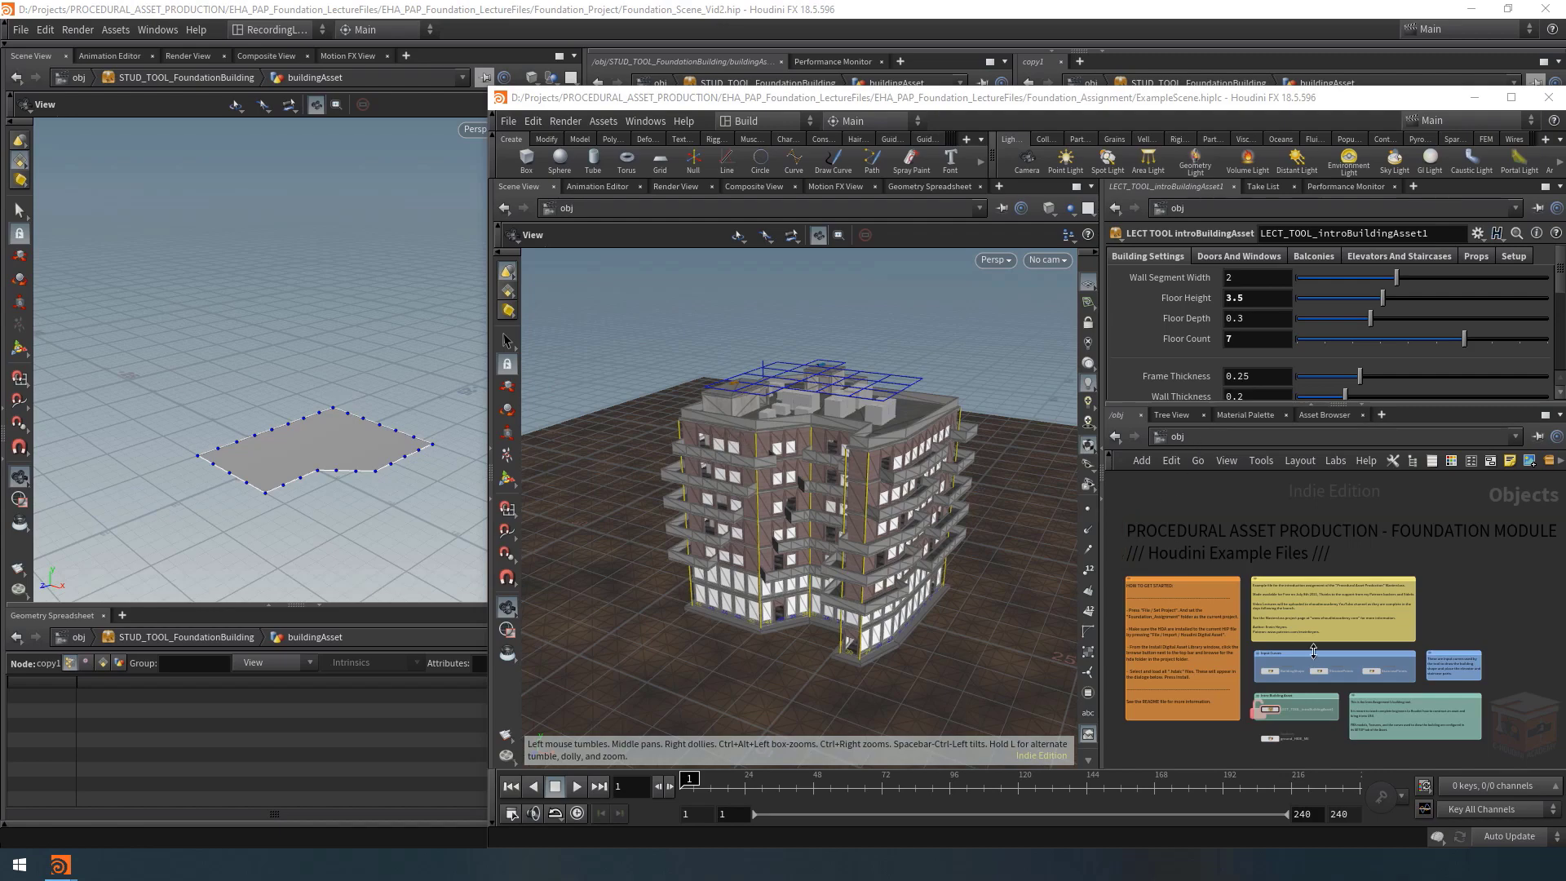
Open the buildingAsset geometry network inside the LECT_TOOL_introBuildingAsset1 node of the example scene.
{"action": "scroll", "coordinate": [1279, 716], "scroll_direction": "up", "scroll_amount": 5}
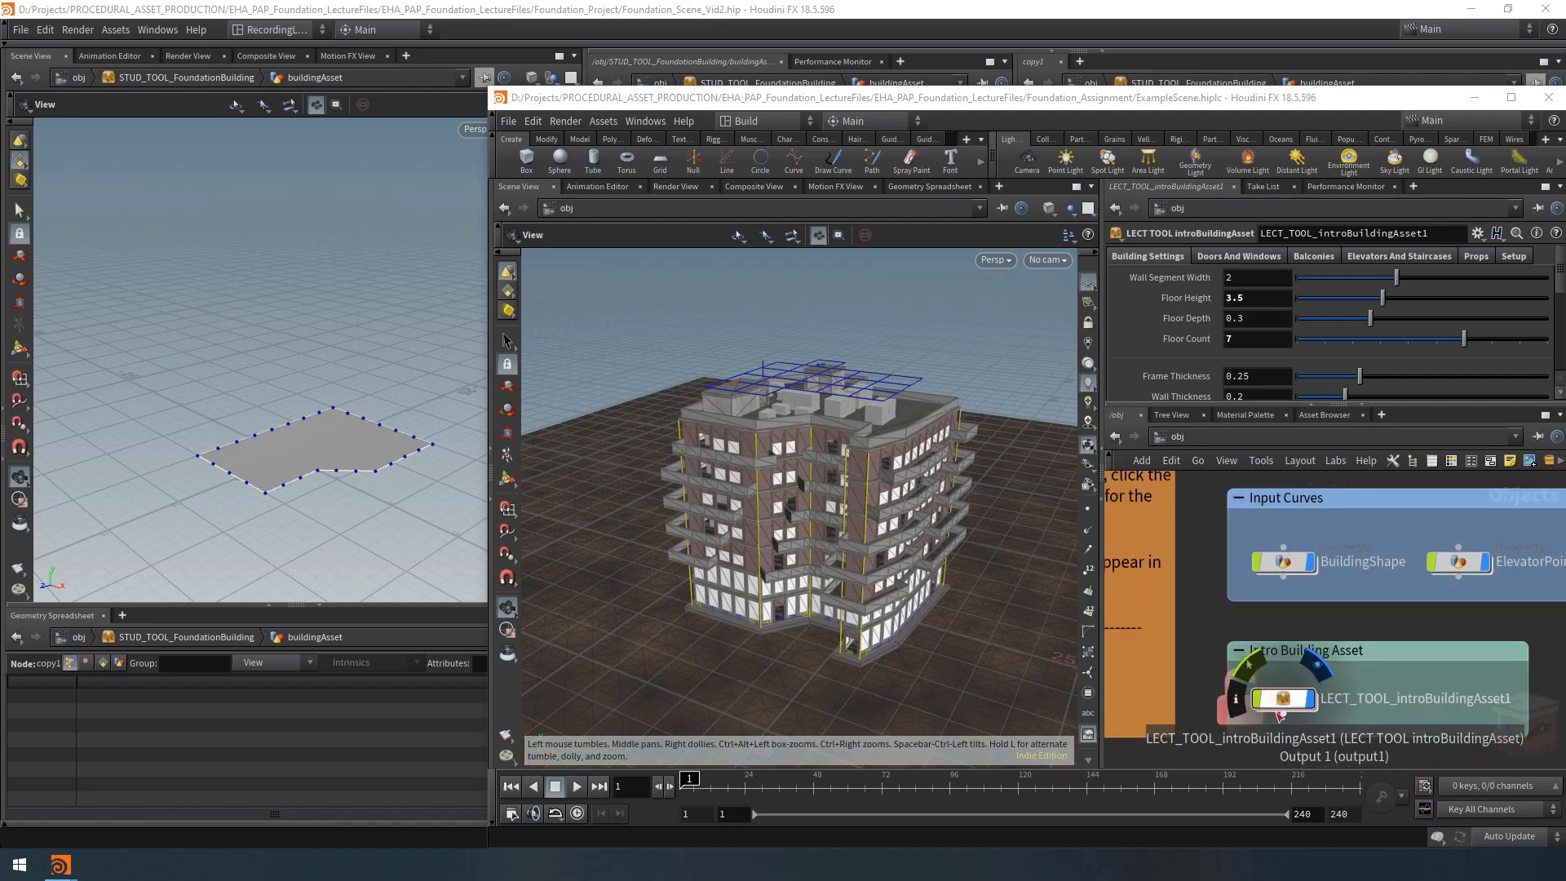
{"action": "double_click", "coordinate": [1287, 703]}
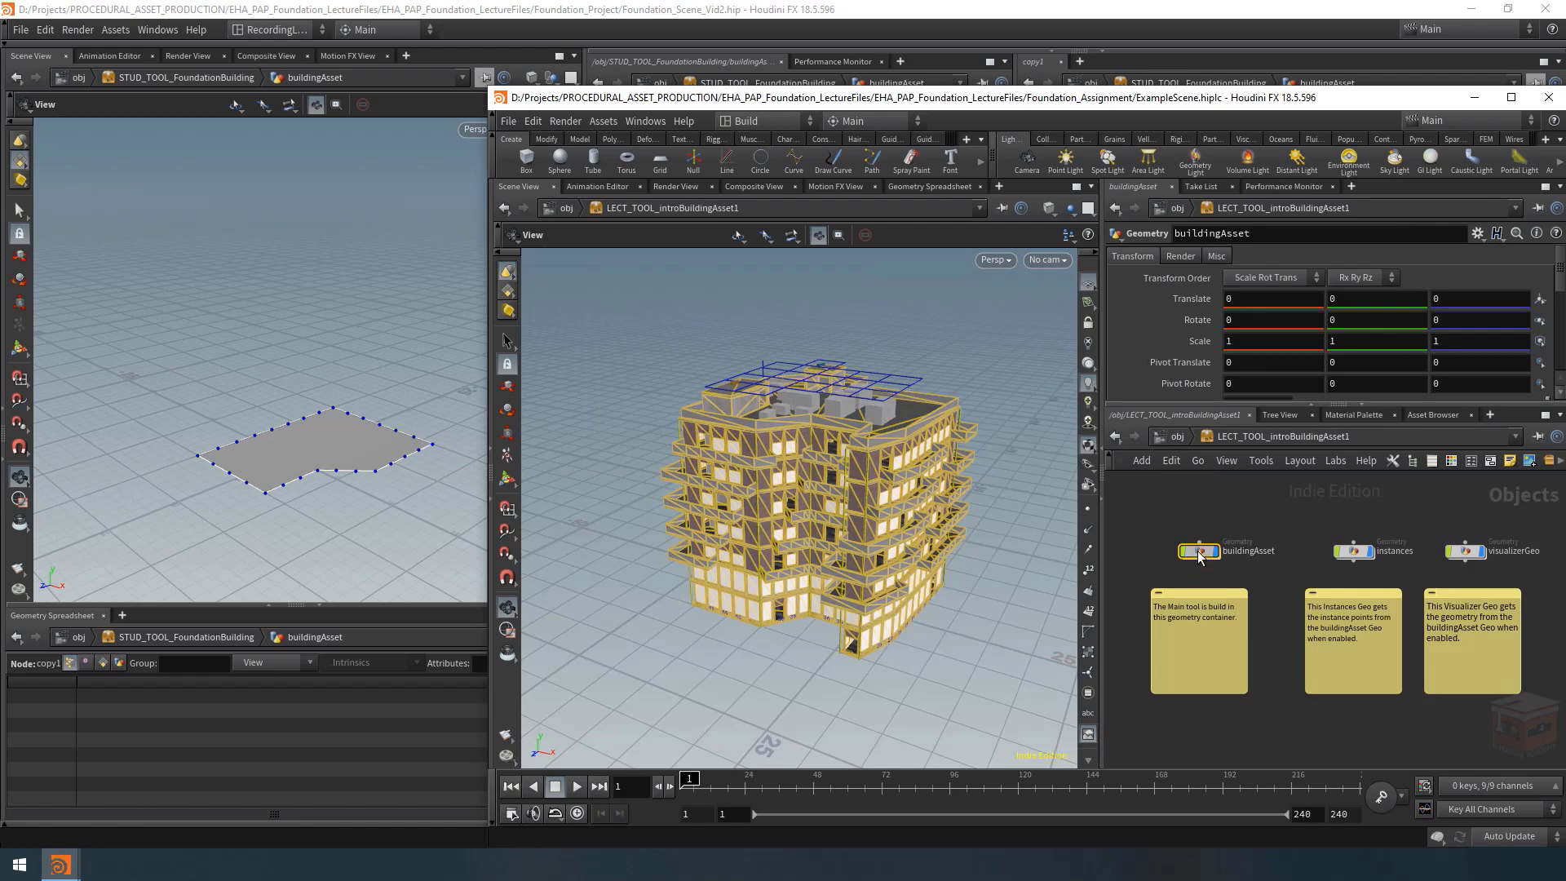
{"action": "double_click", "coordinate": [1198, 552]}
Examine the node groups and notes of the buildingAsset network, including the foreach_count block and the sections around it.
{"action": "middle_click_drag", "start_coordinate": [1273, 591], "coordinate": [1304, 525]}
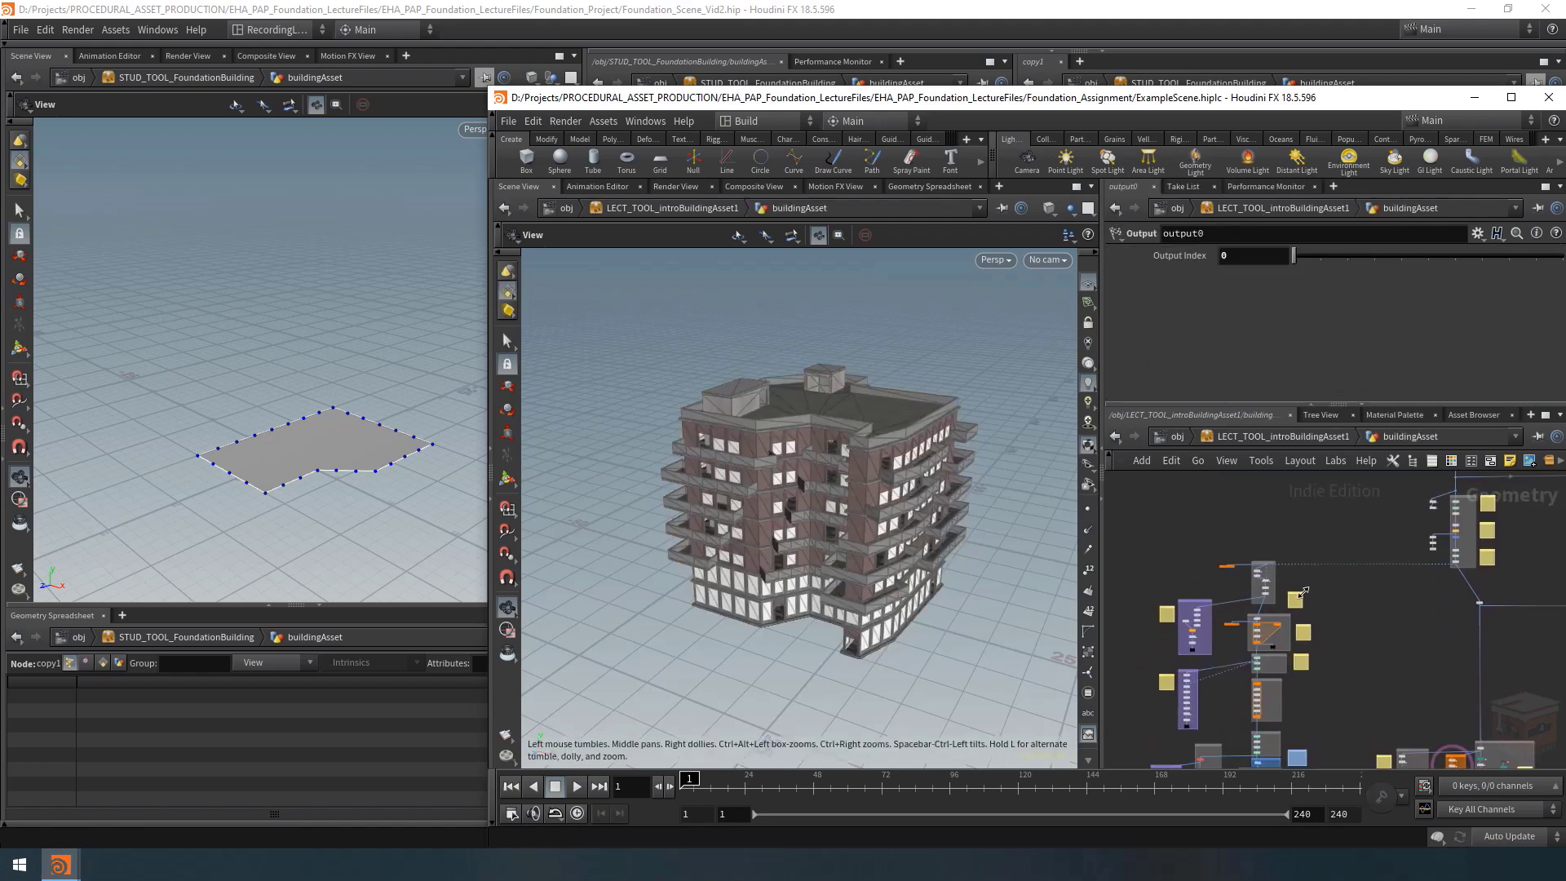
{"action": "left_click_drag", "start_coordinate": [1354, 519], "coordinate": [1215, 665]}
{"action": "left_click", "coordinate": [1403, 633]}
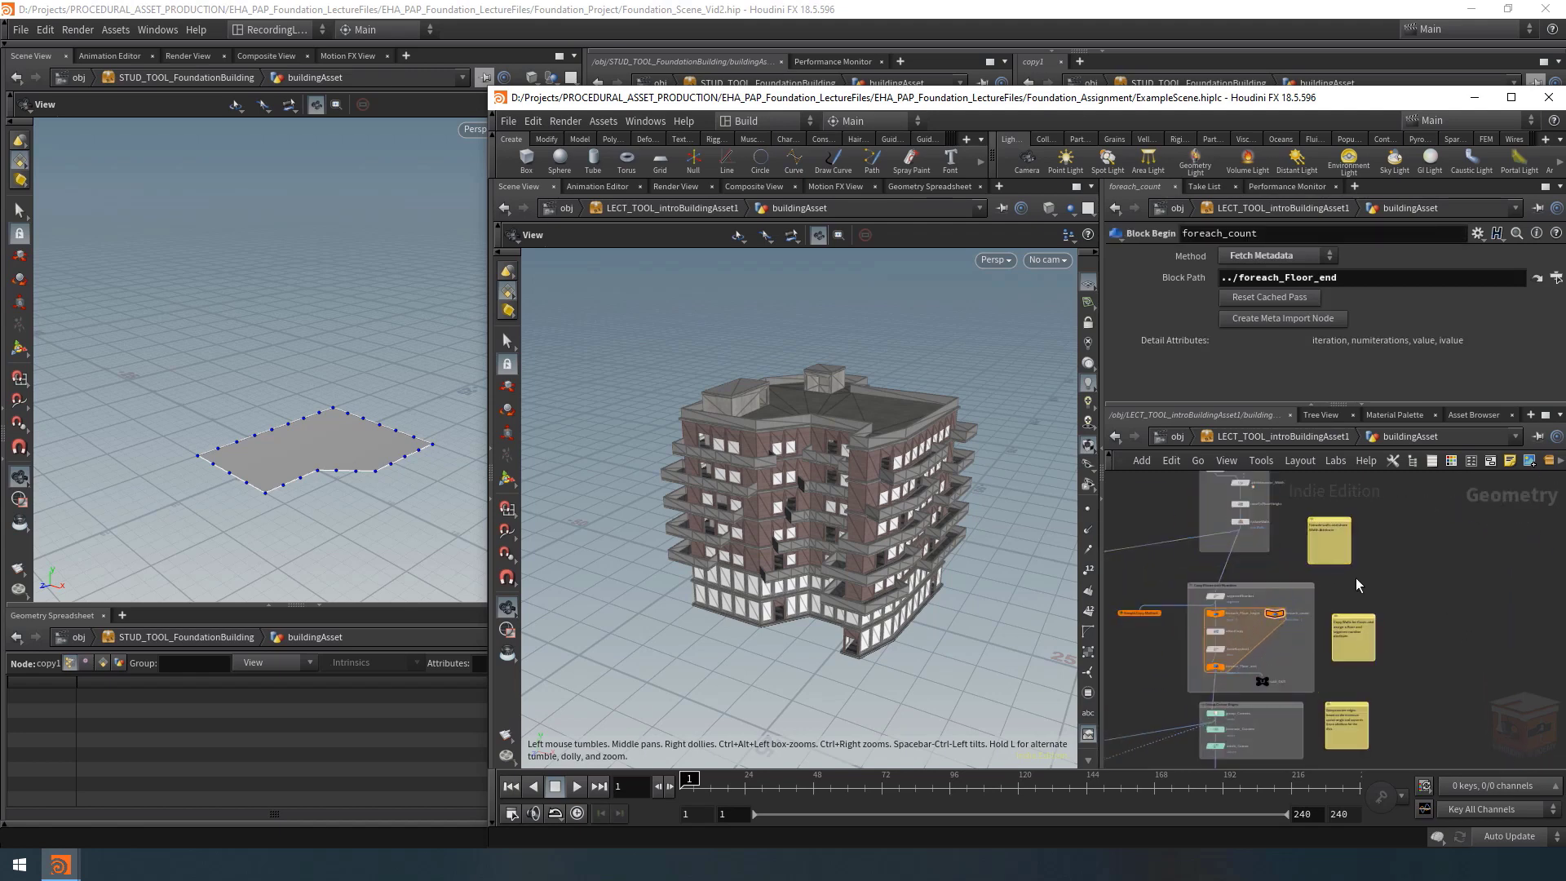
{"action": "scroll", "coordinate": [1403, 632], "scroll_direction": "up", "scroll_amount": 5}
{"action": "middle_click_drag", "start_coordinate": [1403, 634], "coordinate": [1421, 636]}
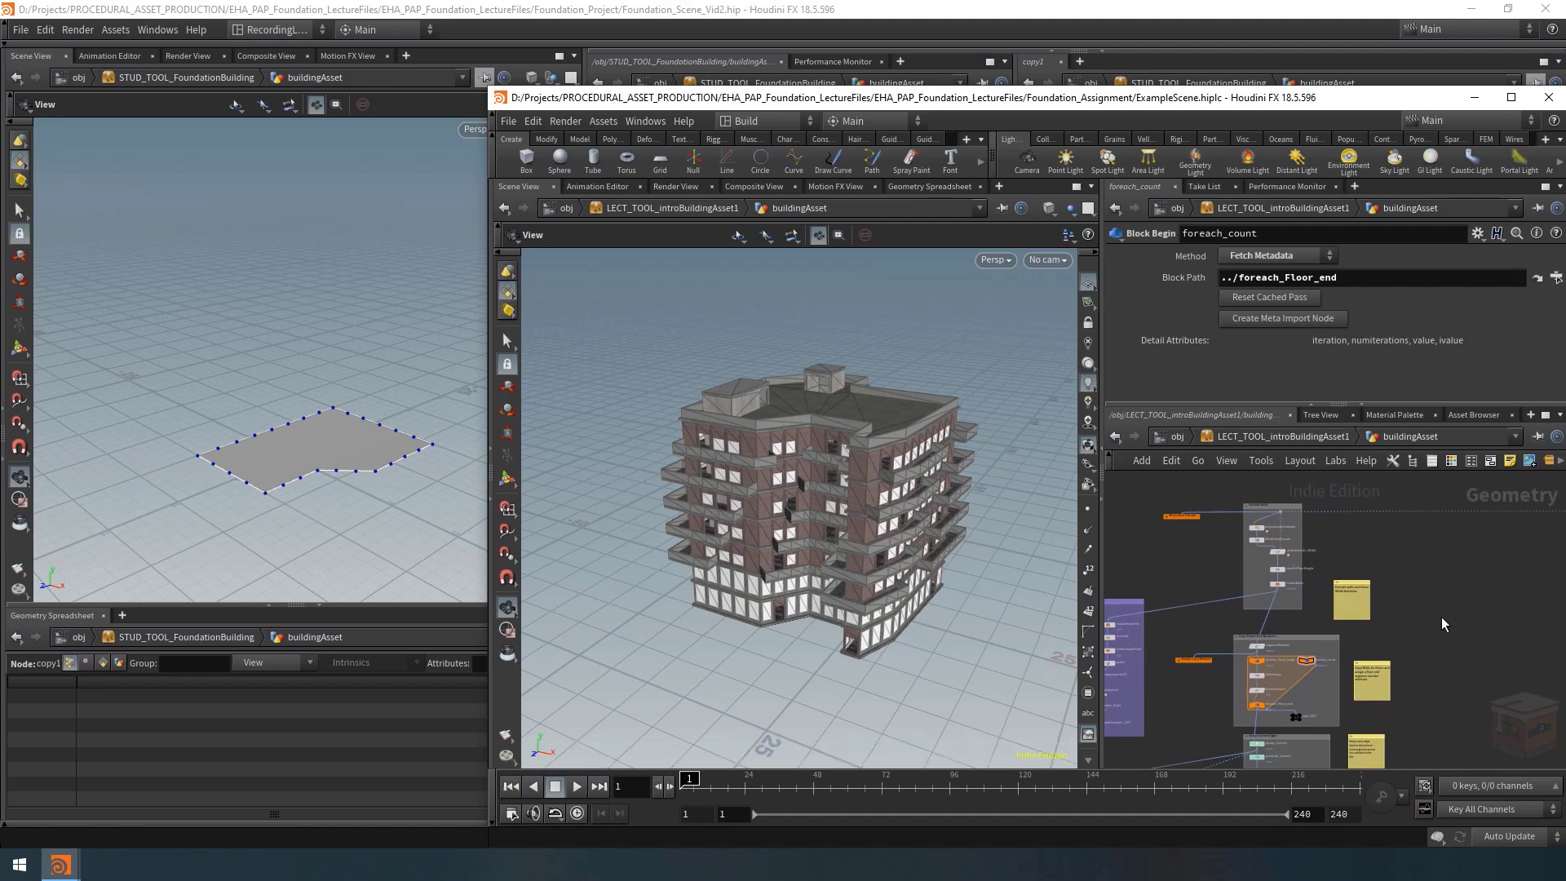
{"action": "scroll", "coordinate": [1441, 618], "scroll_direction": "down", "scroll_amount": 5}
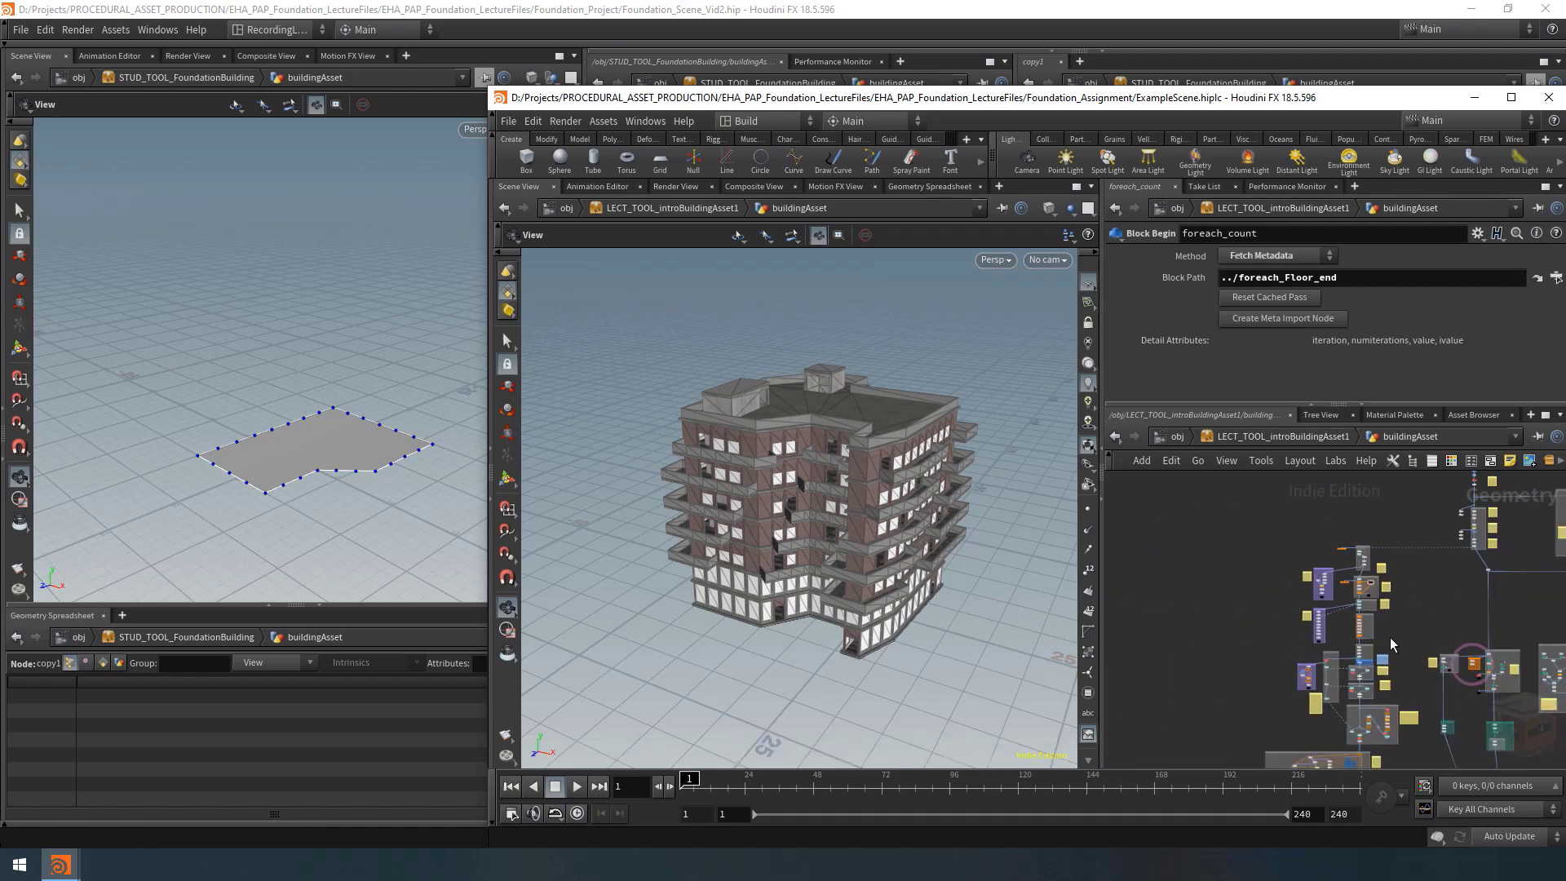
{"action": "middle_click_drag", "start_coordinate": [1392, 645], "coordinate": [1357, 562]}
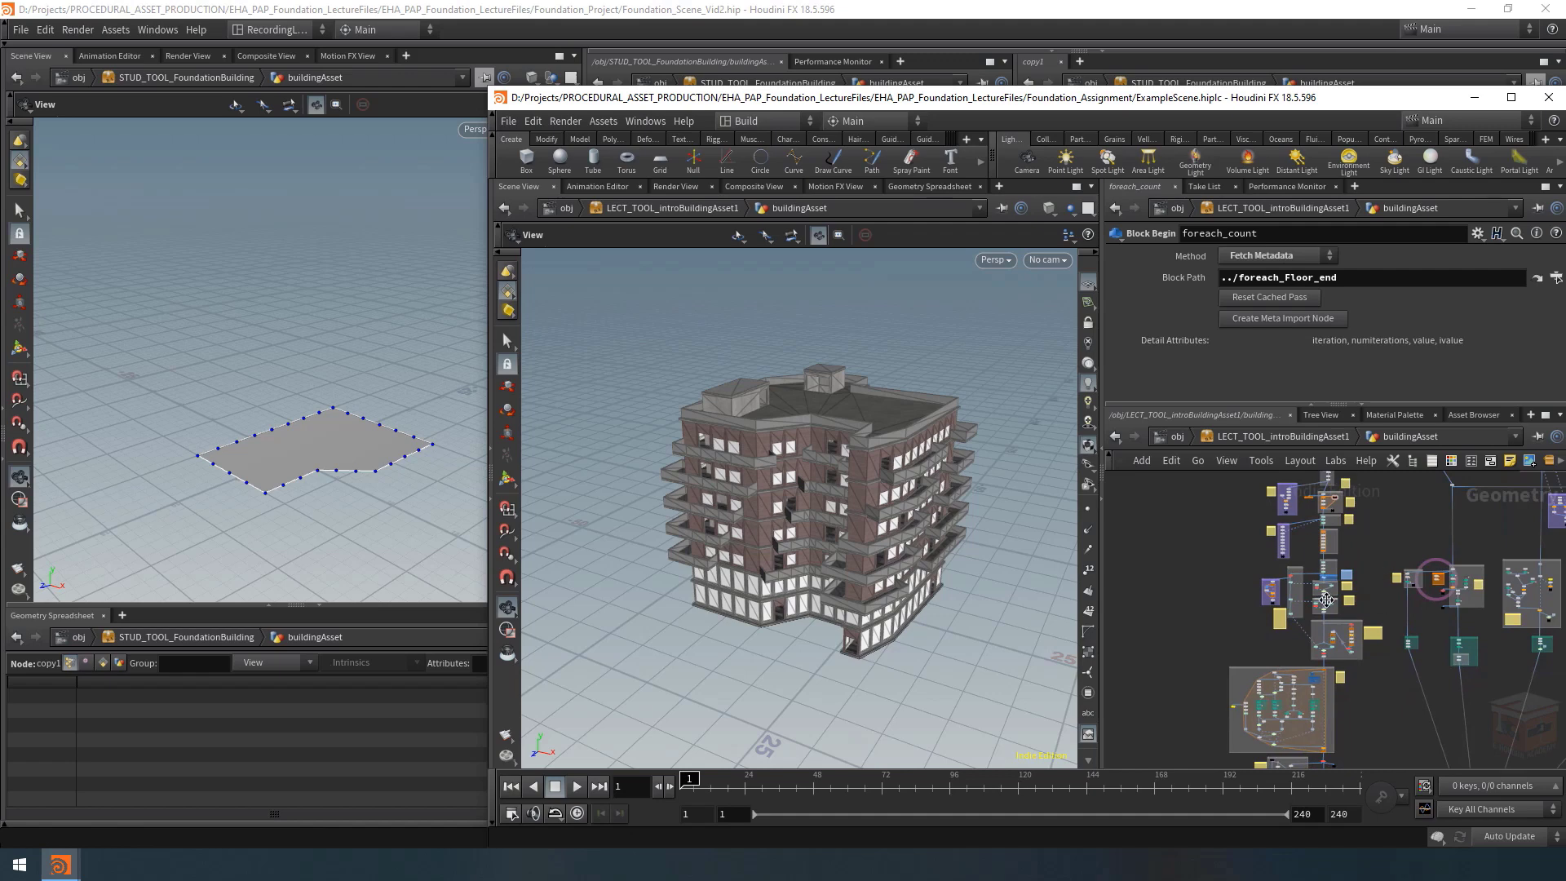
{"action": "scroll", "coordinate": [1325, 591], "scroll_direction": "up", "scroll_amount": 4}
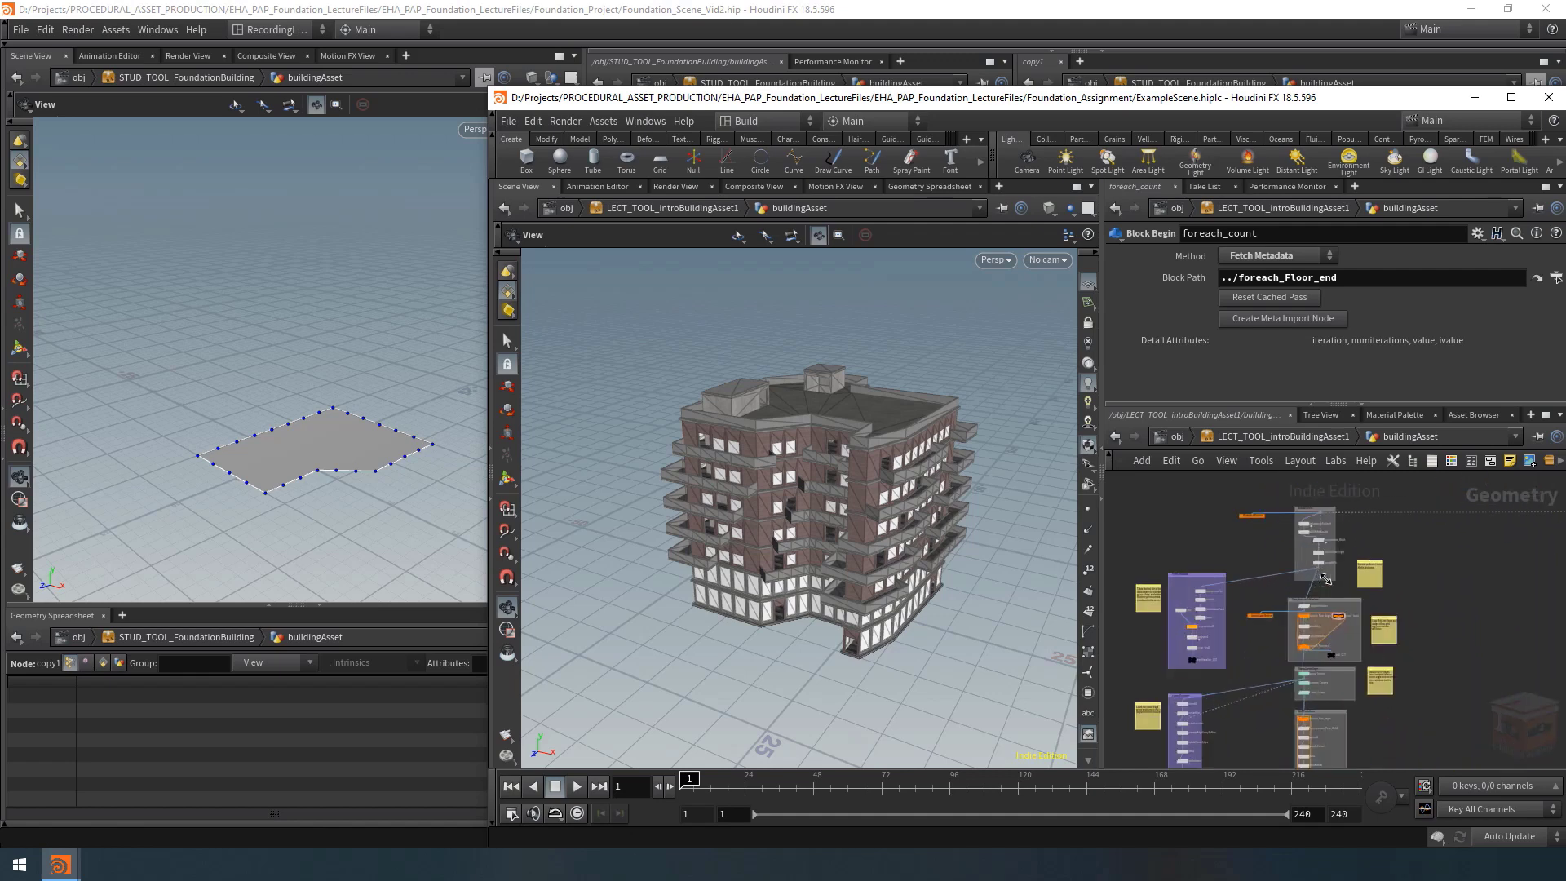
{"action": "middle_click_drag", "start_coordinate": [1324, 579], "coordinate": [1313, 611]}
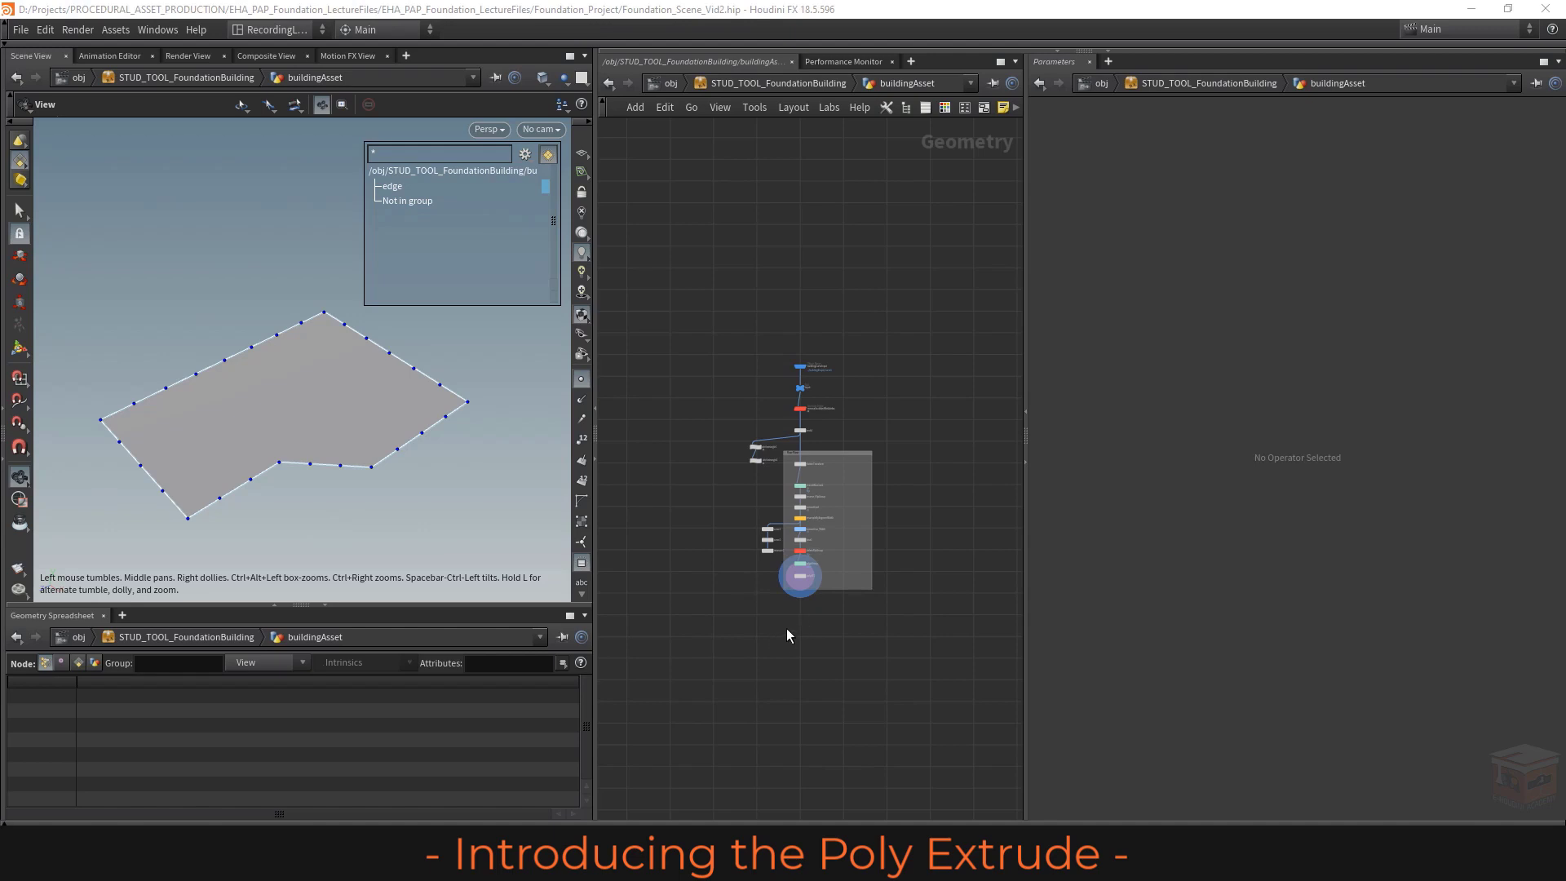
Branch a wire from the output of polyfill1 to a new dot in an empty area of the student tool's network.
{"action": "scroll", "coordinate": [780, 623], "scroll_direction": "up", "scroll_amount": 3}
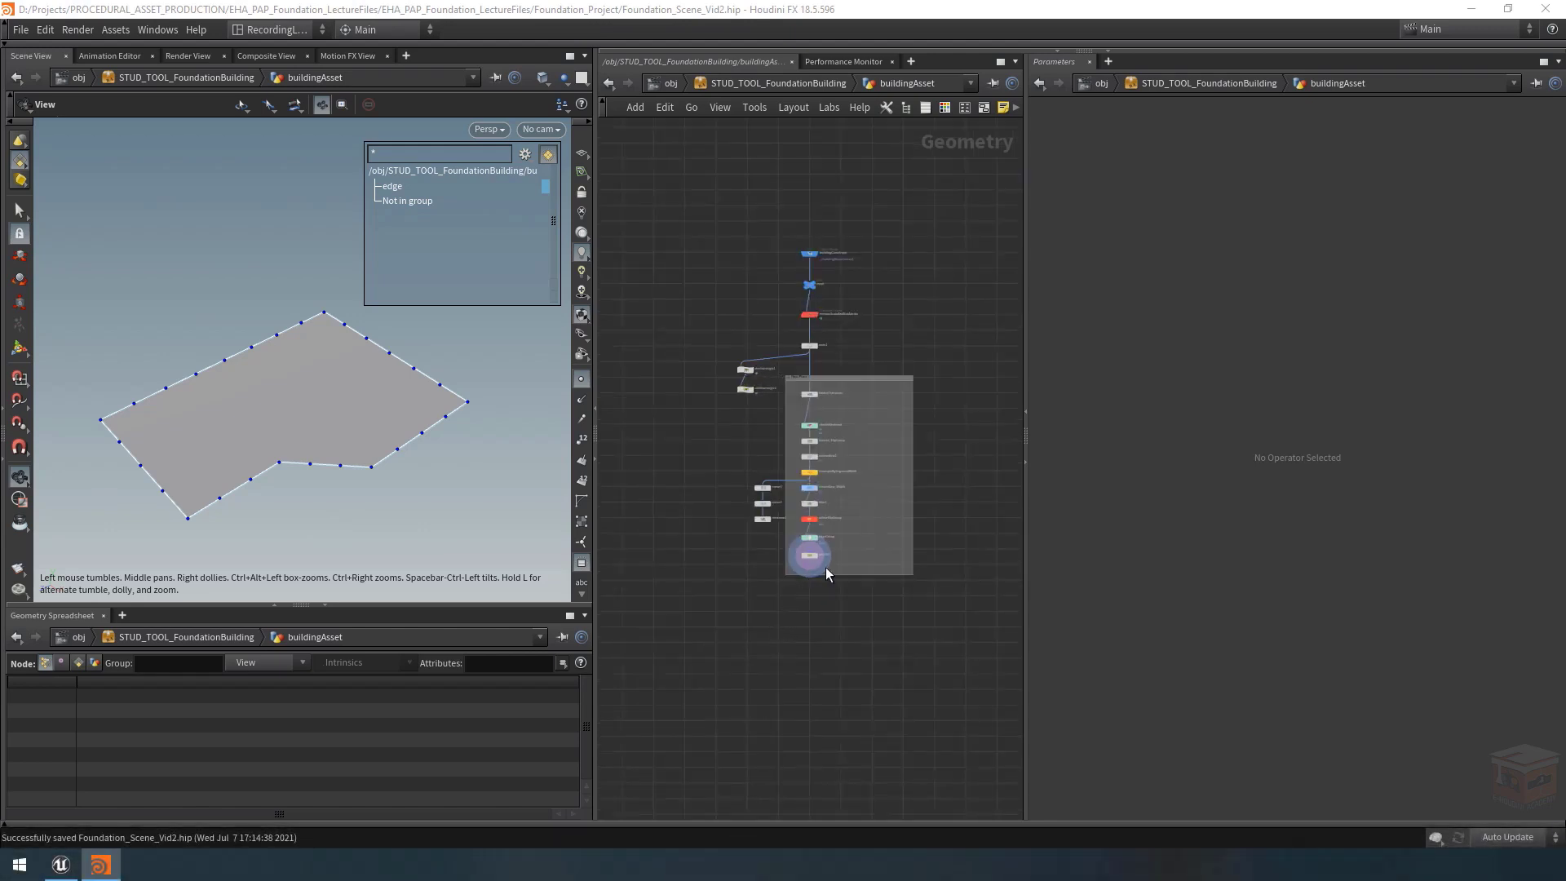
{"action": "scroll", "coordinate": [824, 564], "scroll_direction": "up", "scroll_amount": 5}
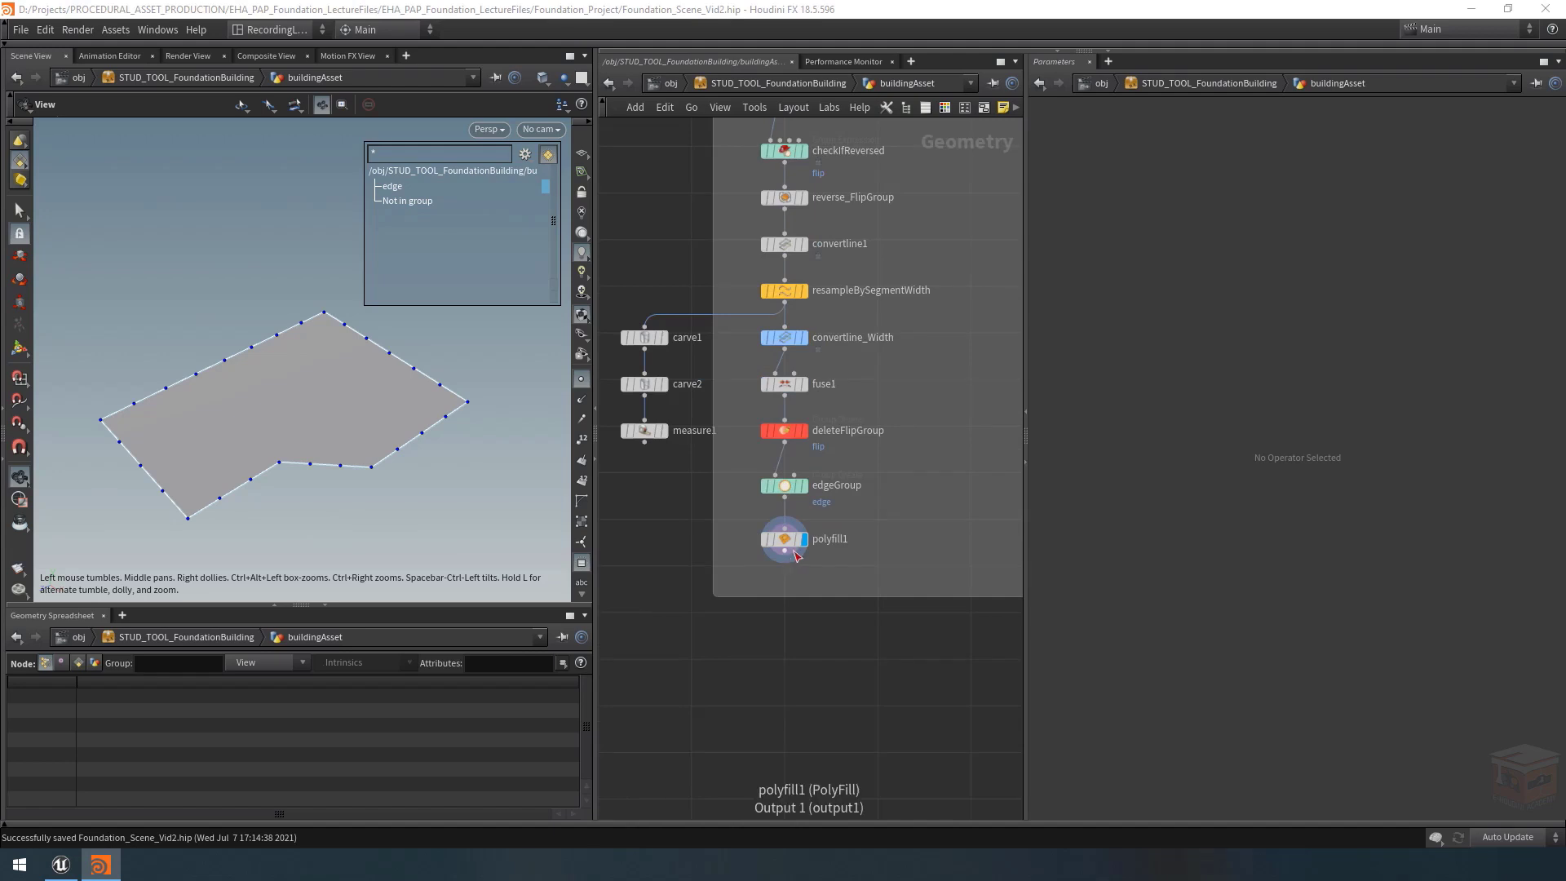
{"action": "left_click", "coordinate": [792, 553]}
{"action": "scroll", "coordinate": [791, 611], "scroll_direction": "down", "scroll_amount": 6}
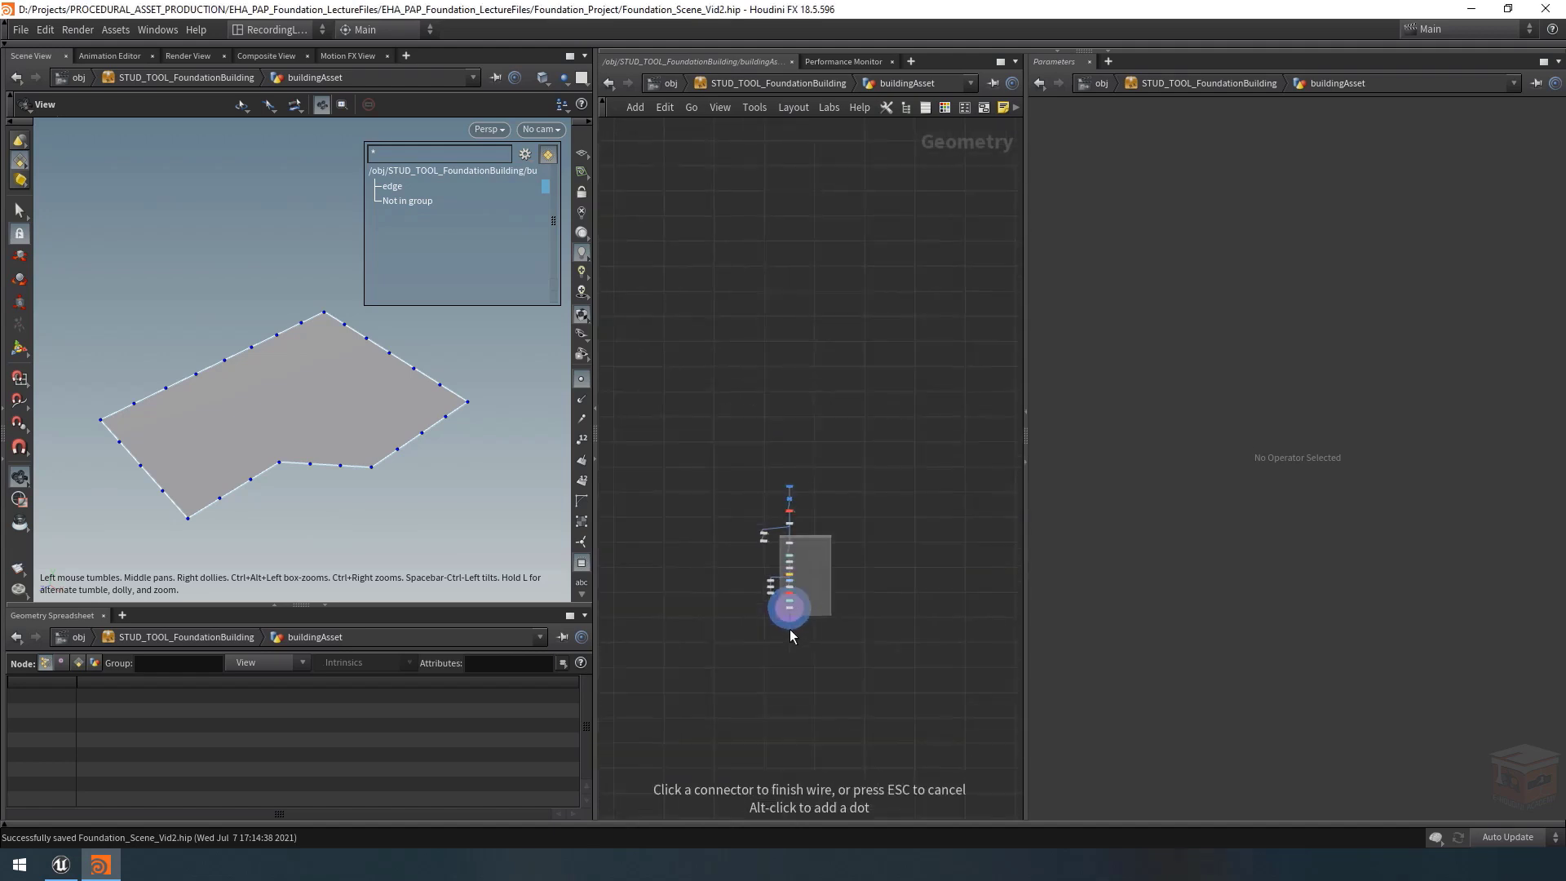
{"action": "middle_click_drag", "start_coordinate": [702, 674], "coordinate": [780, 621]}
{"action": "key", "text": "alt"}
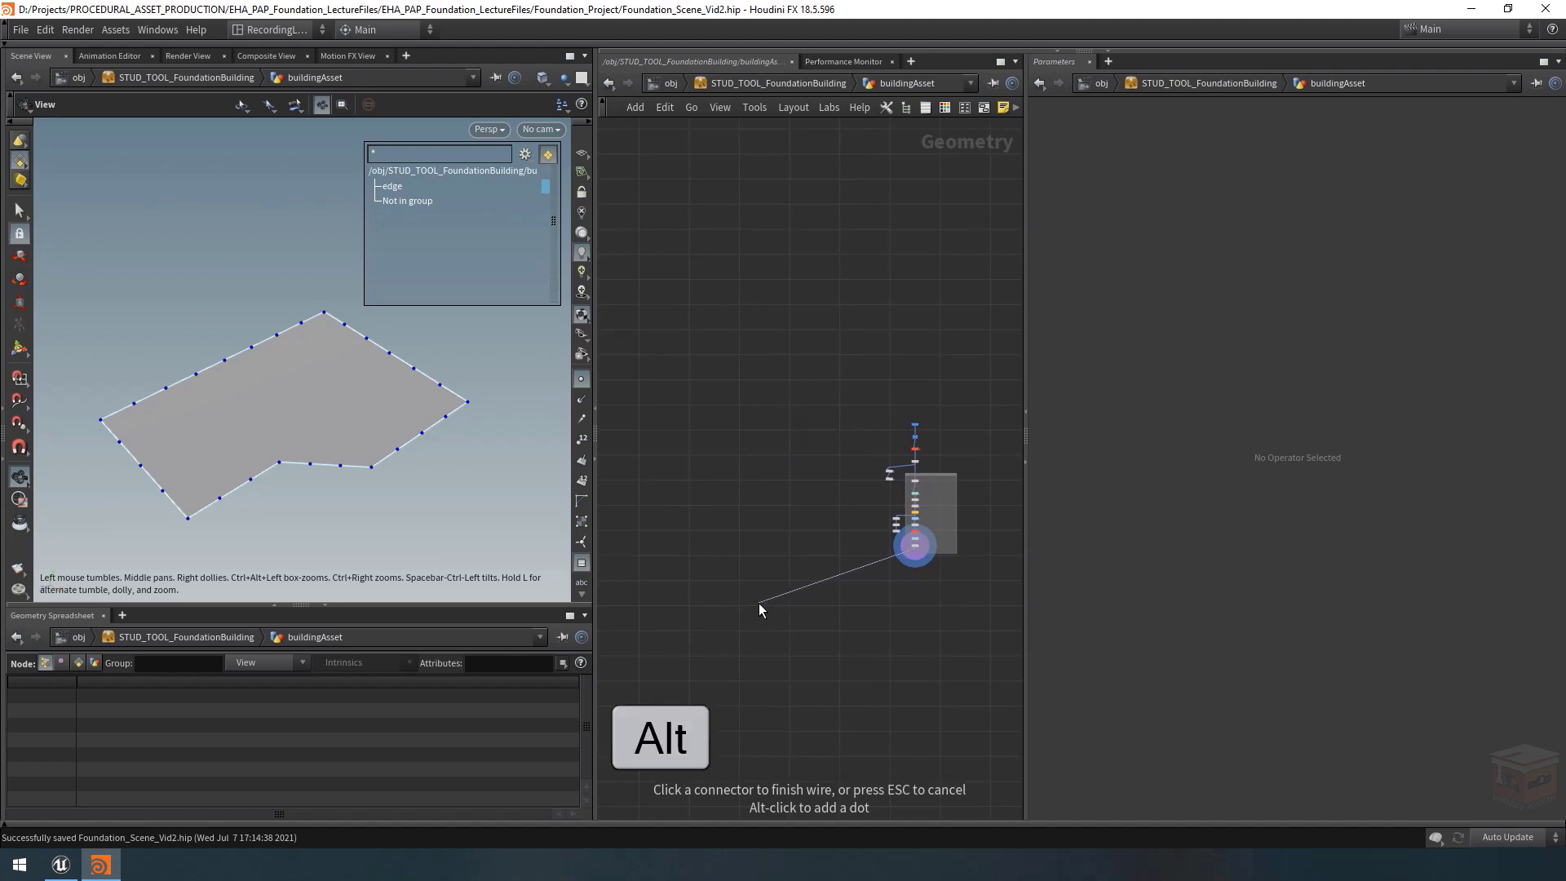
{"action": "scroll", "coordinate": [761, 594], "scroll_direction": "up", "scroll_amount": 3}
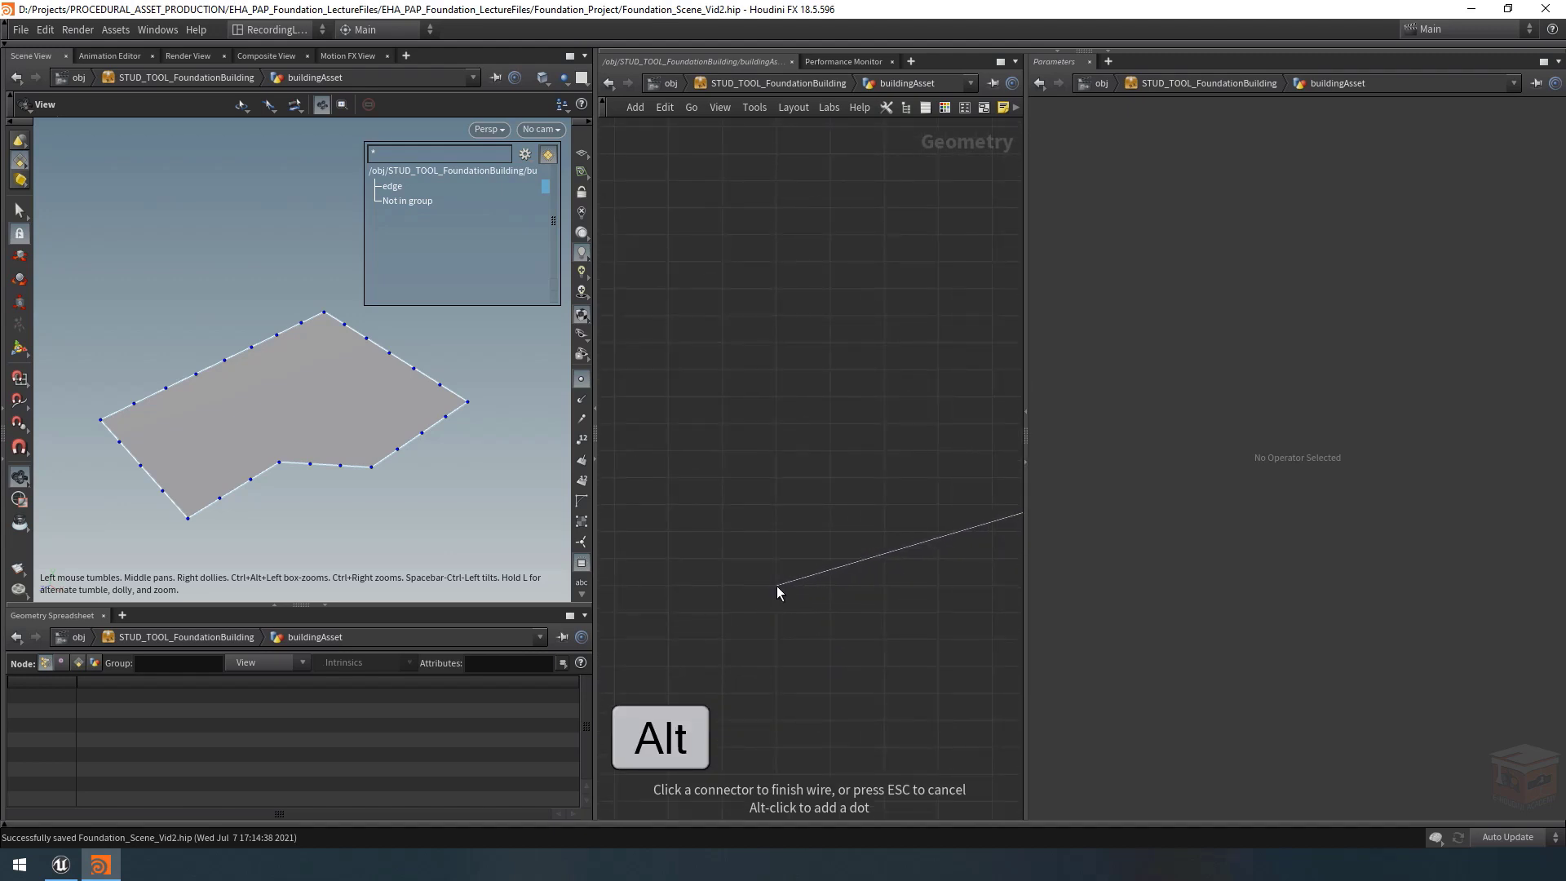
{"action": "left_click", "coordinate": [776, 586], "text": "alt"}
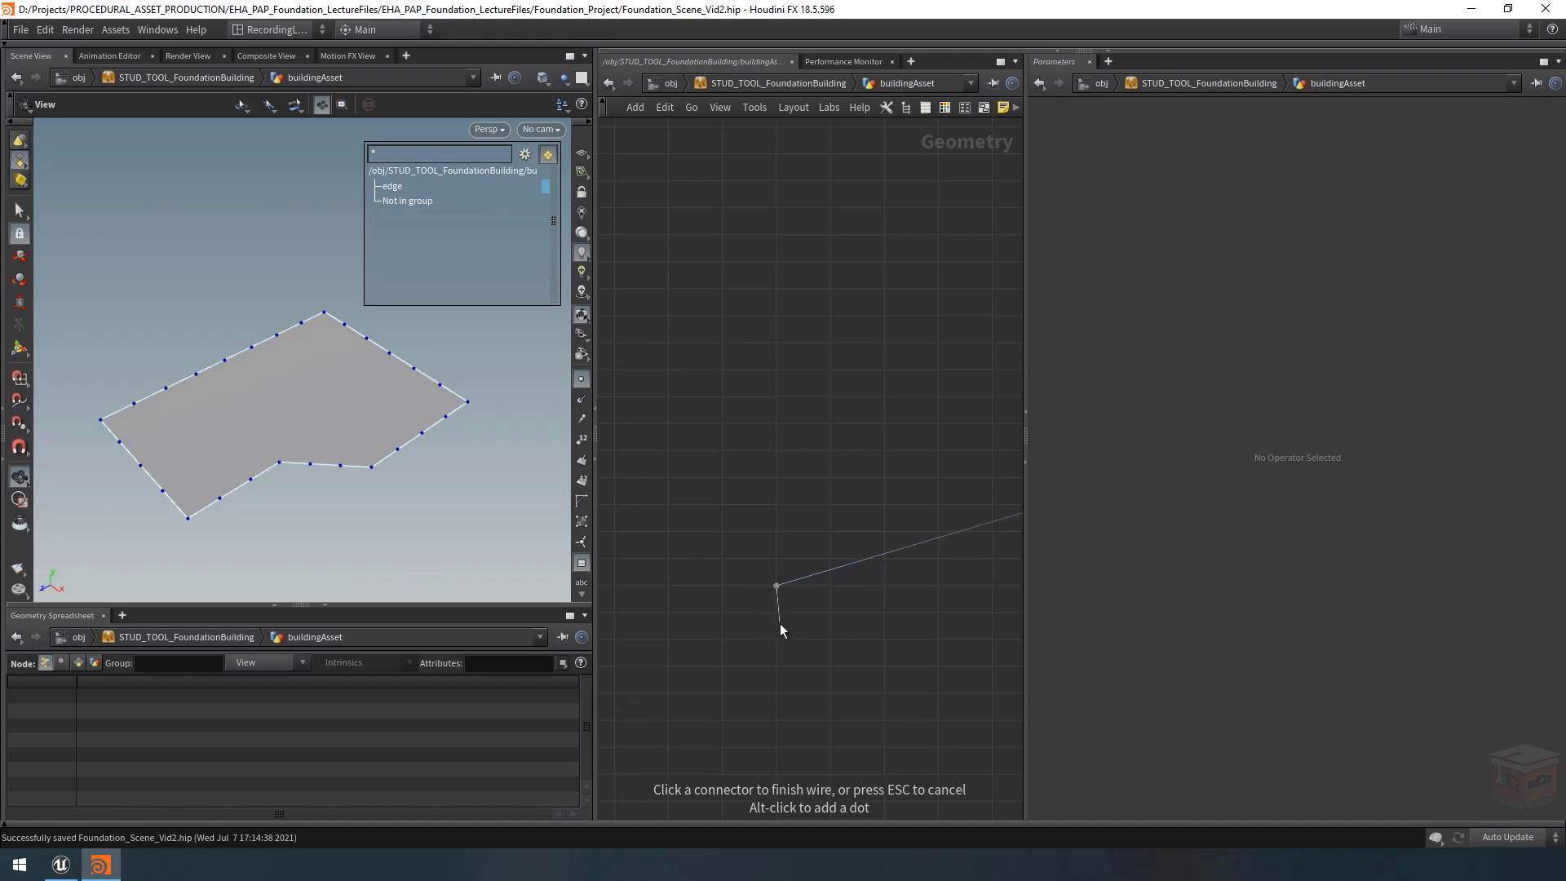
{"action": "key", "text": "Escape"}
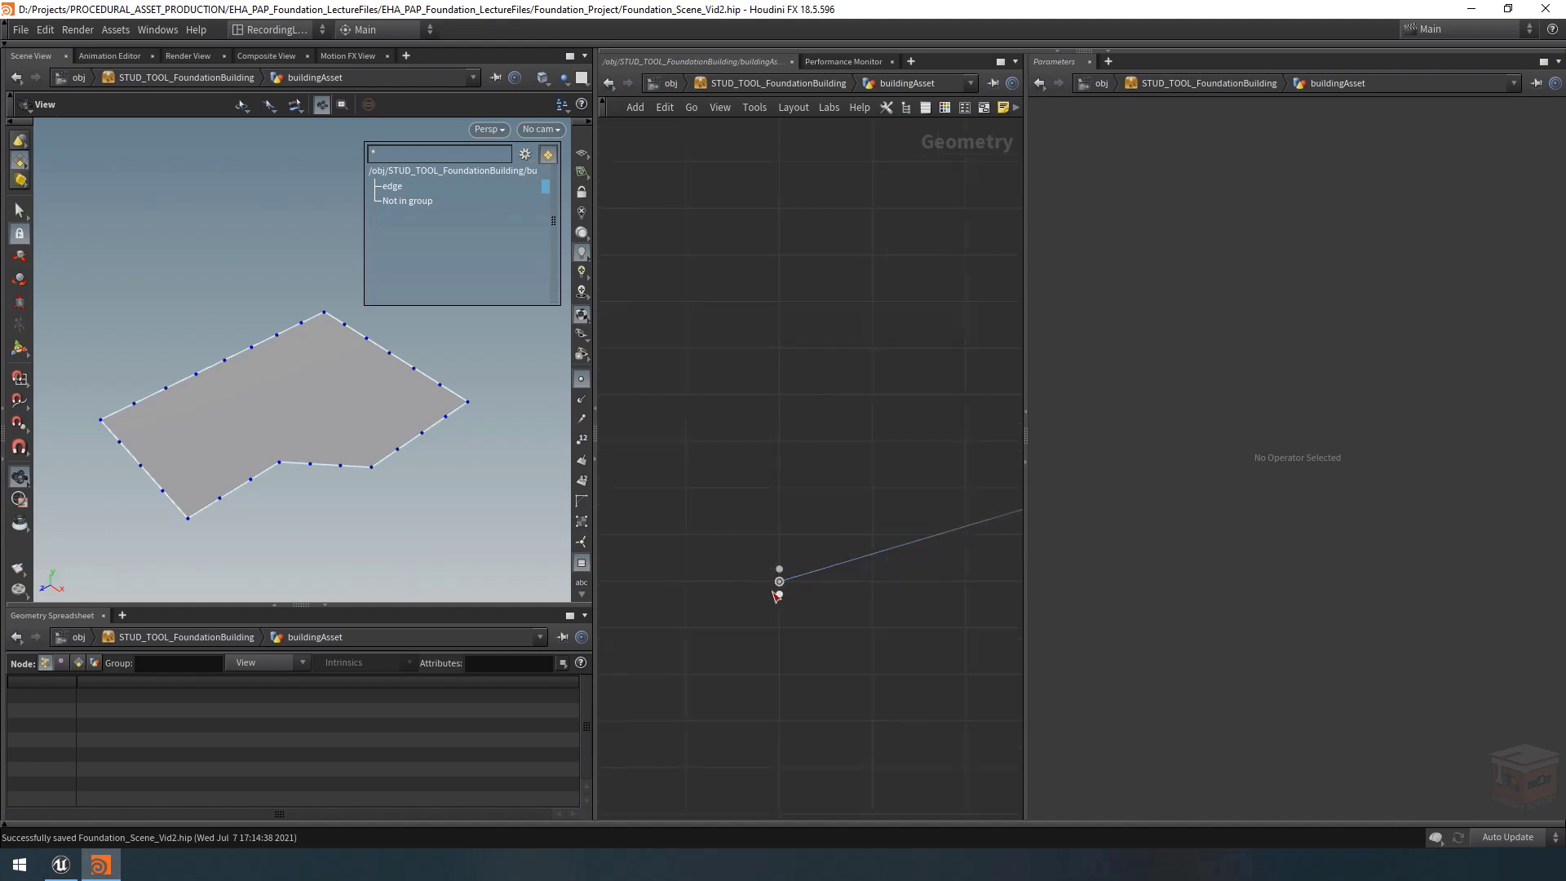
Add a PolyExtrude node in the empty area near the dot and make it the displayed node.
{"action": "scroll", "coordinate": [770, 580], "scroll_direction": "up", "scroll_amount": 2}
{"action": "key", "text": "ctrl+z"}
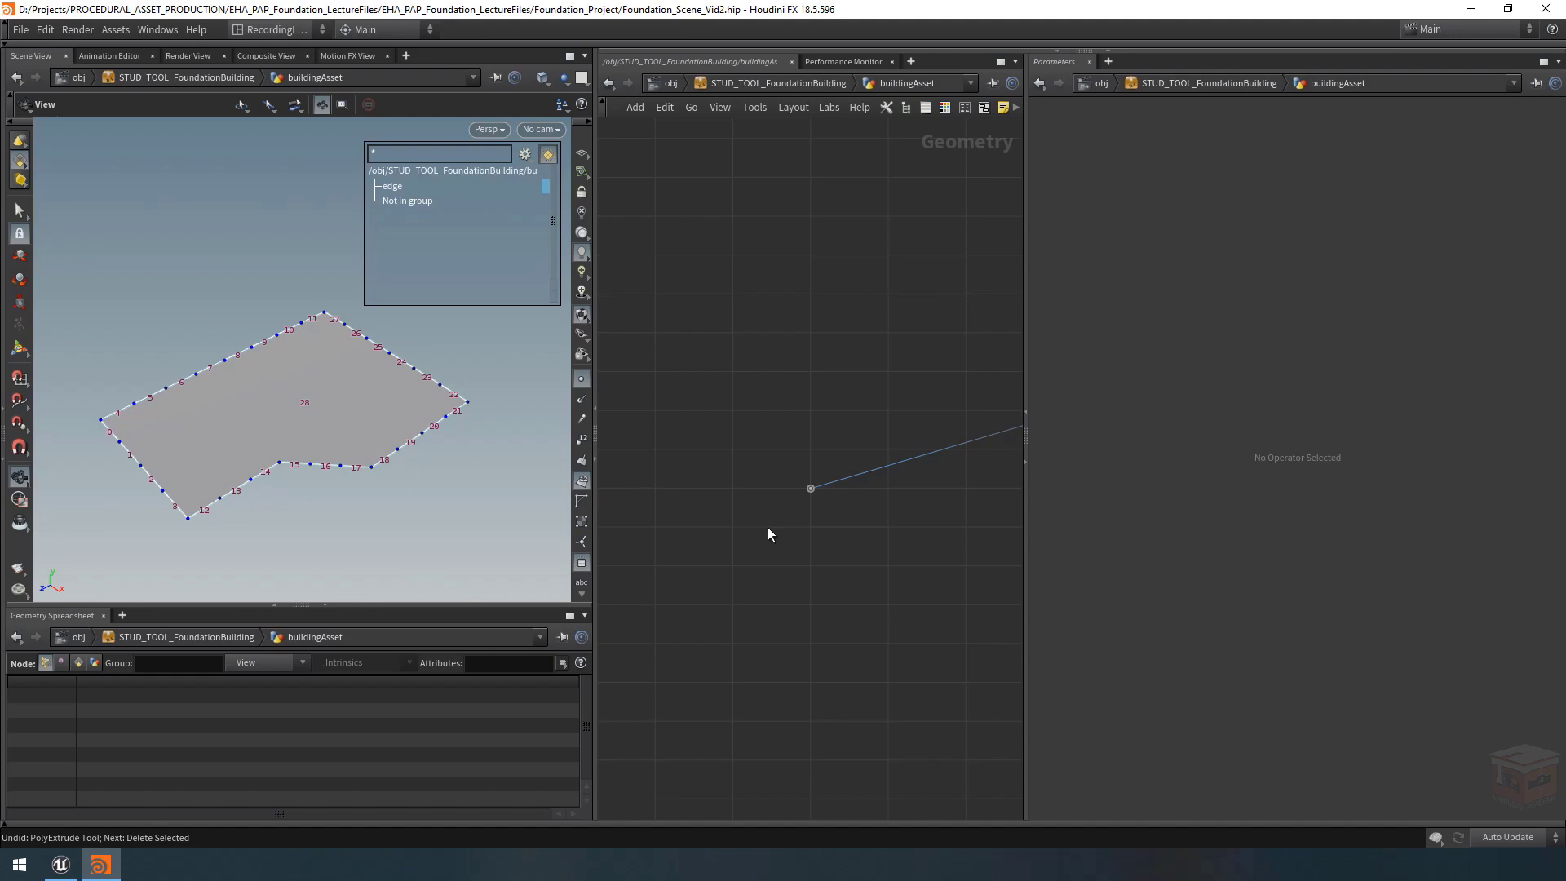
{"action": "key", "text": "Tab"}
{"action": "type", "text": "polyext"}
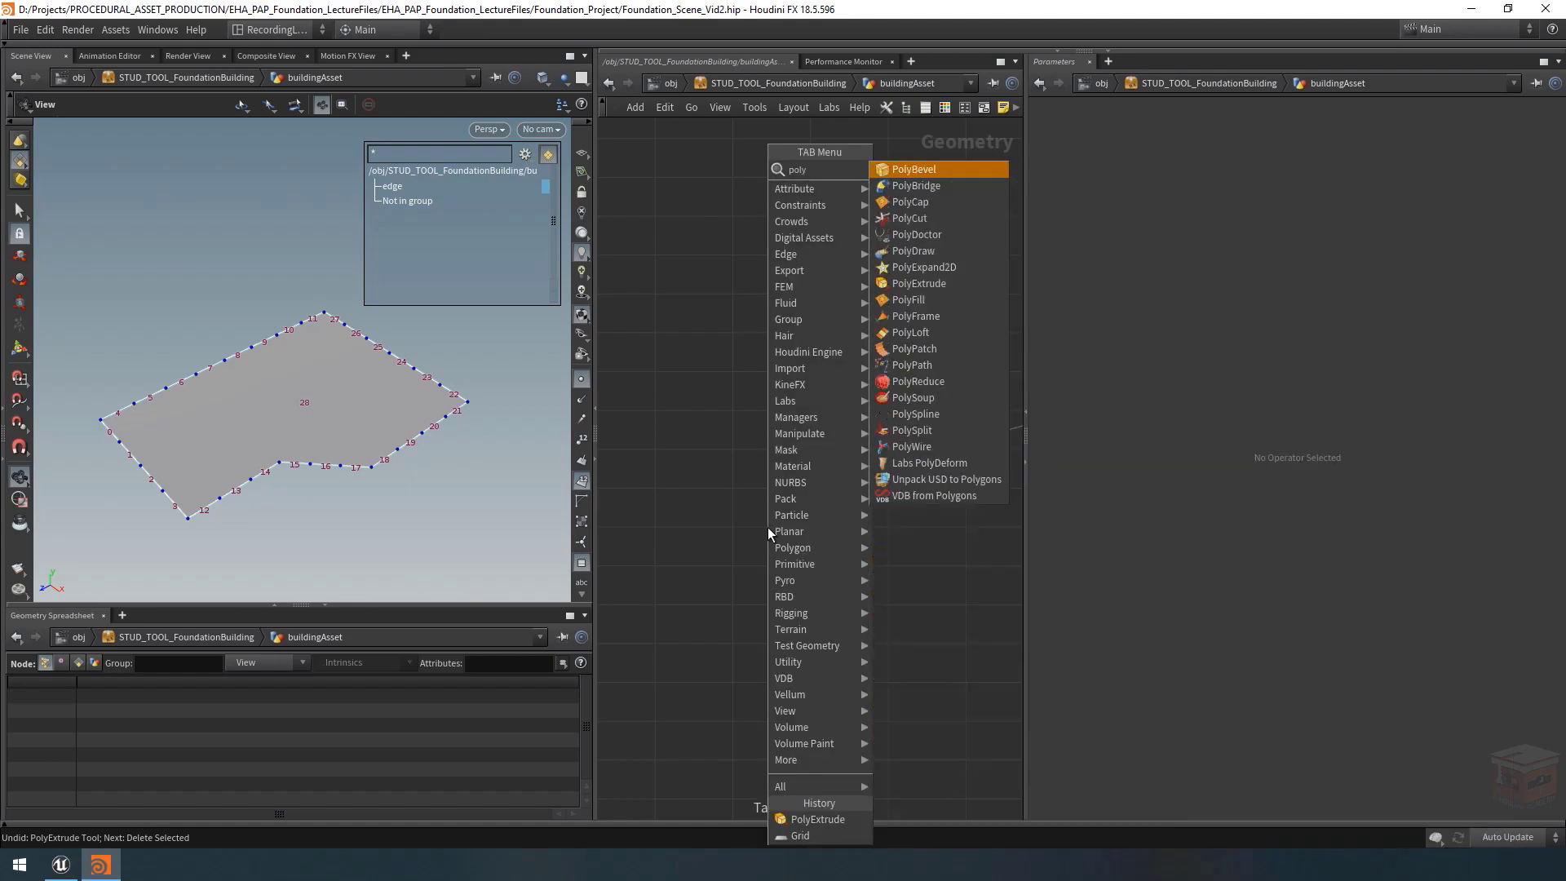
{"action": "key", "text": "Return"}
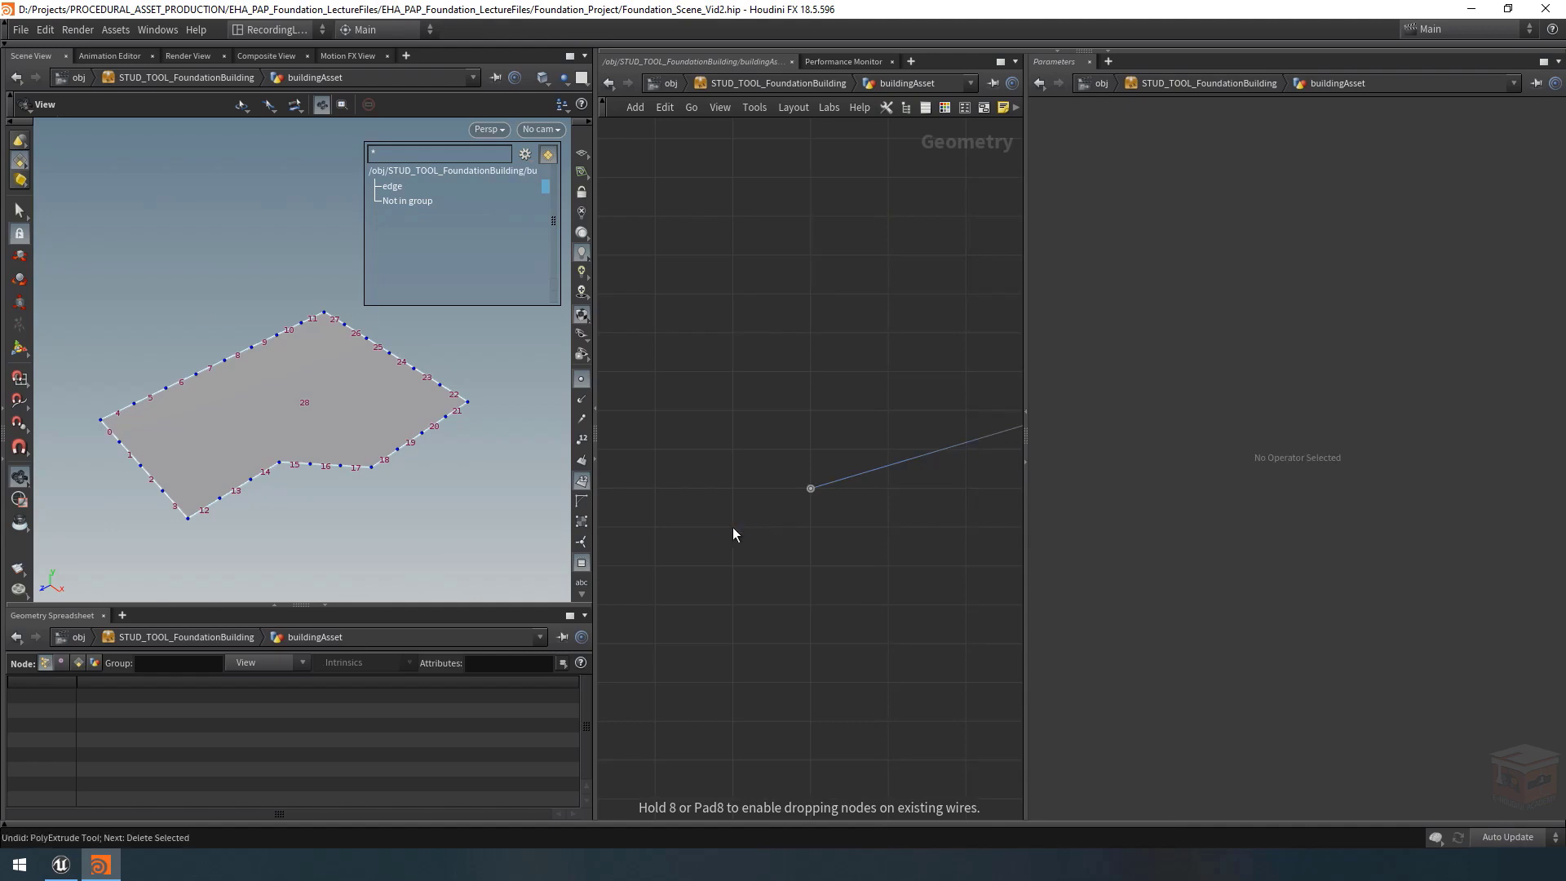
{"action": "left_click", "coordinate": [733, 527]}
{"action": "scroll", "coordinate": [732, 527], "scroll_direction": "up", "scroll_amount": 3}
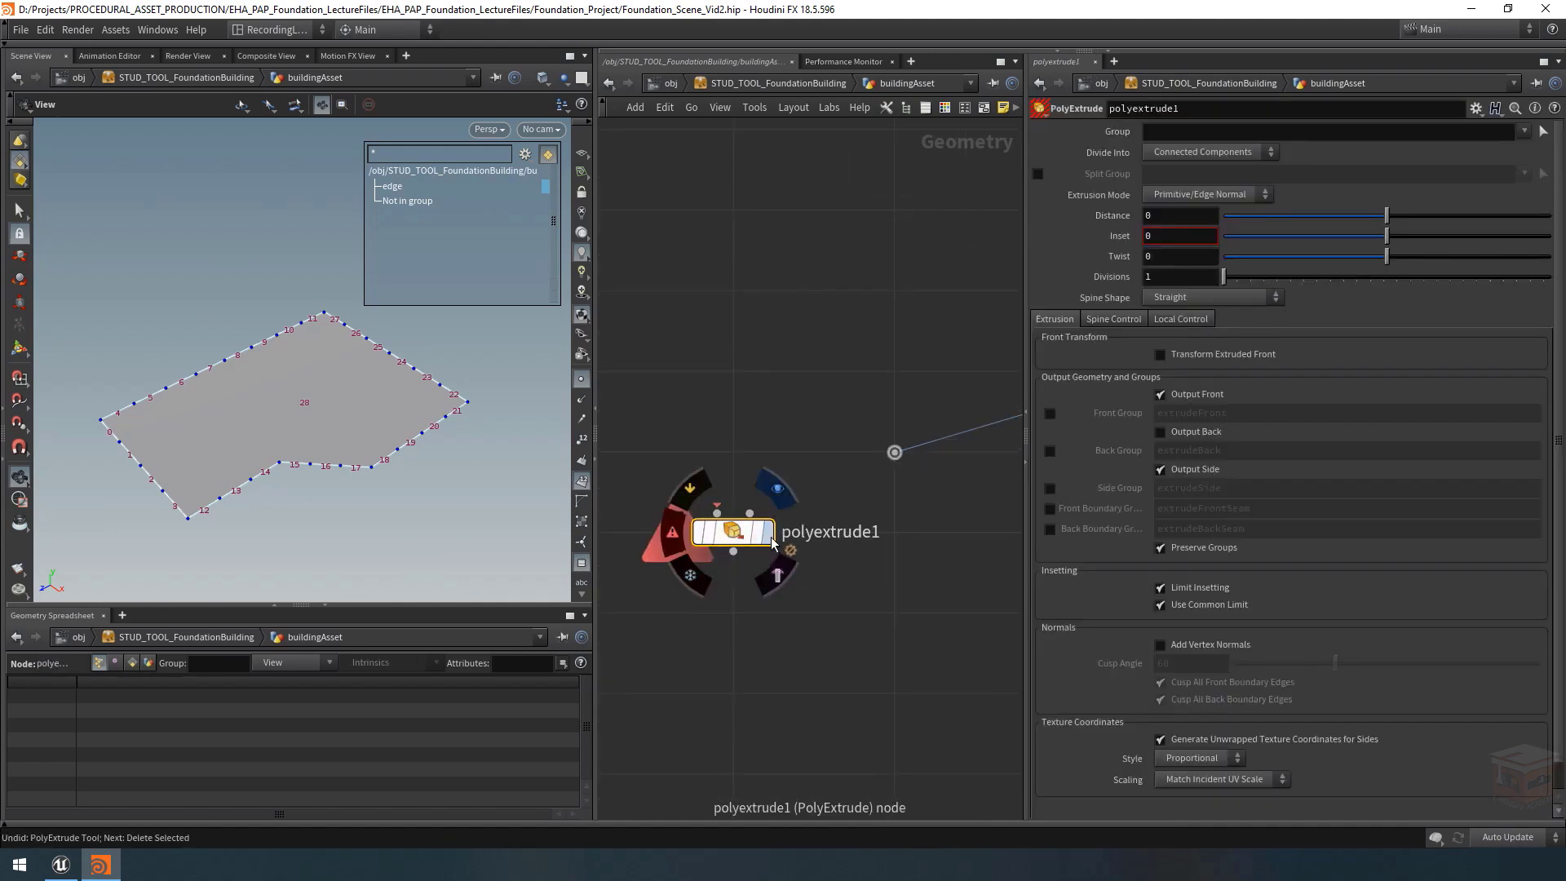
{"action": "key", "text": "r"}
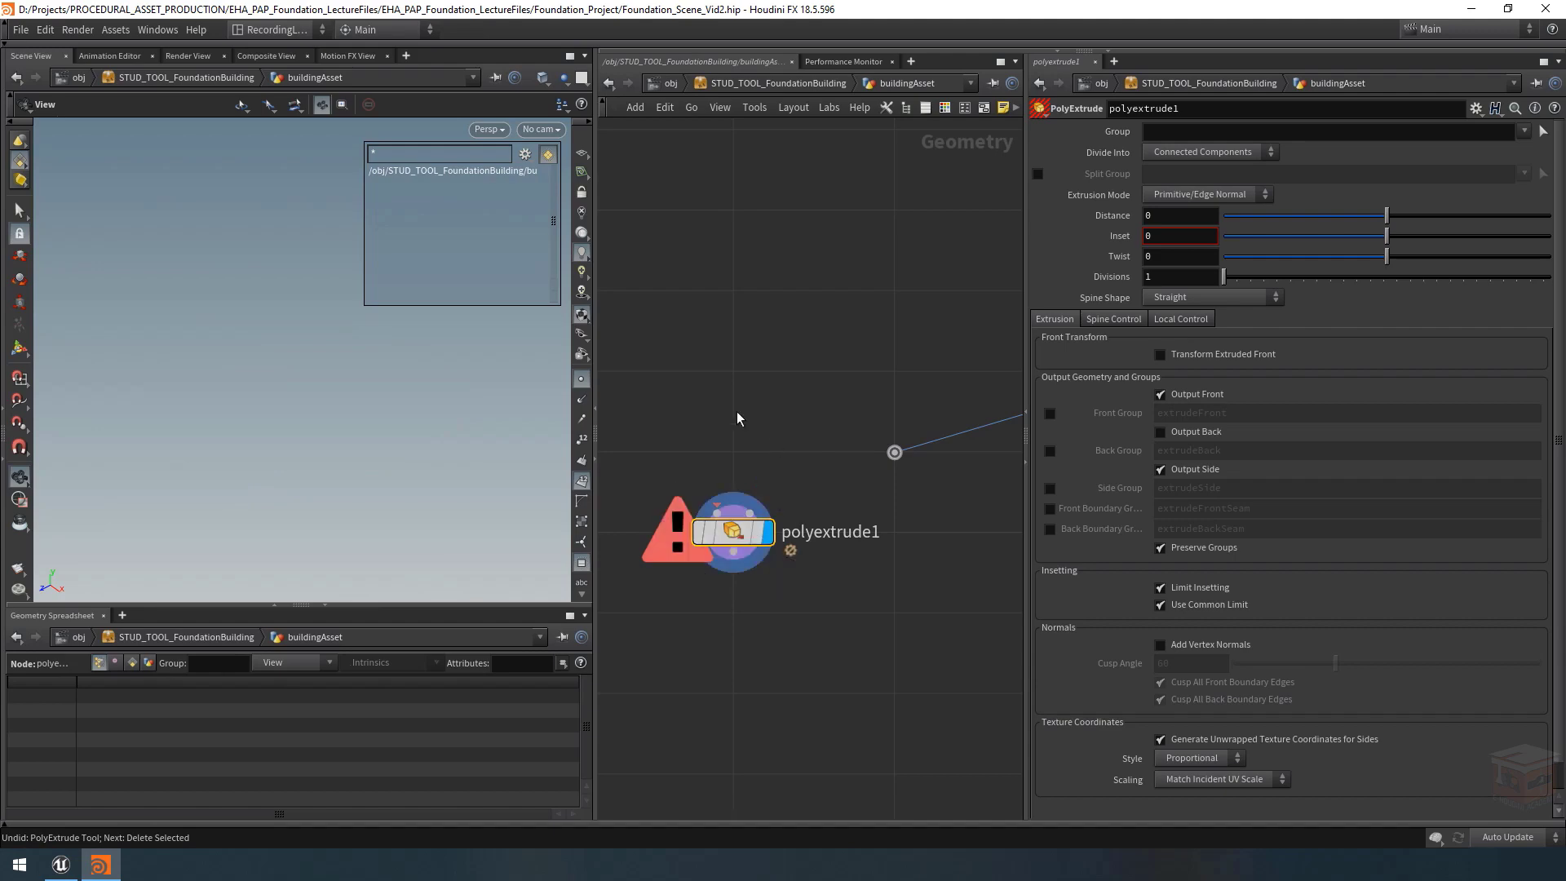
Add a Grid node above polyextrude1 and wire its output into the first input of polyextrude1.
{"action": "middle_click_drag", "start_coordinate": [703, 380], "coordinate": [726, 395]}
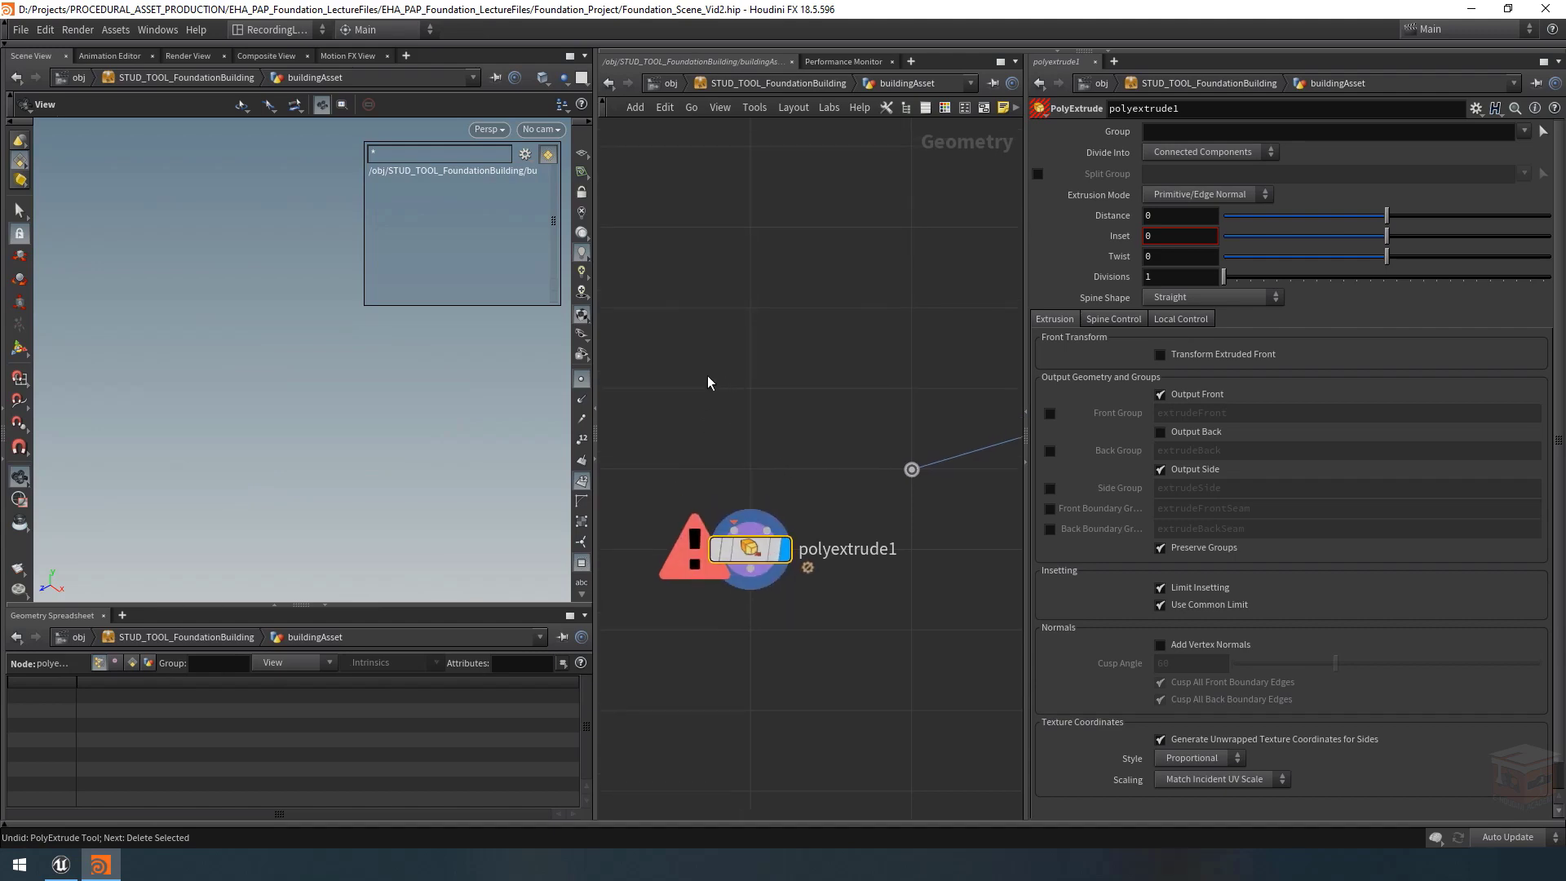
{"action": "key", "text": "Tab"}
{"action": "type", "text": "null"}
{"action": "key", "text": "Return"}
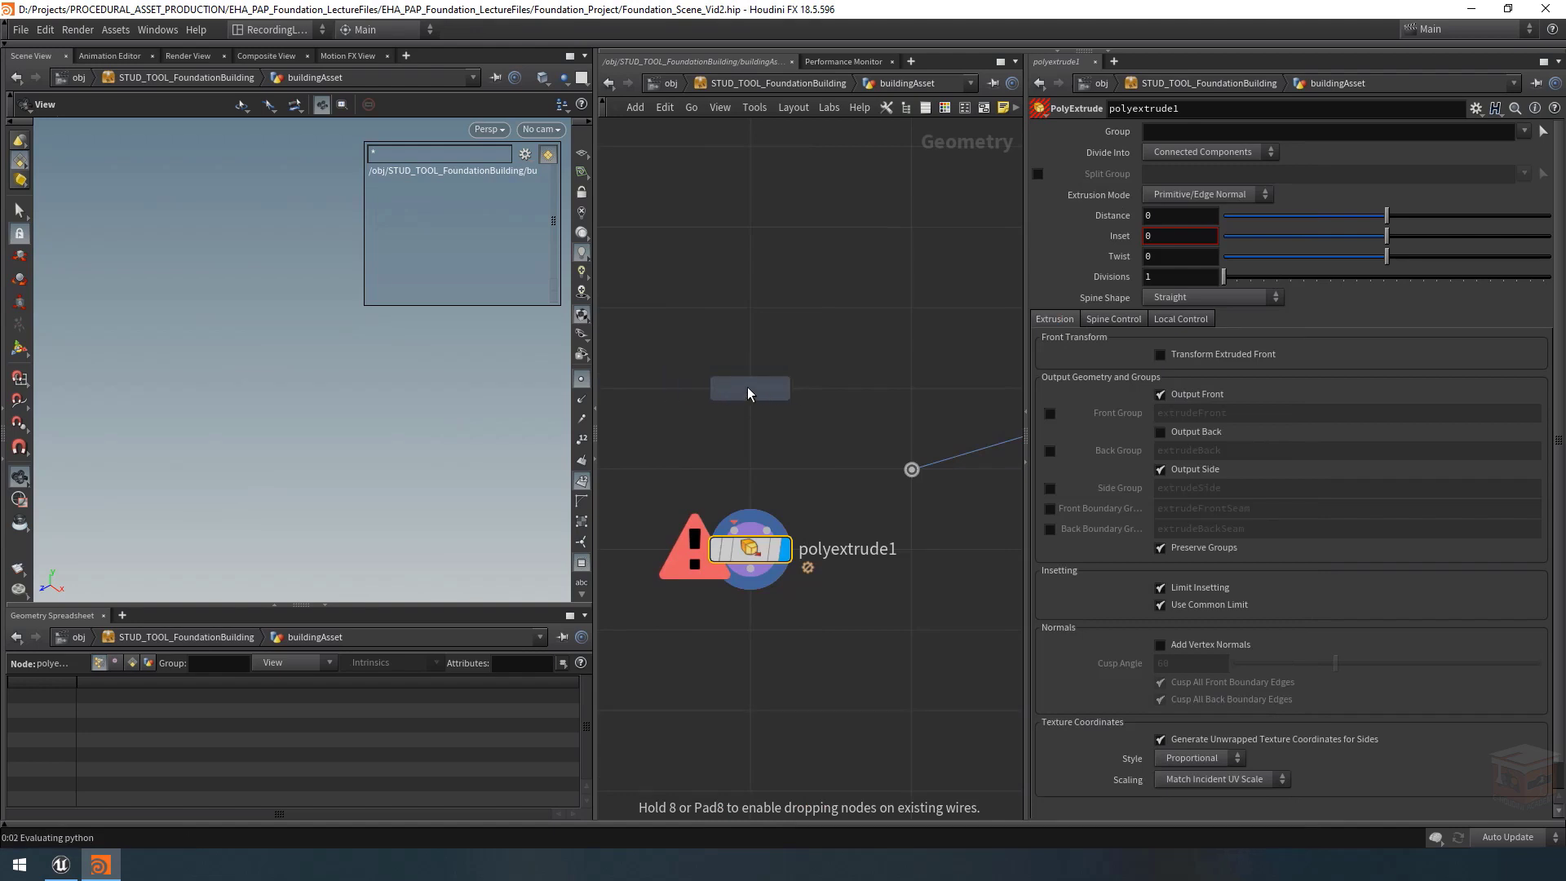
{"action": "left_click", "coordinate": [747, 387]}
{"action": "left_click", "coordinate": [751, 407]}
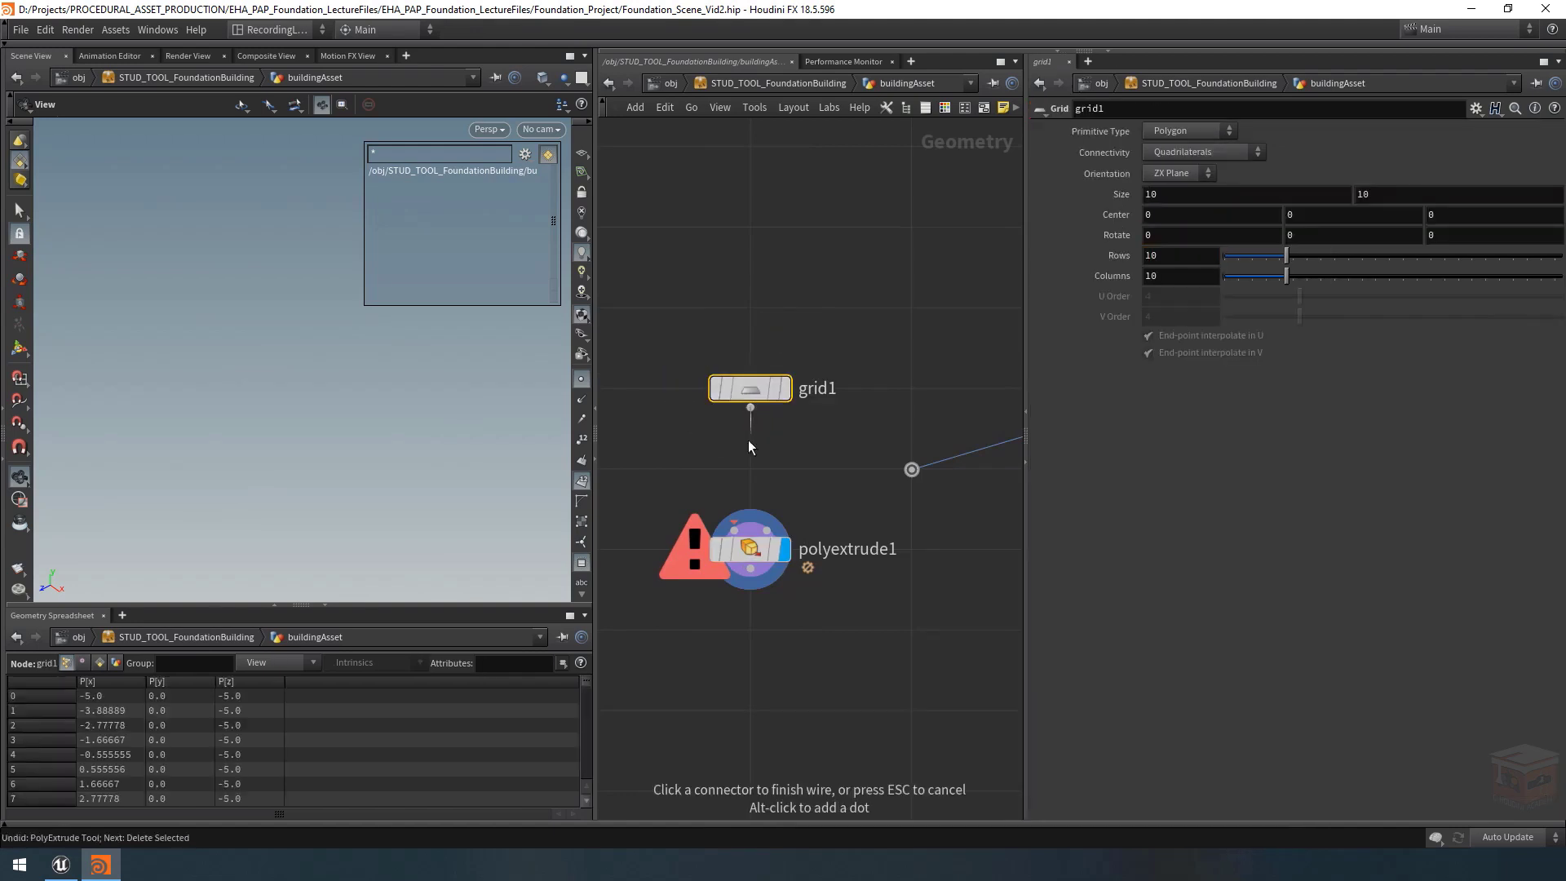
{"action": "left_click", "coordinate": [735, 530]}
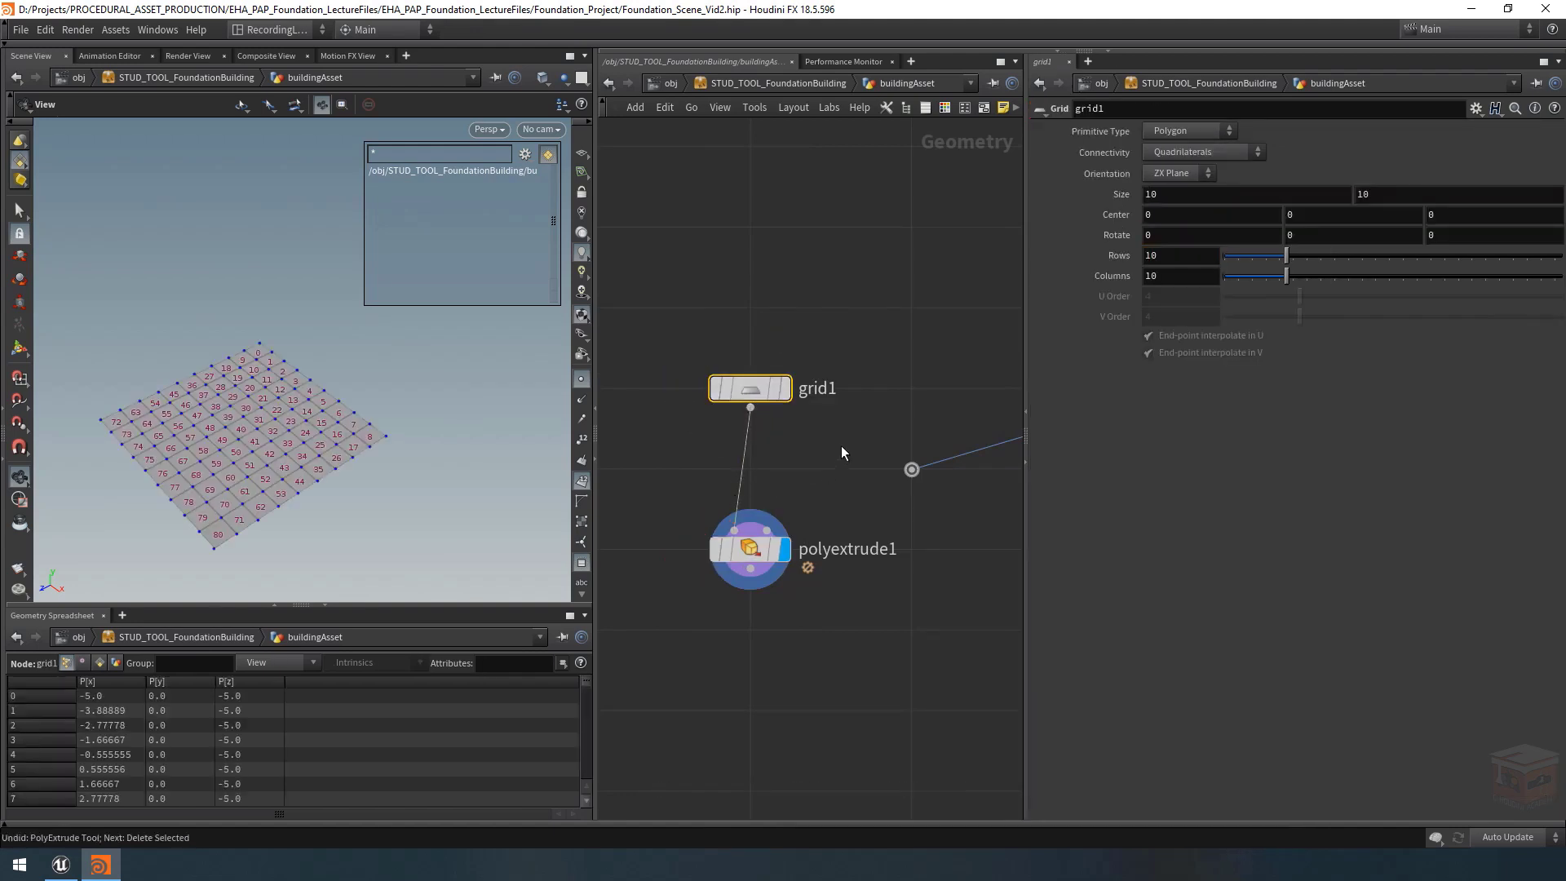
Set the rows and columns of grid1 to 2 each.
{"action": "left_click_drag", "start_coordinate": [840, 446], "coordinate": [656, 331]}
{"action": "left_click", "coordinate": [1175, 258]}
{"action": "type", "text": "2"}
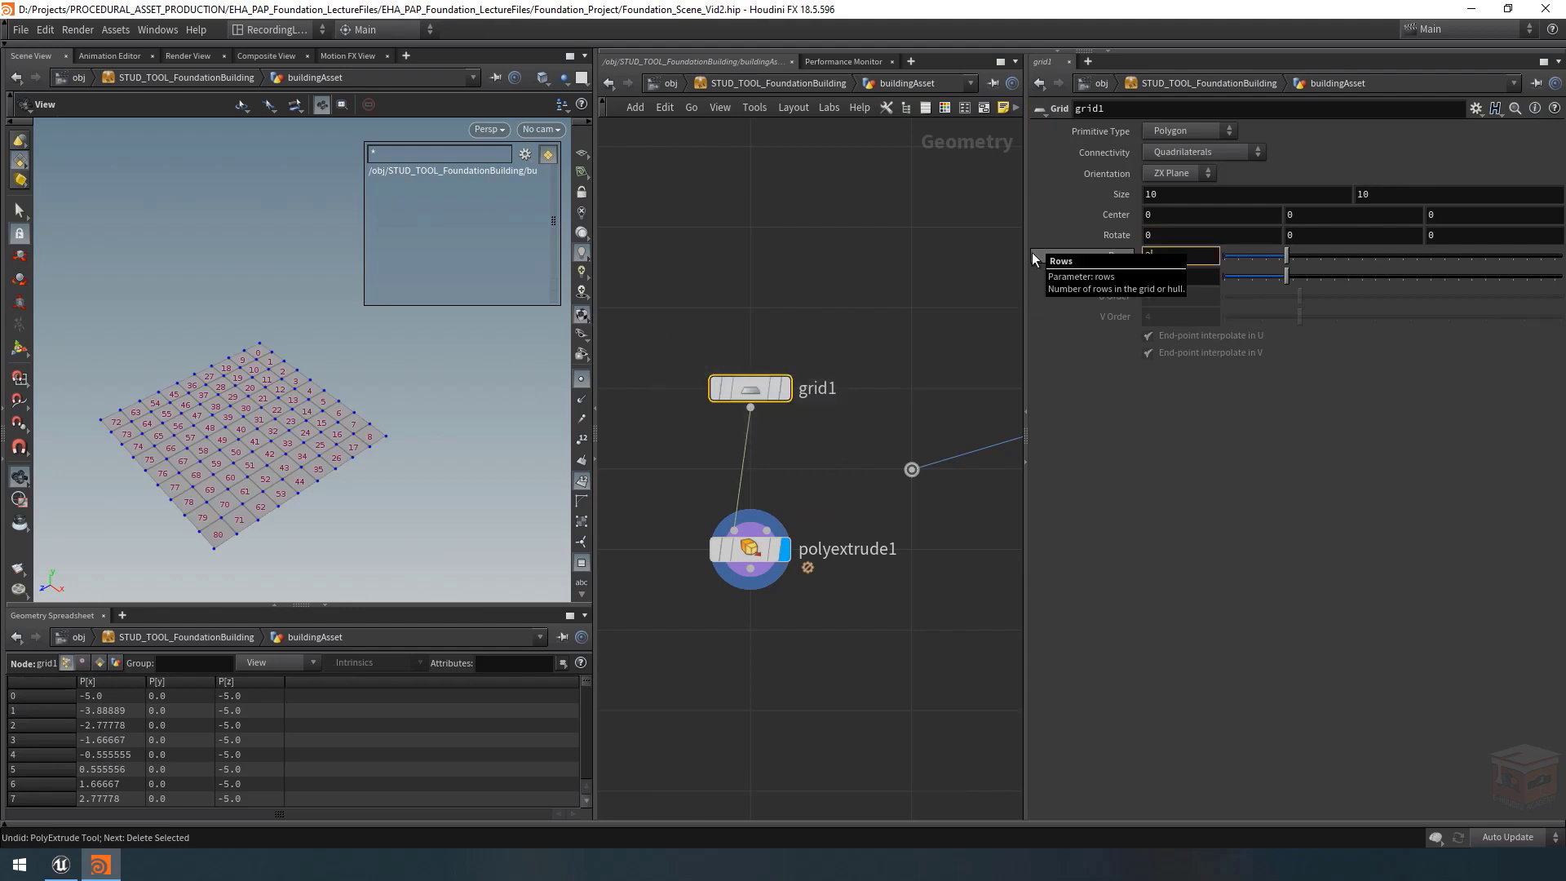
{"action": "key", "text": "Tab"}
{"action": "type", "text": "2"}
{"action": "key", "text": "Return"}
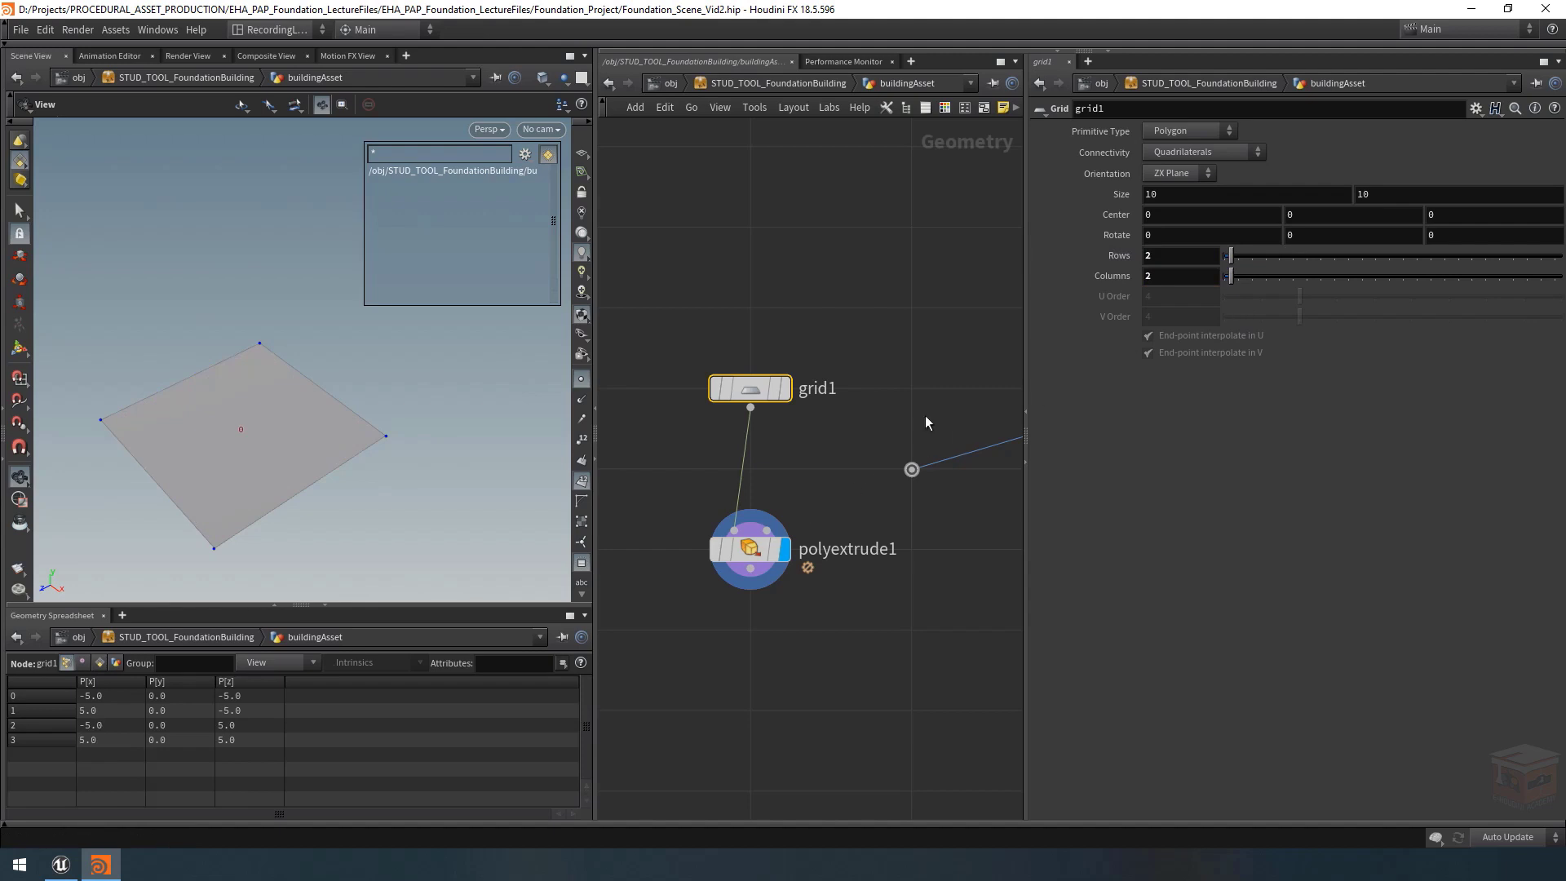
Set the rows and columns of grid1 to 3 each.
{"action": "type", "text": "3"}
{"action": "key", "text": "Tab"}
{"action": "type", "text": "3"}
{"action": "key", "text": "Return"}
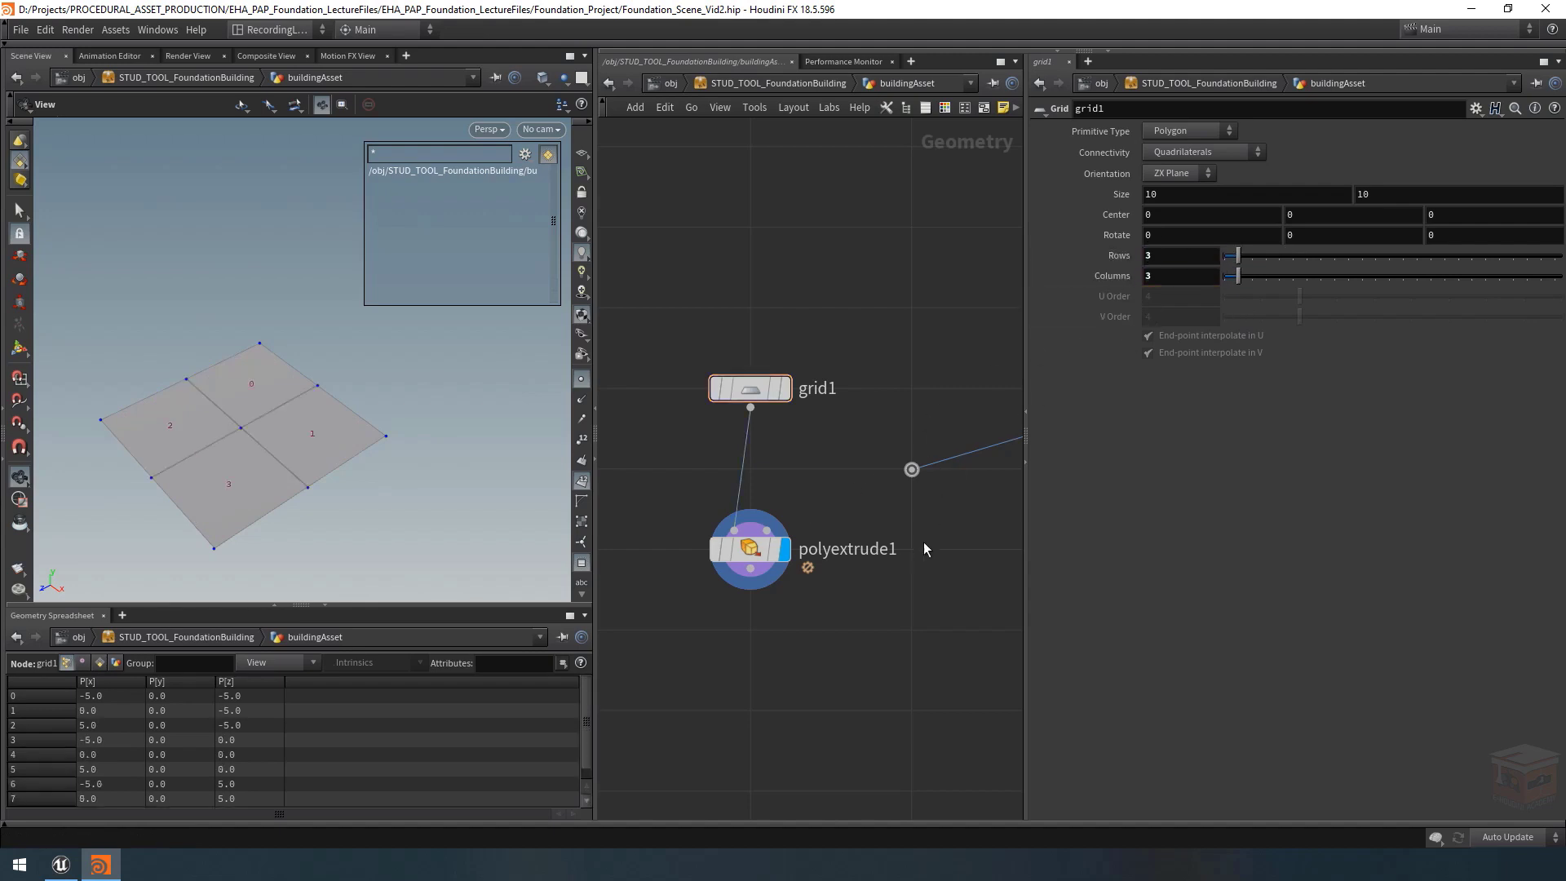
Set the extrusion distance of polyextrude1 to 4.5.
{"action": "left_click", "coordinate": [754, 550]}
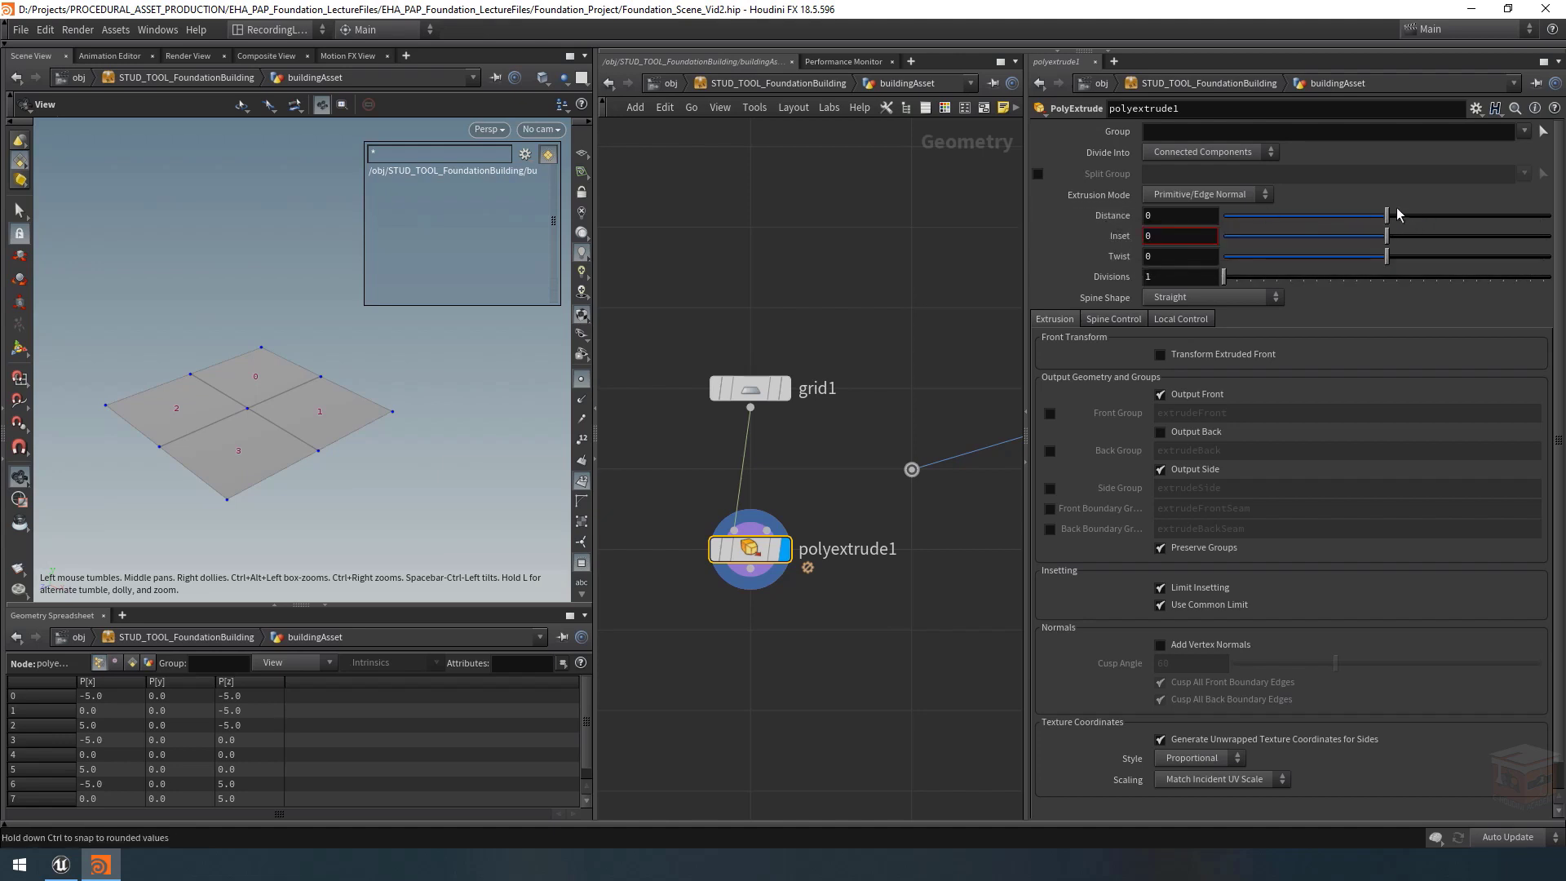
{"action": "left_click_drag", "start_coordinate": [1386, 215], "coordinate": [1550, 215]}
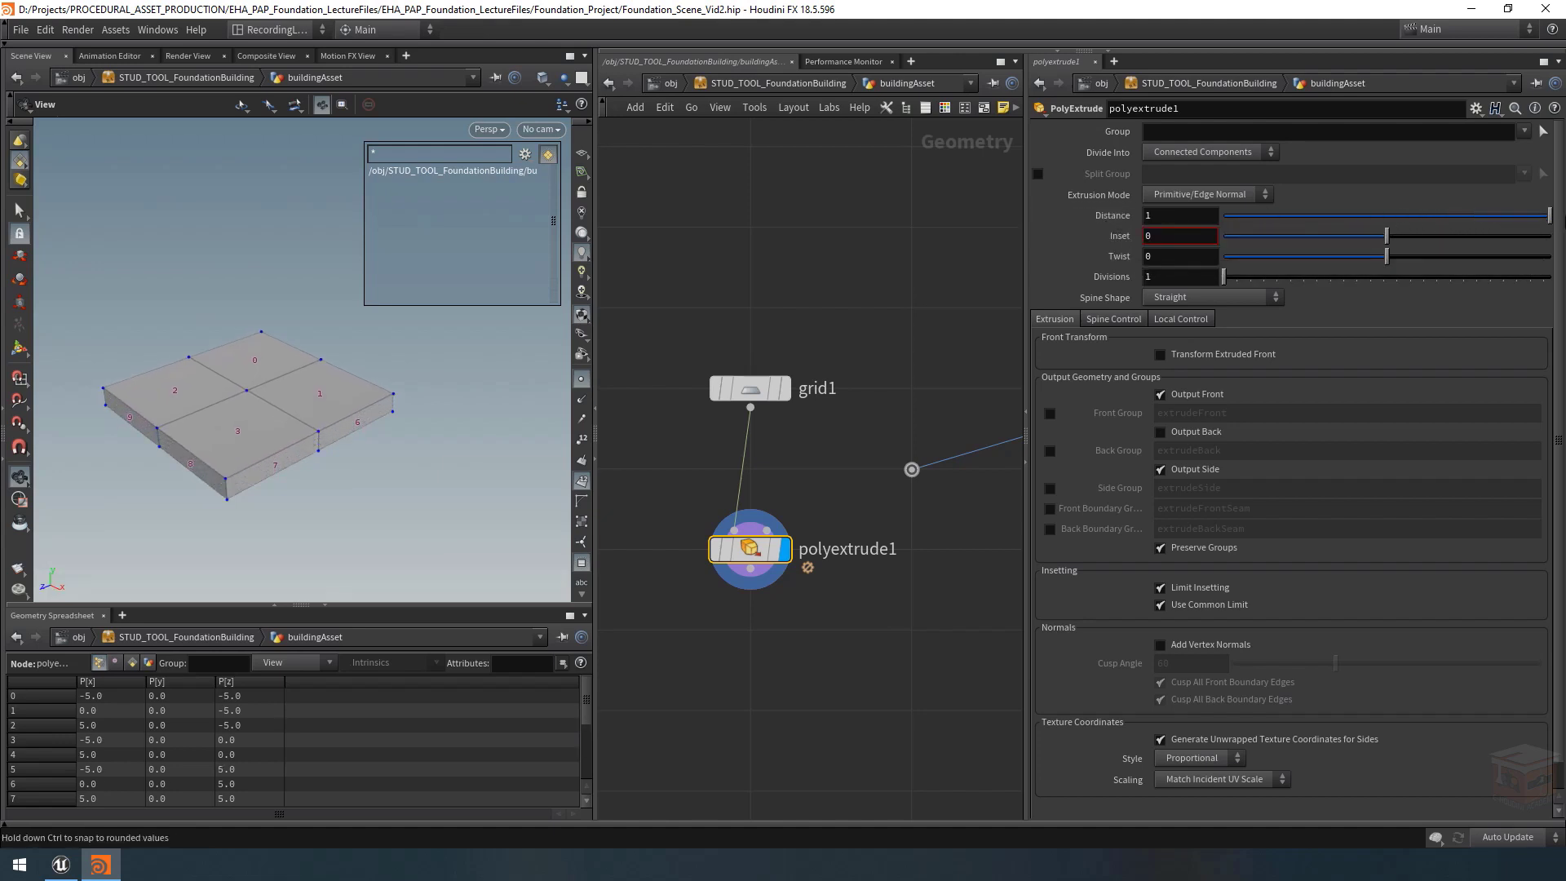
{"action": "middle_click_drag", "start_coordinate": [1174, 217], "coordinate": [1350, 195]}
Save the scene and try the Point Normal extrusion mode on polyextrude1, then revert to Primitive/Edge Normal.
{"action": "left_click", "coordinate": [1217, 198]}
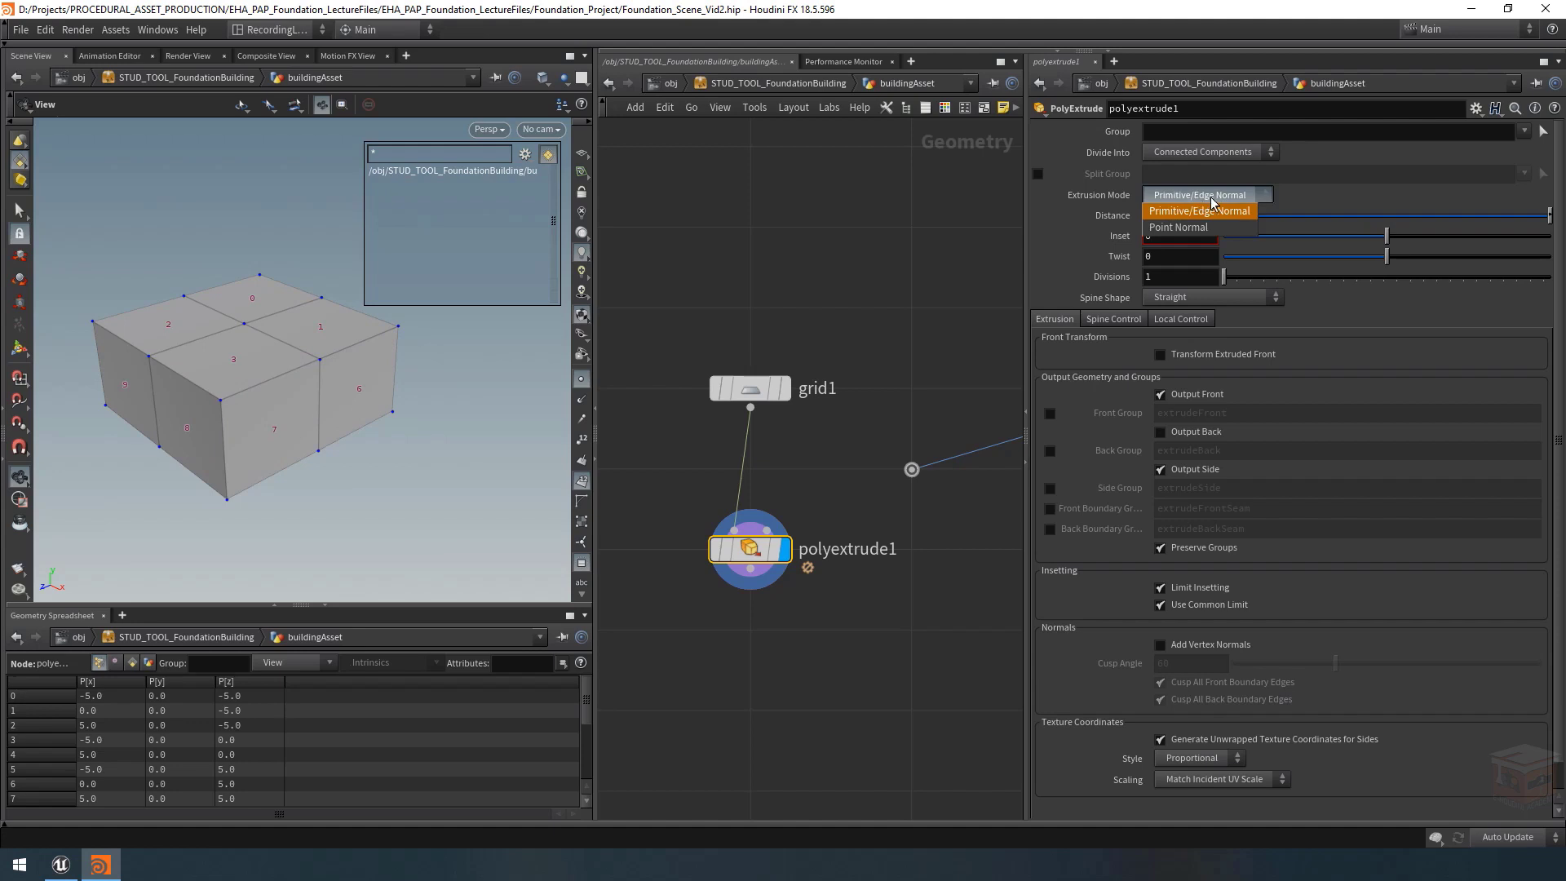
{"action": "key", "text": "ctrl+s"}
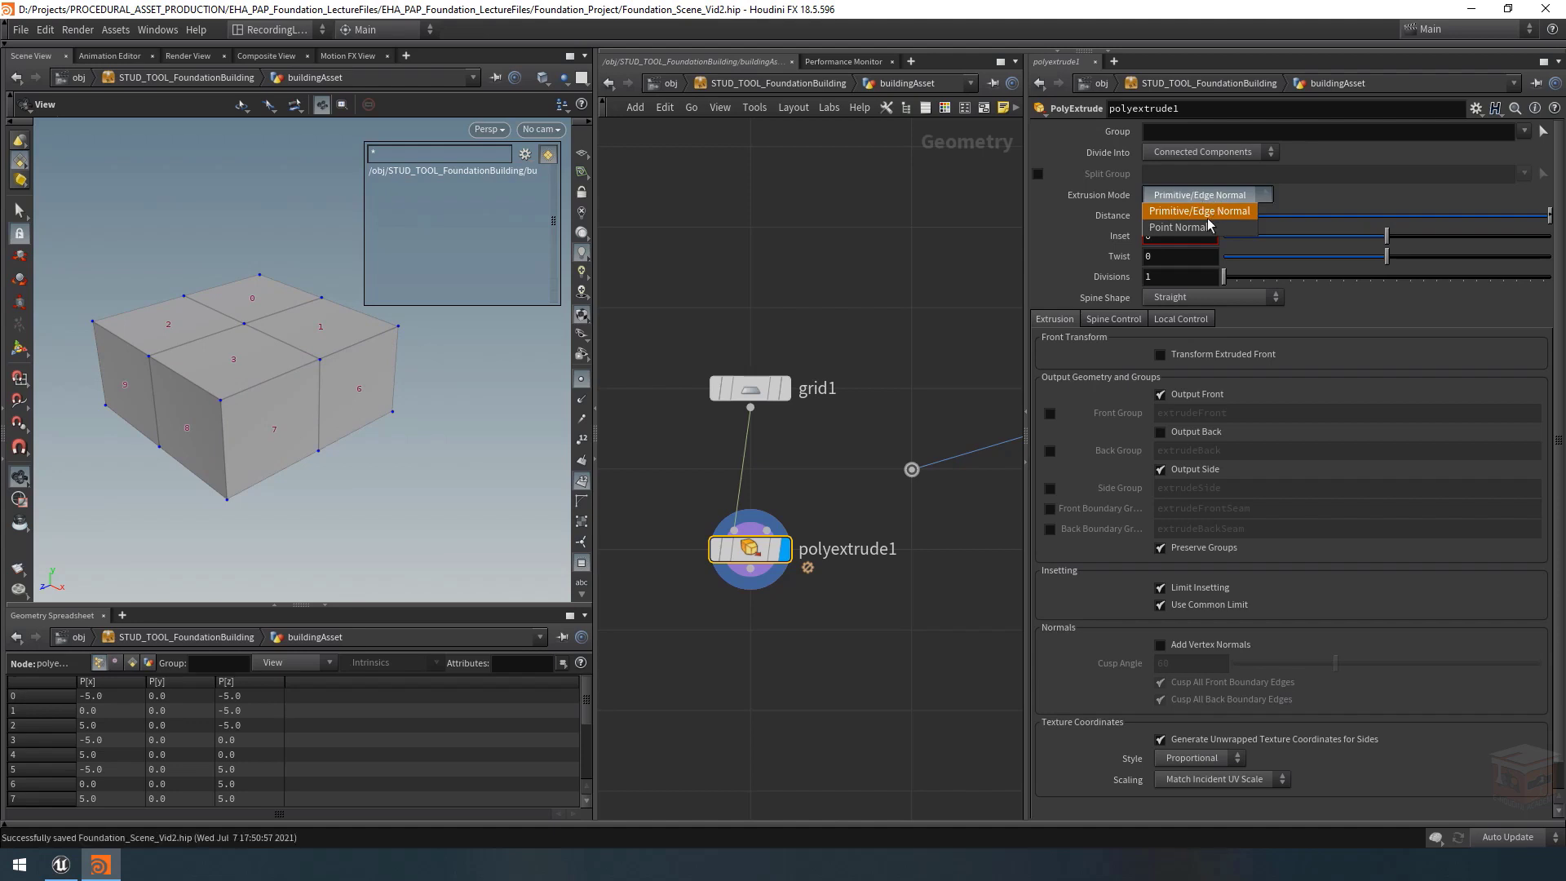
{"action": "left_click", "coordinate": [1208, 227]}
{"action": "key", "text": "ctrl+z"}
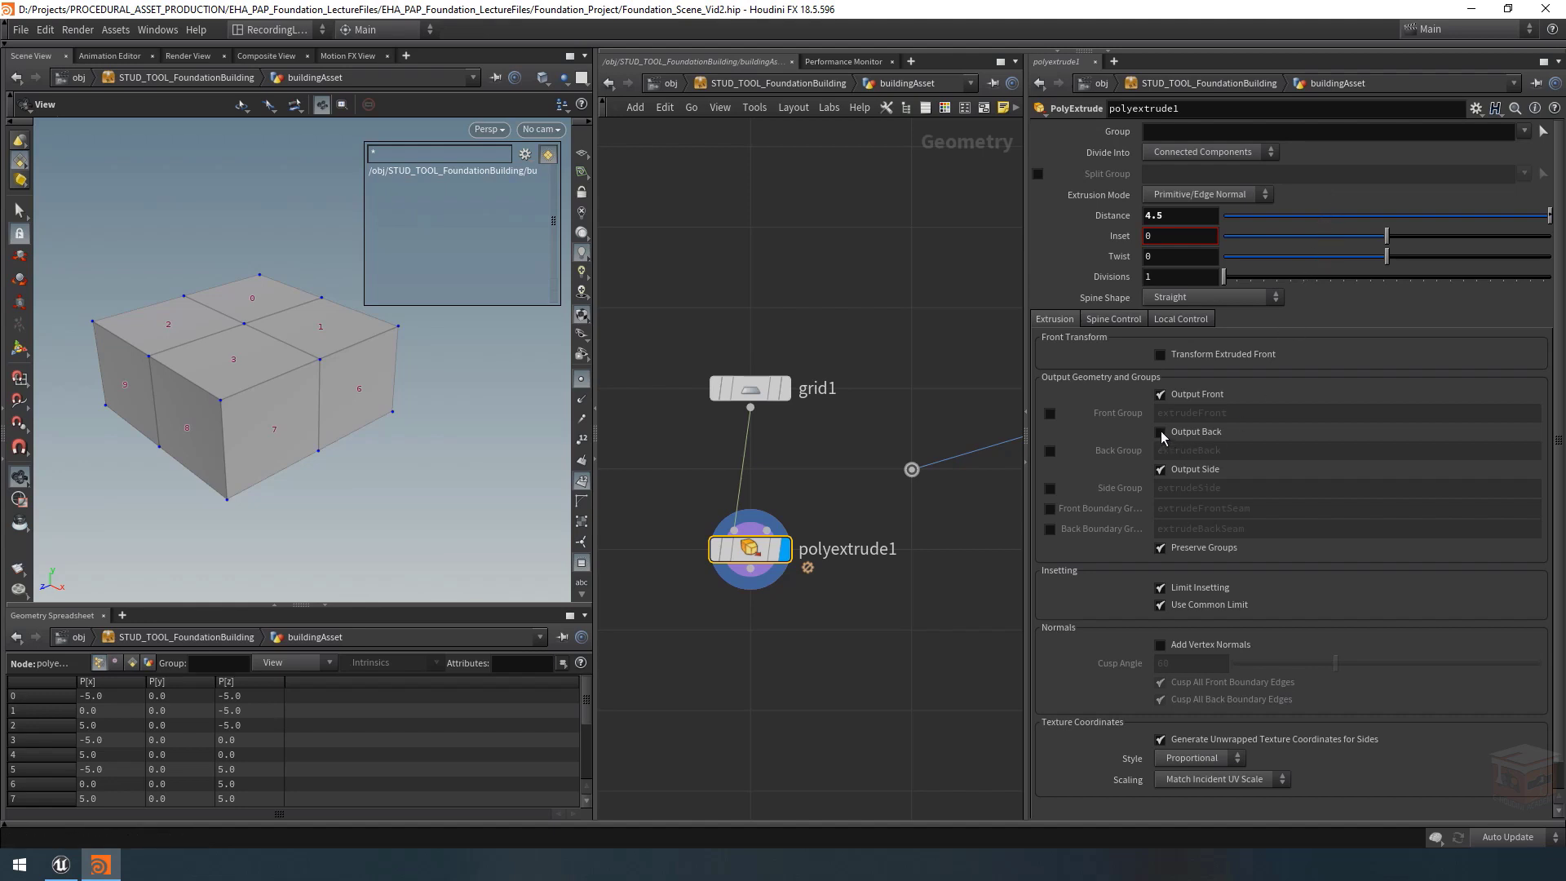
Inspect the open underside of the extruded grid and enable Output Back on polyextrude1 to close it.
{"action": "left_click_drag", "start_coordinate": [284, 386], "coordinate": [347, 342]}
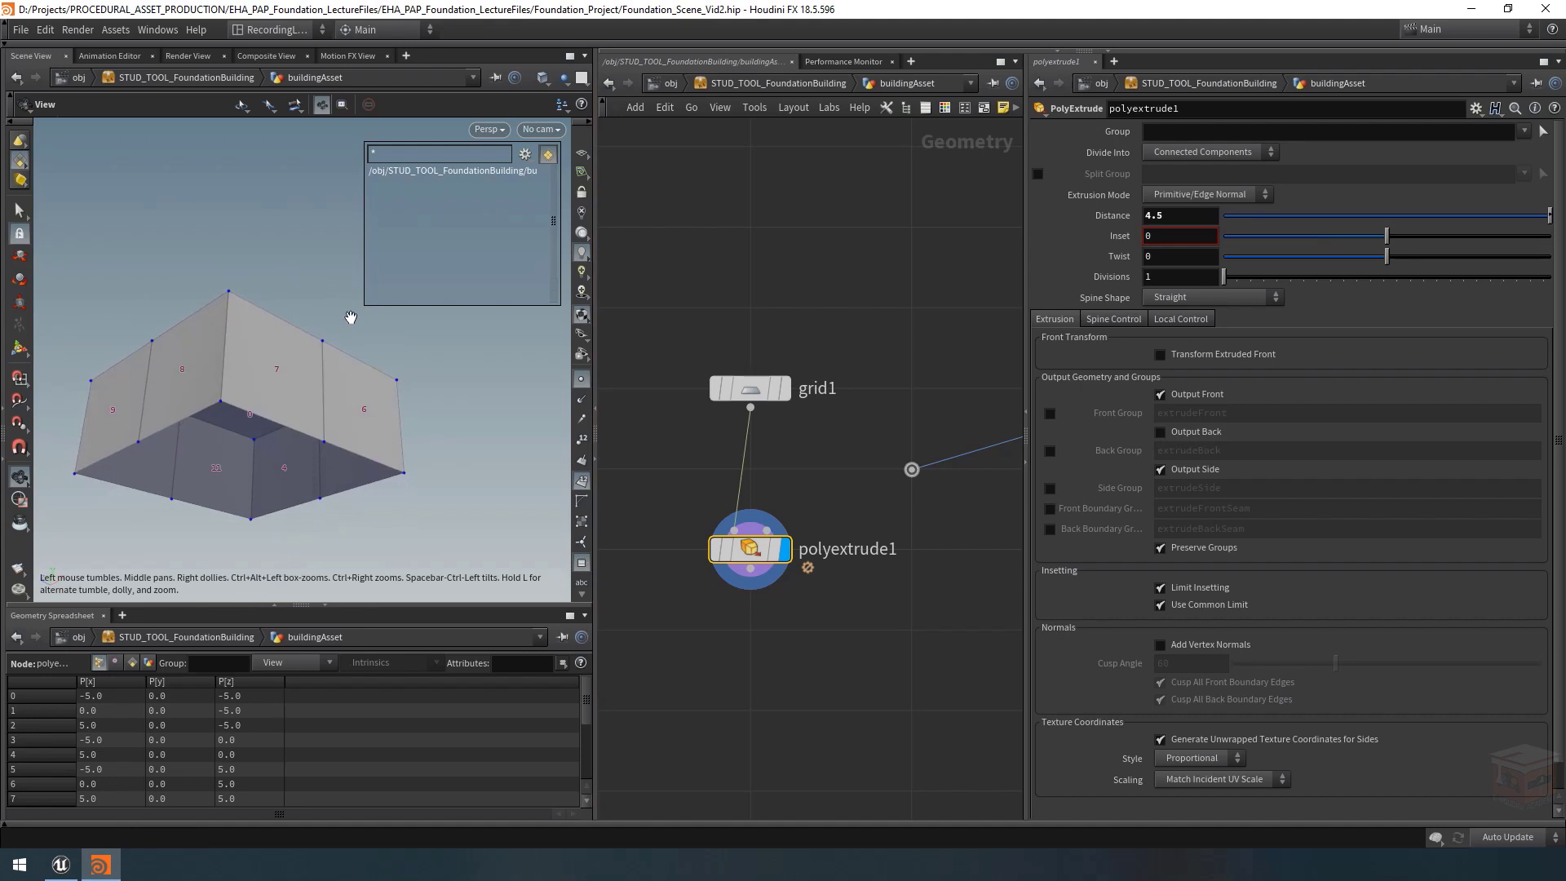
{"action": "left_click", "coordinate": [1165, 433]}
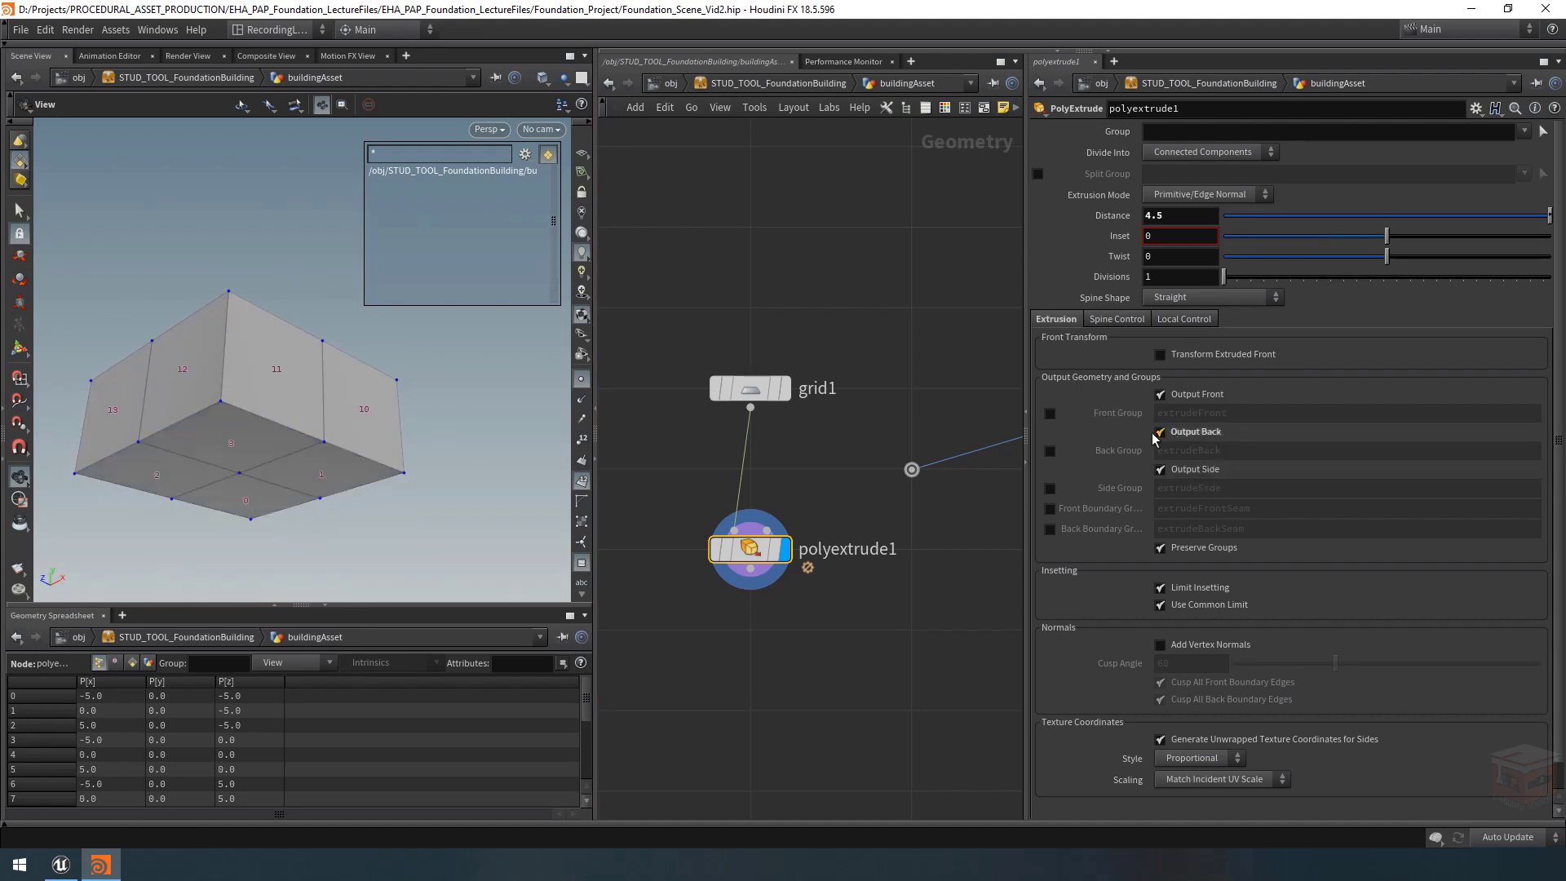
Enable the Front Group, Back Group and Side Group outputs on polyextrude1.
{"action": "left_click_drag", "start_coordinate": [349, 345], "coordinate": [351, 394]}
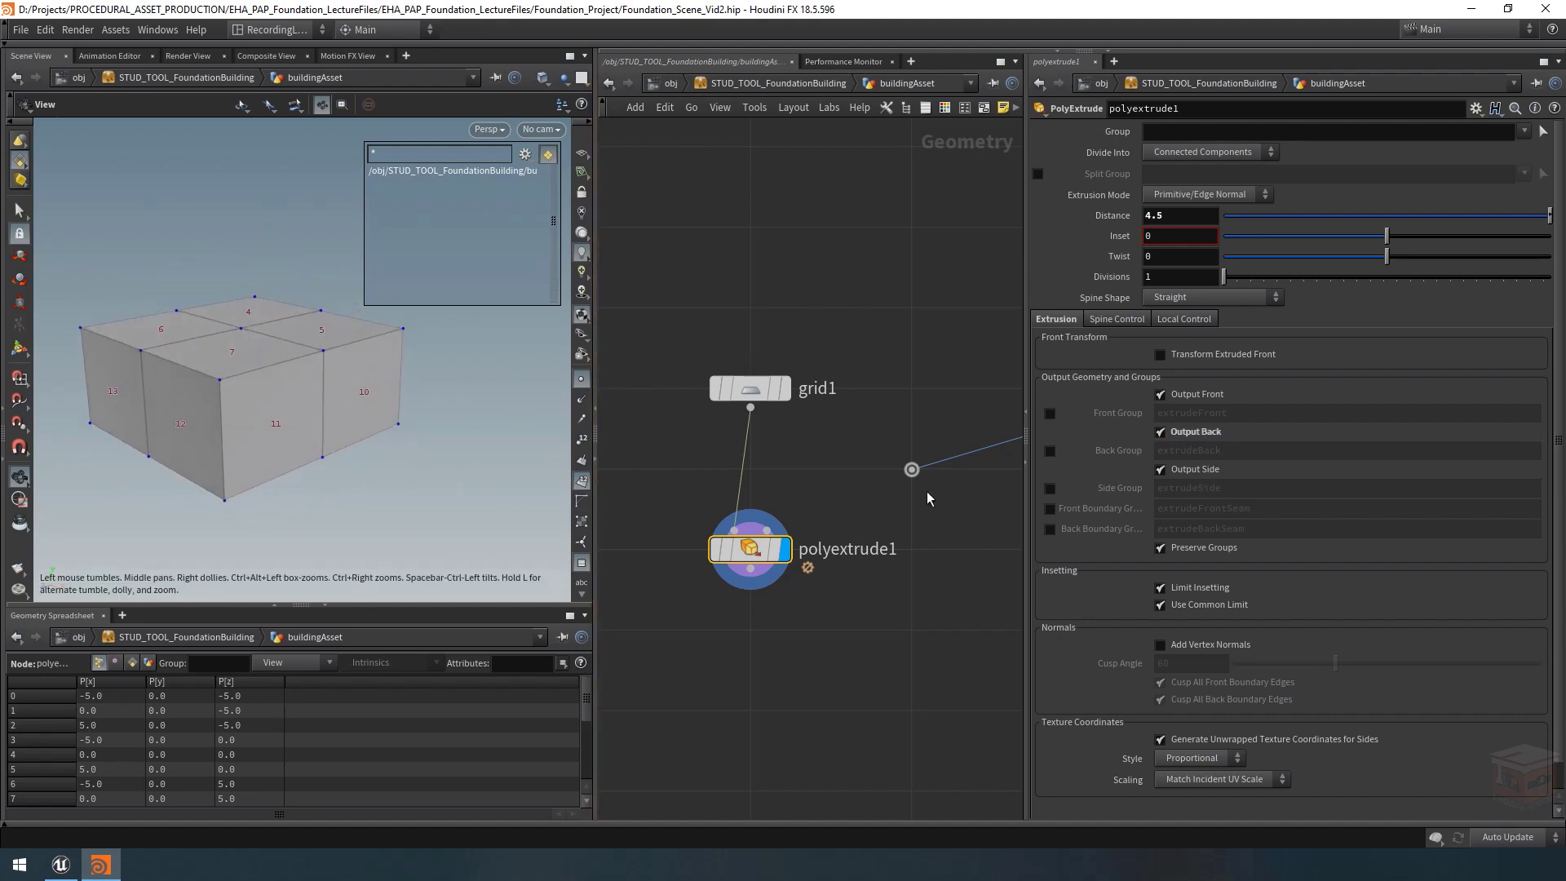
{"action": "left_click", "coordinate": [1049, 488]}
{"action": "left_click", "coordinate": [1050, 450]}
{"action": "left_click", "coordinate": [1050, 413]}
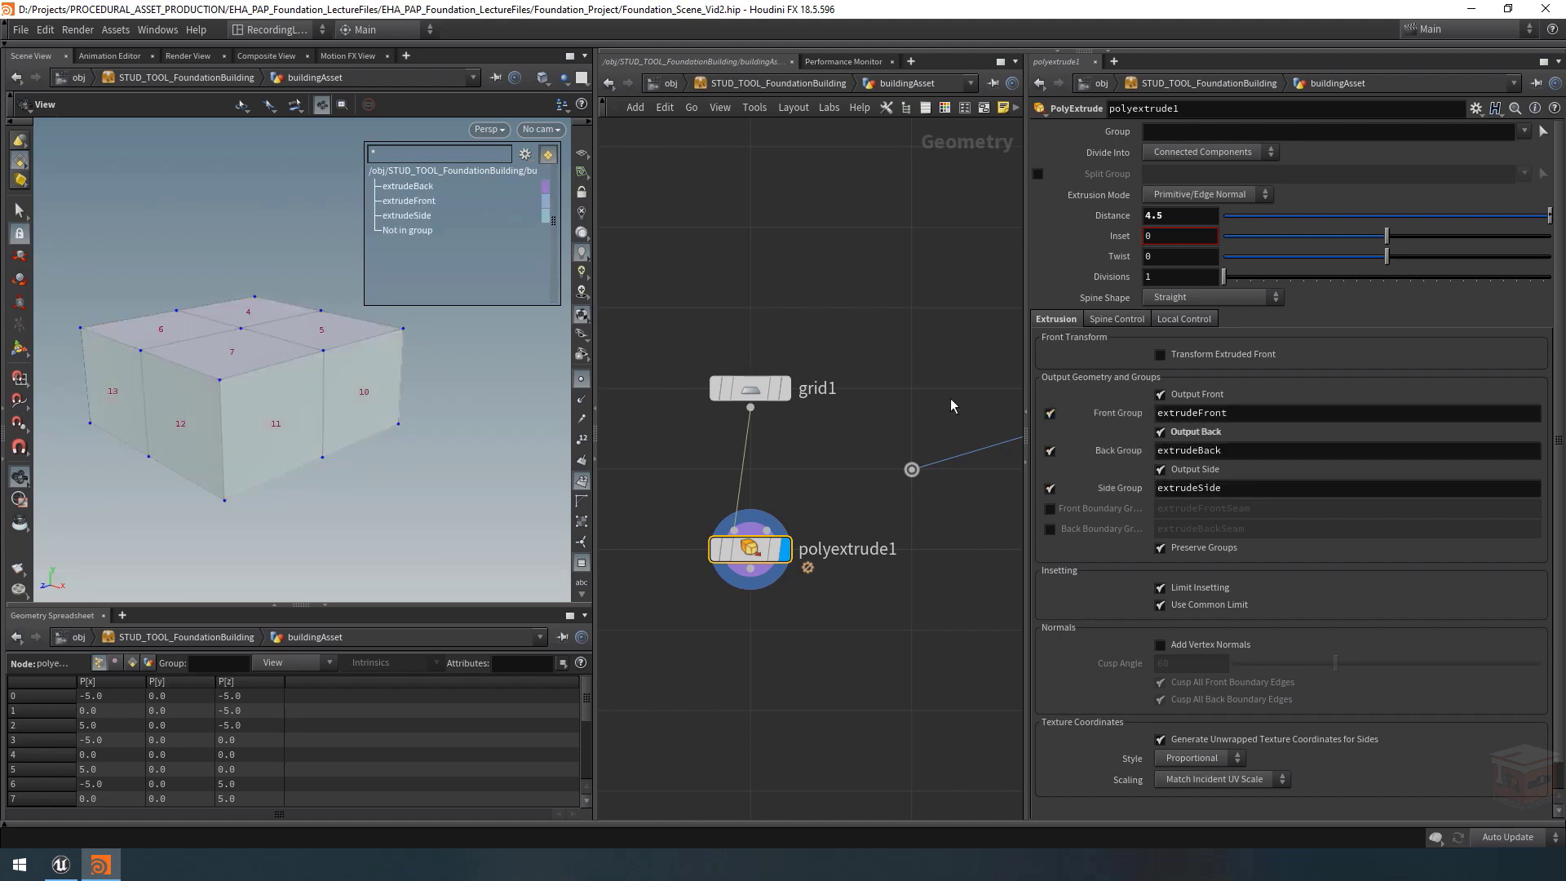
{"action": "left_click_drag", "start_coordinate": [362, 377], "coordinate": [369, 391]}
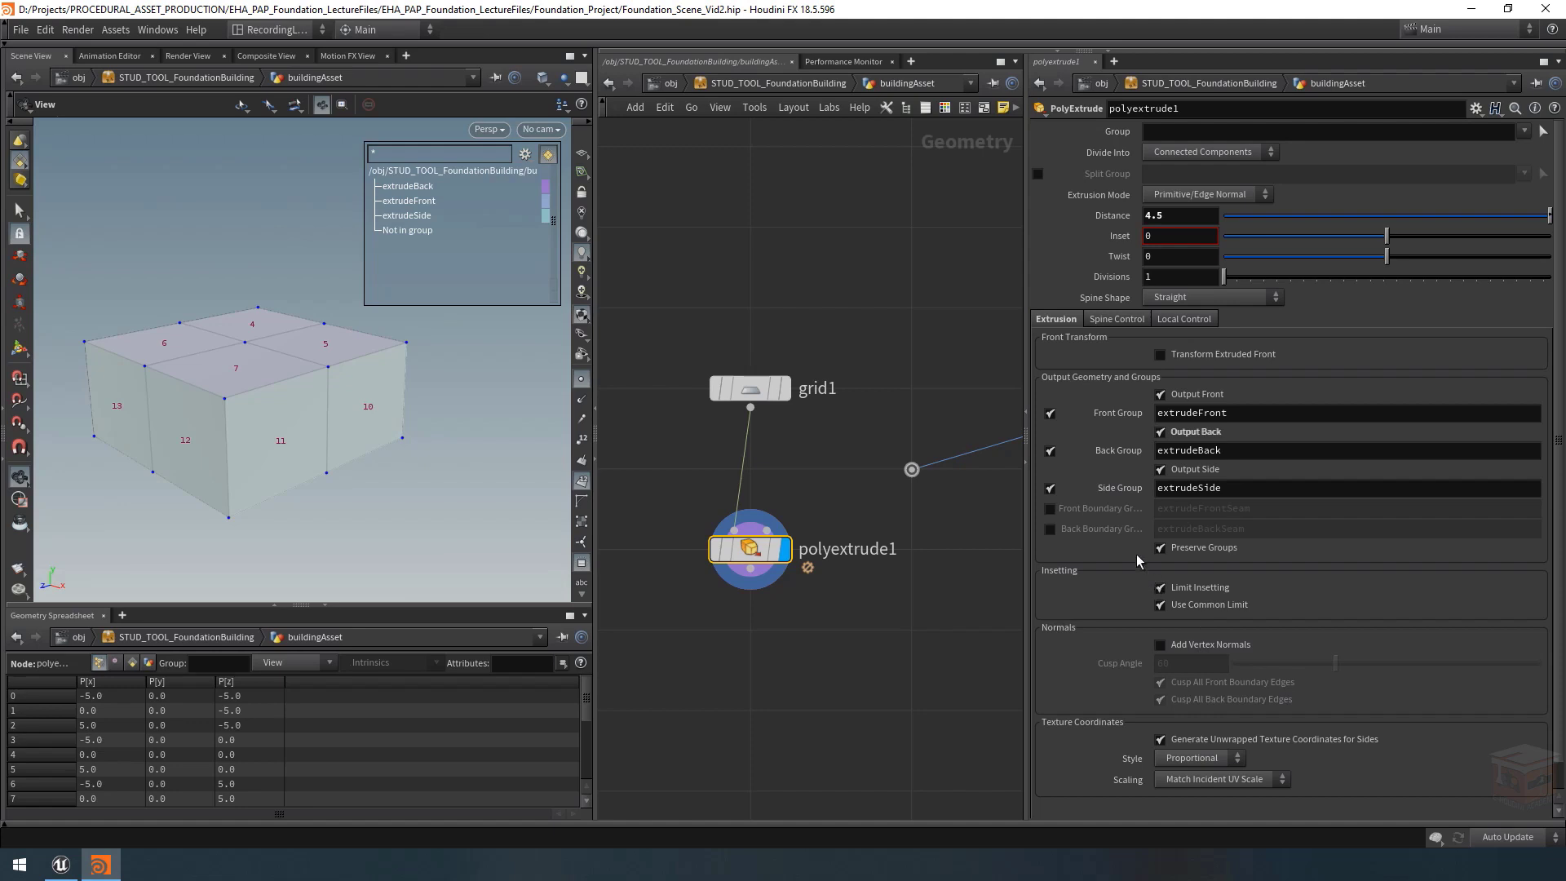
Turn off the side, back and front group outputs on polyextrude1.
{"action": "left_click", "coordinate": [1052, 489]}
{"action": "left_click", "coordinate": [1050, 451]}
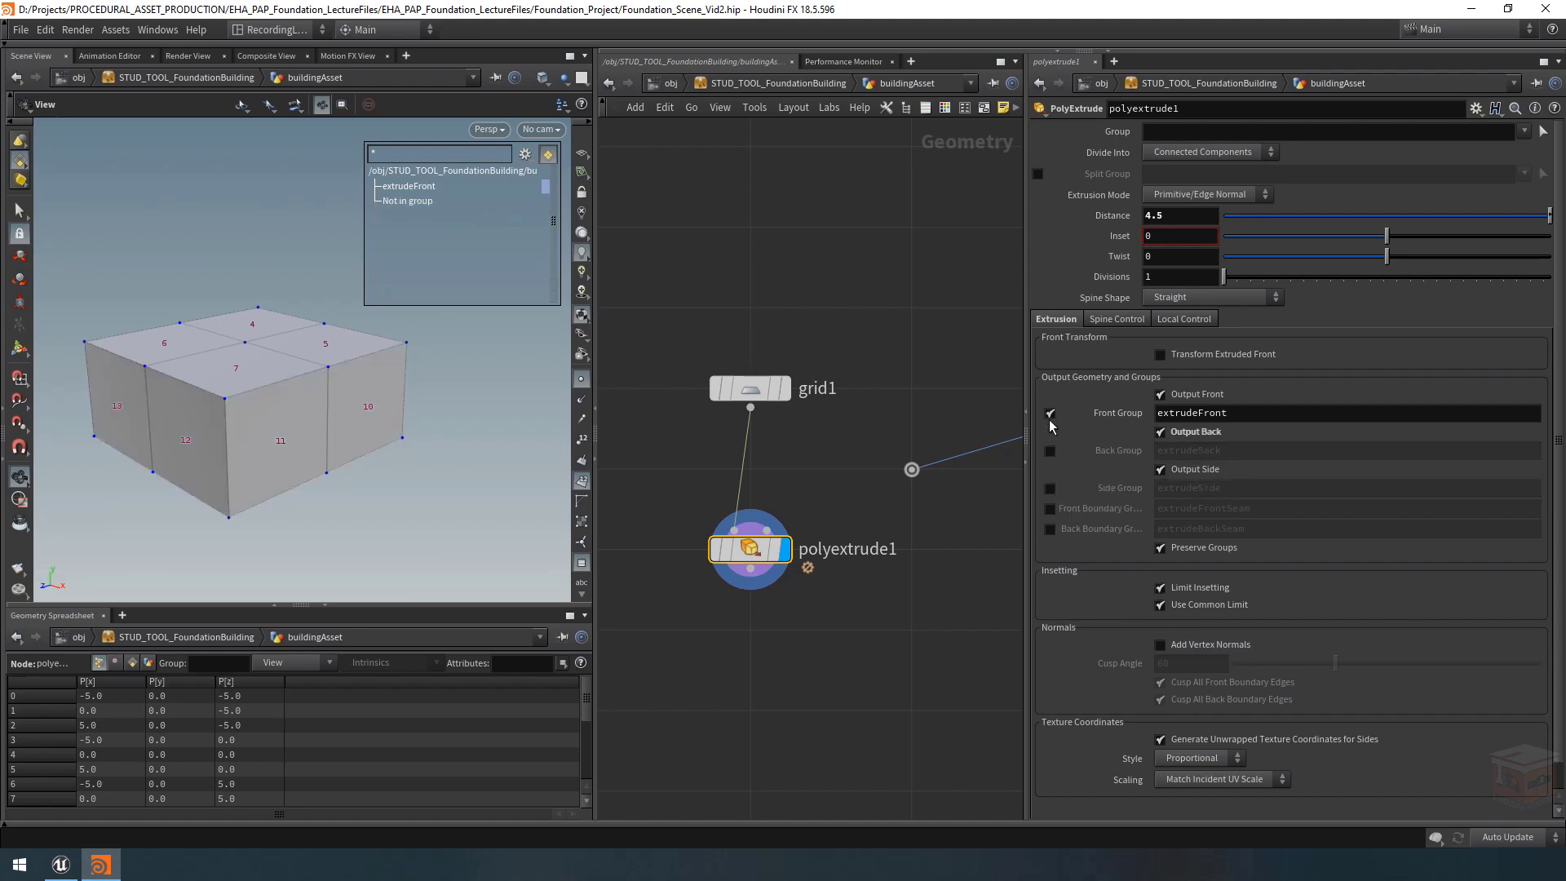
{"action": "left_click", "coordinate": [1050, 413]}
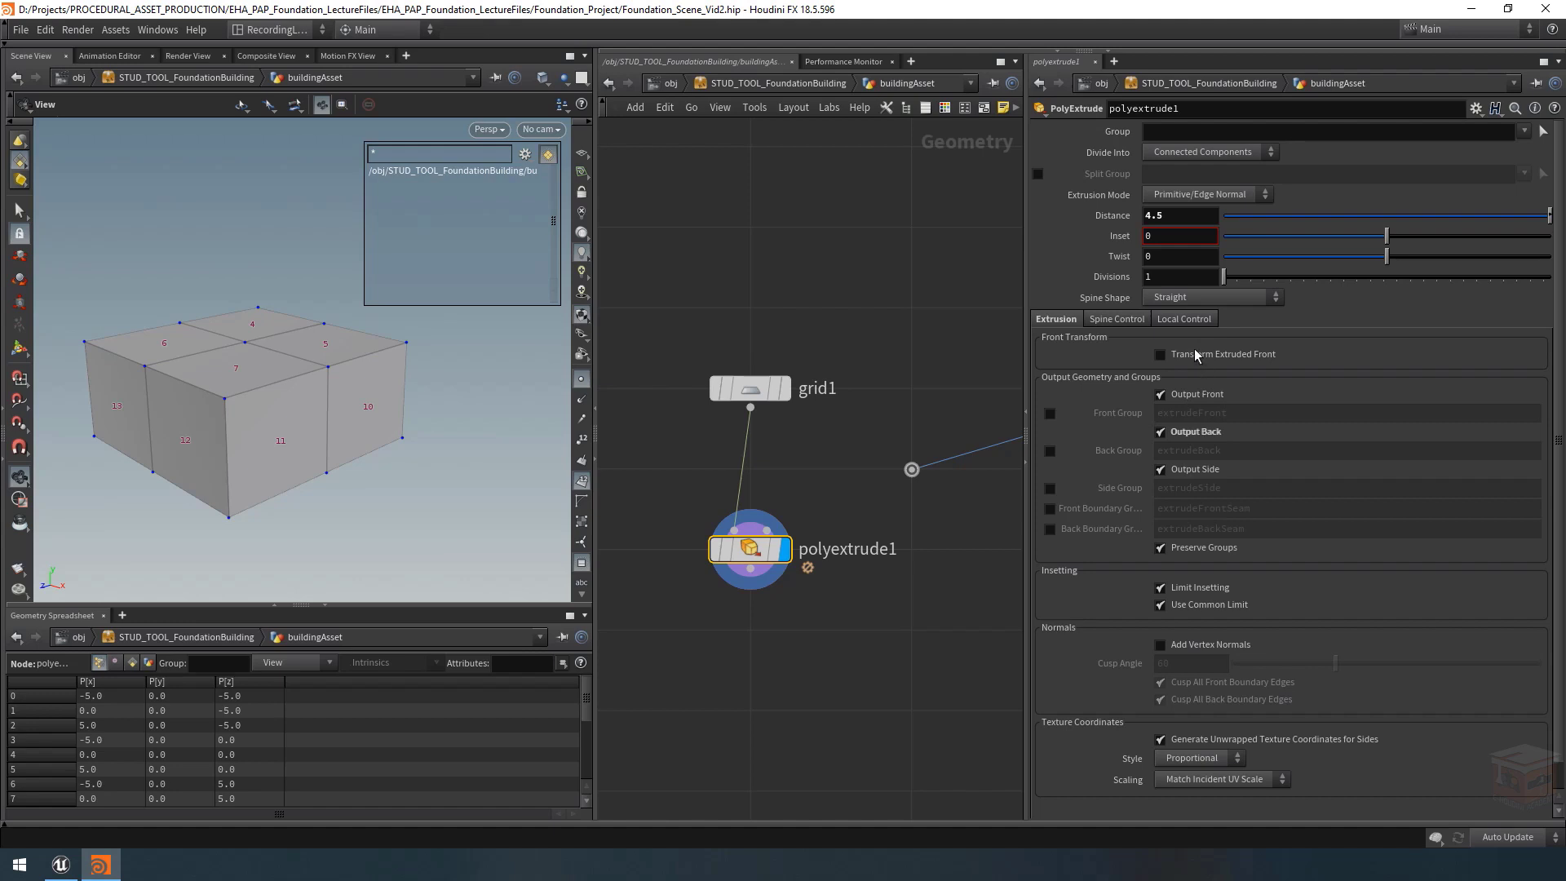
Set the distance of polyextrude1 to 0 and enable Transform Extruded Front with the transform space set to Global.
{"action": "double_click", "coordinate": [1154, 215]}
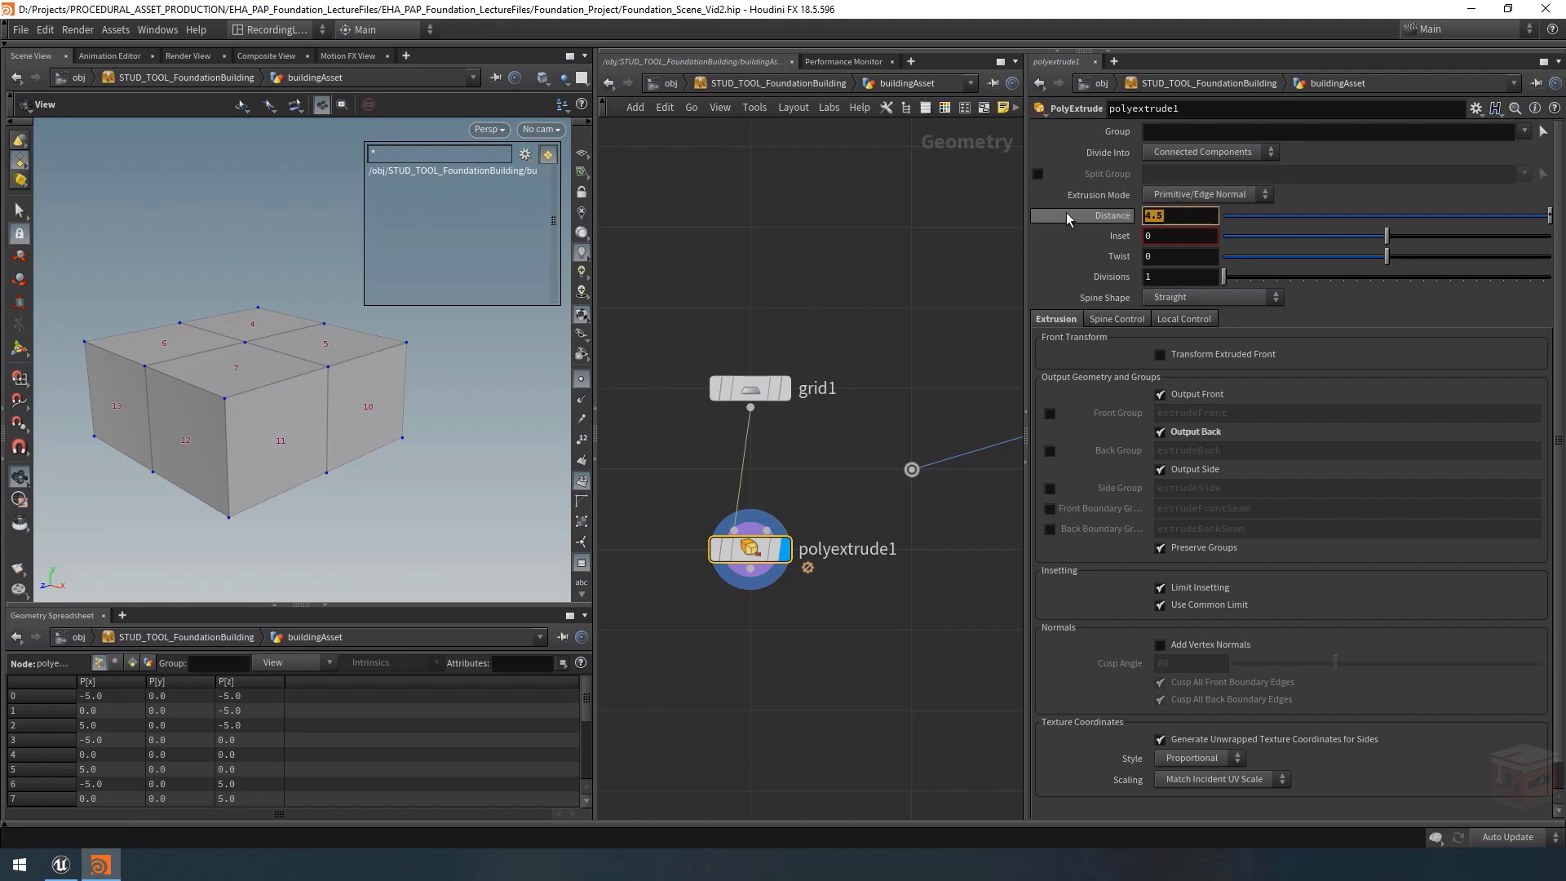
{"action": "type", "text": "0"}
{"action": "key", "text": "Return"}
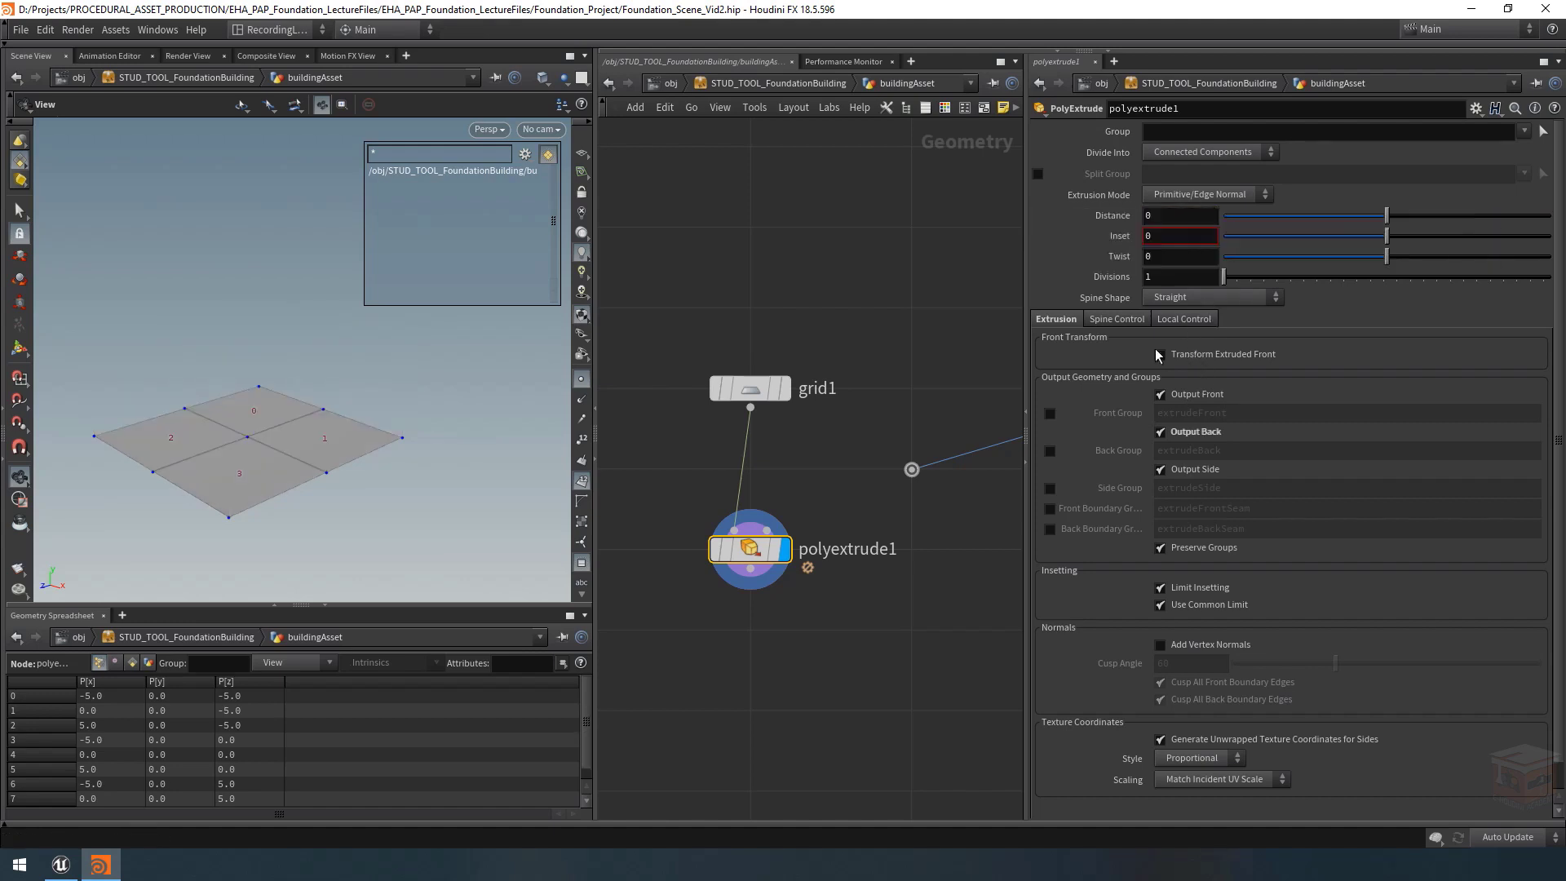
{"action": "left_click", "coordinate": [1227, 355]}
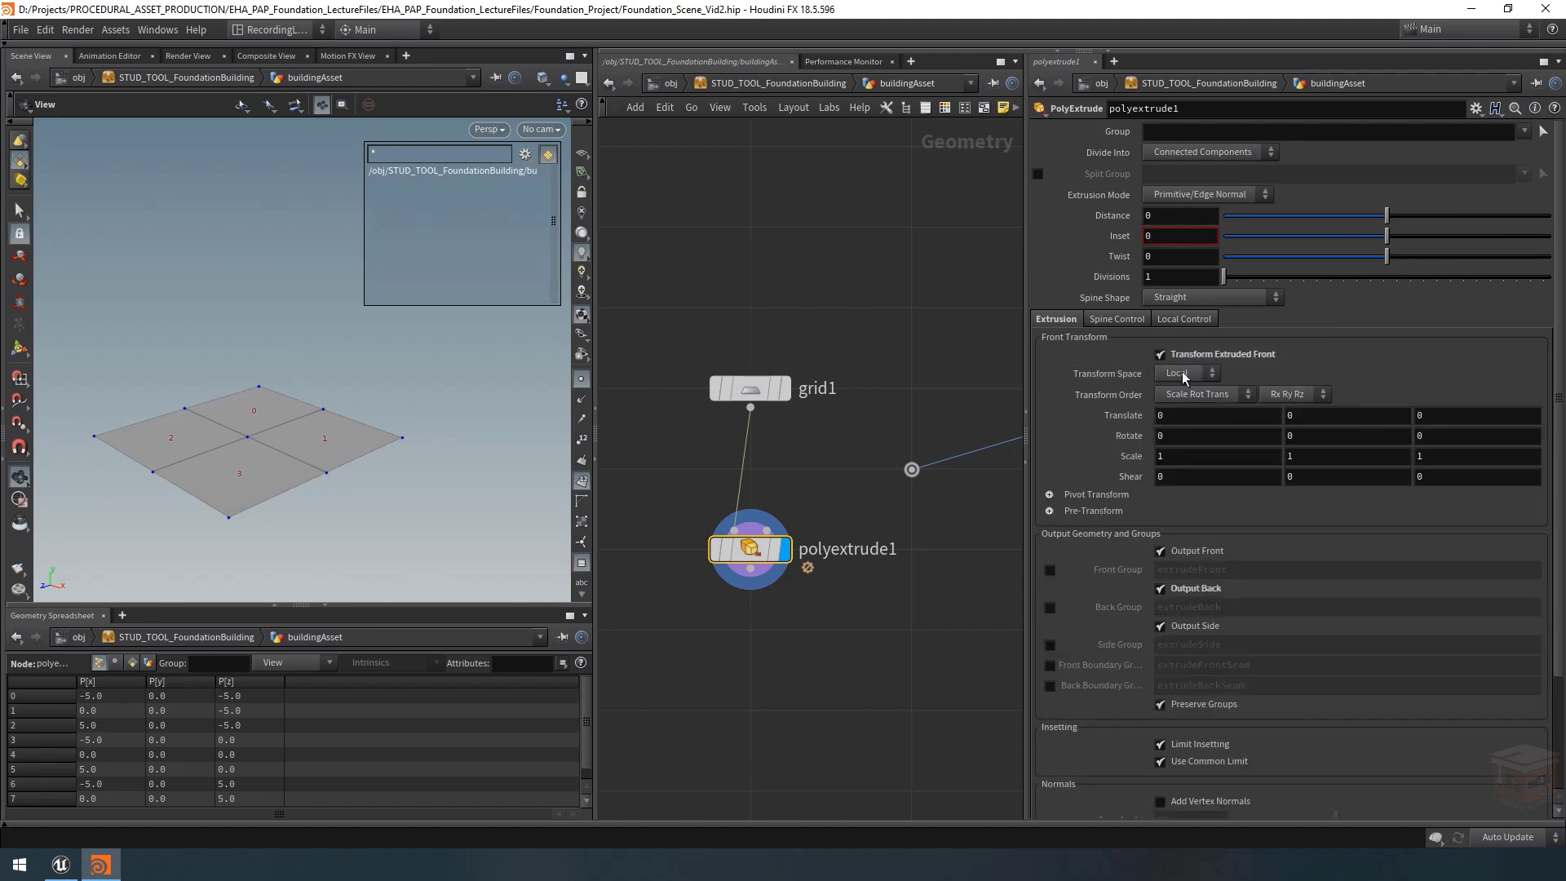
{"action": "left_click", "coordinate": [1196, 375]}
{"action": "left_click", "coordinate": [1175, 406]}
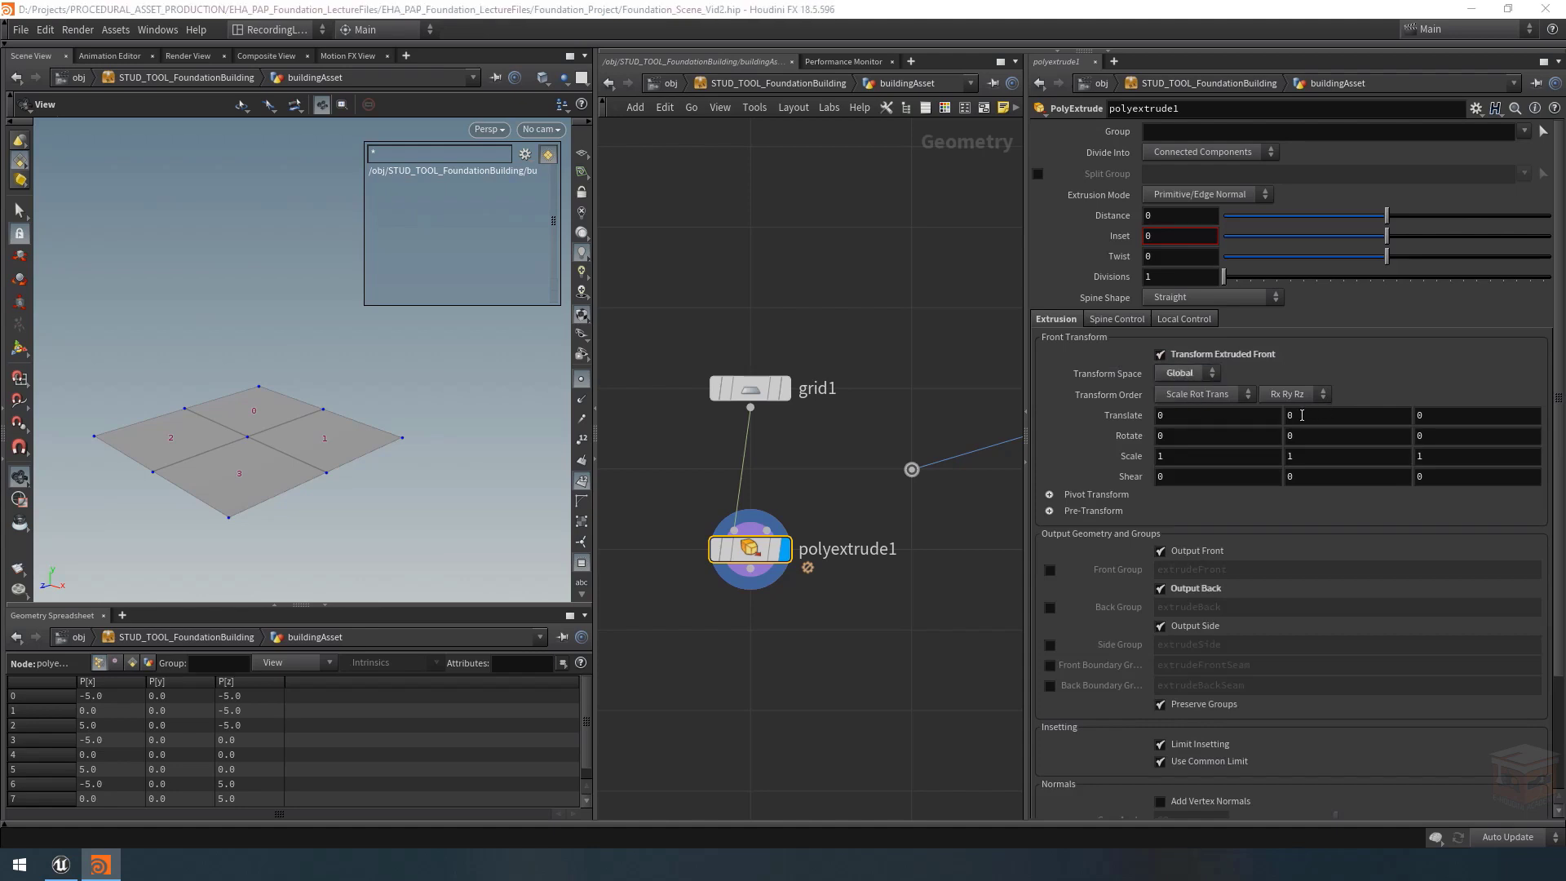
Try translating the extruded front by 1.8 in Y and 1.1 in X, then undo both translations.
{"action": "middle_click_drag", "start_coordinate": [1302, 415], "coordinate": [1403, 414]}
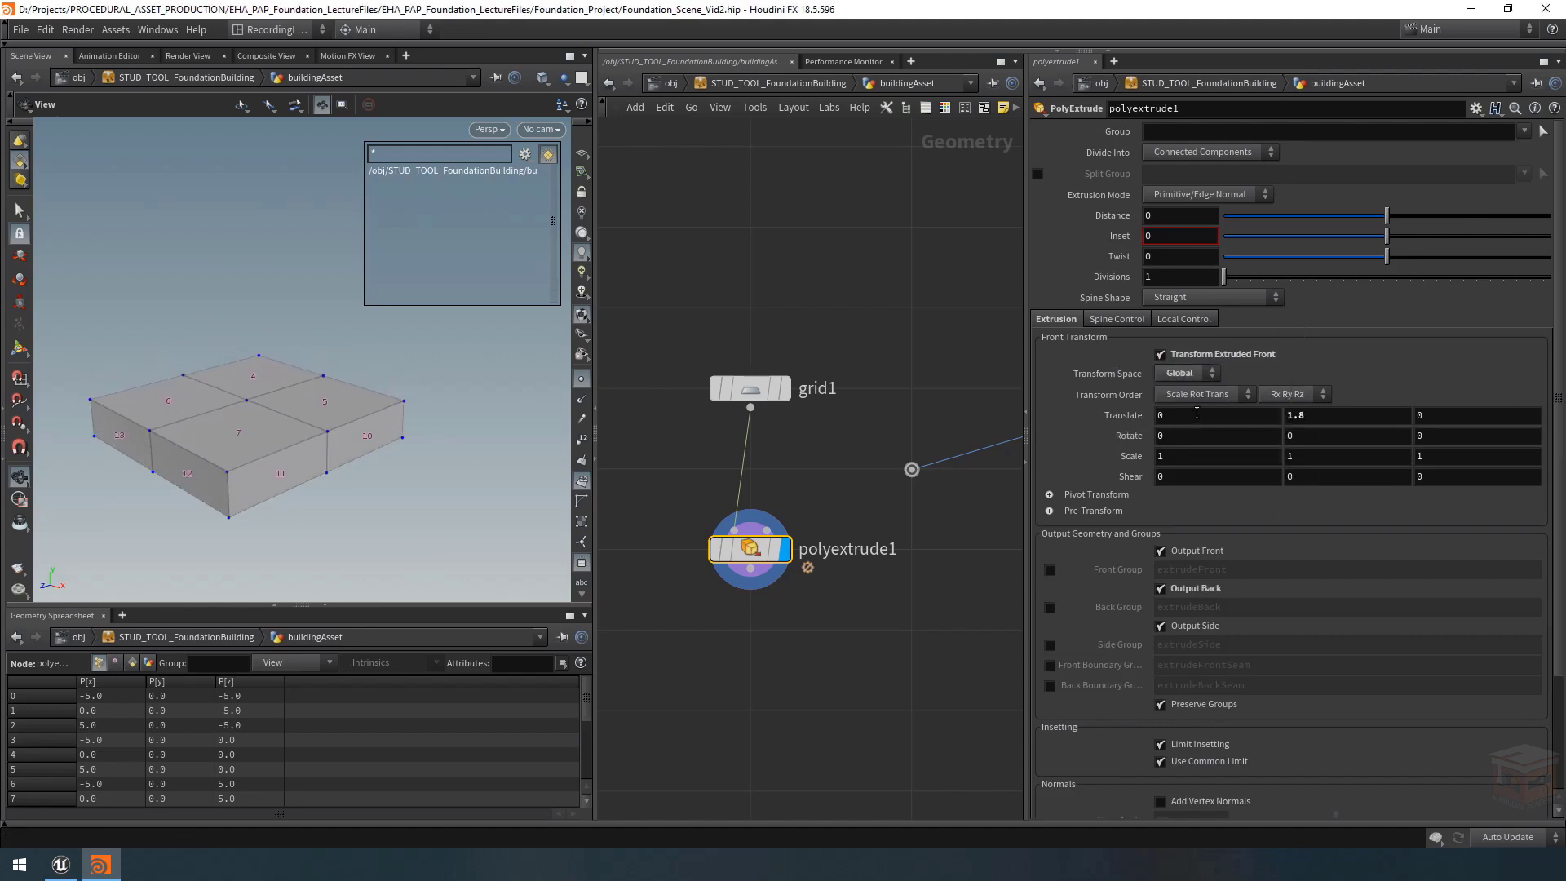
{"action": "mouse_move", "coordinate": [1196, 414]}
{"action": "middle_mouse_down"}
{"action": "mouse_move", "coordinate": [1150, 416]}
{"action": "mouse_move", "coordinate": [1239, 416]}
{"action": "mouse_move", "coordinate": [1099, 418]}
{"action": "mouse_move", "coordinate": [1223, 416]}
{"action": "mouse_move", "coordinate": [1189, 436]}
{"action": "middle_mouse_up"}
{"action": "middle_click_drag", "start_coordinate": [1407, 455], "coordinate": [1154, 413]}
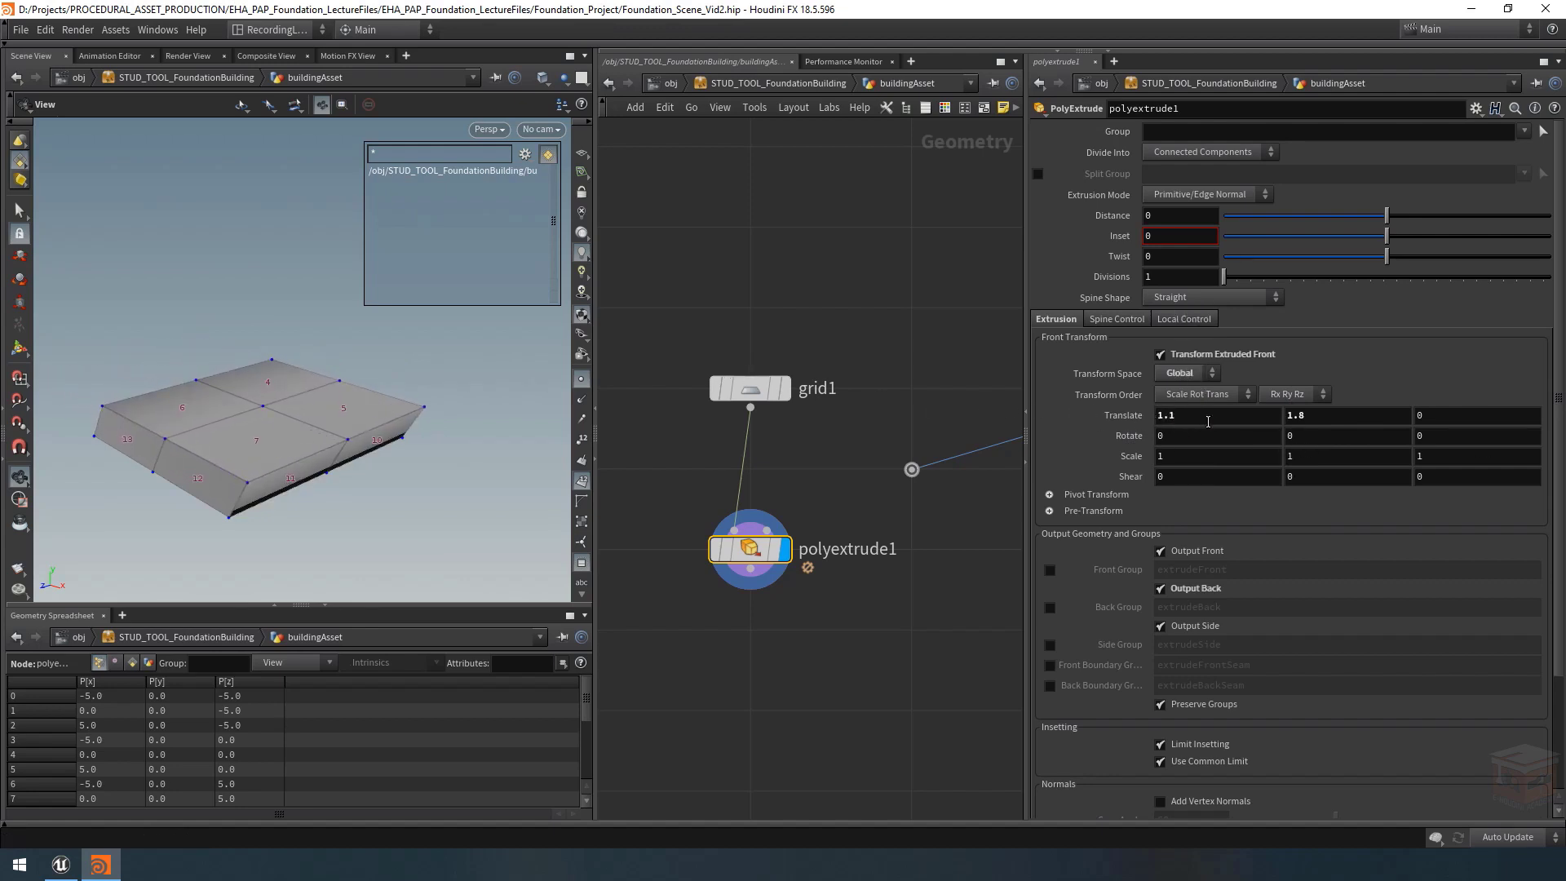
{"action": "key", "text": "ctrl+z"}
{"action": "key", "text": "ctrl+z"}
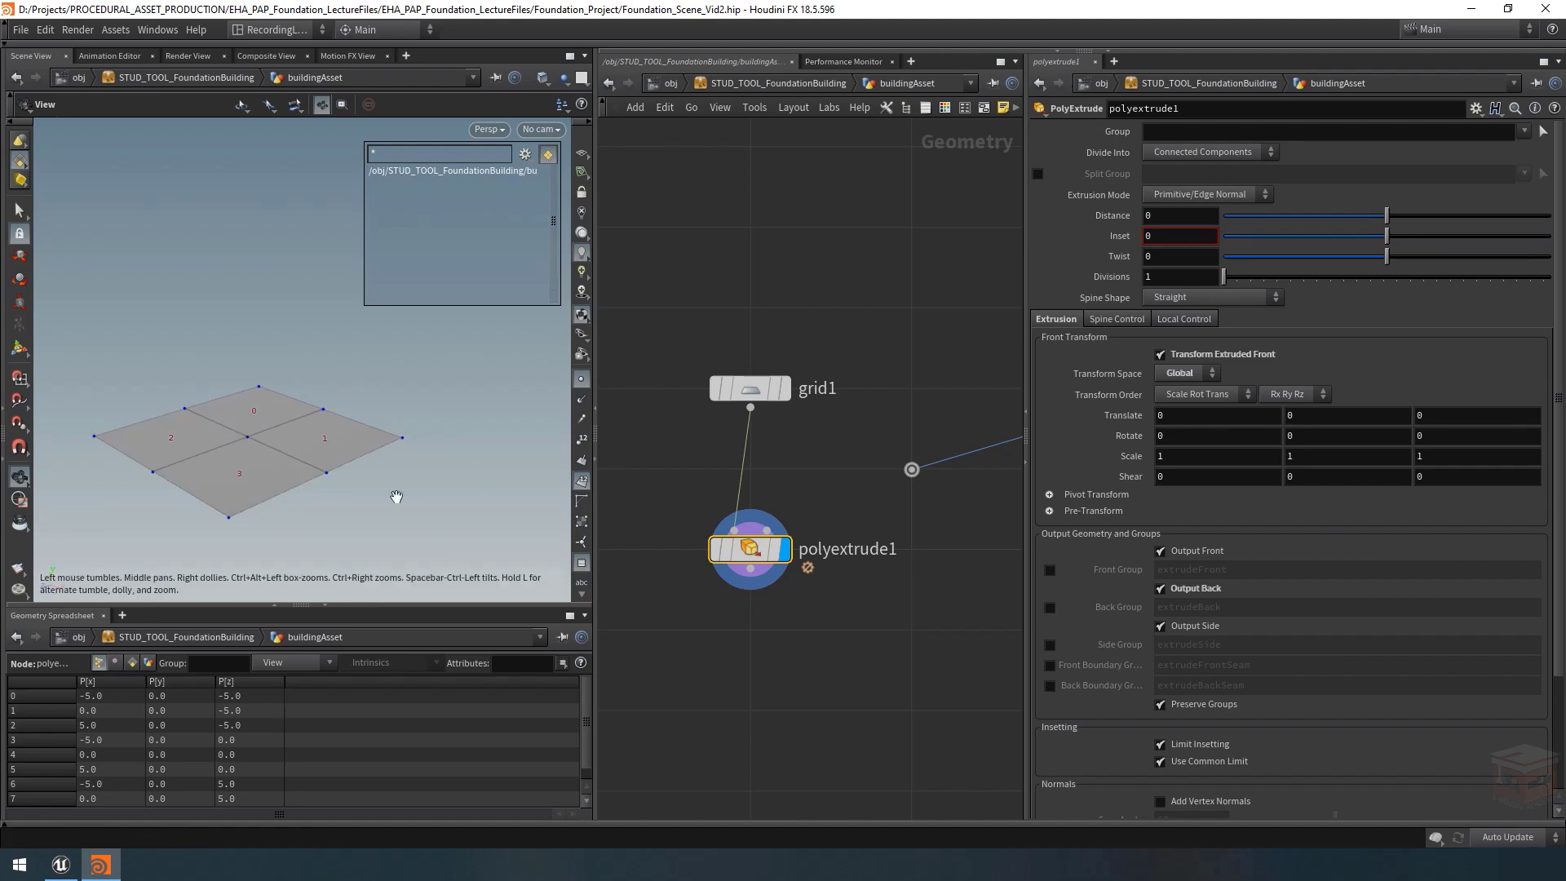
Set the inset of polyextrude1 to 2.555 and turn off Output Back.
{"action": "middle_click_drag", "start_coordinate": [402, 481], "coordinate": [417, 482]}
{"action": "left_click_drag", "start_coordinate": [417, 482], "coordinate": [483, 485]}
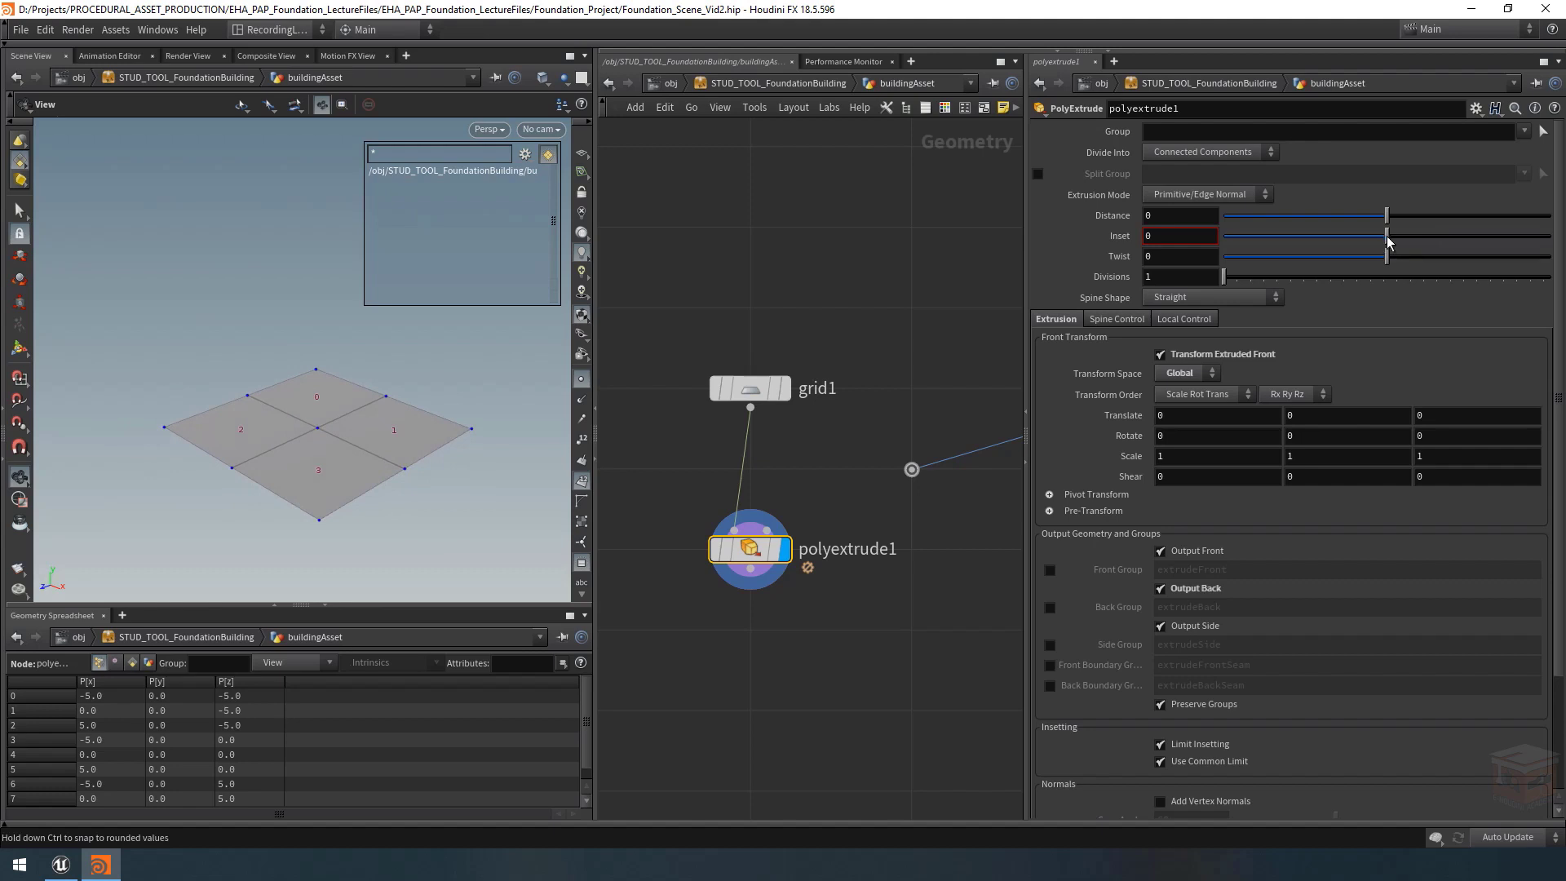
{"action": "left_click_drag", "start_coordinate": [1388, 241], "coordinate": [1313, 238]}
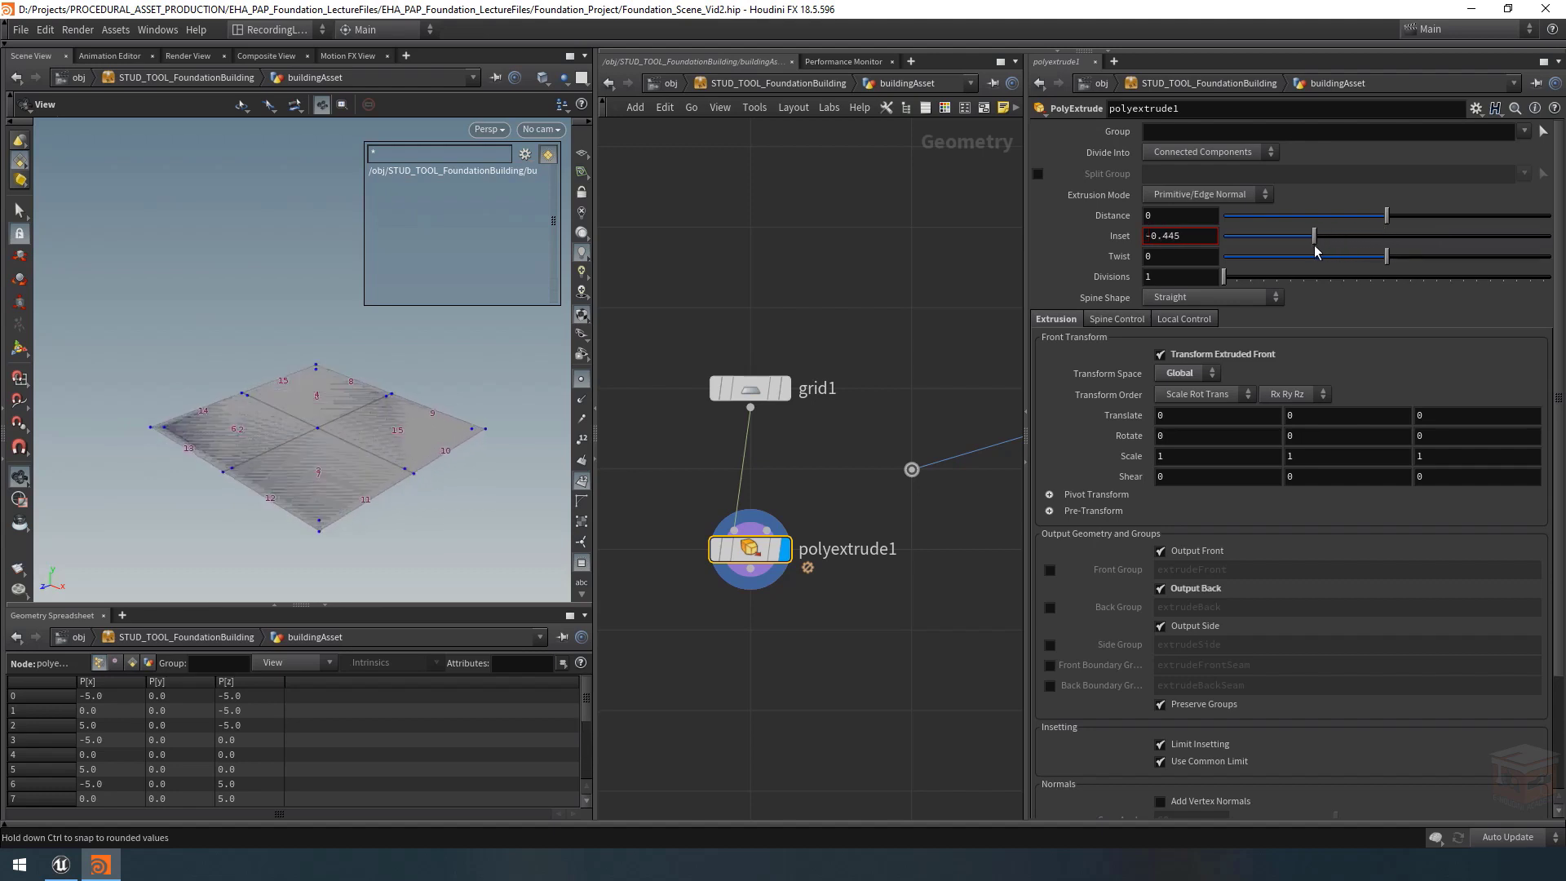
{"action": "middle_click", "coordinate": [1166, 242]}
{"action": "middle_click_drag", "start_coordinate": [1167, 243], "coordinate": [1132, 247]}
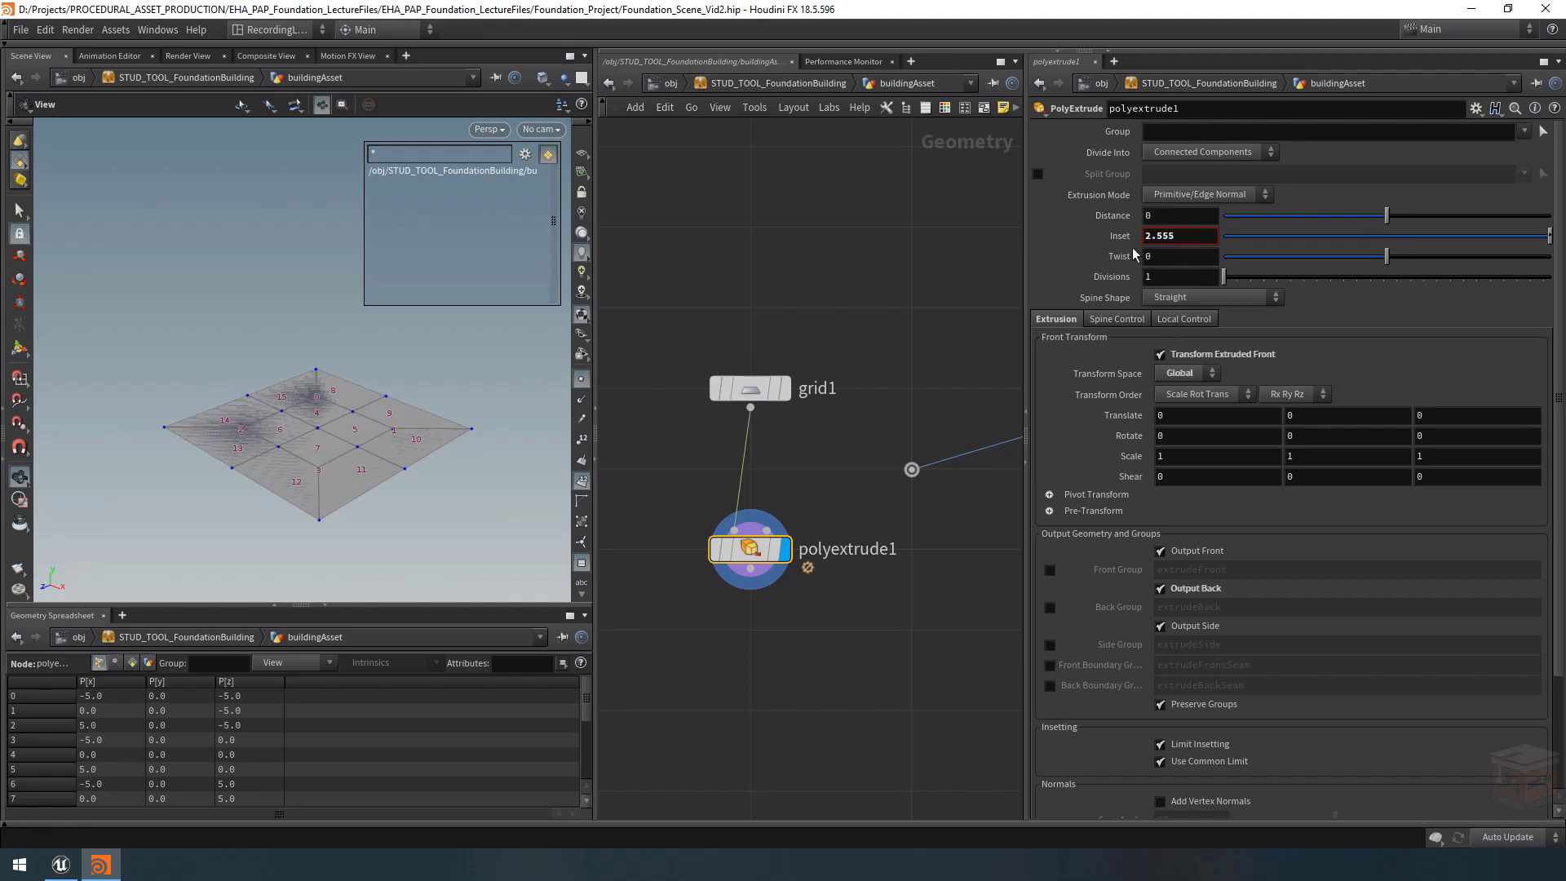
{"action": "left_click", "coordinate": [1167, 590]}
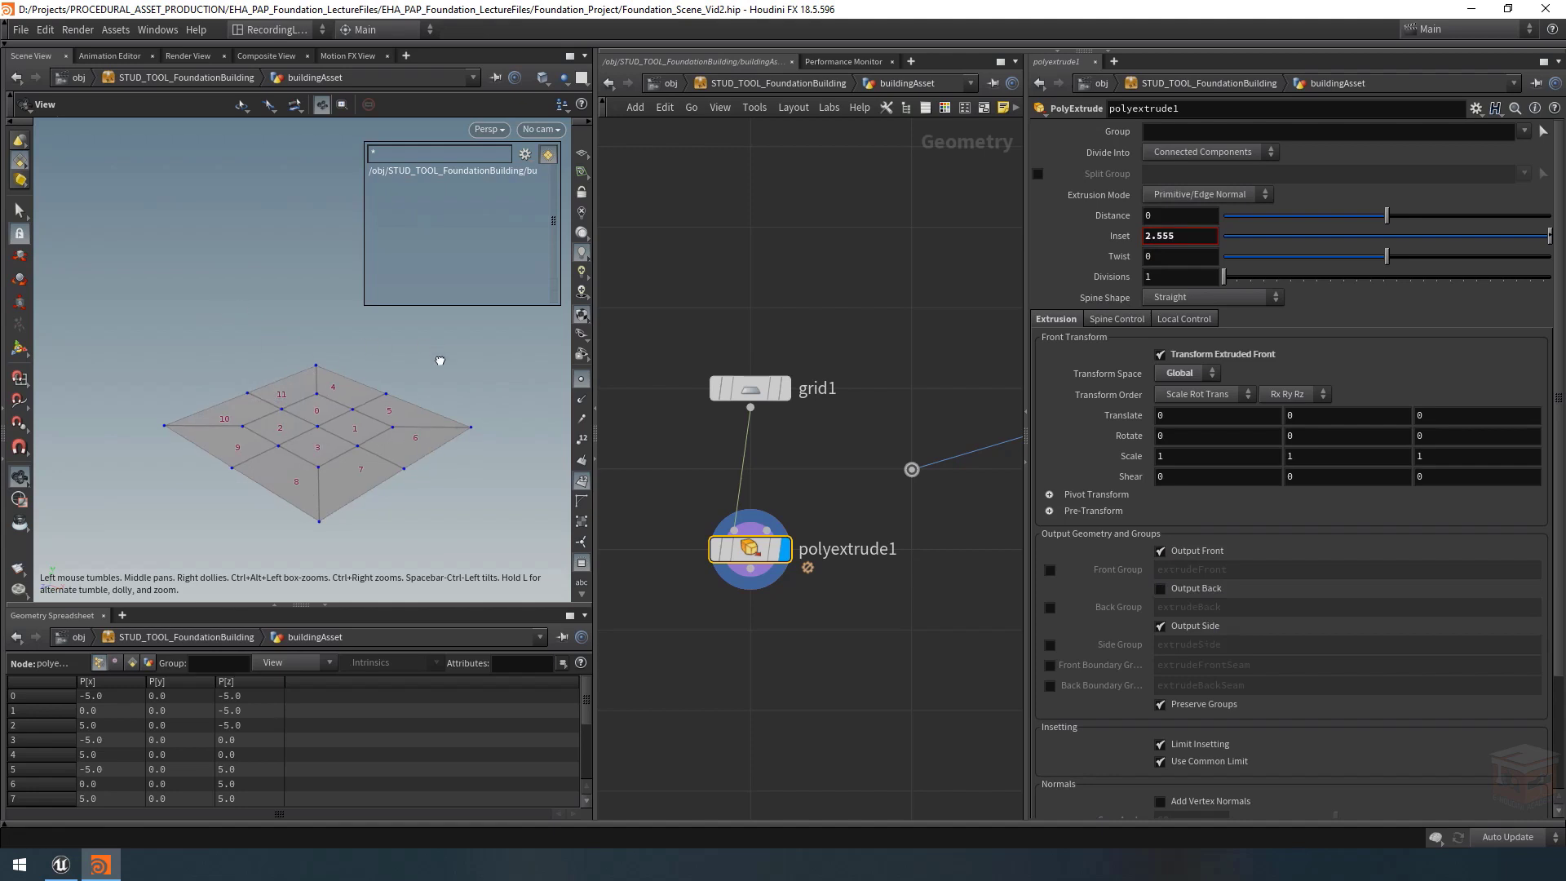
{"action": "left_click_drag", "start_coordinate": [439, 361], "coordinate": [440, 384]}
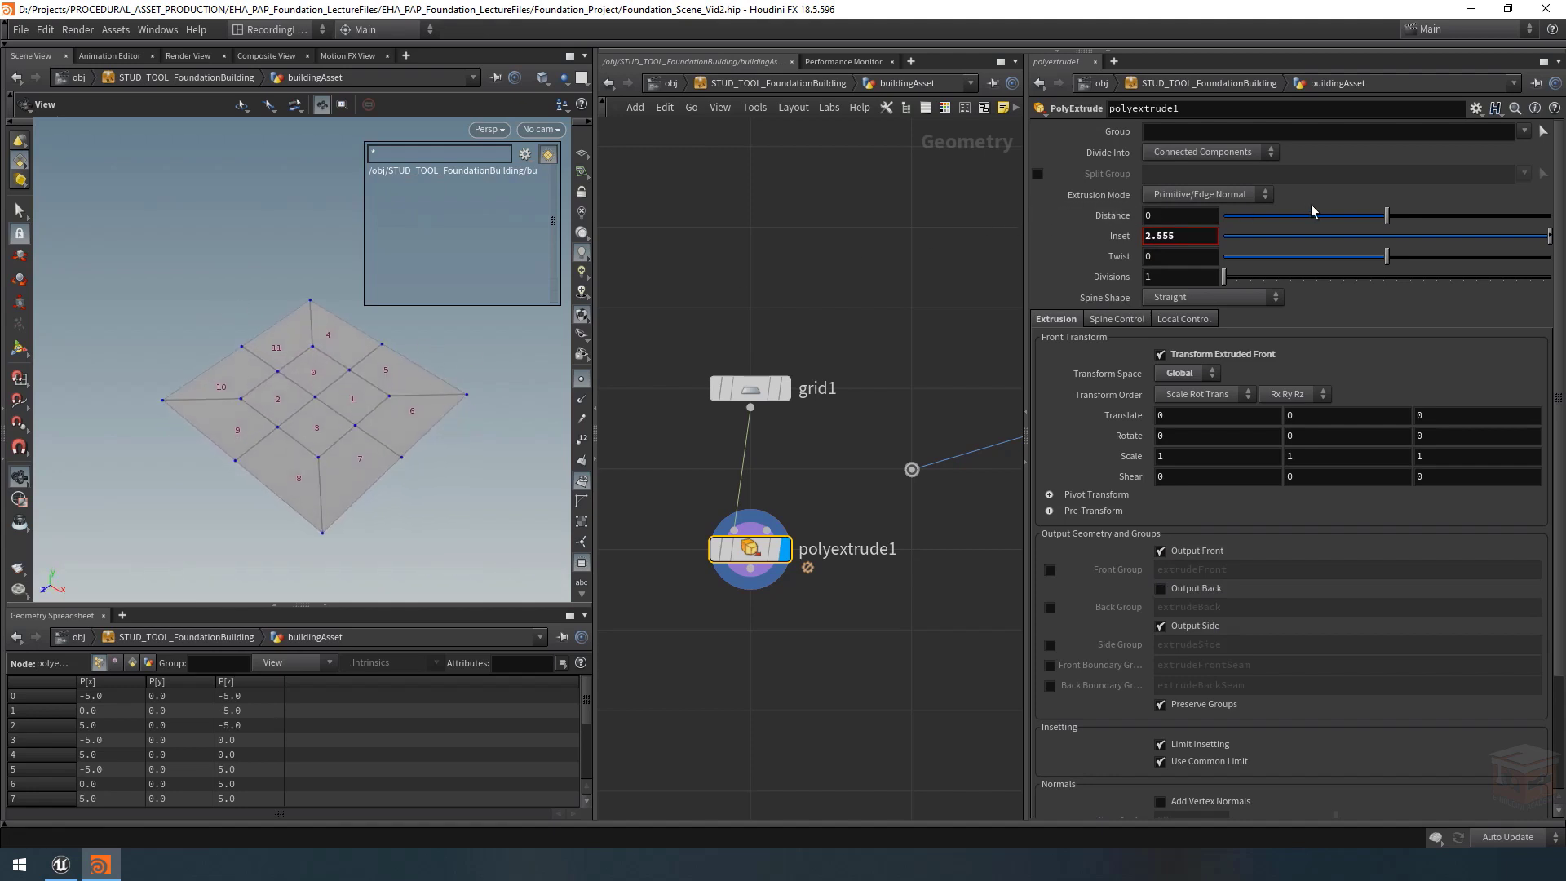
Reduce the inset of polyextrude1 to 2.445 and compare its result with the original grid1 geometry.
{"action": "middle_click_drag", "start_coordinate": [1176, 236], "coordinate": [1191, 198]}
{"action": "left_click", "coordinate": [784, 392]}
{"action": "left_click", "coordinate": [758, 388]}
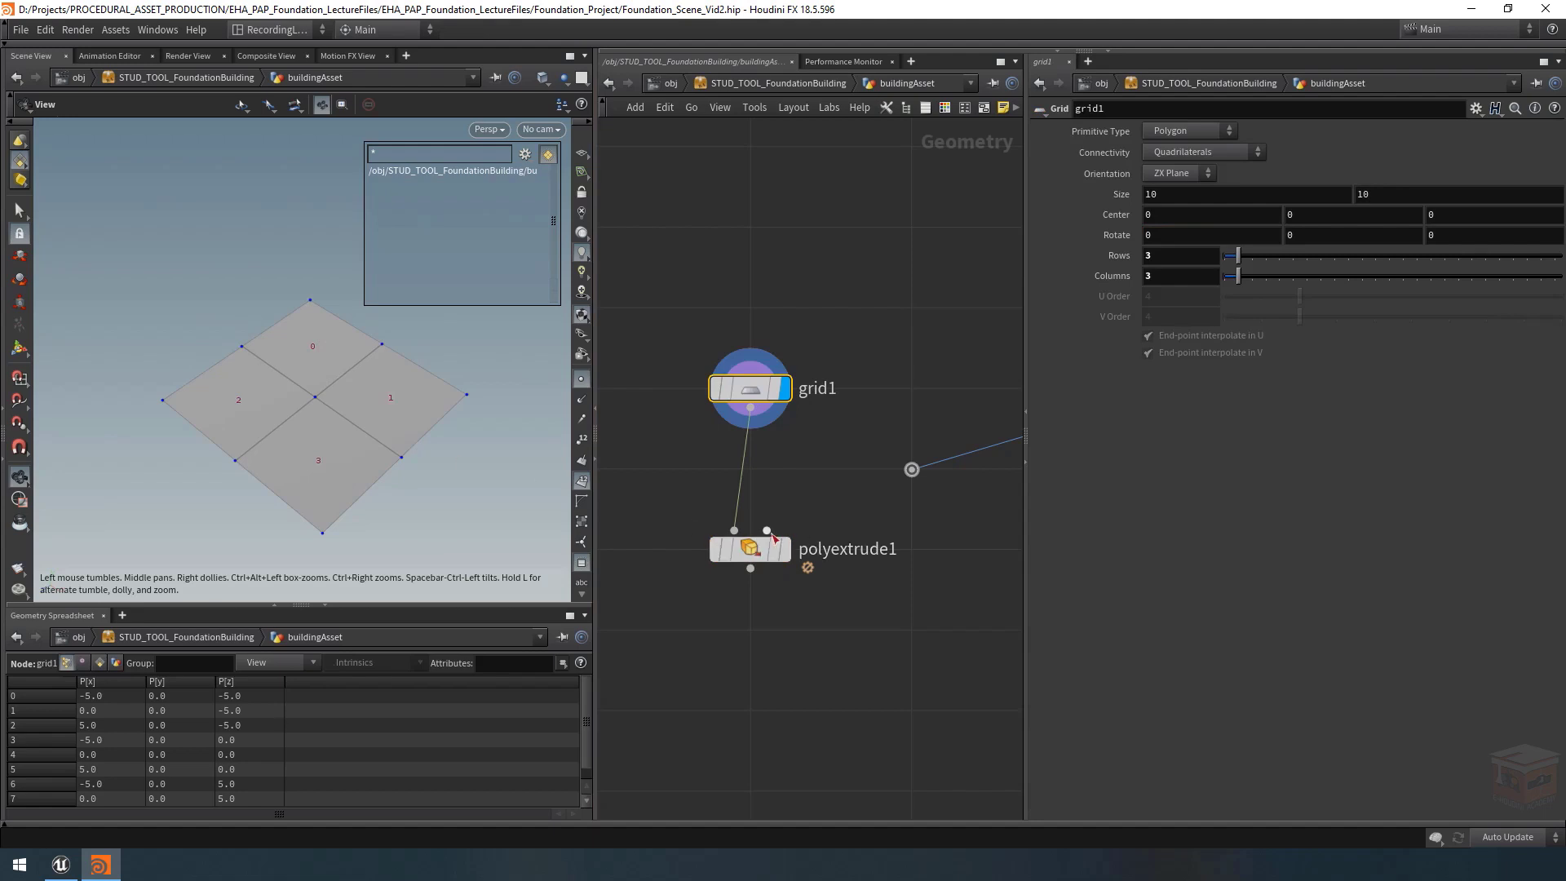
{"action": "left_click", "coordinate": [784, 548]}
{"action": "left_click", "coordinate": [743, 556]}
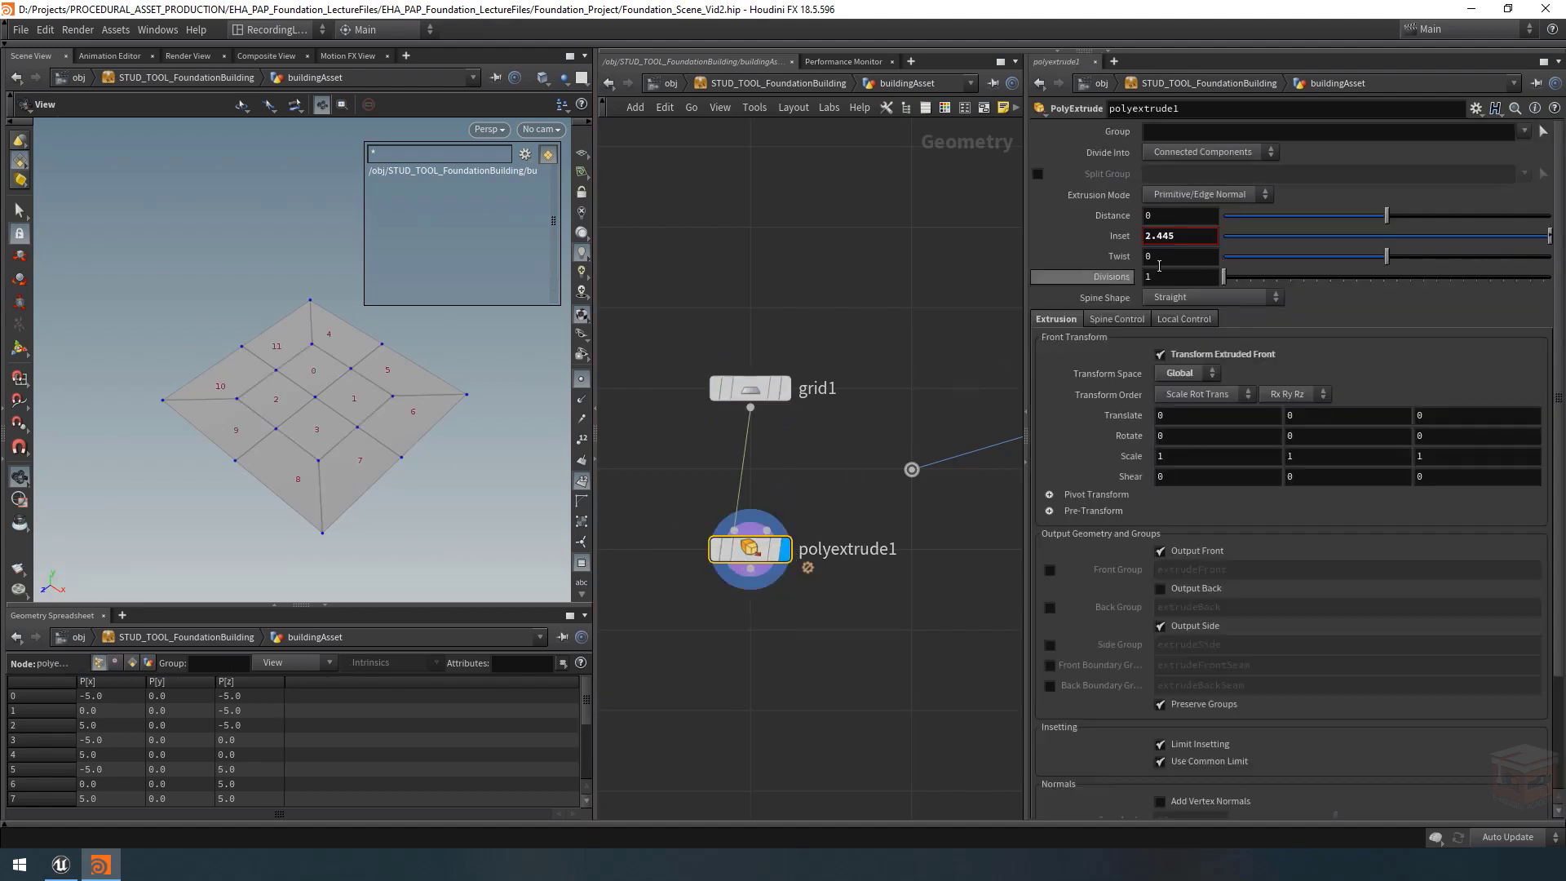
Divide the extrusion into Individual Elements and set its inset to 0.77 and its distance to 0.93.
{"action": "left_click", "coordinate": [1194, 154]}
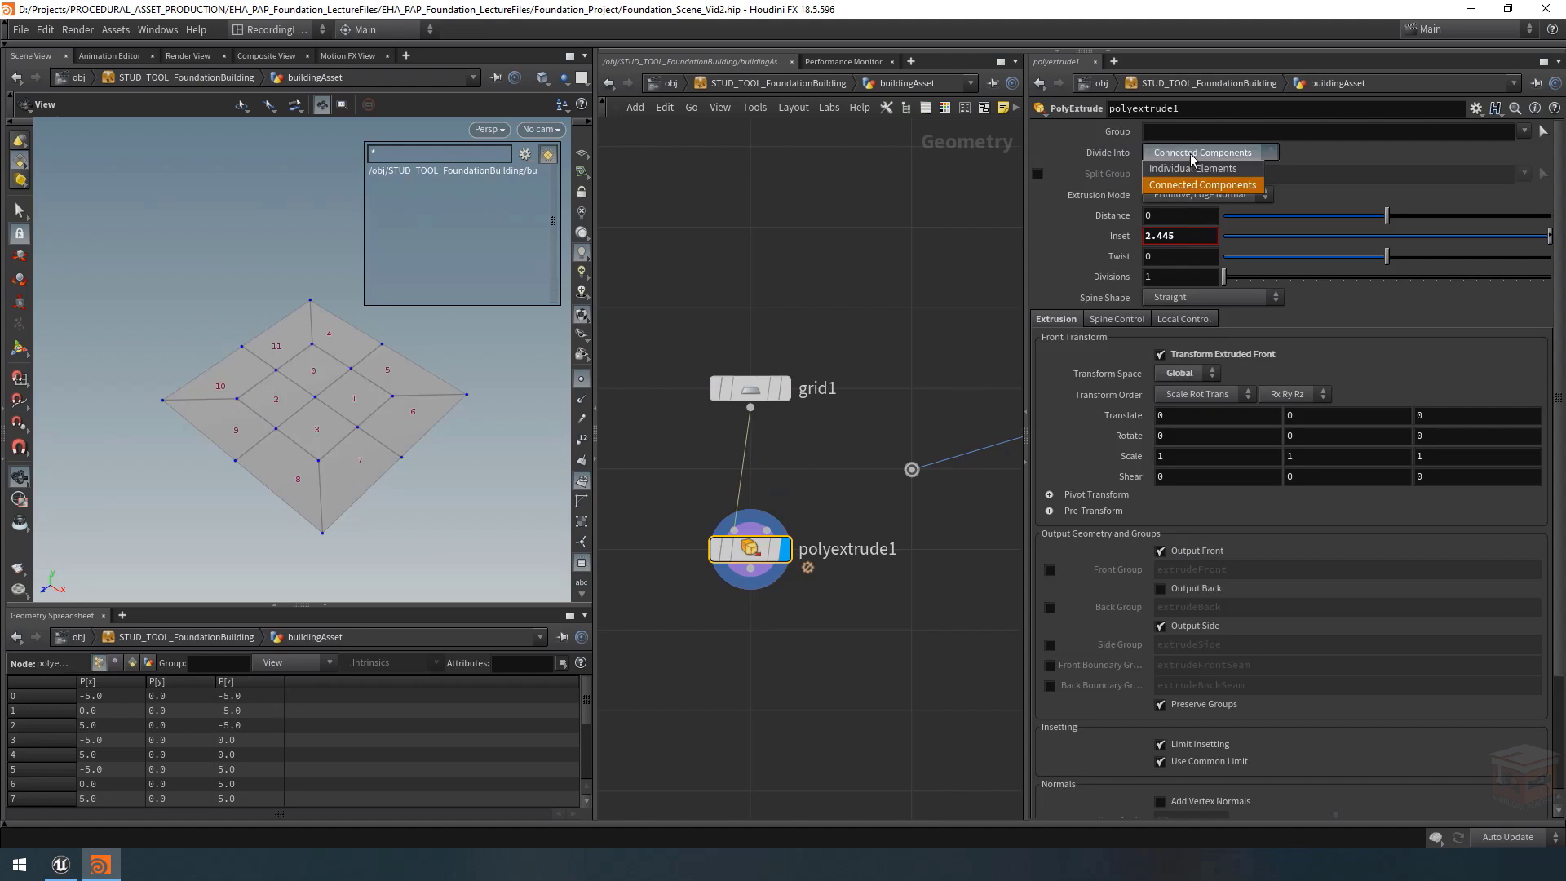
{"action": "left_click", "coordinate": [1187, 168]}
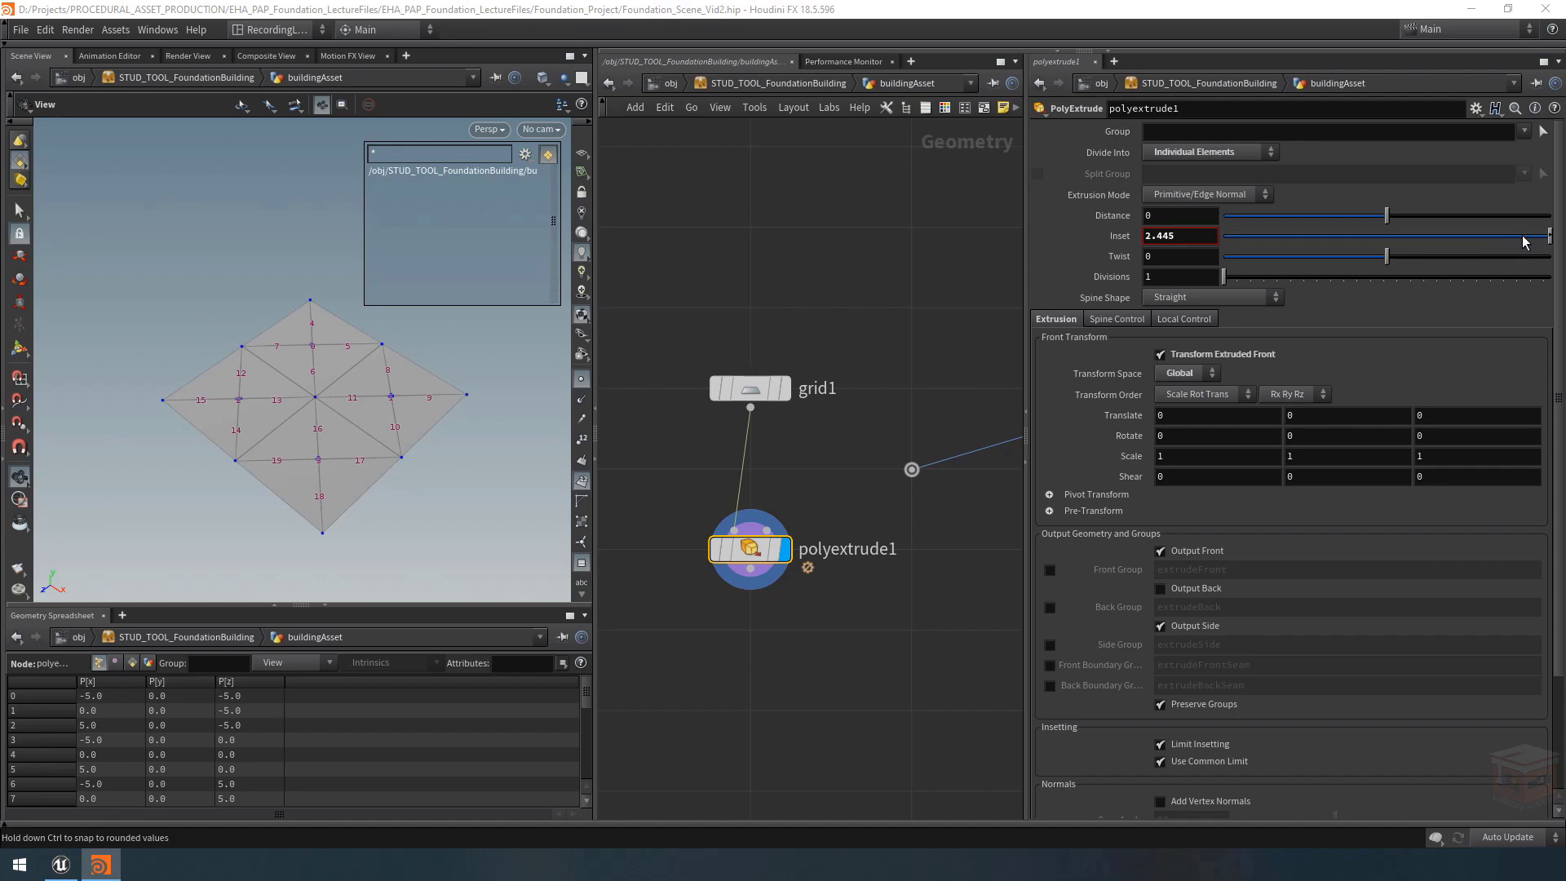
{"action": "mouse_move", "coordinate": [1525, 238]}
{"action": "left_mouse_down"}
{"action": "mouse_move", "coordinate": [1499, 239]}
{"action": "mouse_move", "coordinate": [1513, 238]}
{"action": "left_mouse_up"}
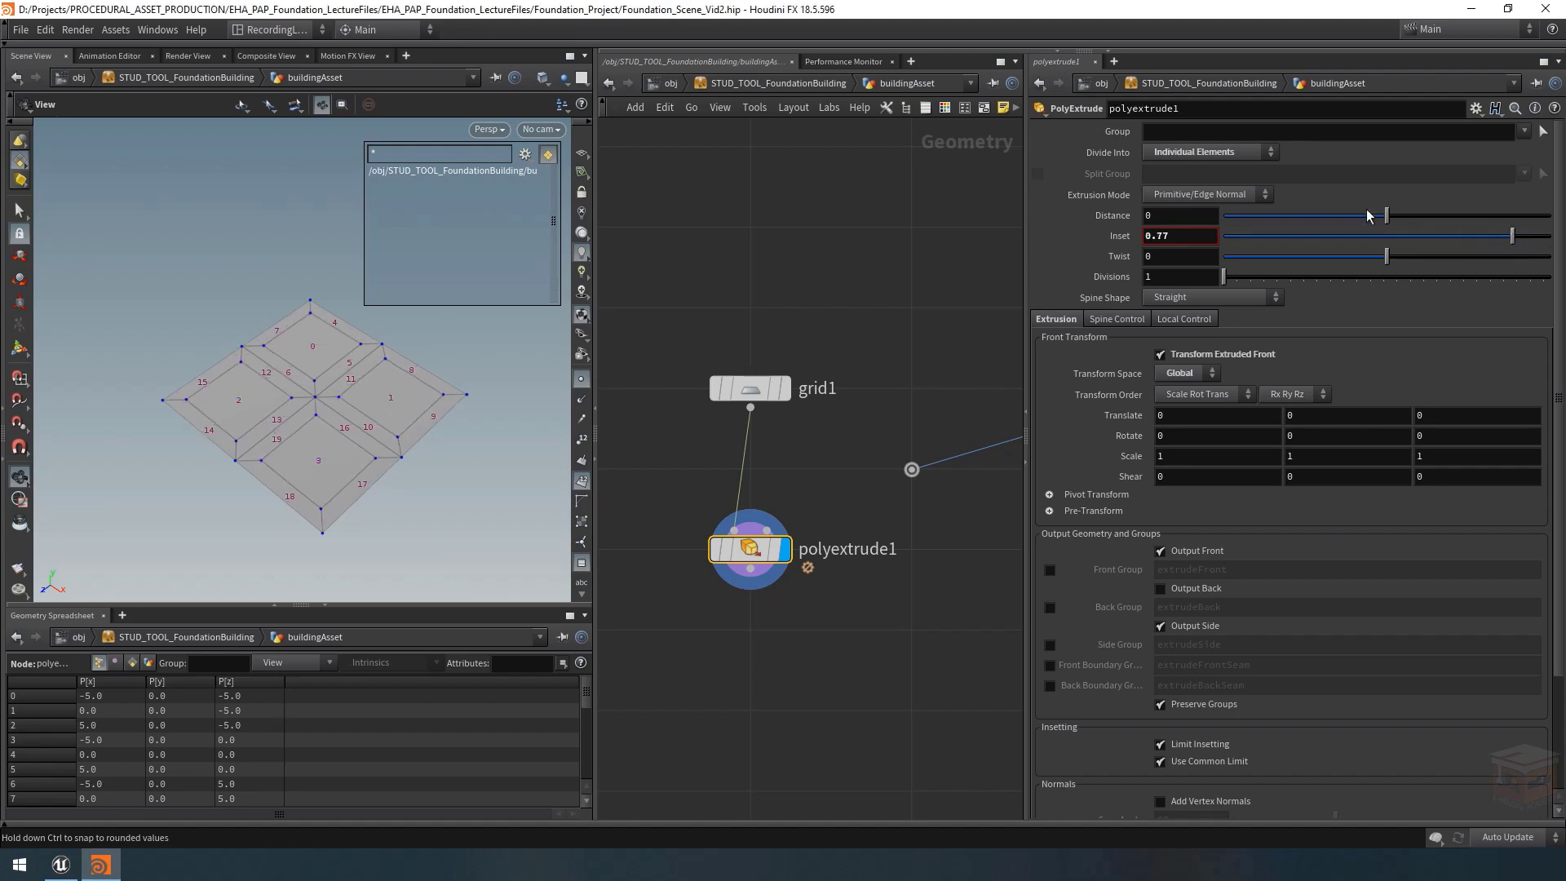
{"action": "left_click_drag", "start_coordinate": [1389, 217], "coordinate": [1539, 217]}
{"action": "mouse_move", "coordinate": [450, 480]}
{"action": "left_mouse_down"}
{"action": "mouse_move", "coordinate": [454, 454]}
{"action": "mouse_move", "coordinate": [522, 406]}
{"action": "mouse_move", "coordinate": [448, 443]}
{"action": "mouse_move", "coordinate": [454, 481]}
{"action": "left_mouse_up"}
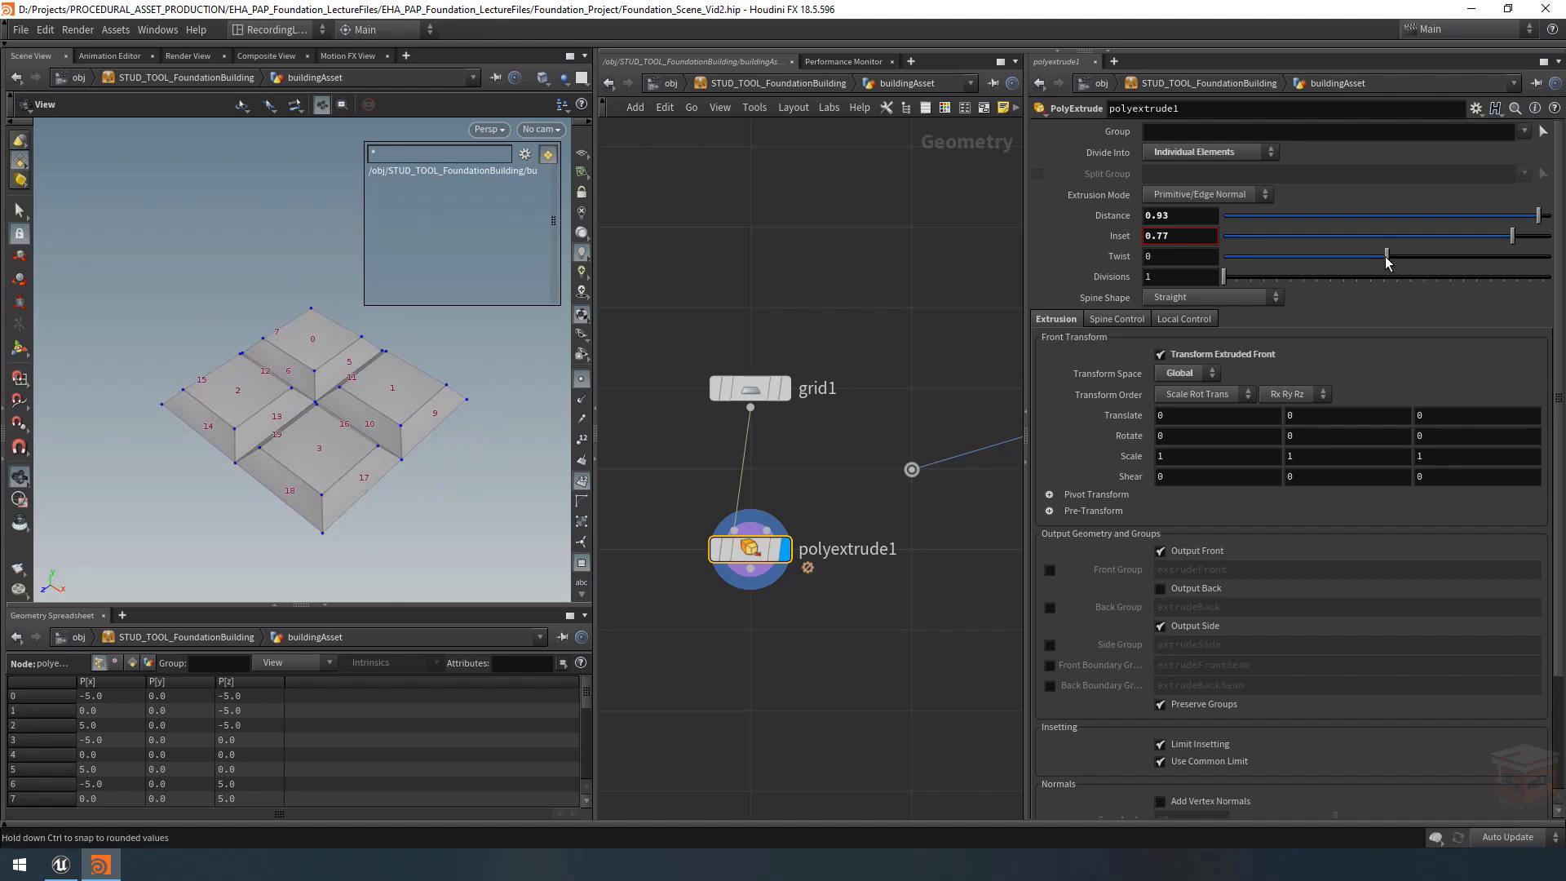
Set the divisions of polyextrude1 to 2 and its twist to -2.7.
{"action": "mouse_move", "coordinate": [1225, 277]}
{"action": "left_mouse_down"}
{"action": "mouse_move", "coordinate": [1243, 285]}
{"action": "mouse_move", "coordinate": [1230, 279]}
{"action": "left_mouse_up"}
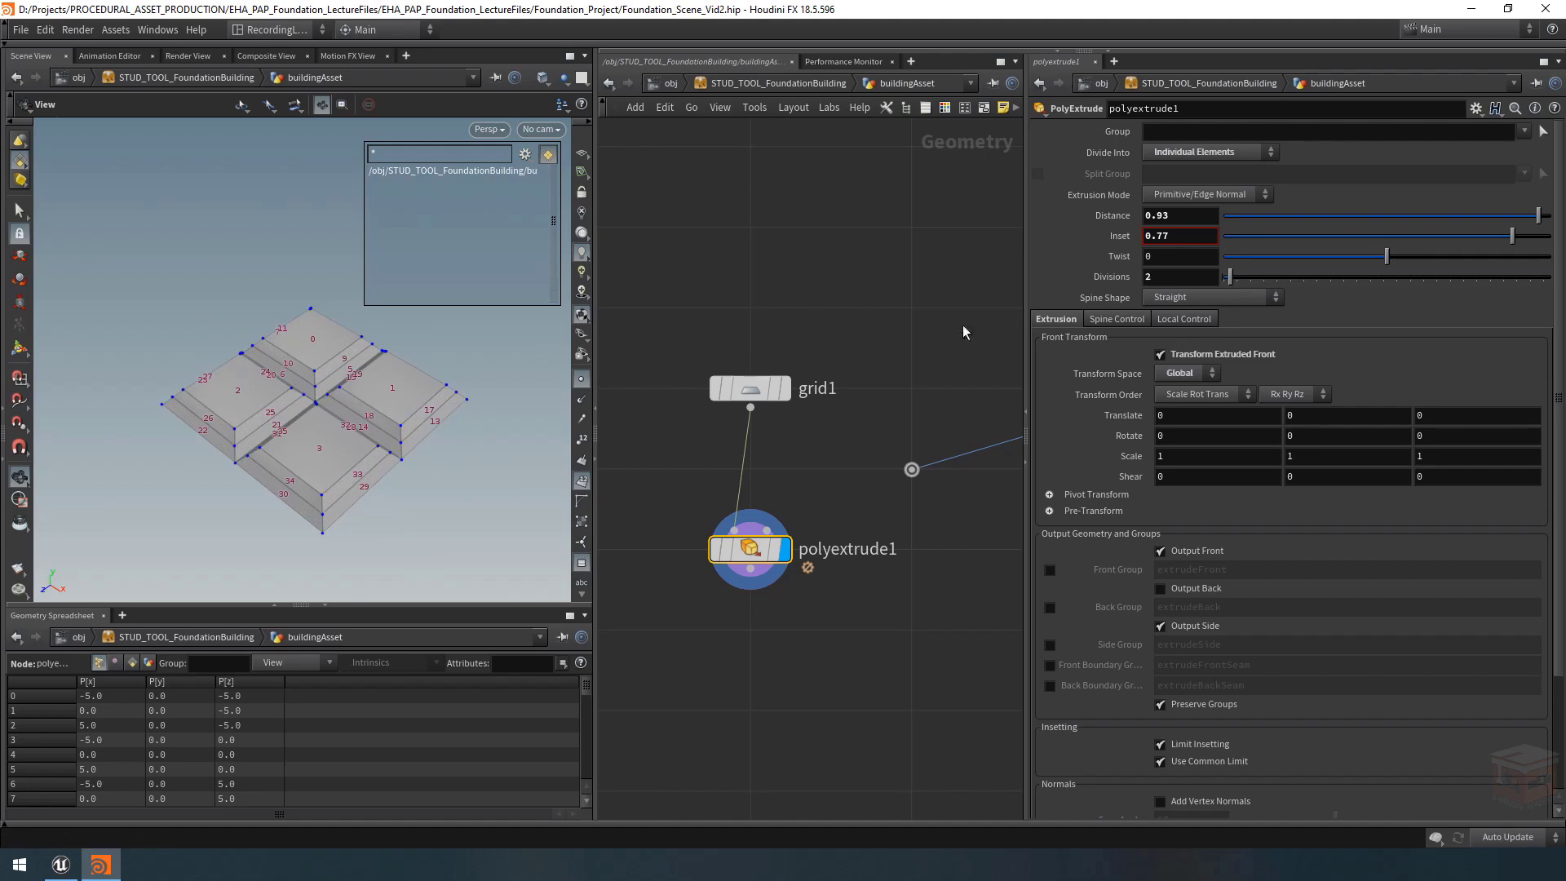
{"action": "scroll", "coordinate": [454, 466], "scroll_direction": "up", "scroll_amount": 5}
{"action": "scroll", "coordinate": [454, 466], "scroll_direction": "down", "scroll_amount": 5}
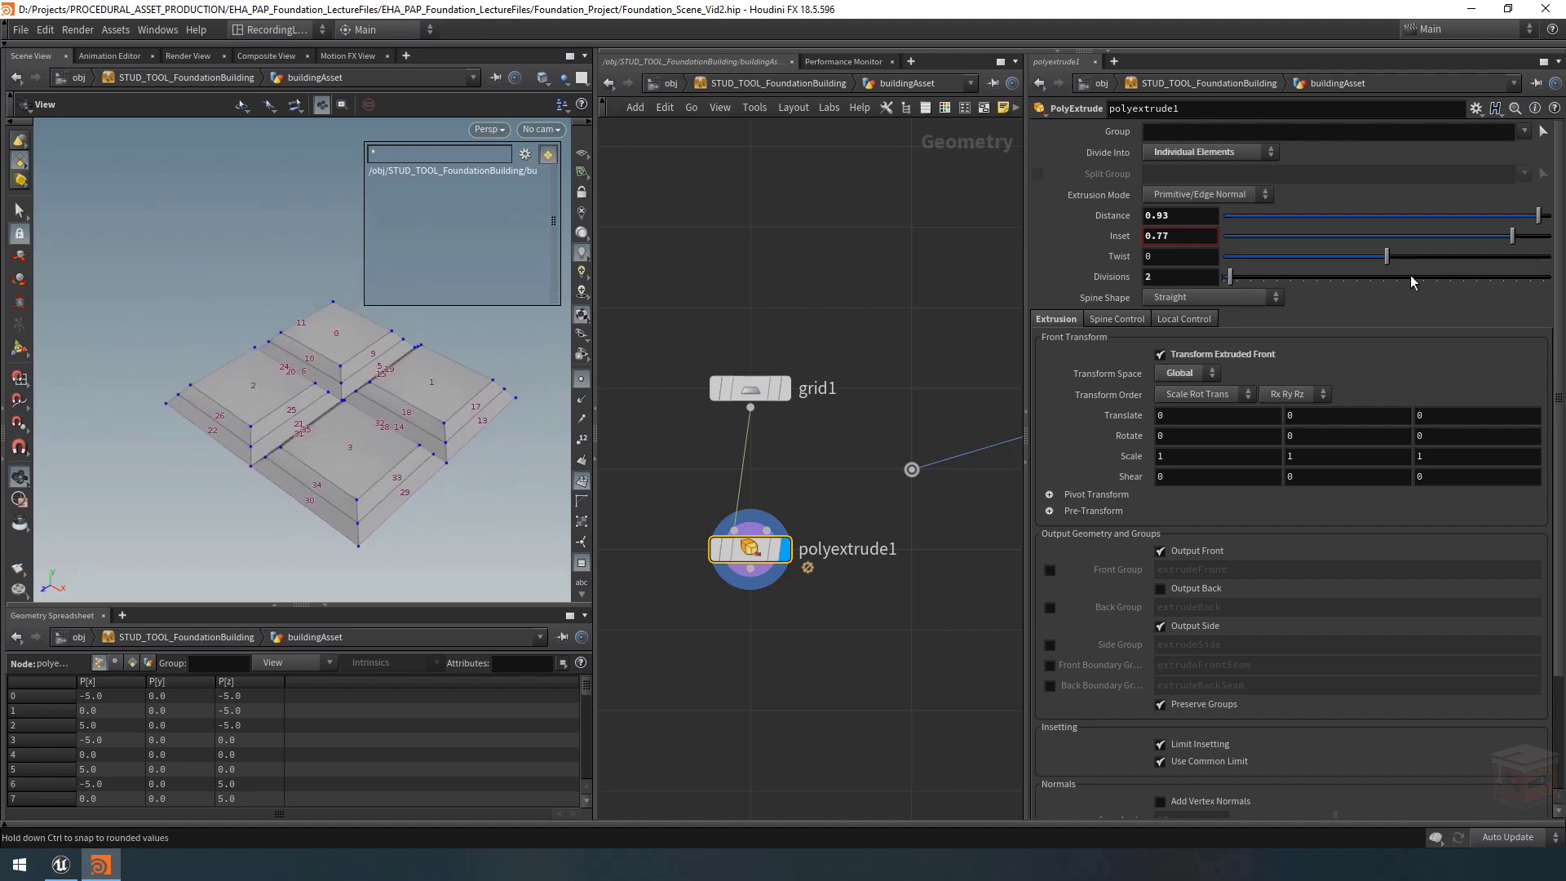
{"action": "mouse_move", "coordinate": [1387, 257]}
{"action": "left_mouse_down"}
{"action": "mouse_move", "coordinate": [1426, 259]}
{"action": "mouse_move", "coordinate": [1366, 274]}
{"action": "mouse_move", "coordinate": [1418, 279]}
{"action": "mouse_move", "coordinate": [1383, 286]}
{"action": "left_mouse_up"}
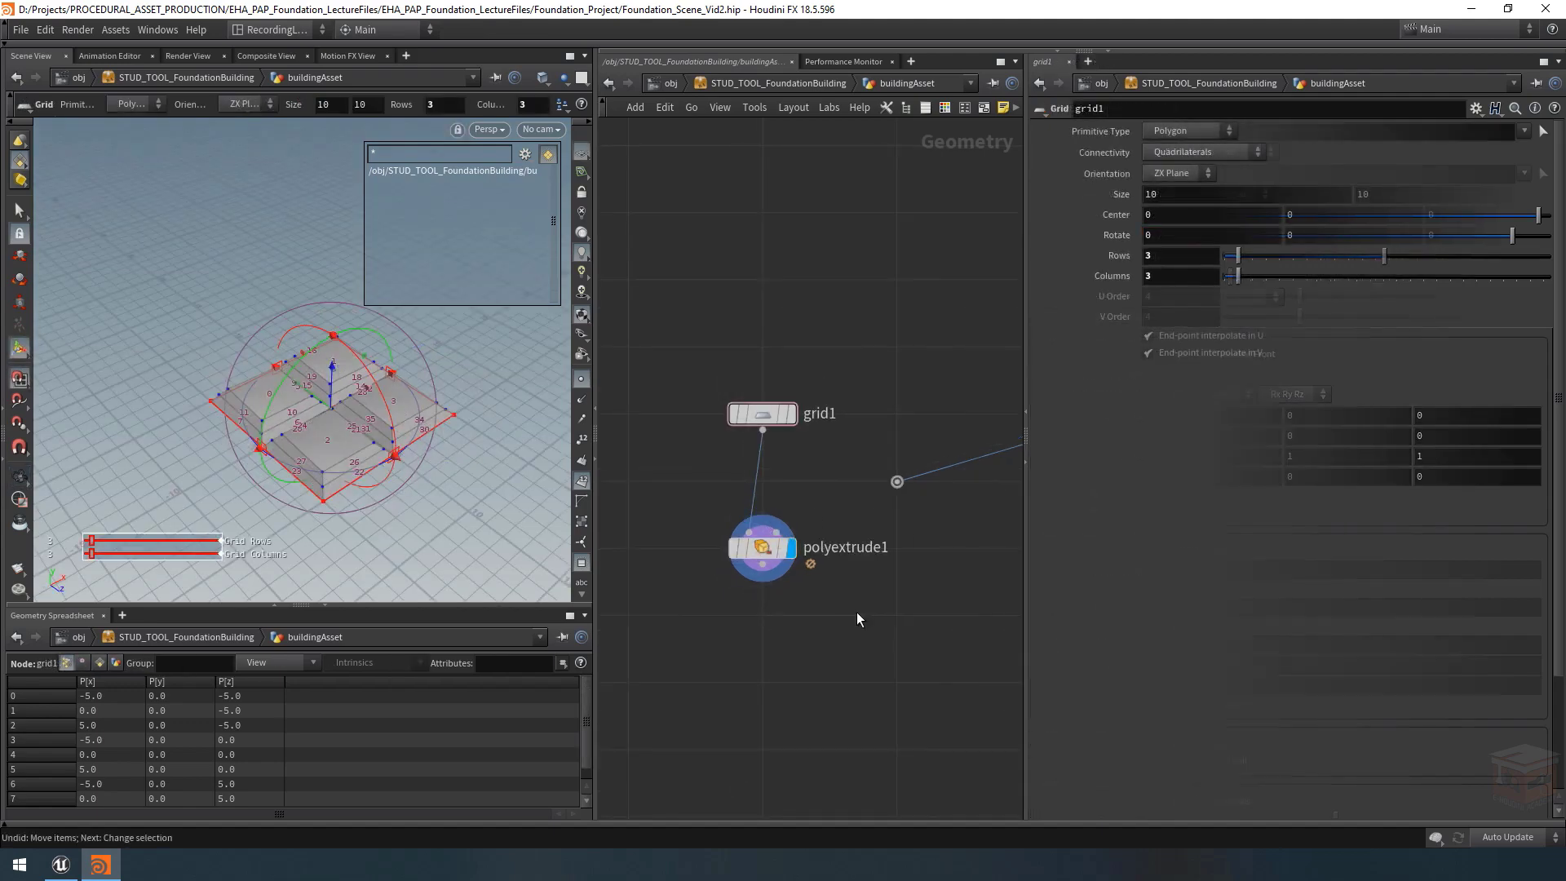
Delete the test nodes grid1 and polyextrude1 from the network.
{"action": "left_click", "coordinate": [762, 548]}
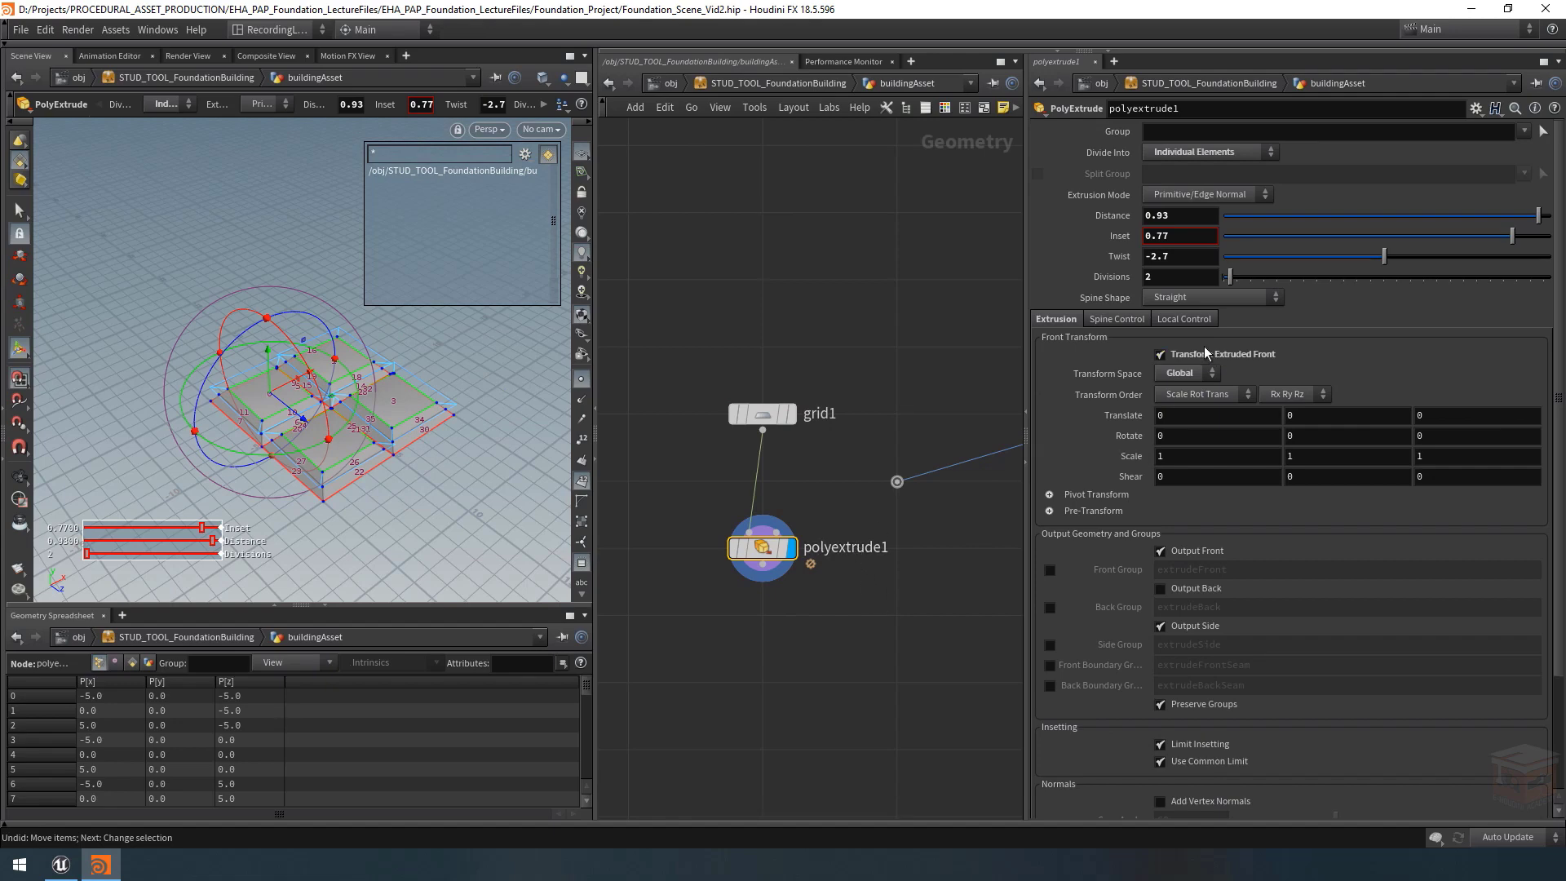
{"action": "scroll", "coordinate": [1166, 490], "scroll_direction": "down", "scroll_amount": 4}
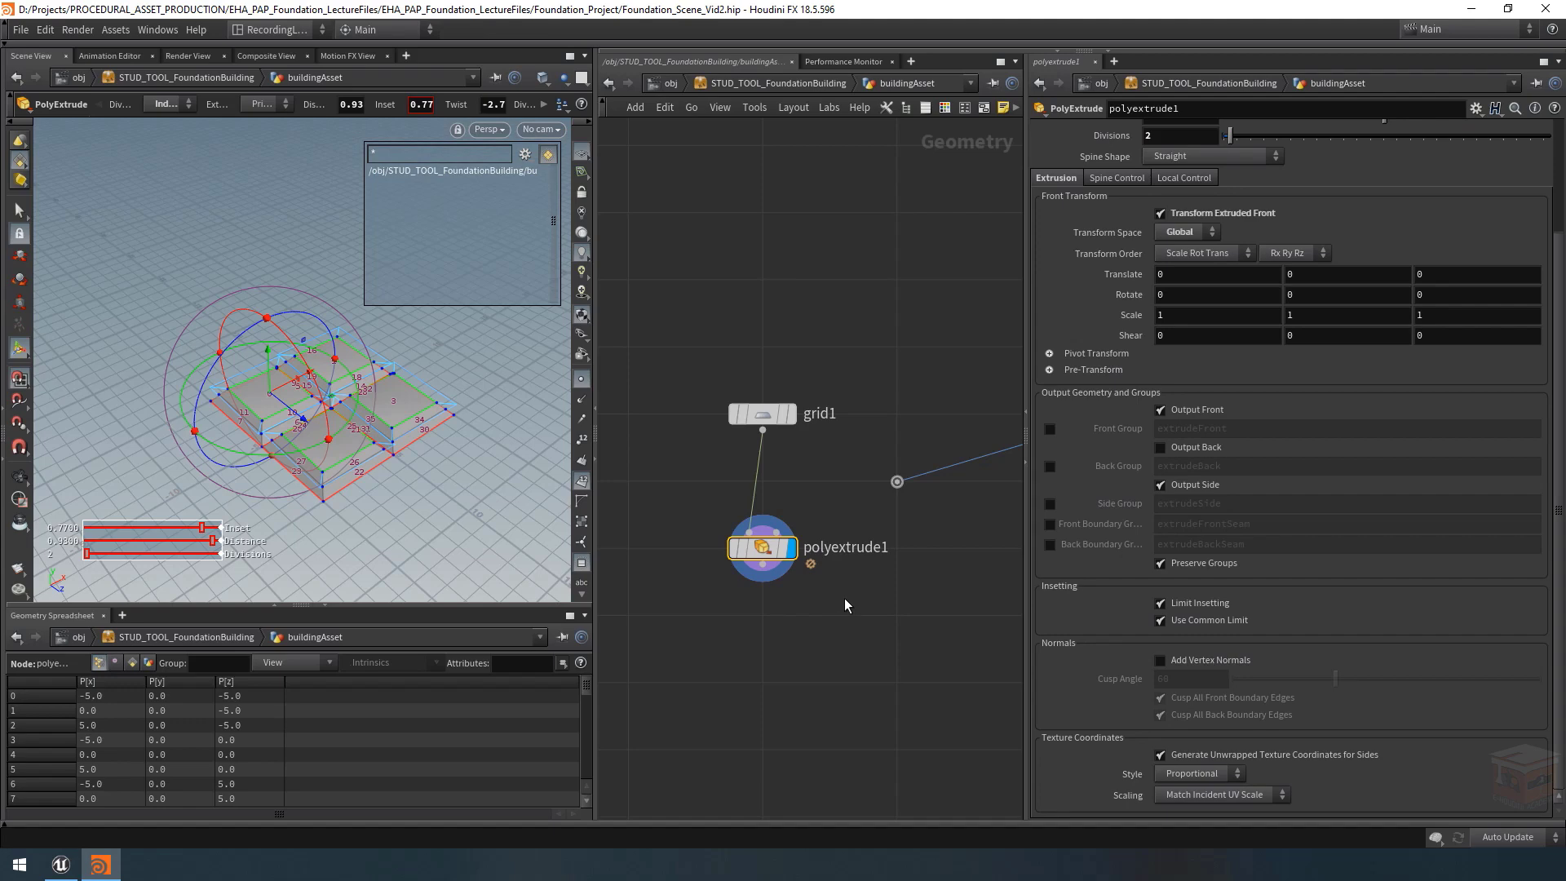
{"action": "left_click_drag", "start_coordinate": [836, 640], "coordinate": [710, 384]}
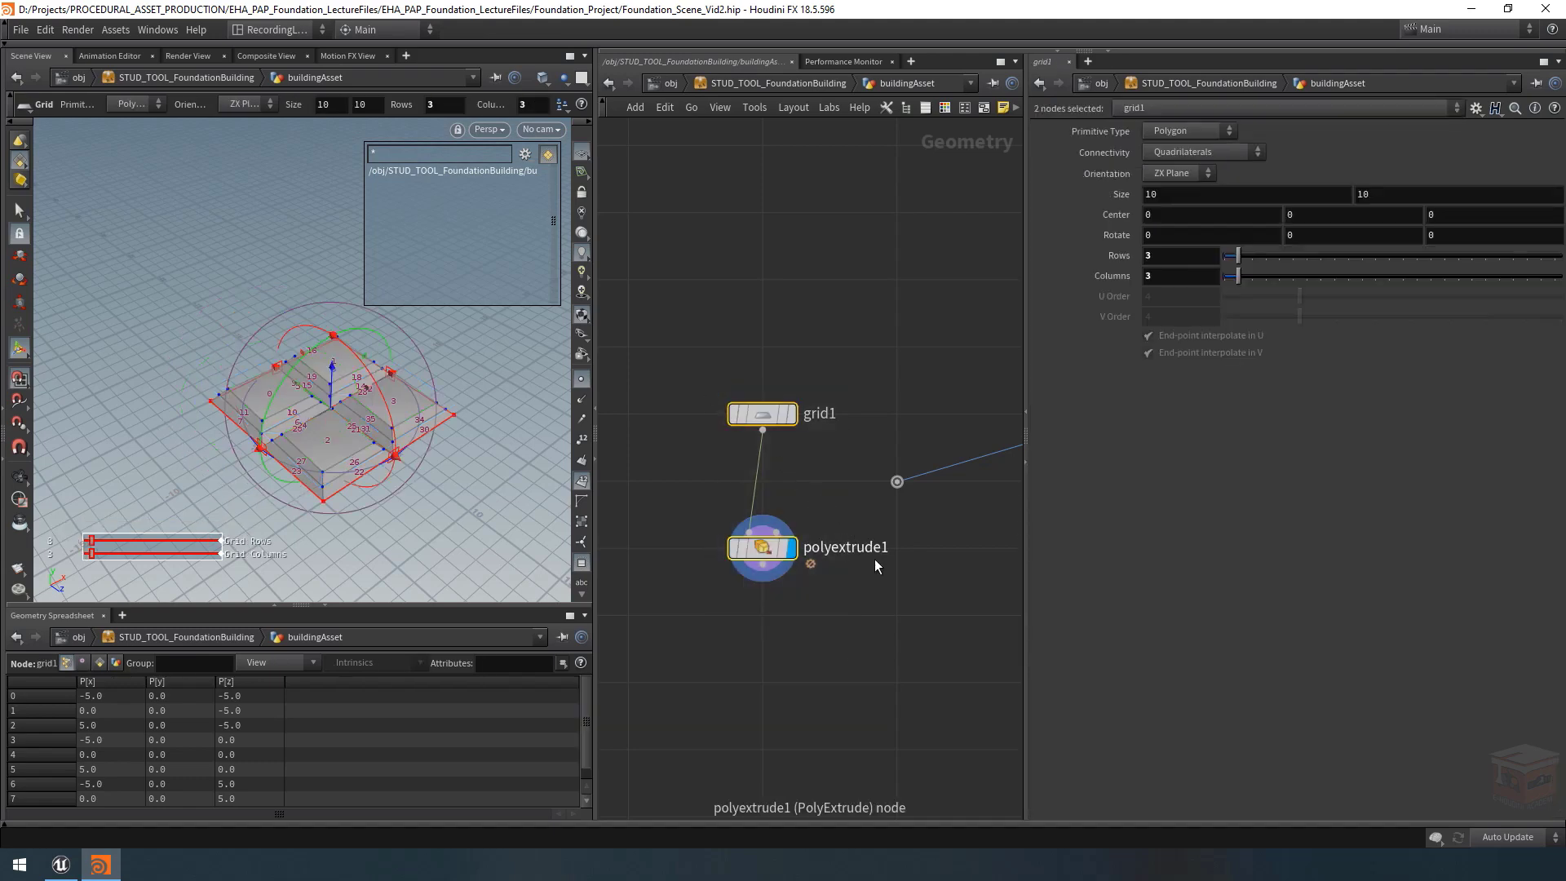
{"action": "key", "text": "Delete"}
Add a new PolyExtrude node below the wire dot of the building network and connect the dot's output to it.
{"action": "key", "text": "Tab"}
{"action": "type", "text": "polyextrude"}
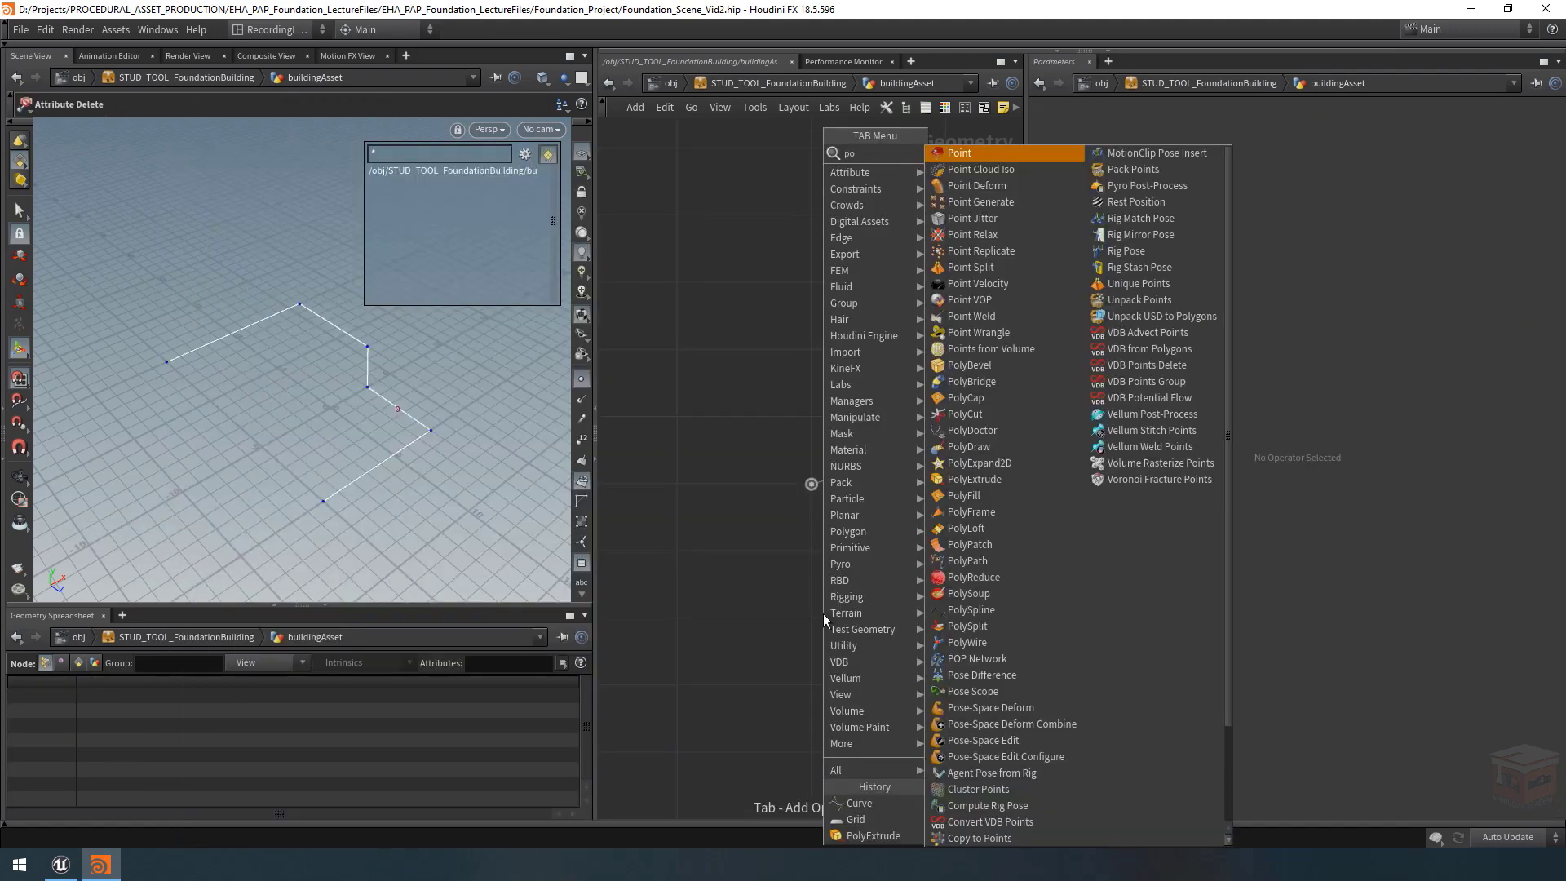
{"action": "key", "text": "Return"}
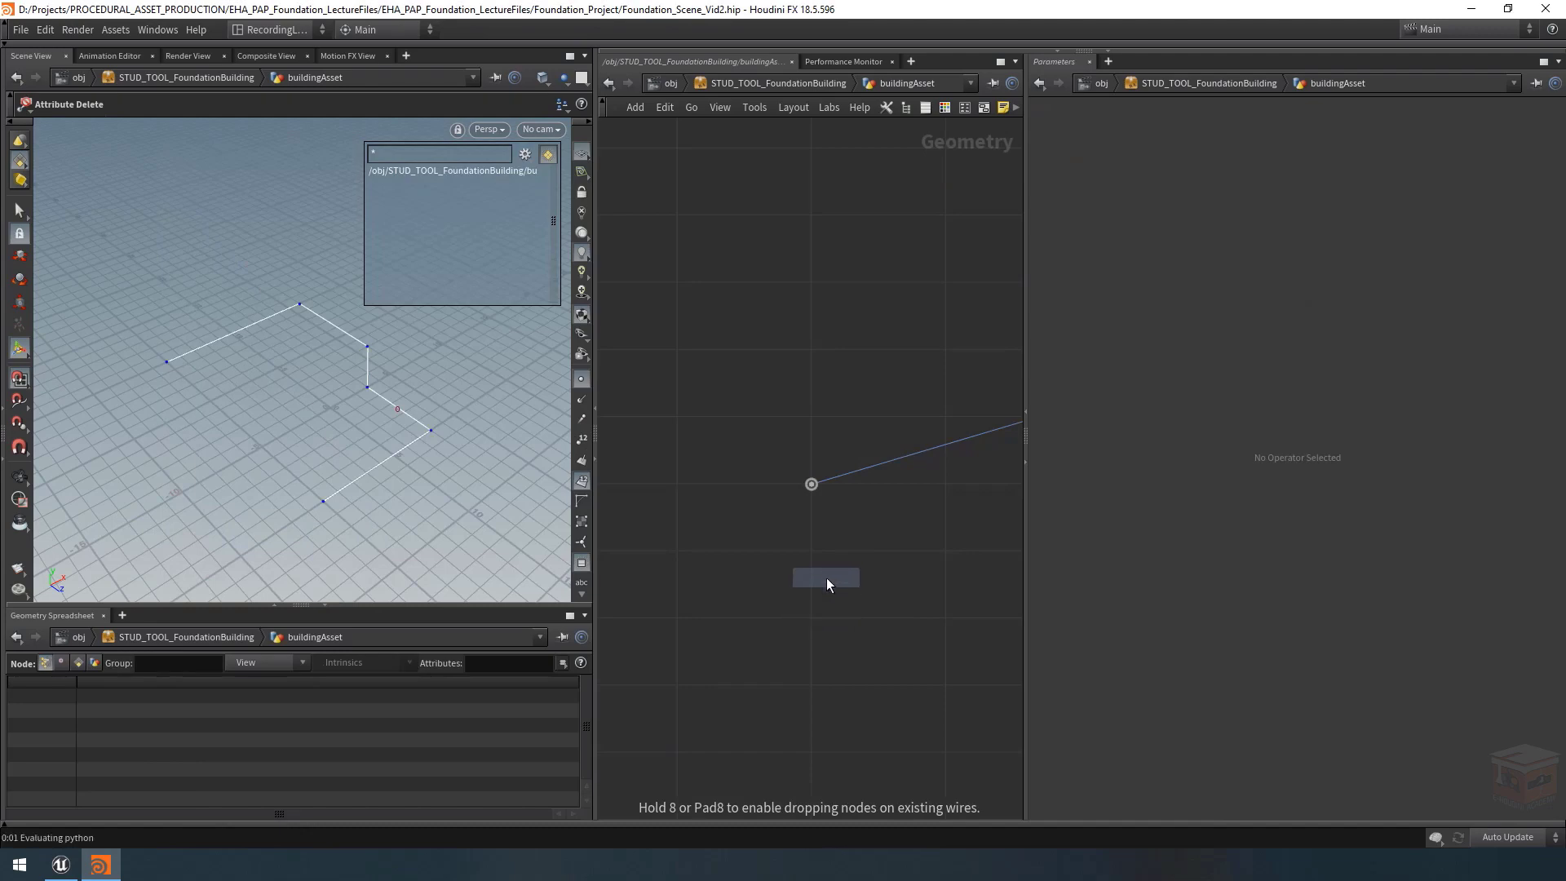
{"action": "left_click", "coordinate": [809, 569]}
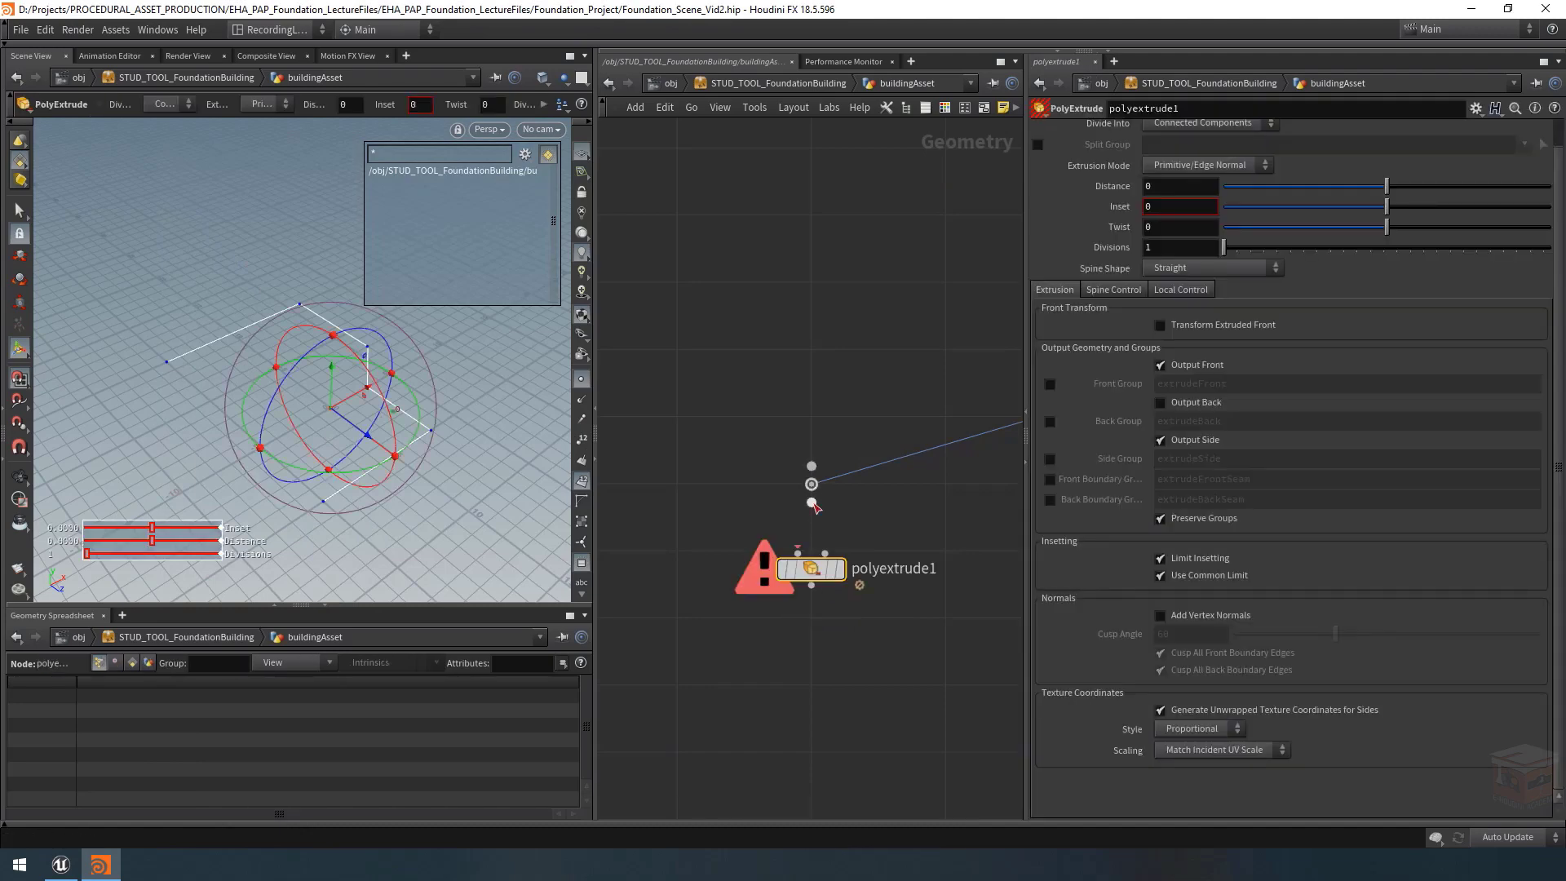
{"action": "mouse_move", "coordinate": [811, 485]}
{"action": "left_mouse_down"}
{"action": "mouse_move", "coordinate": [811, 562]}
{"action": "mouse_move", "coordinate": [807, 514]}
{"action": "left_mouse_up"}
{"action": "key", "text": "Delete"}
{"action": "key", "text": "ctrl+z"}
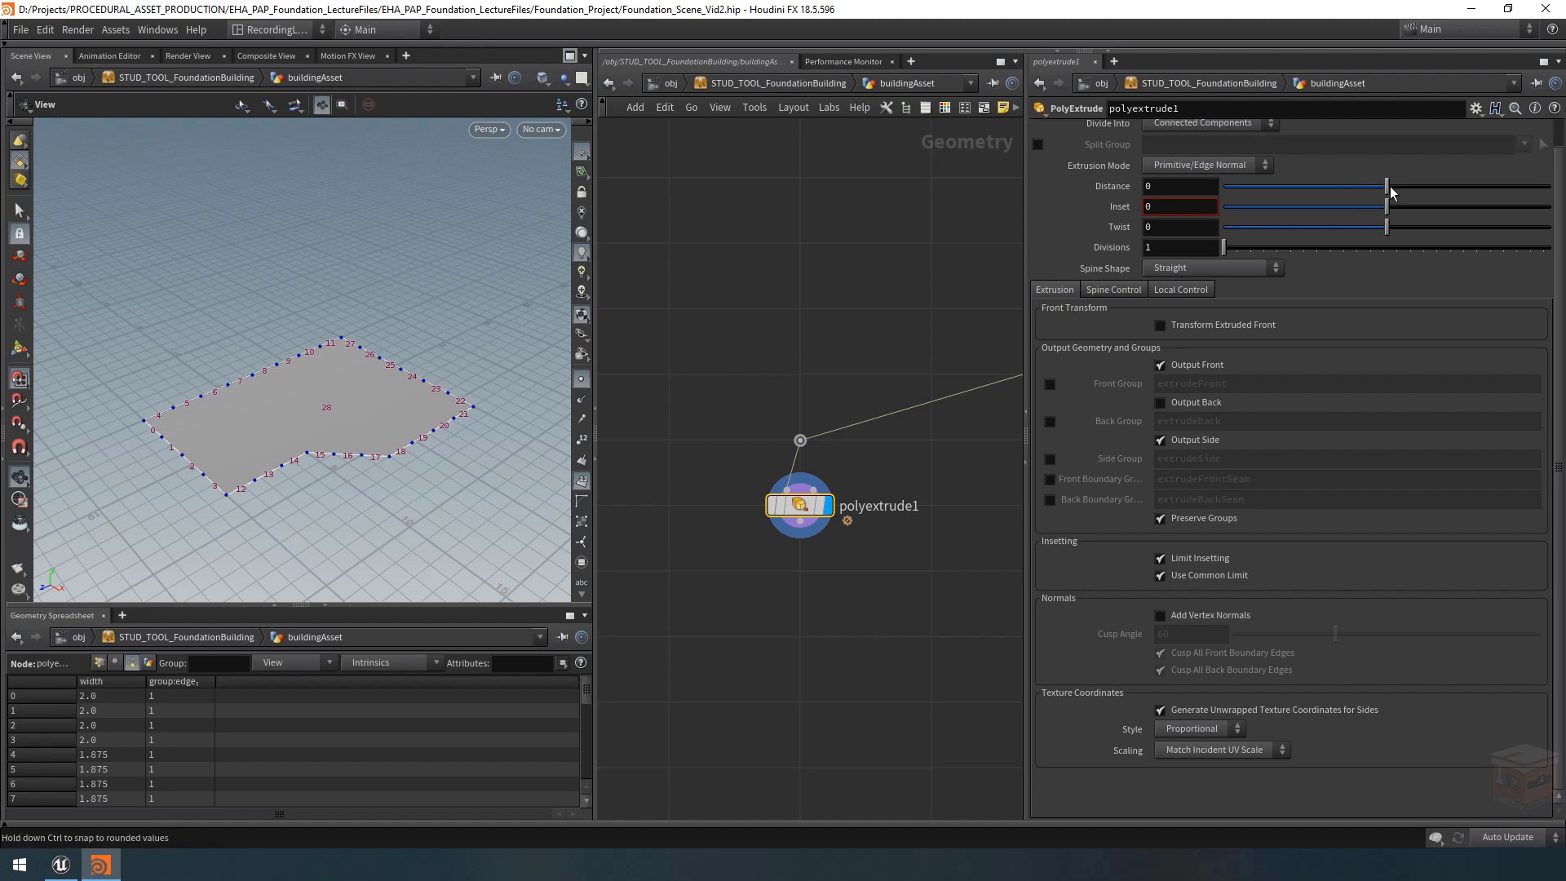
Extrude the building's floor shape by a distance of 2.4.
{"action": "left_click_drag", "start_coordinate": [1391, 193], "coordinate": [1550, 187]}
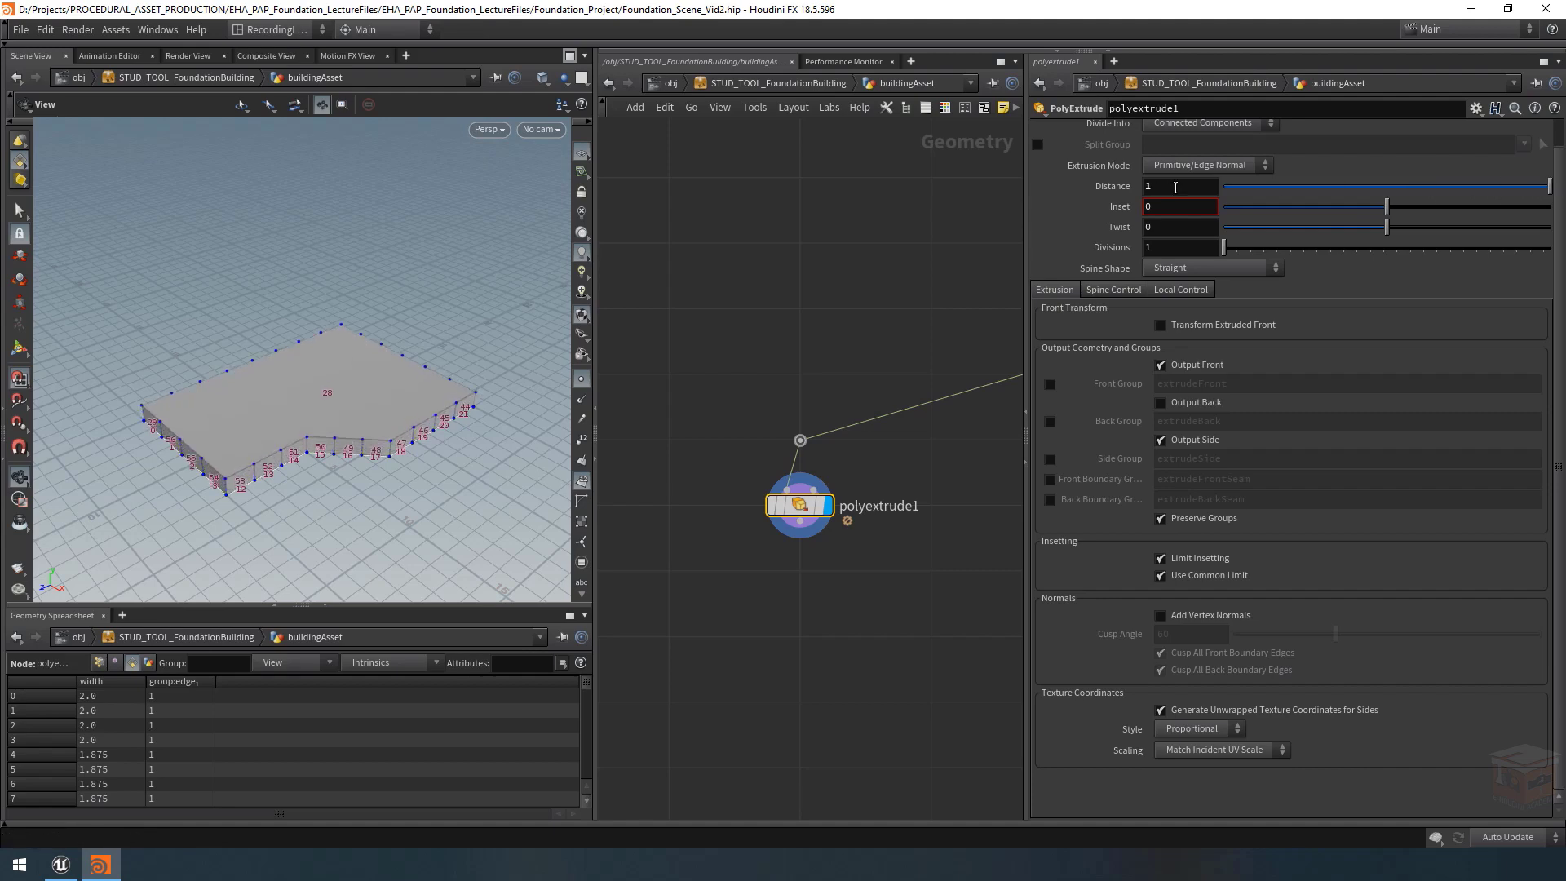
{"action": "mouse_move", "coordinate": [1169, 186]}
{"action": "middle_mouse_down"}
{"action": "mouse_move", "coordinate": [1310, 186]}
{"action": "mouse_move", "coordinate": [1190, 185]}
{"action": "middle_mouse_up"}
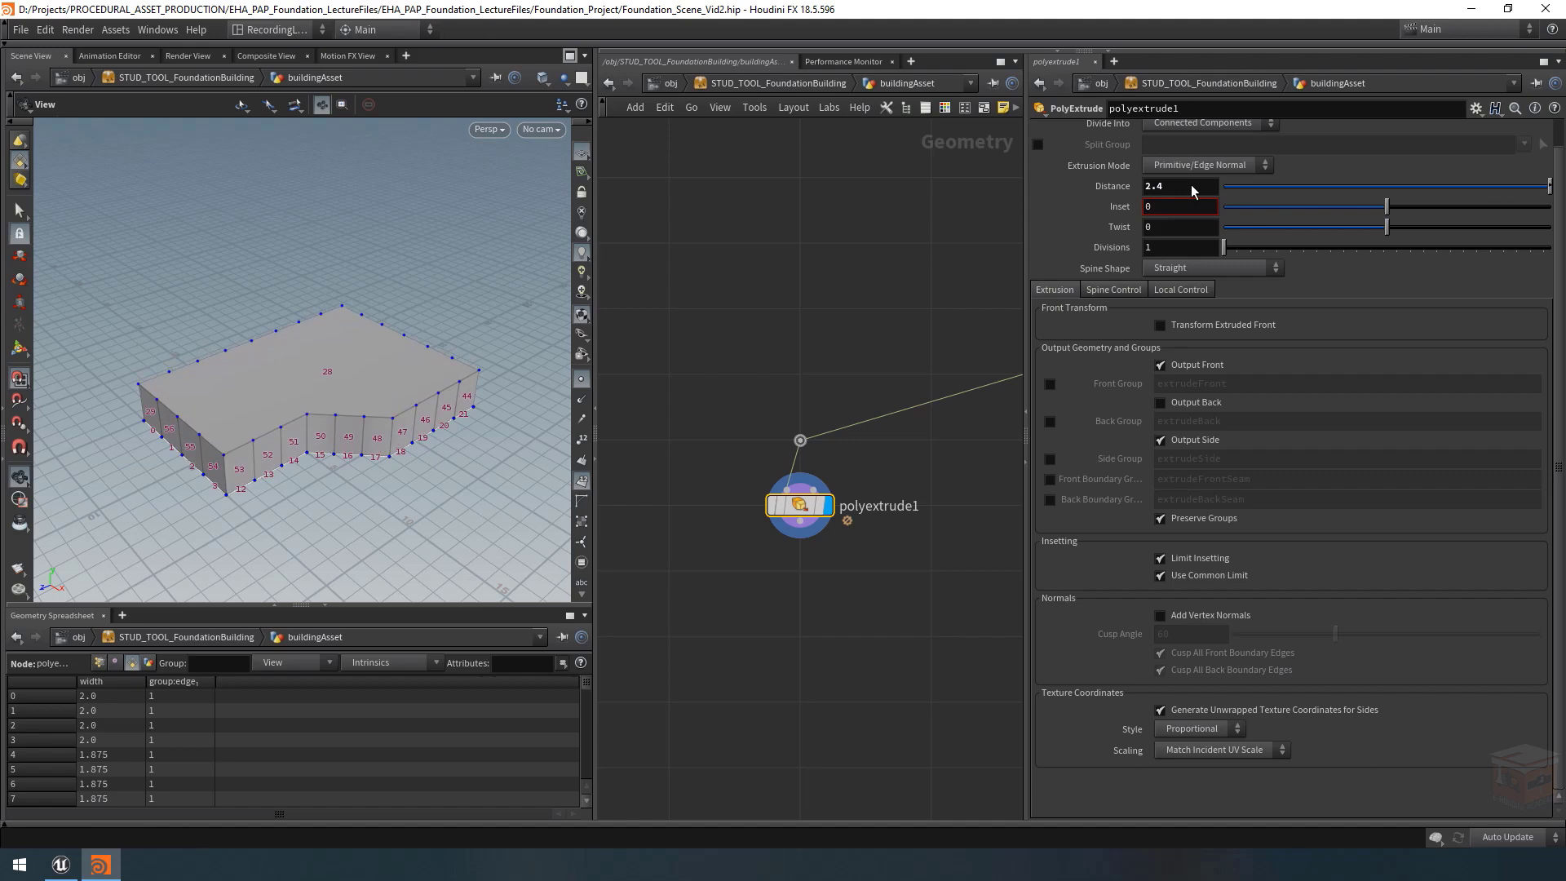
Reset the extrusion distance to 0 and enable Transform Extruded Front with its transform space set to Global.
{"action": "middle_click", "coordinate": [1196, 185], "text": "ctrl"}
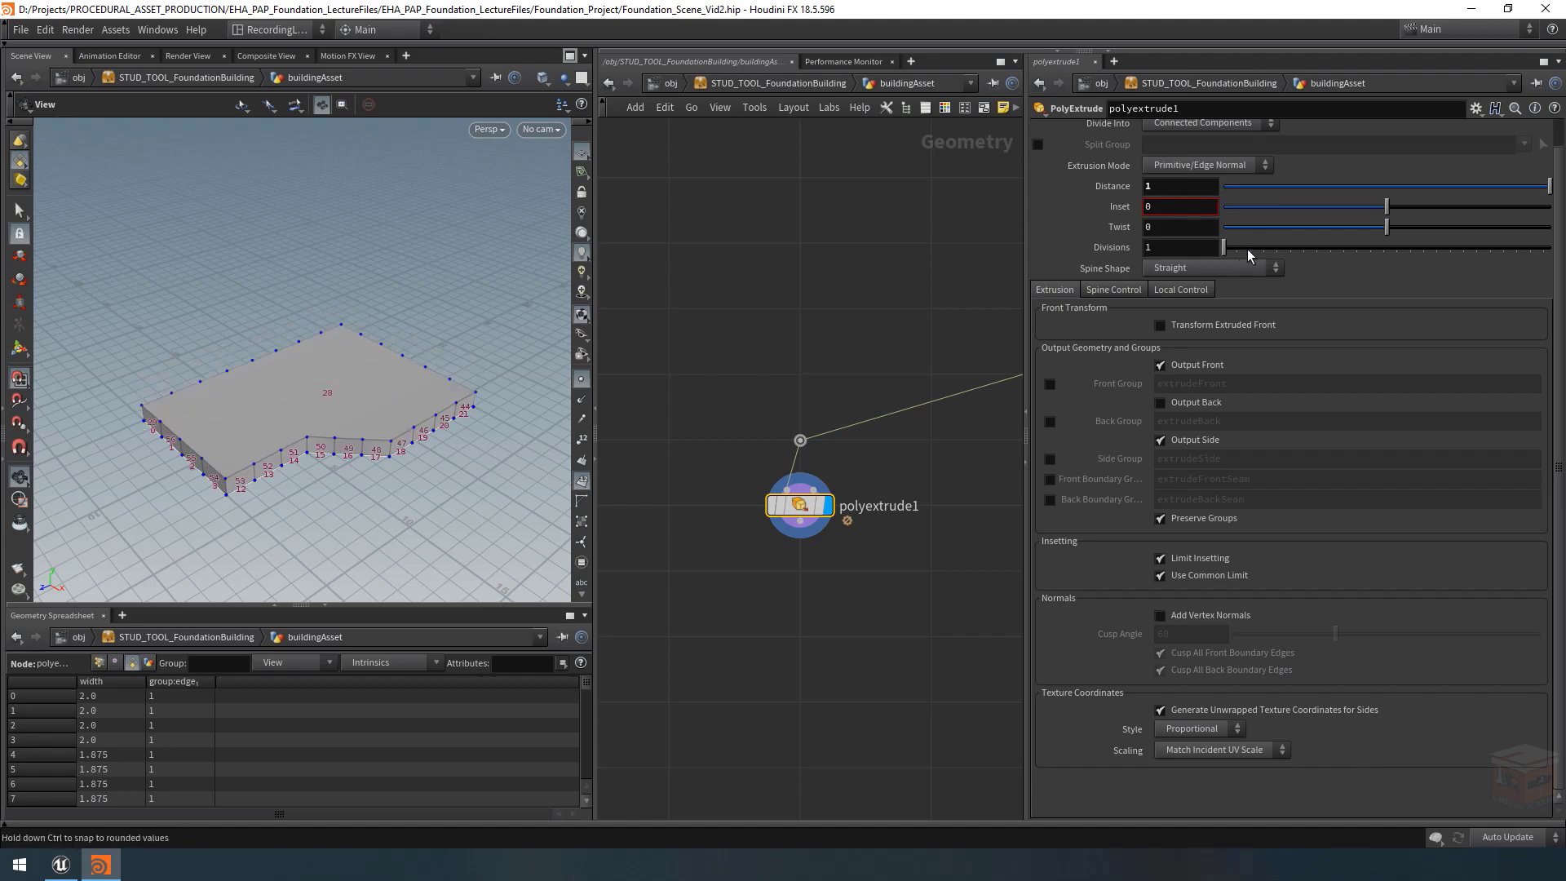
{"action": "left_click", "coordinate": [1251, 325]}
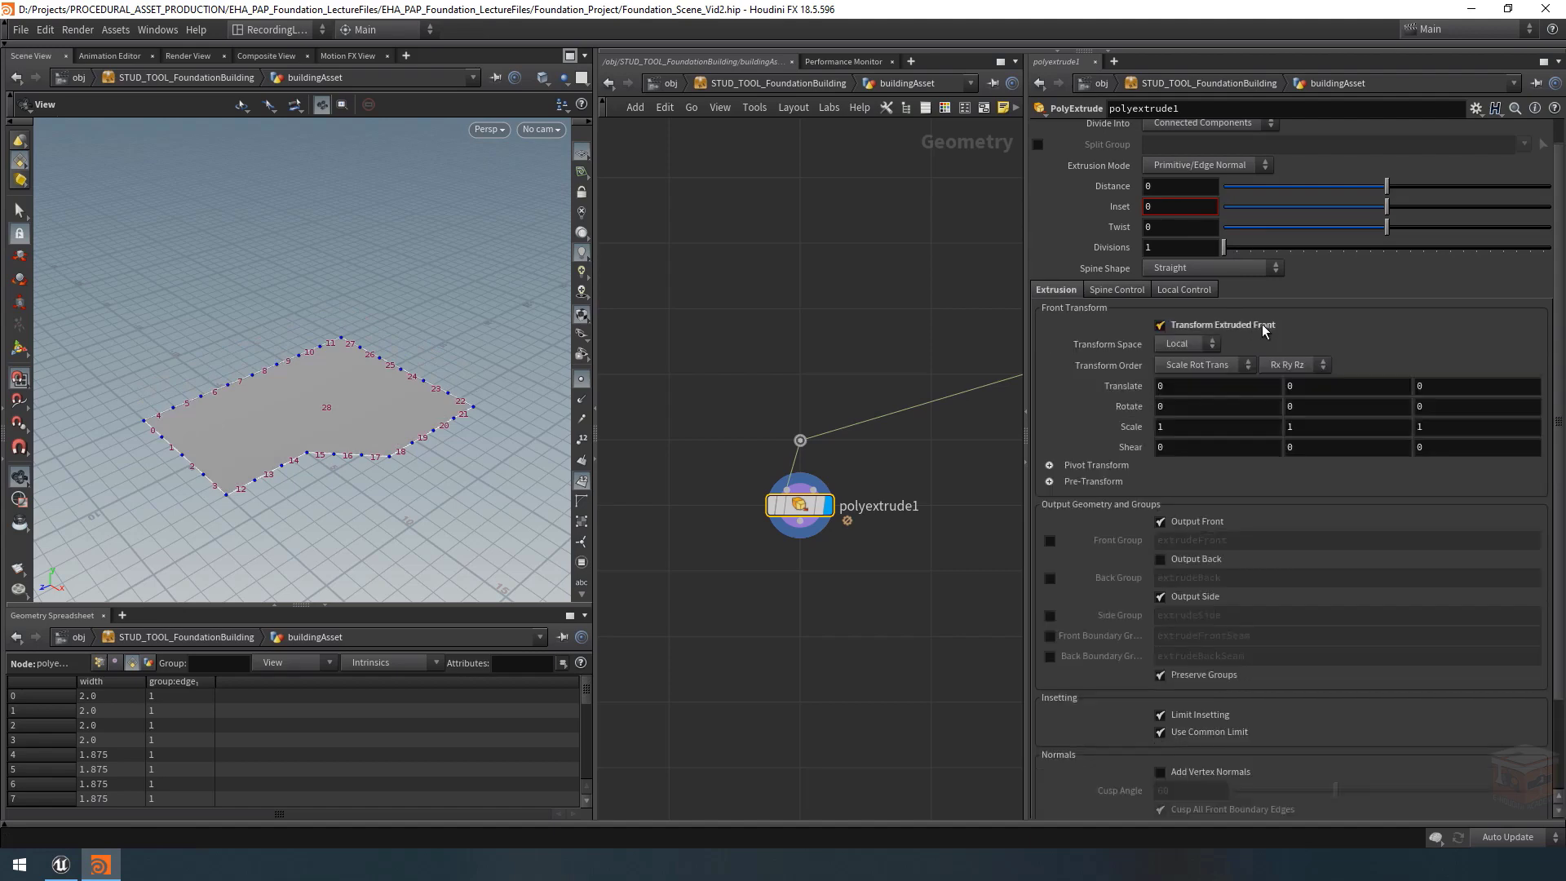
{"action": "left_click", "coordinate": [1180, 344]}
{"action": "left_click", "coordinate": [1187, 378]}
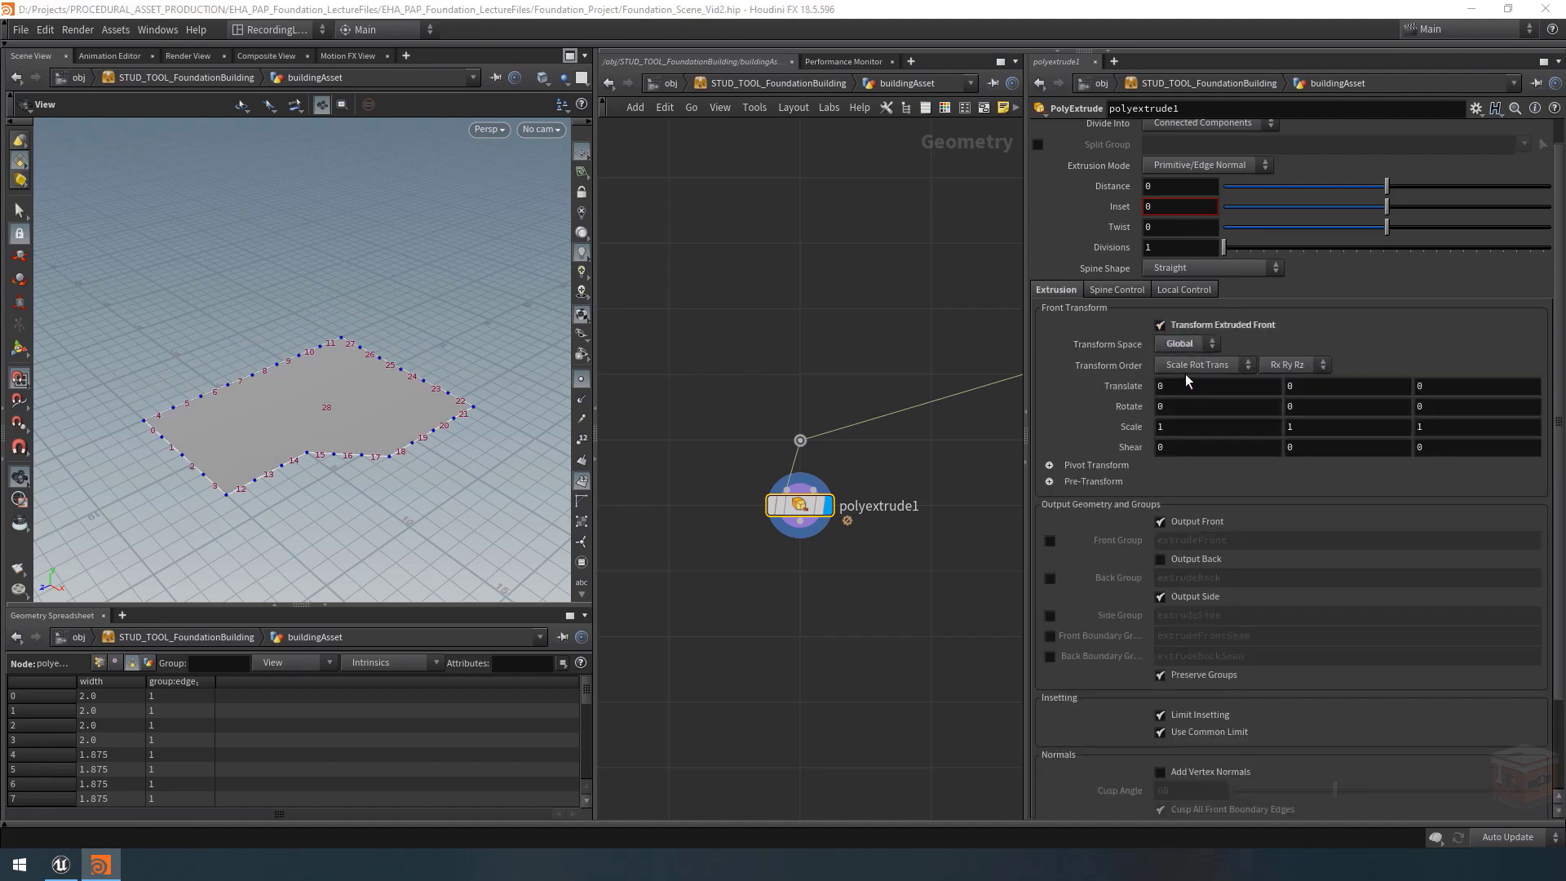
{"action": "key", "text": "alt+Tab"}
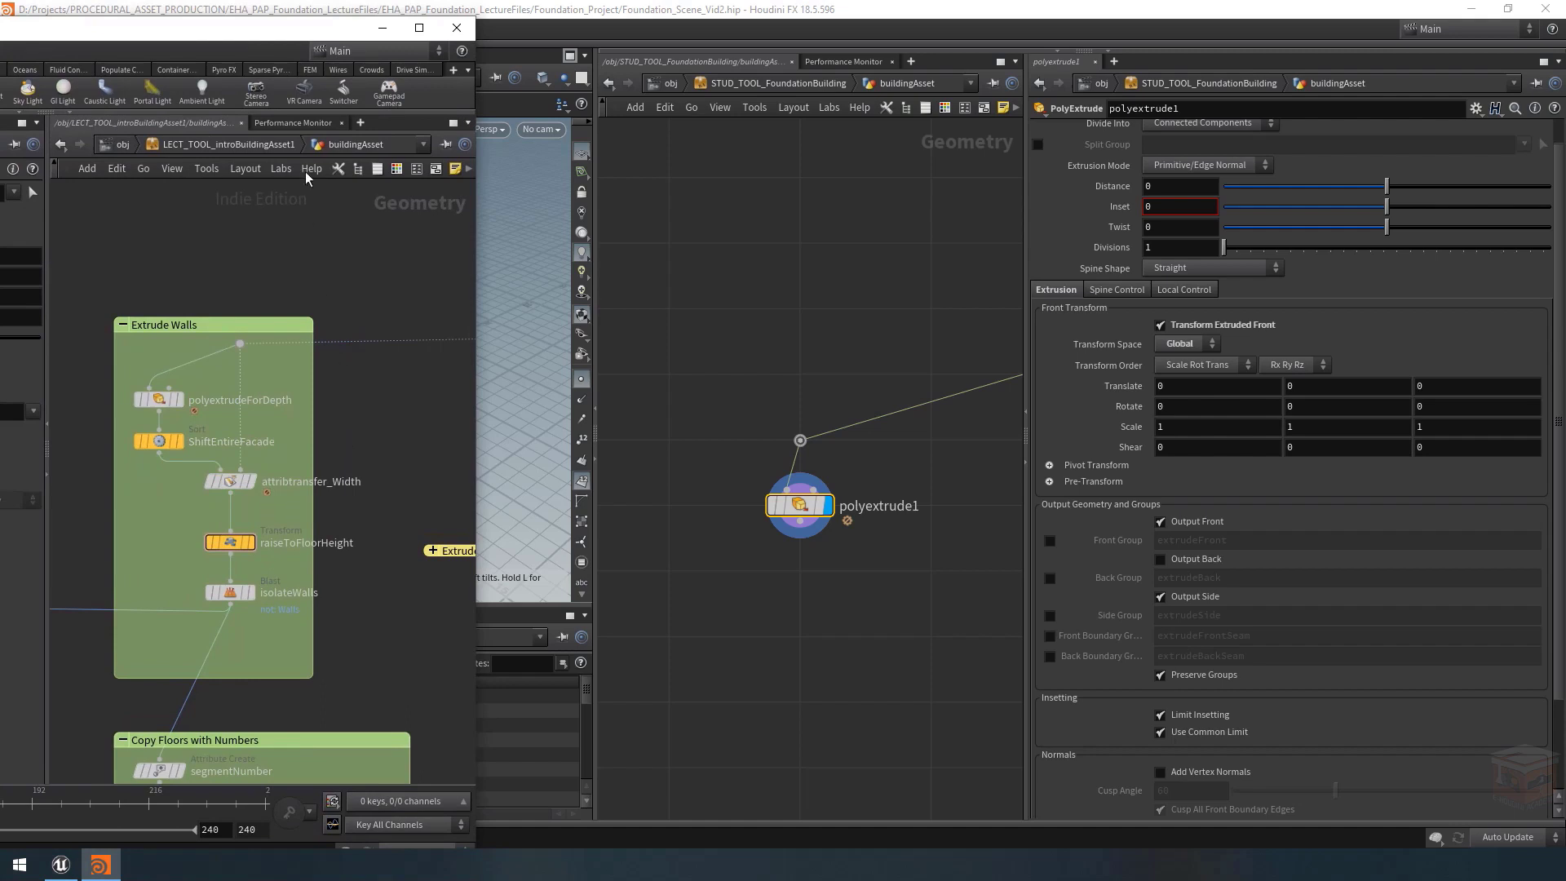
{"action": "left_click_drag", "start_coordinate": [307, 37], "coordinate": [45, 82]}
{"action": "key", "text": "alt+Tab"}
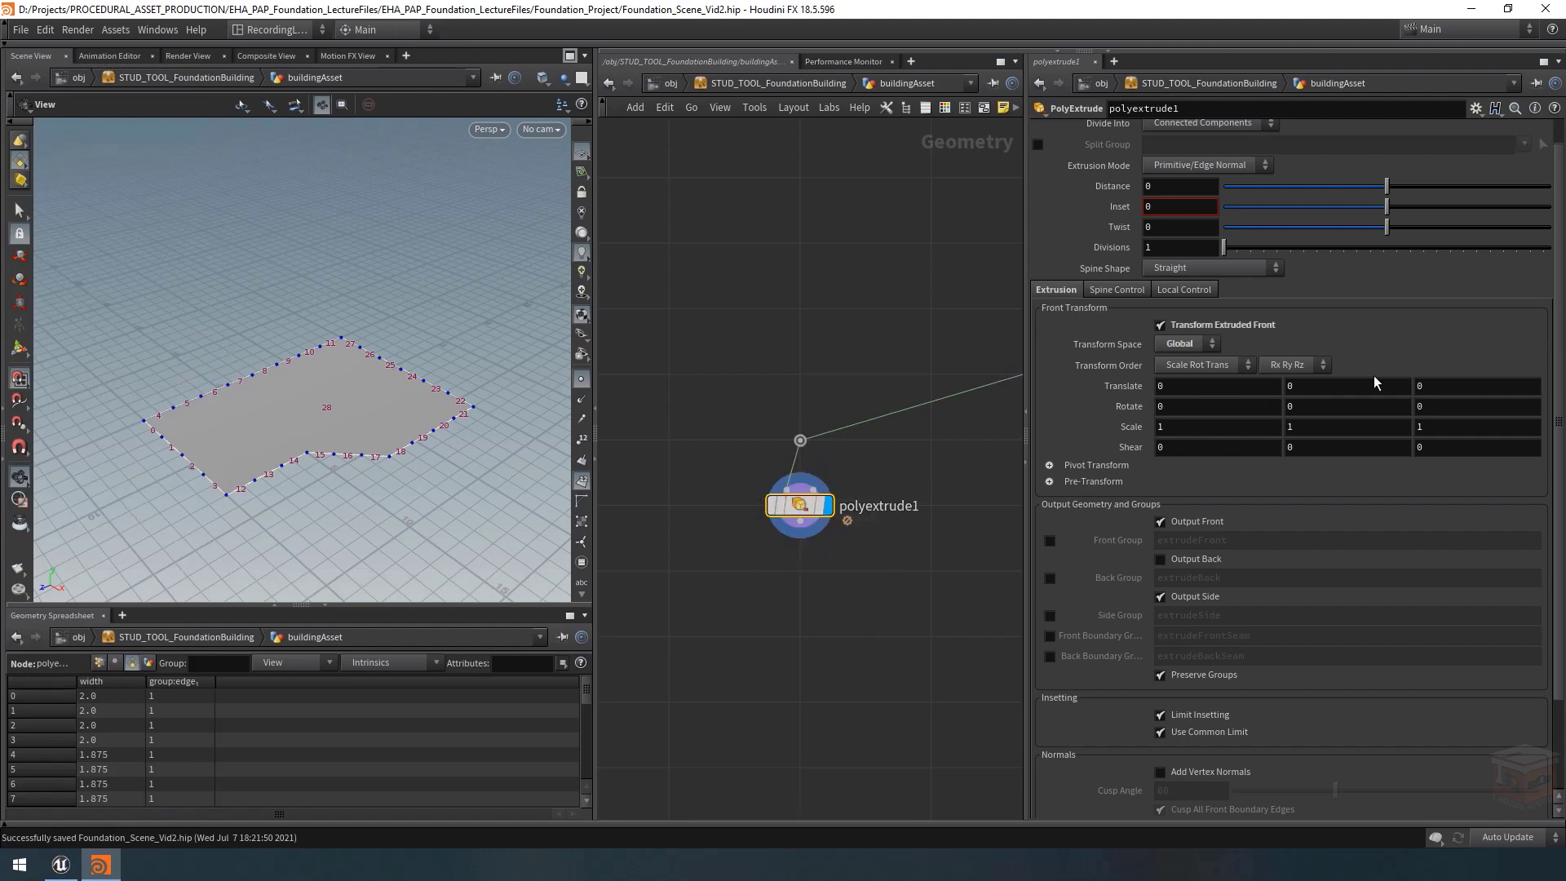
Set the Y translate of the extruded front to 2.
{"action": "middle_click_drag", "start_coordinate": [1305, 385], "coordinate": [1538, 387]}
{"action": "left_click", "coordinate": [1289, 386]}
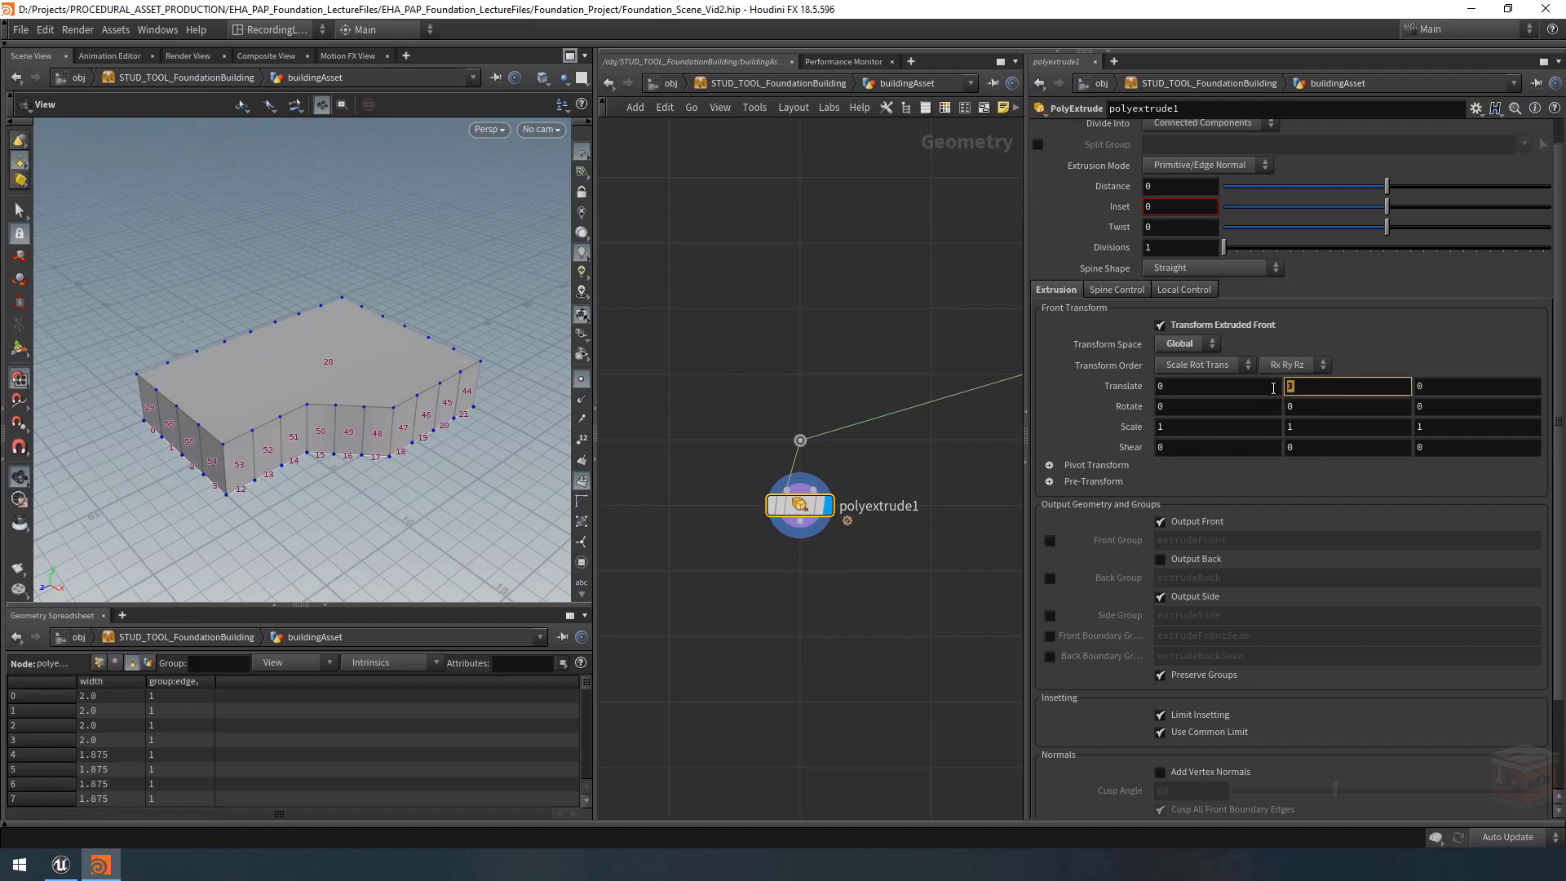
{"action": "type", "text": "2"}
{"action": "key", "text": "Return"}
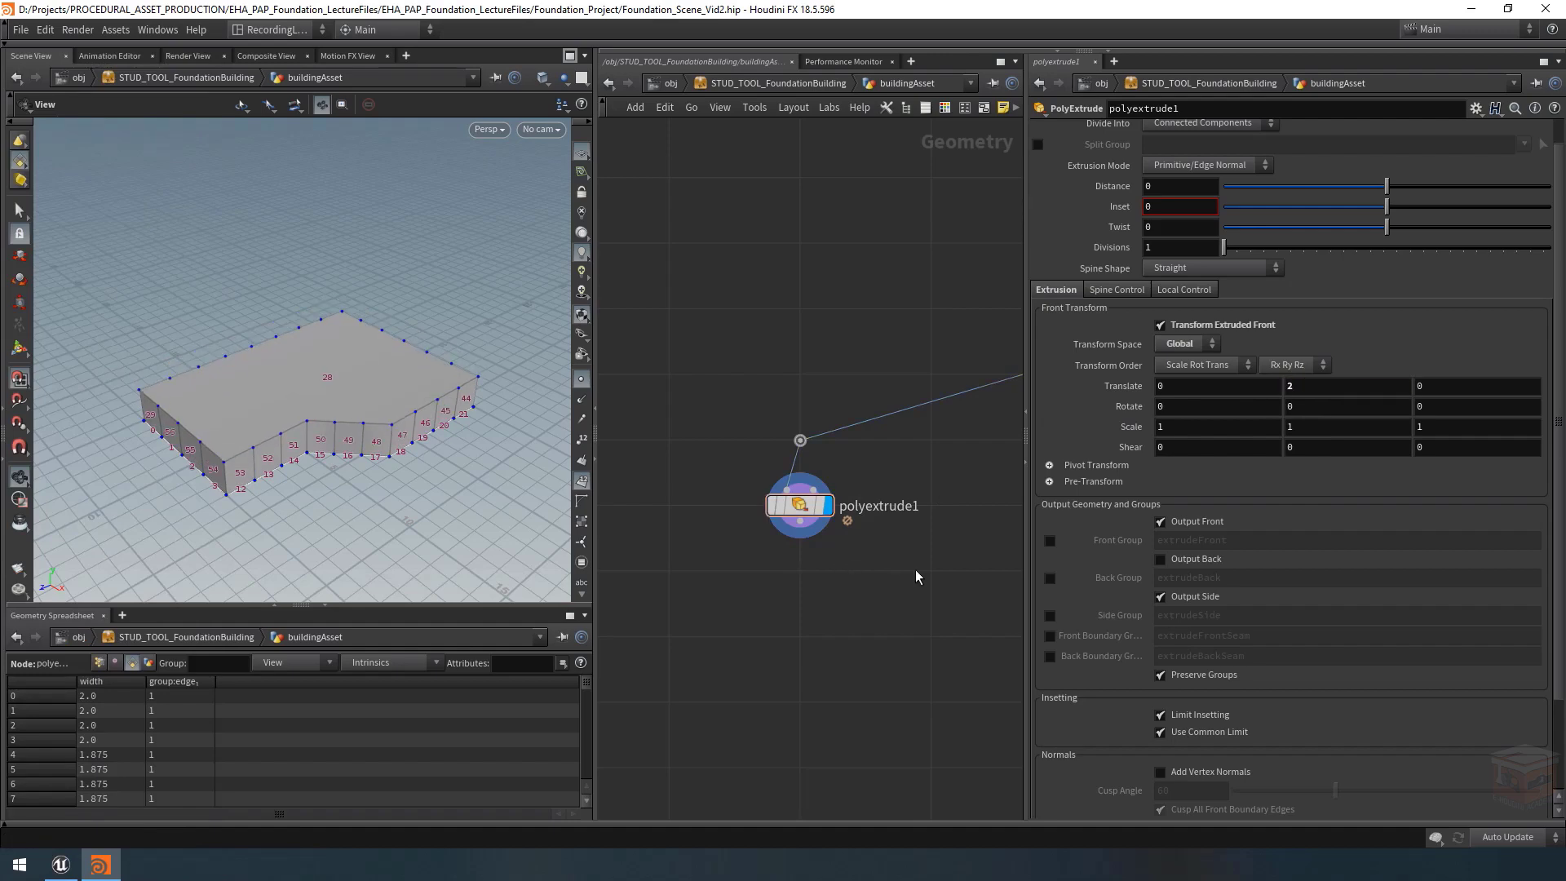
Color the polyextrude1 node yellow-orange and rename it polyextrudeFloorHeight.
{"action": "left_click_drag", "start_coordinate": [873, 537], "coordinate": [693, 477]}
{"action": "key", "text": "c"}
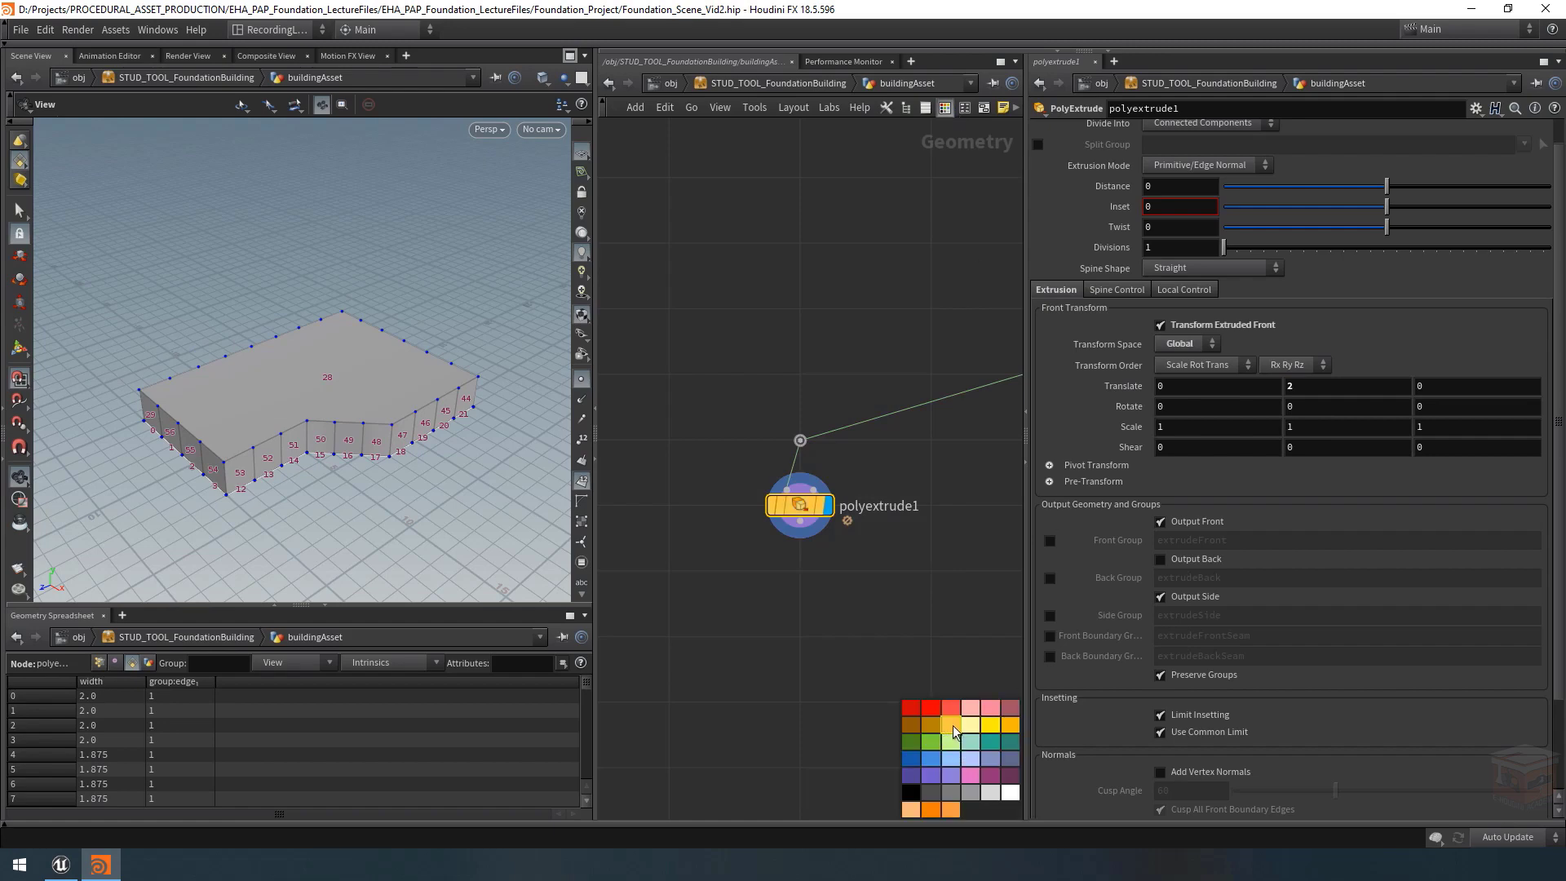
{"action": "double_click", "coordinate": [909, 507]}
{"action": "left_click", "coordinate": [942, 513]}
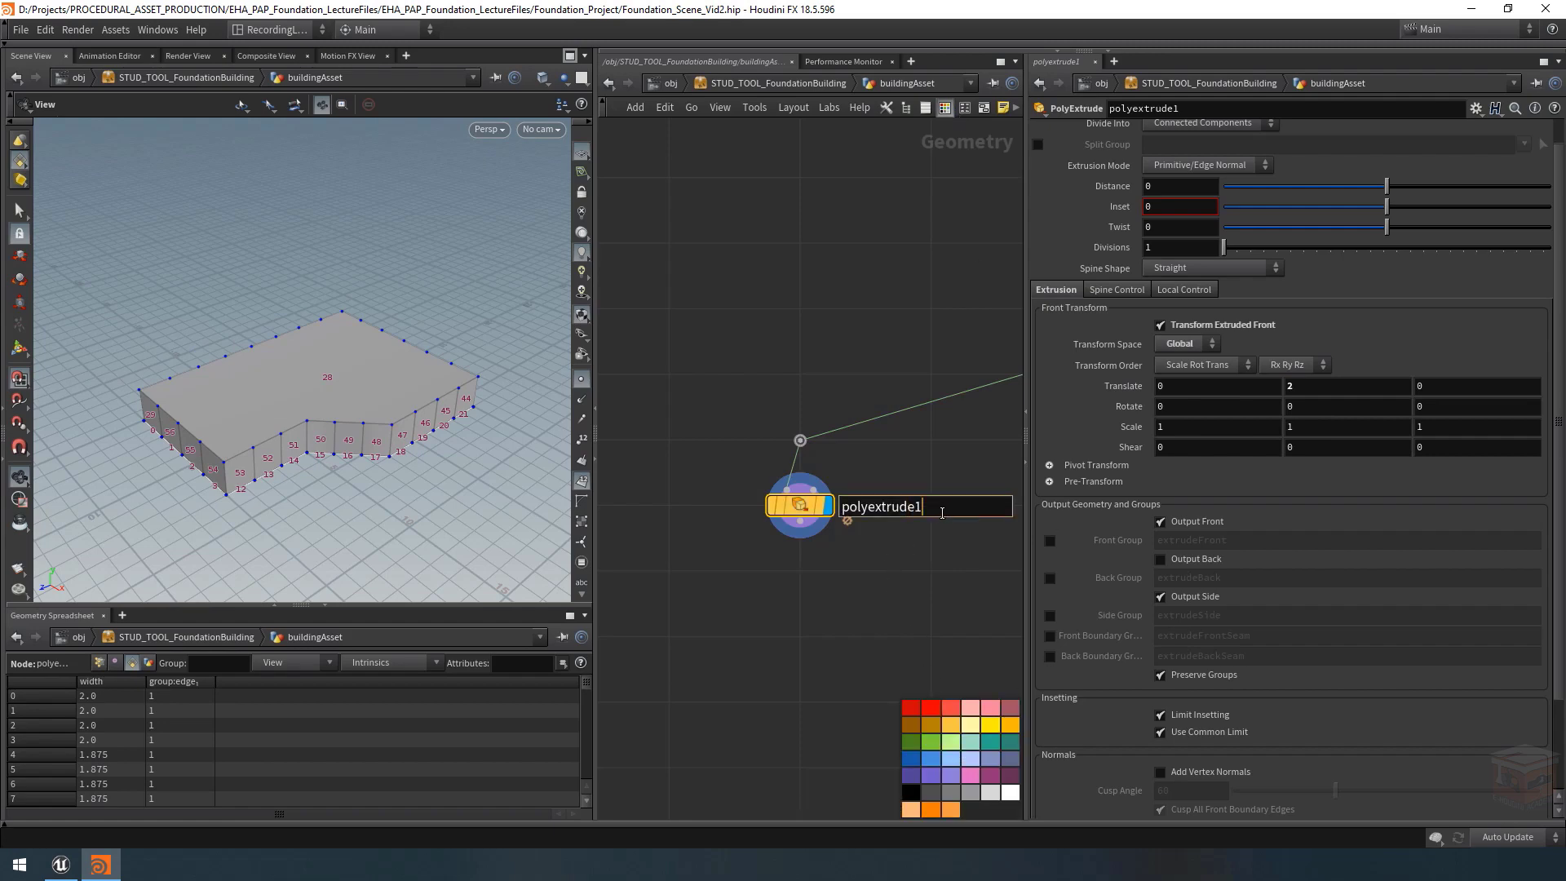
{"action": "key", "text": "BackSpace"}
{"action": "type", "text": "FloorHeight"}
{"action": "key", "text": "Return"}
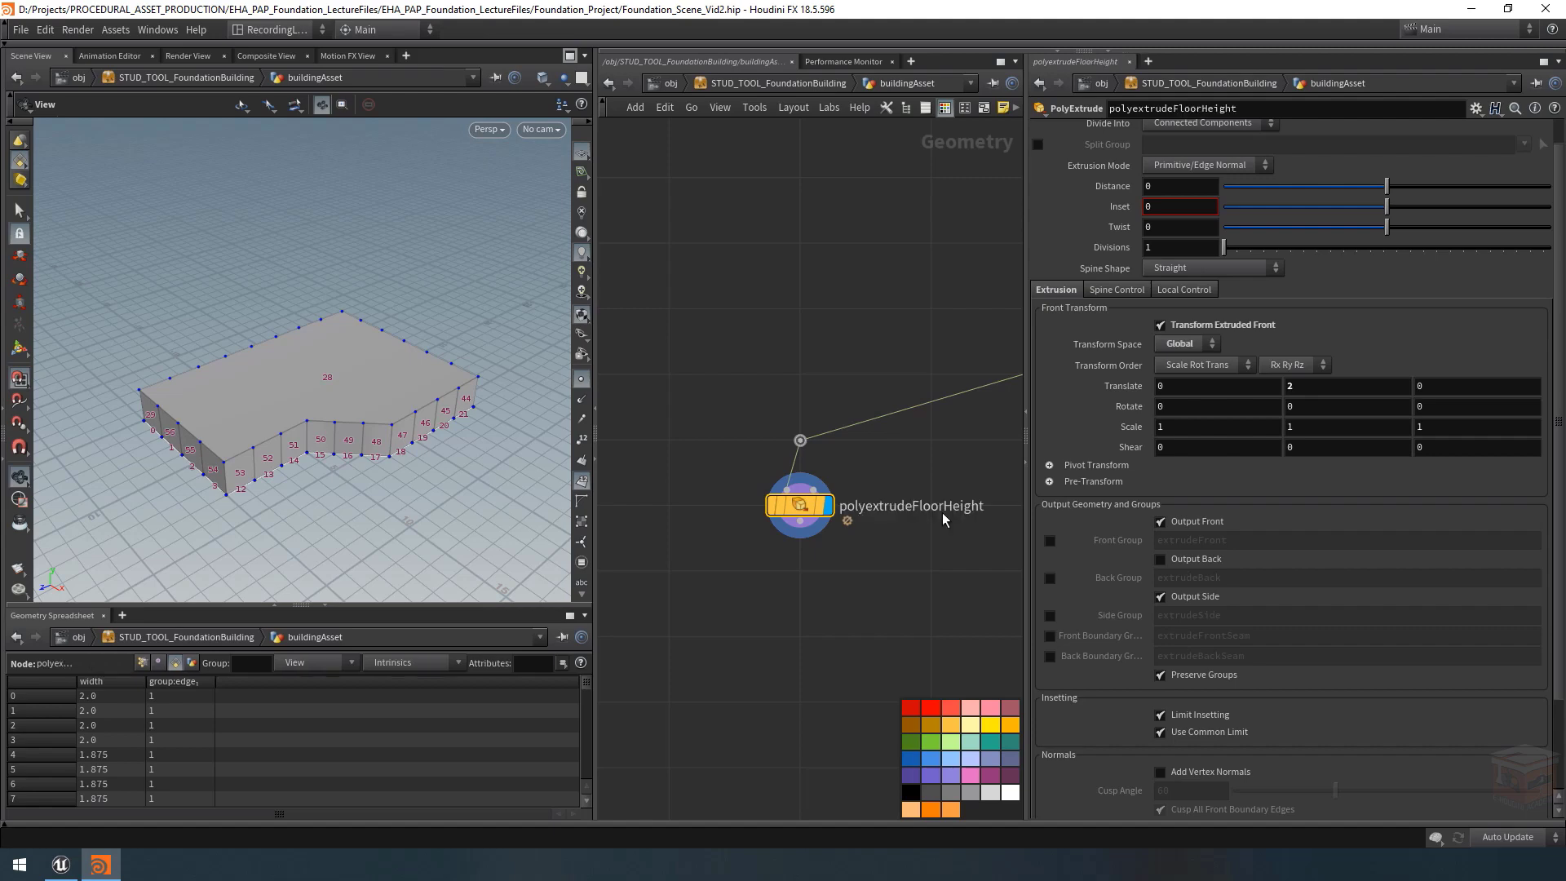
Select the convertline_Width node in the Floor Plane network box and display its output.
{"action": "left_click", "coordinate": [936, 559]}
{"action": "mouse_move", "coordinate": [935, 559]}
{"action": "middle_mouse_down"}
{"action": "mouse_move", "coordinate": [874, 566]}
{"action": "mouse_move", "coordinate": [911, 557]}
{"action": "middle_mouse_up"}
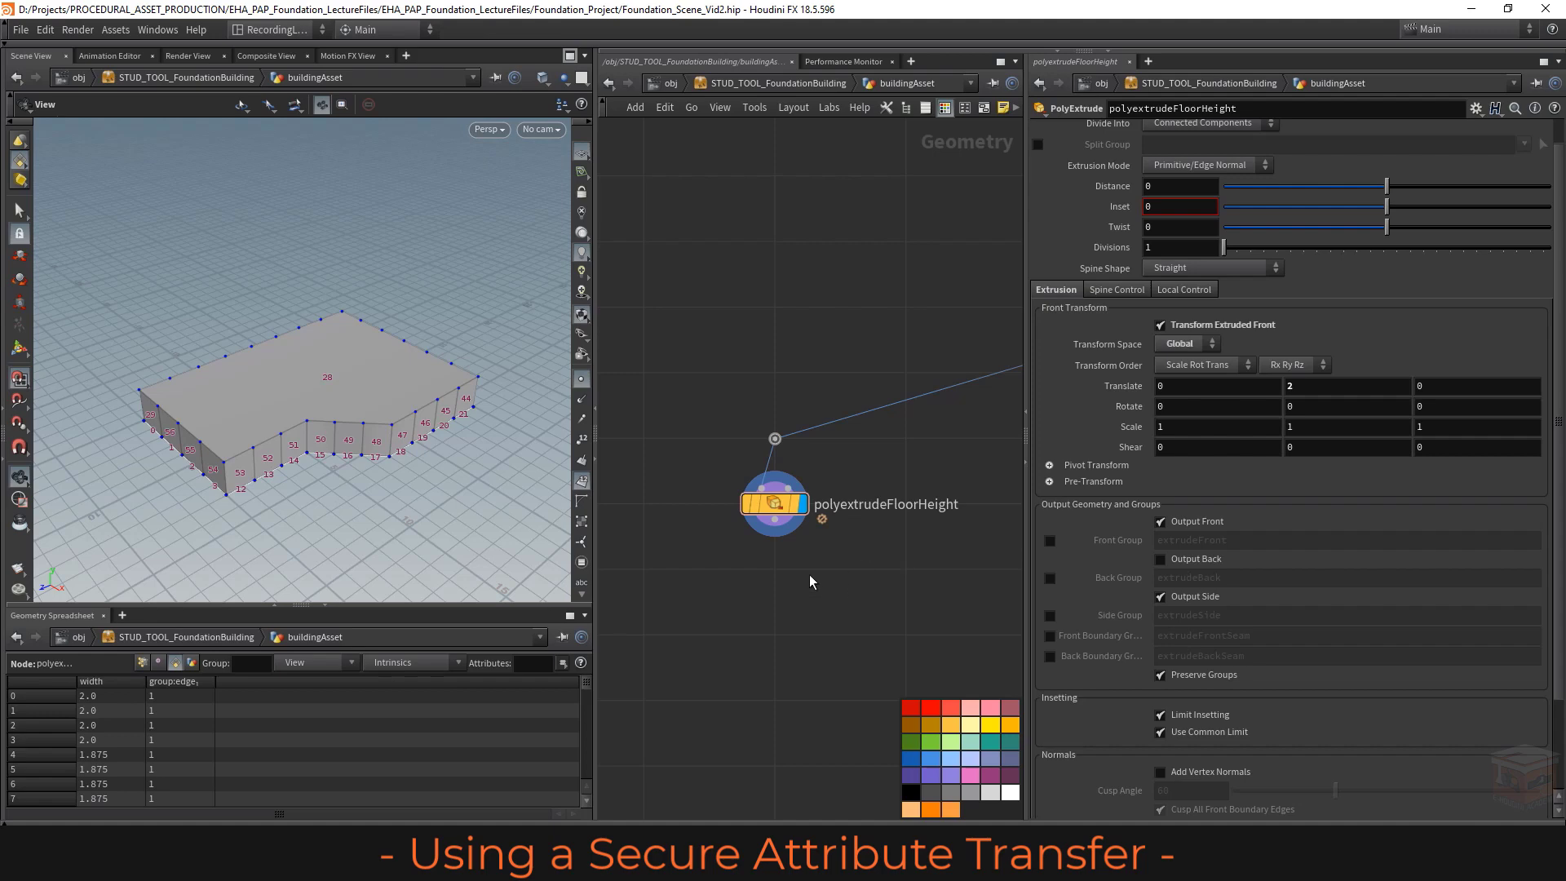
{"action": "middle_click_drag", "start_coordinate": [828, 581], "coordinate": [804, 581]}
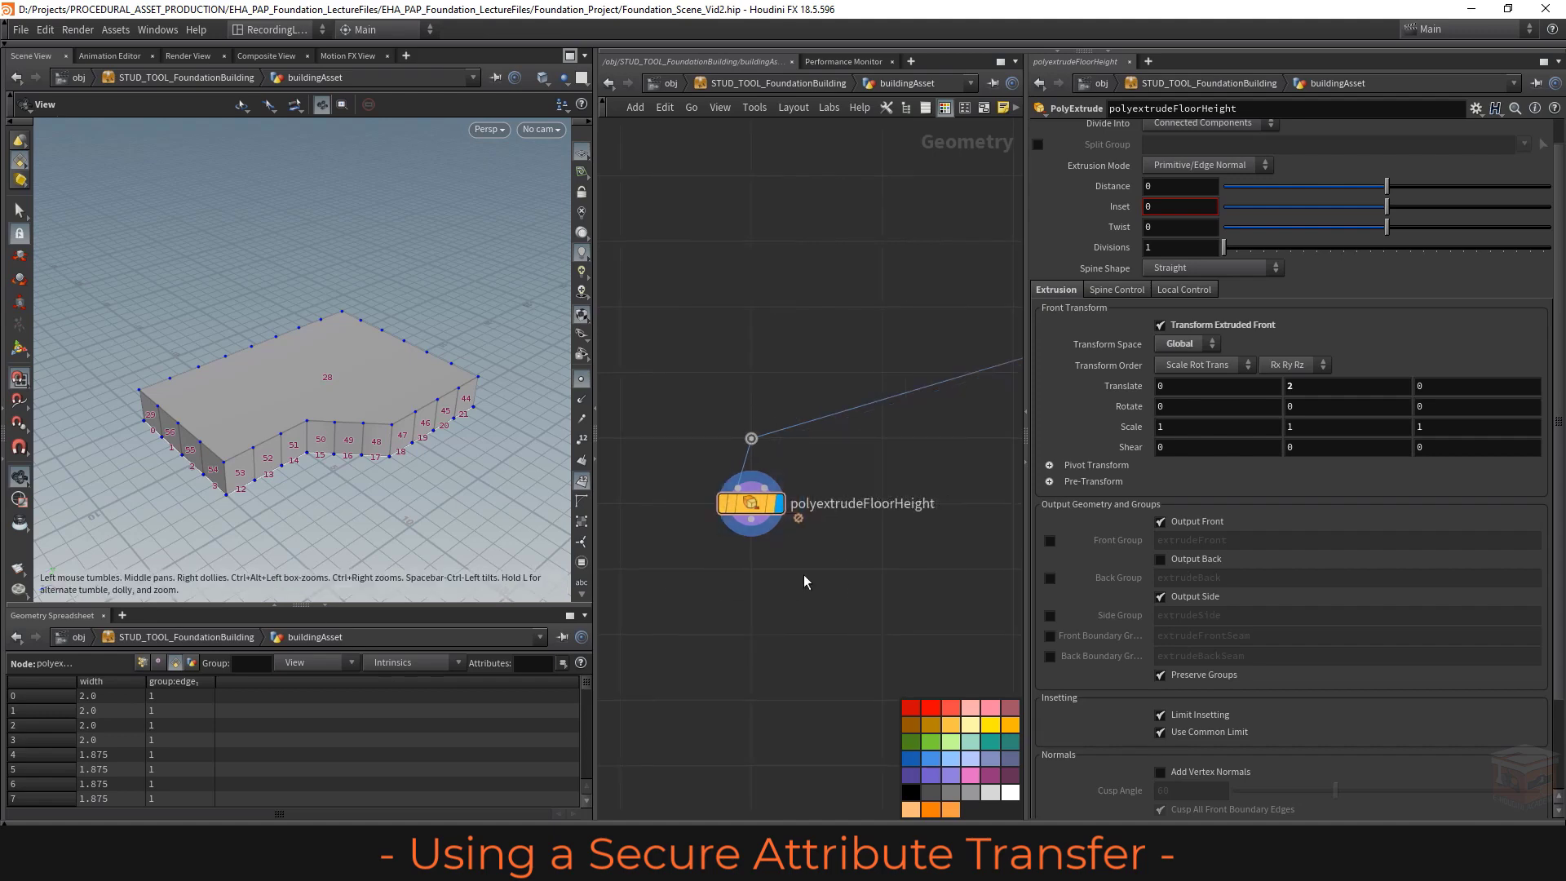
{"action": "scroll", "coordinate": [804, 574], "scroll_direction": "down", "scroll_amount": 5}
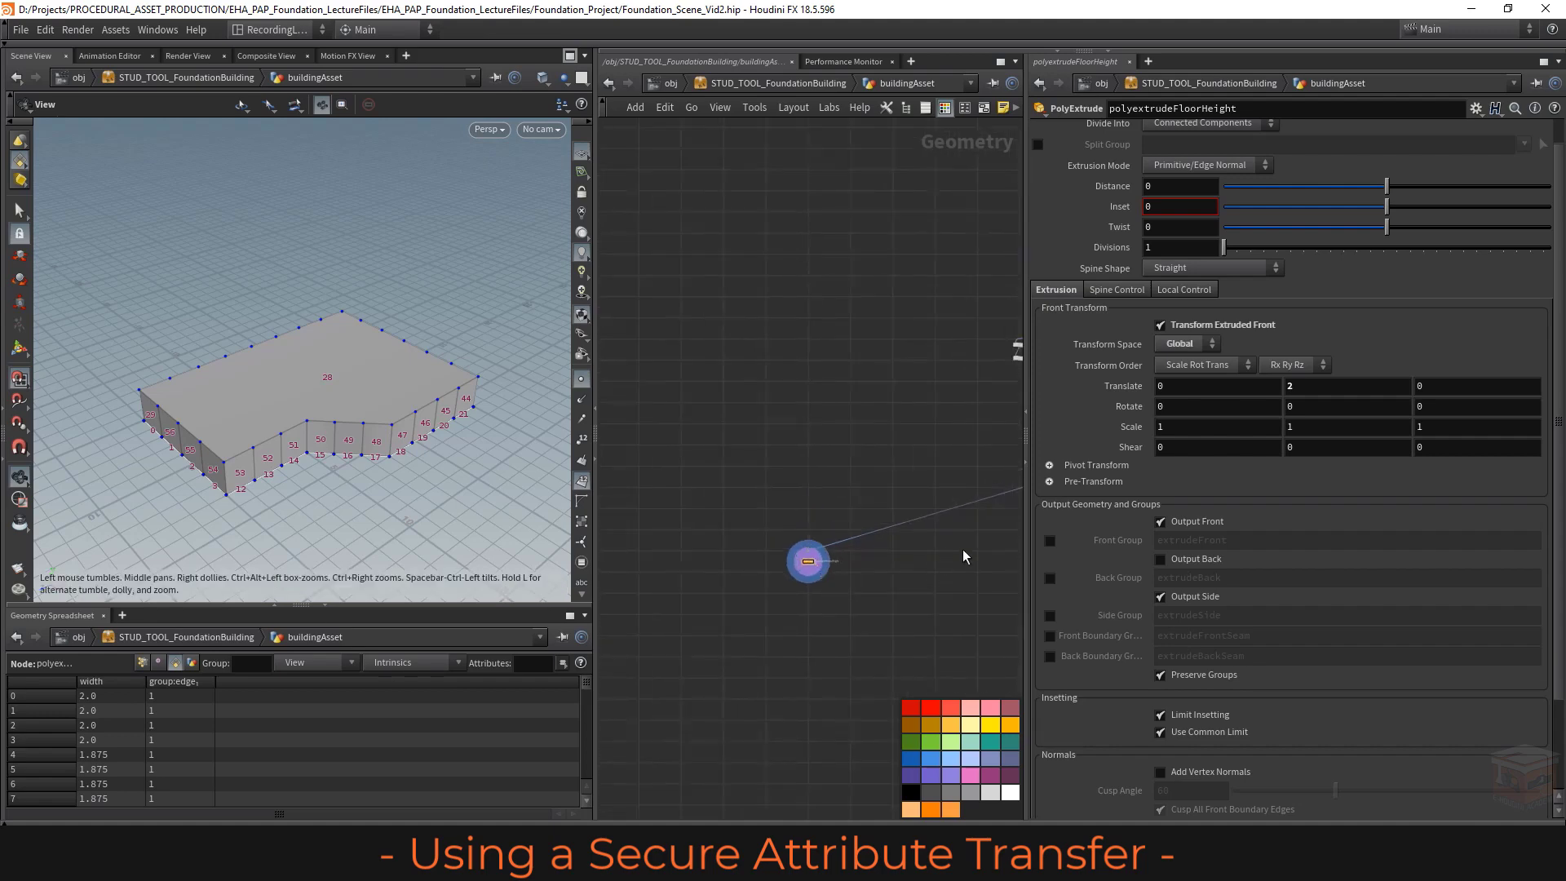
{"action": "scroll", "coordinate": [816, 563], "scroll_direction": "down", "scroll_amount": 5}
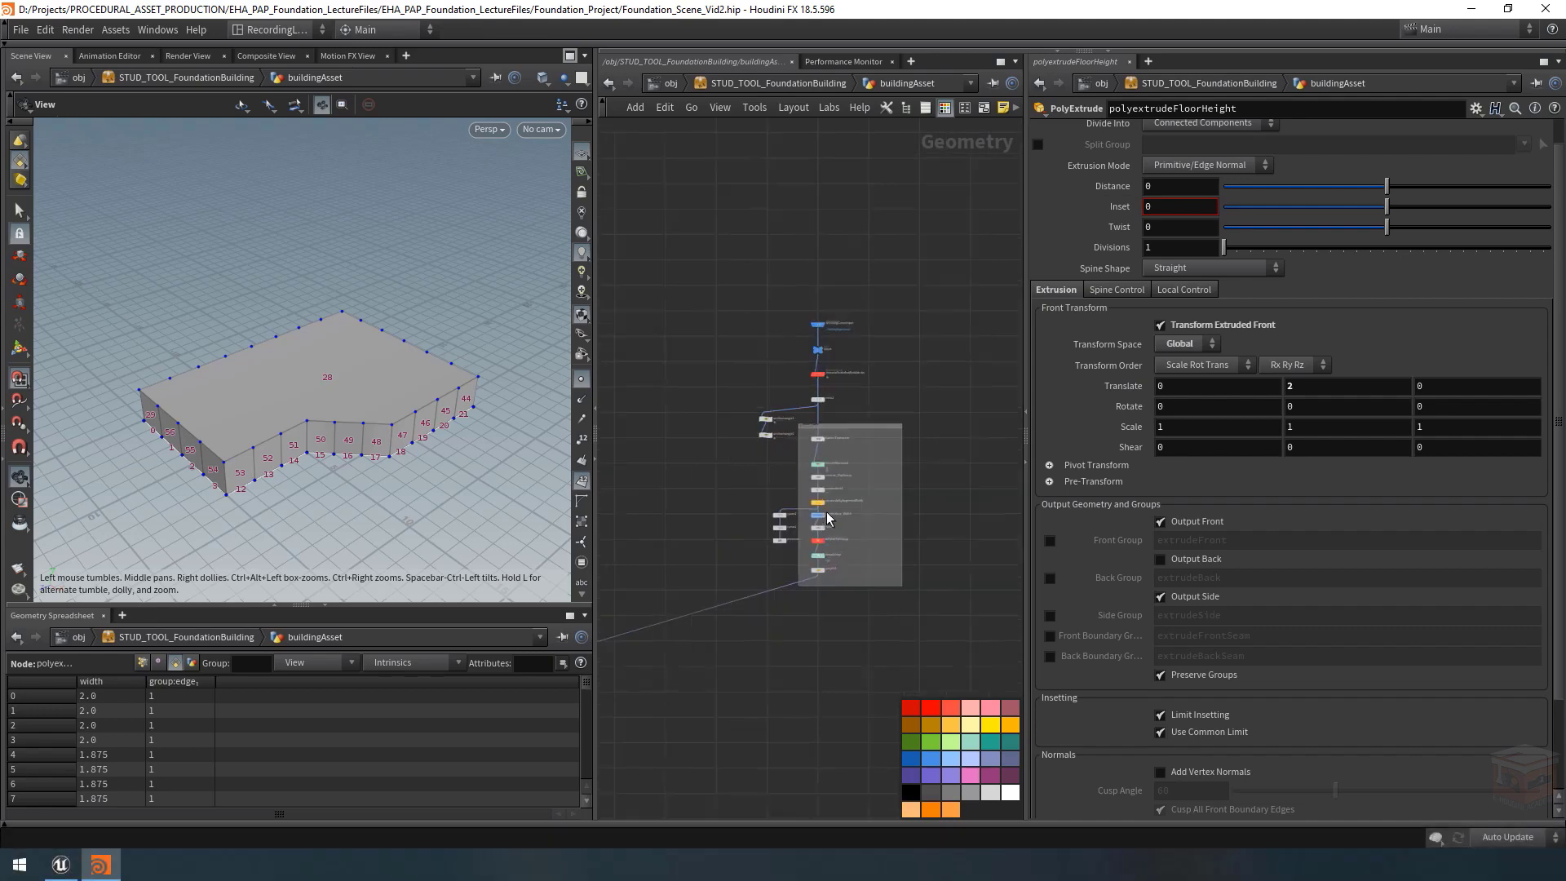
{"action": "scroll", "coordinate": [826, 517], "scroll_direction": "up", "scroll_amount": 8}
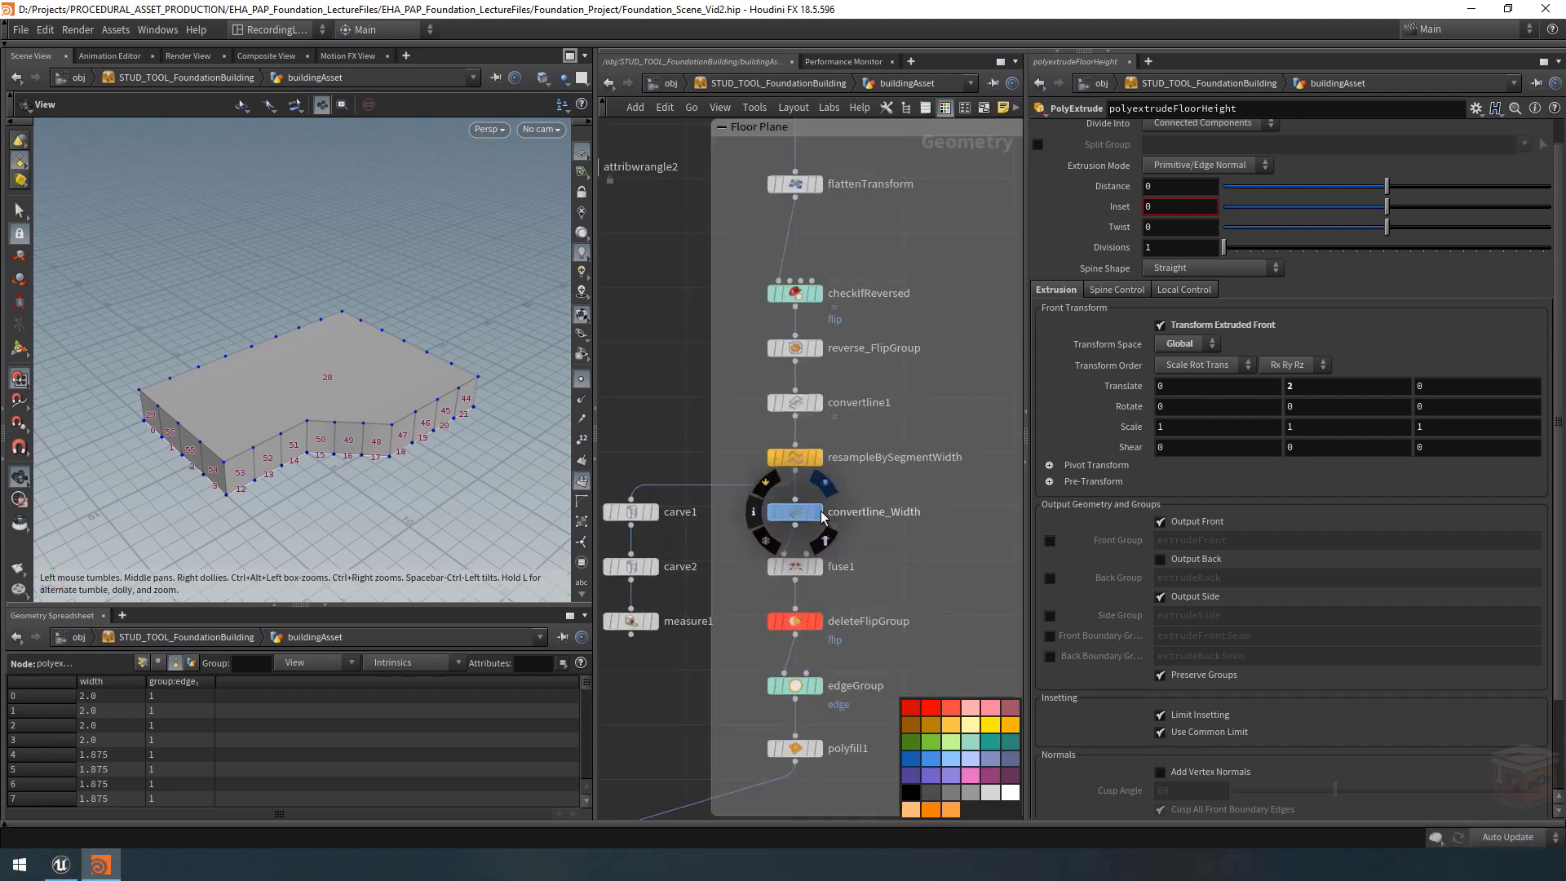
{"action": "left_click", "coordinate": [819, 513]}
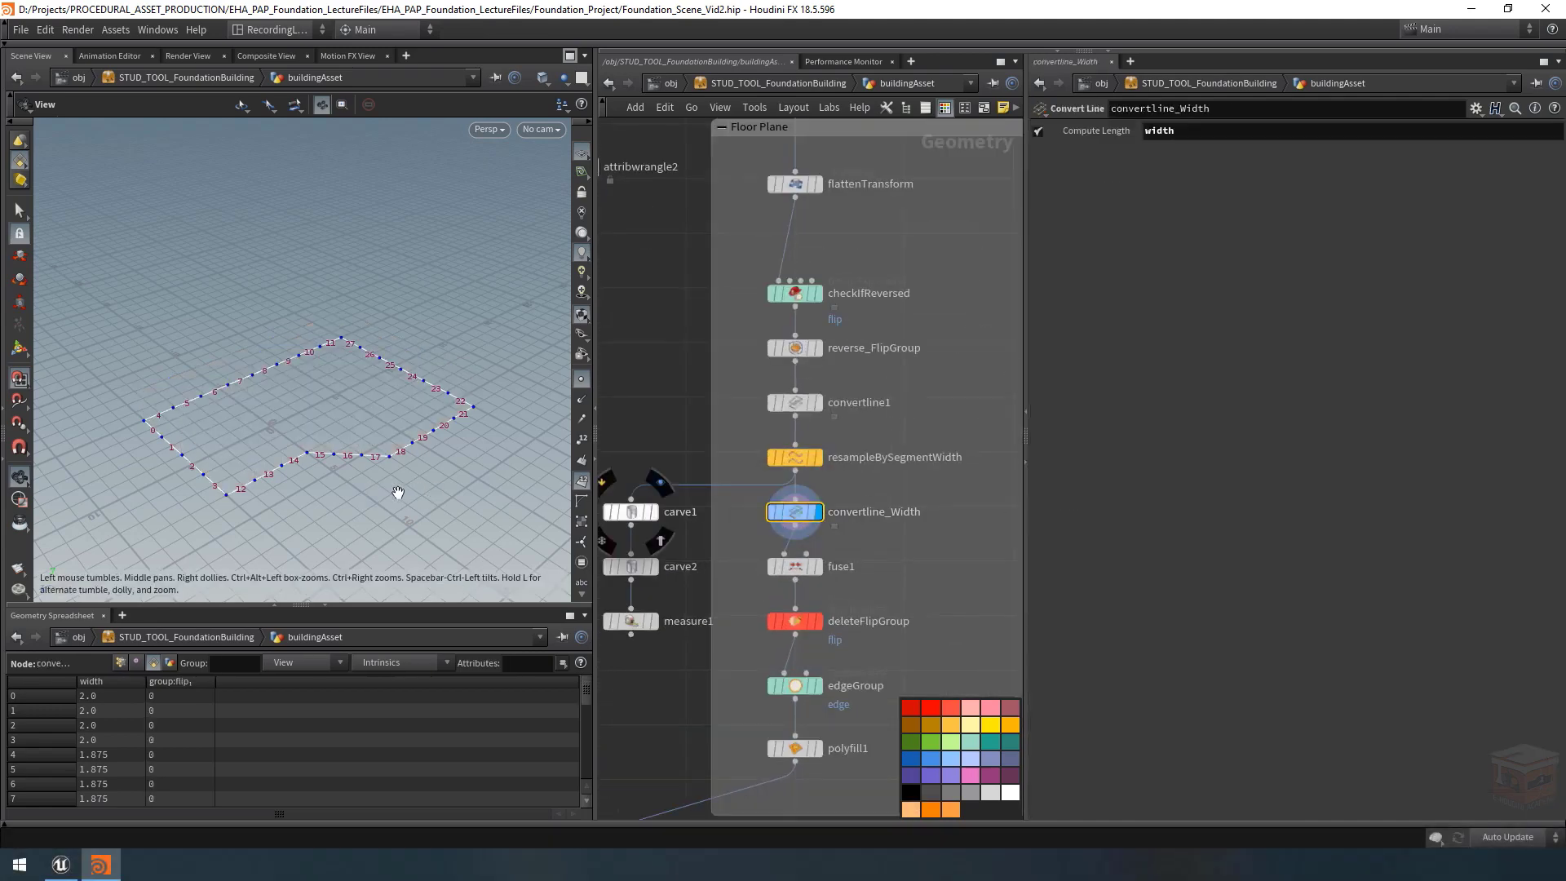
Turn on a visualizer for the width primitive attribute from the node information of convertline_Width.
{"action": "mouse_move", "coordinate": [796, 519]}
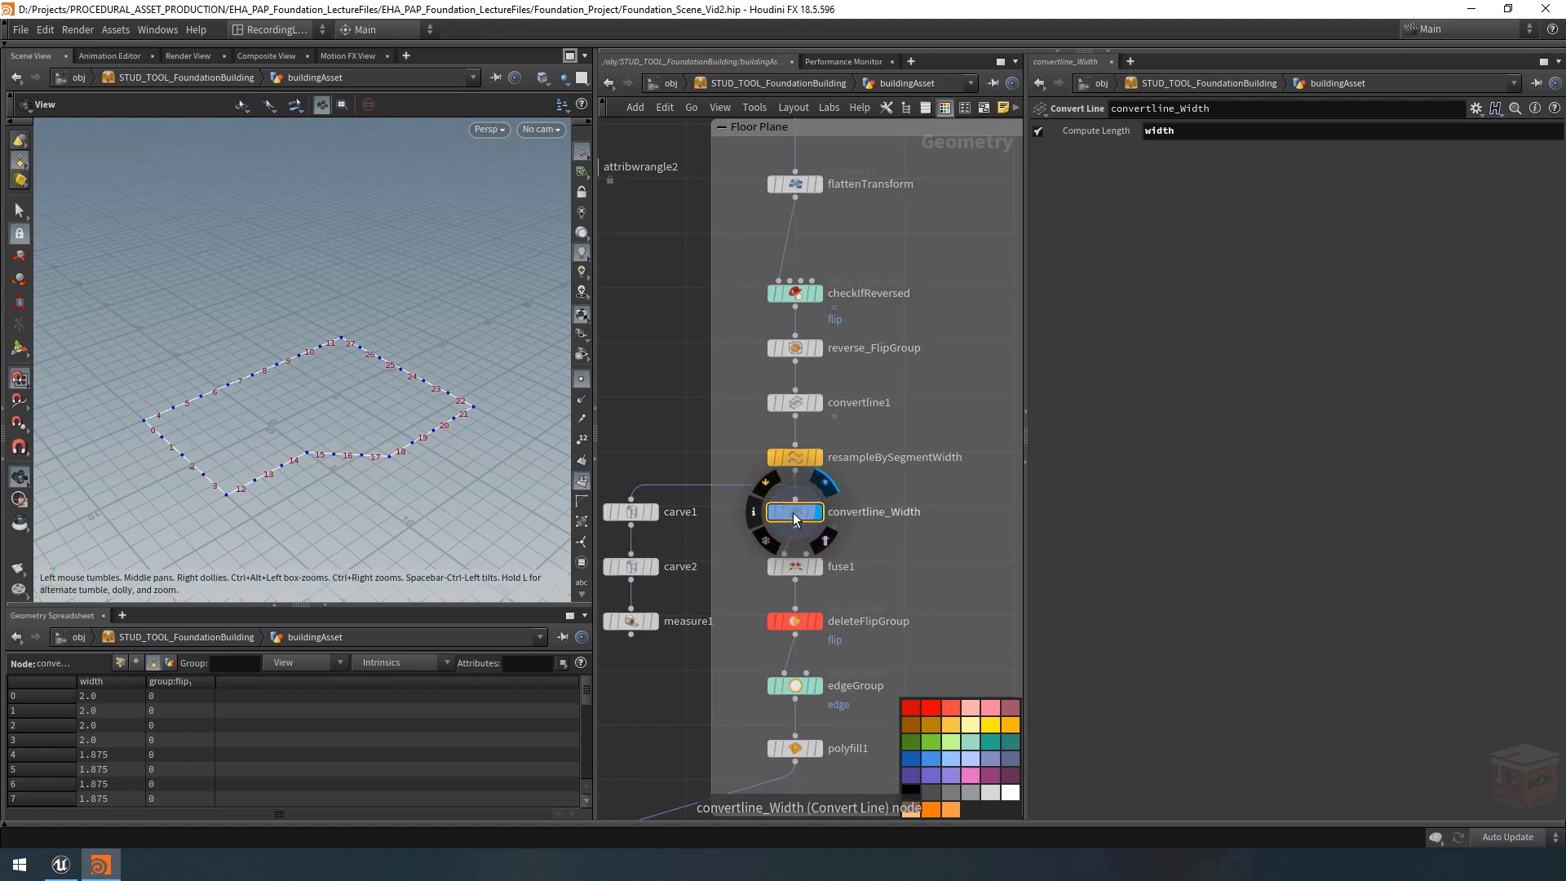
{"action": "left_click", "coordinate": [755, 512]}
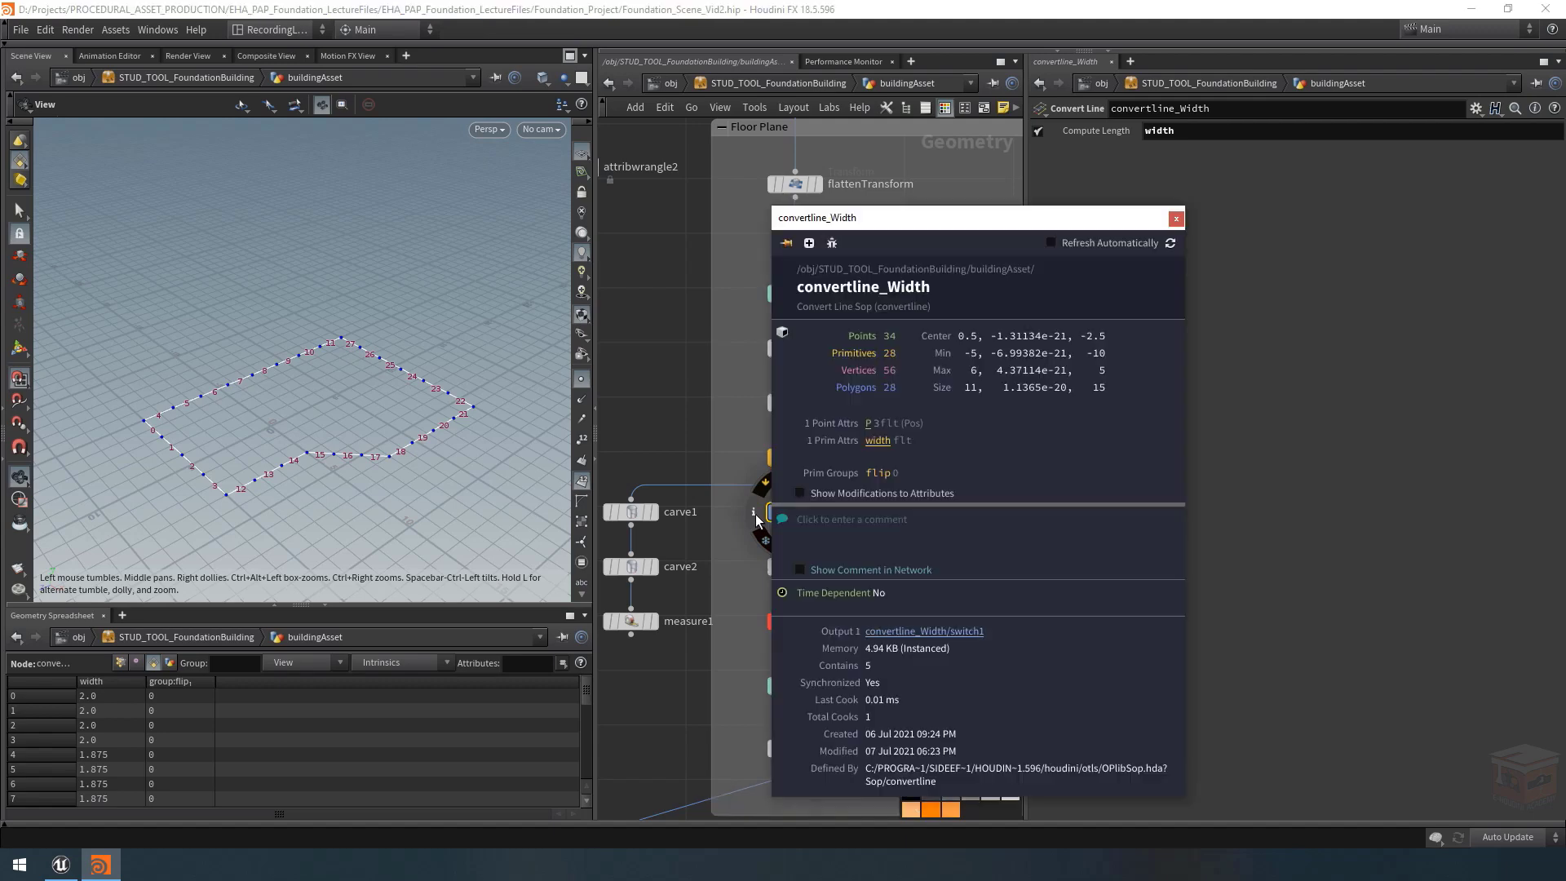
{"action": "left_click", "coordinate": [878, 441]}
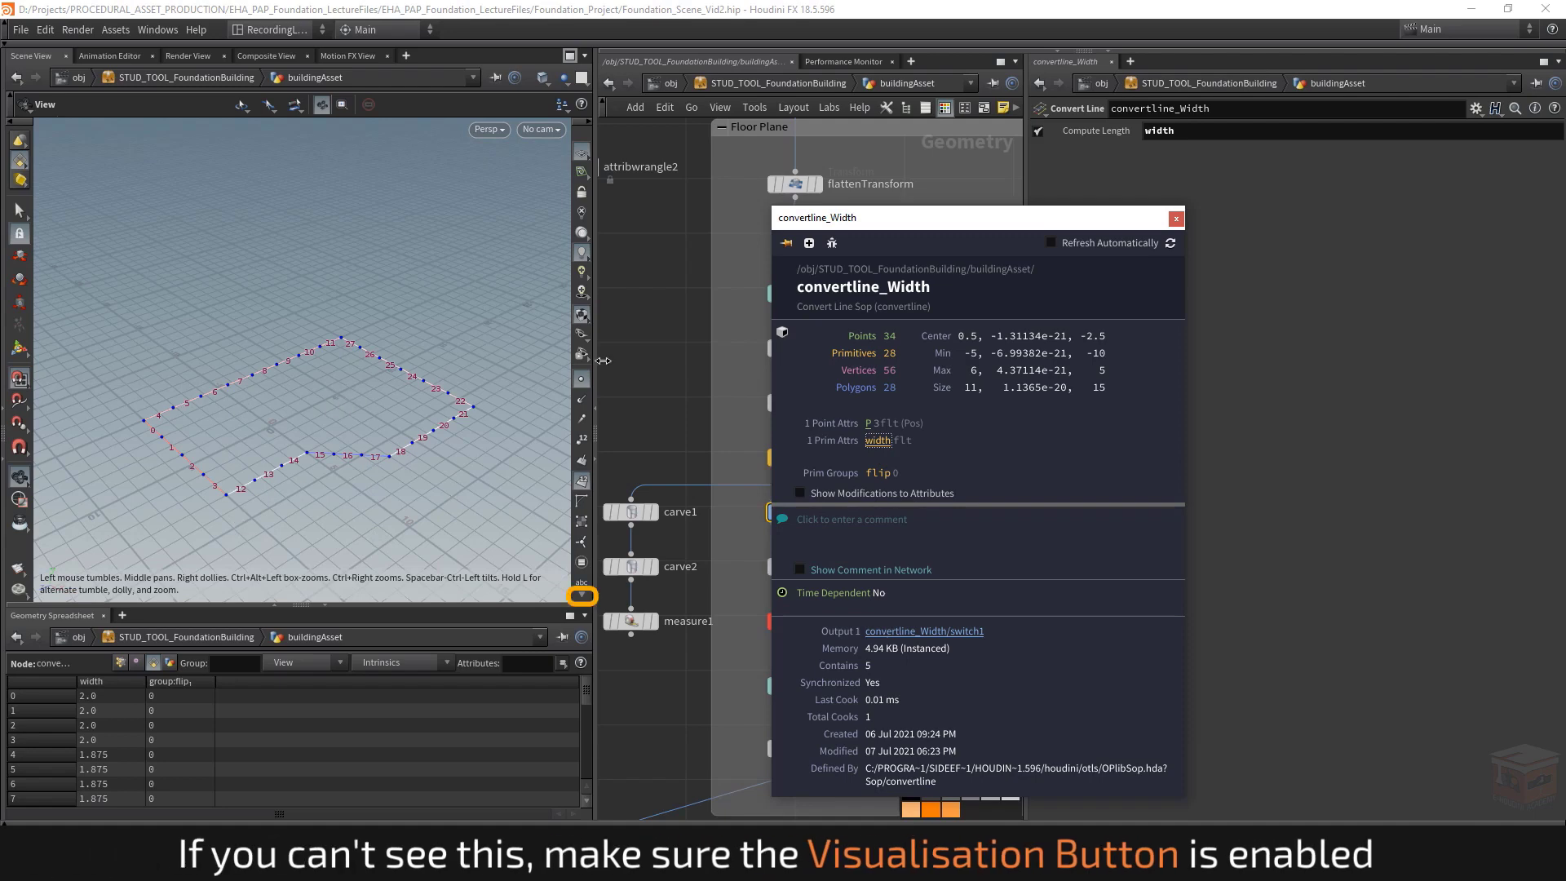
{"action": "left_click", "coordinate": [1176, 220]}
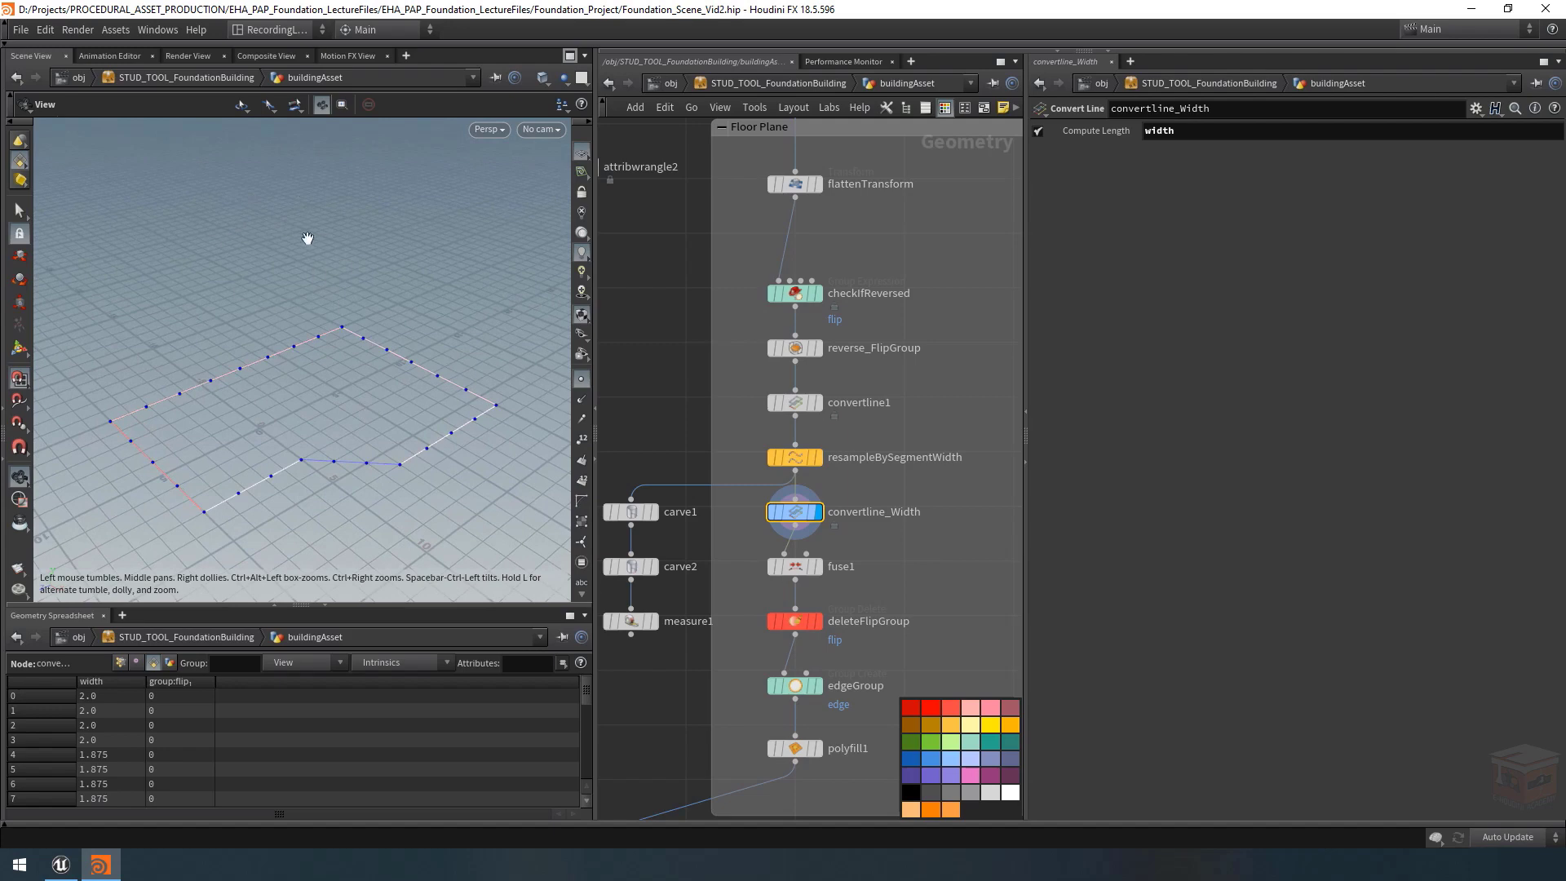
Change the type of the width scene visualizer to Marker in the display options.
{"action": "key", "text": "d"}
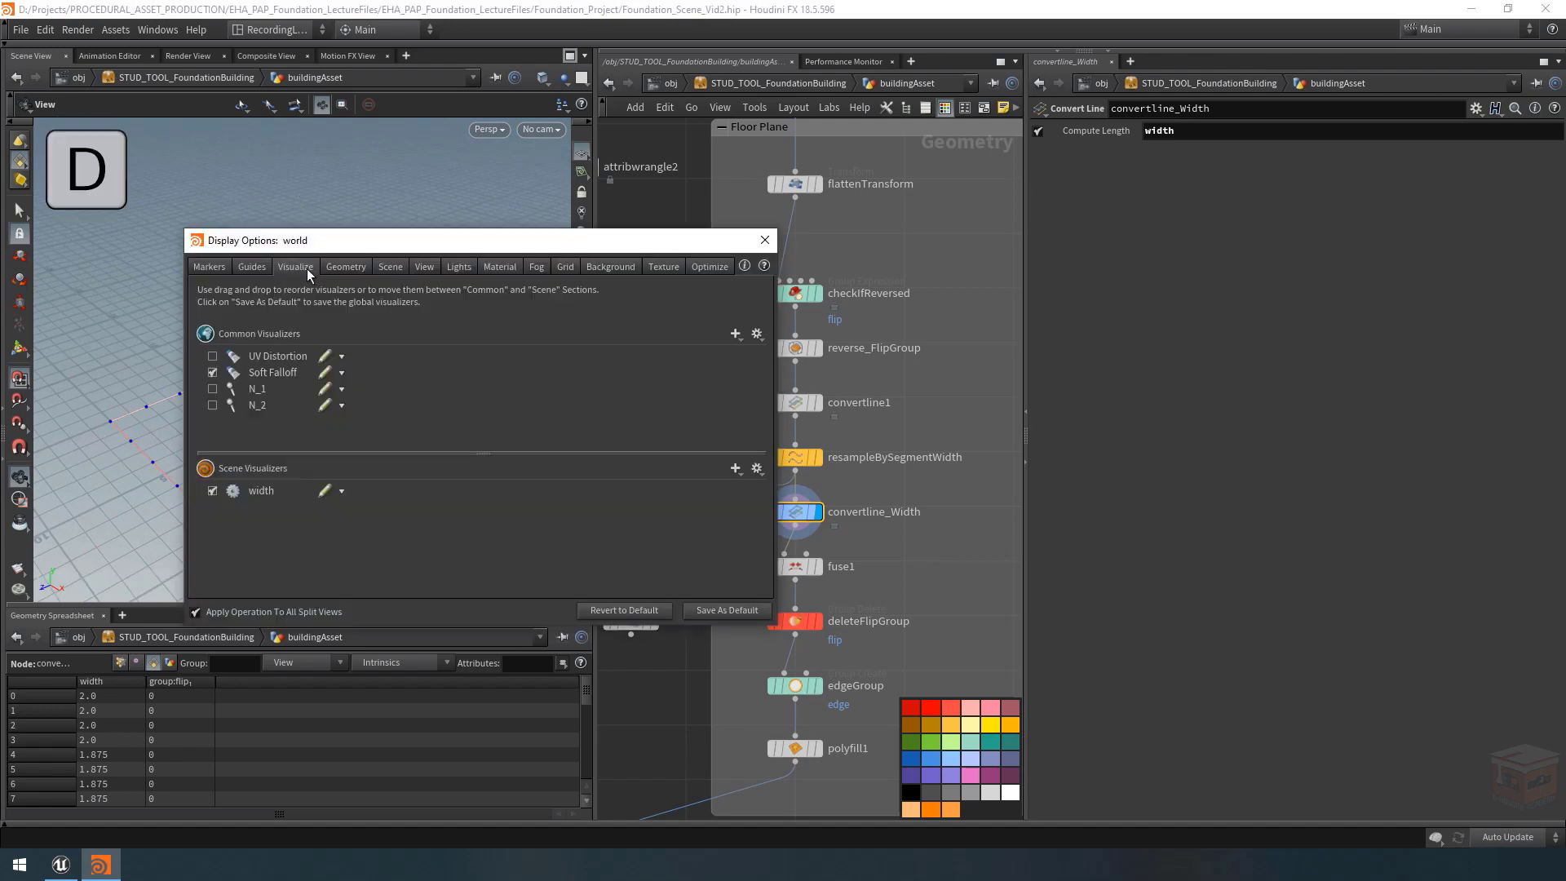
{"action": "left_click", "coordinate": [219, 490]}
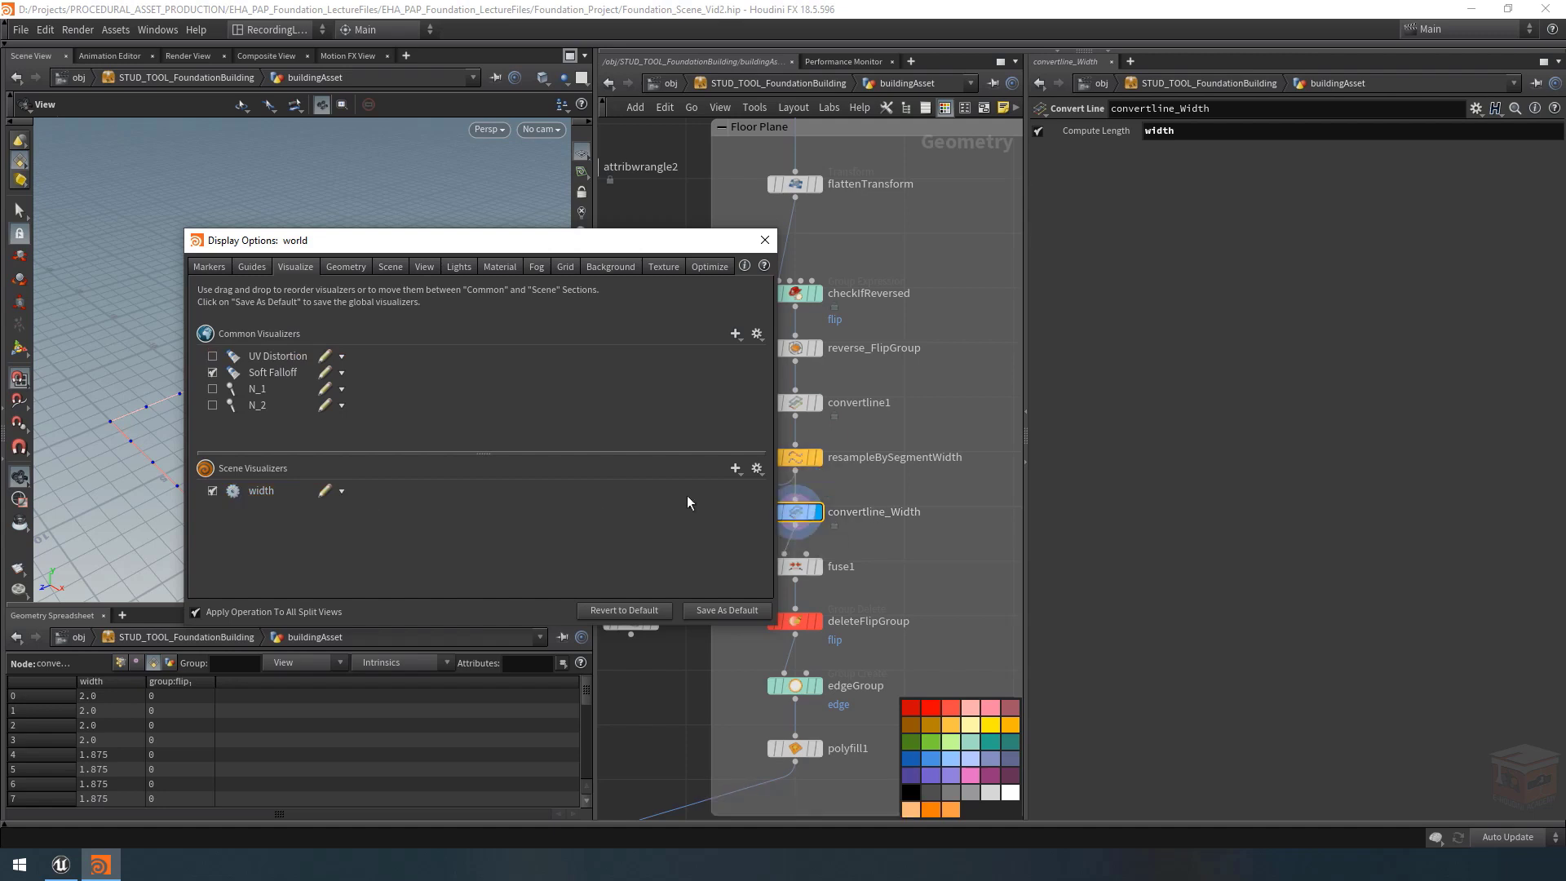
{"action": "left_click", "coordinate": [324, 491]}
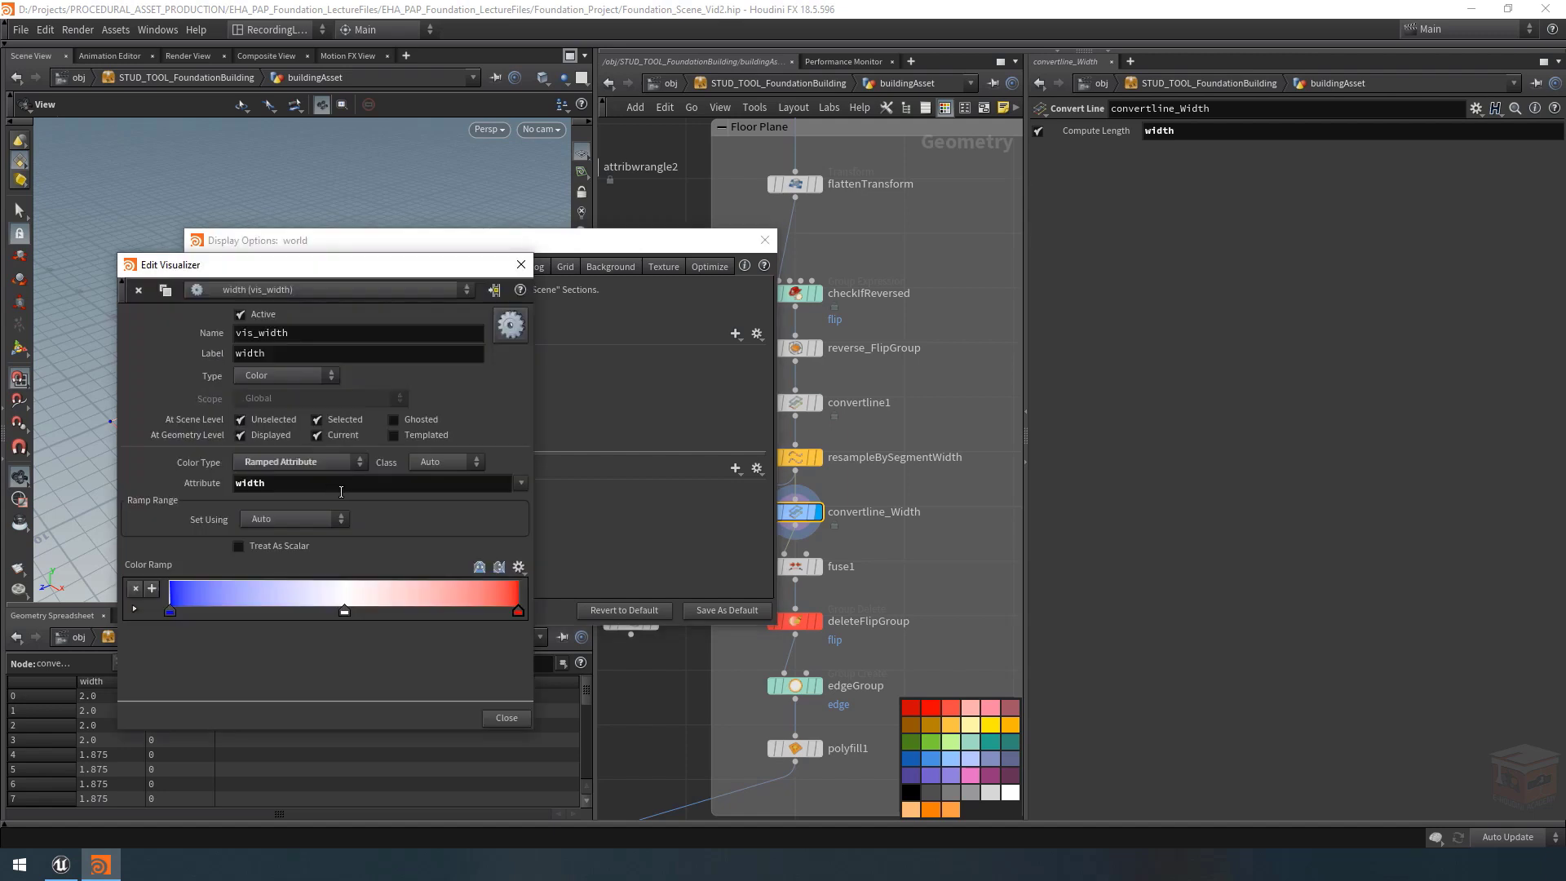
{"action": "left_click", "coordinate": [291, 377]}
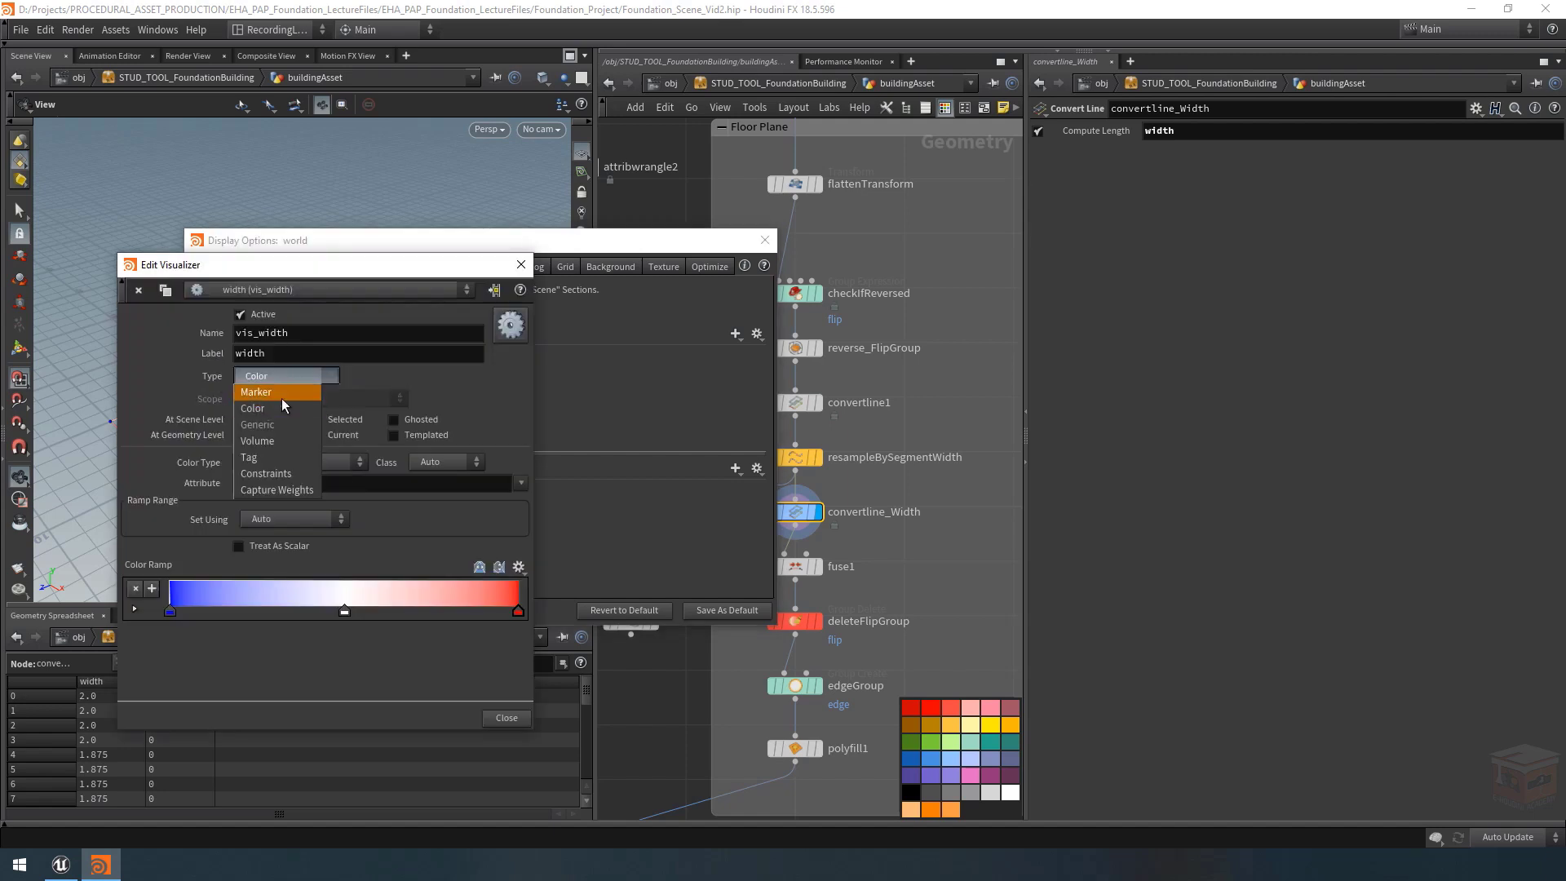
{"action": "left_click", "coordinate": [281, 393]}
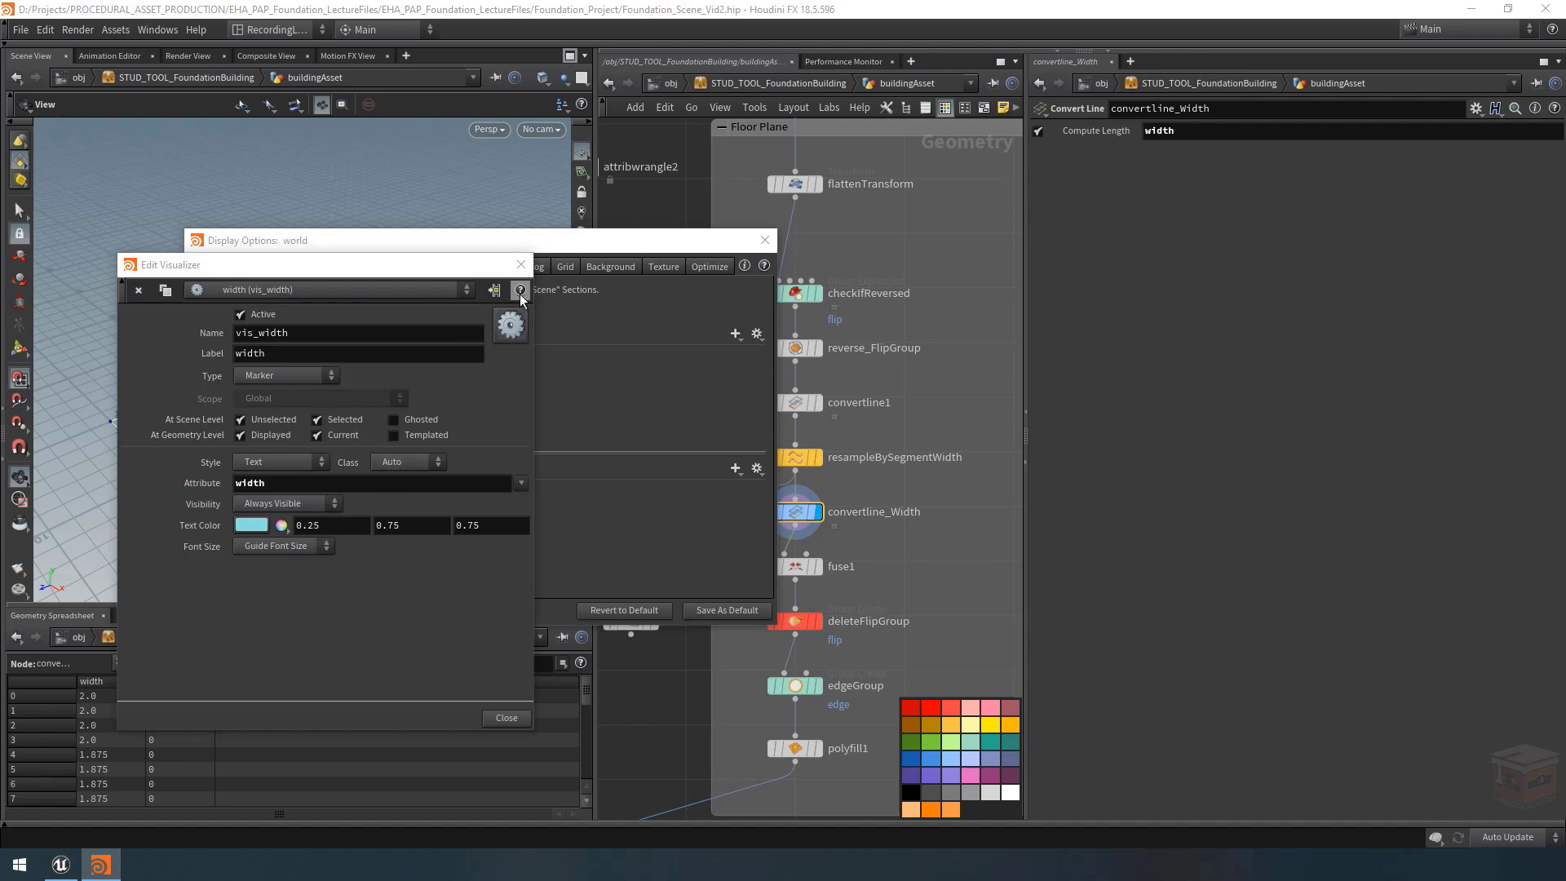
{"action": "left_click", "coordinate": [521, 267]}
{"action": "left_click", "coordinate": [764, 240]}
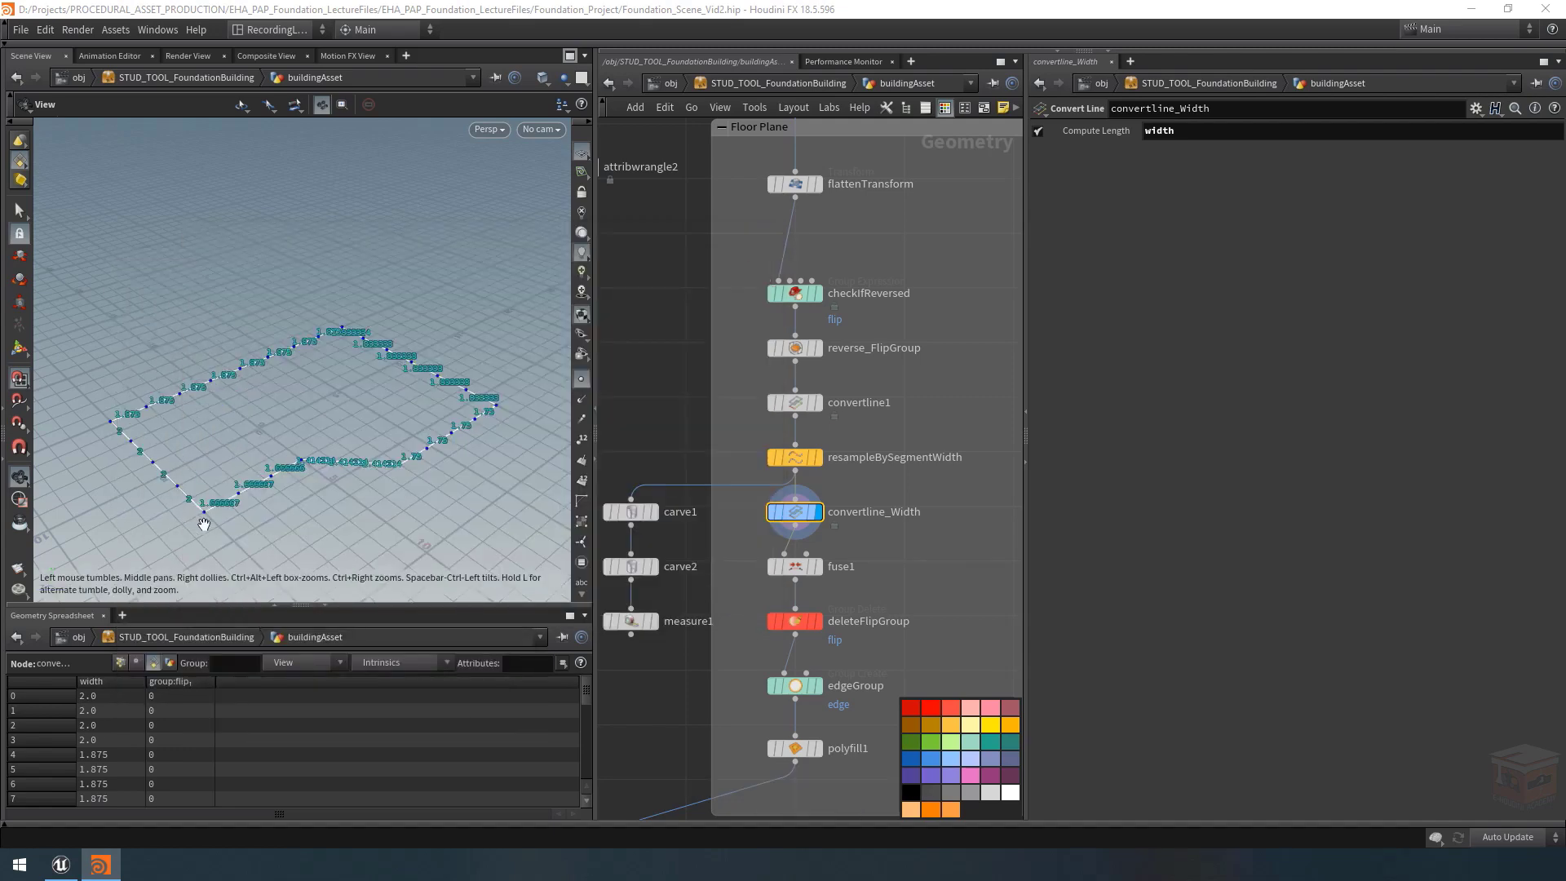
Compare the width markers along the floor outline with the primitive width values in the geometry spreadsheet.
{"action": "scroll", "coordinate": [323, 486], "scroll_direction": "up", "scroll_amount": 5}
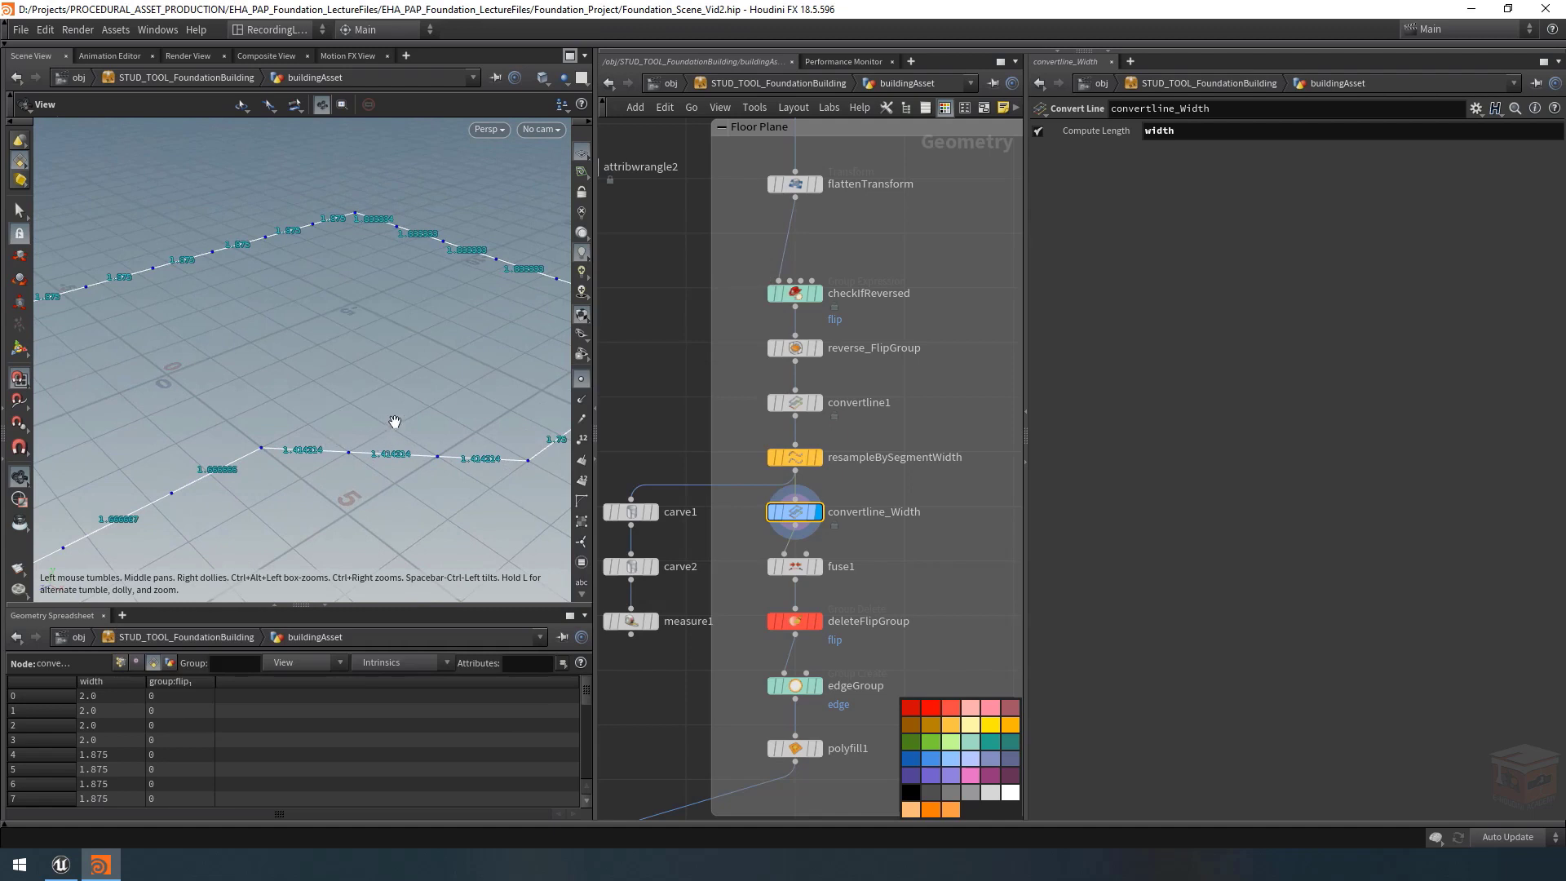
{"action": "scroll", "coordinate": [121, 714], "scroll_direction": "down", "scroll_amount": 7}
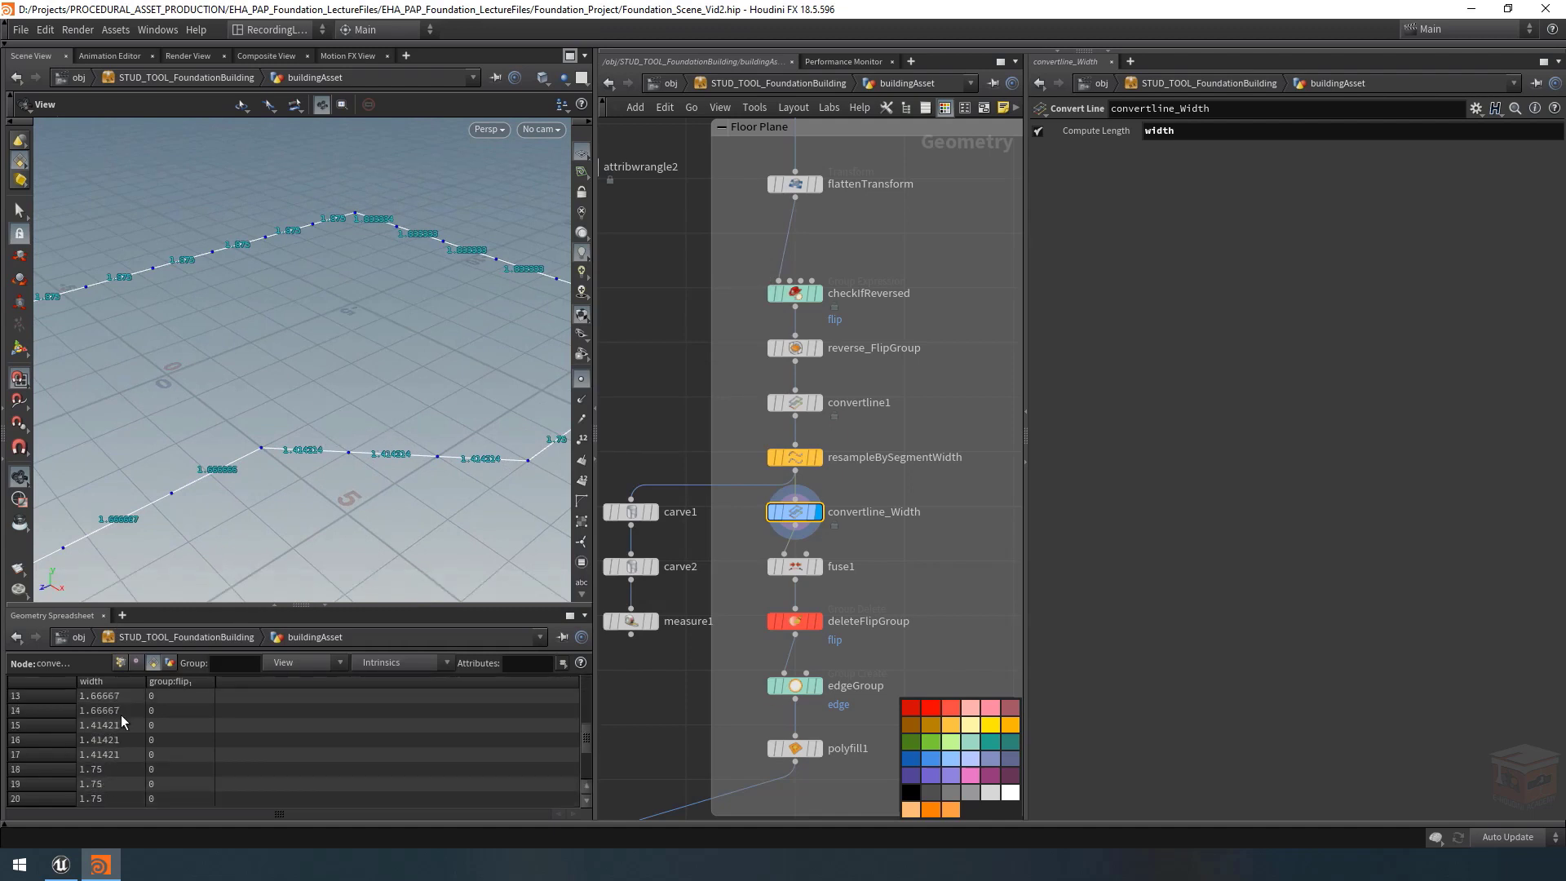
{"action": "scroll", "coordinate": [116, 731], "scroll_direction": "up", "scroll_amount": 7}
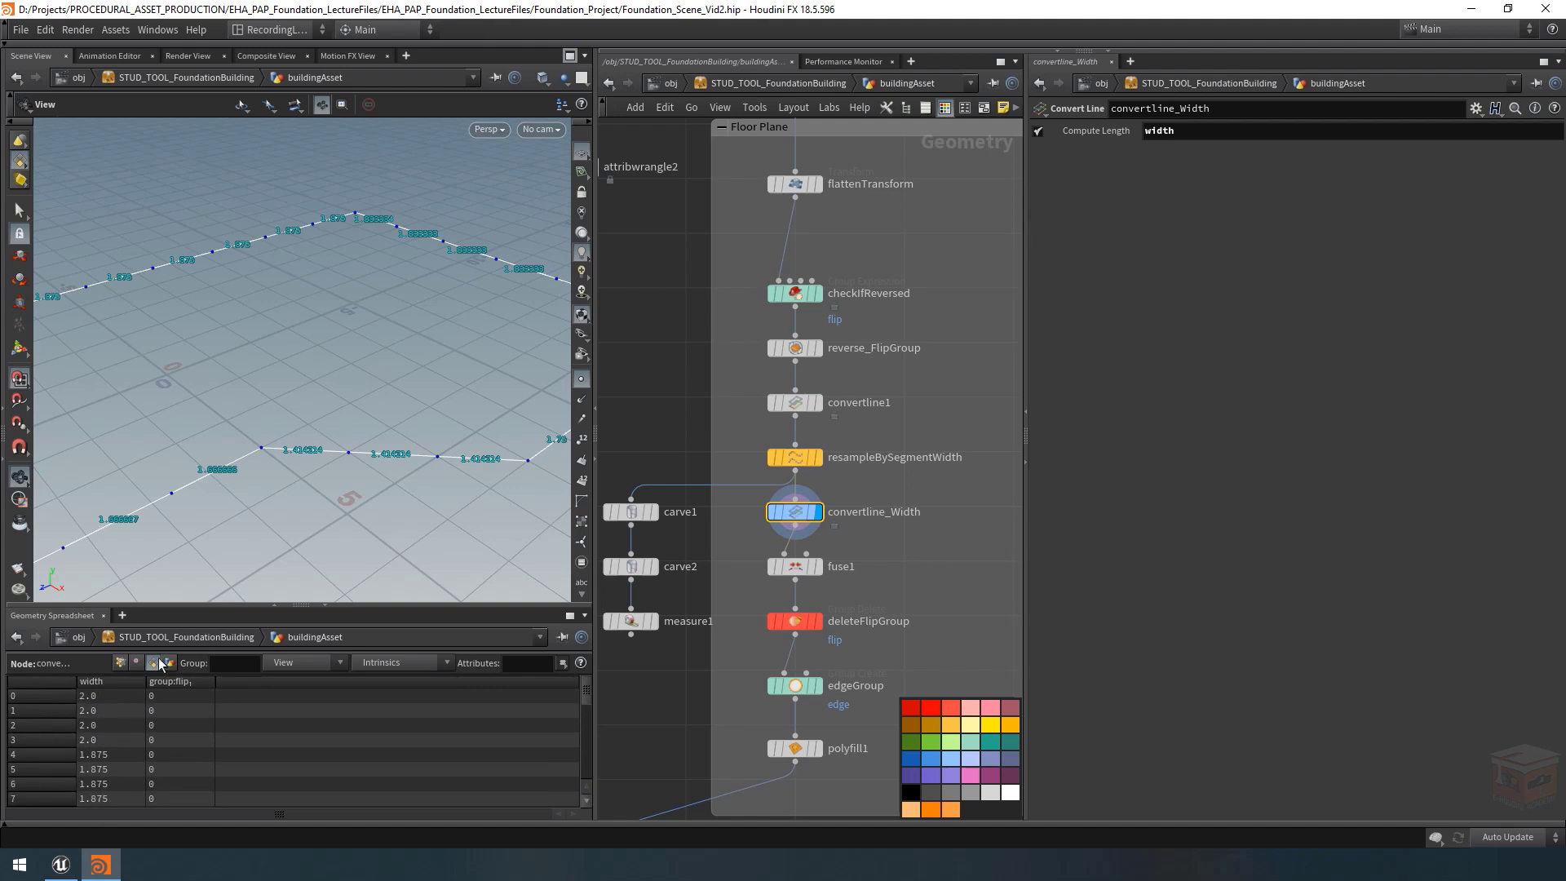
{"action": "scroll", "coordinate": [318, 404], "scroll_direction": "down", "scroll_amount": 8}
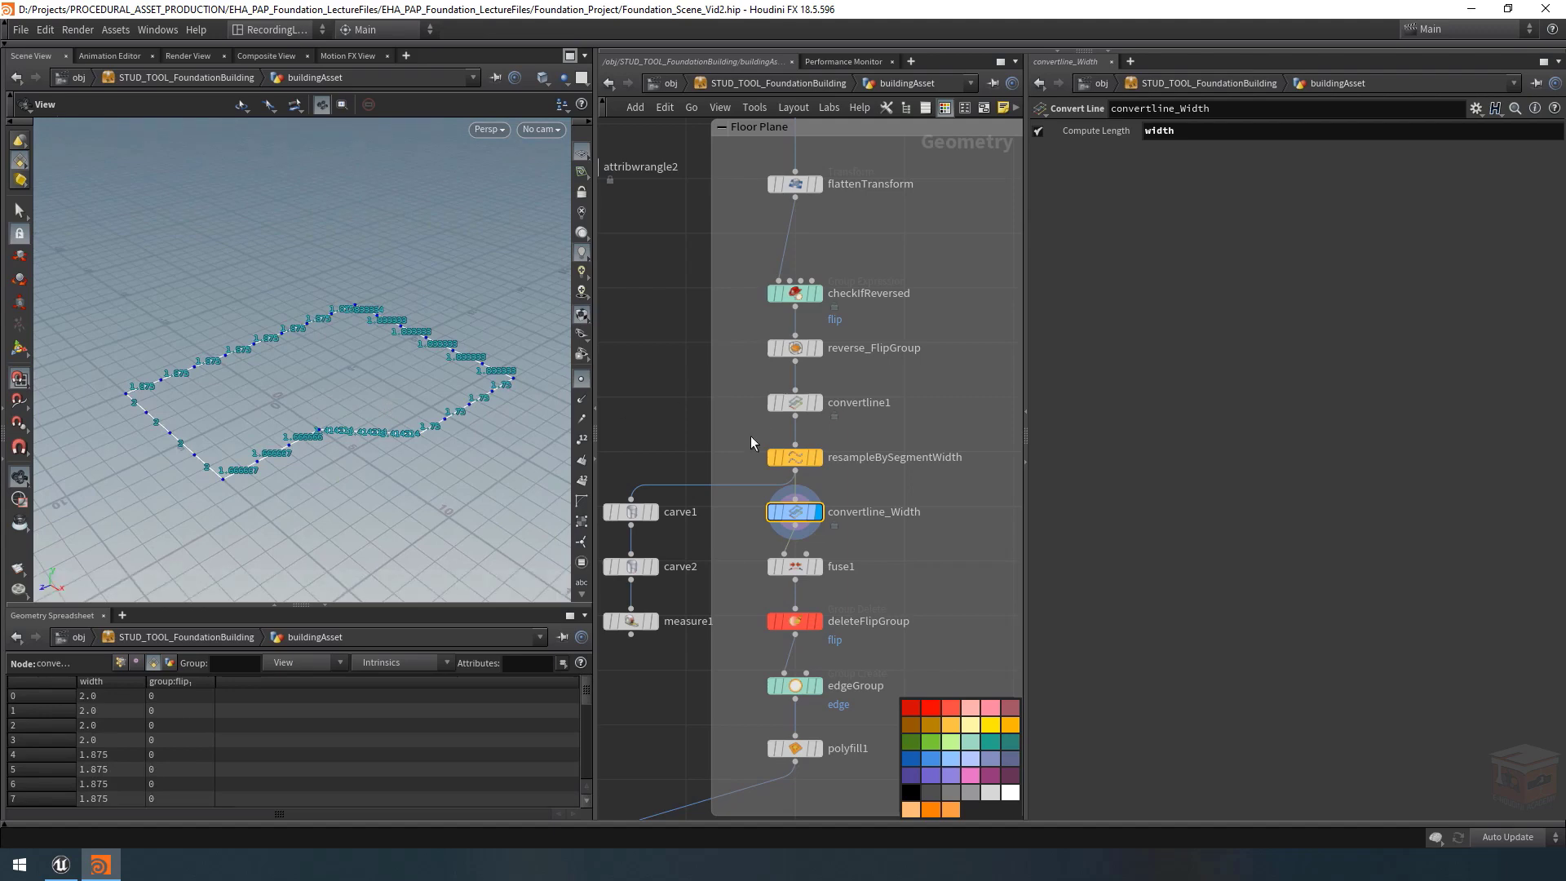
Display the polyextrudeFloorHeight node and examine the width markers on its extruded side faces and base edges.
{"action": "scroll", "coordinate": [750, 436], "scroll_direction": "down", "scroll_amount": 6}
{"action": "middle_click_drag", "start_coordinate": [629, 553], "coordinate": [903, 439]}
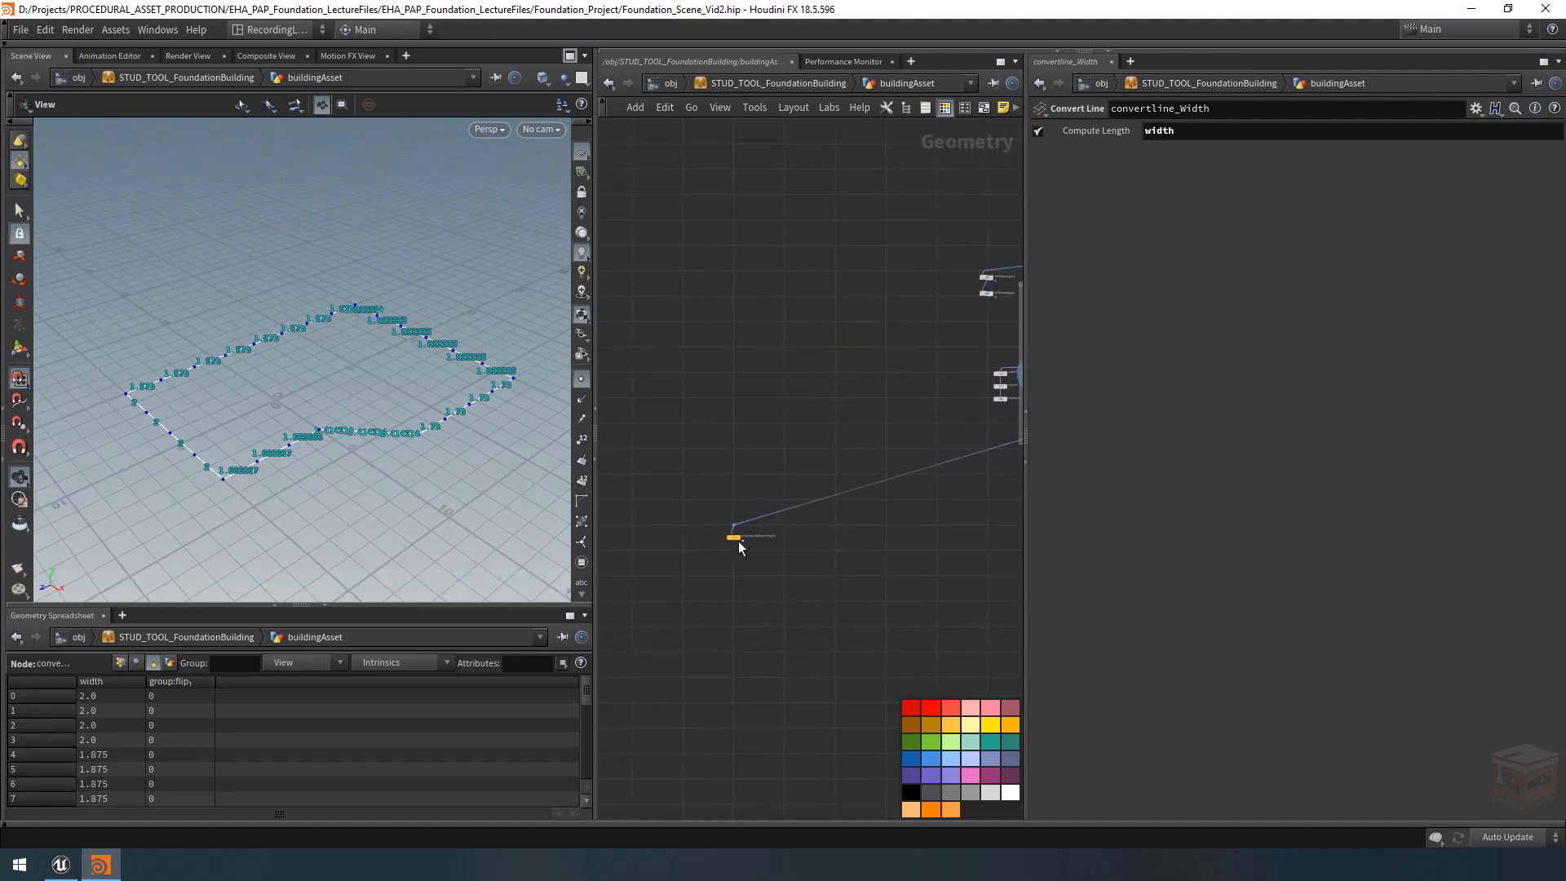
{"action": "scroll", "coordinate": [738, 545], "scroll_direction": "up", "scroll_amount": 5}
{"action": "left_click", "coordinate": [777, 490]}
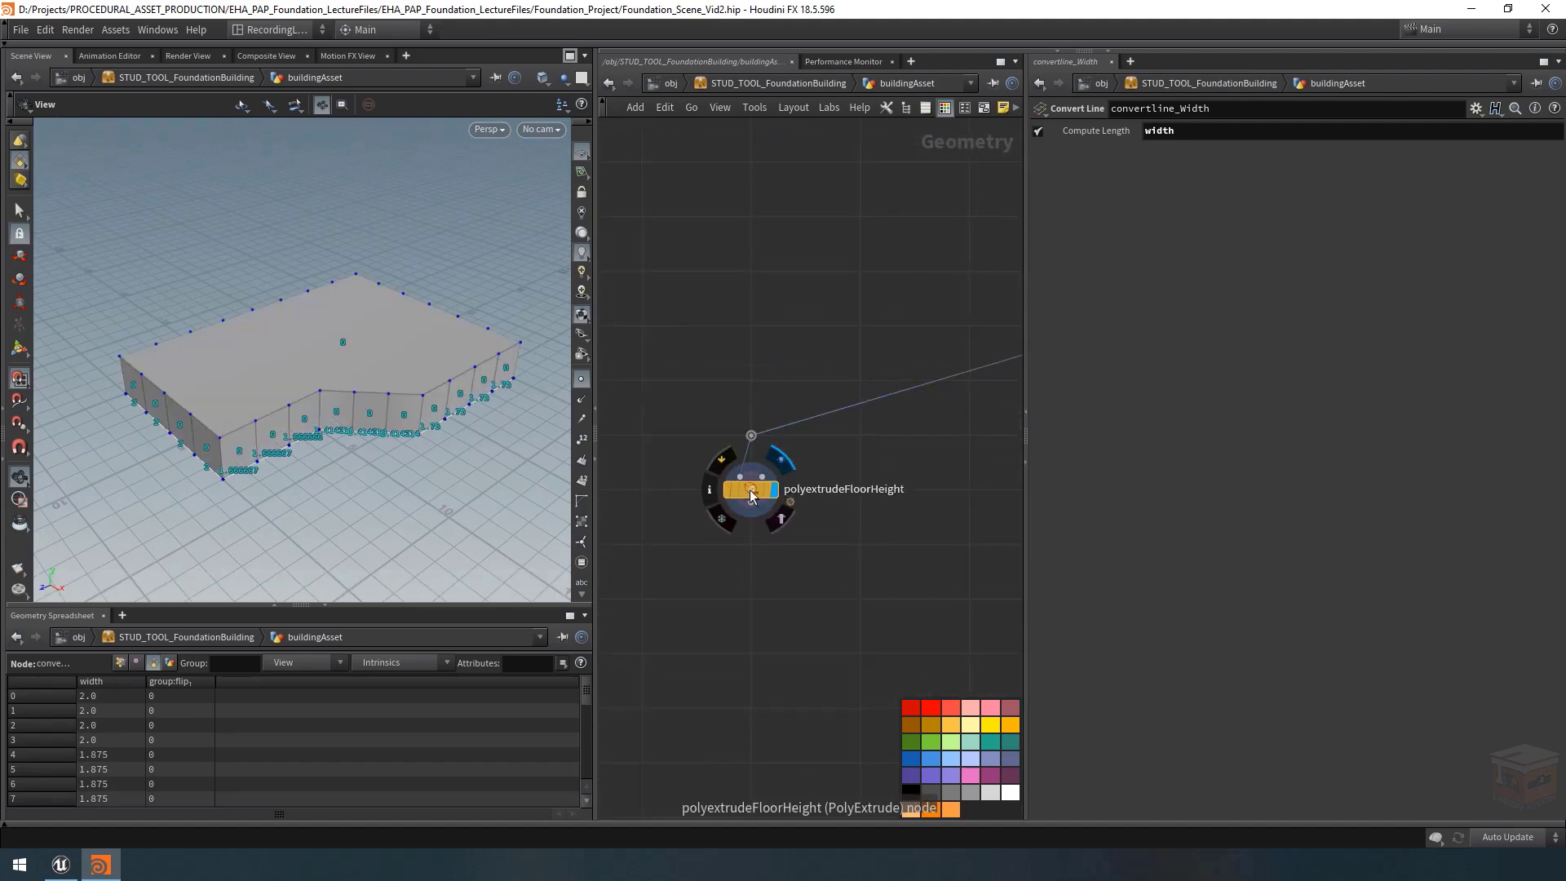
{"action": "left_click", "coordinate": [751, 489]}
{"action": "right_click_drag", "start_coordinate": [588, 557], "coordinate": [645, 626]}
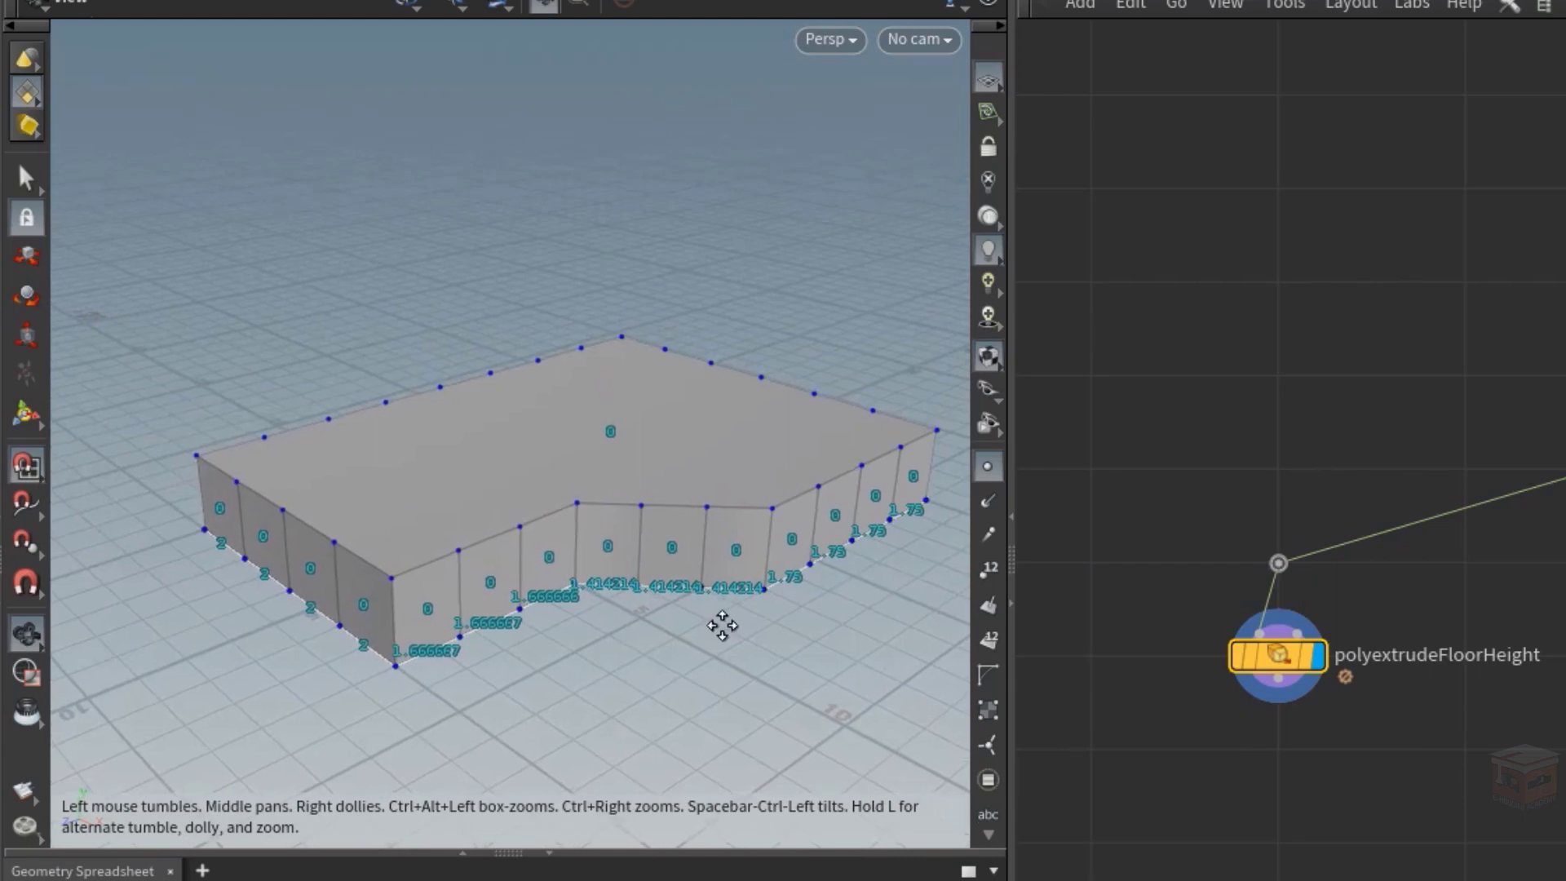
{"action": "middle_click_drag", "start_coordinate": [720, 625], "coordinate": [673, 616]}
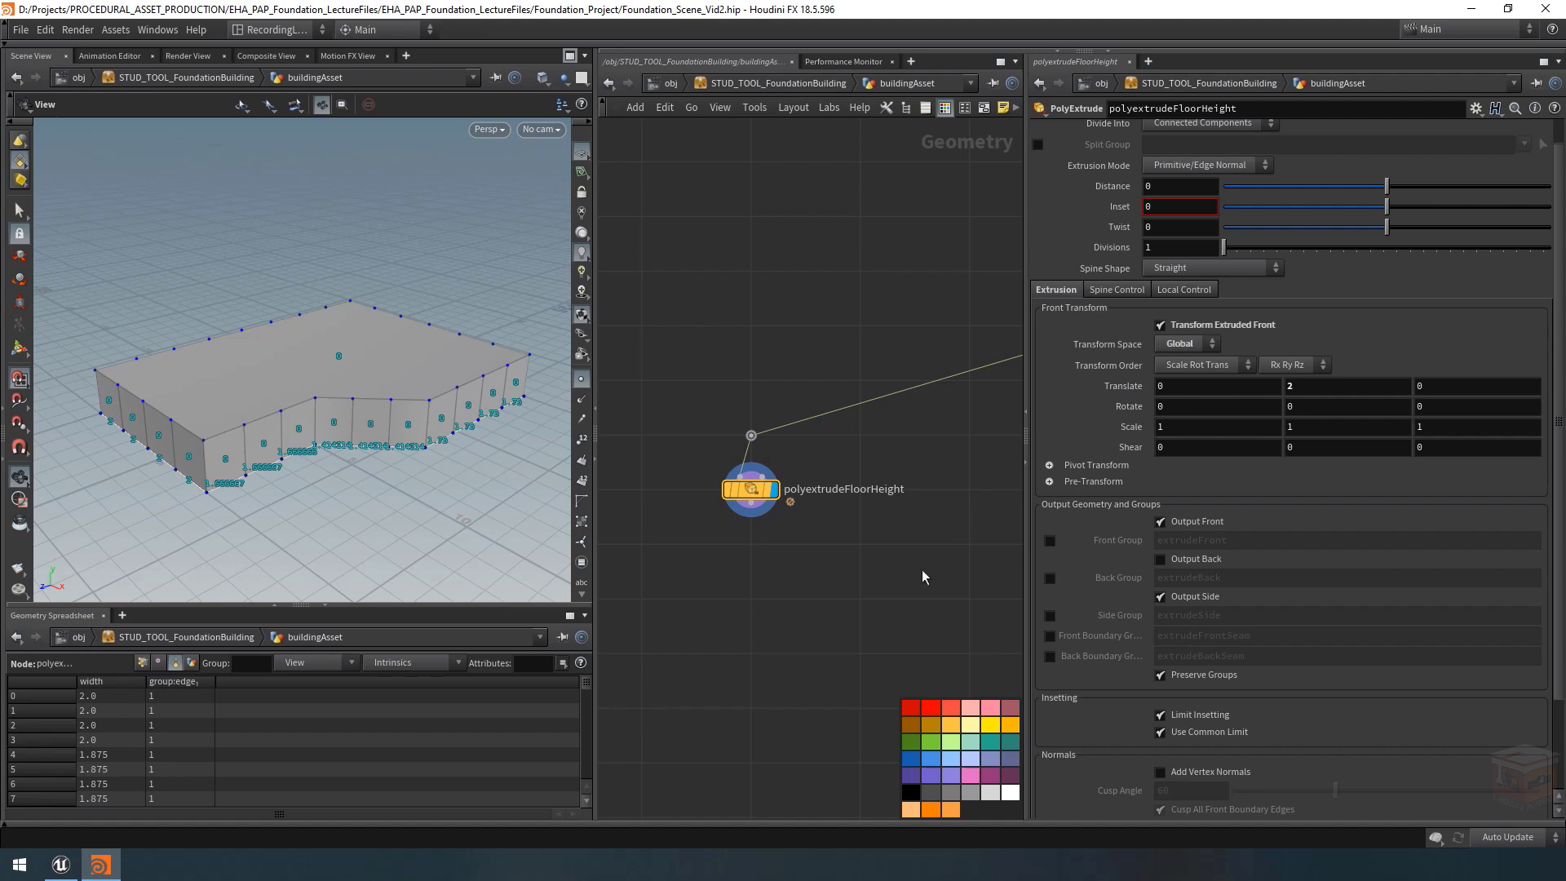
Move the wire dot and the polyextrudeFloorHeight node apart to free space between them in the network.
{"action": "left_click_drag", "start_coordinate": [752, 435], "coordinate": [822, 435]}
{"action": "left_click_drag", "start_coordinate": [754, 500], "coordinate": [708, 522]}
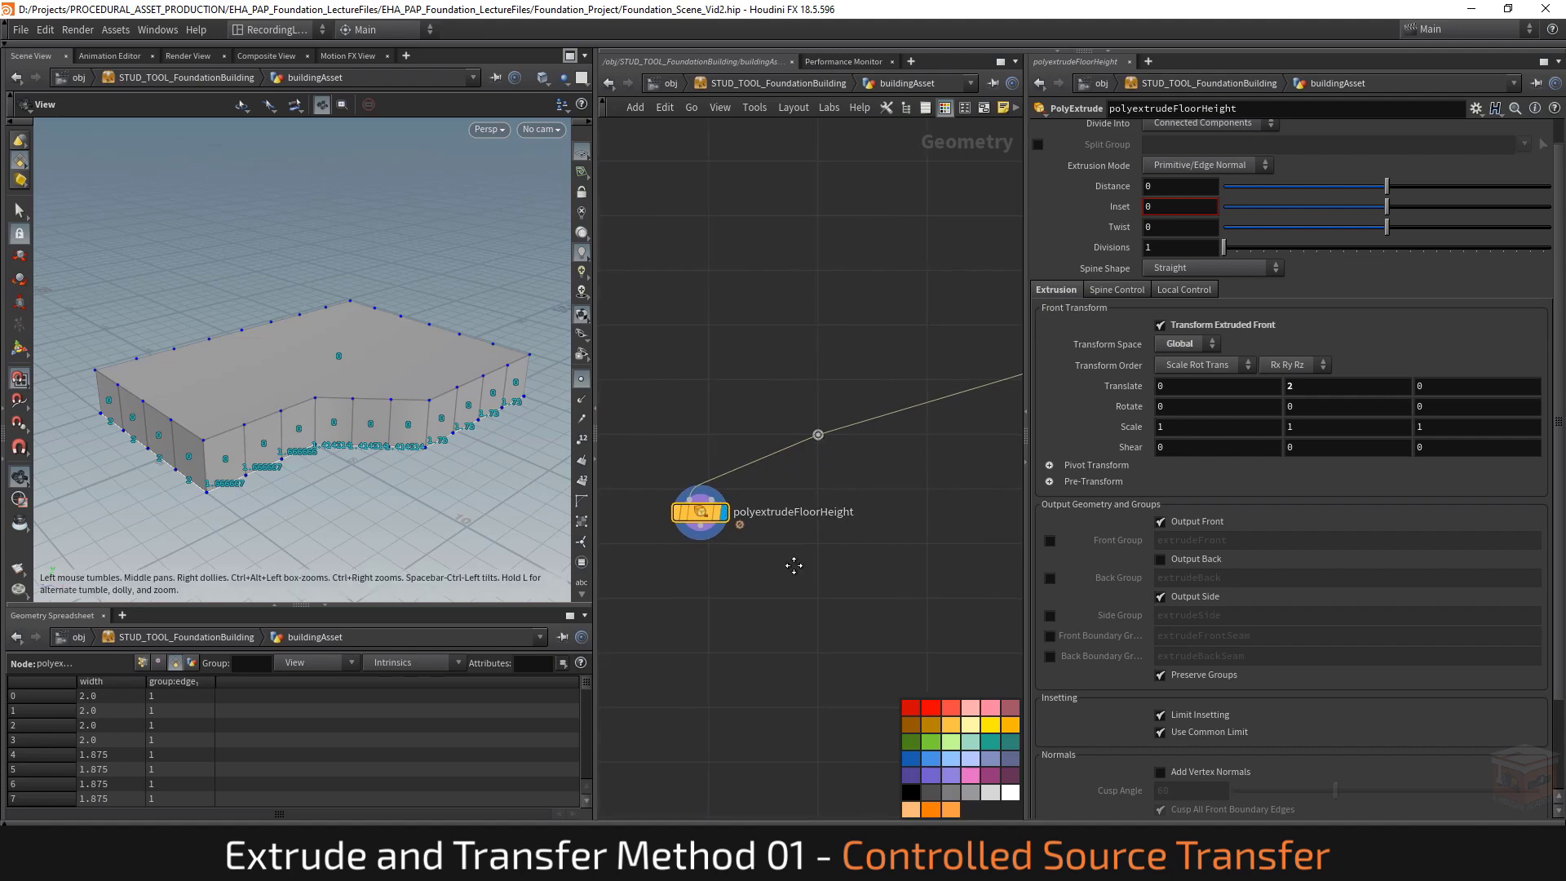
Add a Null node branching from the wire dot beside polyextrudeFloorHeight and display its floor outline with width markers.
{"action": "key", "text": "Tab"}
{"action": "type", "text": "nu"}
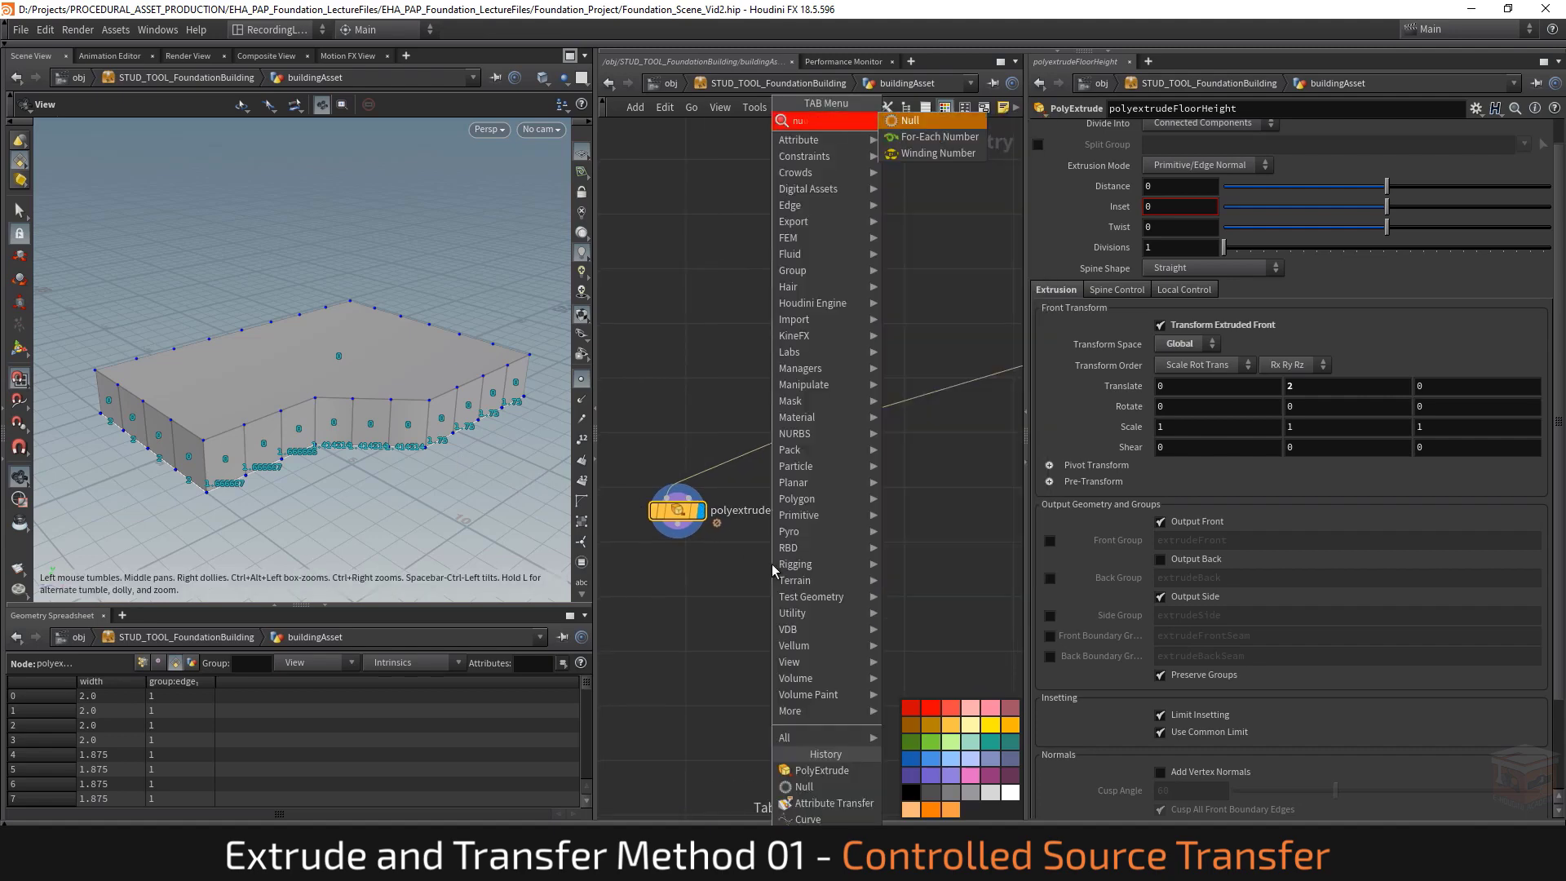
{"action": "key", "text": "Return"}
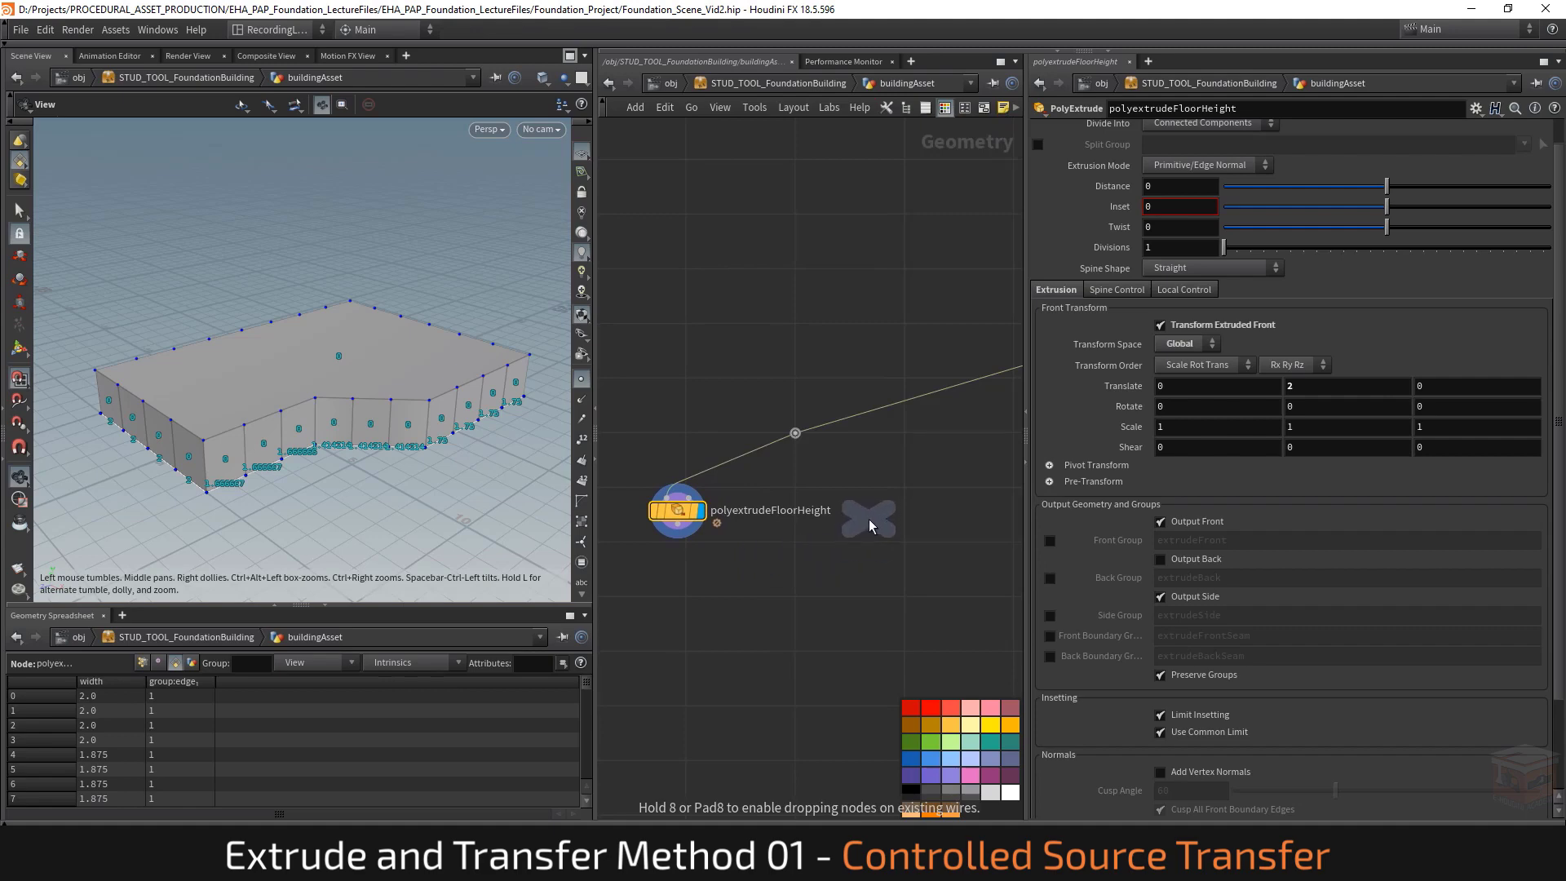
{"action": "left_click", "coordinate": [868, 509]}
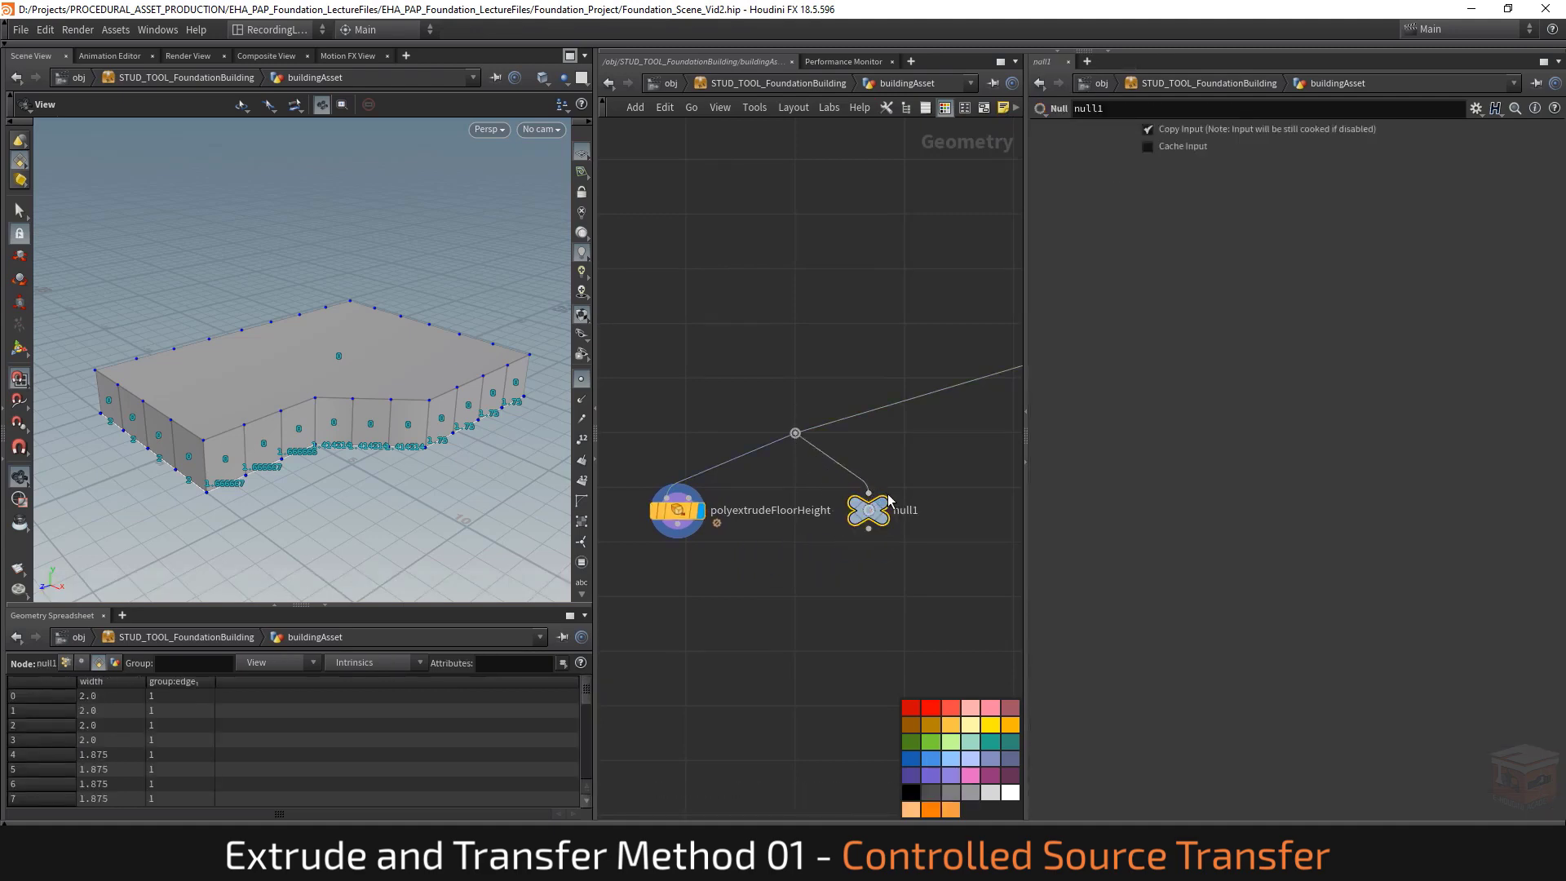
{"action": "left_click", "coordinate": [887, 506]}
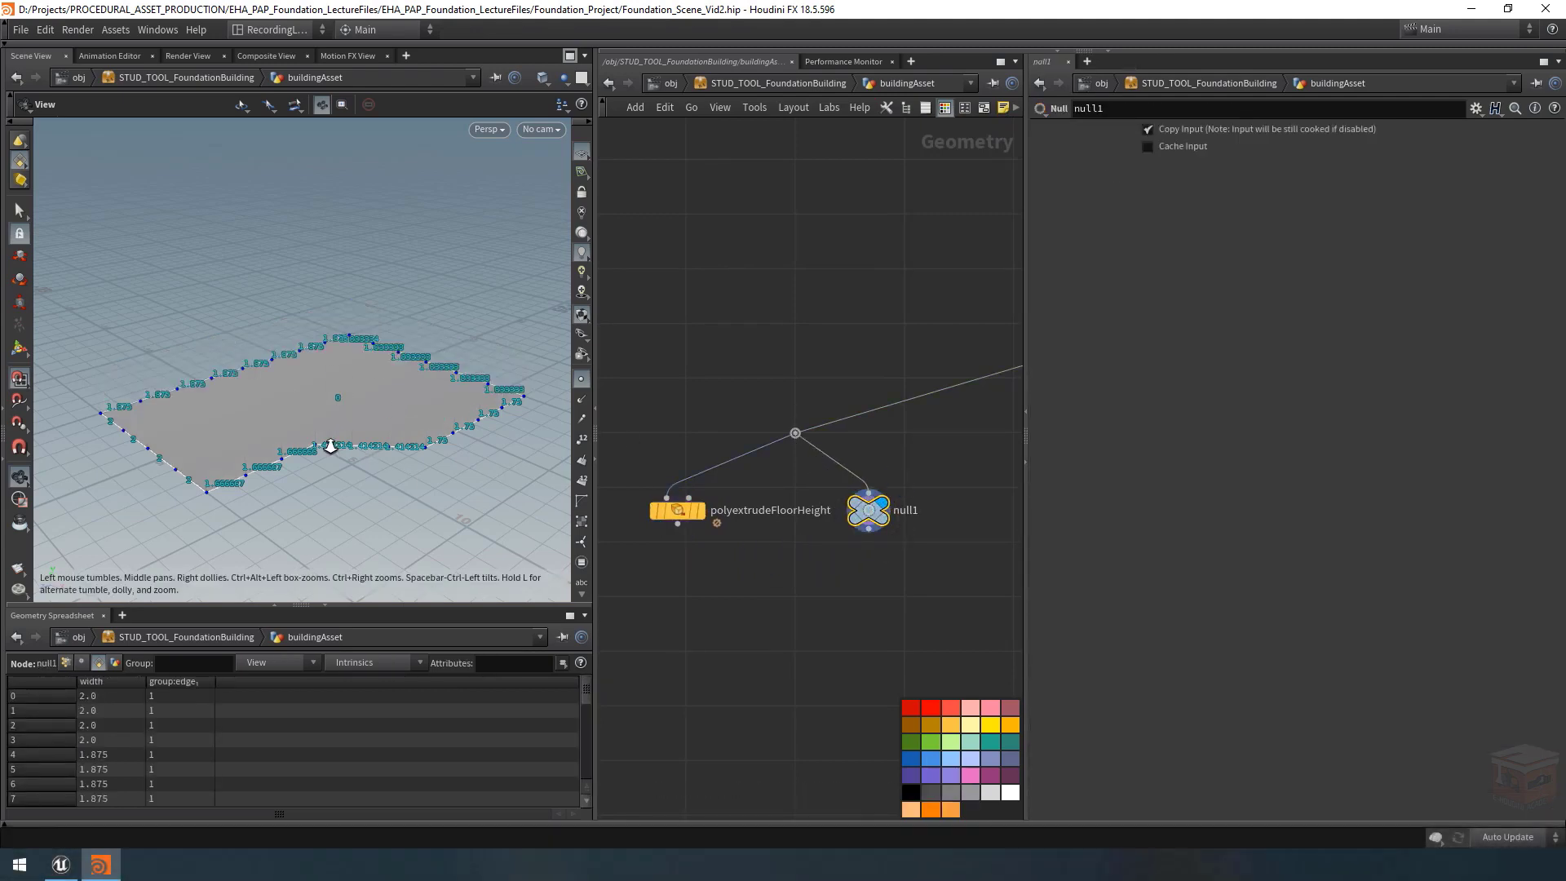
{"action": "left_click_drag", "start_coordinate": [331, 446], "coordinate": [279, 382]}
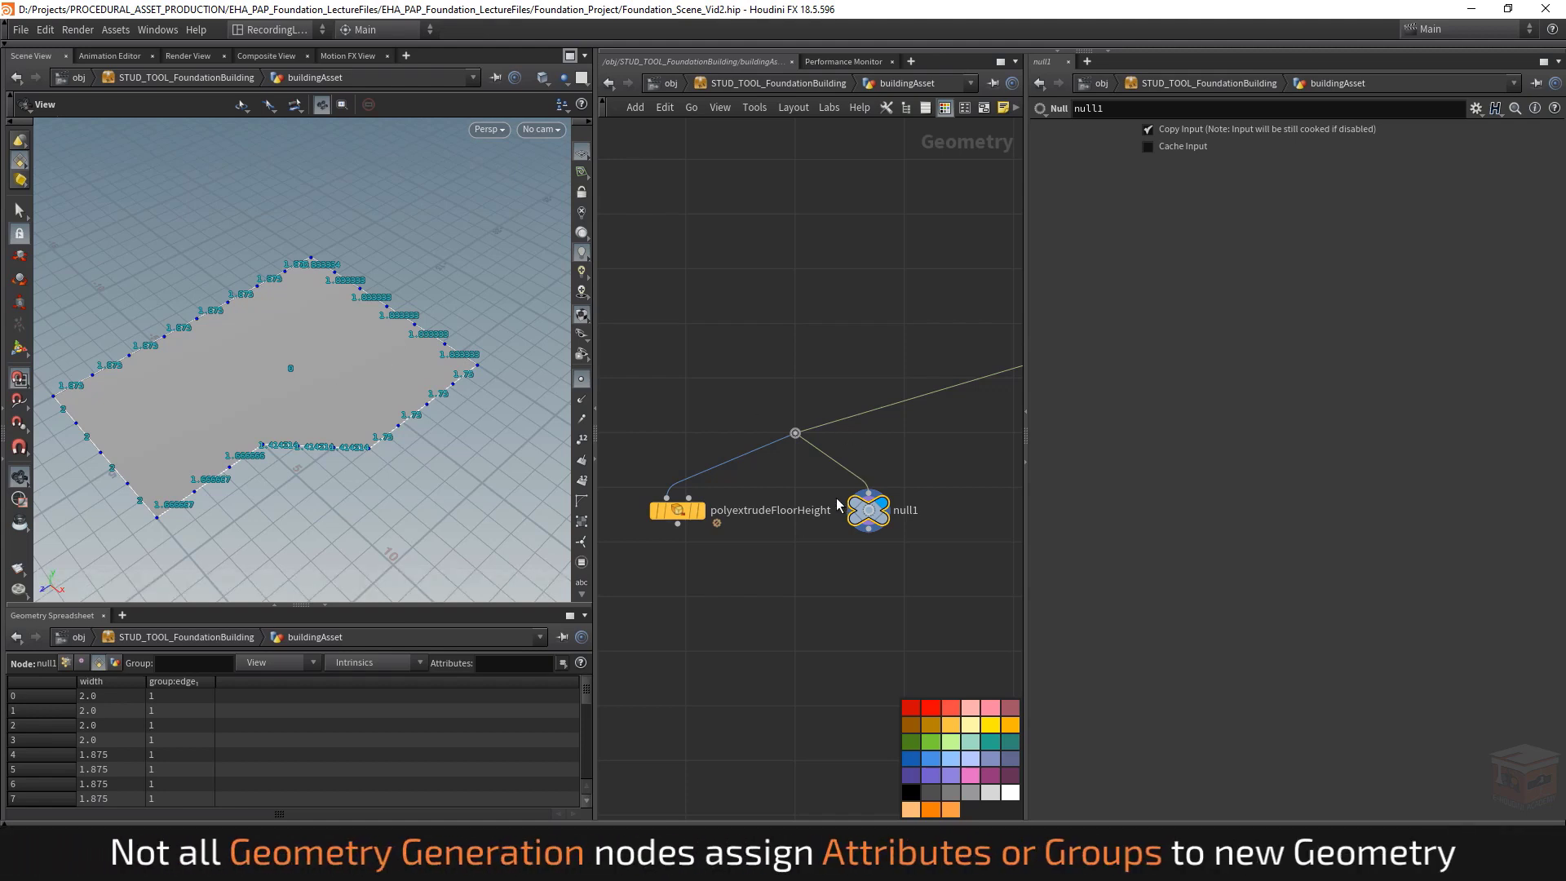
Review the polyfill1 node and the upstream chain that feeds the extrude branch in the network.
{"action": "scroll", "coordinate": [857, 477], "scroll_direction": "down", "scroll_amount": 5}
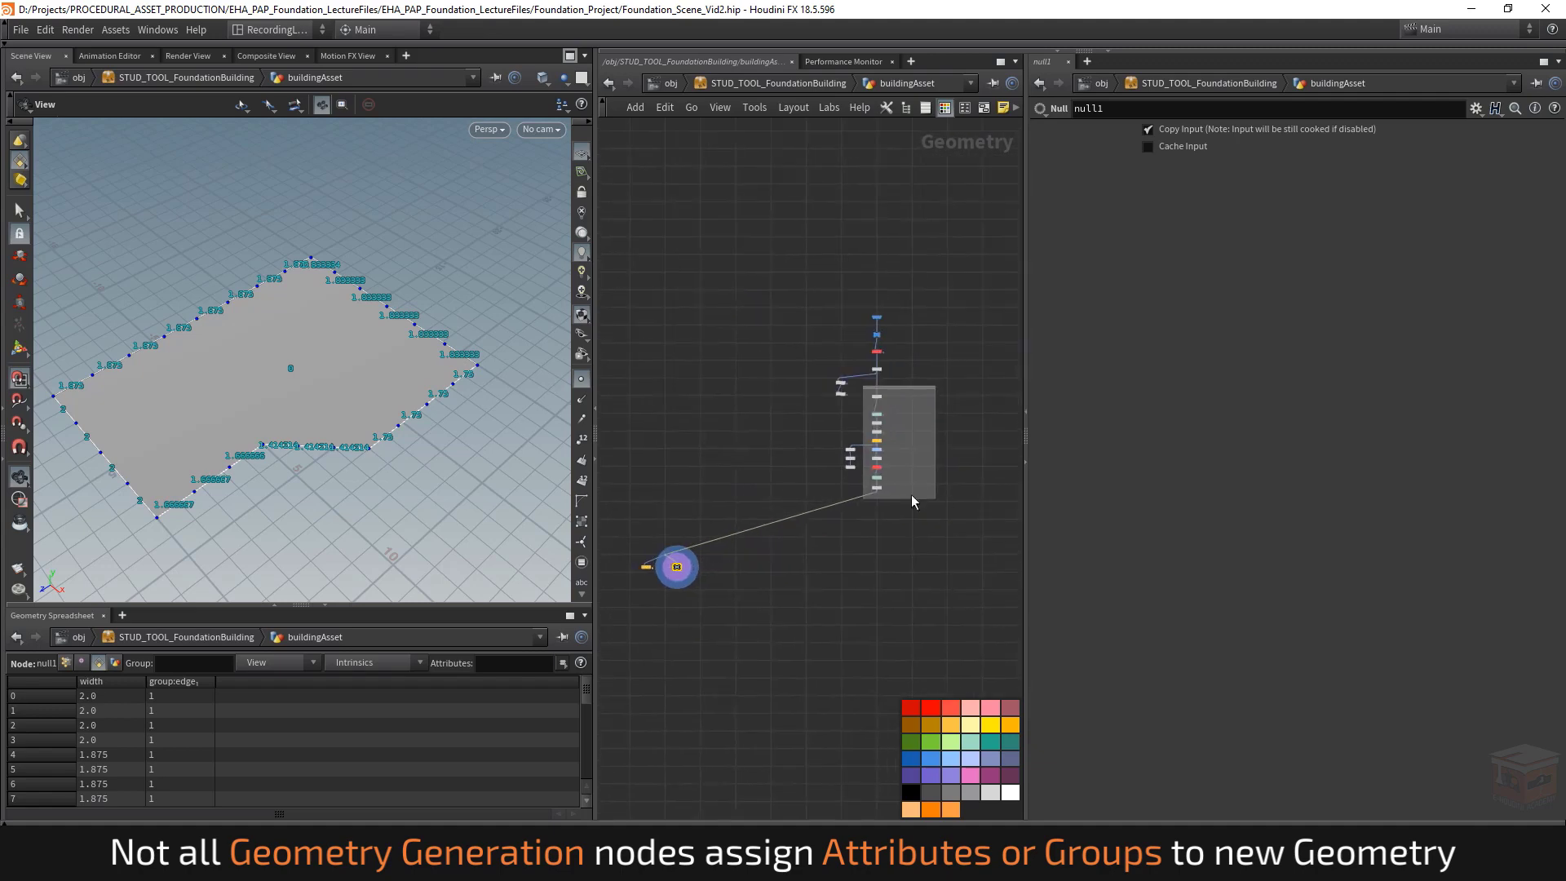
{"action": "scroll", "coordinate": [865, 489], "scroll_direction": "up", "scroll_amount": 8}
{"action": "mouse_move", "coordinate": [932, 495]}
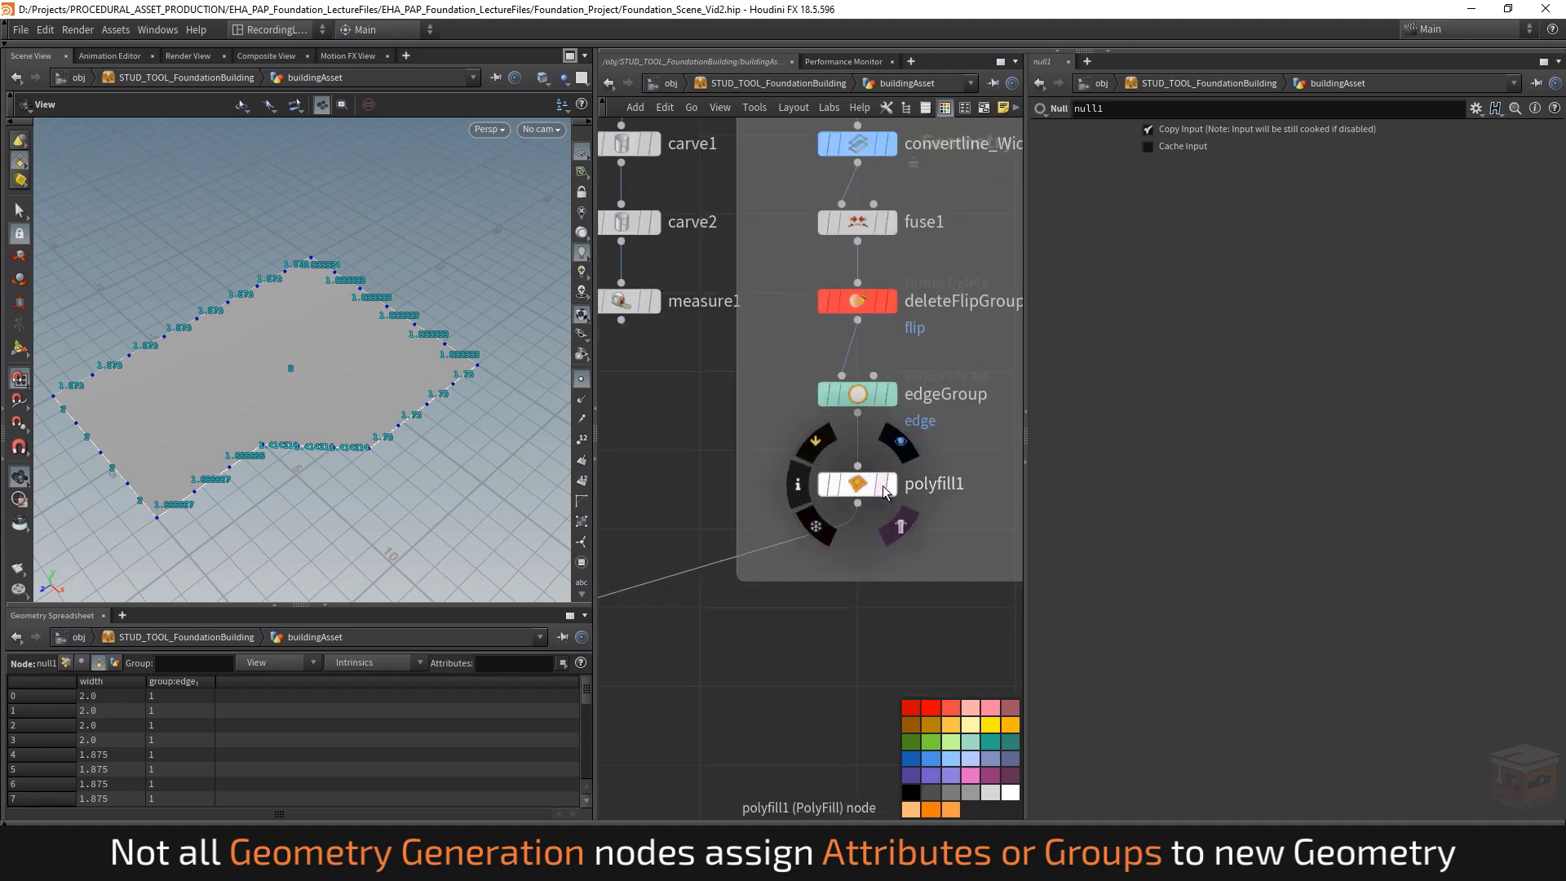
{"action": "scroll", "coordinate": [891, 481], "scroll_direction": "down", "scroll_amount": 6}
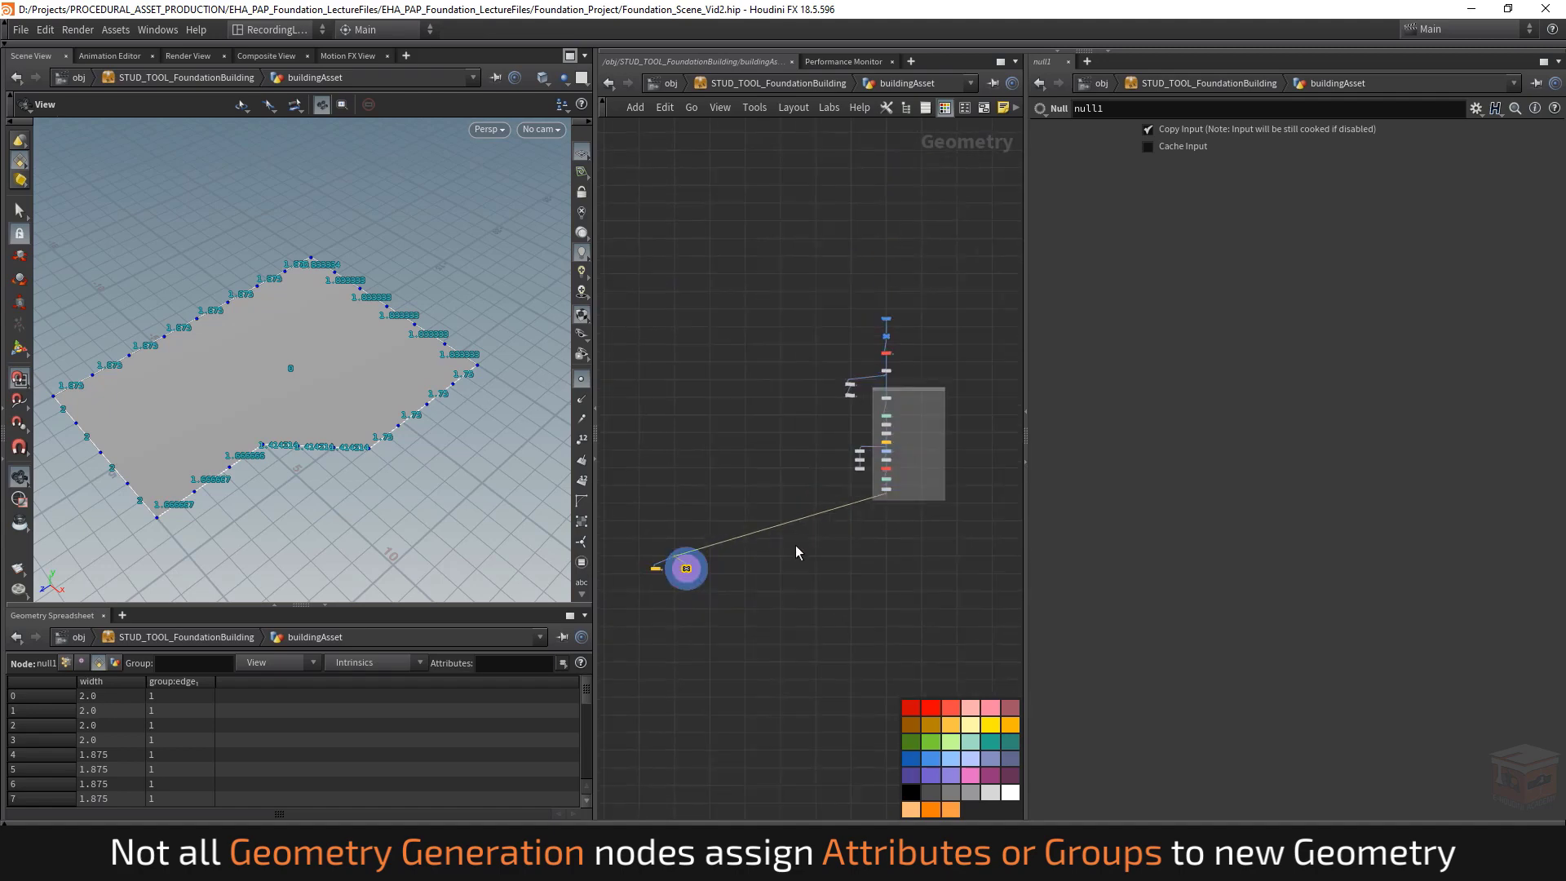
{"action": "middle_click_drag", "start_coordinate": [693, 562], "coordinate": [762, 585]}
{"action": "scroll", "coordinate": [762, 555], "scroll_direction": "up", "scroll_amount": 5}
{"action": "scroll", "coordinate": [762, 555], "scroll_direction": "up", "scroll_amount": 4}
{"action": "scroll", "coordinate": [738, 571], "scroll_direction": "down", "scroll_amount": 2}
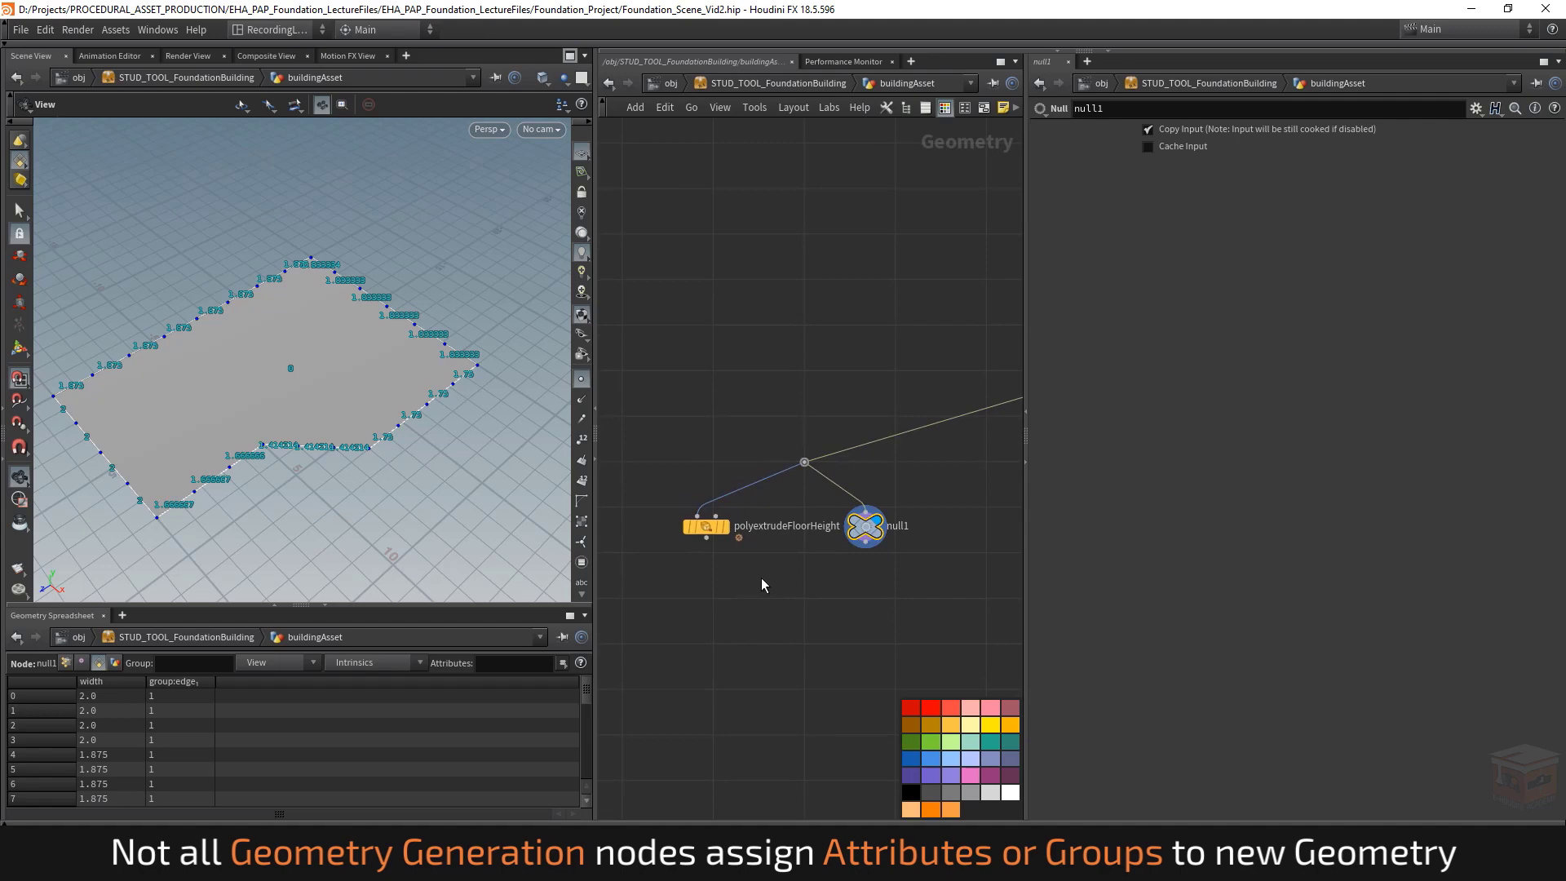
Add an Attribute Transfer node below polyextrudeFloorHeight and null1.
{"action": "left_click", "coordinate": [799, 598]}
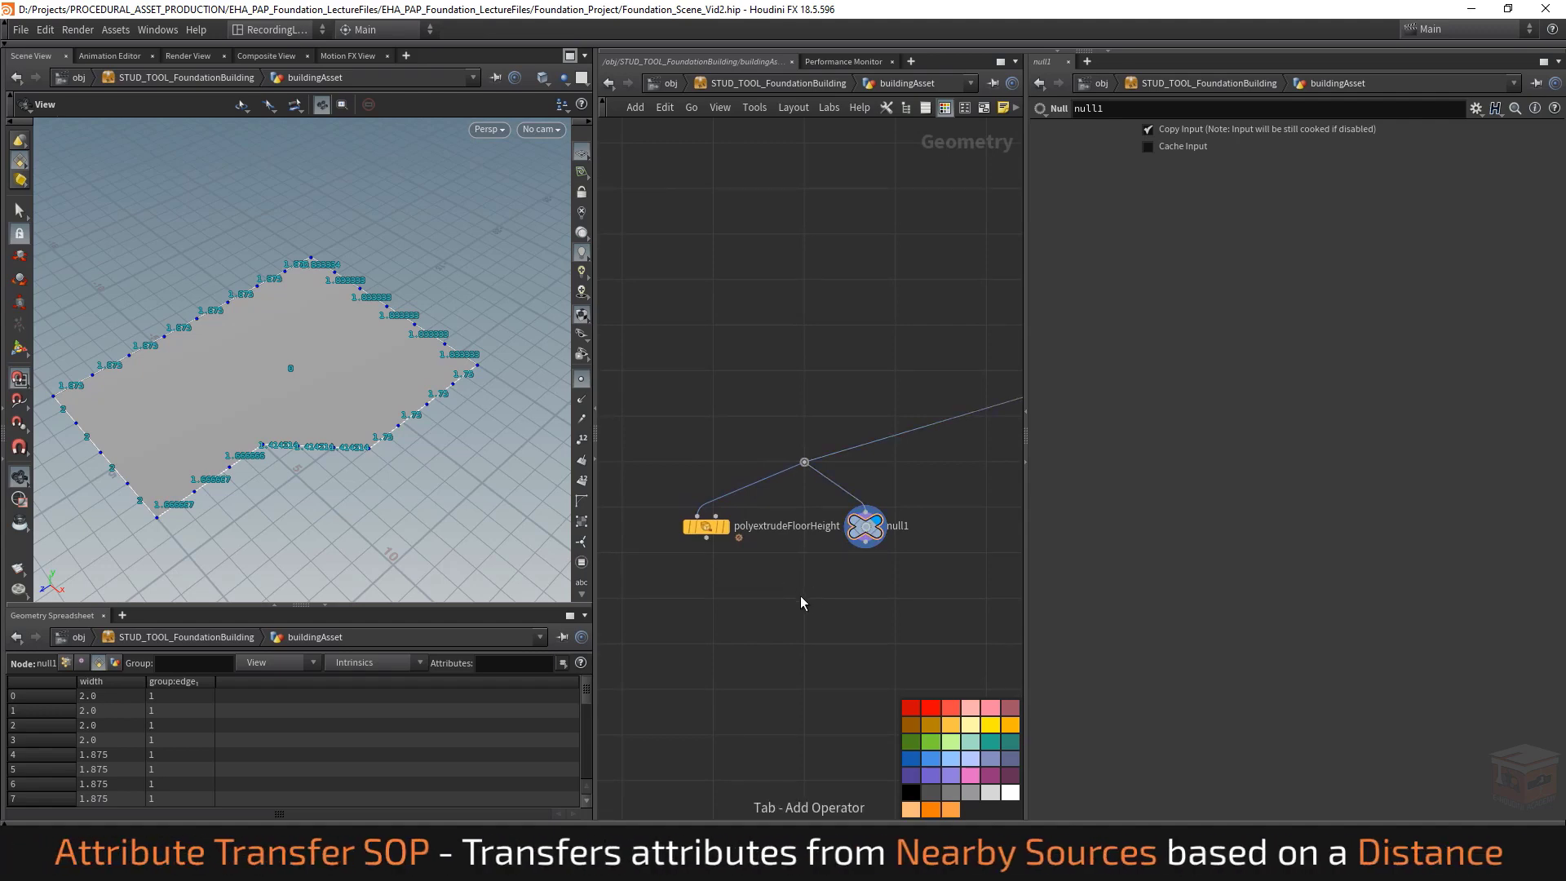
{"action": "key", "text": "Tab"}
{"action": "type", "text": "attribtra"}
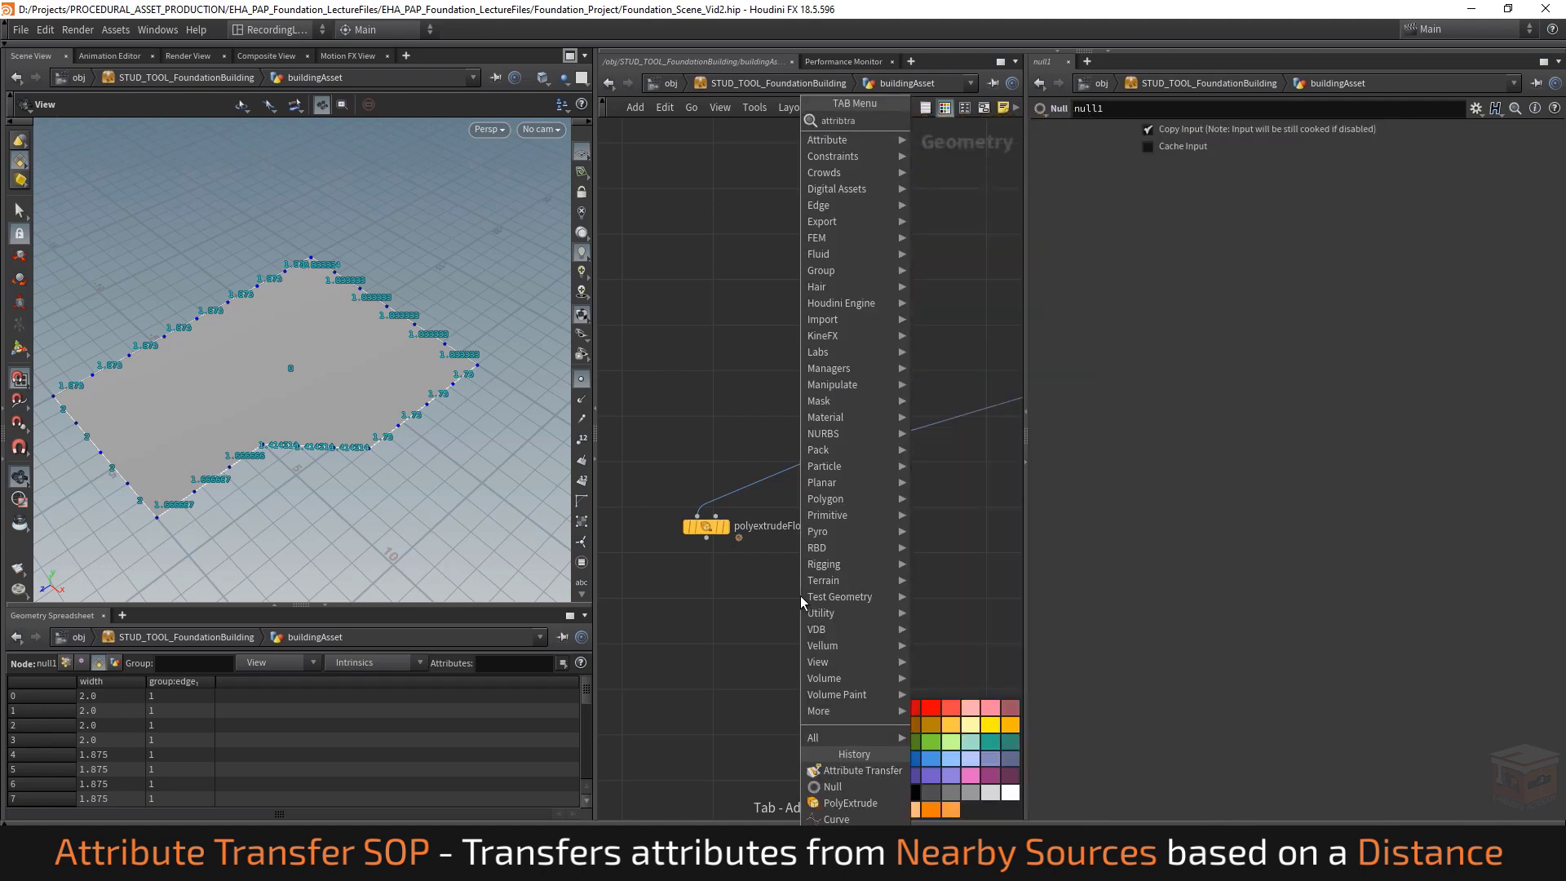
{"action": "key", "text": "Return"}
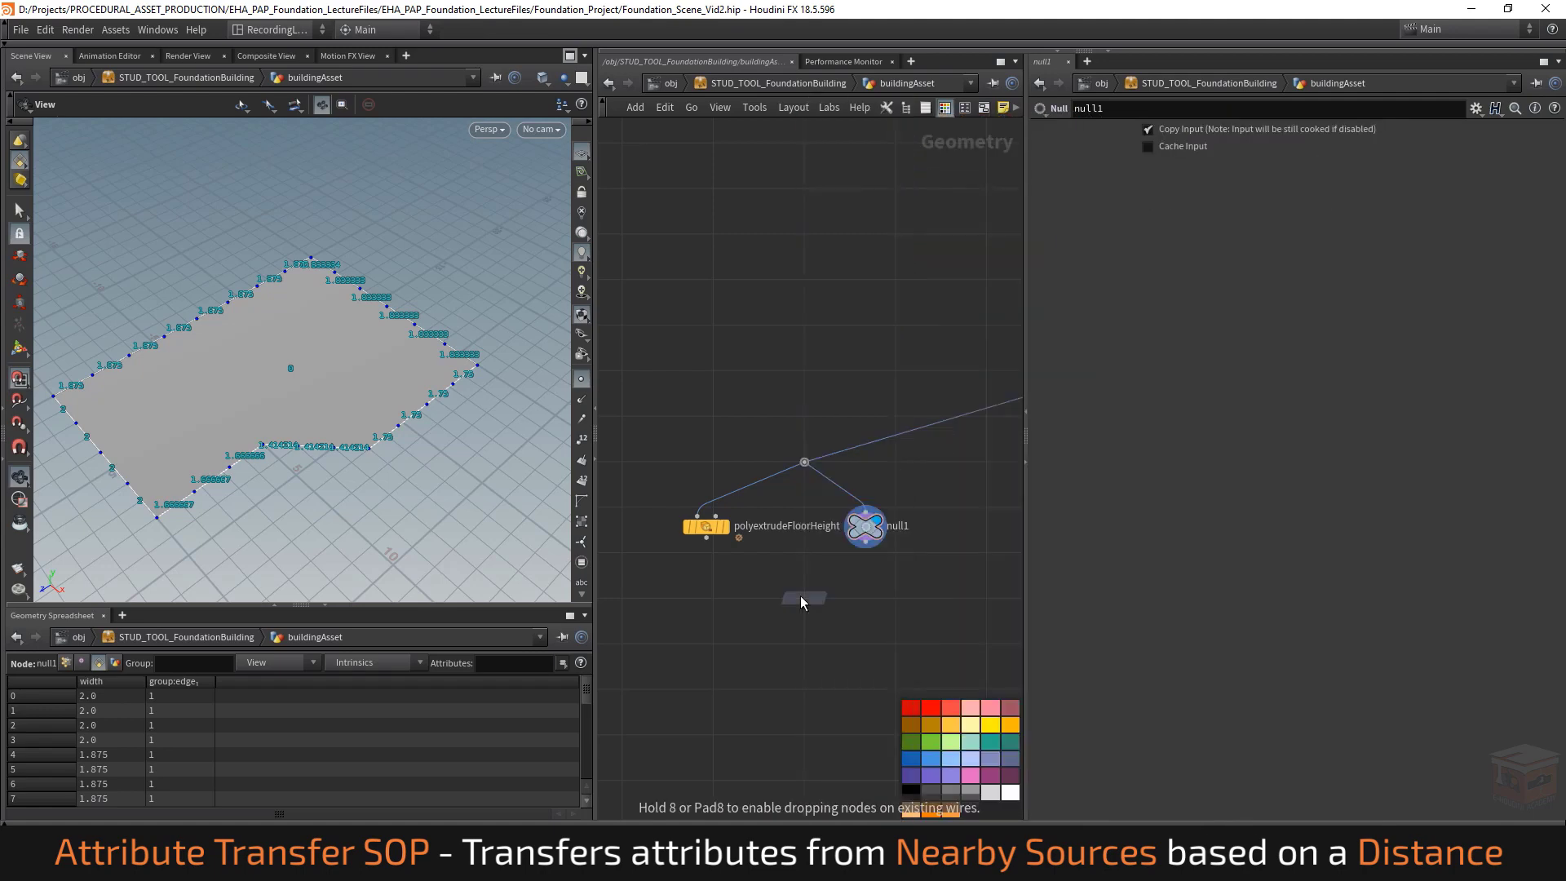
{"action": "left_click", "coordinate": [801, 598]}
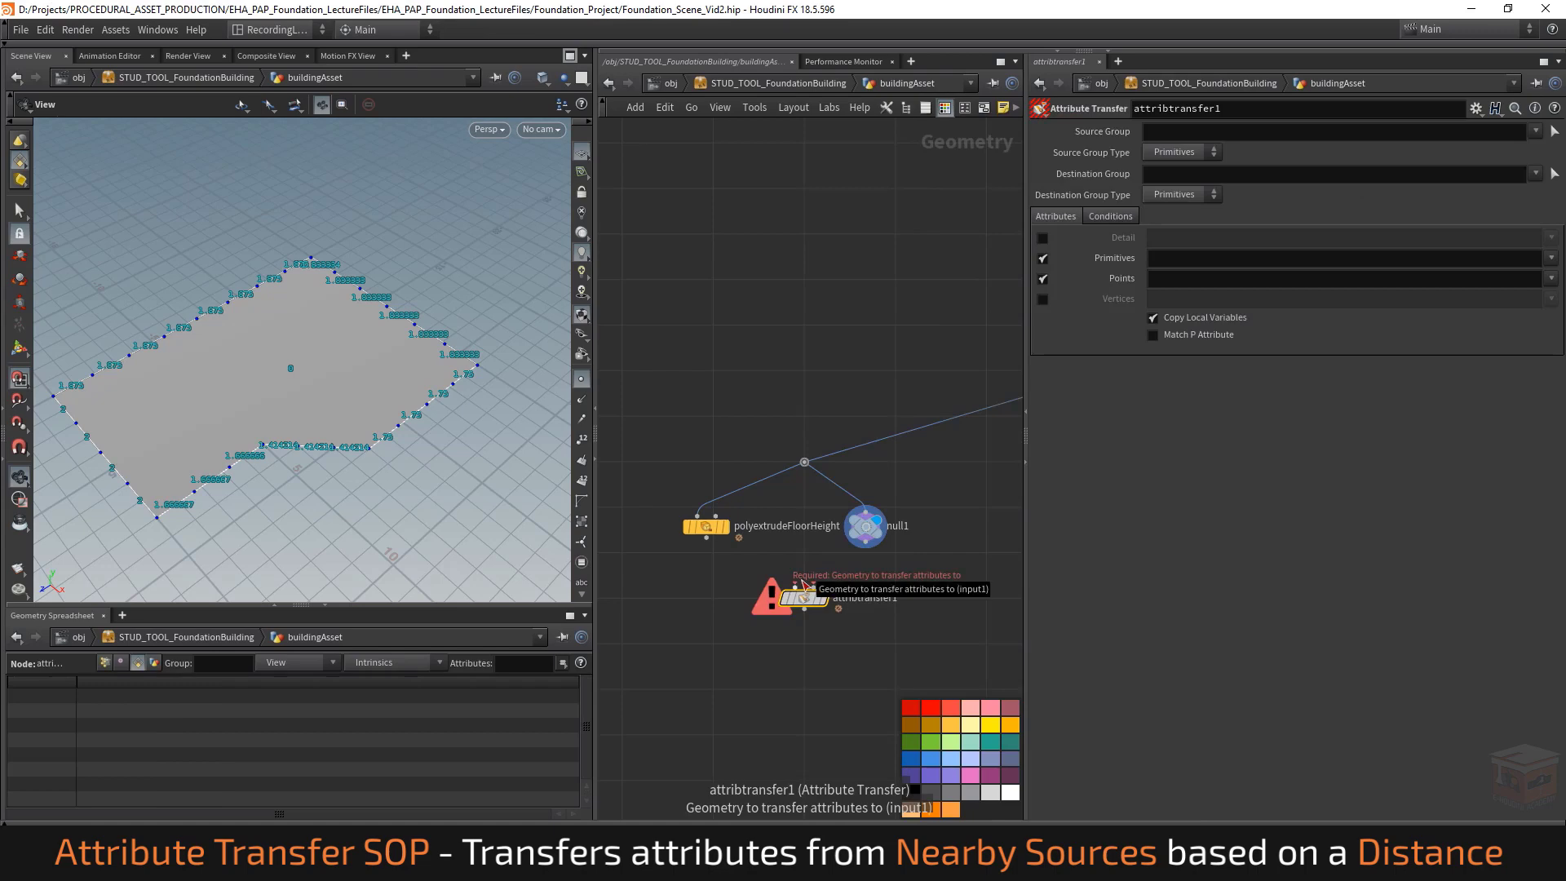
Wire polyextrudeFloorHeight into the first input and null1 into the second input of attribtransfer1, and display the transfer result.
{"action": "left_click", "coordinate": [800, 582]}
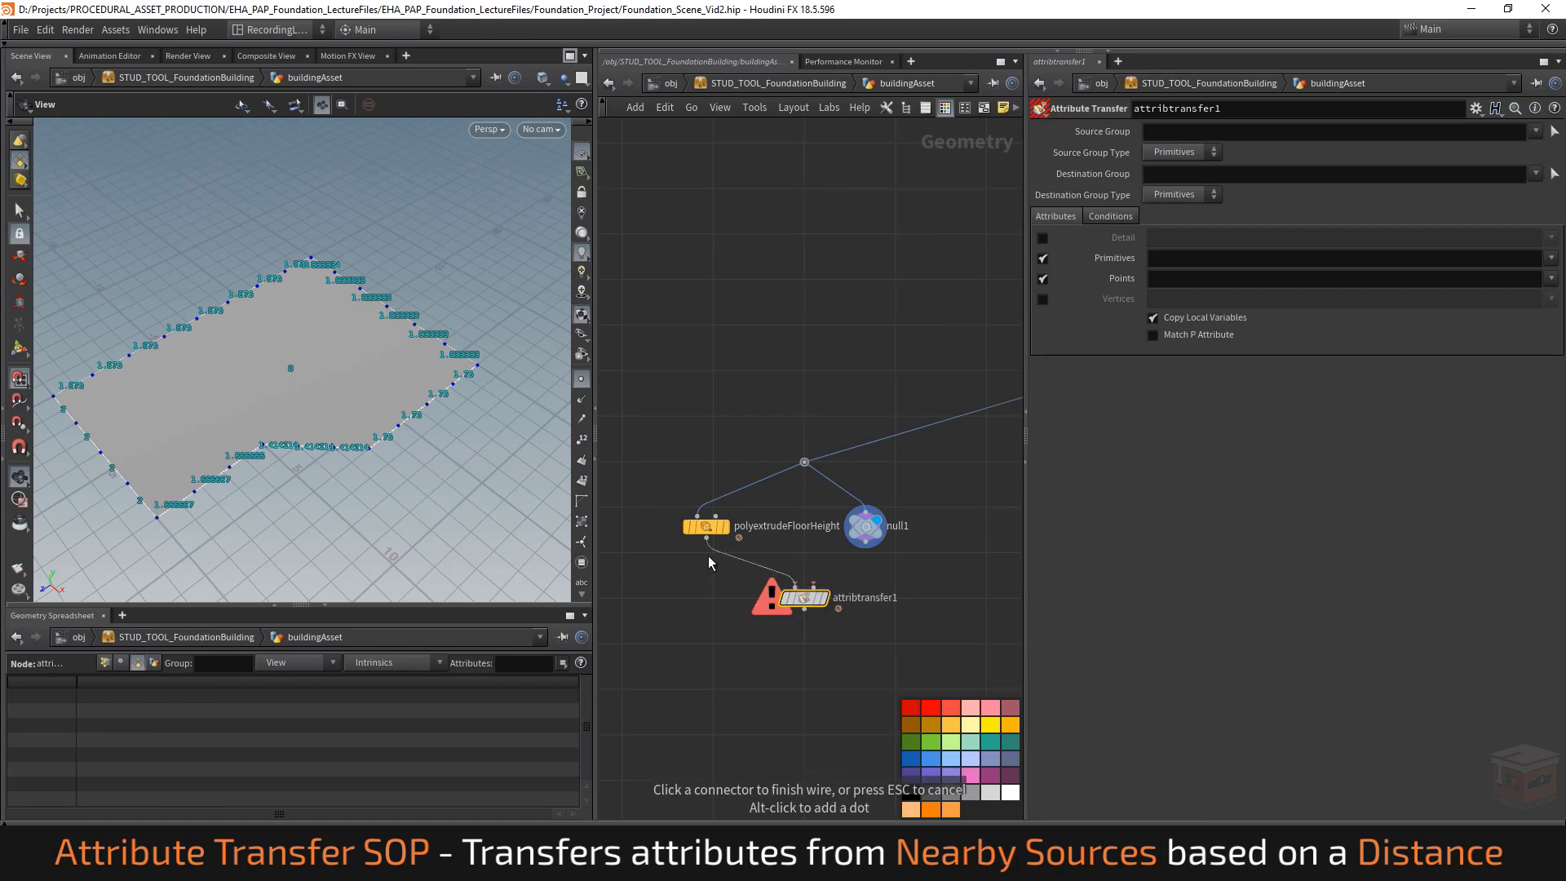
{"action": "left_click", "coordinate": [708, 555]}
{"action": "left_click", "coordinate": [864, 555]}
{"action": "left_click", "coordinate": [811, 605]}
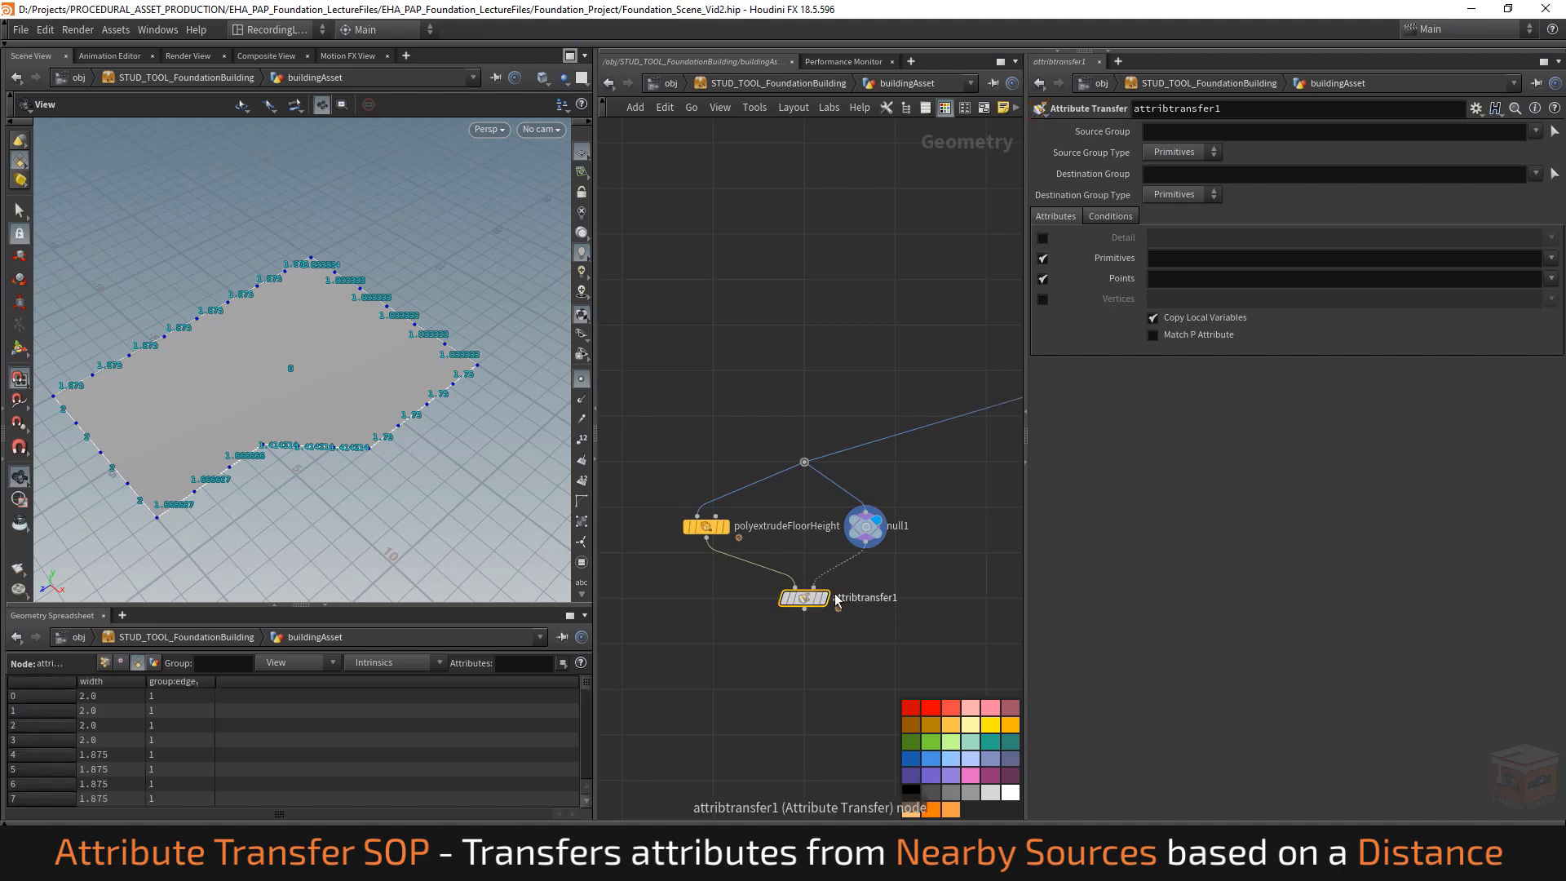
{"action": "left_click", "coordinate": [824, 598]}
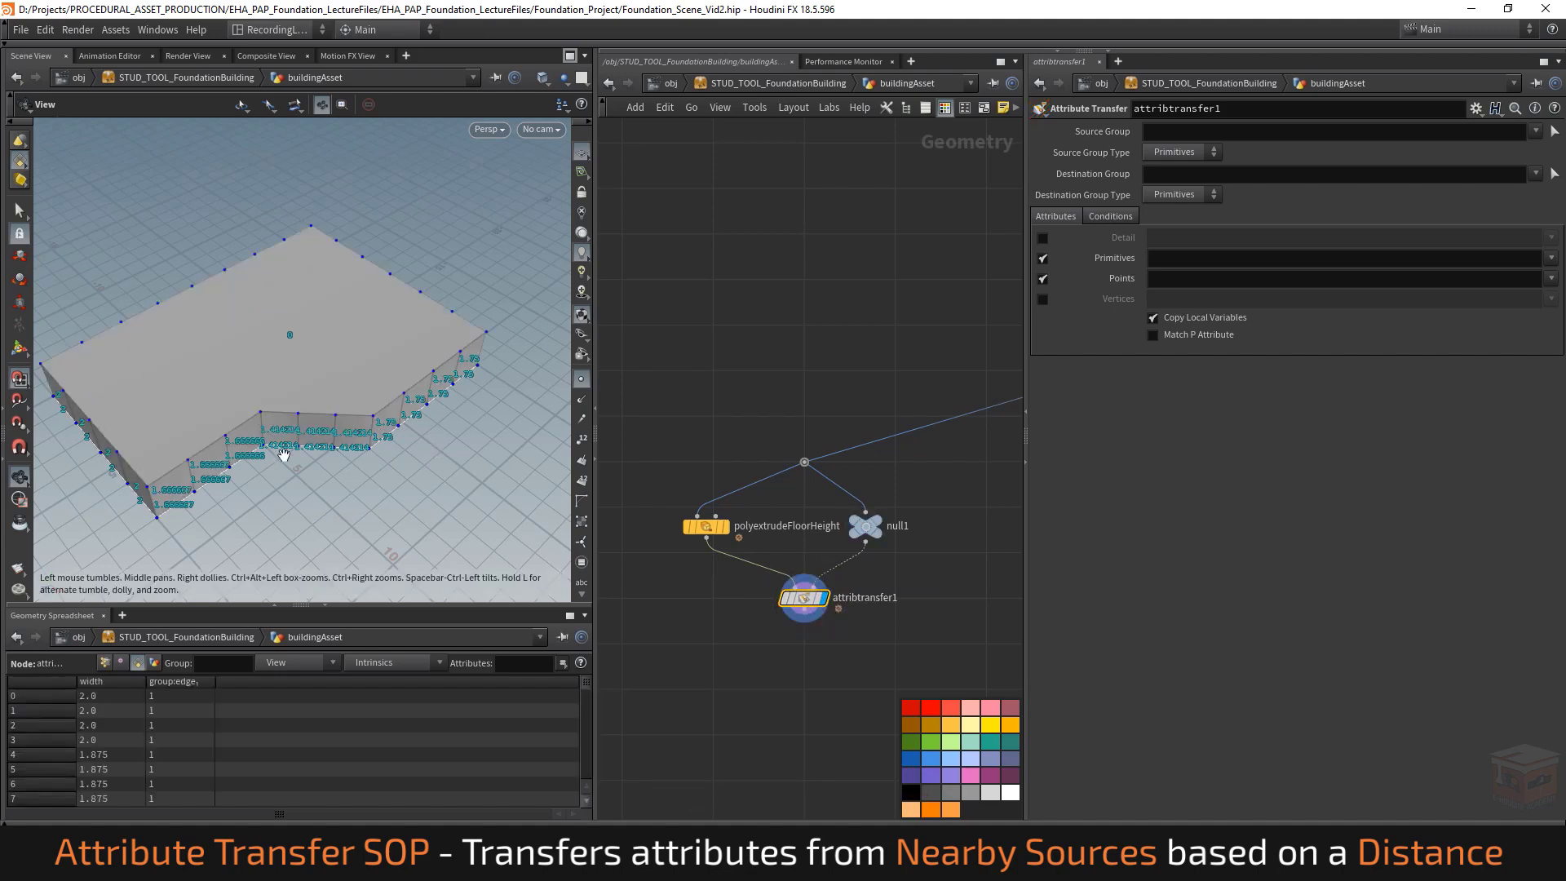
{"action": "left_click_drag", "start_coordinate": [255, 442], "coordinate": [326, 420]}
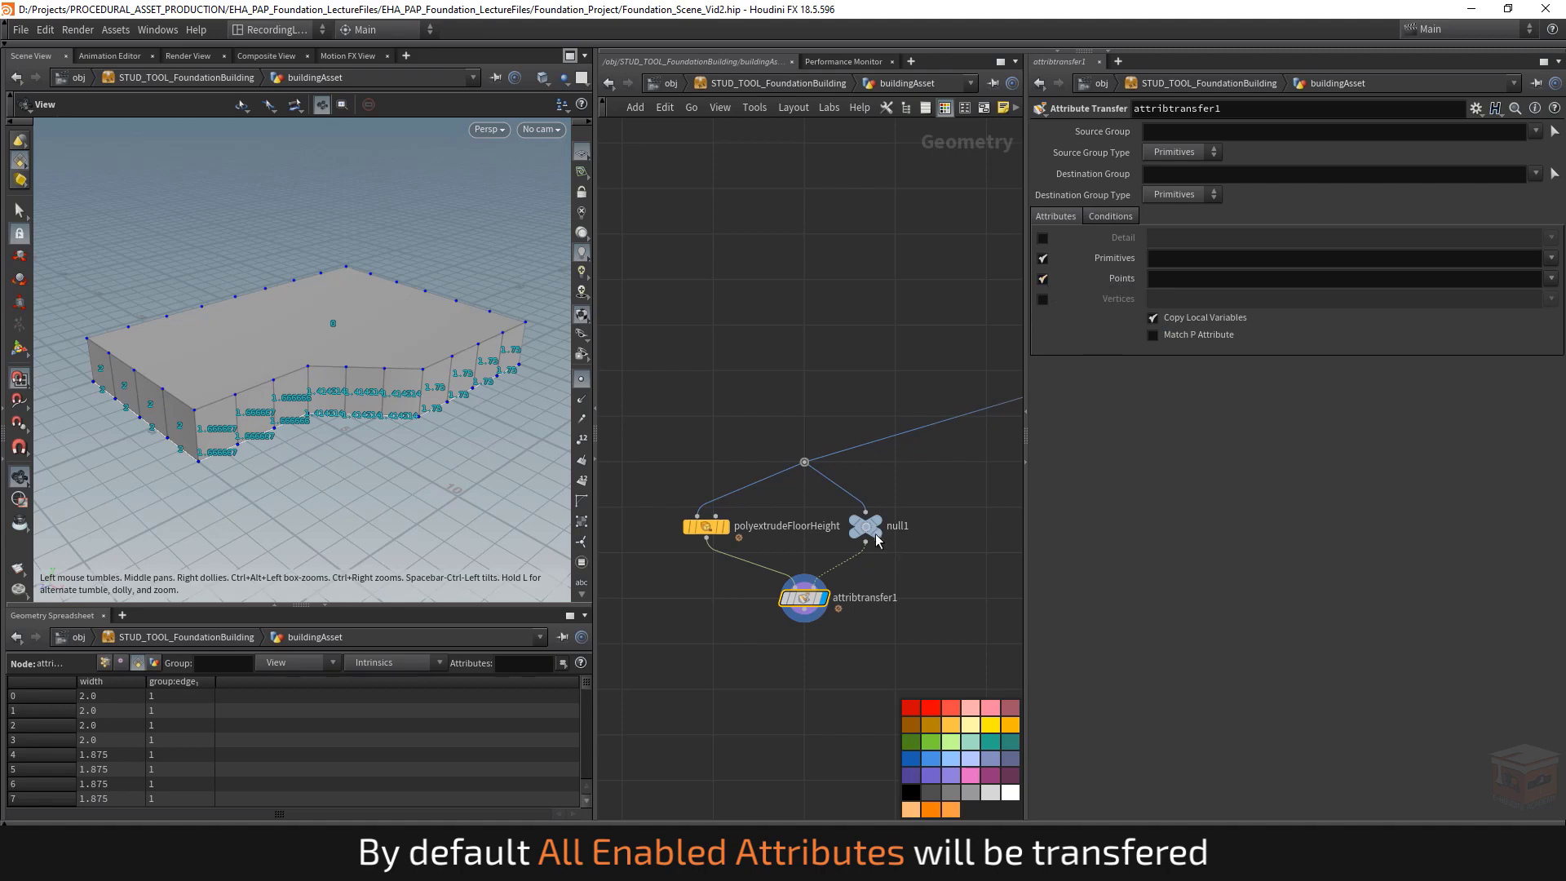
Disable point attribute transfer, limit the primitive attributes of attribtransfer1 to width, and save the scene.
{"action": "left_click", "coordinate": [1044, 279]}
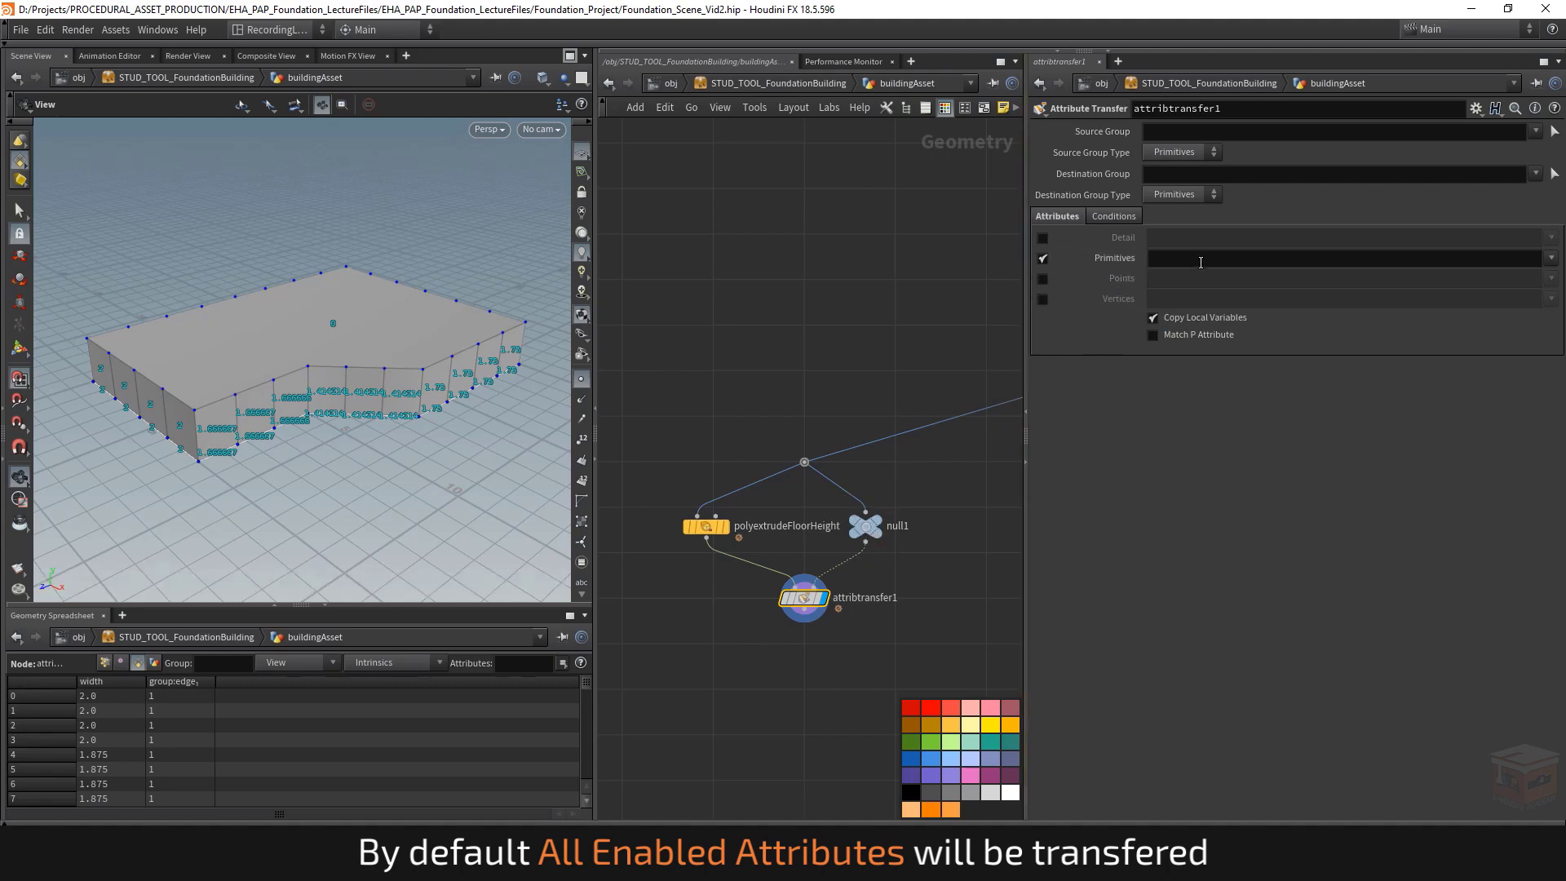
{"action": "left_click", "coordinate": [1554, 259]}
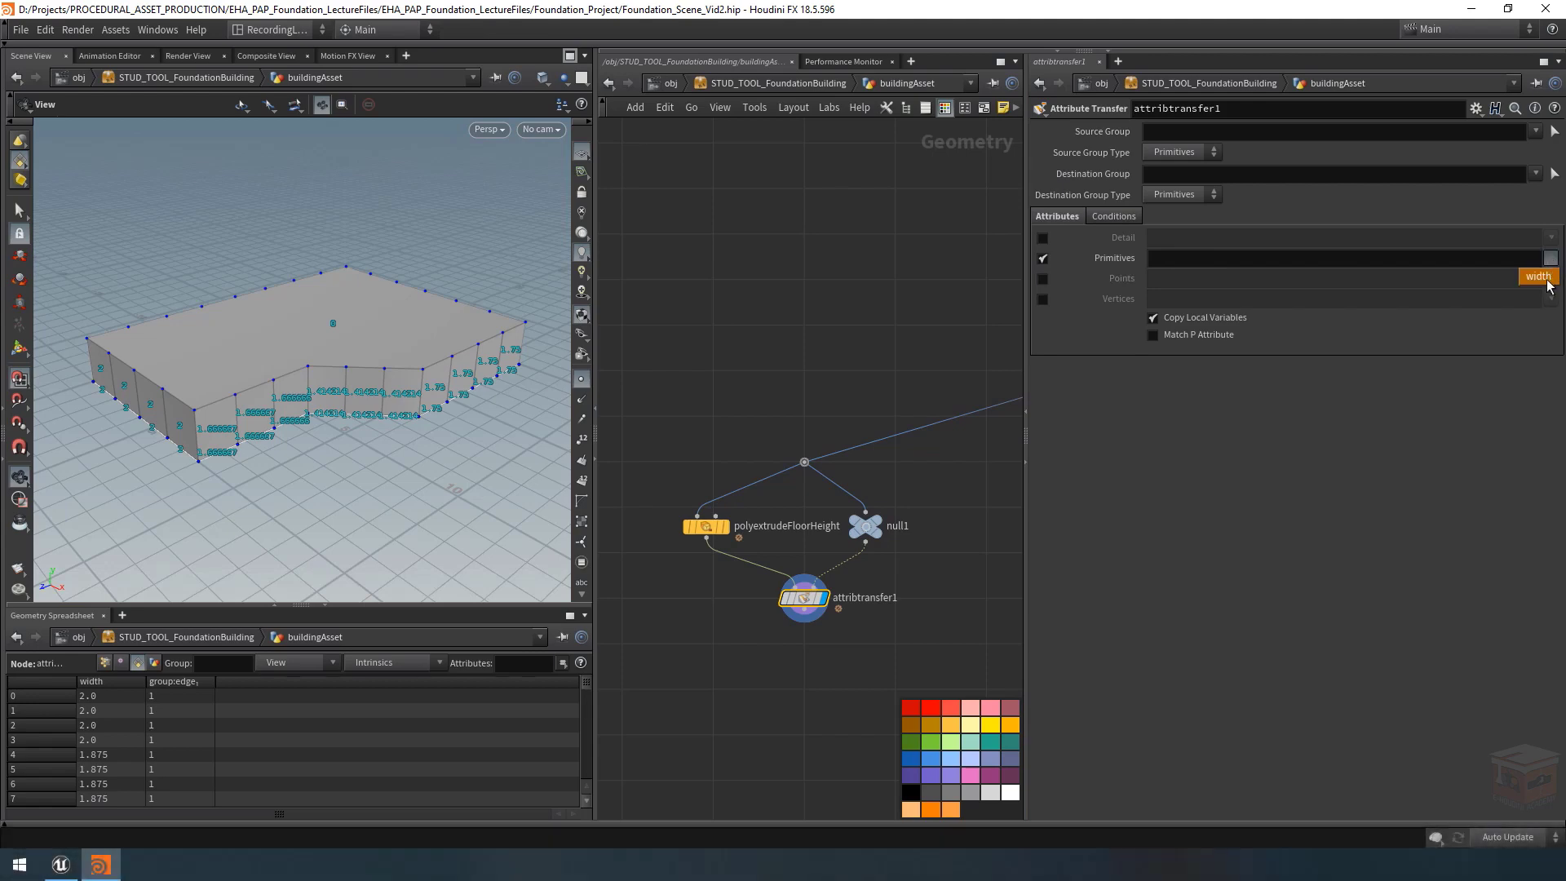
{"action": "left_click", "coordinate": [1541, 278]}
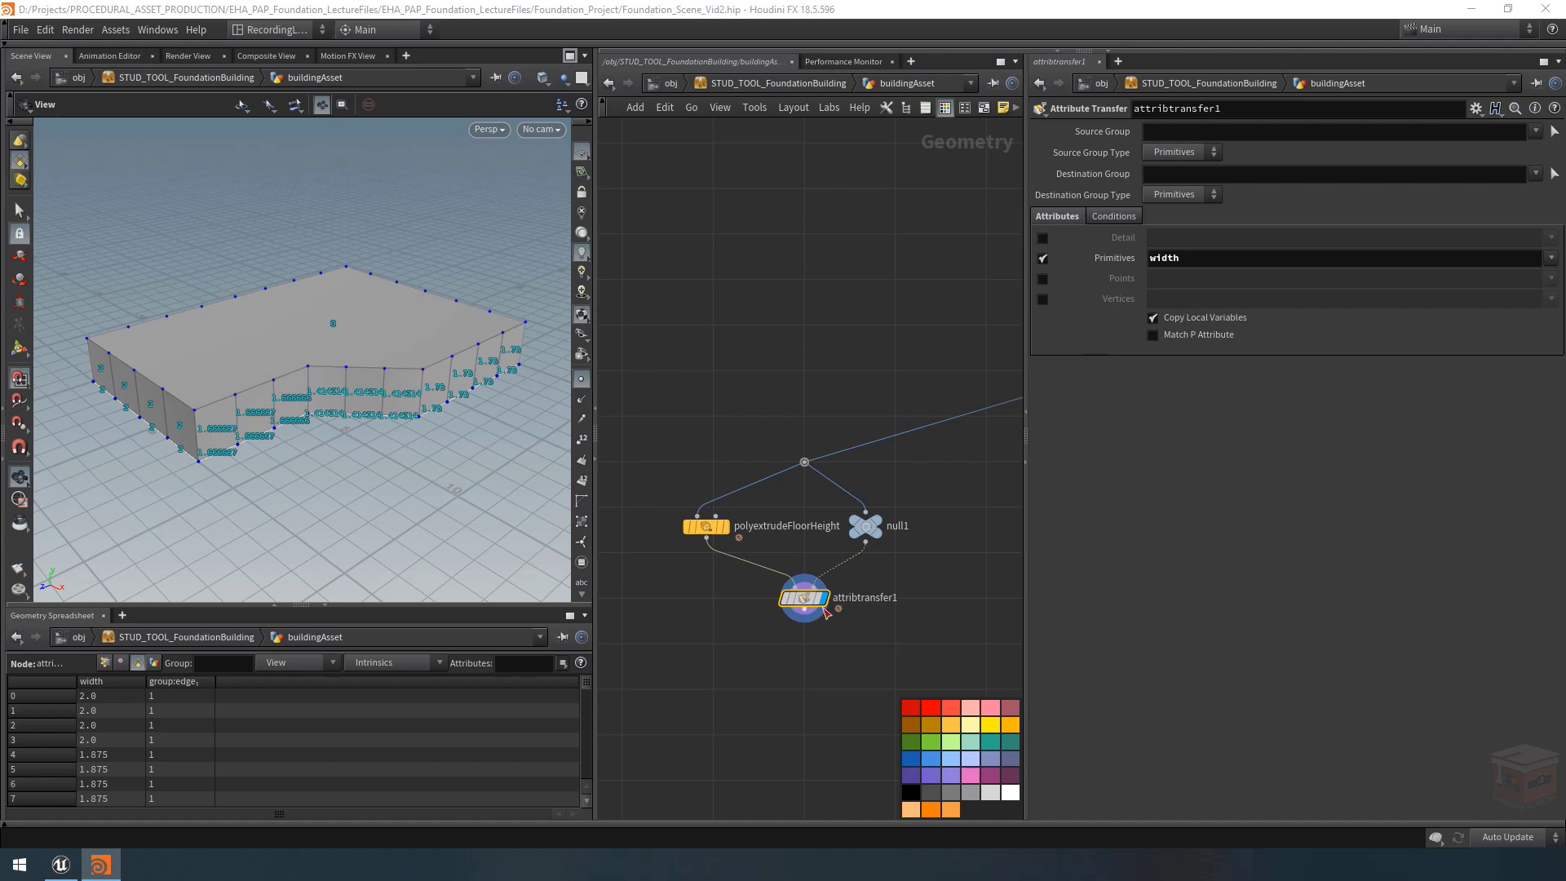
{"action": "mouse_move", "coordinate": [802, 599]}
{"action": "key", "text": "ctrl+s"}
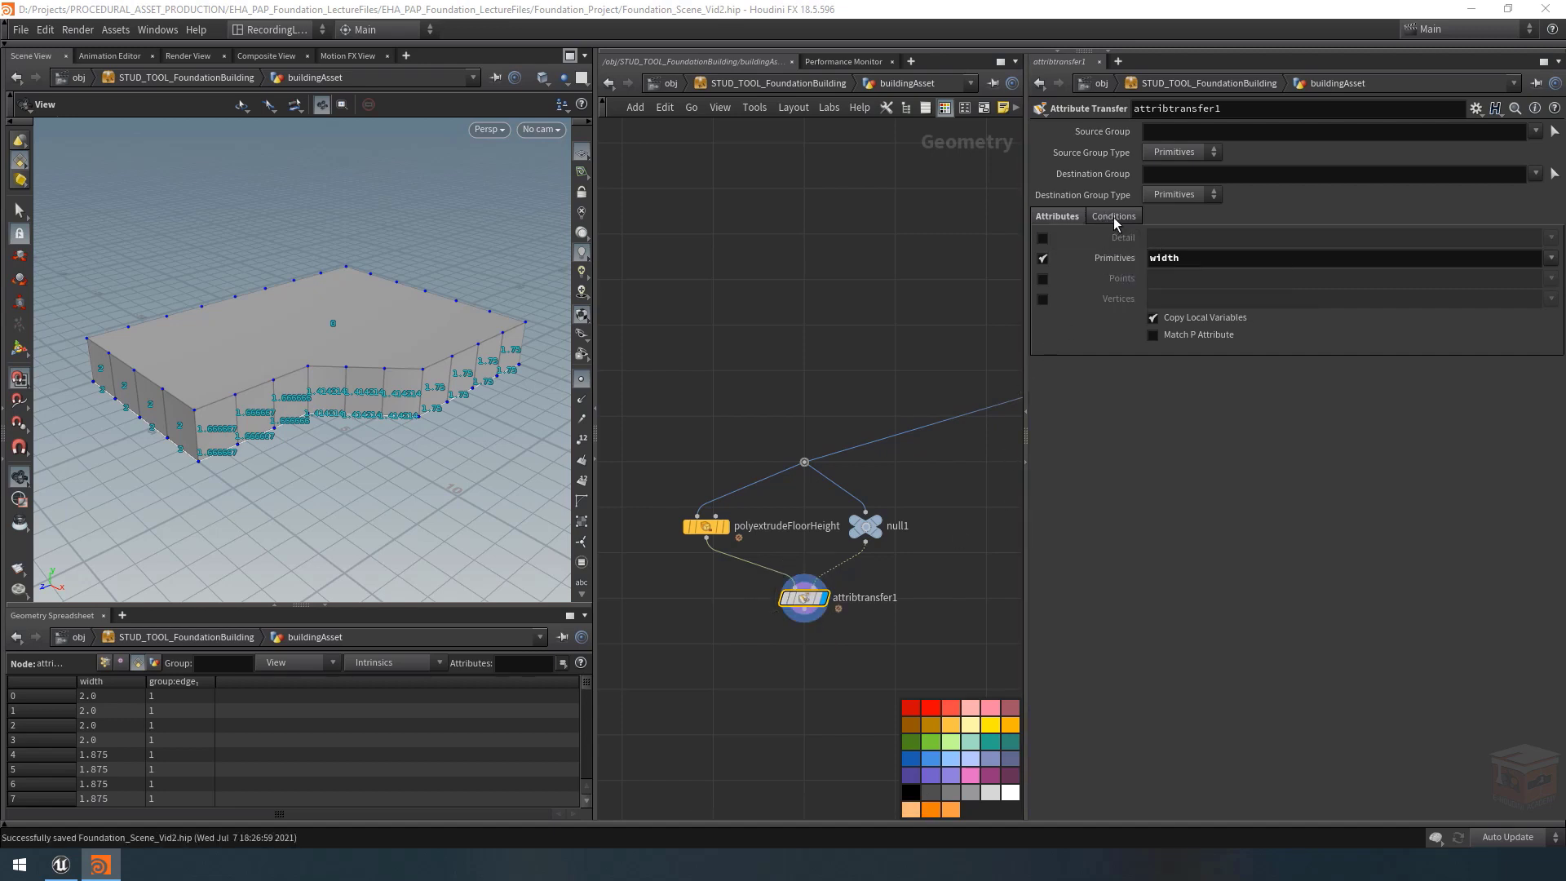
Examine the transfer conditions of attribtransfer1 and compare the width markers on the side faces with those on the base edges.
{"action": "left_click", "coordinate": [1114, 217]}
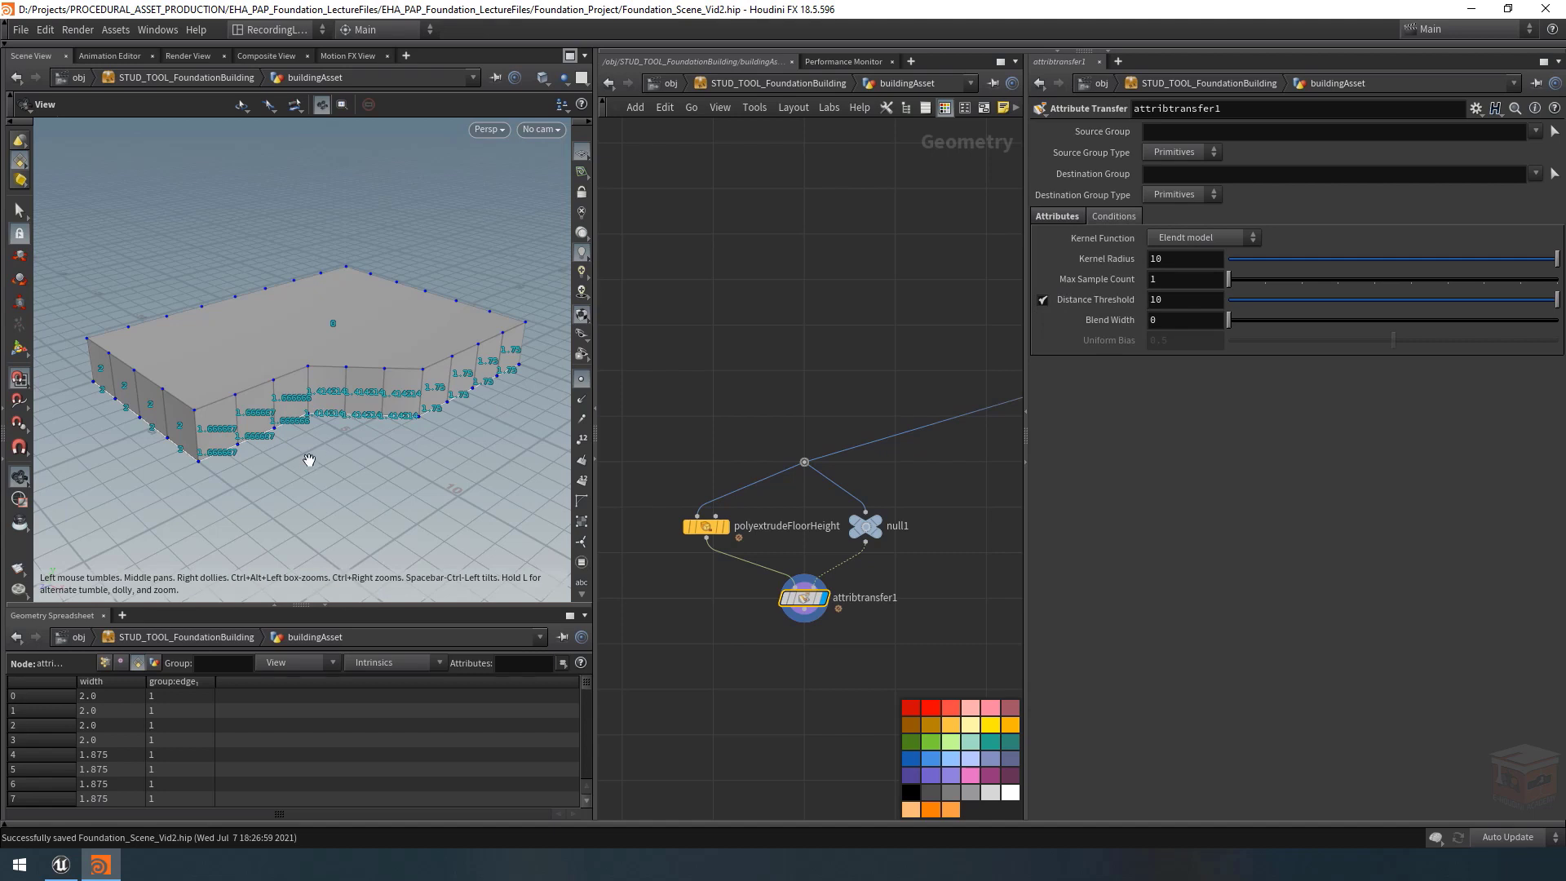
{"action": "left_click_drag", "start_coordinate": [337, 430], "coordinate": [337, 437]}
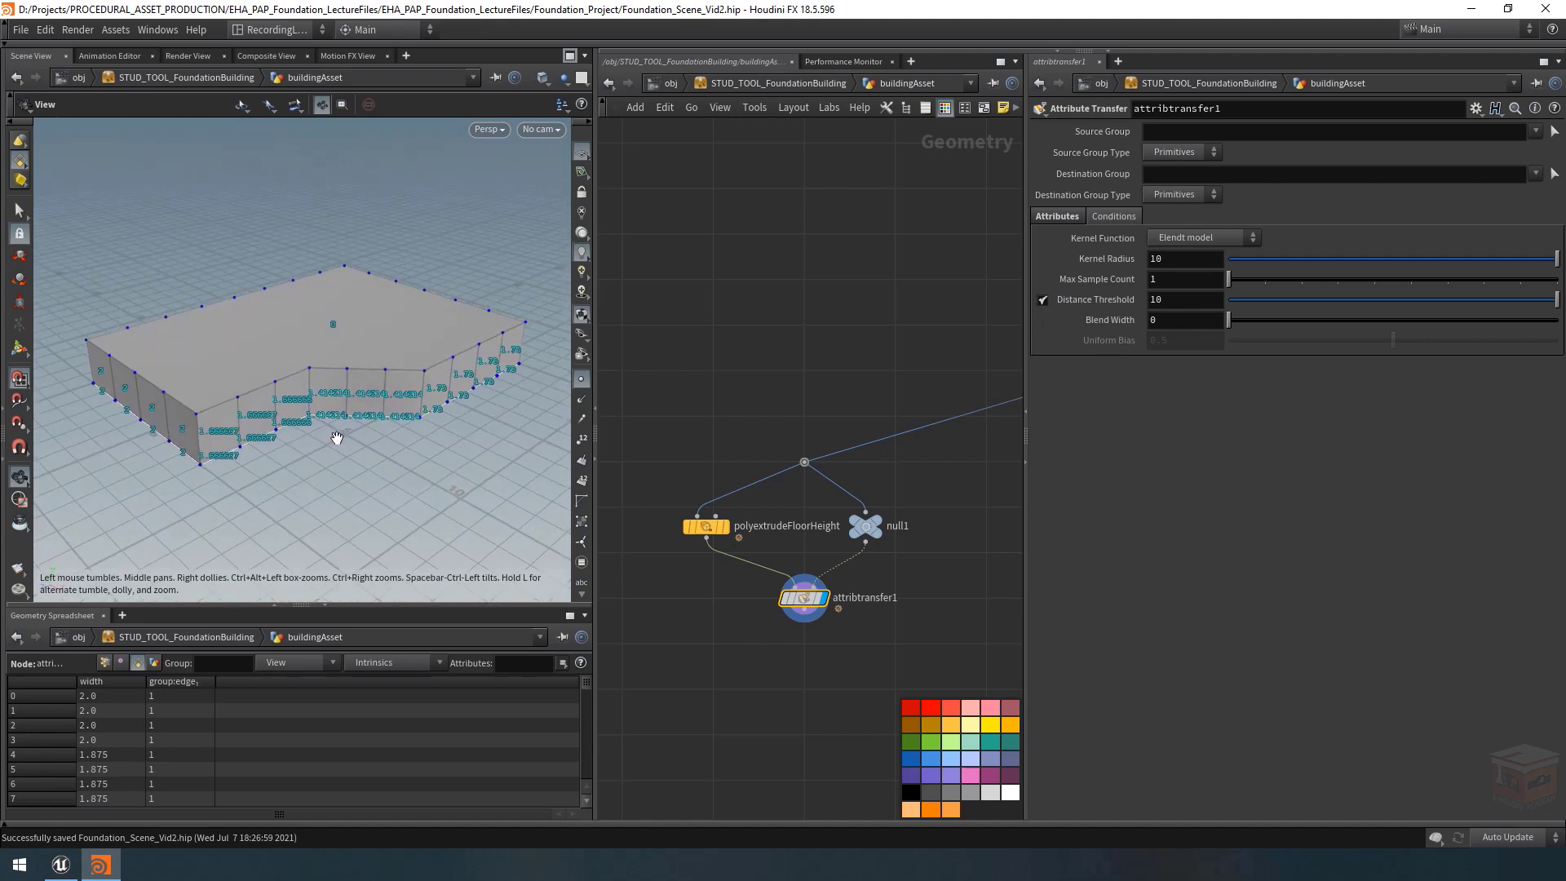
{"action": "key", "text": "ctrl+z"}
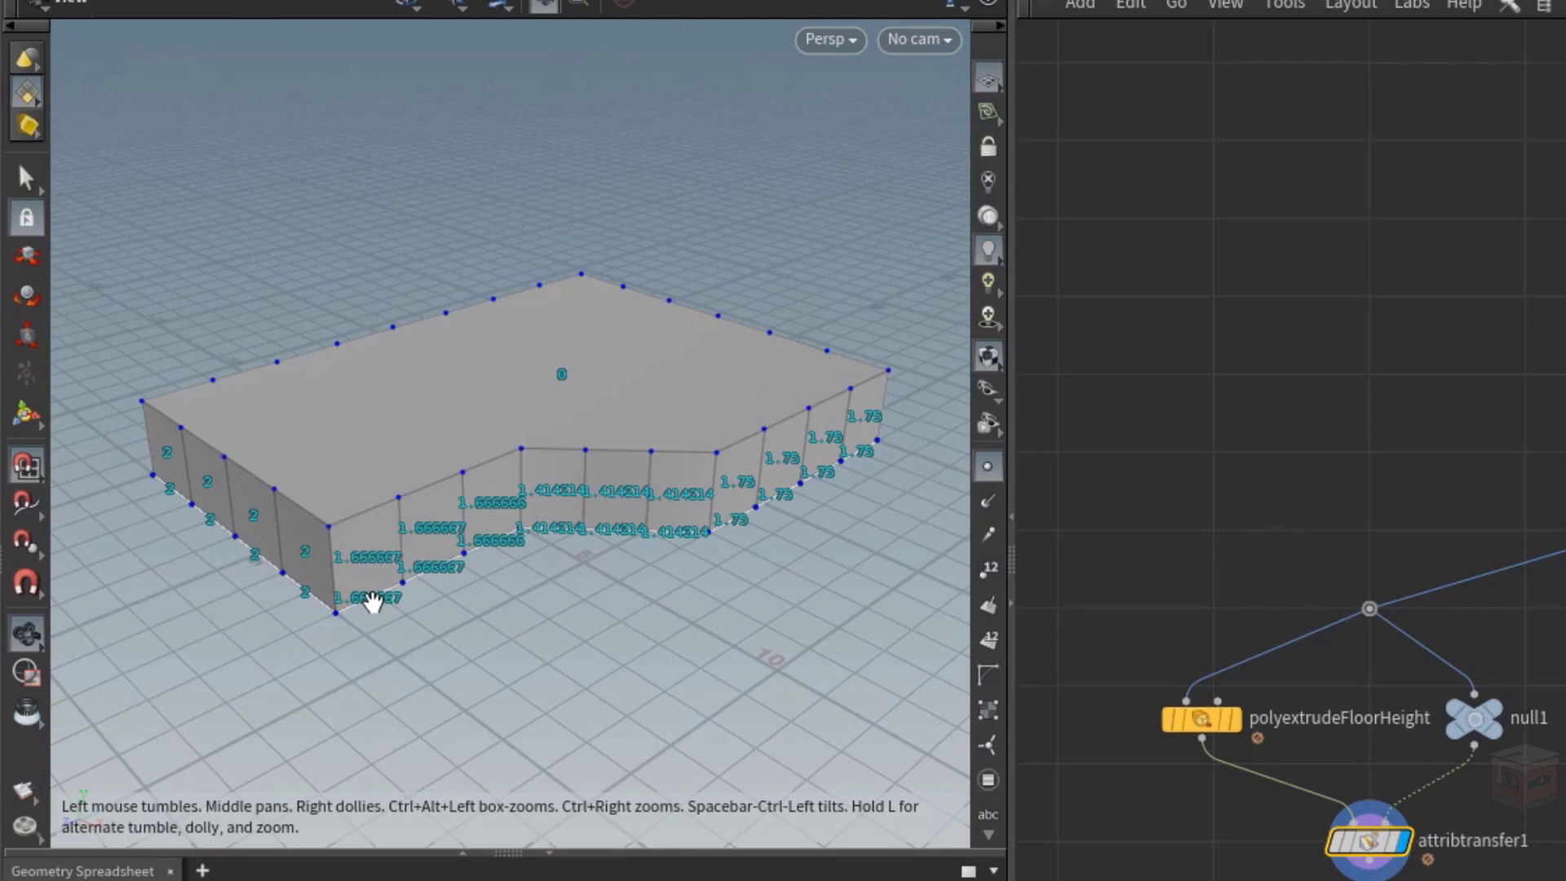
{"action": "left_click_drag", "start_coordinate": [357, 532], "coordinate": [404, 559]}
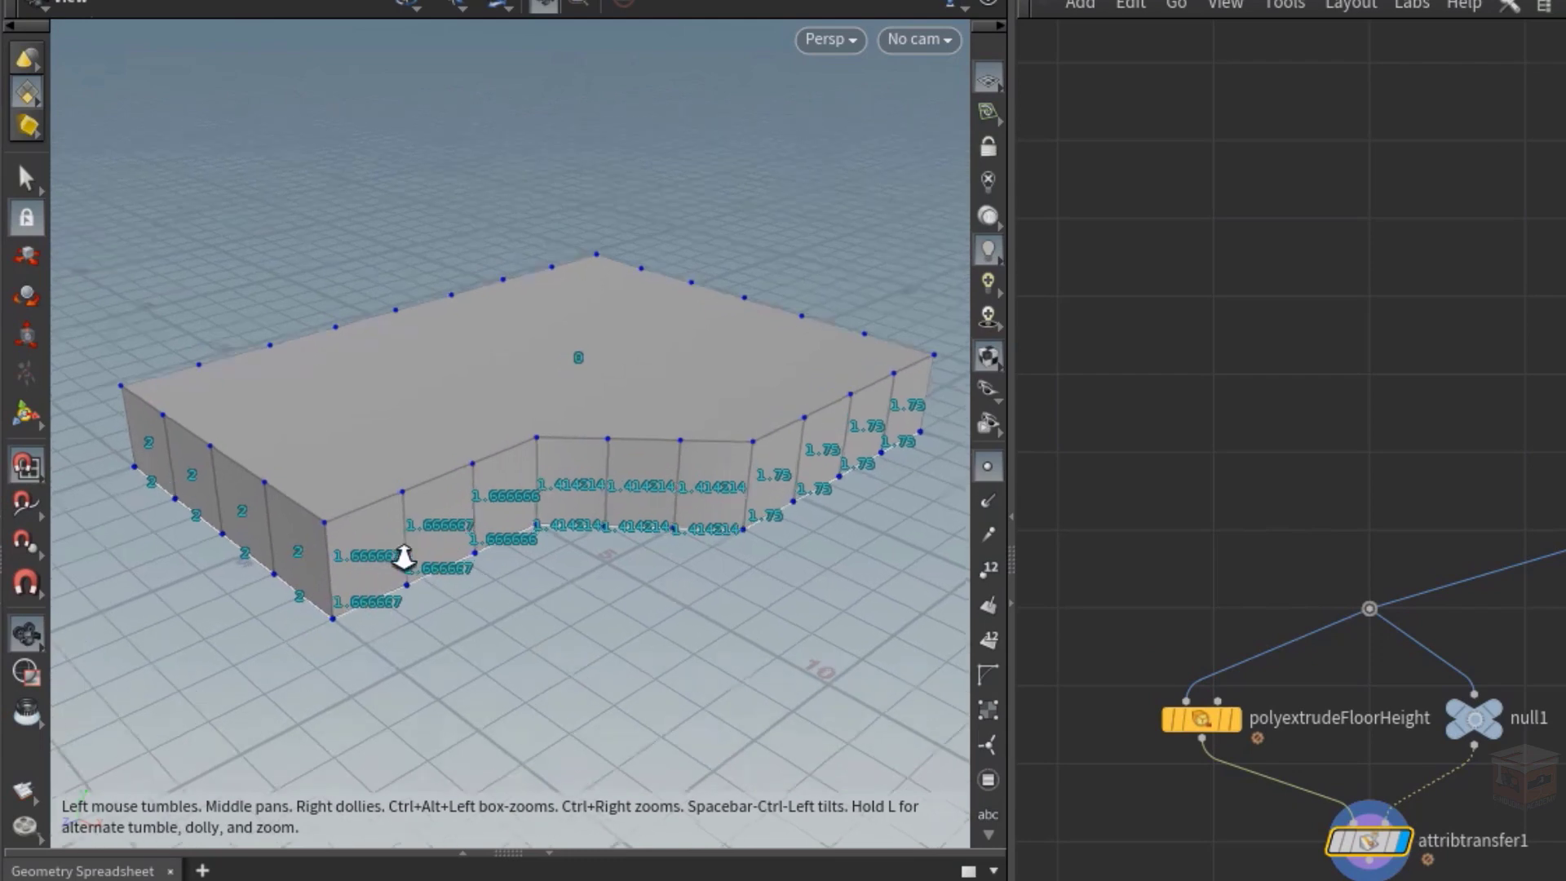
{"action": "scroll", "coordinate": [404, 558], "scroll_direction": "up", "scroll_amount": 5}
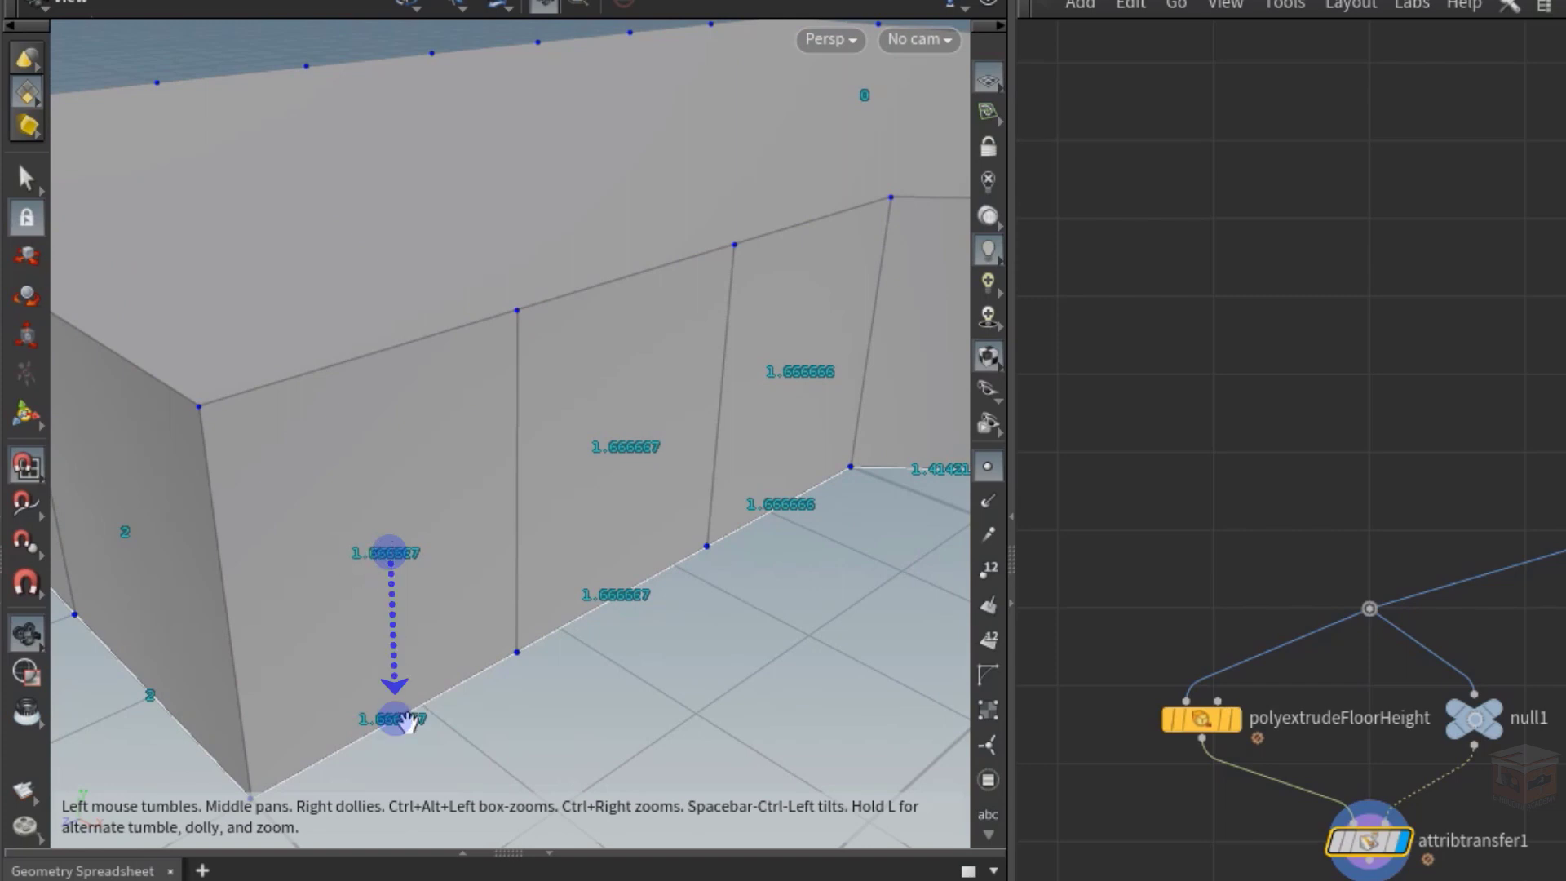
{"action": "right_click_drag", "start_coordinate": [413, 724], "coordinate": [282, 672]}
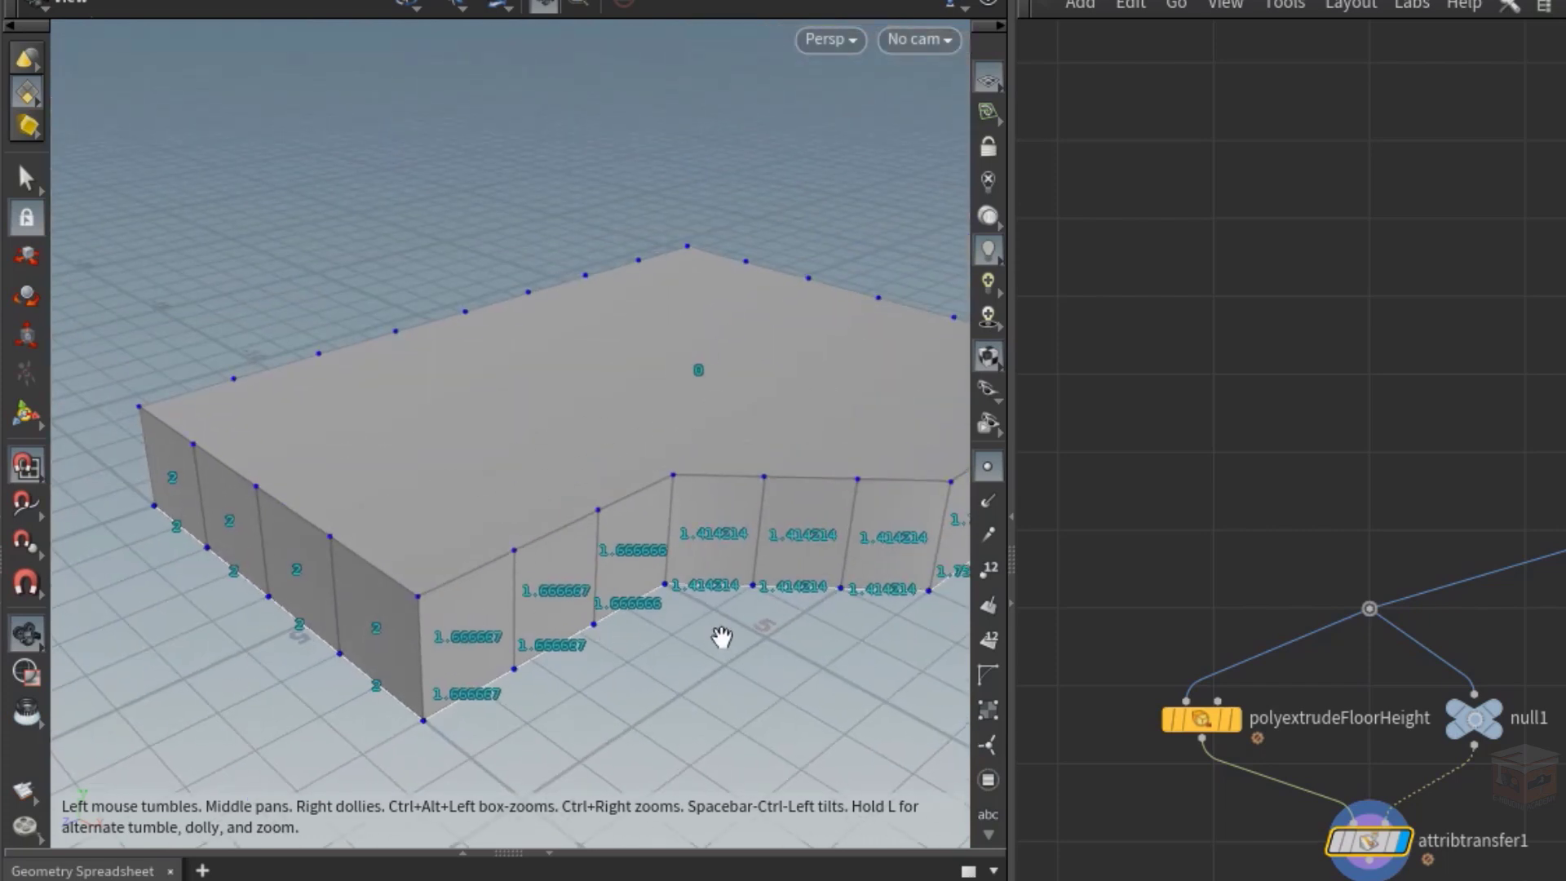
{"action": "middle_click_drag", "start_coordinate": [751, 636], "coordinate": [579, 633]}
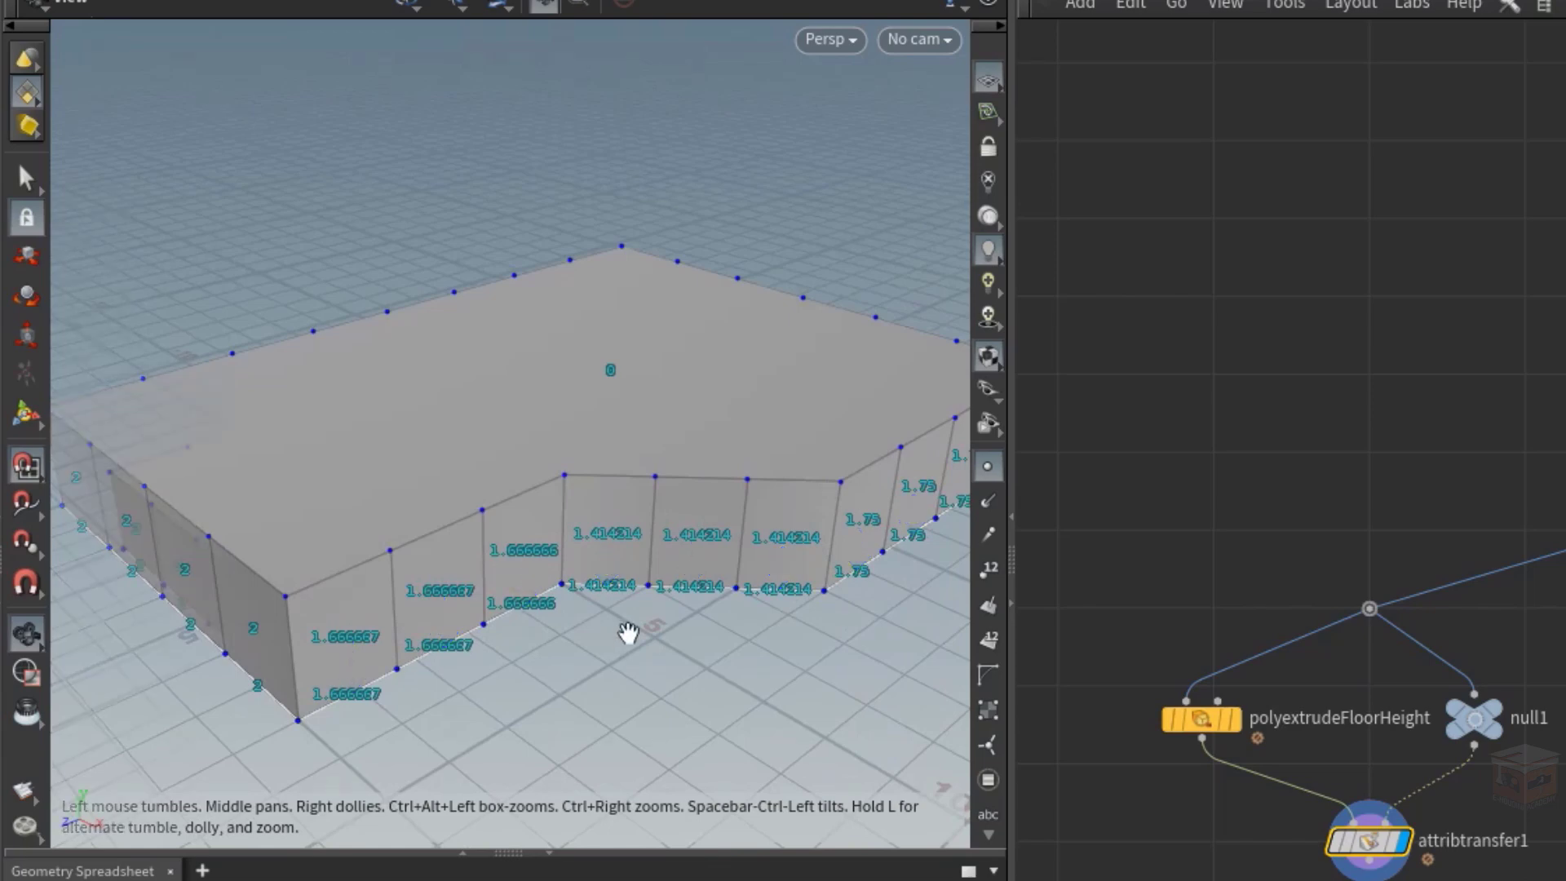
{"action": "key", "text": "h"}
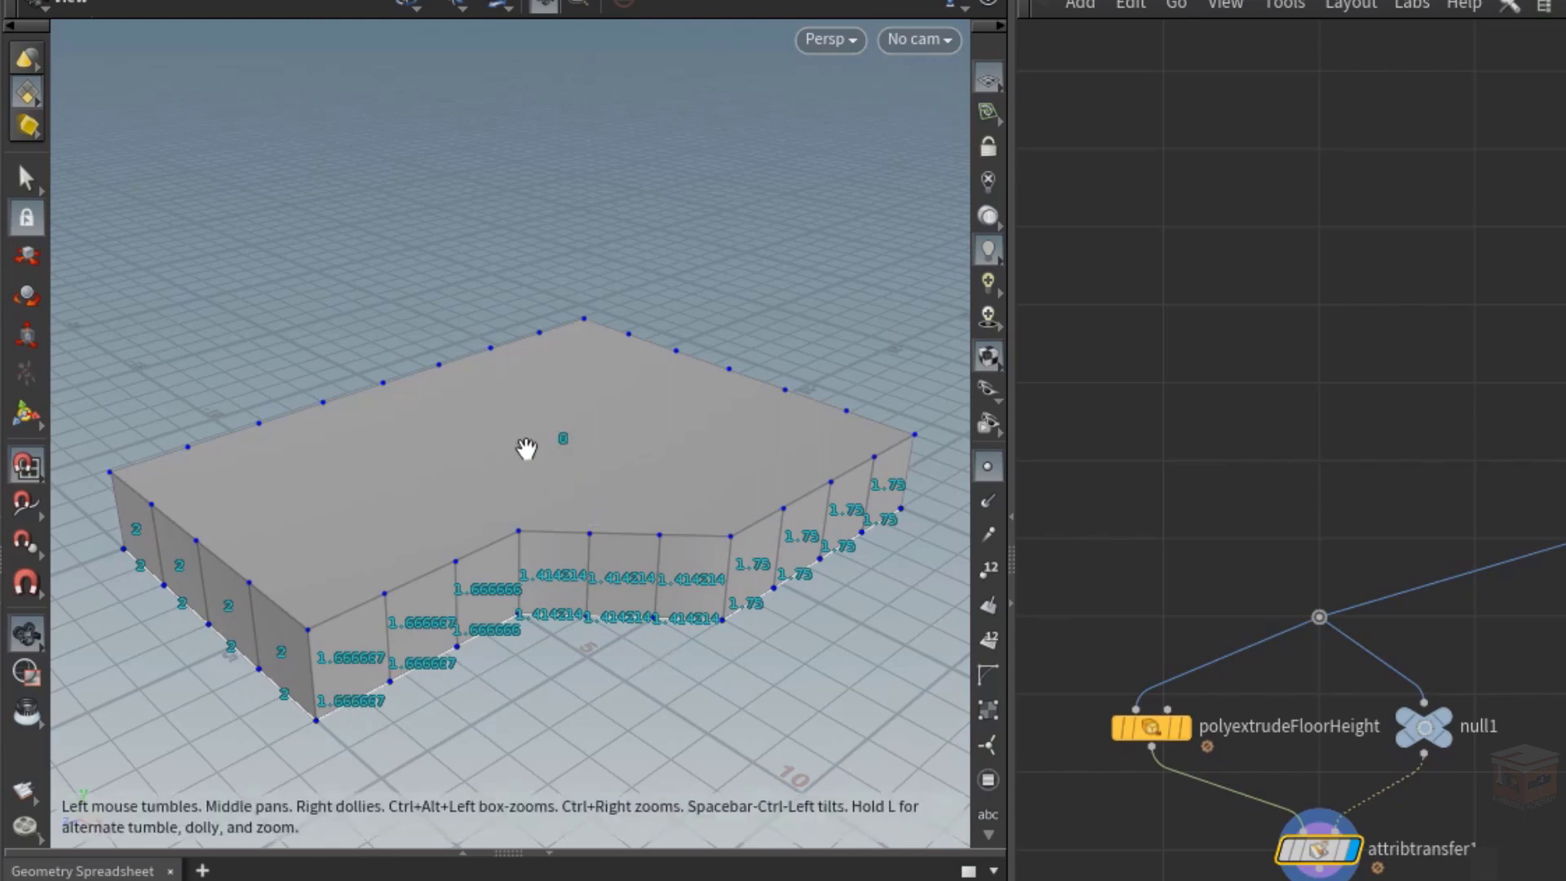
{"action": "mouse_move", "coordinate": [559, 436]}
{"action": "left_mouse_down"}
{"action": "mouse_move", "coordinate": [570, 520]}
{"action": "mouse_move", "coordinate": [549, 620]}
{"action": "mouse_move", "coordinate": [563, 409]}
{"action": "mouse_move", "coordinate": [524, 576]}
{"action": "mouse_move", "coordinate": [800, 583]}
{"action": "left_mouse_up"}
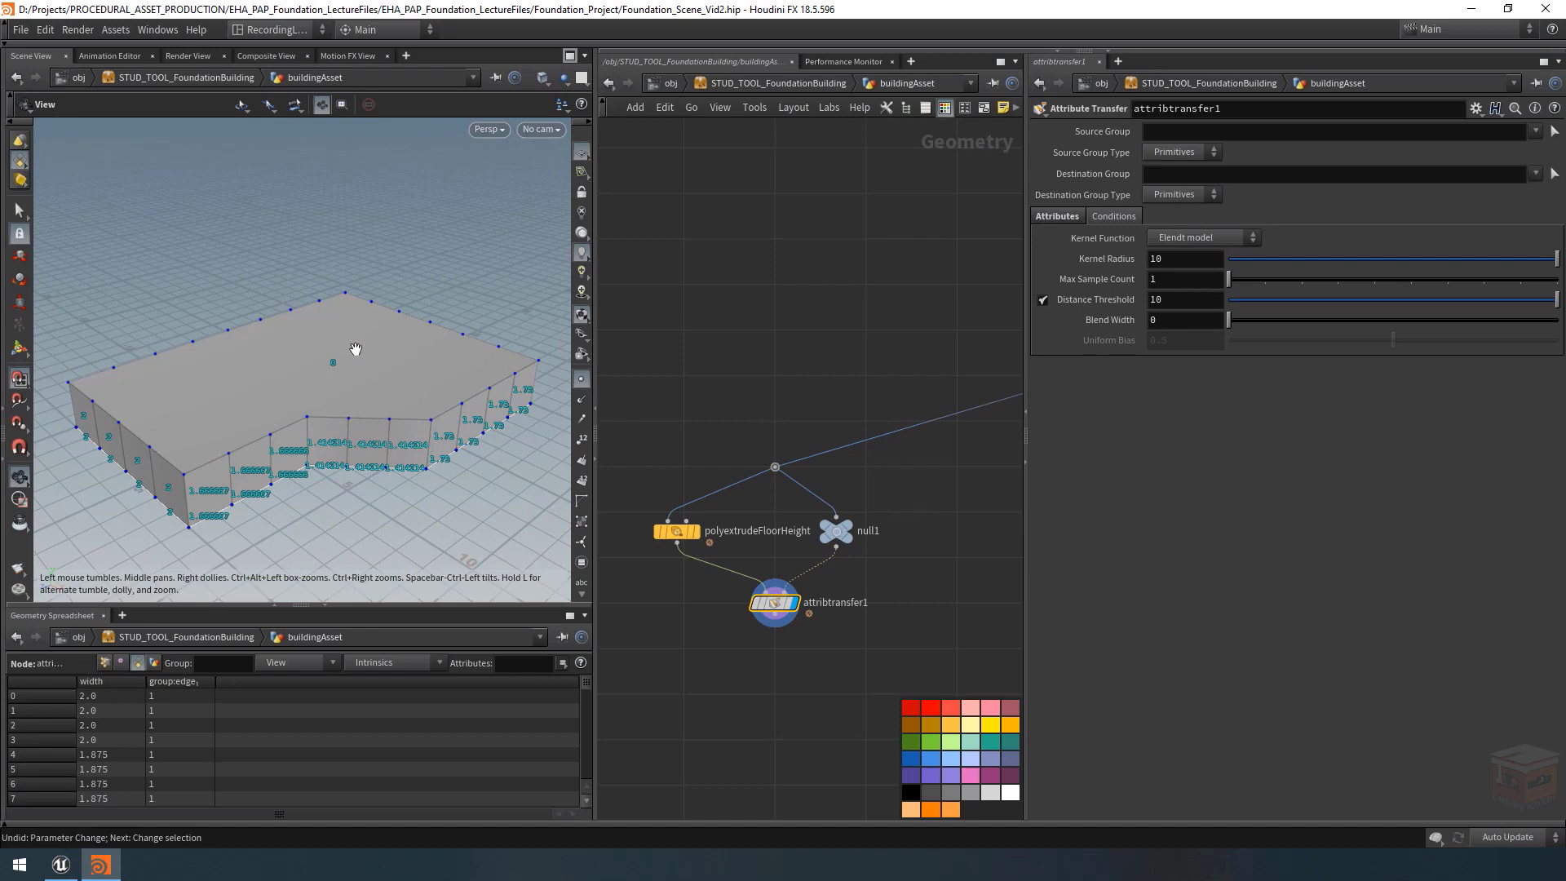
Display the null1 node and inspect its source geometry with the width markers.
{"action": "left_click", "coordinate": [840, 538]}
{"action": "left_click", "coordinate": [838, 538]}
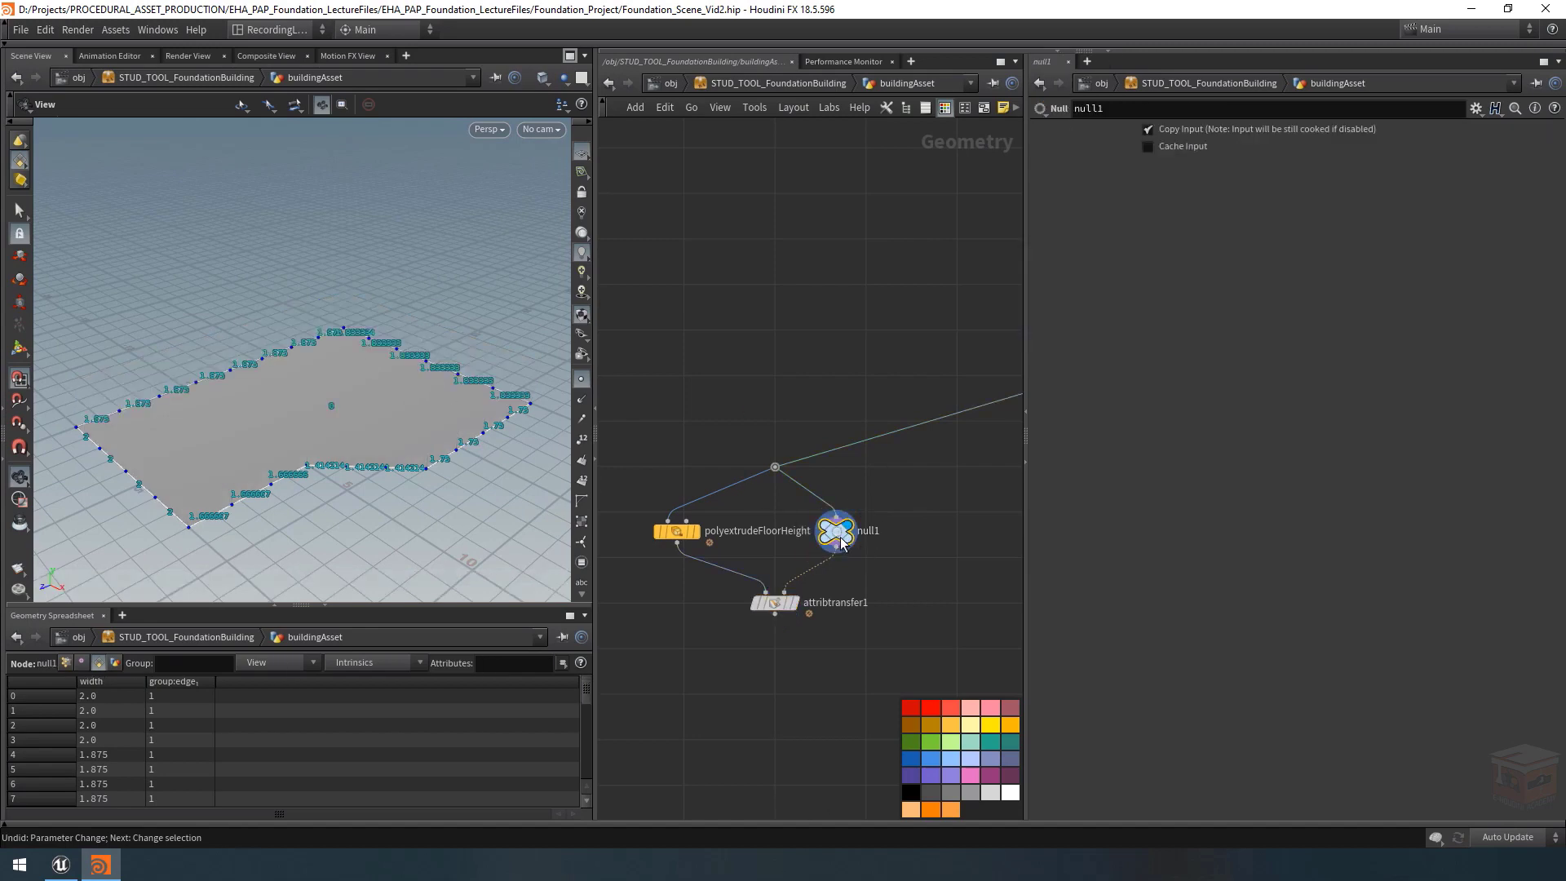
{"action": "left_click_drag", "start_coordinate": [379, 376], "coordinate": [390, 420]}
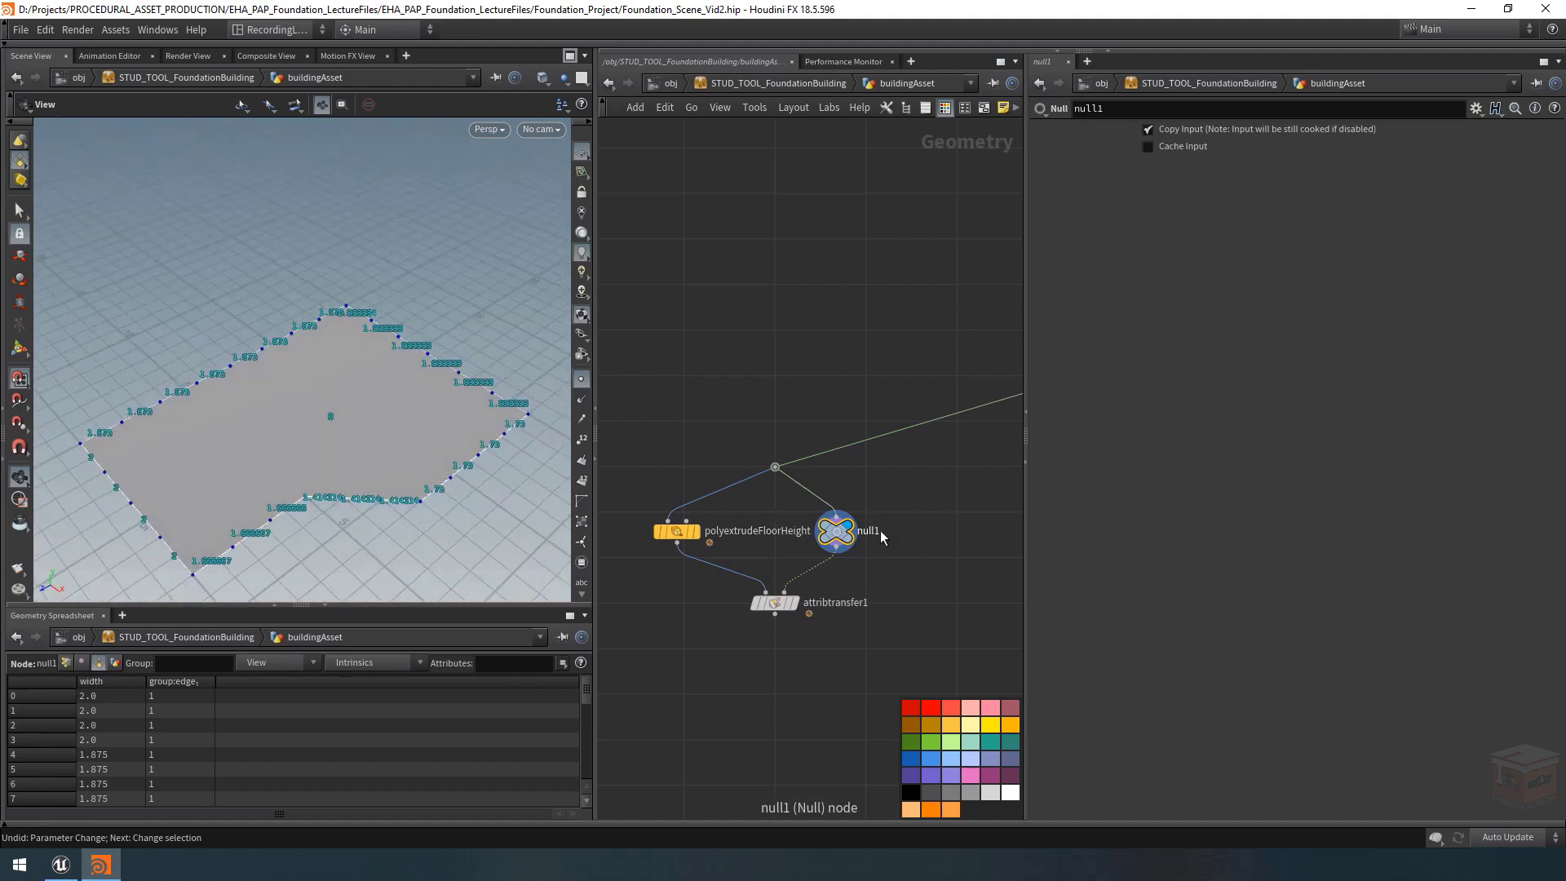
Rename the null1 node as widthAttributeSourceGeometry and move it slightly above the polyextrudeFloorHeight row.
{"action": "double_click", "coordinate": [870, 531]}
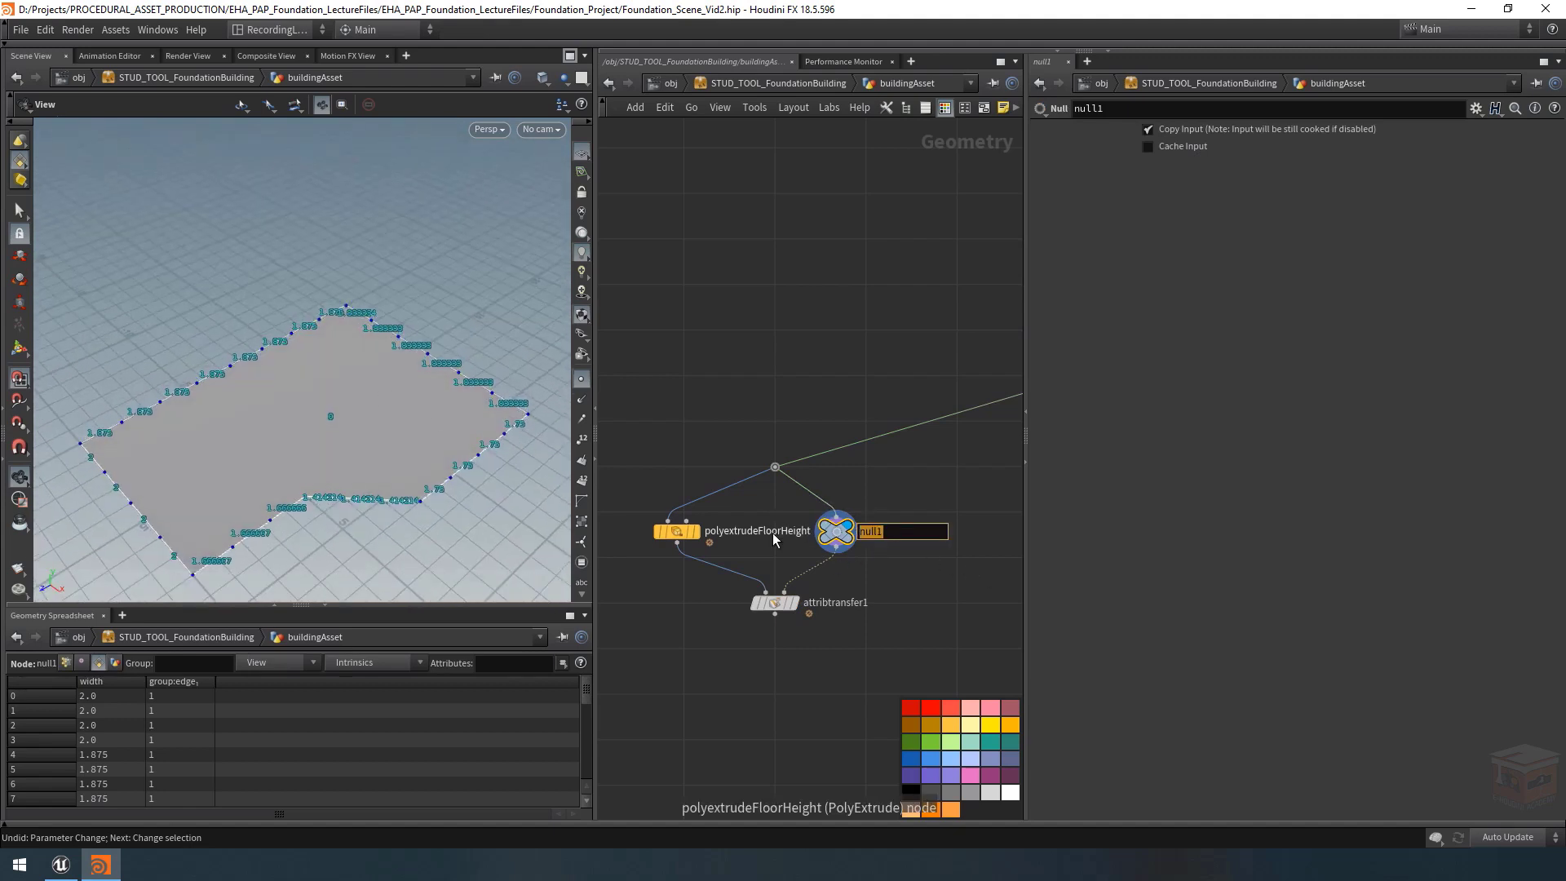
{"action": "type", "text": "widthAttr"}
{"action": "type", "text": "ibuteSourceGeo"}
{"action": "type", "text": "metry"}
{"action": "key", "text": "Return"}
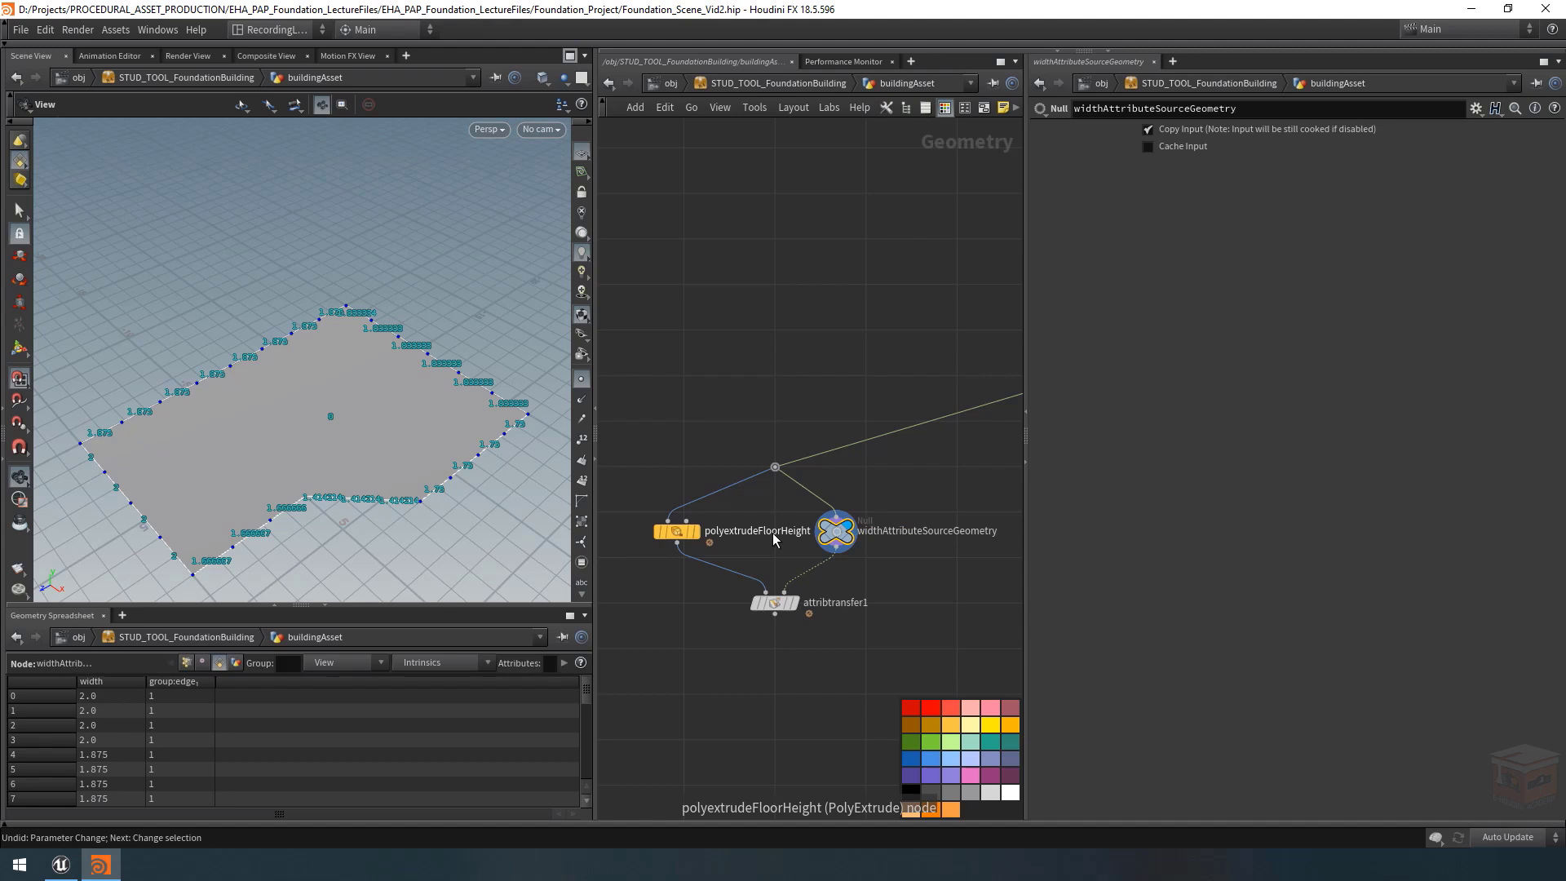
{"action": "left_click_drag", "start_coordinate": [840, 539], "coordinate": [845, 519]}
{"action": "mouse_move", "coordinate": [370, 455]}
{"action": "middle_mouse_down"}
{"action": "mouse_move", "coordinate": [383, 457]}
{"action": "mouse_move", "coordinate": [336, 400]}
{"action": "mouse_move", "coordinate": [353, 398]}
{"action": "middle_mouse_up"}
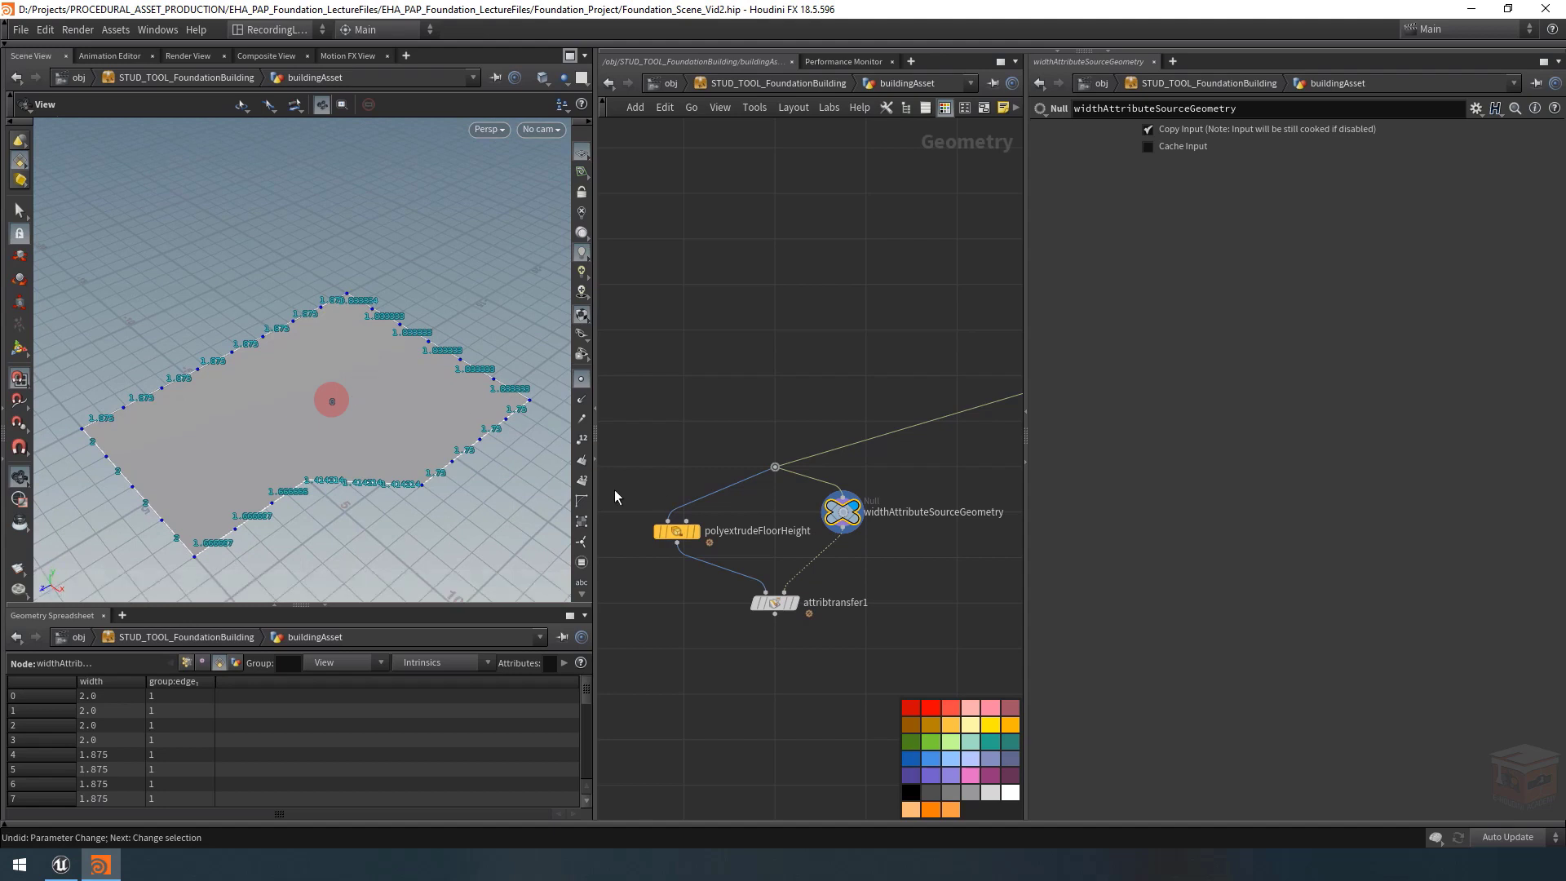
Insert a Blast node between widthAttributeSourceGeometry and attribtransfer1, align it under the null, and display its result.
{"action": "left_click", "coordinate": [582, 564]}
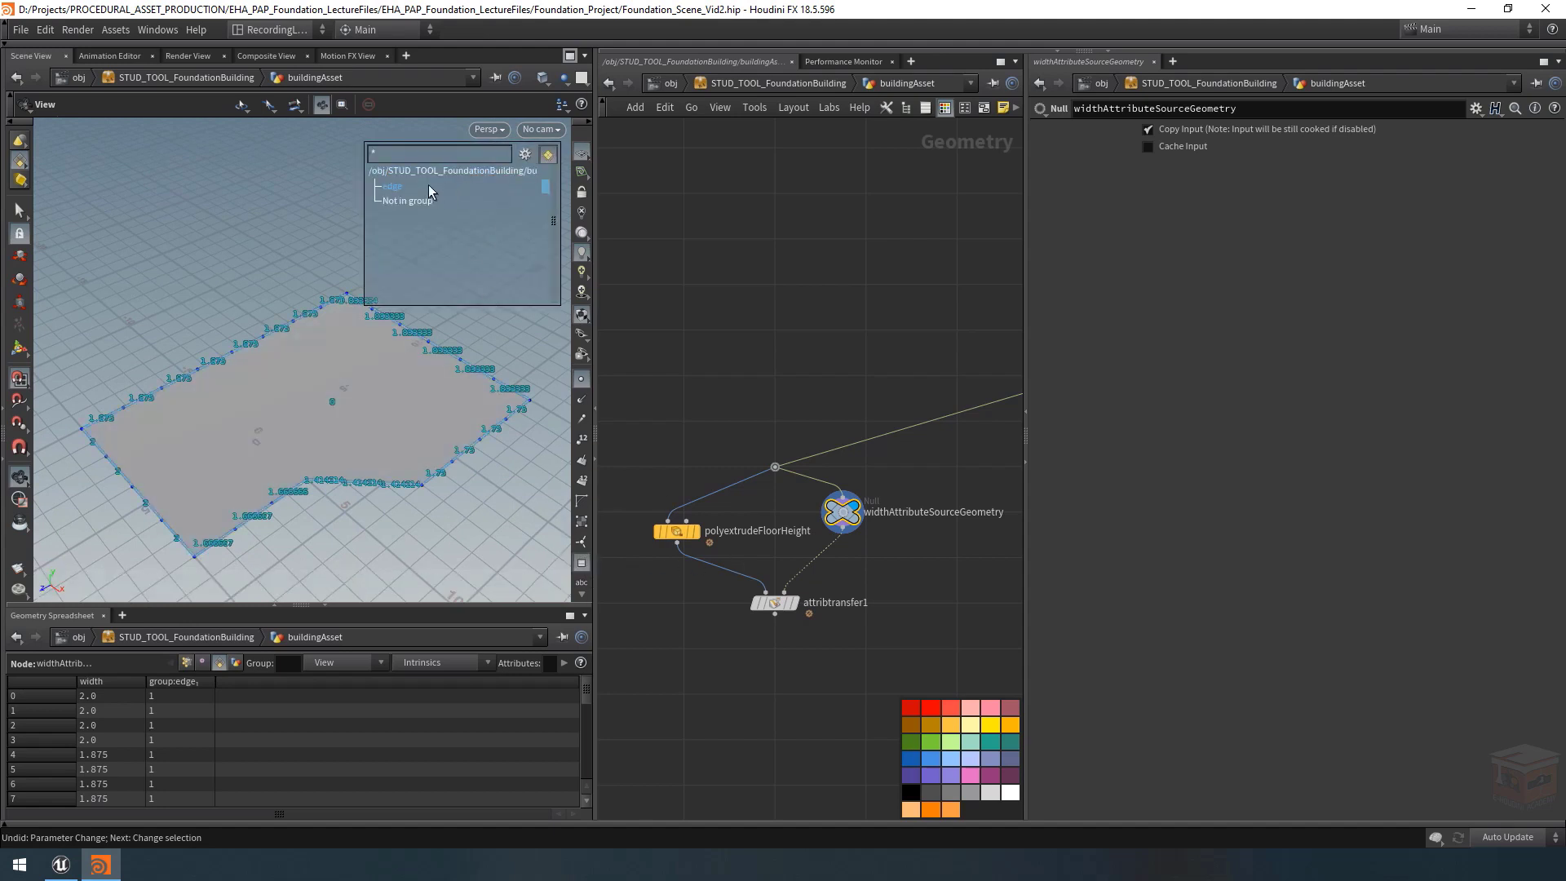
{"action": "middle_click_drag", "start_coordinate": [896, 551], "coordinate": [903, 539]}
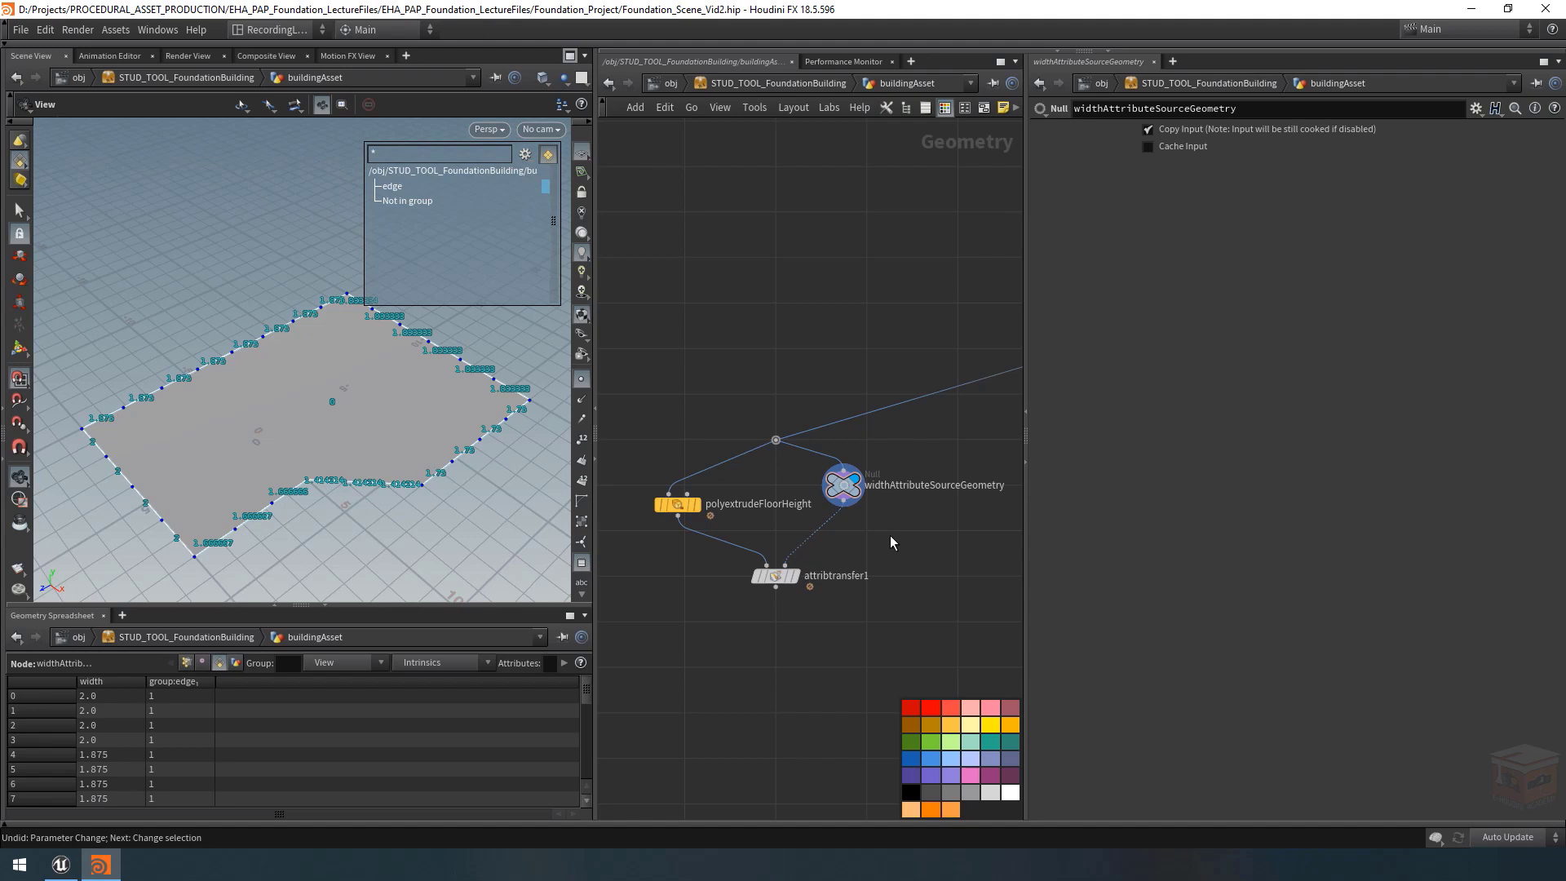
{"action": "mouse_move", "coordinate": [803, 577]}
{"action": "key", "text": "Tab"}
{"action": "type", "text": "blast"}
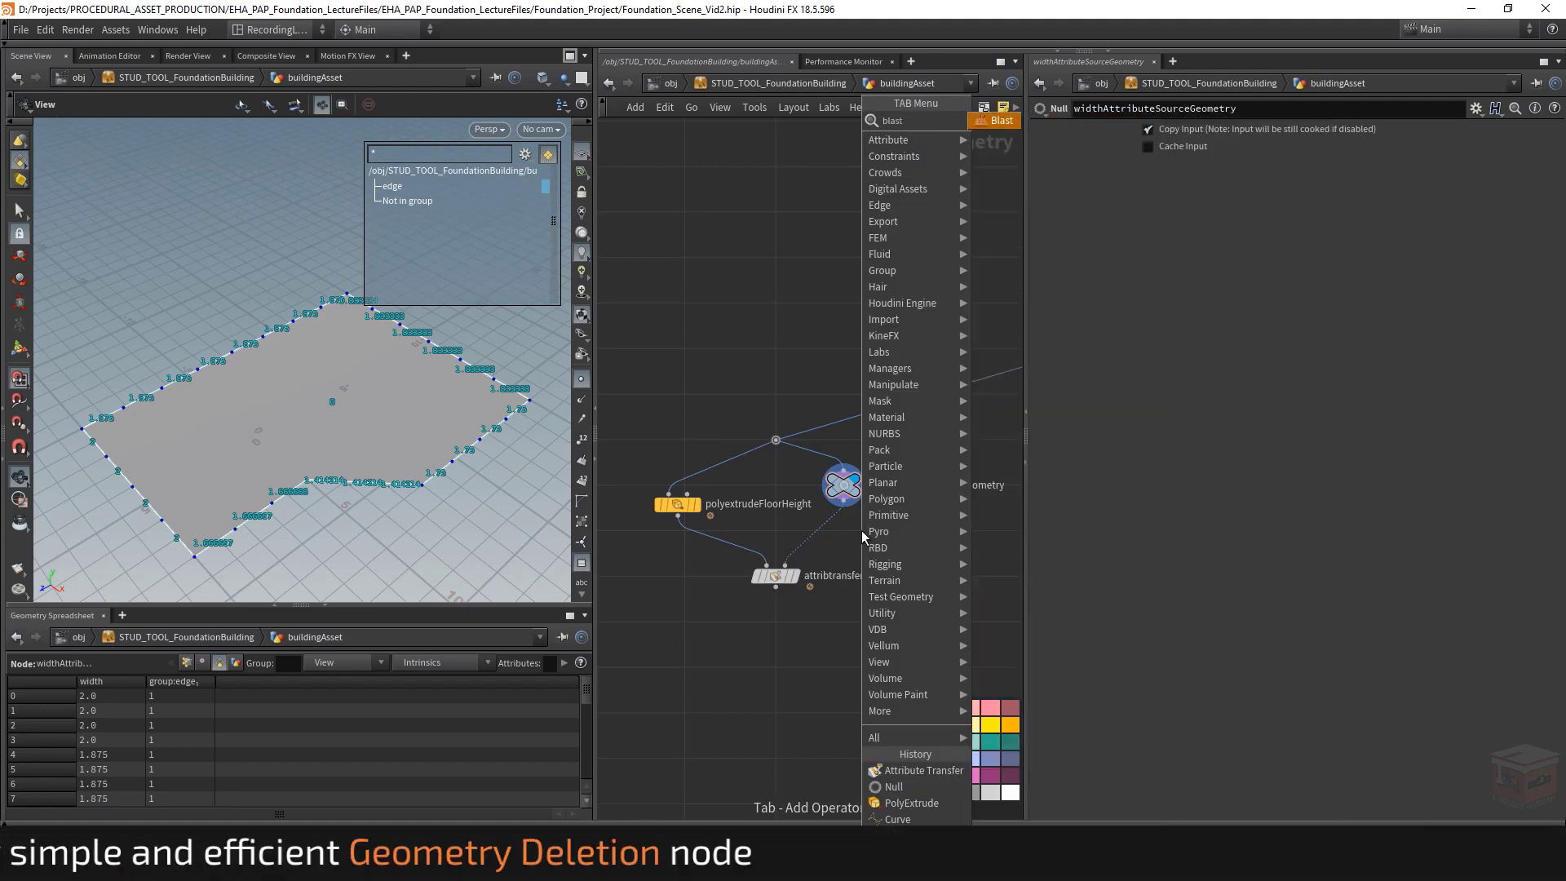
{"action": "key", "text": "Return"}
{"action": "left_click", "coordinate": [861, 531]}
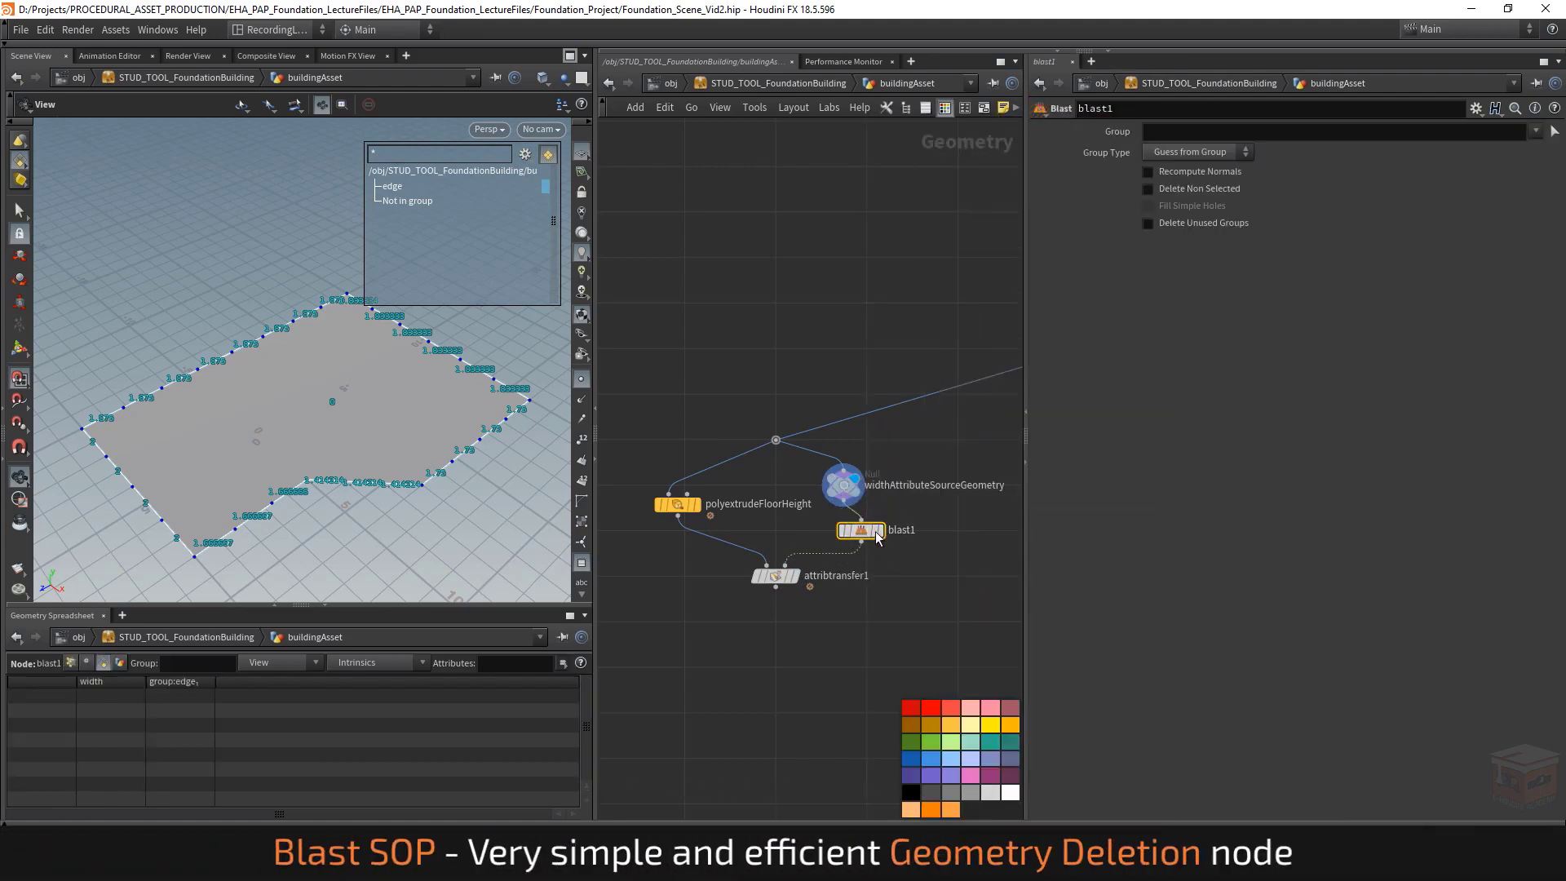
{"action": "left_click_drag", "start_coordinate": [866, 535], "coordinate": [843, 536]}
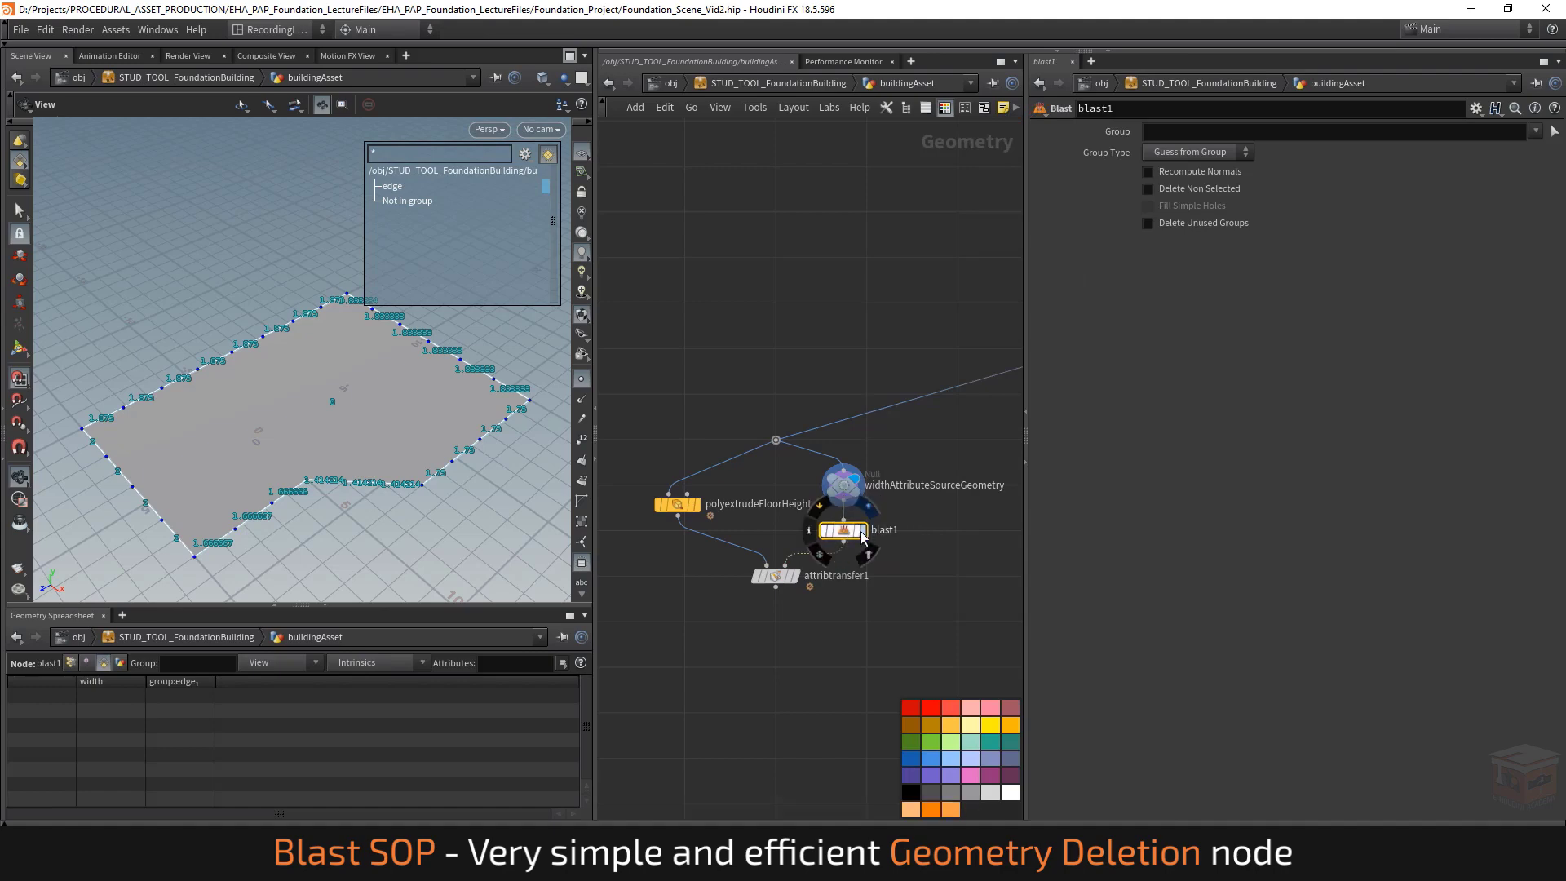
{"action": "left_click", "coordinate": [860, 530]}
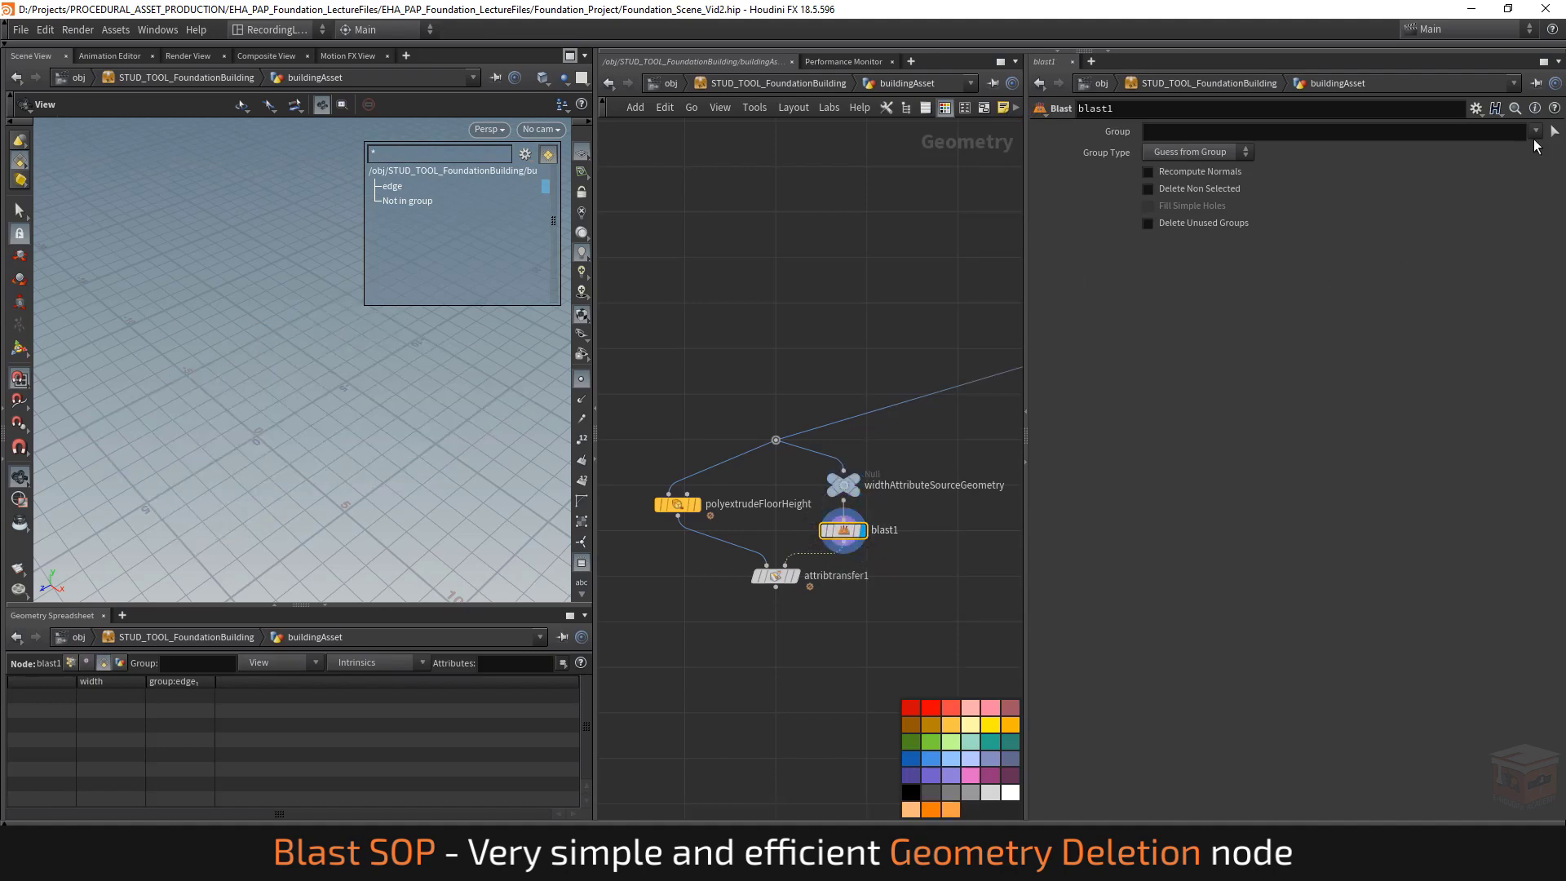
Set the blast1 group to edge and enable Delete Non Selected so only the edge primitives are kept.
{"action": "left_click", "coordinate": [1537, 132]}
{"action": "left_click", "coordinate": [1544, 151]}
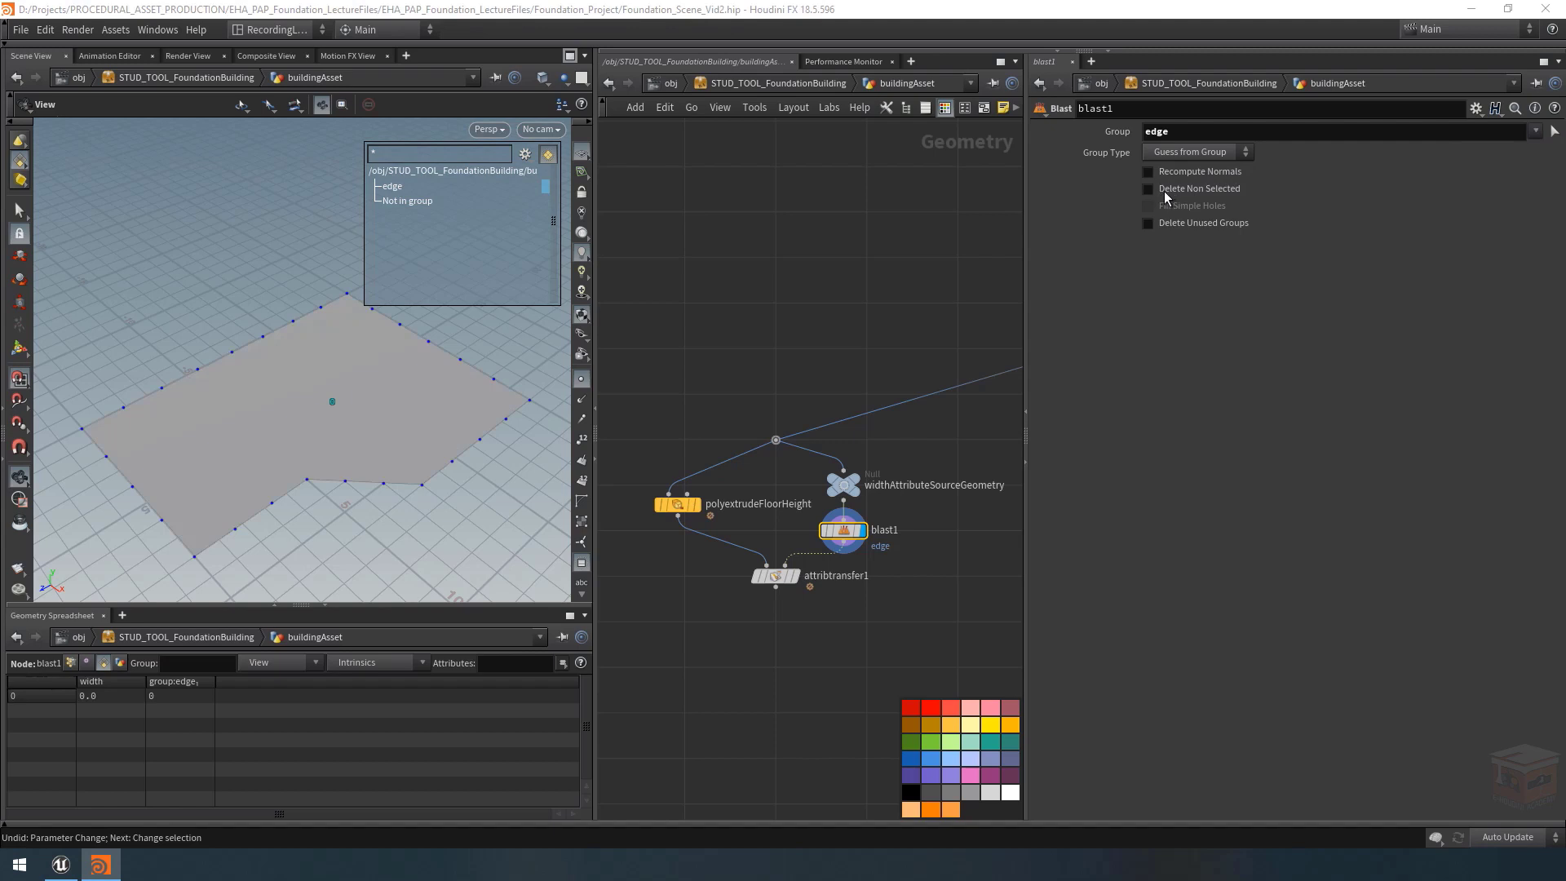
{"action": "left_click", "coordinate": [1211, 193]}
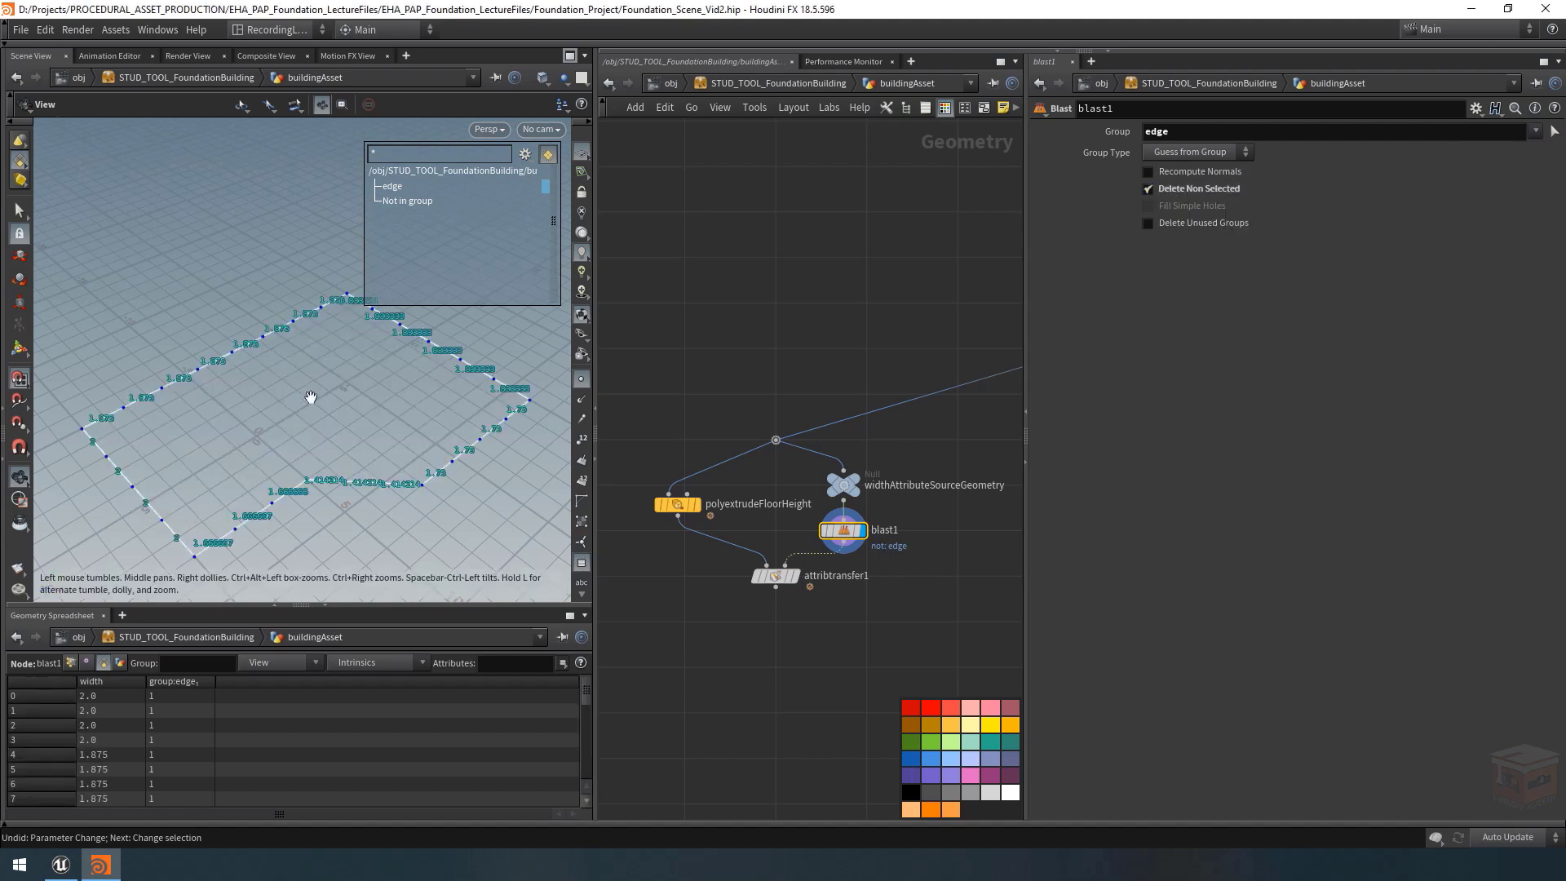
{"action": "mouse_move", "coordinate": [376, 411]}
{"action": "right_mouse_down"}
{"action": "mouse_move", "coordinate": [394, 405]}
{"action": "mouse_move", "coordinate": [371, 416]}
{"action": "right_mouse_up"}
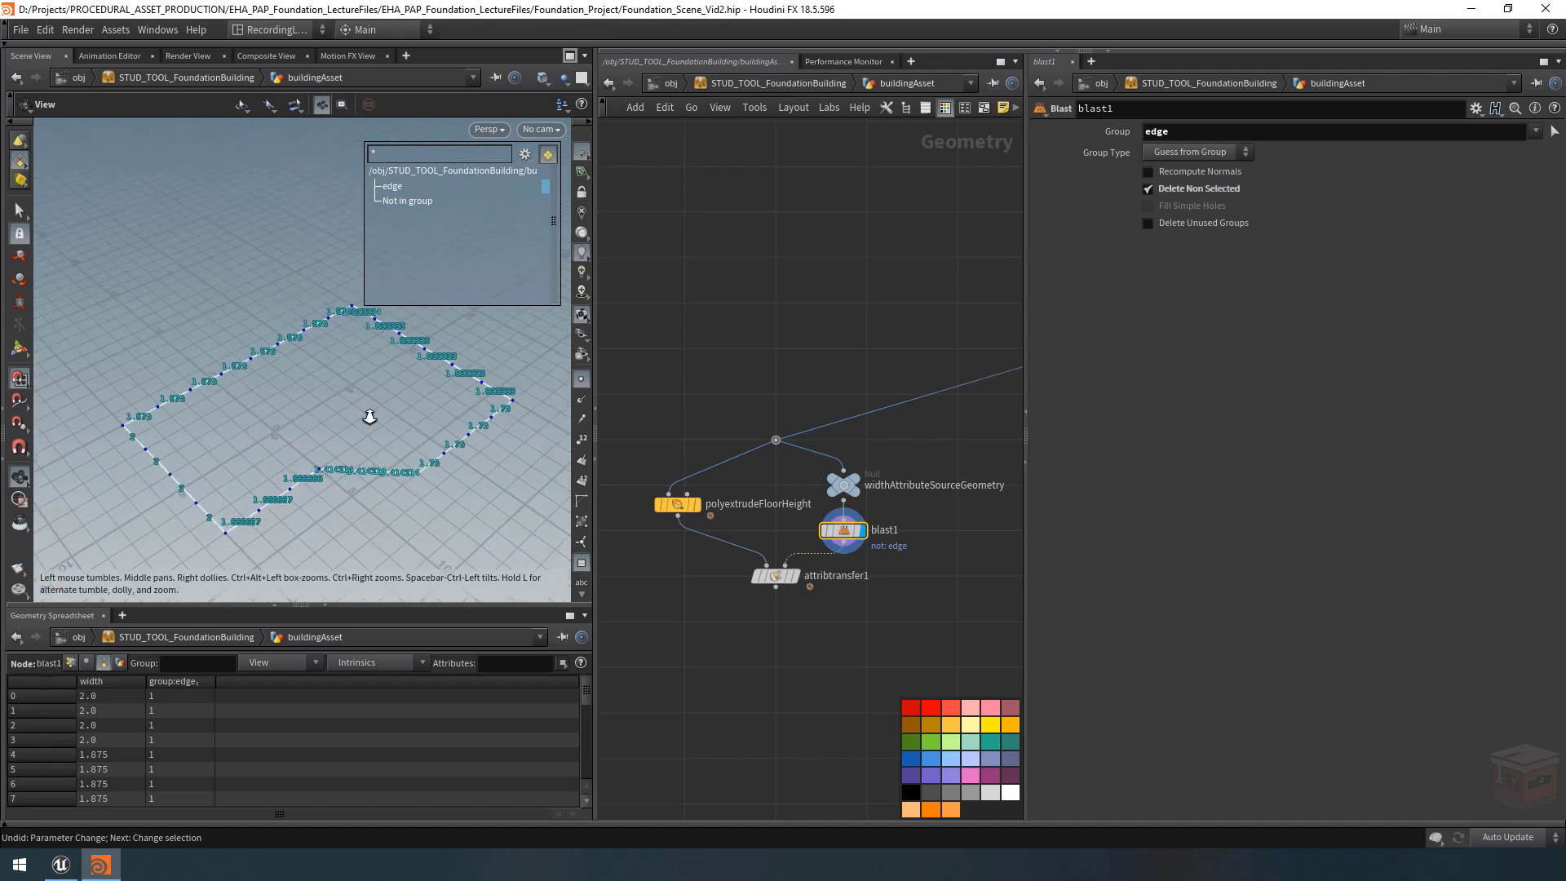
Rename the blast1 node as isolateEdge and color it red.
{"action": "double_click", "coordinate": [886, 531]}
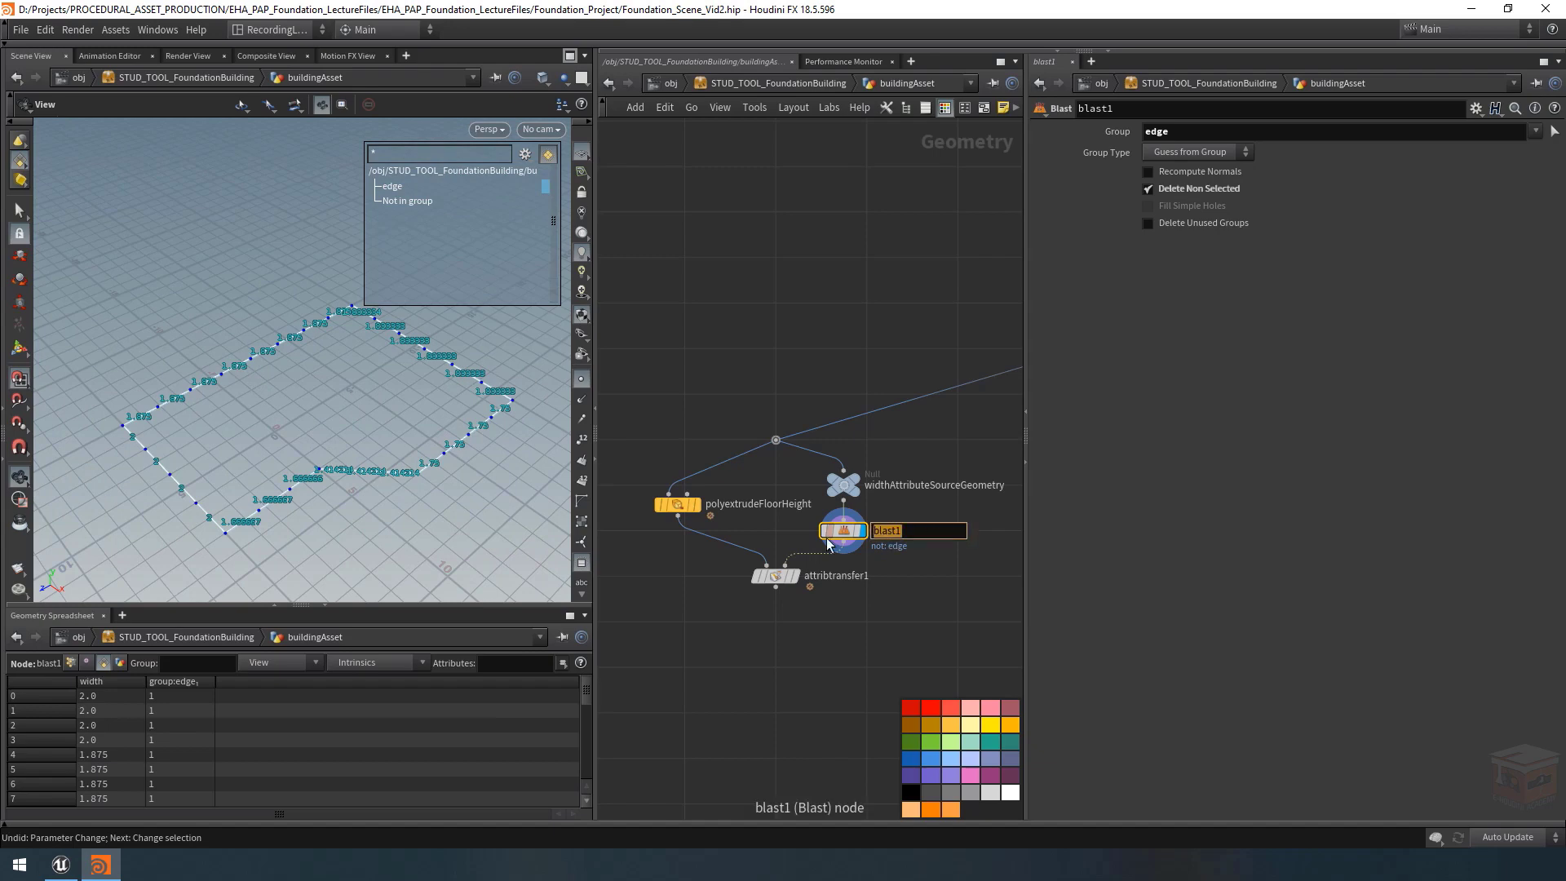
{"action": "type", "text": "isolateEdge"}
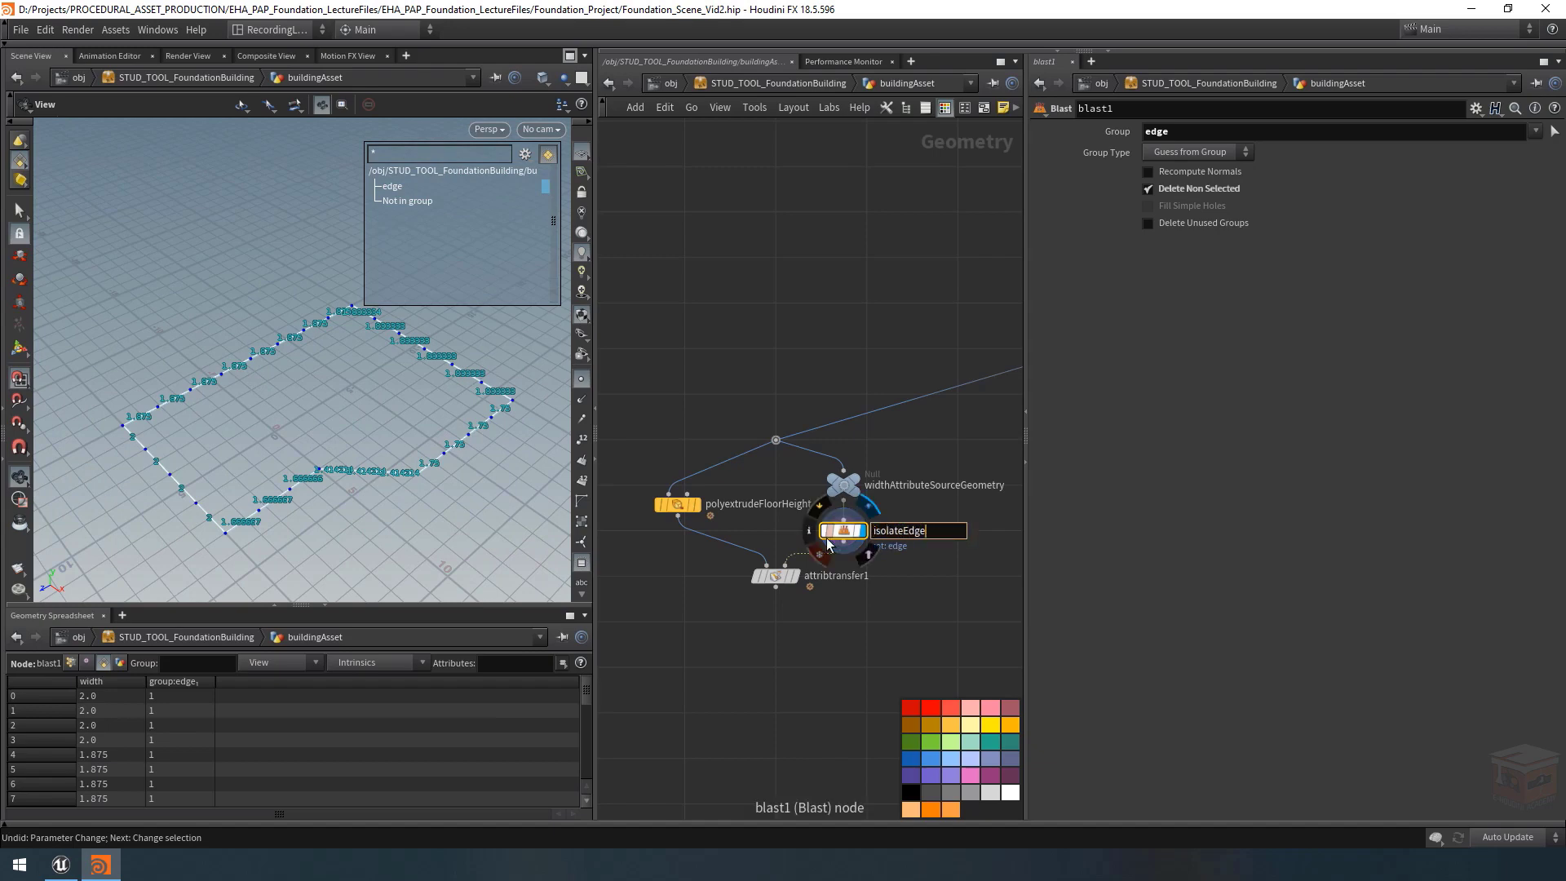
{"action": "key", "text": "Return"}
{"action": "left_click", "coordinate": [827, 541]}
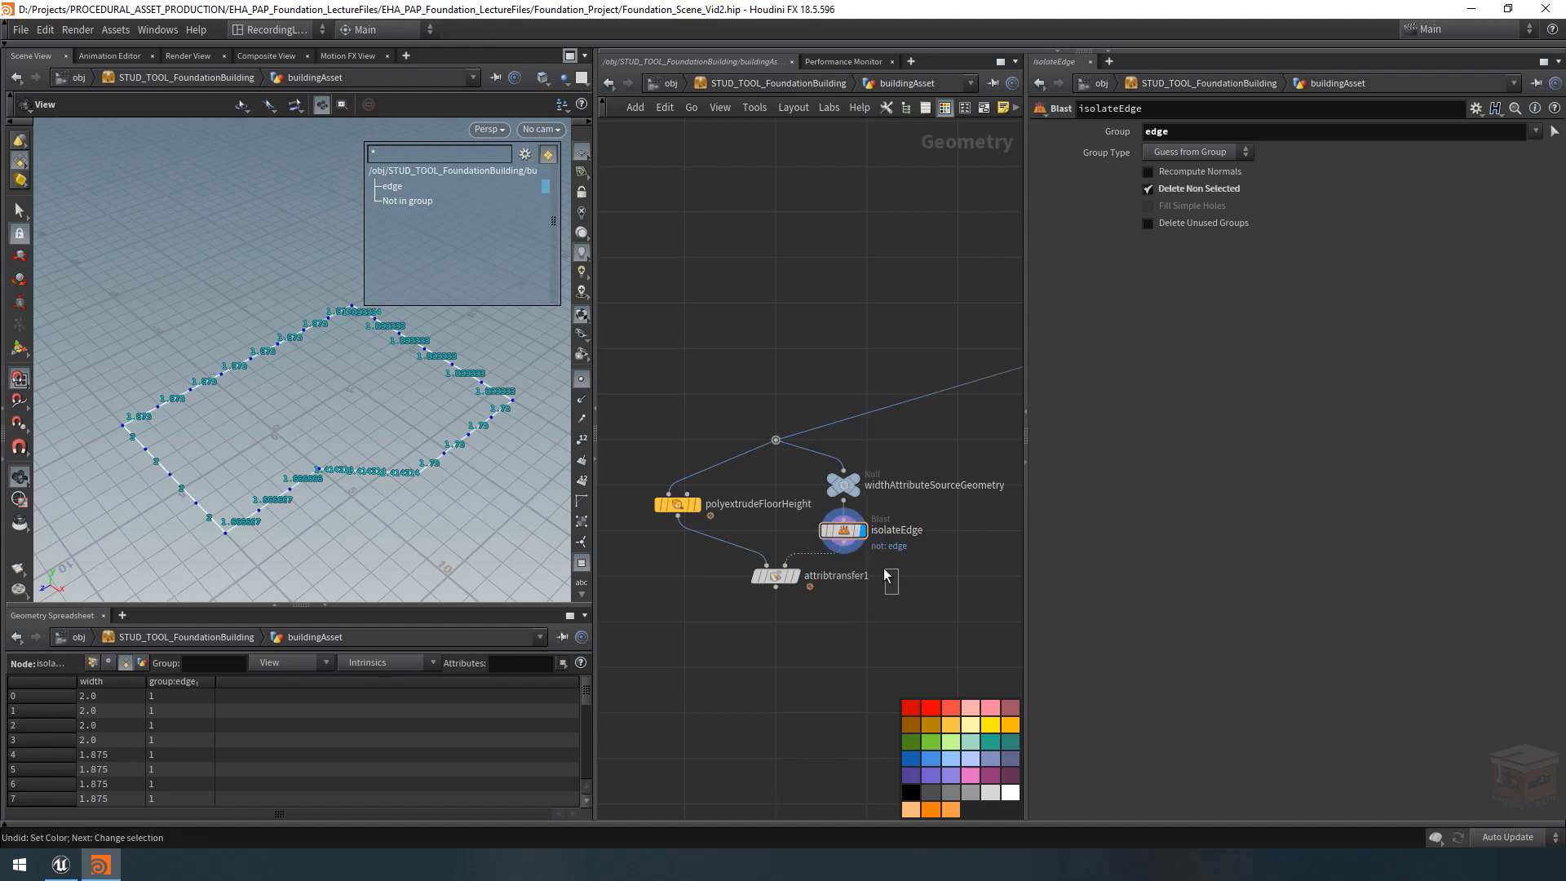
{"action": "left_click_drag", "start_coordinate": [887, 575], "coordinate": [835, 529]}
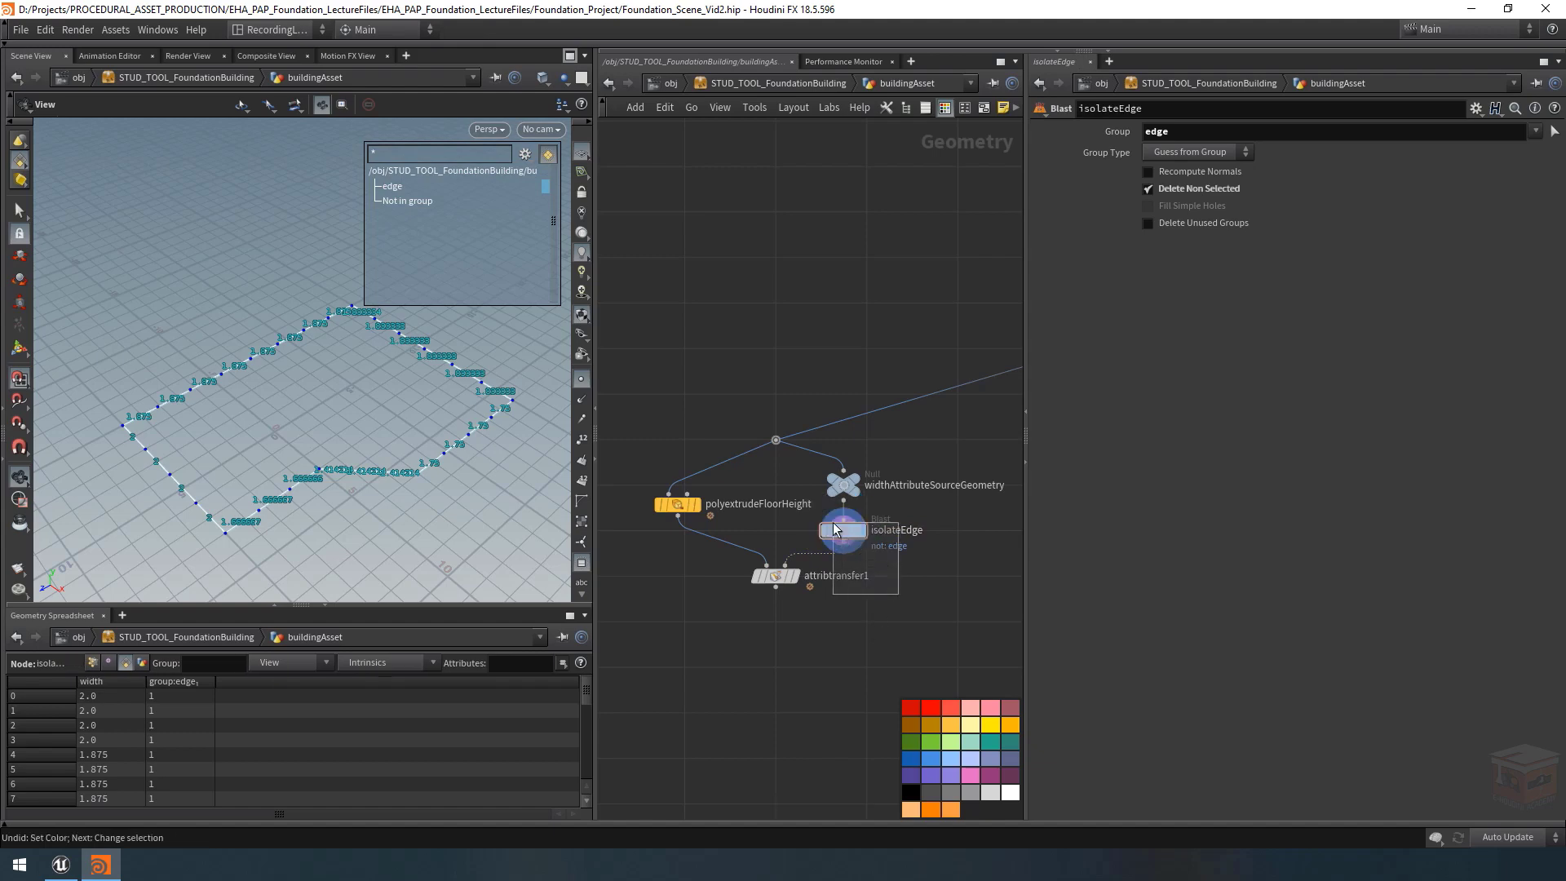
{"action": "left_click", "coordinate": [951, 707]}
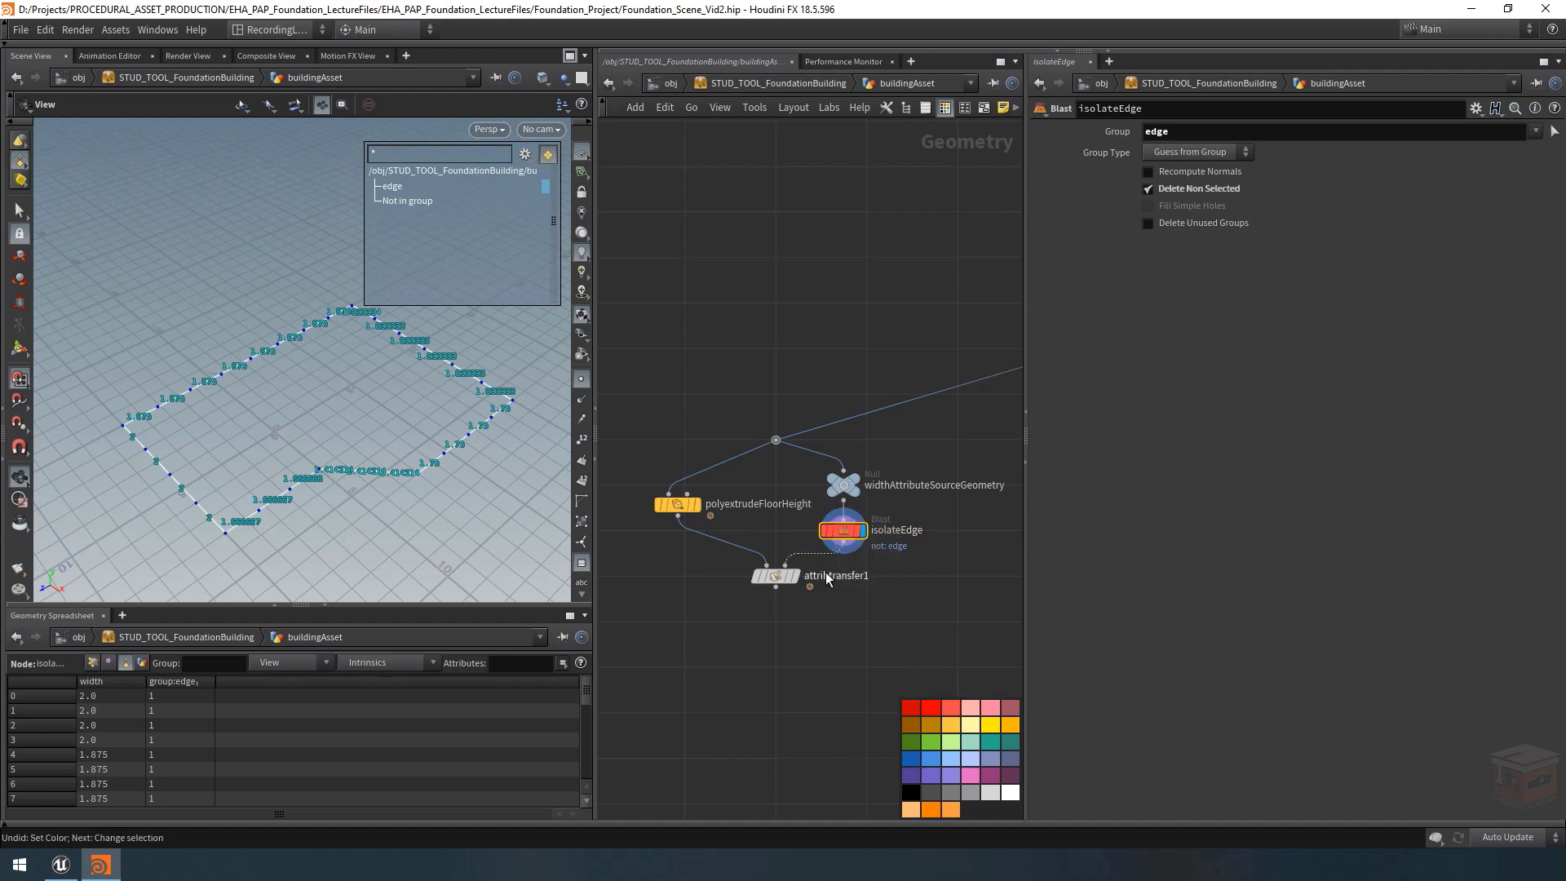
Display attribtransfer1, hide the group list, inspect the width markers on the side faces, and save the scene.
{"action": "left_click", "coordinate": [795, 576]}
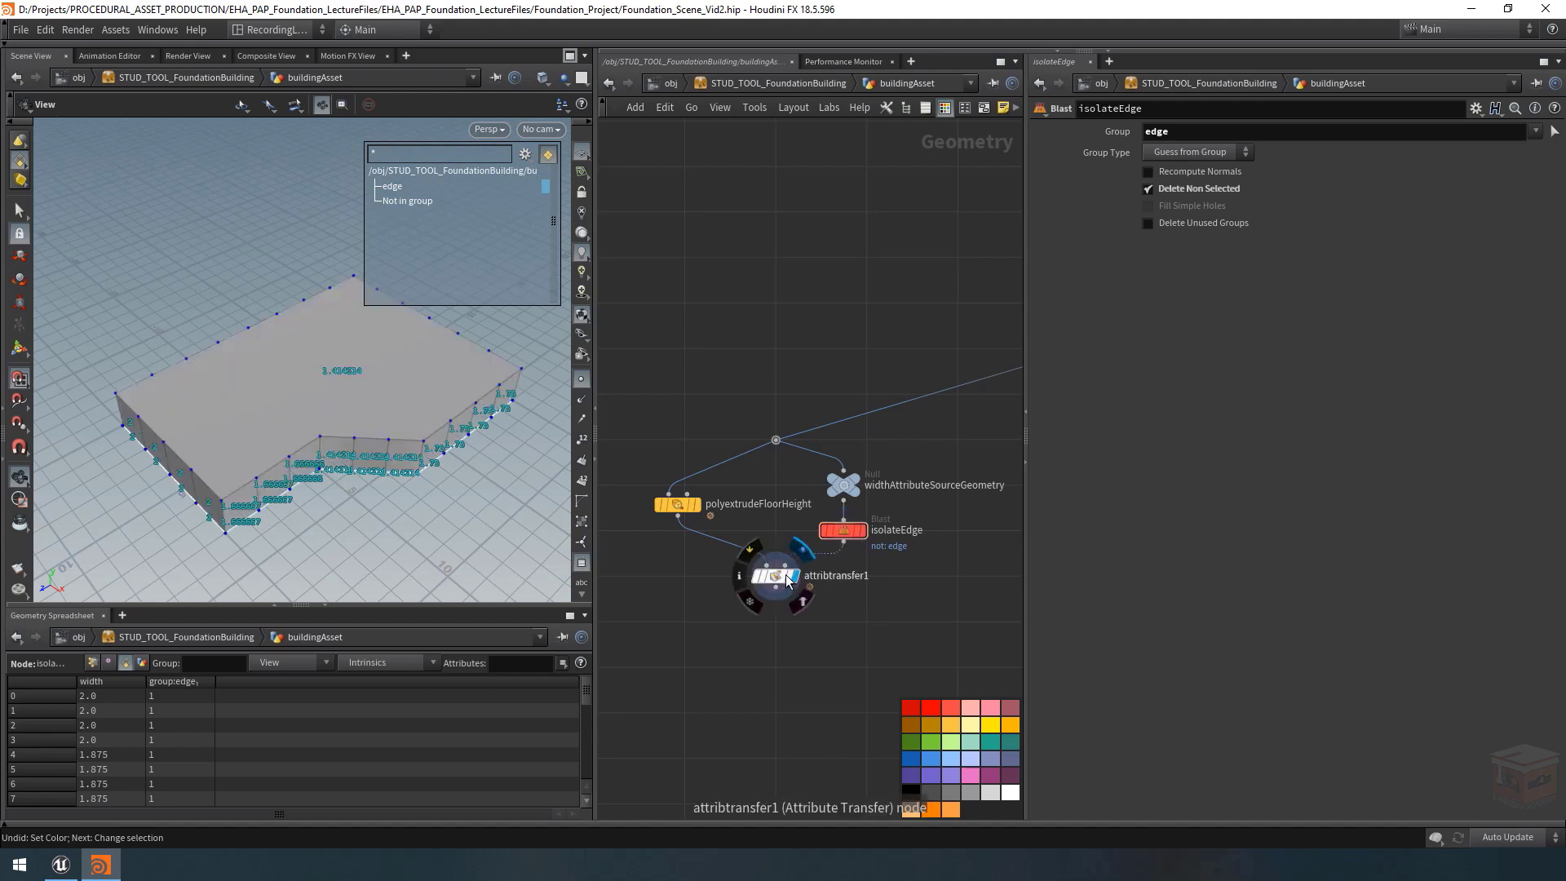
{"action": "left_click", "coordinate": [774, 575]}
{"action": "key", "text": "ctrl+z"}
{"action": "key", "text": "ctrl+shift+z"}
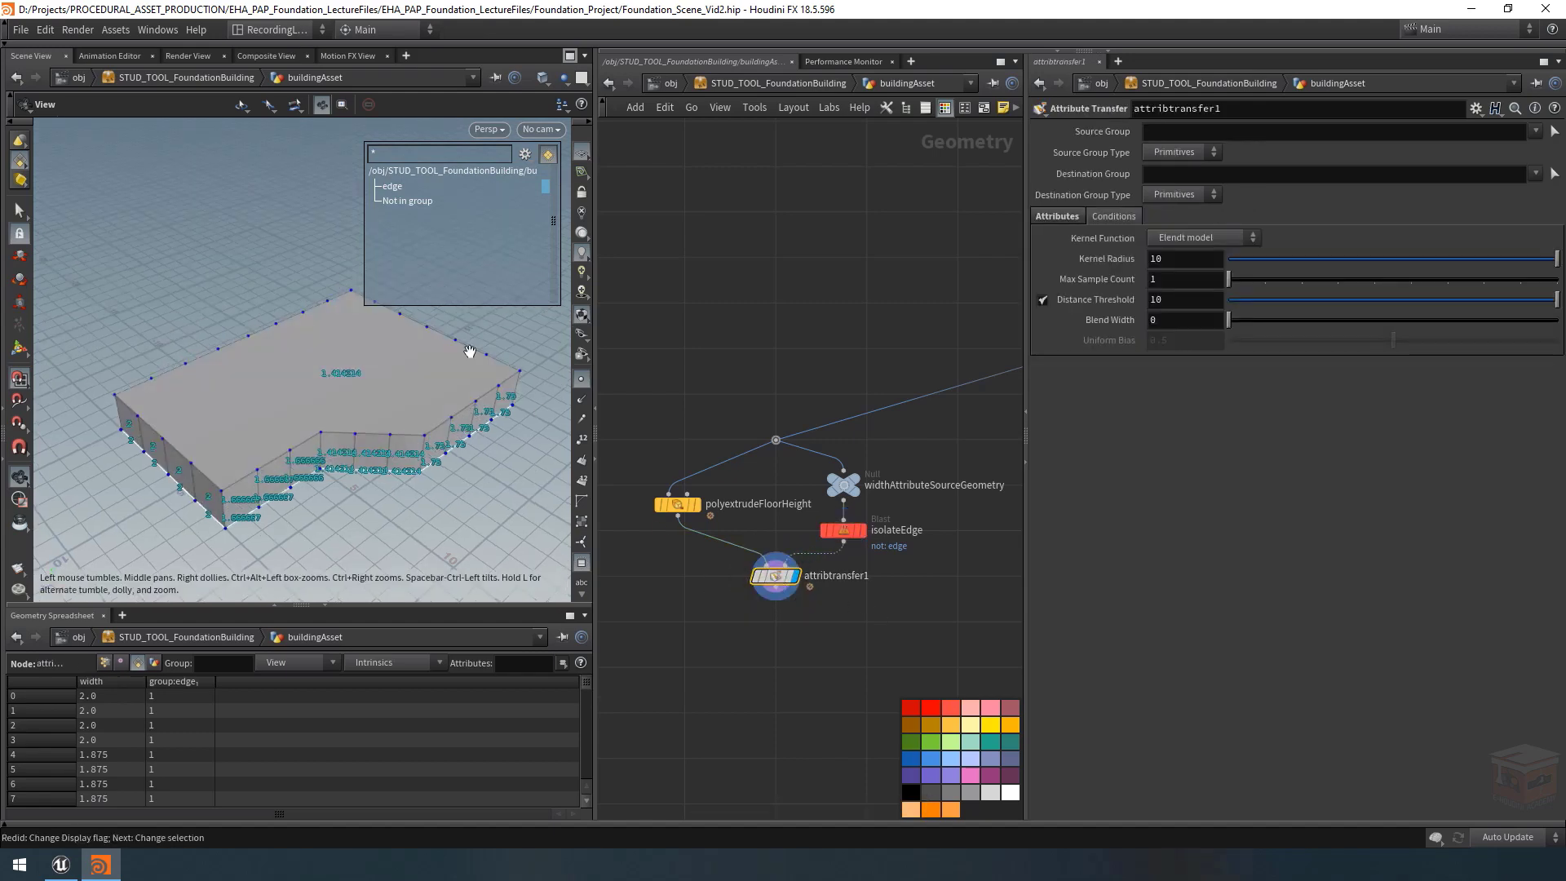
{"action": "left_click_drag", "start_coordinate": [412, 343], "coordinate": [445, 377]}
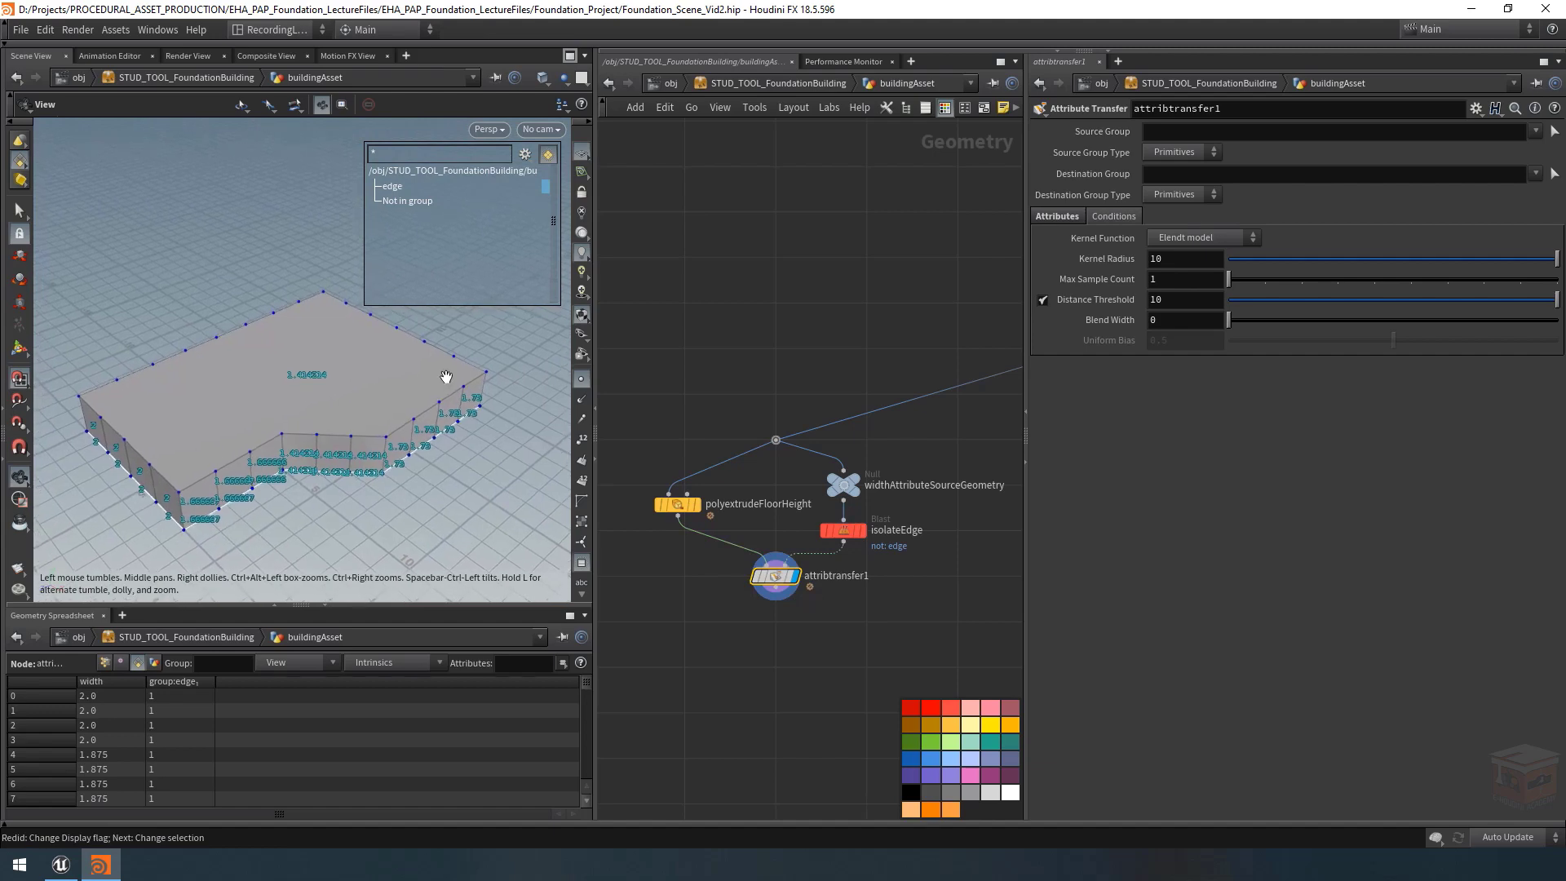
{"action": "left_click", "coordinate": [583, 565]}
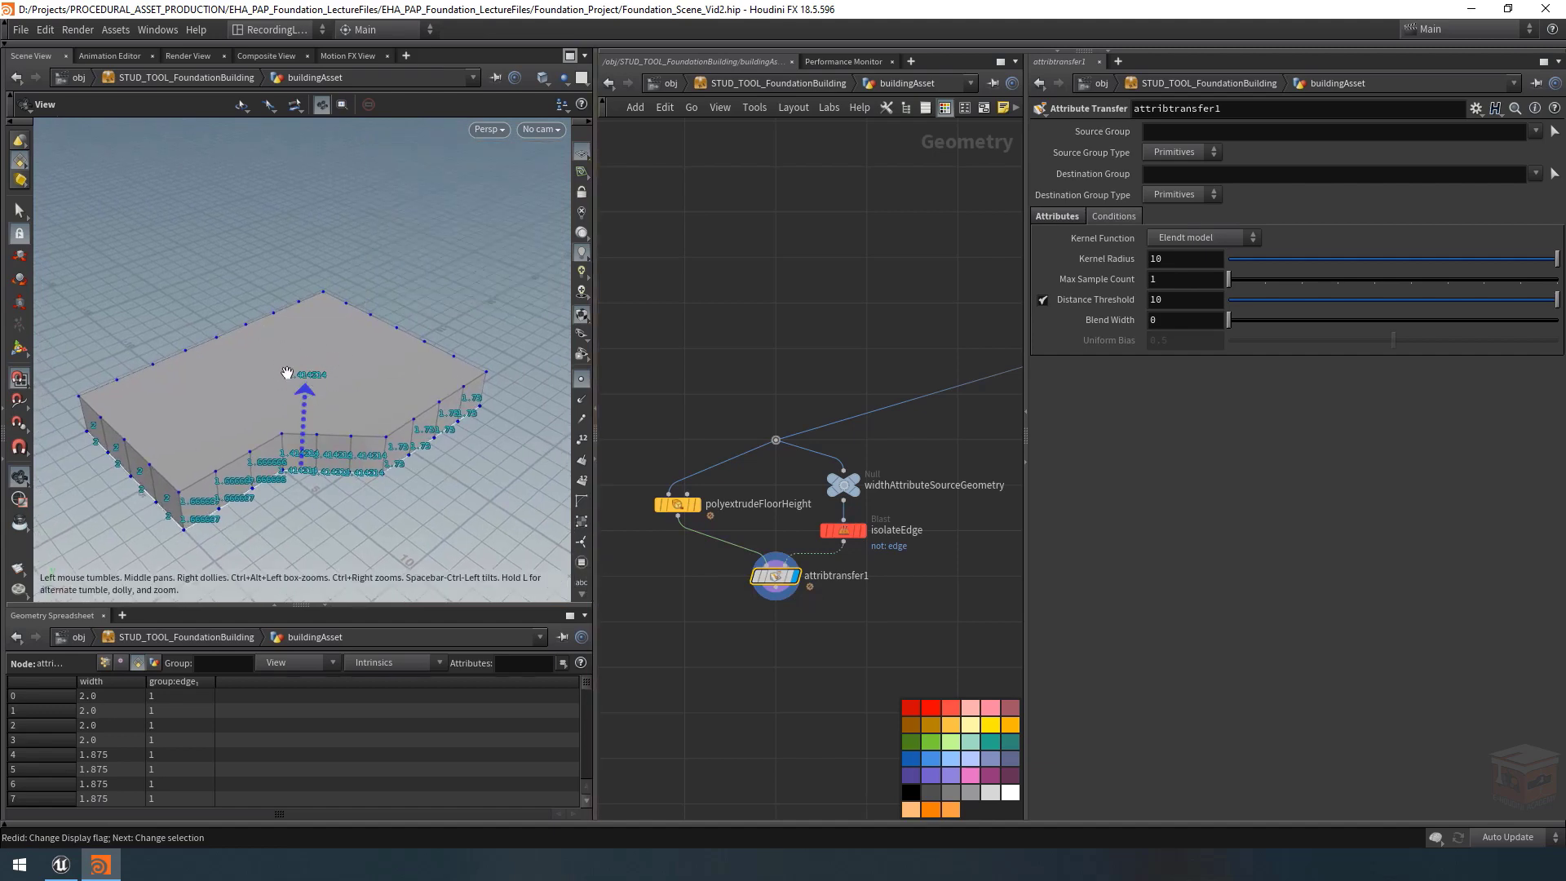
{"action": "middle_click_drag", "start_coordinate": [346, 384], "coordinate": [377, 373]}
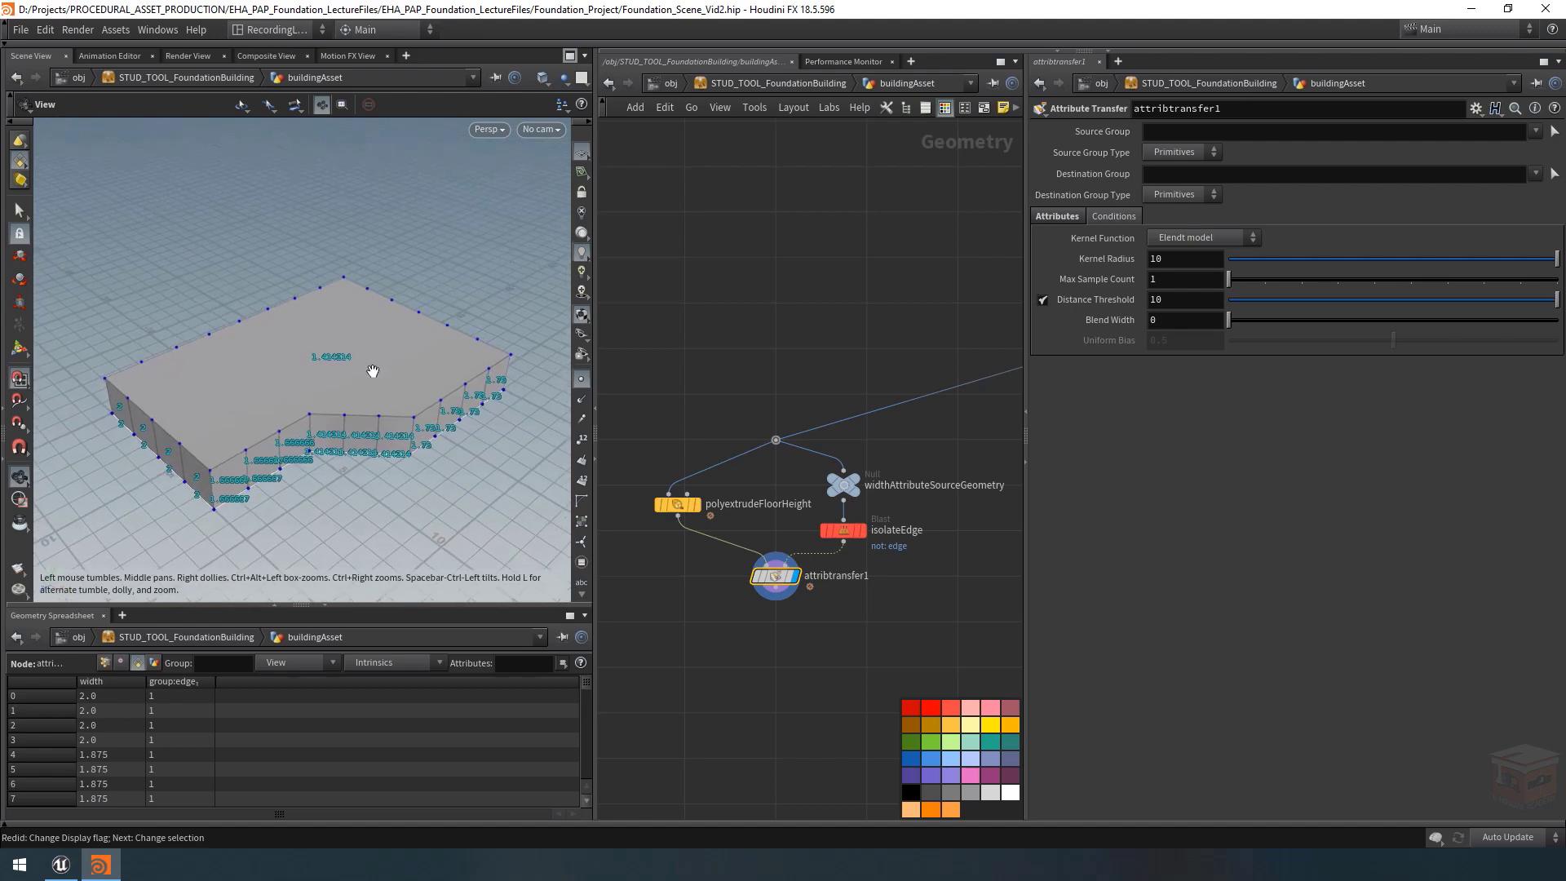
{"action": "mouse_move", "coordinate": [838, 538]}
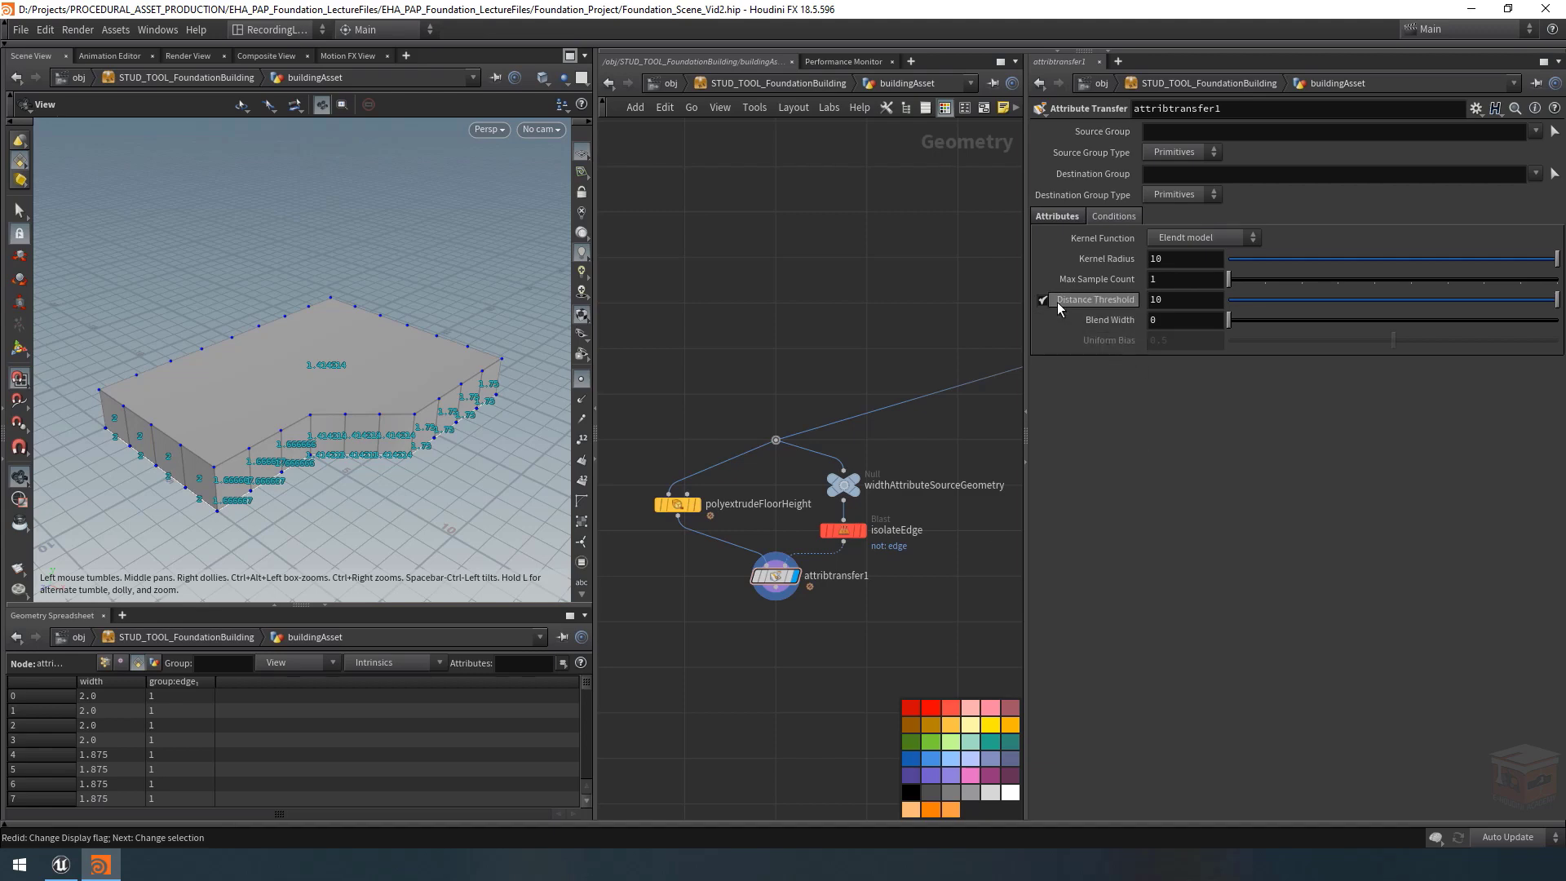
{"action": "key", "text": "ctrl+s"}
Raise the Y translate of polyextrudeFloorHeight to 23.6 and inspect the width markers on the tall walls.
{"action": "left_click_drag", "start_coordinate": [752, 391], "coordinate": [642, 522]}
{"action": "scroll", "coordinate": [473, 394], "scroll_direction": "down", "scroll_amount": 5}
{"action": "left_click_drag", "start_coordinate": [473, 394], "coordinate": [481, 363]}
{"action": "middle_click_drag", "start_coordinate": [1319, 389], "coordinate": [1542, 381]}
{"action": "middle_click_drag", "start_coordinate": [1309, 380], "coordinate": [1403, 380]}
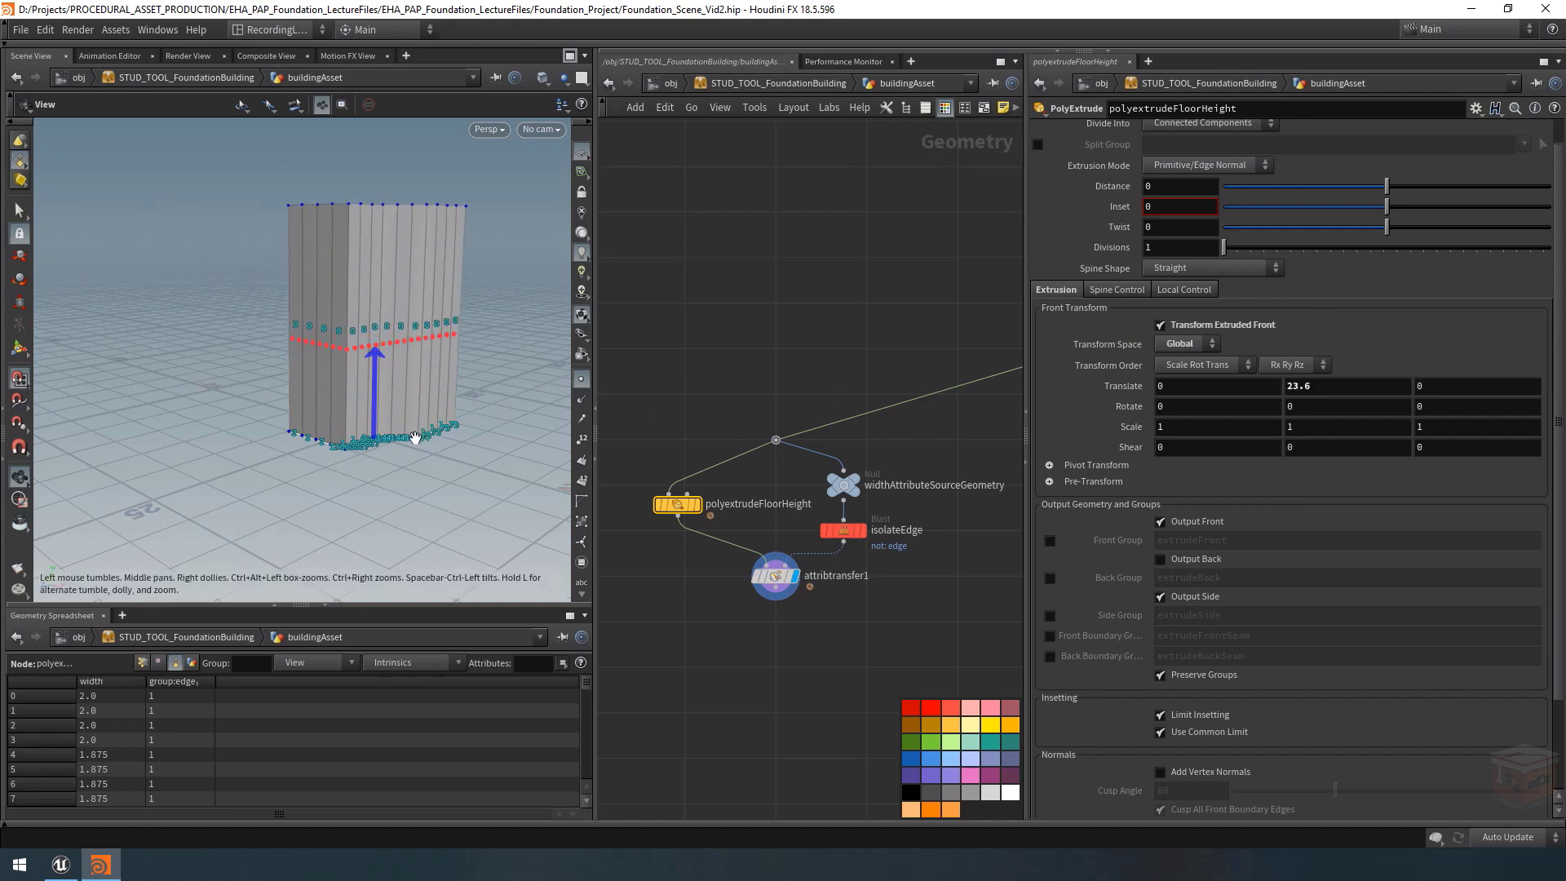
{"action": "left_click_drag", "start_coordinate": [434, 416], "coordinate": [424, 431]}
{"action": "right_click_drag", "start_coordinate": [409, 396], "coordinate": [481, 387]}
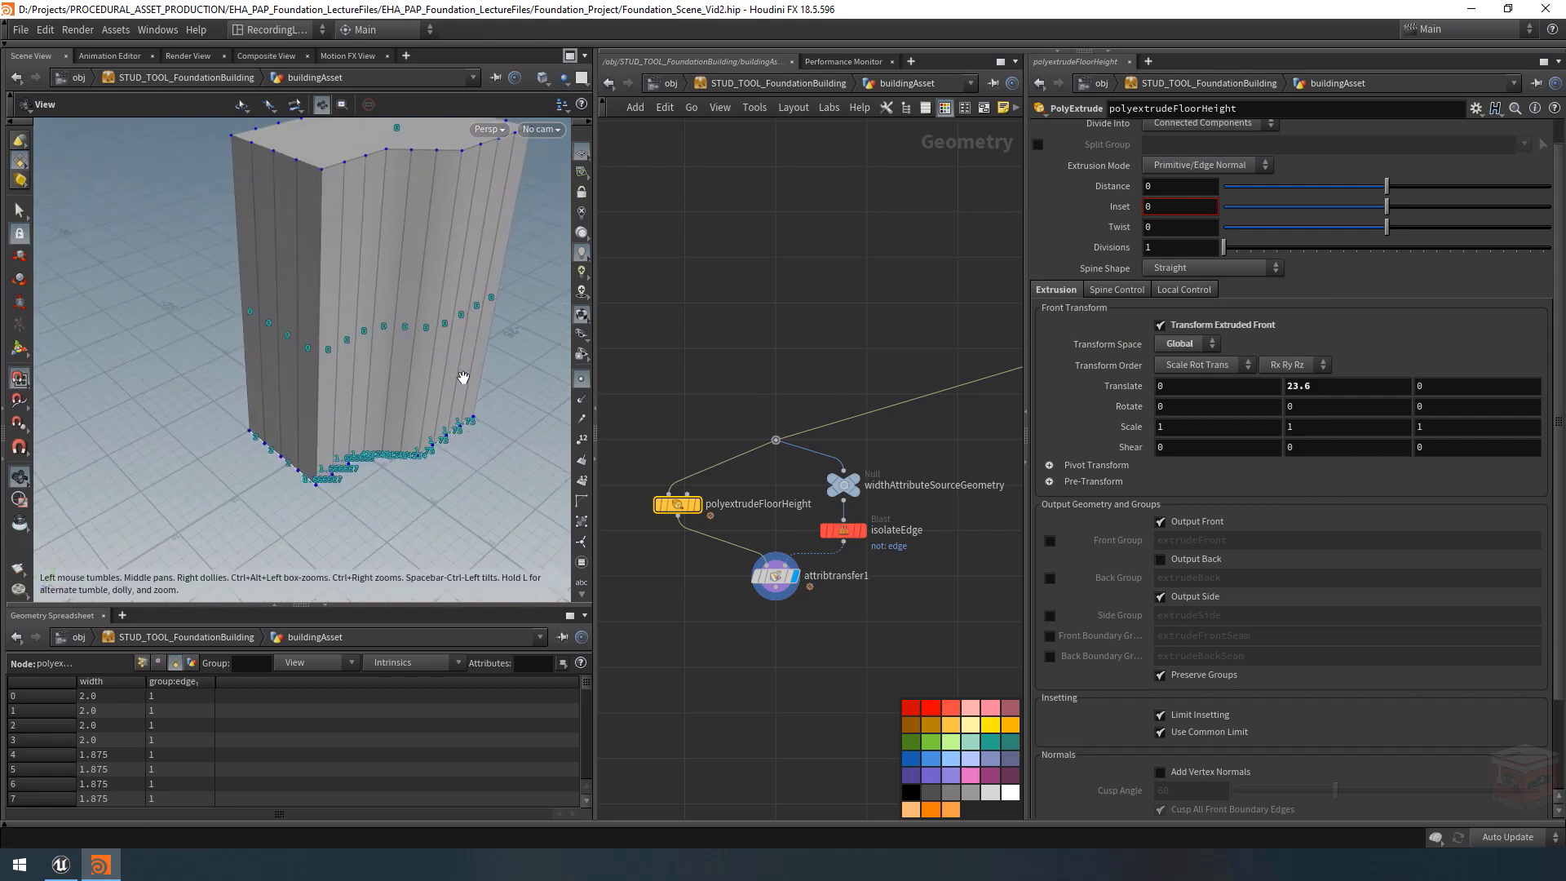
{"action": "middle_click_drag", "start_coordinate": [464, 378], "coordinate": [454, 430]}
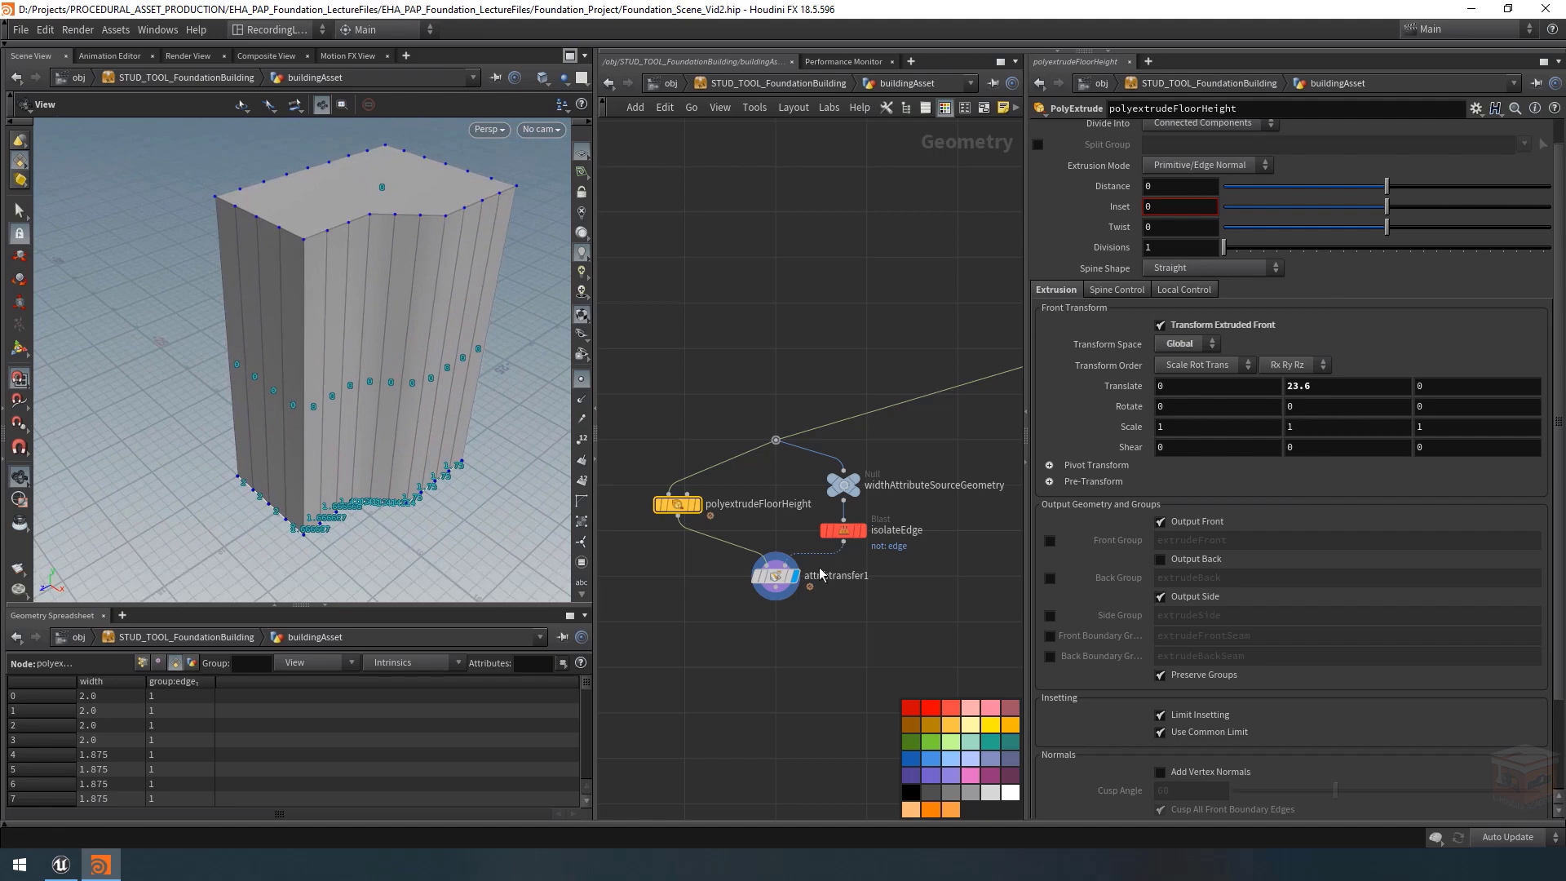
Disable the distance threshold in the conditions of attribtransfer1.
{"action": "left_click", "coordinate": [775, 577]}
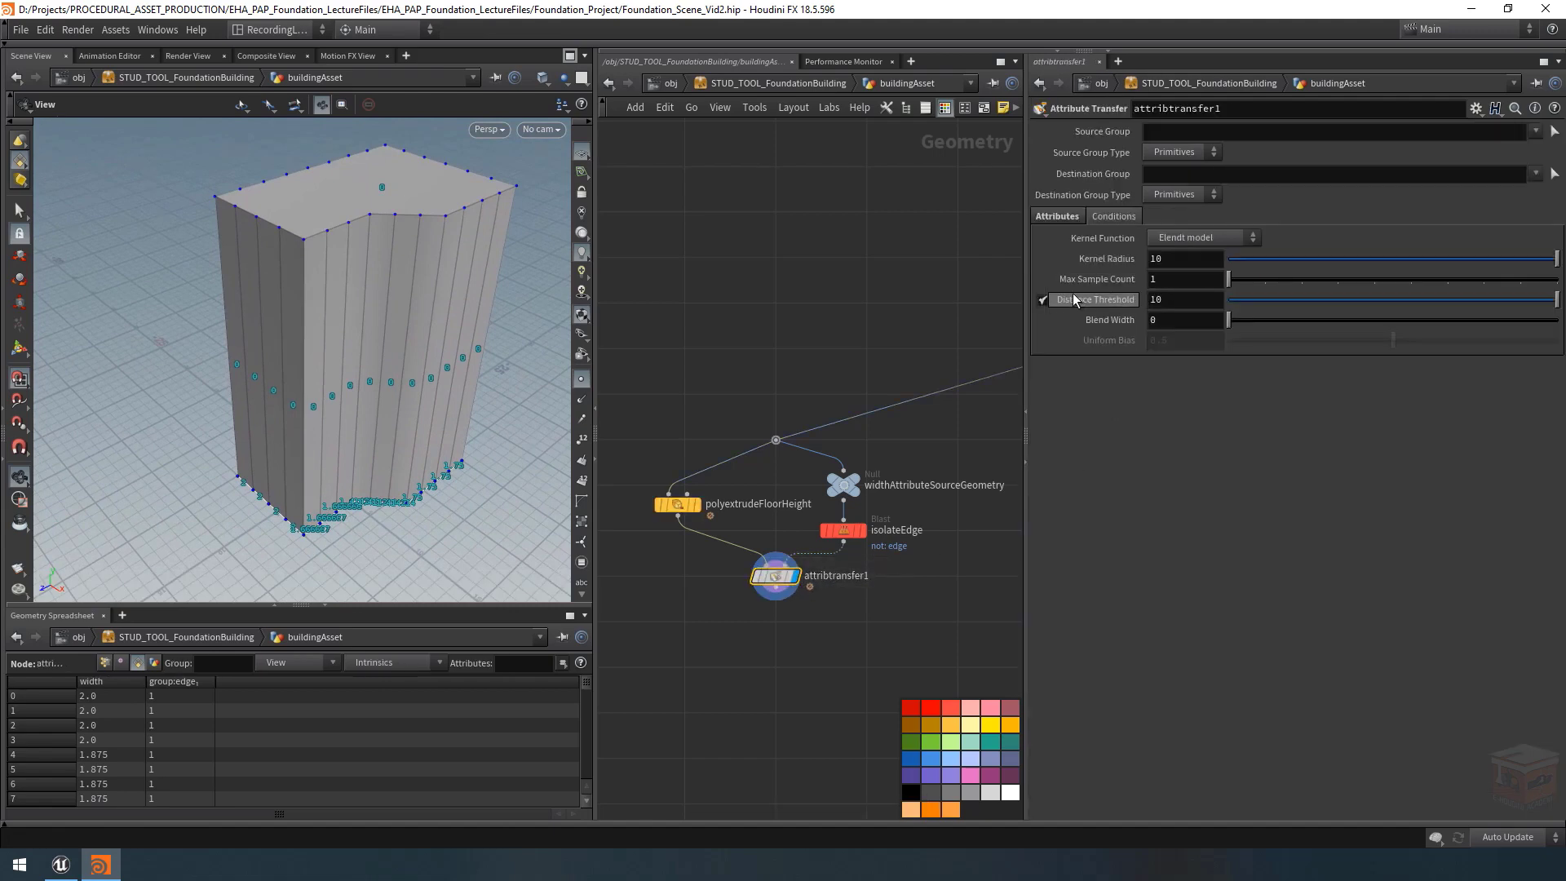
{"action": "left_click", "coordinate": [1039, 301]}
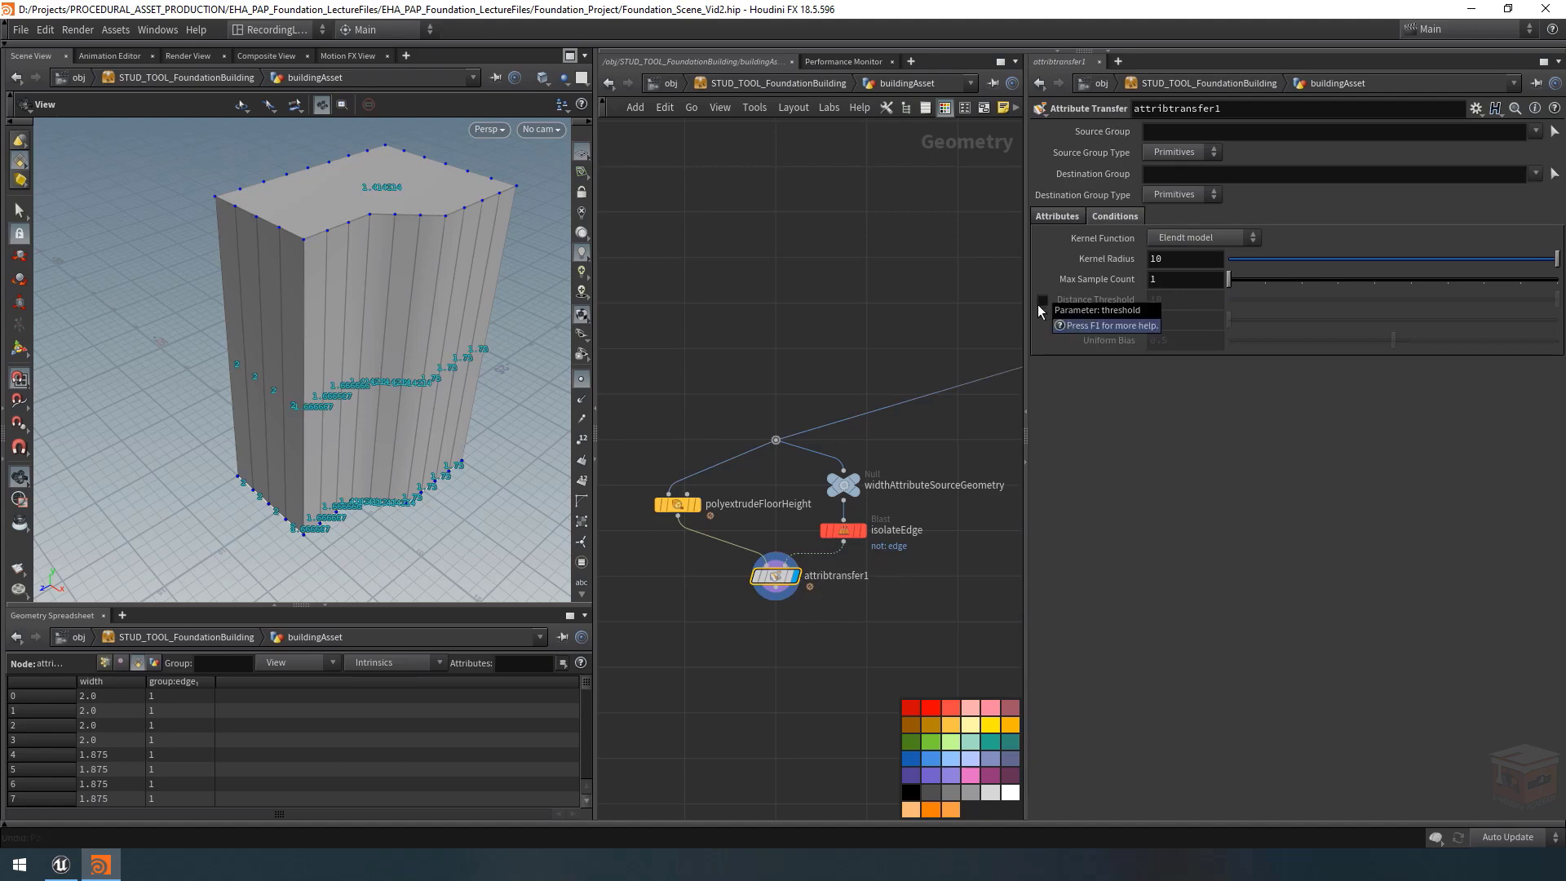
{"action": "key", "text": "ctrl+z"}
{"action": "key", "text": "ctrl+z"}
{"action": "key", "text": "ctrl+z"}
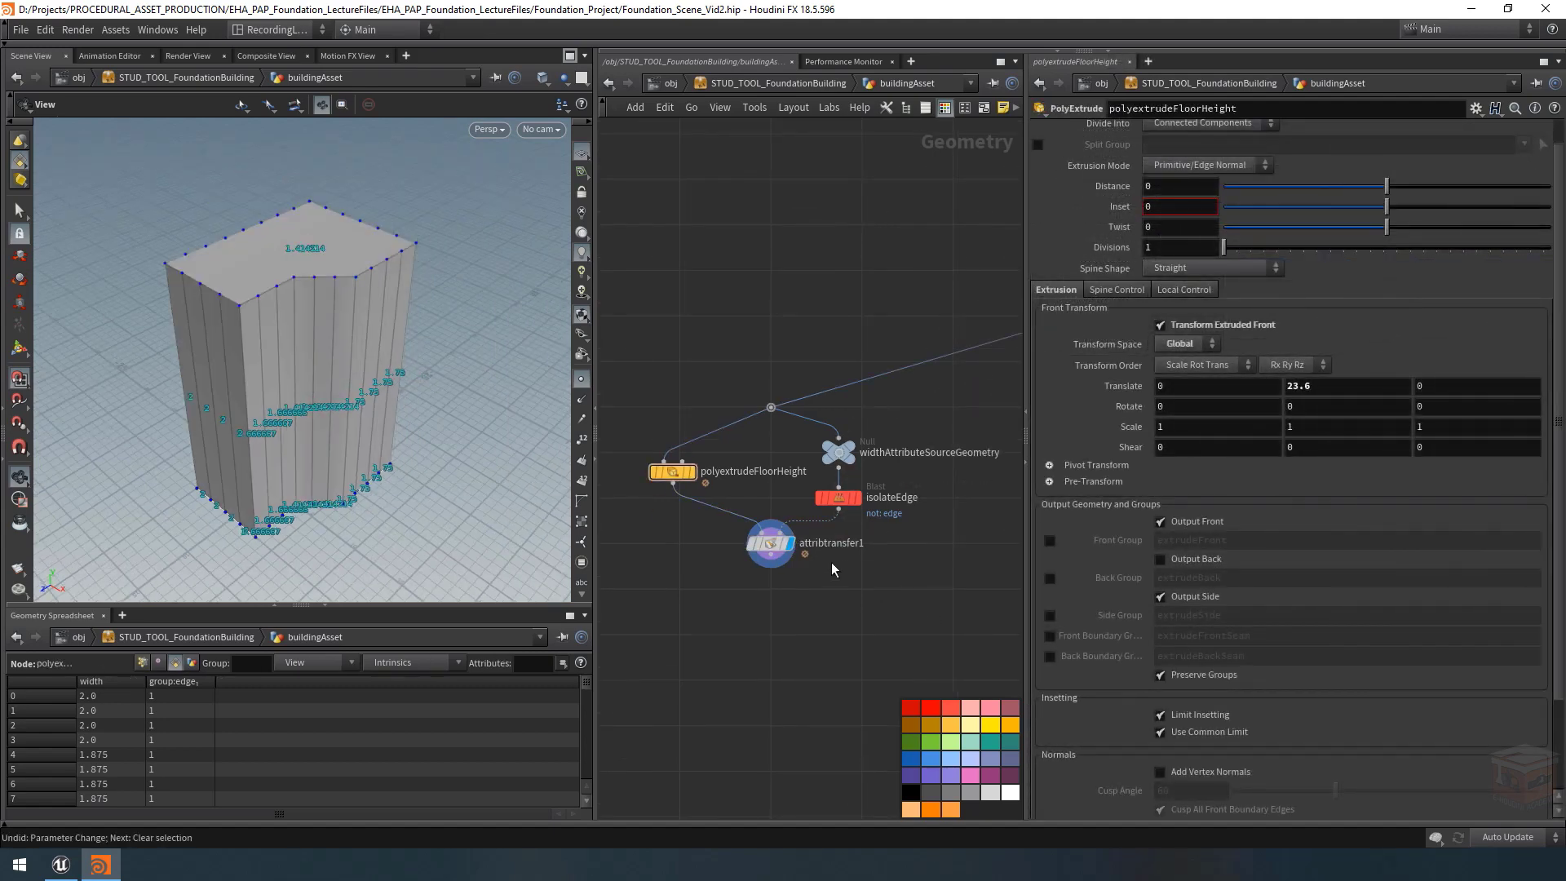
Set the Y translate of polyextrudeFloorHeight to 3.
{"action": "left_click_drag", "start_coordinate": [668, 482], "coordinate": [636, 508]}
{"action": "double_click", "coordinate": [1352, 384]}
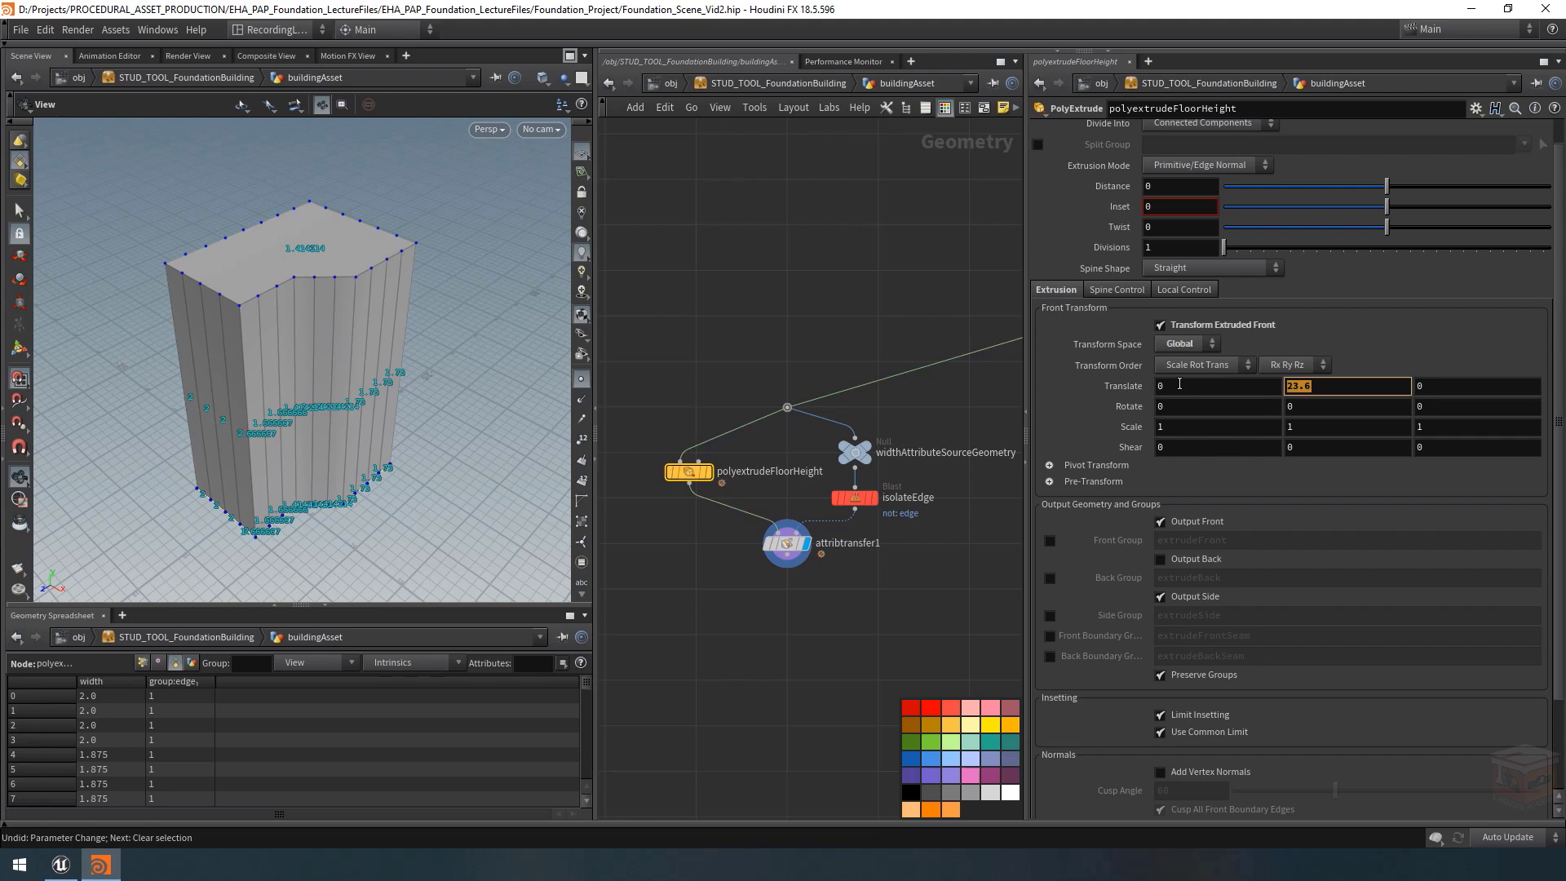
{"action": "type", "text": "3"}
{"action": "key", "text": "Return"}
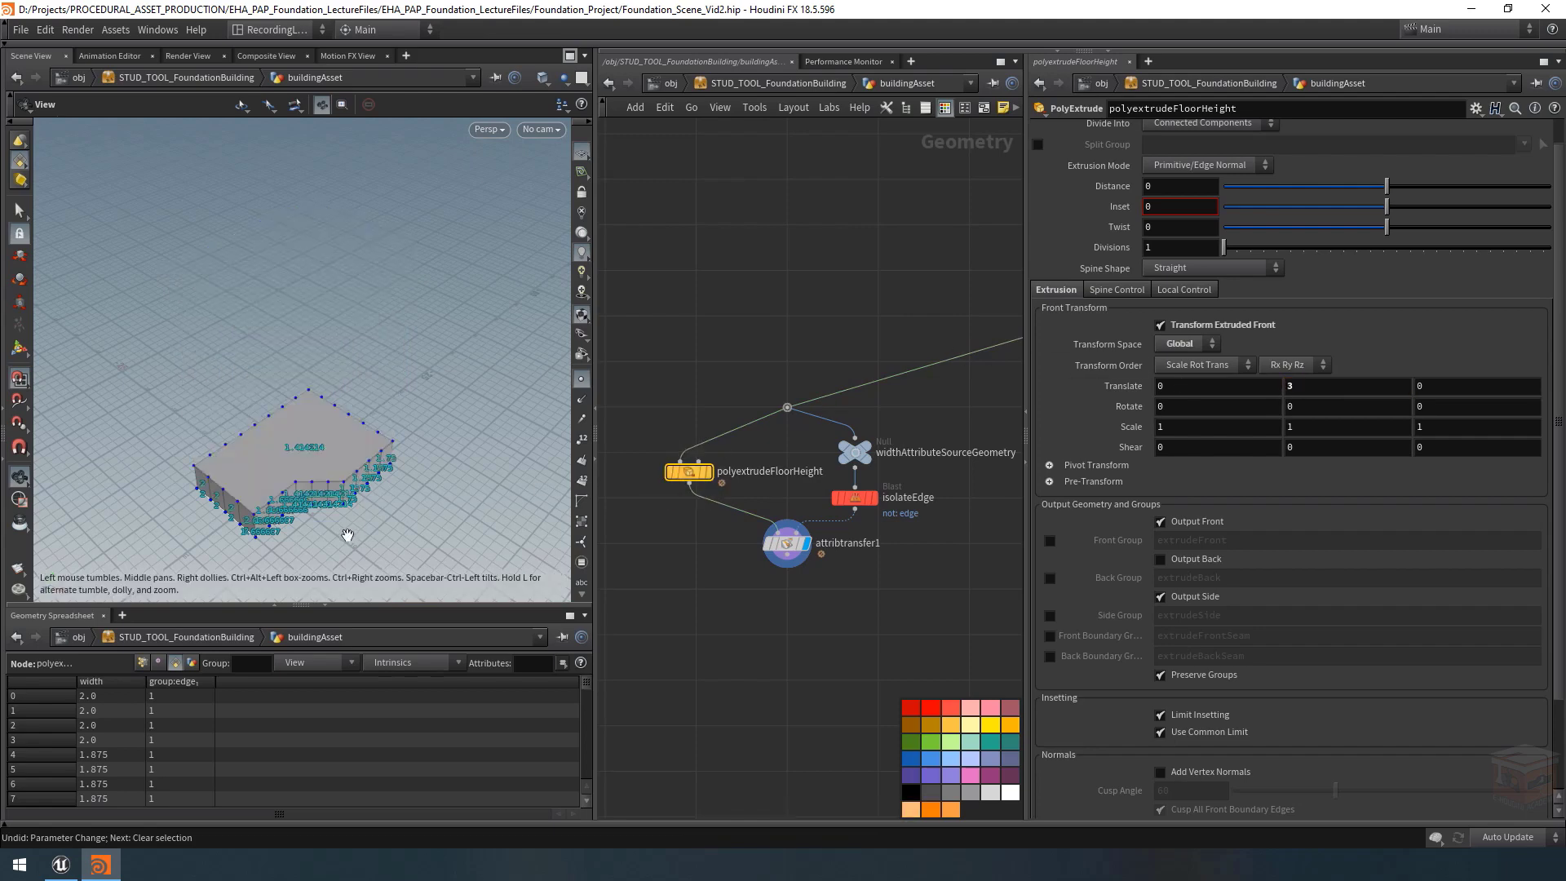
{"action": "scroll", "coordinate": [502, 510], "scroll_direction": "up", "scroll_amount": 6}
{"action": "middle_click_drag", "start_coordinate": [500, 503], "coordinate": [433, 462]}
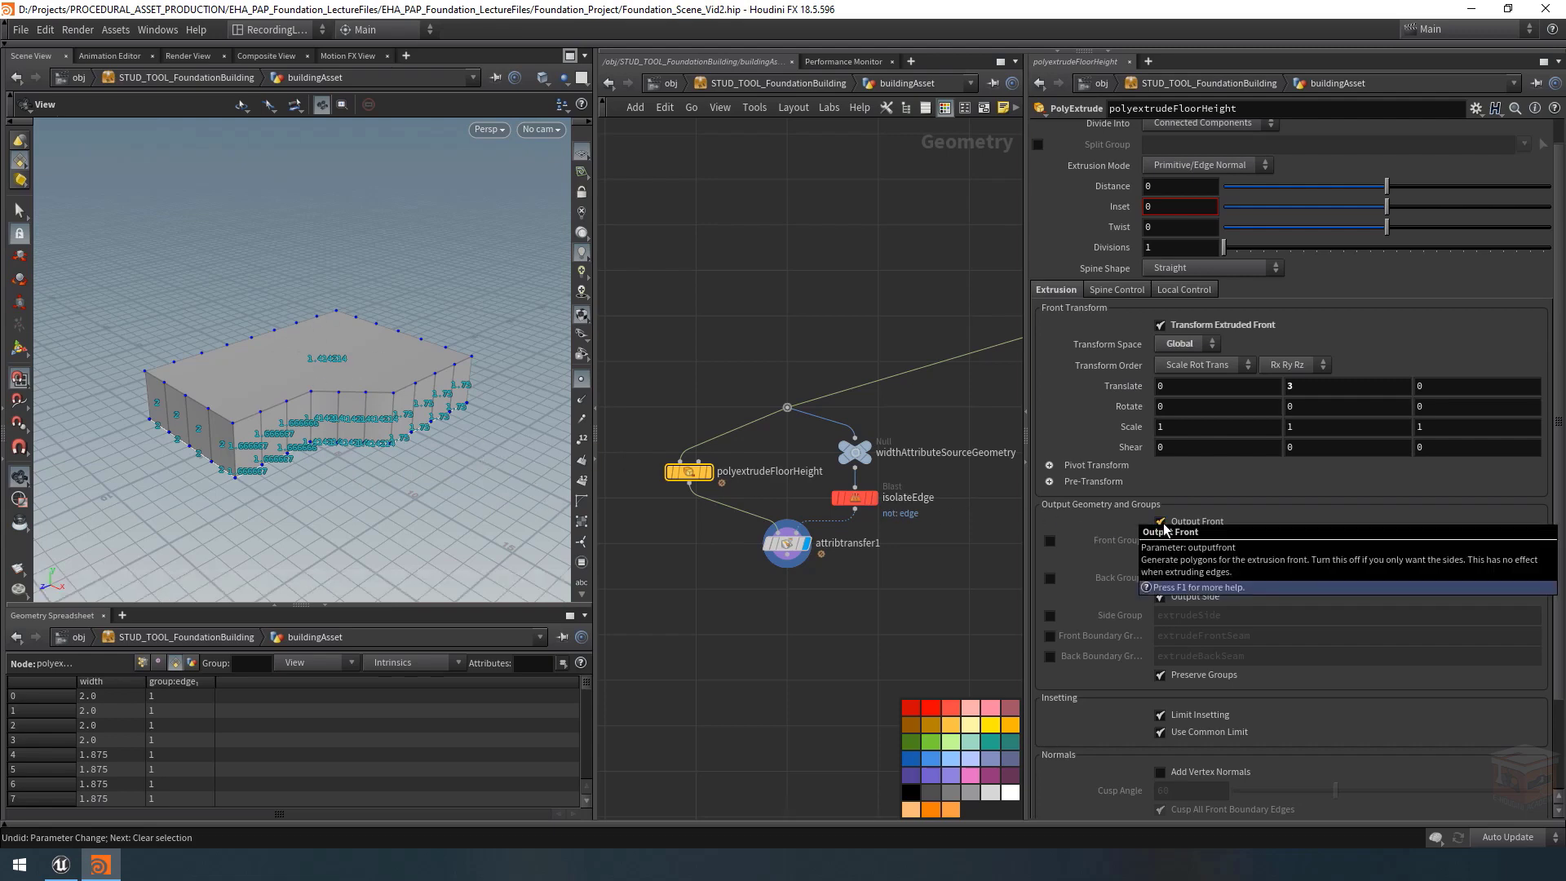
Disable Output Front on polyextrudeFloorHeight, and check the remaining walls and the geometry's group list.
{"action": "left_click", "coordinate": [1162, 523]}
{"action": "mouse_move", "coordinate": [385, 368]}
{"action": "left_mouse_down"}
{"action": "mouse_move", "coordinate": [398, 349]}
{"action": "mouse_move", "coordinate": [378, 390]}
{"action": "left_mouse_up"}
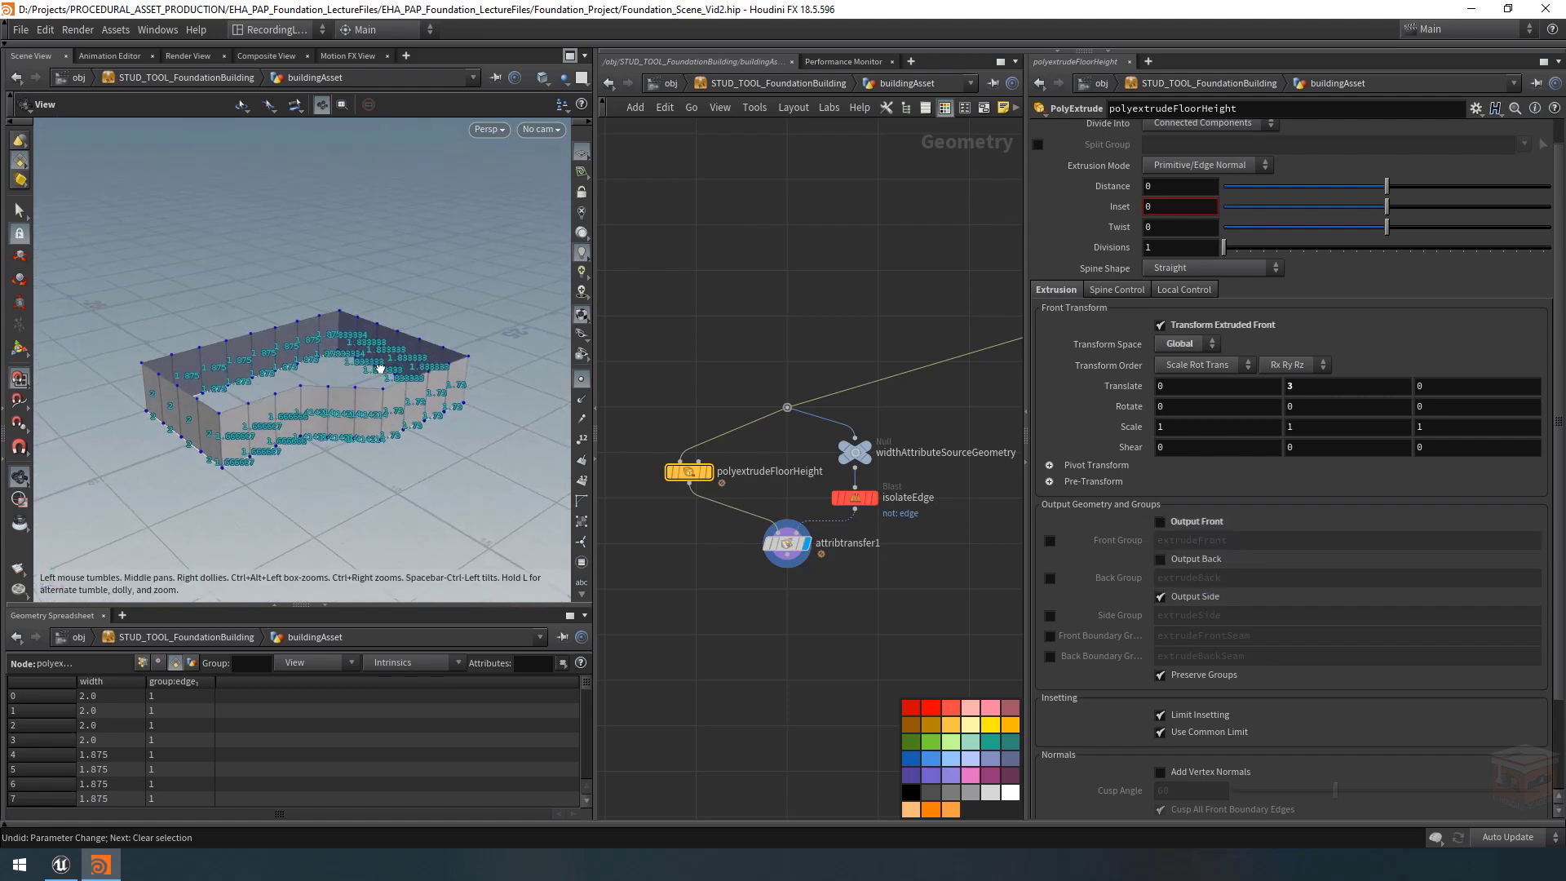
{"action": "left_click_drag", "start_coordinate": [327, 489], "coordinate": [370, 471]}
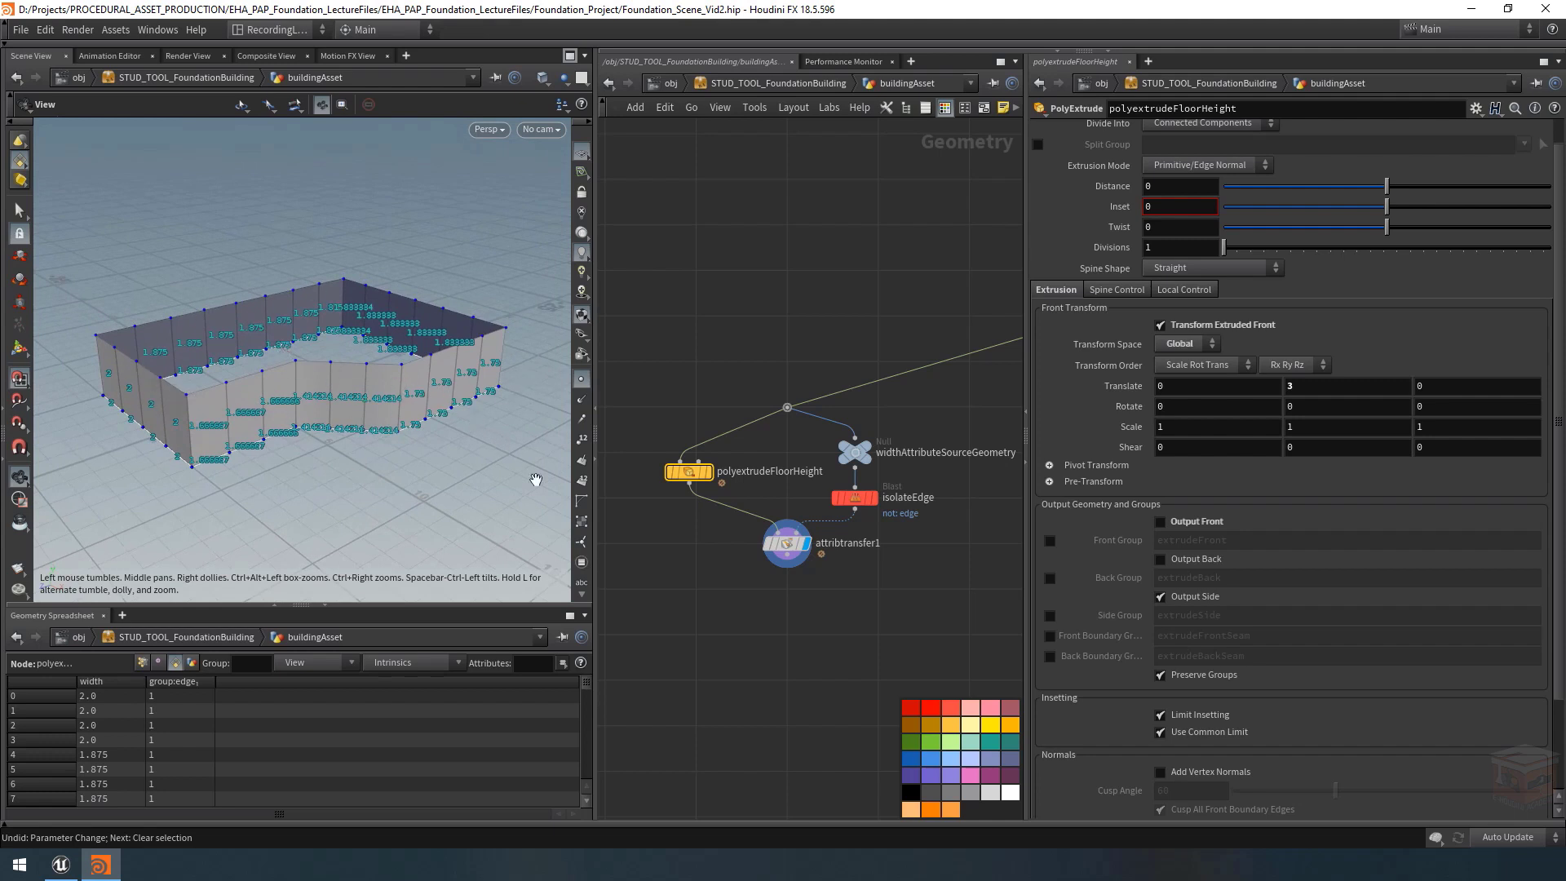
{"action": "left_click", "coordinate": [583, 564]}
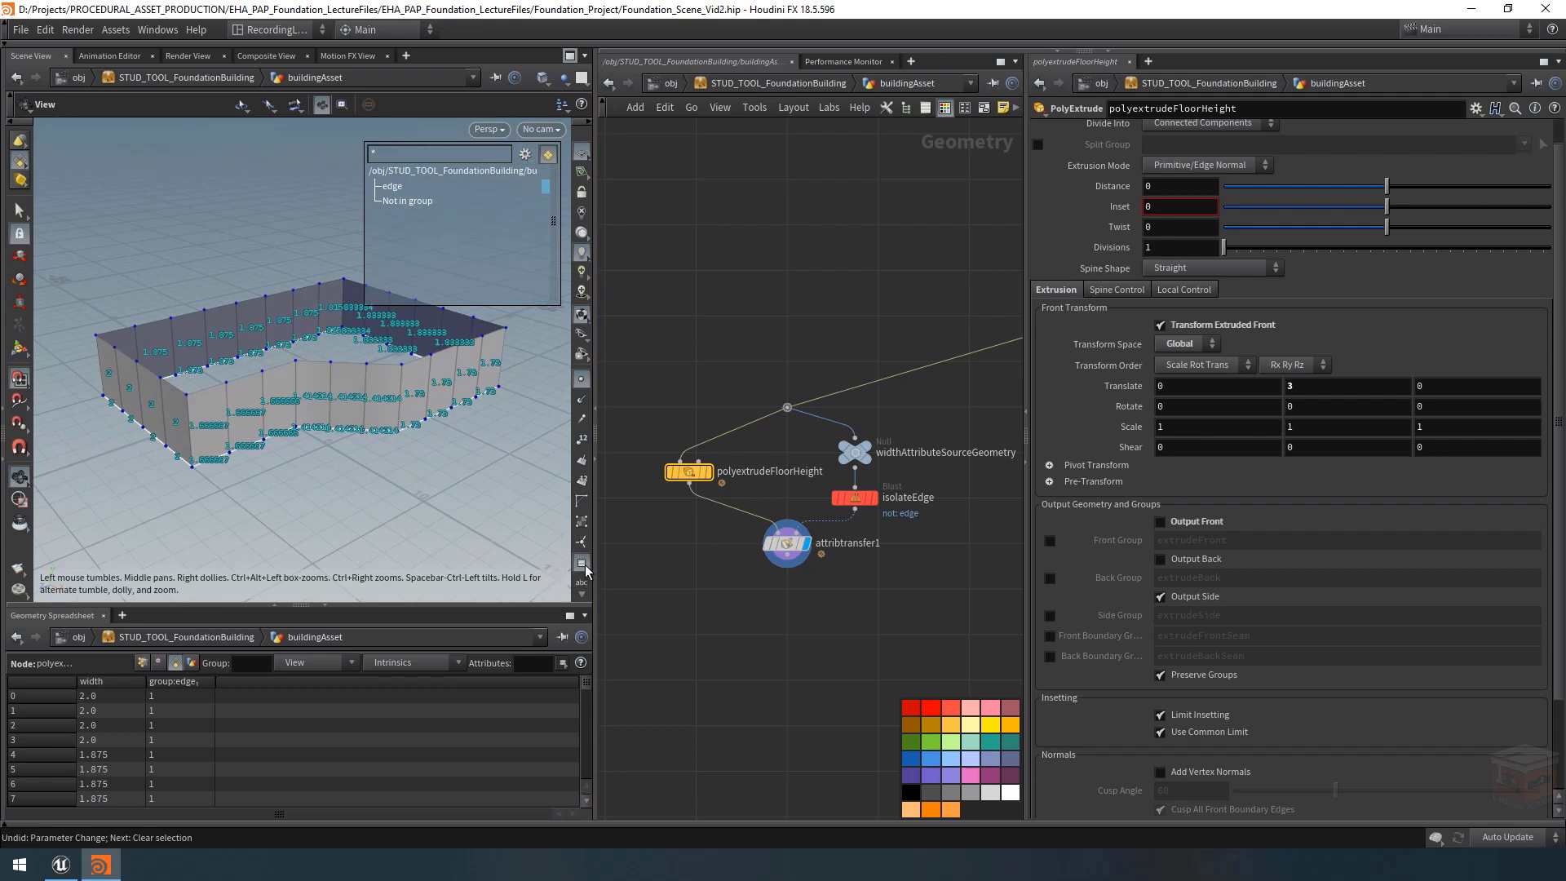
{"action": "left_click", "coordinate": [586, 571]}
{"action": "left_click_drag", "start_coordinate": [316, 428], "coordinate": [319, 436]}
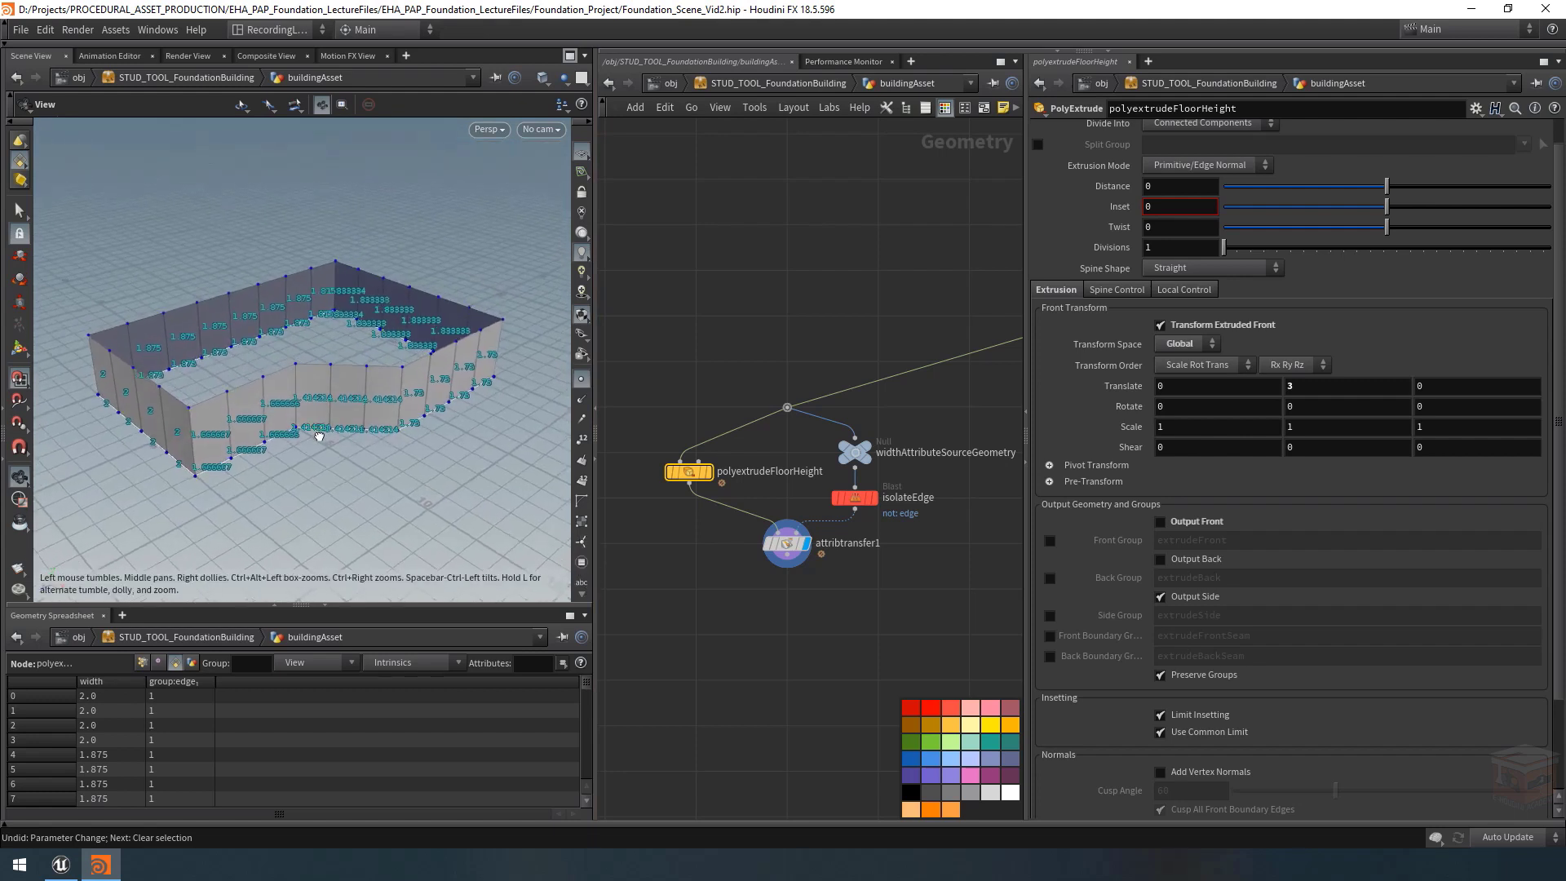
Output the extruded sides of polyextrudeFloorHeight as a group named Walls and show the group list over the building.
{"action": "left_click", "coordinate": [1050, 614]}
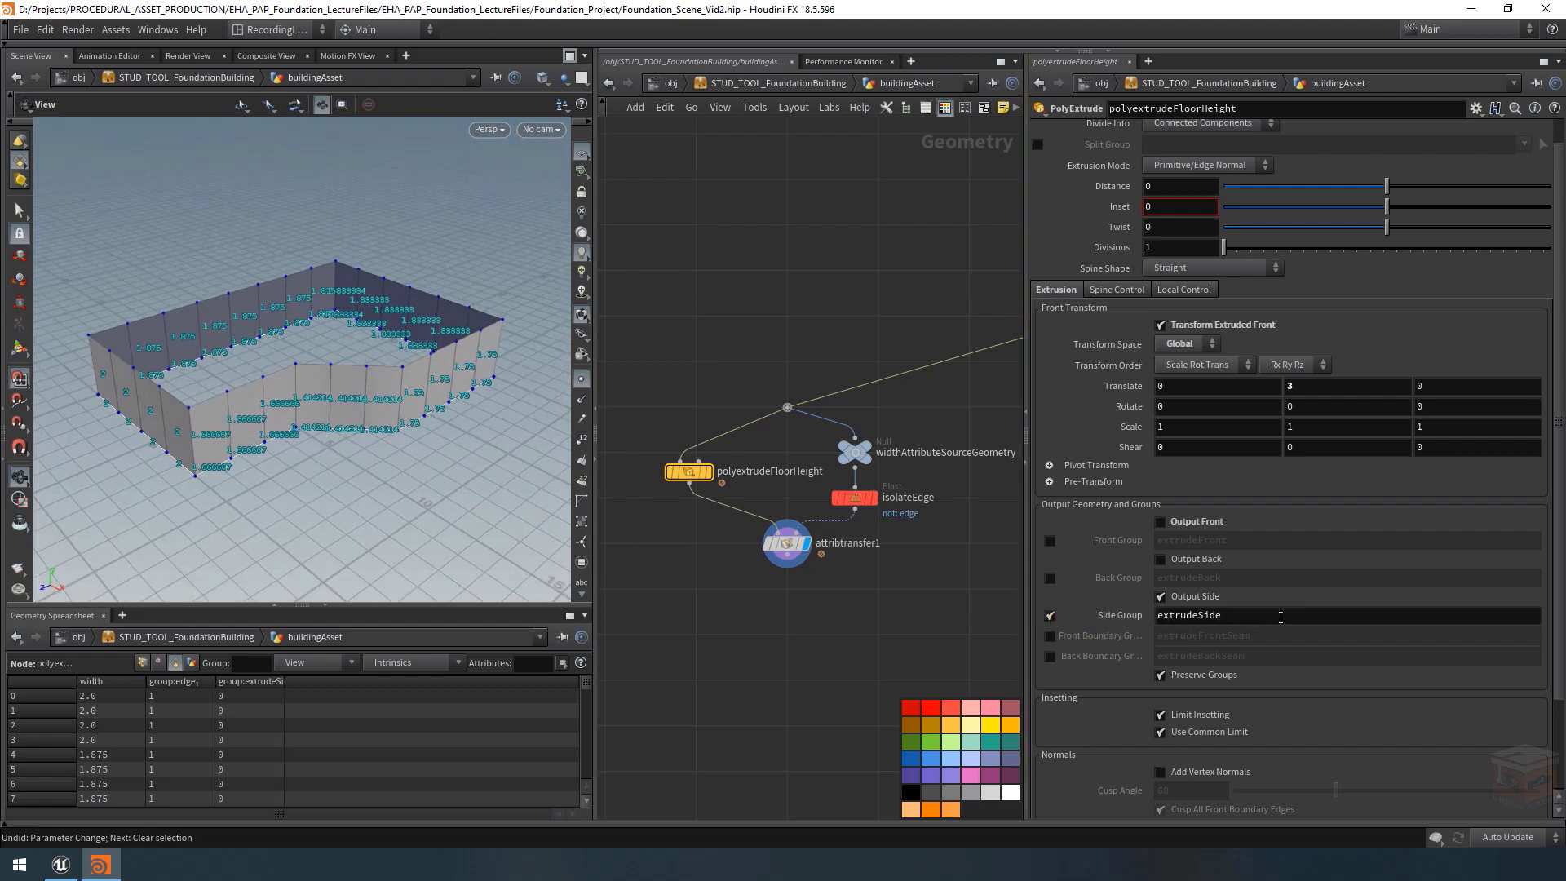
{"action": "type", "text": "W"}
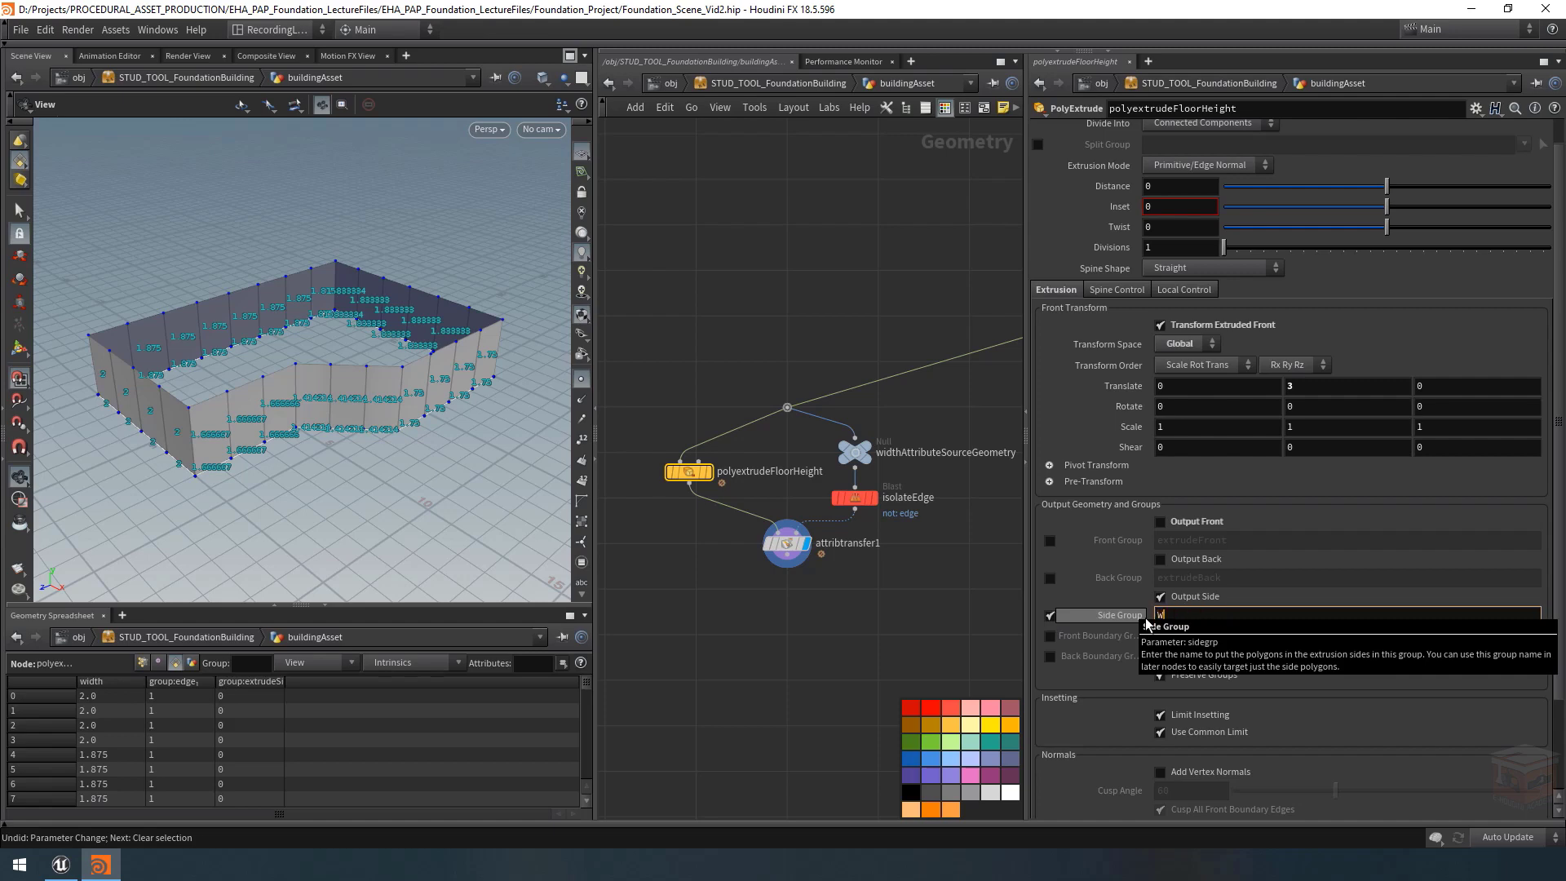
{"action": "type", "text": "alls"}
{"action": "key", "text": "Return"}
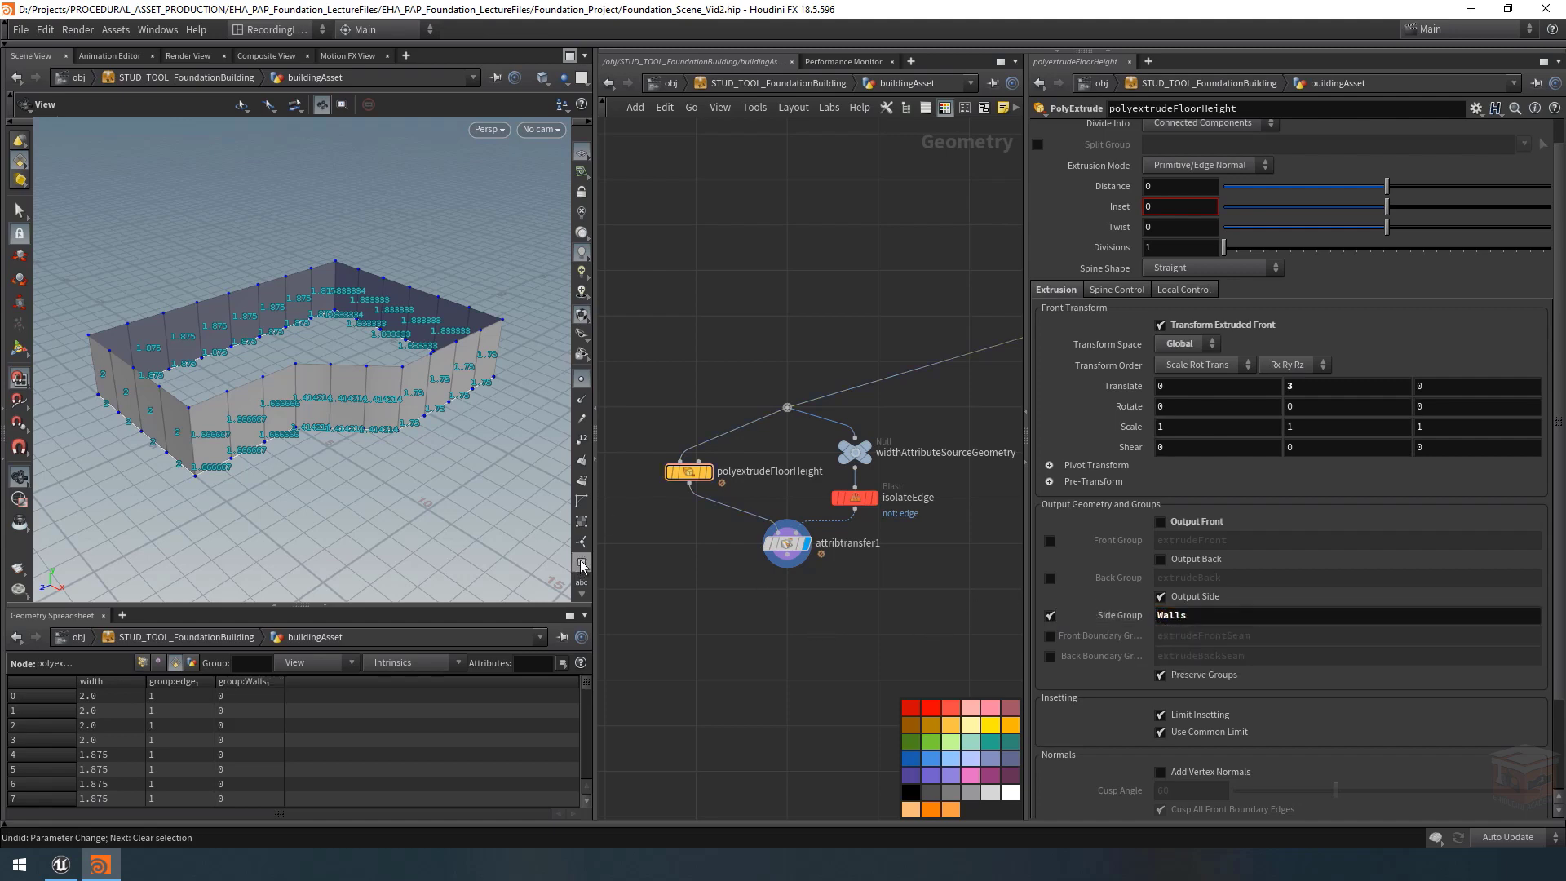
{"action": "left_click_drag", "start_coordinate": [423, 364], "coordinate": [353, 381]}
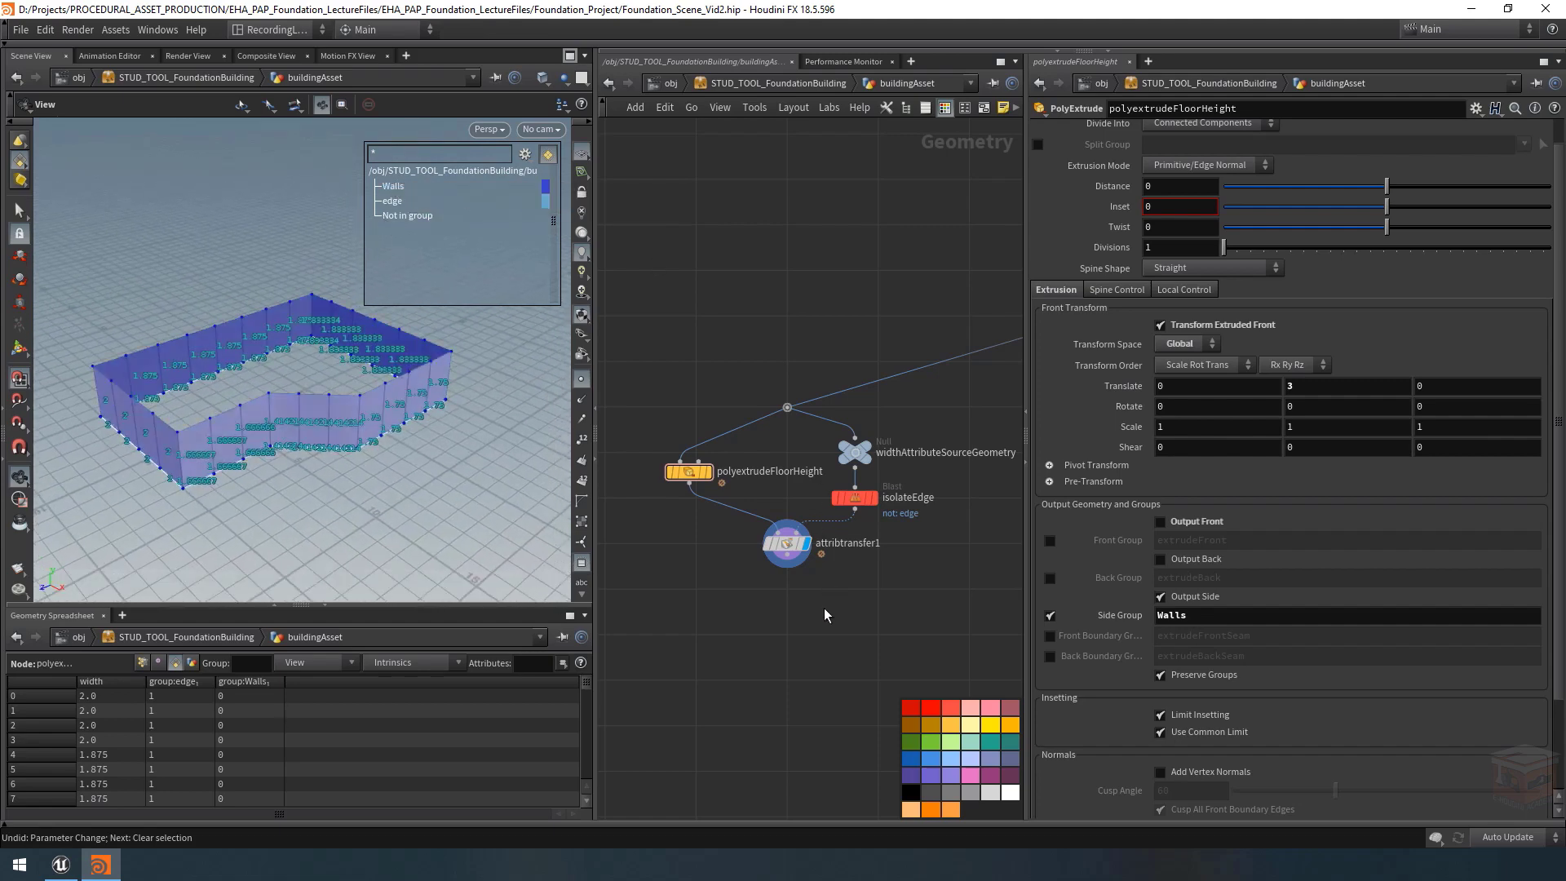
Add a Blast node below attribtransfer1, wire attribtransfer1 into it, and make it the displayed node.
{"action": "middle_click_drag", "start_coordinate": [824, 613], "coordinate": [823, 611]}
{"action": "key", "text": "Tab"}
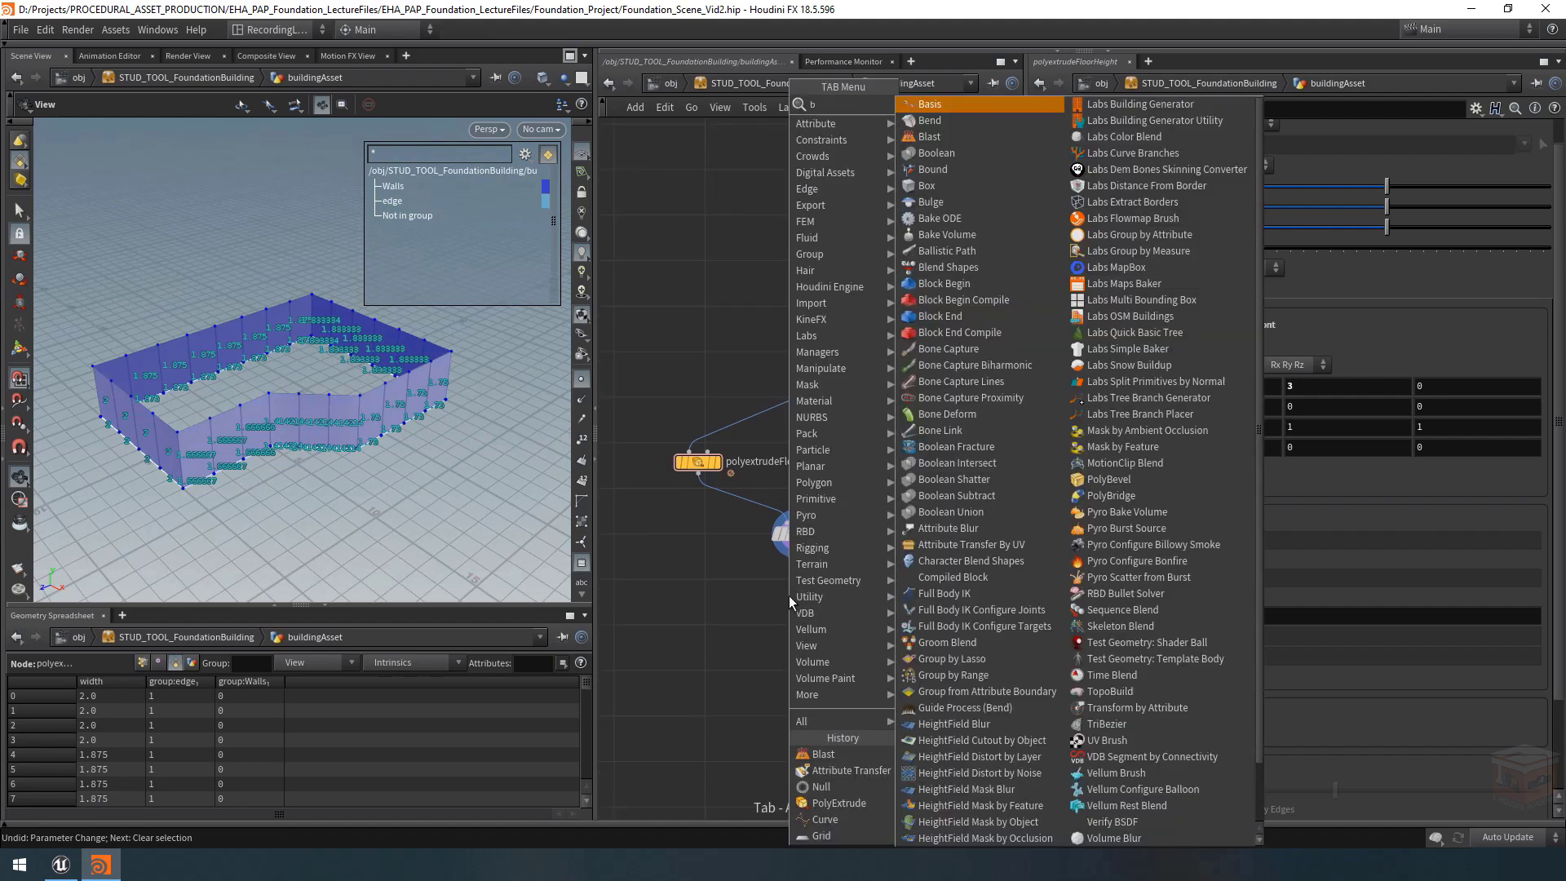
{"action": "key", "text": "Return"}
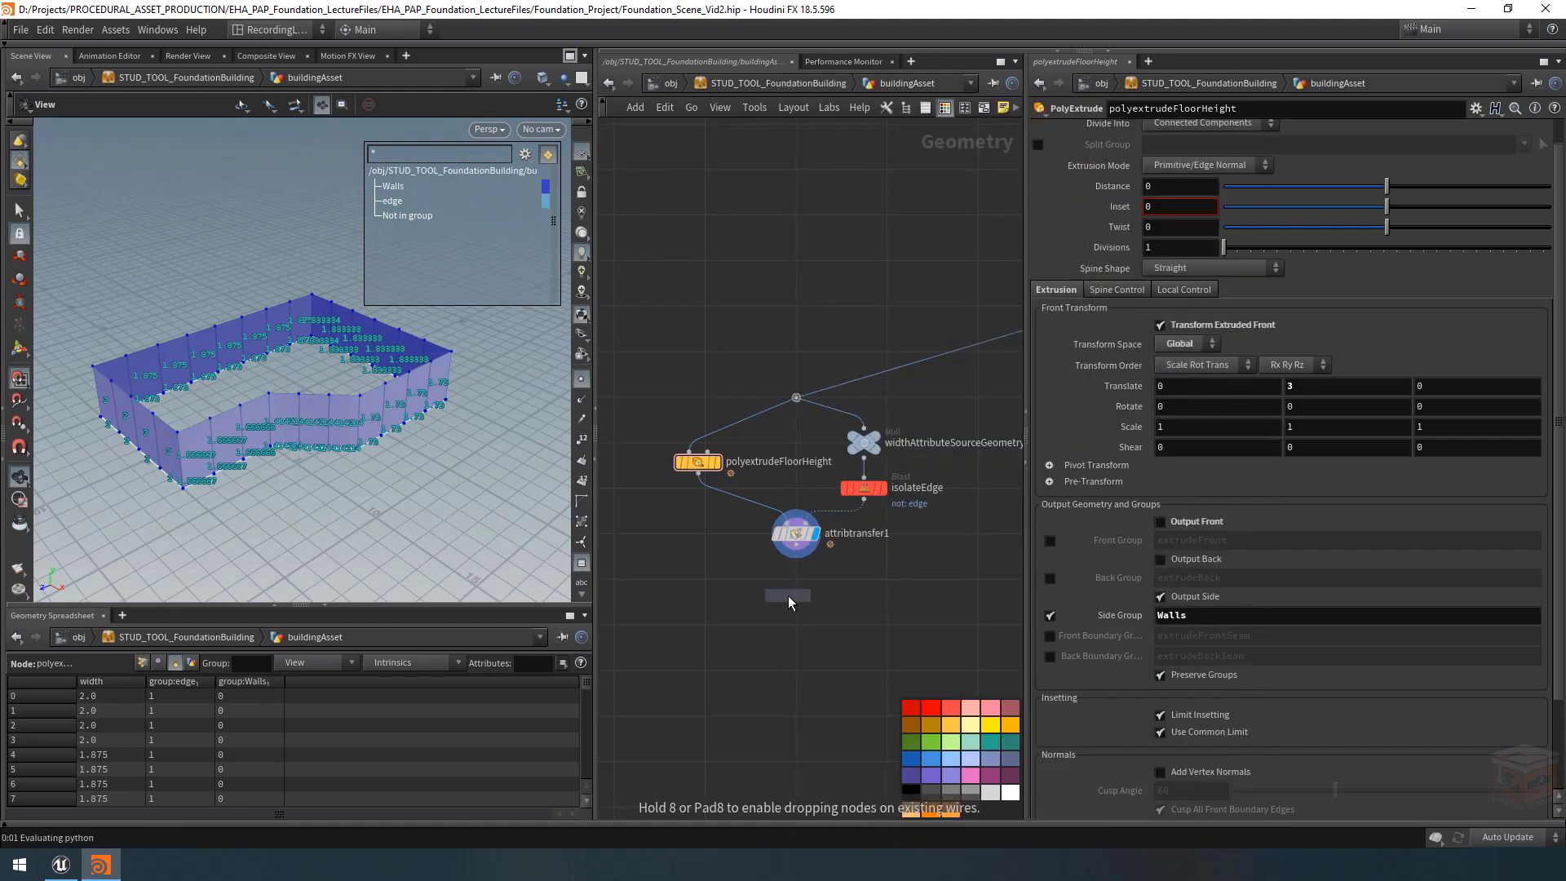
{"action": "left_click", "coordinate": [798, 593]}
{"action": "left_click", "coordinate": [795, 558]}
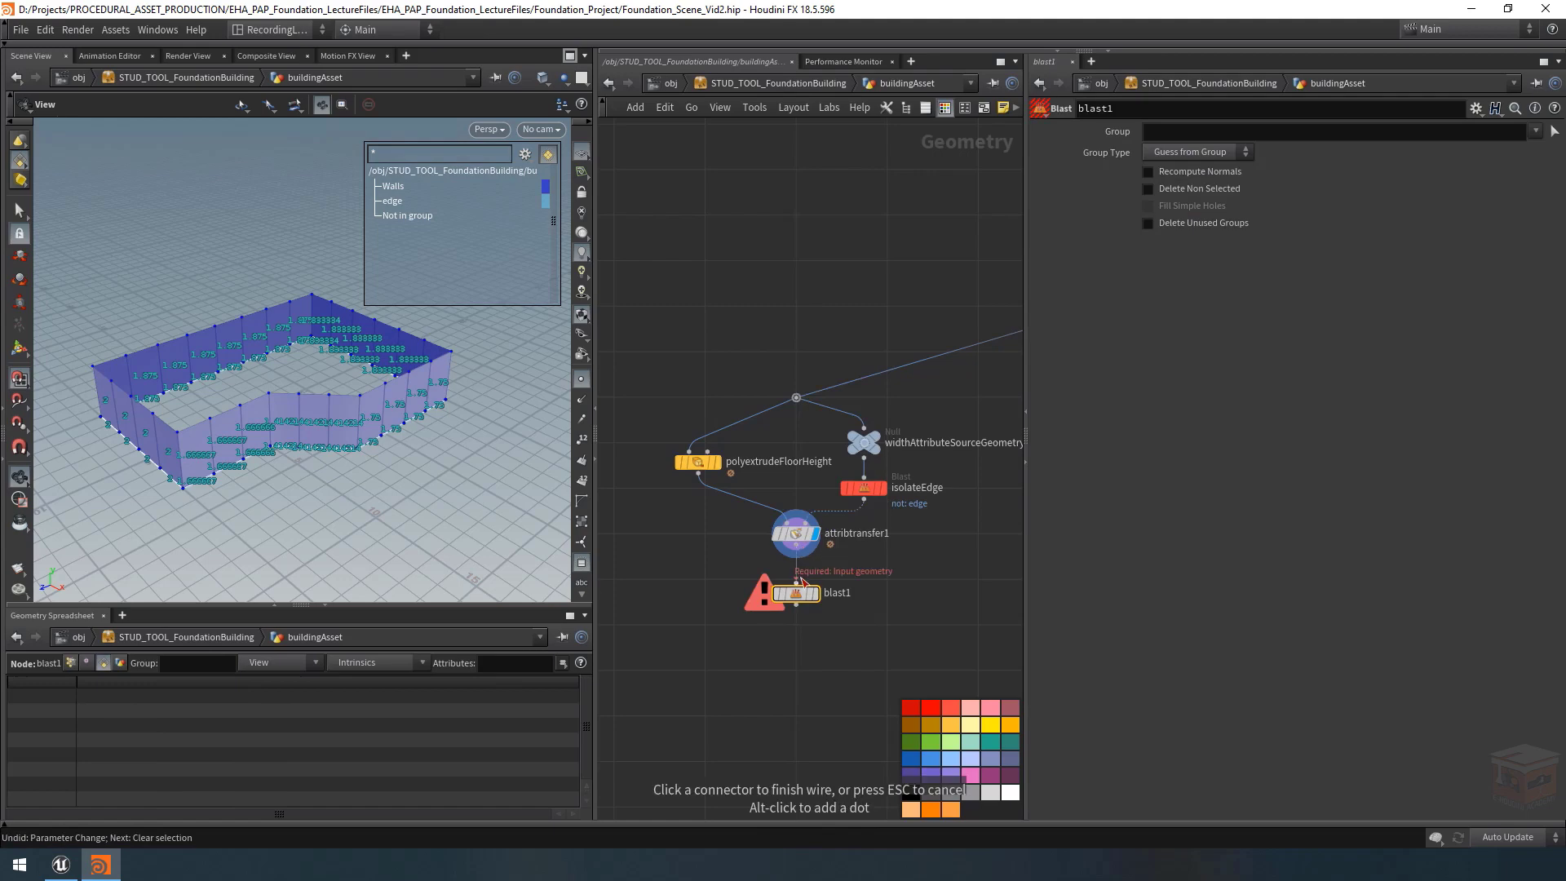
{"action": "left_click", "coordinate": [796, 584]}
{"action": "left_click", "coordinate": [812, 593]}
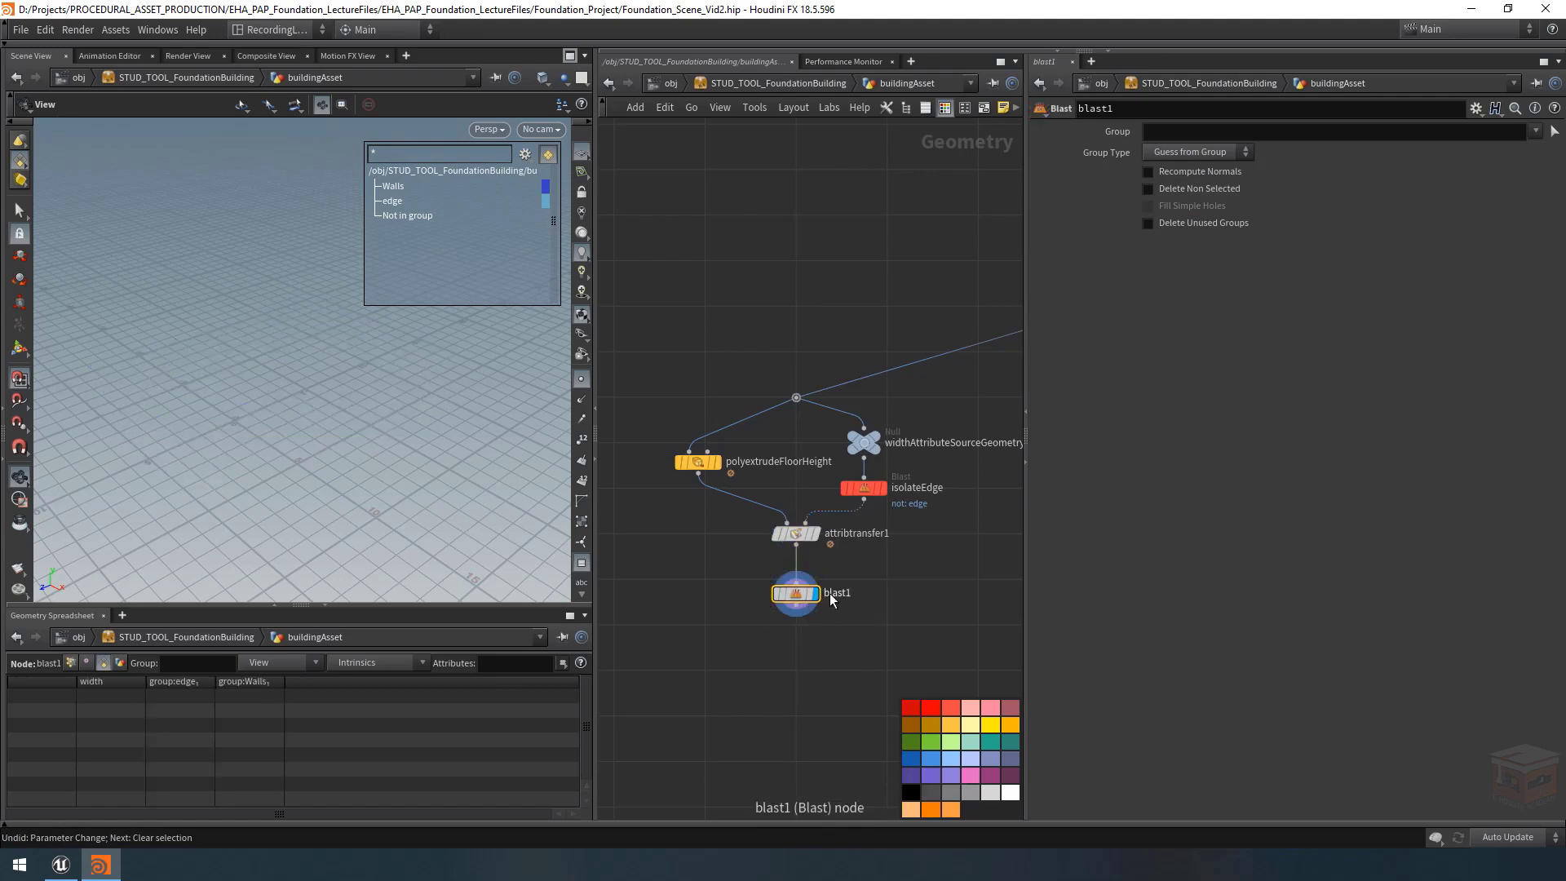
Rename the new Blast node isolateWalls and colour it red.
{"action": "double_click", "coordinate": [839, 593]}
{"action": "left_click_drag", "start_coordinate": [871, 598], "coordinate": [829, 597]}
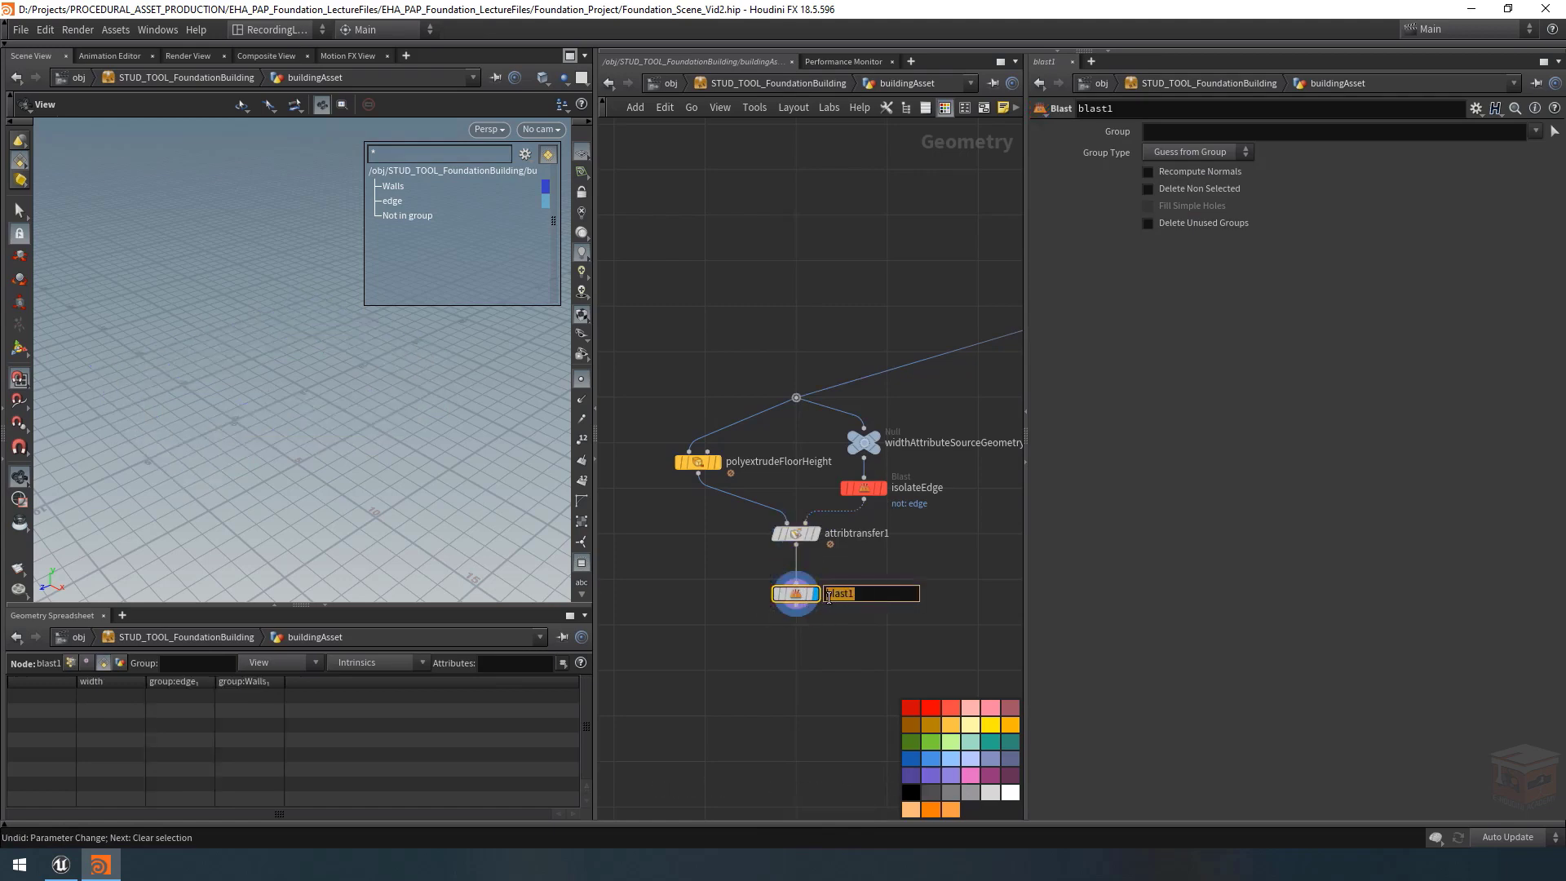
{"action": "key", "text": "BackSpace"}
{"action": "type", "text": "isolateWalls"}
{"action": "key", "text": "Return"}
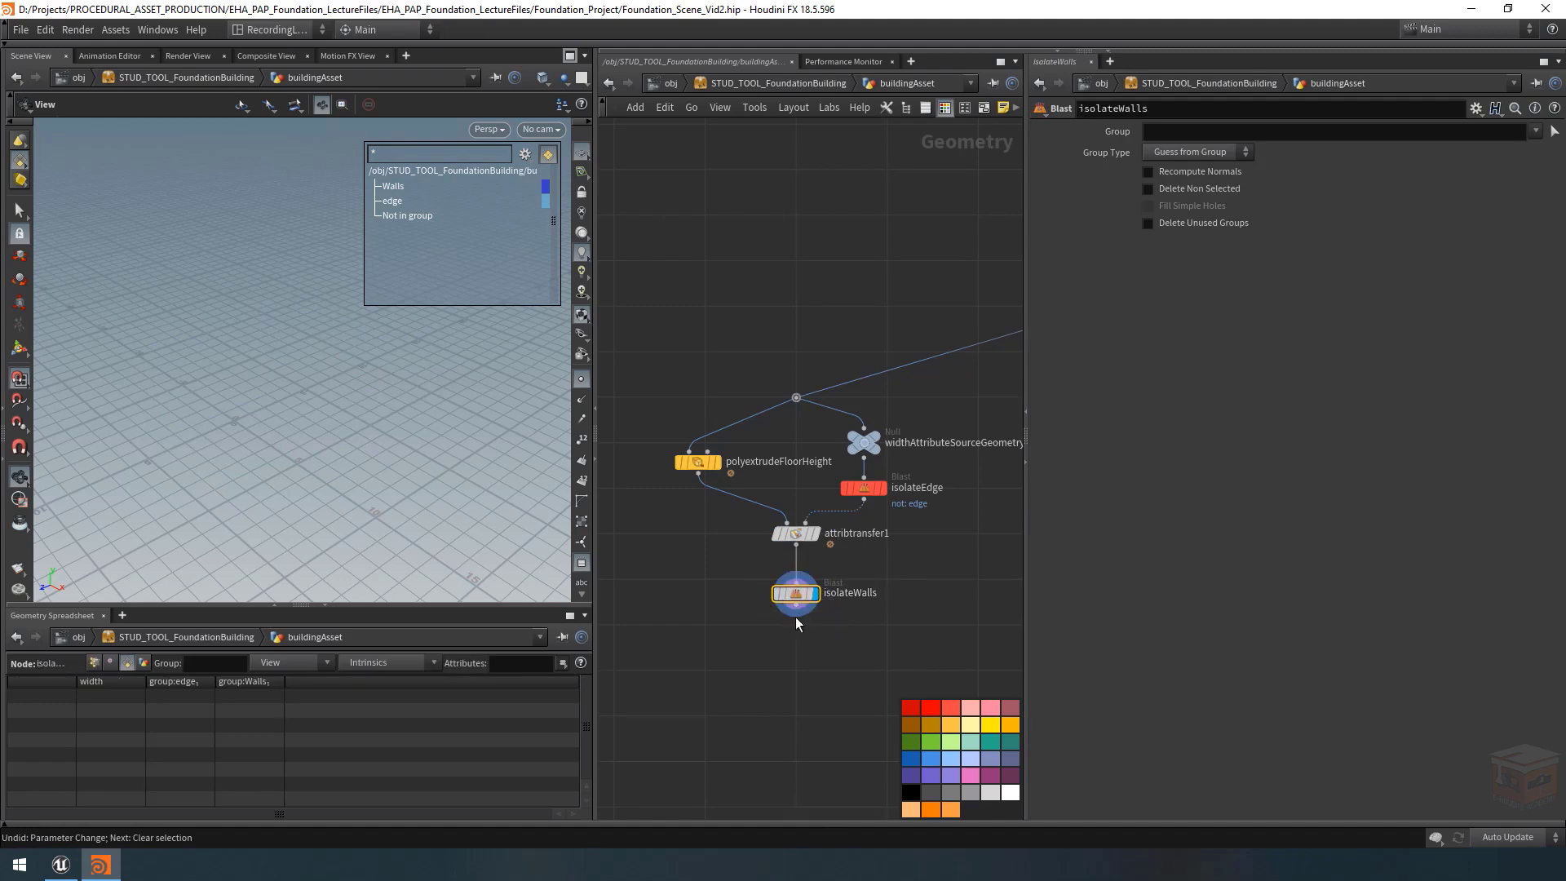
{"action": "left_click", "coordinate": [949, 712]}
Set the isolateWalls group to Walls, and enable Delete Non Selected and Delete Unused Groups.
{"action": "left_click", "coordinate": [1536, 131]}
{"action": "left_click", "coordinate": [1544, 150]}
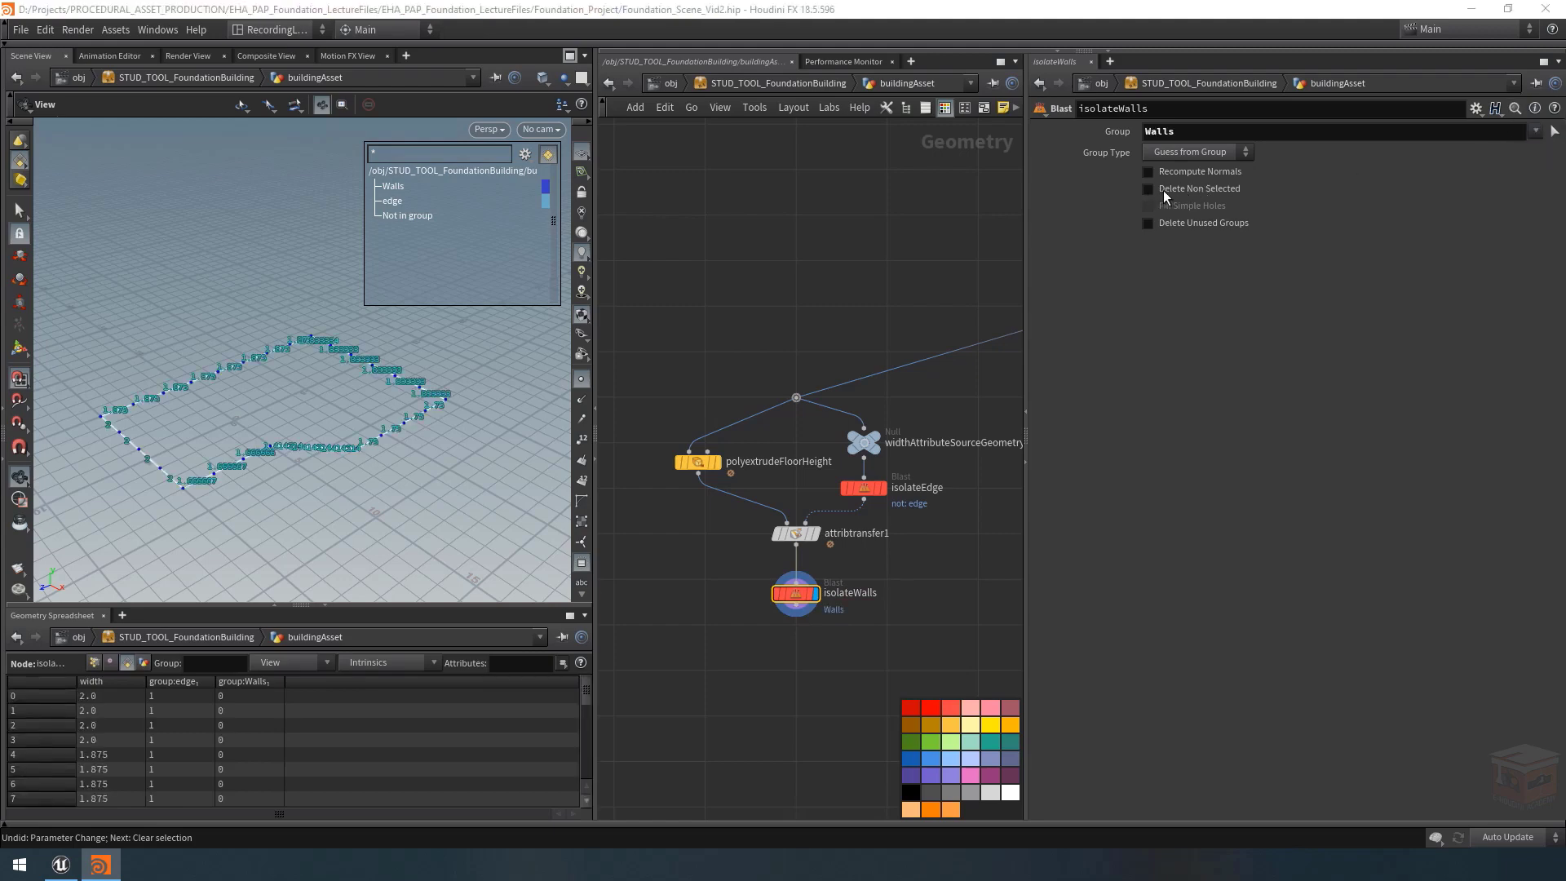
{"action": "left_click", "coordinate": [1149, 190]}
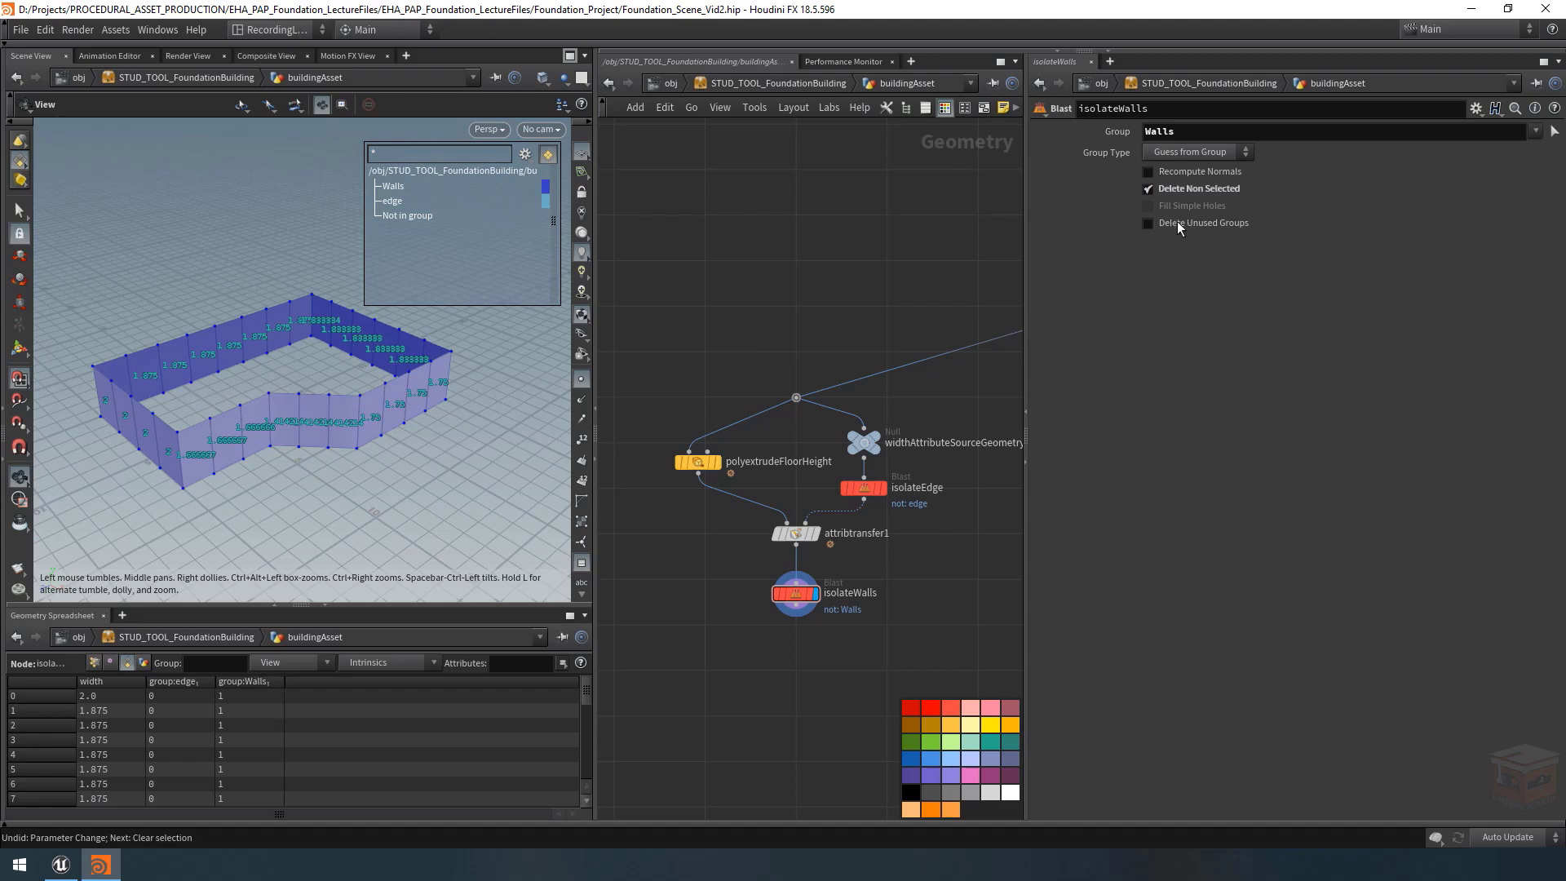
{"action": "left_click", "coordinate": [1222, 222]}
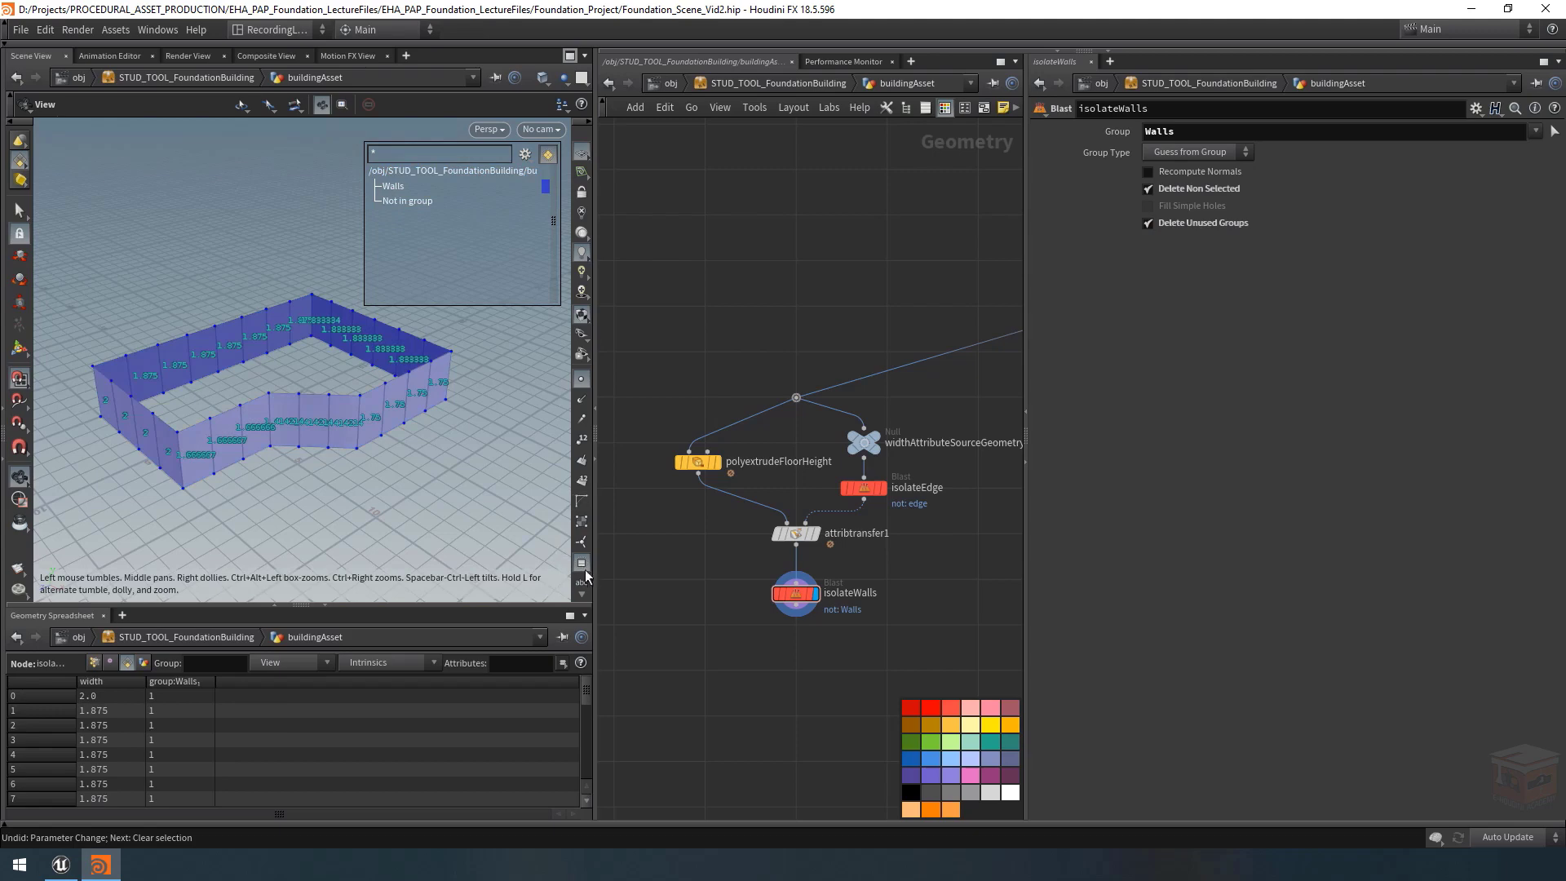
{"action": "left_click_drag", "start_coordinate": [363, 458], "coordinate": [305, 395]}
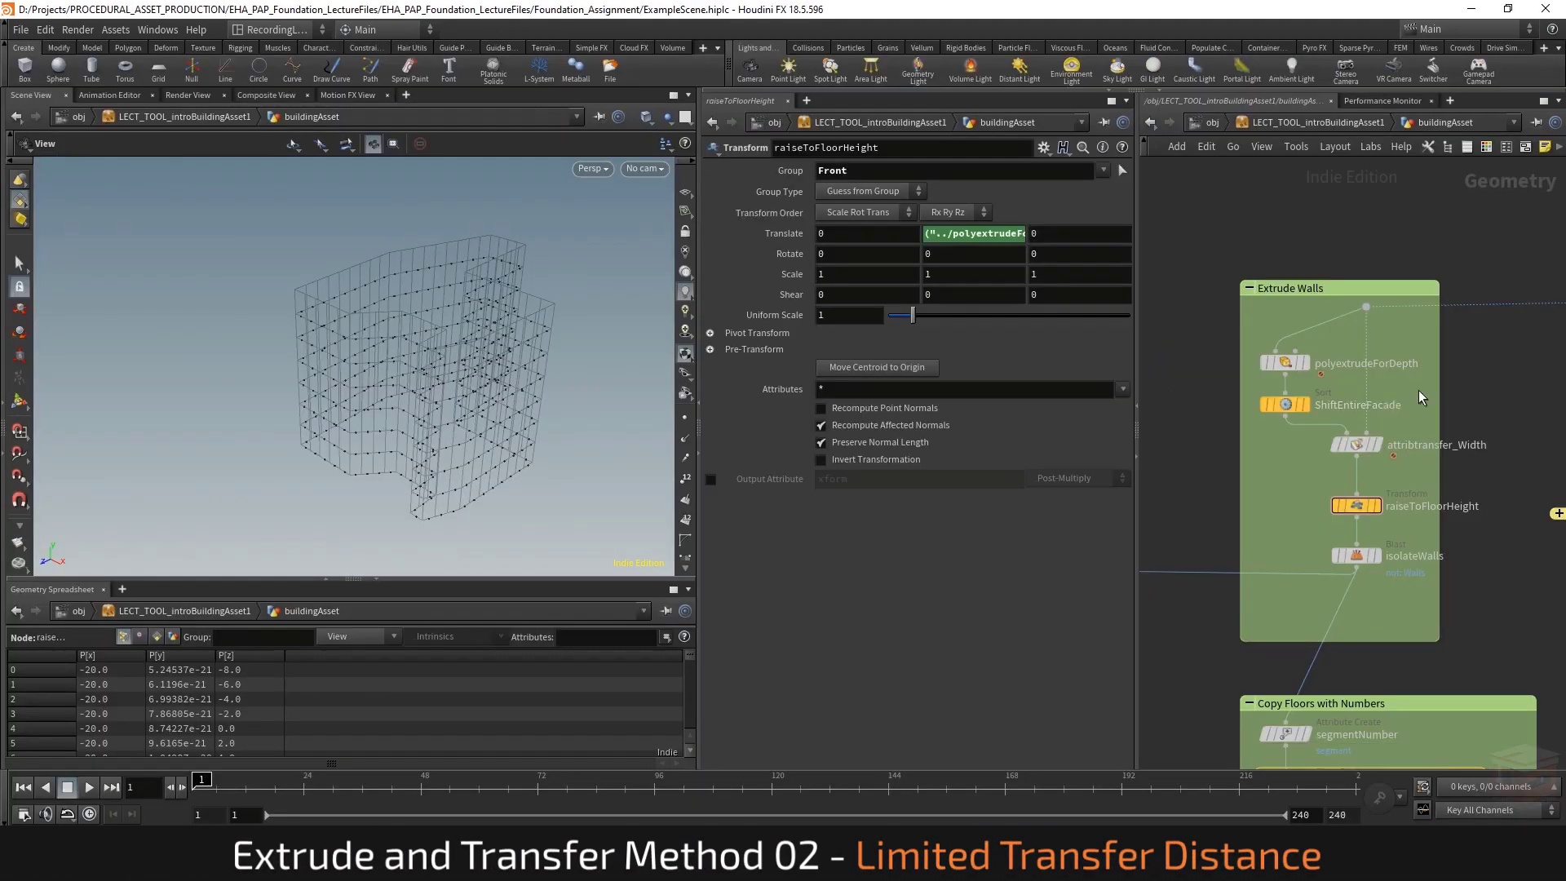
In the example scene's Extrude Walls network, display polyextrudeForDepth and examine its extrusion settings and resulting geometry.
{"action": "mouse_move", "coordinate": [1495, 392]}
{"action": "middle_mouse_down"}
{"action": "mouse_move", "coordinate": [1457, 398]}
{"action": "mouse_move", "coordinate": [1473, 395]}
{"action": "middle_mouse_up"}
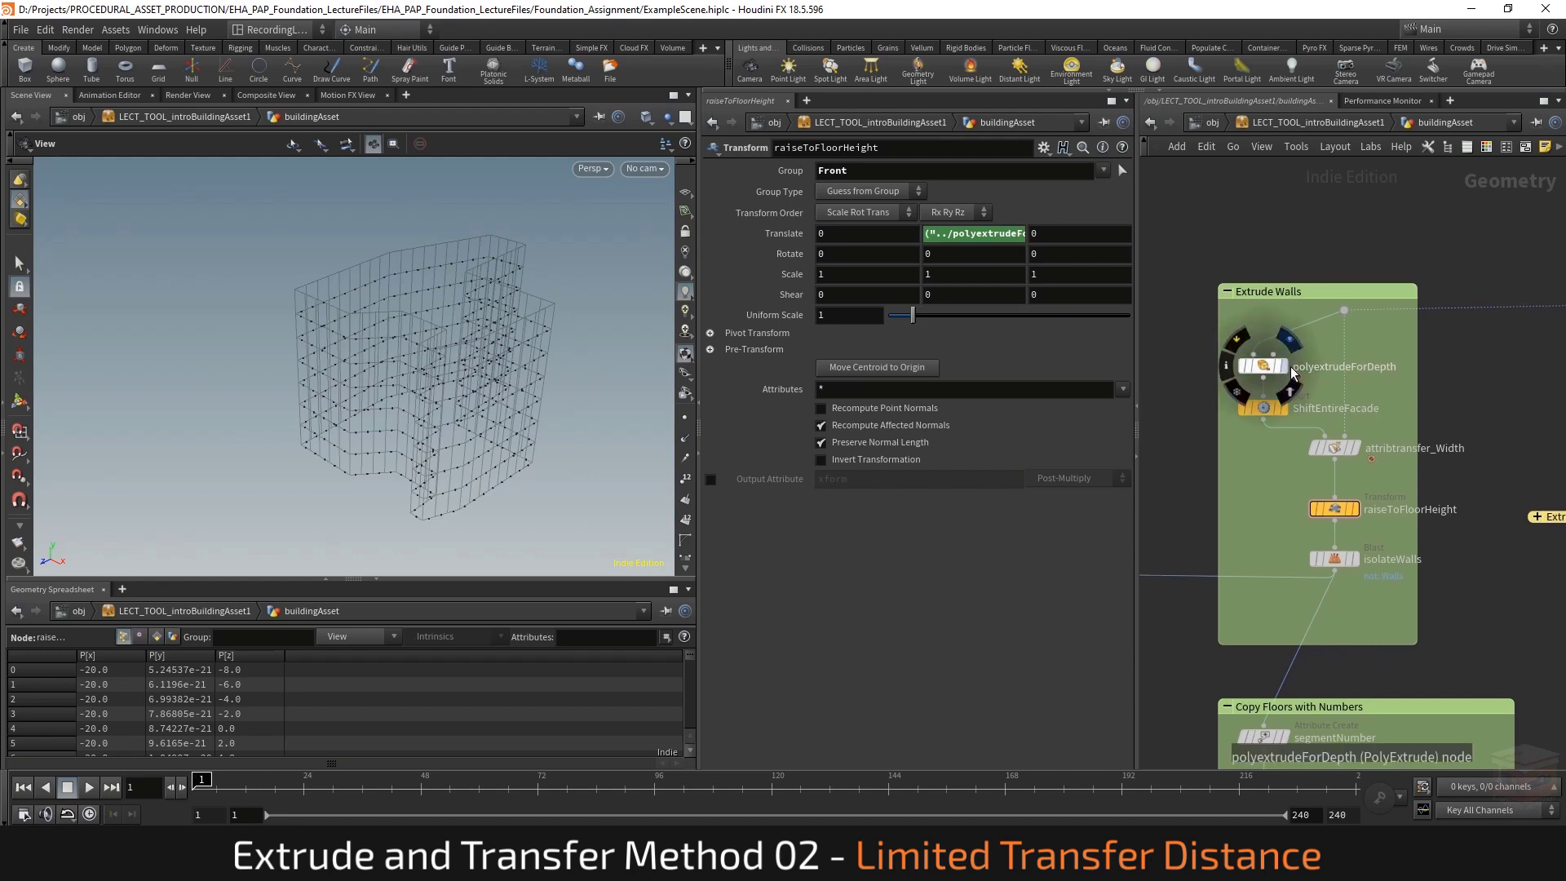
{"action": "left_click", "coordinate": [1287, 366]}
{"action": "left_click", "coordinate": [1261, 371]}
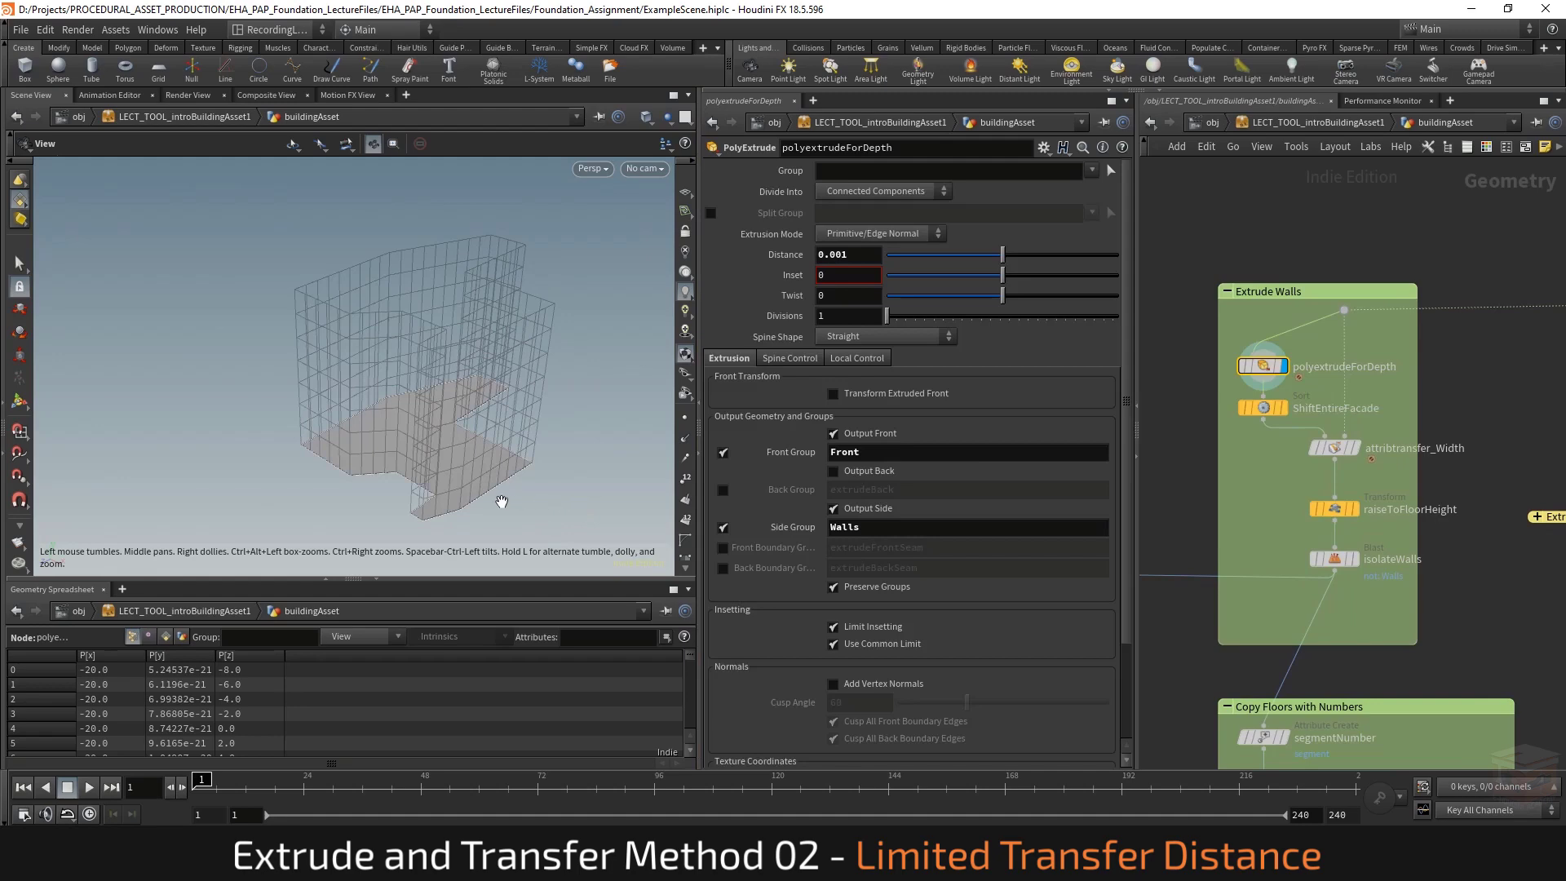
{"action": "left_click_drag", "start_coordinate": [505, 501], "coordinate": [664, 500]}
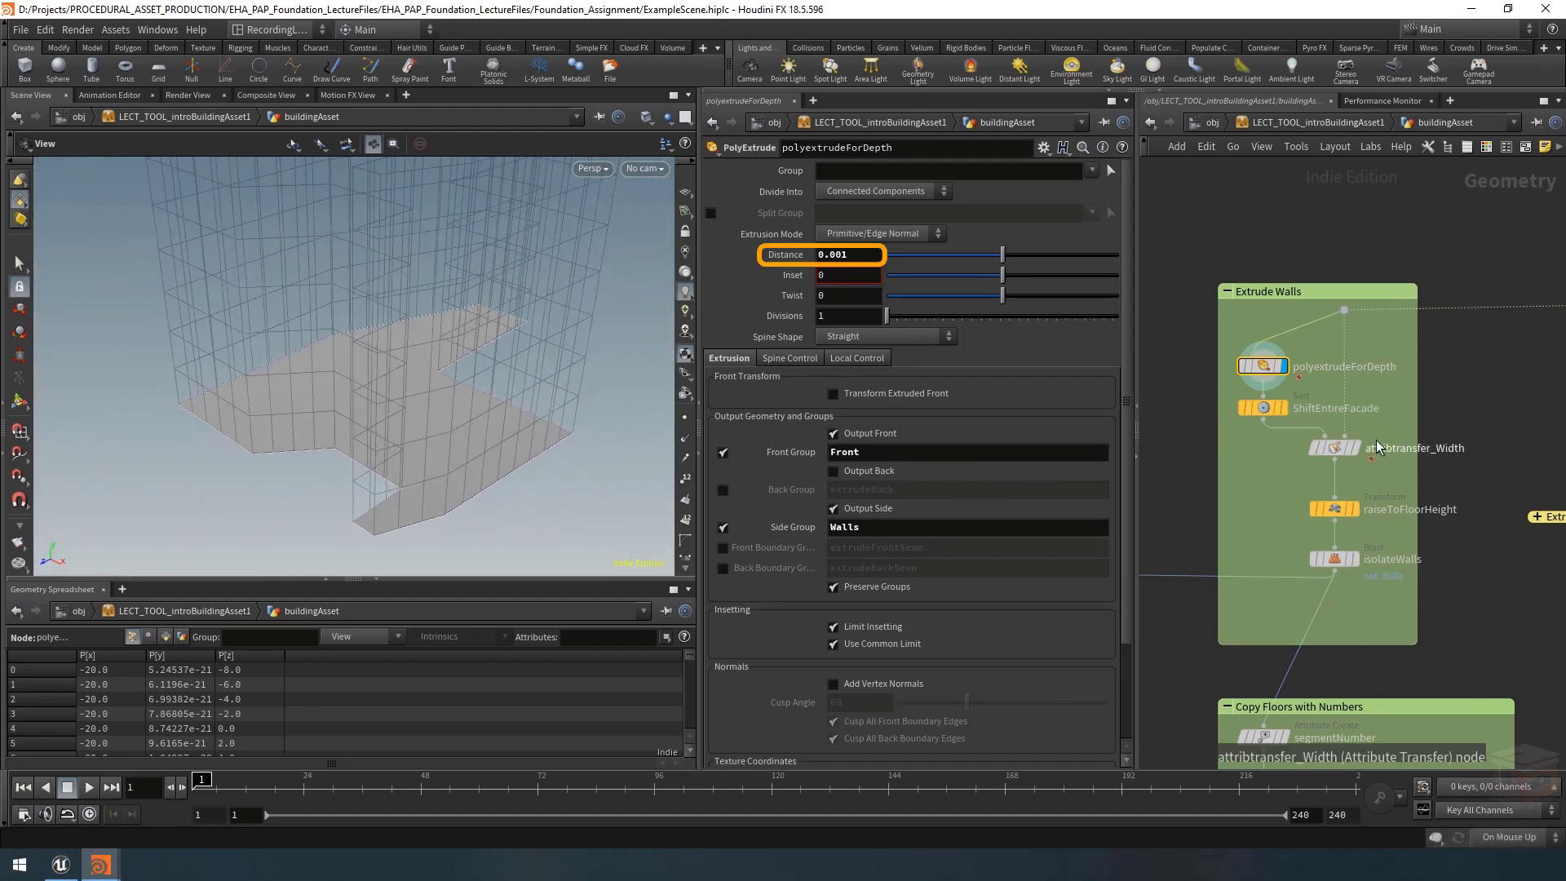
Display attribtransfer_Width and turn on the width scene visualizer to show the width values along the building's base.
{"action": "left_click", "coordinate": [1357, 449]}
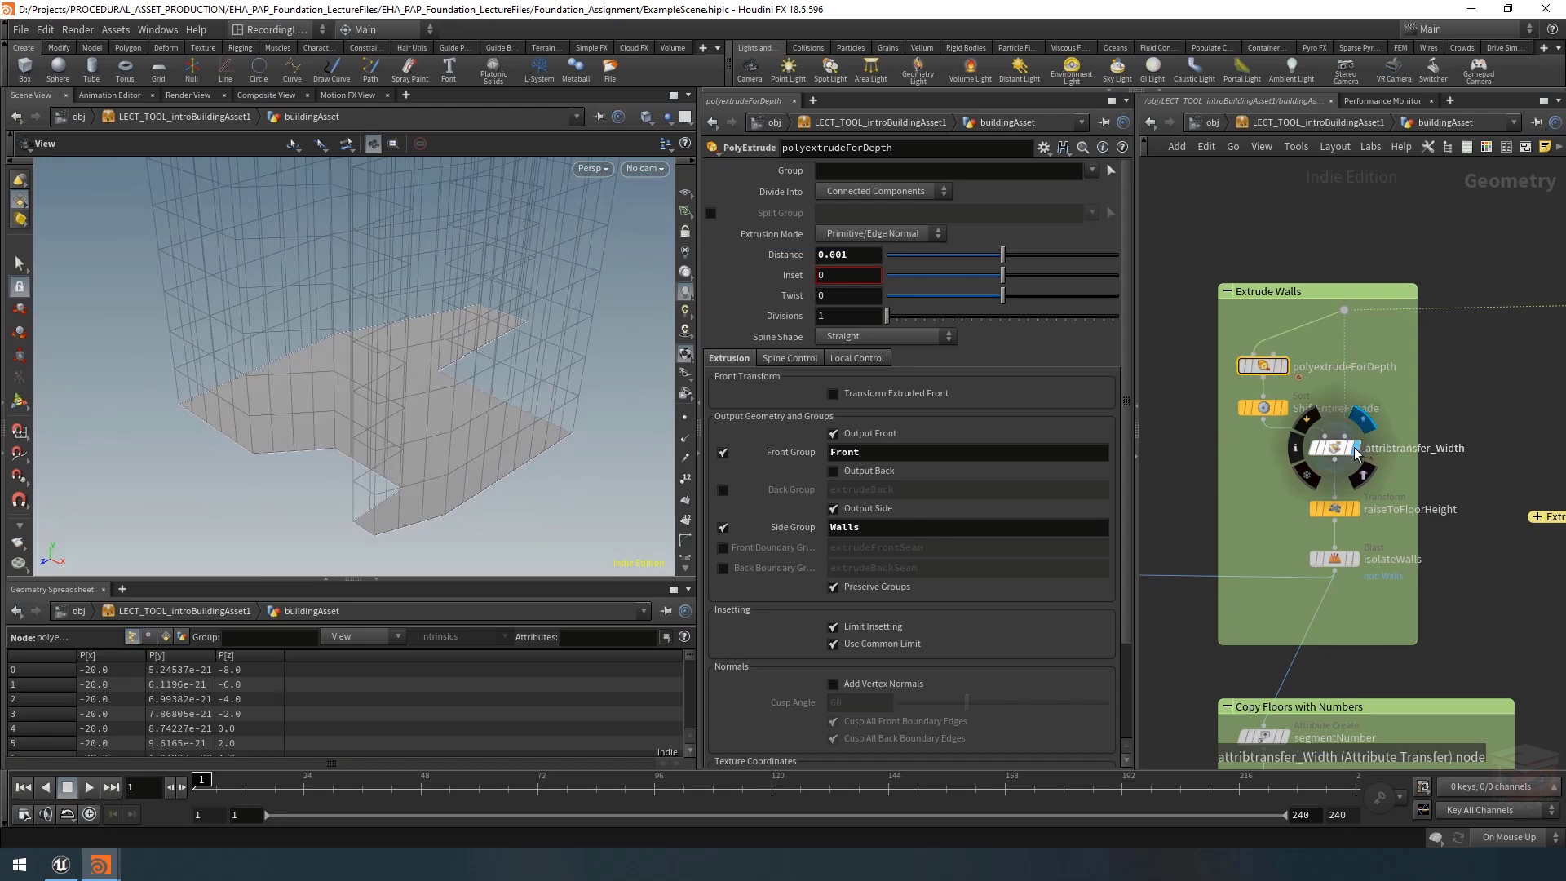
{"action": "left_click", "coordinate": [1337, 454]}
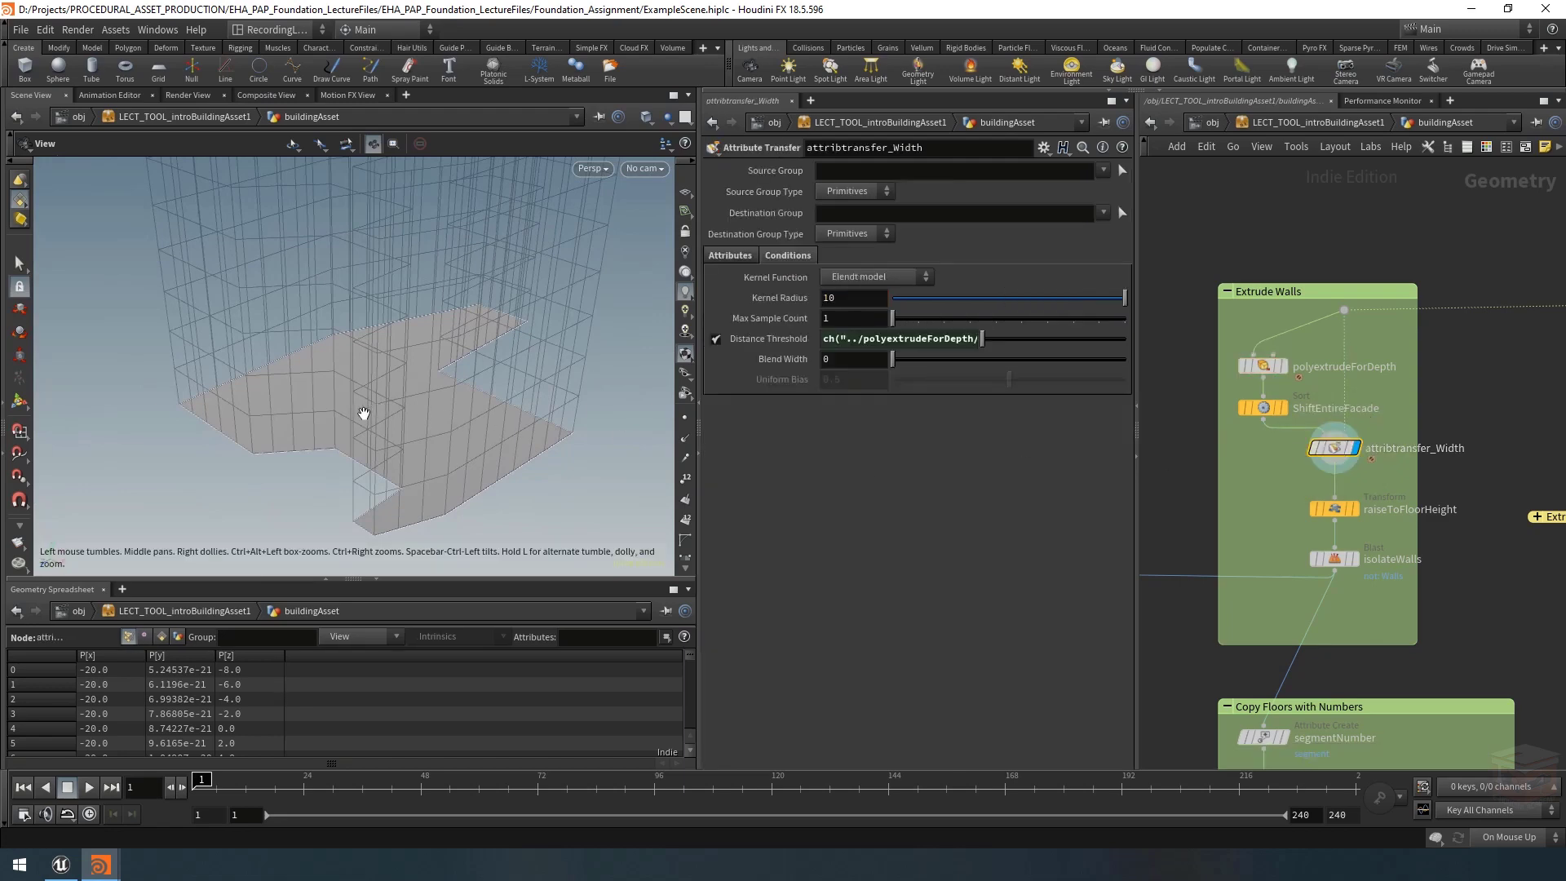
{"action": "key", "text": "d"}
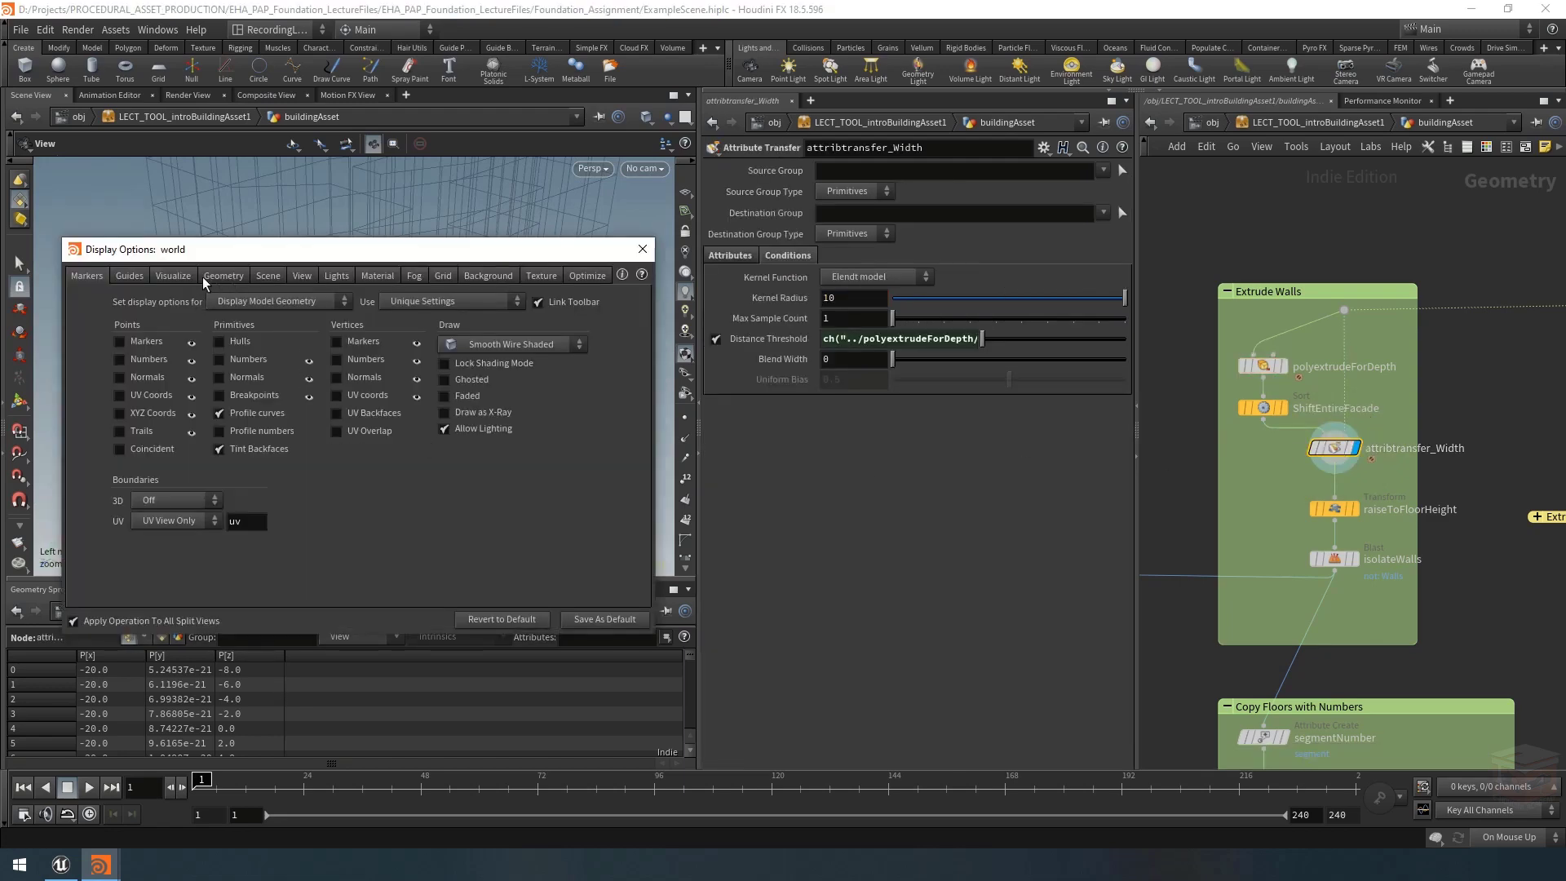
{"action": "left_click", "coordinate": [171, 275]}
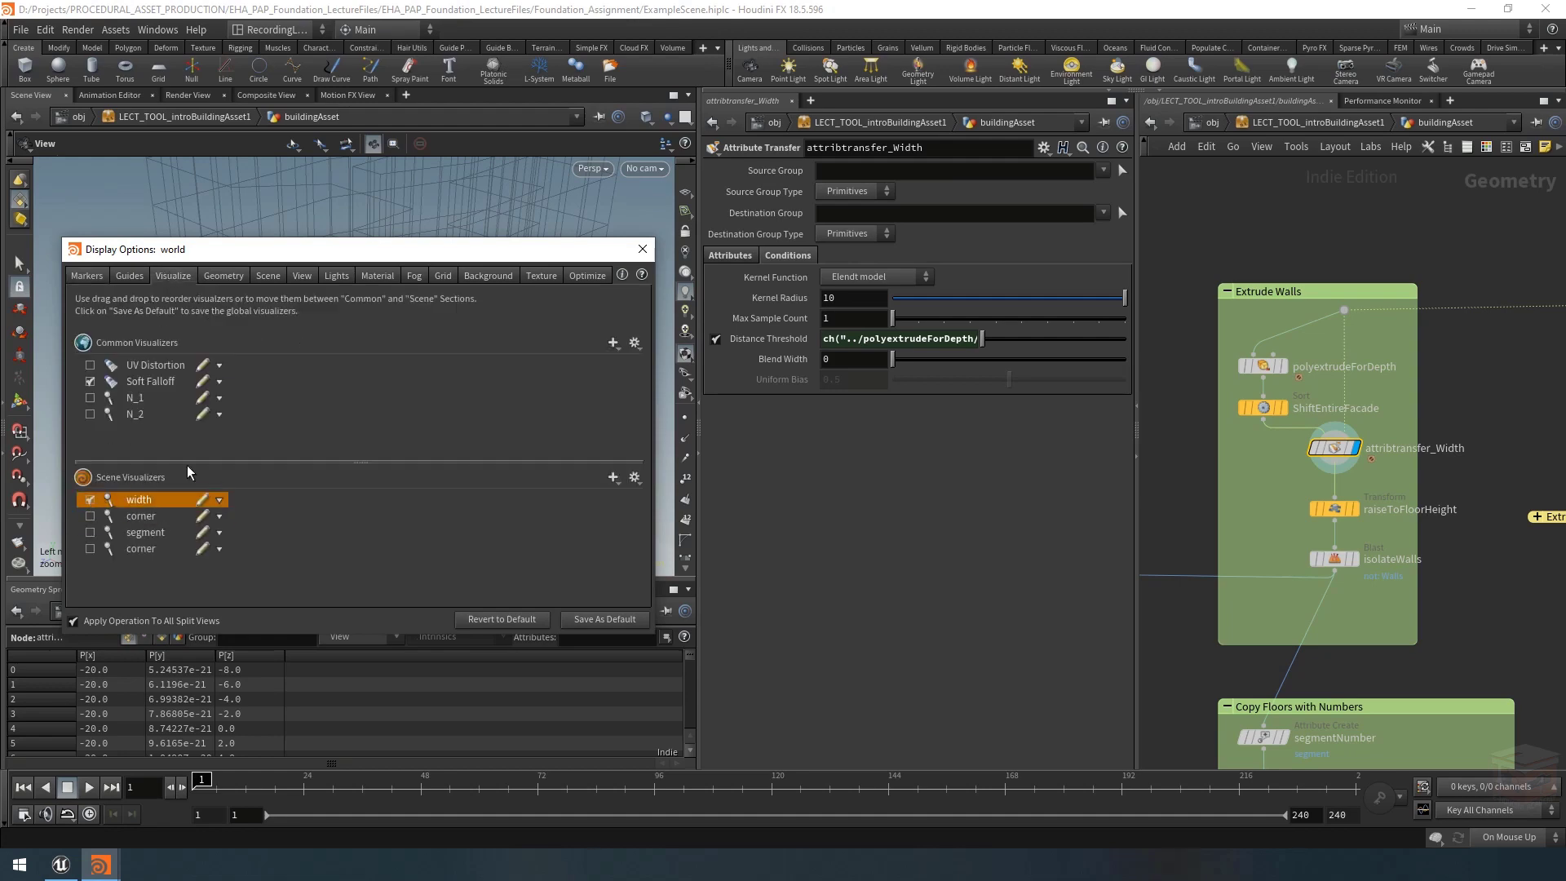
{"action": "left_click", "coordinate": [642, 248]}
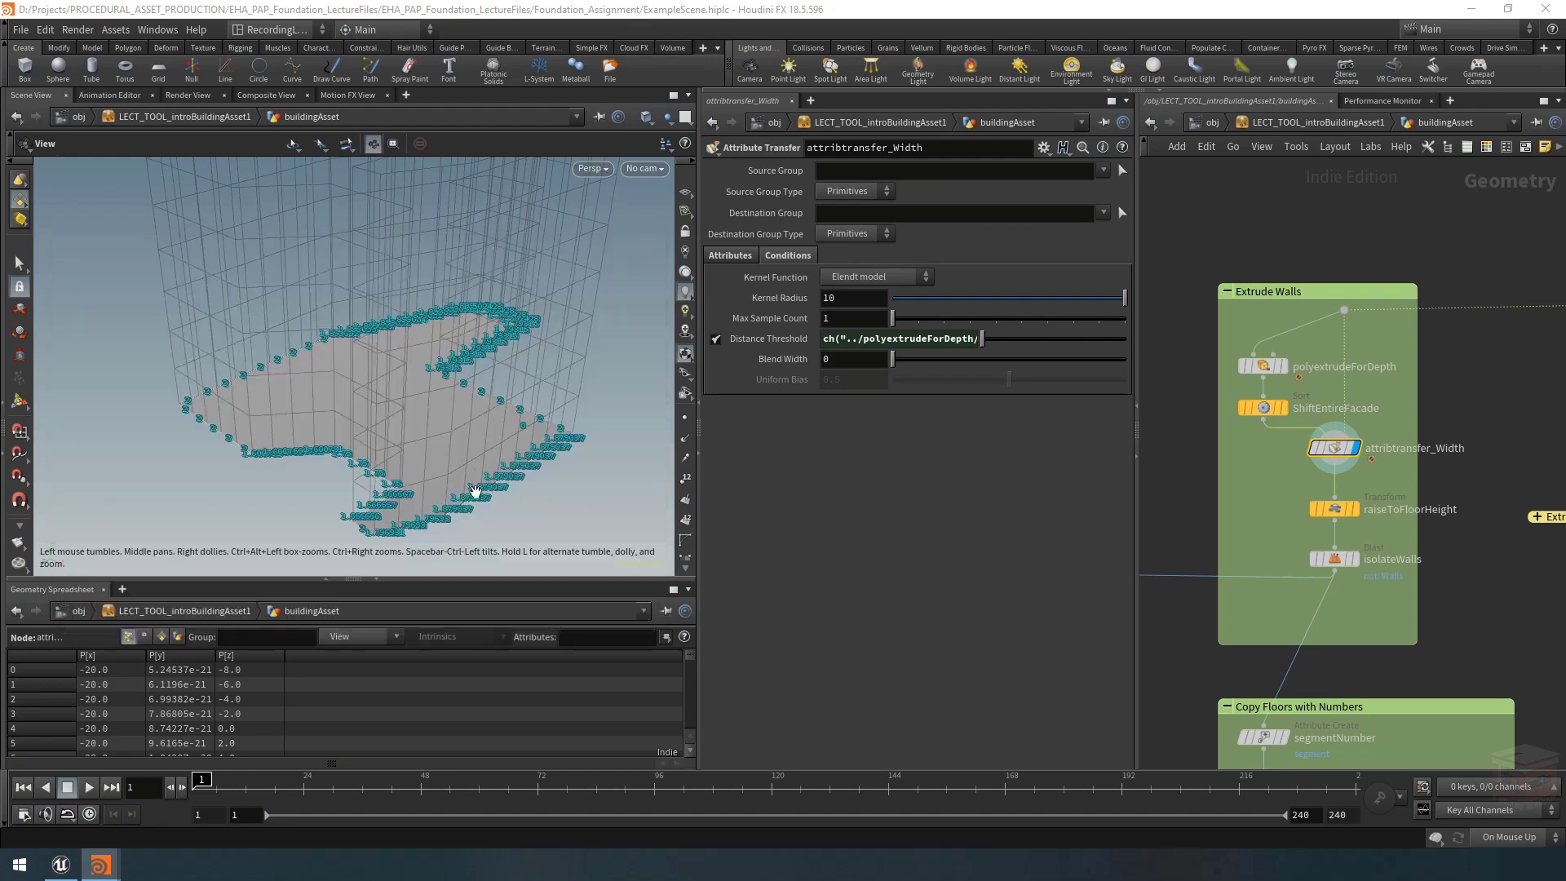
{"action": "scroll", "coordinate": [582, 498], "scroll_direction": "up", "scroll_amount": 3}
{"action": "right_click_drag", "start_coordinate": [582, 498], "coordinate": [633, 482]}
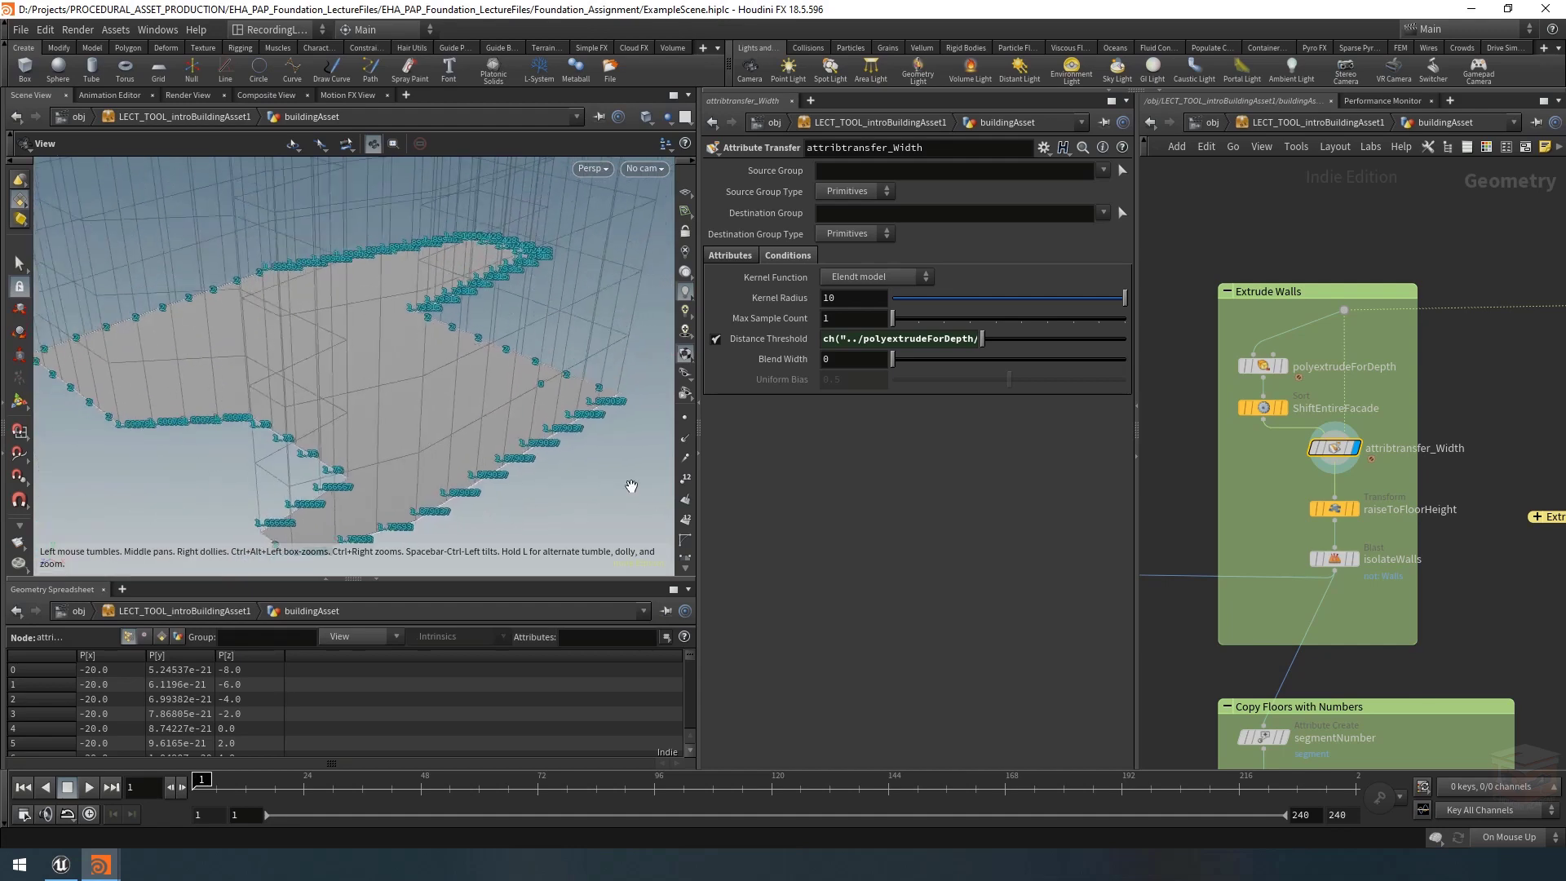
Show the evaluated Distance Threshold of attribtransfer_Width and examine the thin extruded side and its width marker up close.
{"action": "left_click", "coordinate": [771, 338]}
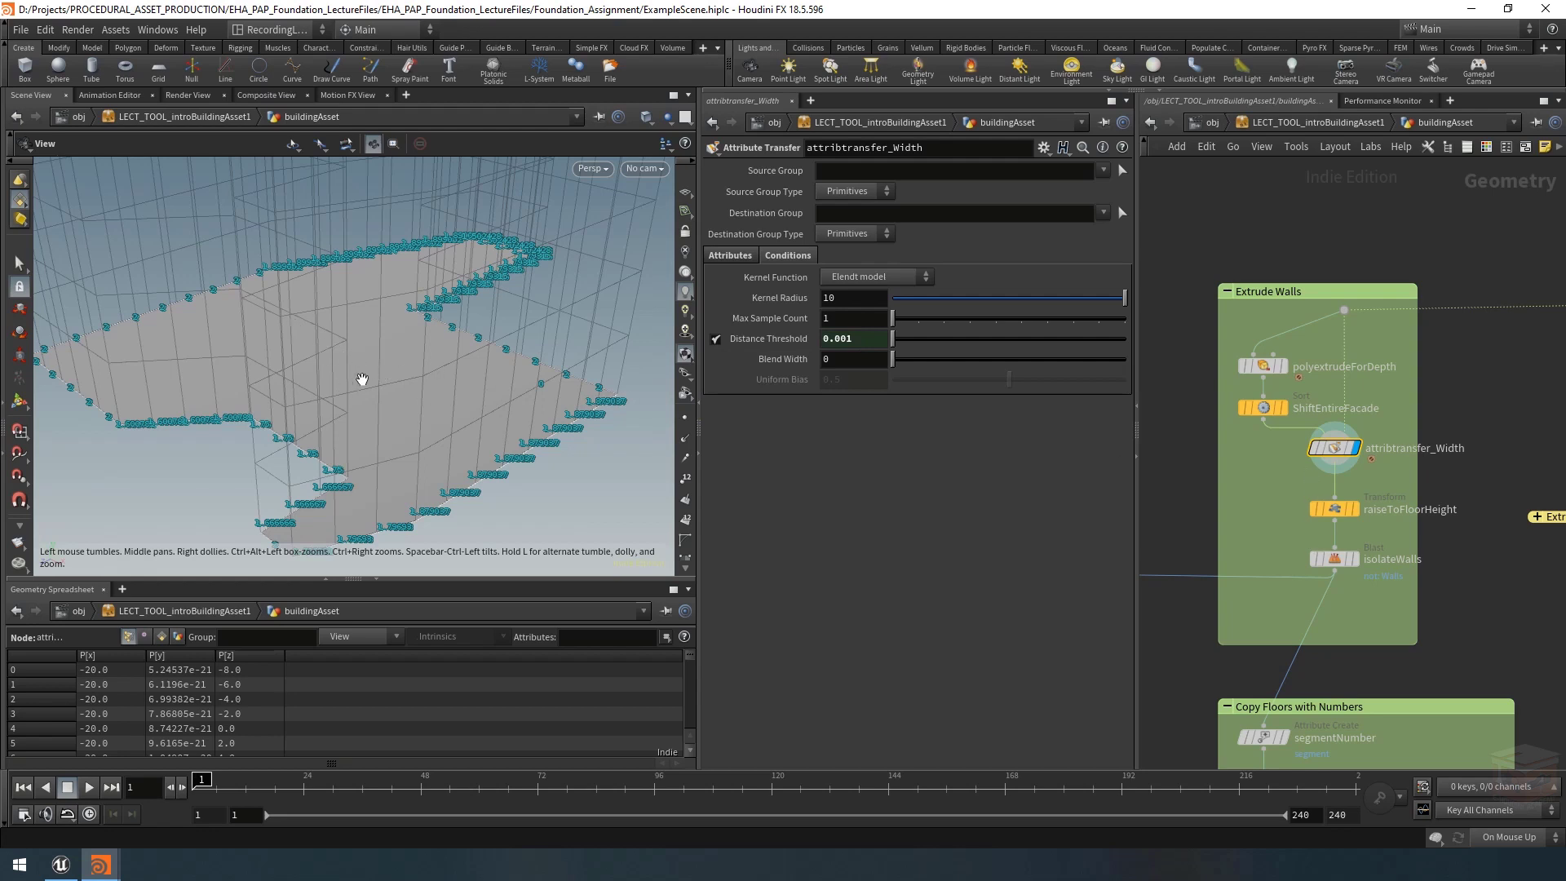
{"action": "left_click", "coordinate": [396, 373]}
{"action": "right_click_drag", "start_coordinate": [547, 446], "coordinate": [455, 436]}
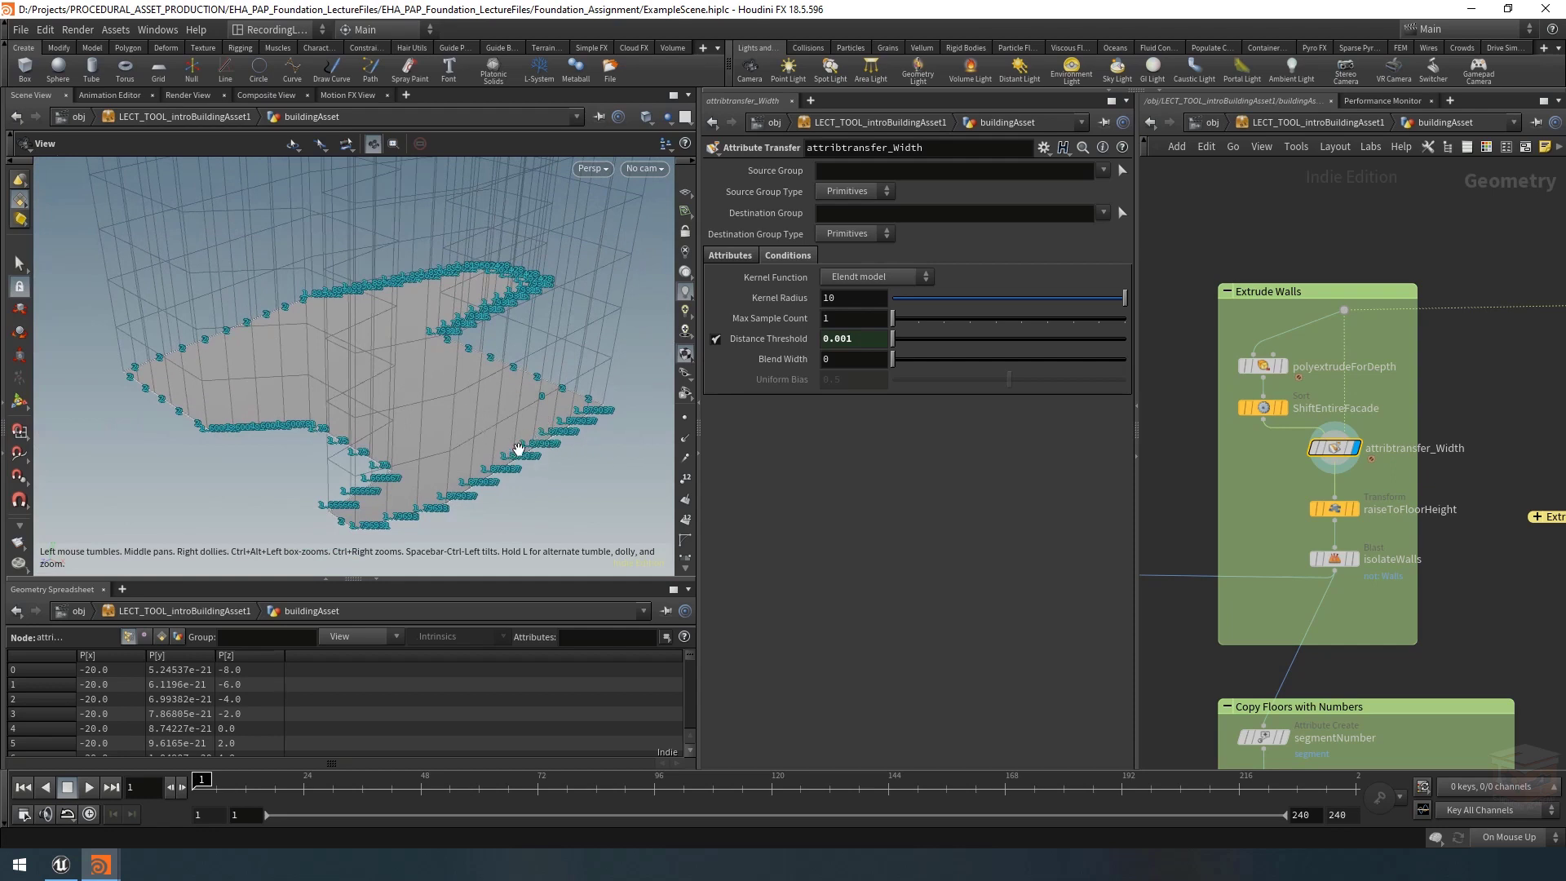
{"action": "right_click_drag", "start_coordinate": [542, 456], "coordinate": [1088, 500]}
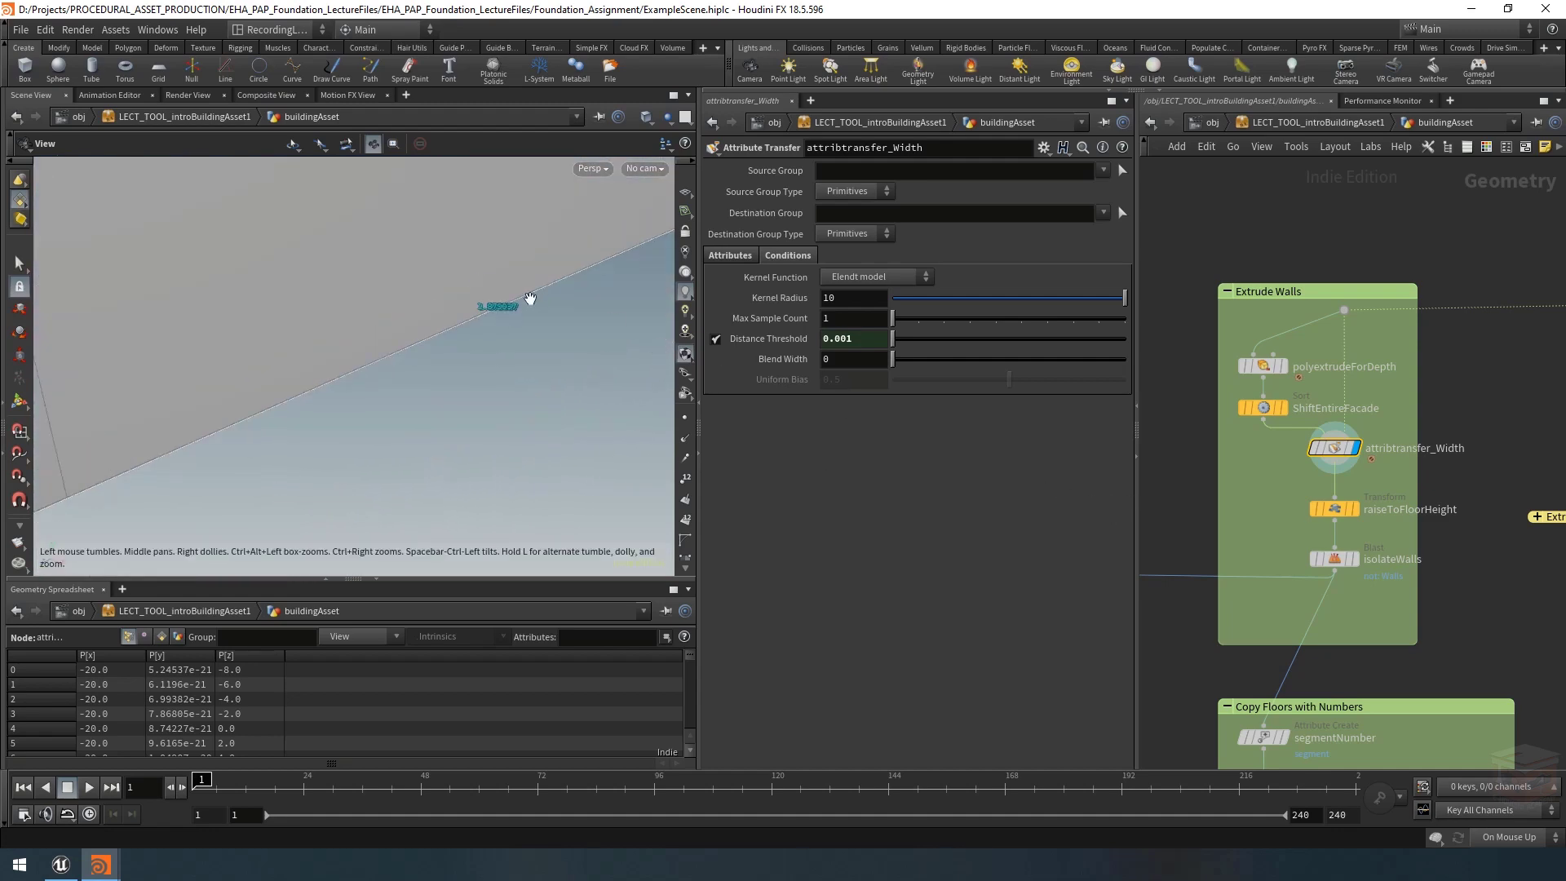
{"action": "right_click_drag", "start_coordinate": [516, 294], "coordinate": [532, 302]}
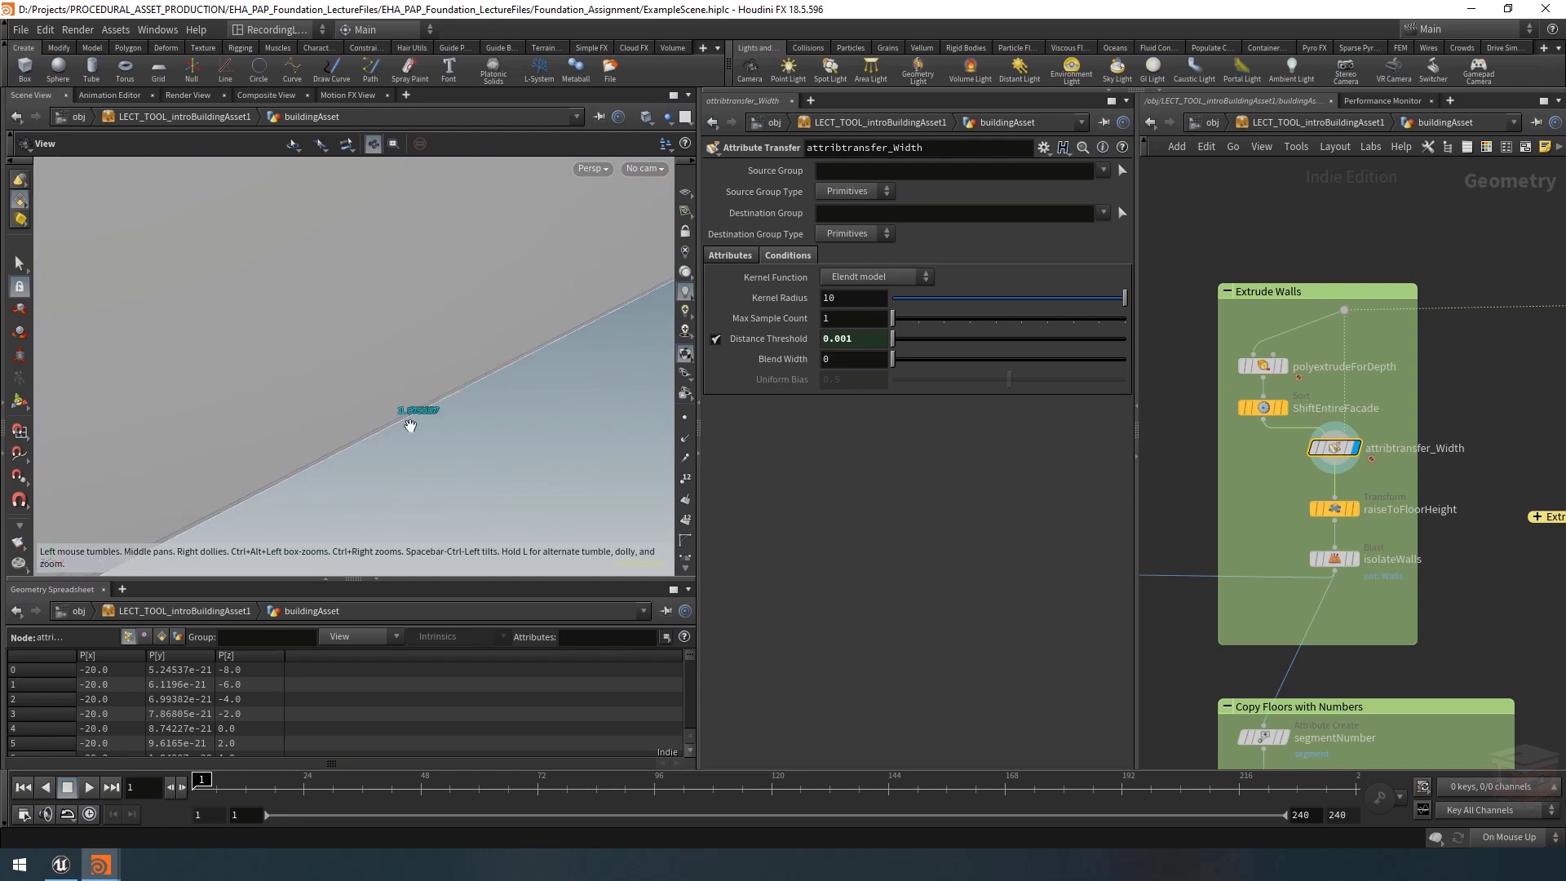
{"action": "right_click_drag", "start_coordinate": [411, 426], "coordinate": [415, 435]}
{"action": "left_click", "coordinate": [405, 431]}
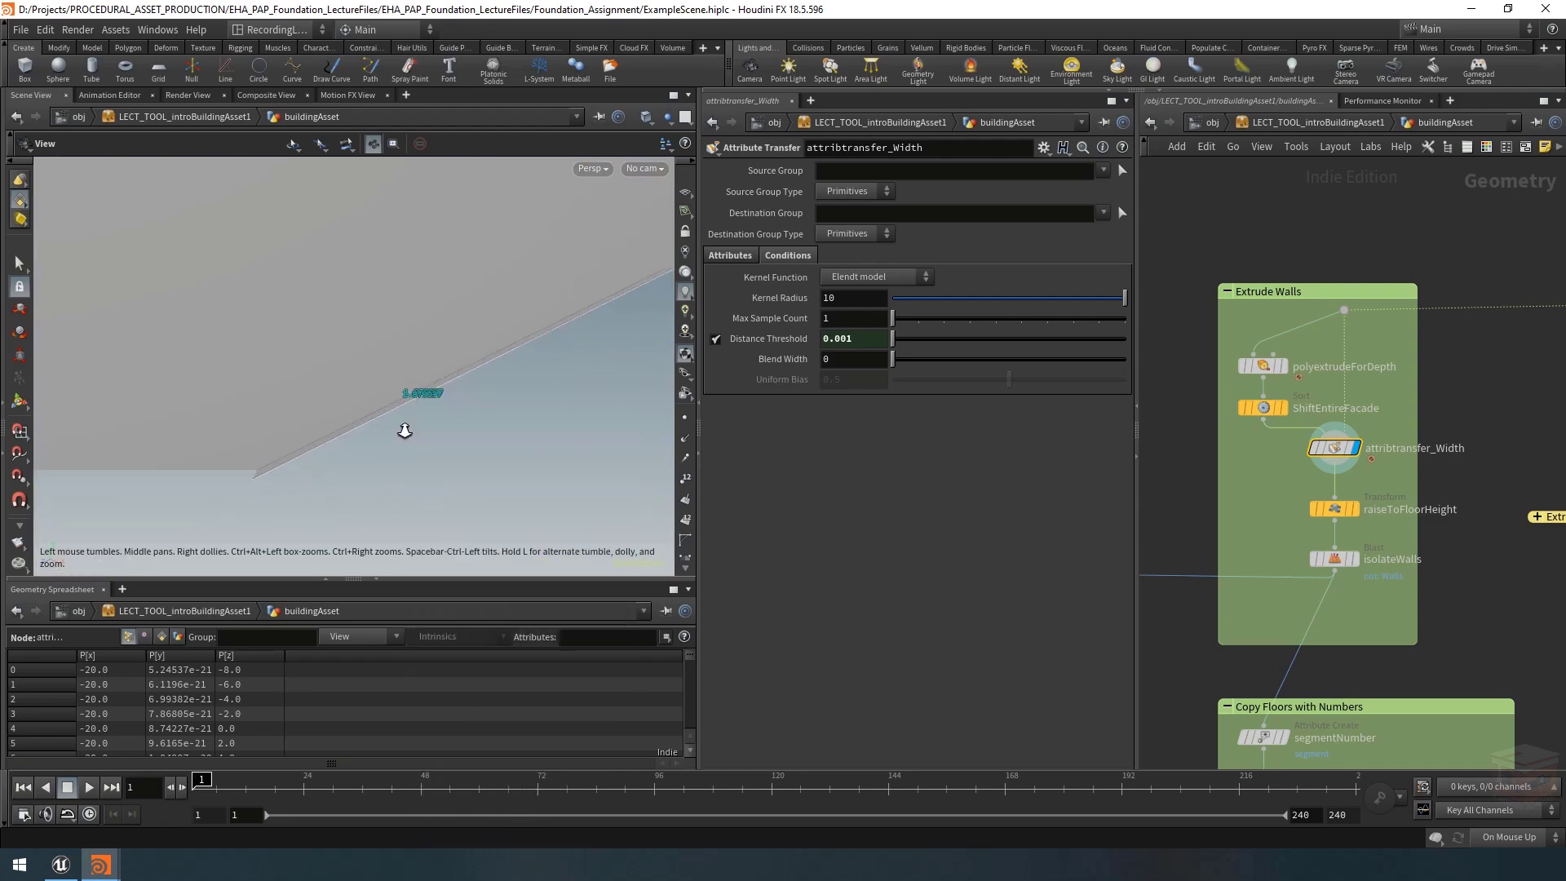
{"action": "scroll", "coordinate": [432, 416], "scroll_direction": "up", "scroll_amount": 3}
{"action": "scroll", "coordinate": [432, 418], "scroll_direction": "down", "scroll_amount": 2}
{"action": "scroll", "coordinate": [430, 416], "scroll_direction": "down", "scroll_amount": 5}
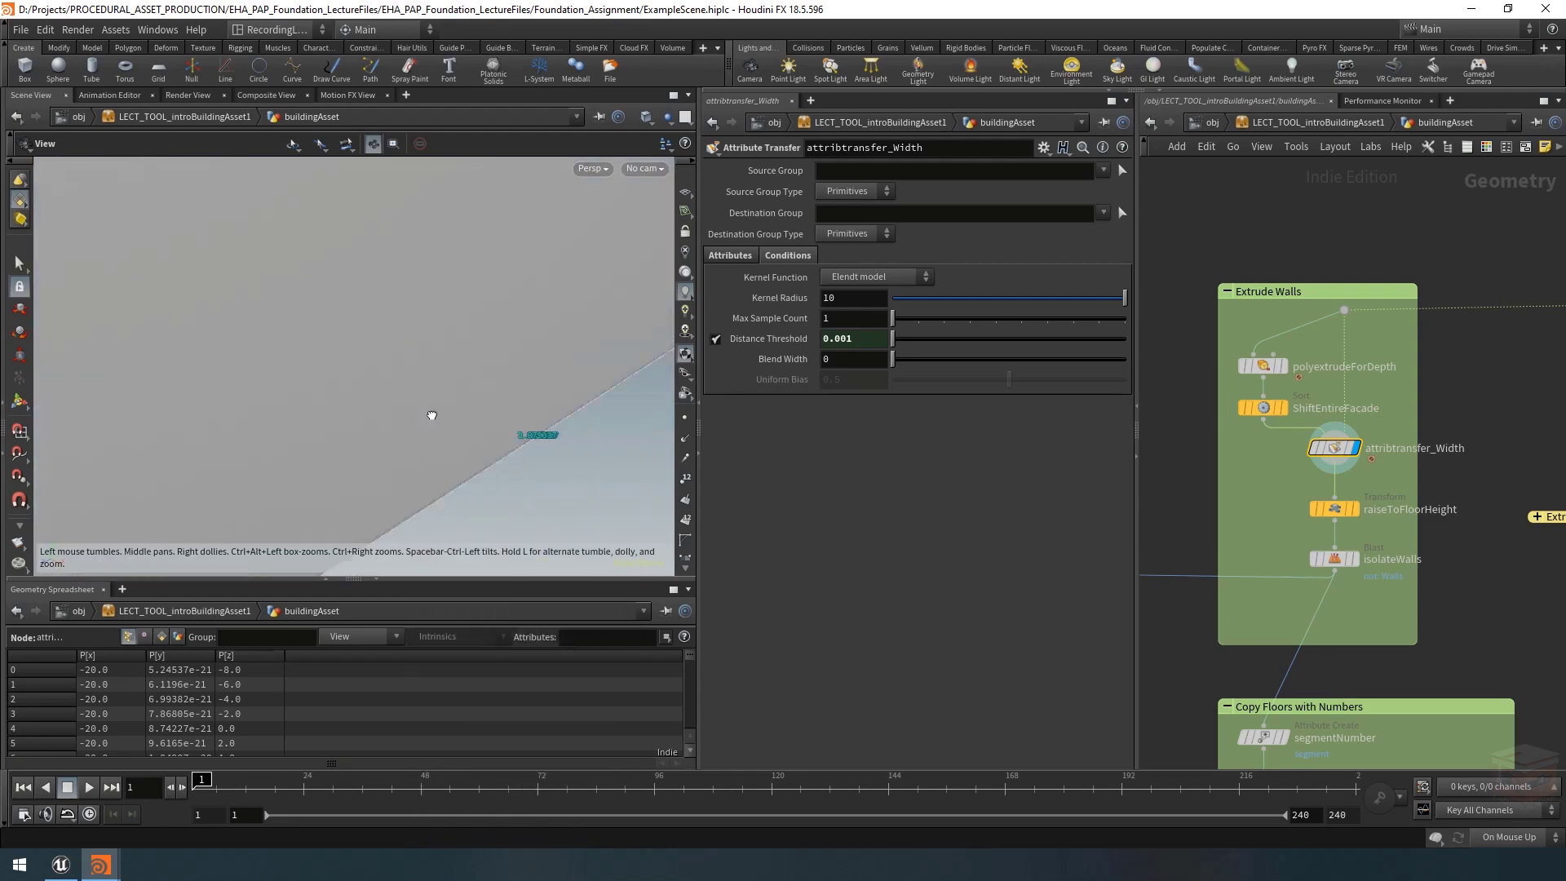
Open the polyextrudeForDepth parameters and show the group list in the viewport to examine the Front group.
{"action": "left_click", "coordinate": [1263, 366]}
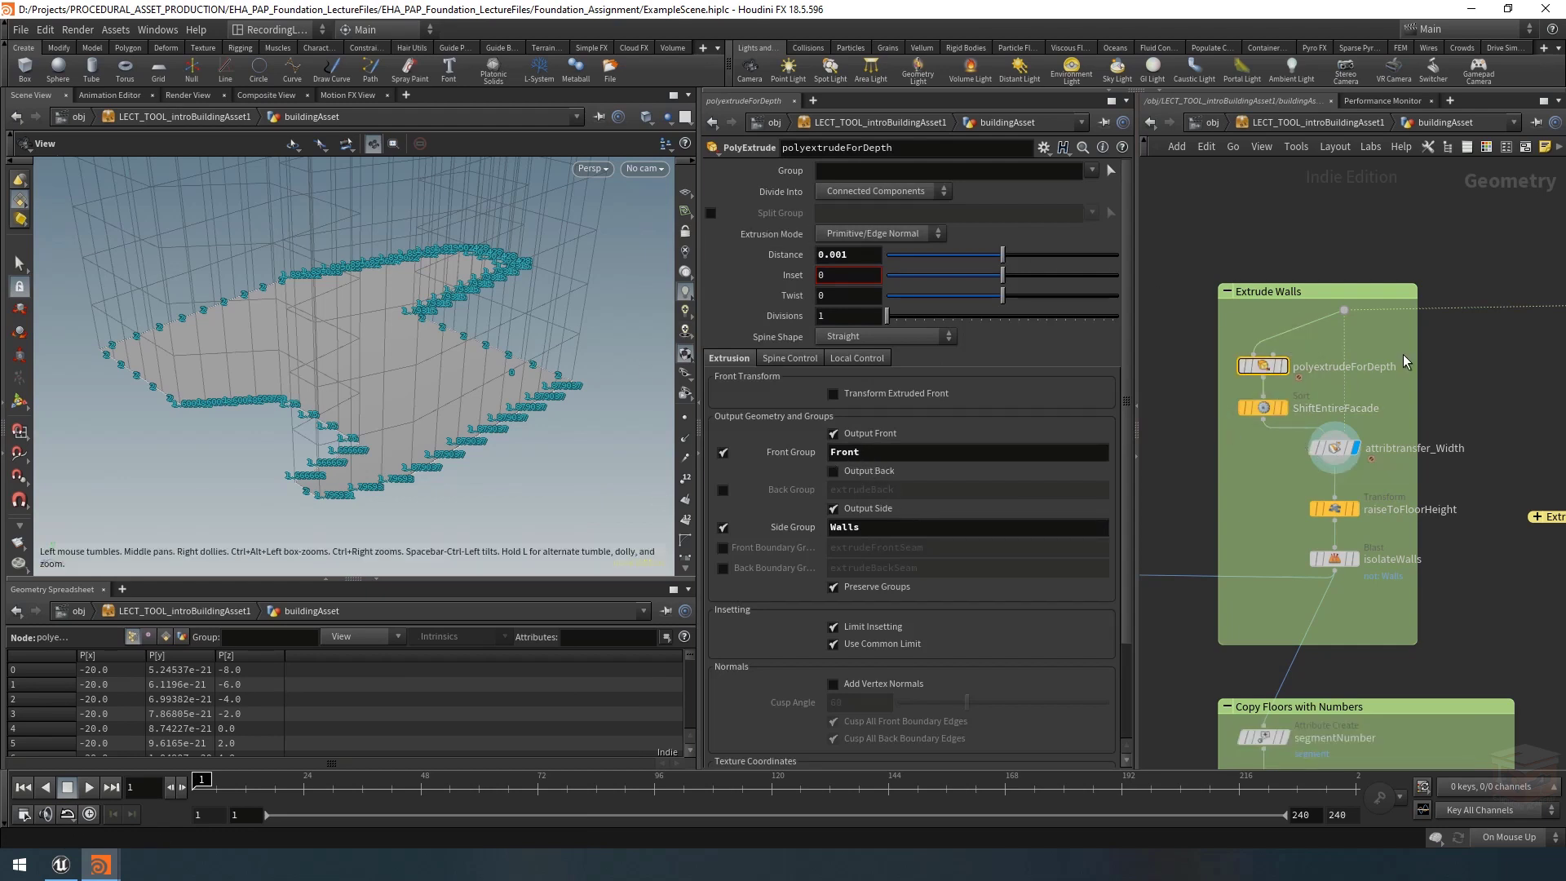
{"action": "scroll", "coordinate": [687, 547], "scroll_direction": "down", "scroll_amount": 3}
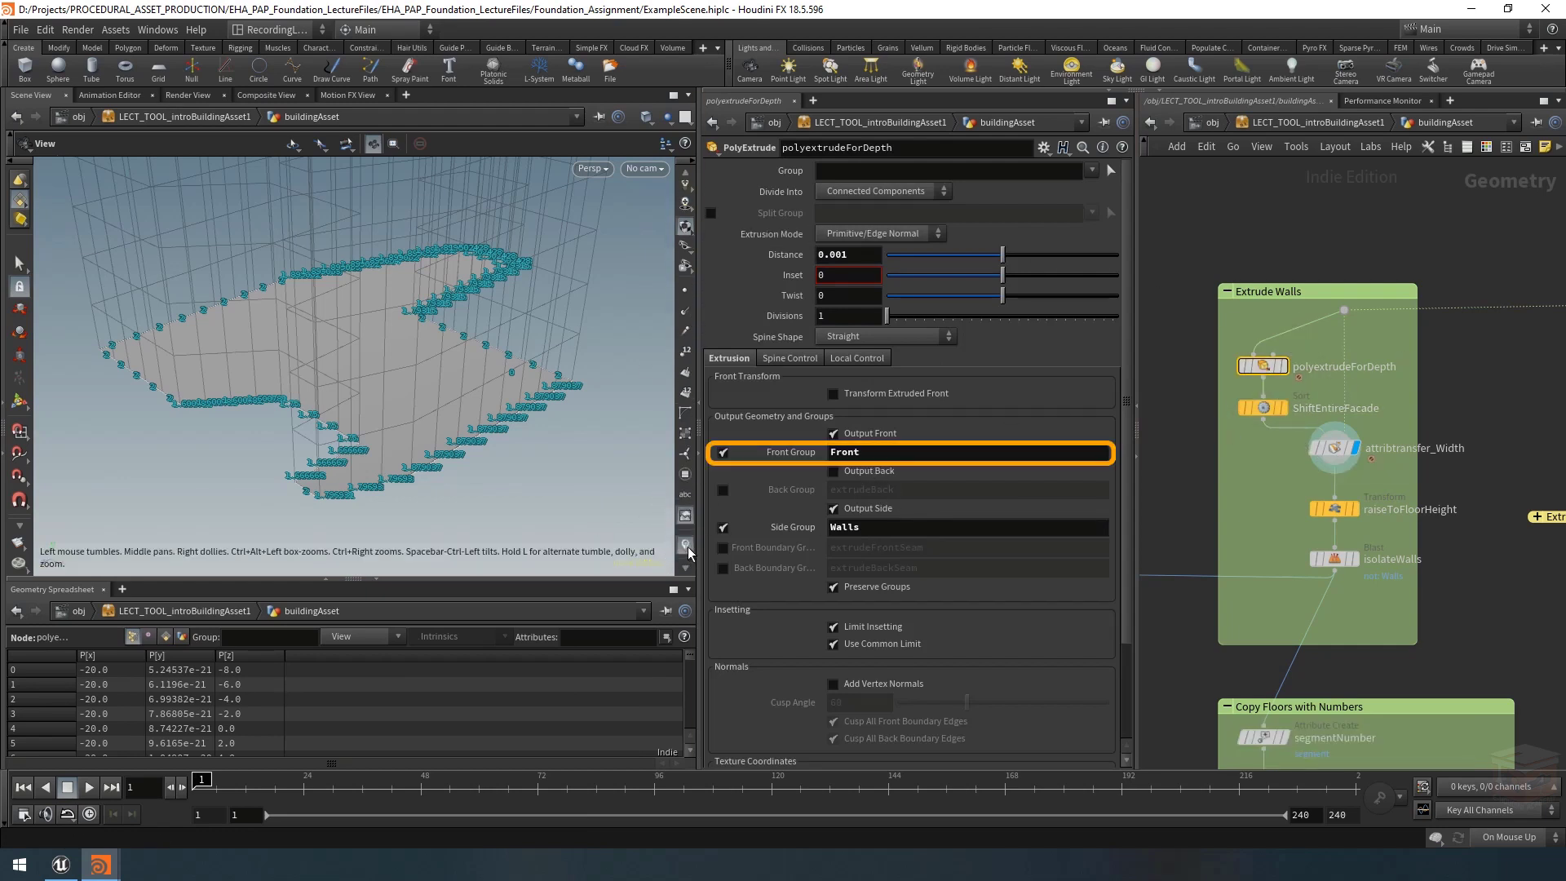
{"action": "left_click", "coordinate": [685, 475]}
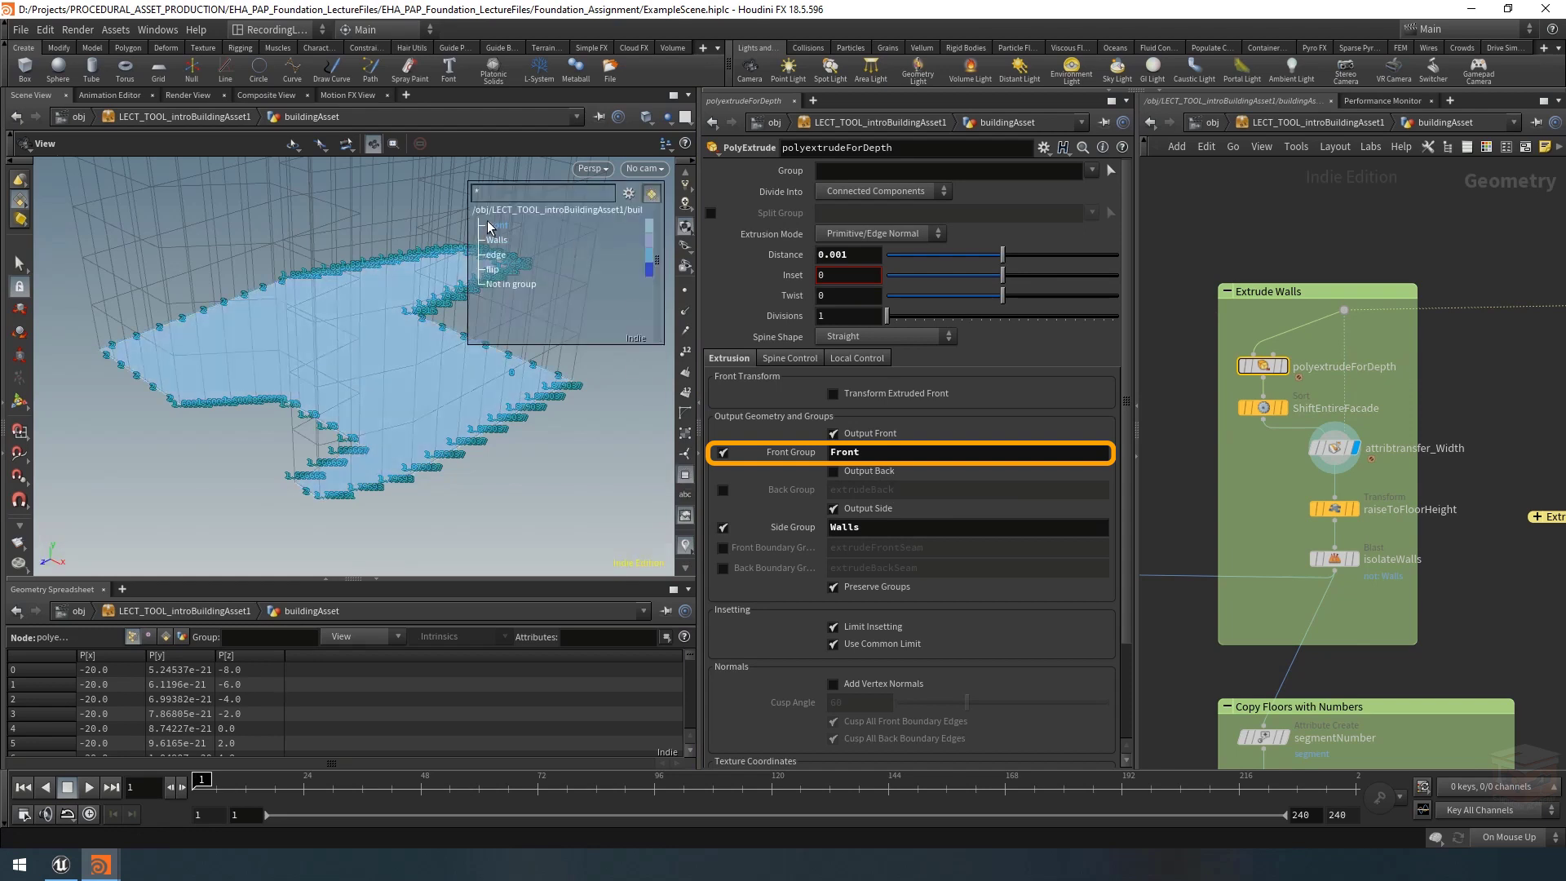
Display raiseToFloorHeight, inspect the raised Front group, and examine the full Y translate expression.
{"action": "left_click", "coordinate": [1337, 510]}
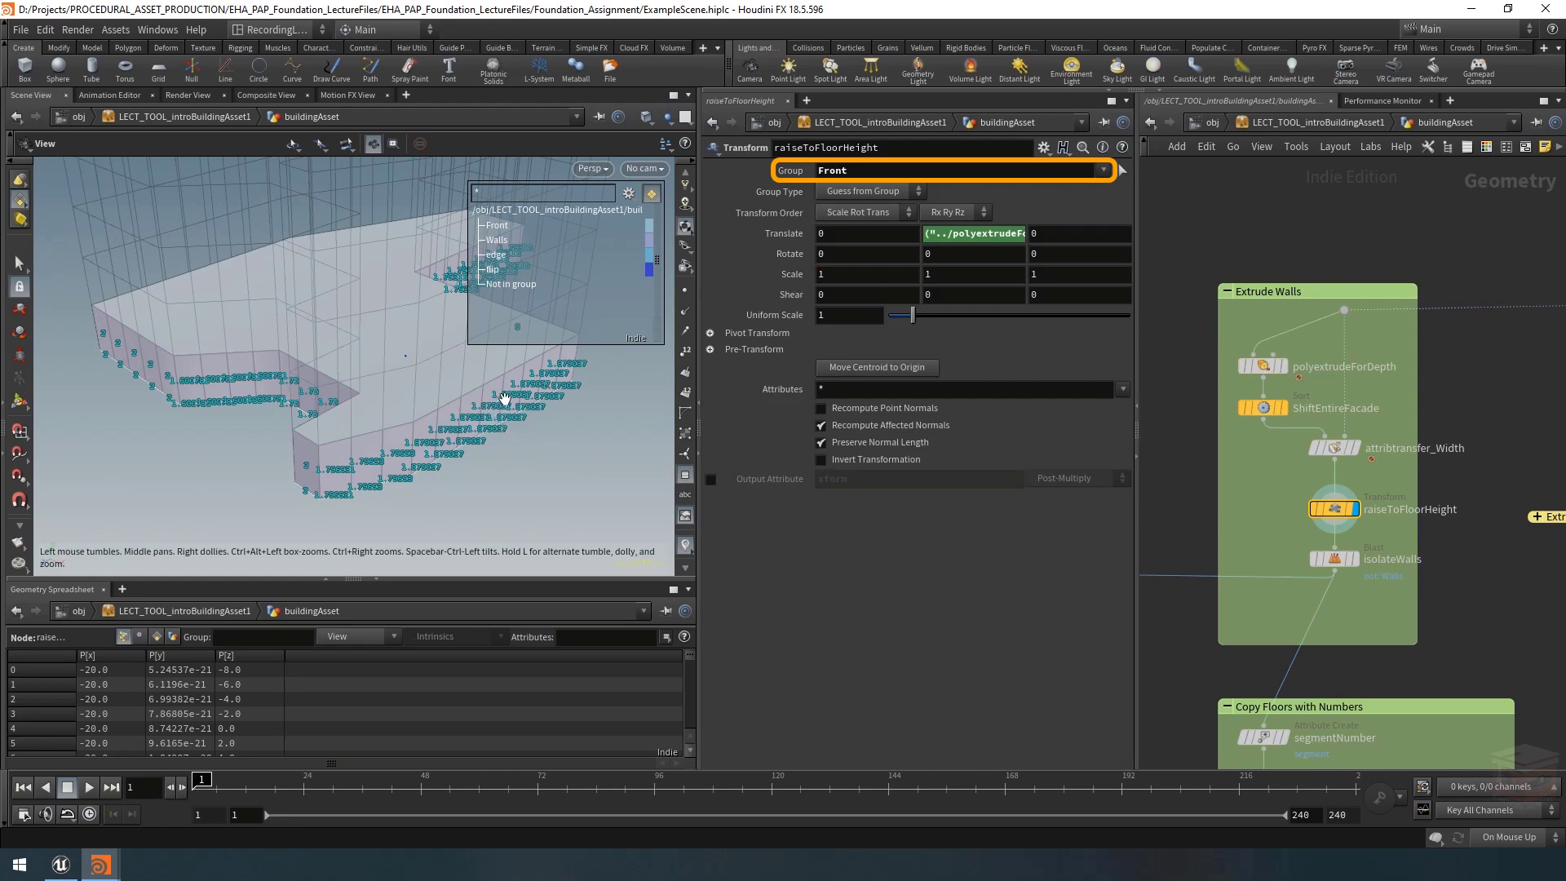
{"action": "left_click_drag", "start_coordinate": [504, 399], "coordinate": [477, 427]}
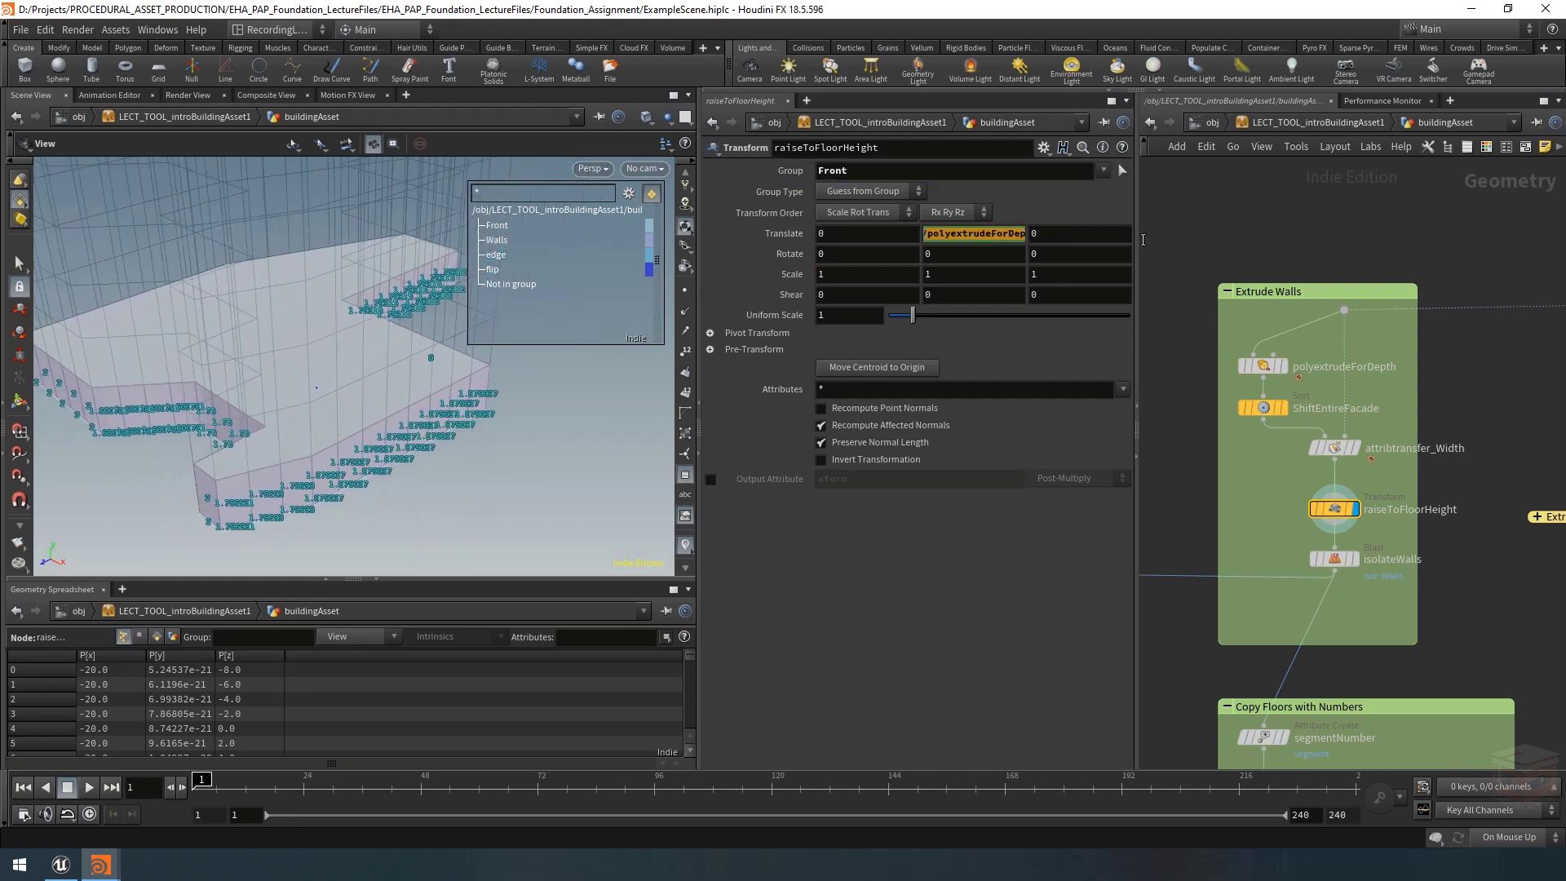
{"action": "left_click", "coordinate": [939, 234]}
{"action": "key", "text": "Return"}
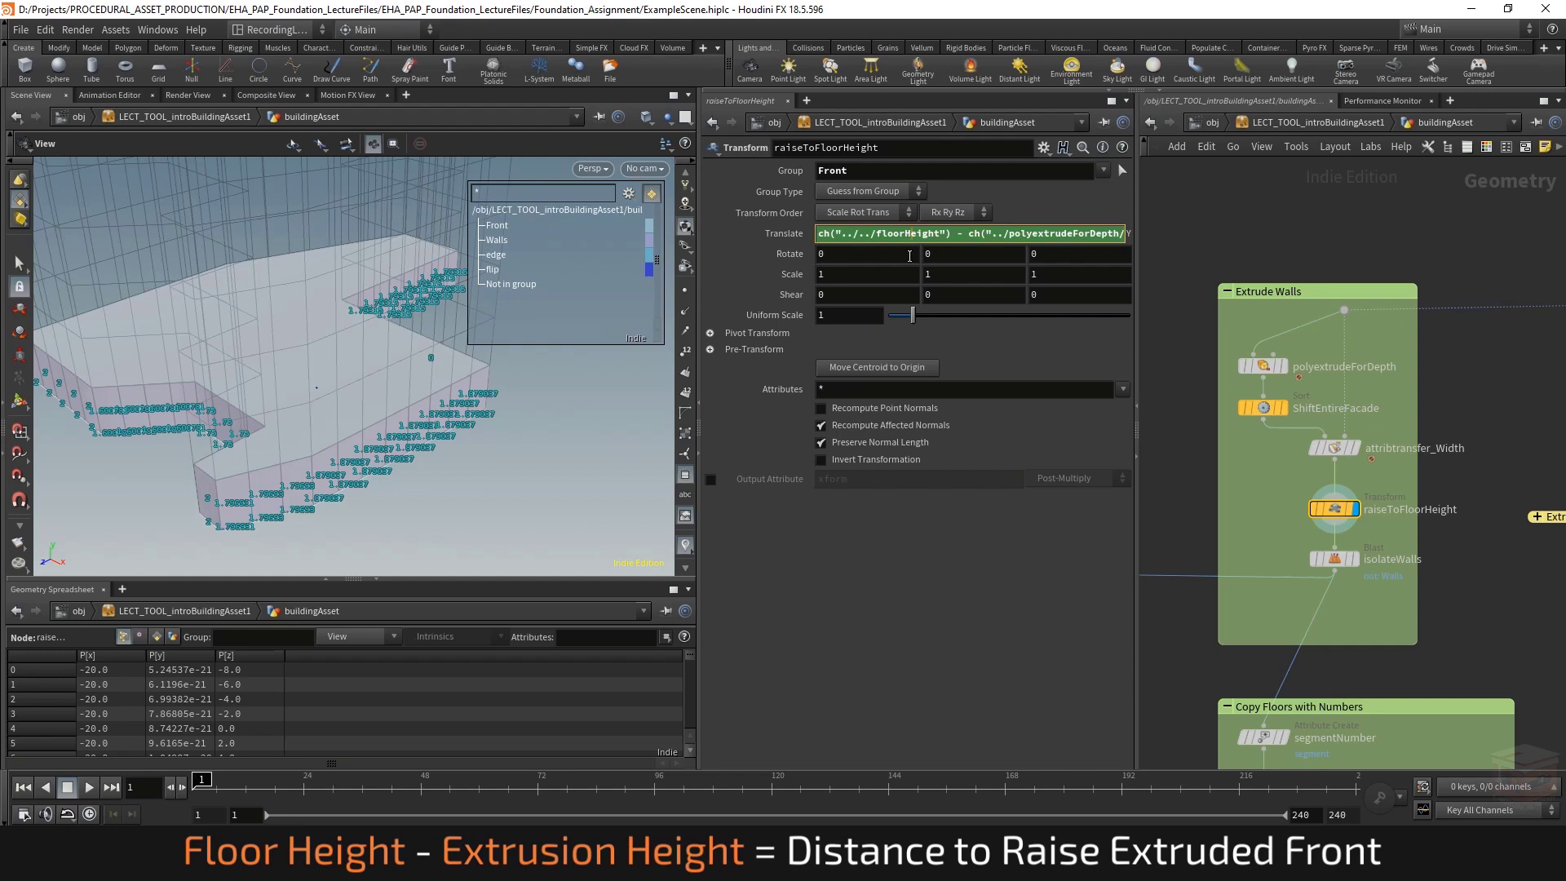
Examine raiseToFloorHeight's Y translate expression in the expression editor, and display isolateWalls to inspect the remaining walls.
{"action": "key", "text": "alt+e"}
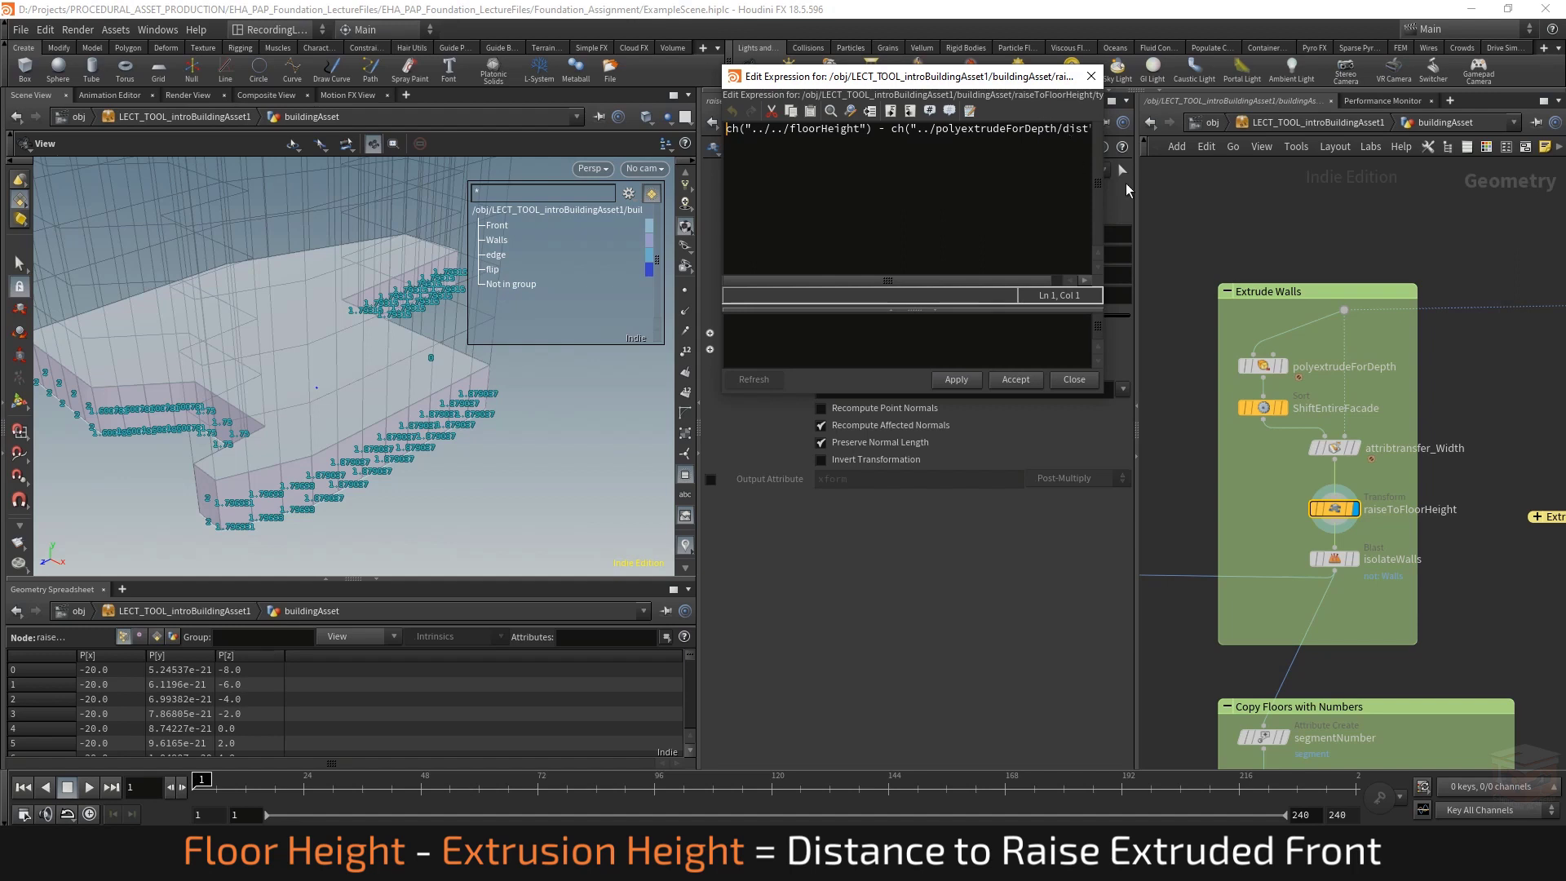
{"action": "left_click_drag", "start_coordinate": [1101, 189], "coordinate": [1231, 120]}
{"action": "left_click", "coordinate": [1232, 75]}
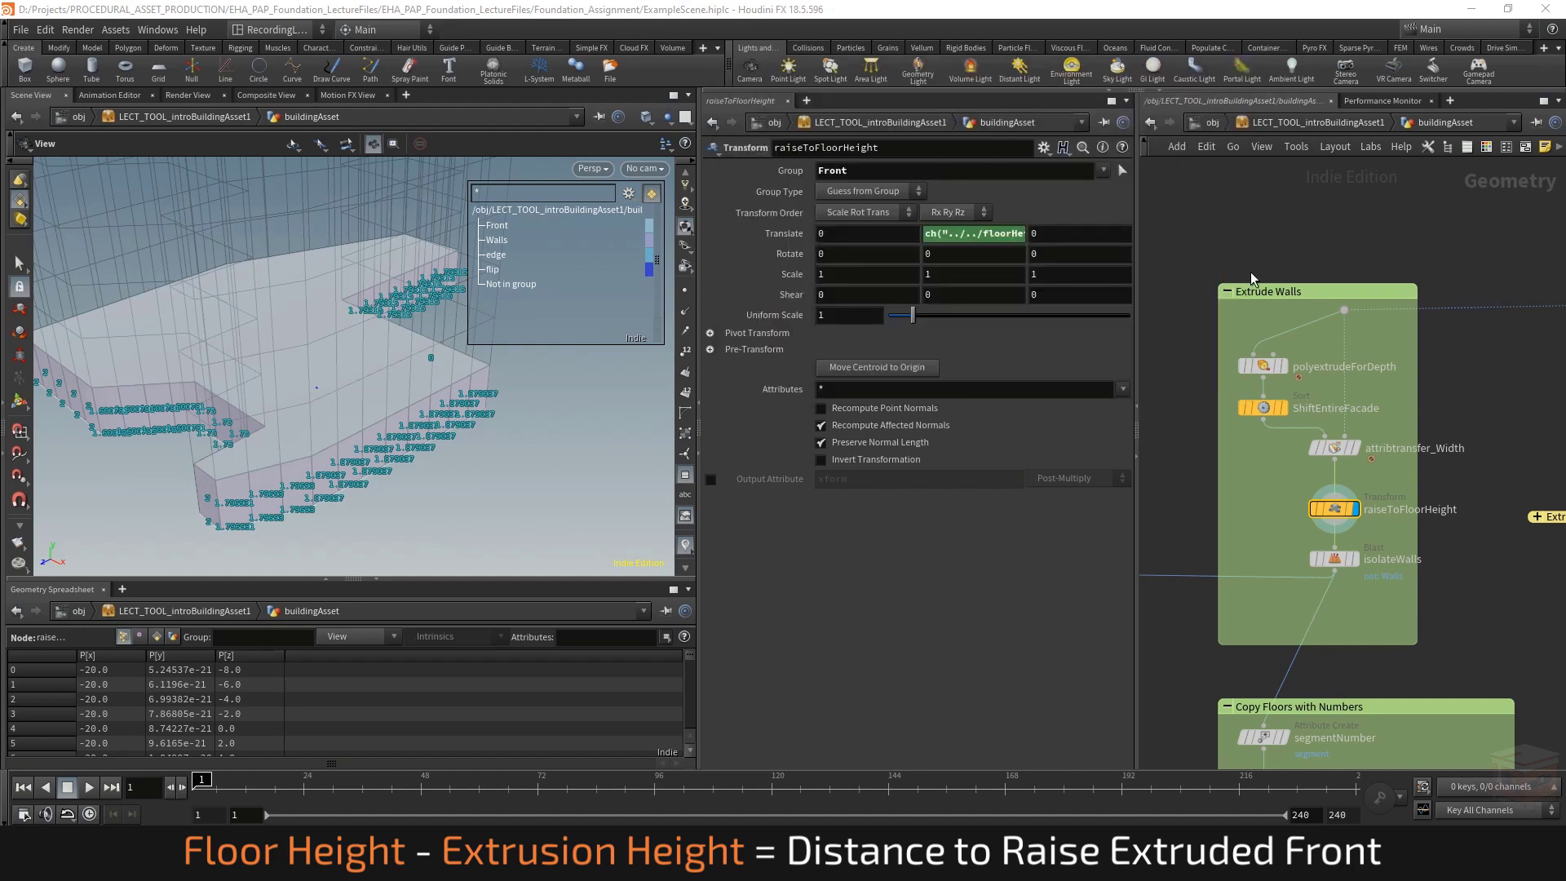
{"action": "left_click", "coordinate": [1358, 571]}
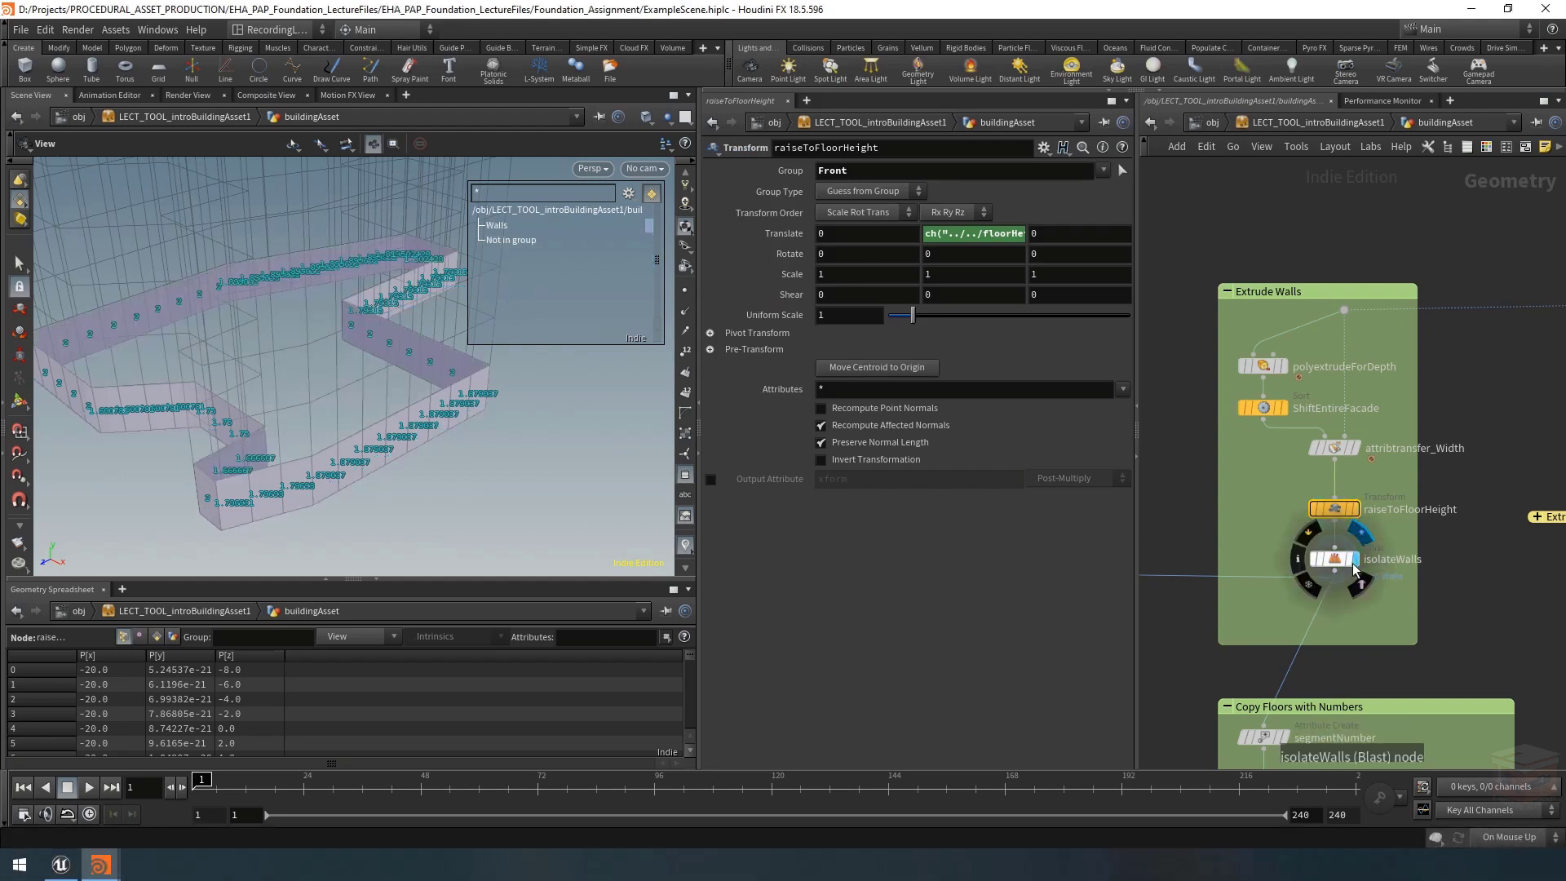
{"action": "left_click", "coordinate": [1335, 563]}
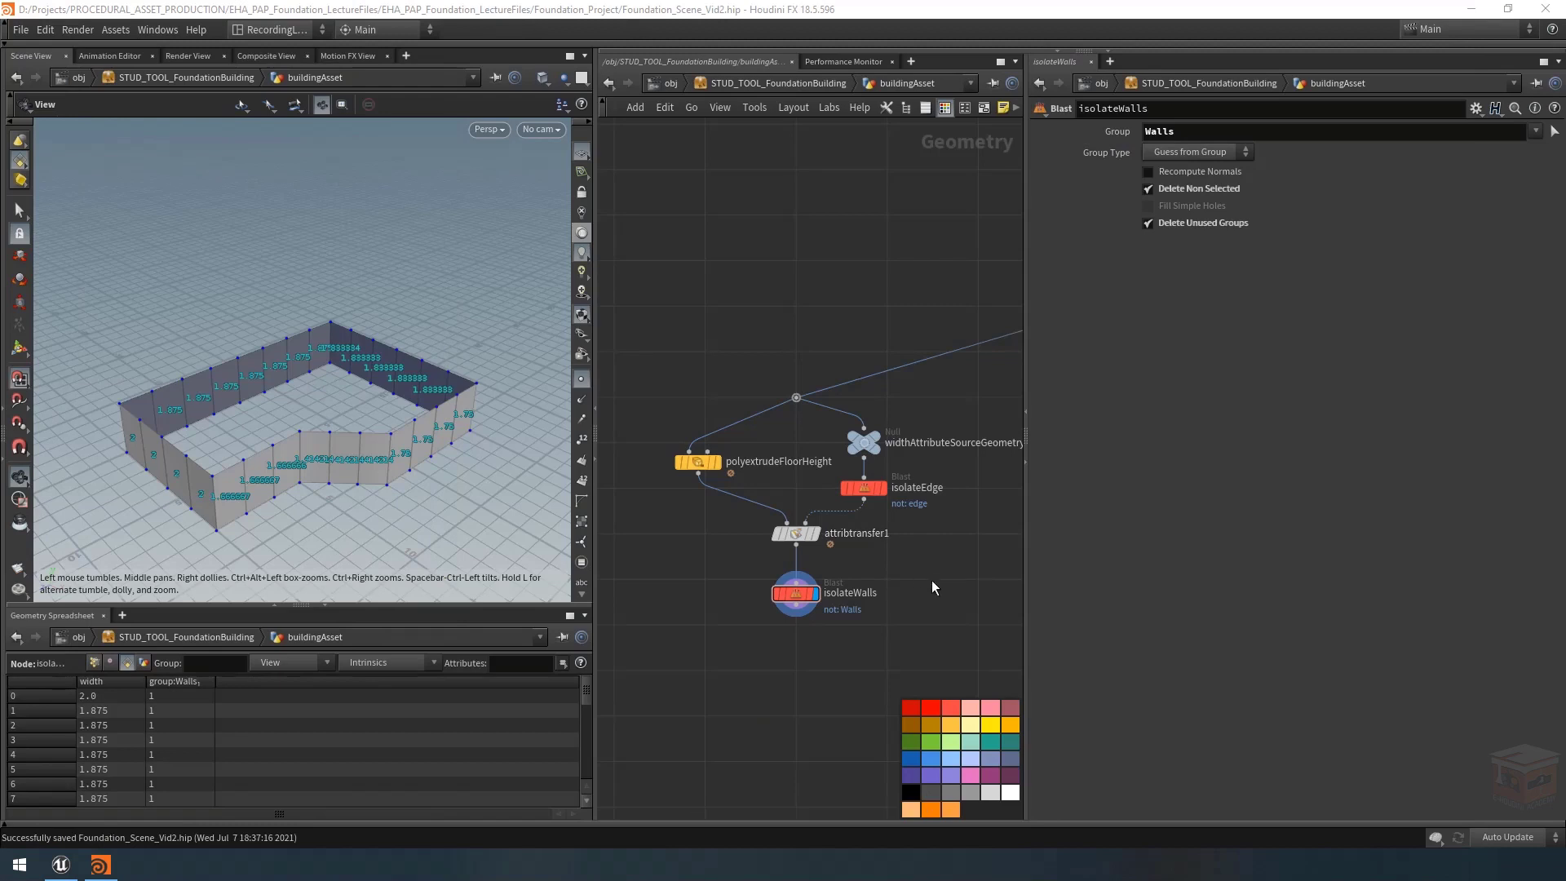
Tidy the network by placing polyextrudeFloorHeight level with widthAttributeSourceGeometry and the wire dot directly above that null.
{"action": "mouse_move", "coordinate": [698, 463]}
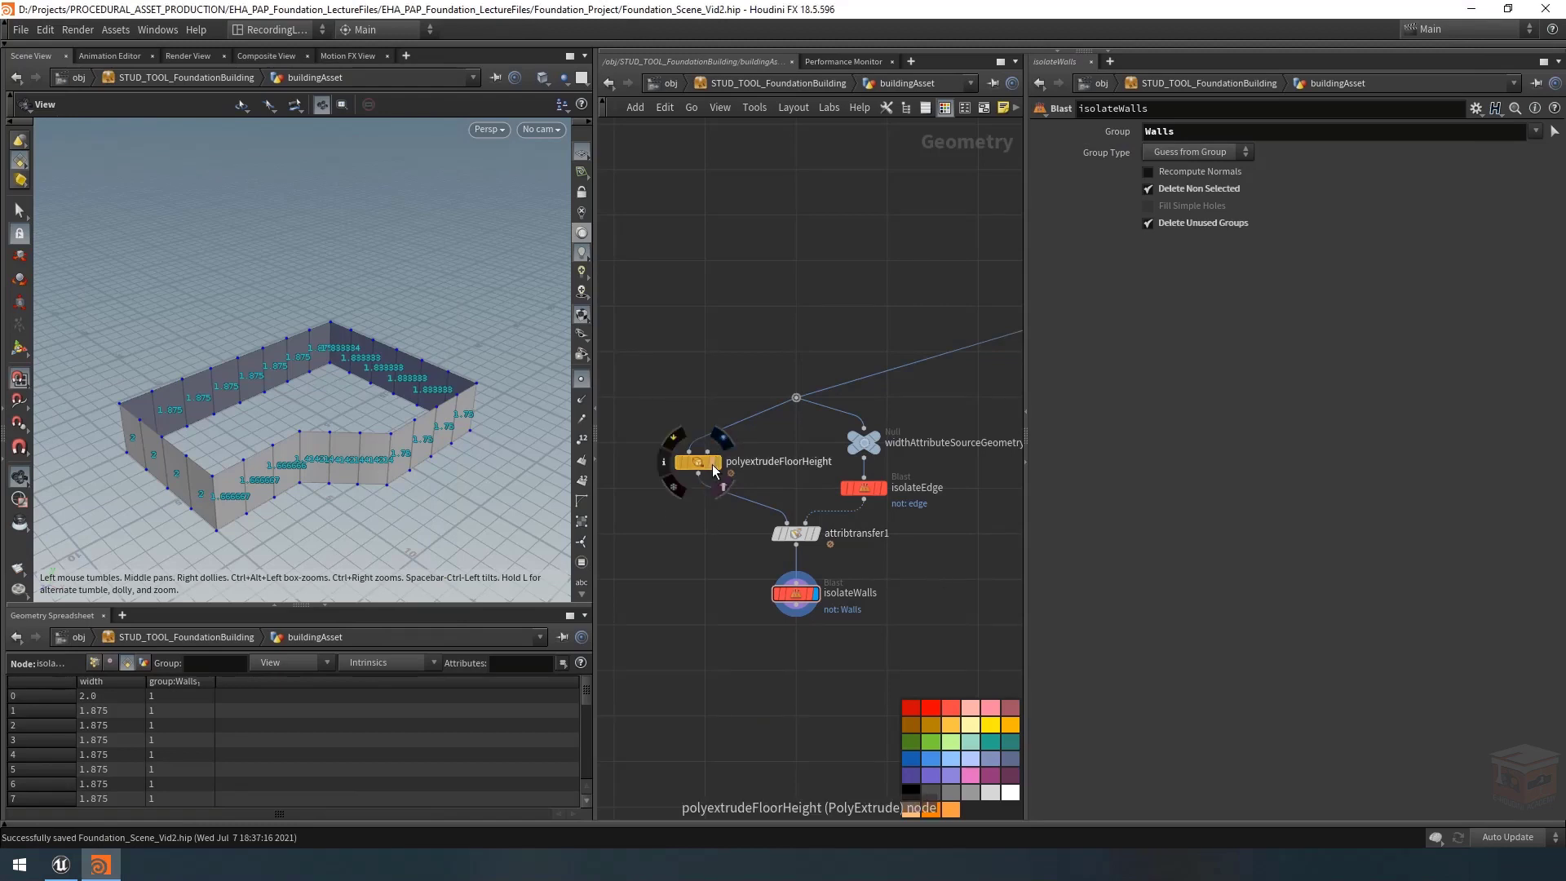
{"action": "left_click_drag", "start_coordinate": [697, 463], "coordinate": [705, 444]}
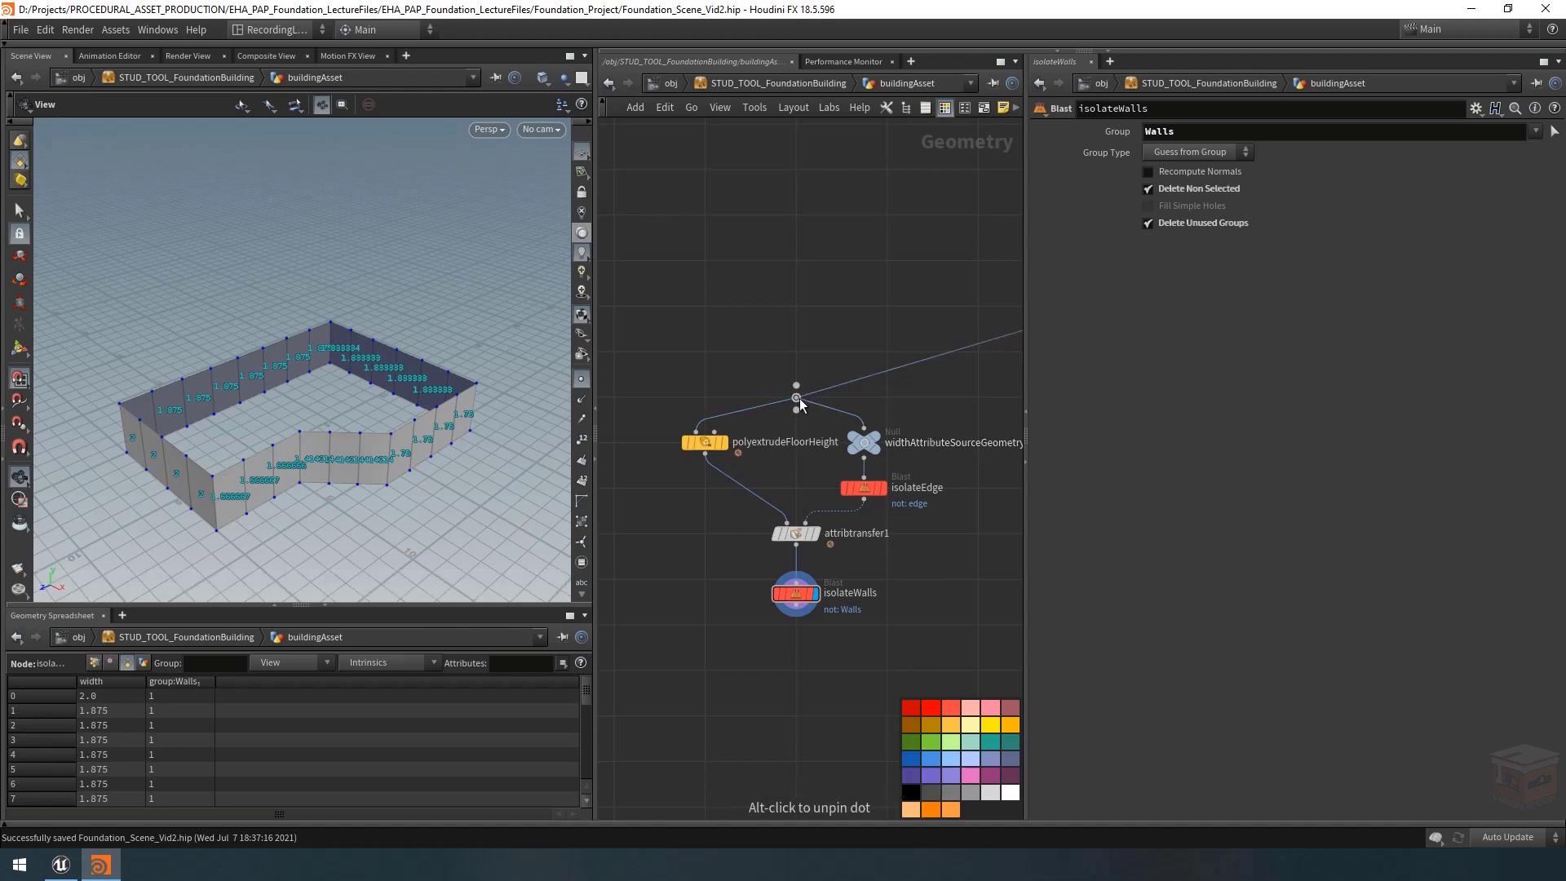
{"action": "left_click_drag", "start_coordinate": [798, 398], "coordinate": [865, 388]}
{"action": "scroll", "coordinate": [889, 293], "scroll_direction": "down", "scroll_amount": 3}
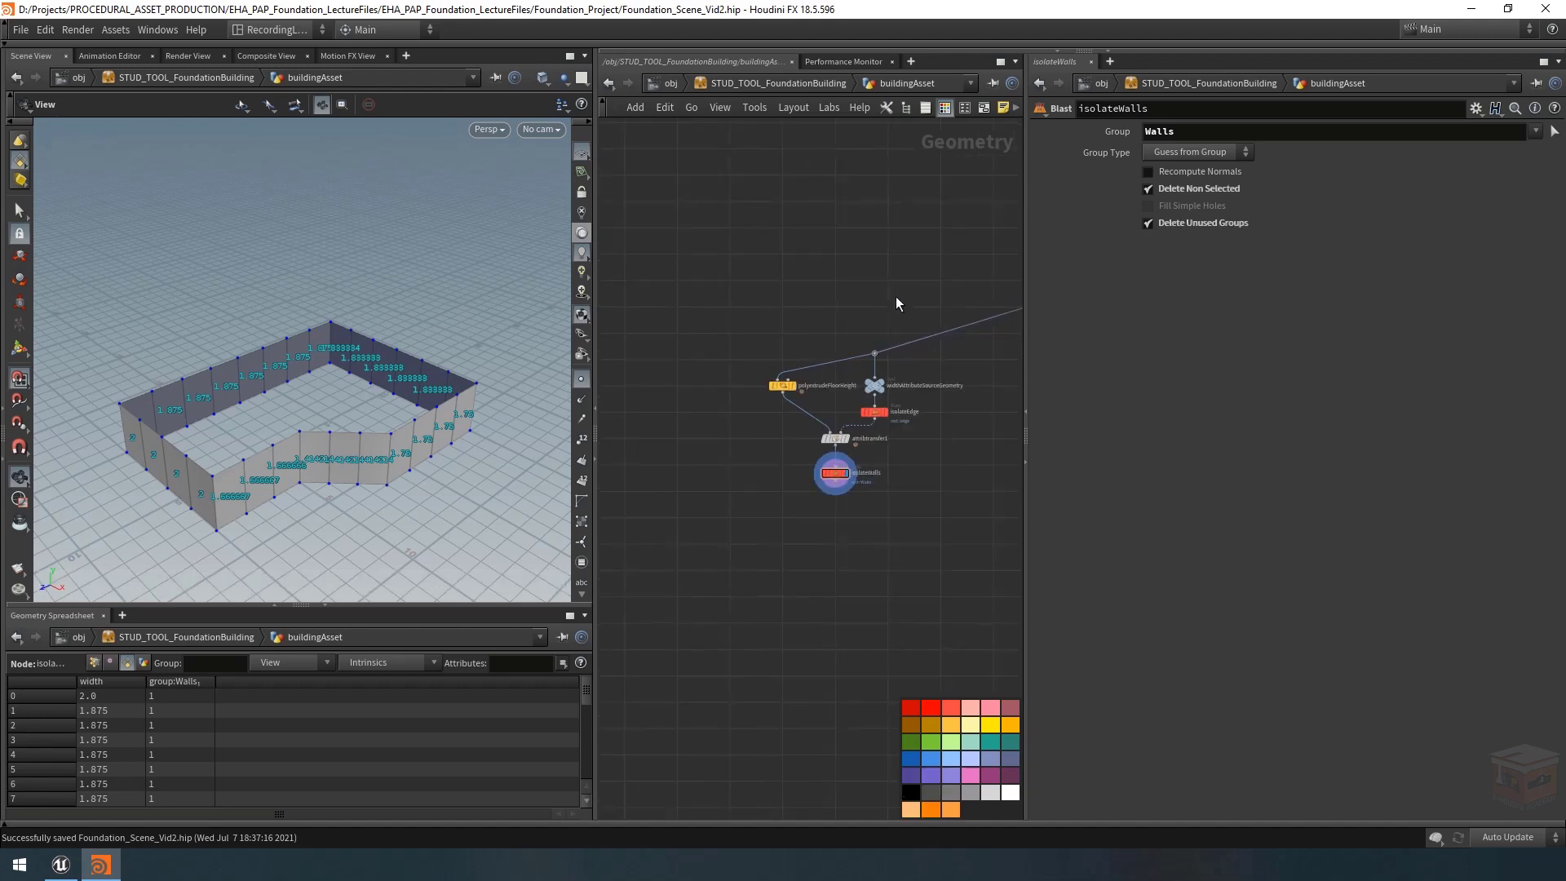
Enclose the wire dot and the five nodes from polyextrudeFloorHeight to isolateWalls in a network box.
{"action": "middle_click_drag", "start_coordinate": [896, 296], "coordinate": [839, 297]}
{"action": "left_click_drag", "start_coordinate": [709, 500], "coordinate": [874, 296]}
{"action": "key", "text": "f"}
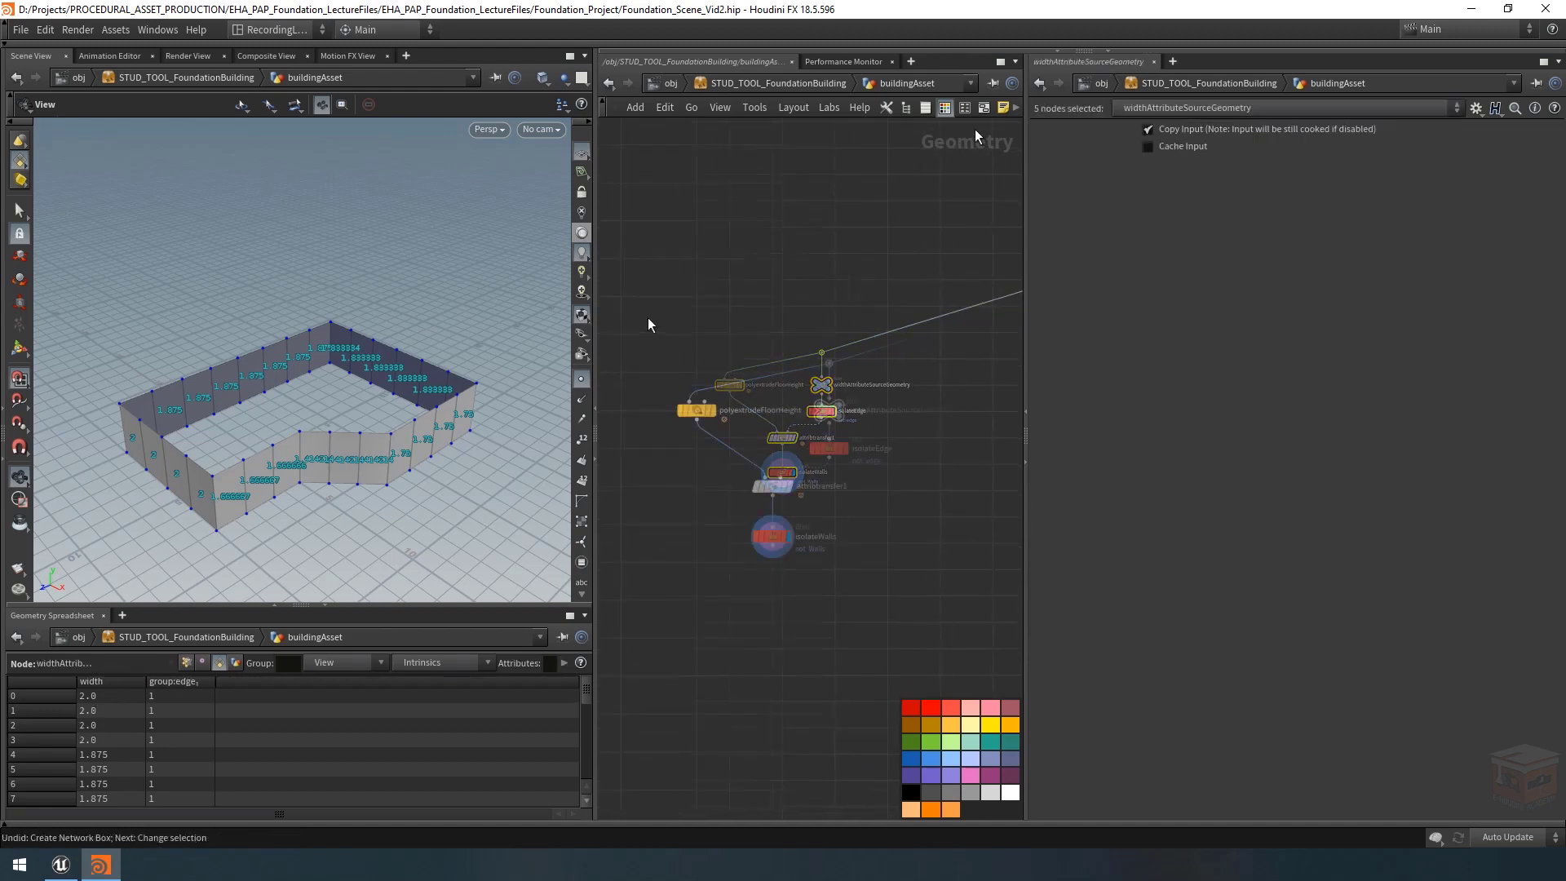
{"action": "left_click", "coordinate": [649, 318]}
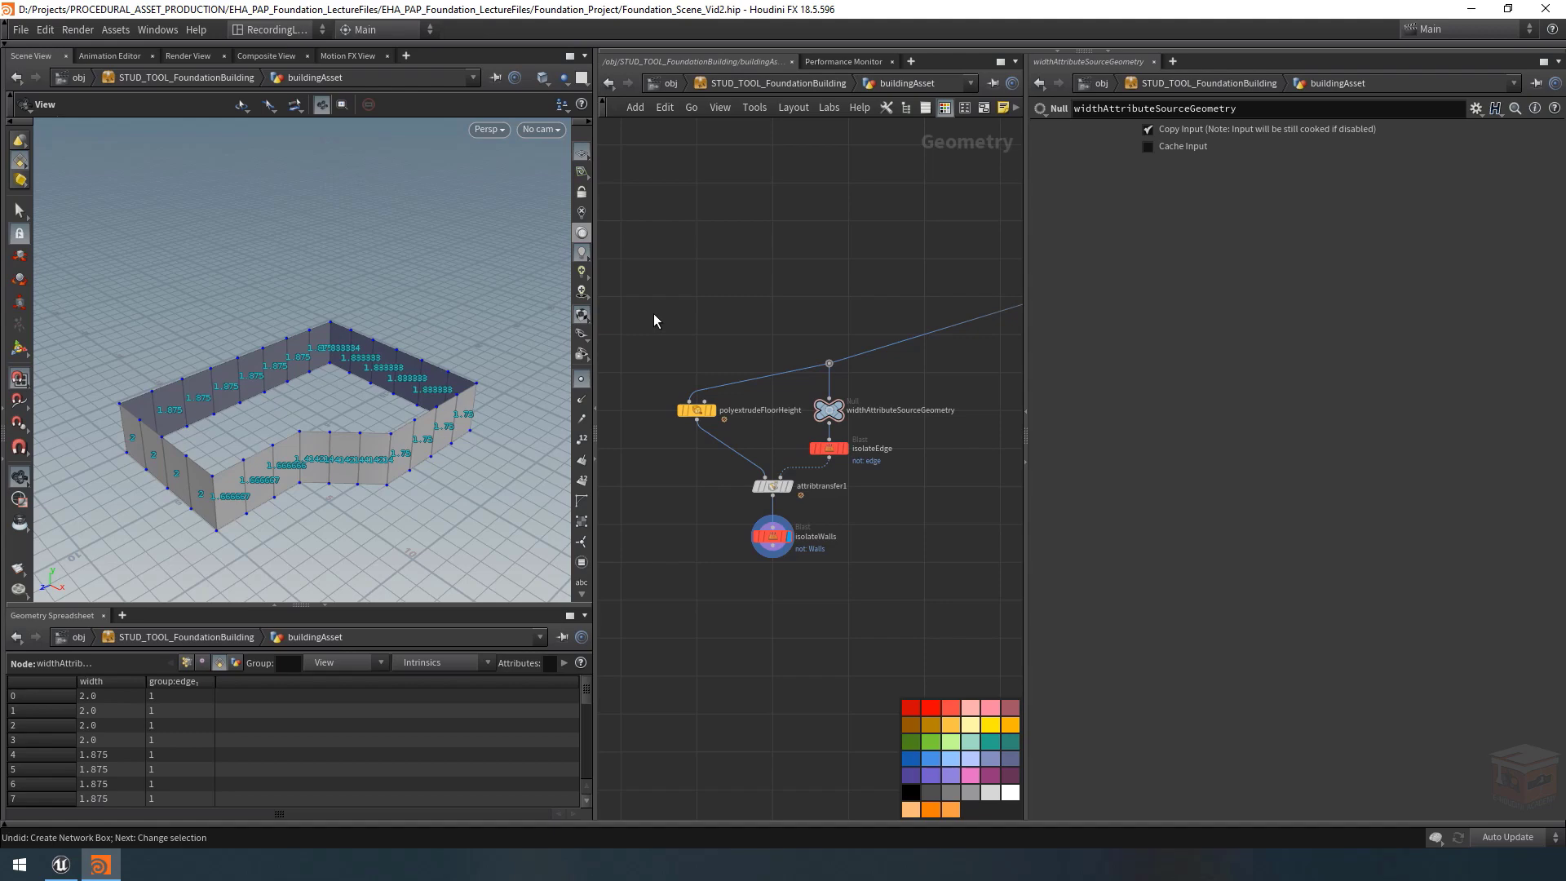
{"action": "left_click_drag", "start_coordinate": [653, 313], "coordinate": [931, 600]}
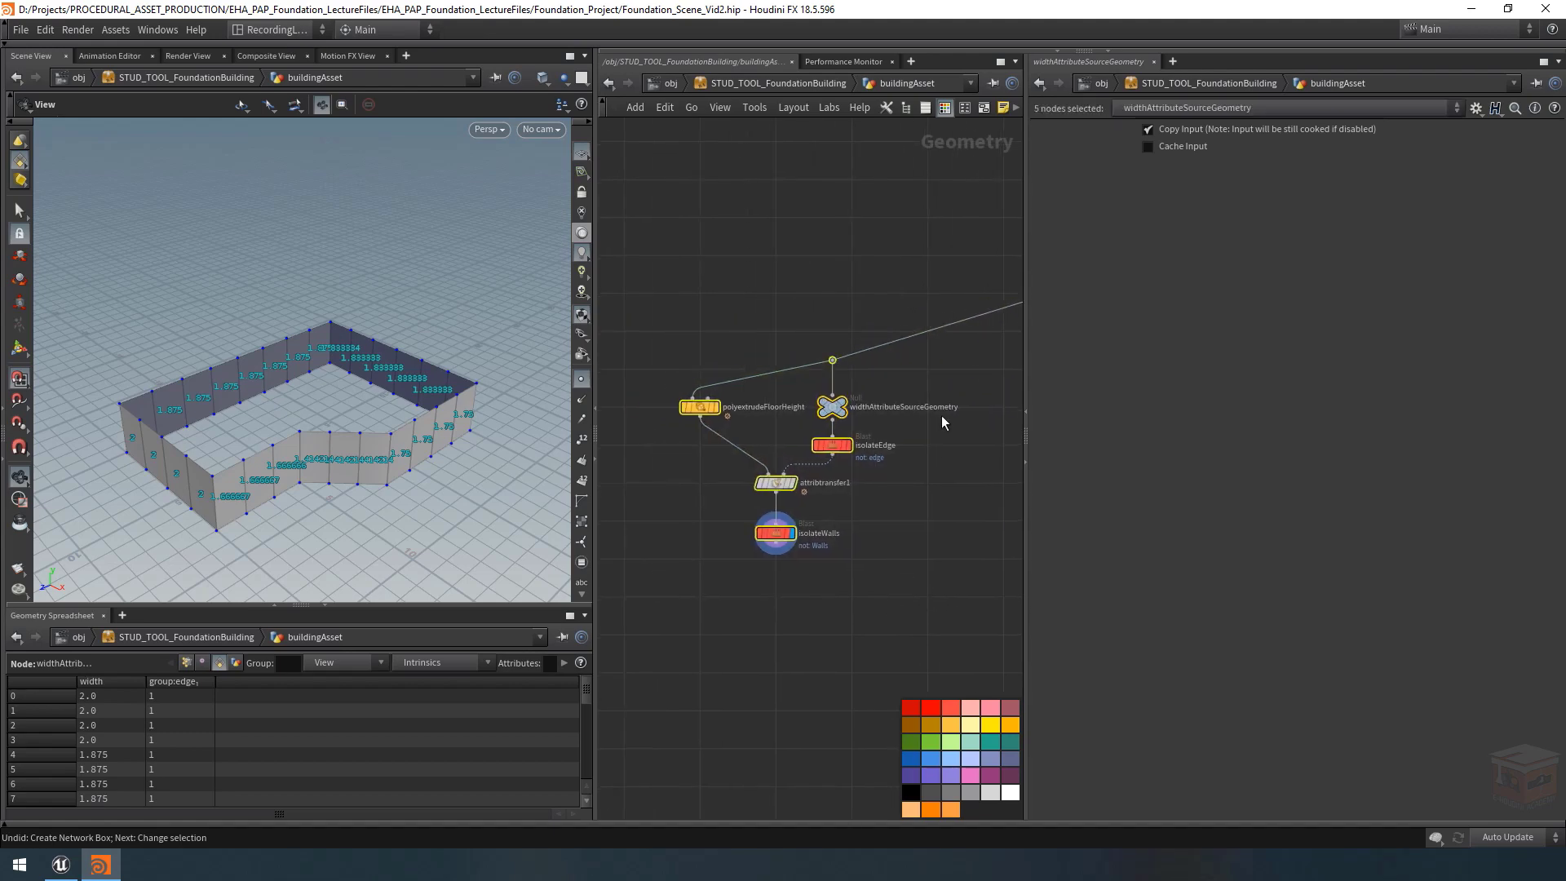
{"action": "left_click", "coordinate": [983, 109]}
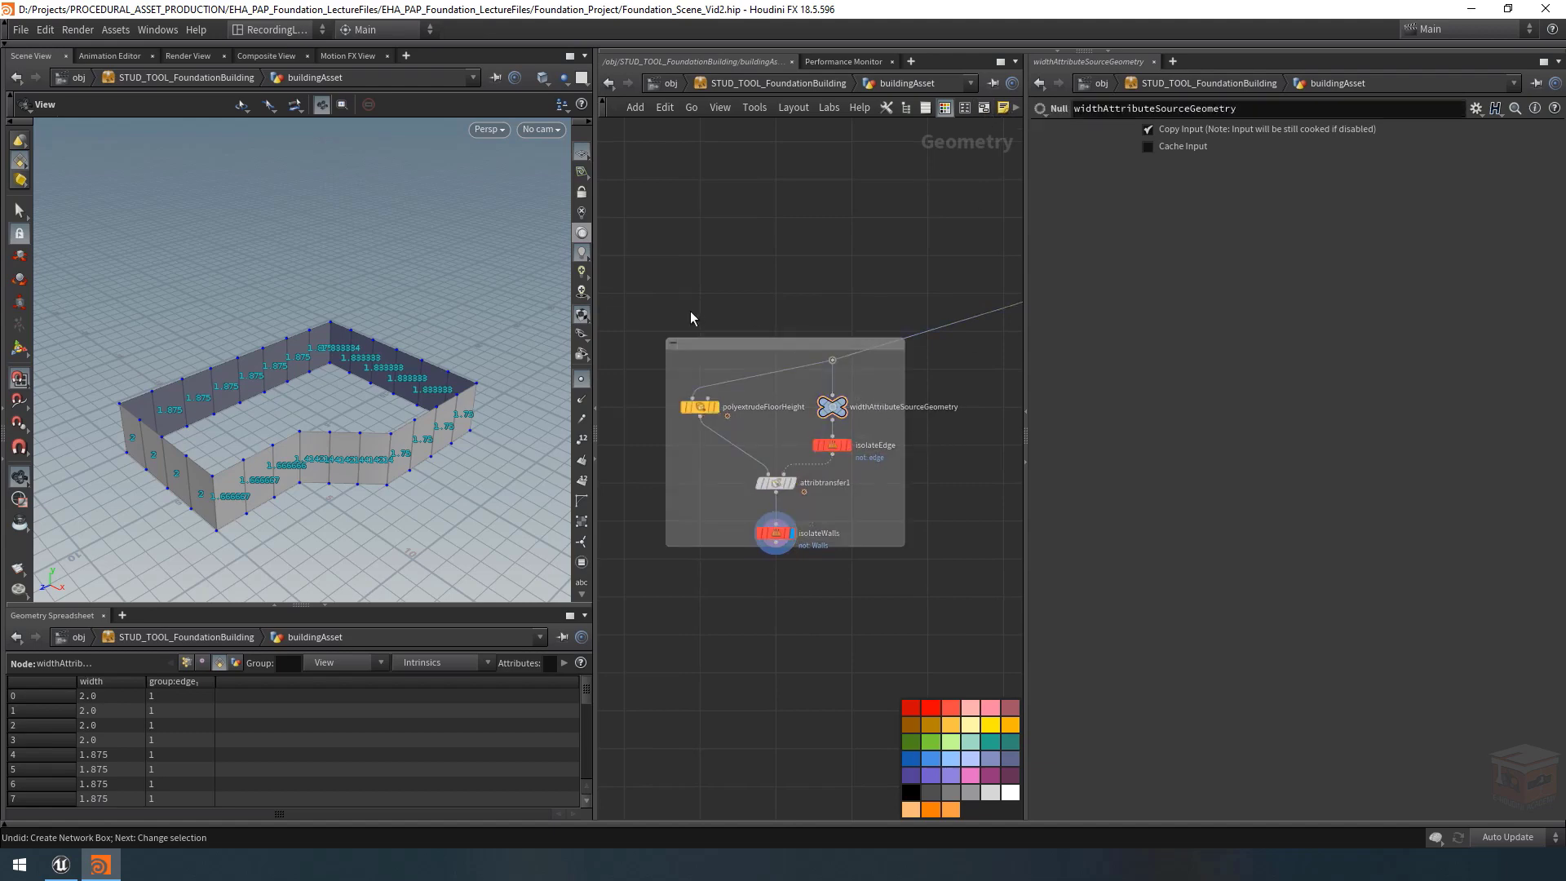
Title the network box Extrude Walls and enlarge it so the node labels fit inside.
{"action": "left_click", "coordinate": [722, 341]}
{"action": "double_click", "coordinate": [721, 340]}
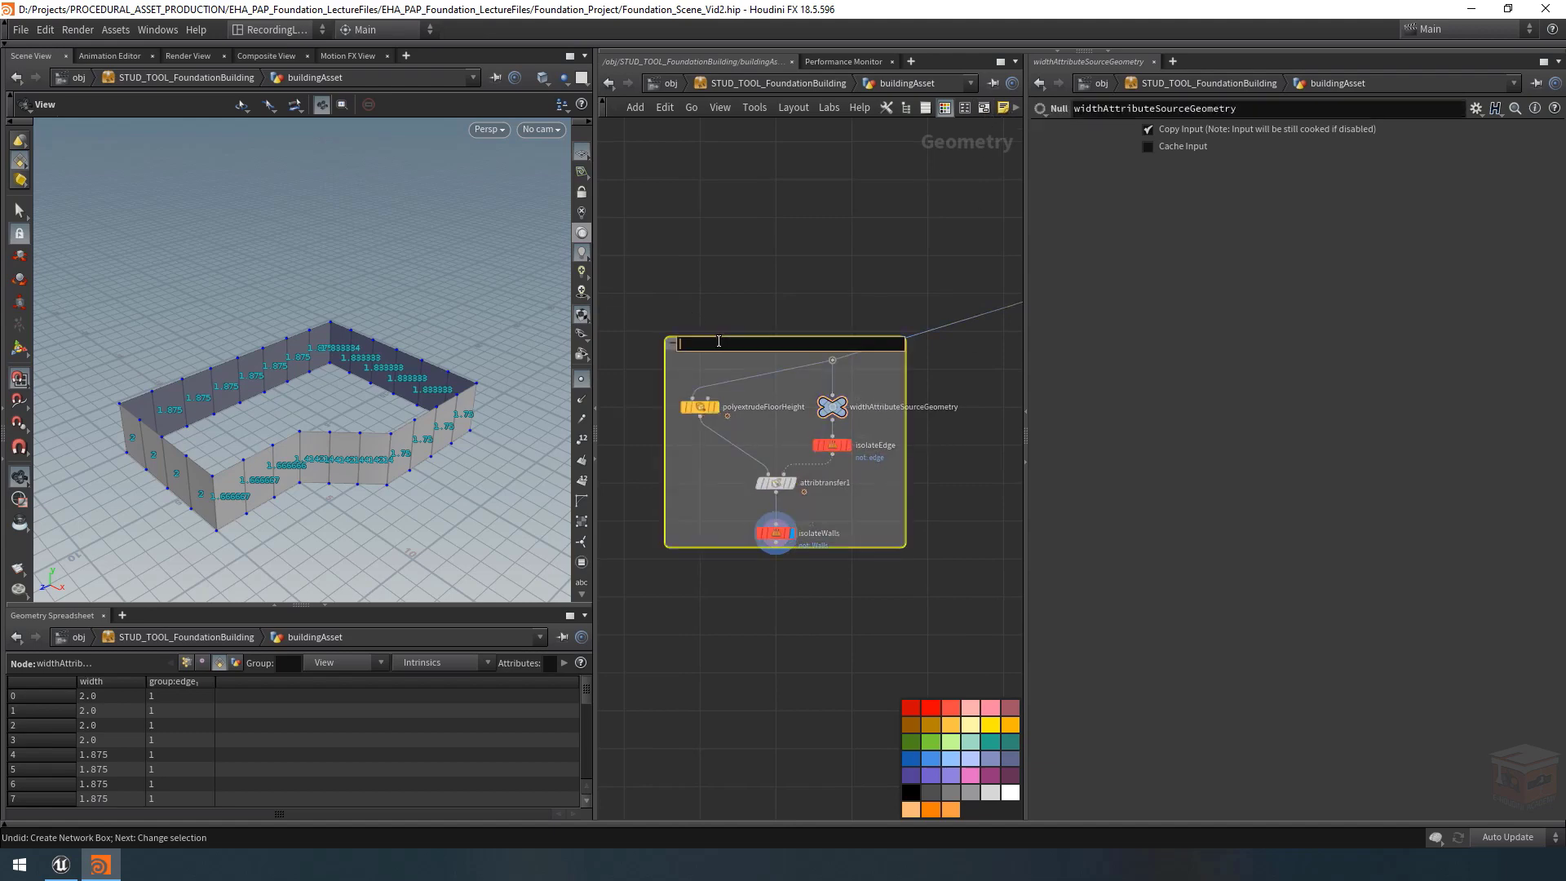
{"action": "type", "text": "Extrude Walls"}
{"action": "key", "text": "Return"}
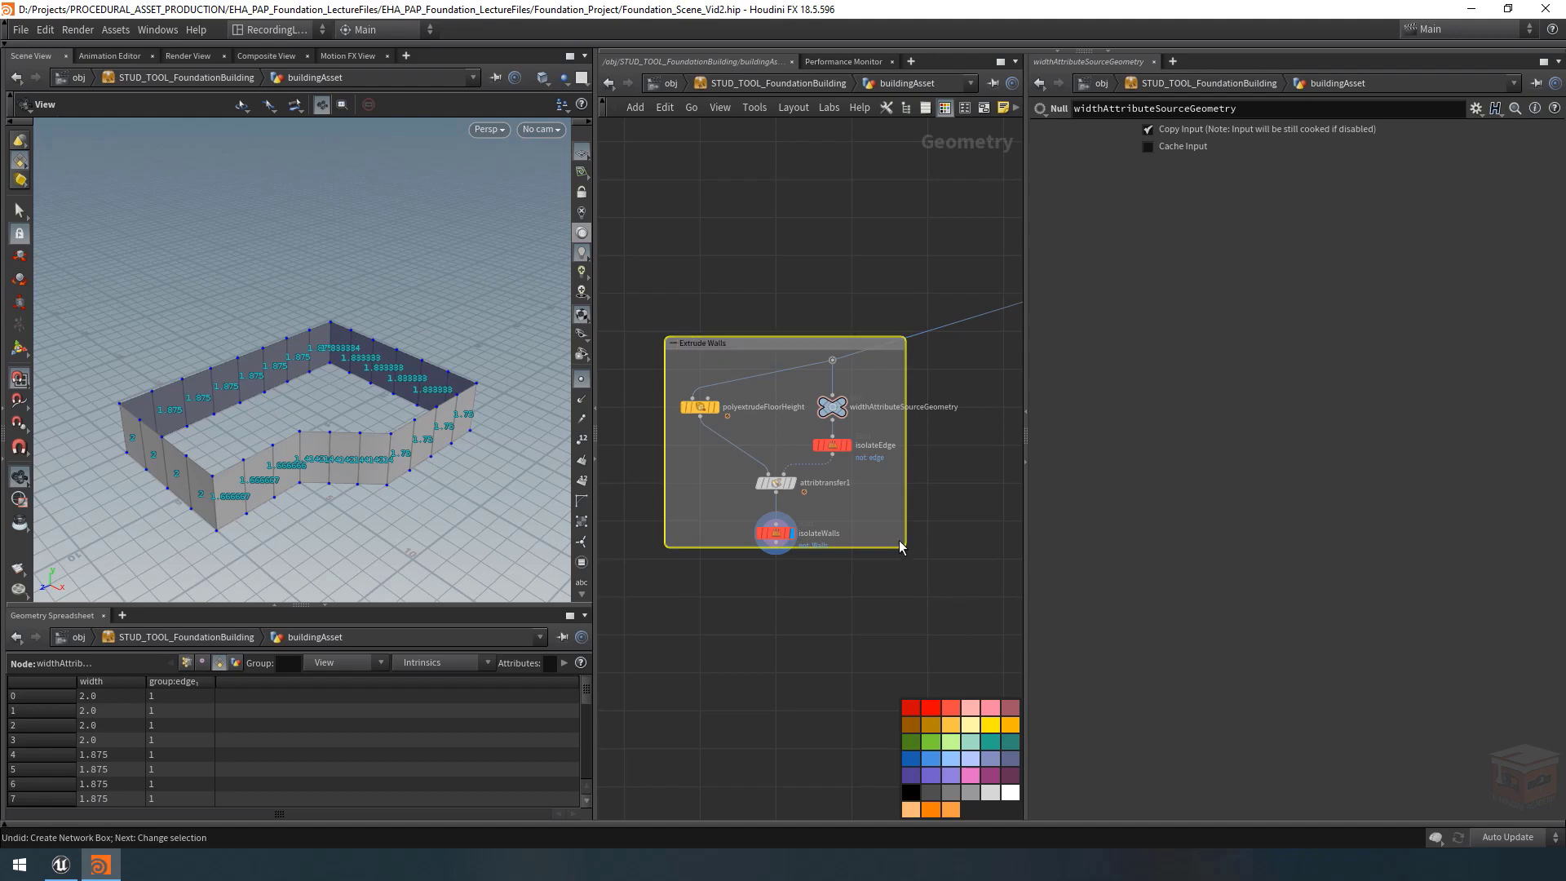
{"action": "left_click_drag", "start_coordinate": [902, 542], "coordinate": [971, 576]}
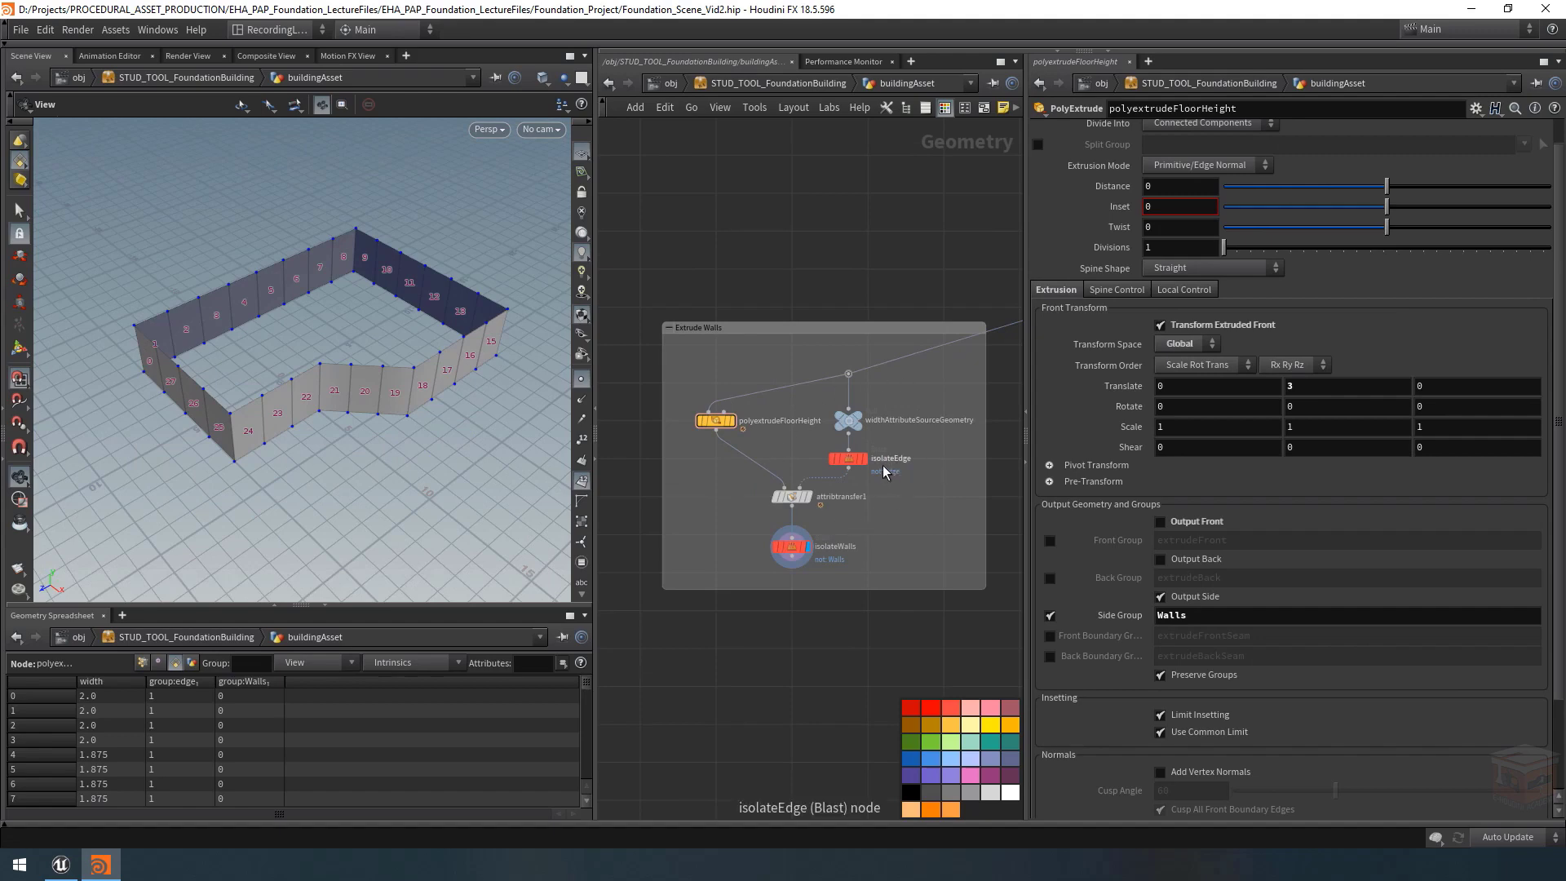
Open the type properties of the STUD_TOOL_FoundationBuilding asset, keeping polyextrudeFloorHeight's translate values in view.
{"action": "mouse_move", "coordinate": [716, 422]}
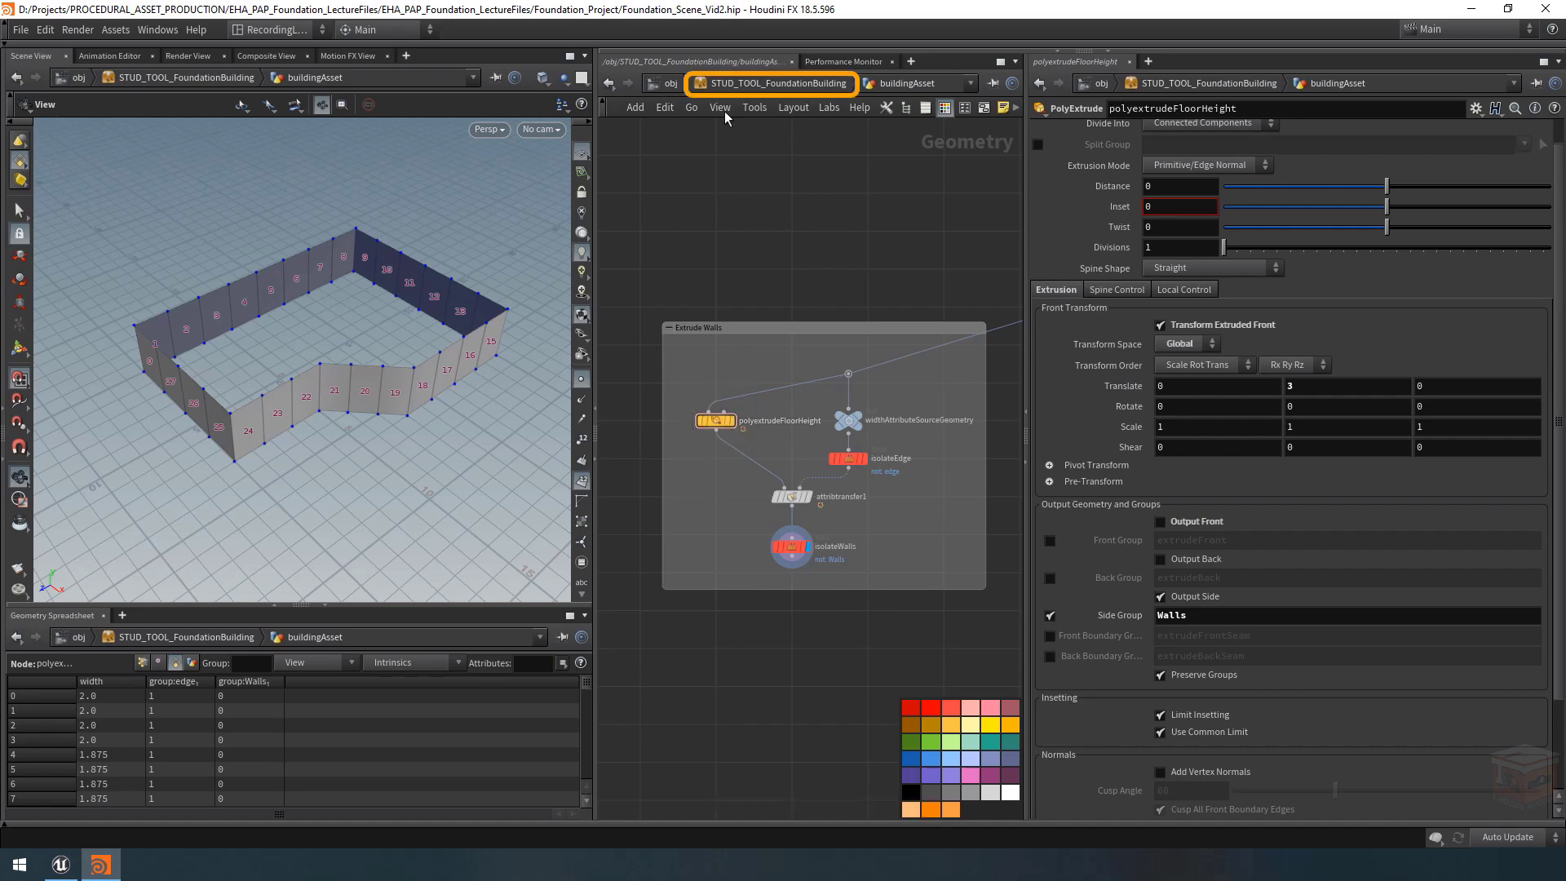
{"action": "right_click", "coordinate": [739, 88]}
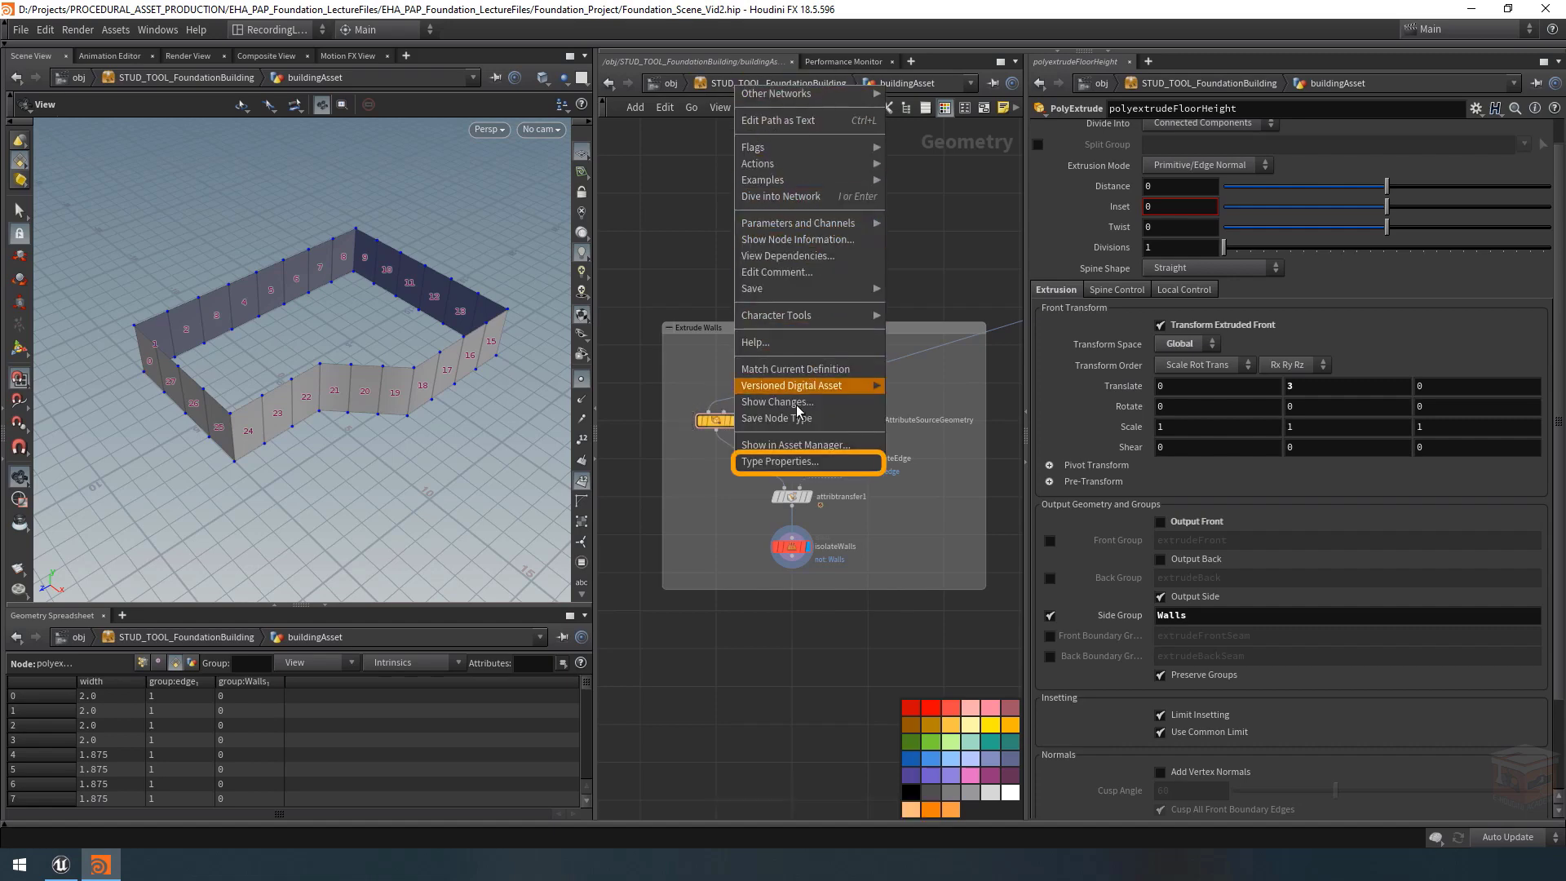
{"action": "left_click", "coordinate": [811, 464]}
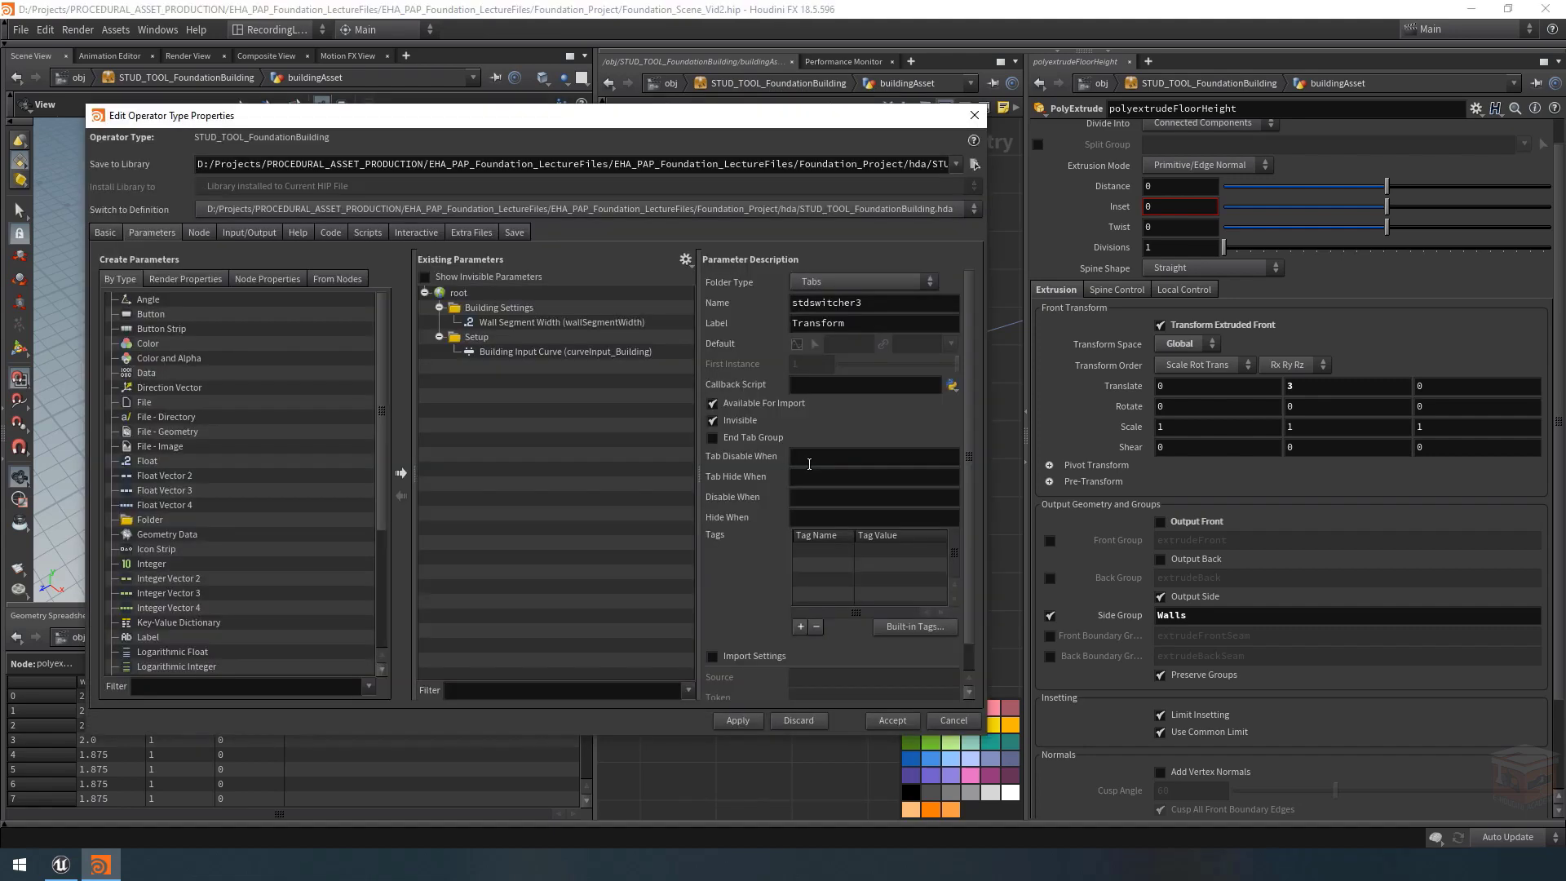
{"action": "mouse_move", "coordinate": [534, 122]}
{"action": "left_mouse_down"}
{"action": "mouse_move", "coordinate": [487, 111]}
{"action": "mouse_move", "coordinate": [524, 111]}
{"action": "left_mouse_up"}
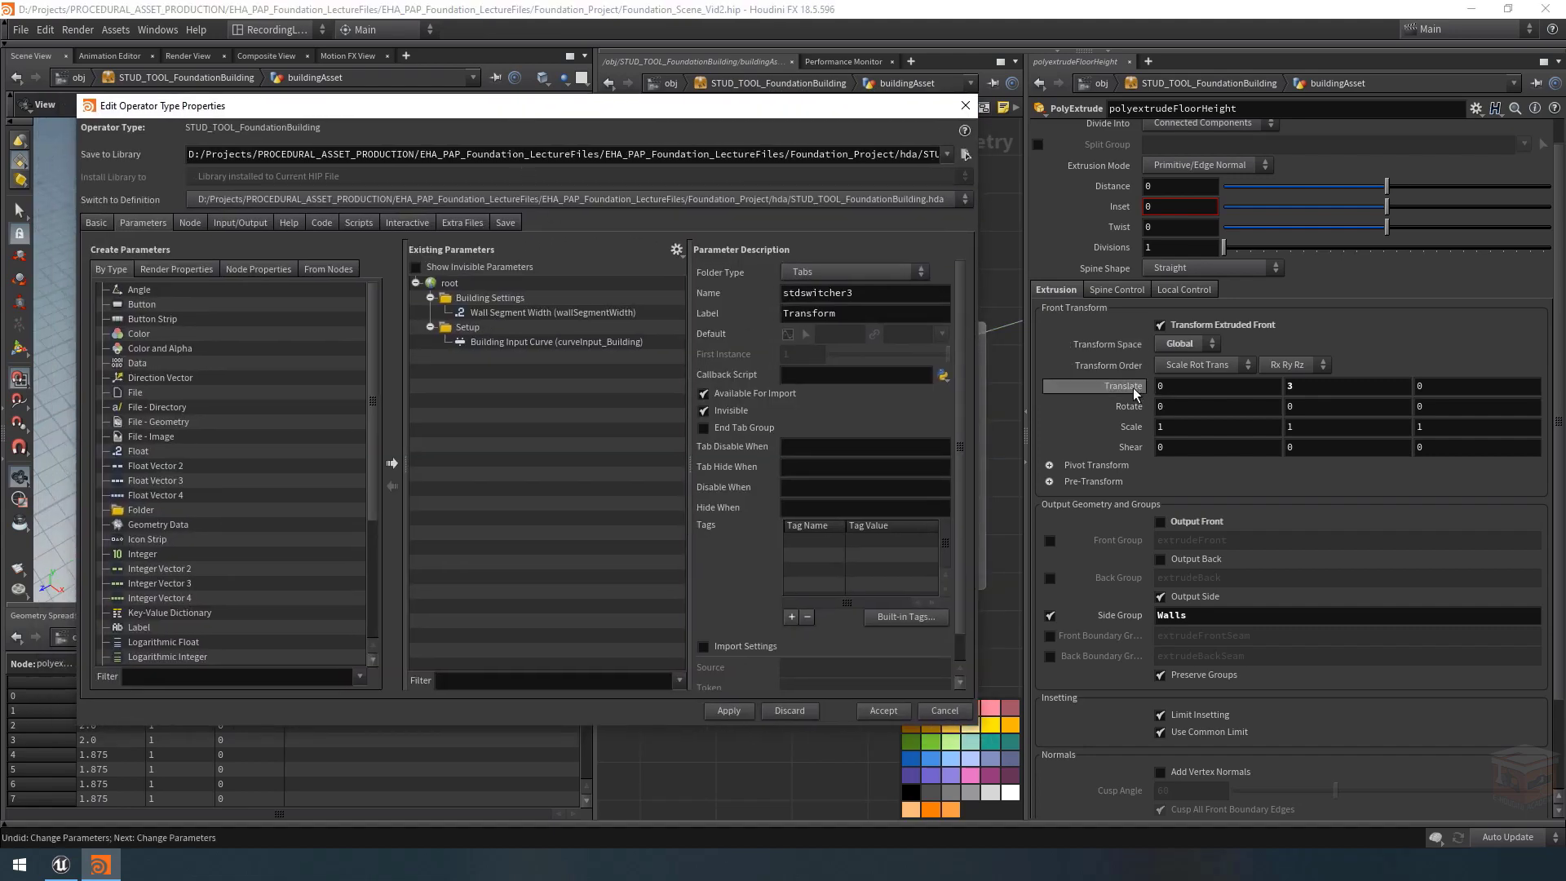
{"action": "mouse_move", "coordinate": [1134, 388]}
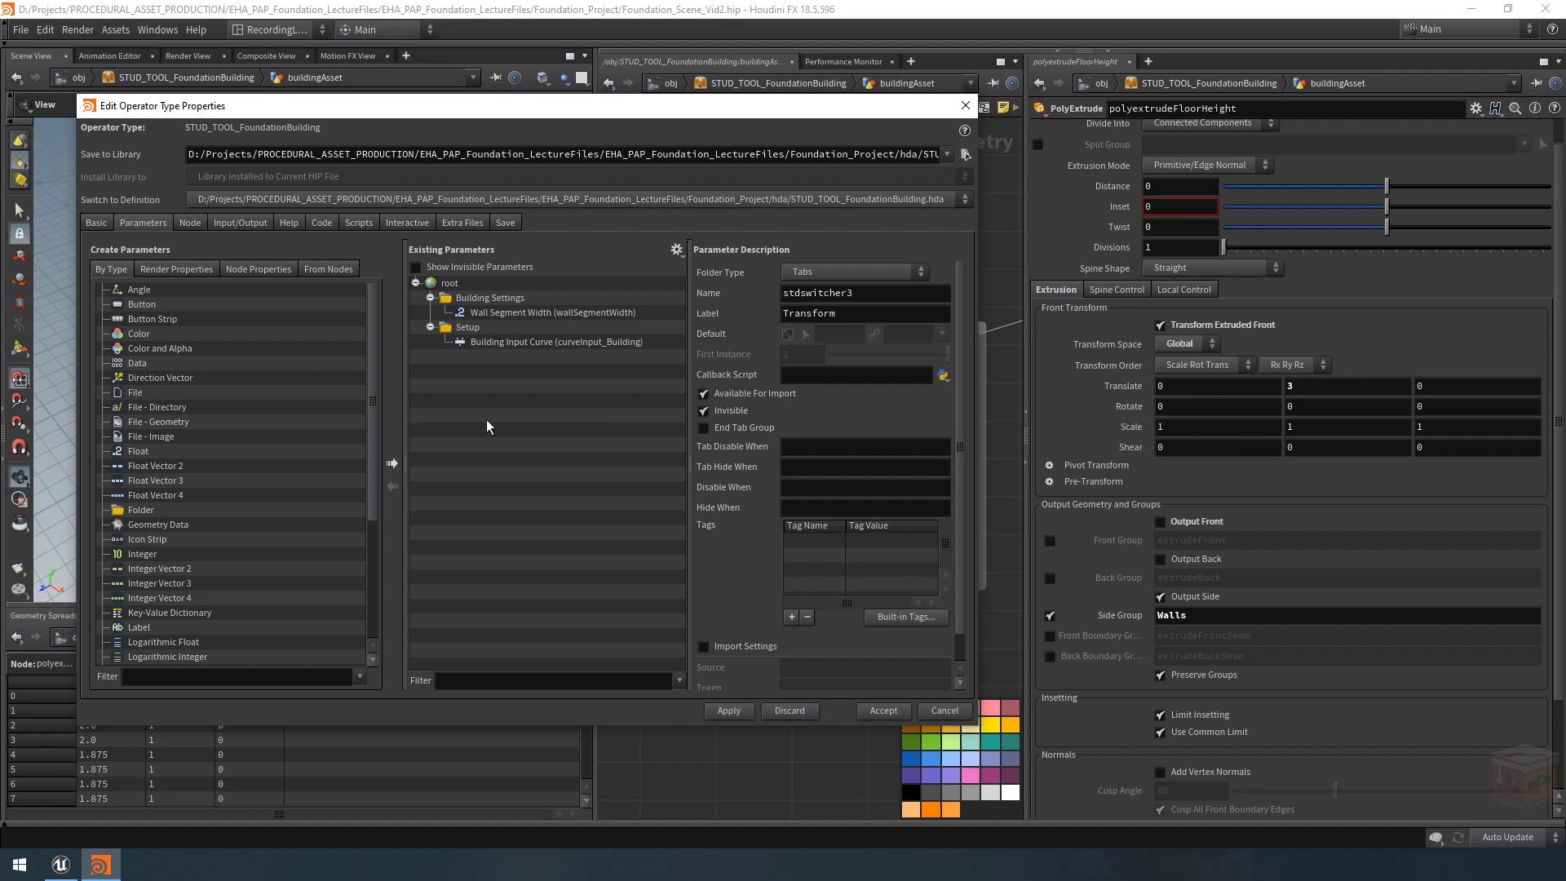
Add a float parameter to the Building Settings folder with the name floorHeight and the label Floor Height.
{"action": "left_click_drag", "start_coordinate": [139, 453], "coordinate": [489, 300]}
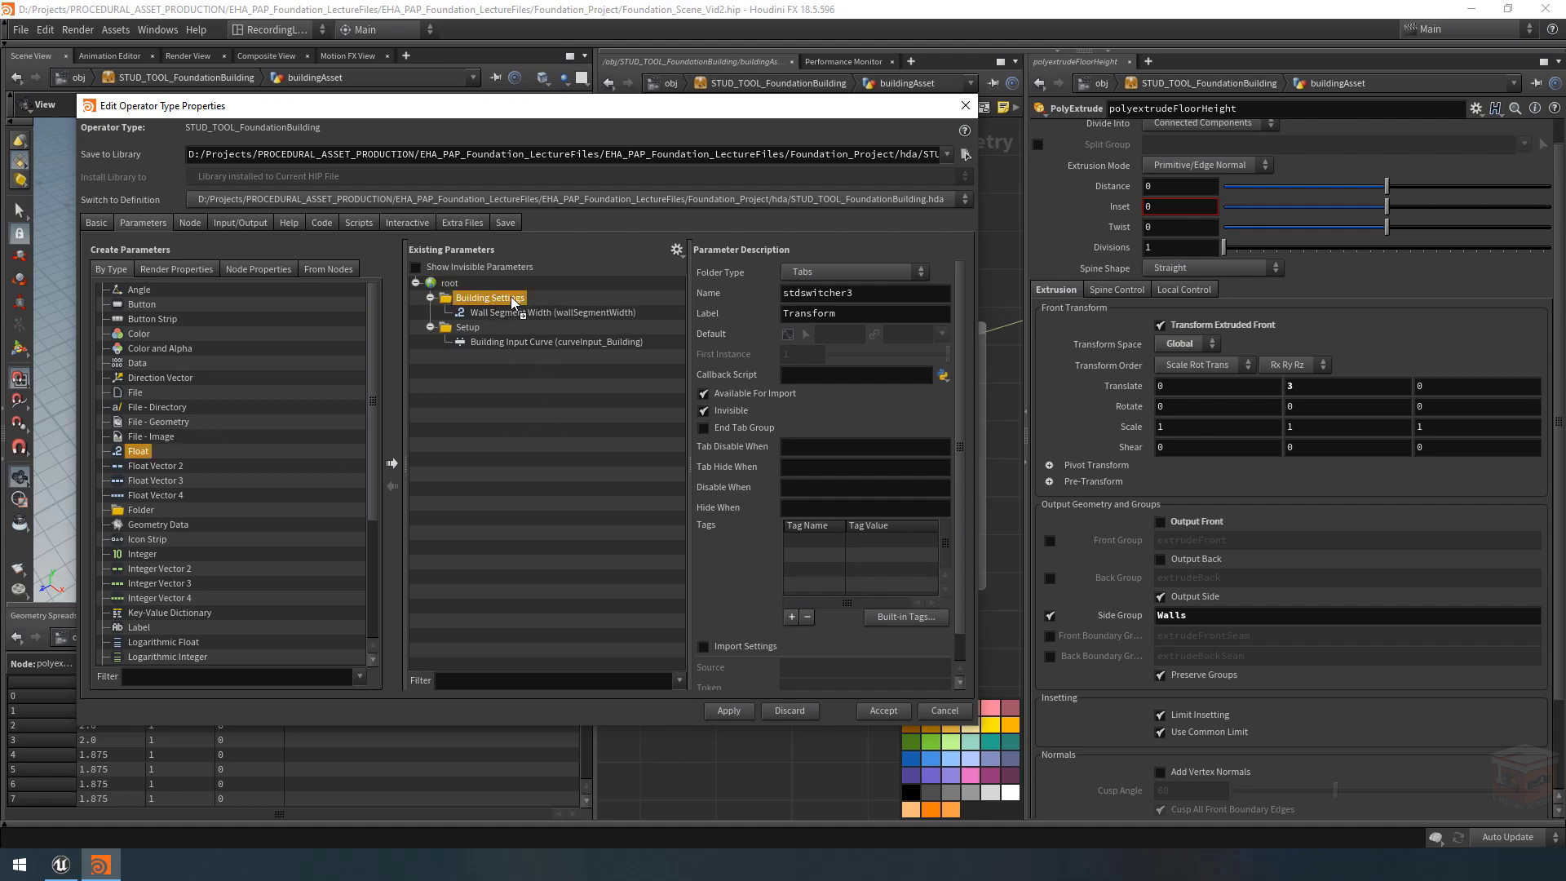
{"action": "left_click_drag", "start_coordinate": [512, 303], "coordinate": [511, 305]}
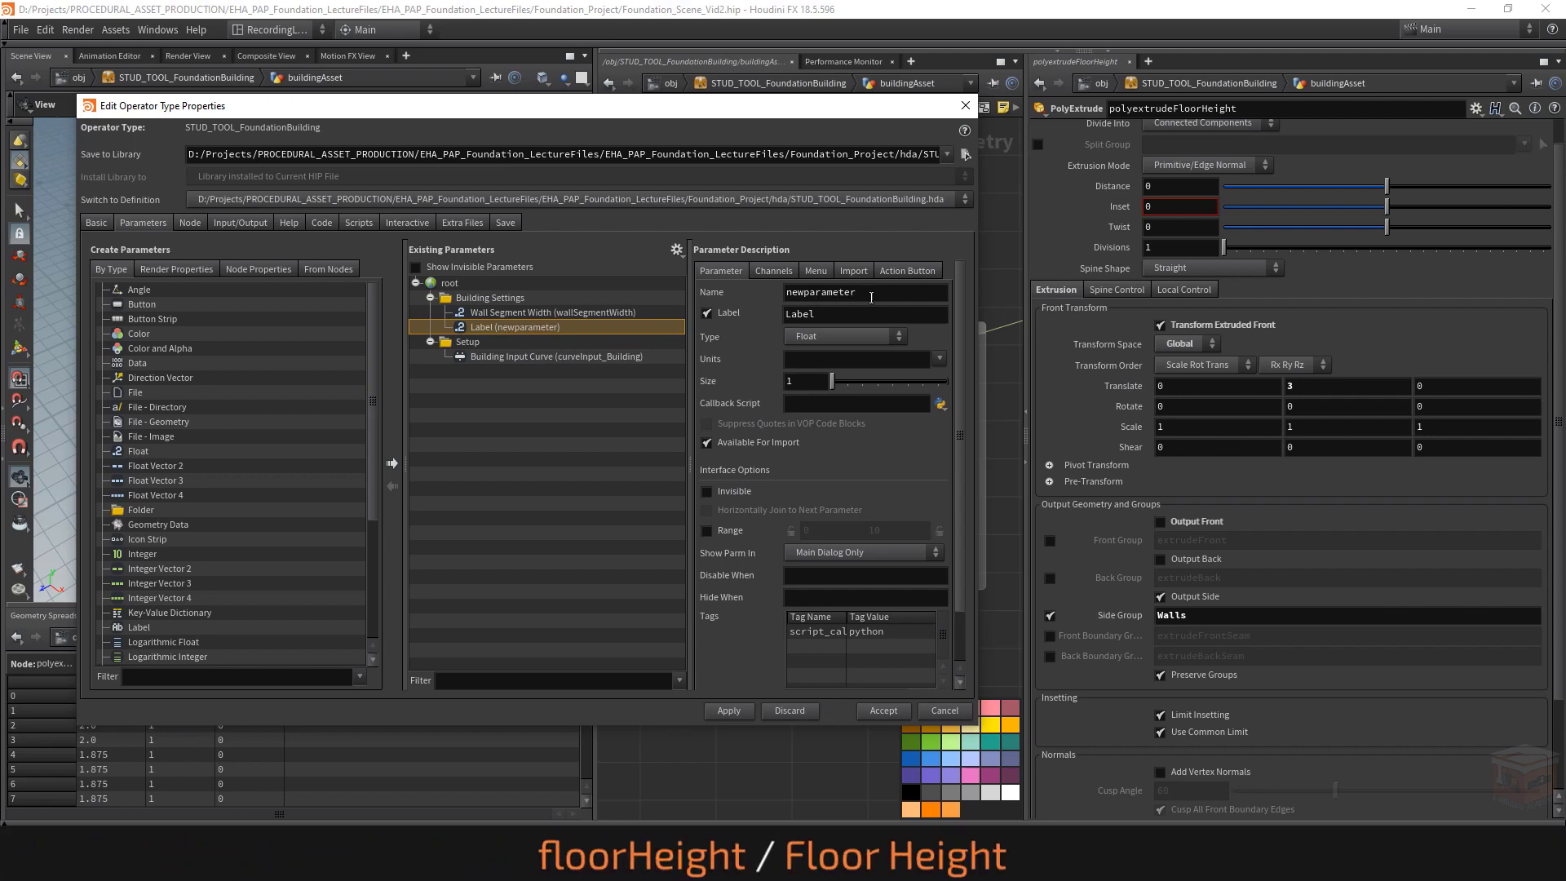
{"action": "left_click_drag", "start_coordinate": [858, 292], "coordinate": [776, 294]}
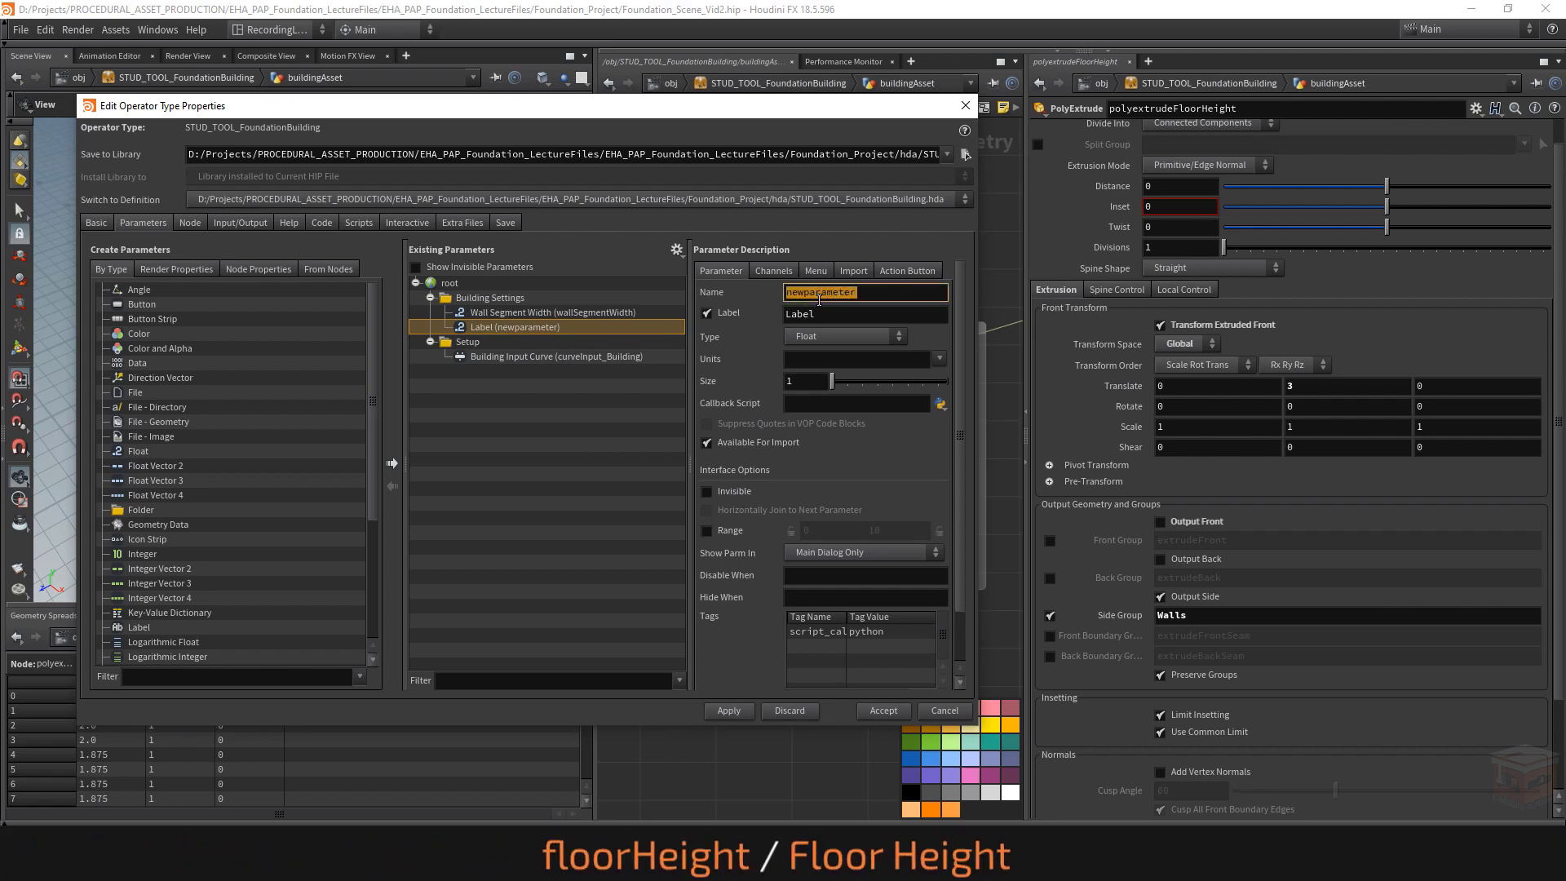
{"action": "type", "text": "floorHeight"}
{"action": "key", "text": "Tab"}
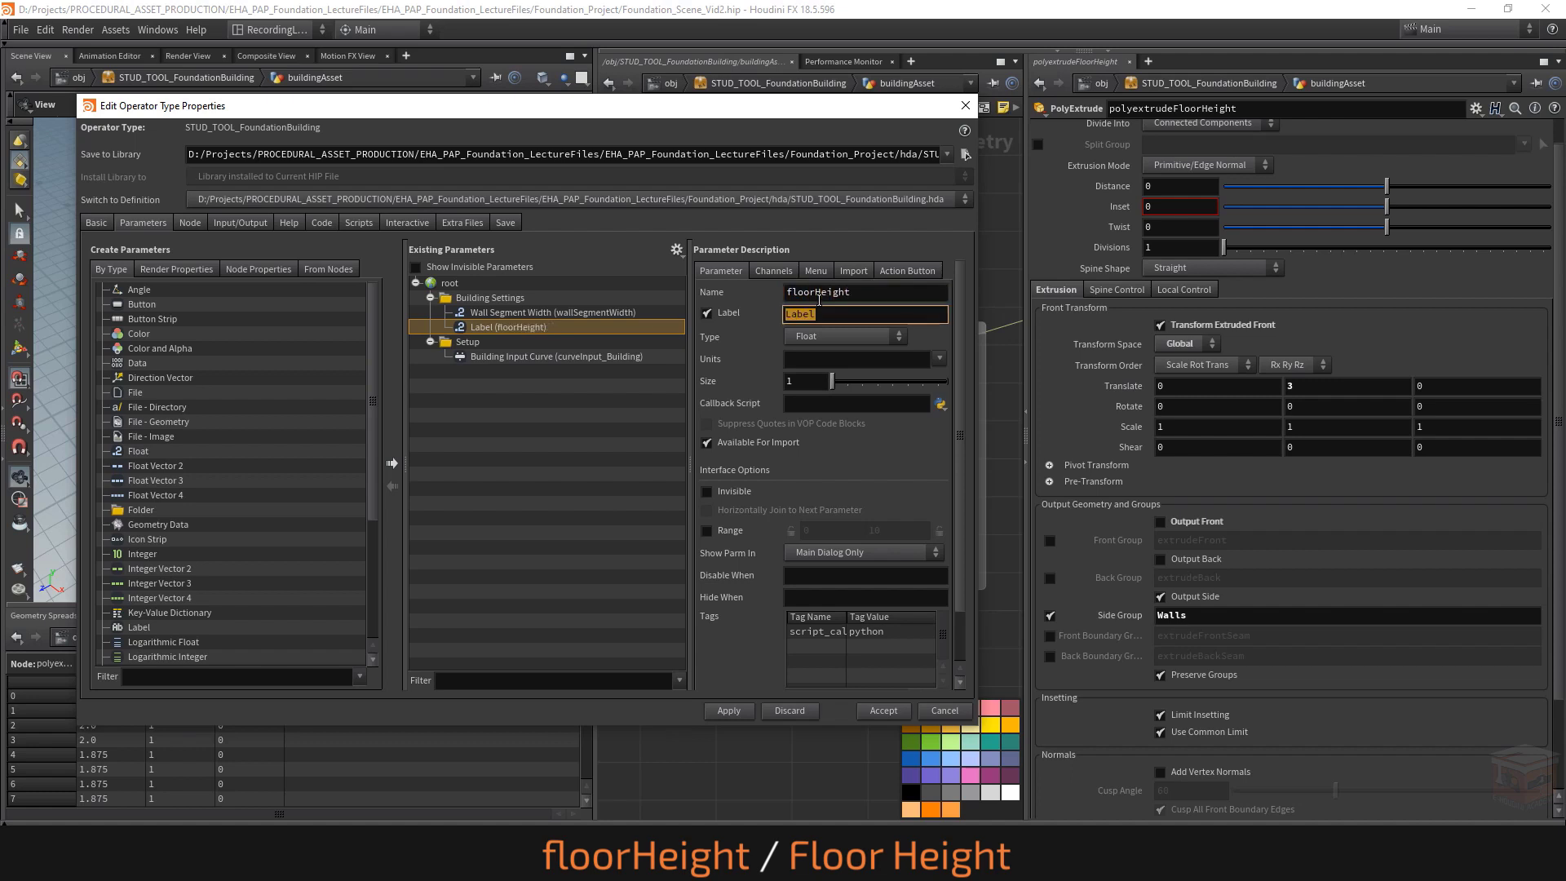
{"action": "type", "text": "Floor Height"}
{"action": "key", "text": "Return"}
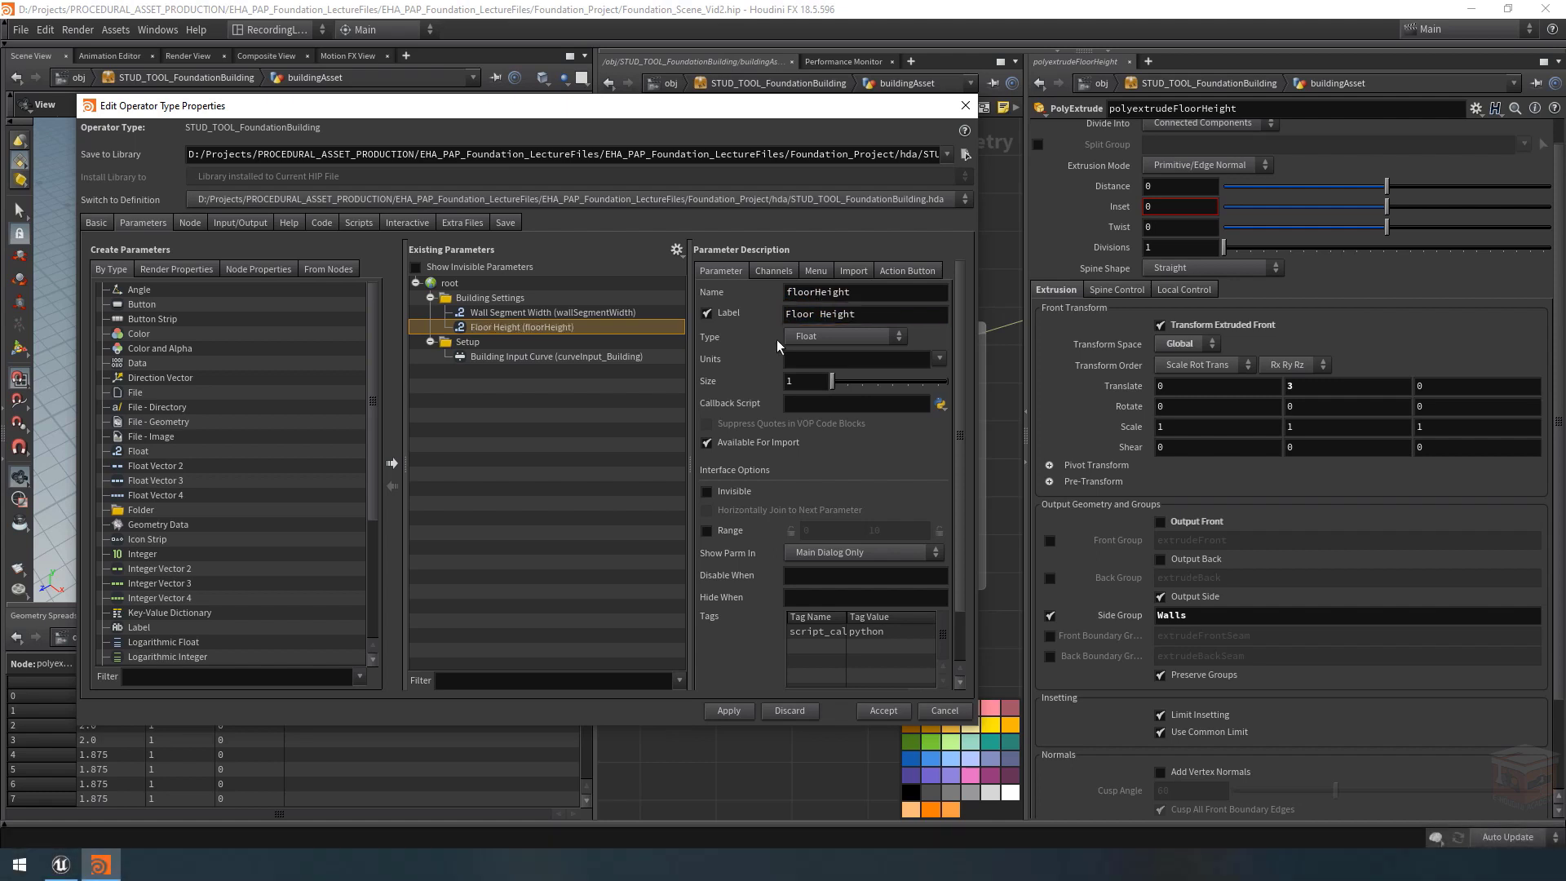
Enable the Floor Height range from 0.1 to 10 and lock its minimum.
{"action": "left_click", "coordinate": [709, 530]}
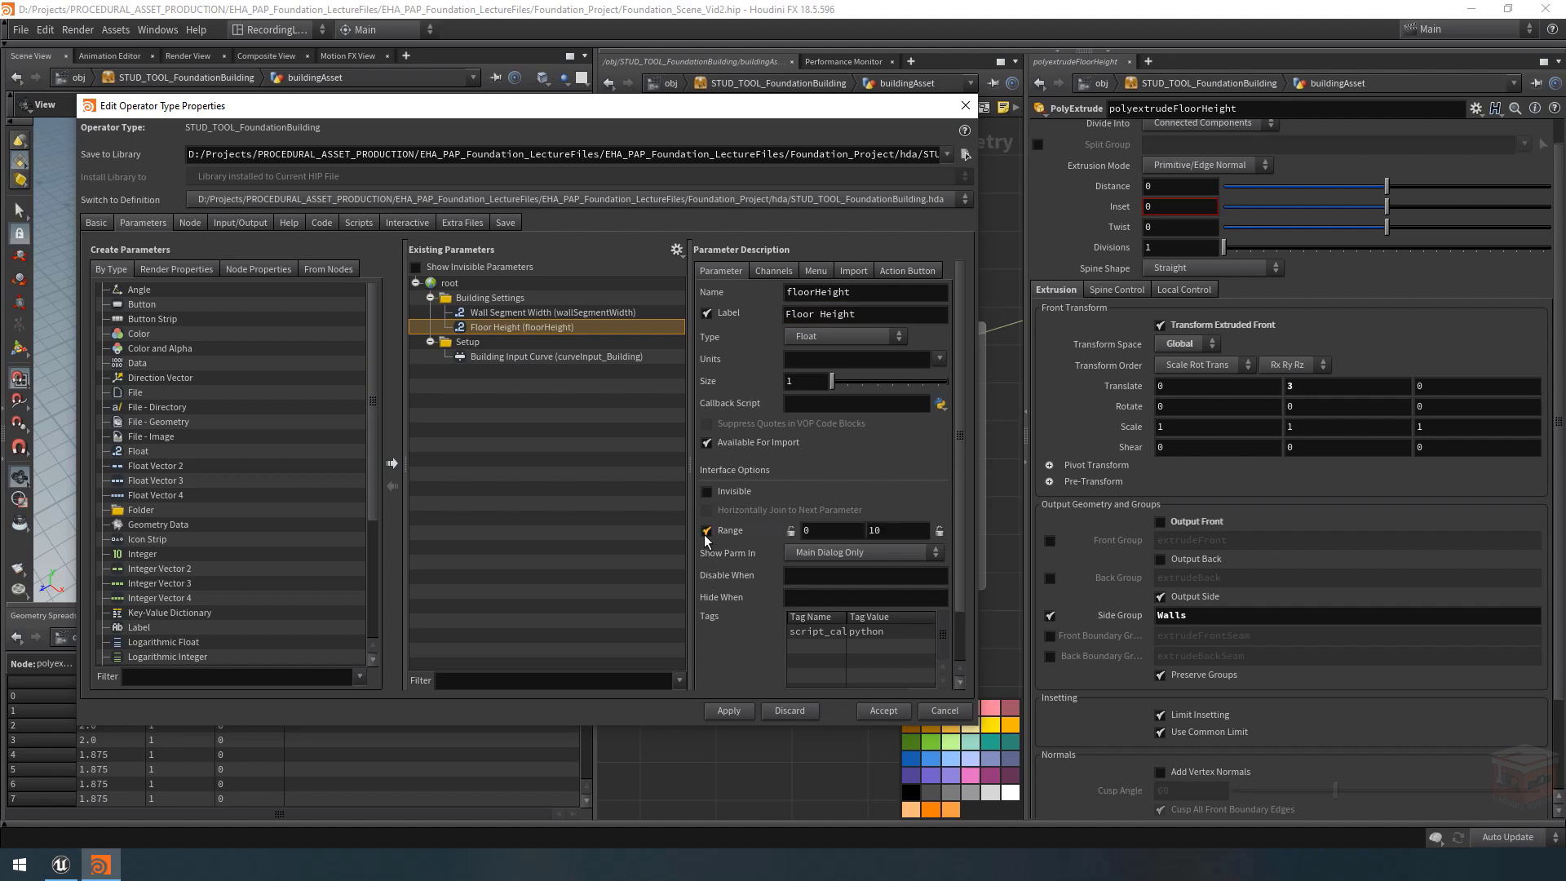
{"action": "key", "text": "ctrl+z"}
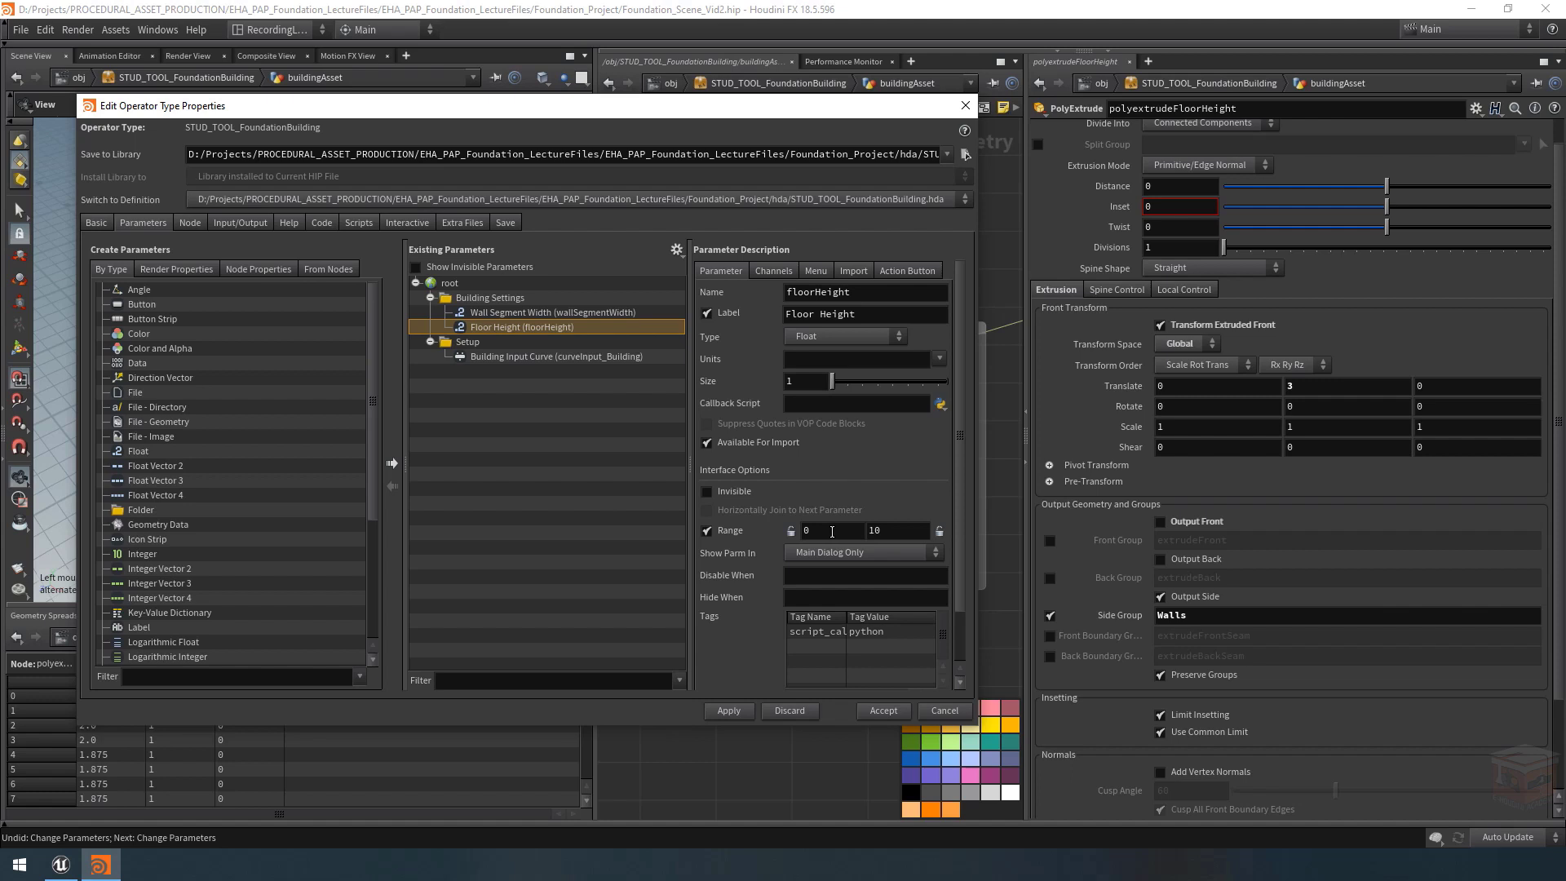
{"action": "left_click", "coordinate": [831, 531]}
{"action": "type", "text": "0.1"}
{"action": "key", "text": "Return"}
{"action": "left_click", "coordinate": [790, 531]}
{"action": "left_click", "coordinate": [905, 530]}
{"action": "key", "text": "Return"}
Set the default value of Floor Height to 3 and accept the asset's type property changes.
{"action": "left_click", "coordinate": [772, 276]}
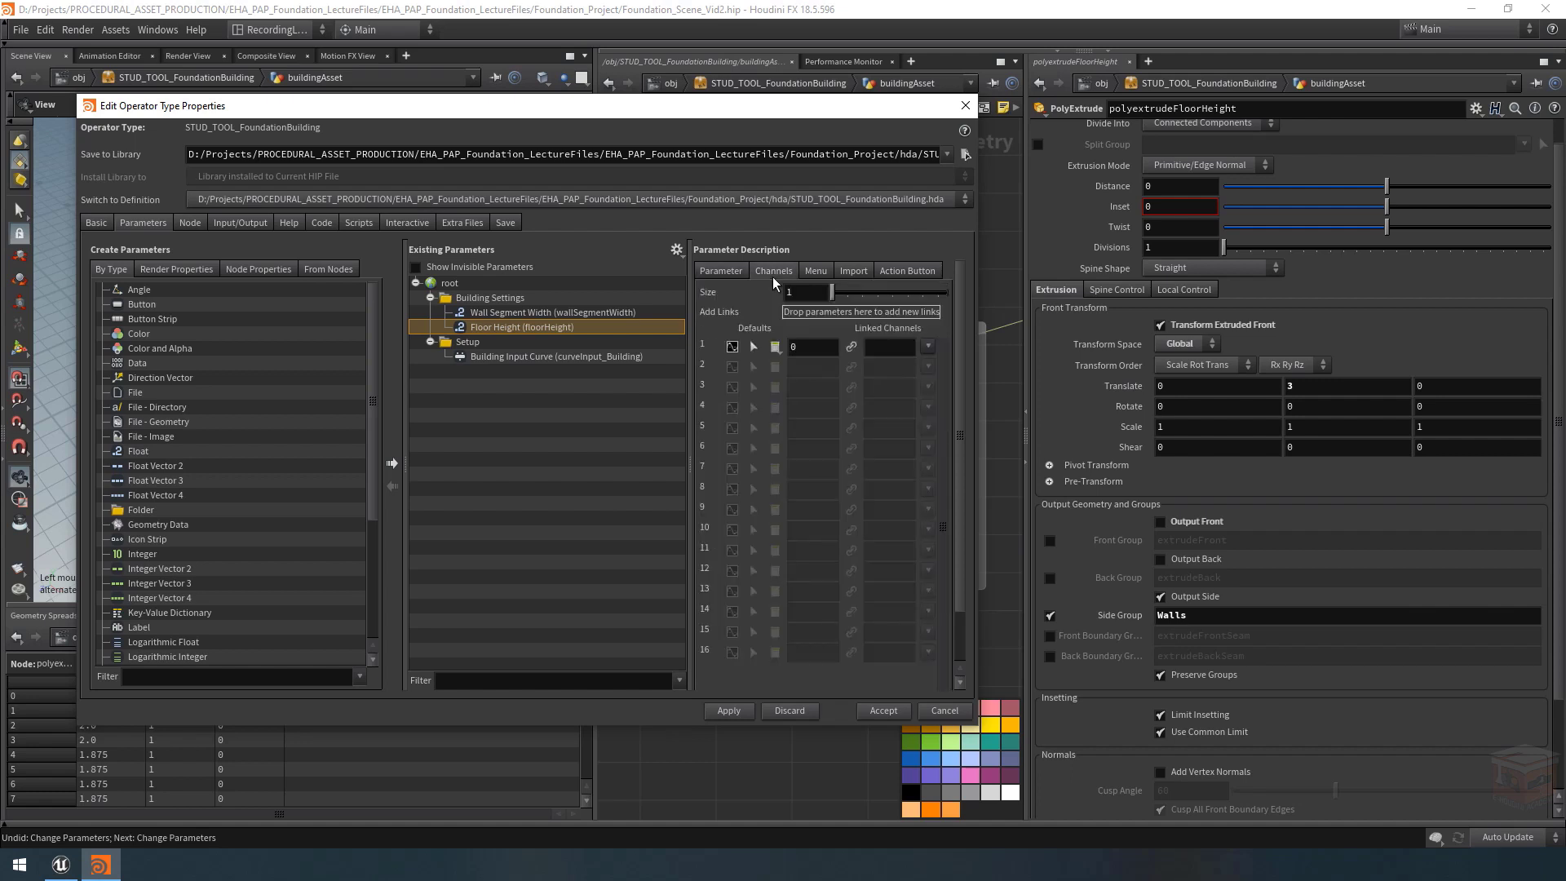
{"action": "double_click", "coordinate": [790, 347]}
{"action": "type", "text": "3"}
{"action": "key", "text": "Return"}
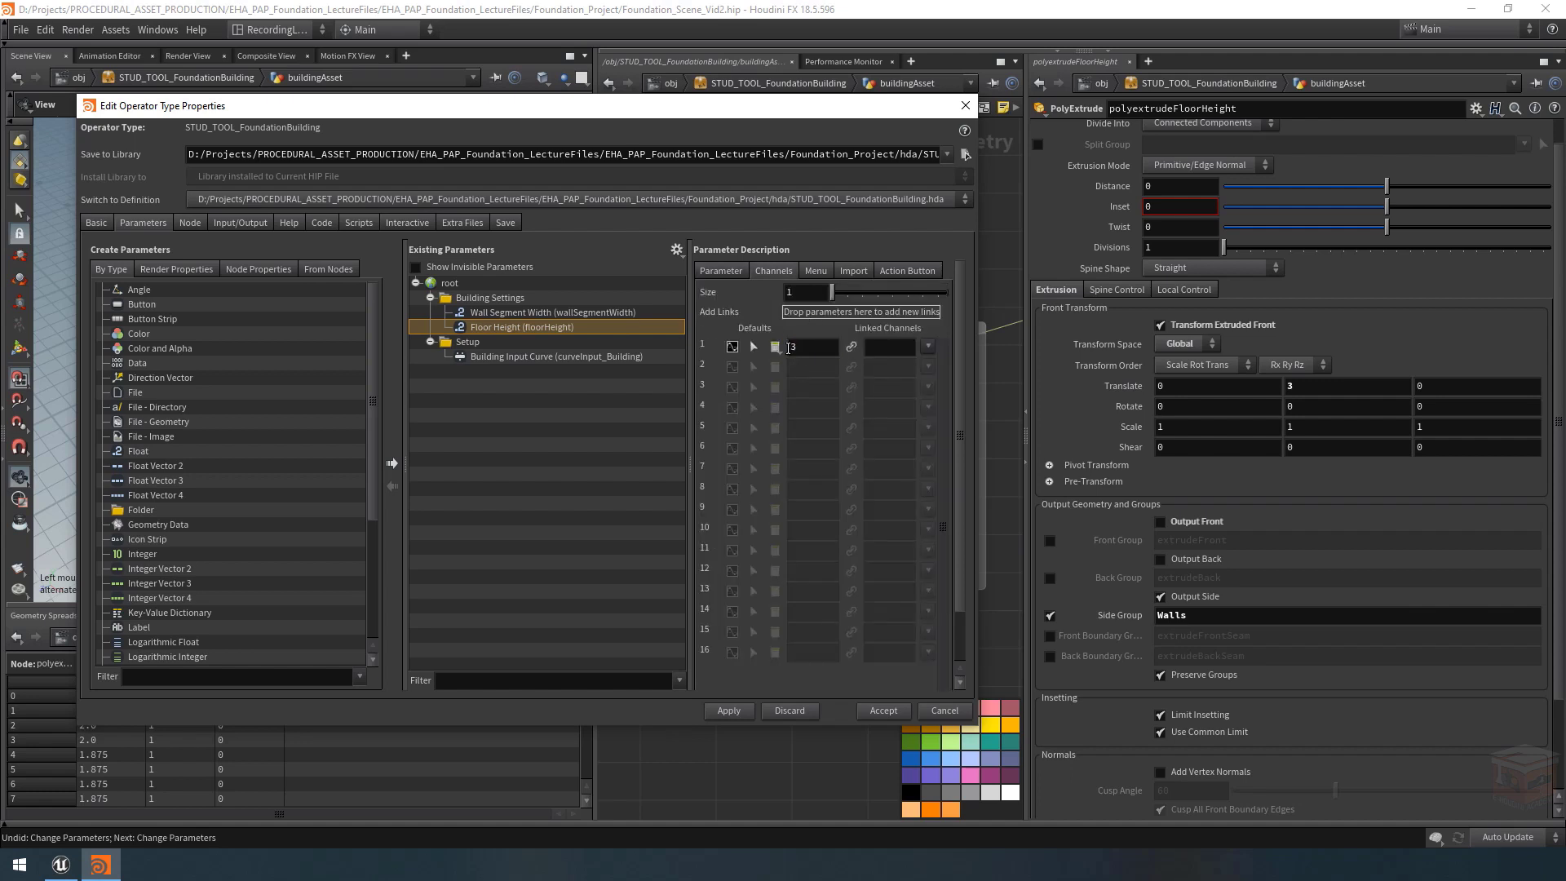
{"action": "left_click", "coordinate": [726, 269]}
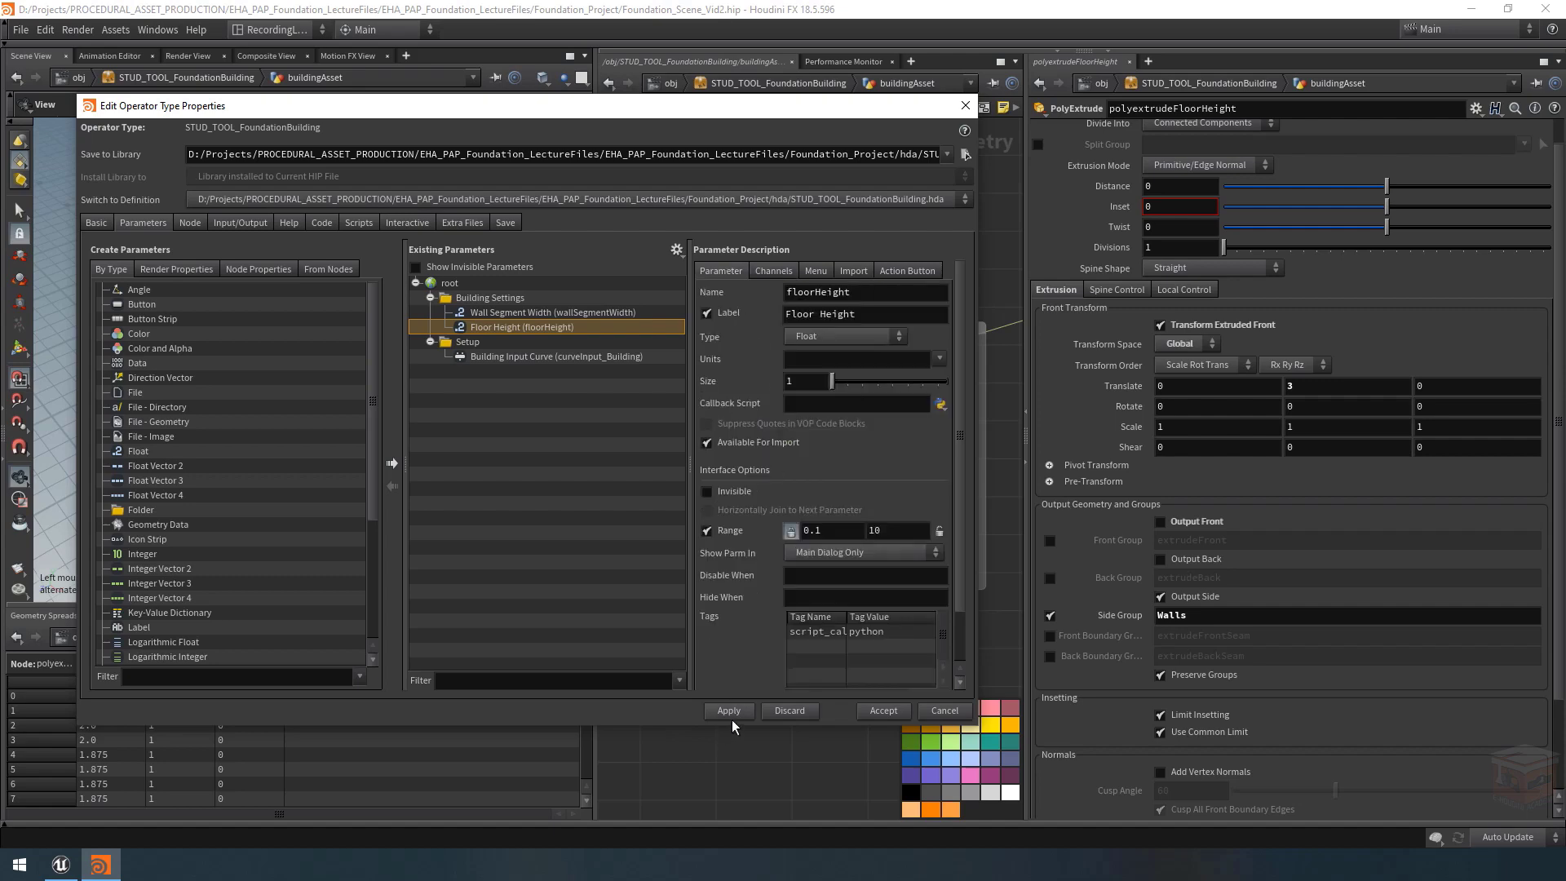
{"action": "left_click", "coordinate": [874, 713]}
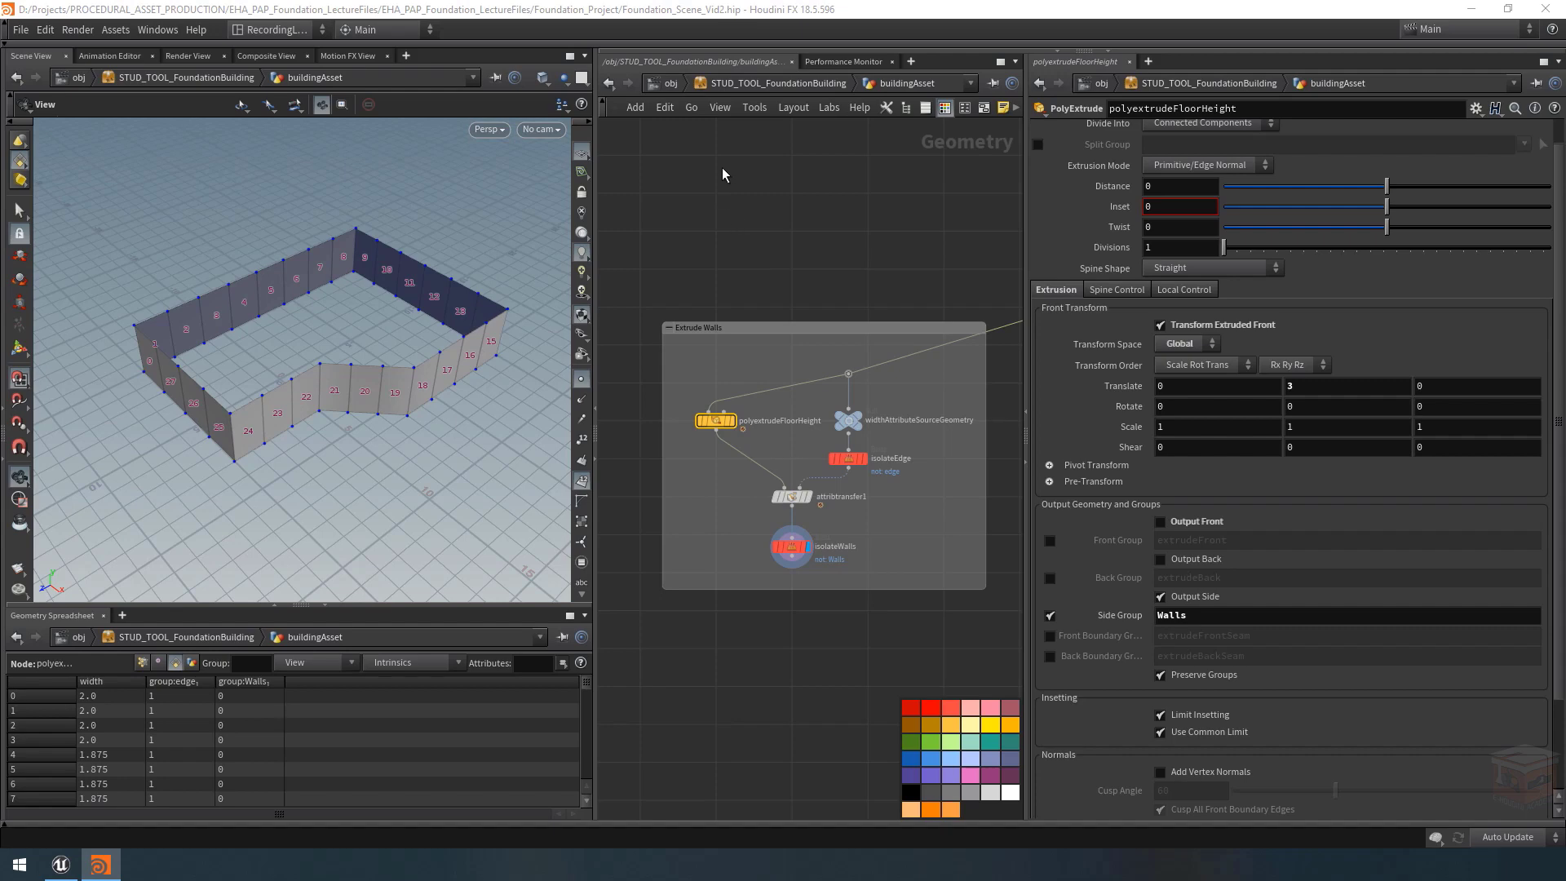
Open the STUD_TOOL_FoundationBuilding asset's parameters in a floating window, leaving polyextrudeFloorHeight's translate values in view.
{"action": "right_click", "coordinate": [736, 83]}
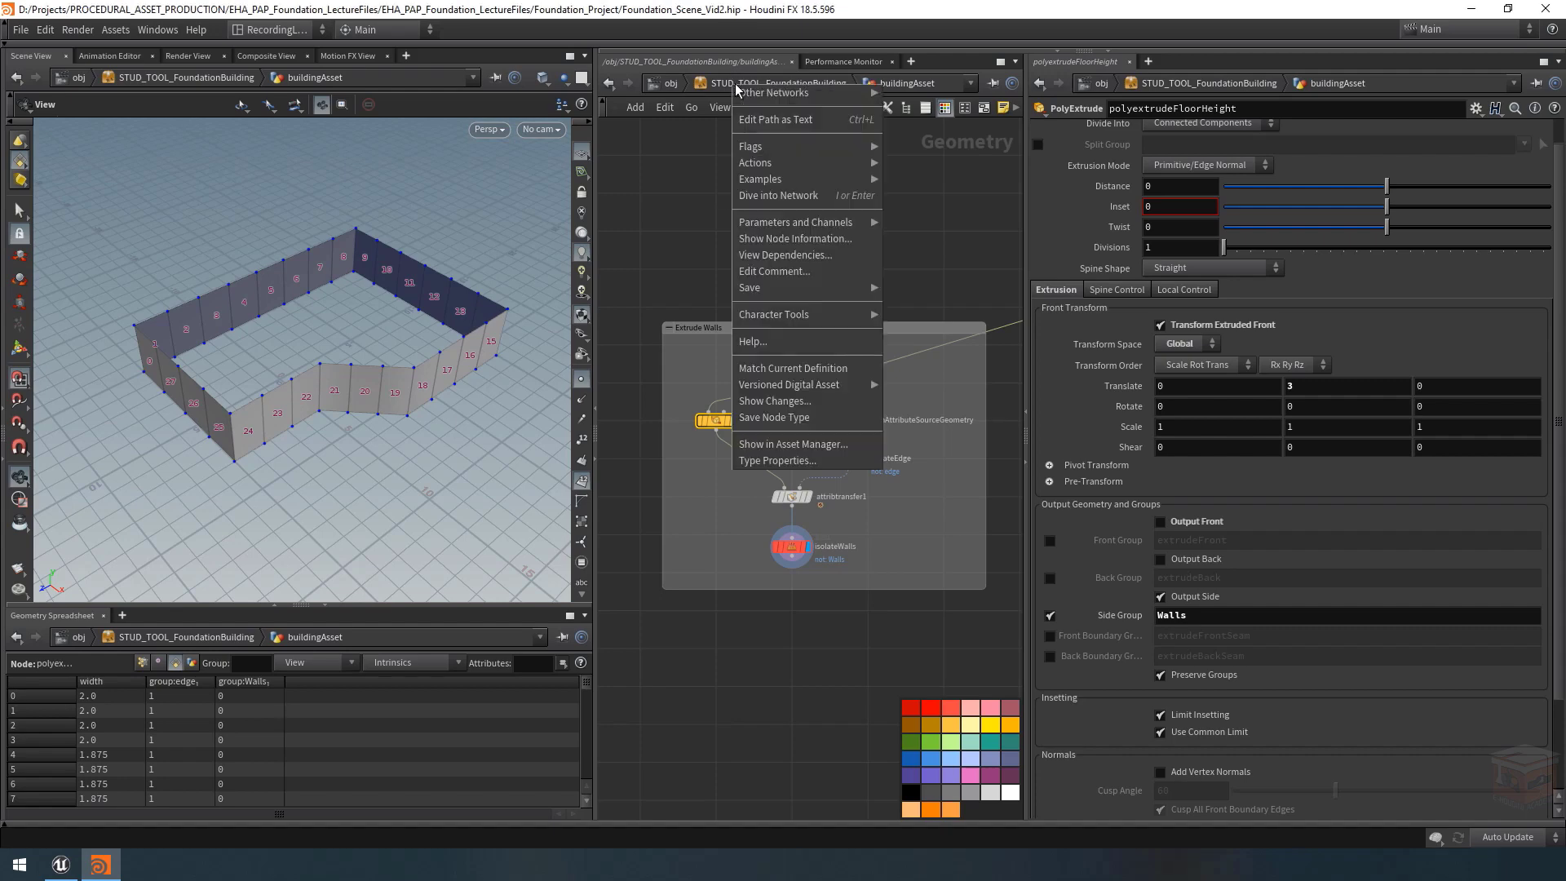
{"action": "mouse_move", "coordinate": [822, 225]}
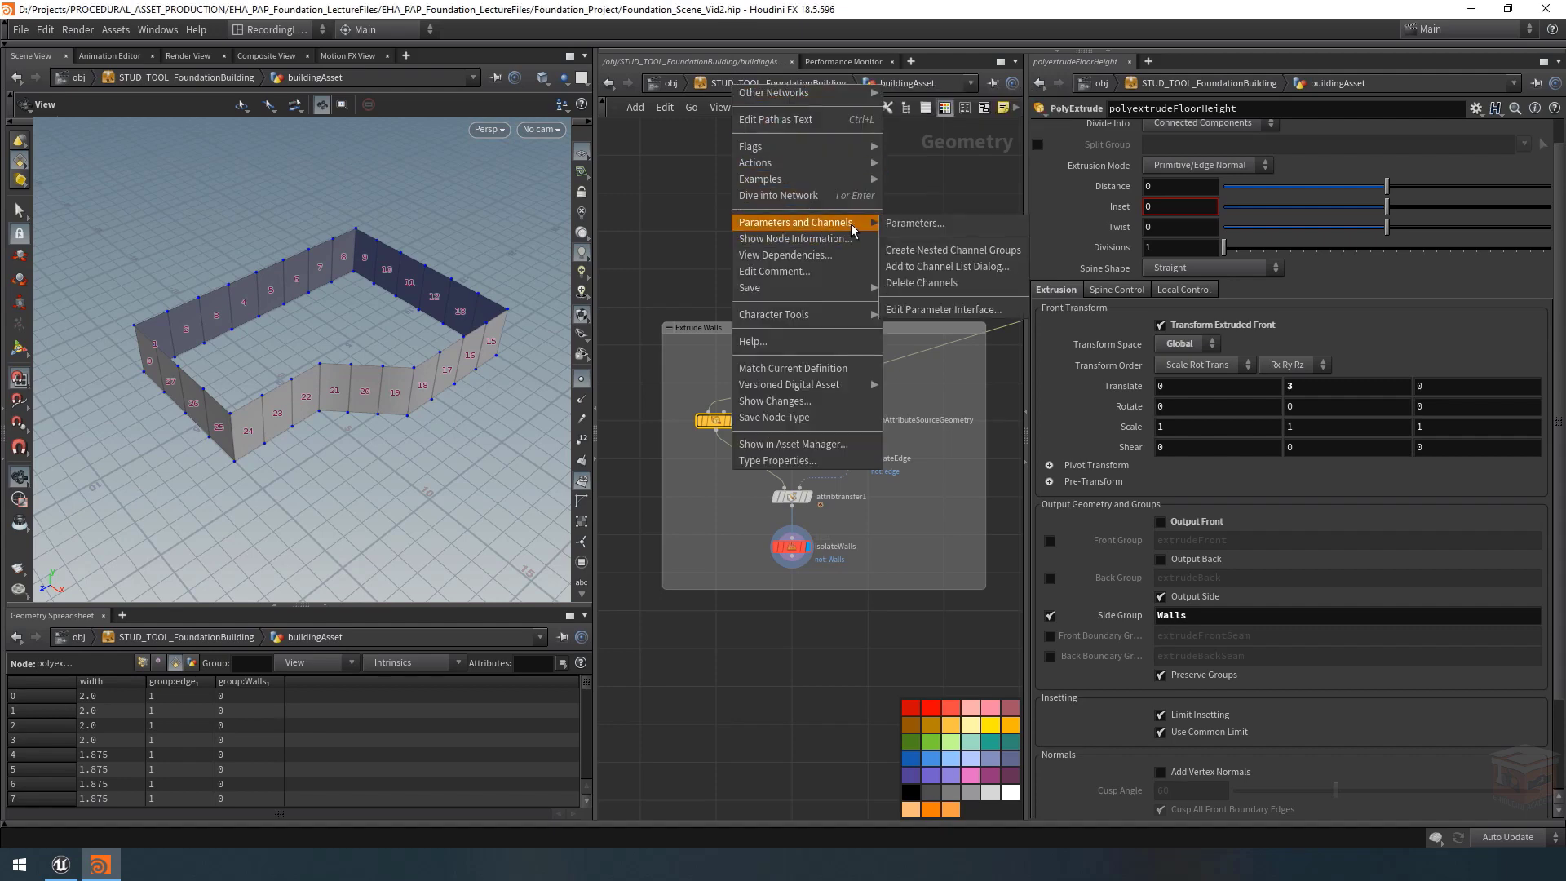
{"action": "left_click", "coordinate": [941, 225]}
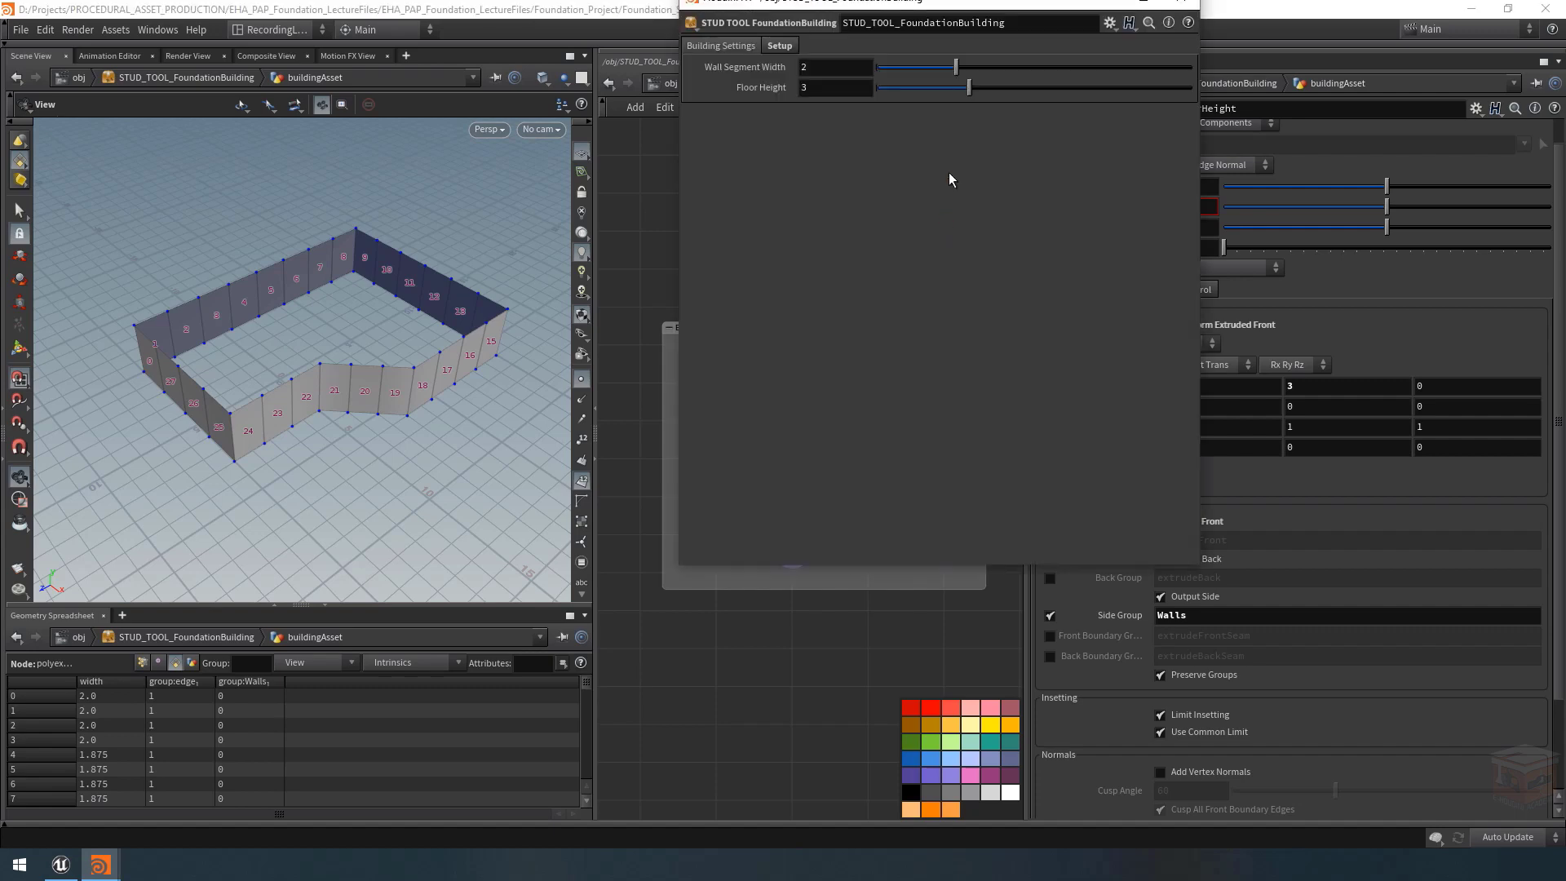
{"action": "left_click_drag", "start_coordinate": [945, 4], "coordinate": [405, 181]}
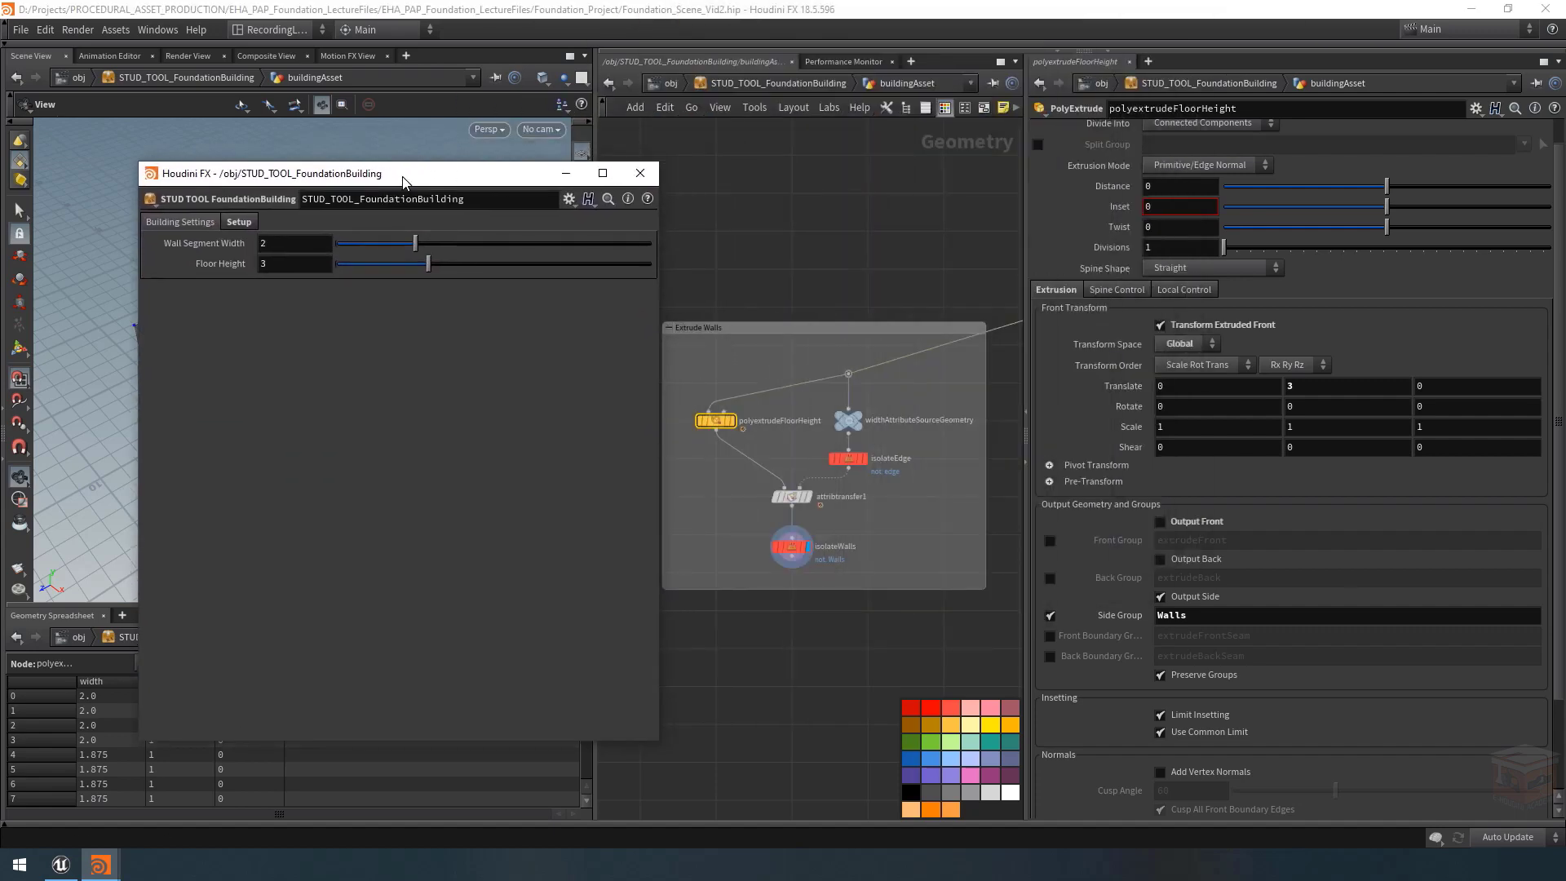
Copy the asset's Floor Height parameter and paste it as a relative reference into polyextrudeFloorHeight's Y translate.
{"action": "right_click", "coordinate": [210, 269]}
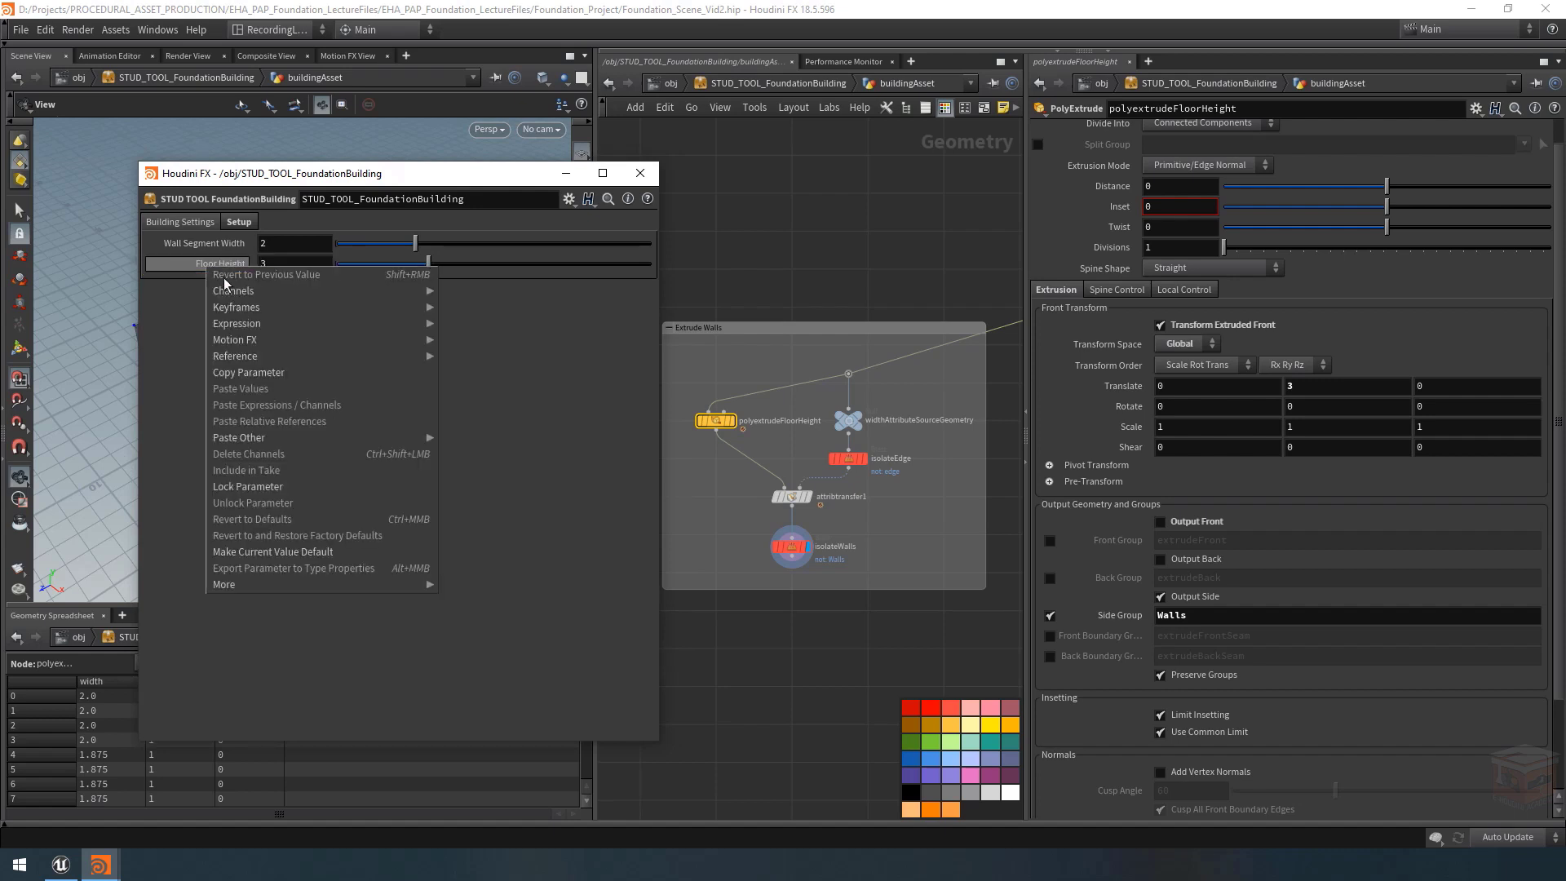
{"action": "left_click", "coordinate": [281, 371]}
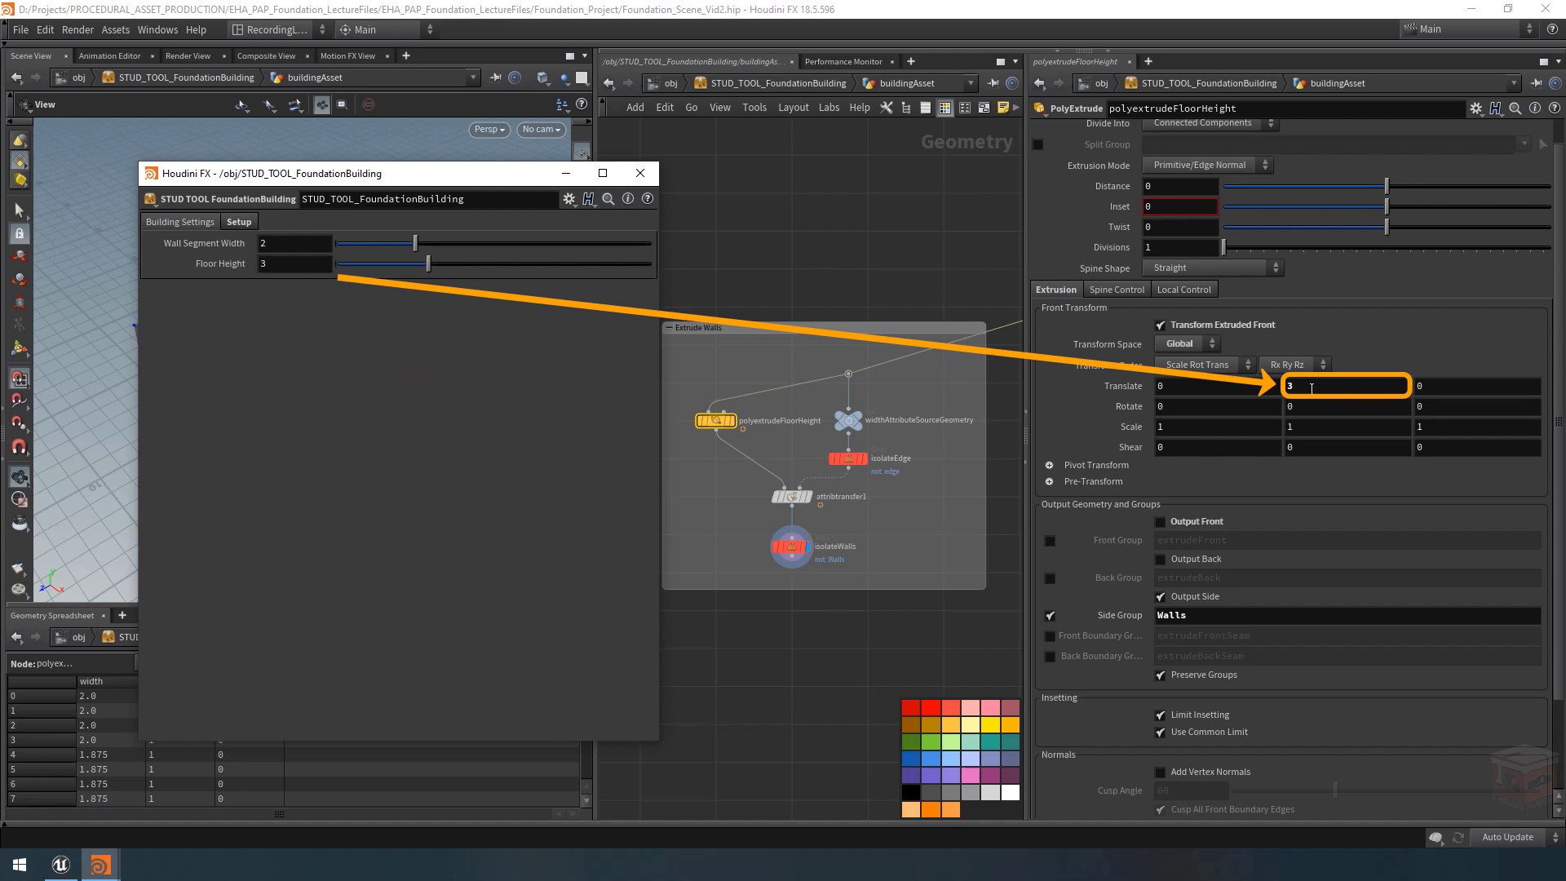
{"action": "right_click", "coordinate": [1311, 389]}
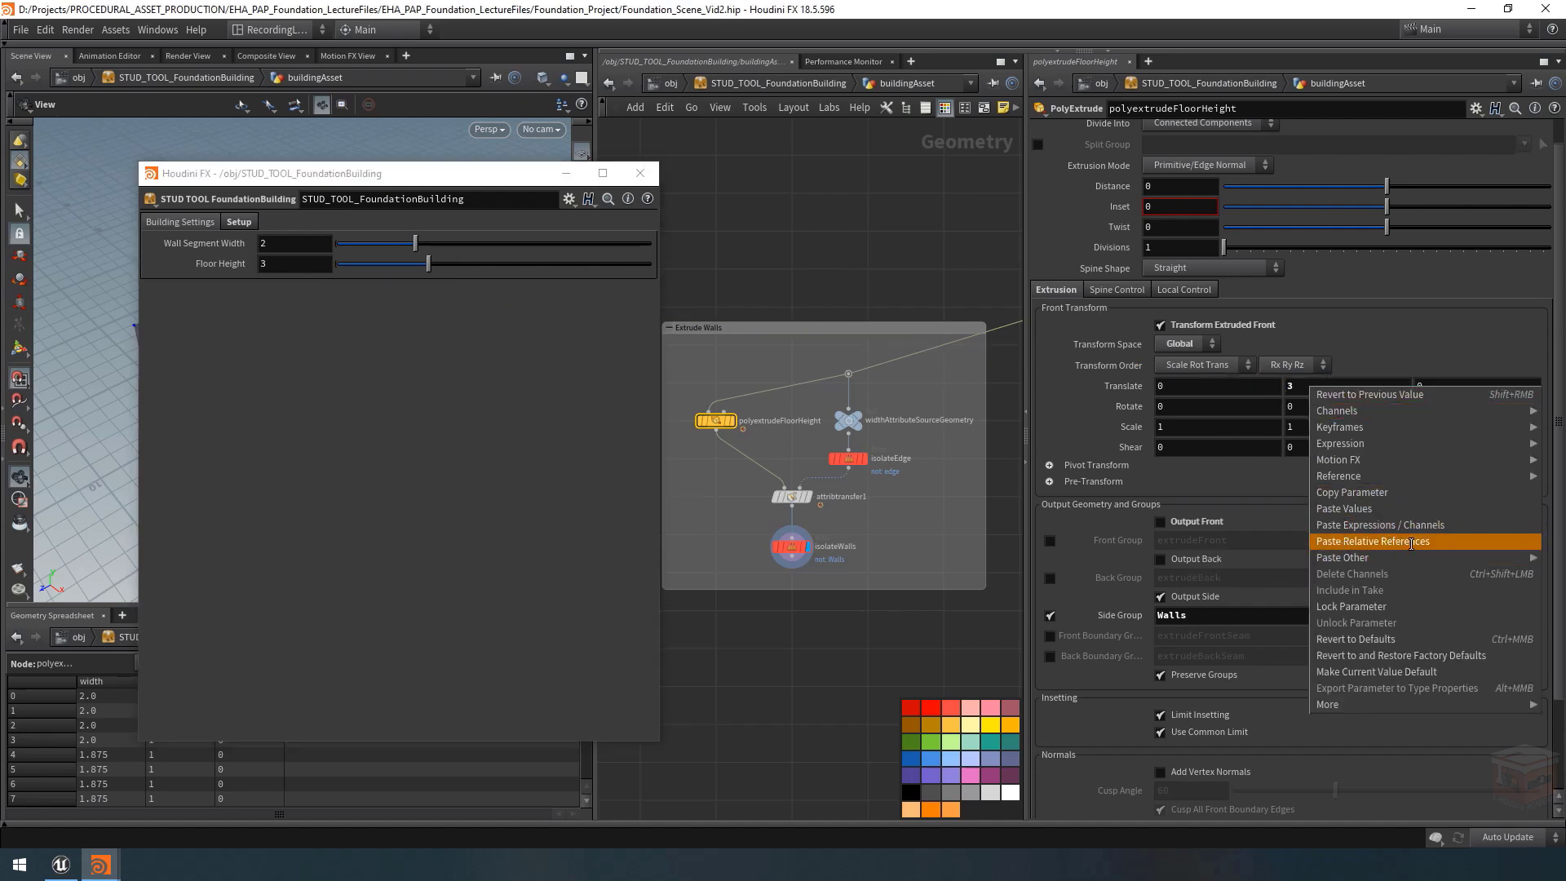
{"action": "left_click", "coordinate": [1411, 543]}
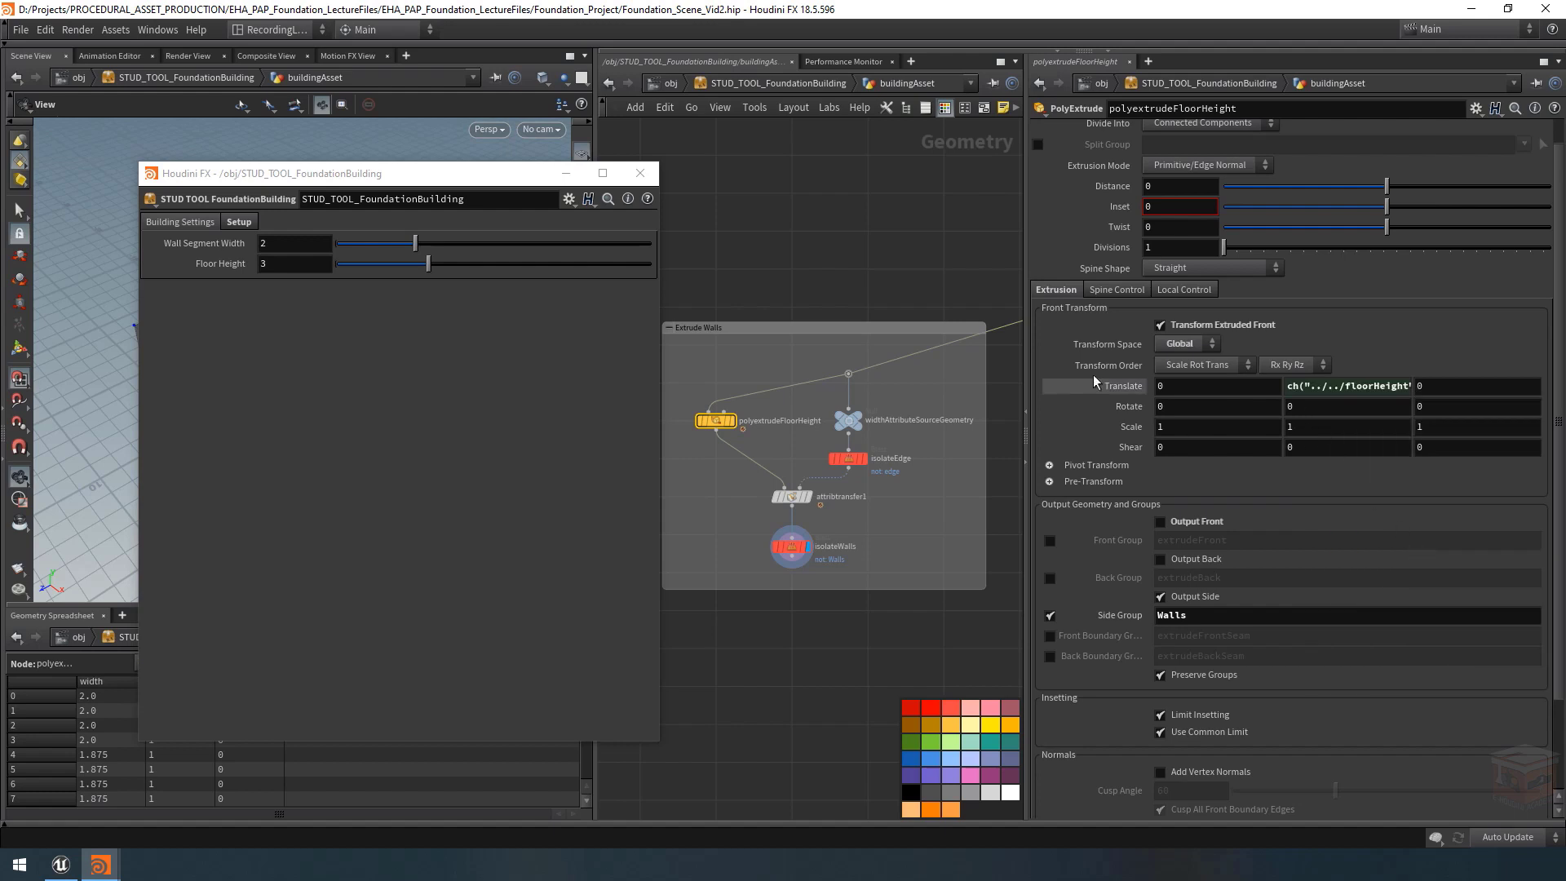
{"action": "left_click", "coordinate": [1111, 386]}
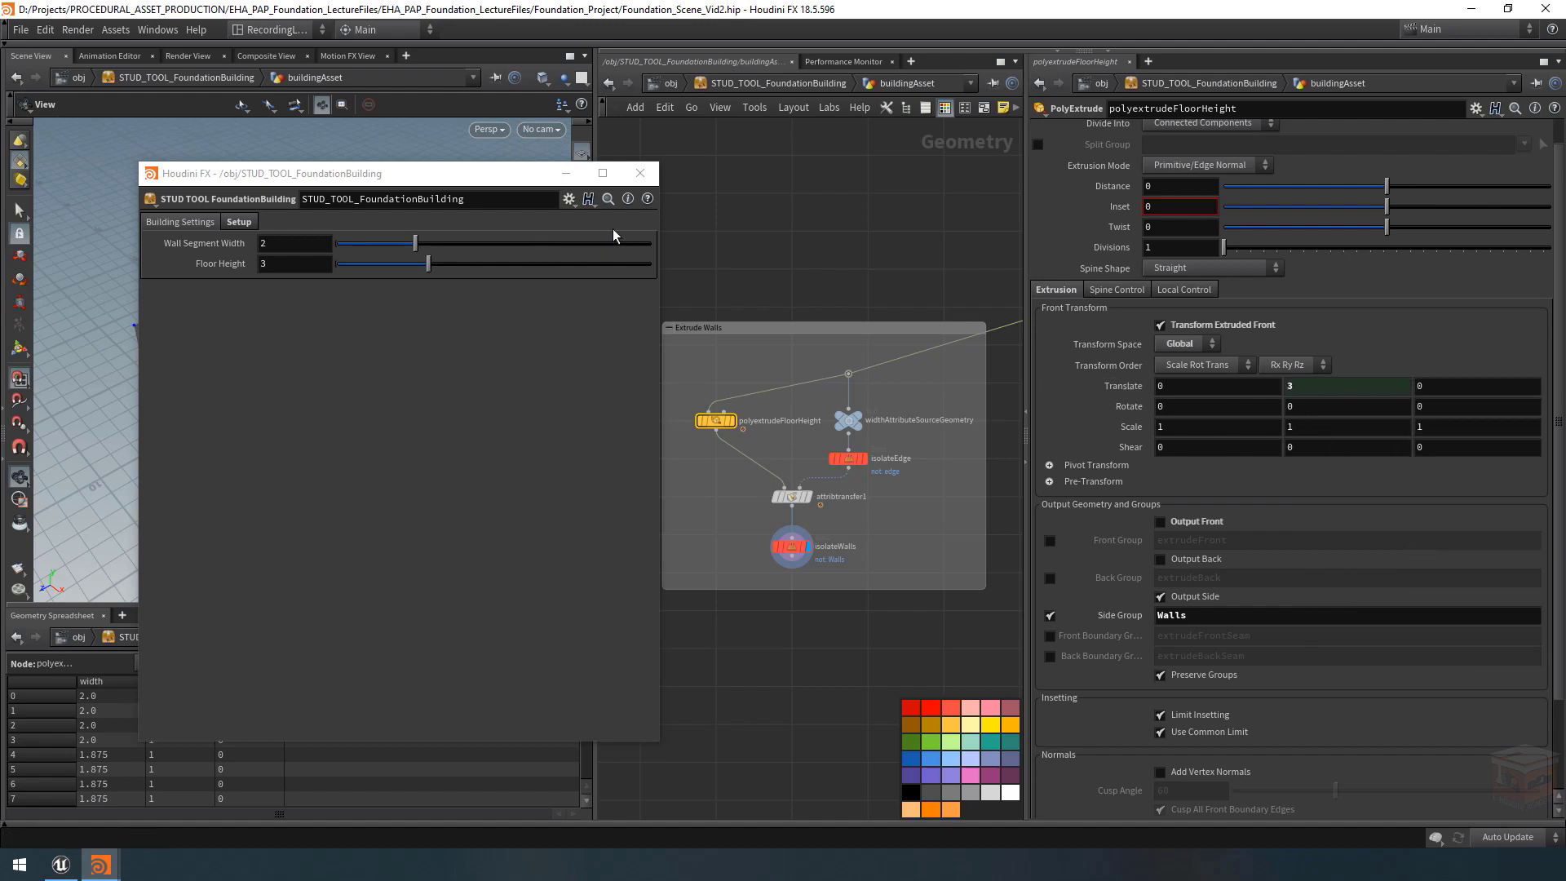
Test the wall extrusion link by raising the asset's Floor Height to about 5.2, and set it back to 3.
{"action": "left_click_drag", "start_coordinate": [439, 173], "coordinate": [1297, 178]}
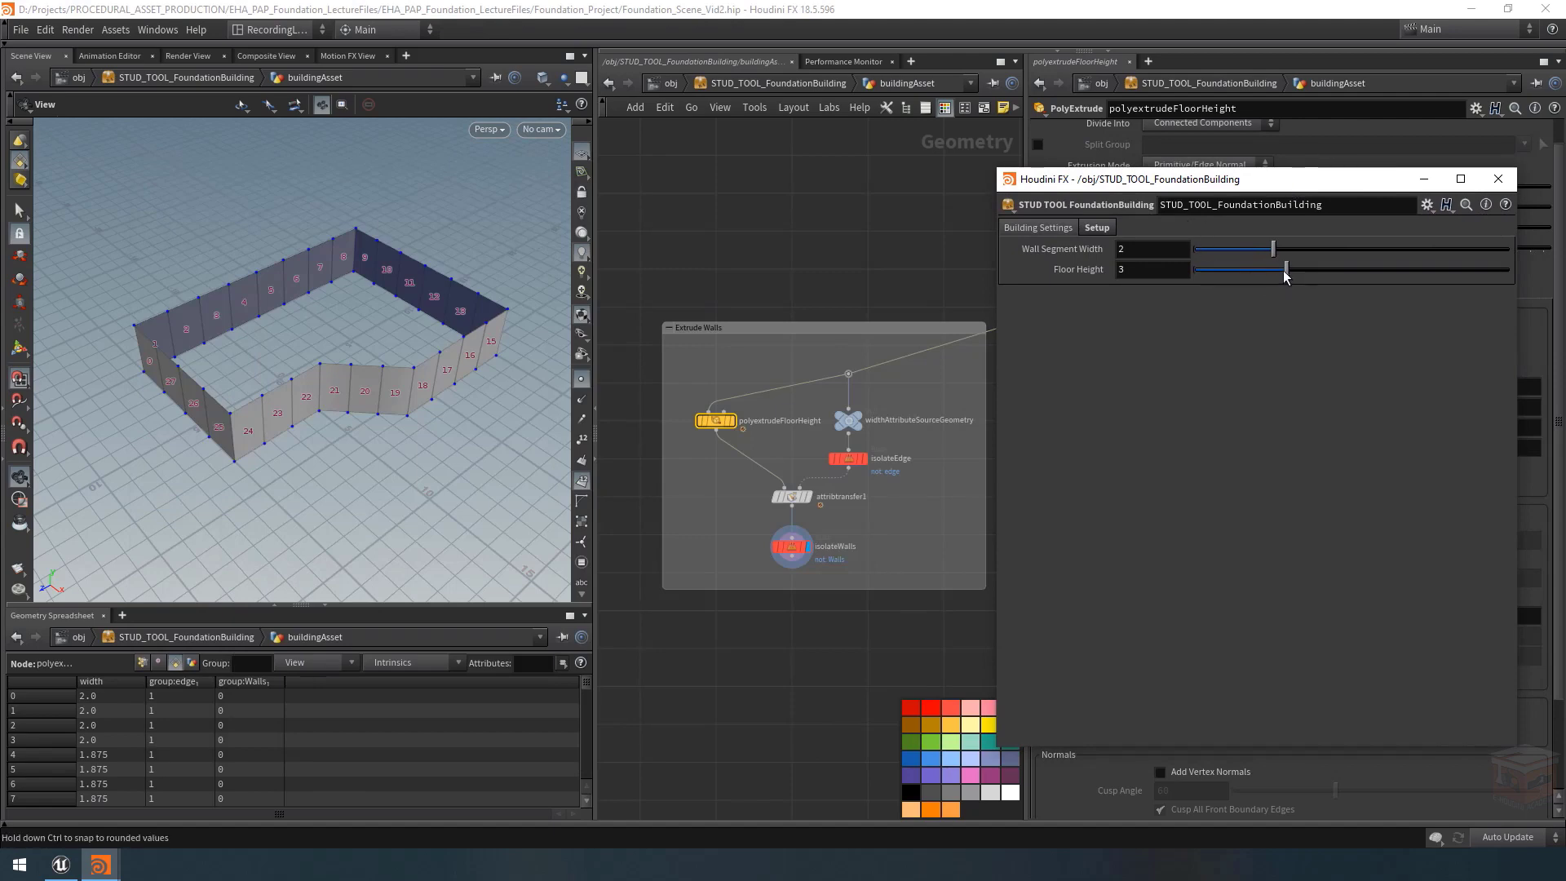
{"action": "left_click_drag", "start_coordinate": [1286, 271], "coordinate": [1254, 291]}
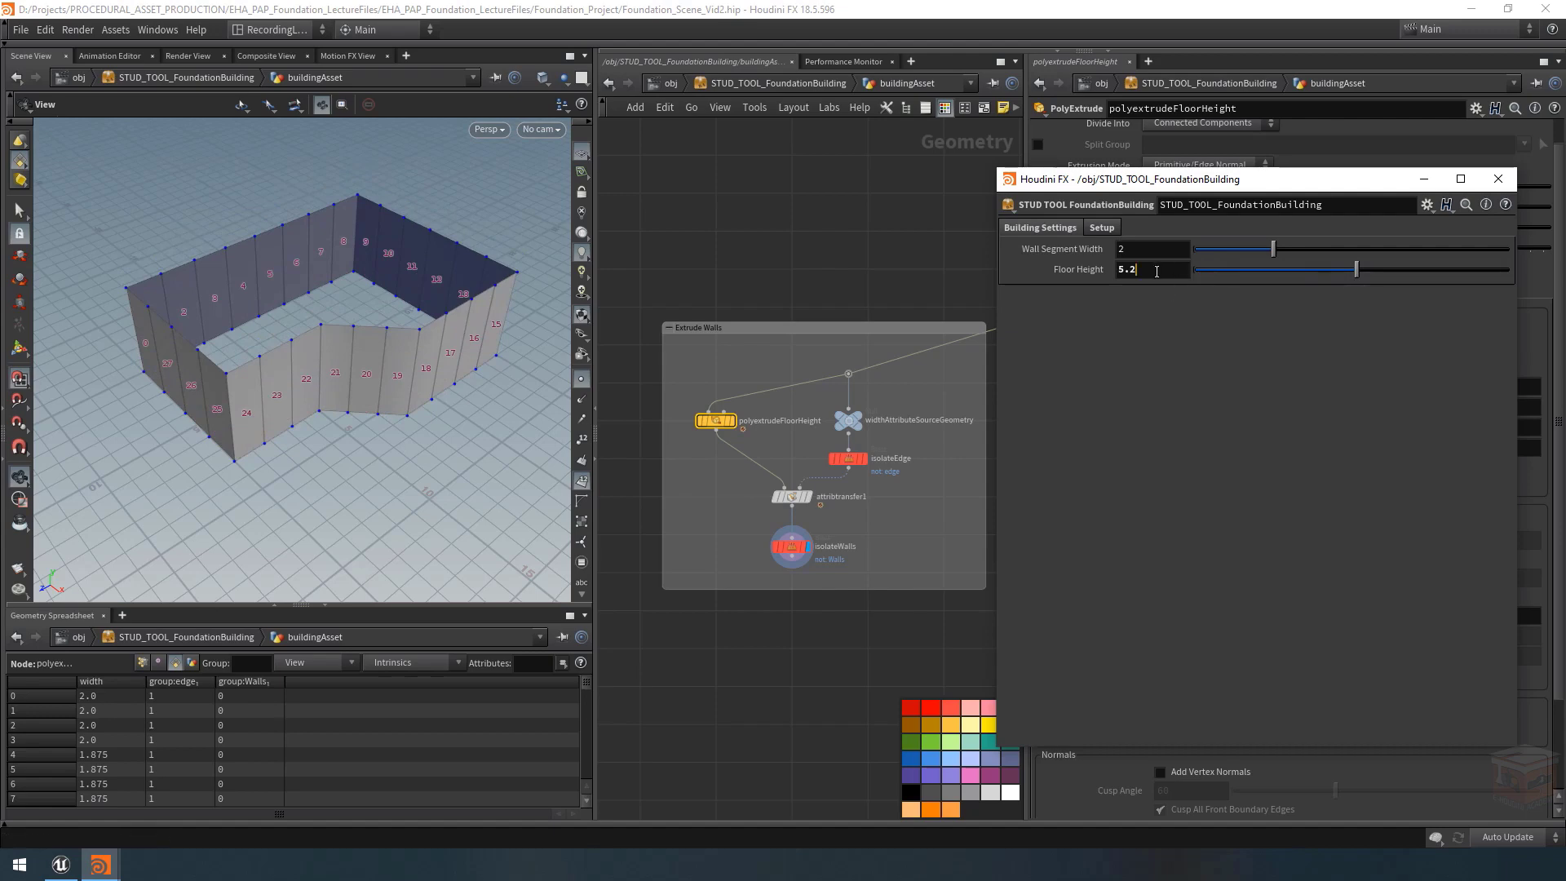
{"action": "left_click", "coordinate": [1146, 270]}
{"action": "type", "text": "3"}
{"action": "key", "text": "Return"}
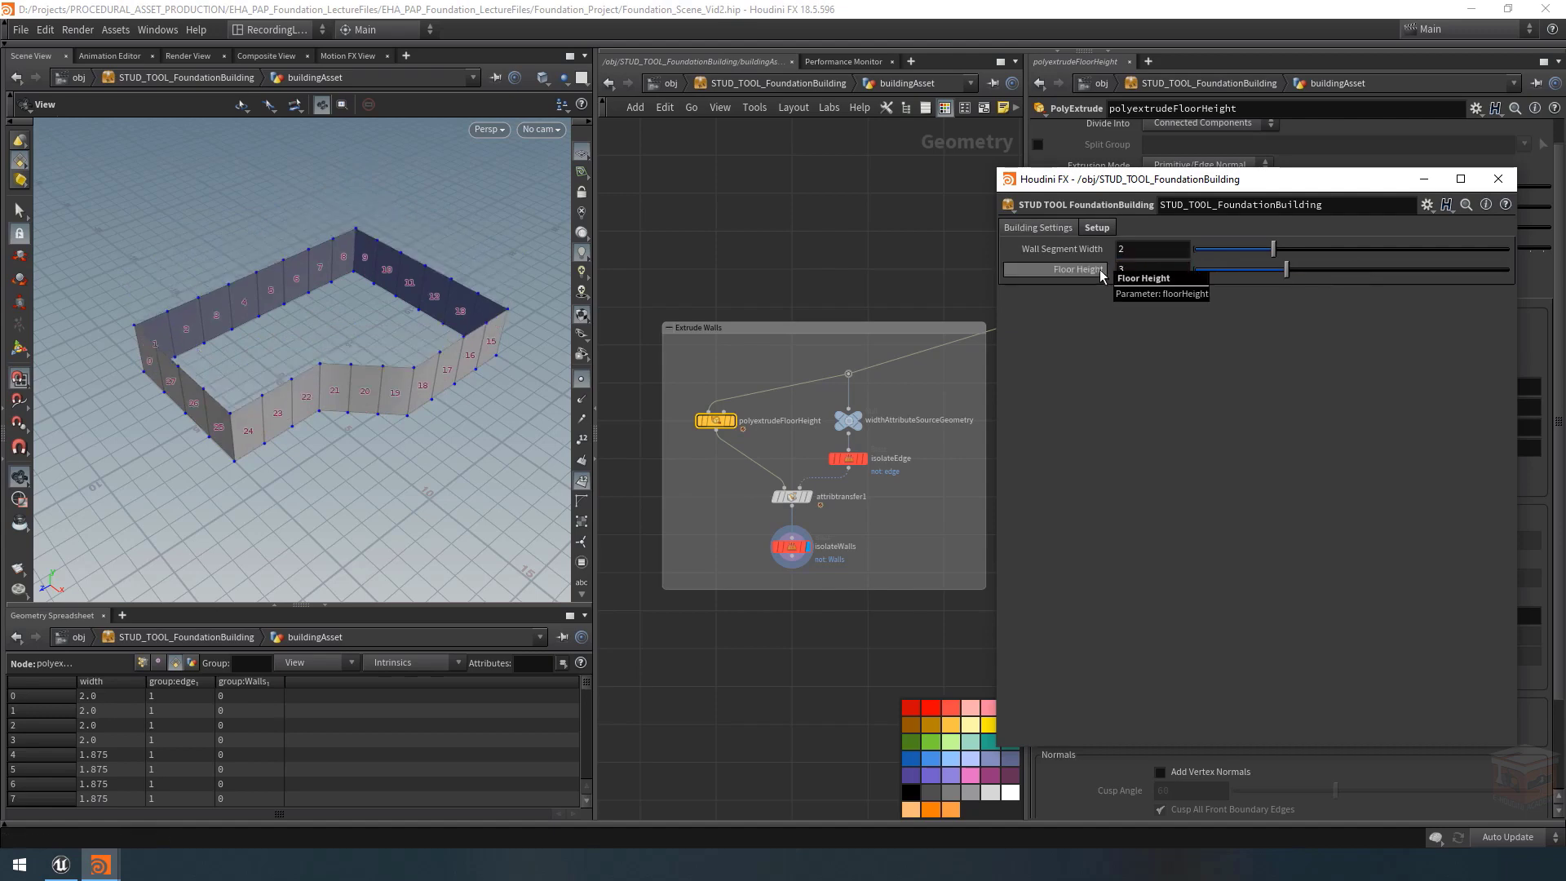
Add a Copy and Transform node below the Extrude Walls box and wire isolateWalls into it.
{"action": "scroll", "coordinate": [897, 397], "scroll_direction": "down", "scroll_amount": 4}
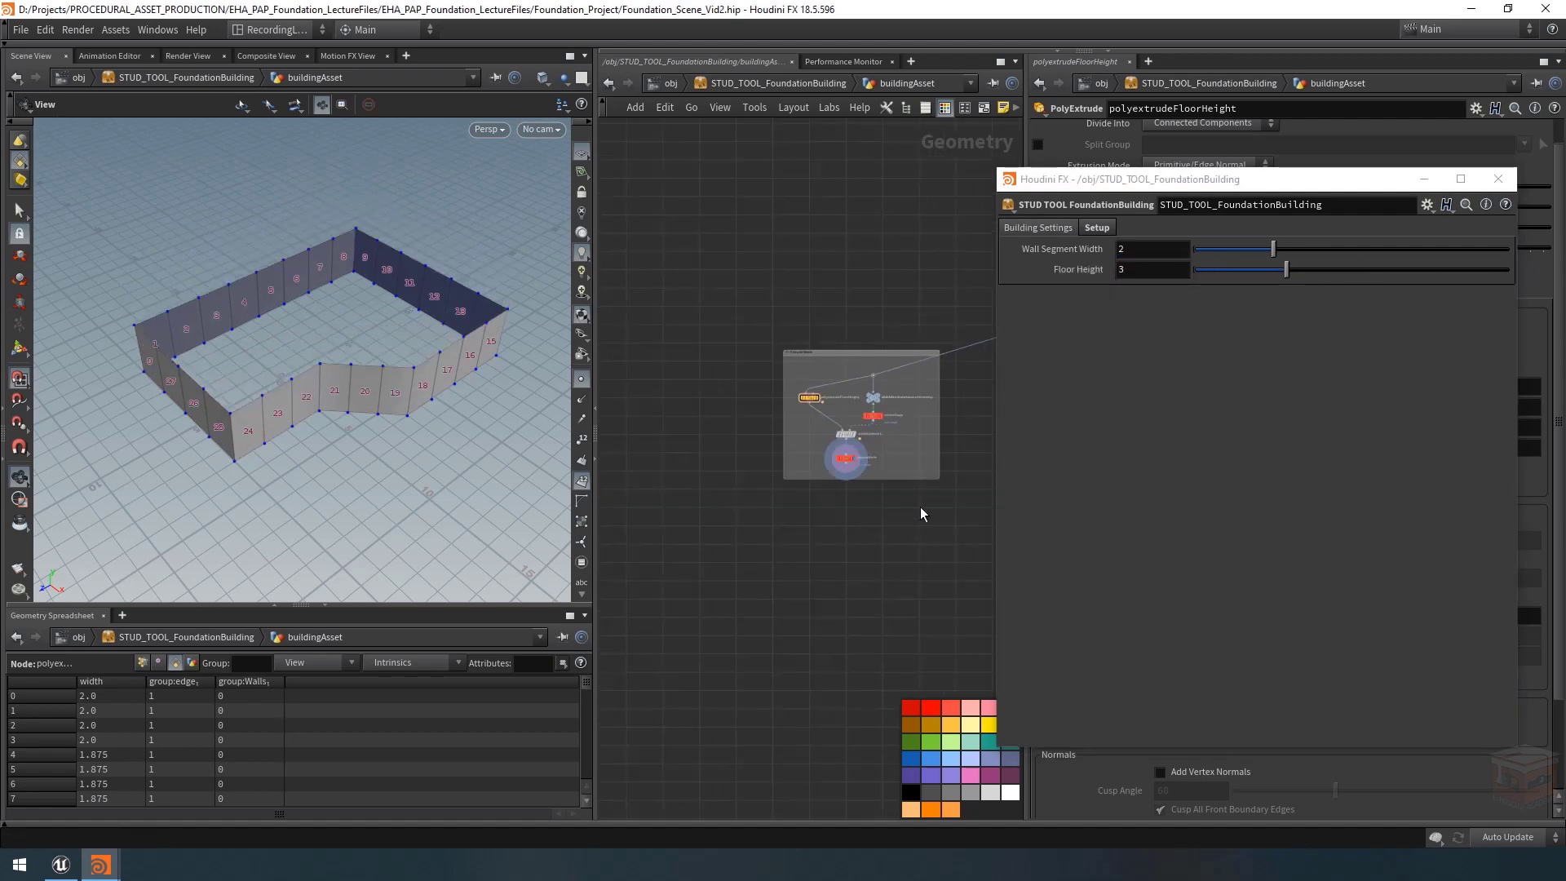
{"action": "middle_click_drag", "start_coordinate": [920, 506], "coordinate": [873, 515]}
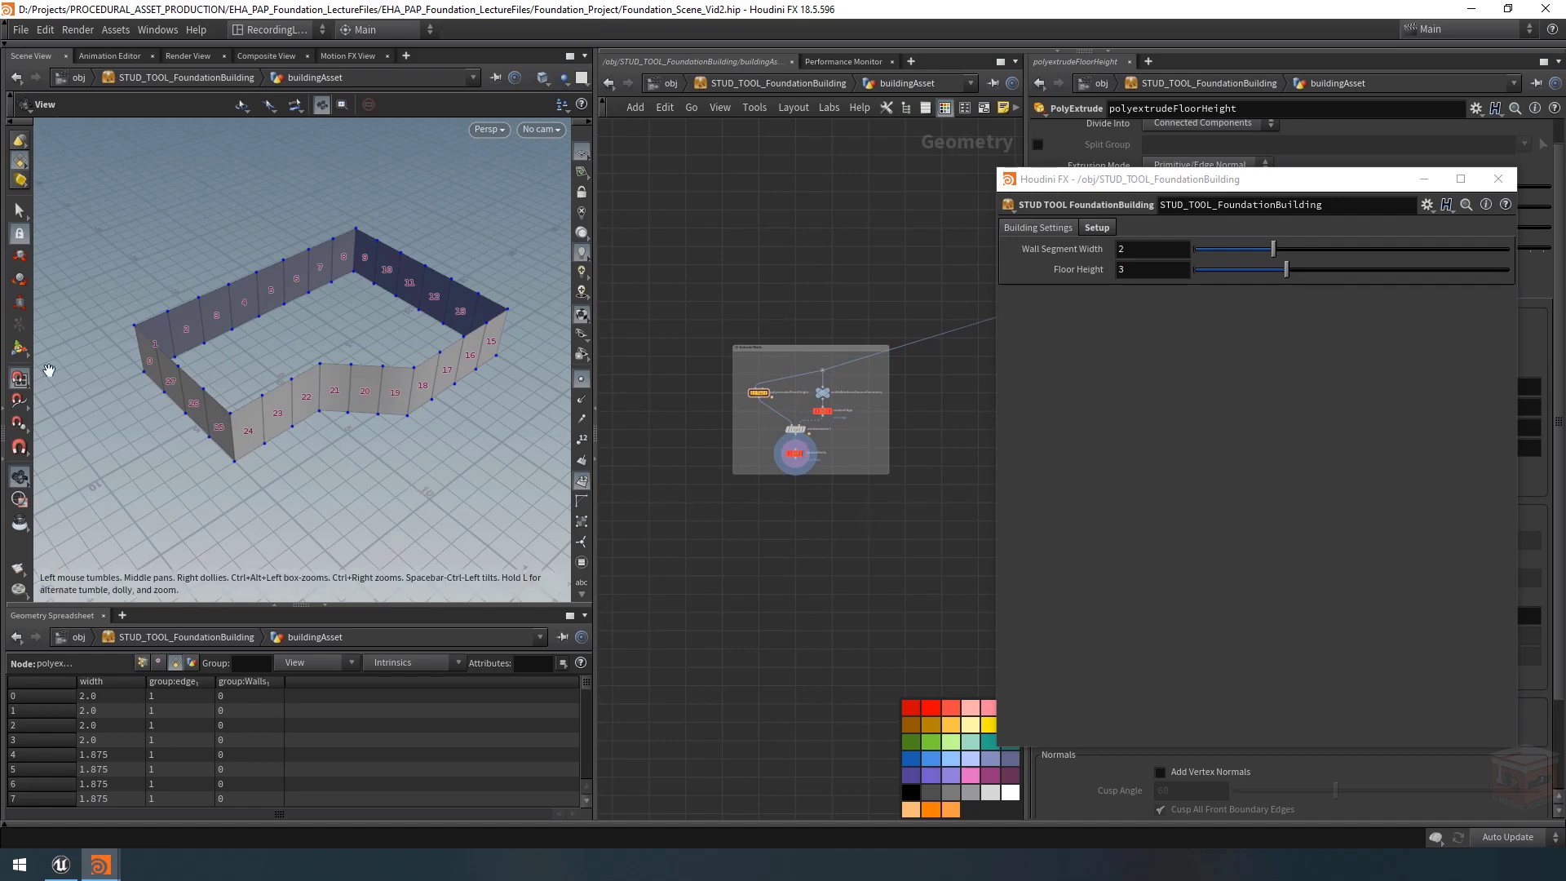
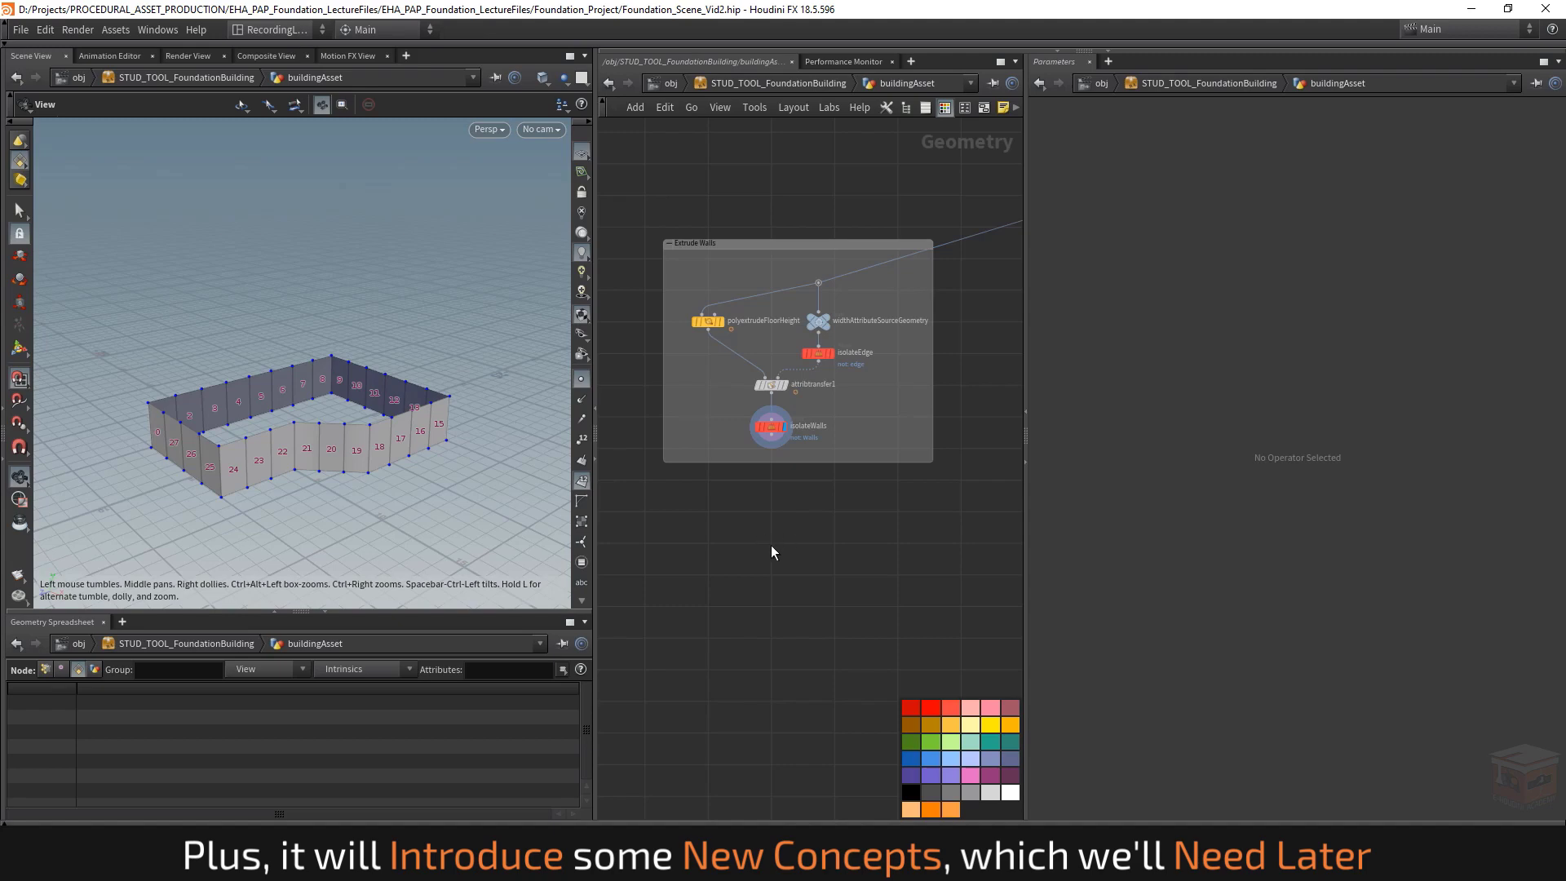
{"action": "scroll", "coordinate": [771, 545], "scroll_direction": "up", "scroll_amount": 2}
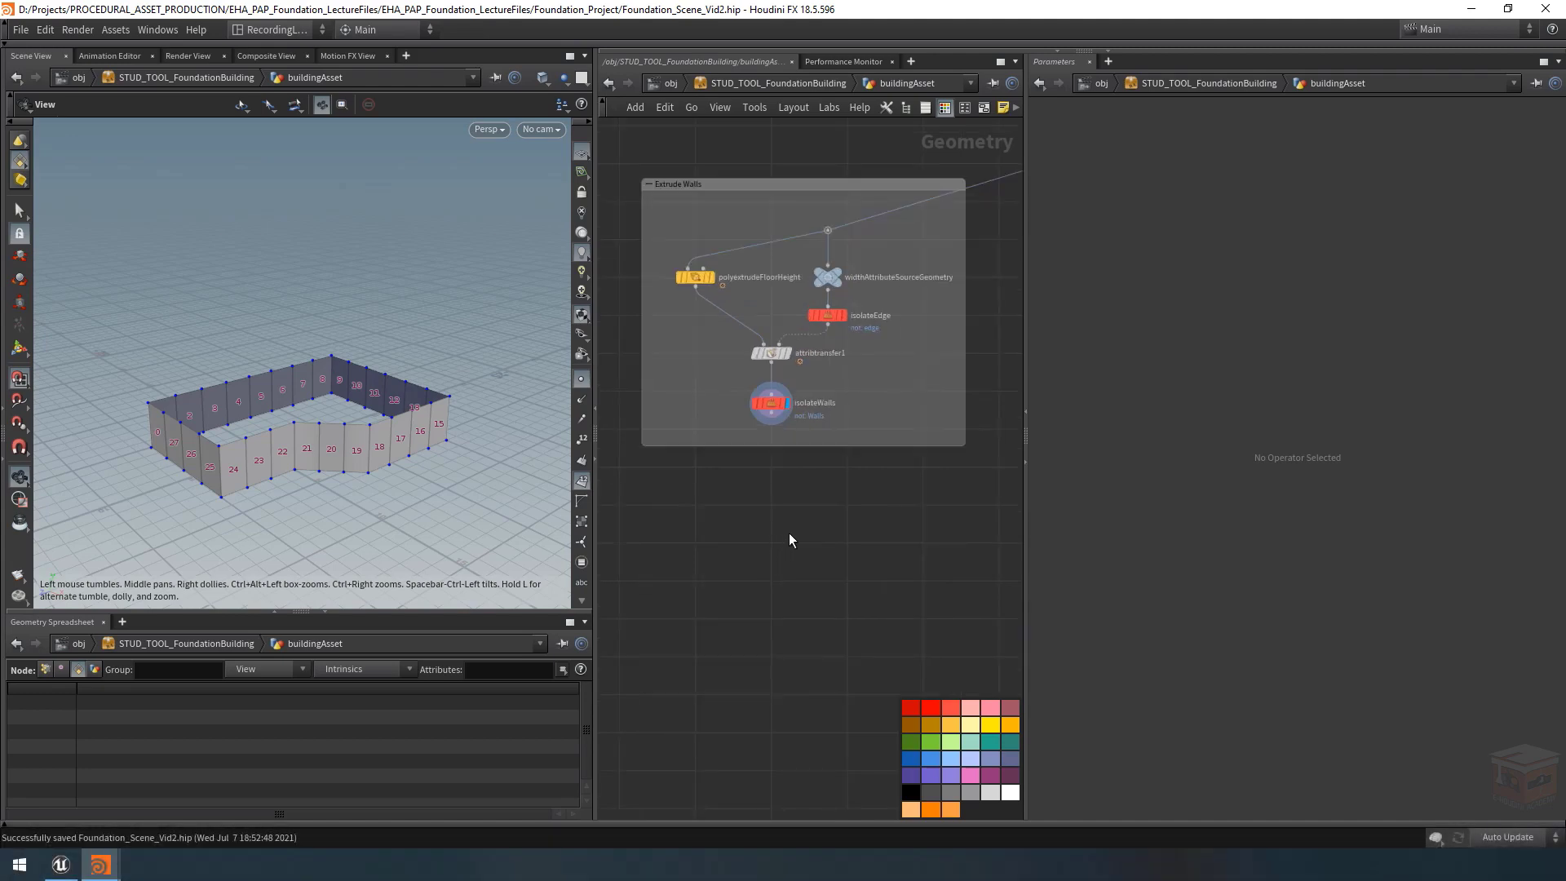
{"action": "key", "text": "Tab"}
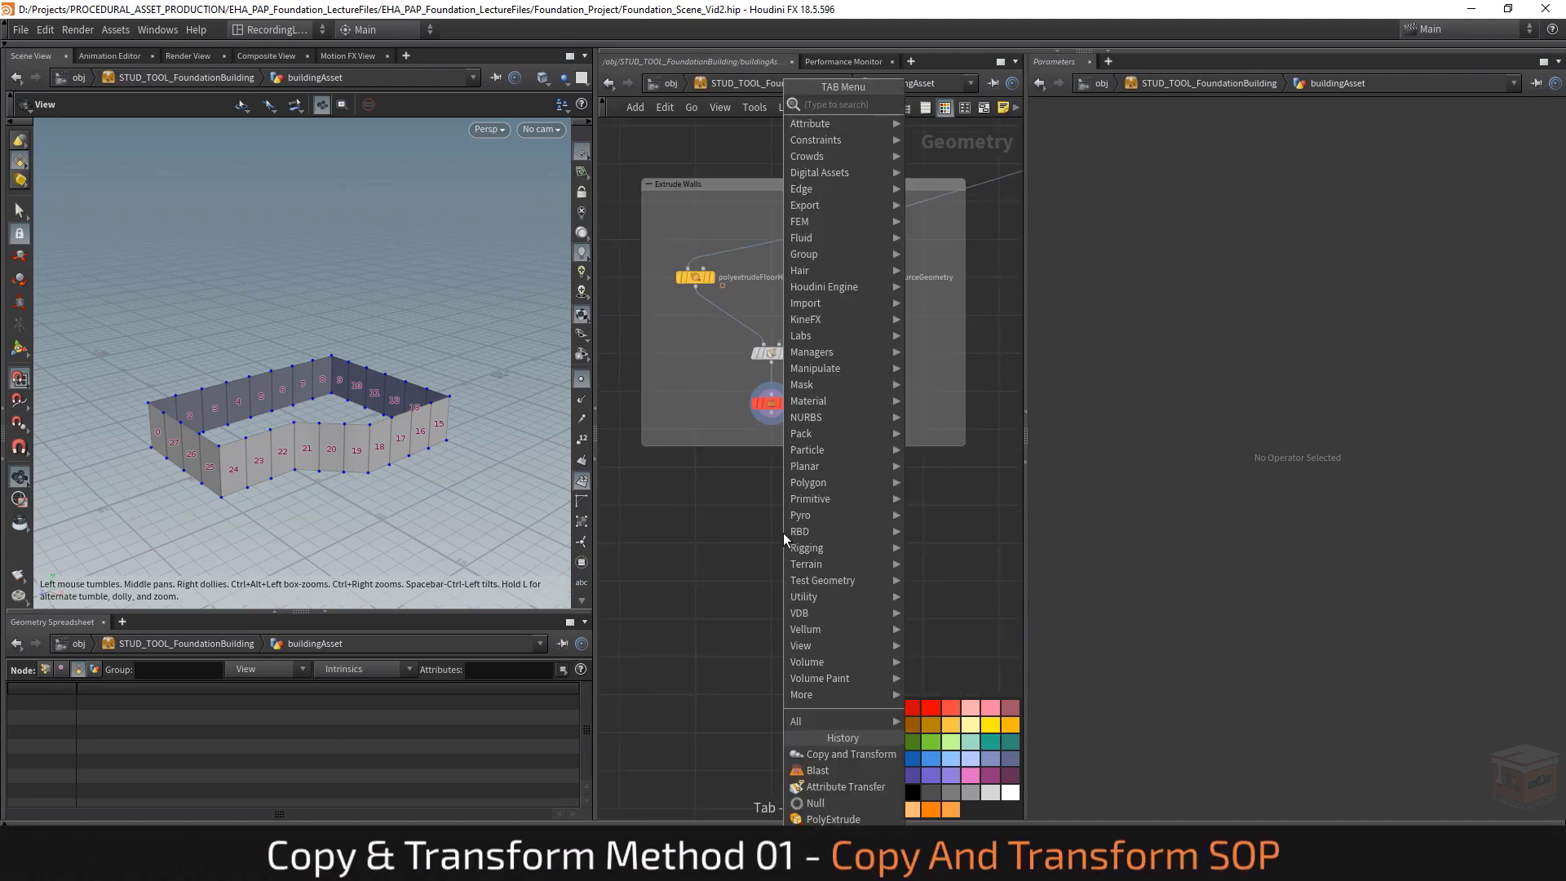
{"action": "type", "text": "copyt"}
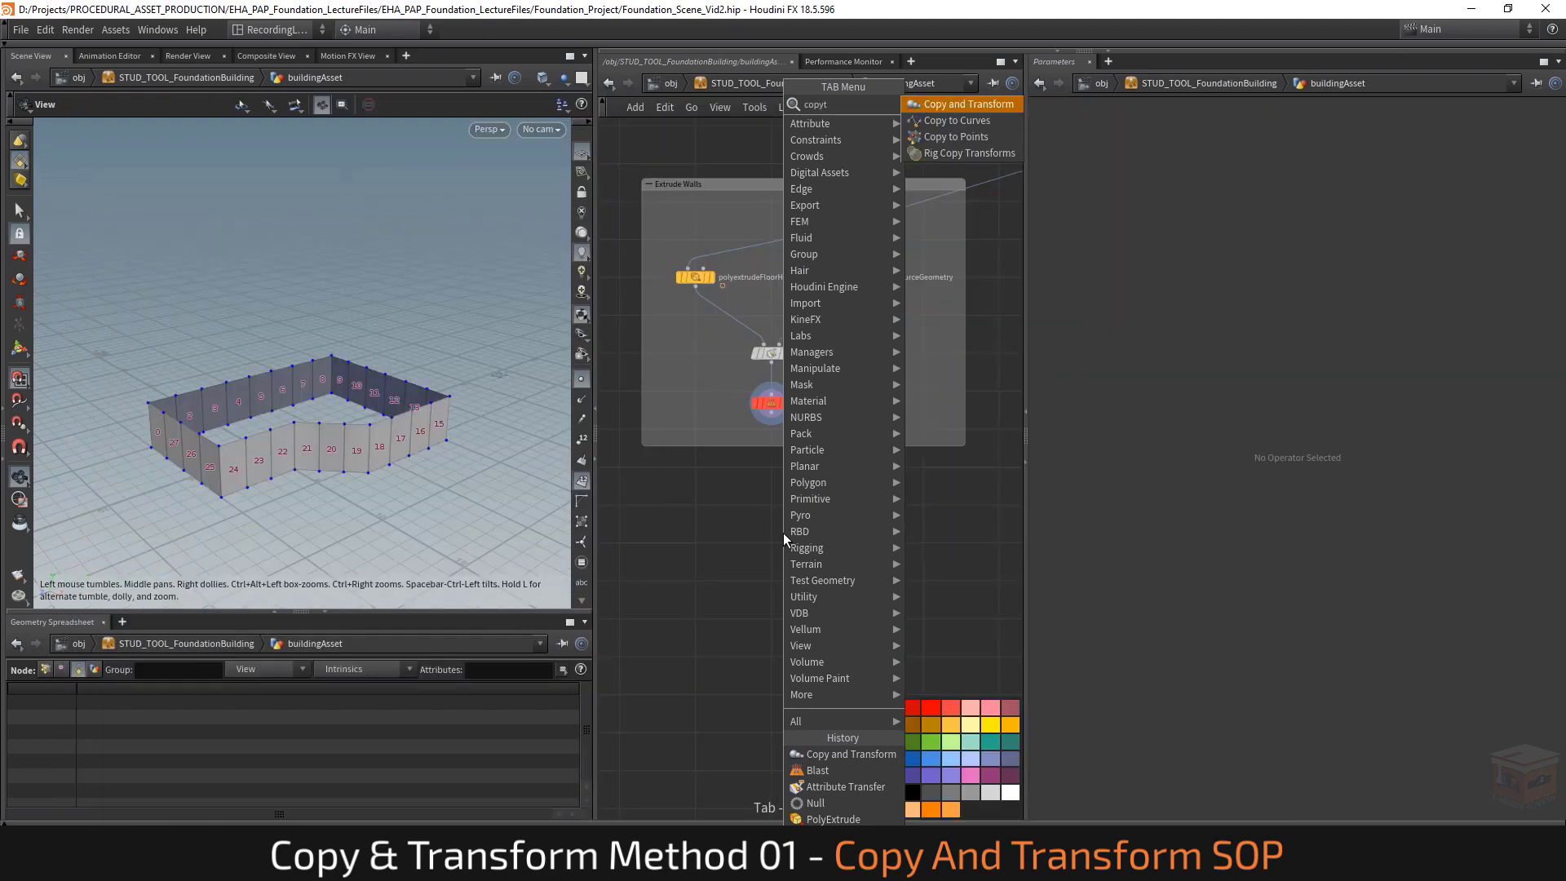
{"action": "key", "text": "Return"}
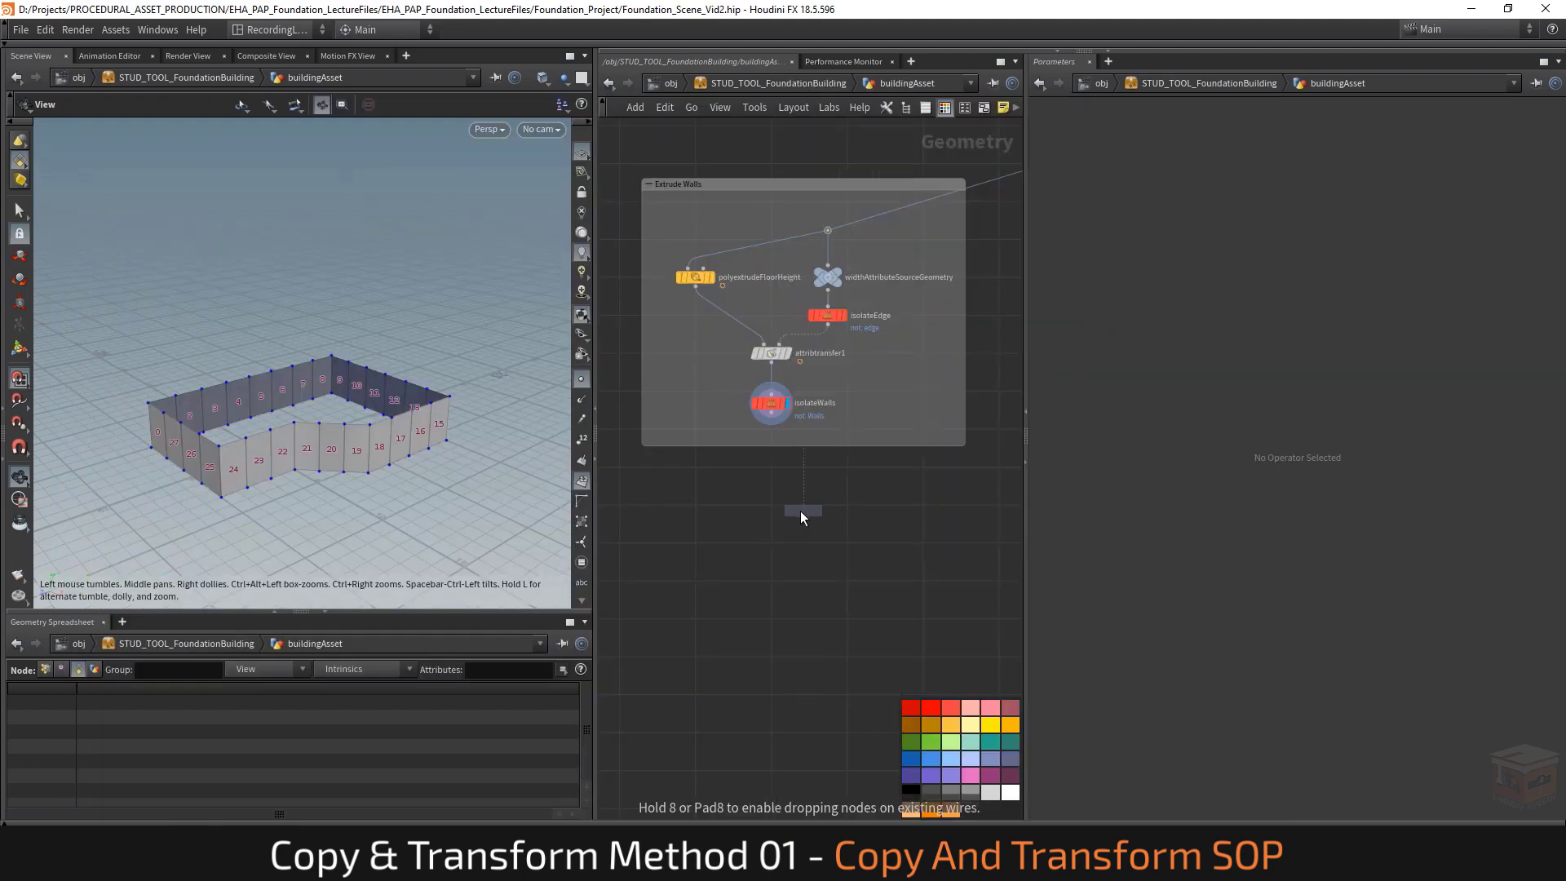
{"action": "left_click", "coordinate": [802, 507]}
{"action": "left_click", "coordinate": [777, 424]}
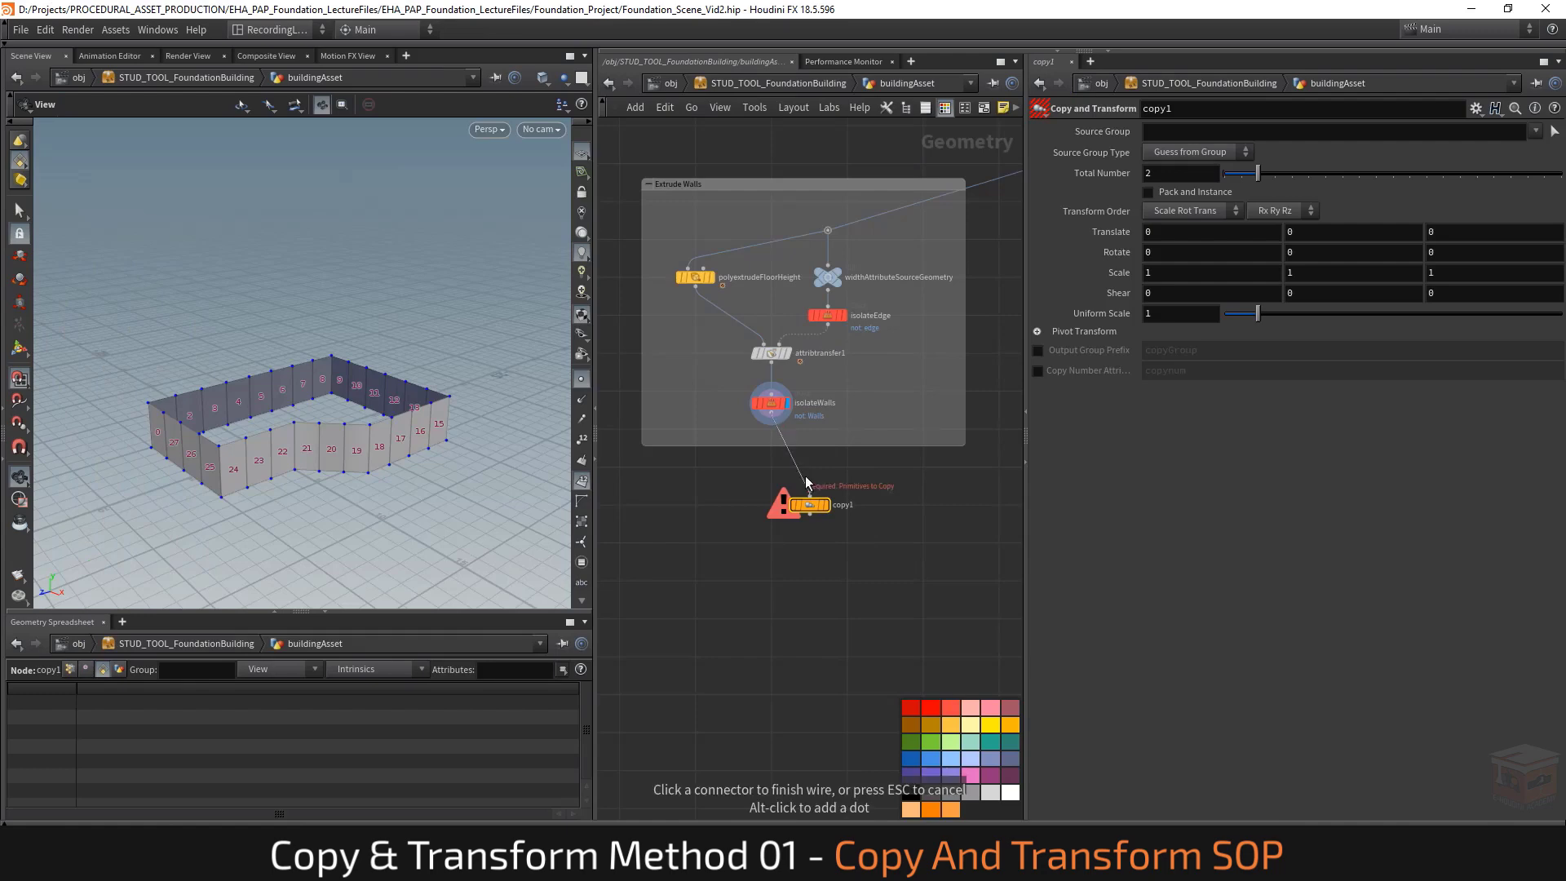
{"action": "left_click", "coordinate": [809, 495]}
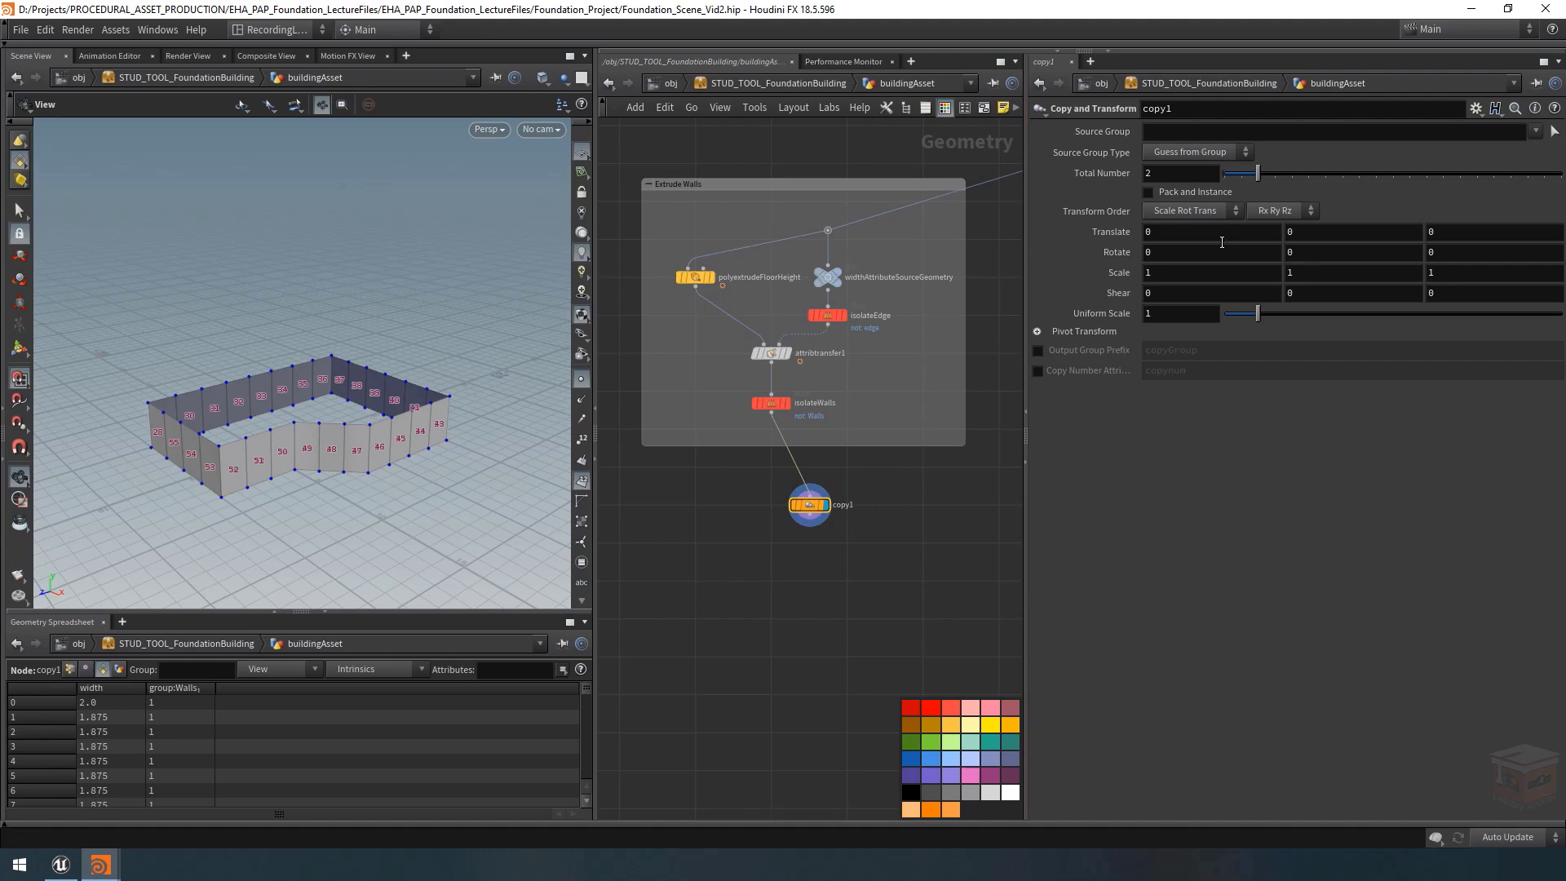
Bring back the asset's floating parameters and paste Floor Height as a relative reference into the Copy and Transform node's Y translate.
{"action": "mouse_move", "coordinate": [100, 863]}
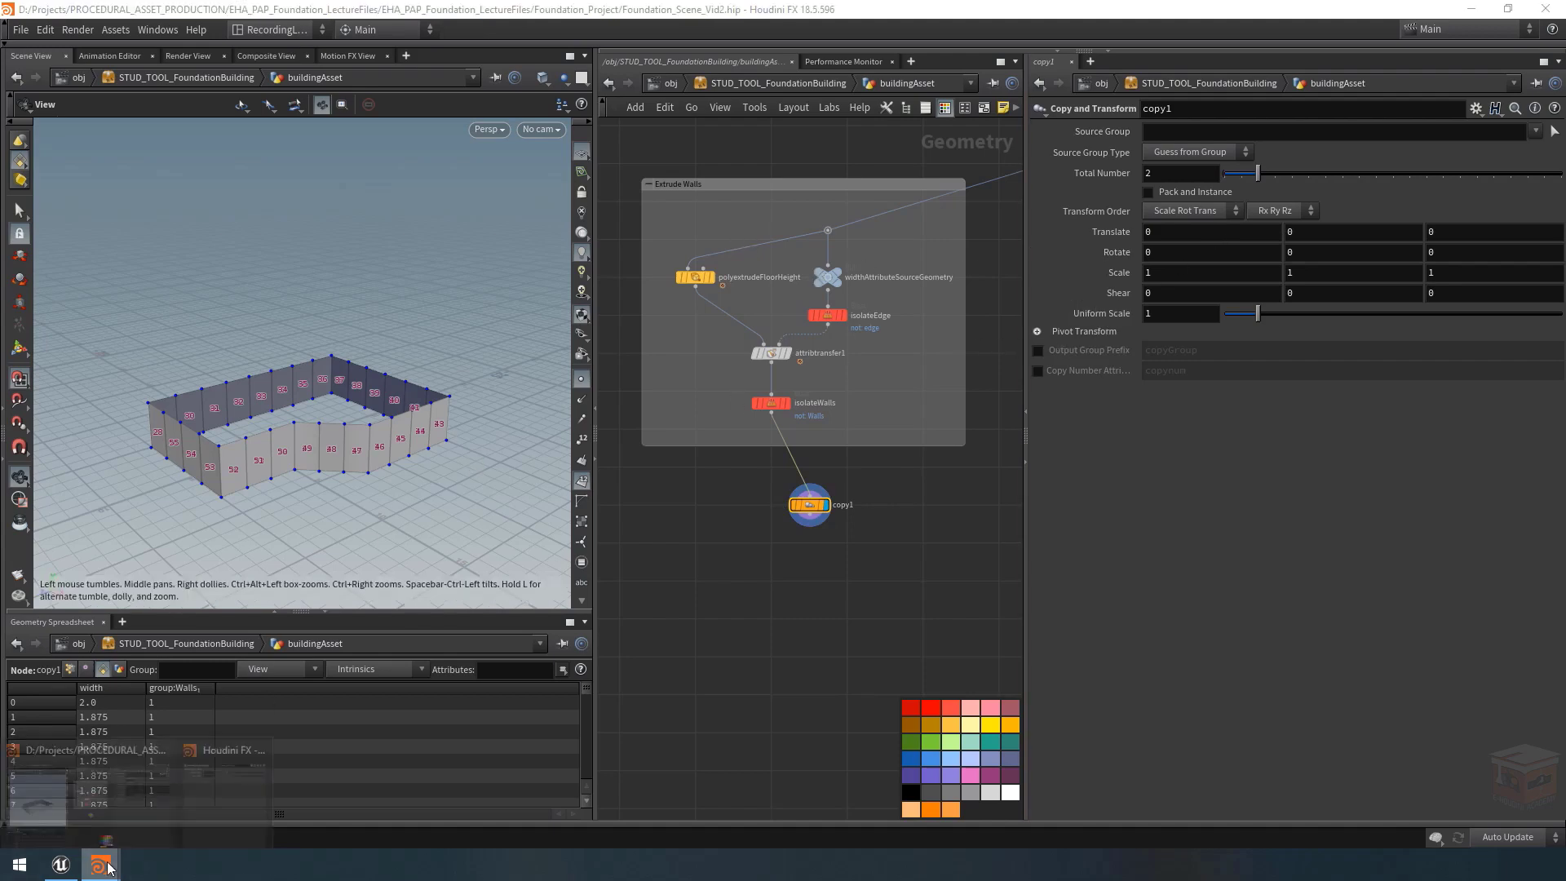
{"action": "left_click", "coordinate": [254, 795]}
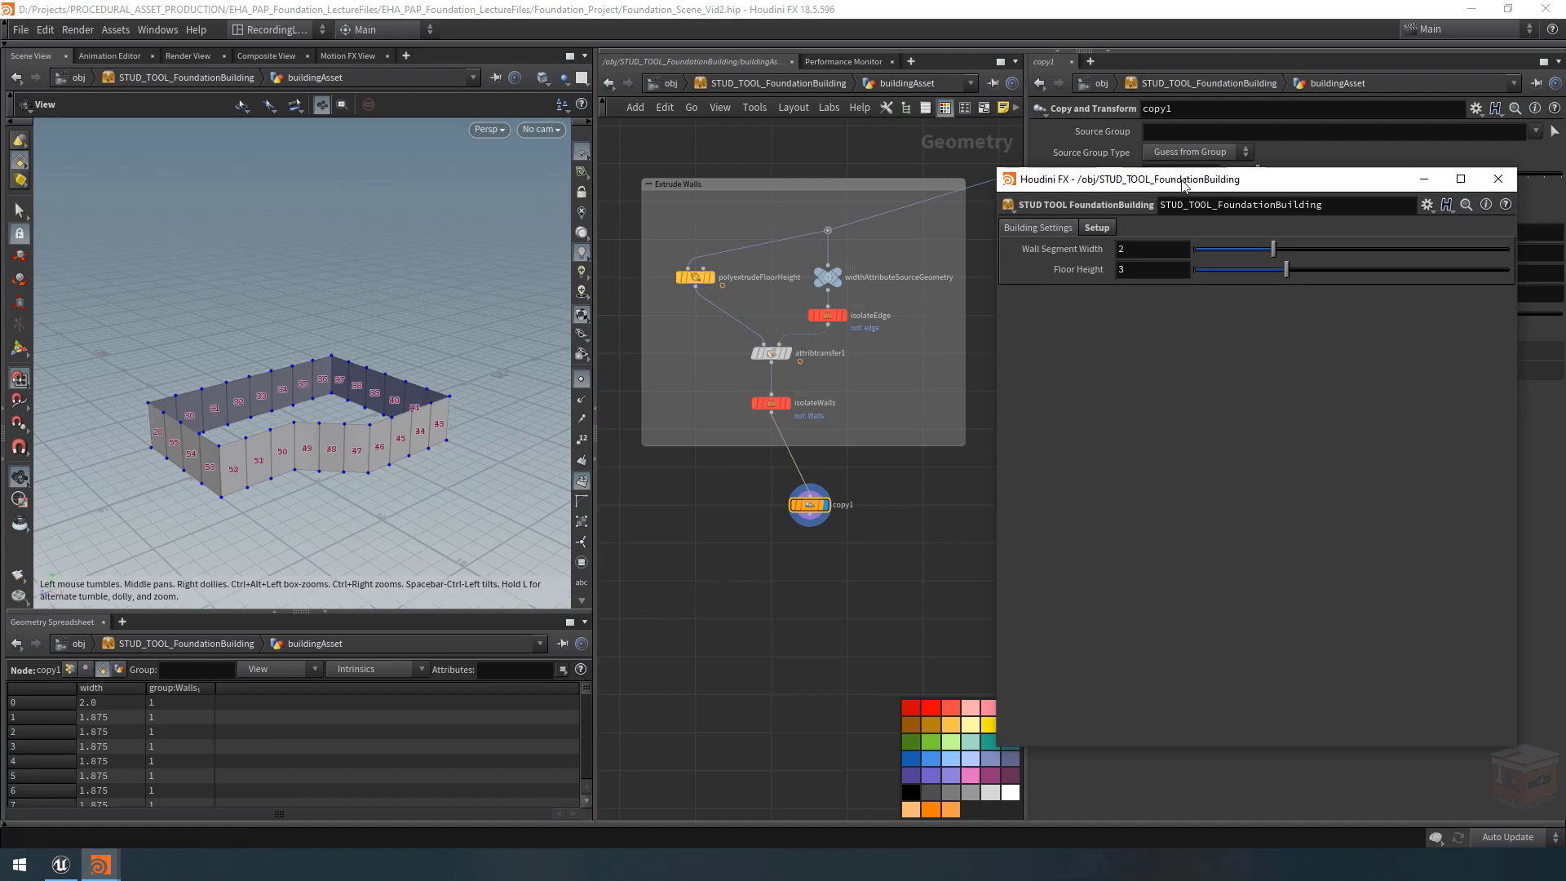
{"action": "left_click_drag", "start_coordinate": [1184, 181], "coordinate": [522, 607]}
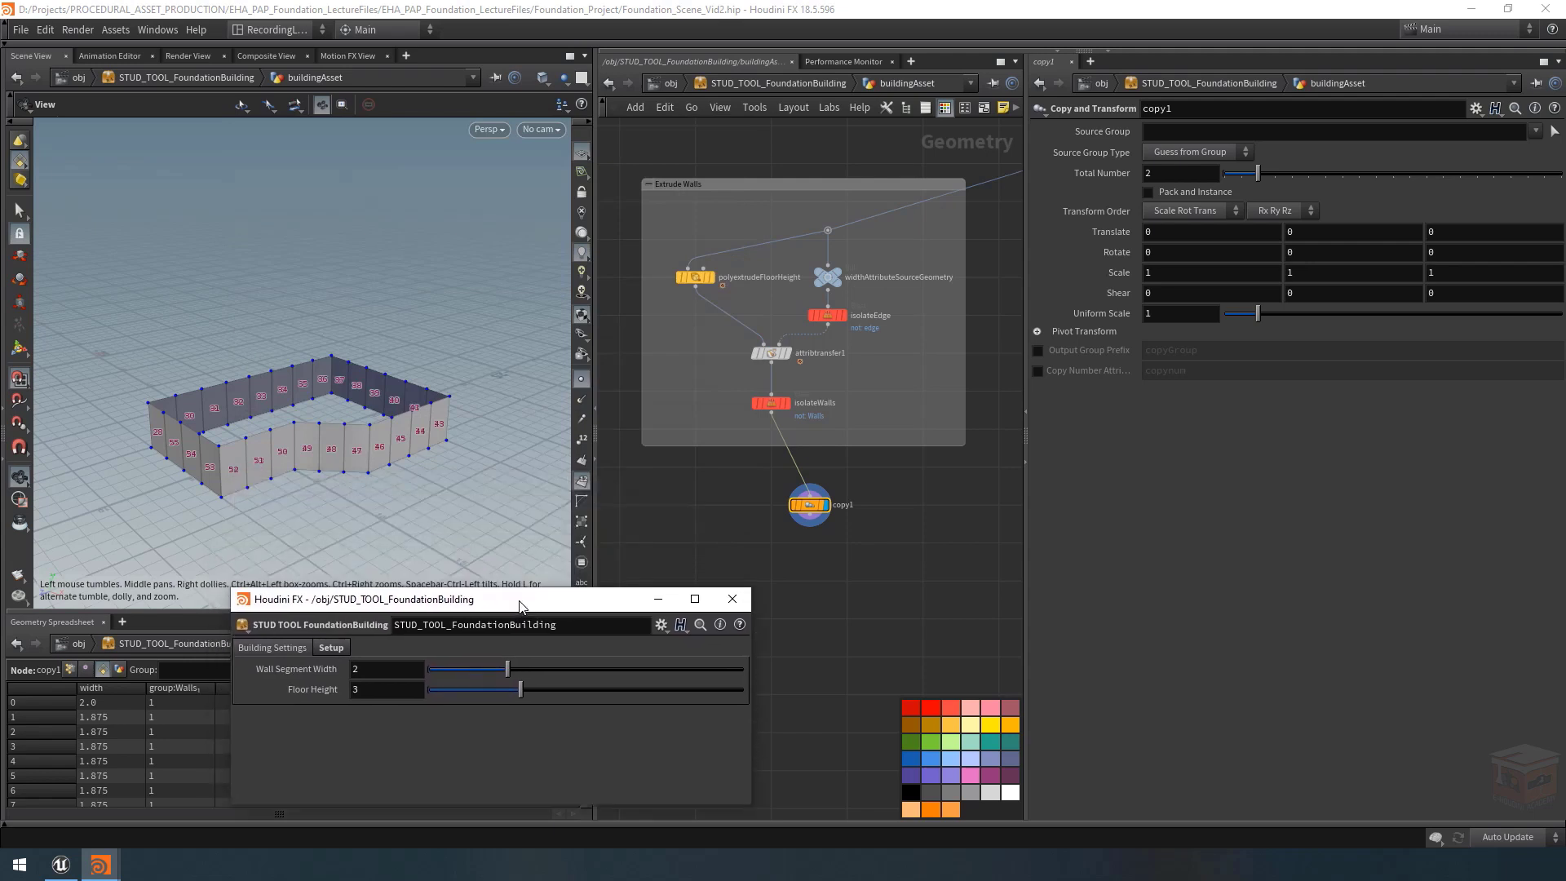
{"action": "right_click", "coordinate": [319, 691]}
{"action": "left_click", "coordinate": [435, 629]}
{"action": "left_click", "coordinate": [1305, 232]}
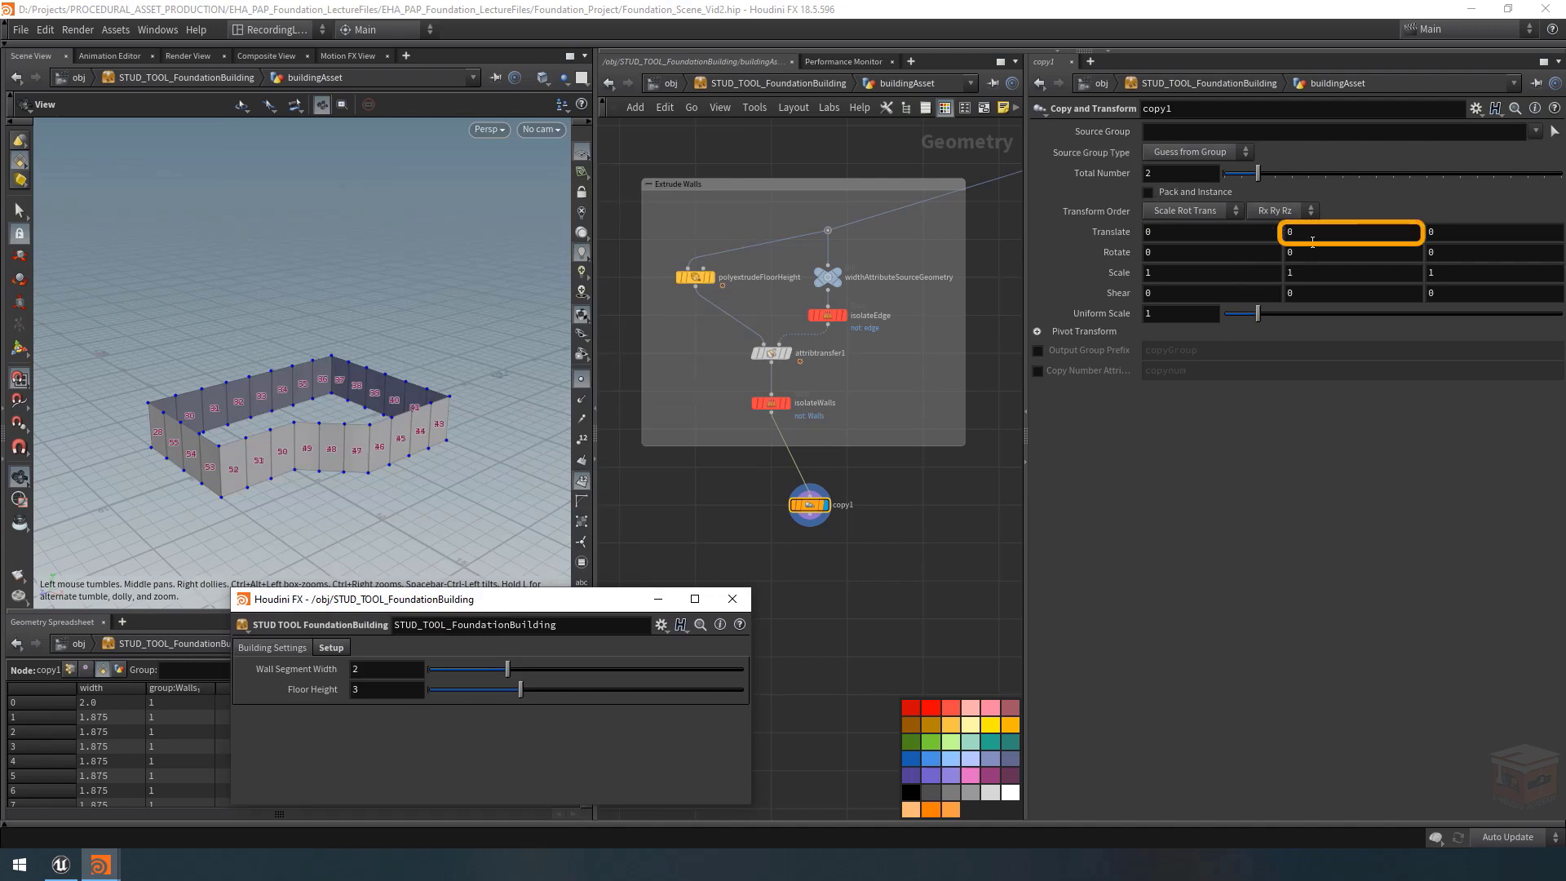
{"action": "right_click", "coordinate": [1312, 239]}
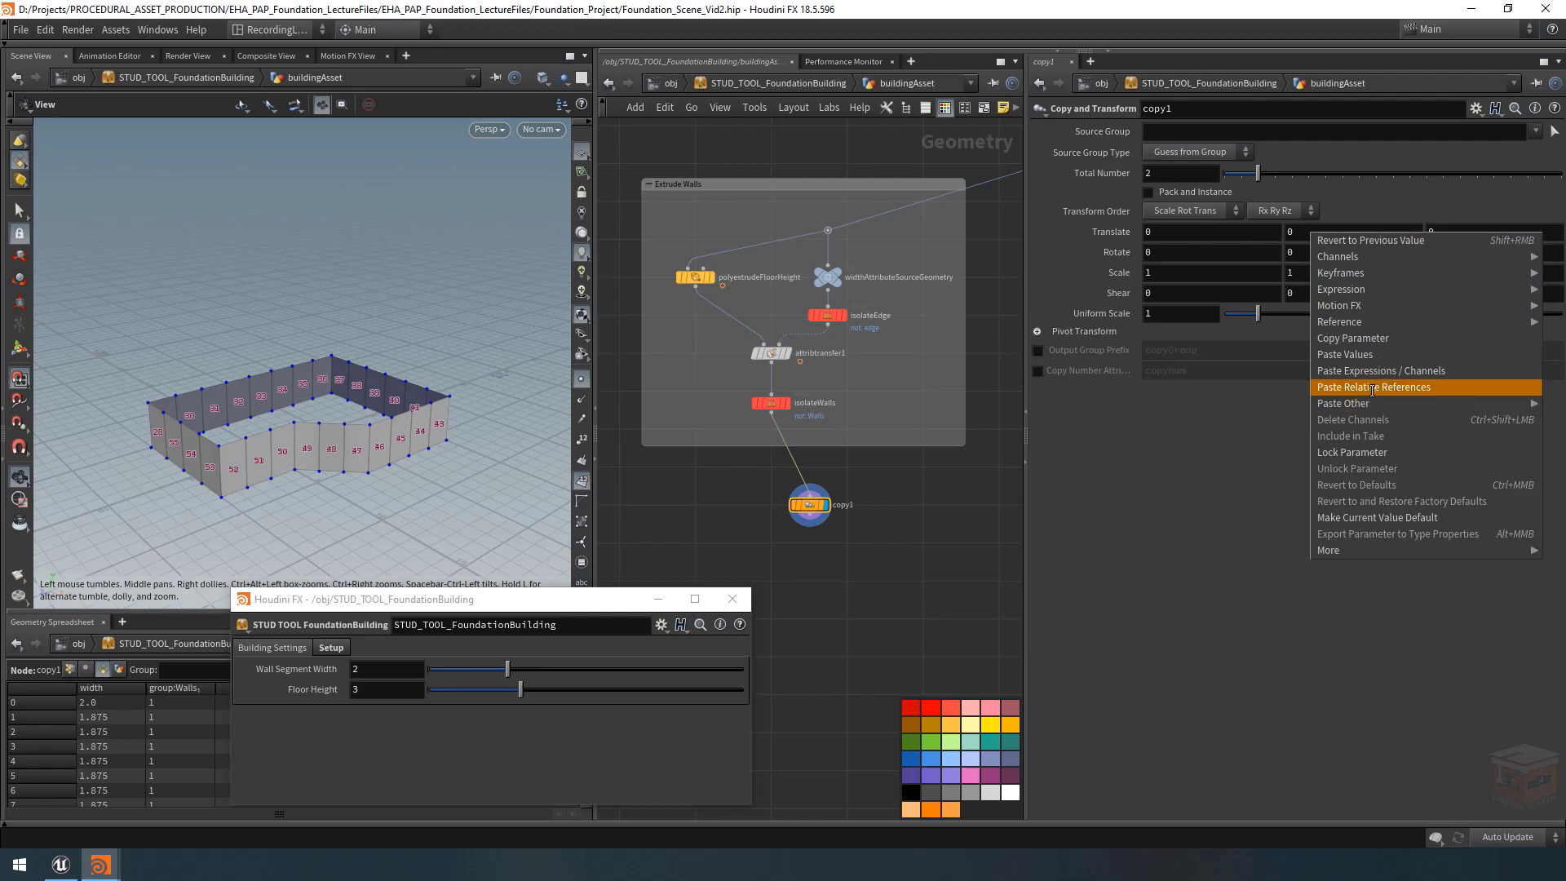
{"action": "left_click", "coordinate": [1377, 389]}
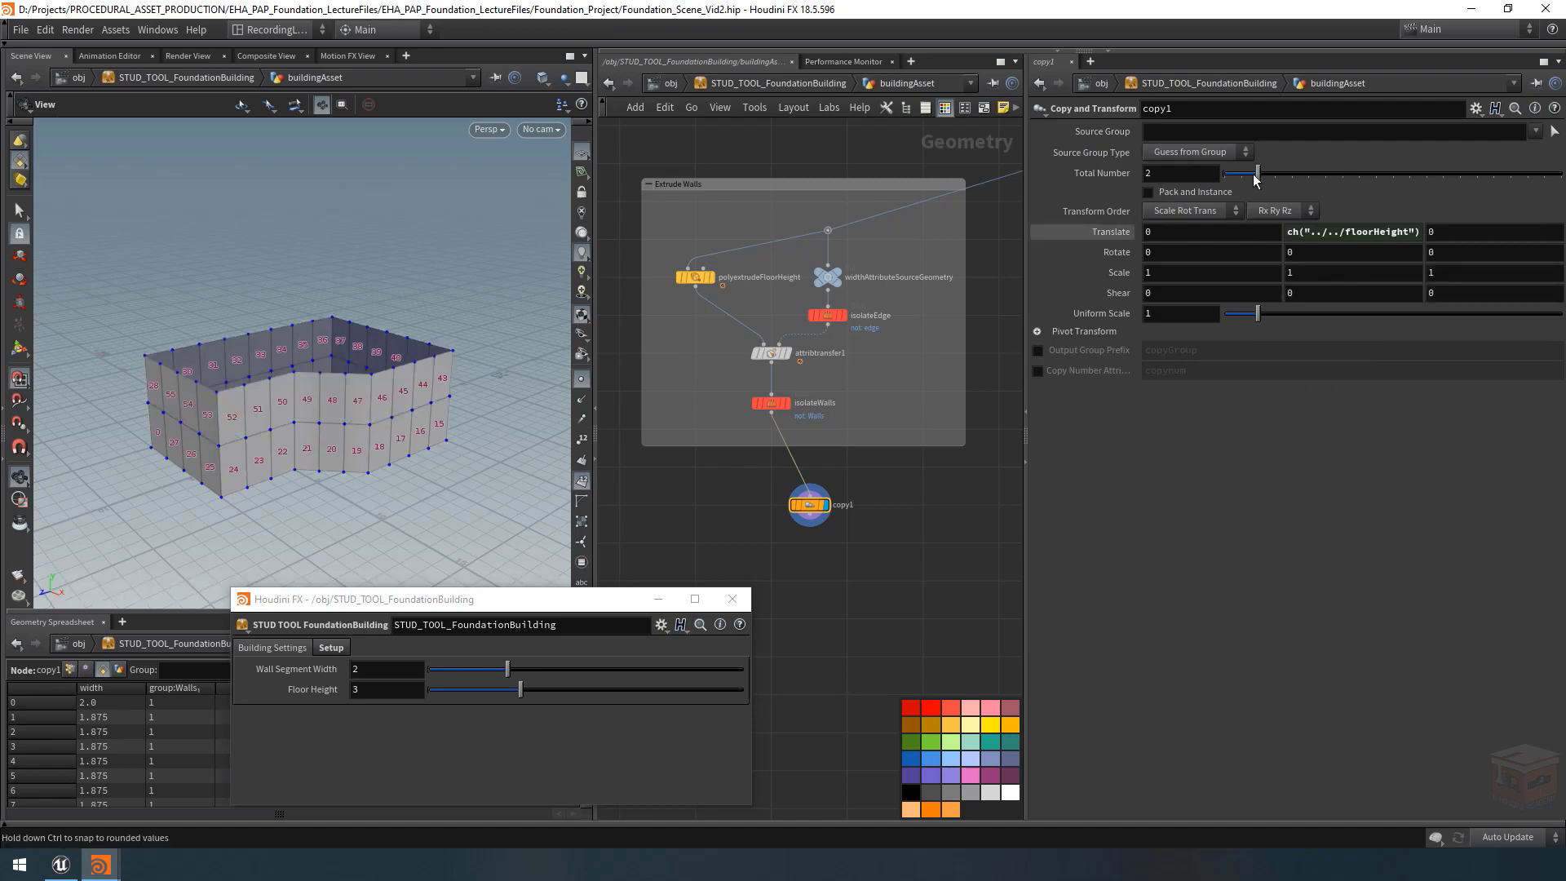
Try a Total Number of 1 on the Copy and Transform node, and set it to 5 to stack the floors.
{"action": "left_click_drag", "start_coordinate": [1253, 180], "coordinate": [1241, 180]}
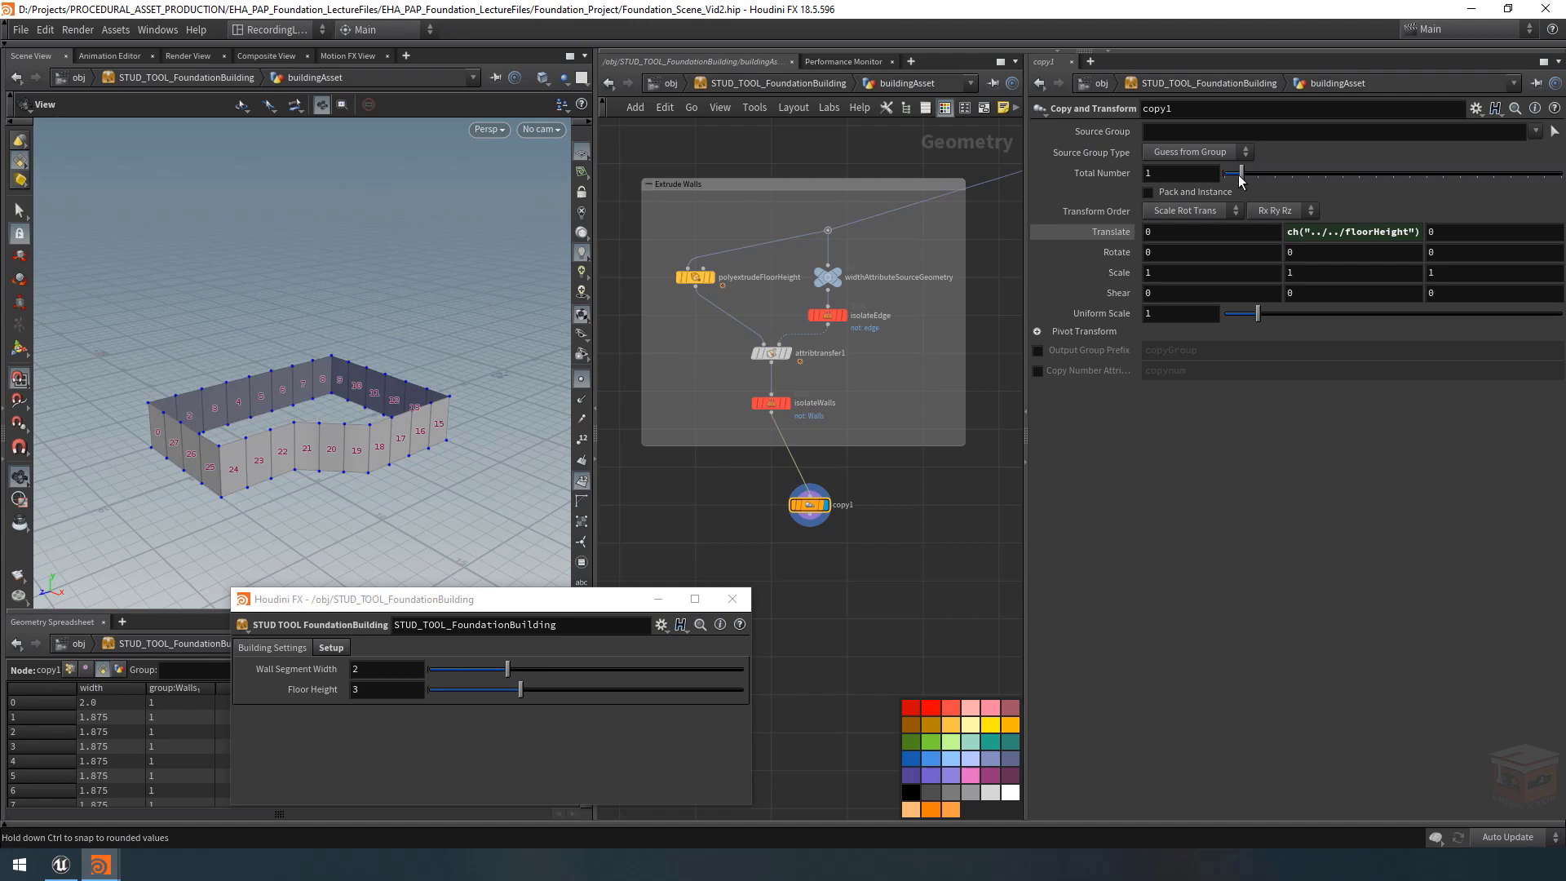
{"action": "left_click_drag", "start_coordinate": [1245, 178], "coordinate": [1315, 180]}
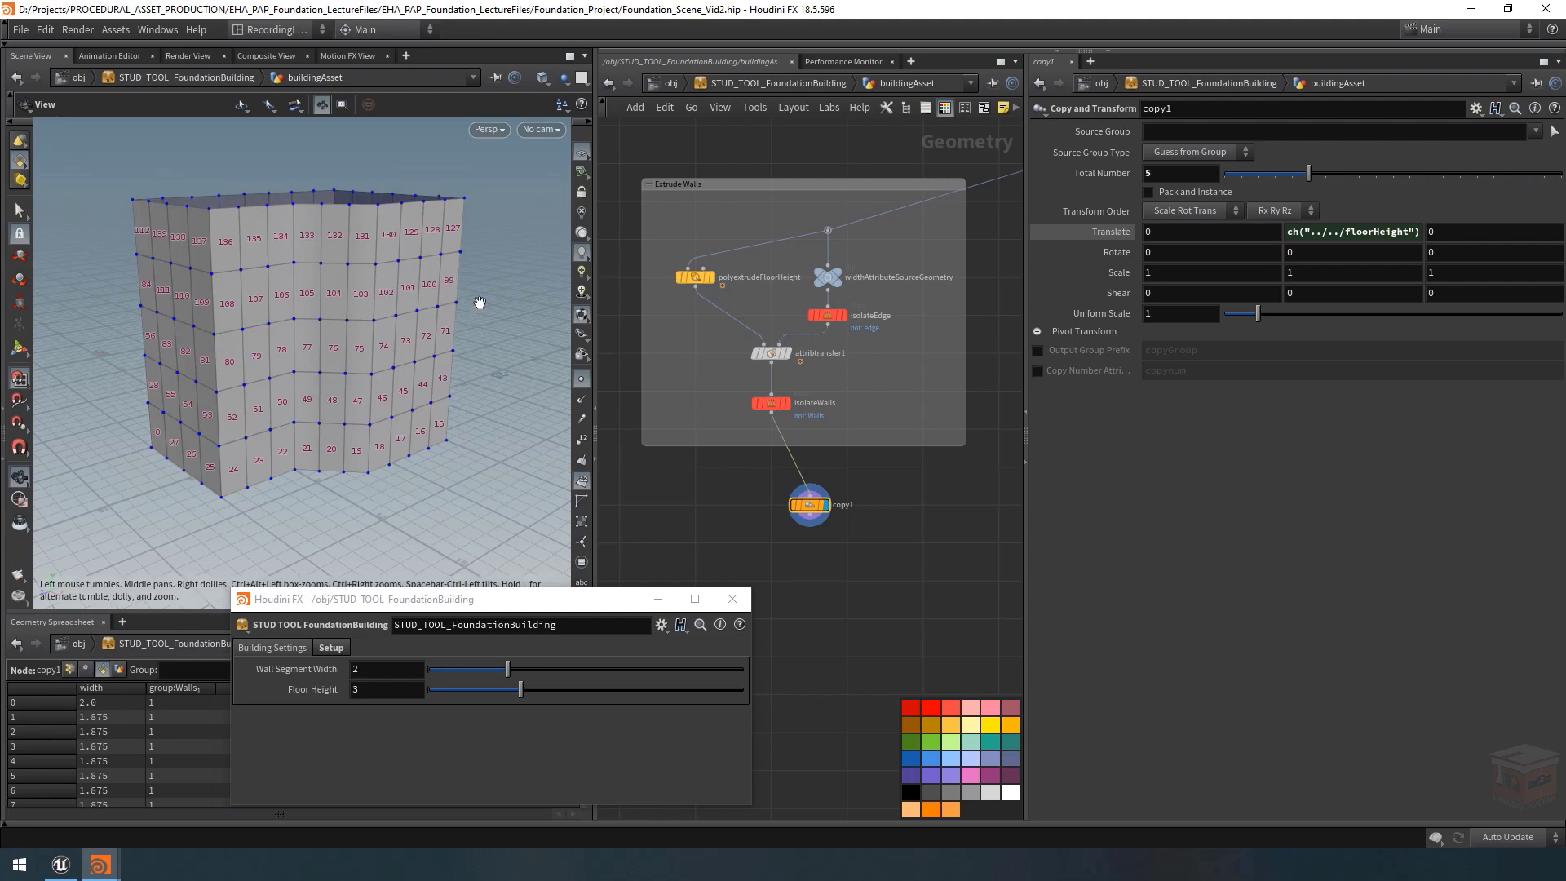
{"action": "left_click_drag", "start_coordinate": [480, 302], "coordinate": [483, 314]}
Enable the width scene visualizer in the viewport's display options.
{"action": "key", "text": "d"}
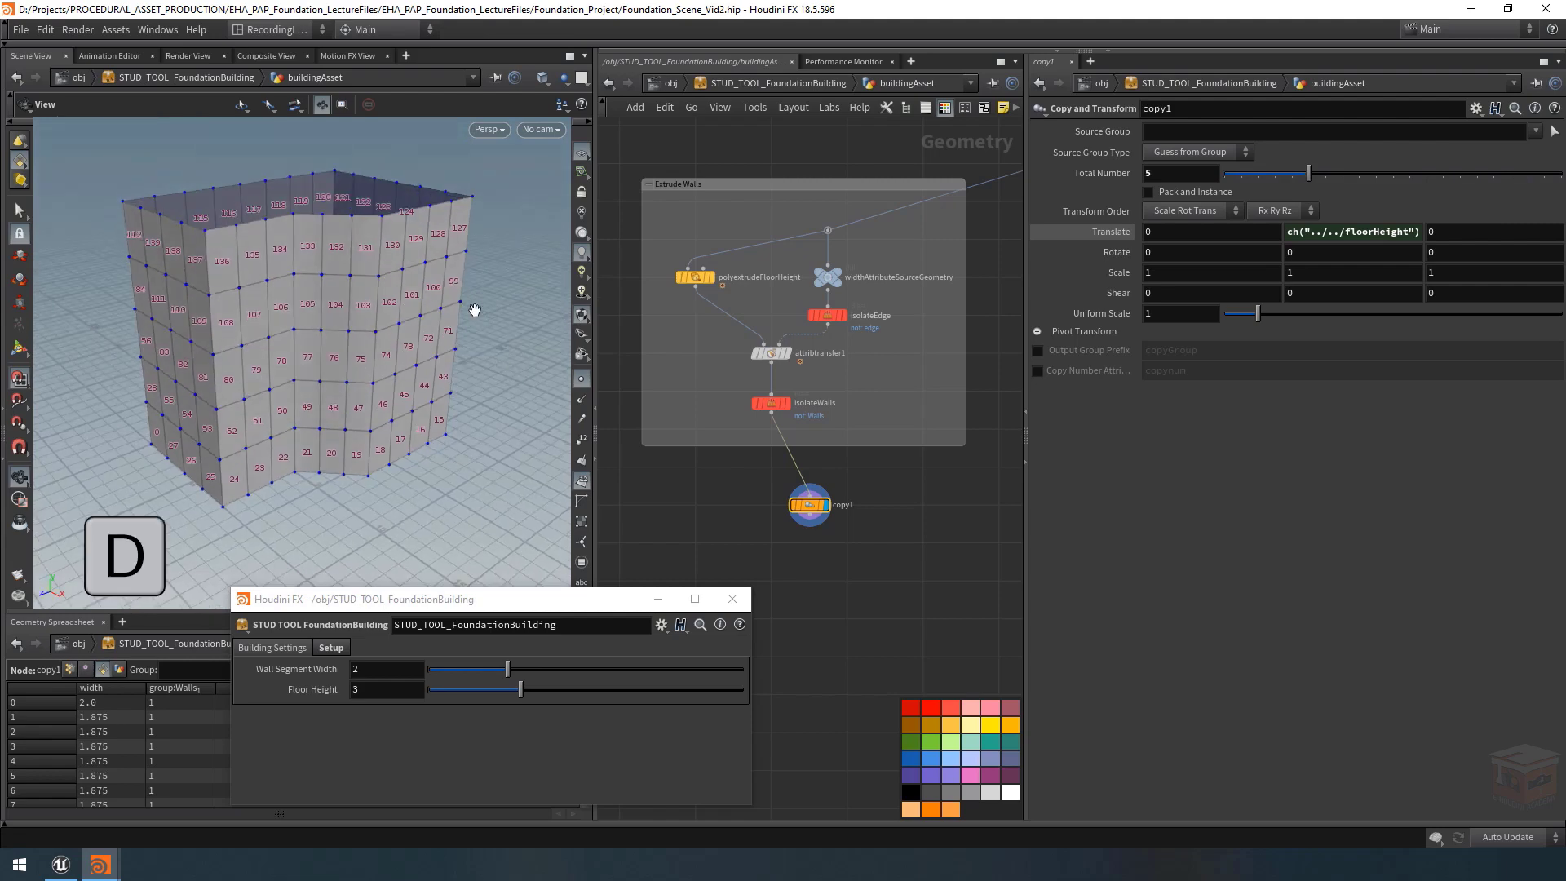
{"action": "left_click", "coordinate": [212, 491]}
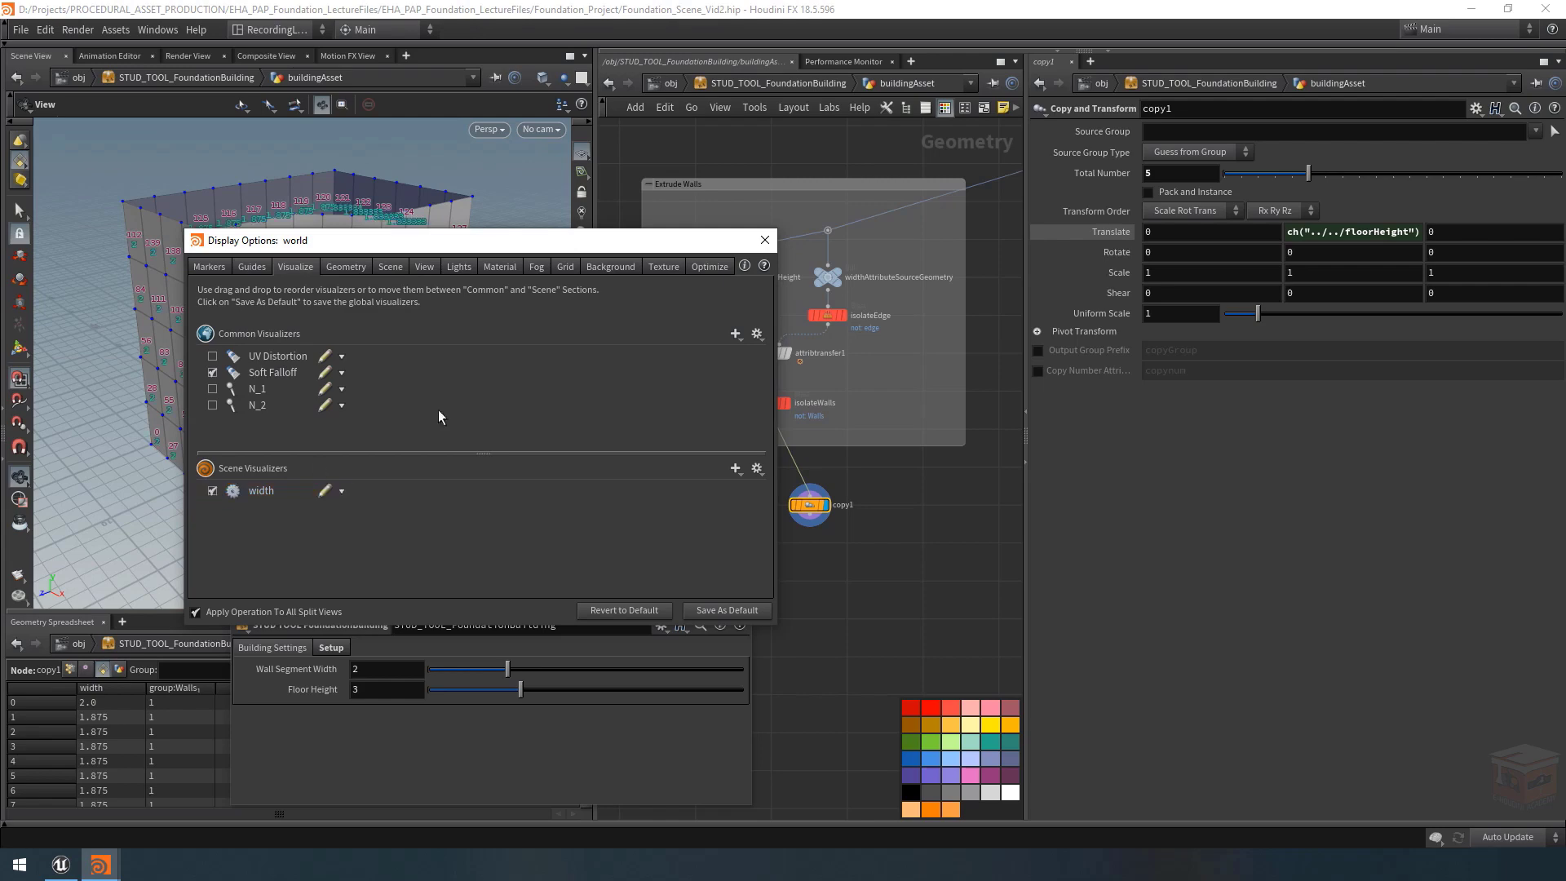
{"action": "left_click", "coordinate": [764, 240]}
Examine the width values on the copied floors and compare them with the single floor output by isolateWalls.
{"action": "left_click_drag", "start_coordinate": [315, 276], "coordinate": [355, 228]}
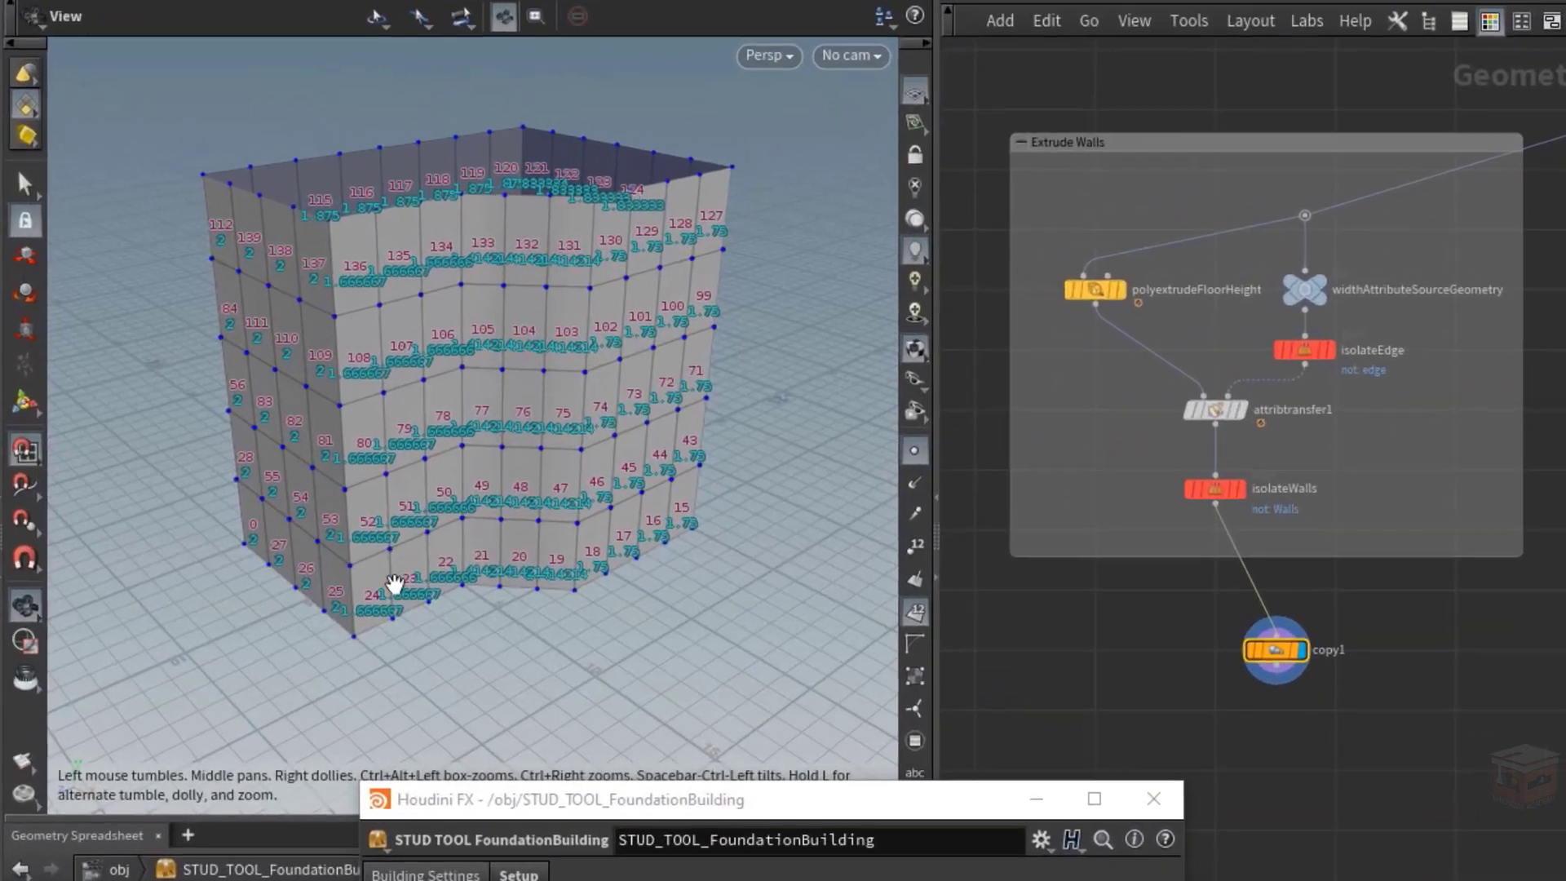
{"action": "scroll", "coordinate": [359, 617], "scroll_direction": "up", "scroll_amount": 3}
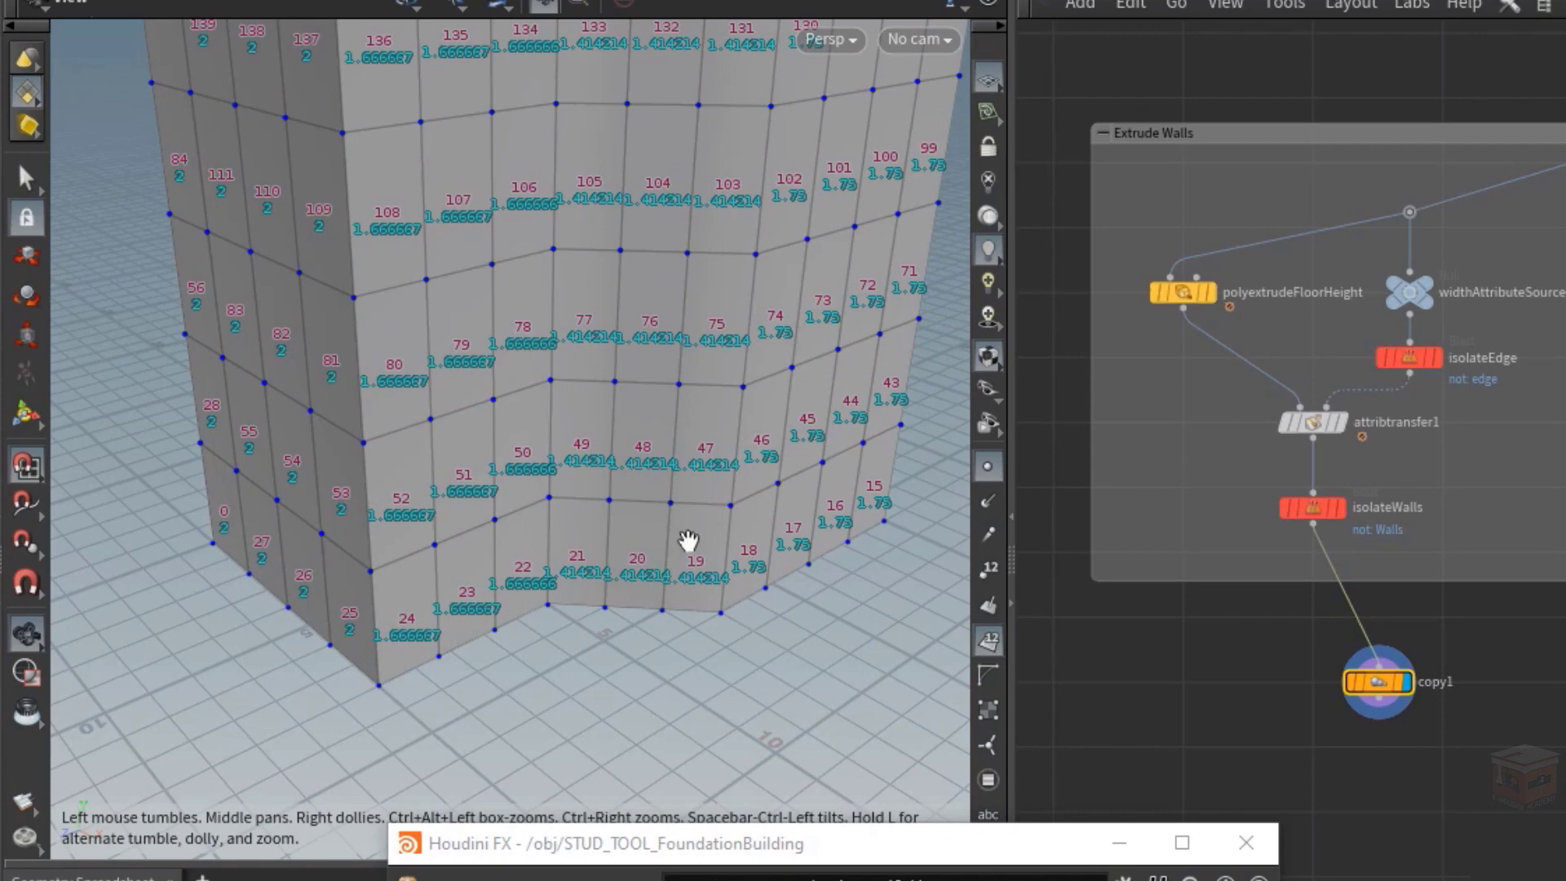
{"action": "left_click", "coordinate": [1340, 509]}
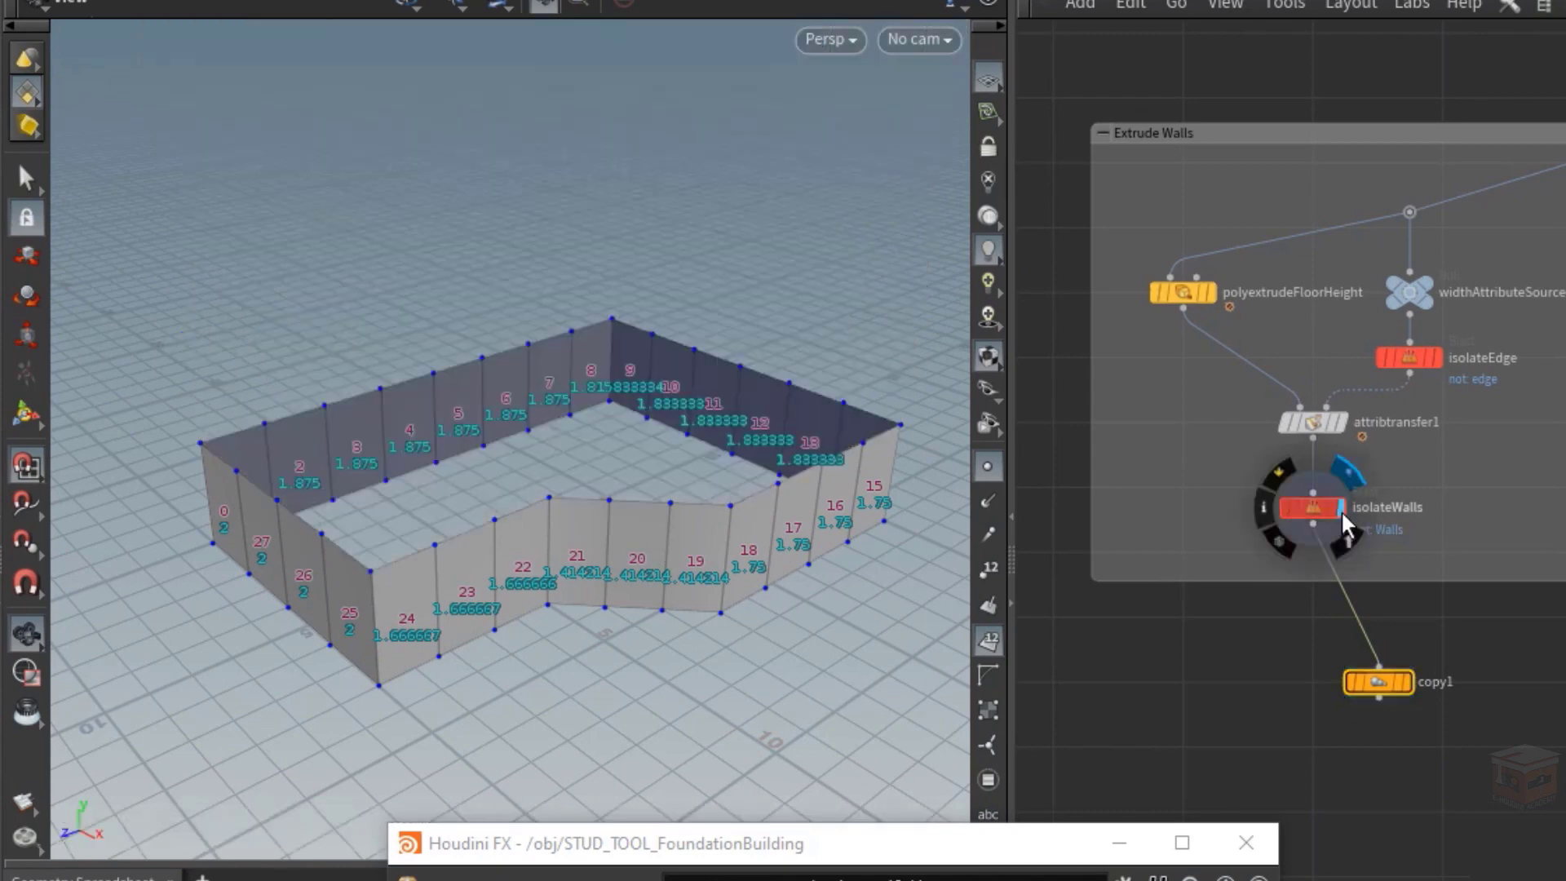
{"action": "left_click_drag", "start_coordinate": [440, 536], "coordinate": [440, 552]}
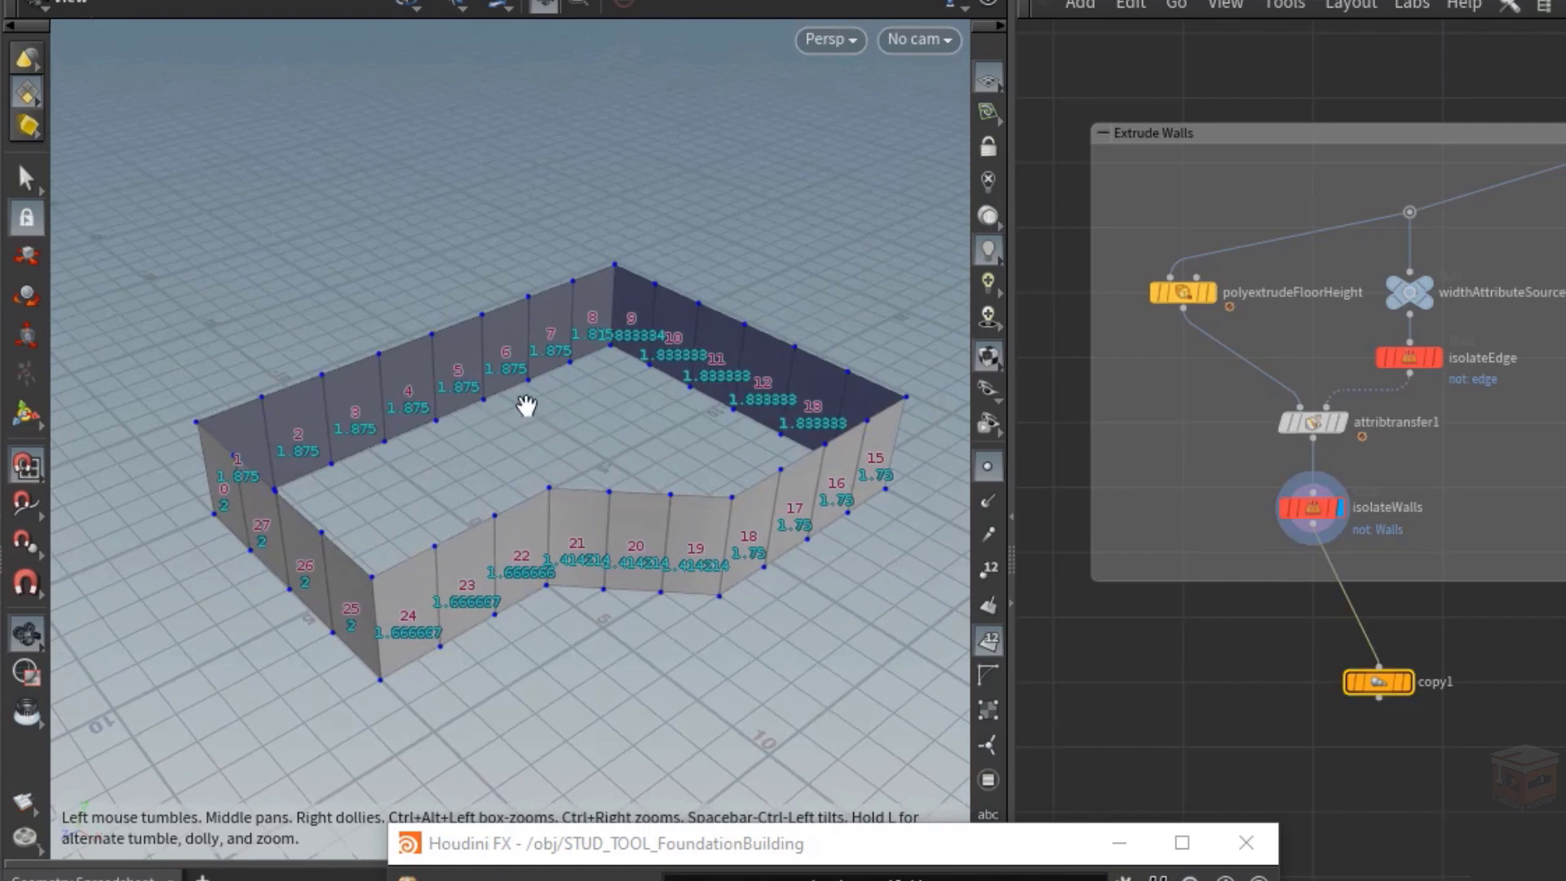
Switch to Unreal Editor, select the LECT_TOOL_IntroBuildingAsset building and enable Show Visualizers in its Setup parameters.
{"action": "left_click_drag", "start_coordinate": [615, 360], "coordinate": [562, 353]}
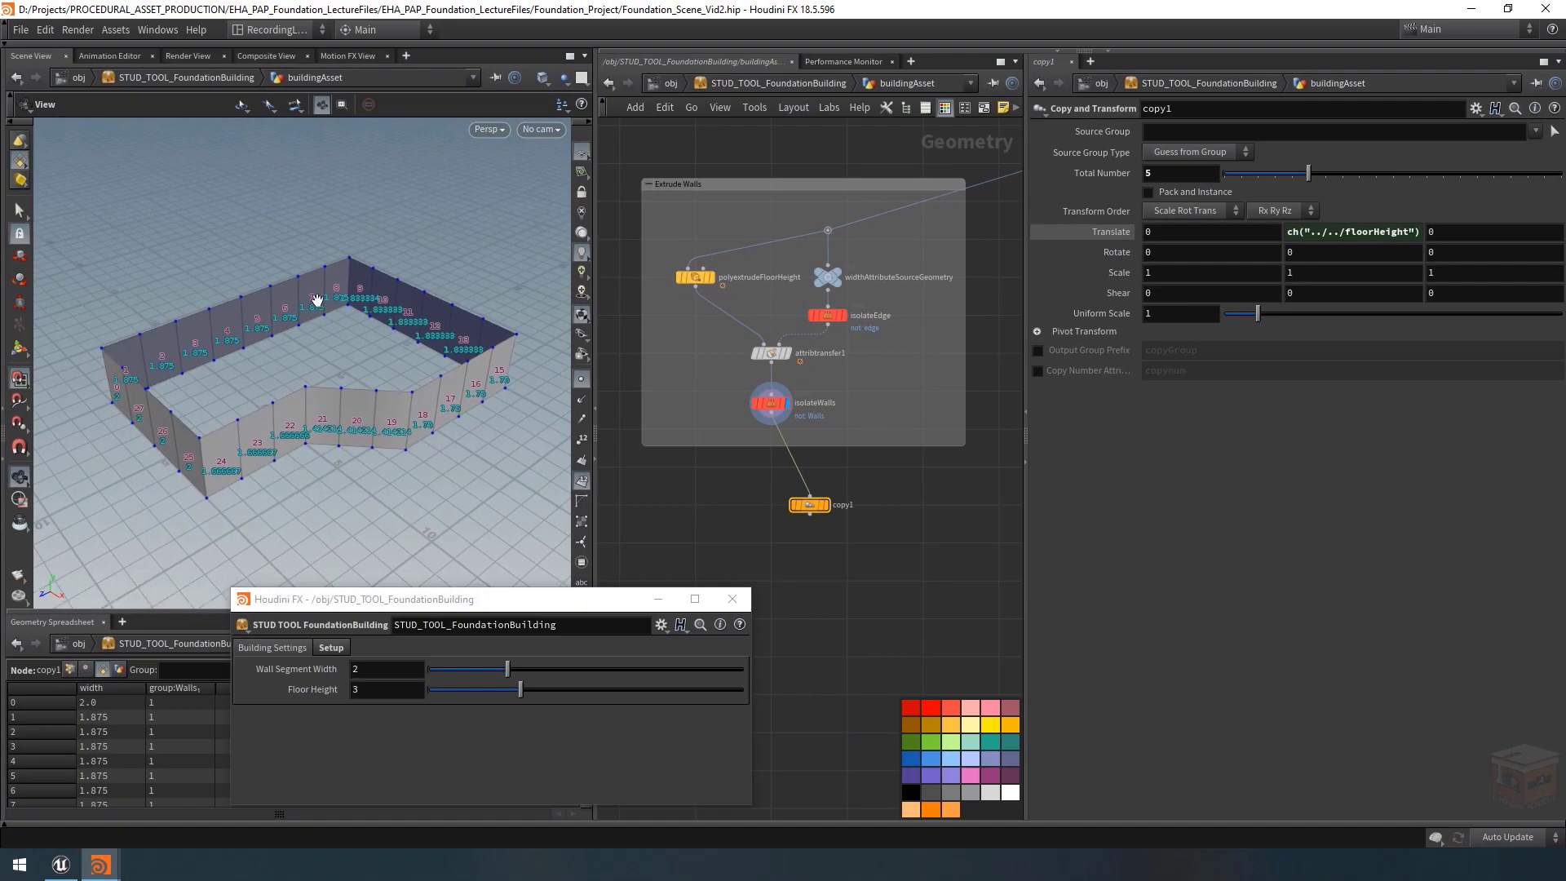
{"action": "left_click", "coordinate": [62, 863]}
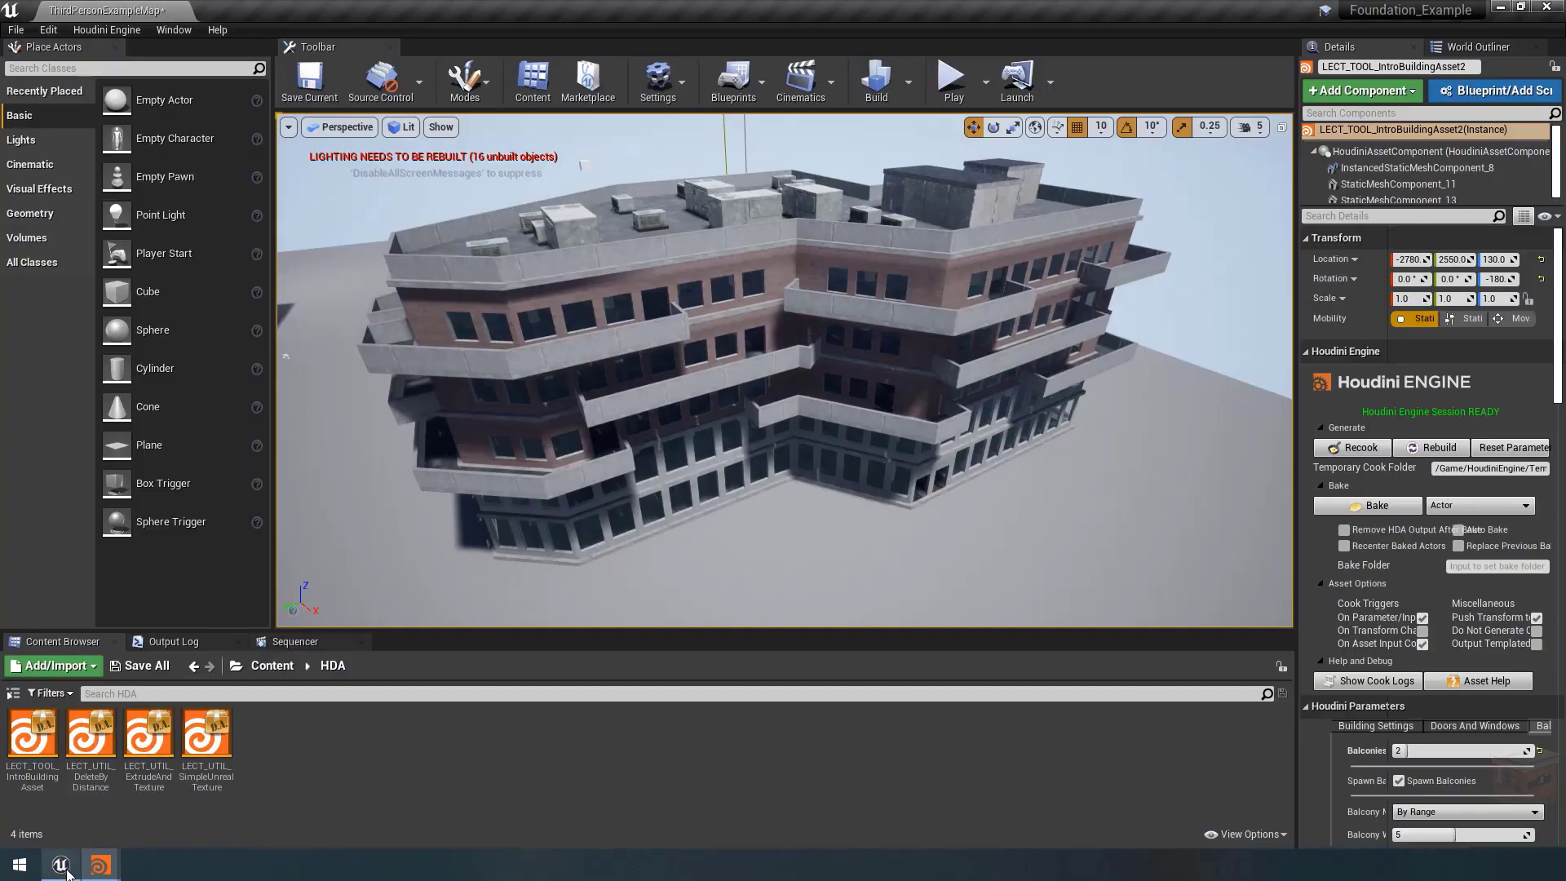
{"action": "left_click", "coordinate": [754, 378]}
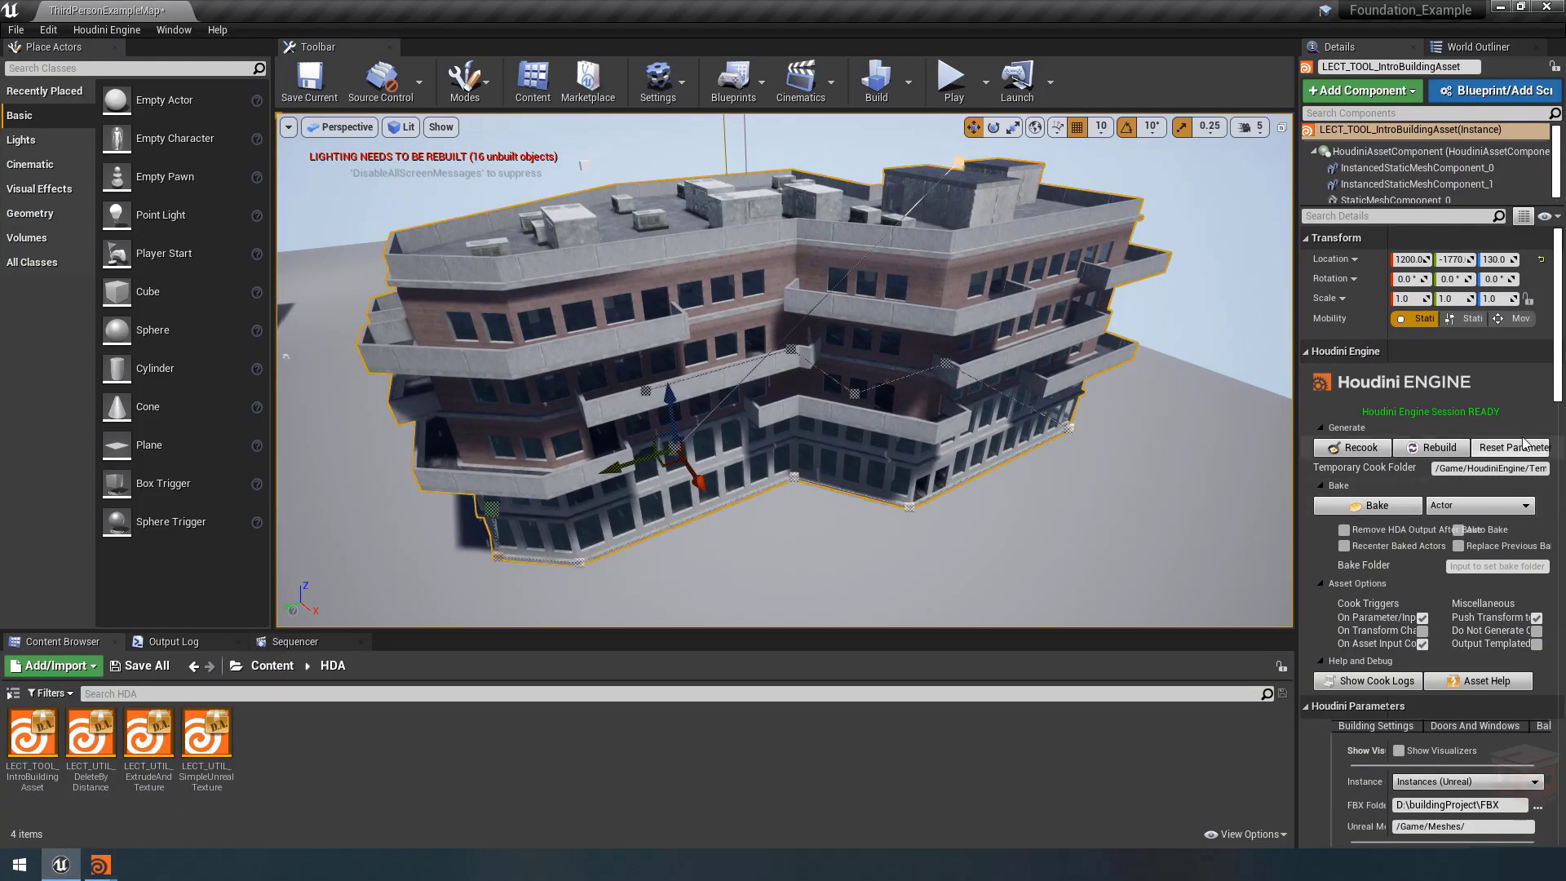
{"action": "left_click_drag", "start_coordinate": [1294, 593], "coordinate": [925, 595]}
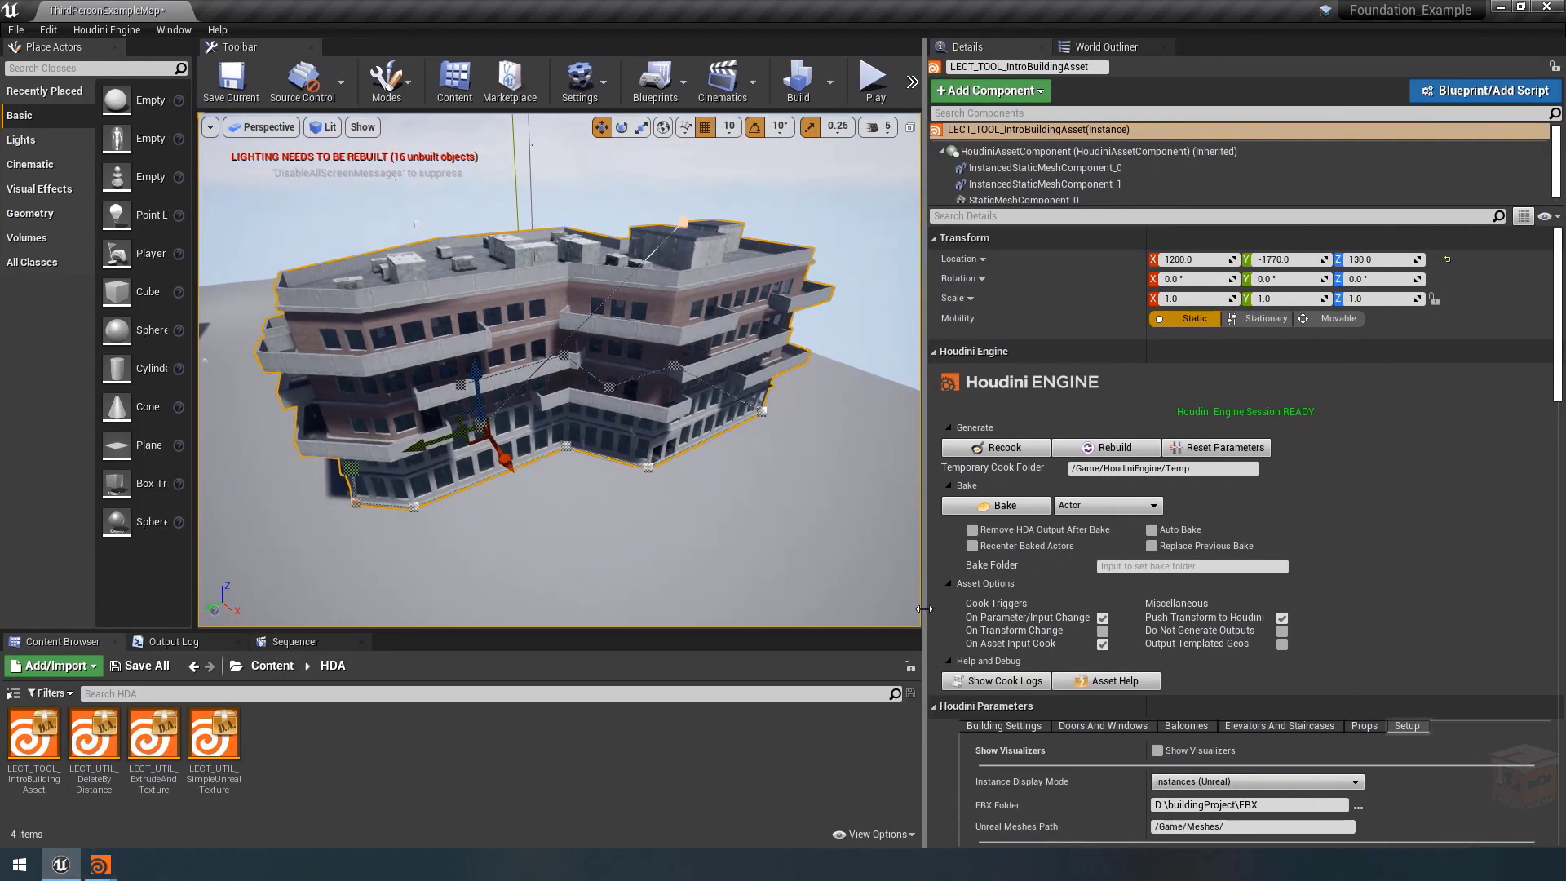
{"action": "scroll", "coordinate": [1330, 754], "scroll_direction": "down", "scroll_amount": 1}
{"action": "scroll", "coordinate": [1330, 753], "scroll_direction": "down", "scroll_amount": 1}
{"action": "left_click", "coordinate": [1156, 699]}
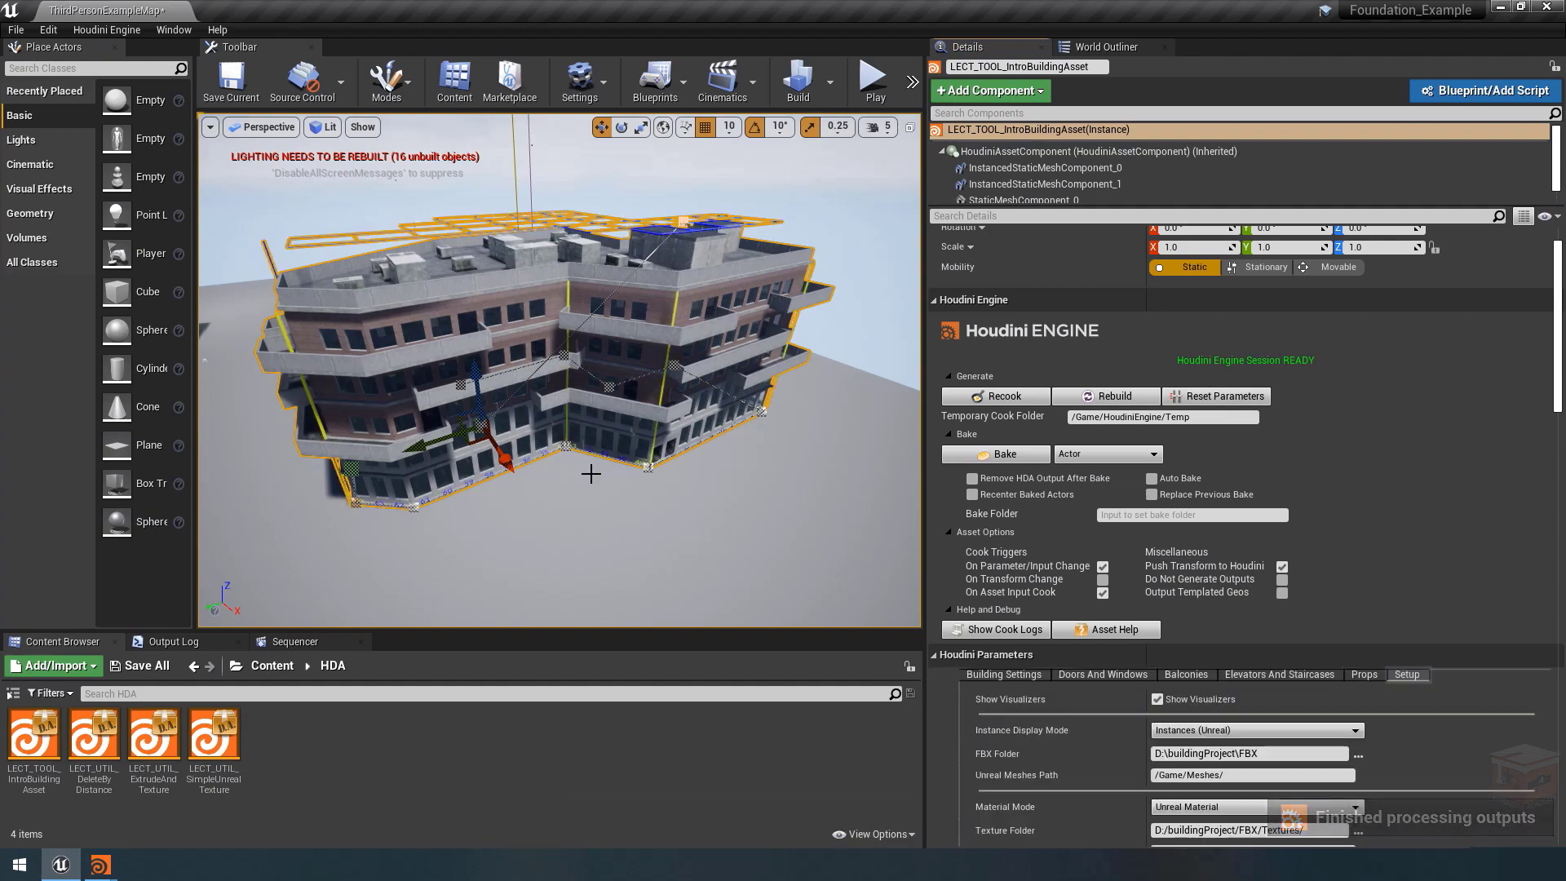
Examine the segment numbers drawn along the base of the example building, and return to Houdini.
{"action": "scroll", "coordinate": [593, 371], "scroll_direction": "up", "scroll_amount": 6}
{"action": "scroll", "coordinate": [560, 468], "scroll_direction": "up", "scroll_amount": 8}
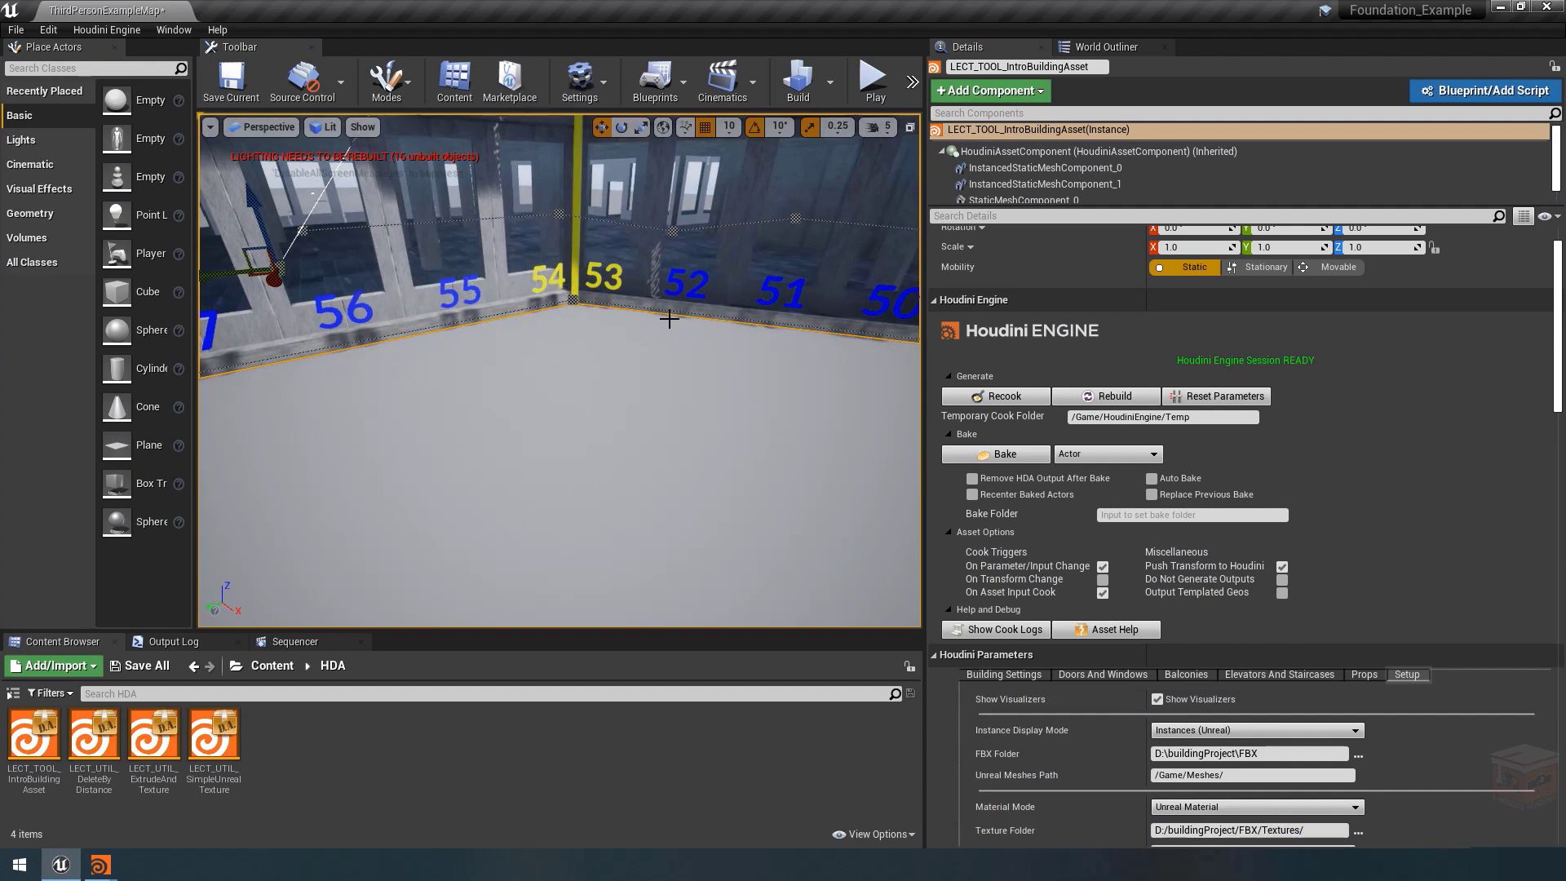
{"action": "key", "text": "f"}
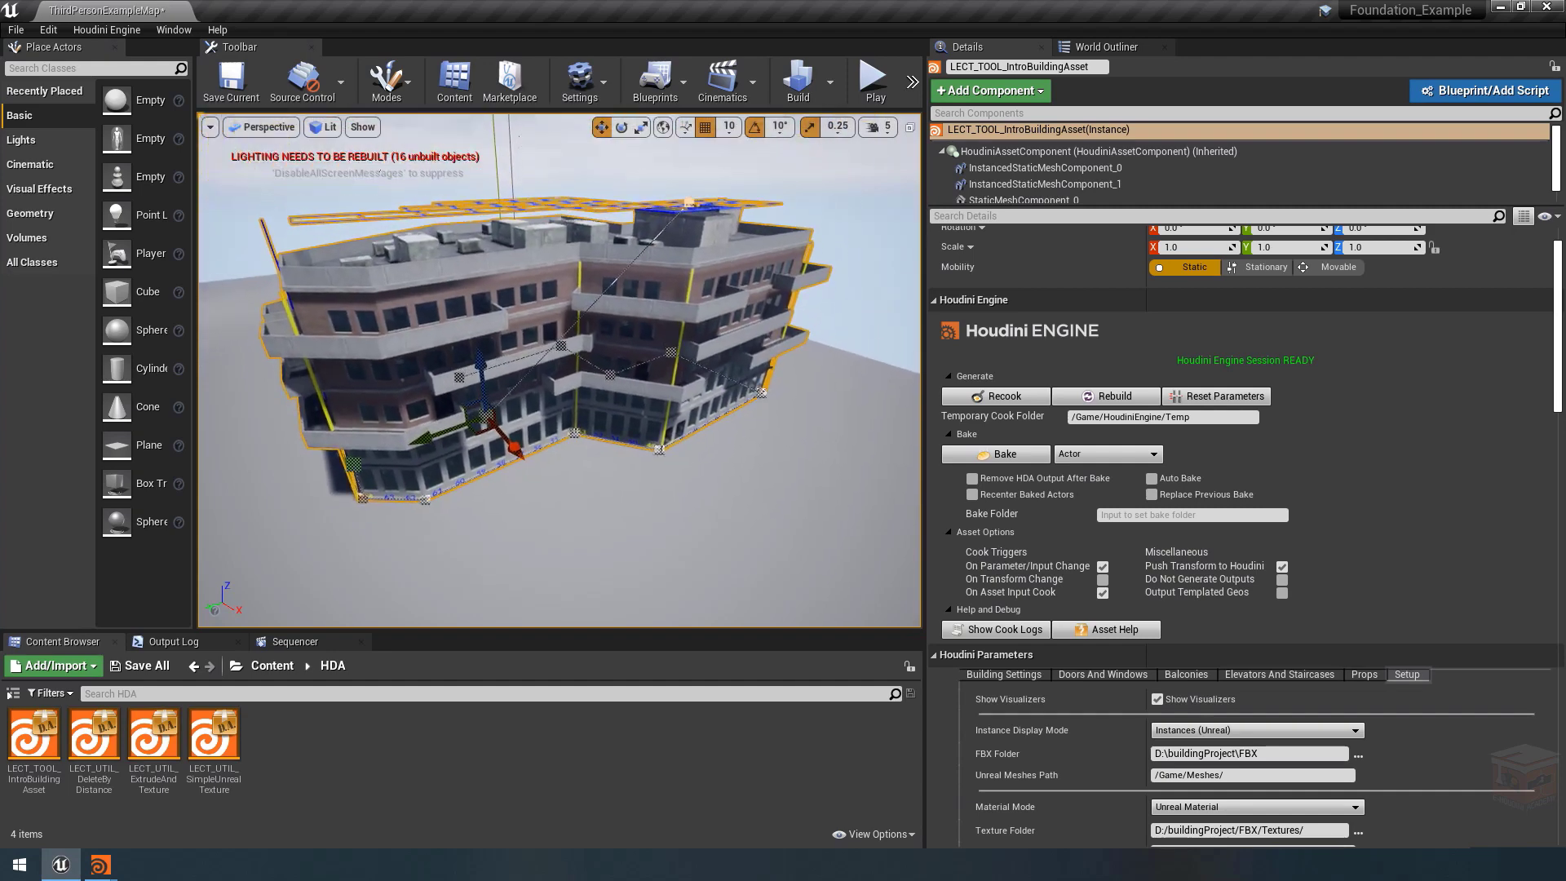
{"action": "scroll", "coordinate": [668, 319], "scroll_direction": "up", "scroll_amount": 2}
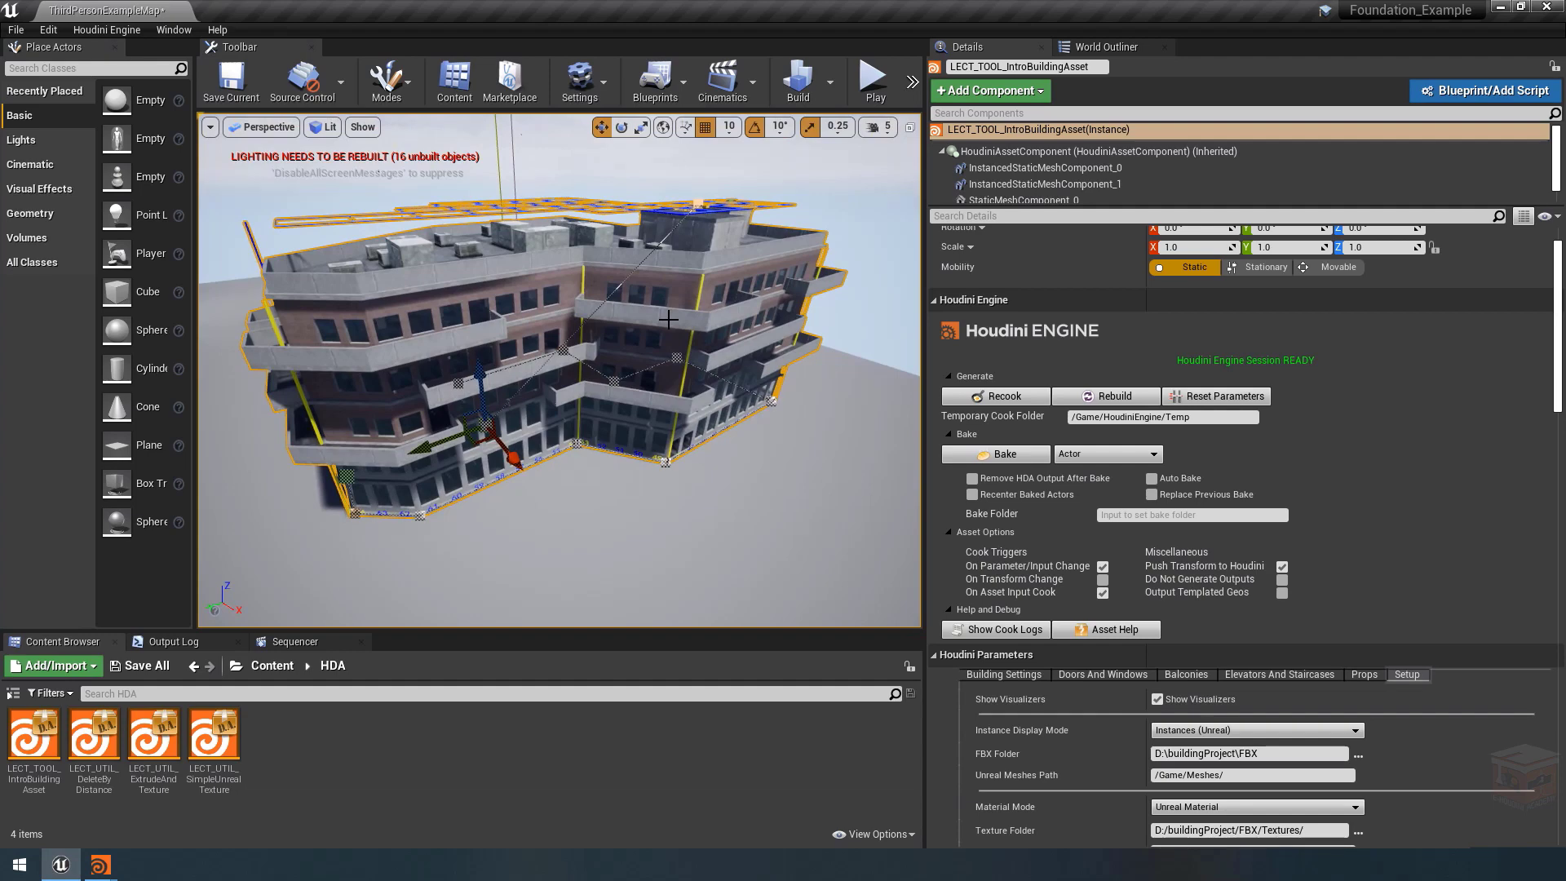
{"action": "left_click", "coordinate": [1501, 9]}
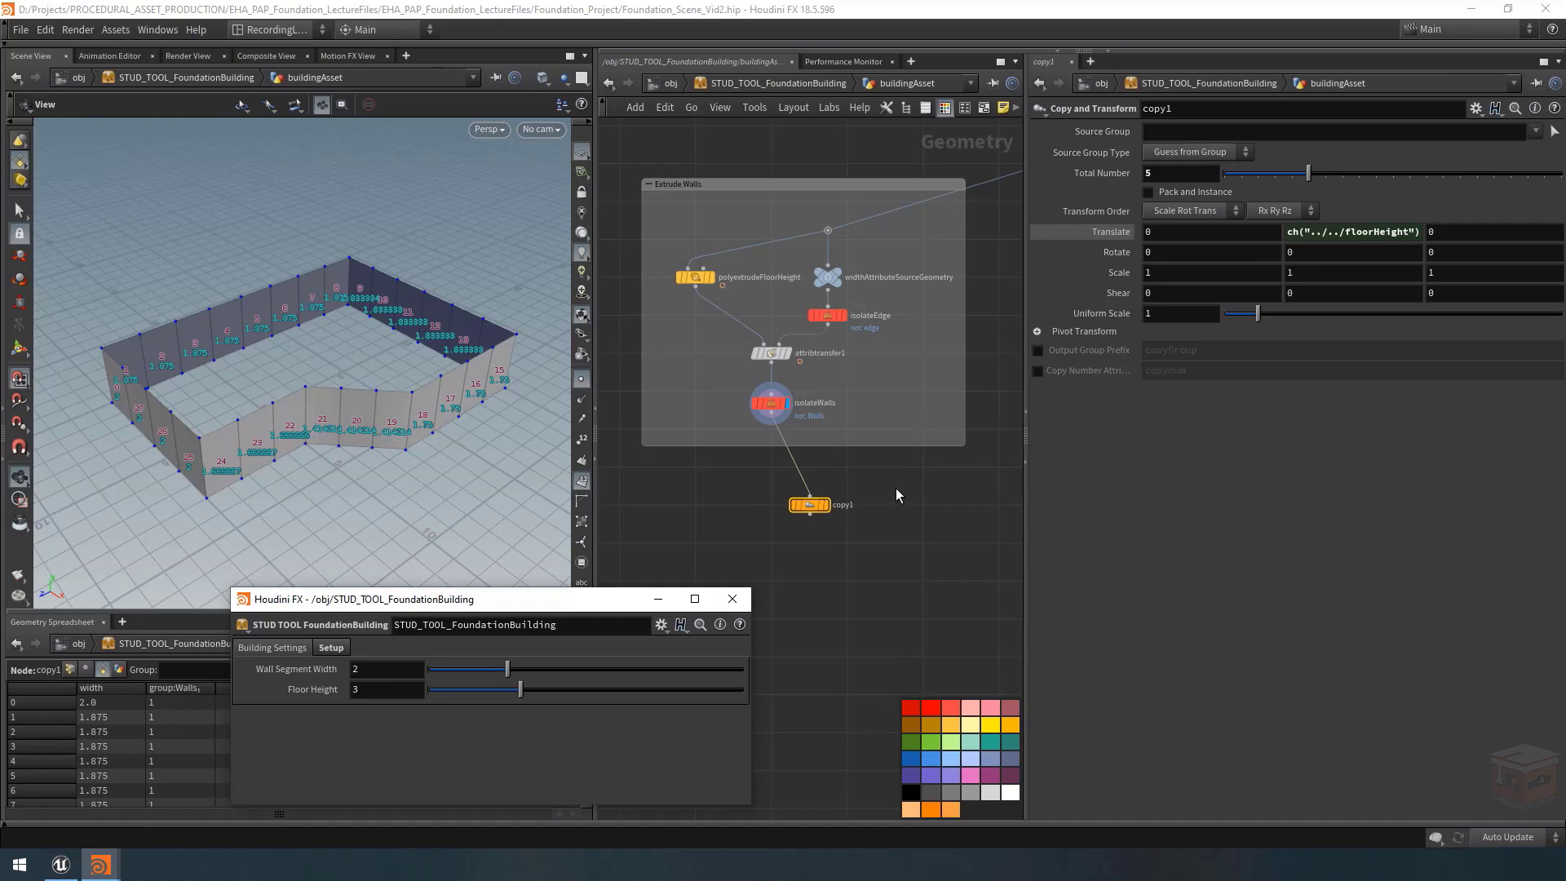
Display the output of copy1 and disable the width scene visualizer so only primitive numbers show on the stacked floors.
{"action": "left_click", "coordinate": [827, 507]}
{"action": "left_click_drag", "start_coordinate": [227, 231], "coordinate": [323, 359]}
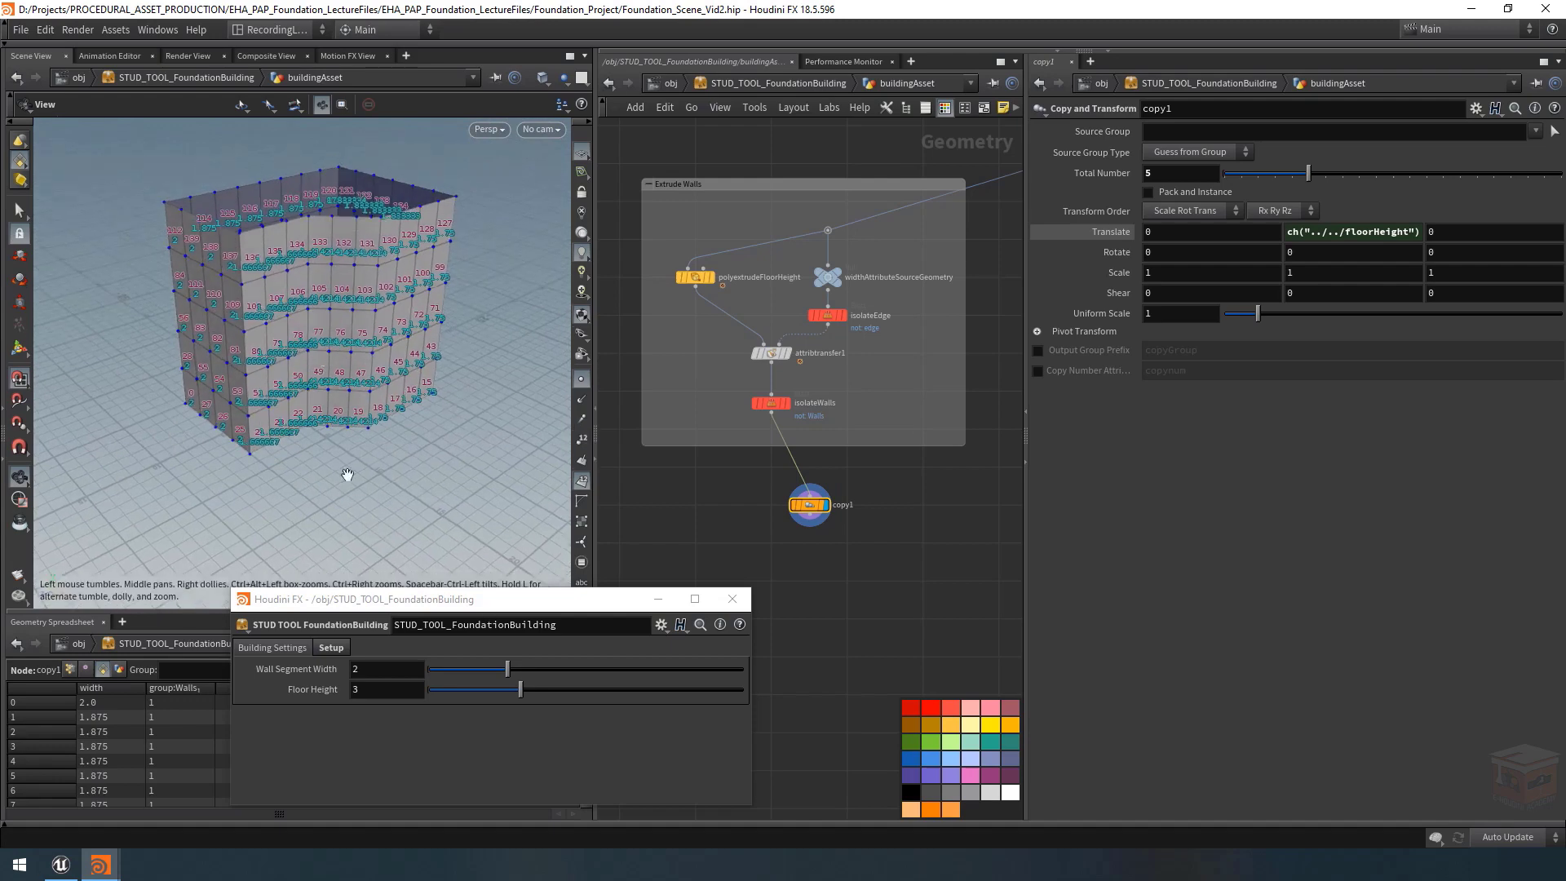
{"action": "key", "text": "d"}
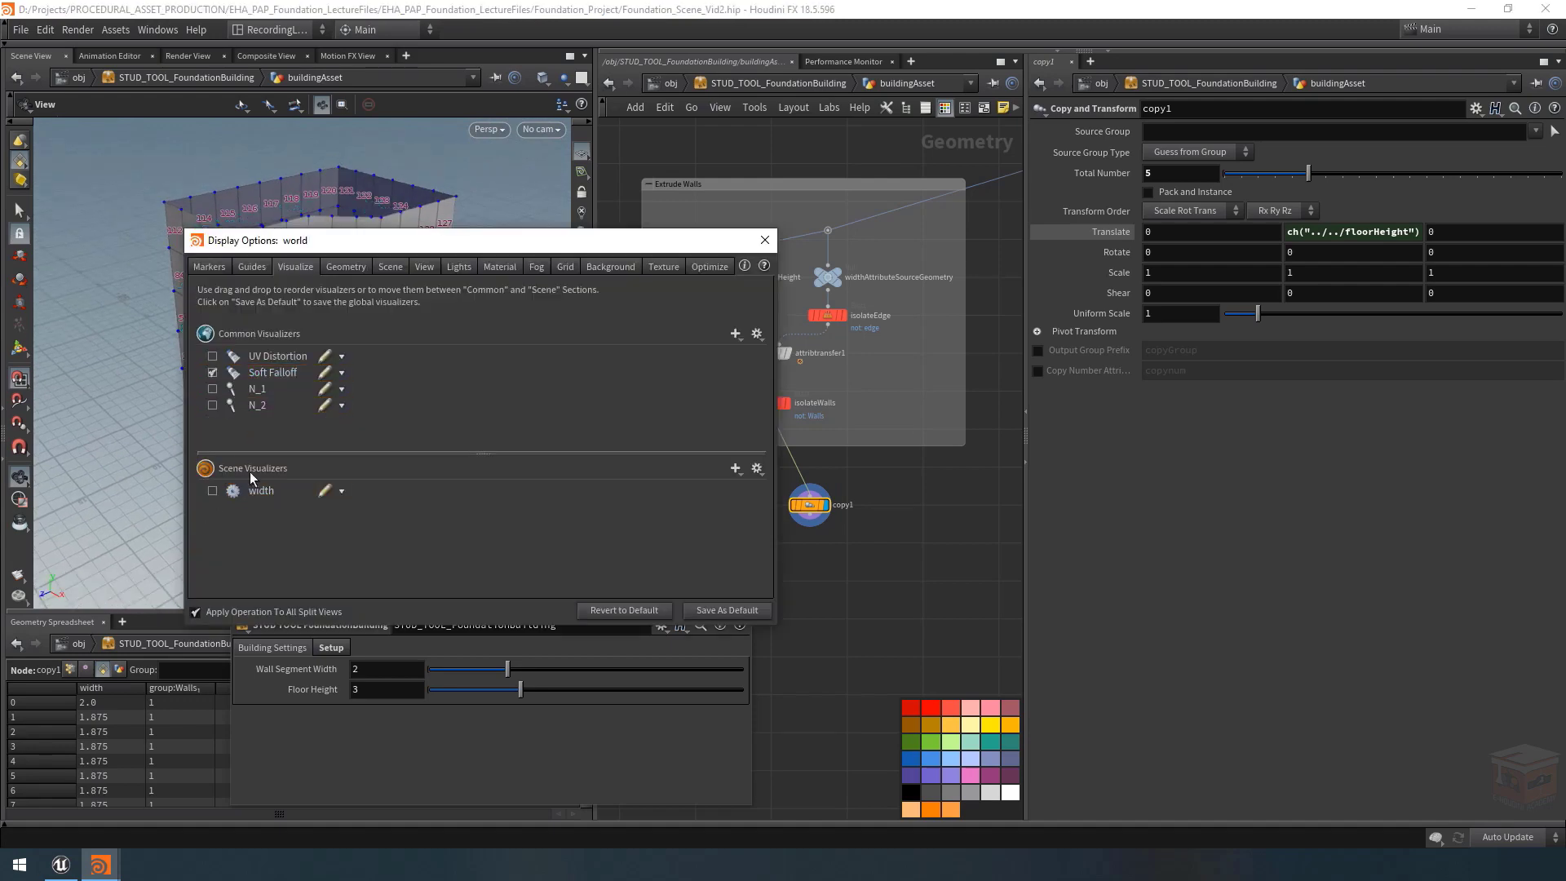
{"action": "left_click", "coordinate": [764, 239]}
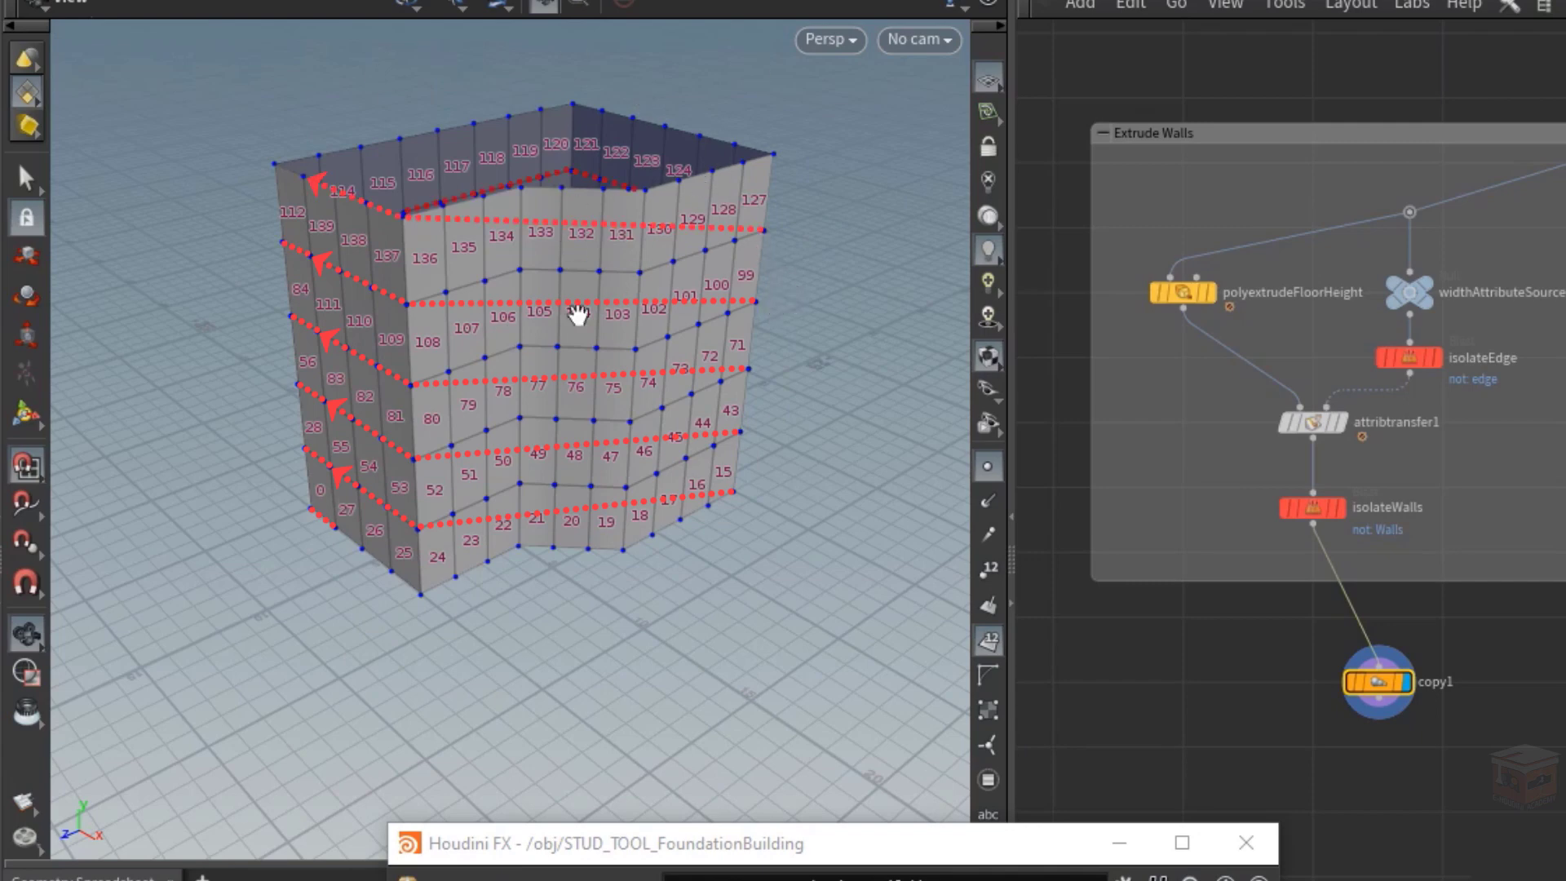
{"action": "left_click_drag", "start_coordinate": [293, 304], "coordinate": [419, 266]}
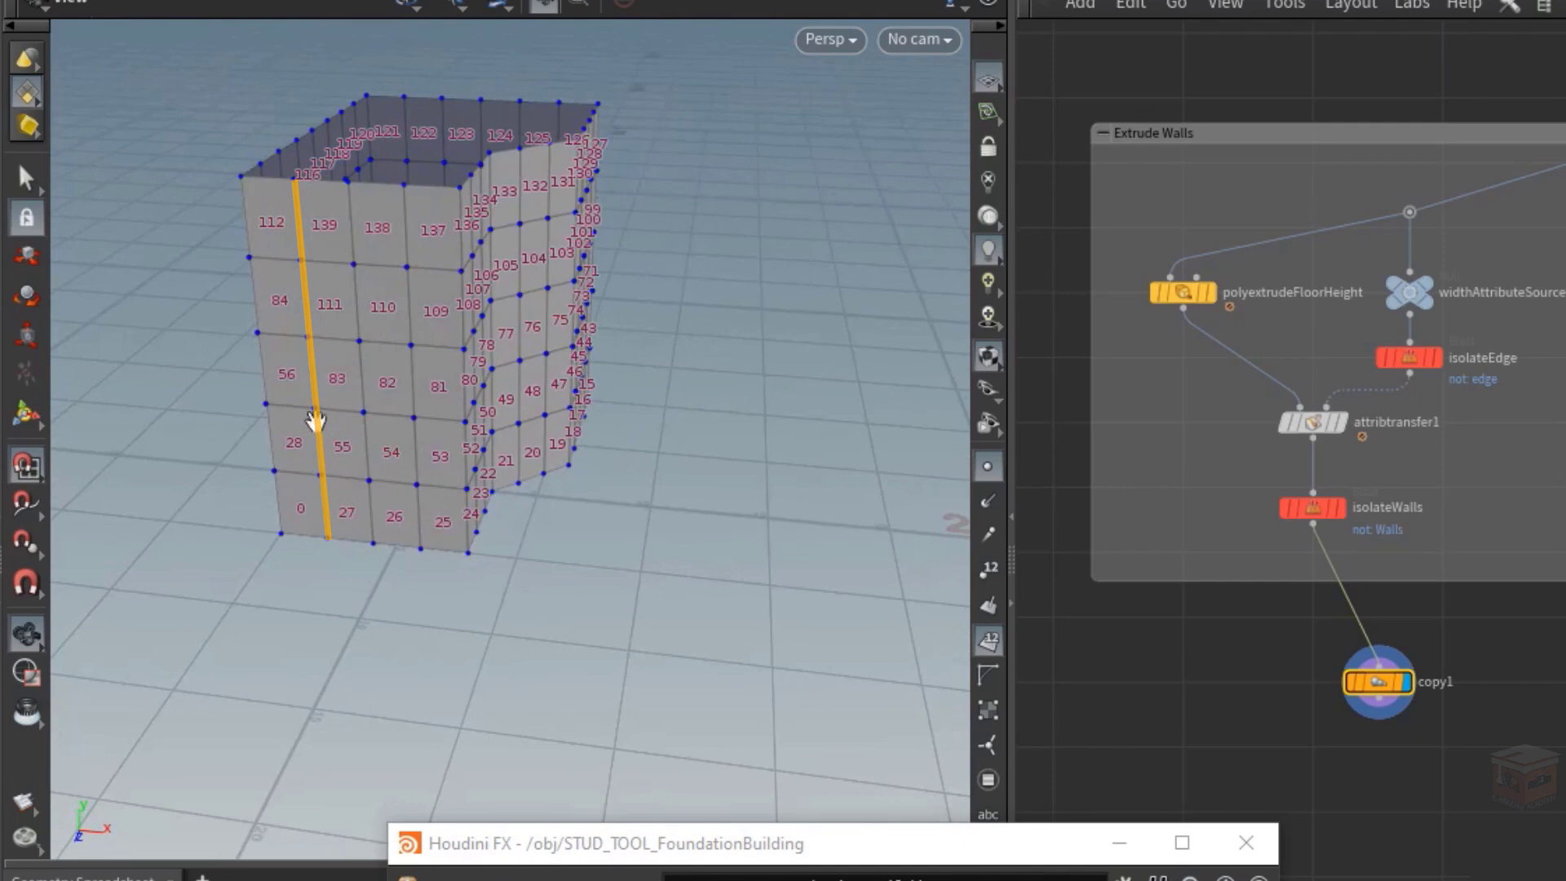
{"action": "left_click_drag", "start_coordinate": [650, 363], "coordinate": [580, 374]}
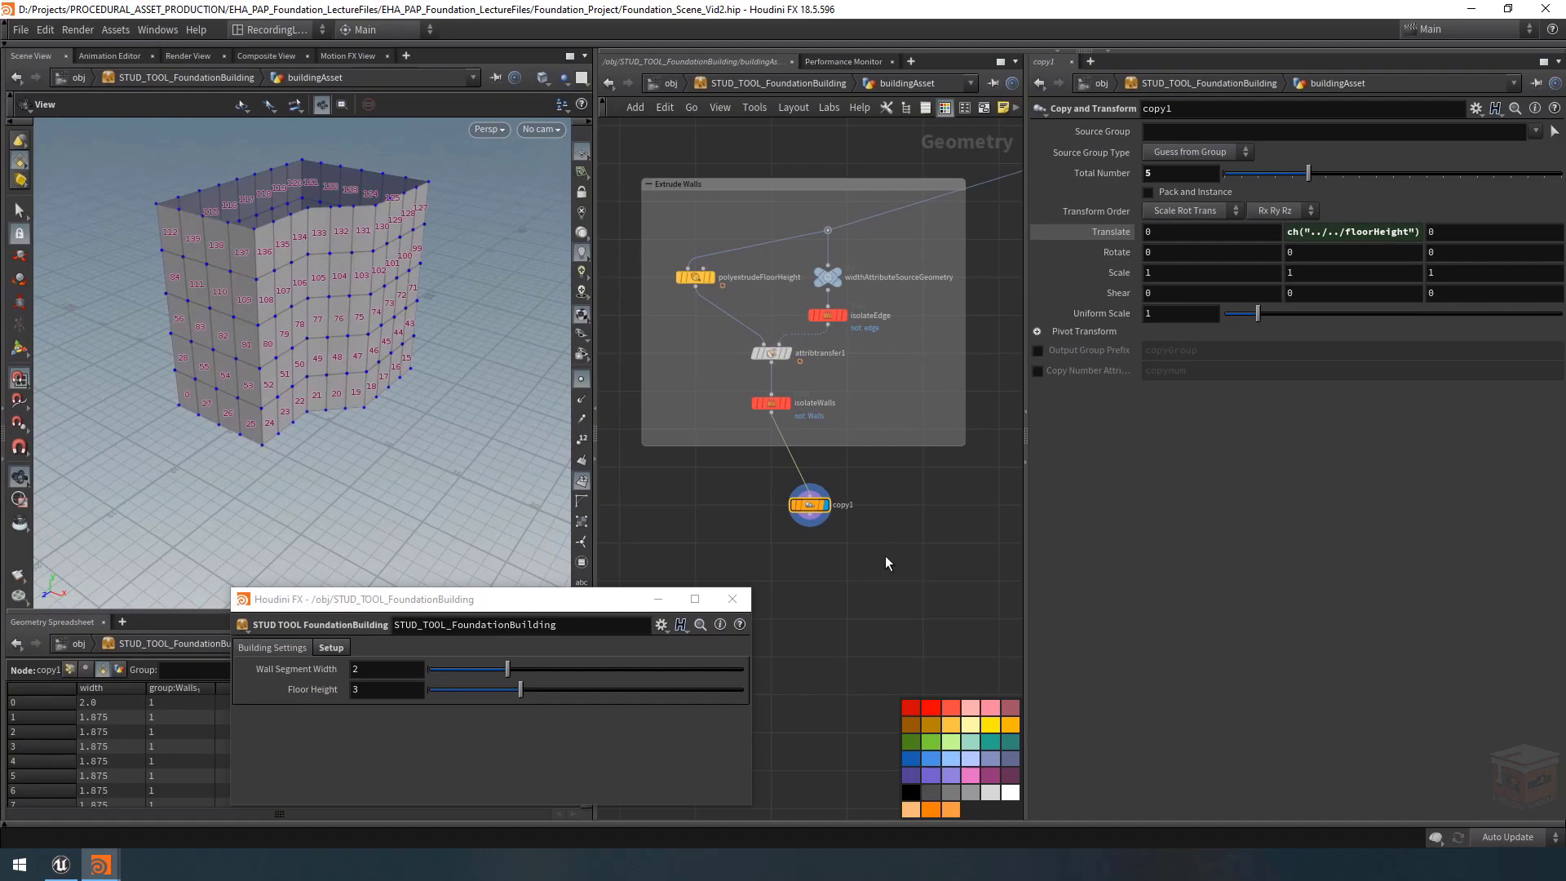
Move copy1 down to make room, and add an Attribute Create node named segmentNumber next to its input wire.
{"action": "middle_click_drag", "start_coordinate": [1505, 785], "coordinate": [1489, 699]}
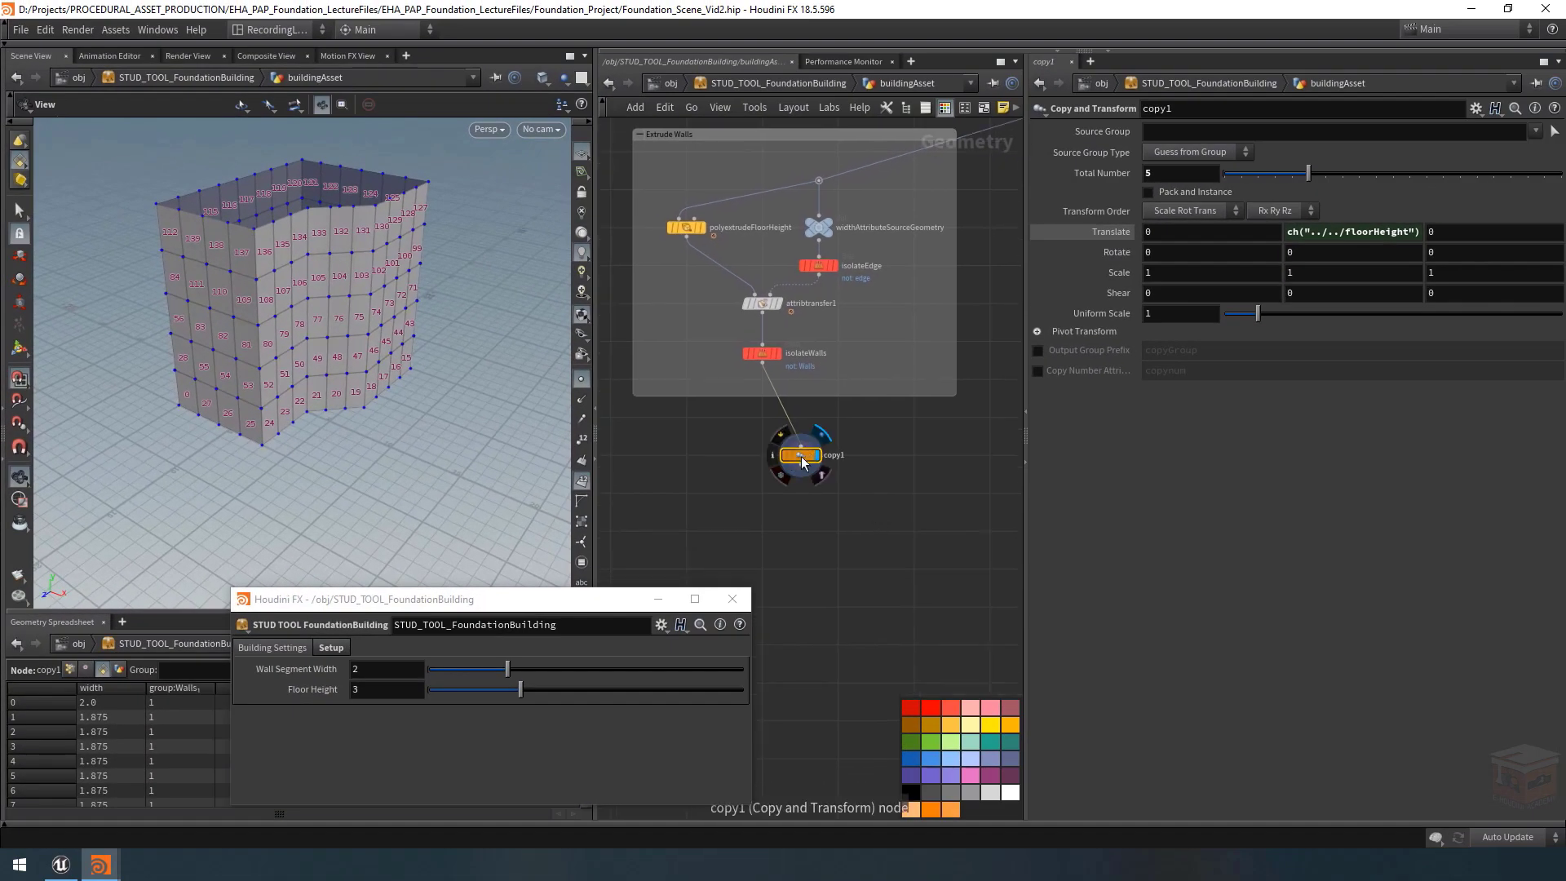
{"action": "left_click_drag", "start_coordinate": [801, 457], "coordinate": [809, 502]}
{"action": "scroll", "coordinate": [813, 472], "scroll_direction": "up", "scroll_amount": 3}
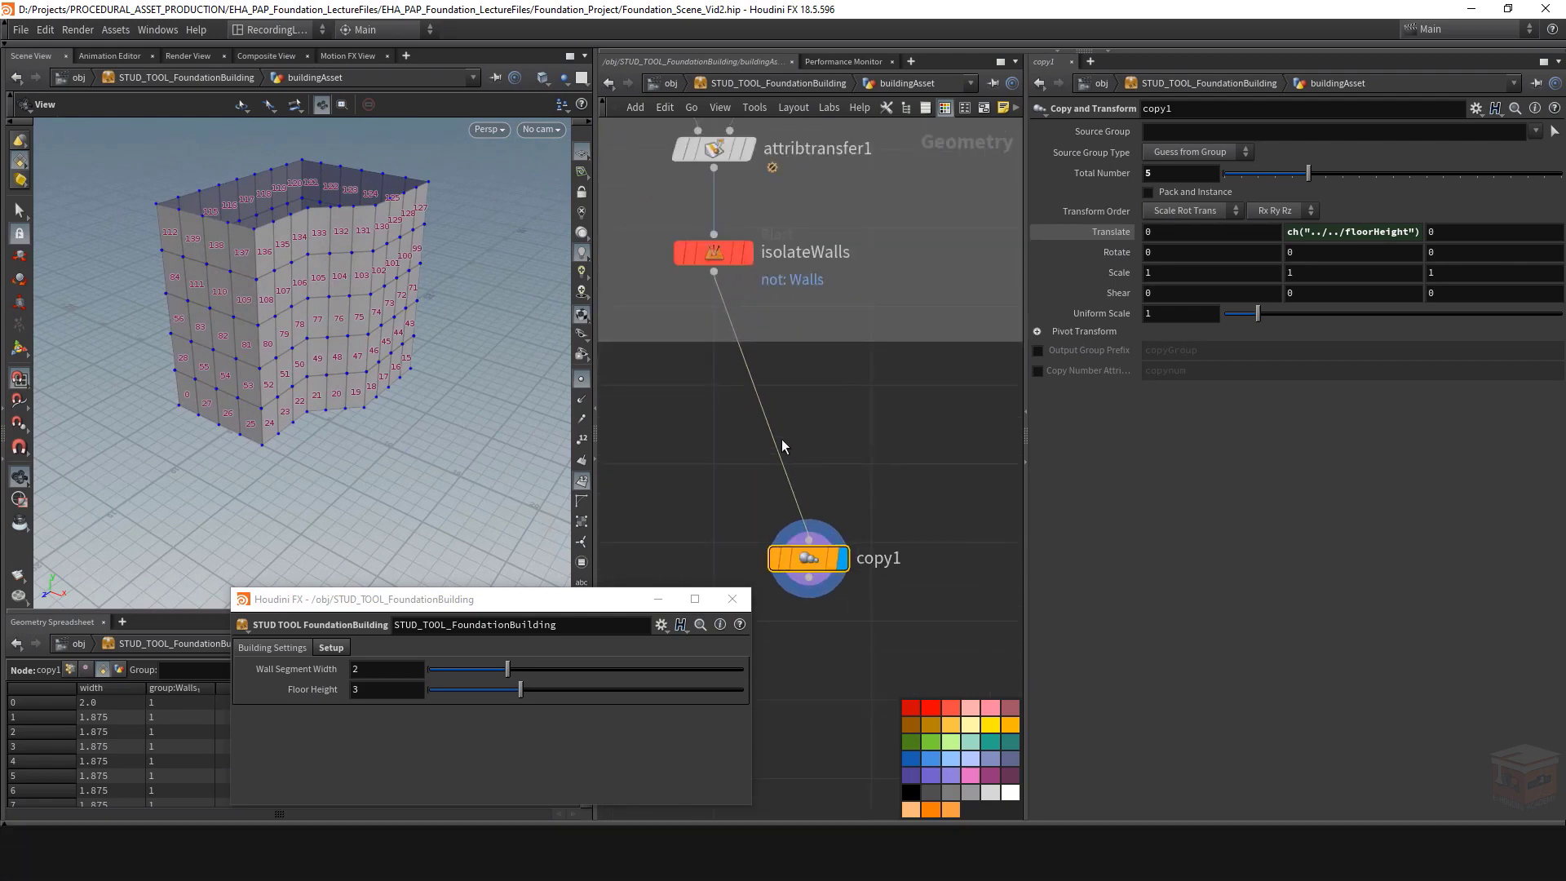
{"action": "key", "text": "Tab"}
{"action": "type", "text": "attribcreate"}
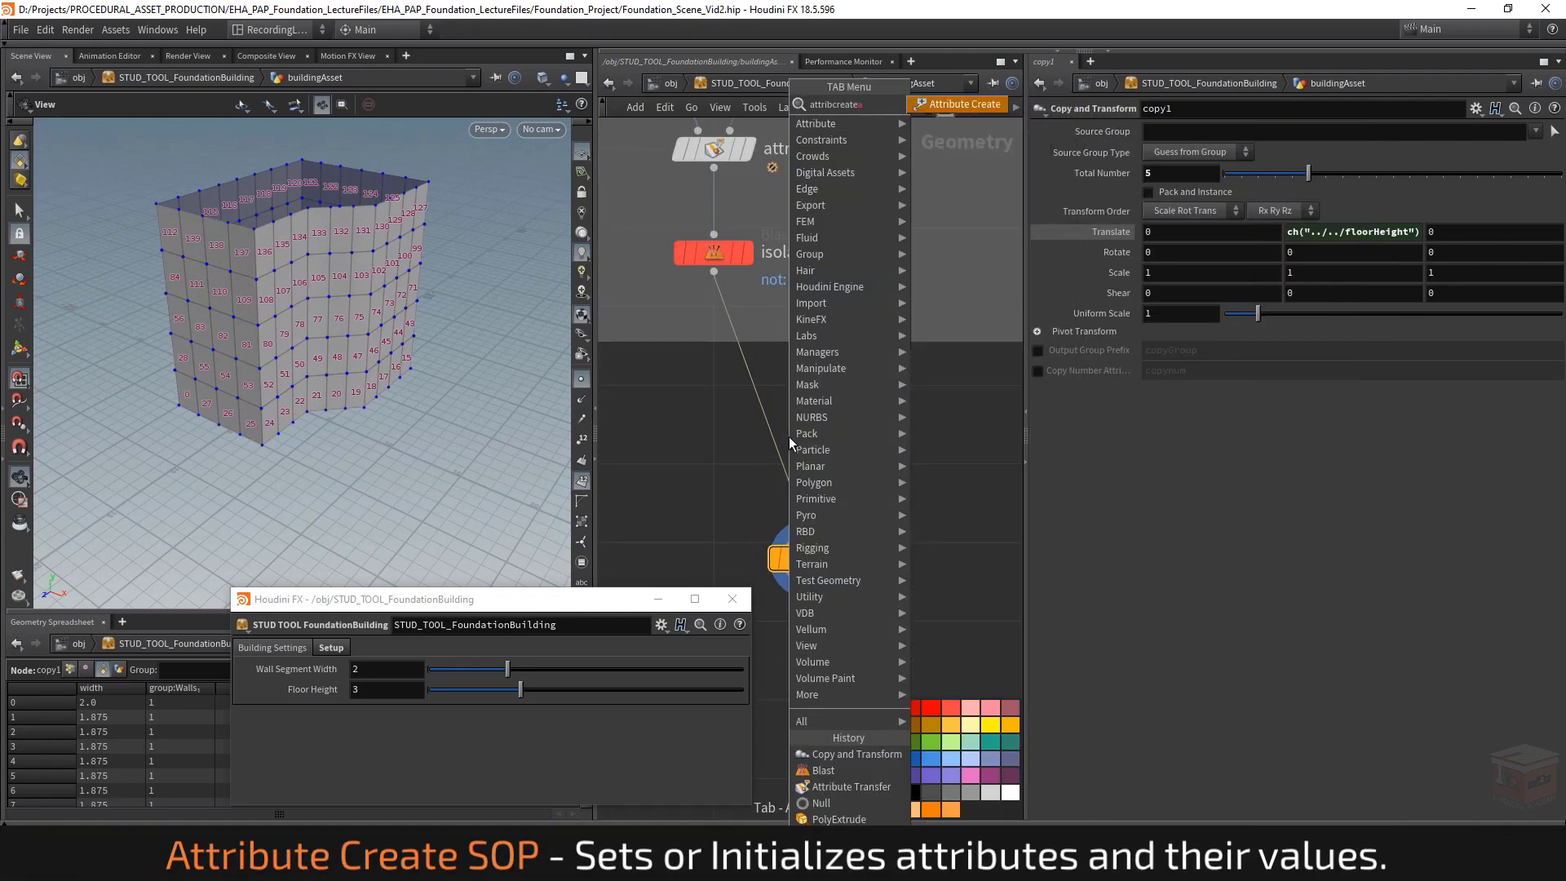
{"action": "key", "text": "Return"}
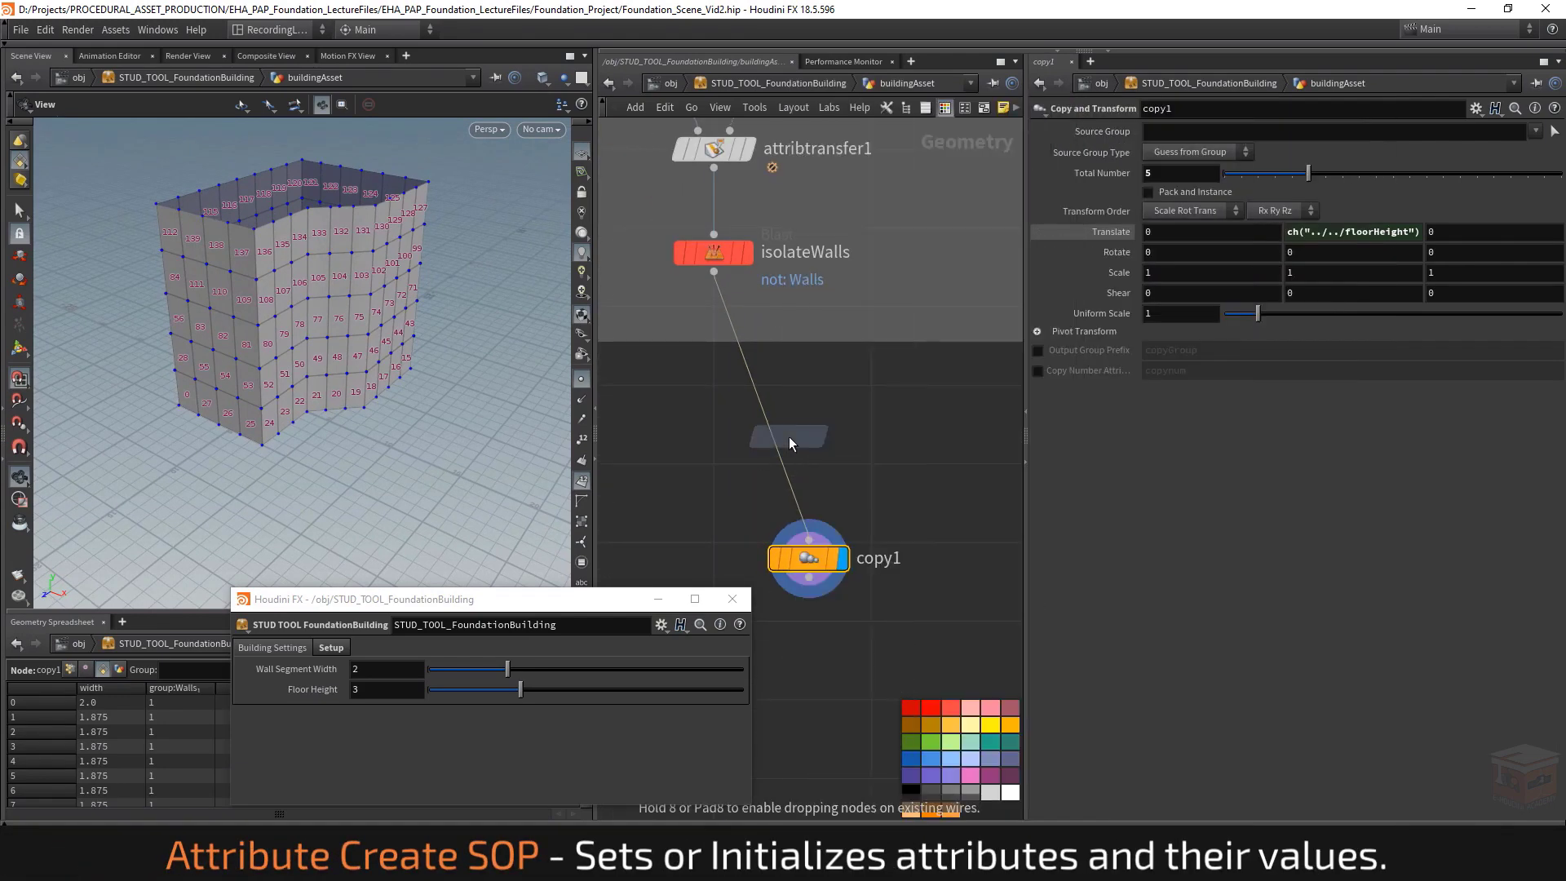
{"action": "left_click", "coordinate": [860, 443]}
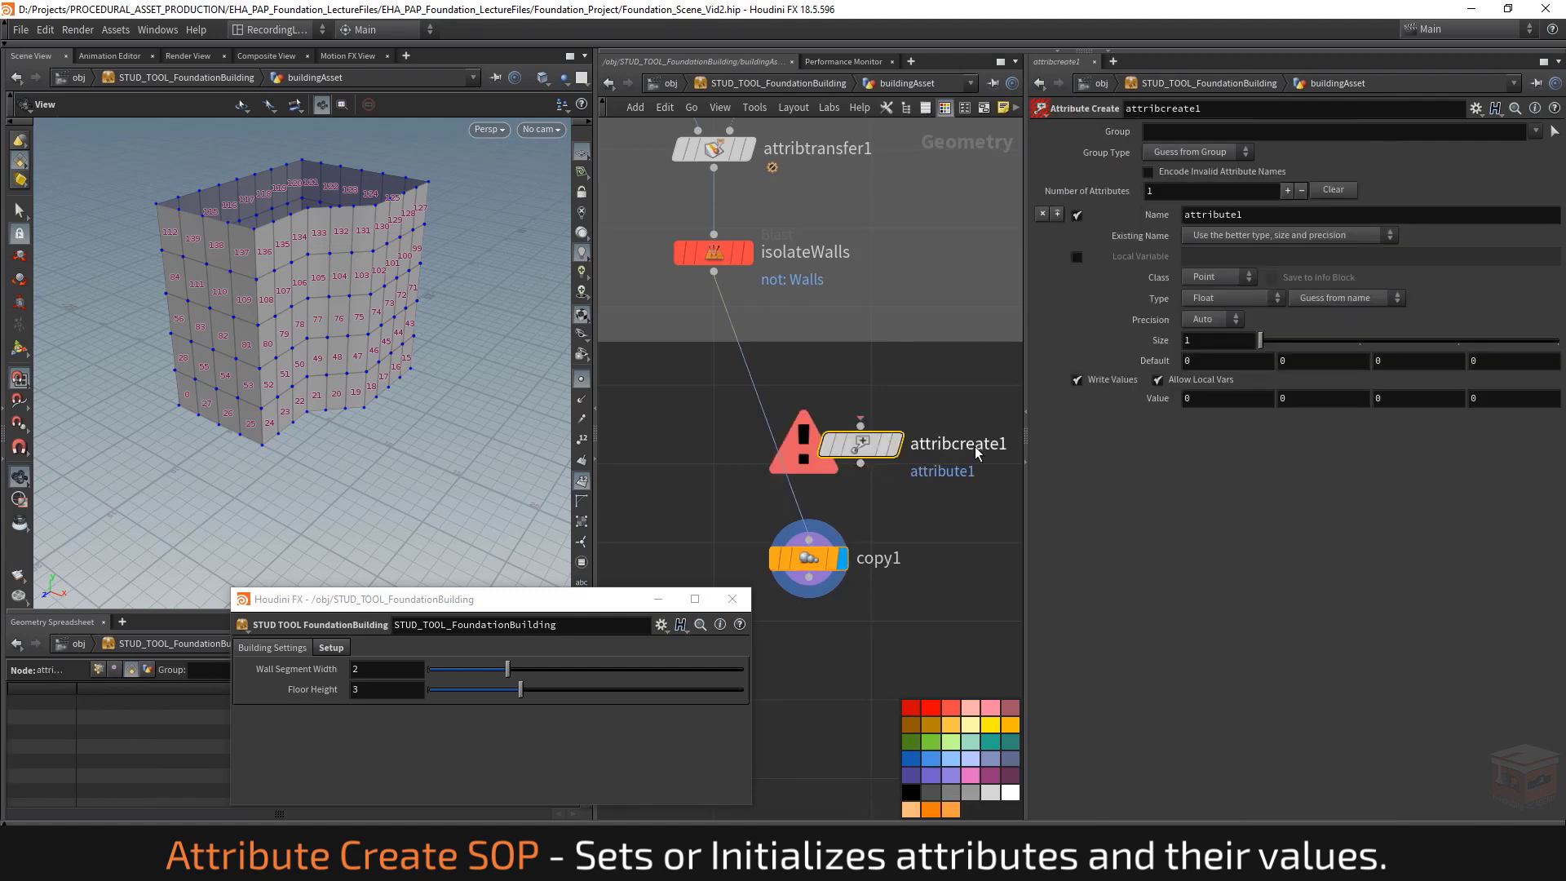
{"action": "middle_click_drag", "start_coordinate": [972, 467], "coordinate": [884, 501]}
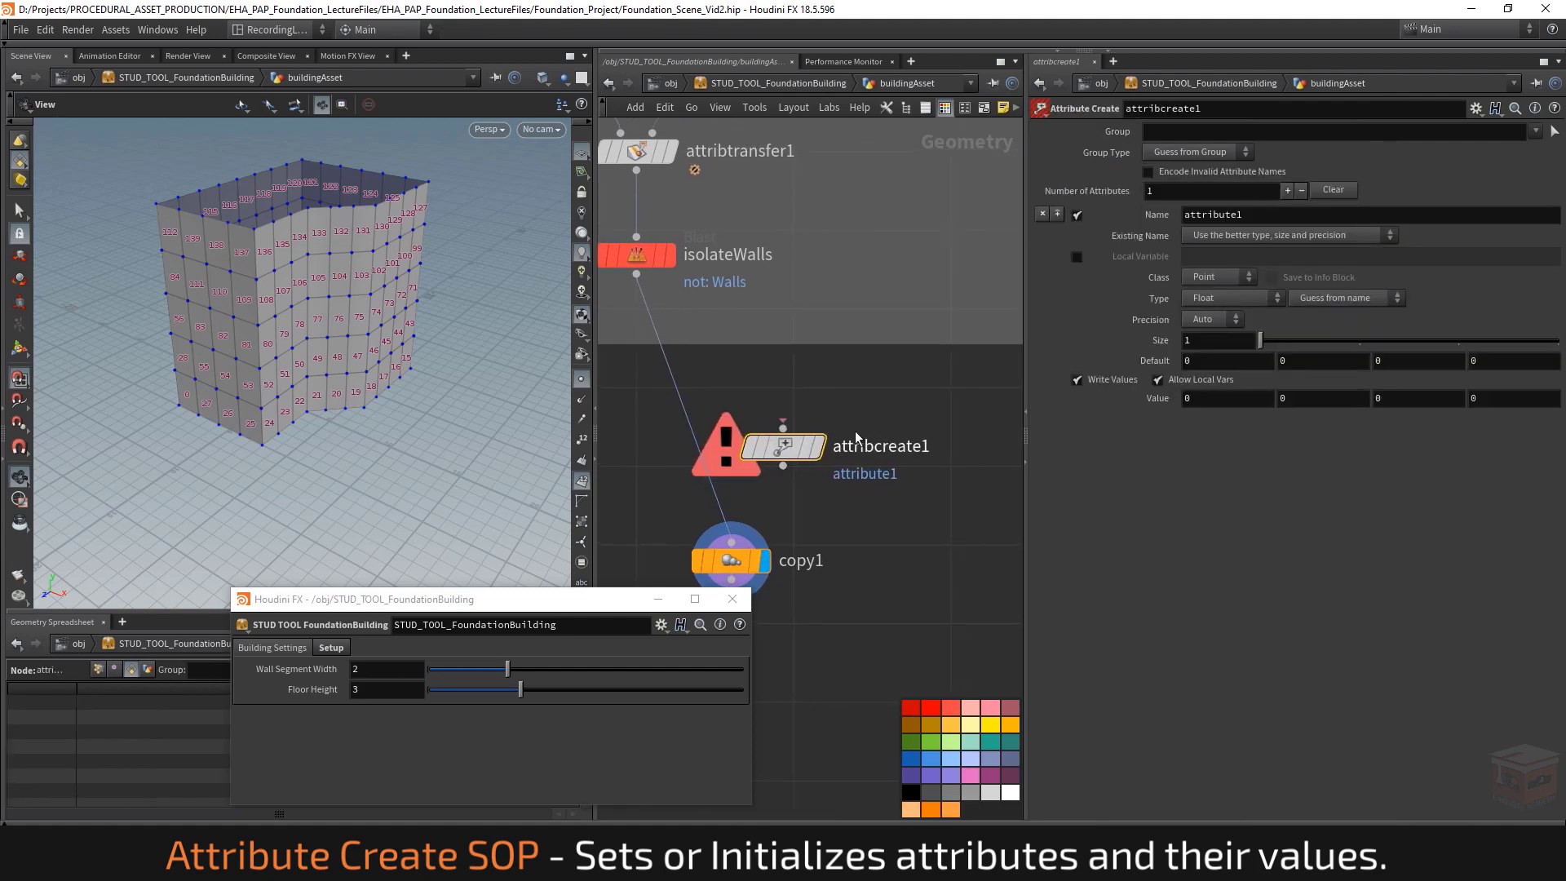
{"action": "double_click", "coordinate": [879, 446]}
{"action": "type", "text": "segmentNumber"}
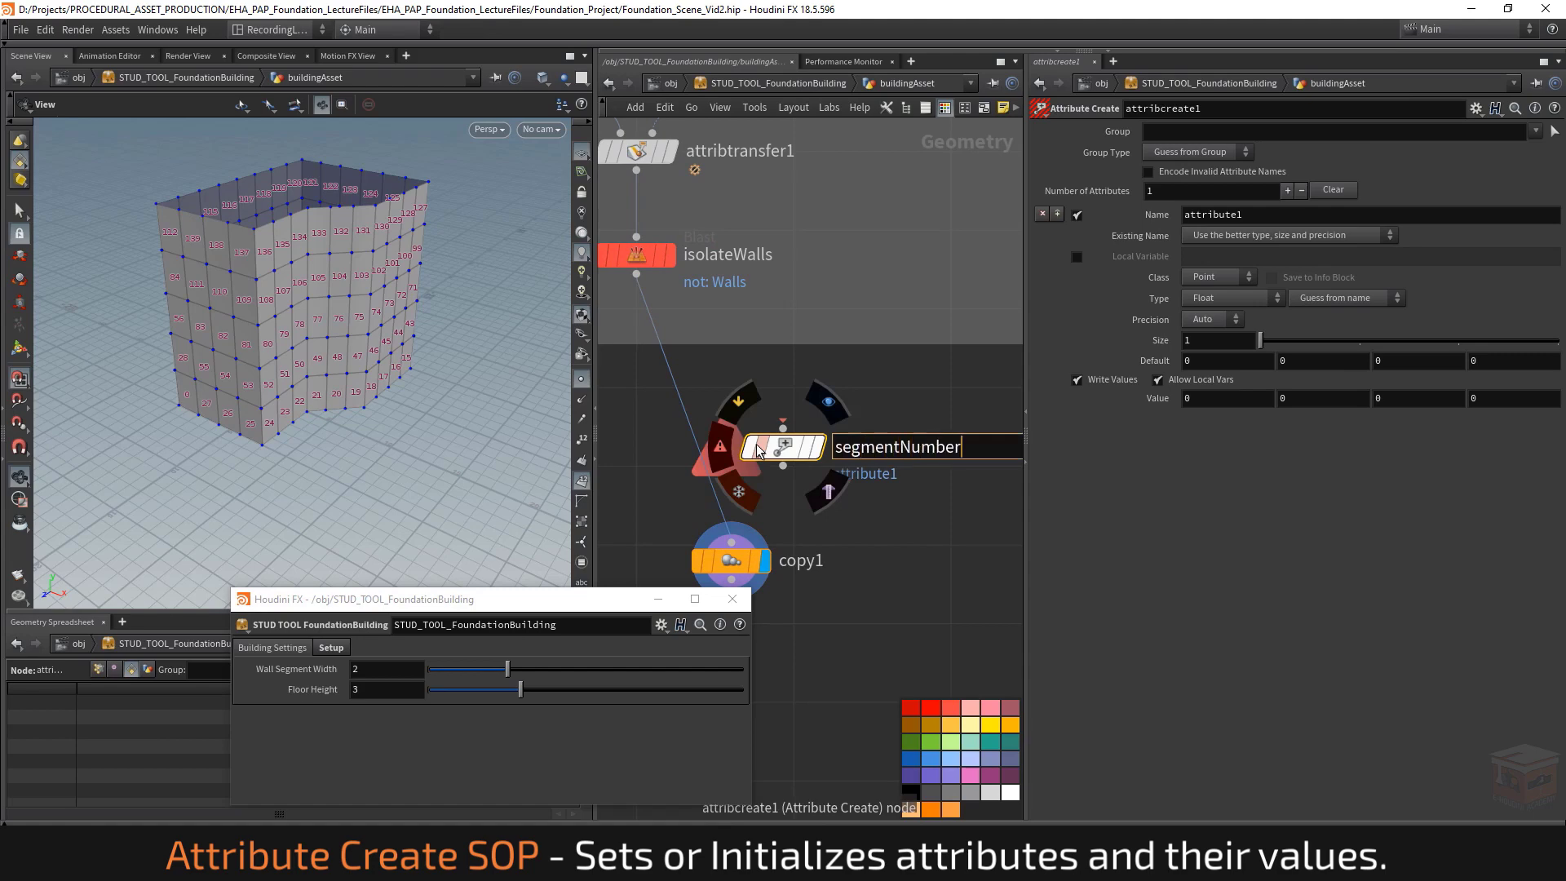
{"action": "key", "text": "Return"}
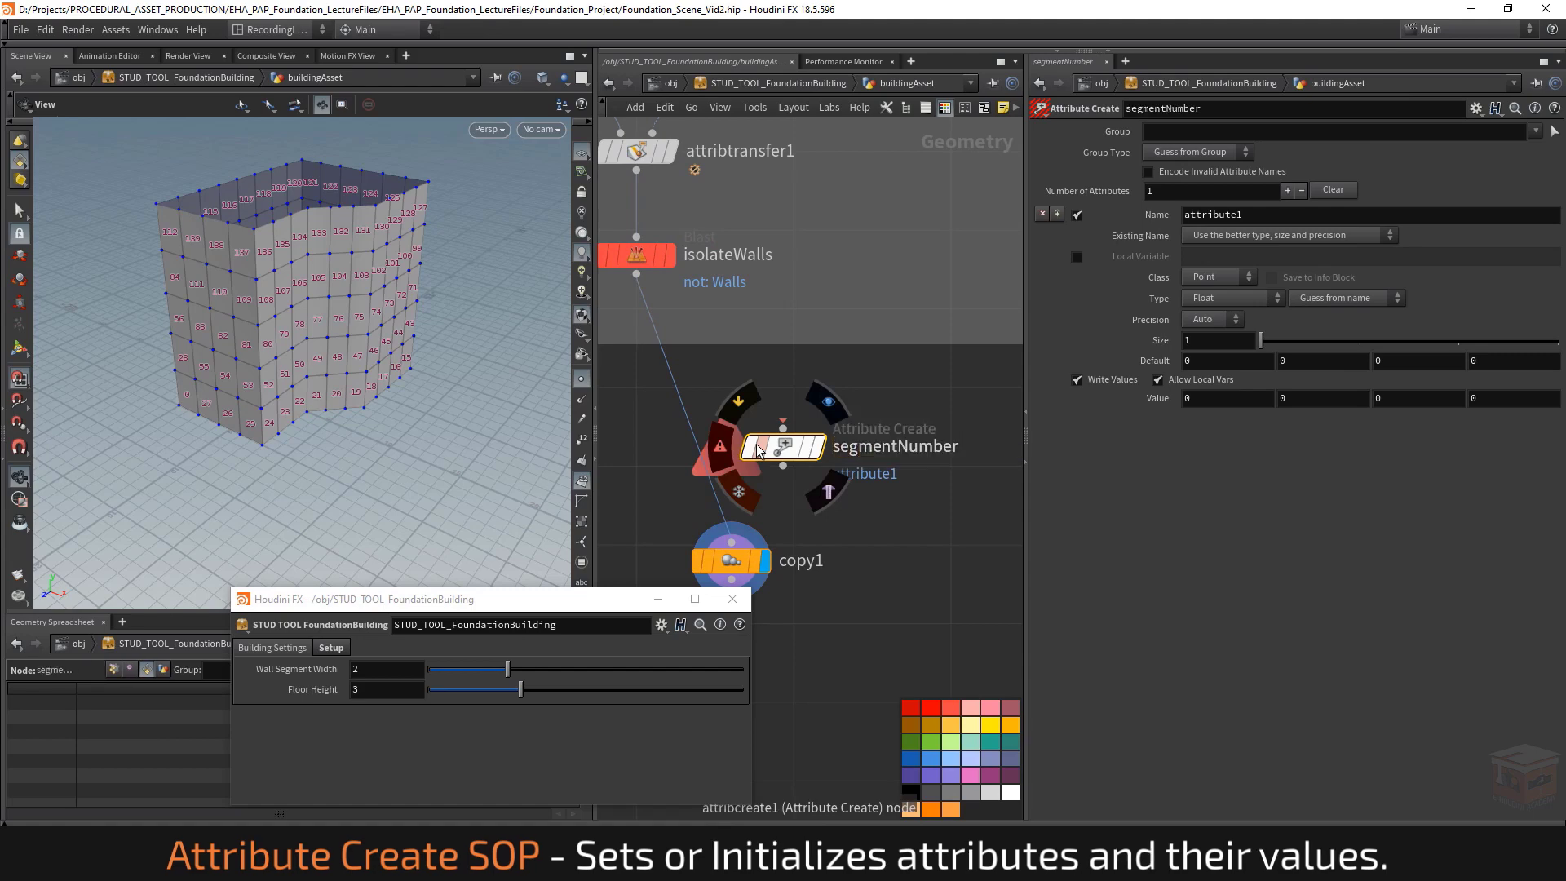
Set the segmentNumber node's attribute name to segment, its type to Integer and its class to Primitive.
{"action": "left_click", "coordinate": [1272, 216]}
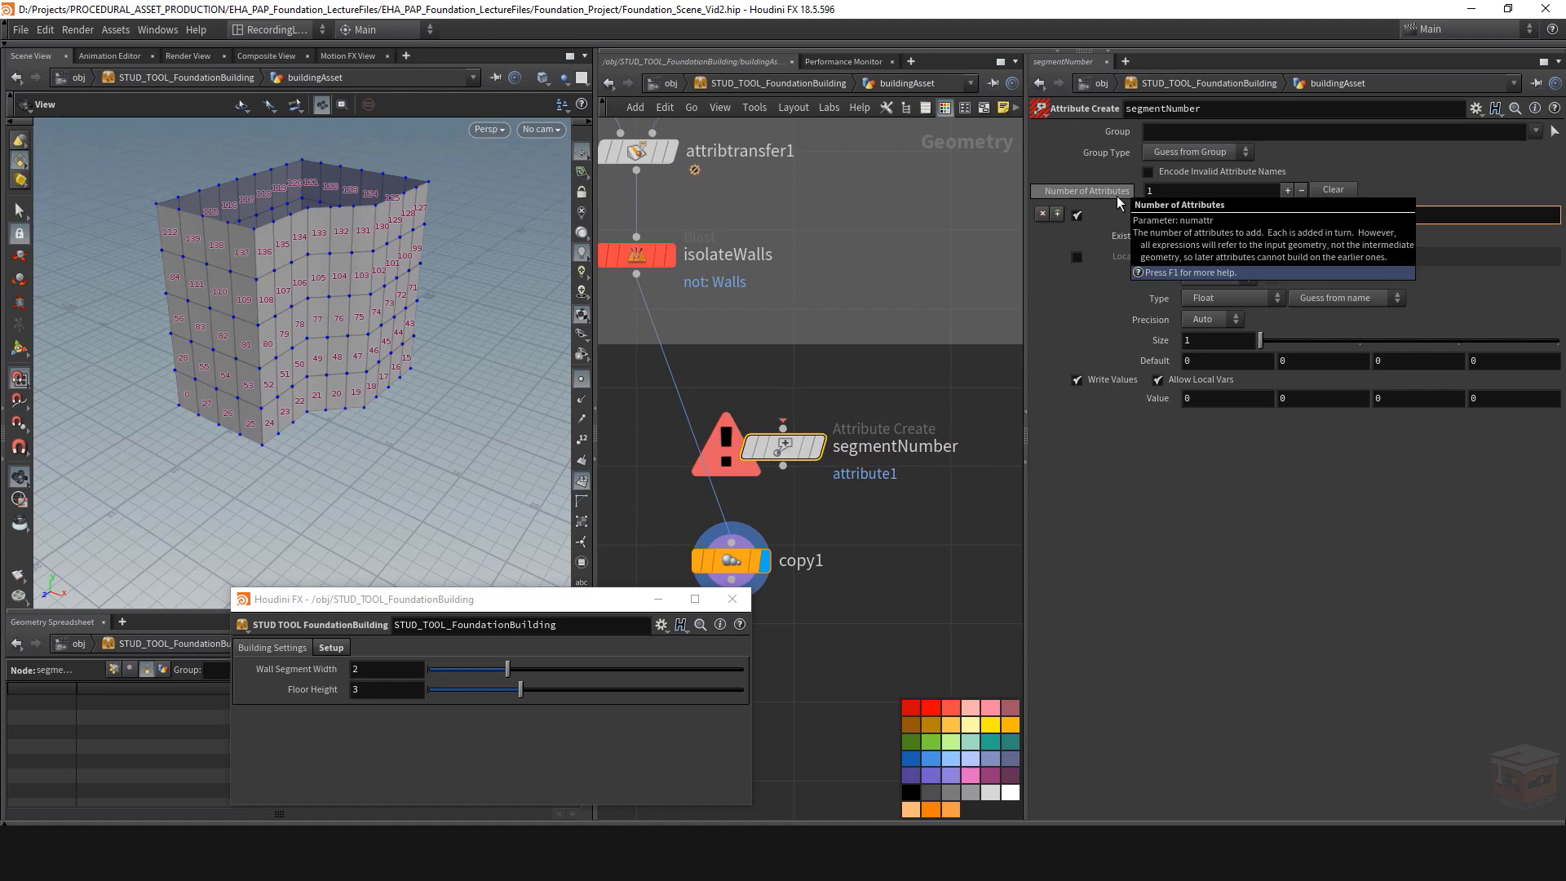
{"action": "type", "text": "se"}
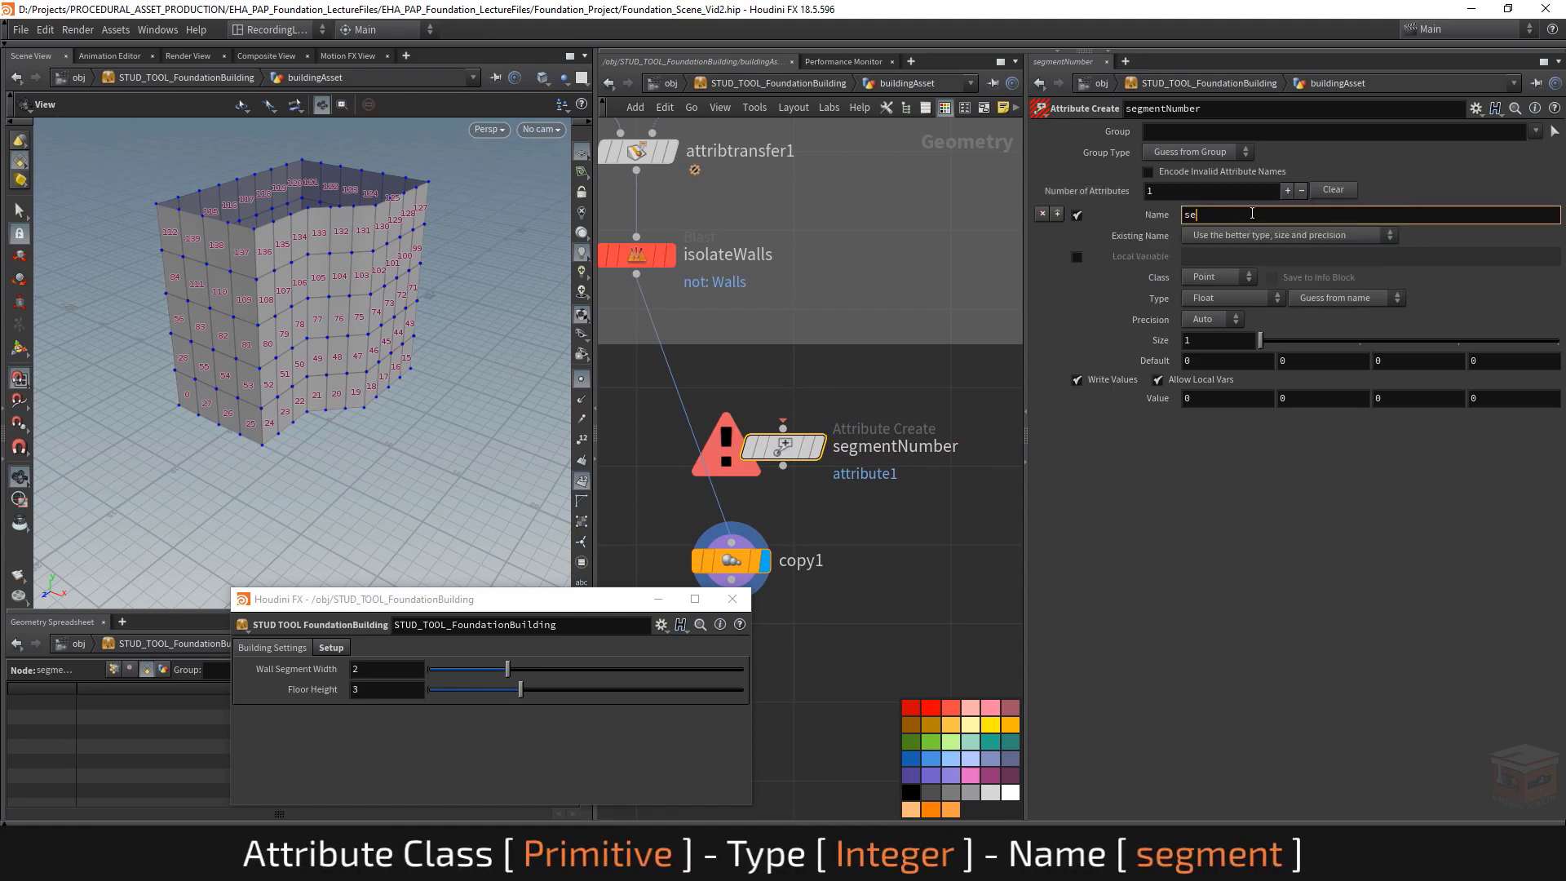
{"action": "type", "text": "gment"}
{"action": "key", "text": "Return"}
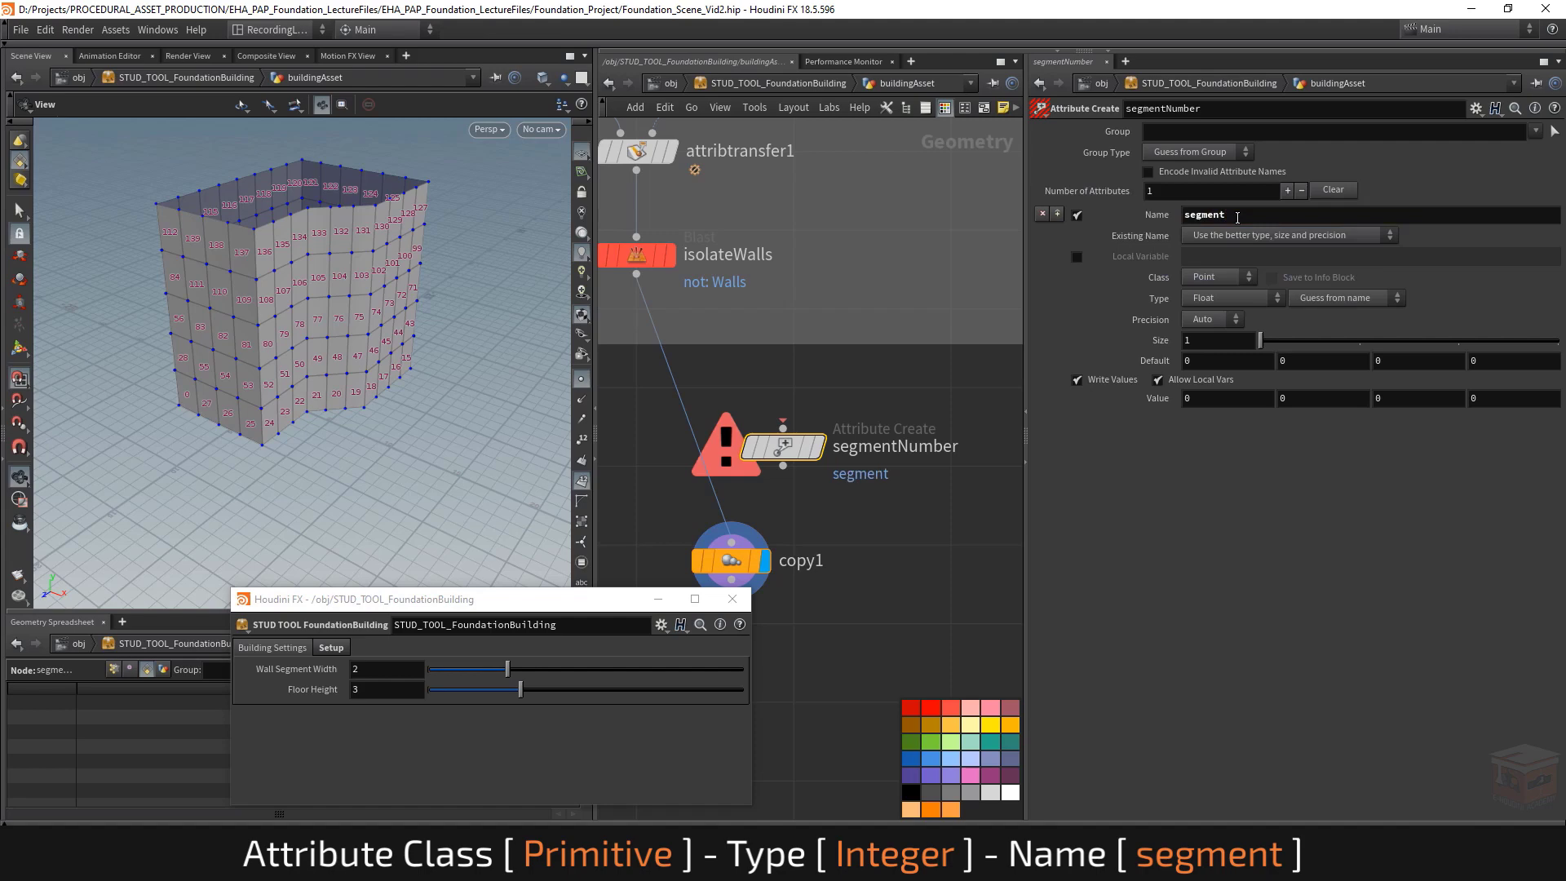
{"action": "left_click", "coordinate": [1216, 297]}
{"action": "left_click", "coordinate": [1219, 365]}
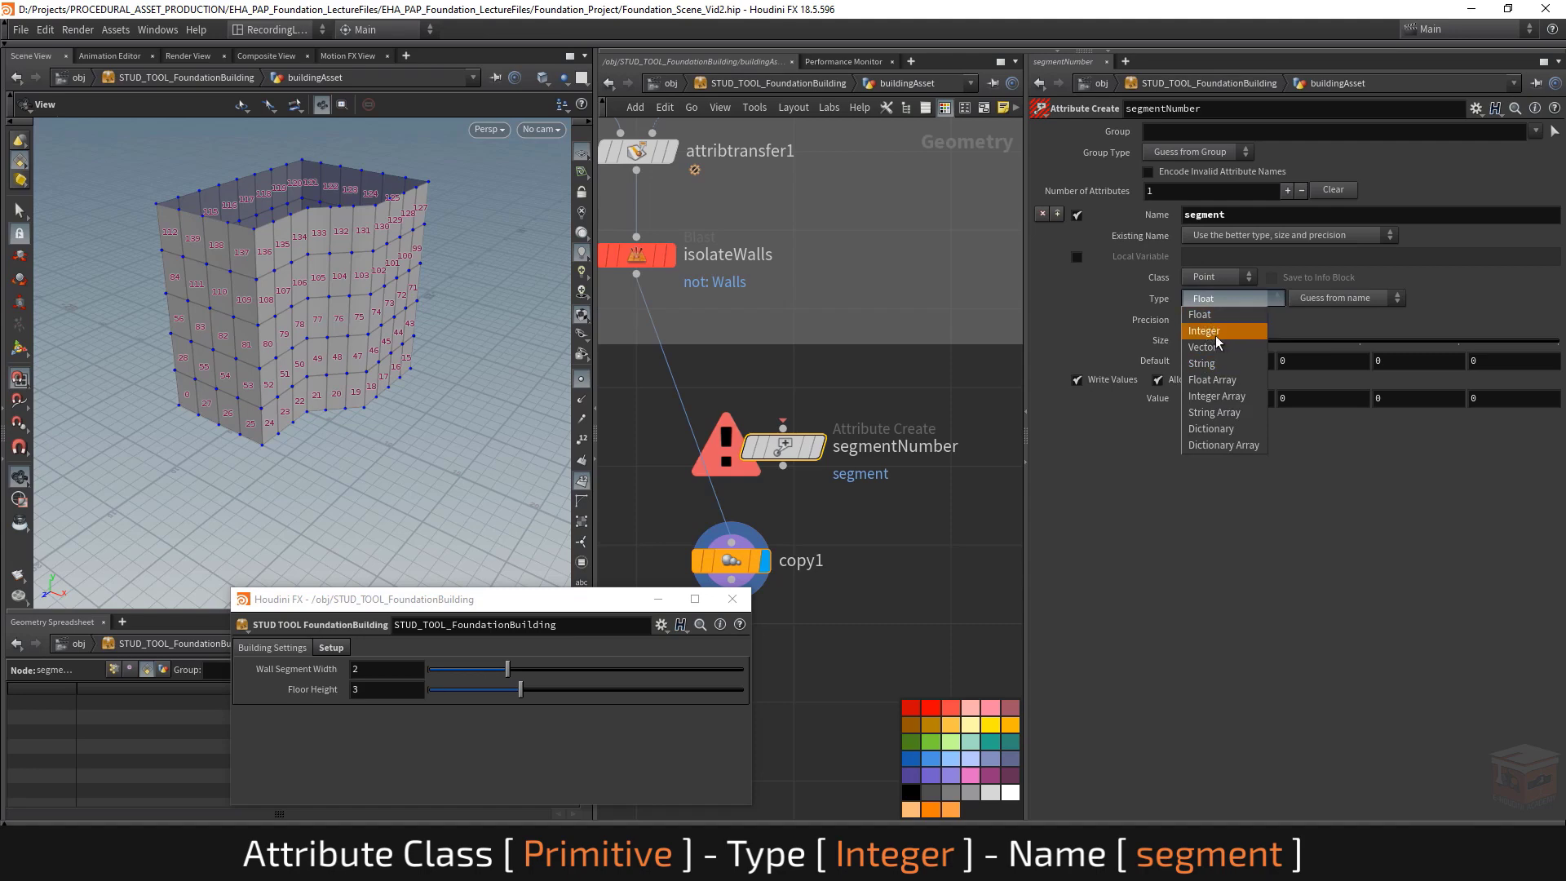
{"action": "left_click", "coordinate": [1220, 276]}
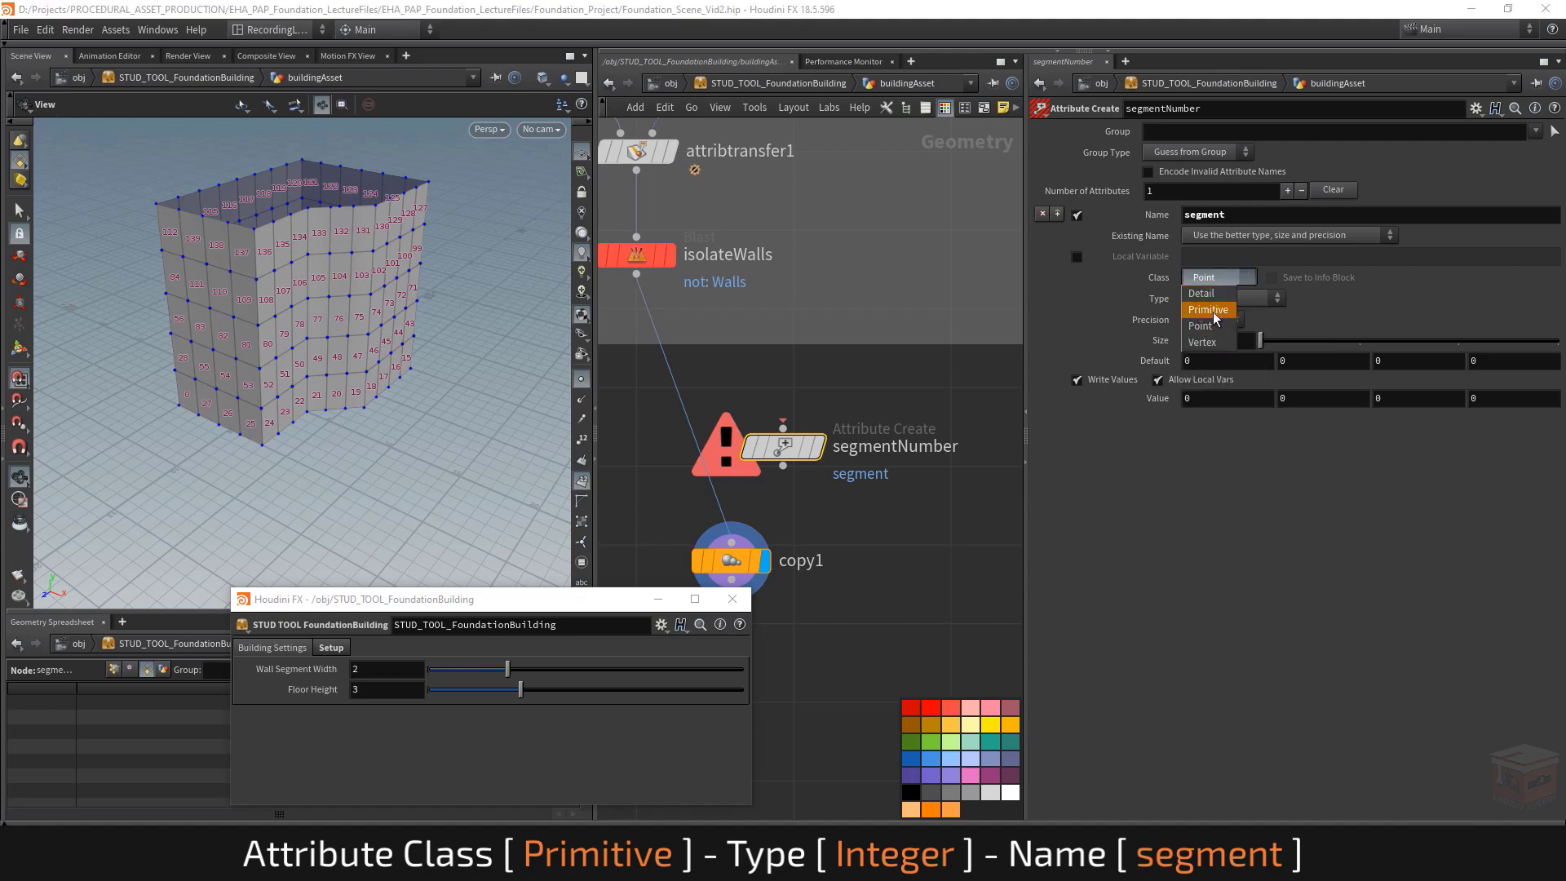
{"action": "left_click", "coordinate": [1214, 311]}
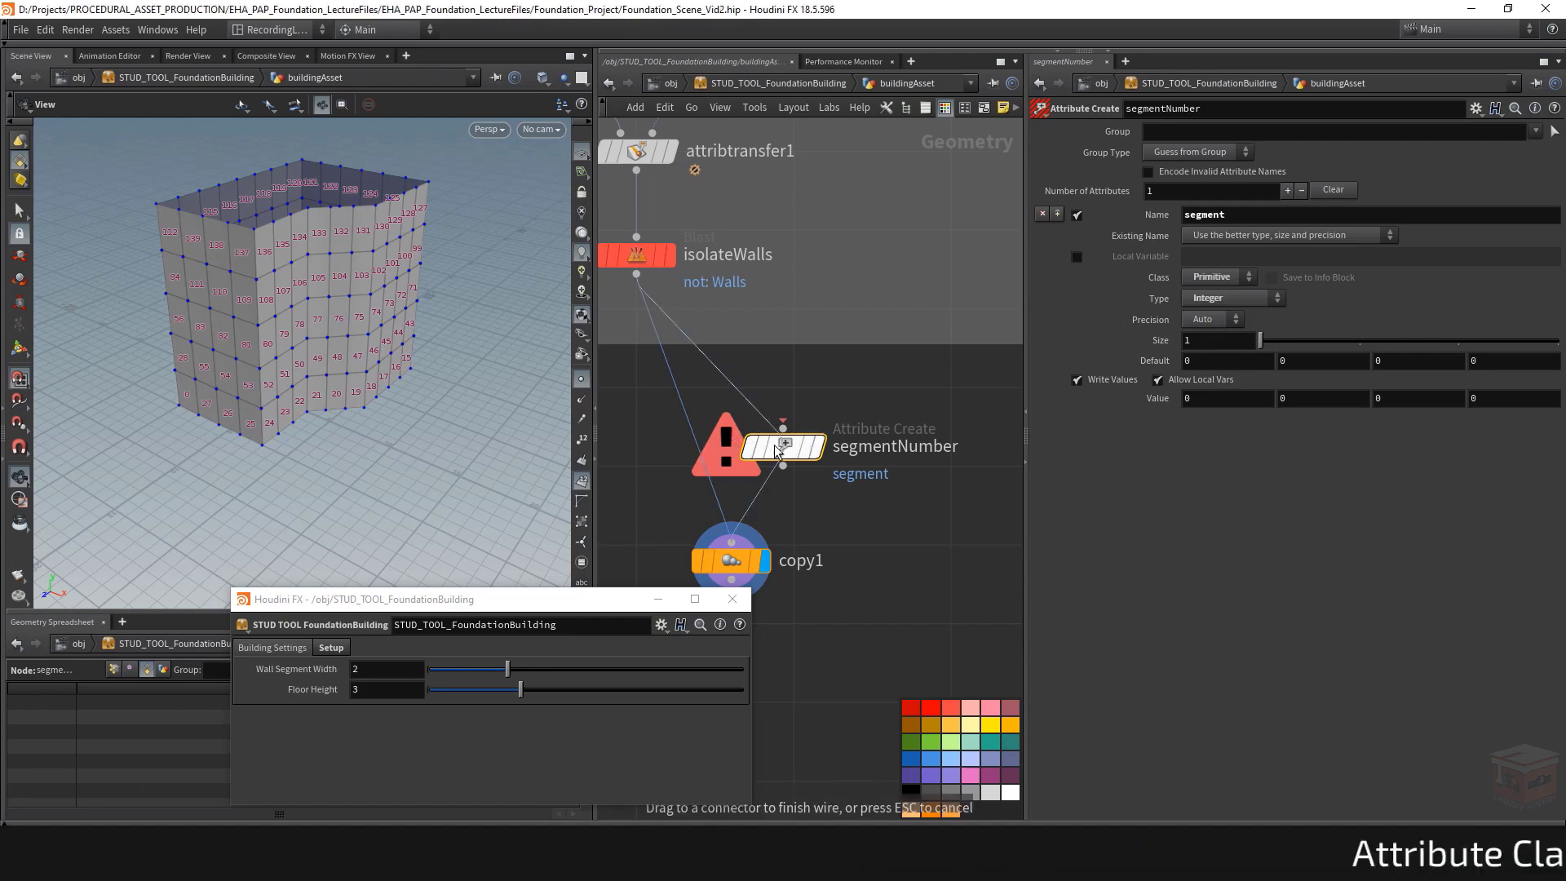
Insert segmentNumber between isolateWalls and copy1, and move the floating asset parameters clear of the Geometry Spreadsheet.
{"action": "left_click_drag", "start_coordinate": [782, 447], "coordinate": [732, 462]}
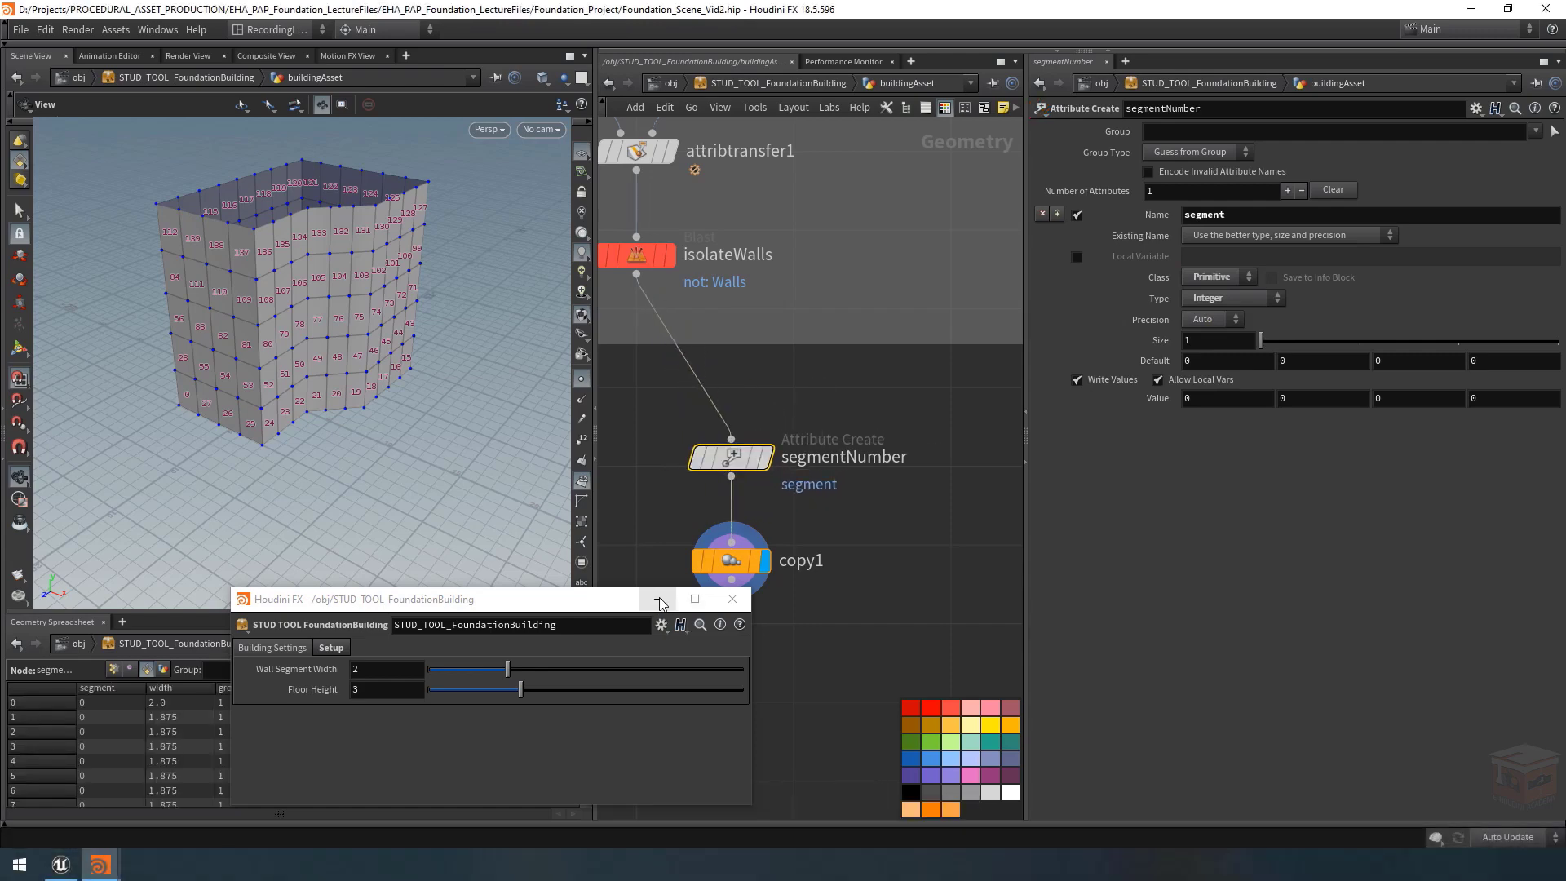
{"action": "left_click_drag", "start_coordinate": [573, 607], "coordinate": [1383, 608]}
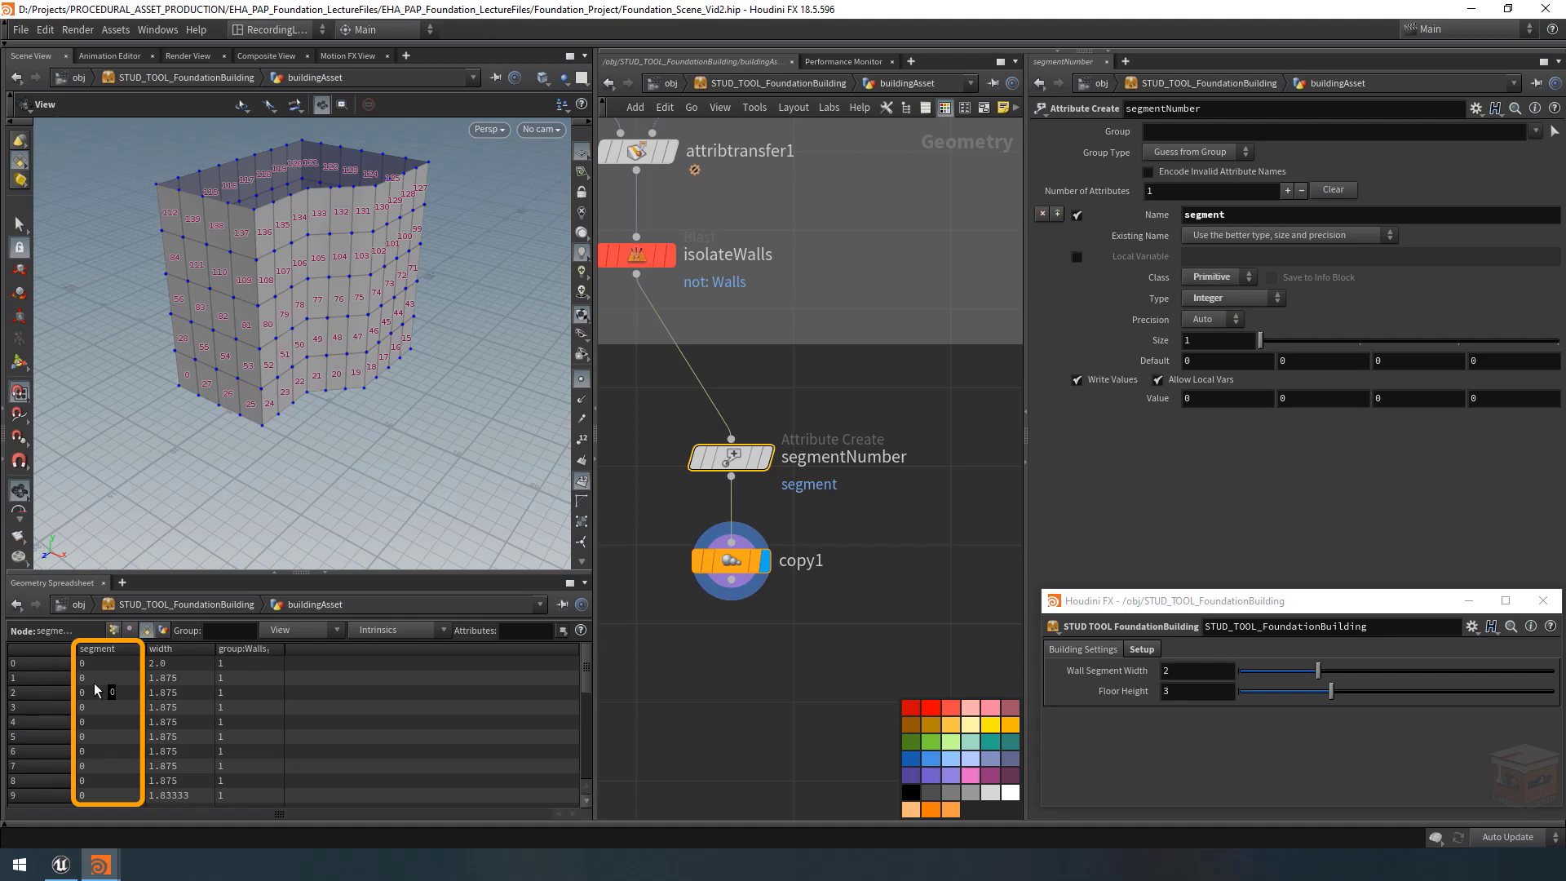
Set the first Value component of the segment attribute to the local variable $PR.
{"action": "left_click", "coordinate": [1234, 398]}
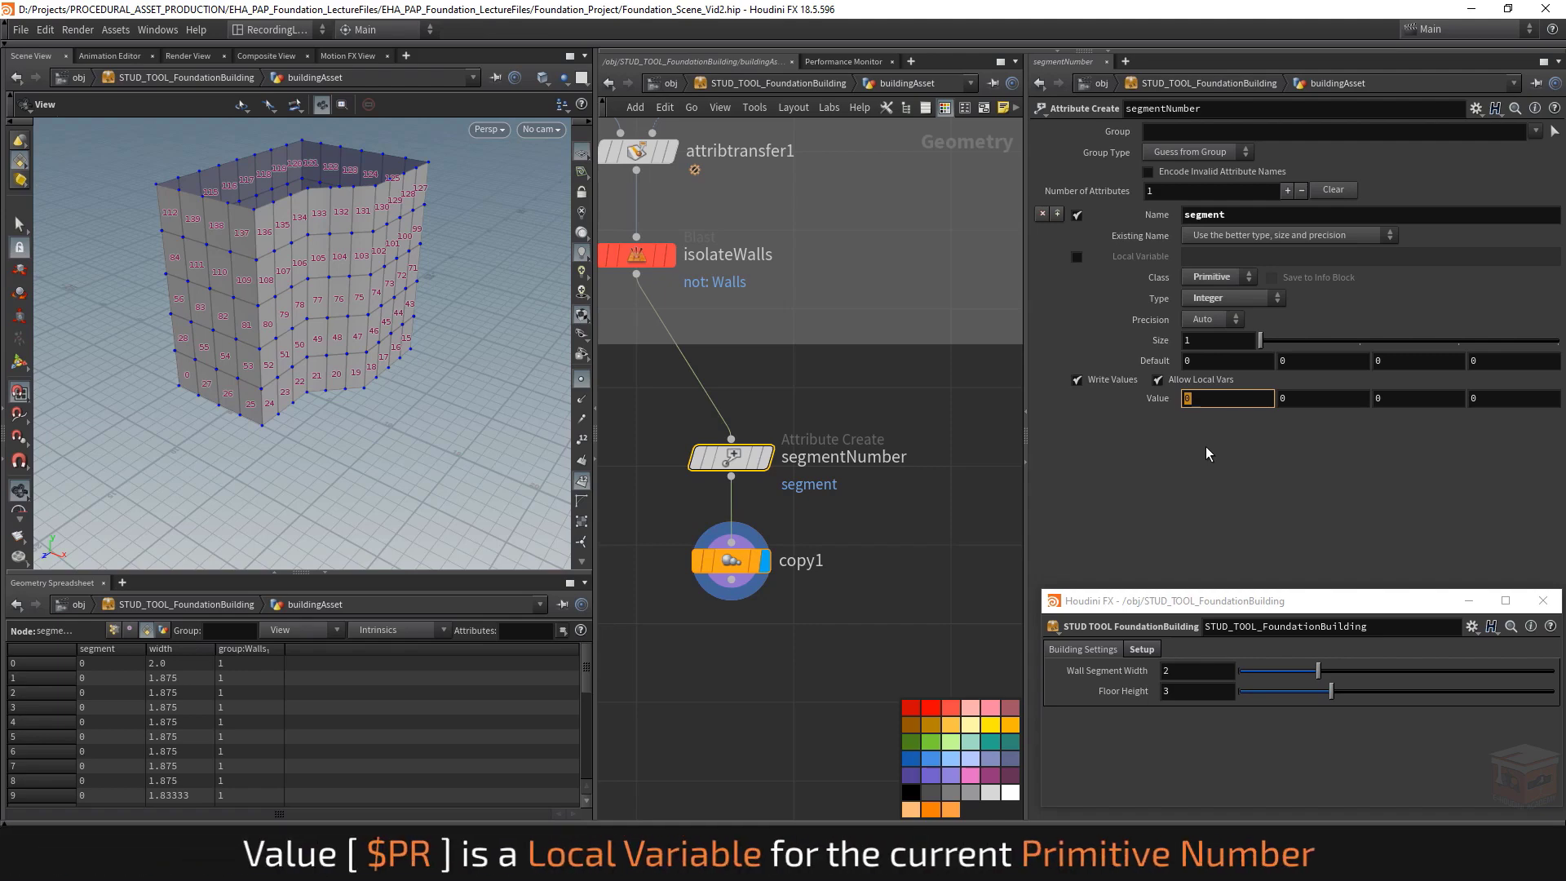
{"action": "type", "text": "$"}
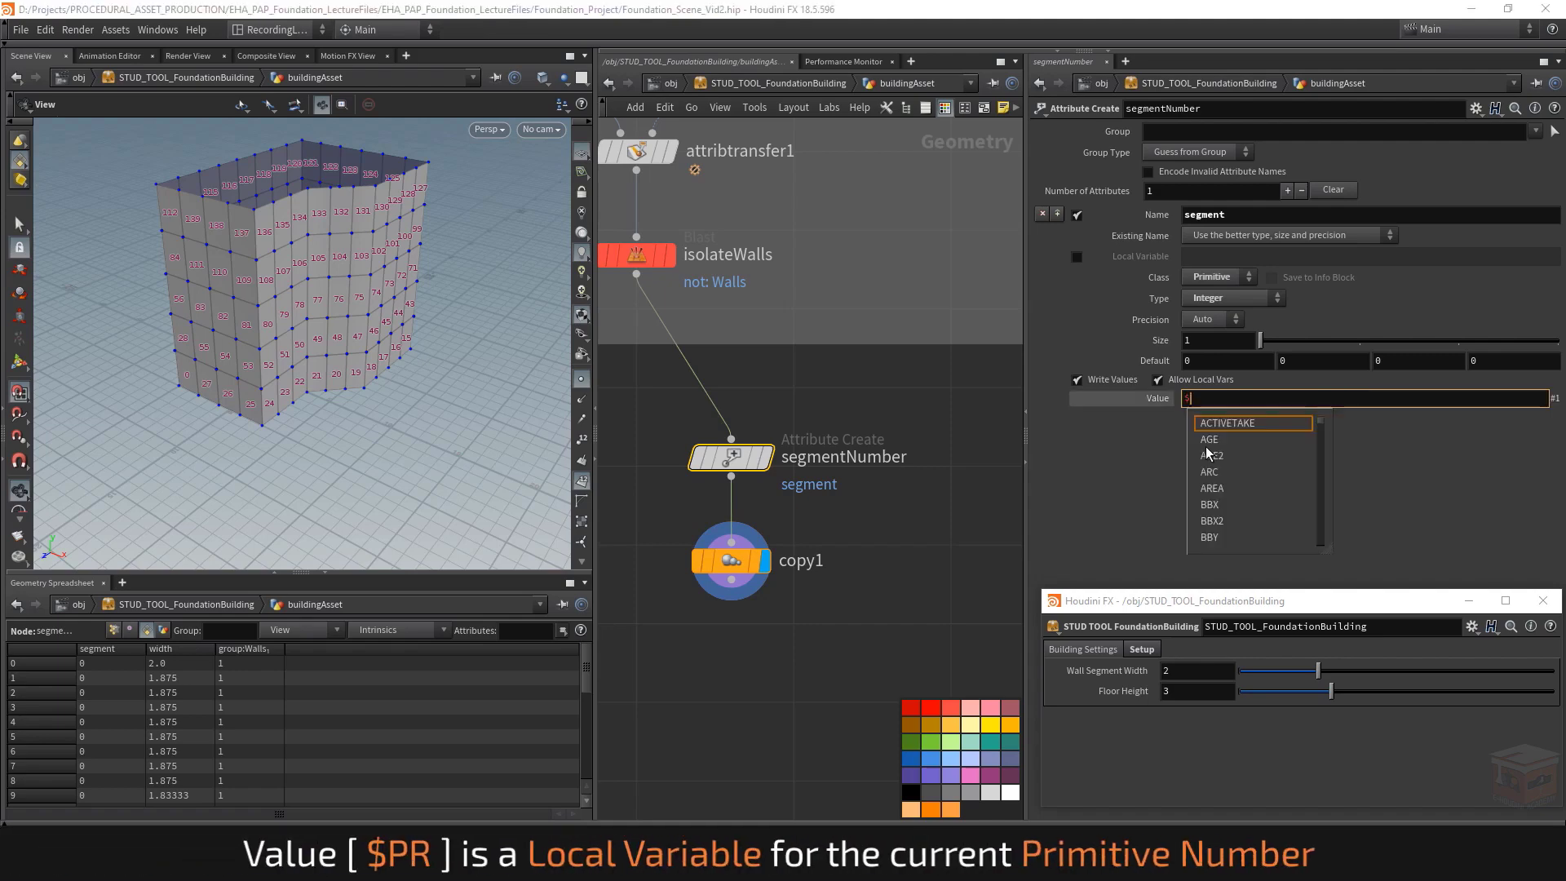
{"action": "type", "text": "PR"}
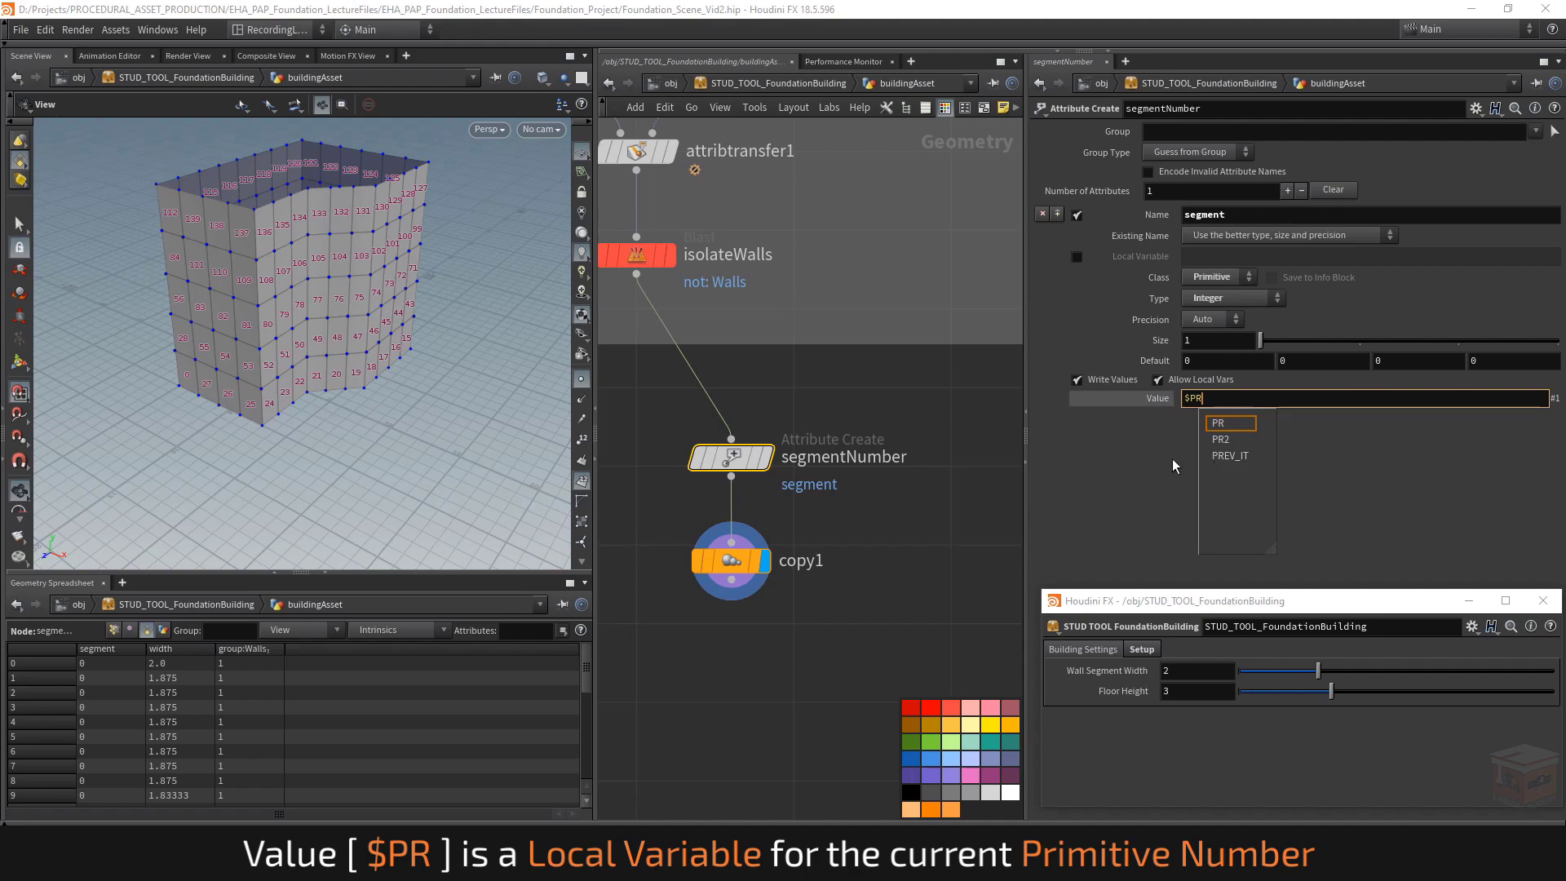
{"action": "key", "text": "Return"}
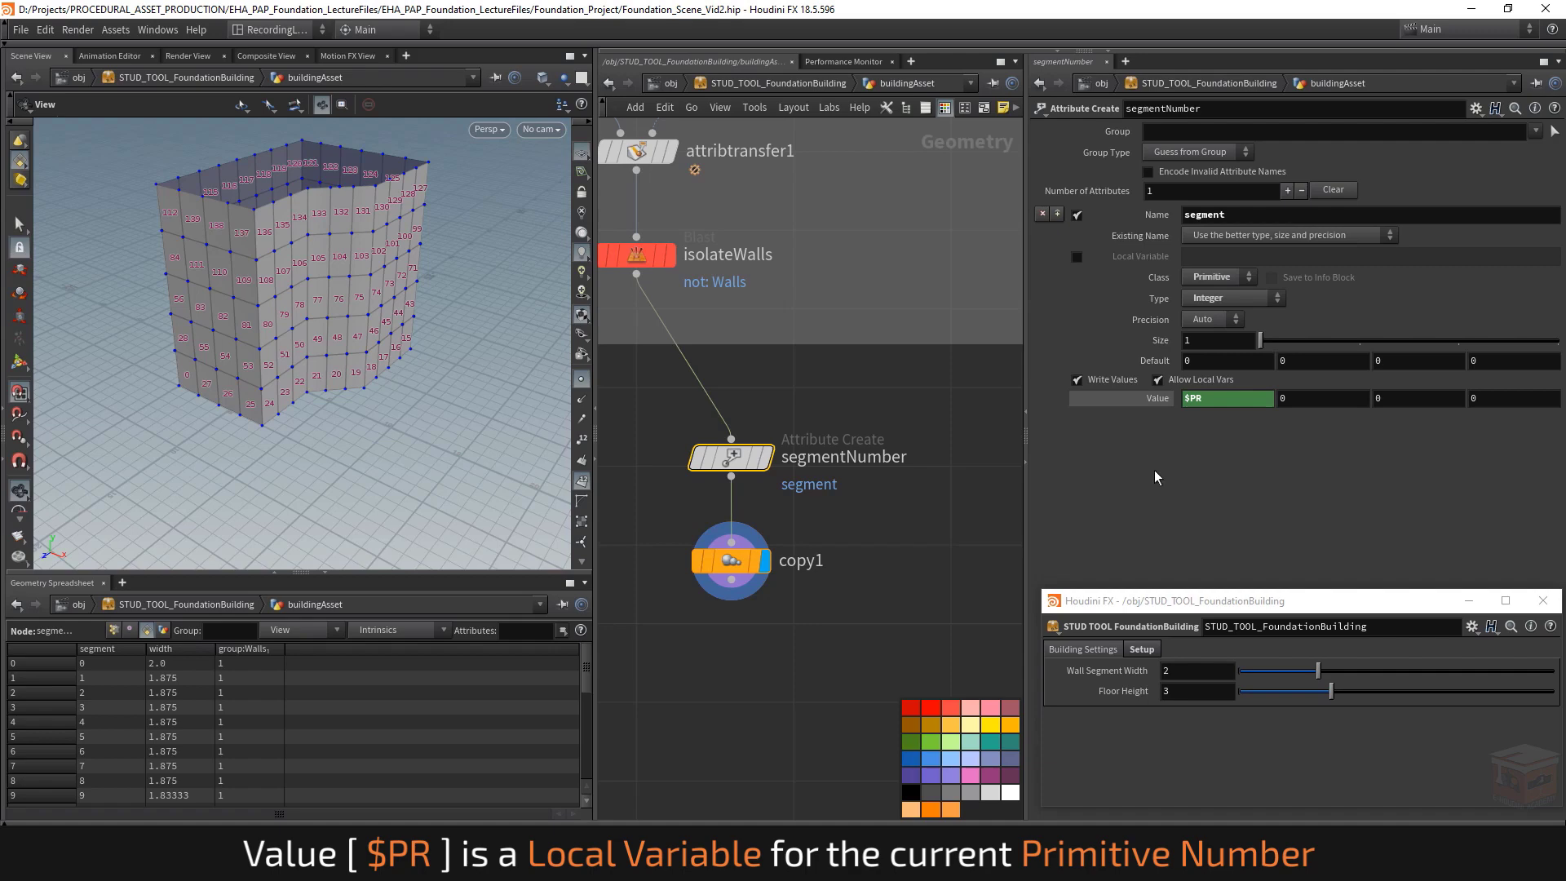
{"action": "left_click", "coordinate": [1227, 398]}
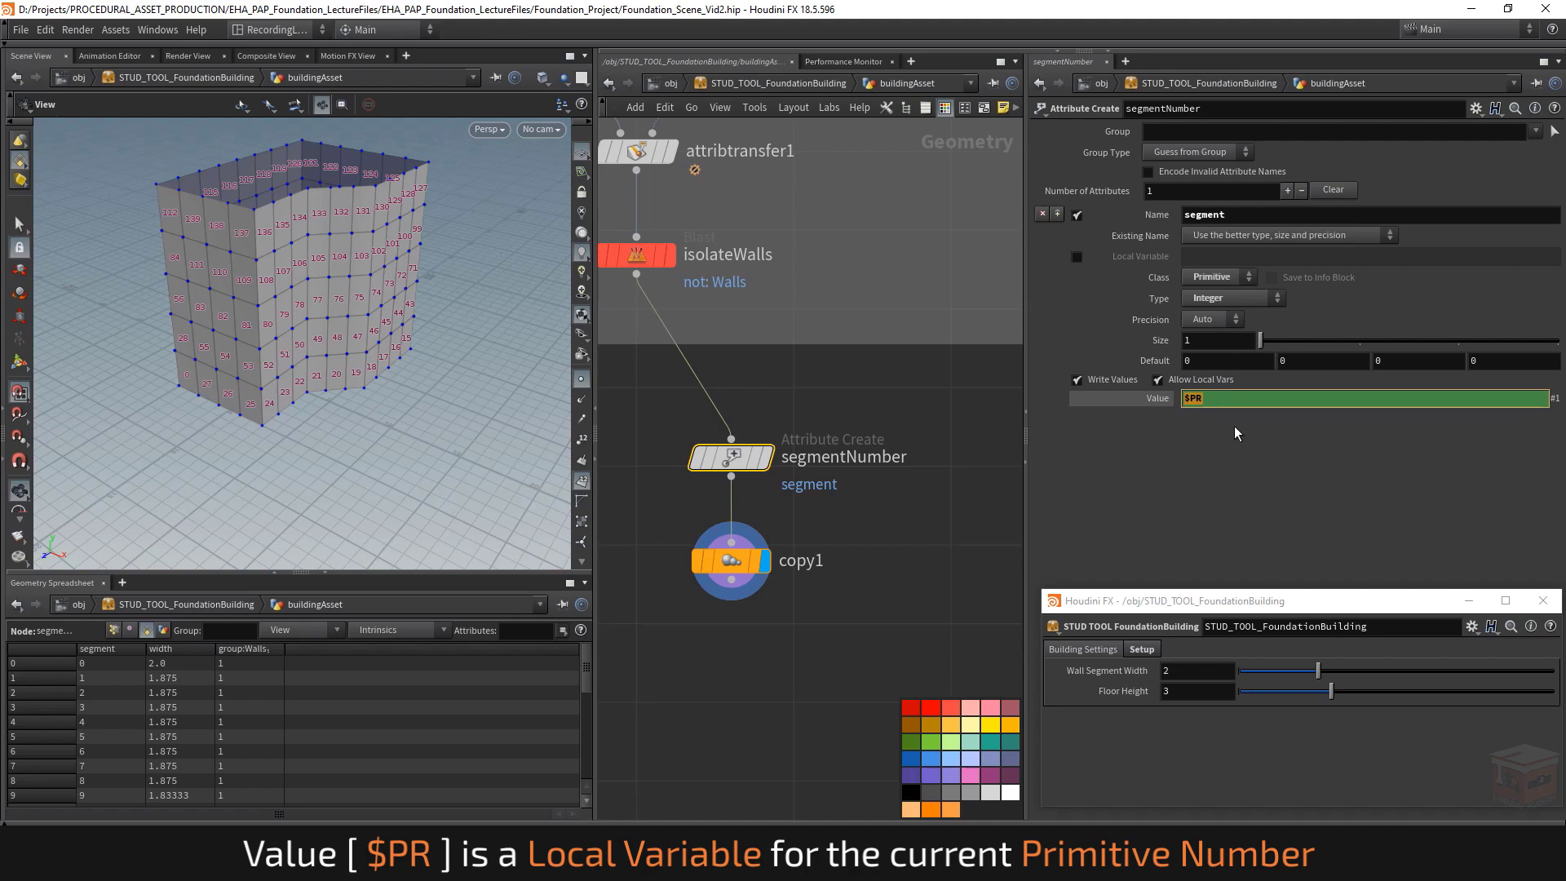
Hide the primitive numbers in the viewport and visualize the segment attribute from segmentNumber's node info.
{"action": "key", "text": "Return"}
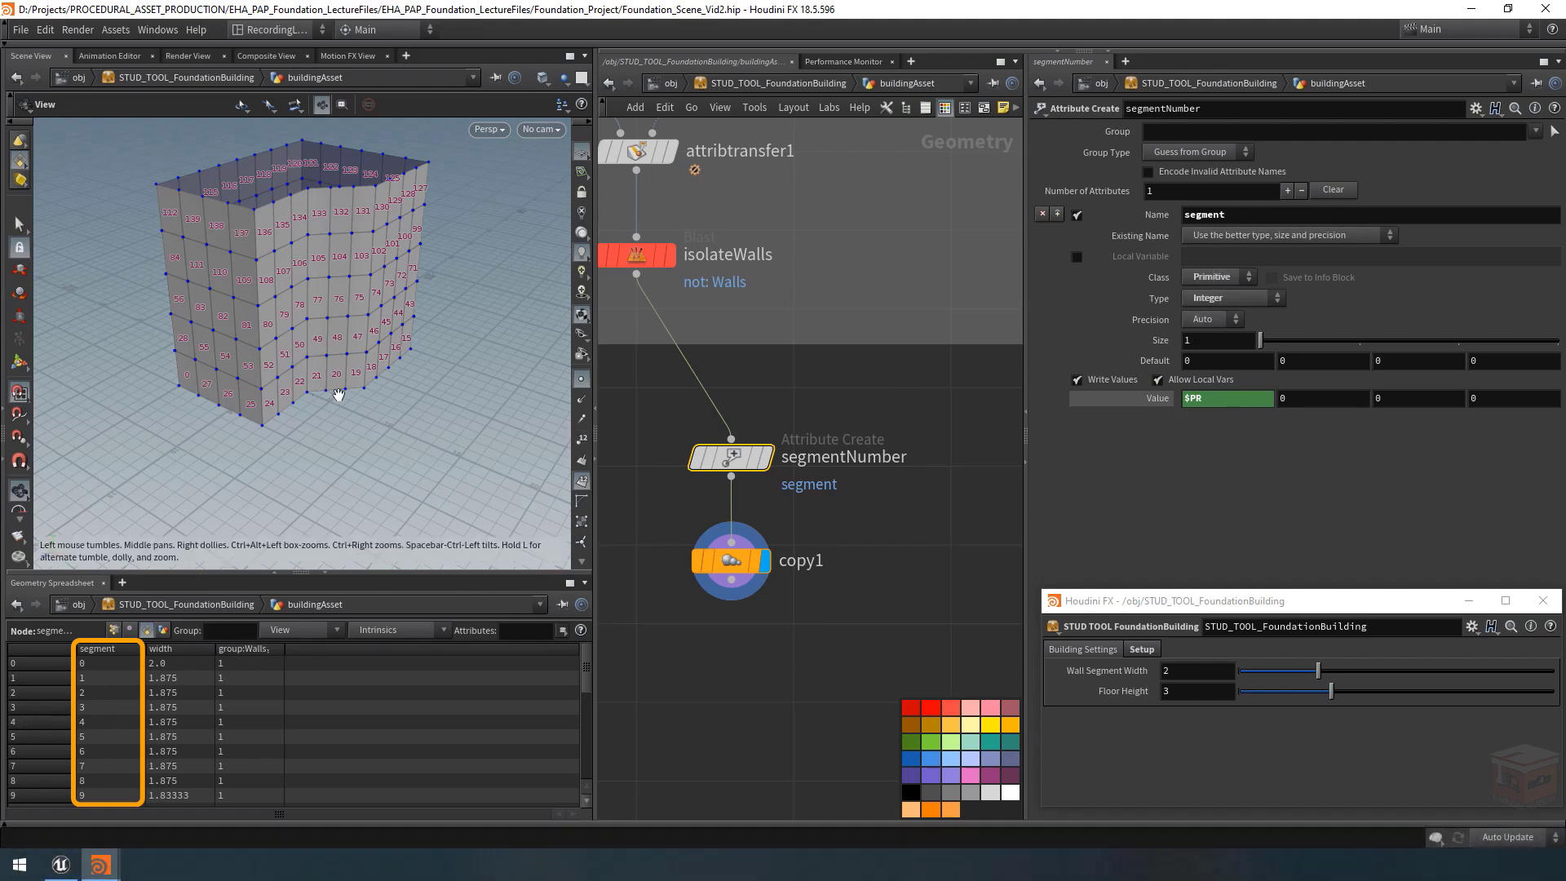
{"action": "left_click", "coordinate": [582, 482]}
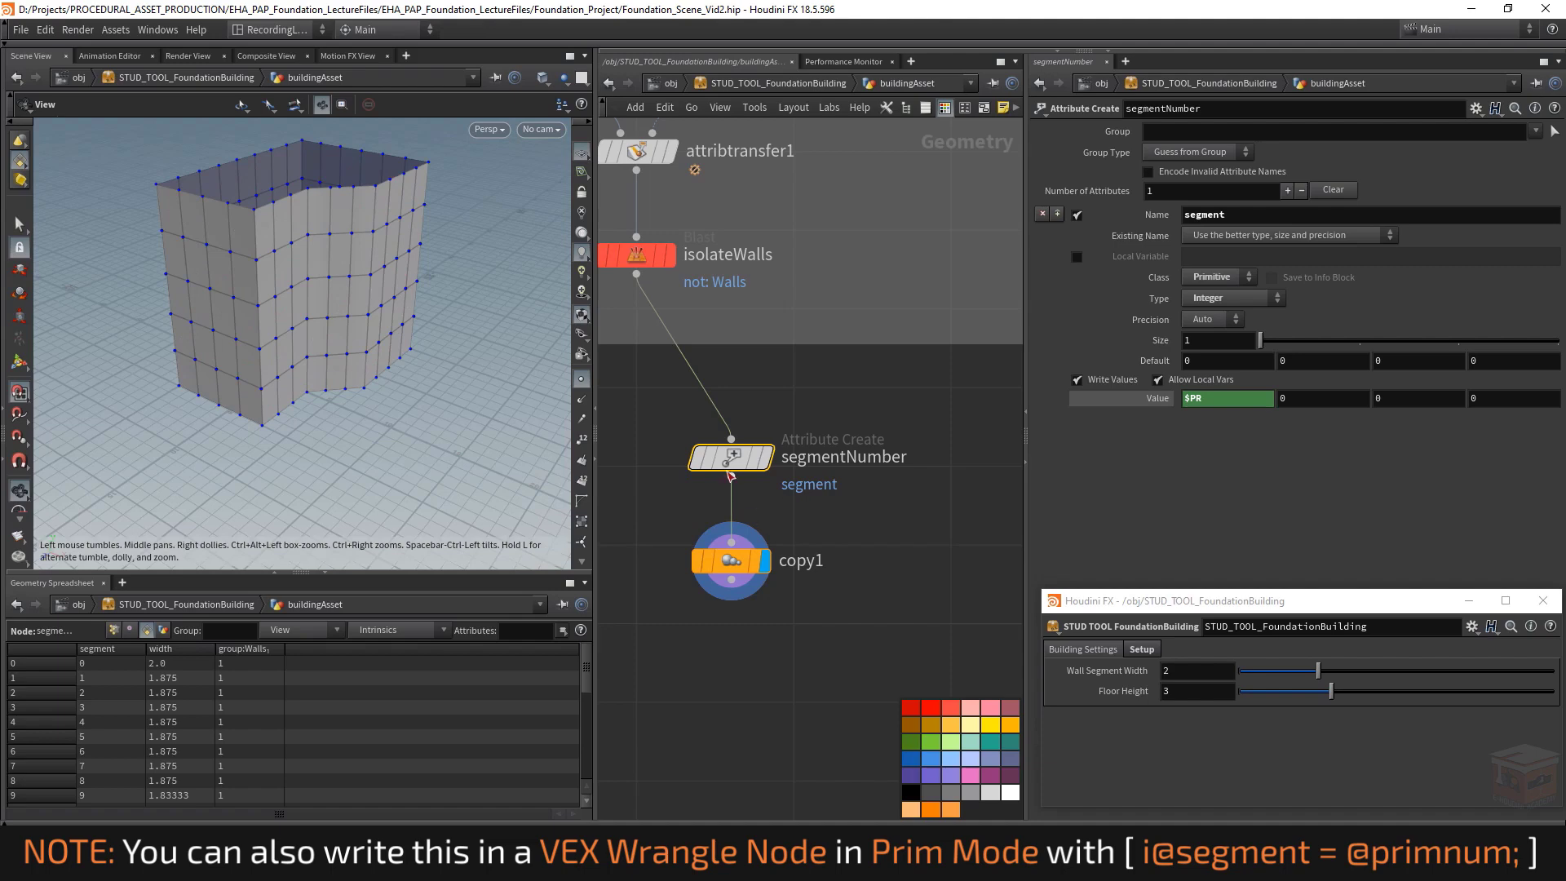
{"action": "mouse_move", "coordinate": [730, 471]}
{"action": "left_click", "coordinate": [668, 458]}
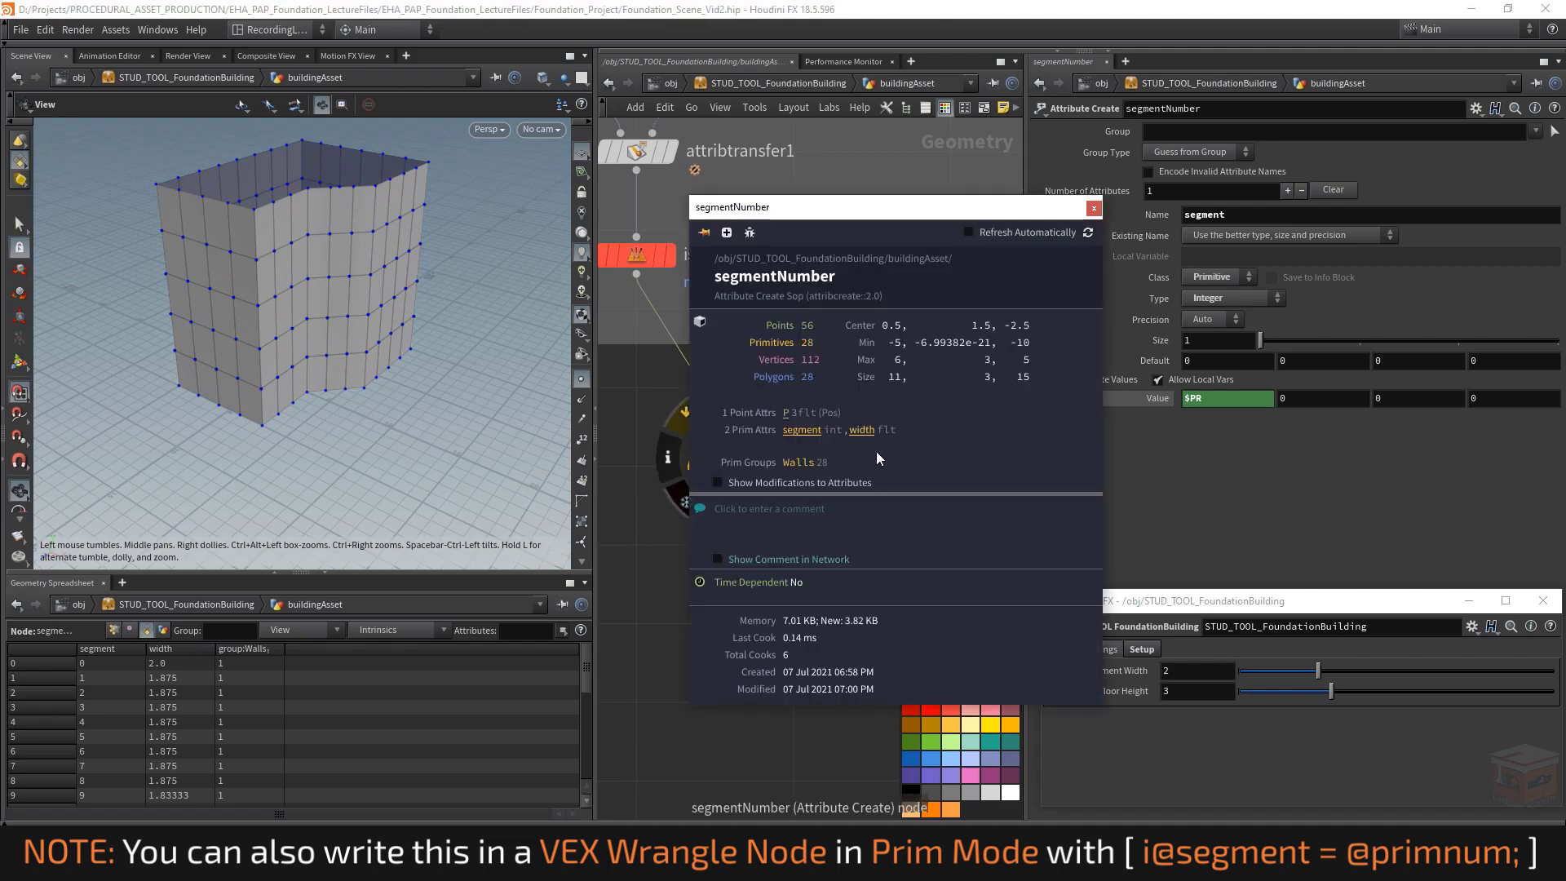
{"action": "left_click", "coordinate": [801, 430]}
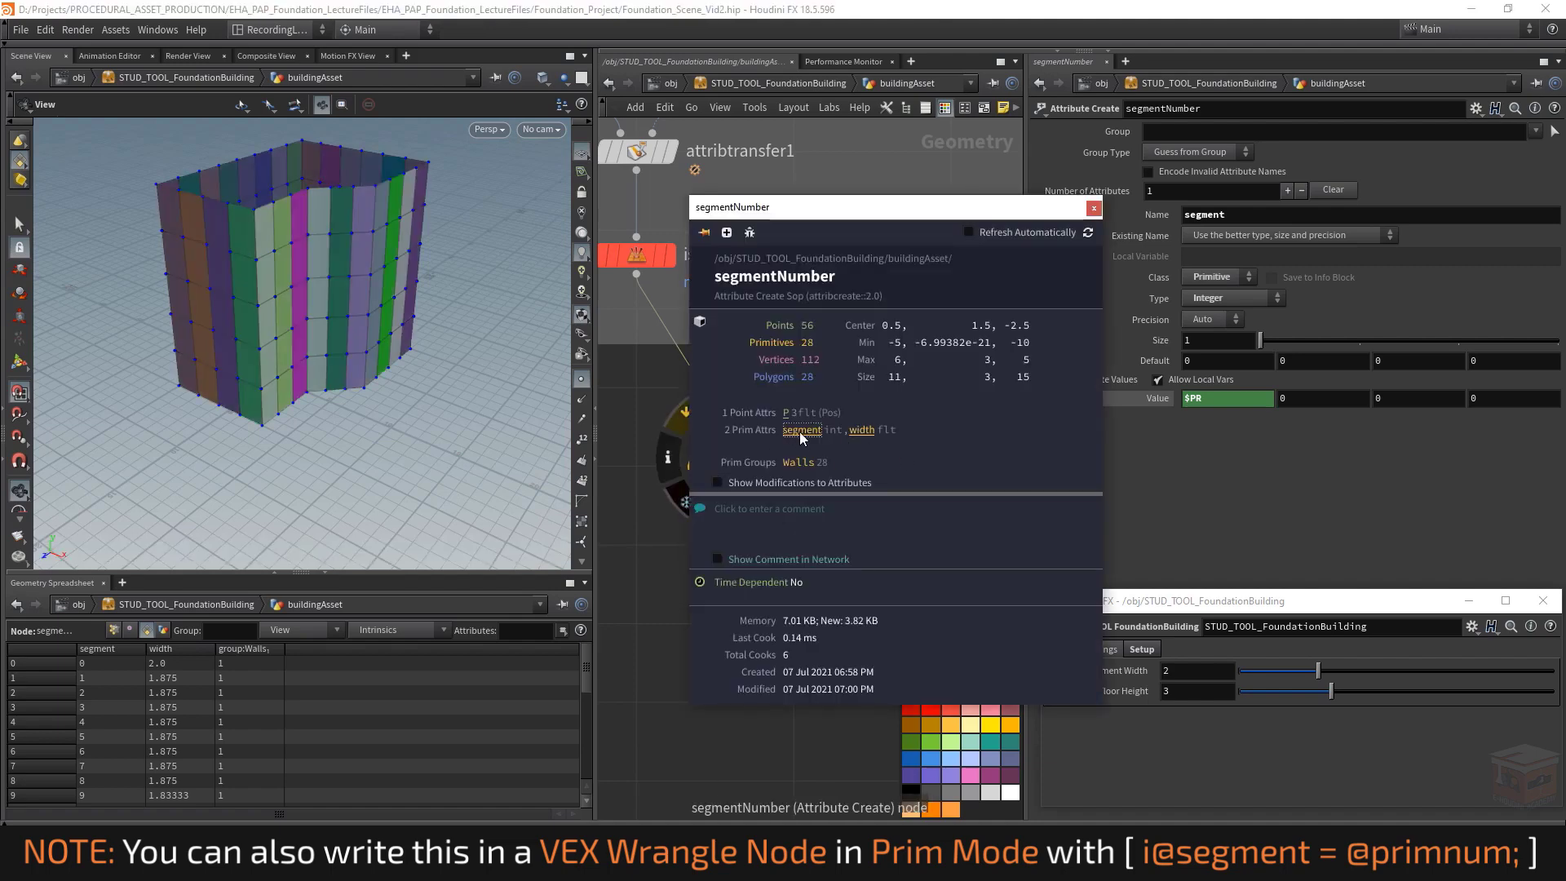
{"action": "left_click", "coordinate": [1094, 208]}
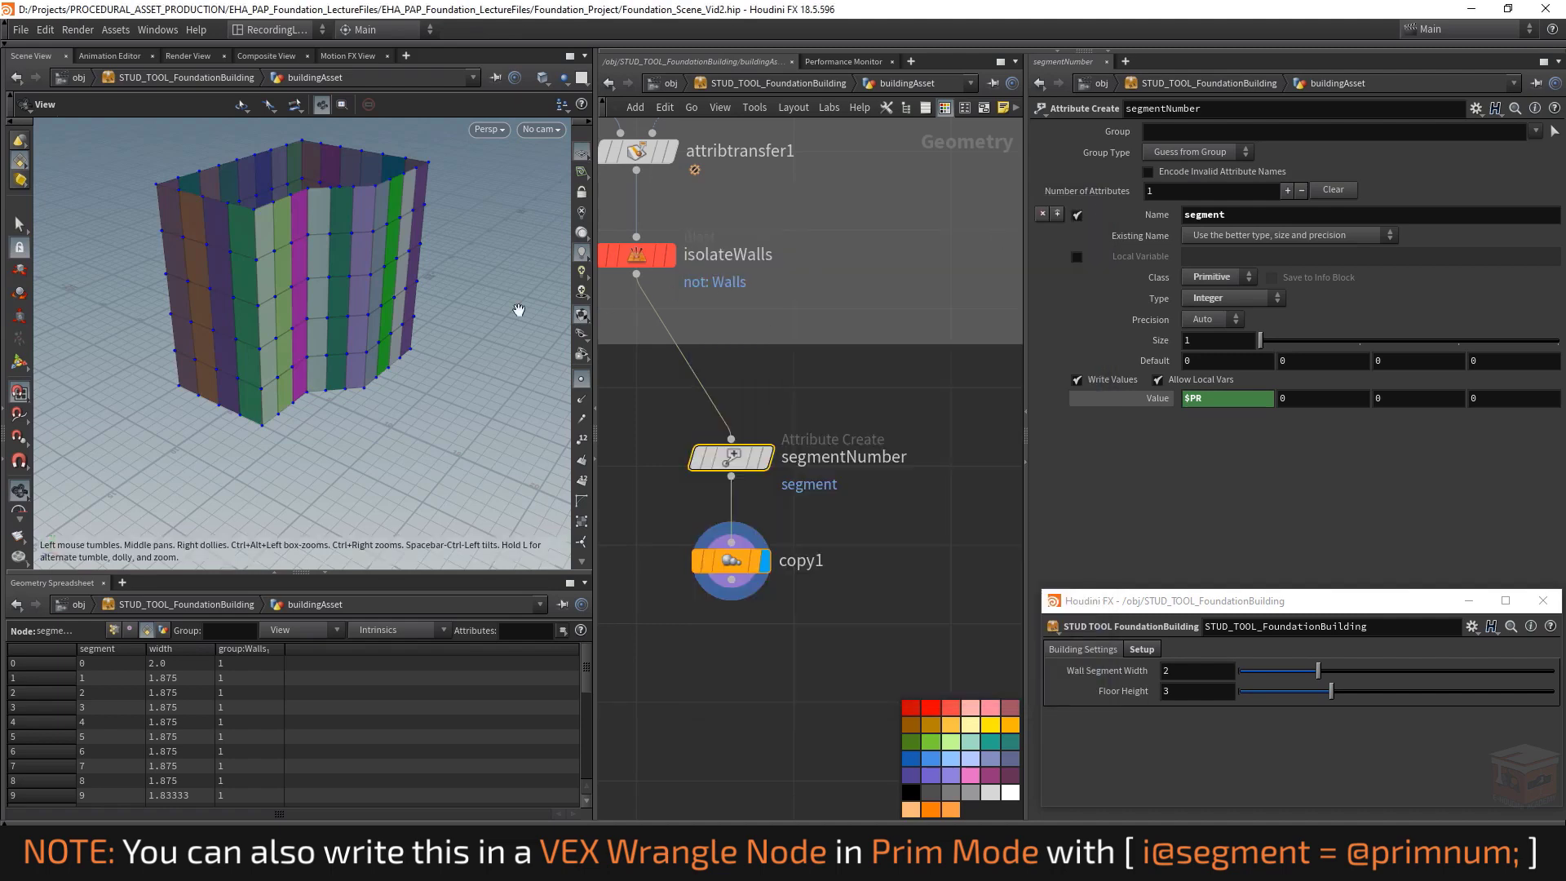
{"action": "mouse_move", "coordinate": [449, 332]}
{"action": "left_mouse_down"}
{"action": "mouse_move", "coordinate": [412, 325]}
{"action": "mouse_move", "coordinate": [446, 333]}
{"action": "left_mouse_up"}
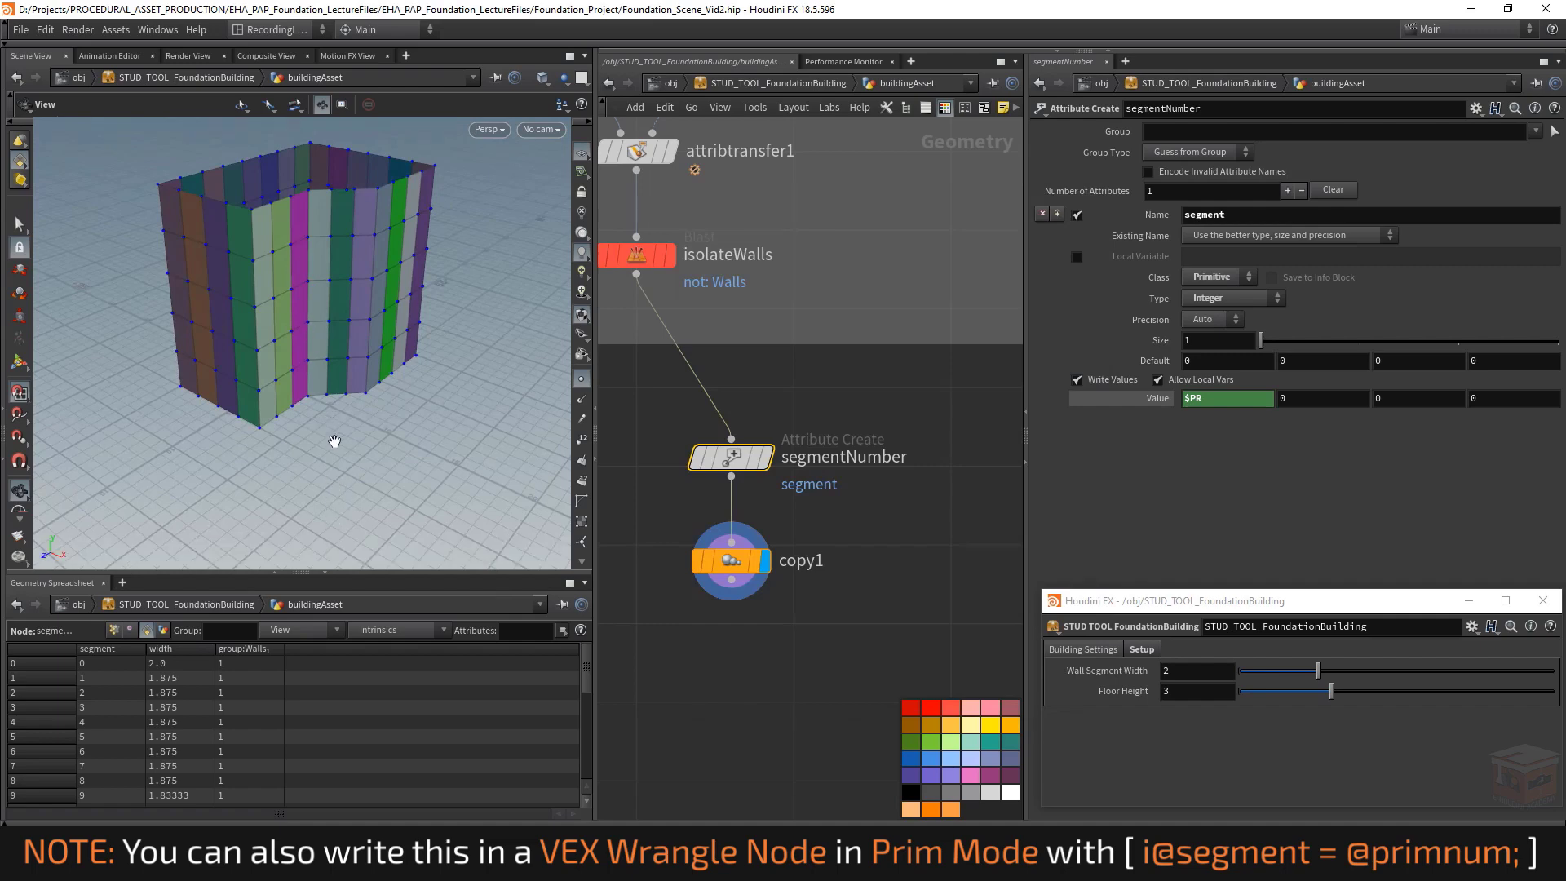
Change the segment scene visualizer's type to Marker and inspect the segment labels on the stacked walls.
{"action": "key", "text": "d"}
{"action": "left_click", "coordinate": [285, 490]}
{"action": "left_click_drag", "start_coordinate": [286, 490], "coordinate": [325, 512]}
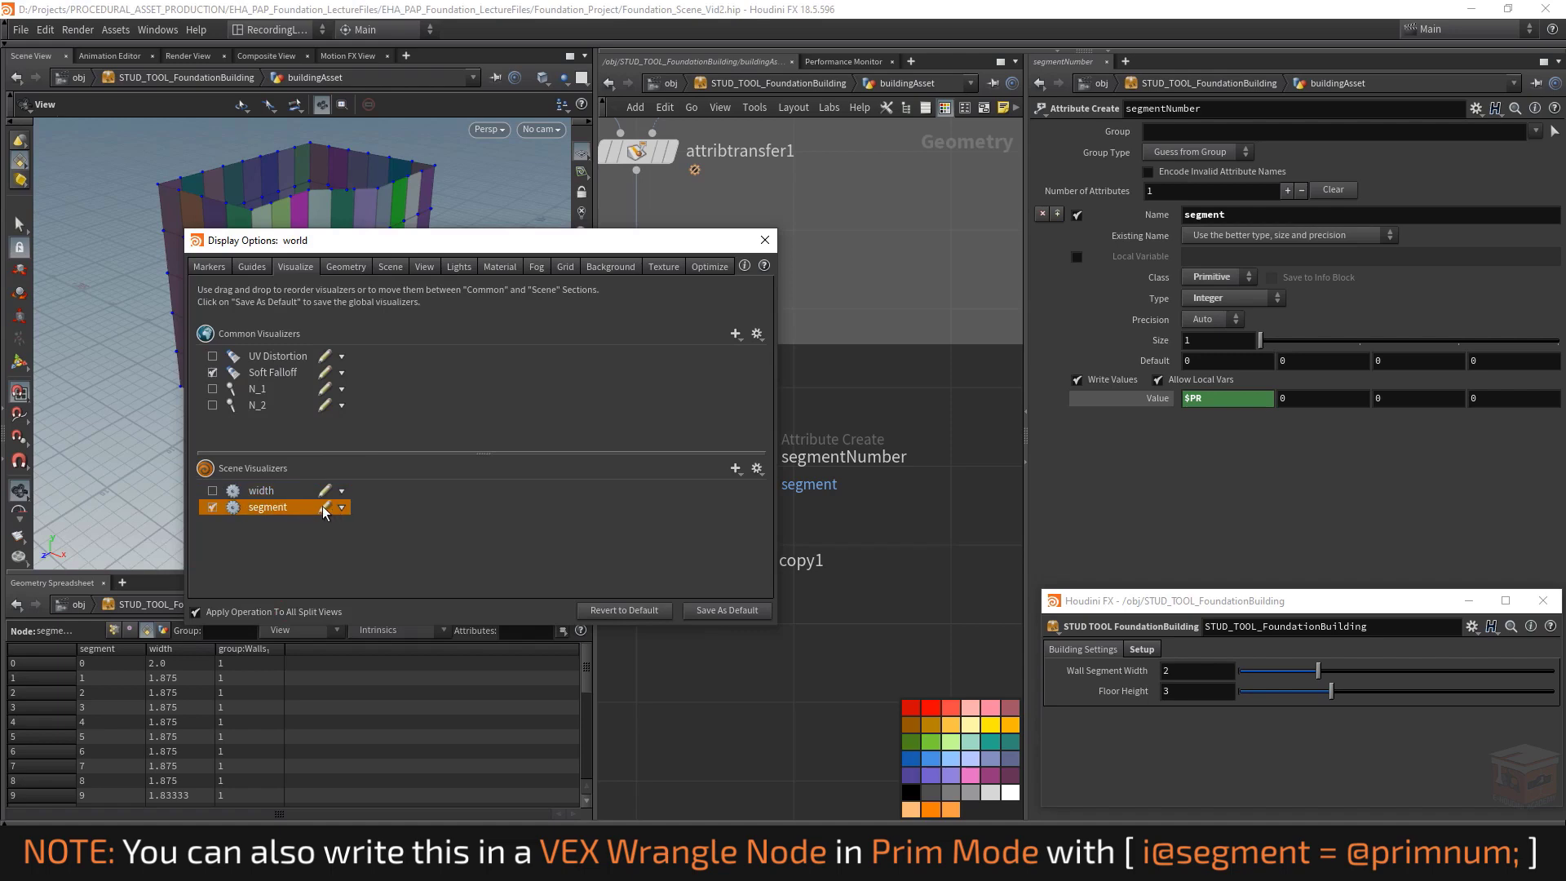
{"action": "left_click", "coordinate": [324, 509]}
{"action": "left_click", "coordinate": [261, 377]}
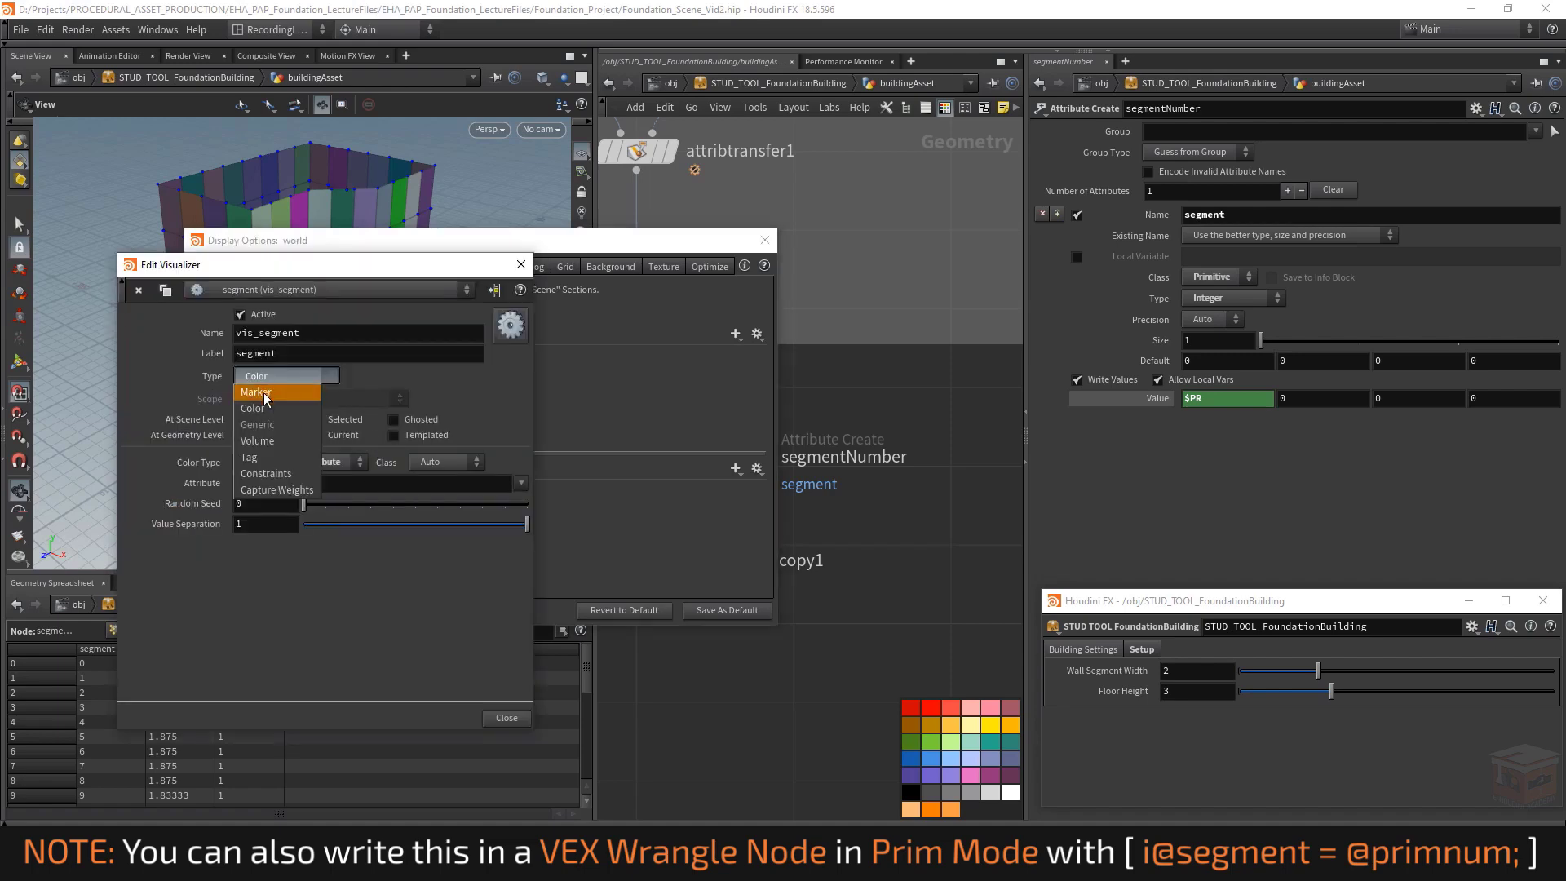
{"action": "left_click", "coordinate": [267, 395]}
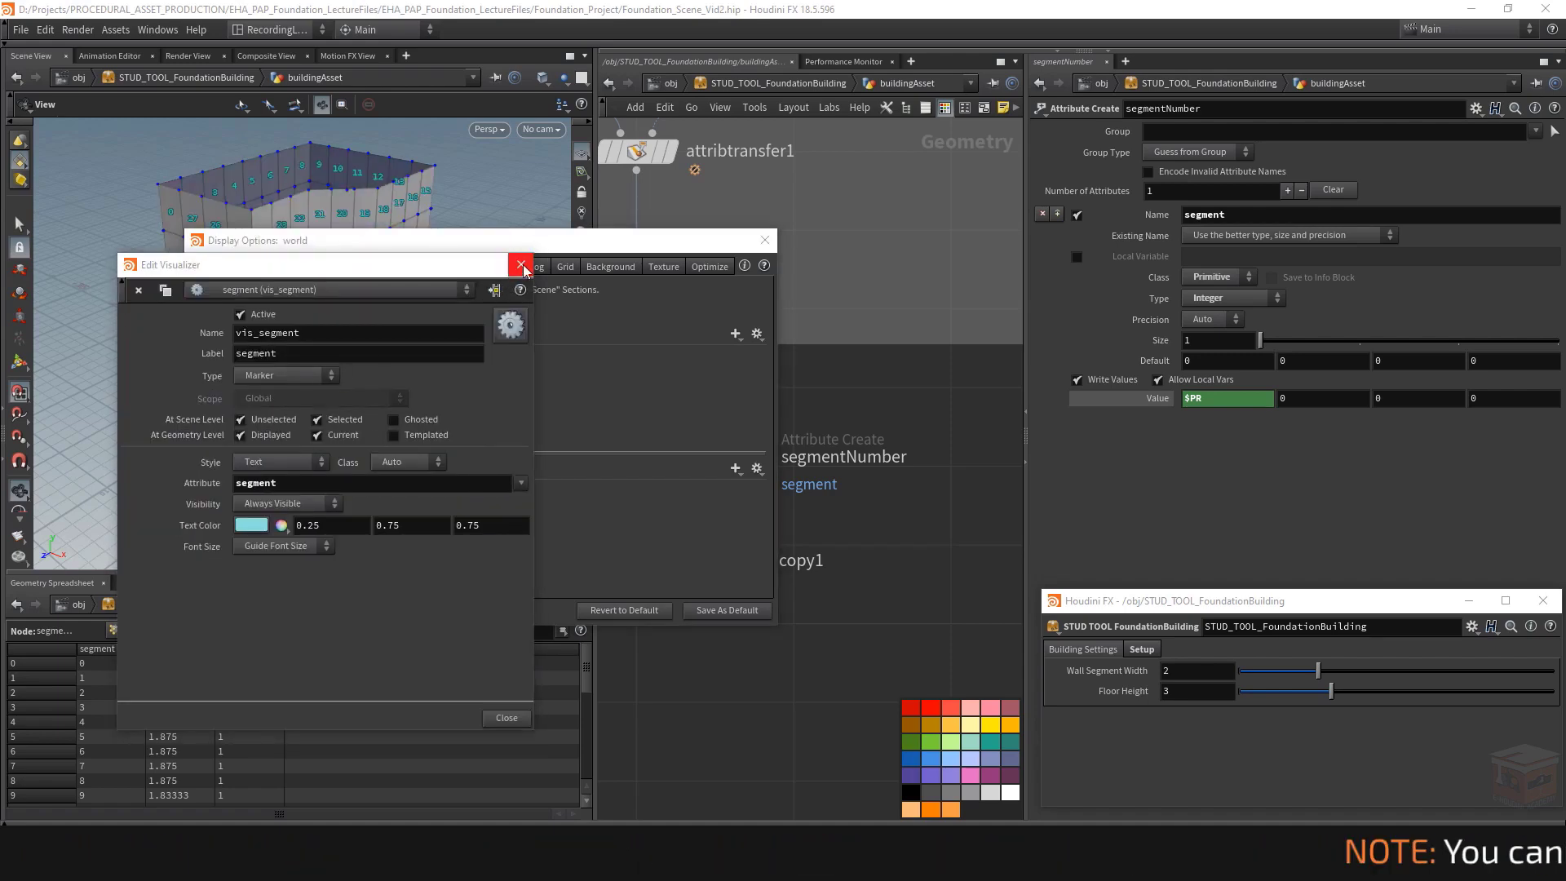
{"action": "left_click", "coordinate": [520, 265]}
{"action": "left_click", "coordinate": [764, 240]}
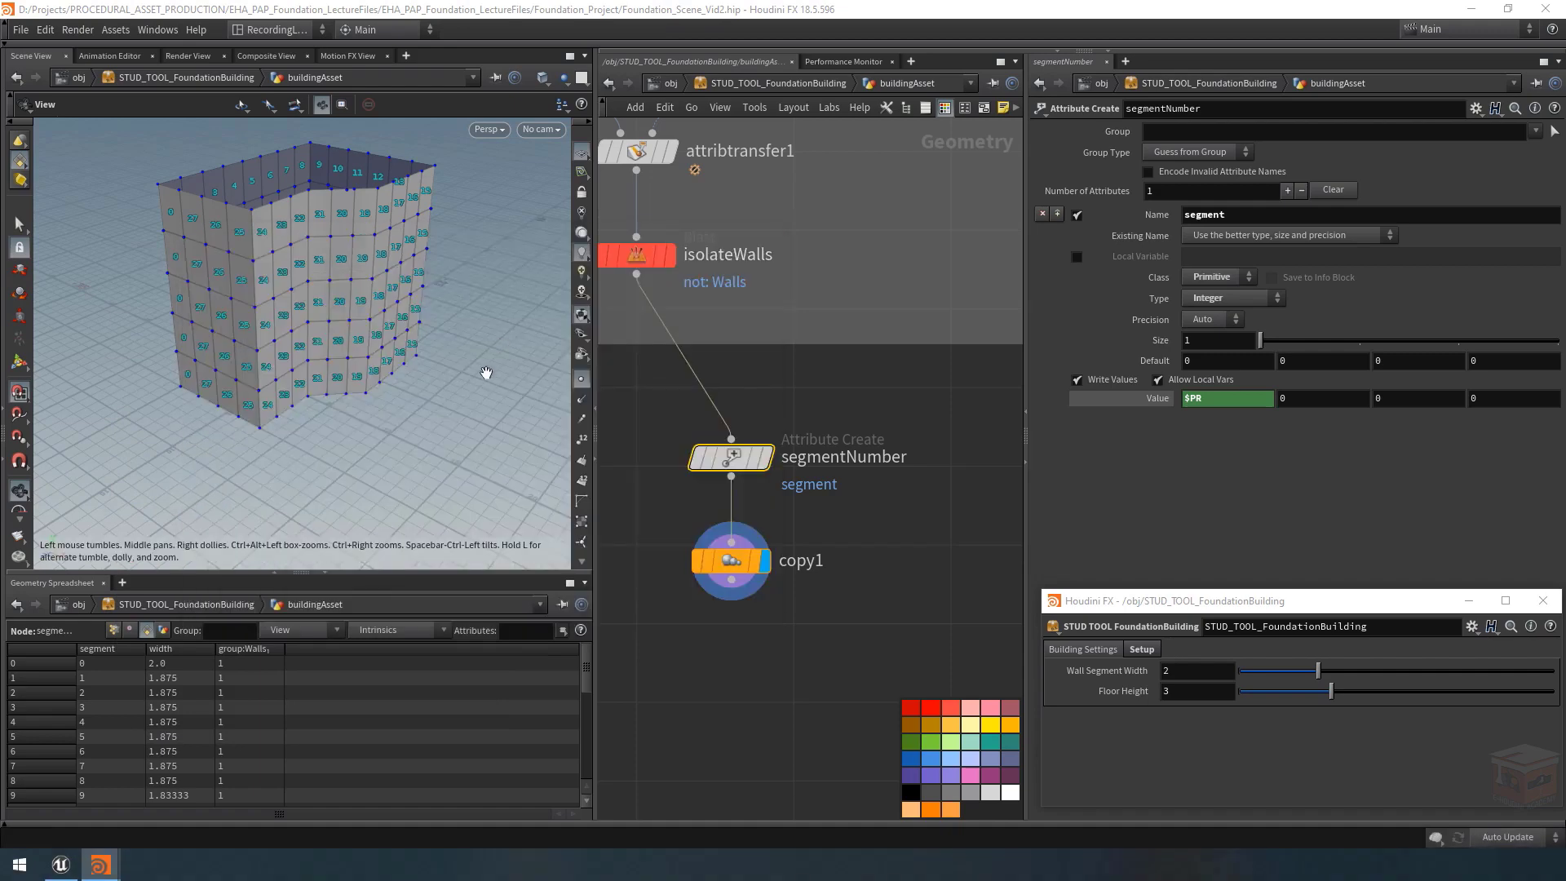
{"action": "left_click_drag", "start_coordinate": [280, 371], "coordinate": [355, 328]}
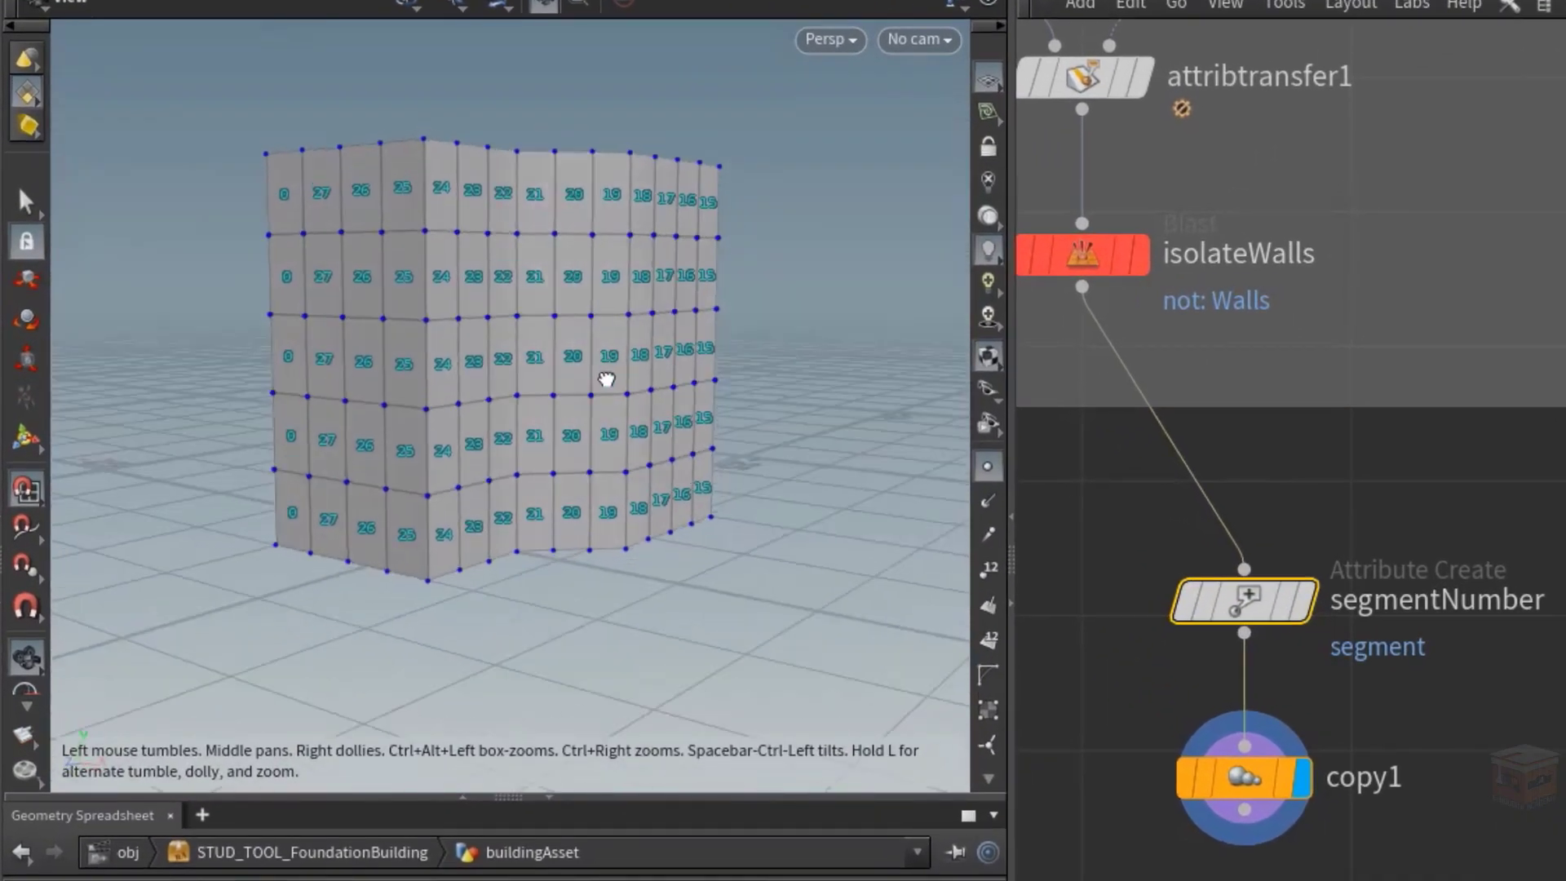
{"action": "left_click_drag", "start_coordinate": [606, 379], "coordinate": [598, 409]}
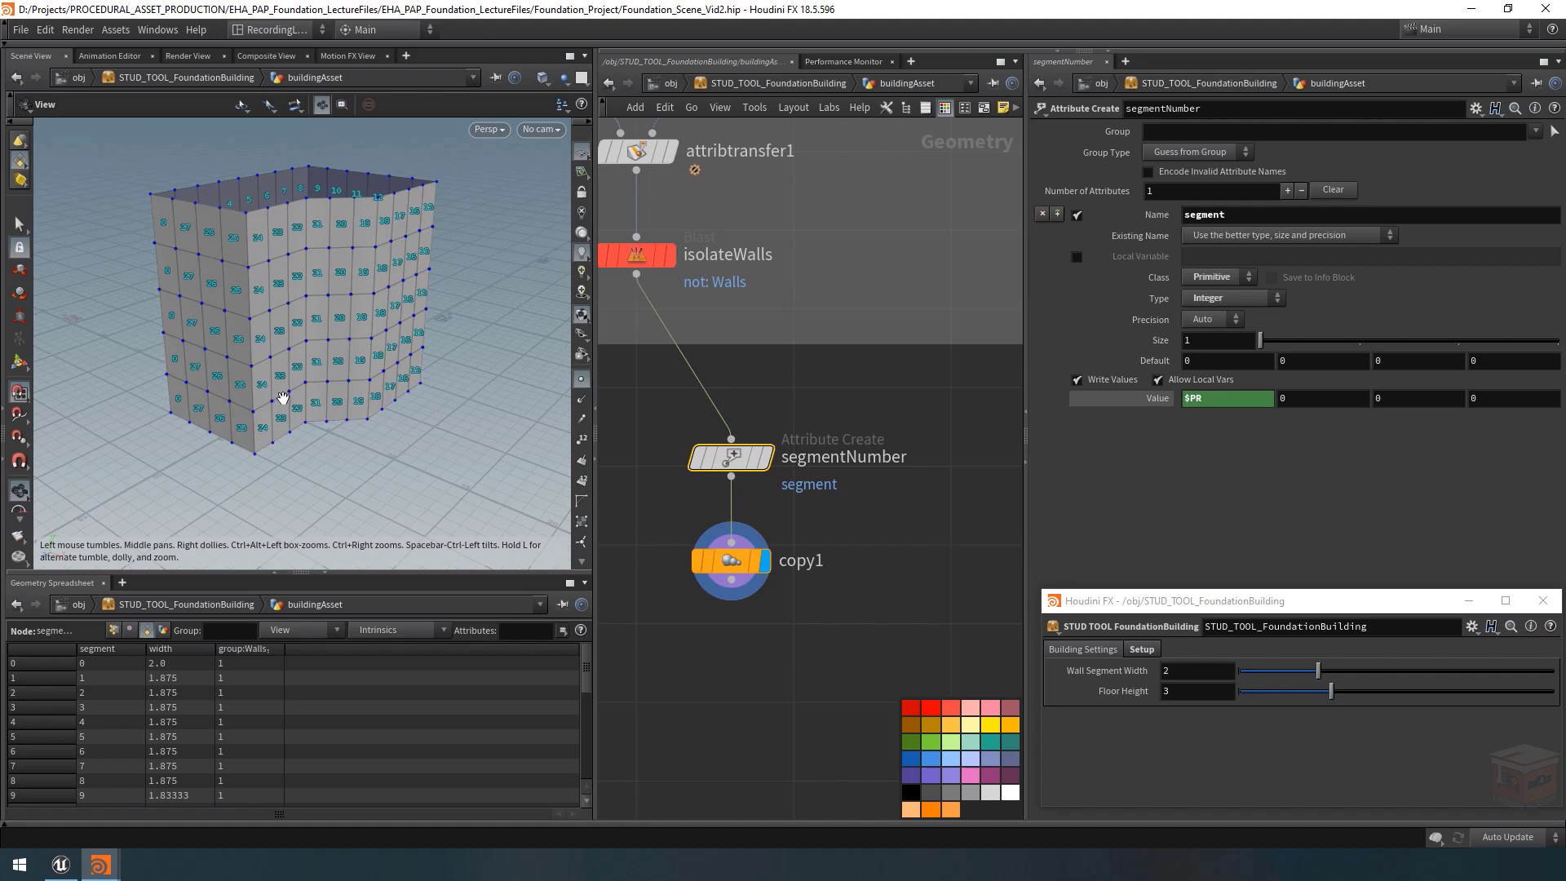
Enable the Copy Number Attribute on copy1 and name it floor.
{"action": "left_click_drag", "start_coordinate": [857, 533], "coordinate": [690, 600]}
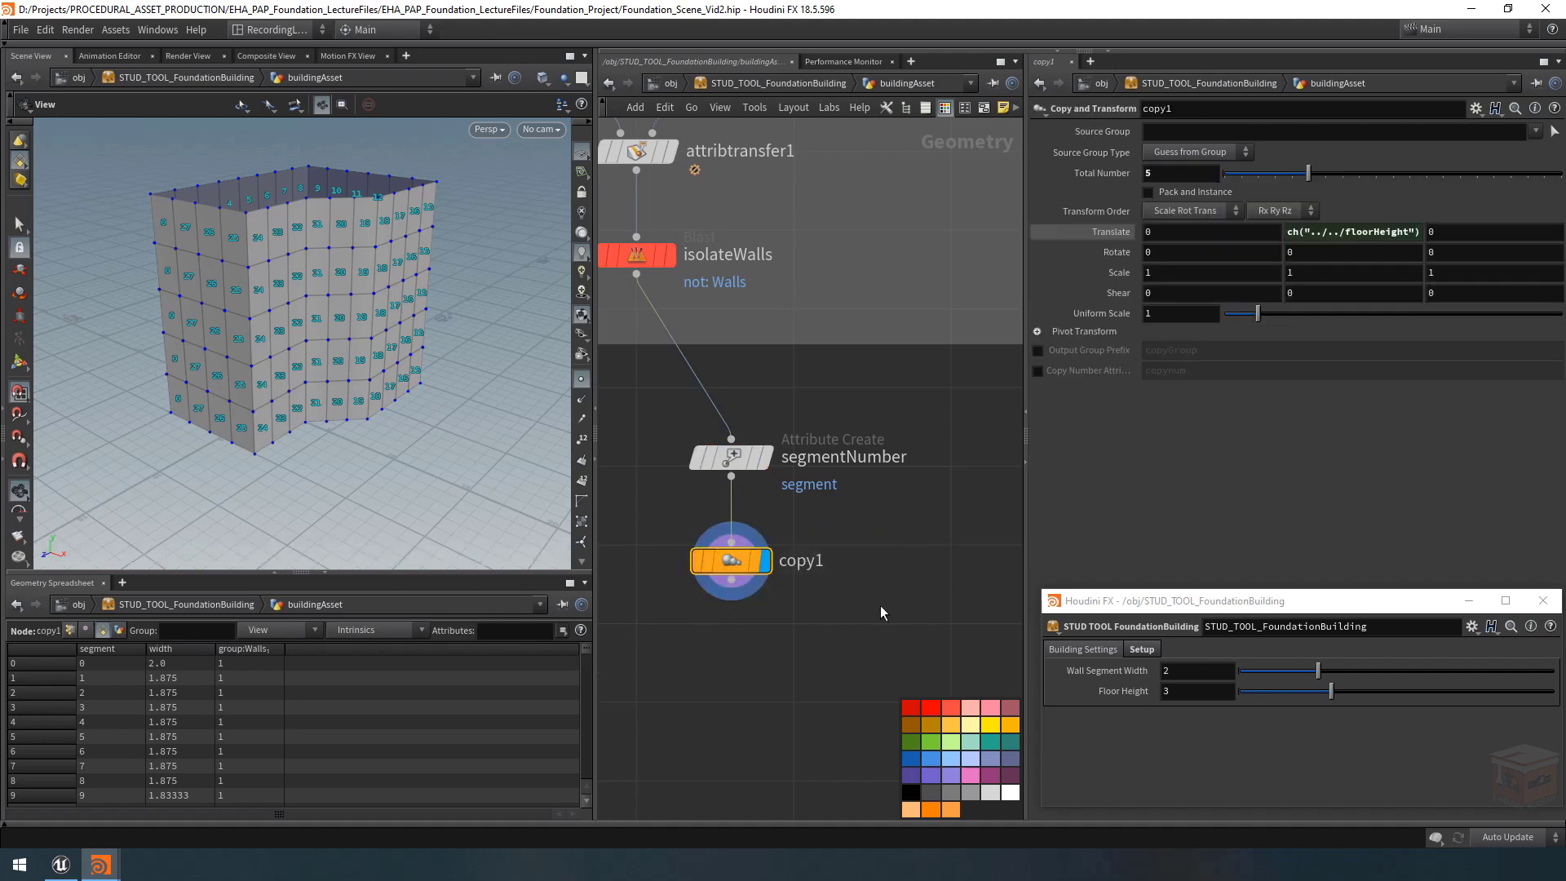
{"action": "left_click", "coordinate": [1037, 371]}
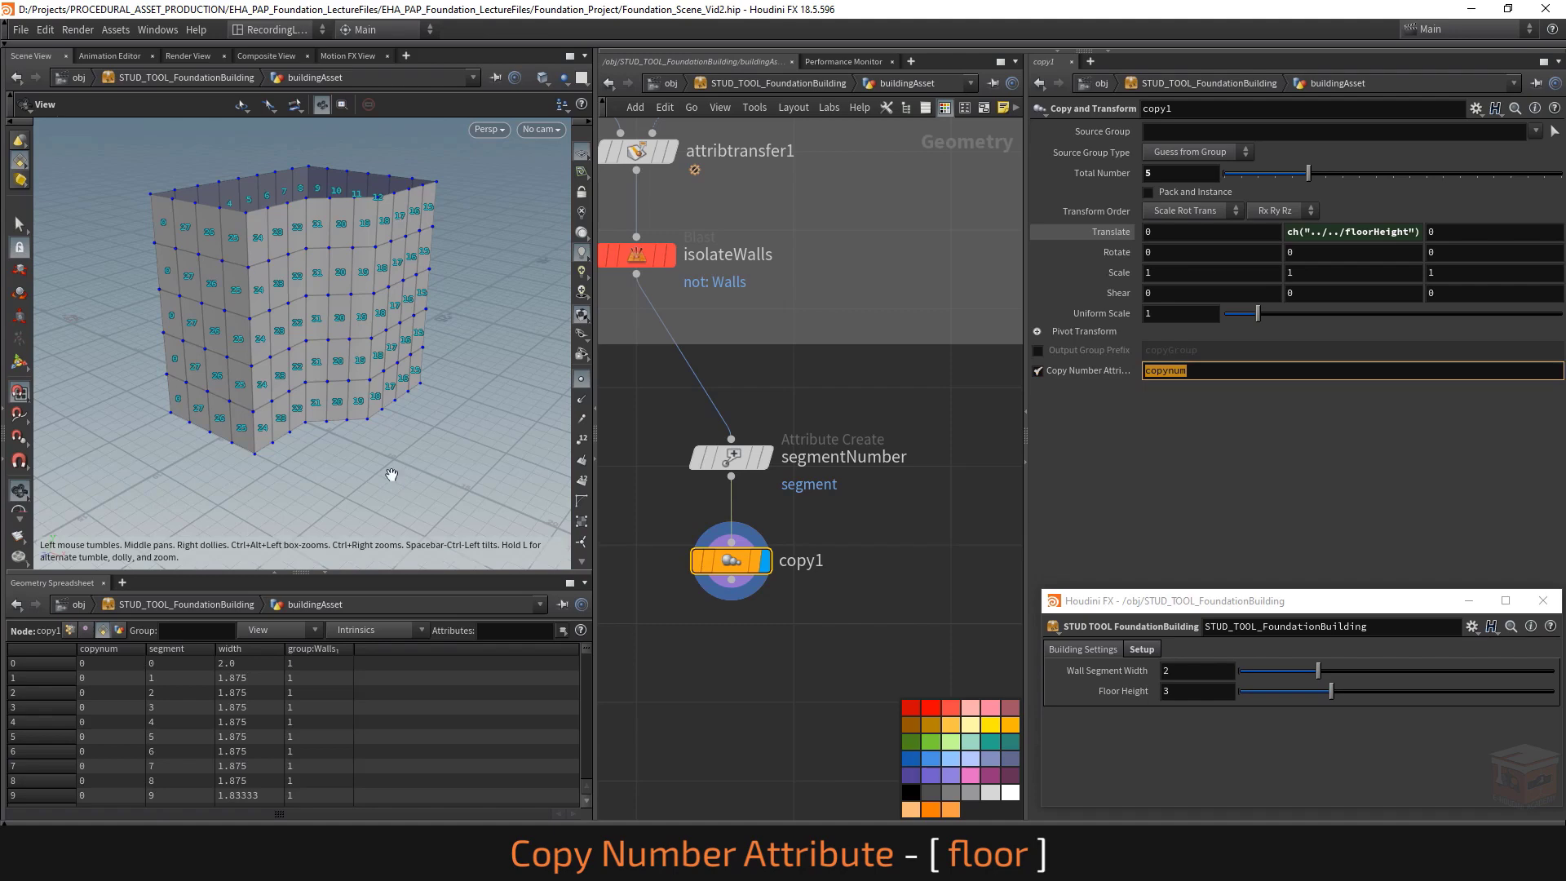
{"action": "type", "text": "floor"}
{"action": "key", "text": "Return"}
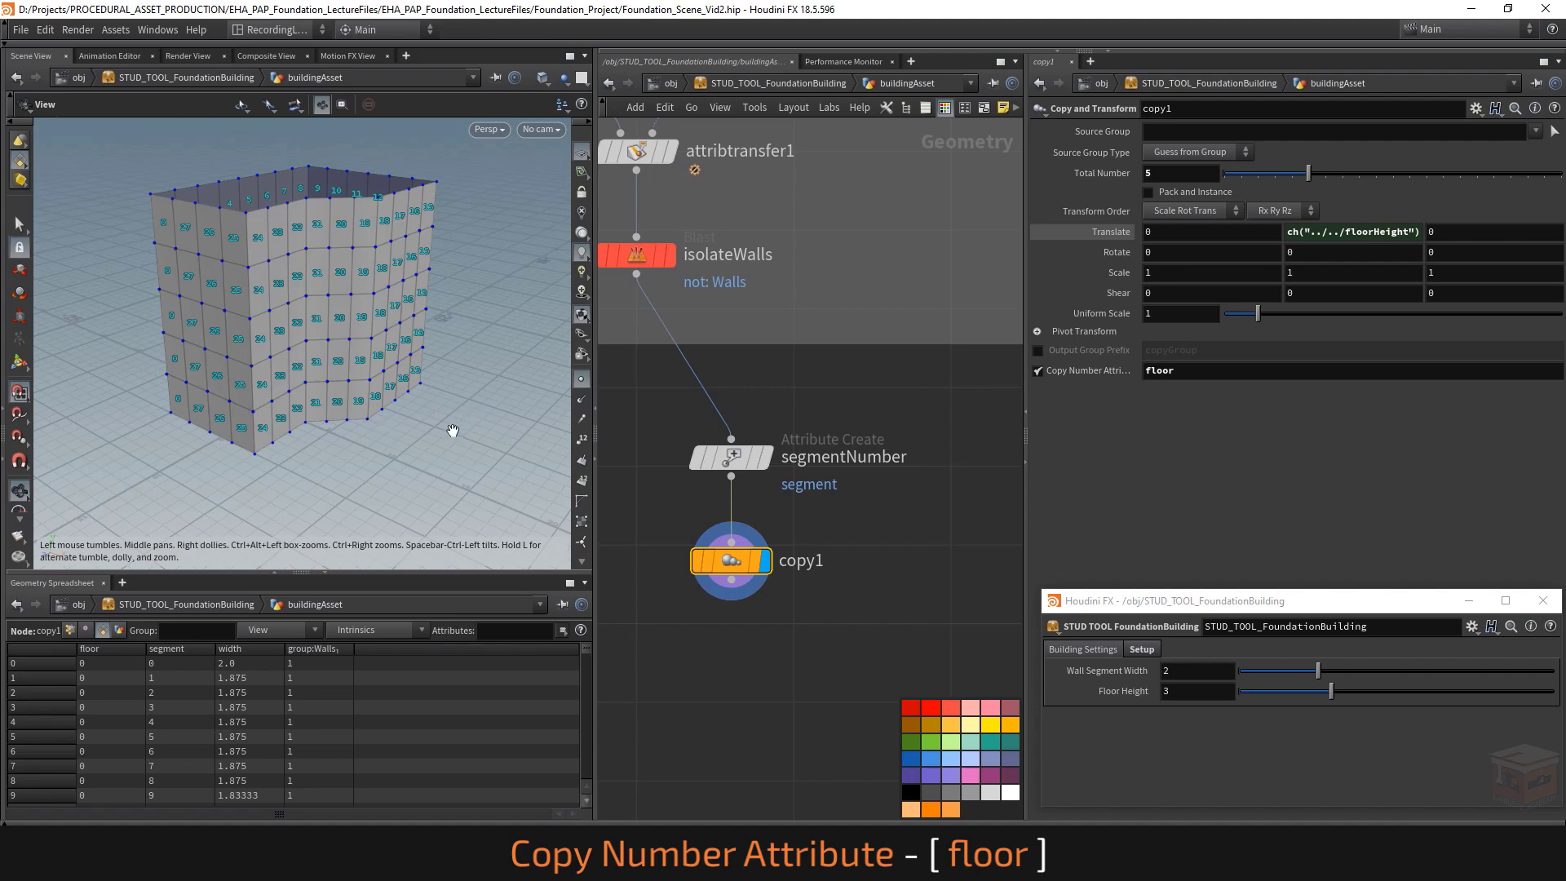
Visualize the floor attribute from copy1's node info and view the floors of the building.
{"action": "mouse_move", "coordinate": [725, 562]}
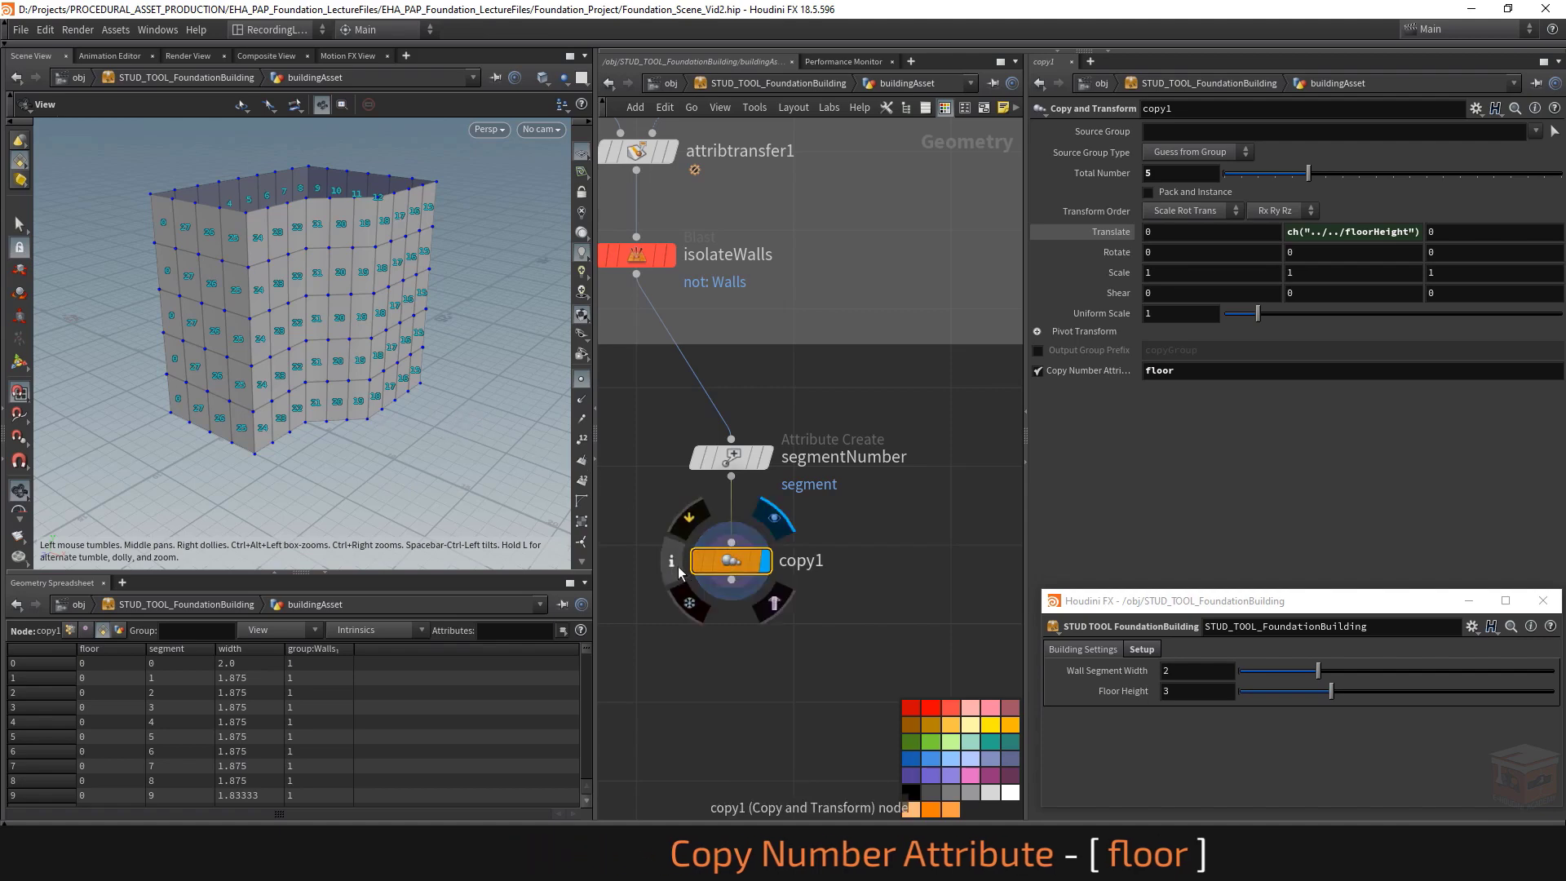
{"action": "left_click", "coordinate": [673, 563]}
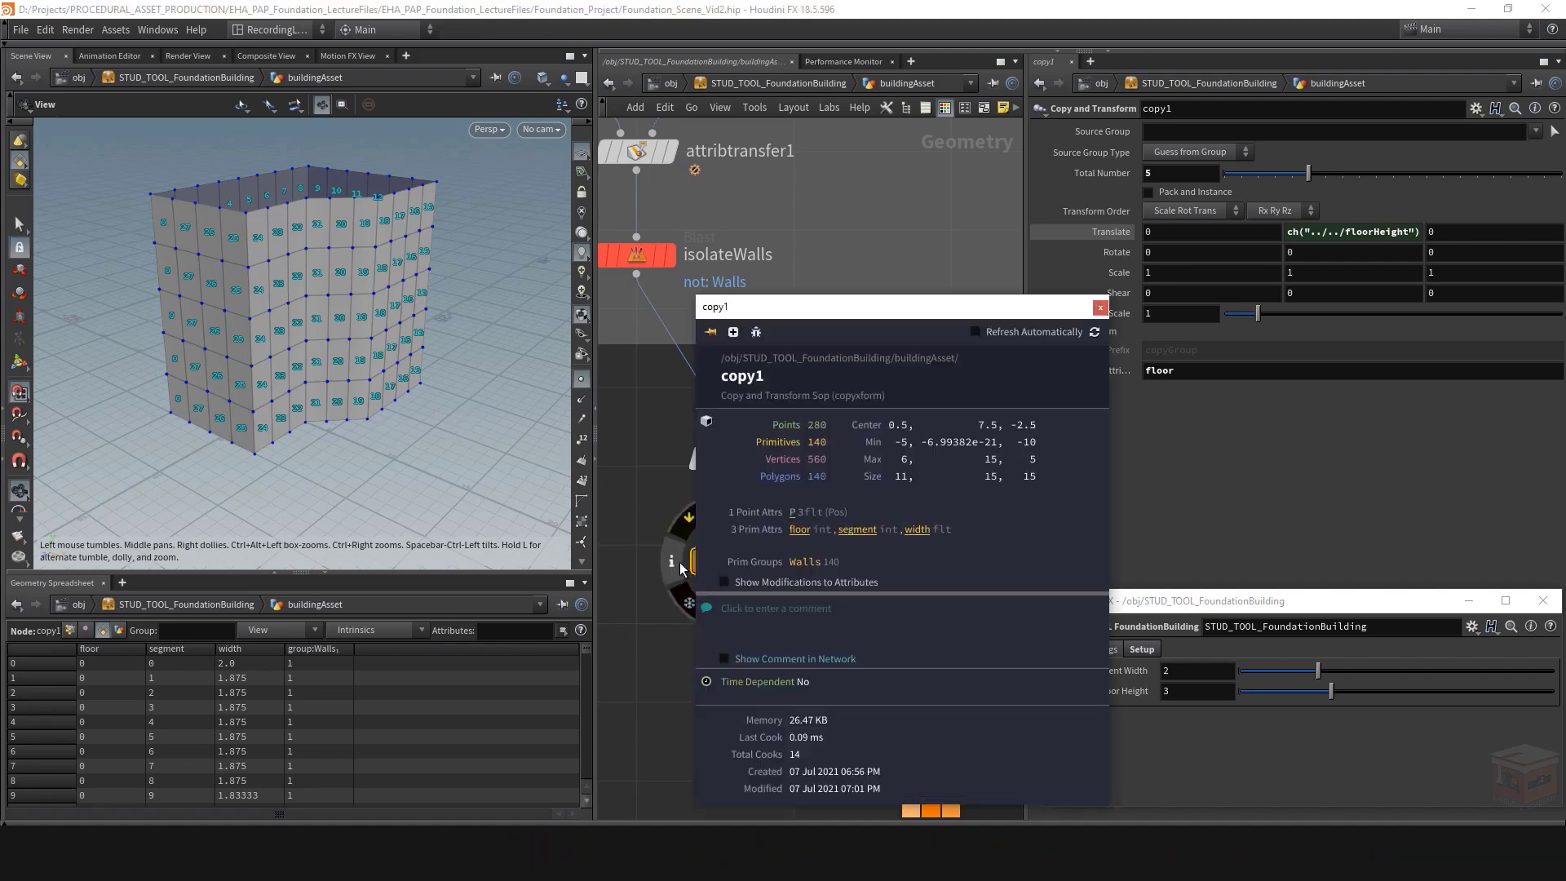
{"action": "left_click", "coordinate": [808, 531]}
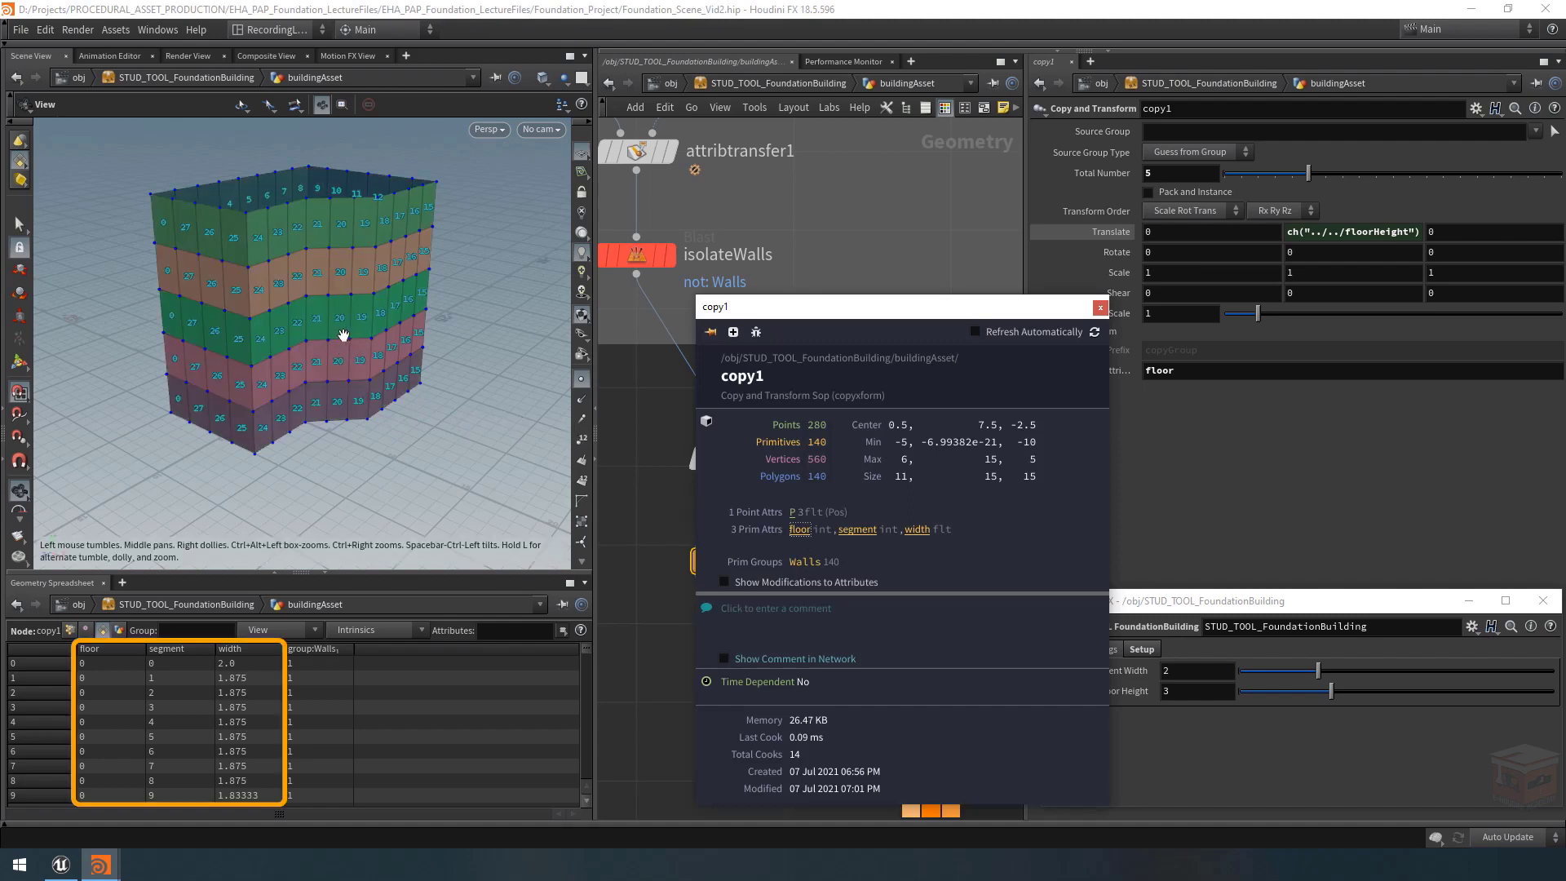
{"action": "left_click_drag", "start_coordinate": [343, 334], "coordinate": [409, 326]}
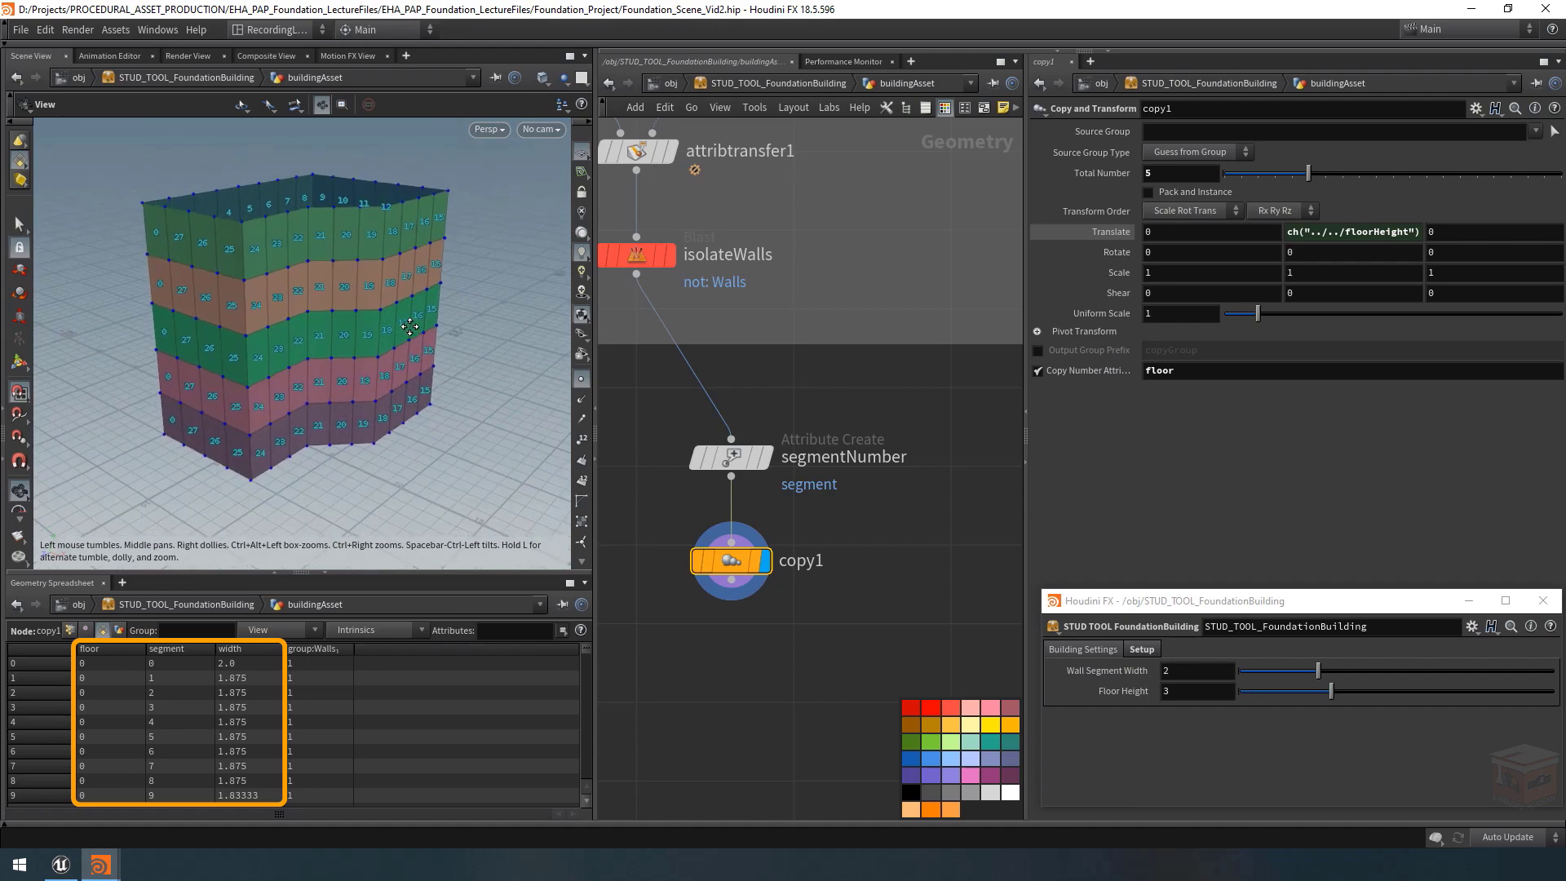
{"action": "scroll", "coordinate": [416, 320], "scroll_direction": "down", "scroll_amount": 5}
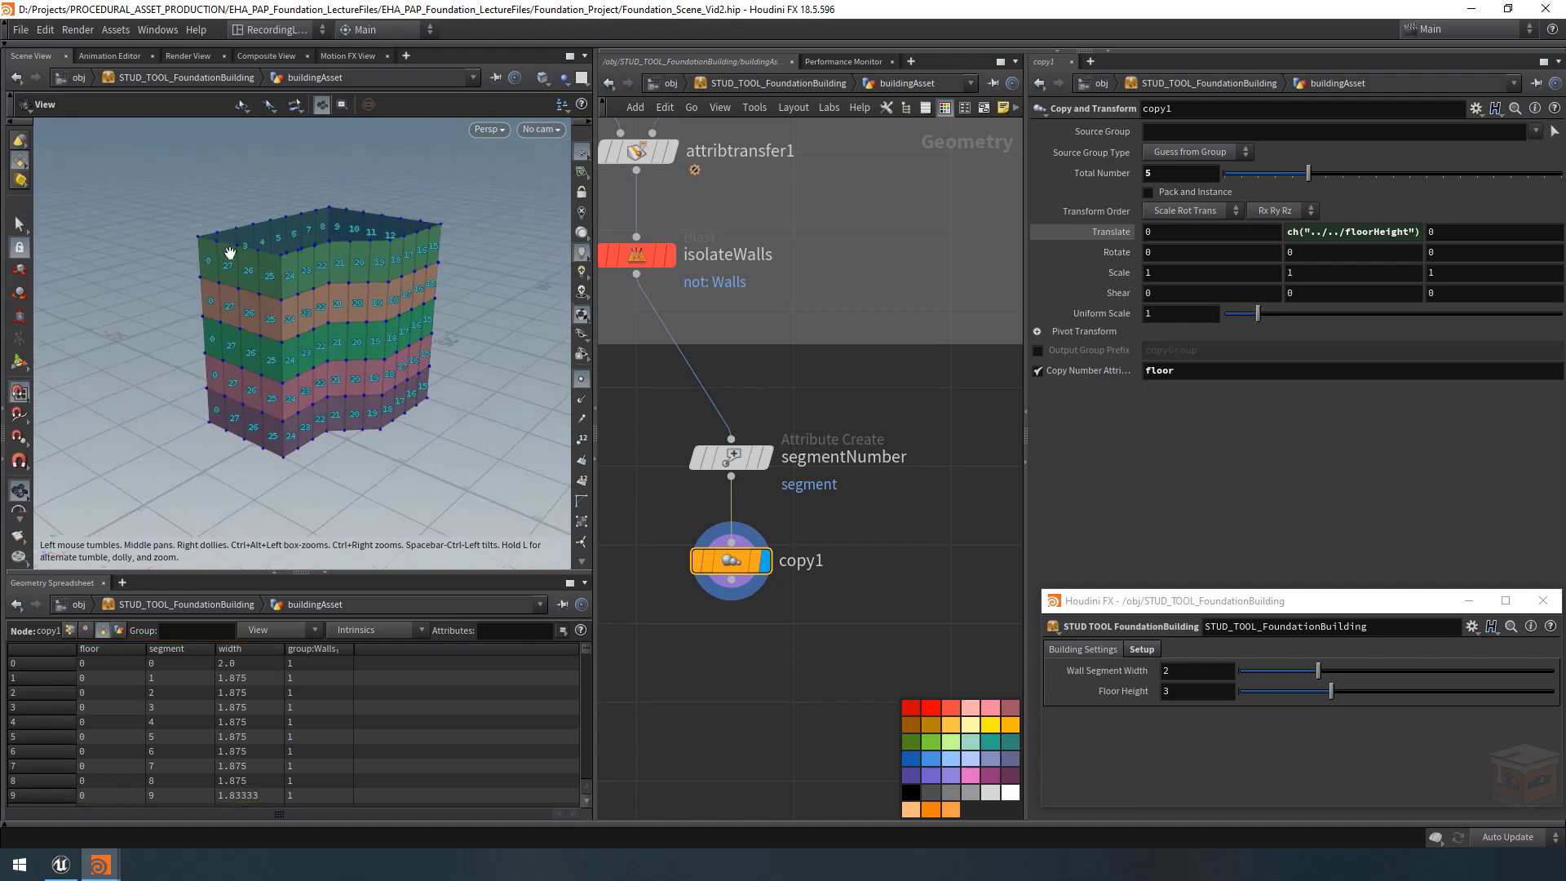
Change the floor scene visualizer's type to Marker and move its Edit Visualizer window clear of the viewport.
{"action": "key", "text": "d"}
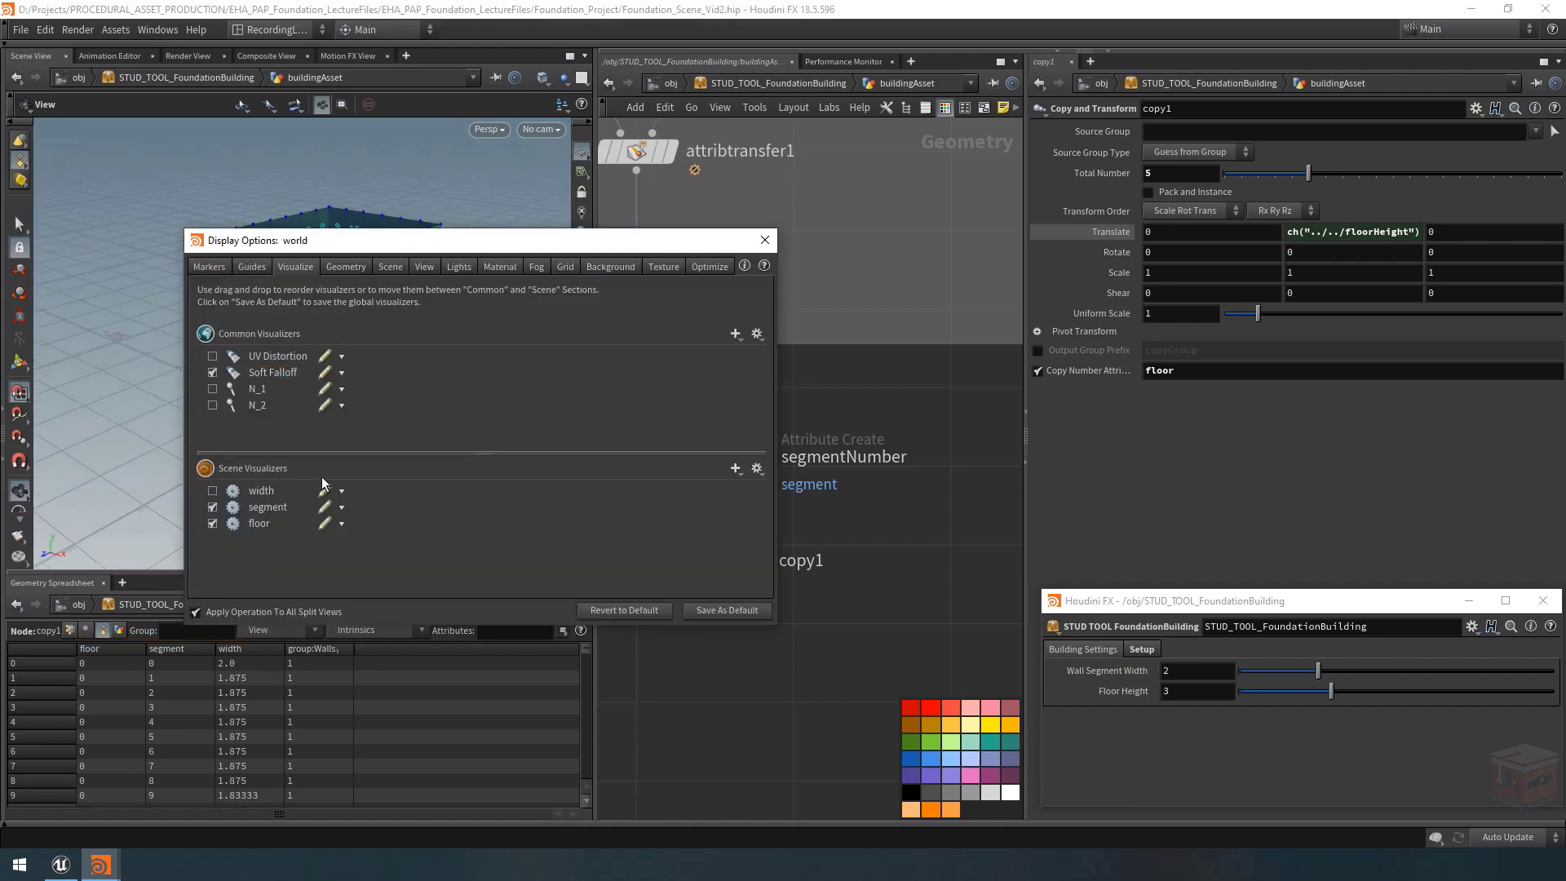
{"action": "left_click", "coordinate": [324, 508]}
{"action": "left_click", "coordinate": [323, 523]}
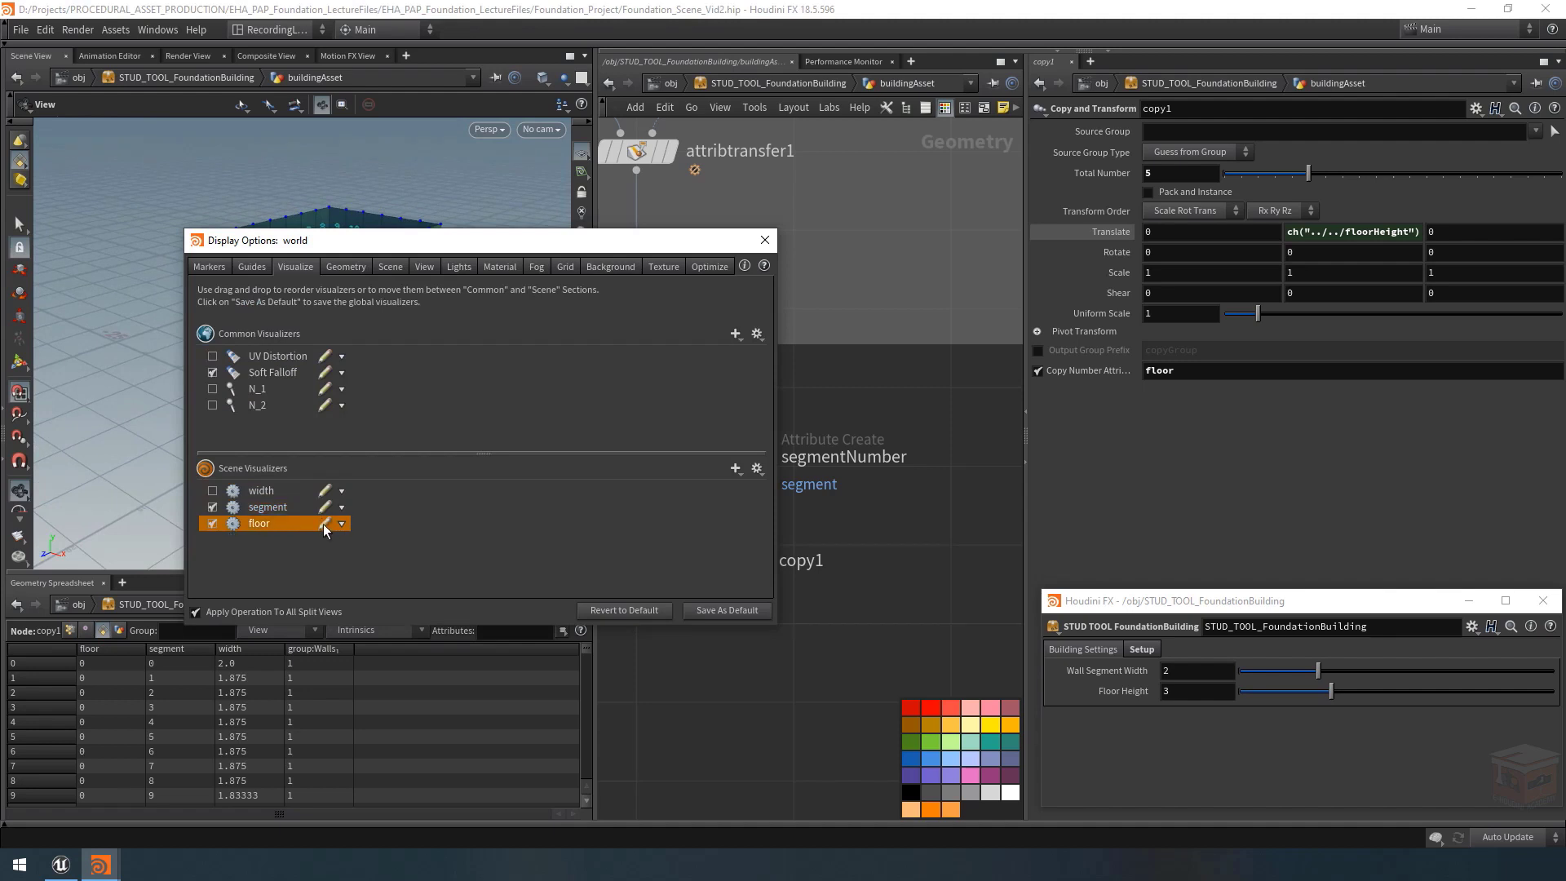
{"action": "left_click", "coordinate": [324, 523]}
{"action": "left_click", "coordinate": [289, 375]}
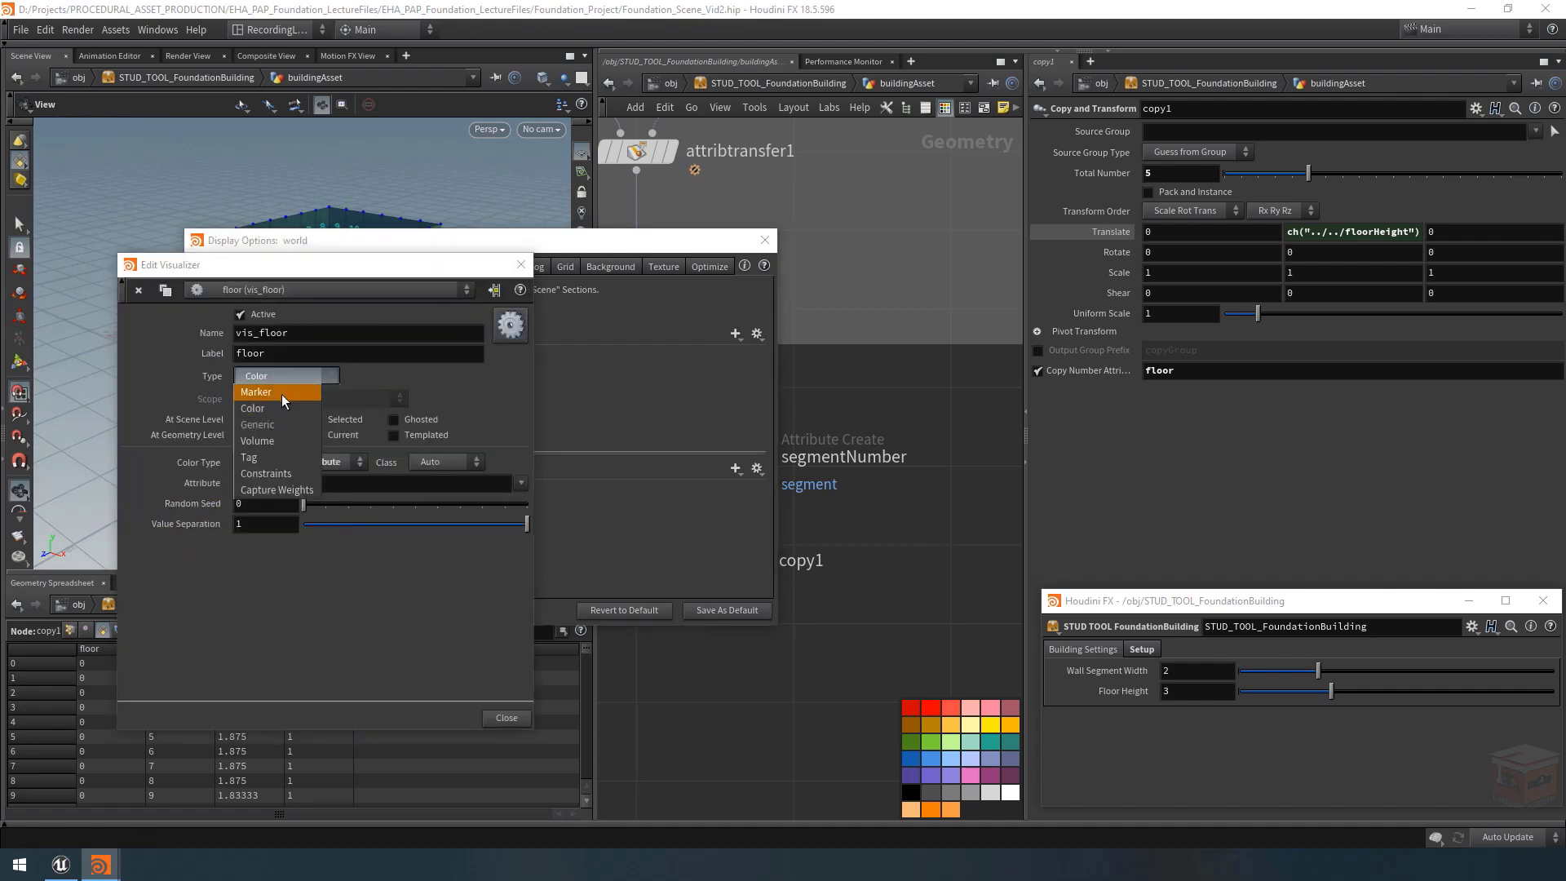
{"action": "left_click", "coordinate": [282, 393]}
{"action": "left_click", "coordinate": [764, 240]}
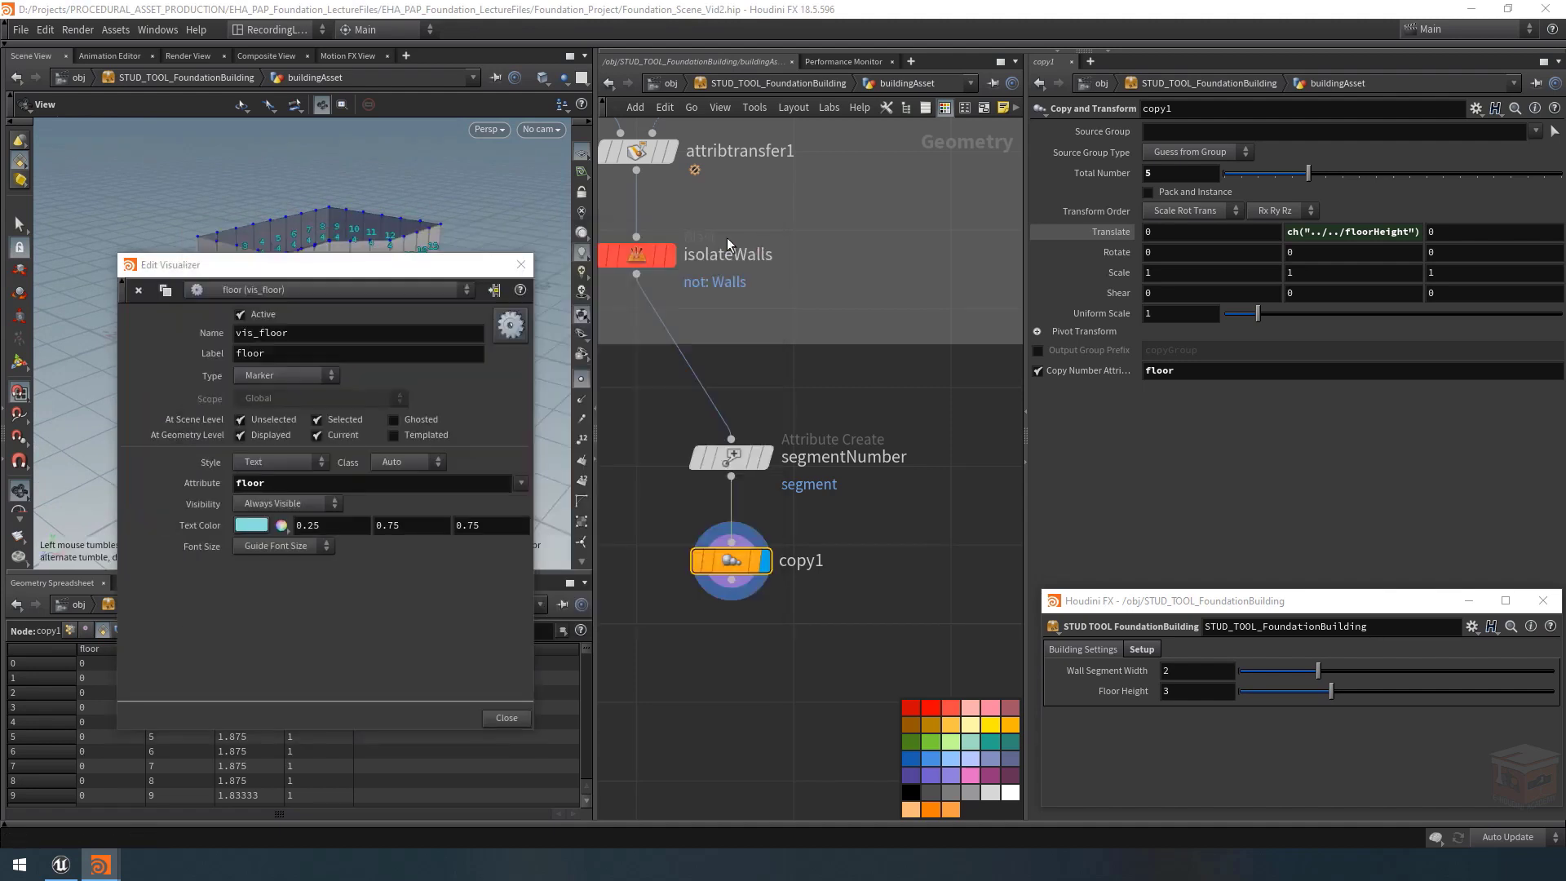
{"action": "left_click_drag", "start_coordinate": [326, 264], "coordinate": [731, 194]}
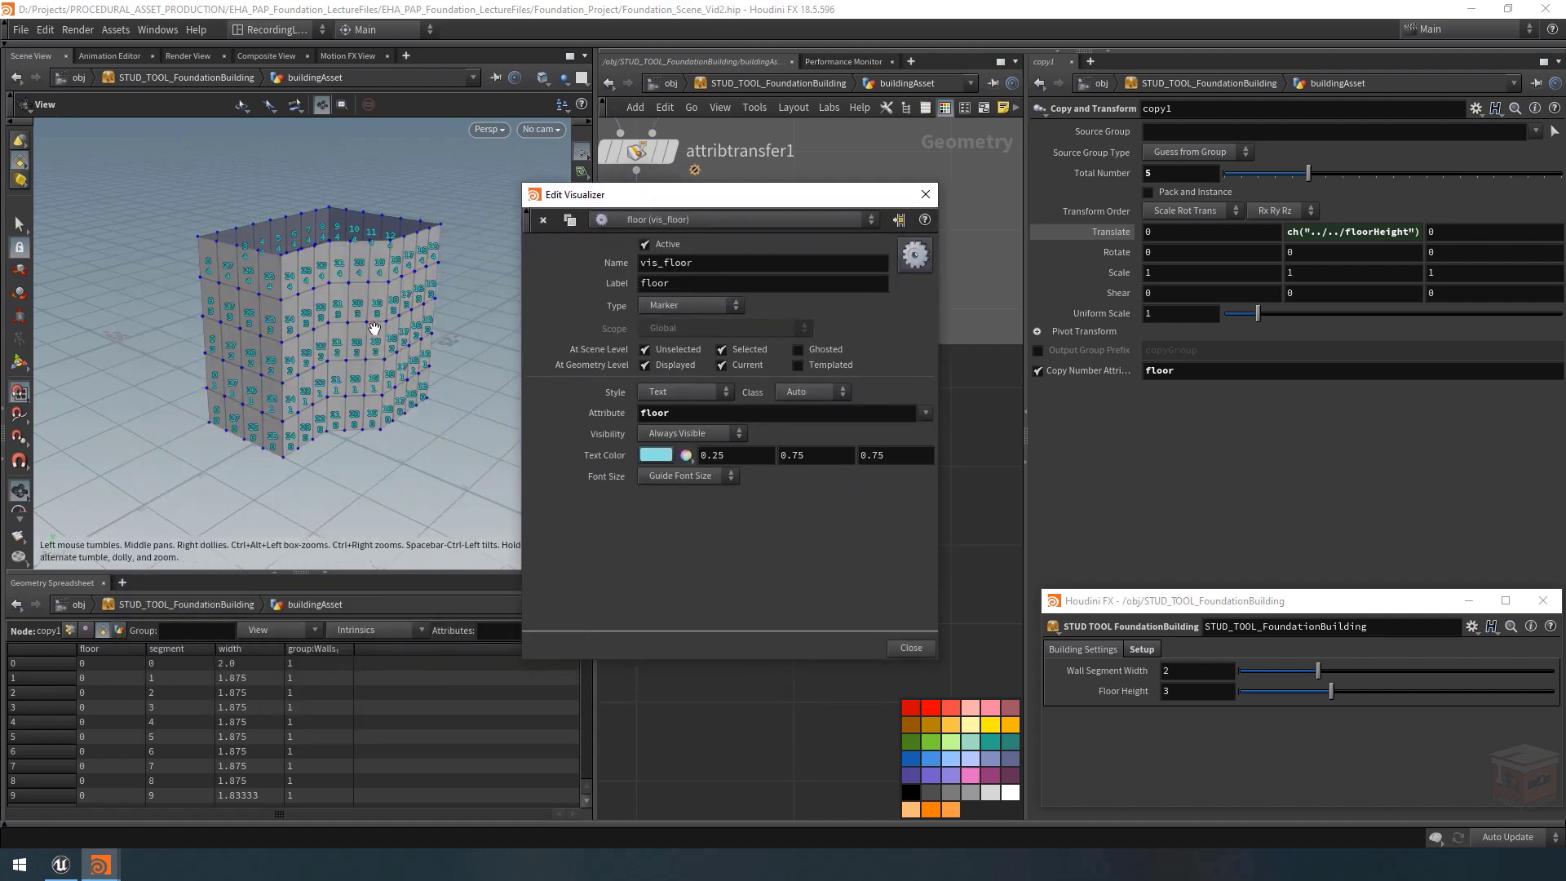
{"action": "left_click_drag", "start_coordinate": [358, 342], "coordinate": [461, 359]}
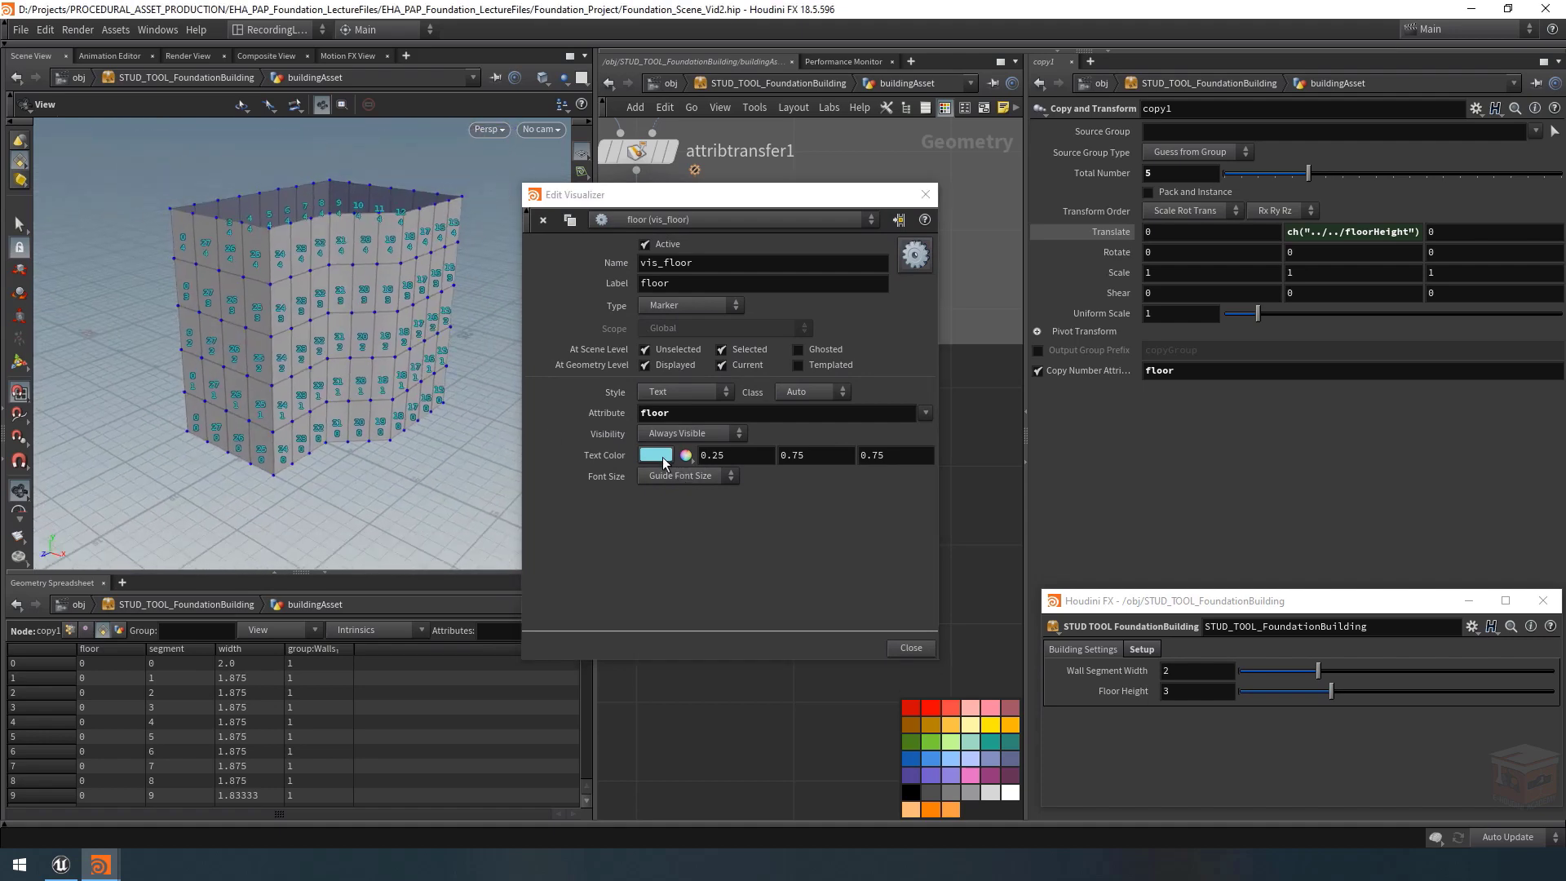
Change the floor visualizer's text color to lime green (0.5, 1, 0) and close the visualizer settings.
{"action": "left_click", "coordinate": [659, 453]}
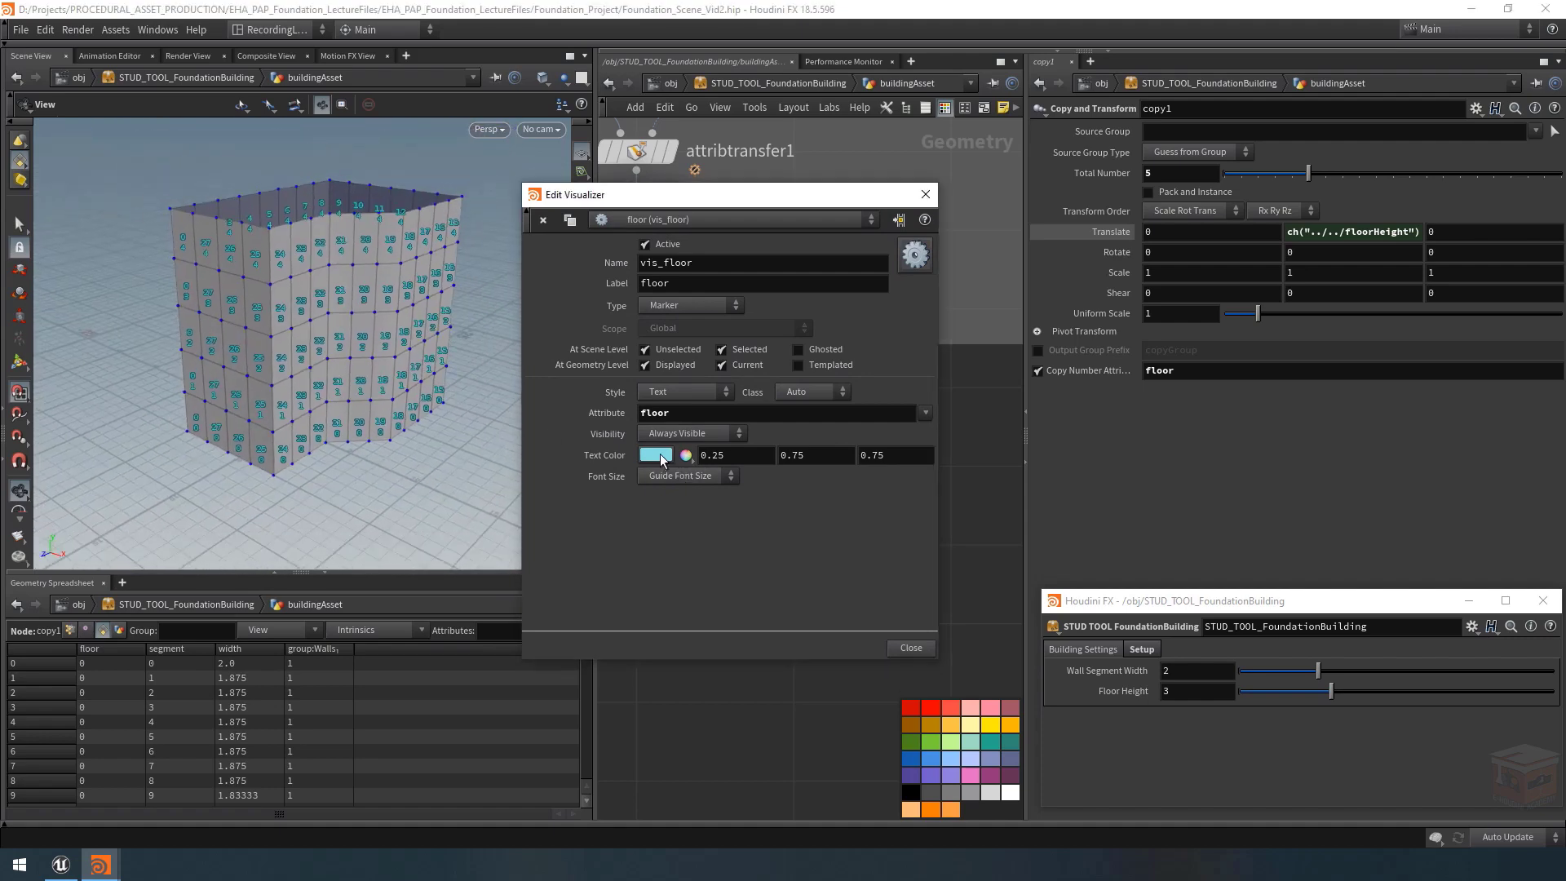
{"action": "left_click", "coordinate": [701, 344]}
{"action": "left_click", "coordinate": [676, 343]}
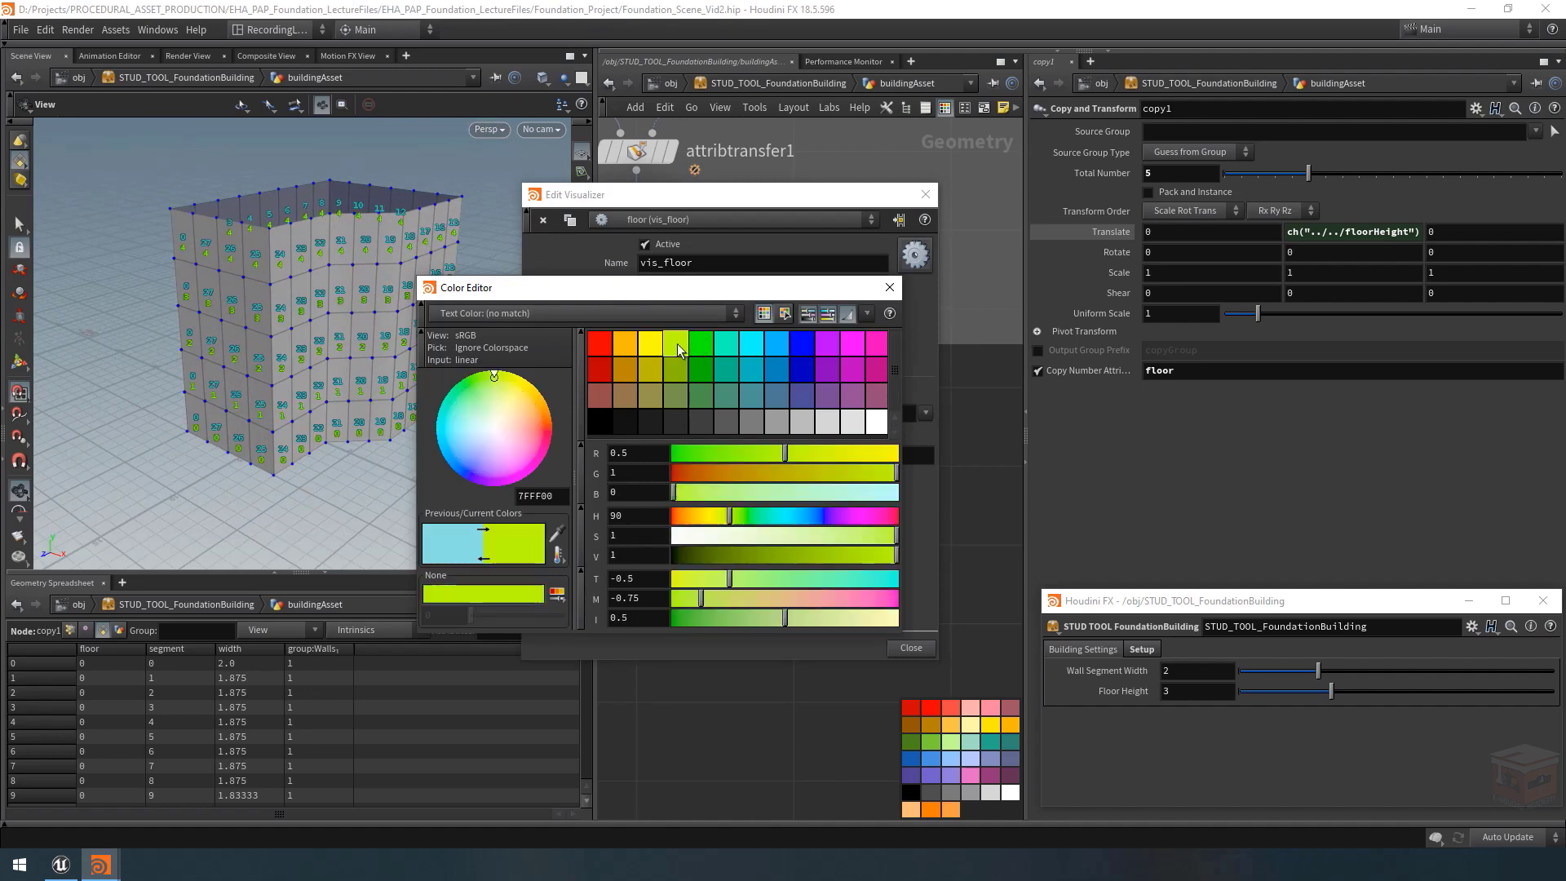
{"action": "left_click", "coordinate": [890, 287]}
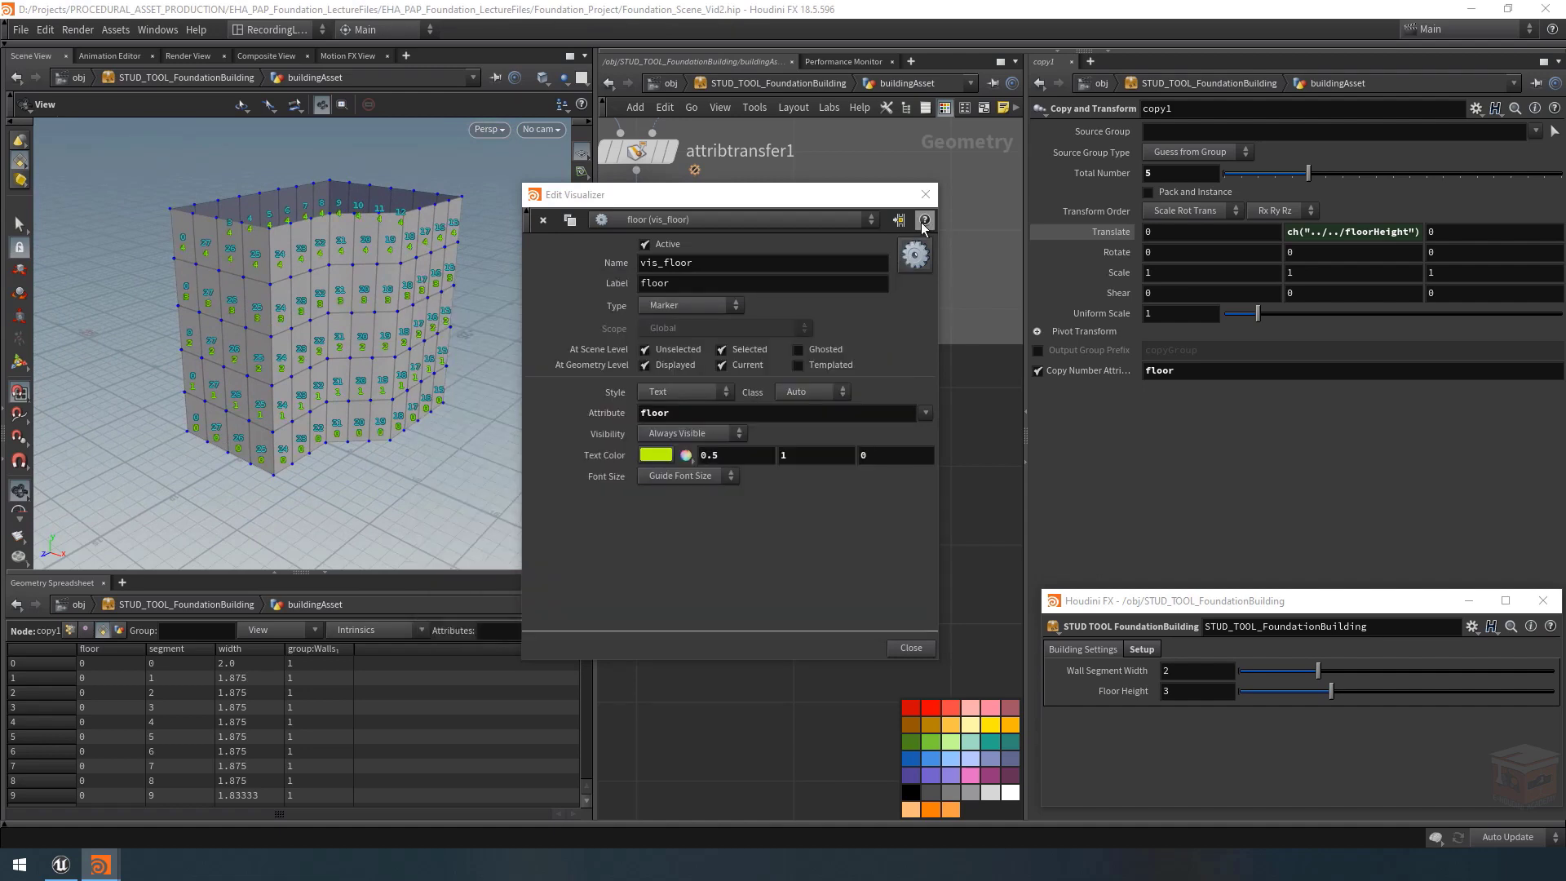
{"action": "left_click", "coordinate": [926, 195]}
Try a Y rotation of 10.8 on the copy1 node's copied floors, inspect the building, and undo the rotation.
{"action": "scroll", "coordinate": [948, 478], "scroll_direction": "down", "scroll_amount": 4}
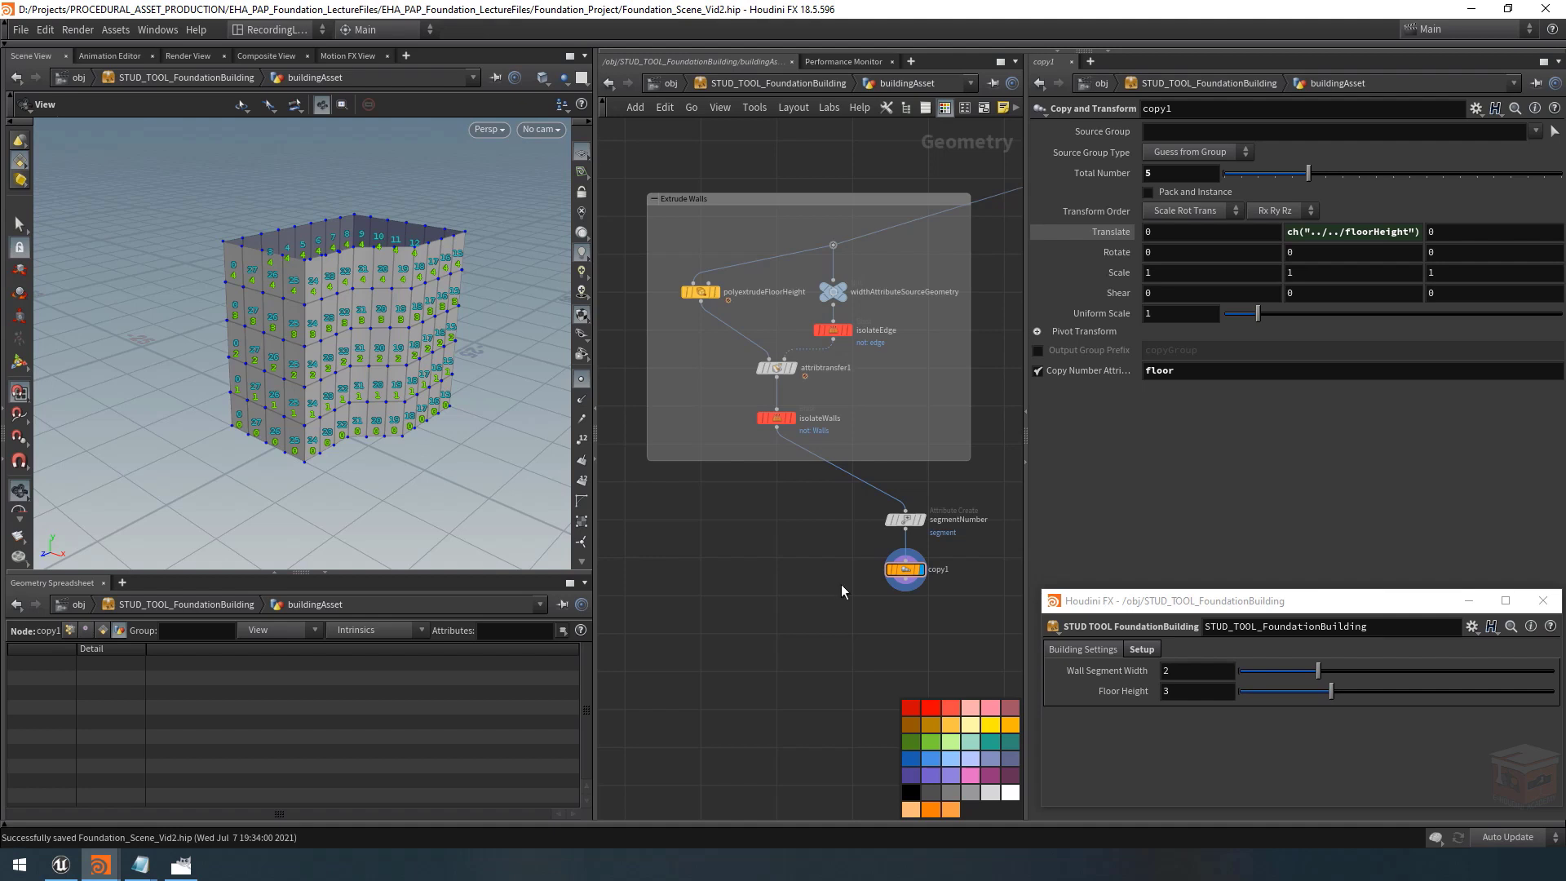
{"action": "mouse_move", "coordinate": [907, 575]}
{"action": "mouse_move", "coordinate": [1307, 174]}
{"action": "left_mouse_down"}
{"action": "mouse_move", "coordinate": [1244, 182]}
{"action": "mouse_move", "coordinate": [1306, 186]}
{"action": "left_mouse_up"}
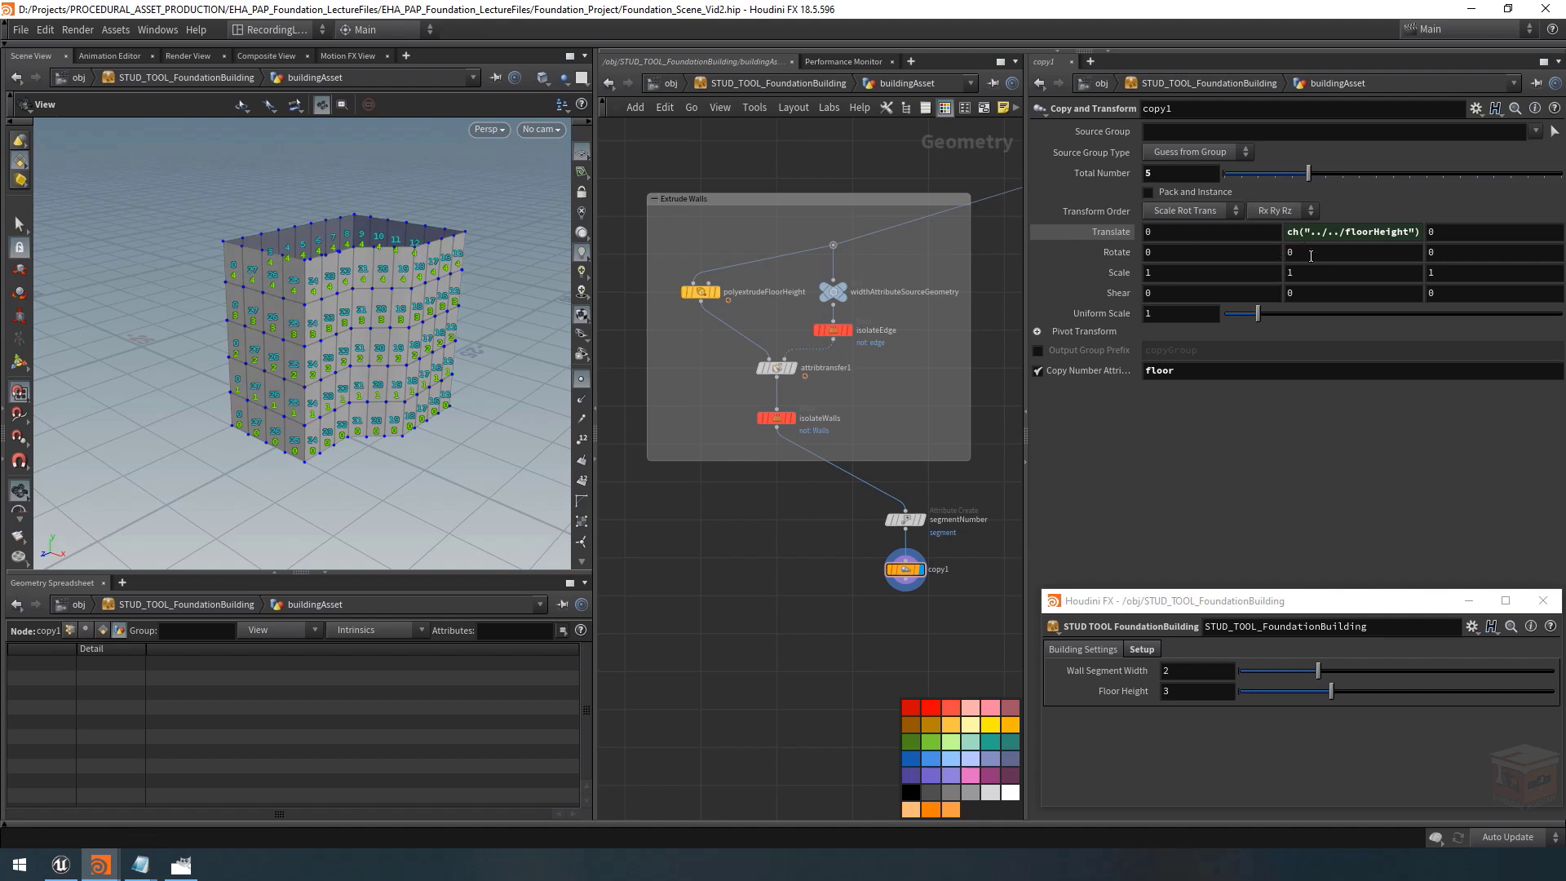
{"action": "middle_click_drag", "start_coordinate": [1310, 252], "coordinate": [1348, 245]}
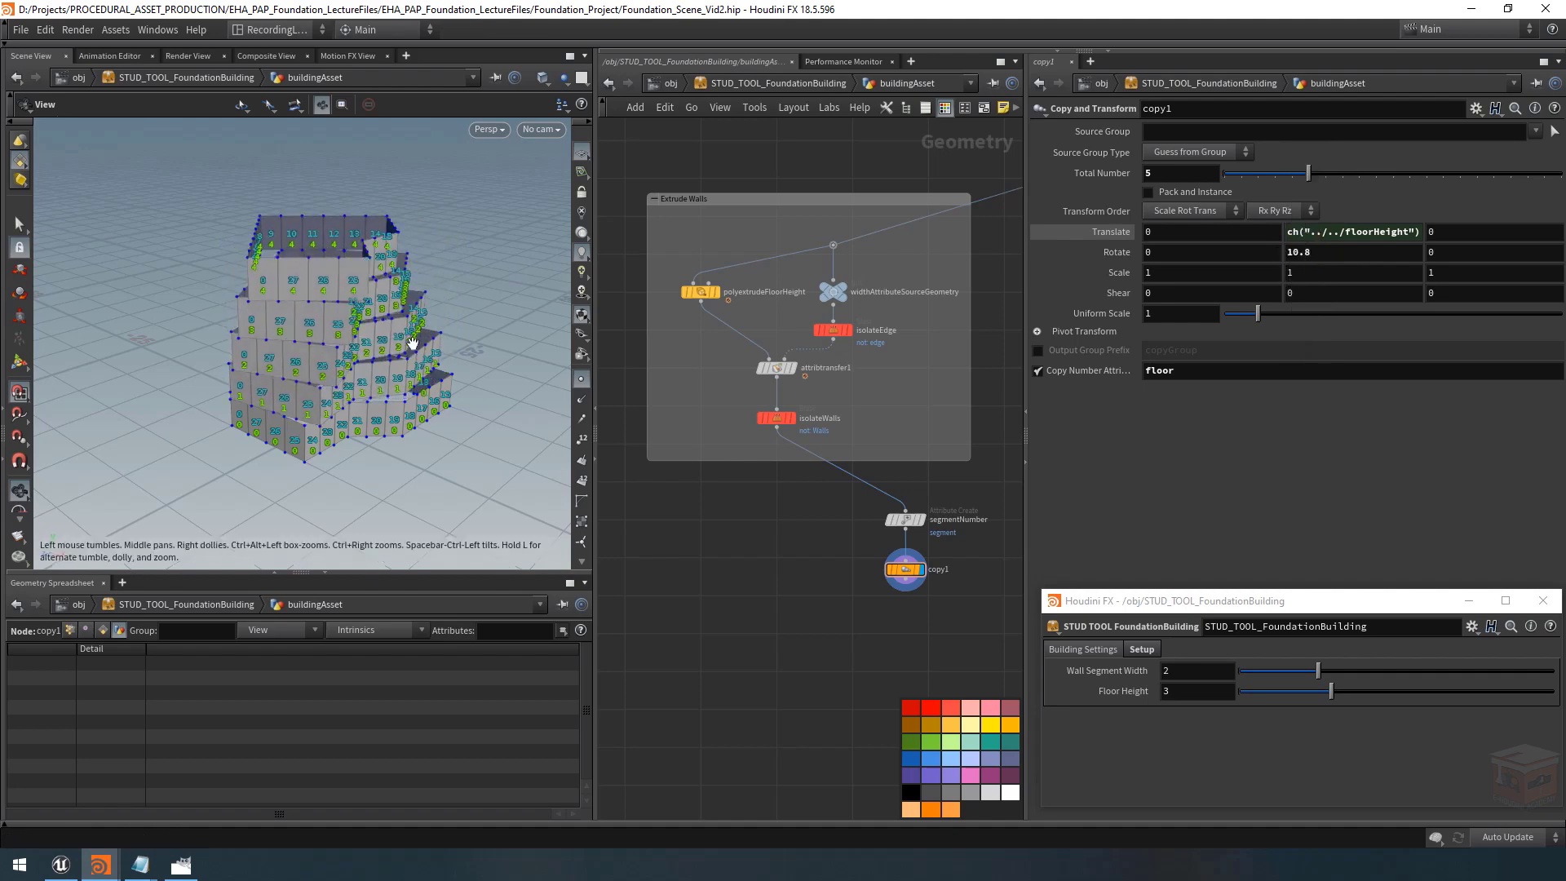
{"action": "left_click_drag", "start_coordinate": [326, 359], "coordinate": [391, 343]}
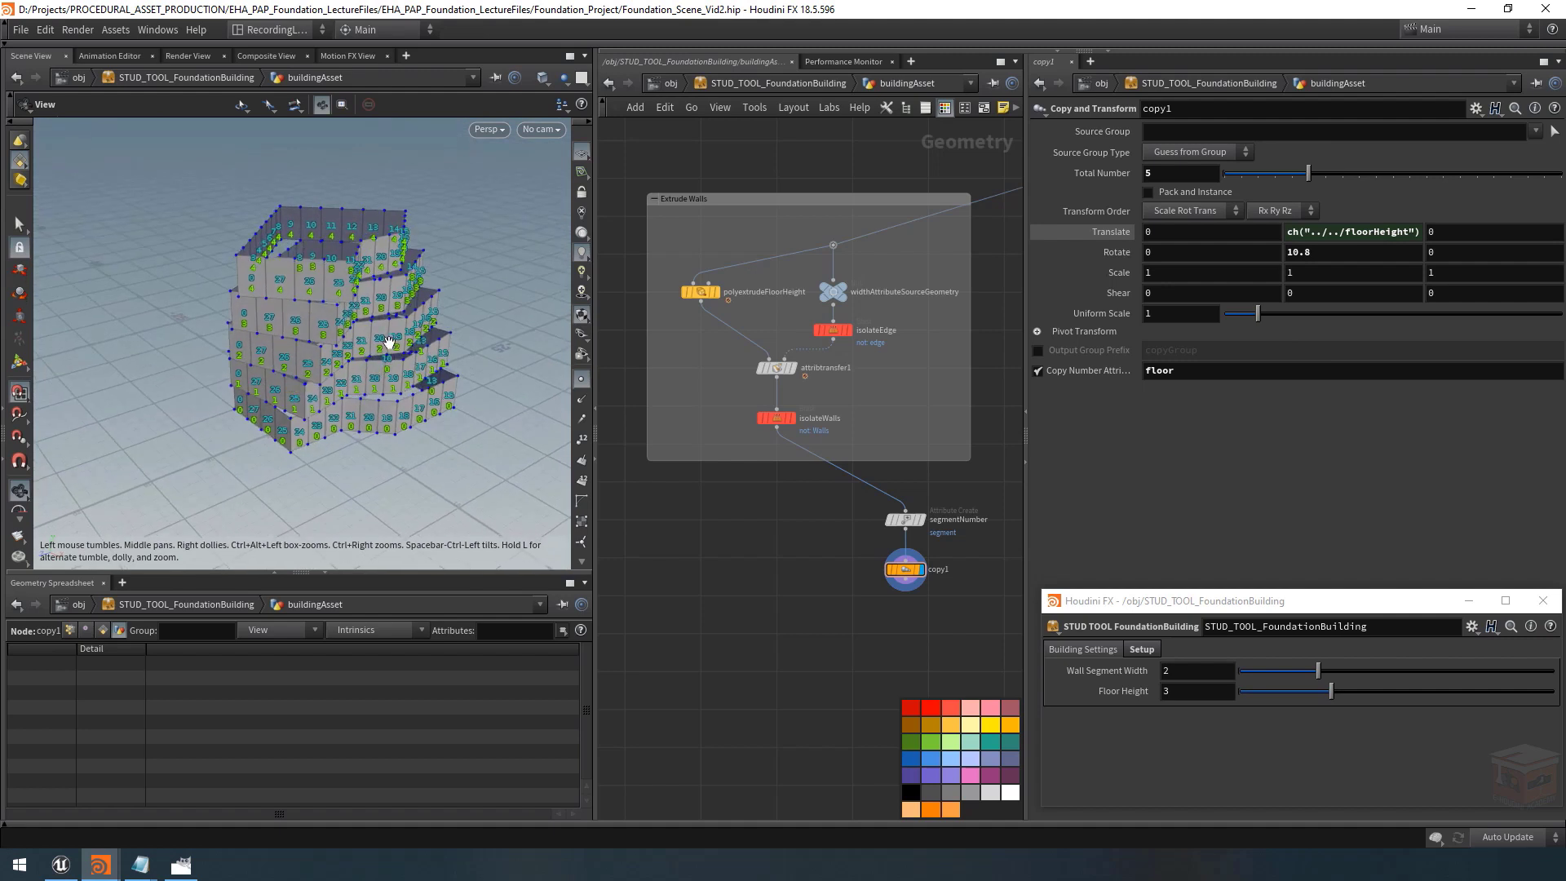
{"action": "key", "text": "ctrl+z"}
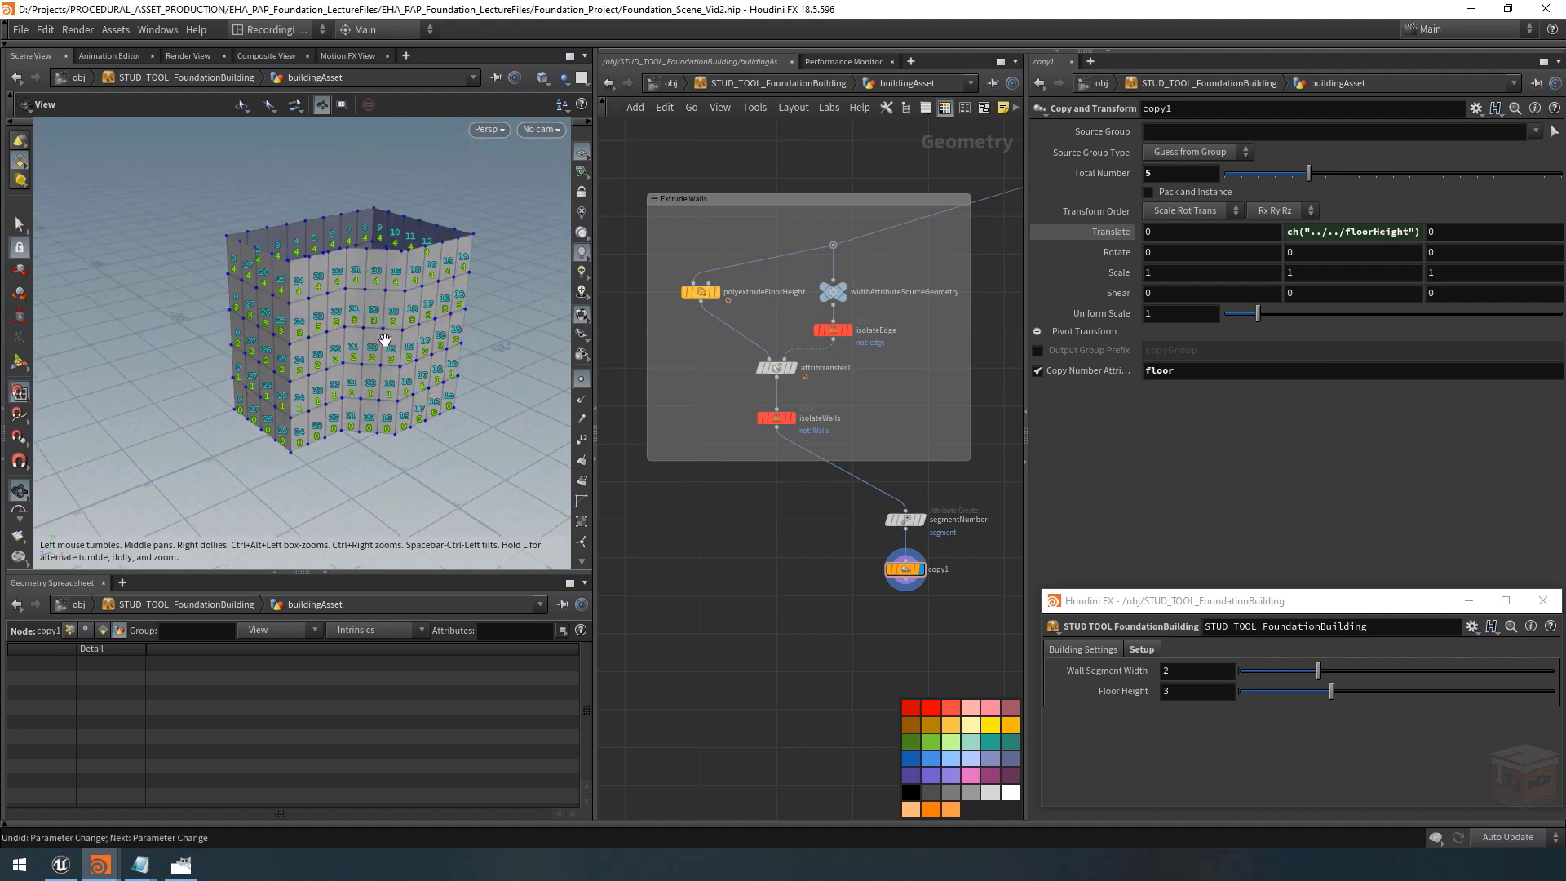
{"action": "left_click_drag", "start_coordinate": [367, 322], "coordinate": [385, 321]}
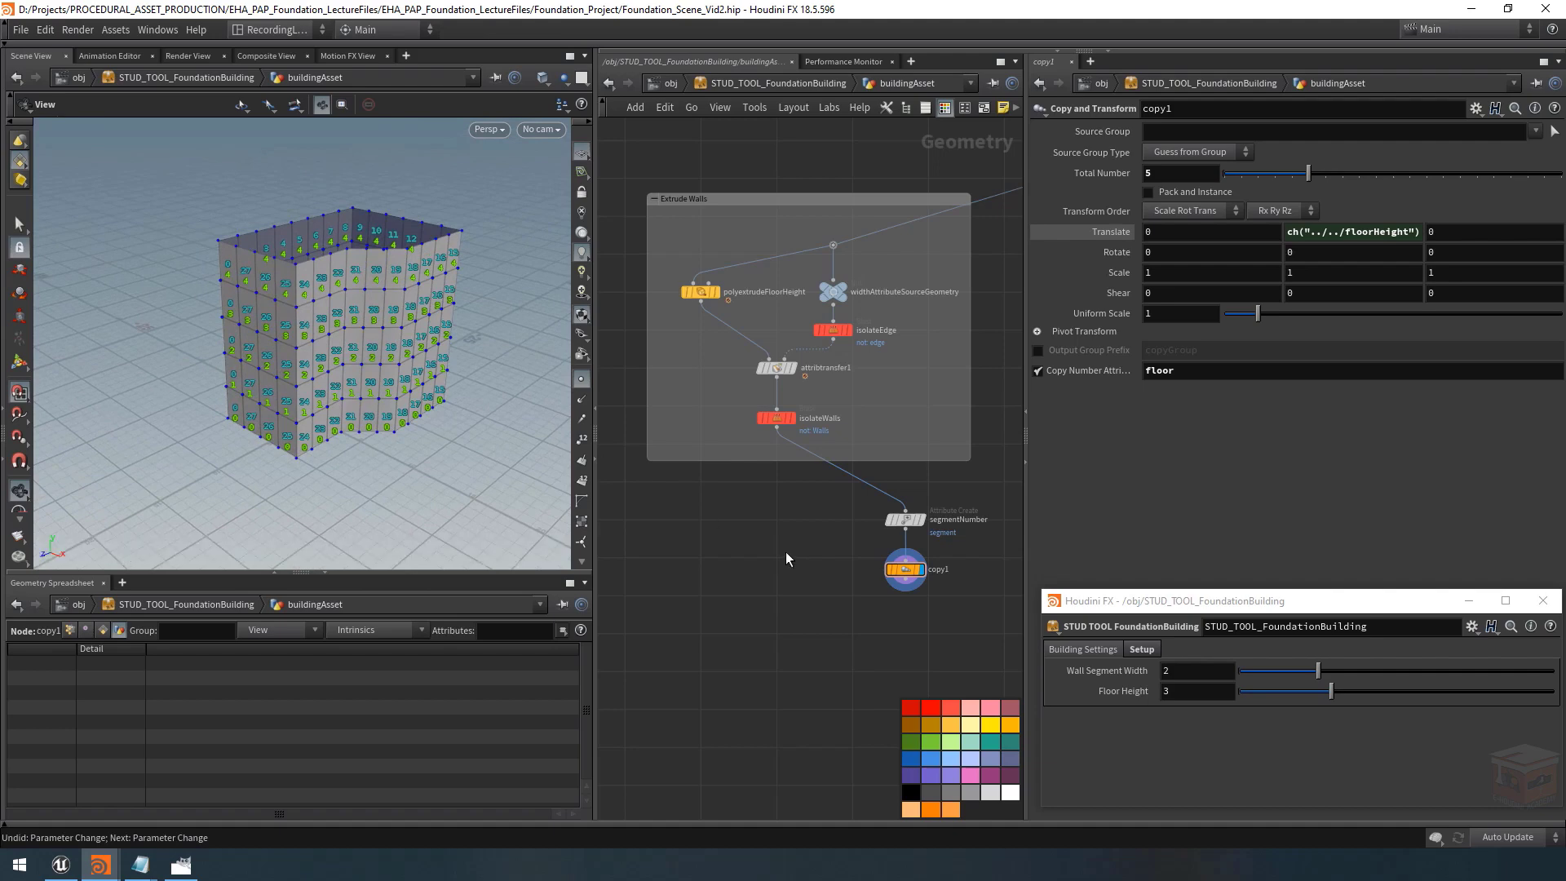
Search the available nodes for "foreach" and browse the for-loop and For-Each variants.
{"action": "middle_click_drag", "start_coordinate": [729, 562], "coordinate": [755, 560]}
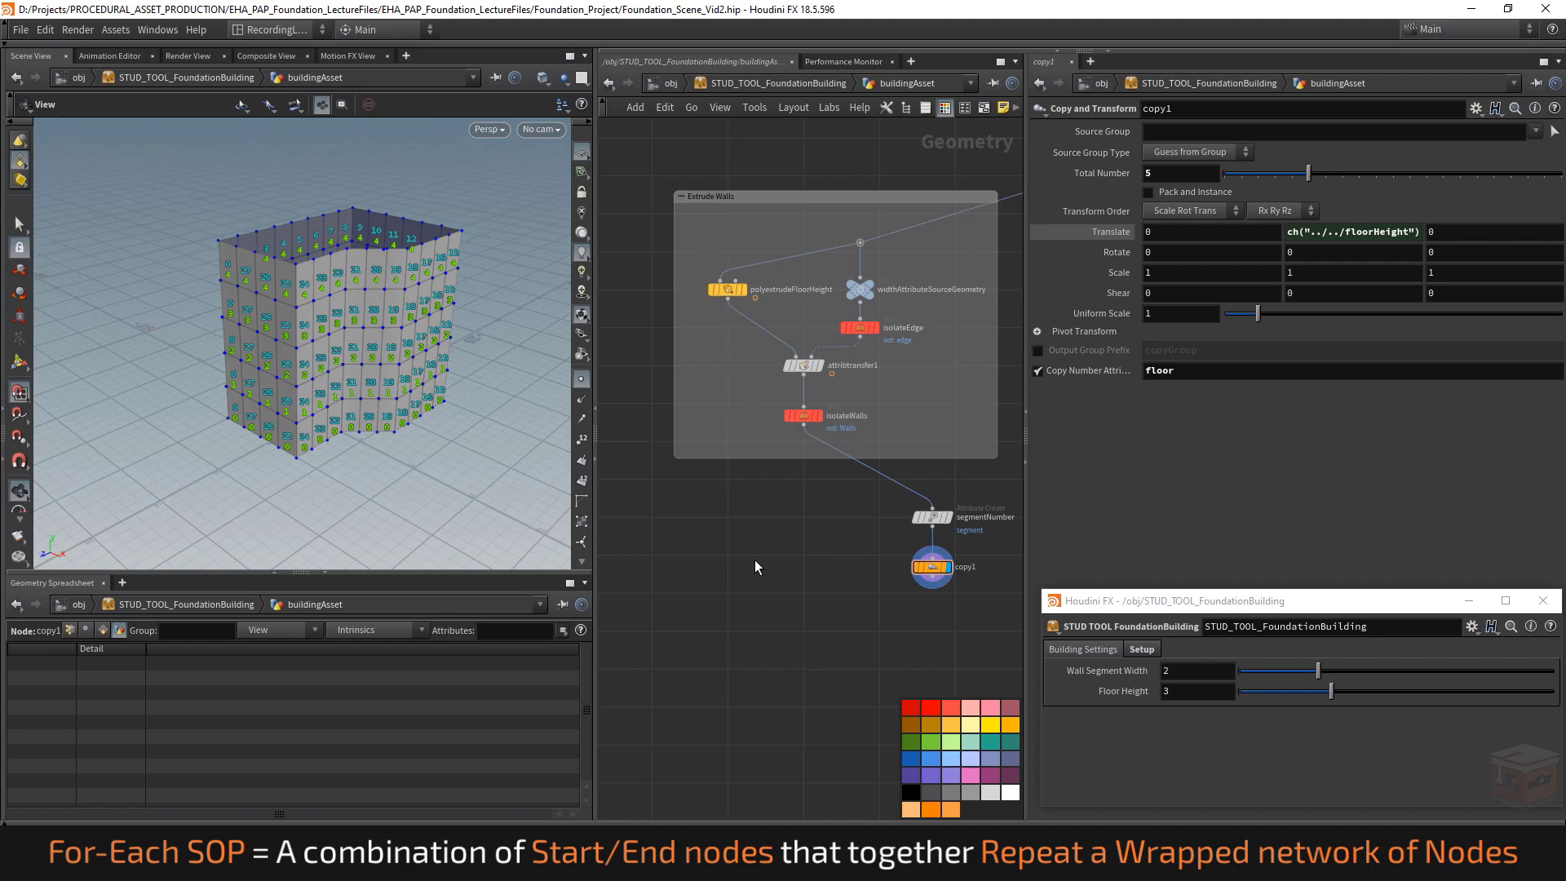
{"action": "key", "text": "Tab"}
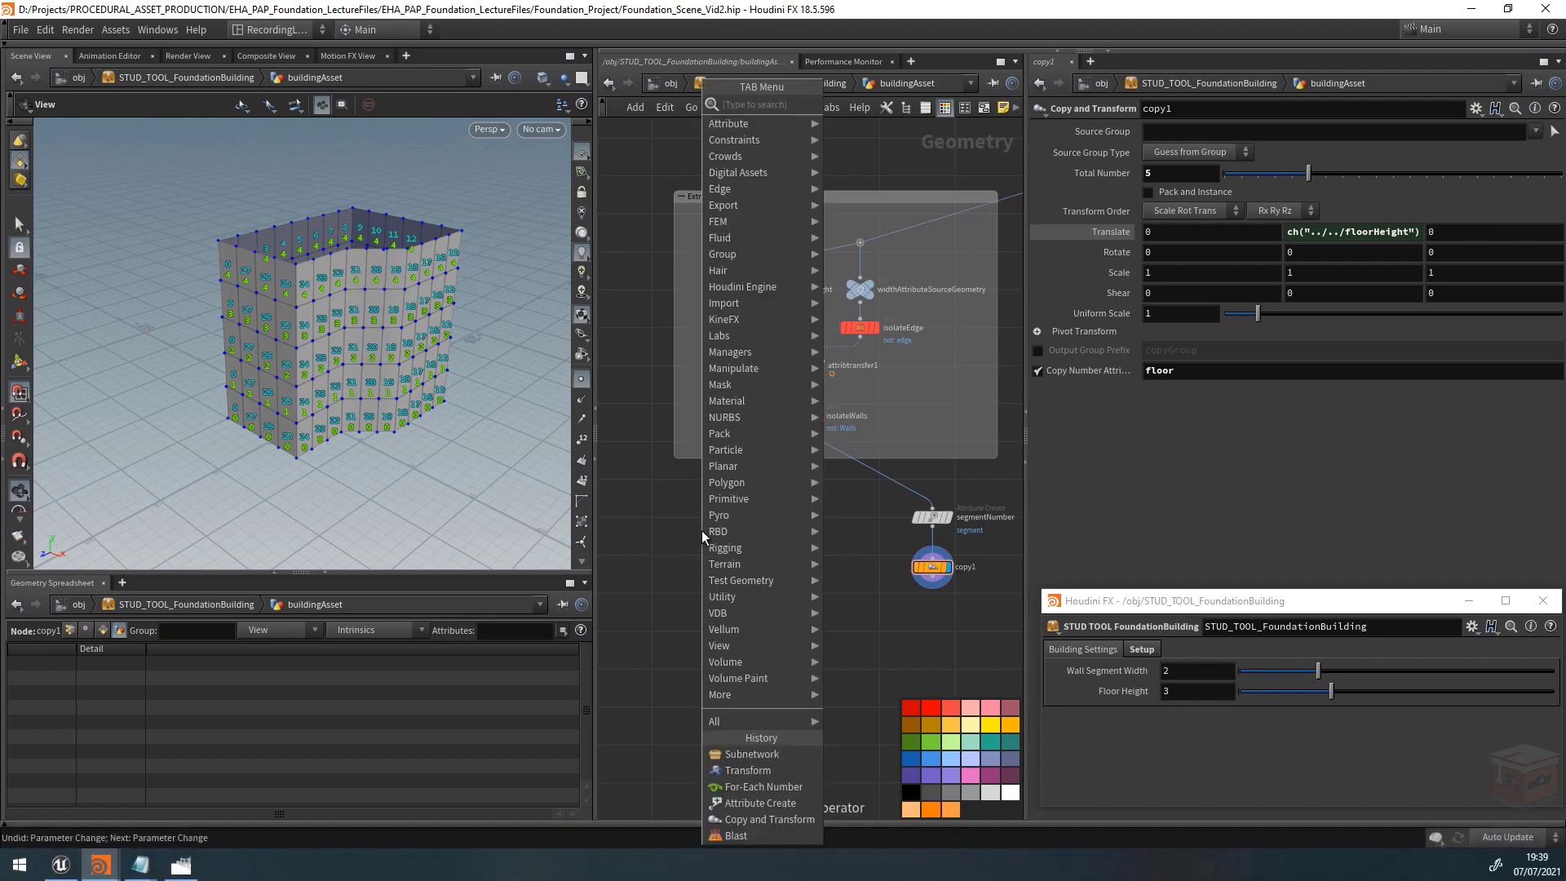
{"action": "type", "text": "for"}
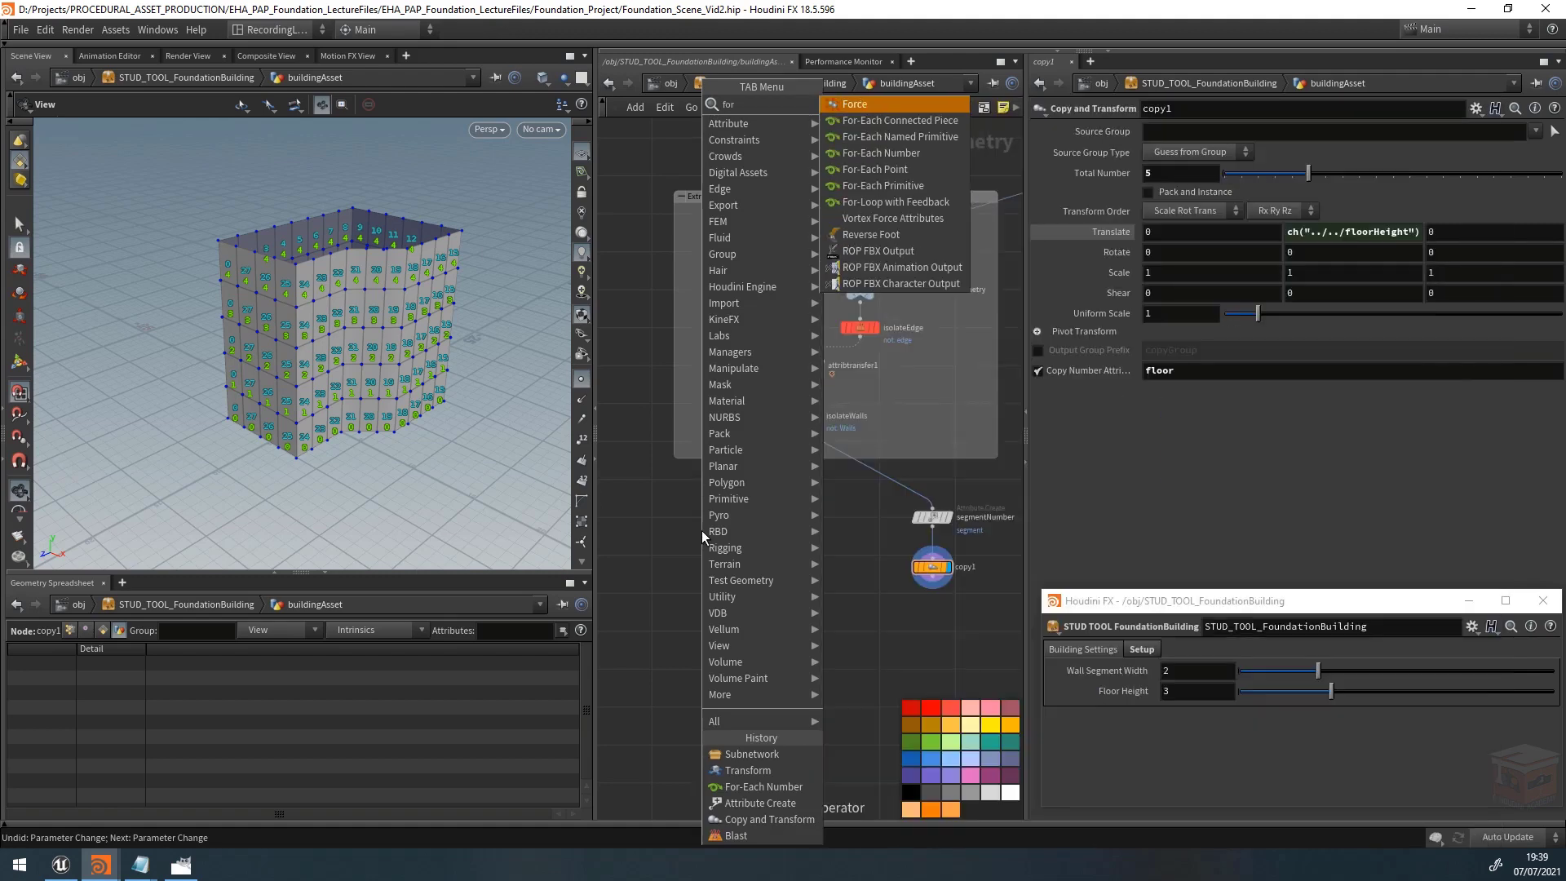
{"action": "type", "text": "each"}
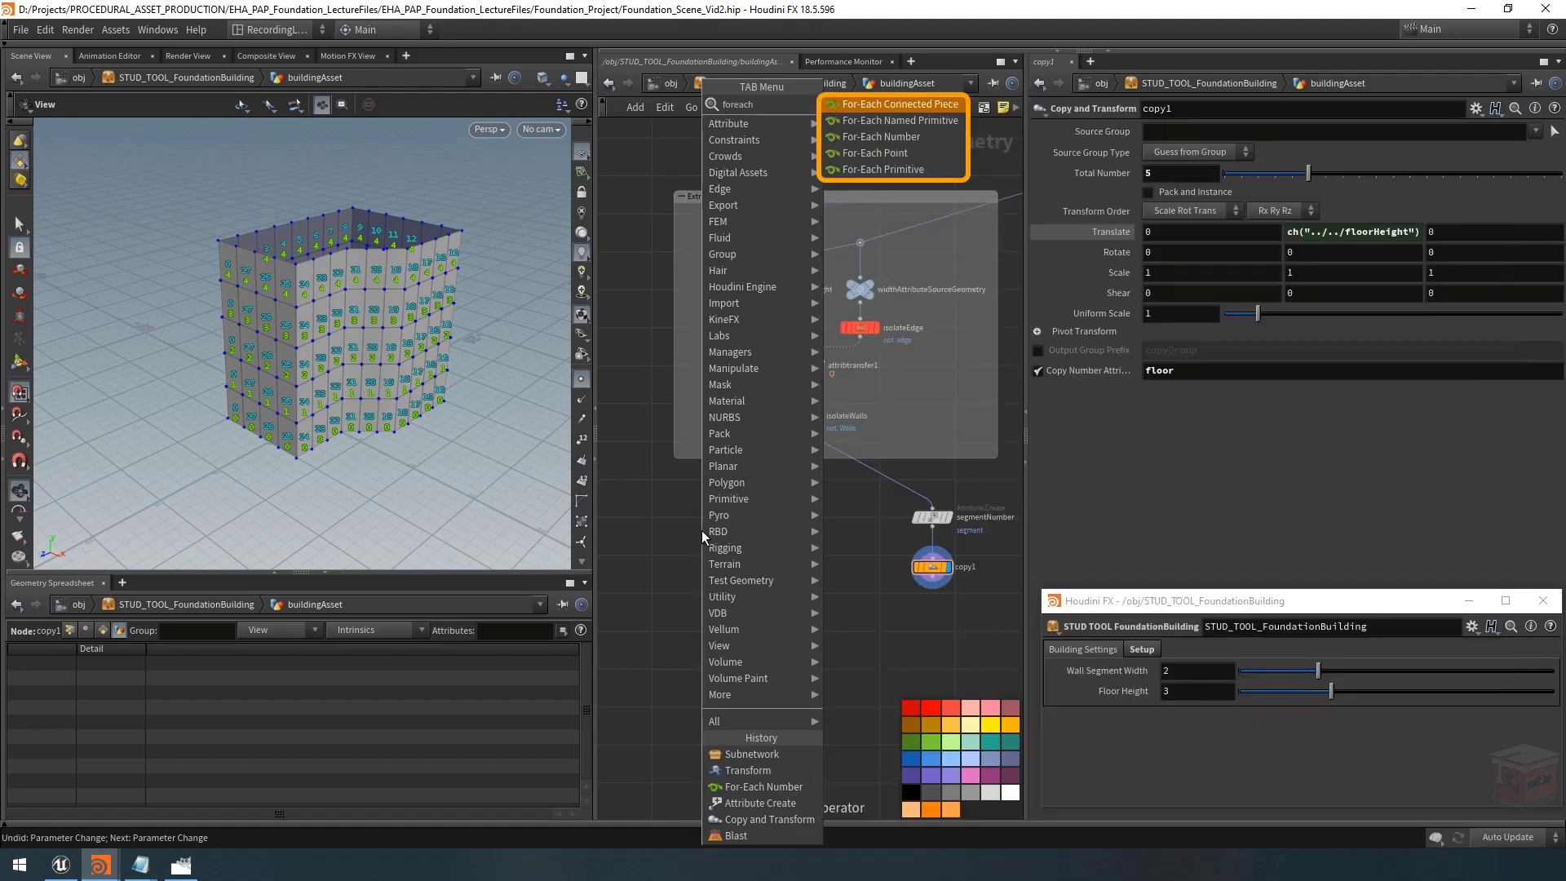
{"action": "key", "text": "BackSpace"}
{"action": "key", "text": "BackSpace"}
{"action": "key", "text": "BackSpace"}
{"action": "key", "text": "BackSpace"}
{"action": "key", "text": "Down"}
{"action": "key", "text": "Down"}
{"action": "key", "text": "Down"}
{"action": "key", "text": "Down"}
{"action": "key", "text": "Down"}
{"action": "key", "text": "Down"}
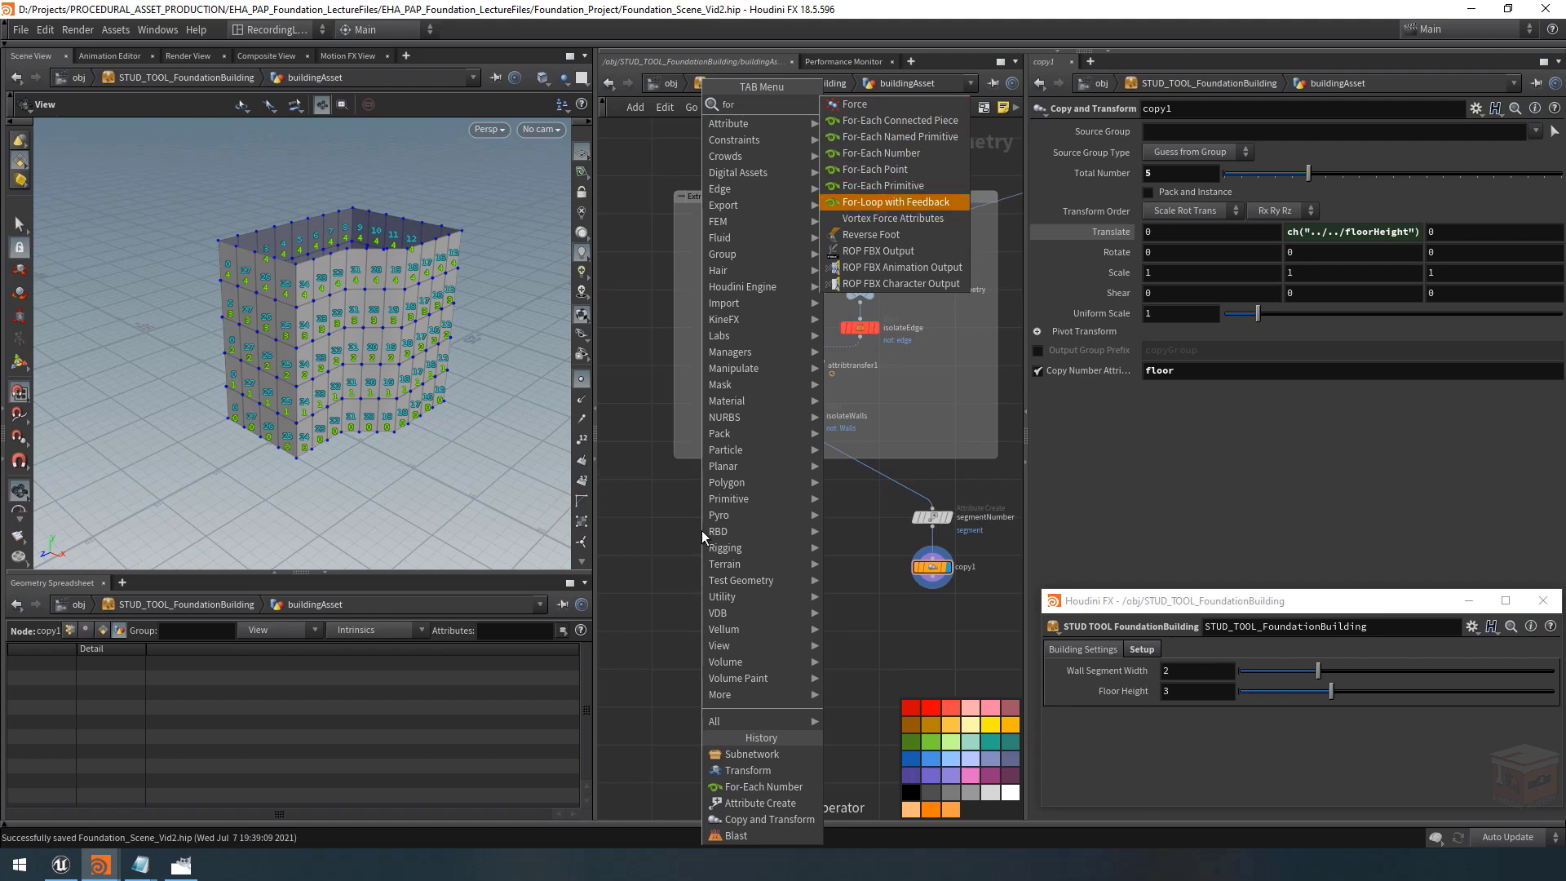
{"action": "type", "text": "e"}
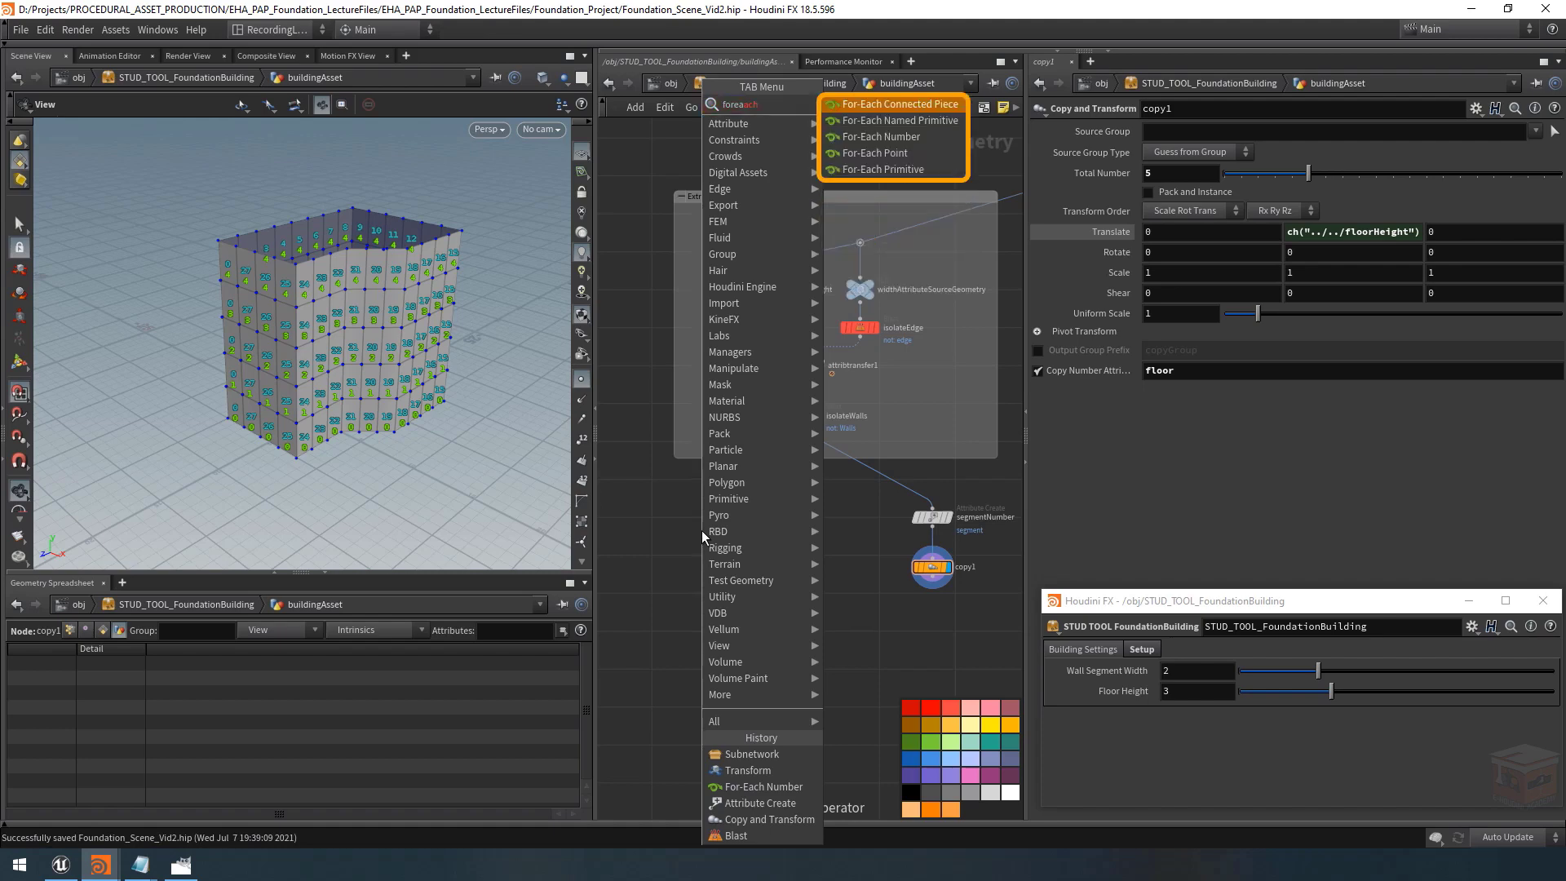
{"action": "key", "text": "Down"}
{"action": "key", "text": "Down"}
{"action": "key", "text": "Down"}
{"action": "key", "text": "Down"}
{"action": "key", "text": "Up"}
{"action": "key", "text": "Up"}
{"action": "key", "text": "Up"}
{"action": "key", "text": "Up"}
{"action": "key", "text": "Down"}
{"action": "key", "text": "Down"}
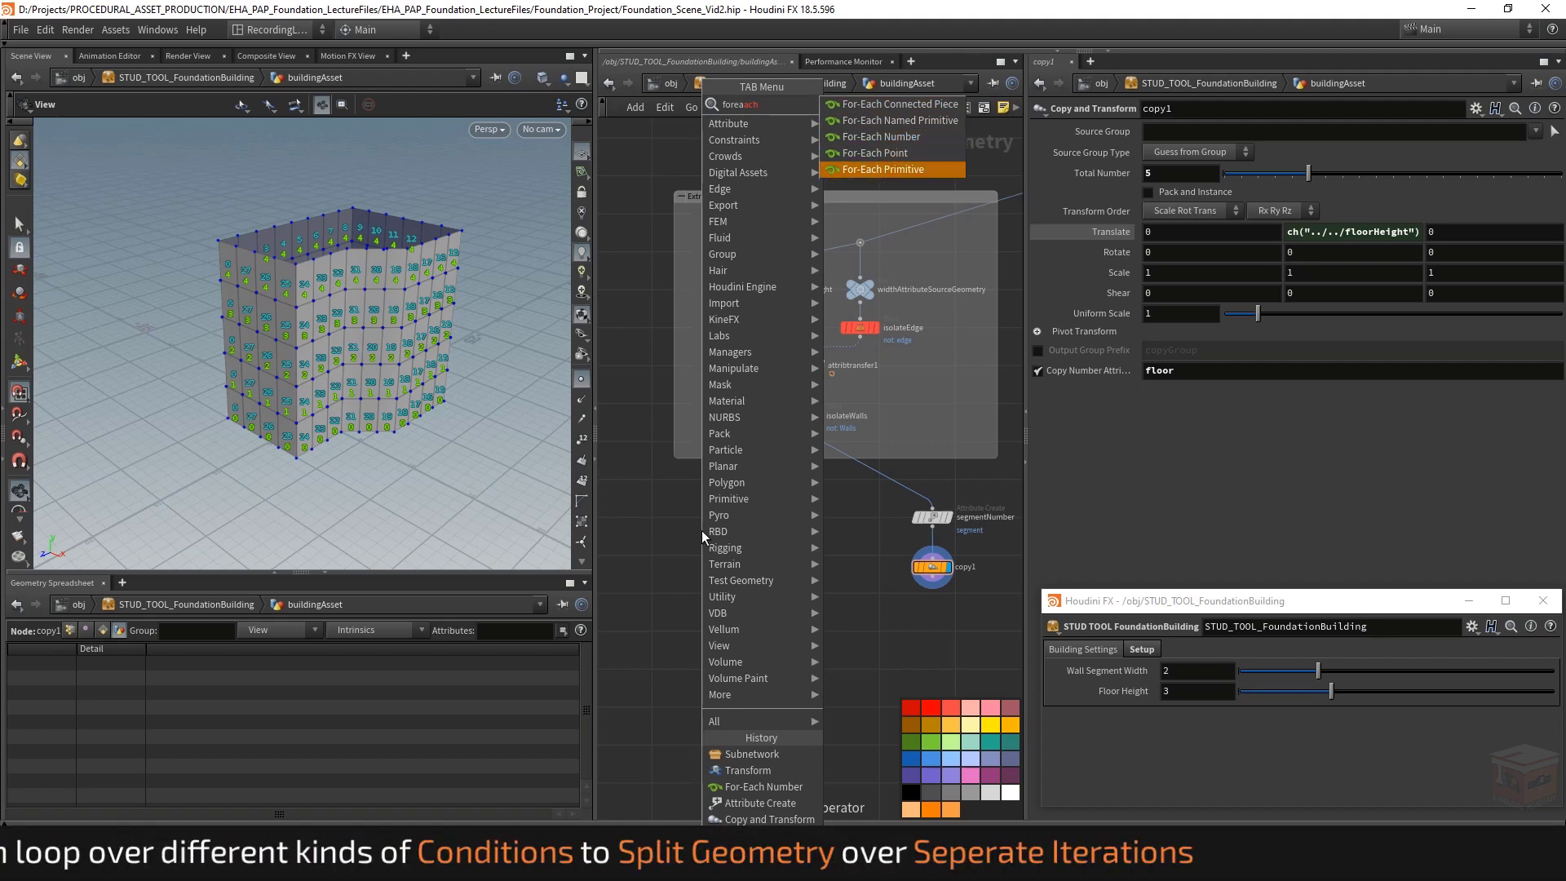
{"action": "key", "text": "Up"}
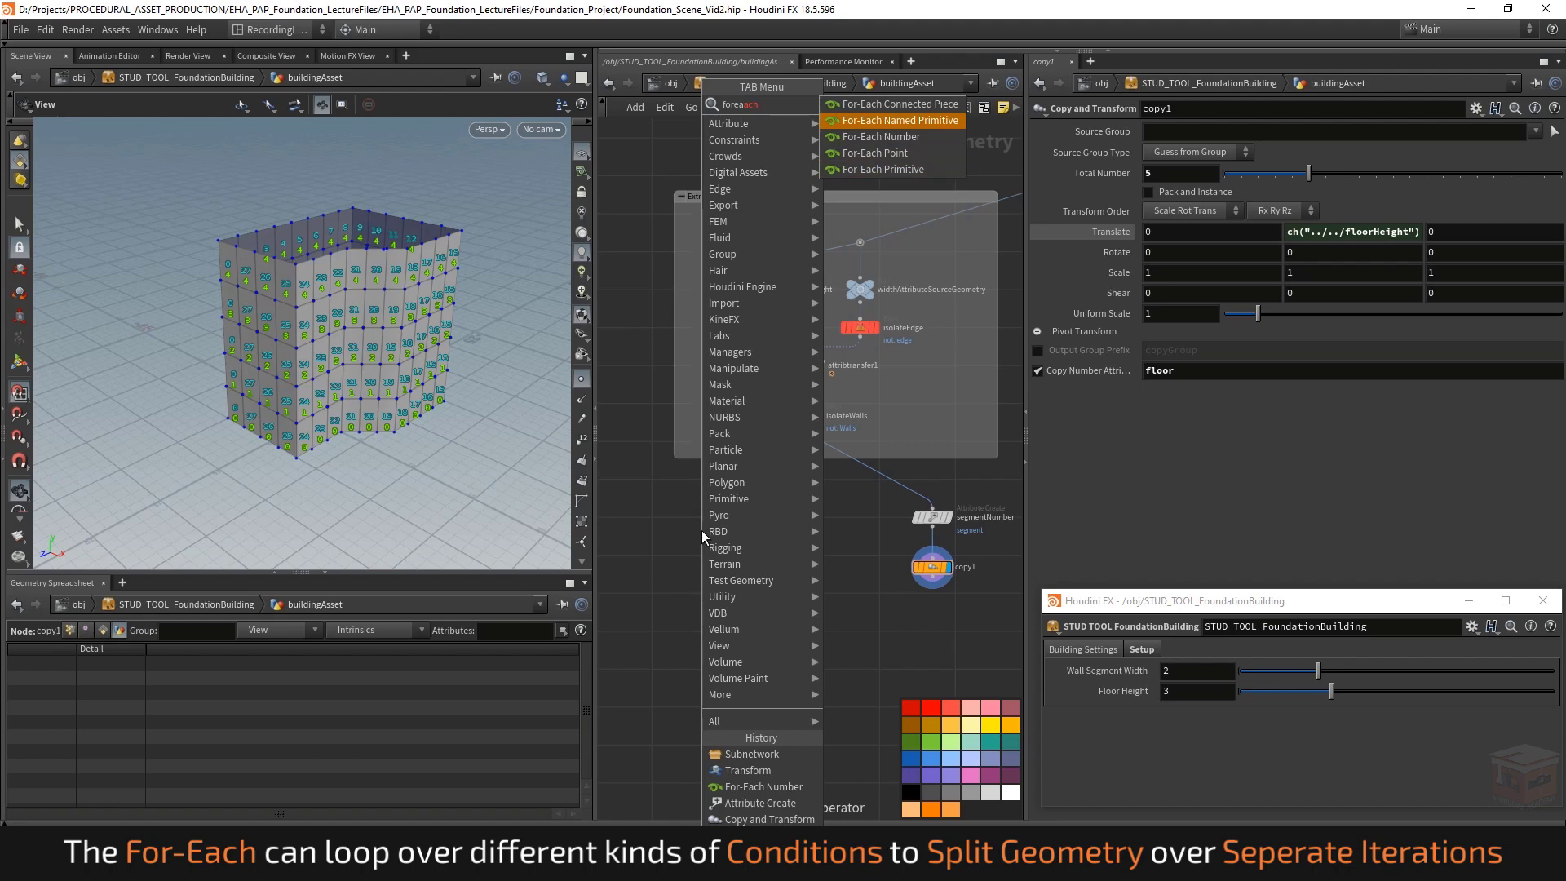
{"action": "key", "text": "Up"}
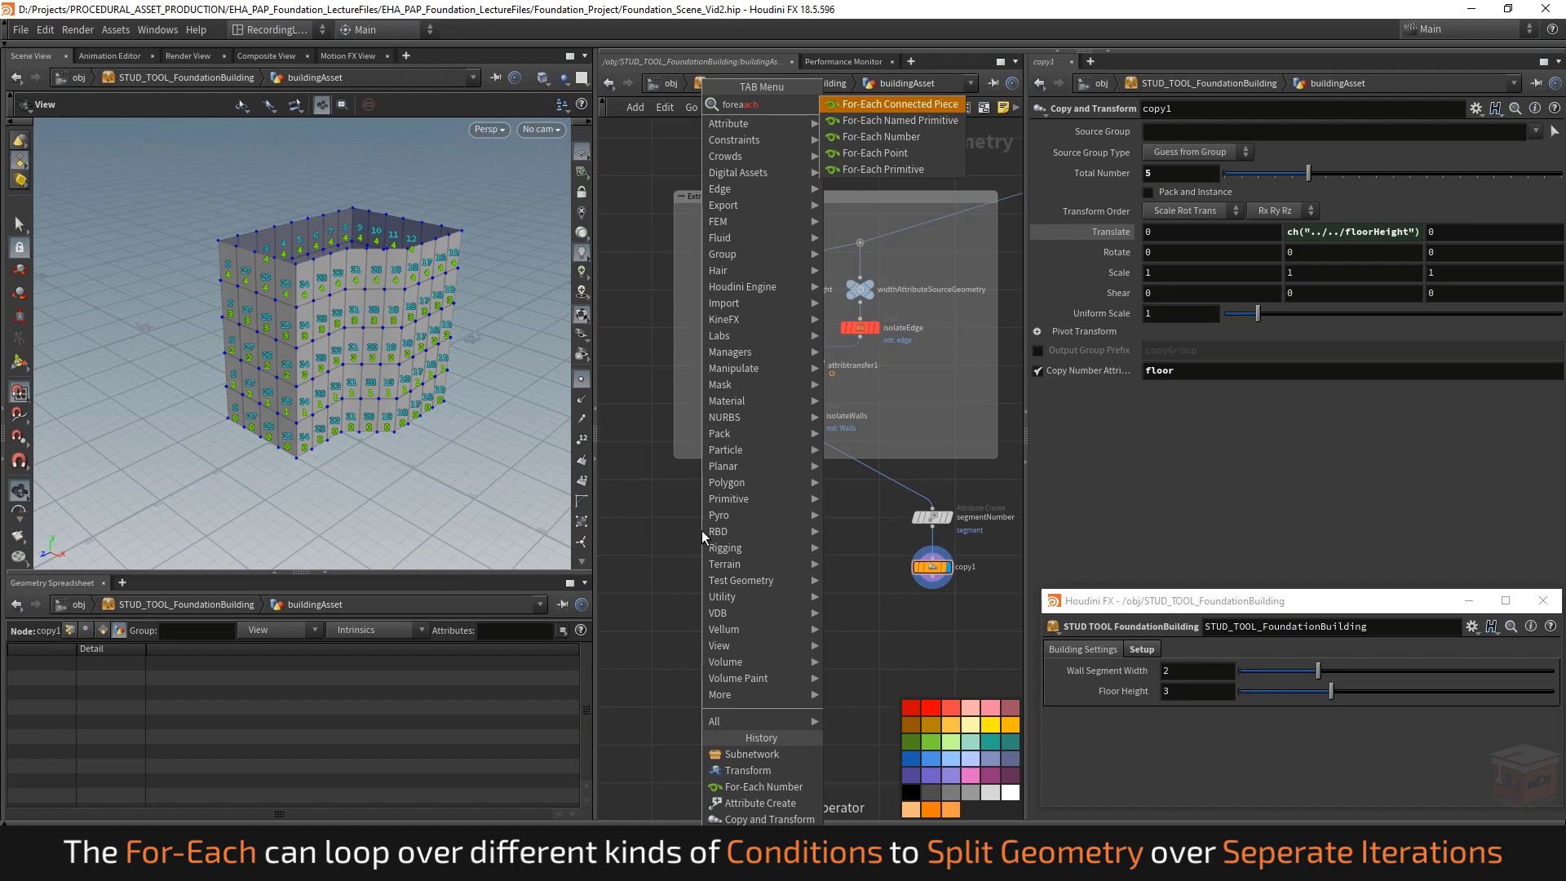
Add a For-Each Number loop in the empty network area beside the copy1 node.
{"action": "key", "text": "Down"}
{"action": "key", "text": "Down"}
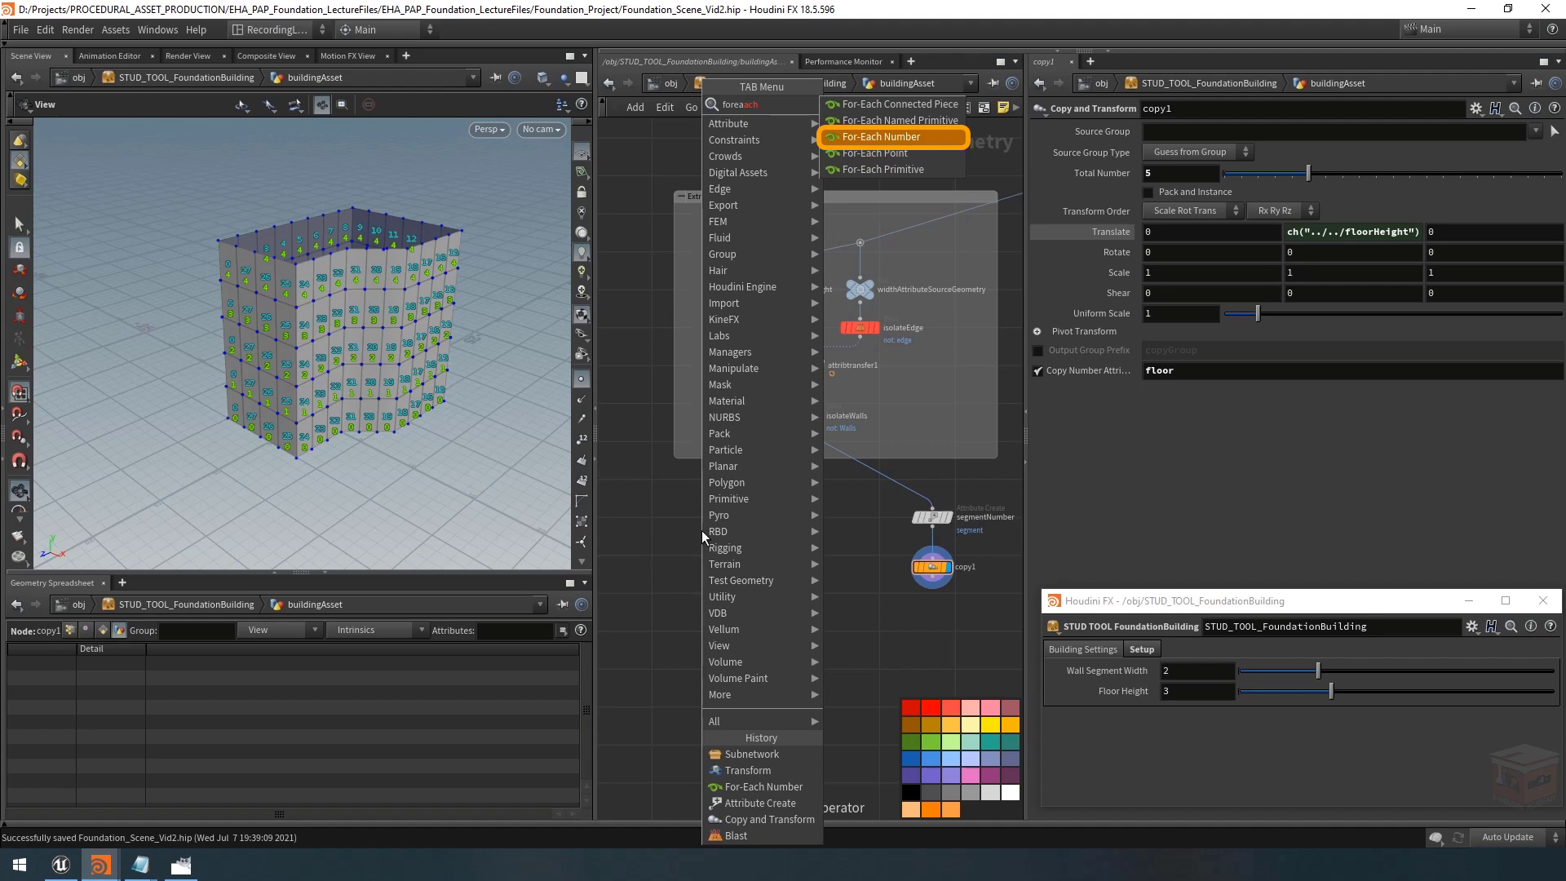
{"action": "key", "text": "Return"}
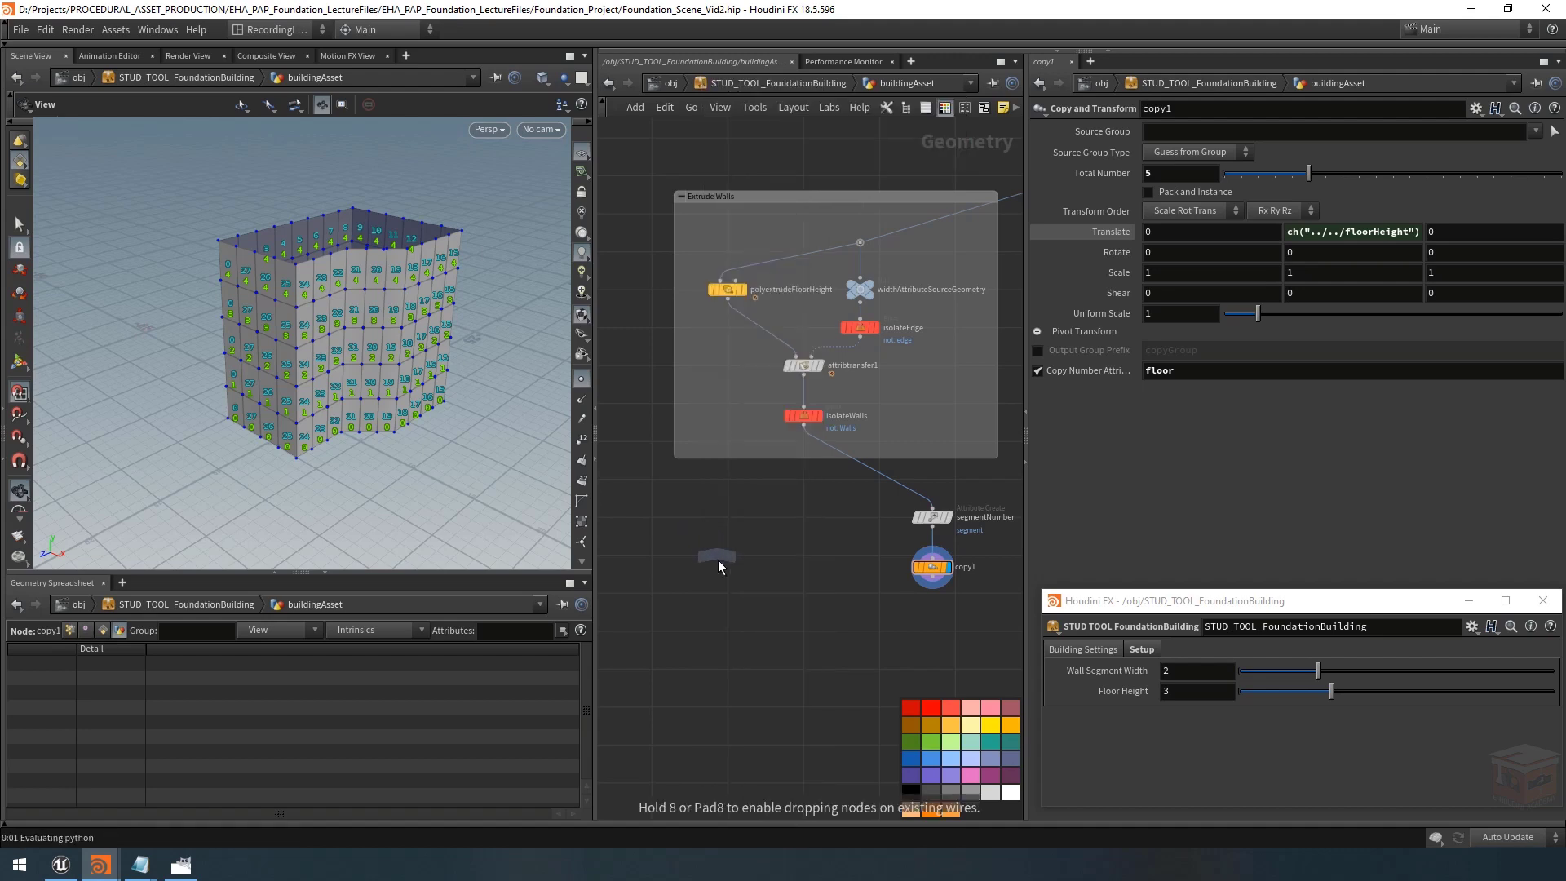
{"action": "left_click", "coordinate": [701, 581]}
{"action": "left_click", "coordinate": [795, 544]}
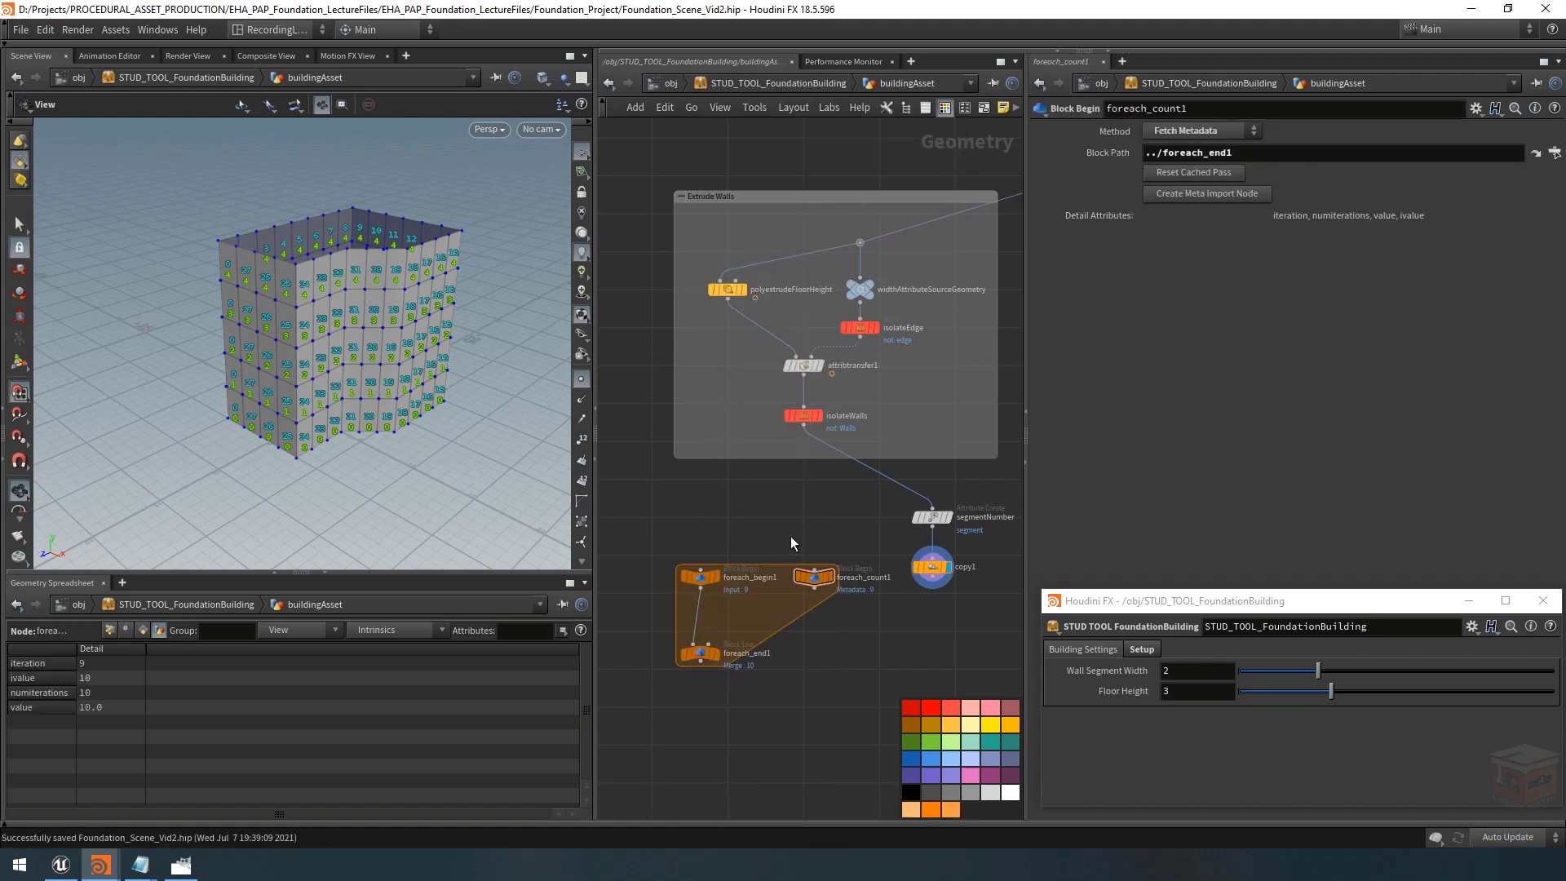
Move the loop's end node further down and show dependency links for the selected for-each nodes.
{"action": "middle_click_drag", "start_coordinate": [793, 524], "coordinate": [810, 439]}
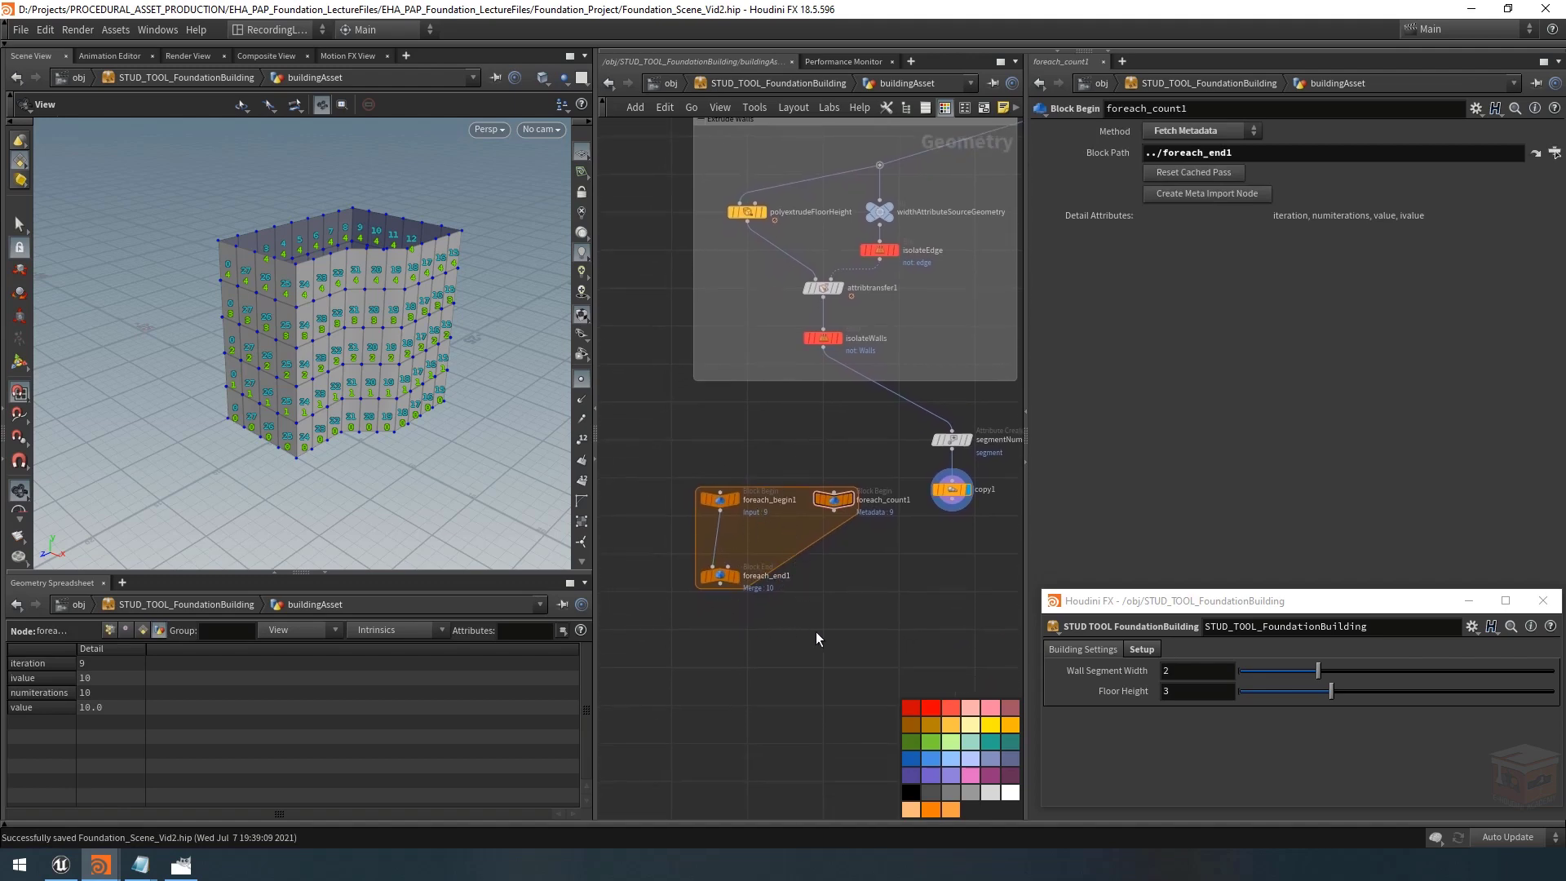
{"action": "left_click_drag", "start_coordinate": [815, 638], "coordinate": [721, 651]}
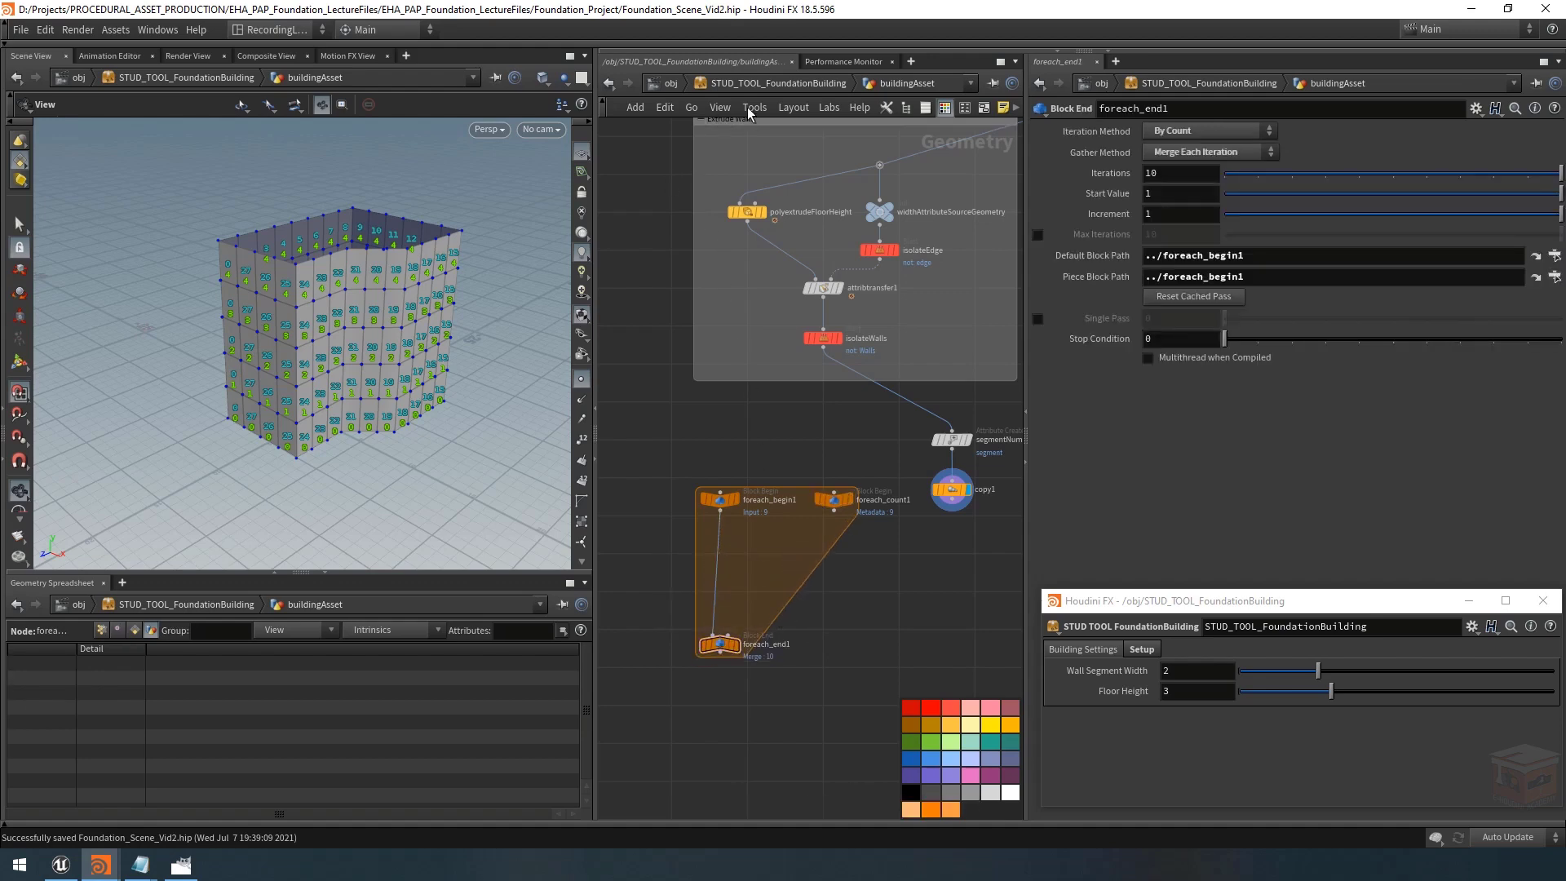
{"action": "left_click", "coordinate": [725, 109]}
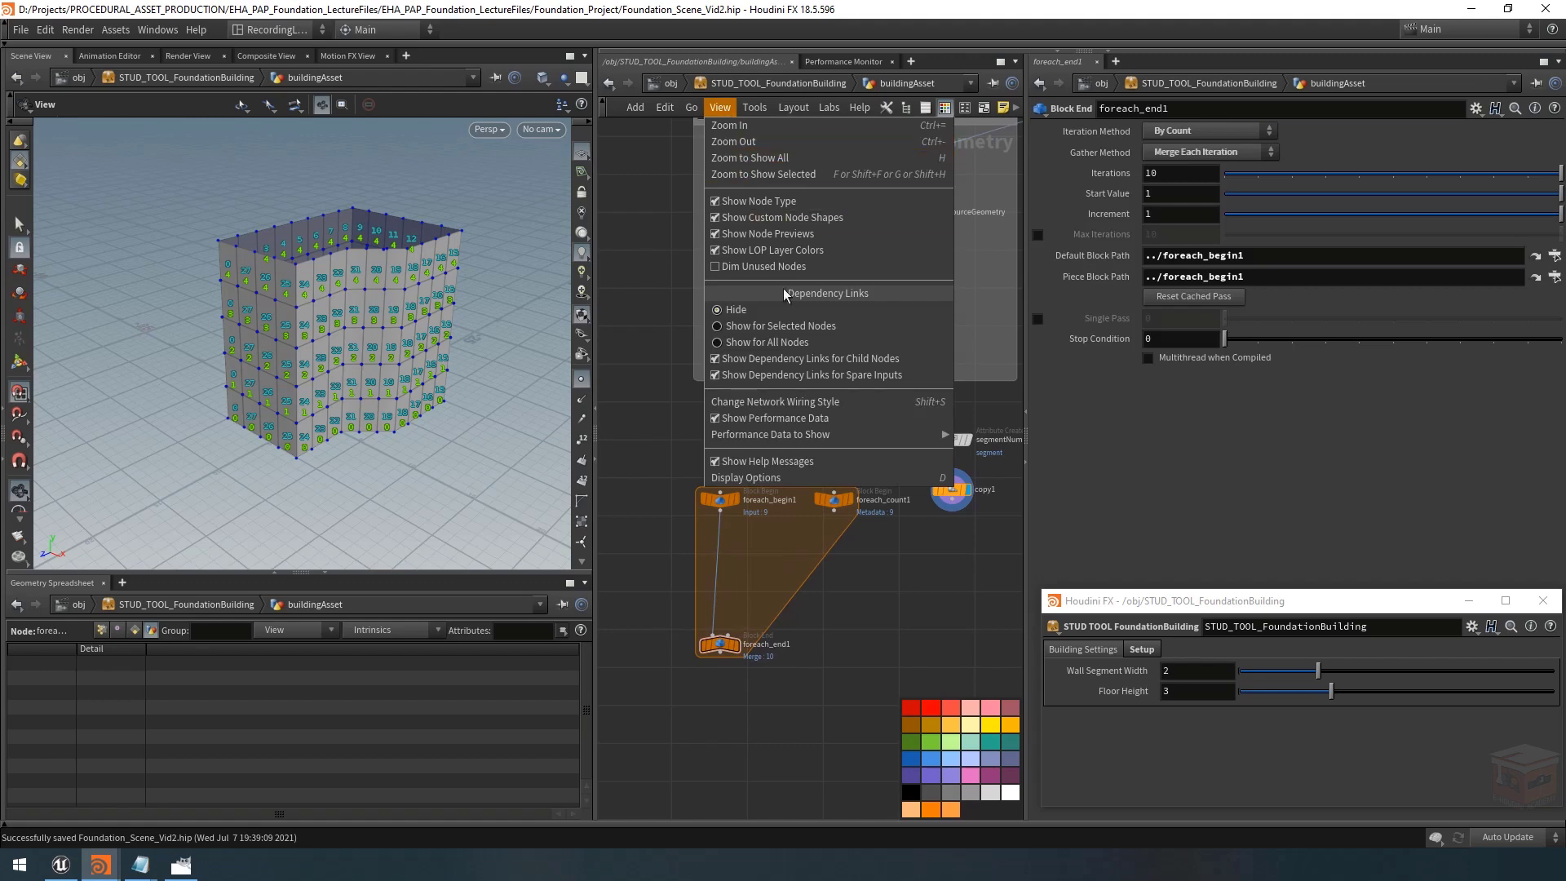
{"action": "left_click", "coordinate": [855, 326]}
{"action": "left_click_drag", "start_coordinate": [897, 425], "coordinate": [669, 734]}
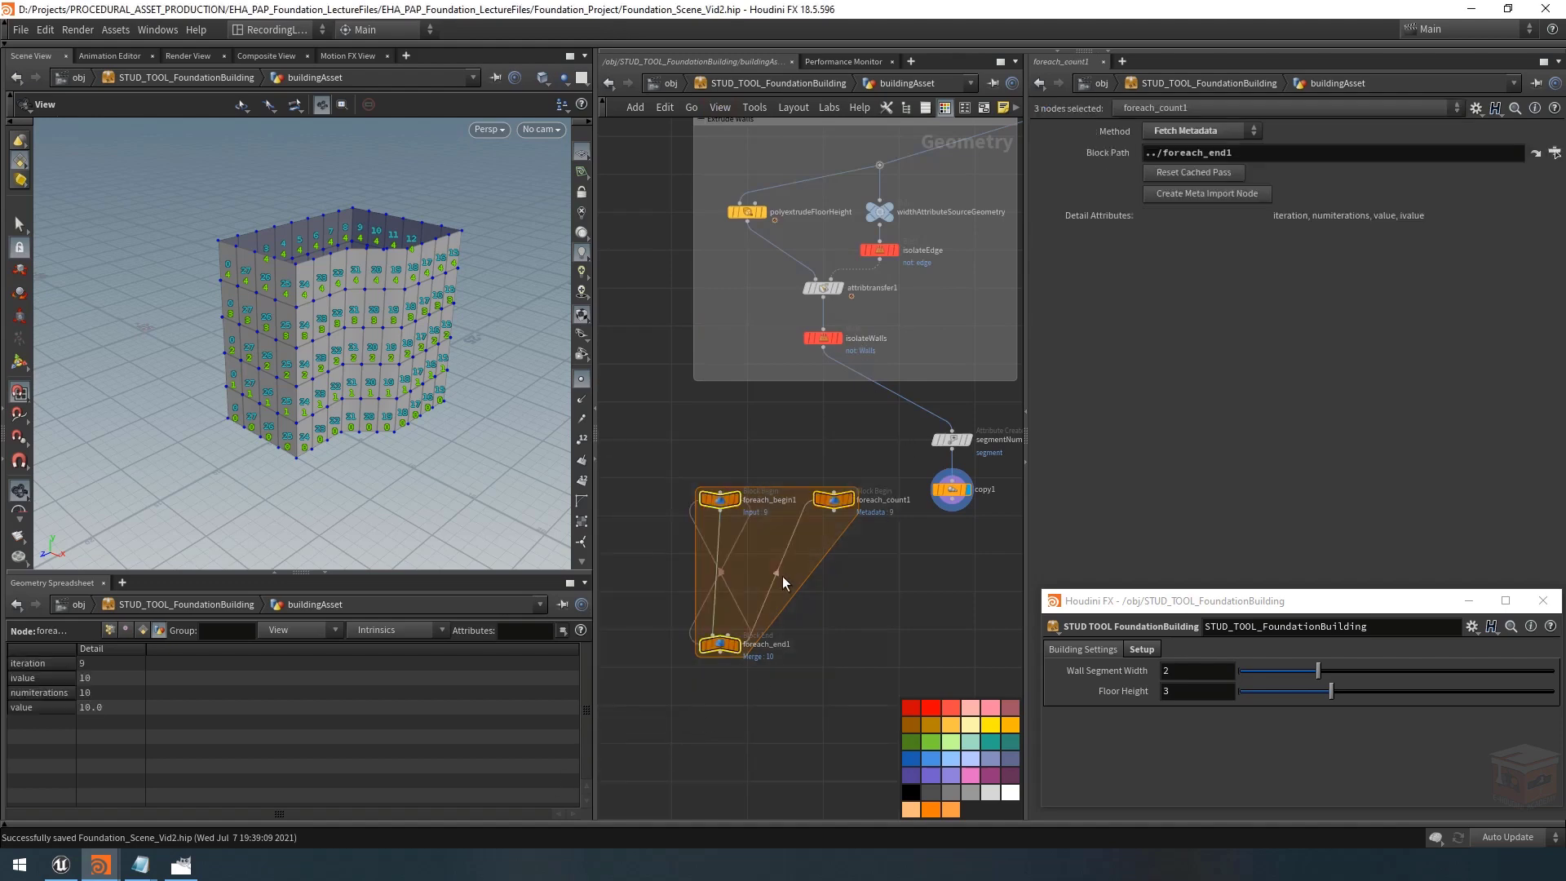
Set the number of iterations on the foreach_end1 node to 3.
{"action": "scroll", "coordinate": [795, 578], "scroll_direction": "up", "scroll_amount": 2}
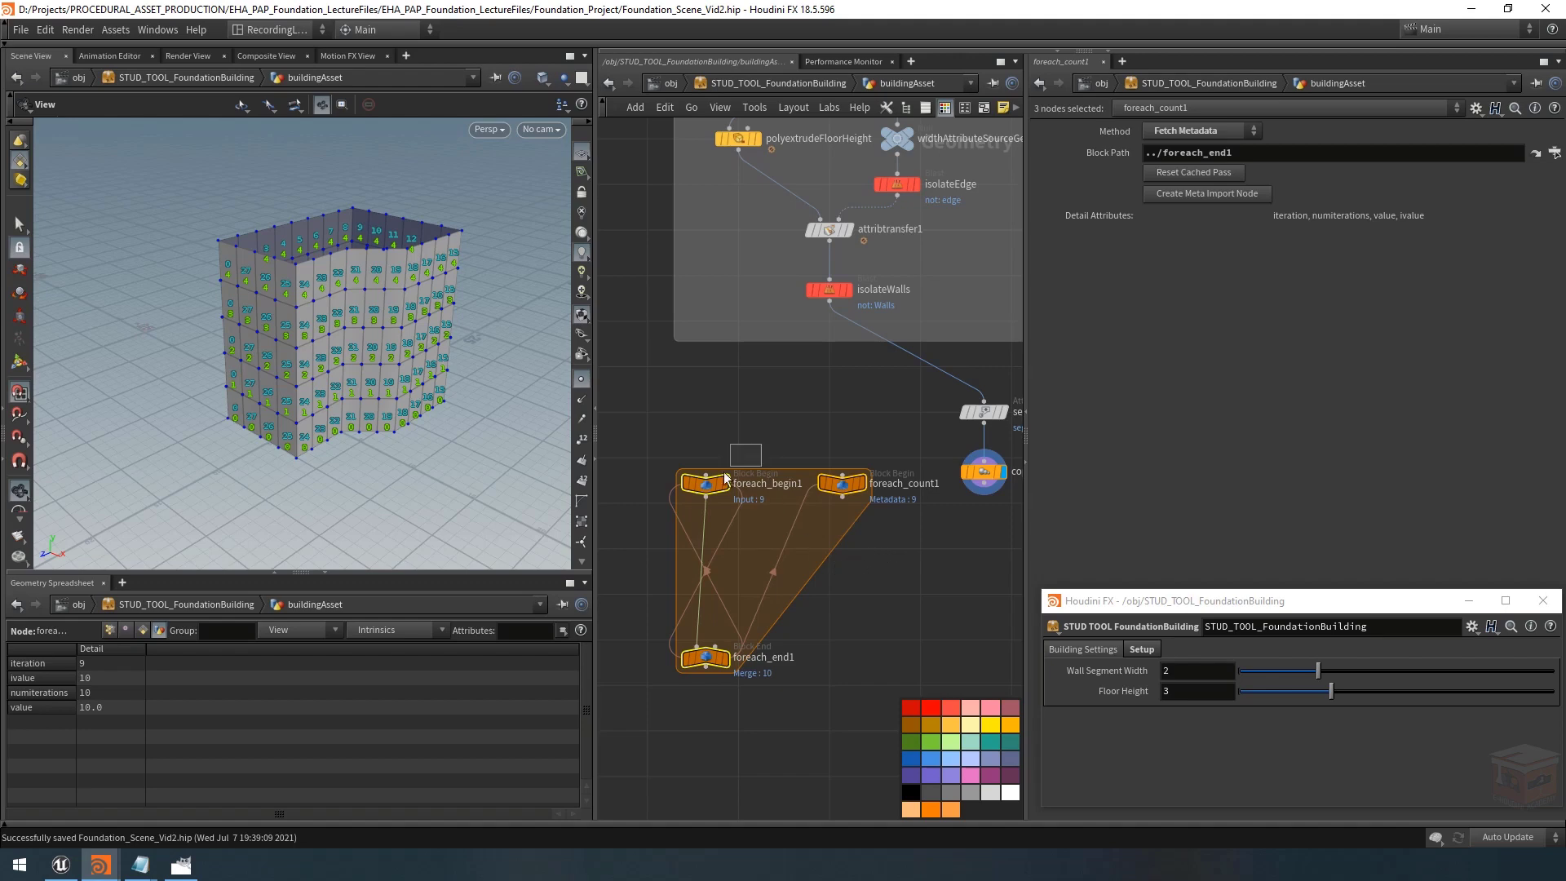
{"action": "left_click_drag", "start_coordinate": [726, 479], "coordinate": [663, 524]}
{"action": "left_click_drag", "start_coordinate": [646, 585], "coordinate": [793, 703]}
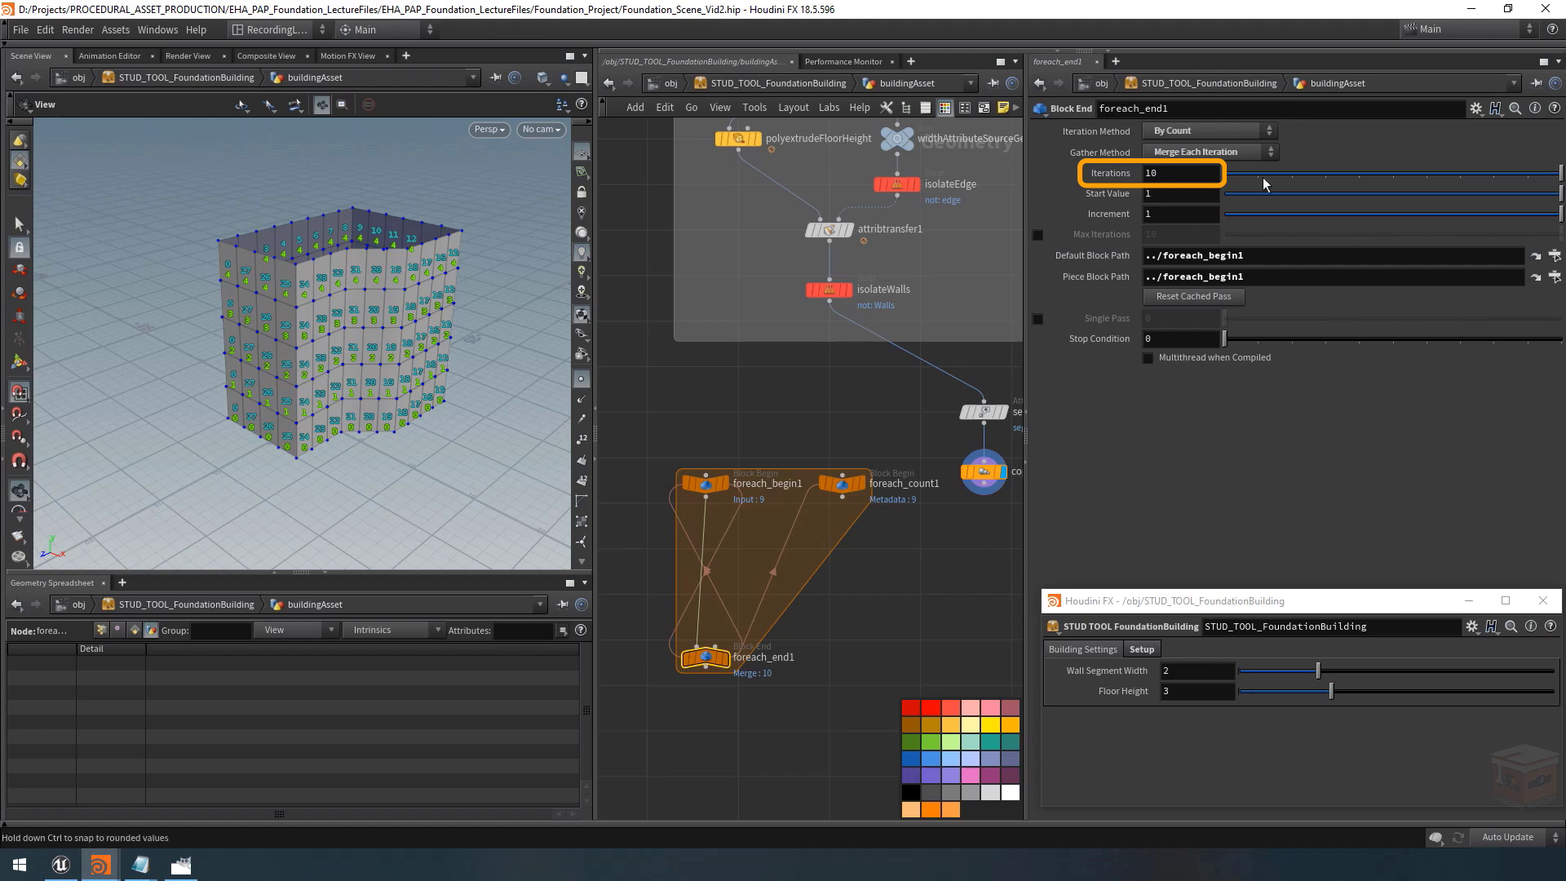
{"action": "left_click_drag", "start_coordinate": [1427, 179], "coordinate": [1325, 176]}
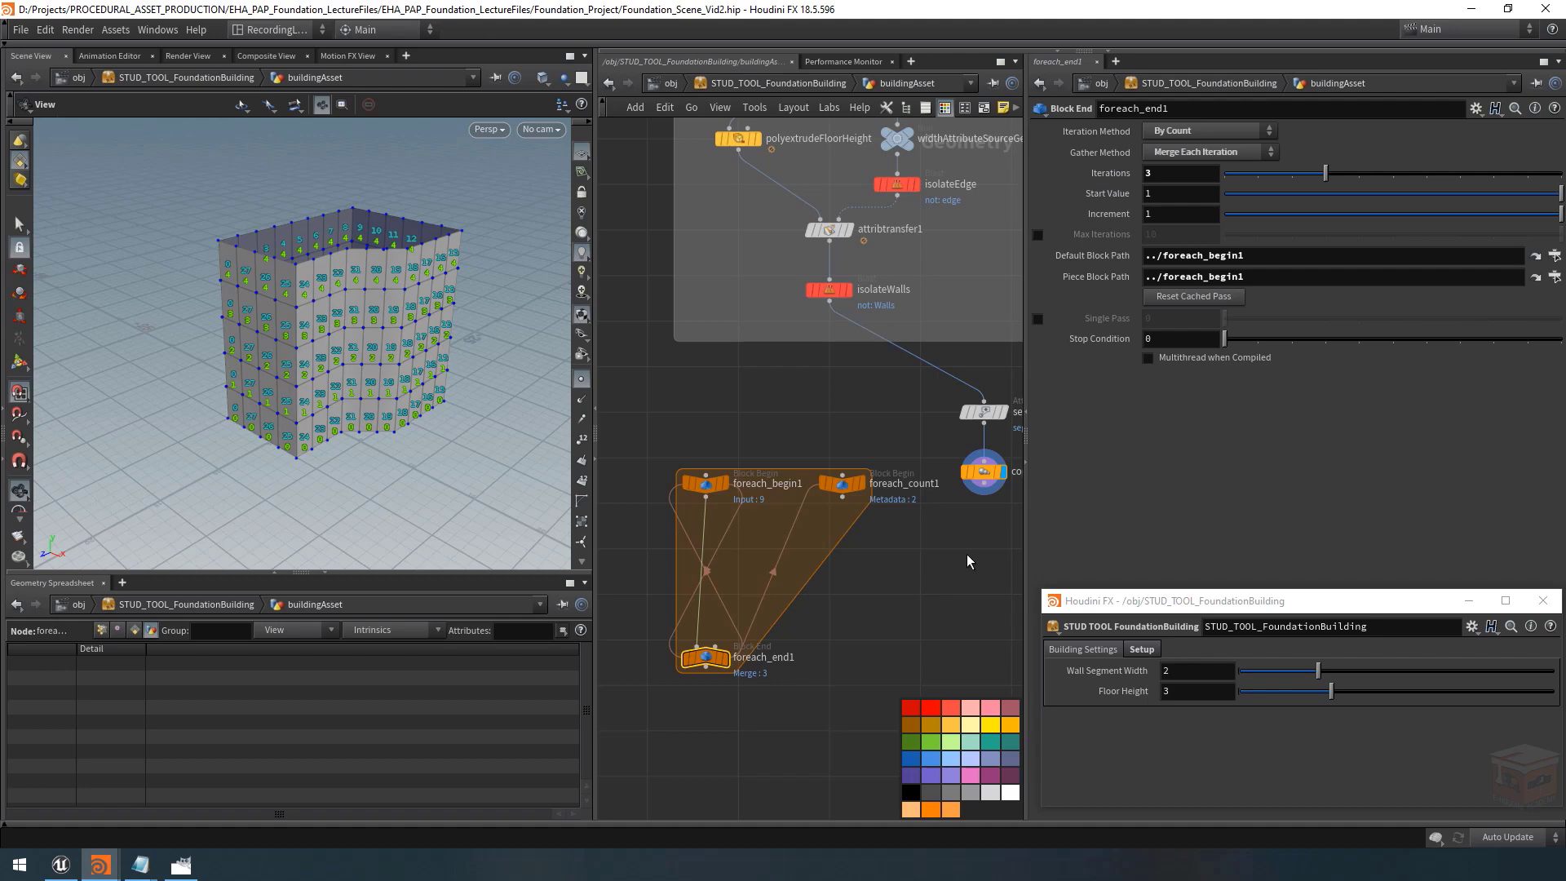
{"action": "left_click", "coordinate": [861, 564]}
Add a Grid node above the loop, connect it to foreach_begin1, and display the output of foreach_end1.
{"action": "middle_click_drag", "start_coordinate": [743, 390], "coordinate": [806, 414]}
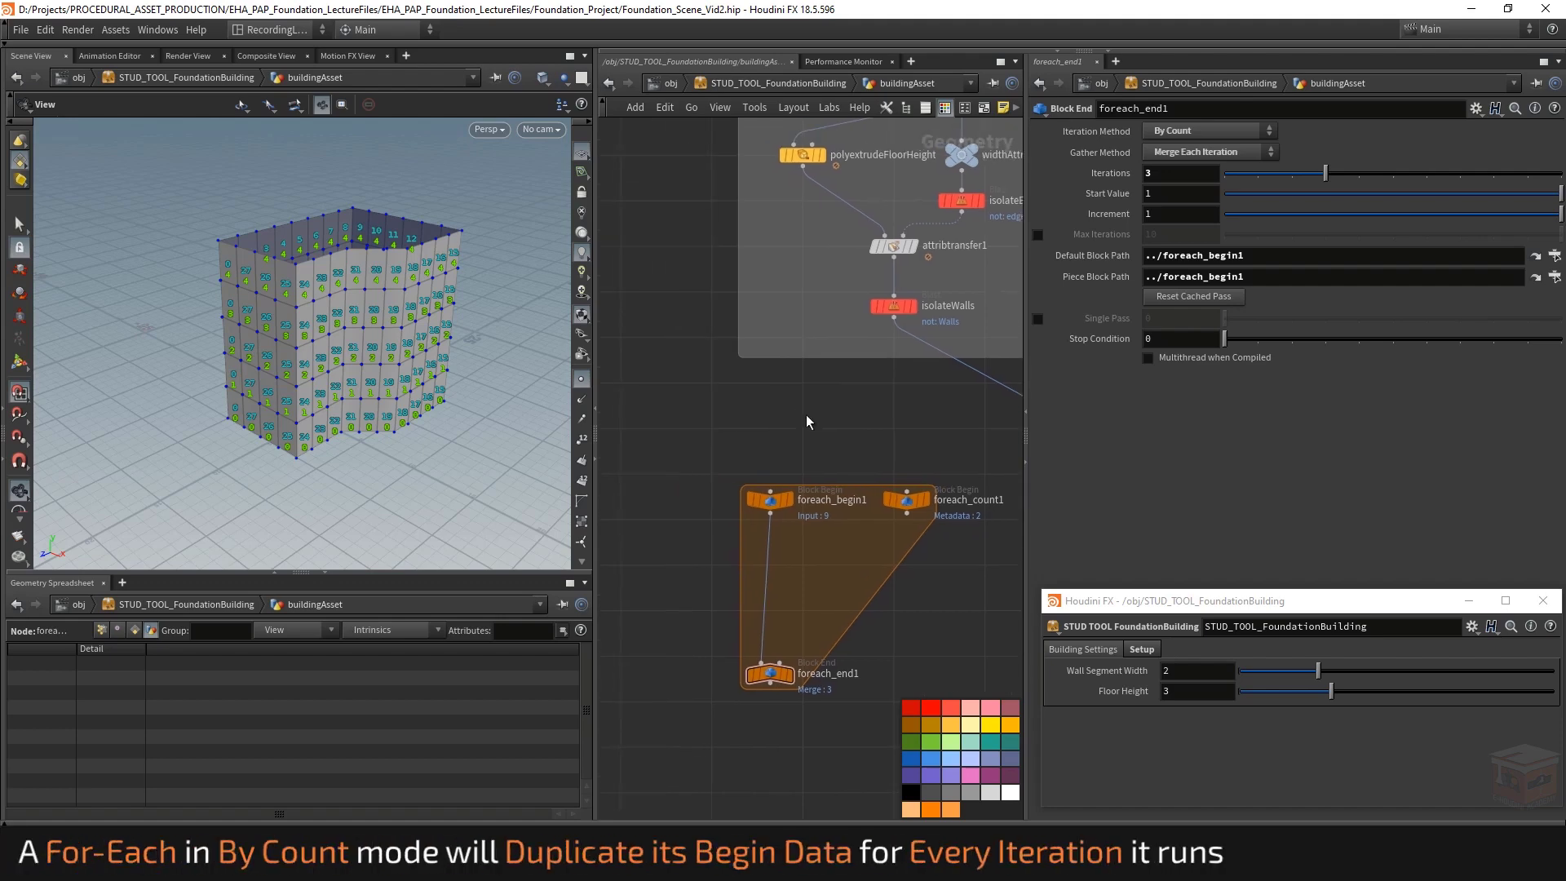
{"action": "key", "text": "Tab"}
{"action": "type", "text": "grid"}
{"action": "key", "text": "Return"}
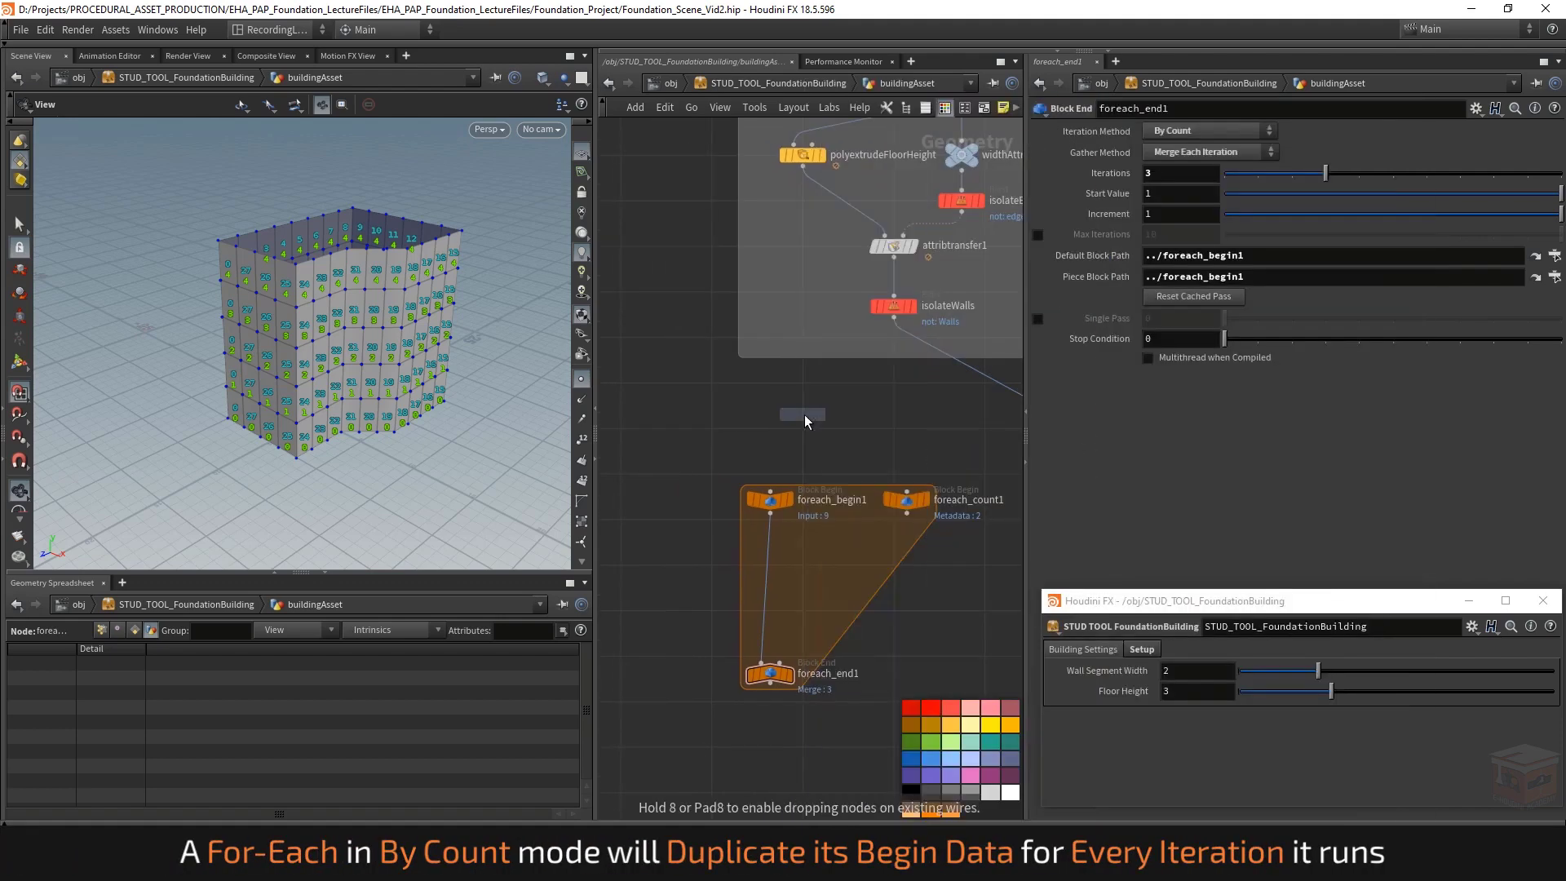
{"action": "left_click", "coordinate": [768, 418]}
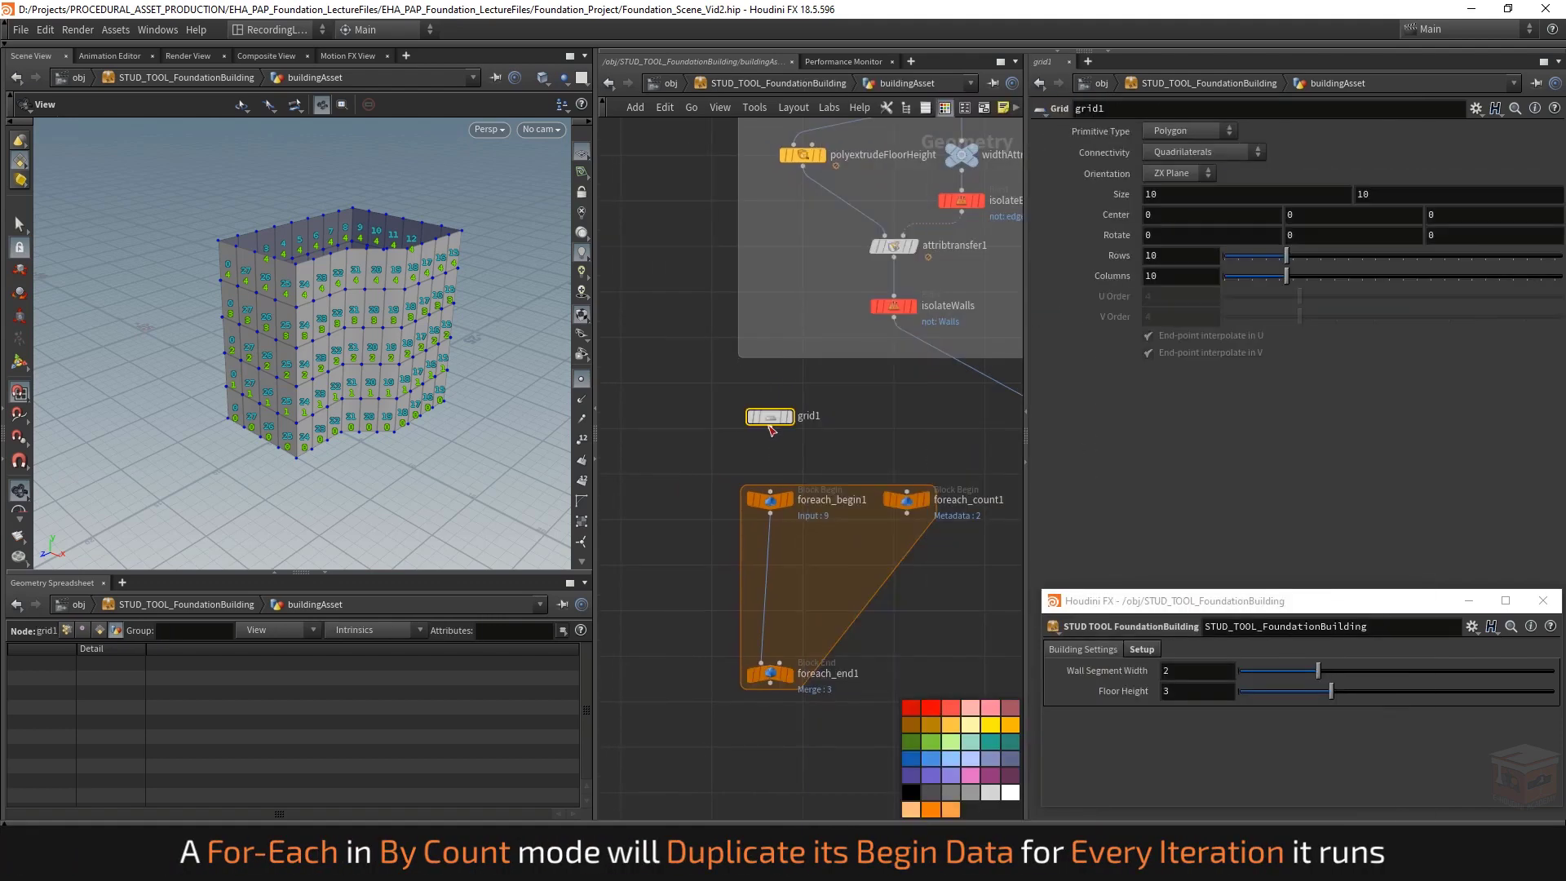
{"action": "left_click", "coordinate": [788, 674]}
{"action": "left_click_drag", "start_coordinate": [308, 449], "coordinate": [384, 441]}
Set the grid's rows and columns to 2.
{"action": "left_click_drag", "start_coordinate": [863, 448], "coordinate": [761, 409]}
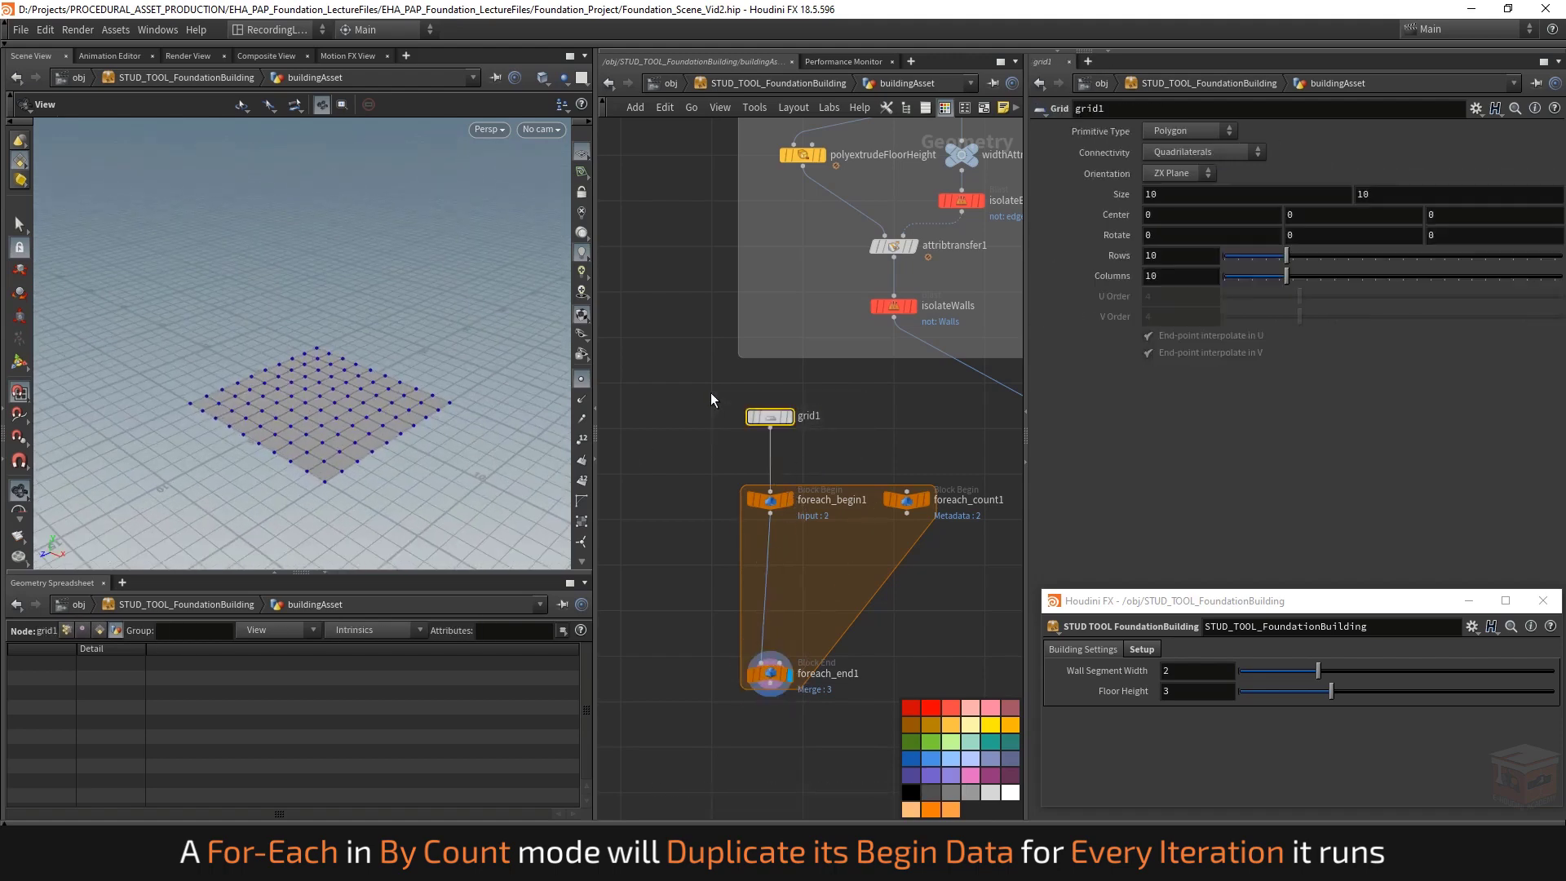
{"action": "type", "text": "2"}
{"action": "key", "text": "Return"}
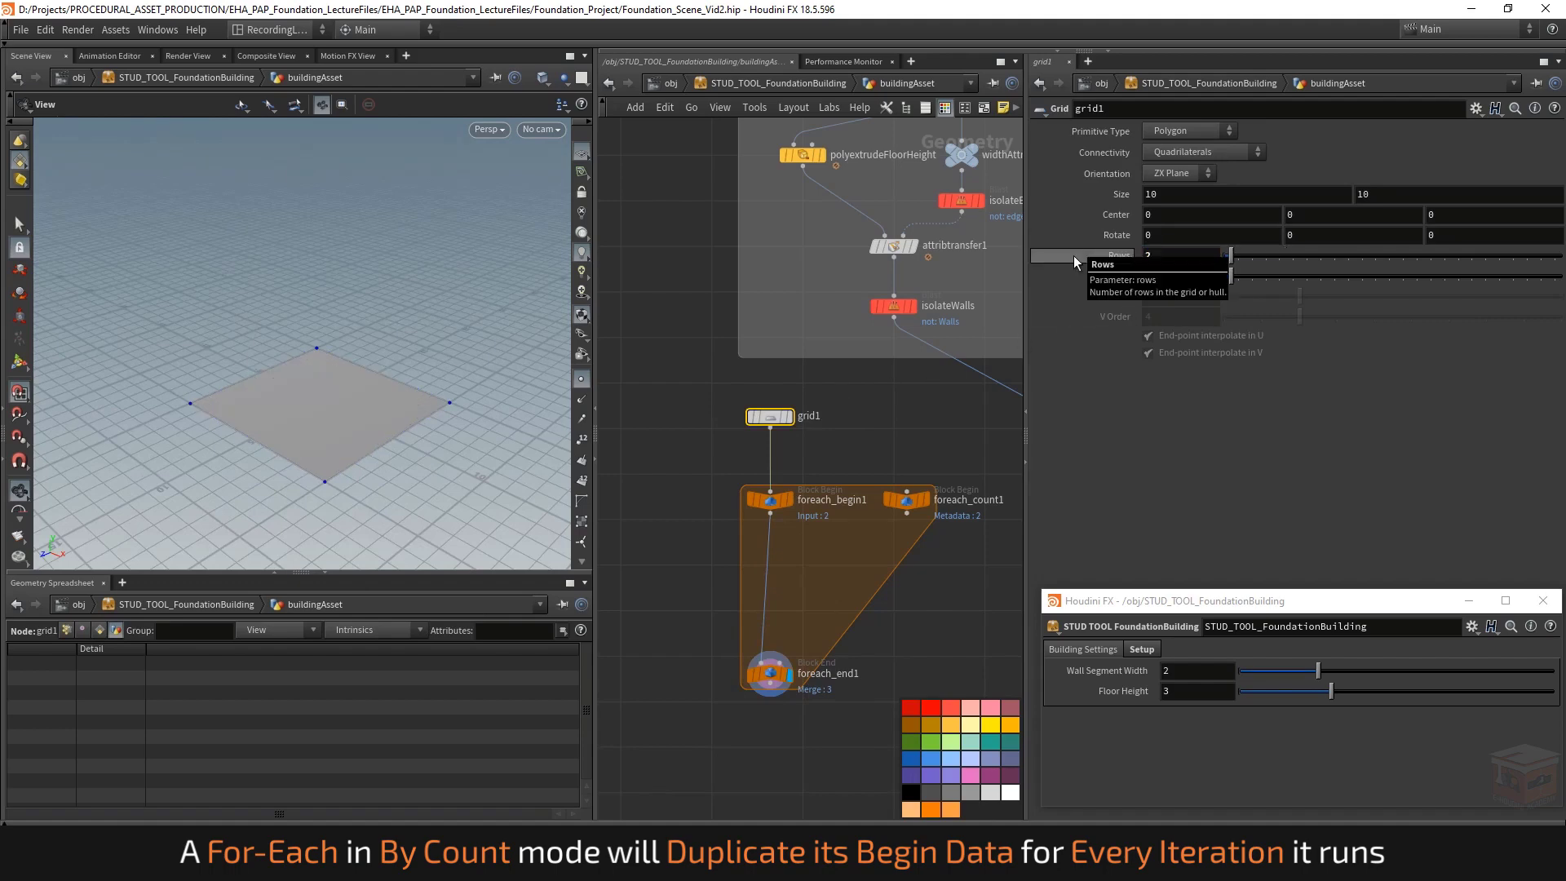
Show primitive numbers in the viewport and list the primitives of foreach_end1 in the Geometry Spreadsheet.
{"action": "left_click", "coordinate": [582, 480]}
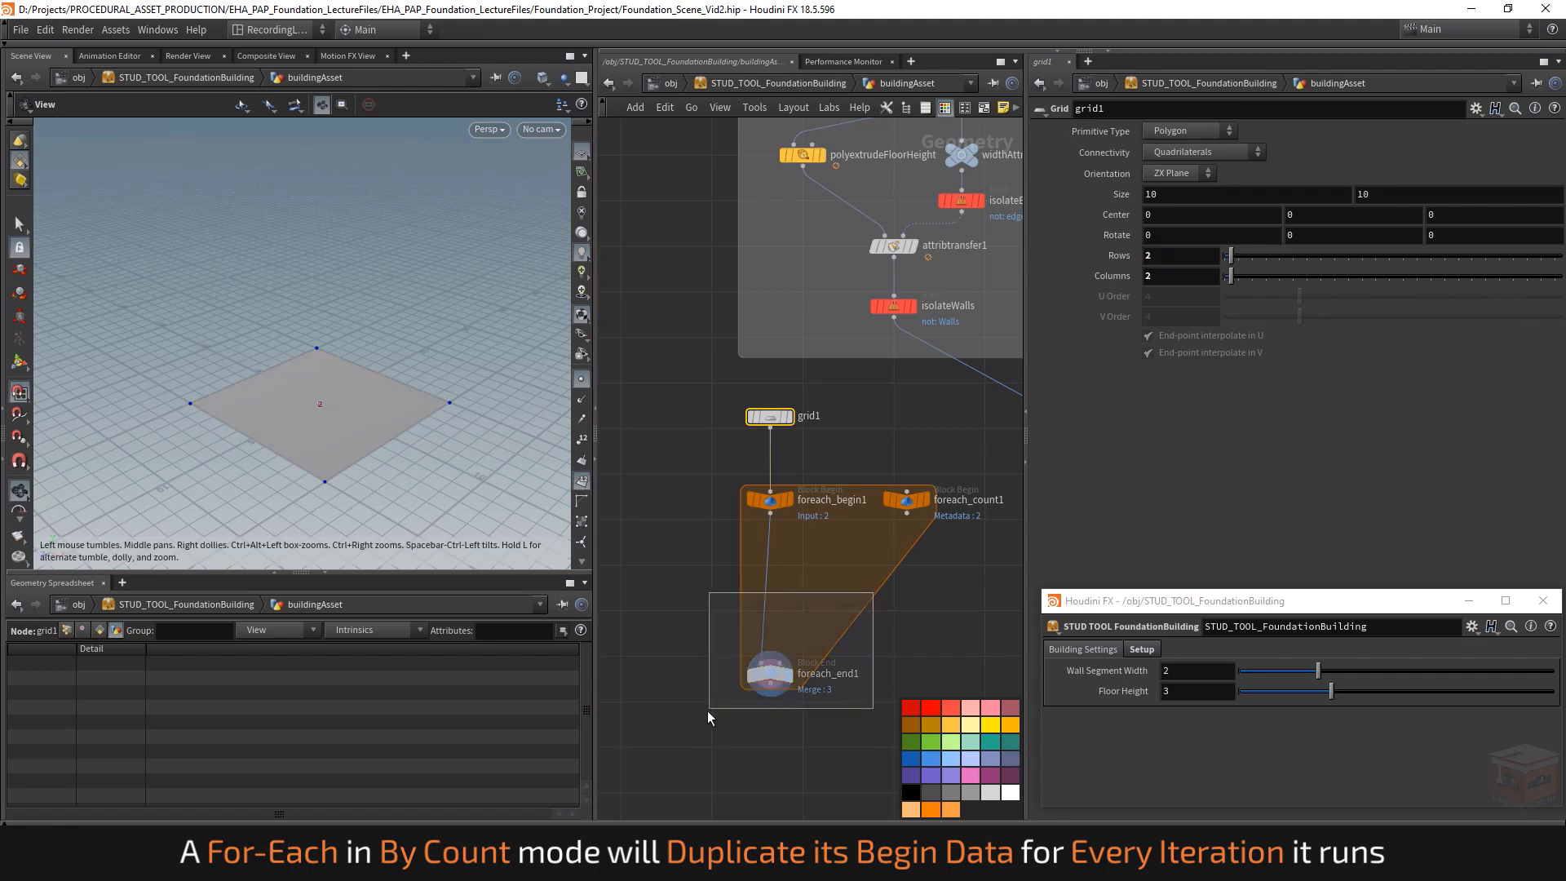
{"action": "left_click", "coordinate": [769, 673]}
{"action": "left_click", "coordinate": [133, 630]}
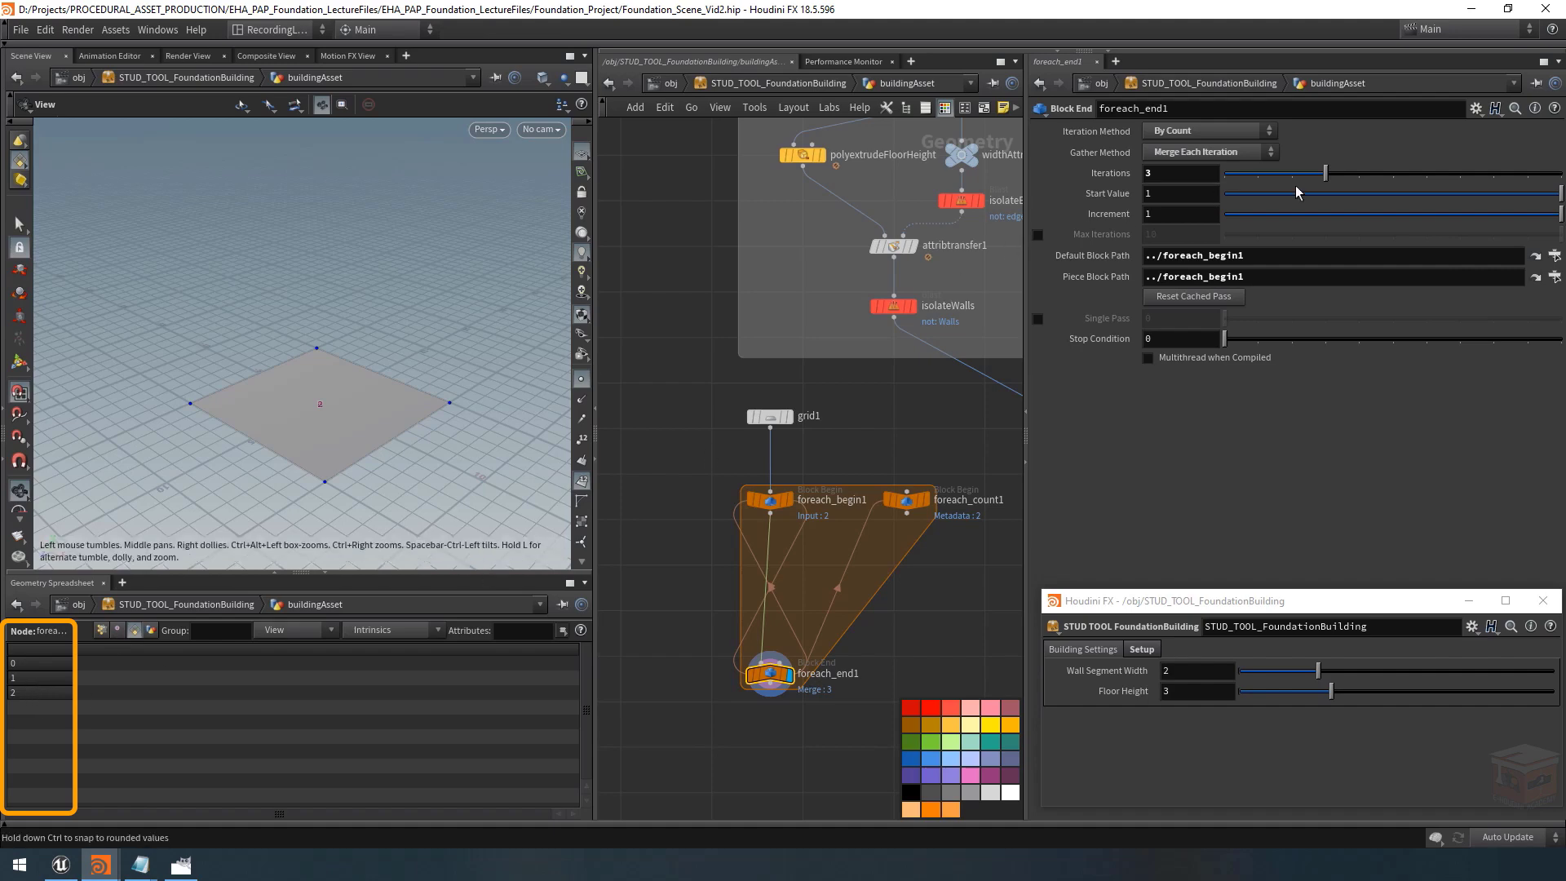
Set foreach_end1's iterations to 7, keep foreach_count1 on Fetch Metadata, and list its detail attributes in the Geometry Spreadsheet.
{"action": "left_click_drag", "start_coordinate": [1338, 167], "coordinate": [1462, 169]}
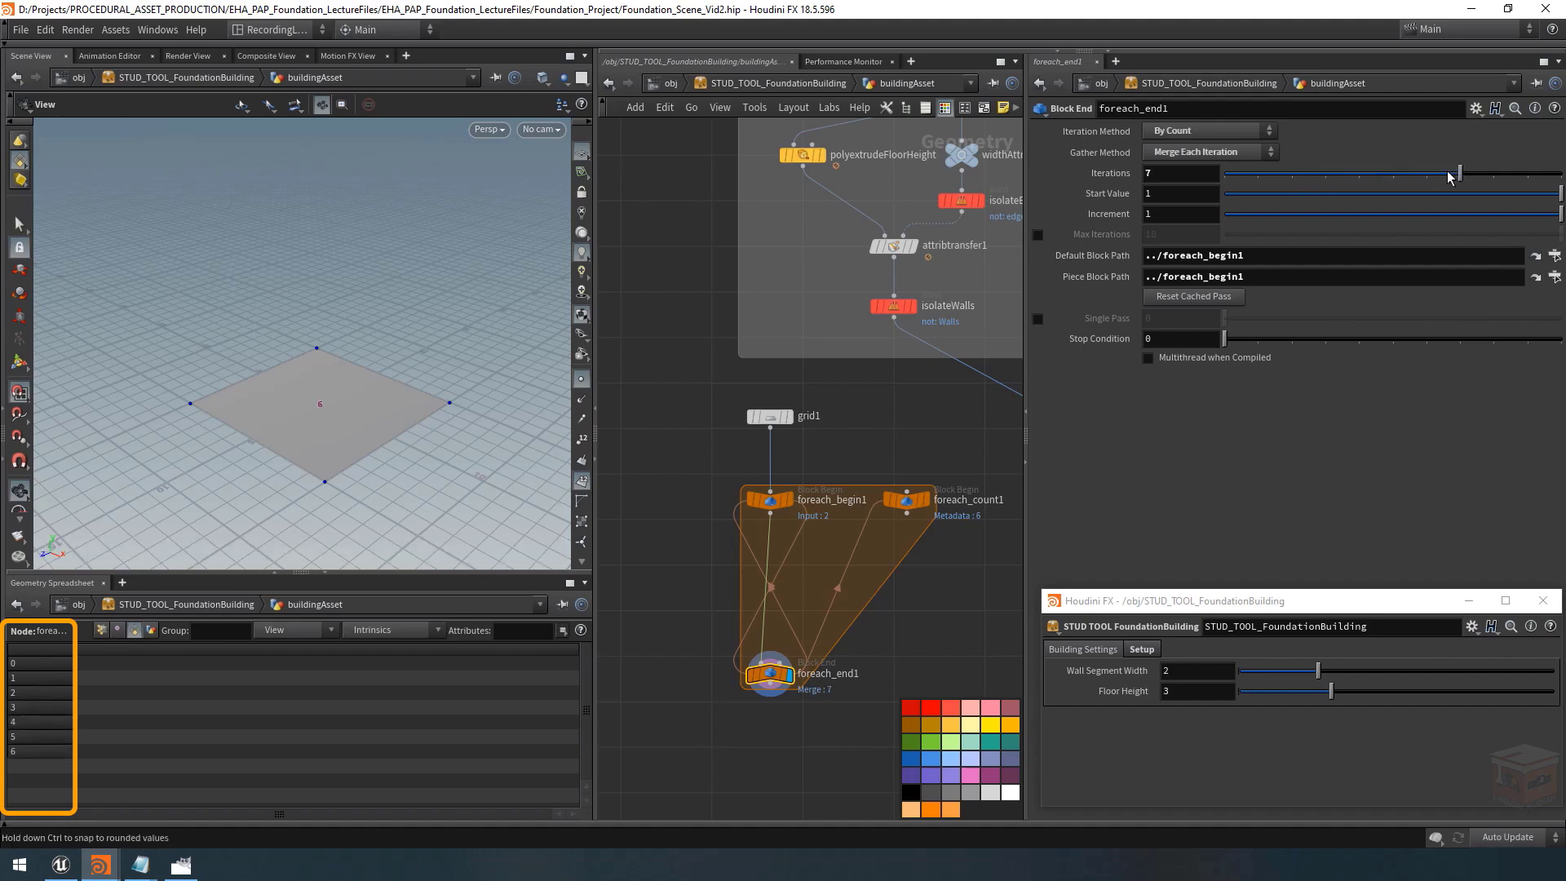
{"action": "scroll", "coordinate": [975, 422], "scroll_direction": "down", "scroll_amount": 2}
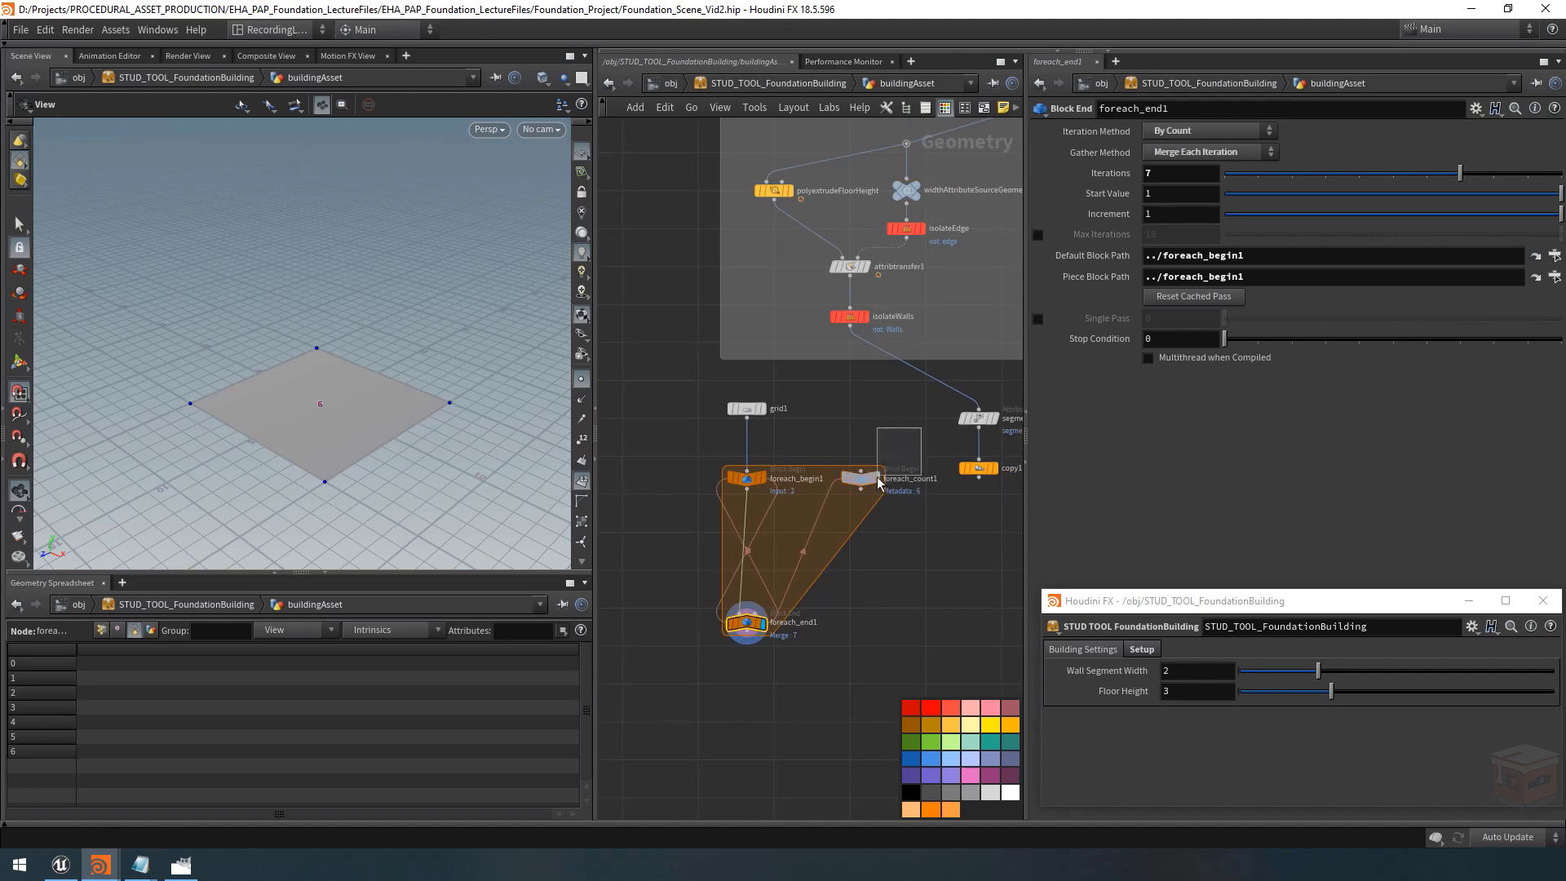
{"action": "mouse_move", "coordinate": [862, 486]}
{"action": "left_mouse_down"}
{"action": "mouse_move", "coordinate": [865, 510]}
{"action": "mouse_move", "coordinate": [863, 490]}
{"action": "left_mouse_up"}
{"action": "scroll", "coordinate": [864, 489], "scroll_direction": "up", "scroll_amount": 2}
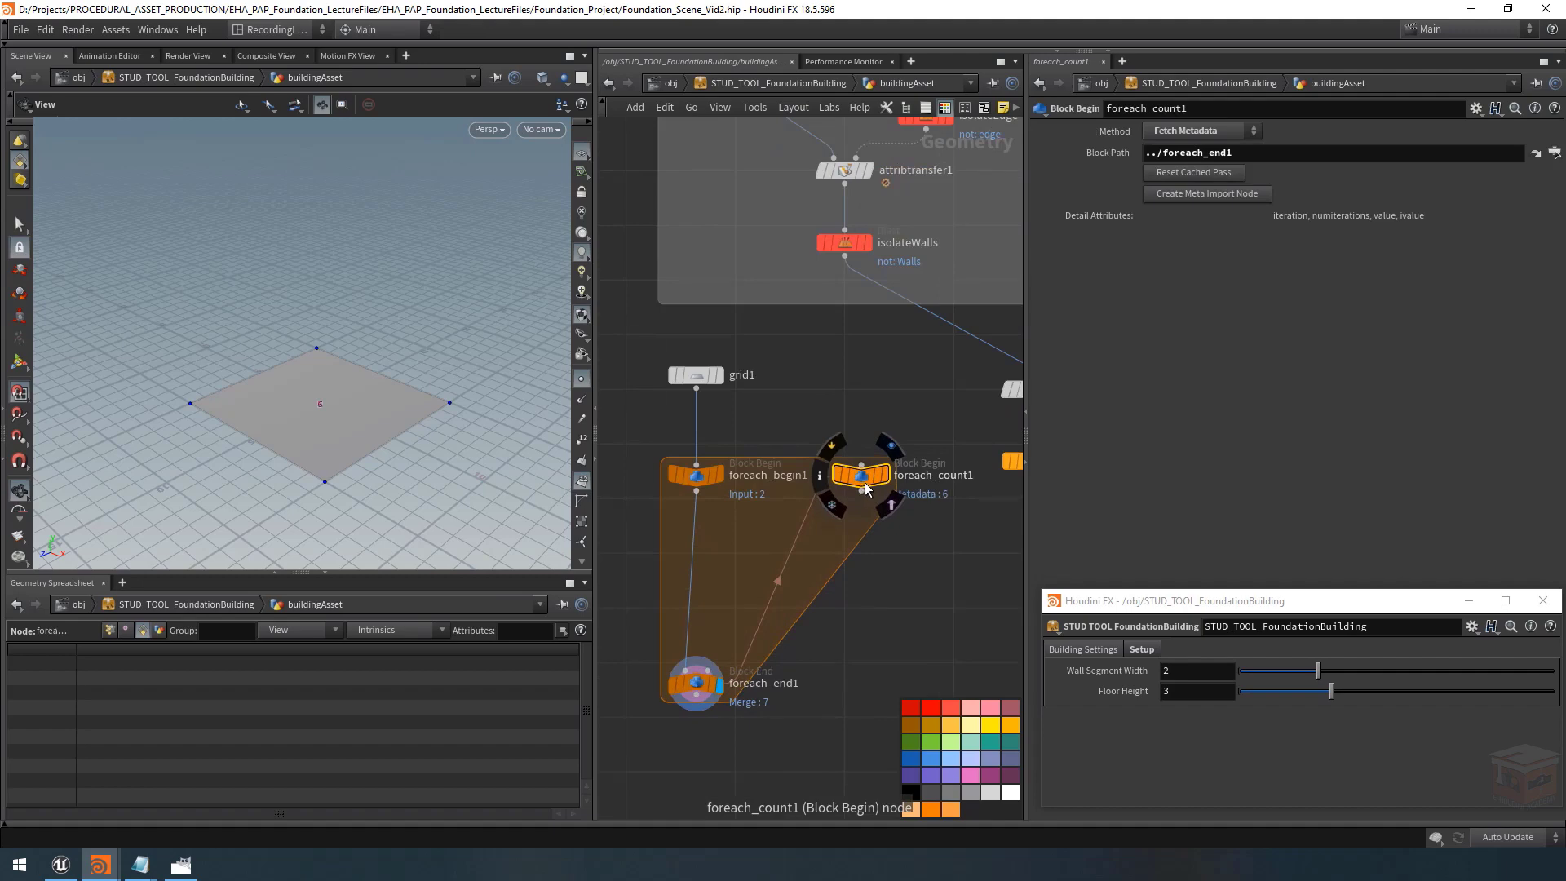
{"action": "left_click", "coordinate": [1205, 132]}
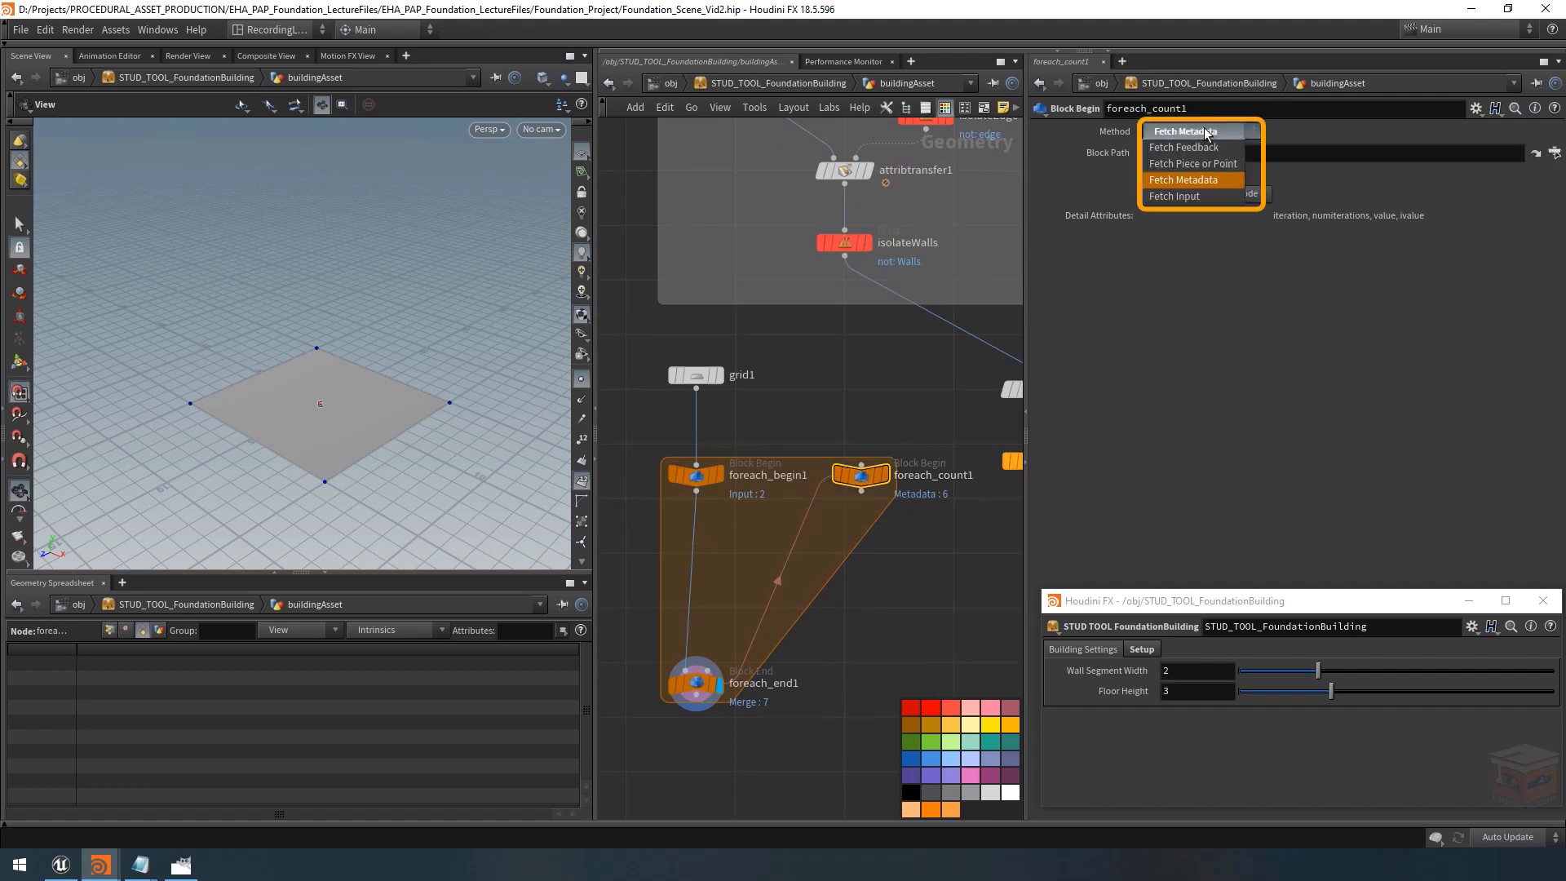
{"action": "left_click", "coordinate": [1199, 183]}
{"action": "left_click_drag", "start_coordinate": [907, 412], "coordinate": [808, 560]}
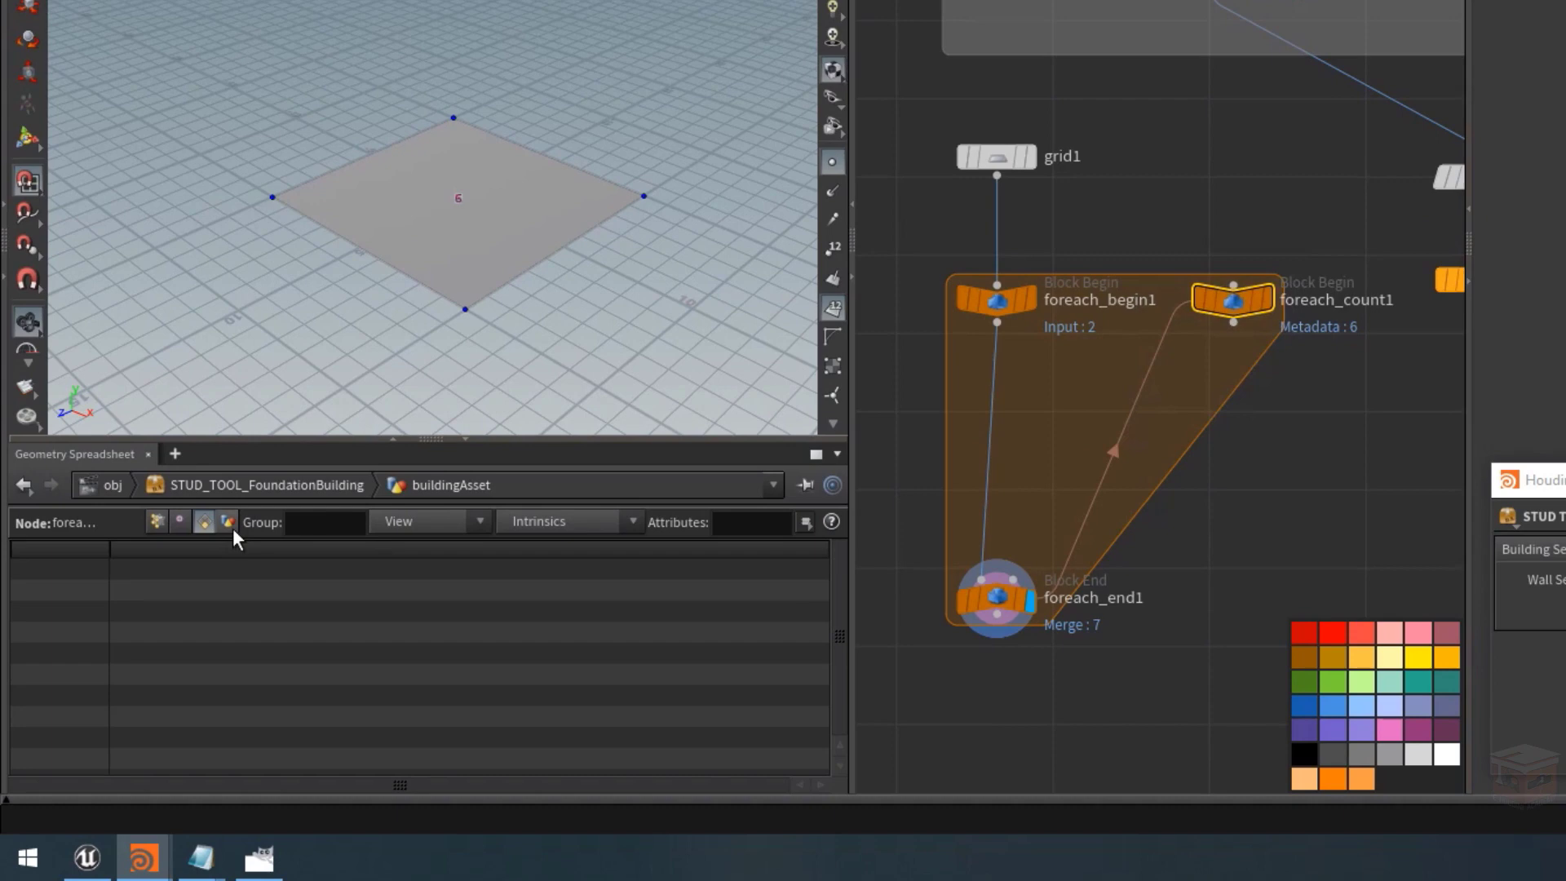
{"action": "left_click", "coordinate": [233, 527]}
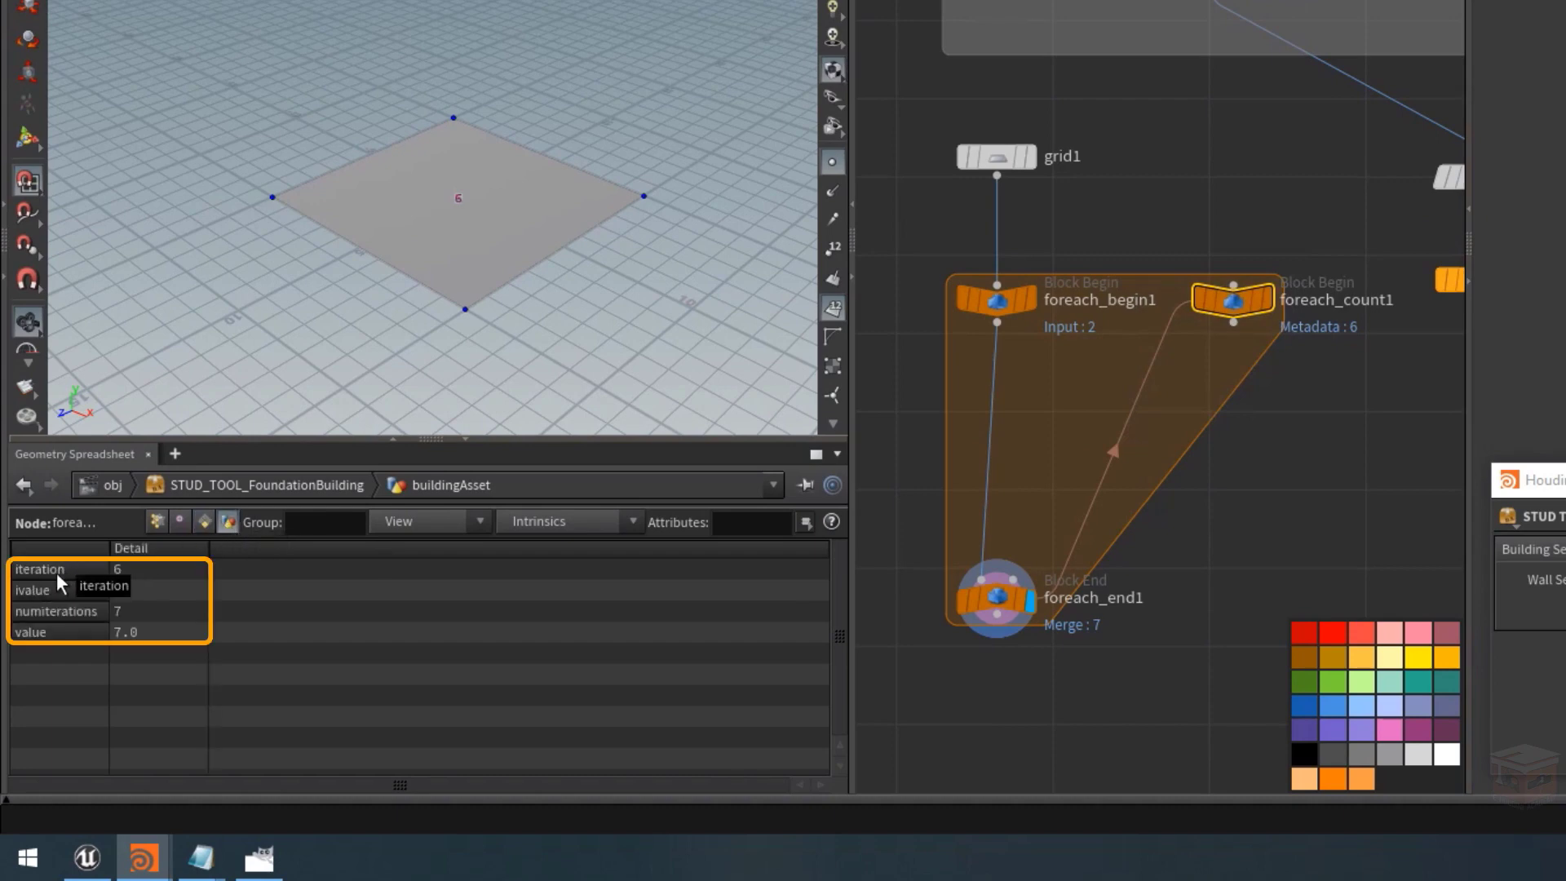
Enable Single Pass on foreach_end1 and pin the Geometry Spreadsheet to foreach_count1's detail attributes.
{"action": "left_click_drag", "start_coordinate": [1147, 531], "coordinate": [916, 692]}
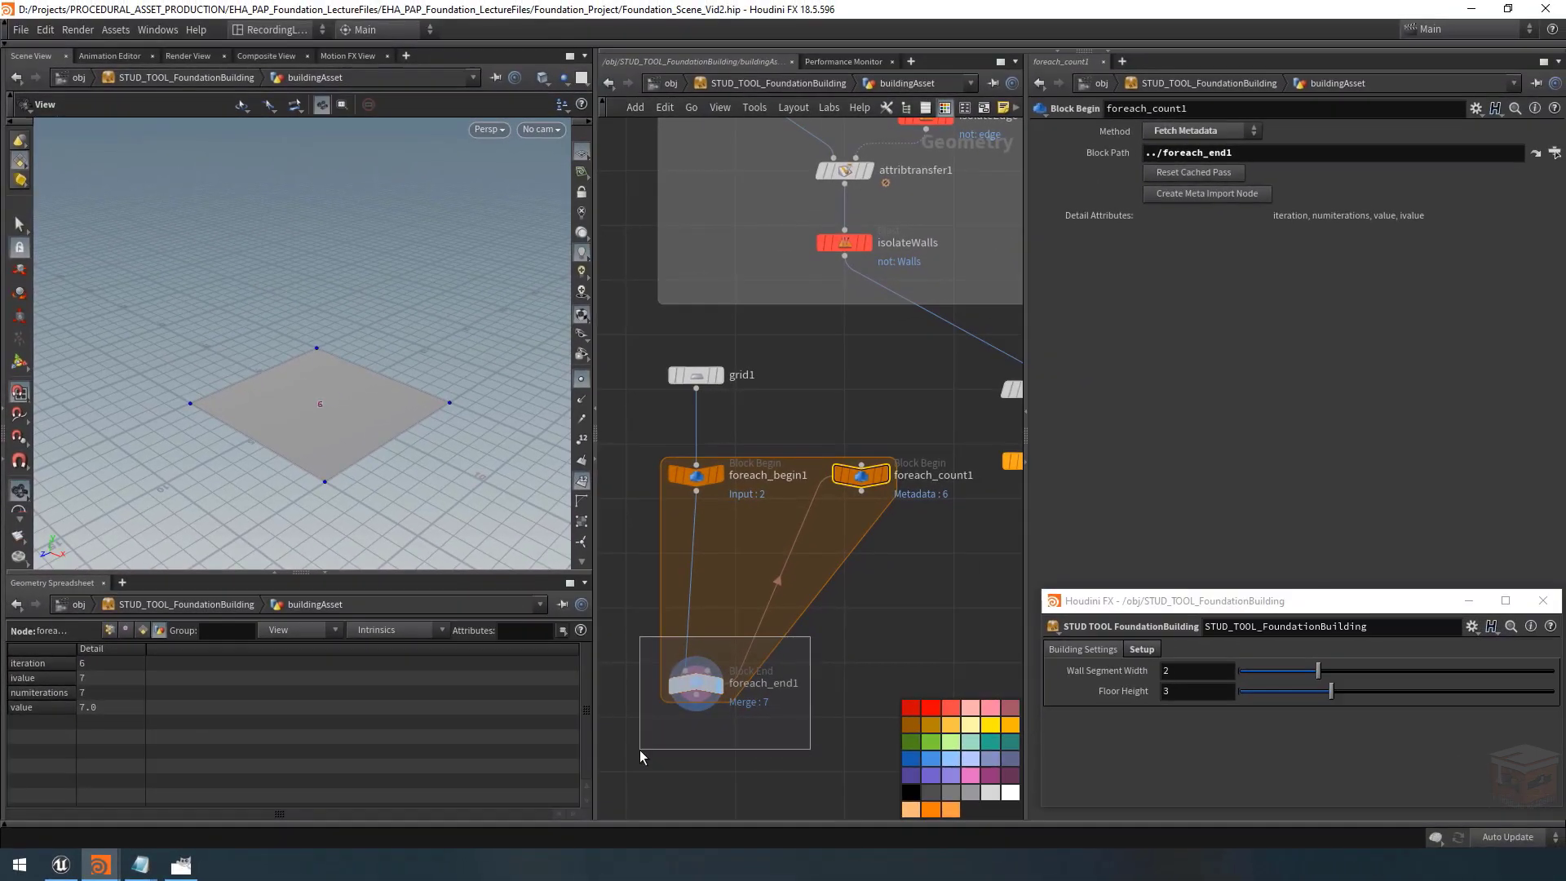
{"action": "left_click_drag", "start_coordinate": [640, 754], "coordinate": [639, 748]}
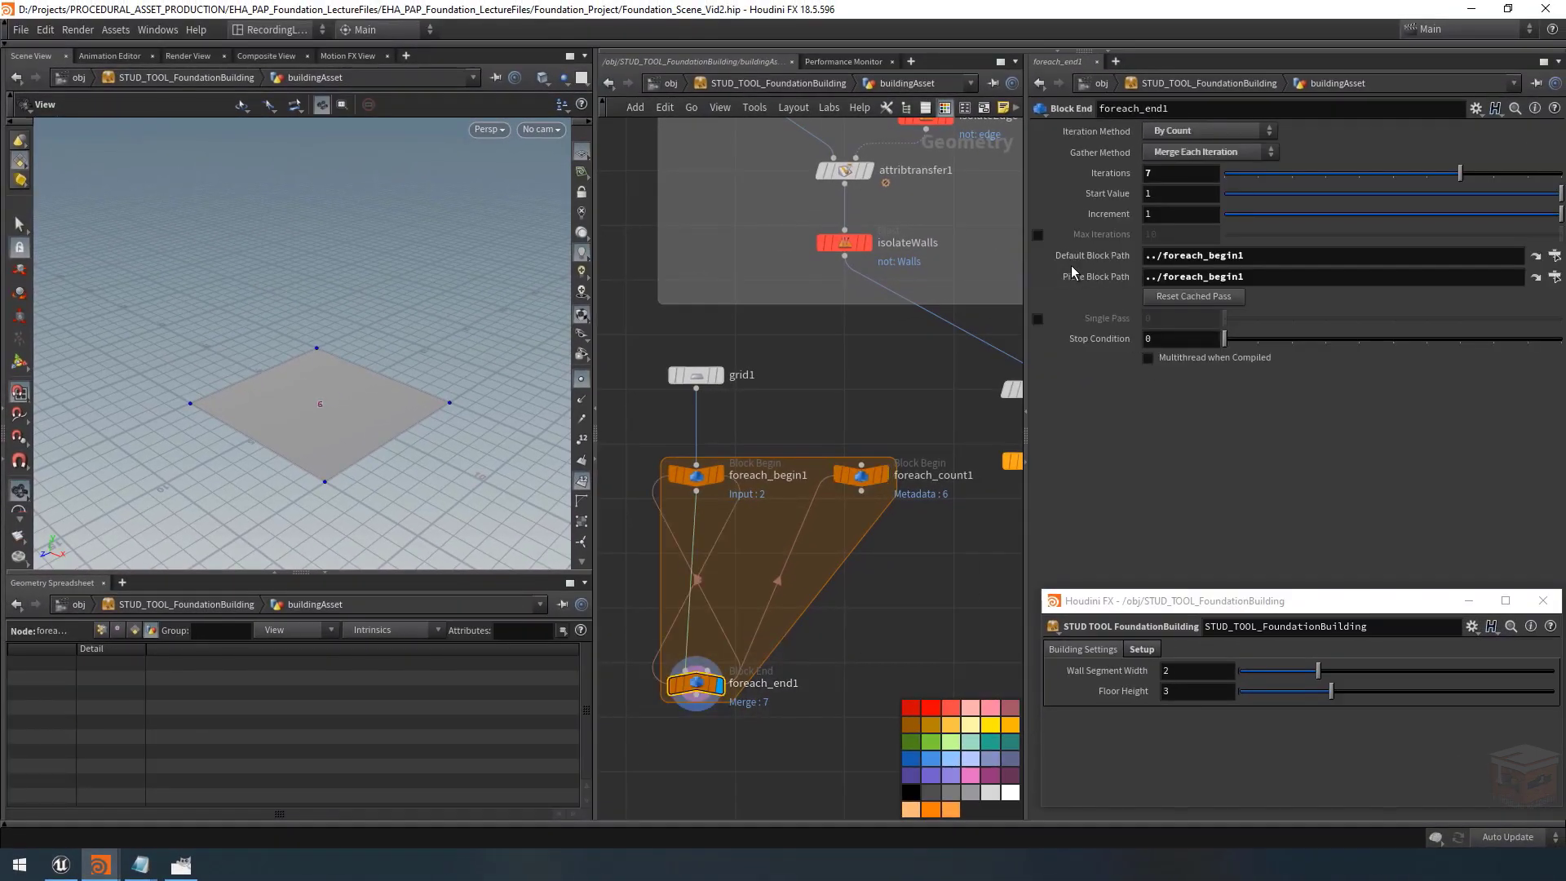
{"action": "left_click", "coordinate": [1037, 320]}
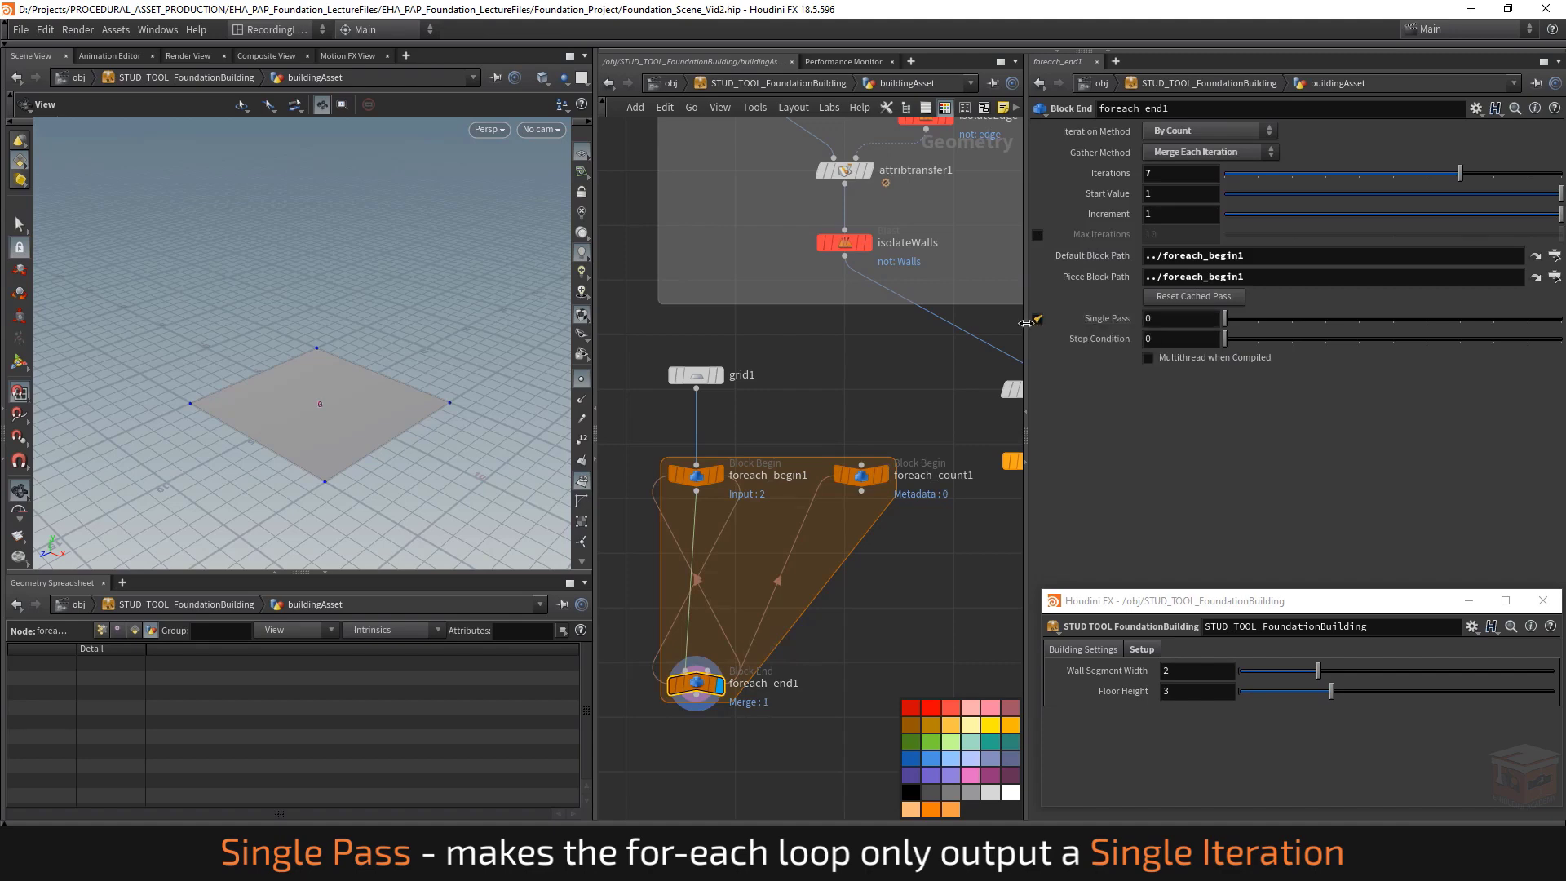
{"action": "left_click", "coordinate": [860, 477]}
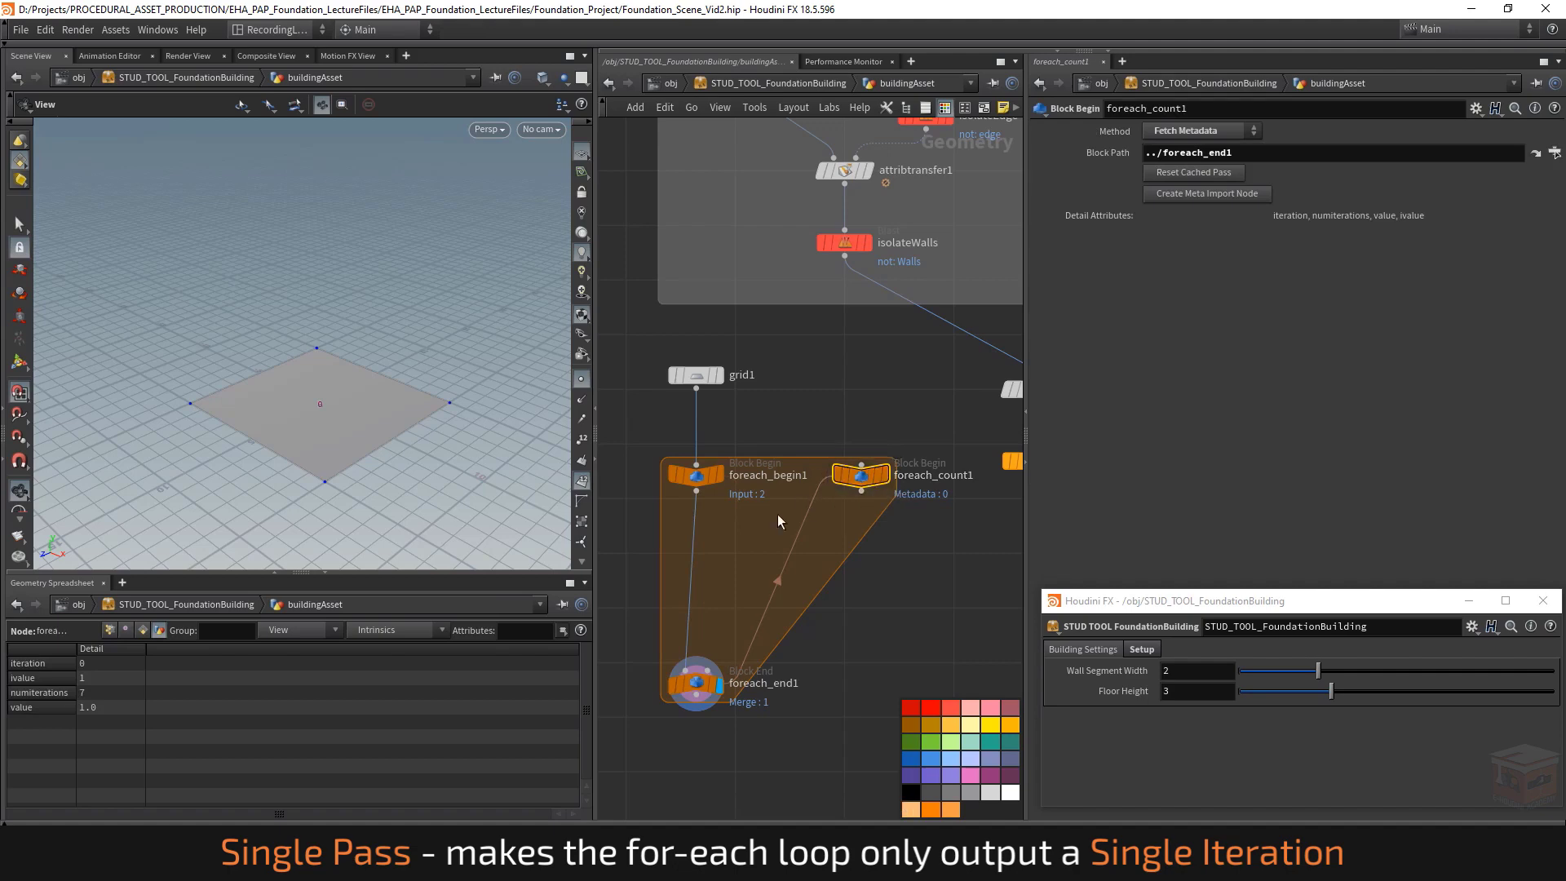
{"action": "left_click", "coordinate": [560, 605]}
Vary foreach_end1's Single Pass value through 6, 8, 0, 2 and 4 to compare the metadata of individual iterations.
{"action": "left_click", "coordinate": [696, 684]}
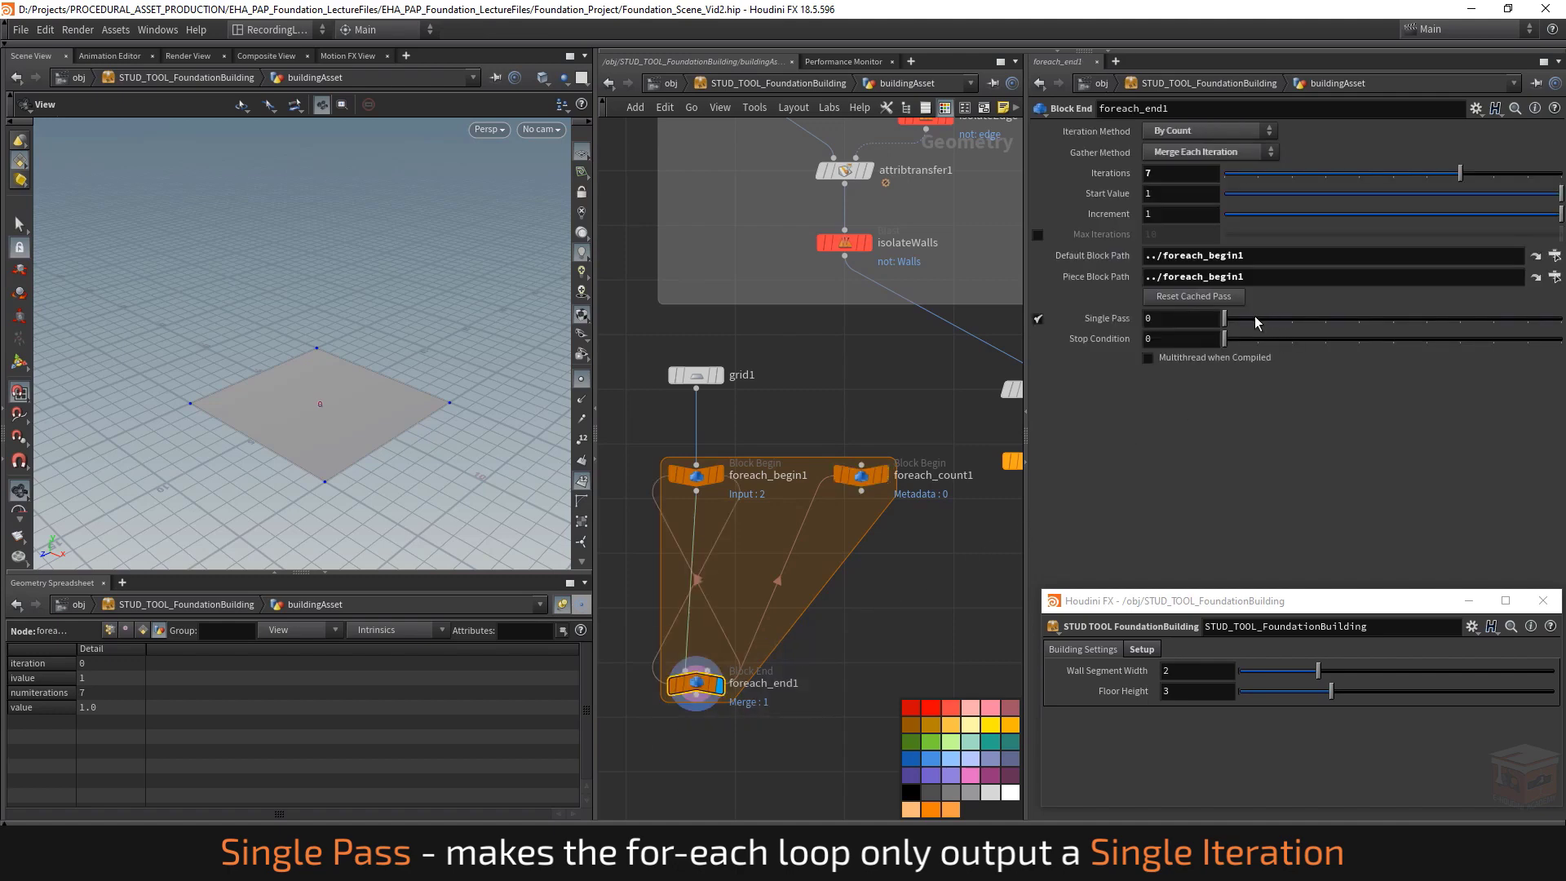
{"action": "left_click_drag", "start_coordinate": [1258, 321], "coordinate": [1319, 319]}
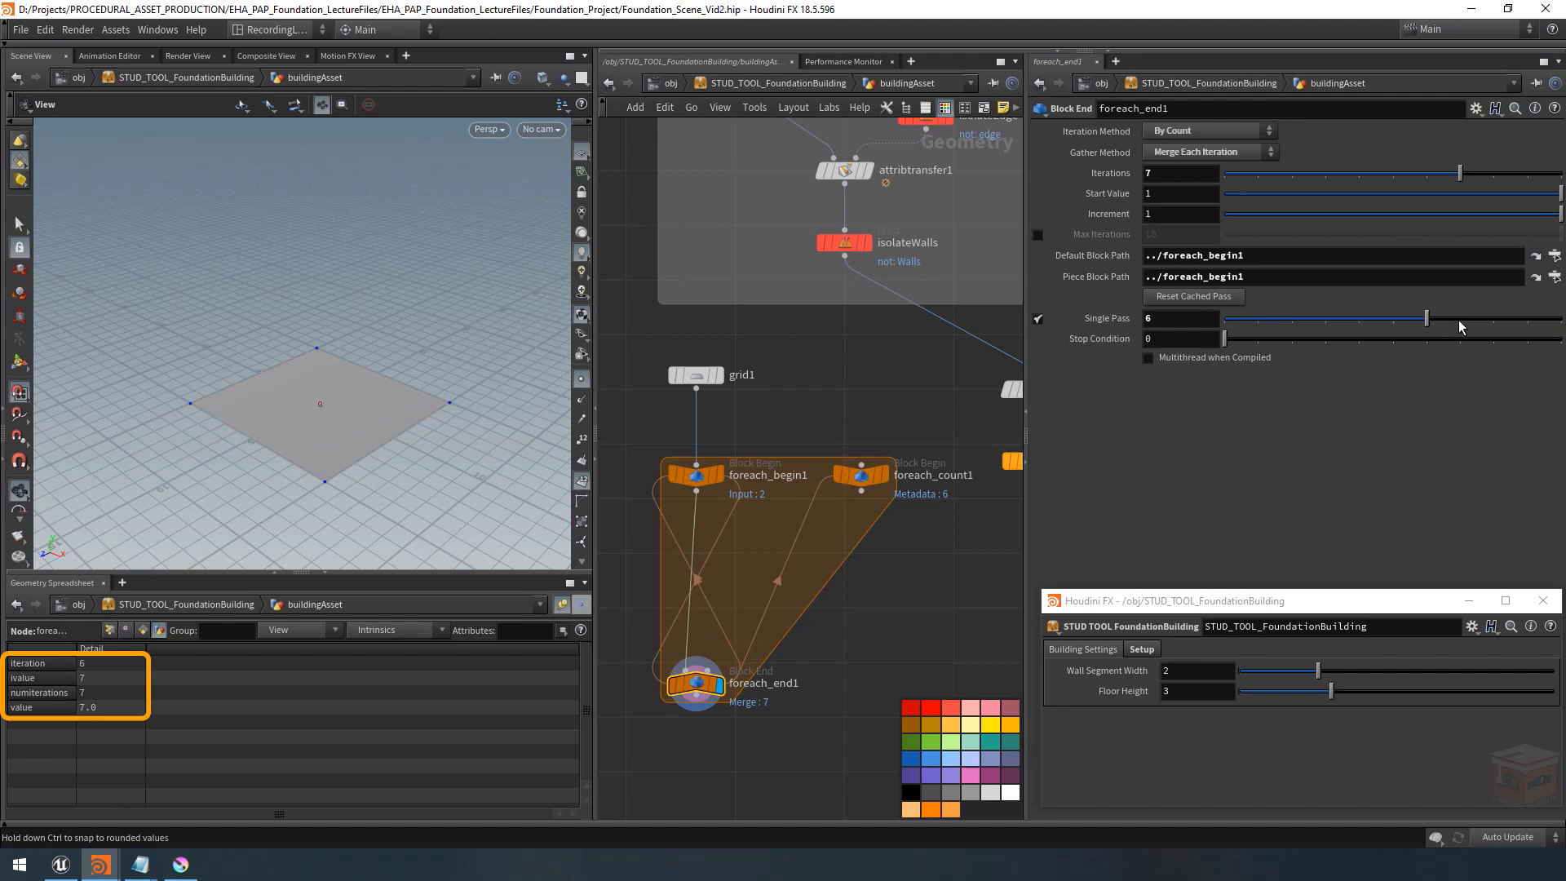
{"action": "left_click_drag", "start_coordinate": [1458, 319], "coordinate": [1394, 320]}
{"action": "left_click", "coordinate": [1460, 318]}
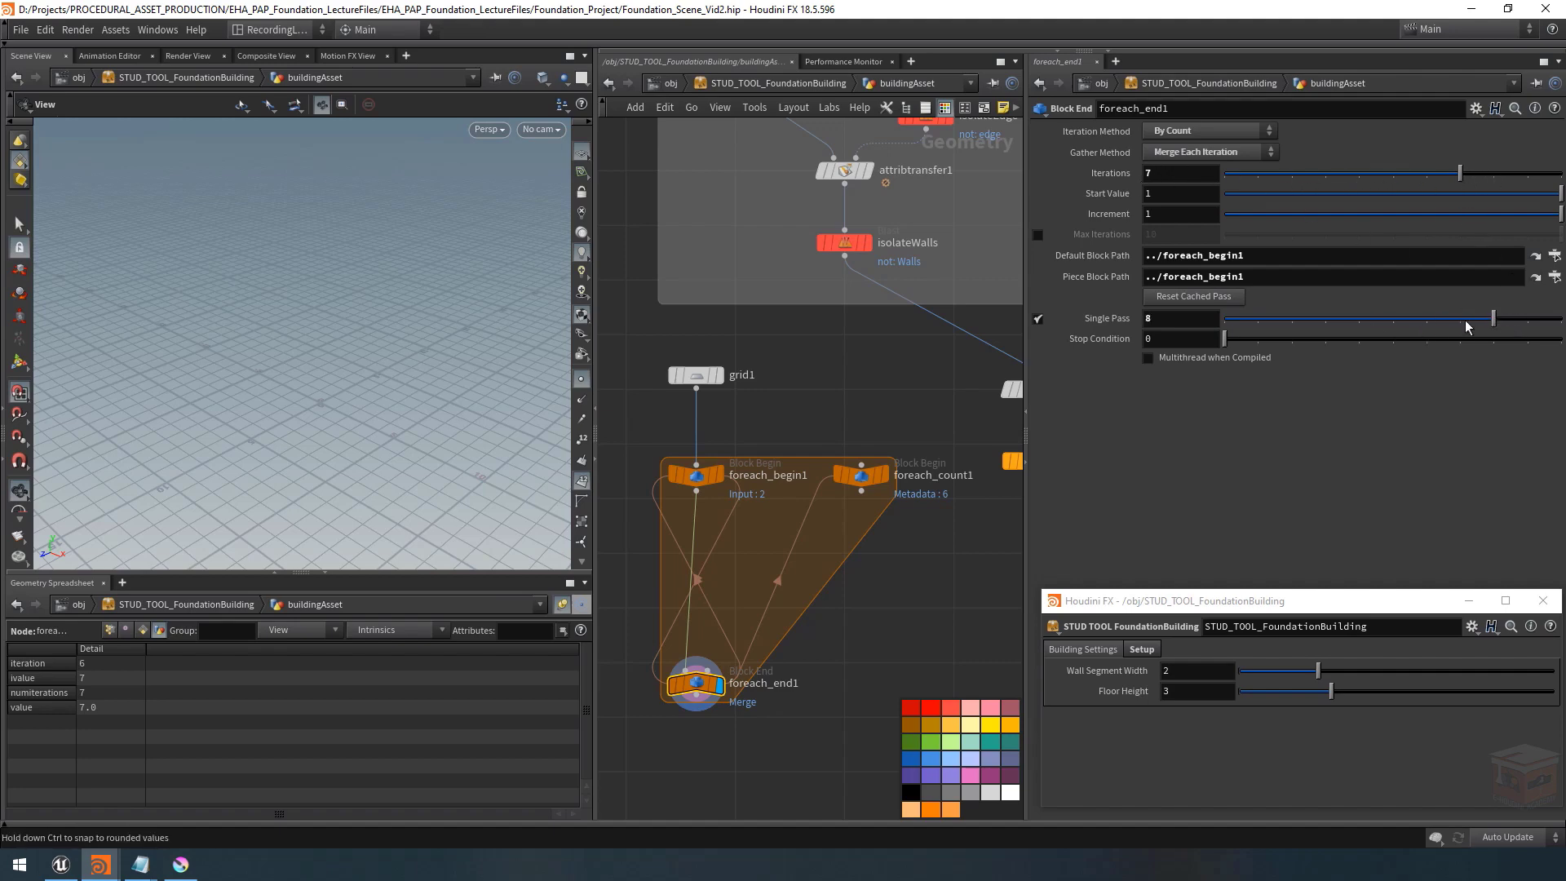
{"action": "left_click", "coordinate": [1432, 325]}
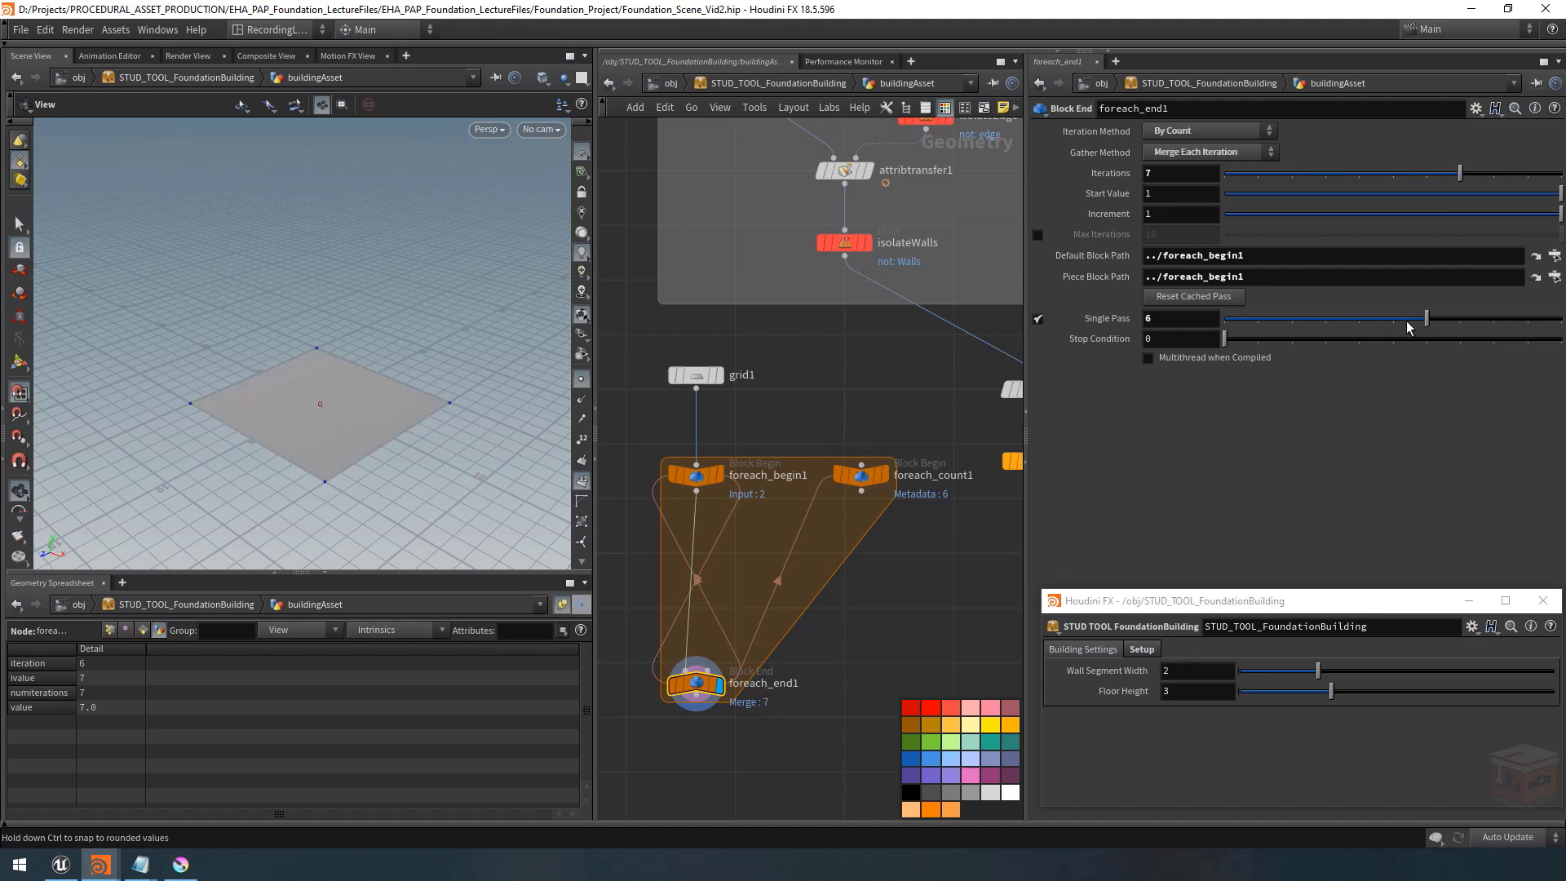
{"action": "left_click_drag", "start_coordinate": [1382, 322], "coordinate": [1190, 320]}
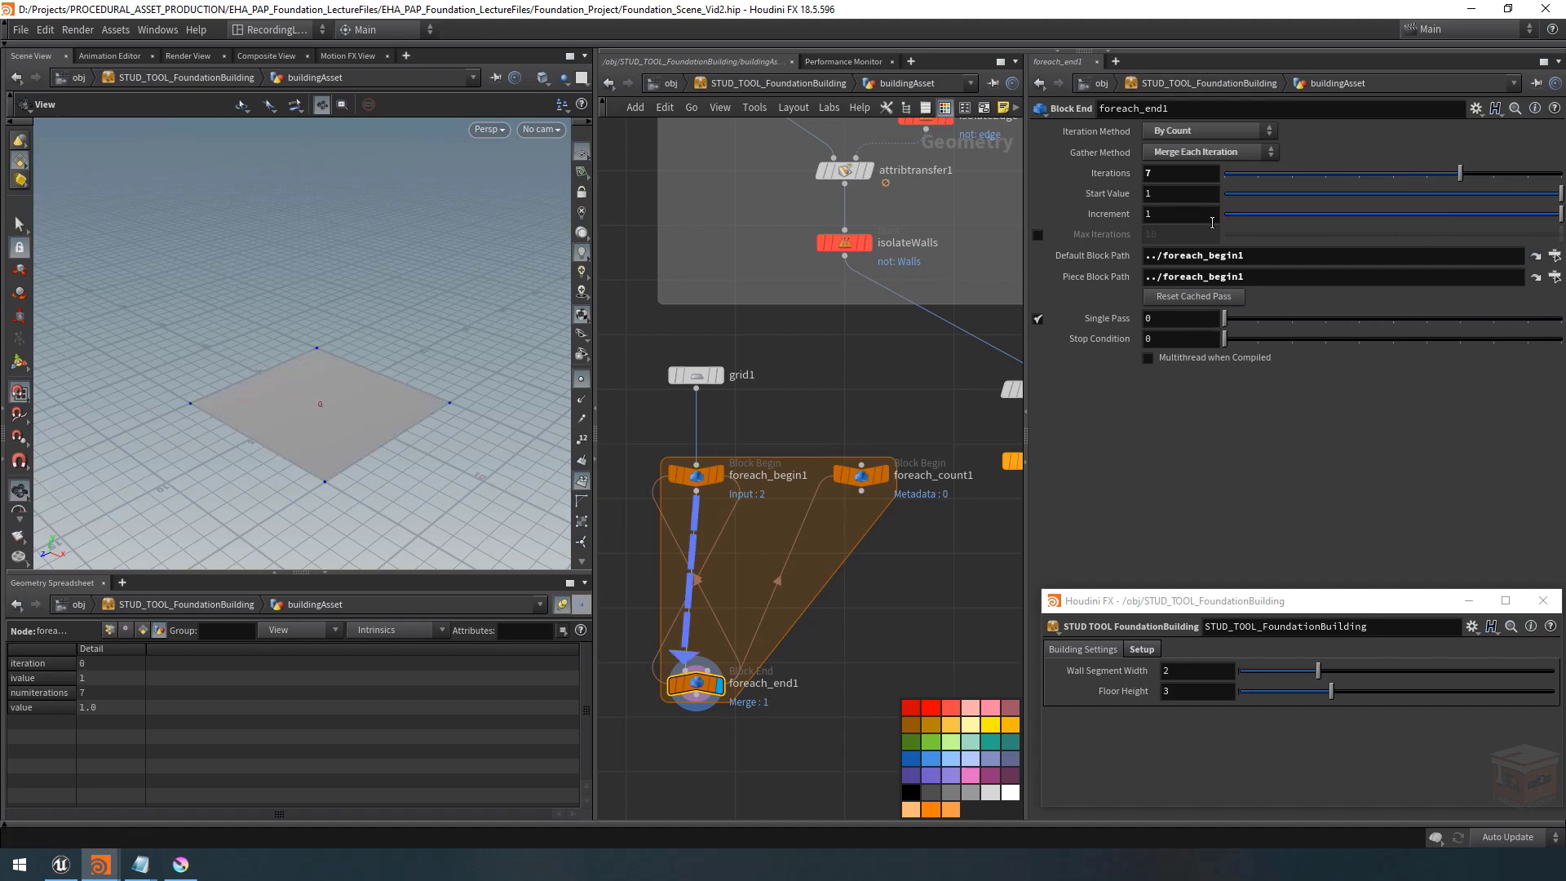
{"action": "left_click", "coordinate": [1256, 319]}
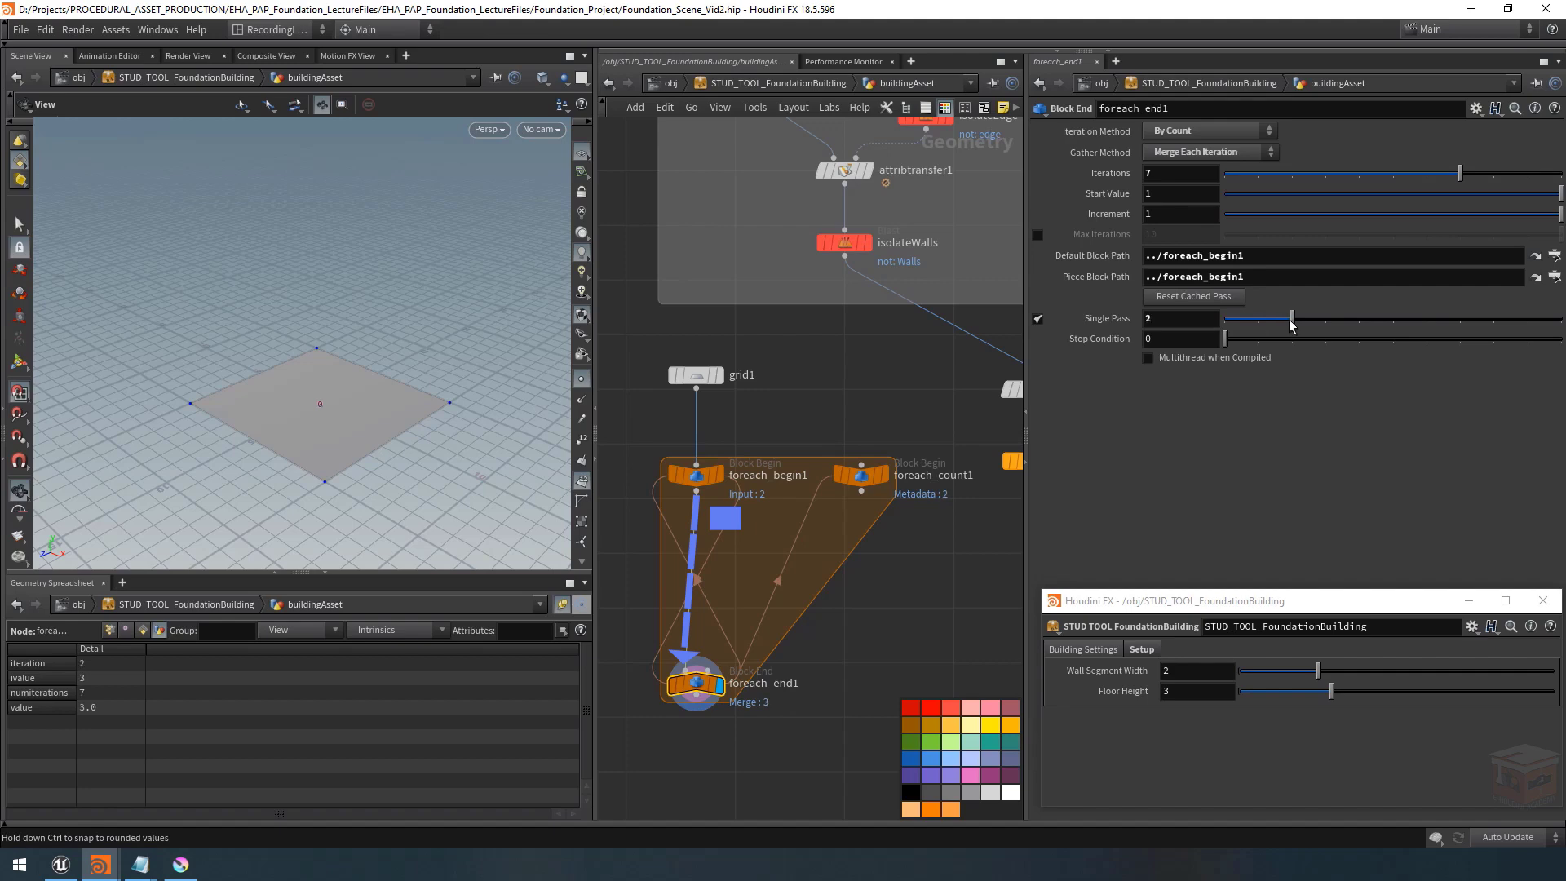
{"action": "left_click", "coordinate": [1335, 318]}
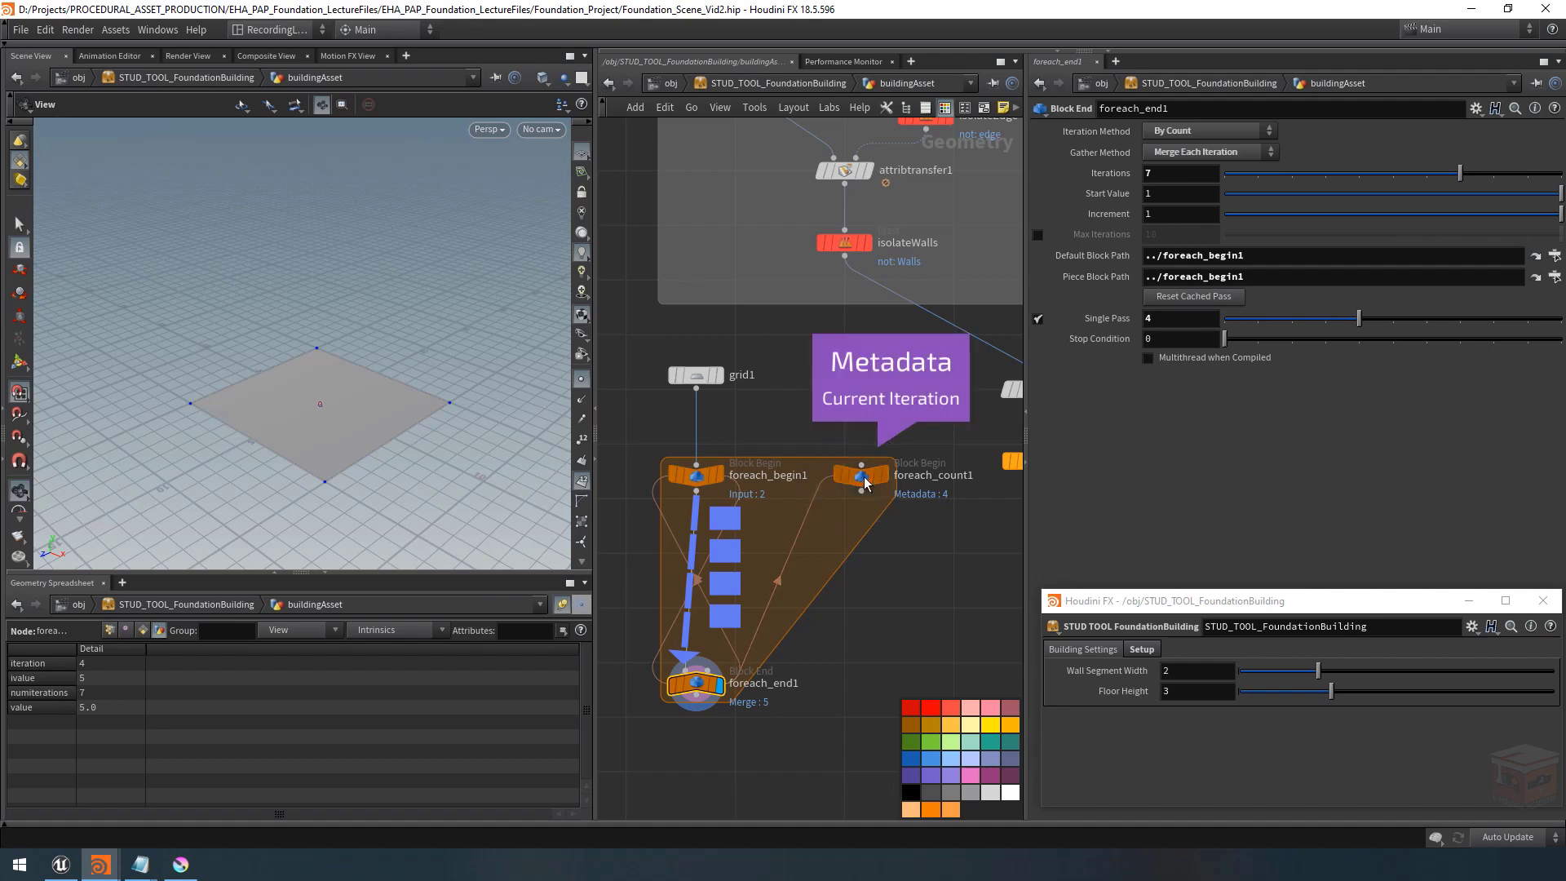
{"action": "left_click_drag", "start_coordinate": [865, 481], "coordinate": [863, 483]}
{"action": "mouse_move", "coordinate": [861, 489]}
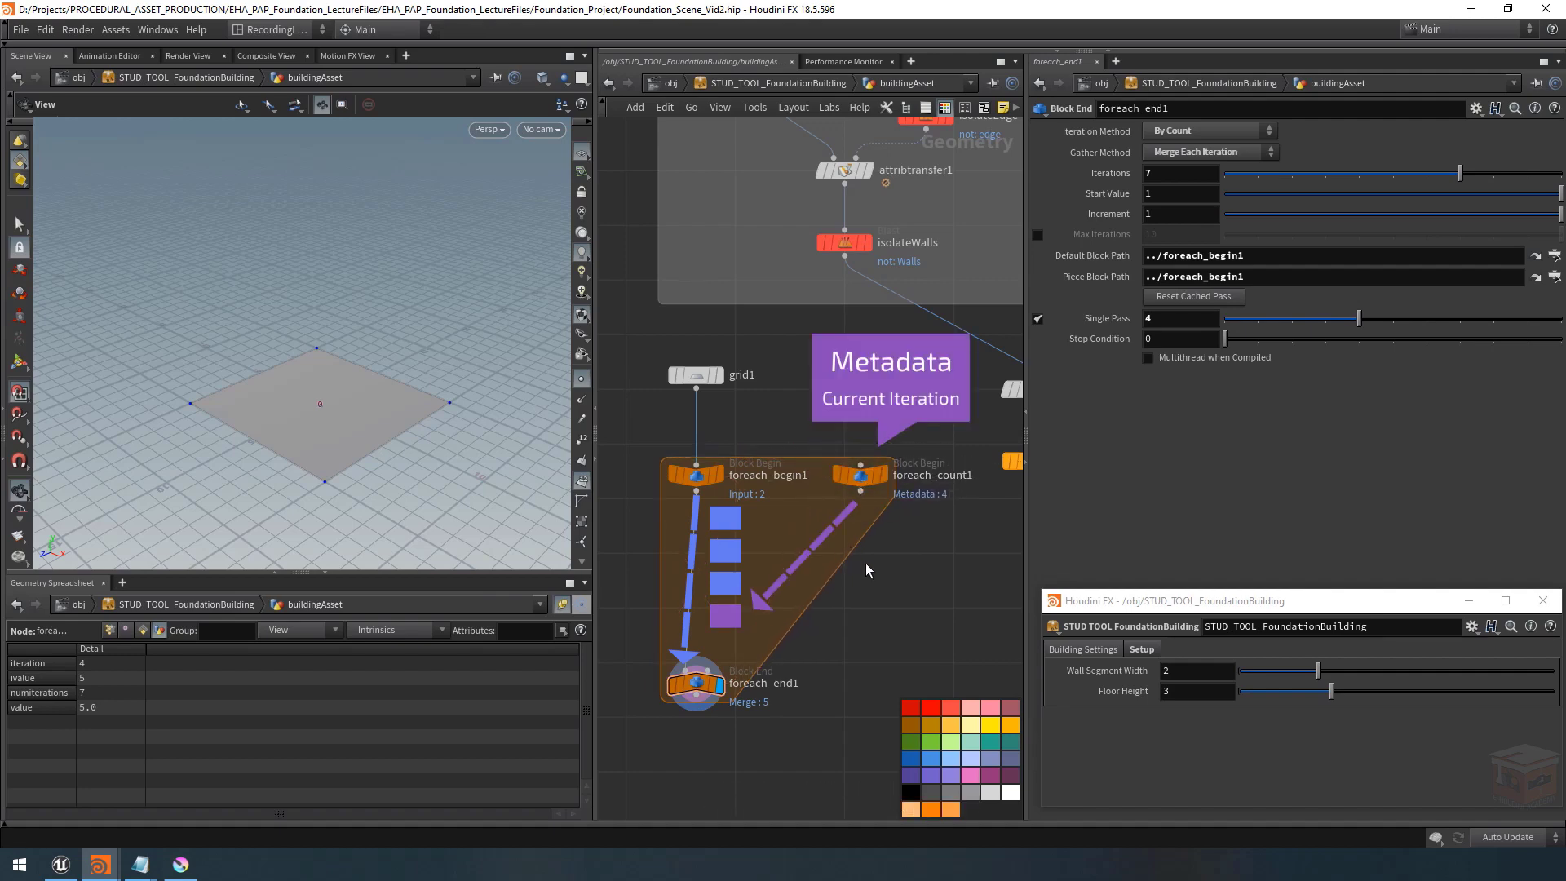
{"action": "left_click_drag", "start_coordinate": [868, 485], "coordinate": [869, 493]}
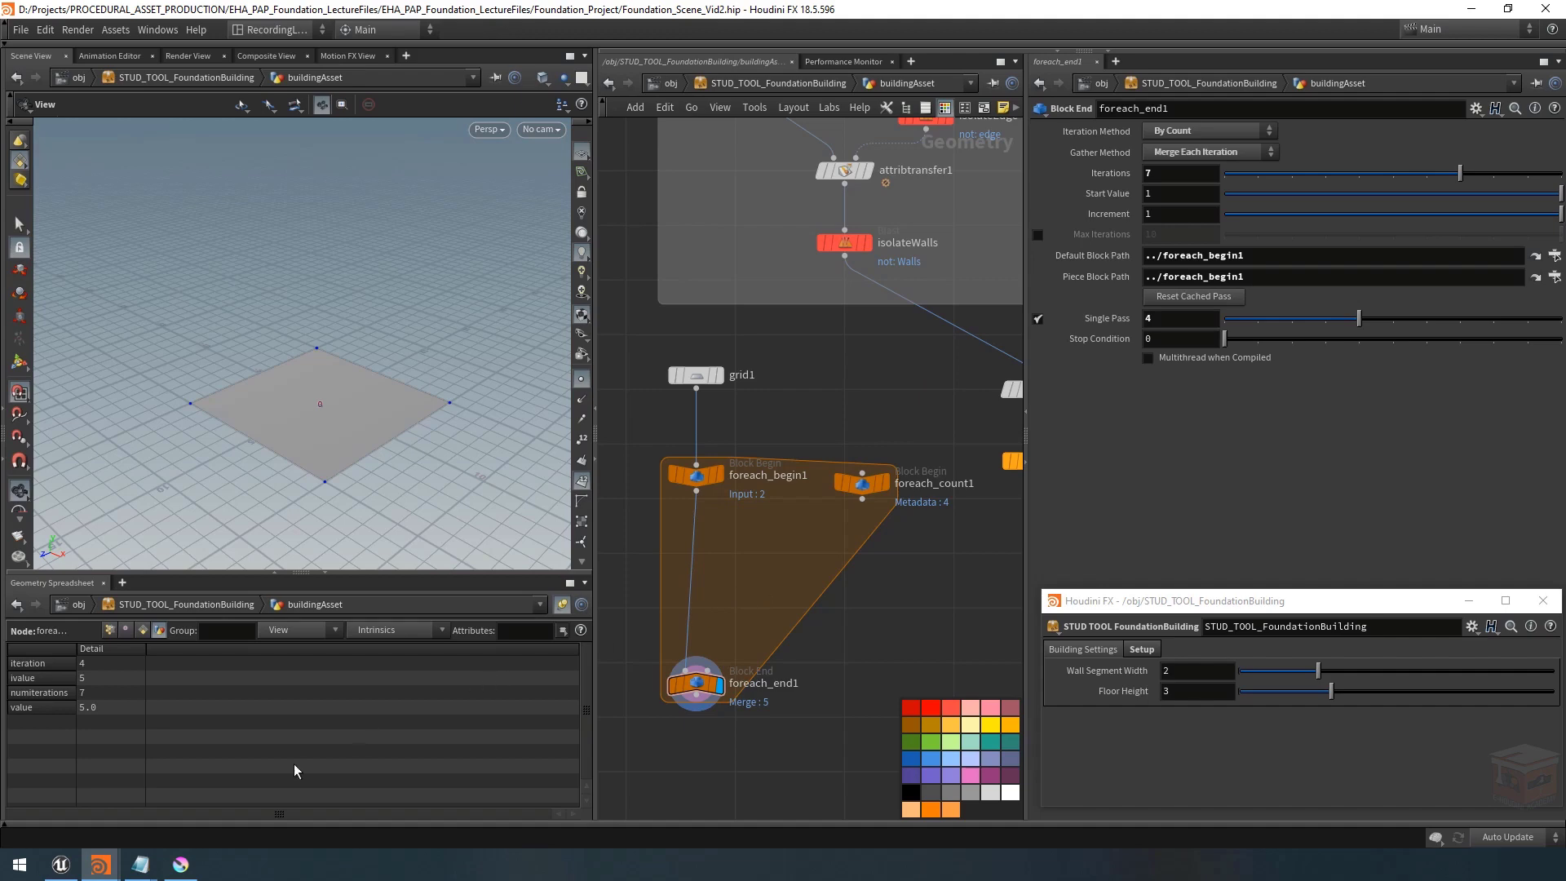
Display the isolateWalls output, and in Krita draw a red vertical height arrow labelled H beside the segmented wall strip.
{"action": "left_click", "coordinate": [180, 864]}
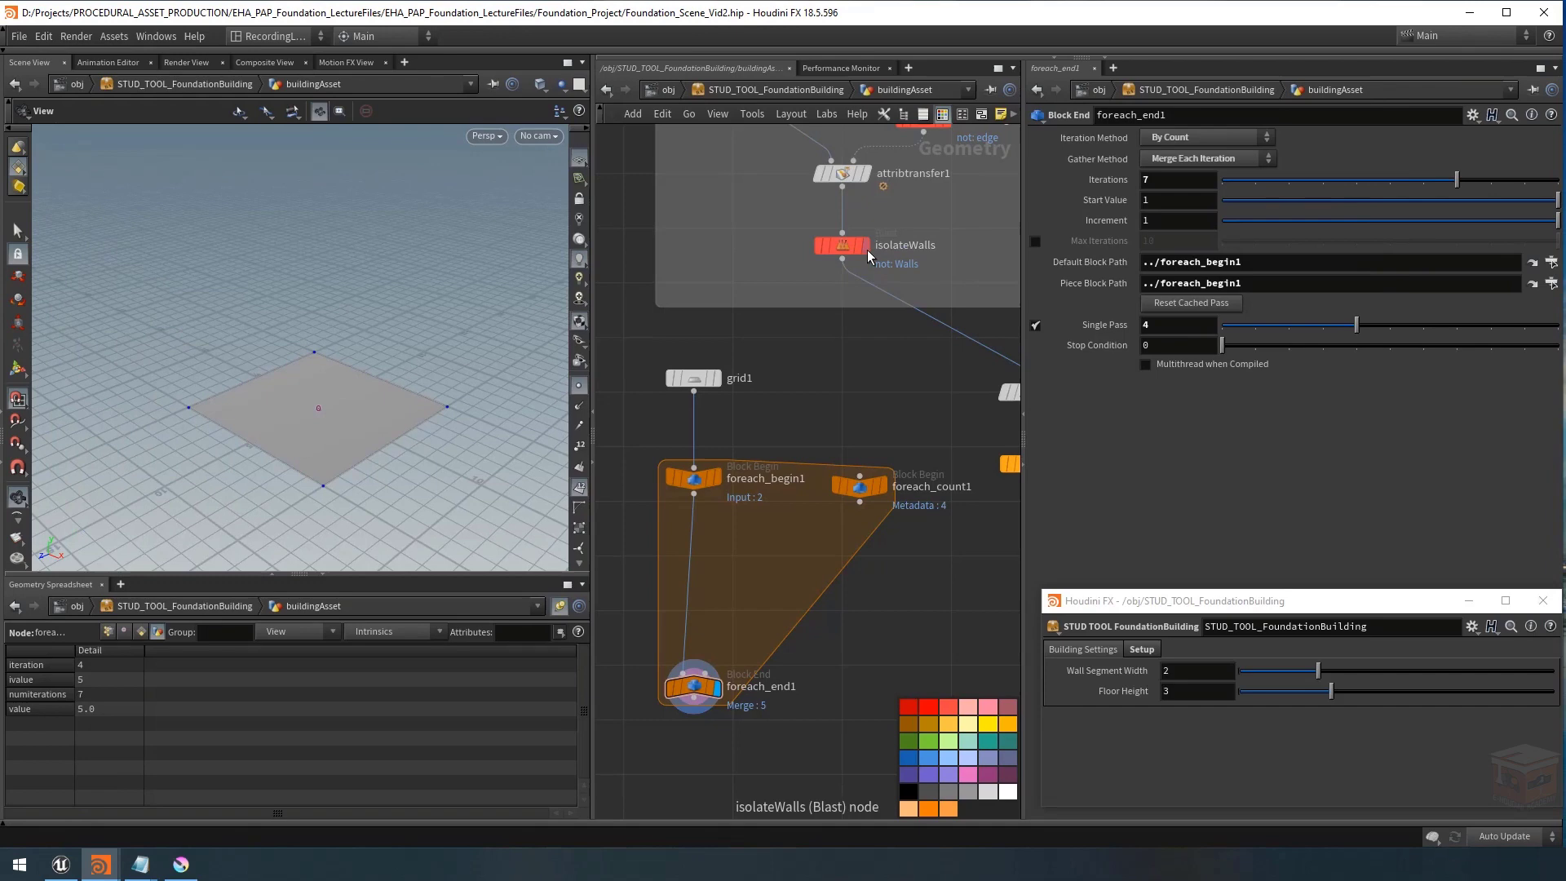
{"action": "left_click", "coordinate": [865, 248]}
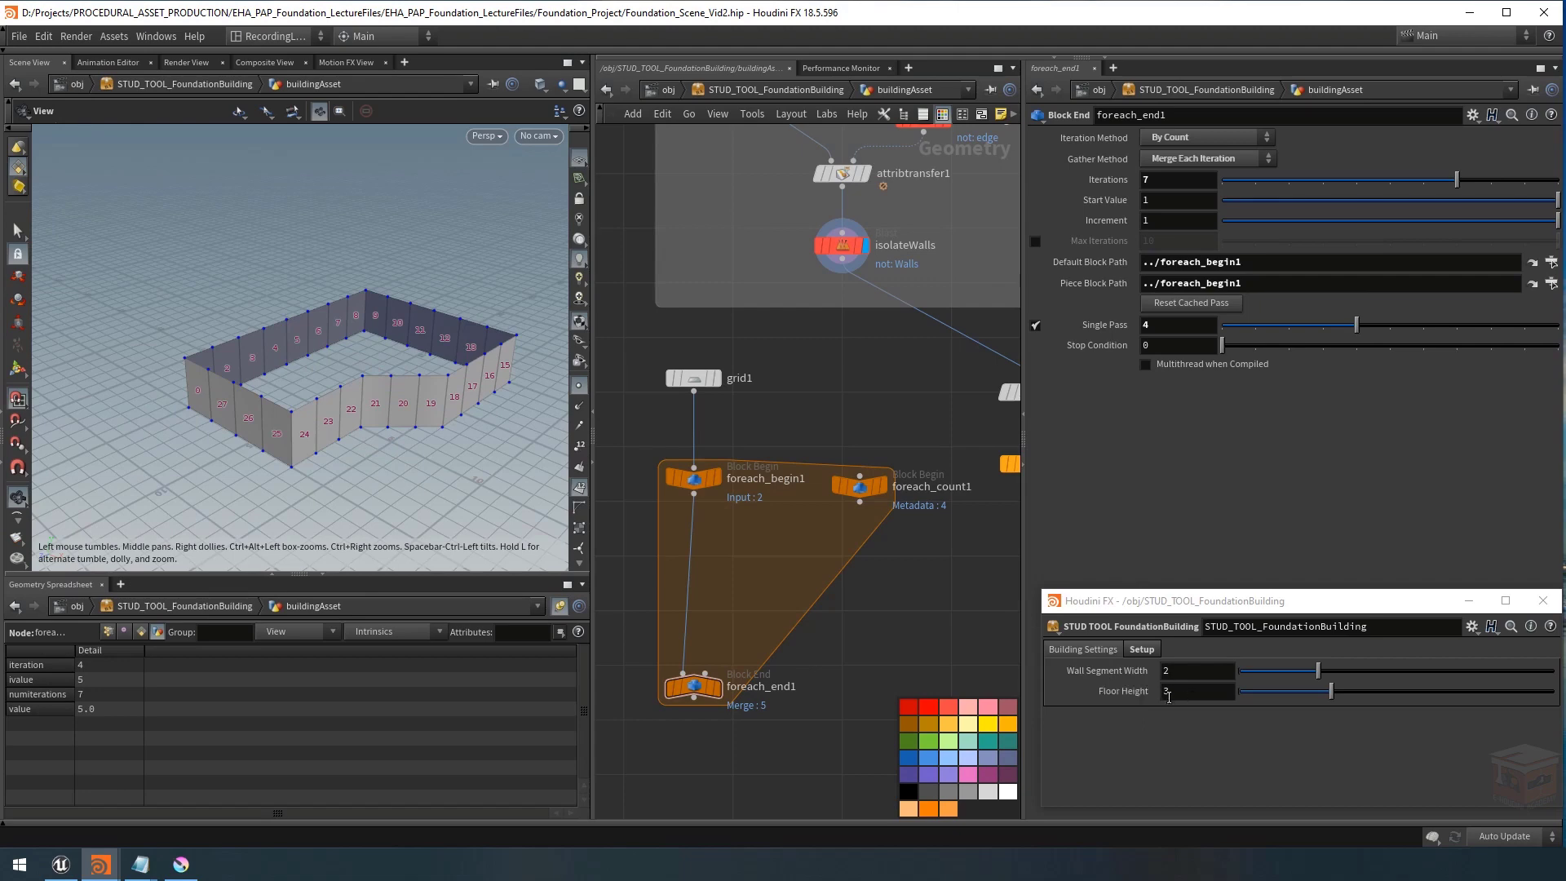
{"action": "left_click", "coordinate": [181, 865]}
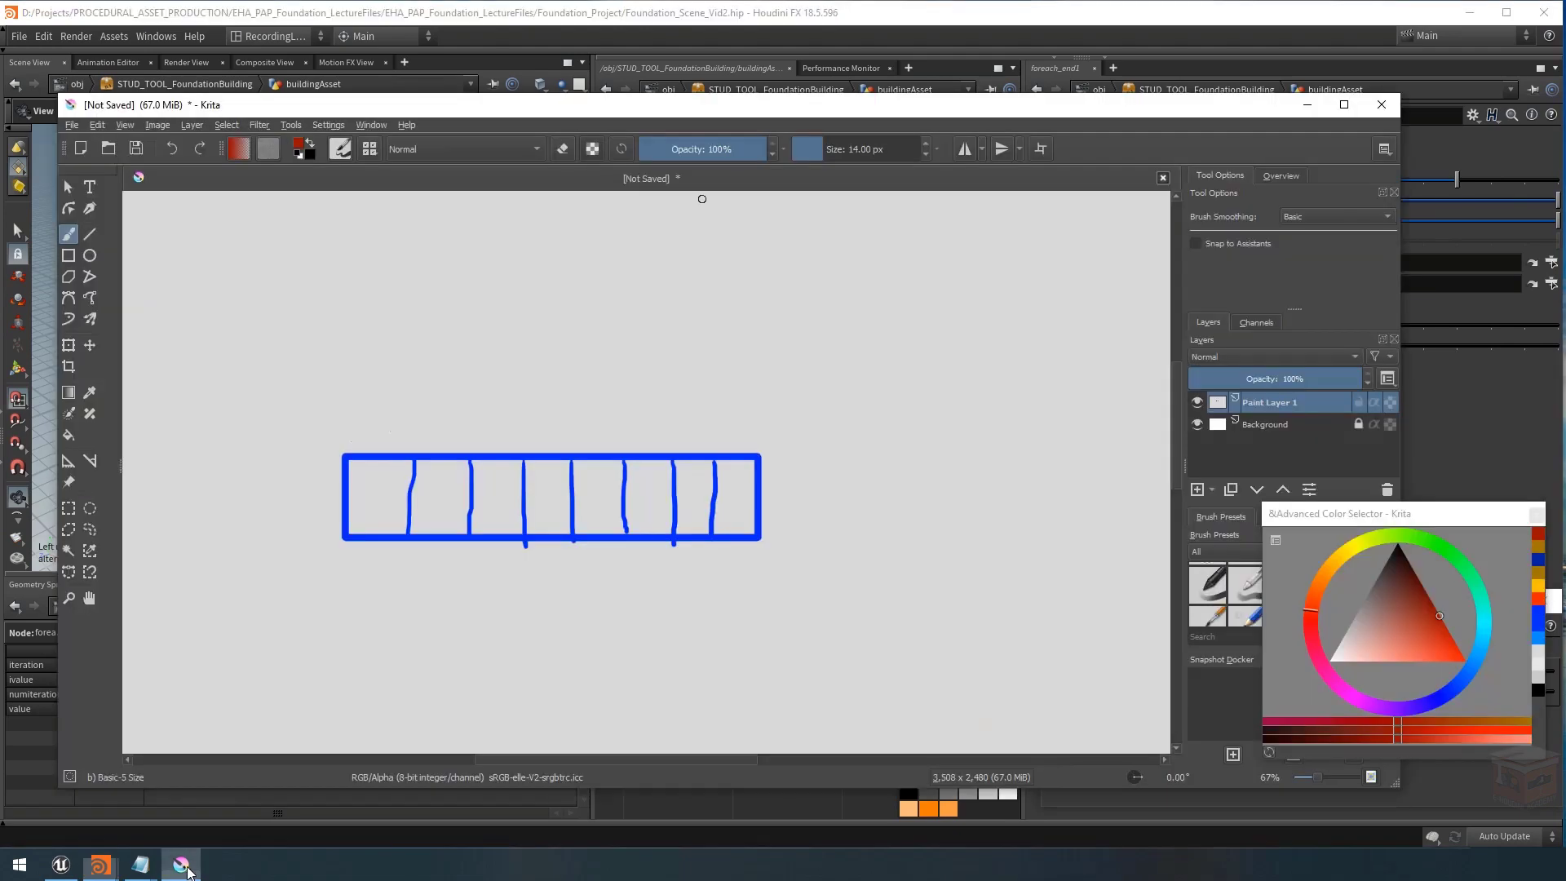
{"action": "left_click_drag", "start_coordinate": [795, 459], "coordinate": [811, 548]}
{"action": "key", "text": "ctrl+z"}
{"action": "mouse_move", "coordinate": [797, 459]}
{"action": "left_mouse_down"}
{"action": "mouse_move", "coordinate": [814, 512]}
{"action": "mouse_move", "coordinate": [800, 528]}
{"action": "mouse_move", "coordinate": [800, 458]}
{"action": "mouse_move", "coordinate": [871, 512]}
{"action": "mouse_move", "coordinate": [906, 495]}
{"action": "mouse_move", "coordinate": [904, 512]}
{"action": "left_mouse_up"}
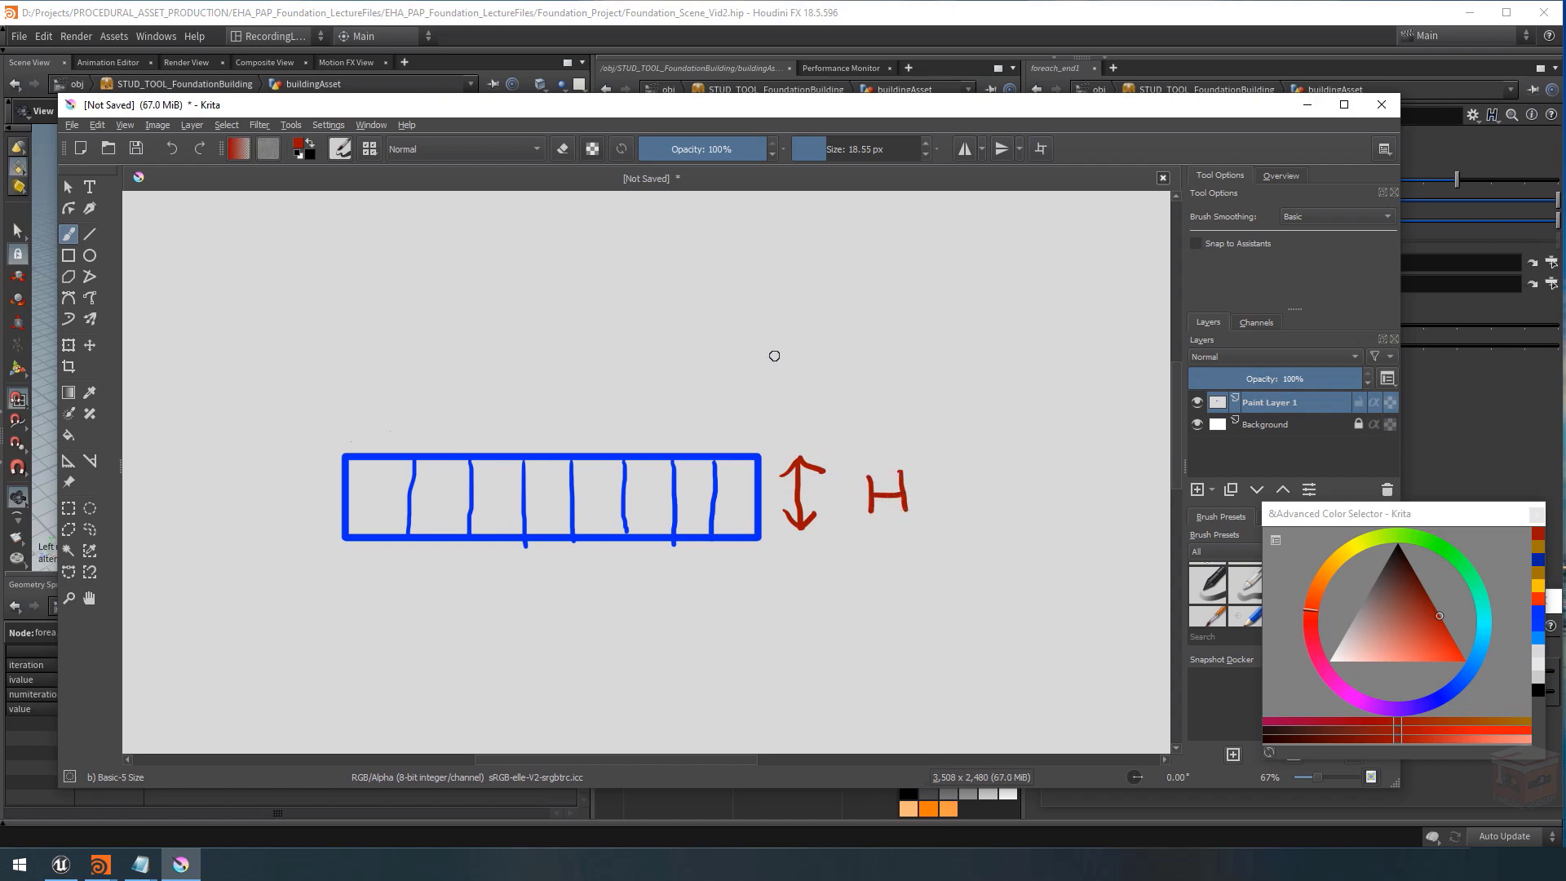
In ochre, write an I below the H, and label the wall strip I=0 with levels 1 and 2 above it.
{"action": "left_click", "coordinate": [1338, 568]}
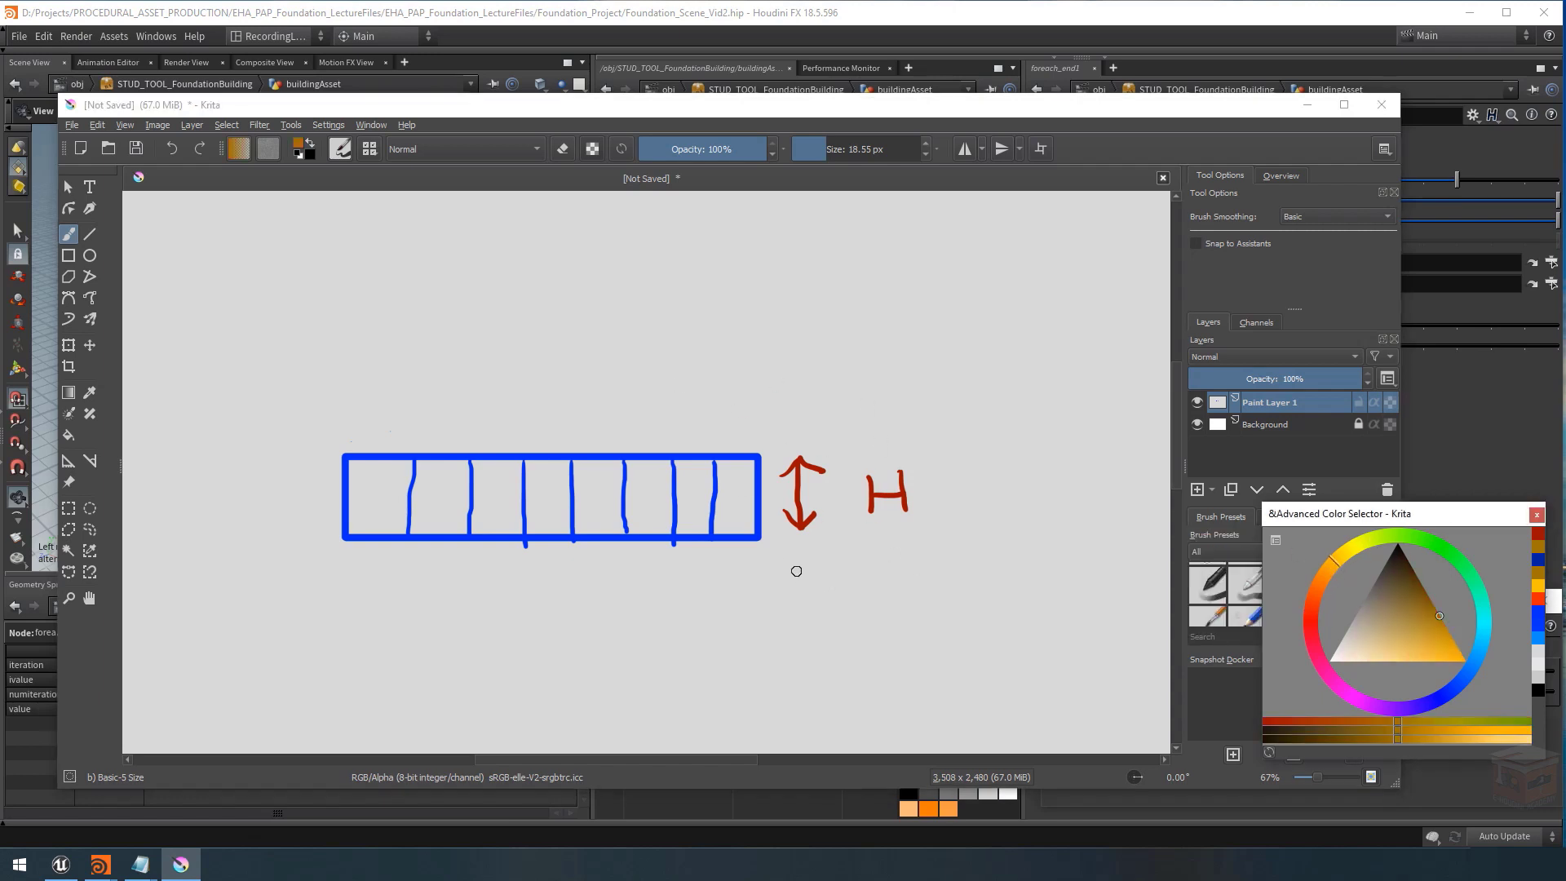
{"action": "left_click_drag", "start_coordinate": [889, 565], "coordinate": [888, 618]}
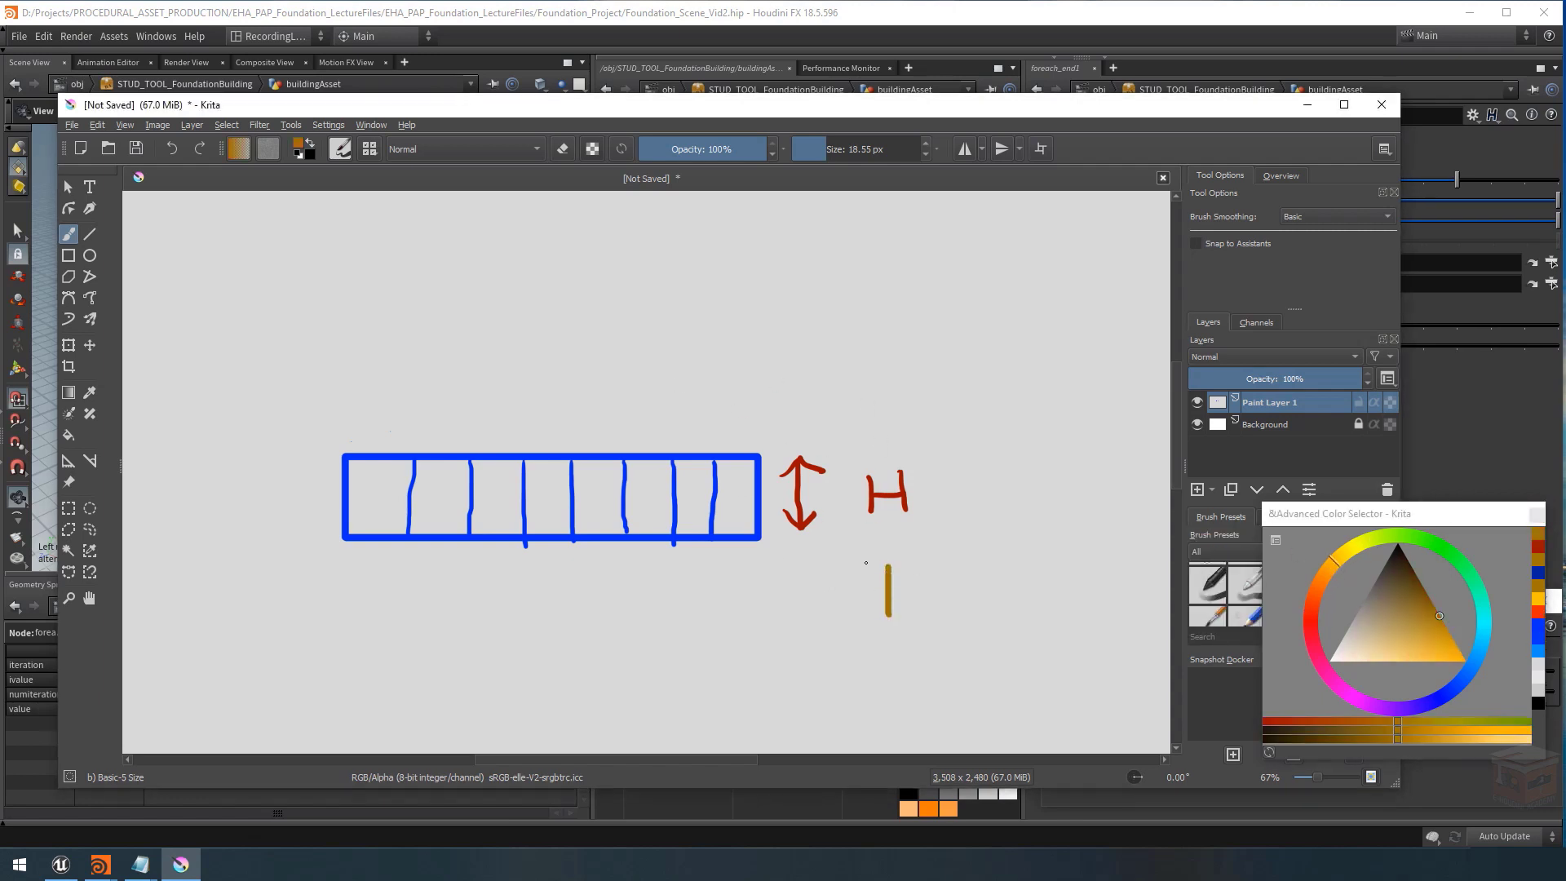
{"action": "mouse_move", "coordinate": [865, 563]}
{"action": "left_mouse_down"}
{"action": "mouse_move", "coordinate": [914, 565]}
{"action": "mouse_move", "coordinate": [922, 610]}
{"action": "left_mouse_up"}
{"action": "mouse_move", "coordinate": [171, 481]}
{"action": "left_mouse_down"}
{"action": "mouse_move", "coordinate": [171, 525]}
{"action": "mouse_move", "coordinate": [192, 484]}
{"action": "mouse_move", "coordinate": [198, 527]}
{"action": "mouse_move", "coordinate": [231, 498]}
{"action": "mouse_move", "coordinate": [297, 516]}
{"action": "mouse_move", "coordinate": [282, 489]}
{"action": "left_mouse_up"}
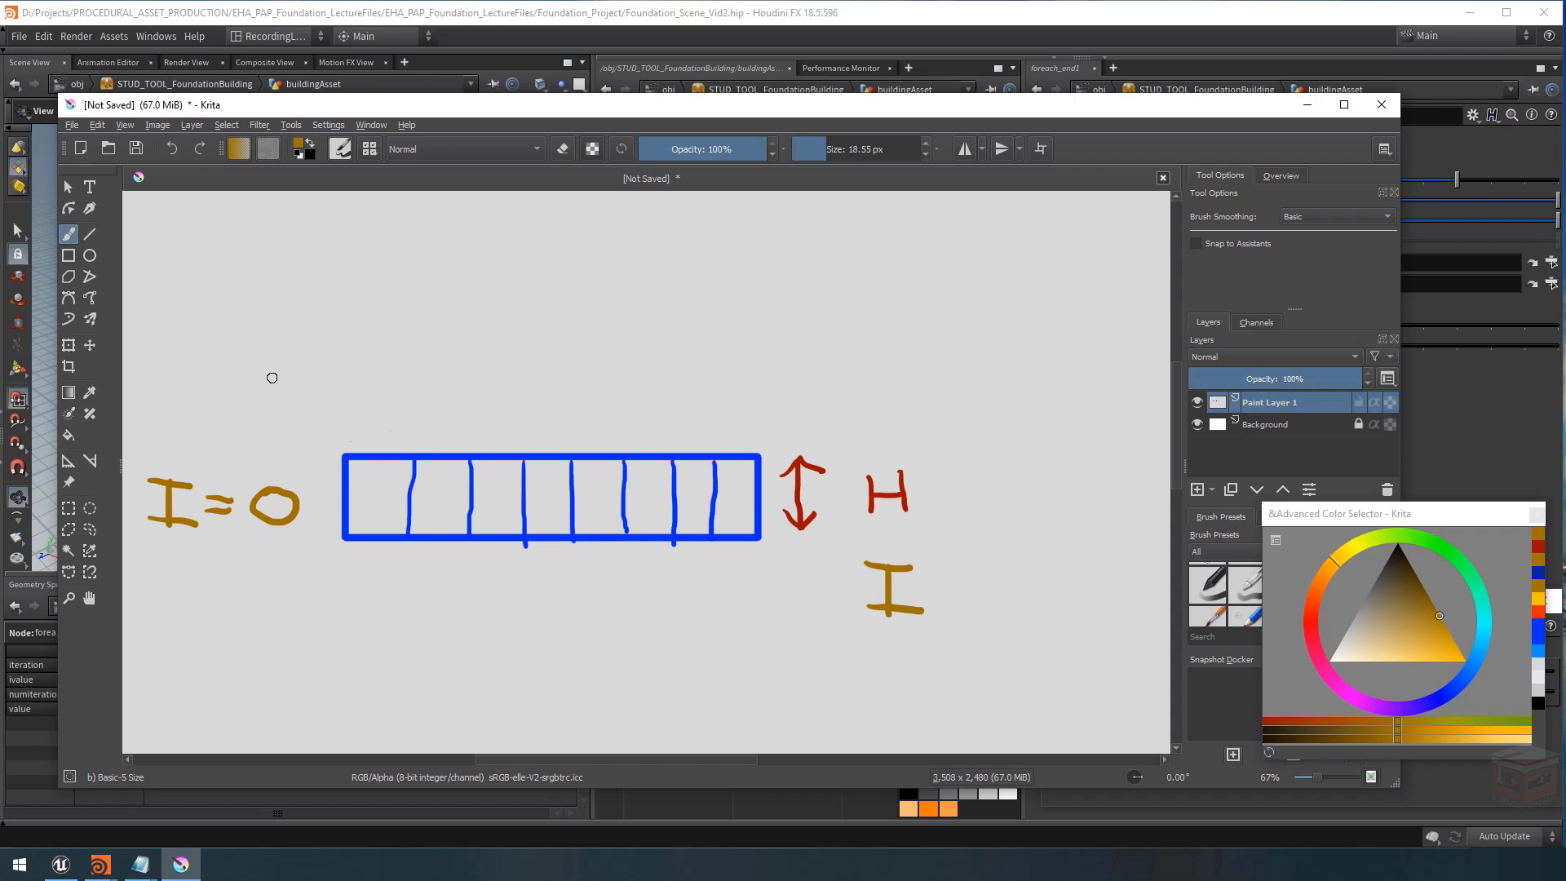
{"action": "mouse_move", "coordinate": [268, 370]}
{"action": "left_mouse_down"}
{"action": "mouse_move", "coordinate": [265, 434]}
{"action": "mouse_move", "coordinate": [267, 369]}
{"action": "left_mouse_up"}
{"action": "mouse_move", "coordinate": [241, 303]}
{"action": "left_mouse_down"}
{"action": "mouse_move", "coordinate": [279, 299]}
{"action": "mouse_move", "coordinate": [244, 325]}
{"action": "mouse_move", "coordinate": [296, 321]}
{"action": "left_mouse_up"}
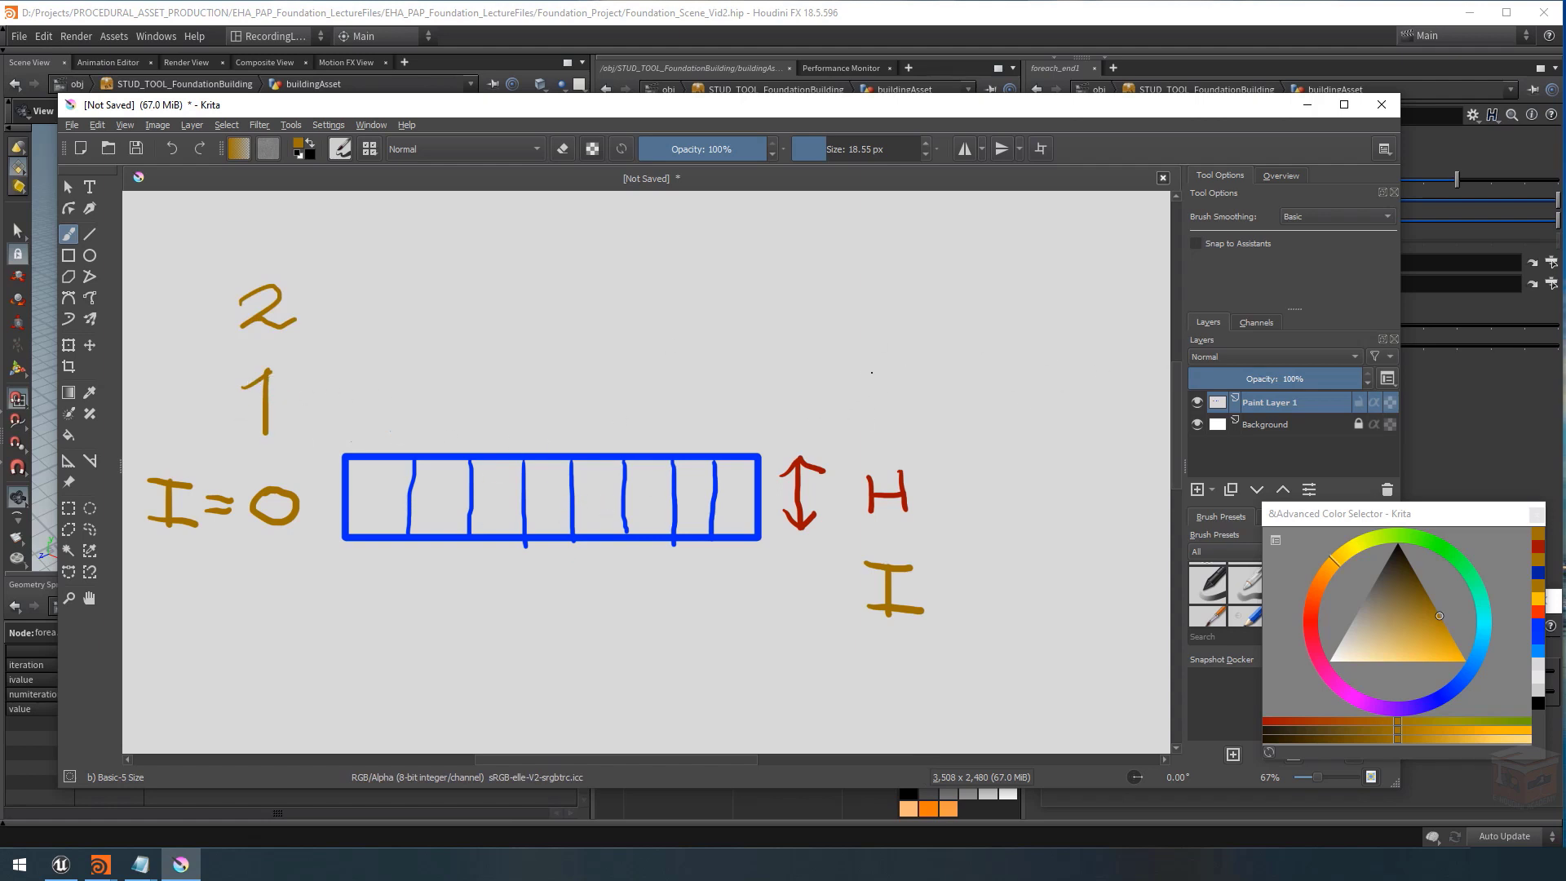
Write H x 1 = 3 beside level 1 and draw an upward arrow from the wall strip toward that level.
{"action": "mouse_move", "coordinate": [866, 371]}
{"action": "left_mouse_down"}
{"action": "mouse_move", "coordinate": [858, 408]}
{"action": "mouse_move", "coordinate": [896, 387]}
{"action": "mouse_move", "coordinate": [886, 418]}
{"action": "mouse_move", "coordinate": [960, 414]}
{"action": "mouse_move", "coordinate": [914, 416]}
{"action": "left_mouse_up"}
{"action": "mouse_move", "coordinate": [1003, 384]}
{"action": "left_mouse_down"}
{"action": "mouse_move", "coordinate": [998, 422]}
{"action": "mouse_move", "coordinate": [1001, 384]}
{"action": "mouse_move", "coordinate": [1059, 412]}
{"action": "mouse_move", "coordinate": [1057, 389]}
{"action": "mouse_move", "coordinate": [1111, 385]}
{"action": "mouse_move", "coordinate": [1089, 420]}
{"action": "left_mouse_up"}
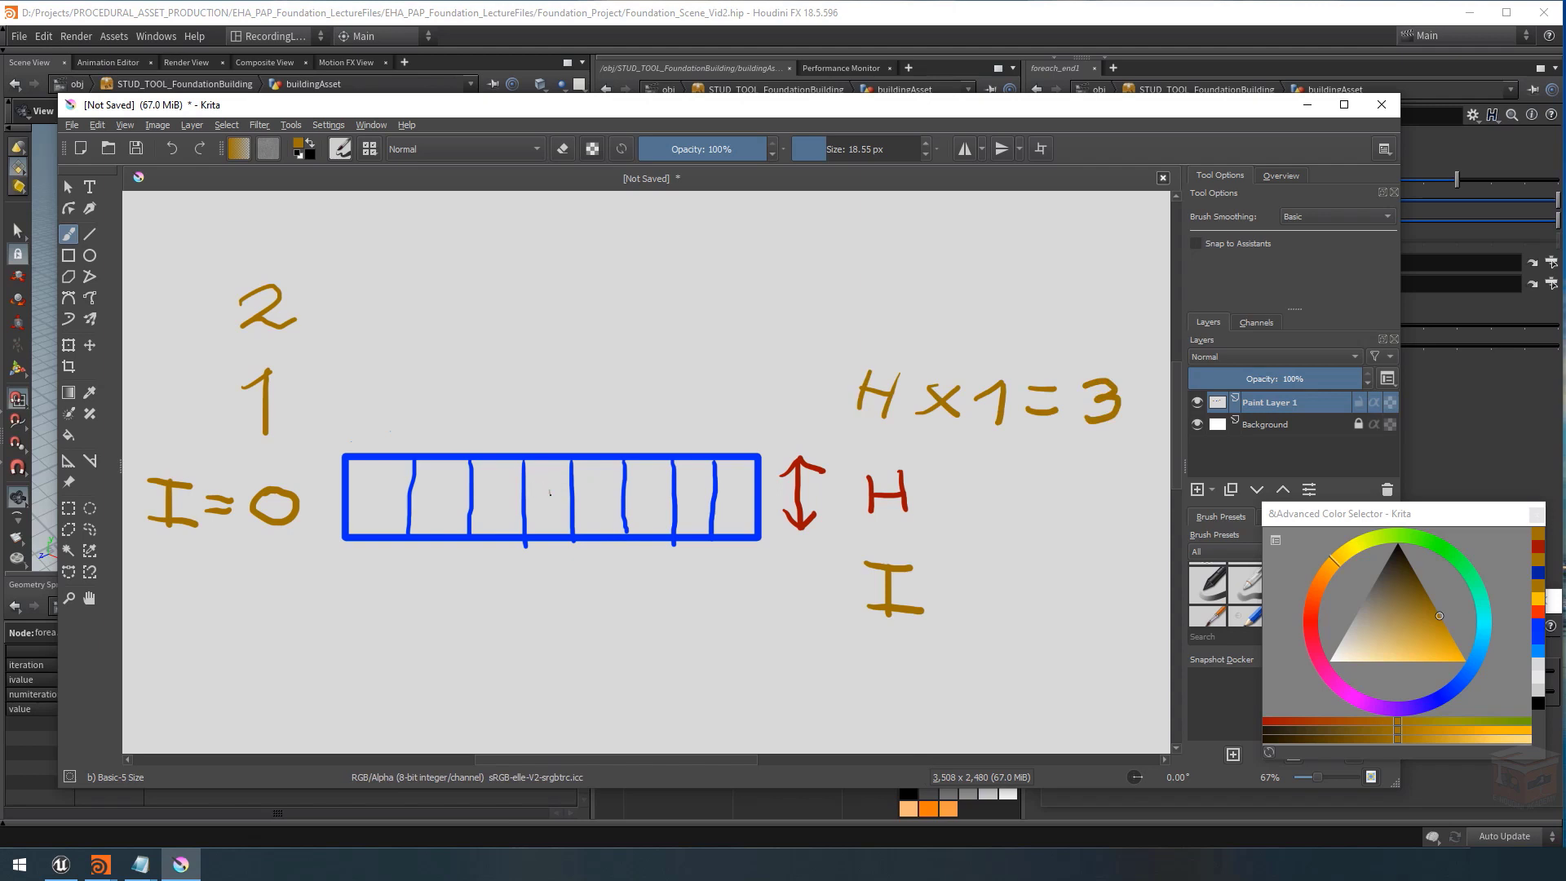
{"action": "mouse_move", "coordinate": [550, 499]}
{"action": "left_mouse_down"}
{"action": "mouse_move", "coordinate": [557, 440]}
{"action": "mouse_move", "coordinate": [579, 467]}
{"action": "mouse_move", "coordinate": [552, 436]}
{"action": "left_mouse_up"}
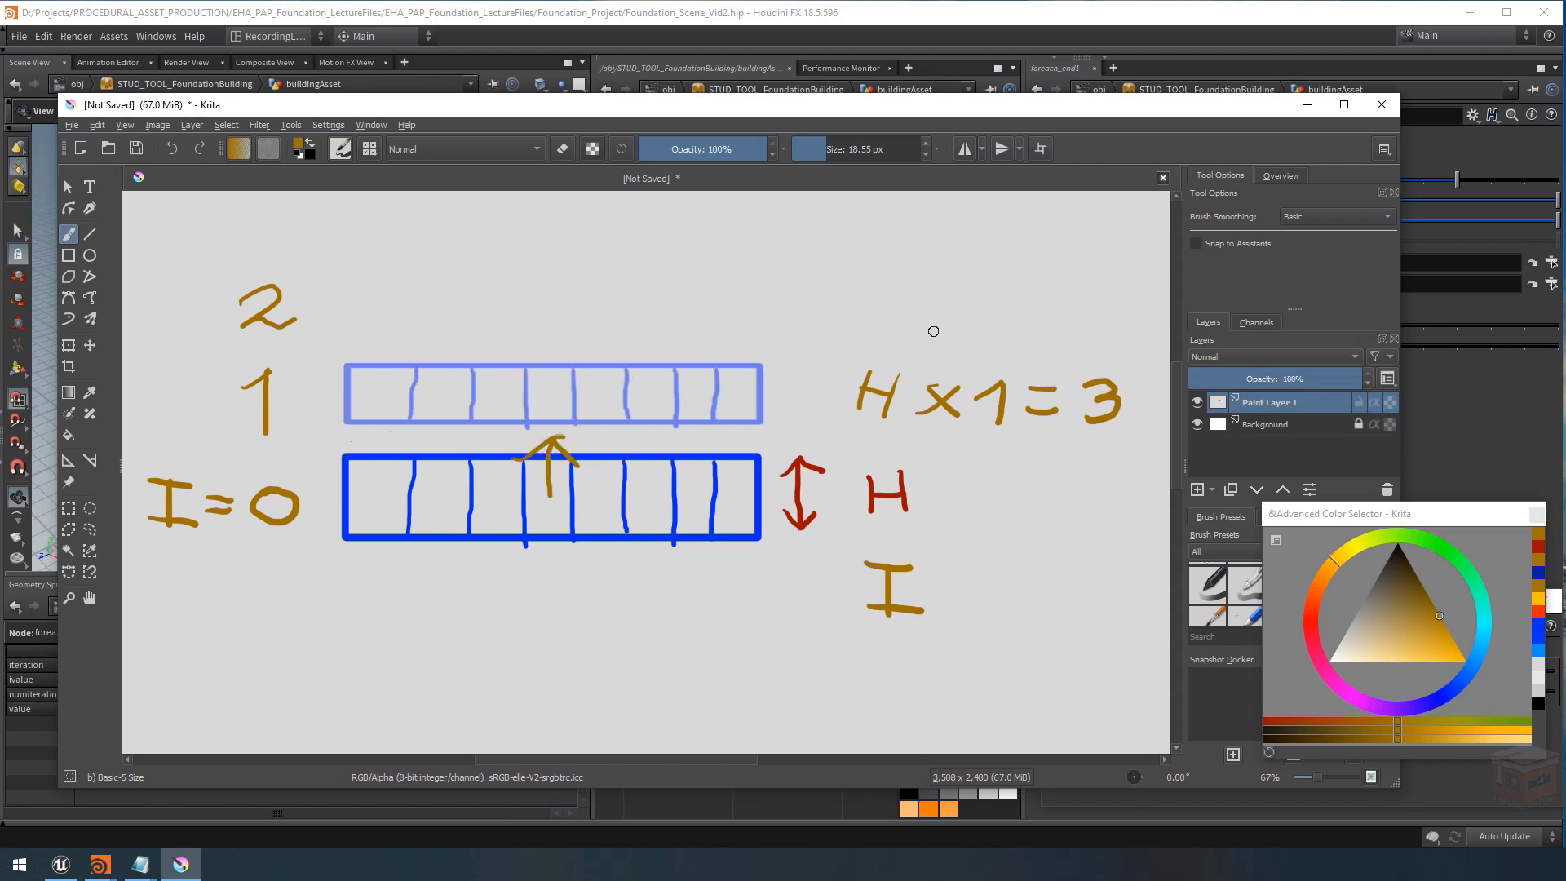
{"action": "left_click_drag", "start_coordinate": [1126, 296], "coordinate": [1091, 320]}
{"action": "key", "text": "ctrl+v"}
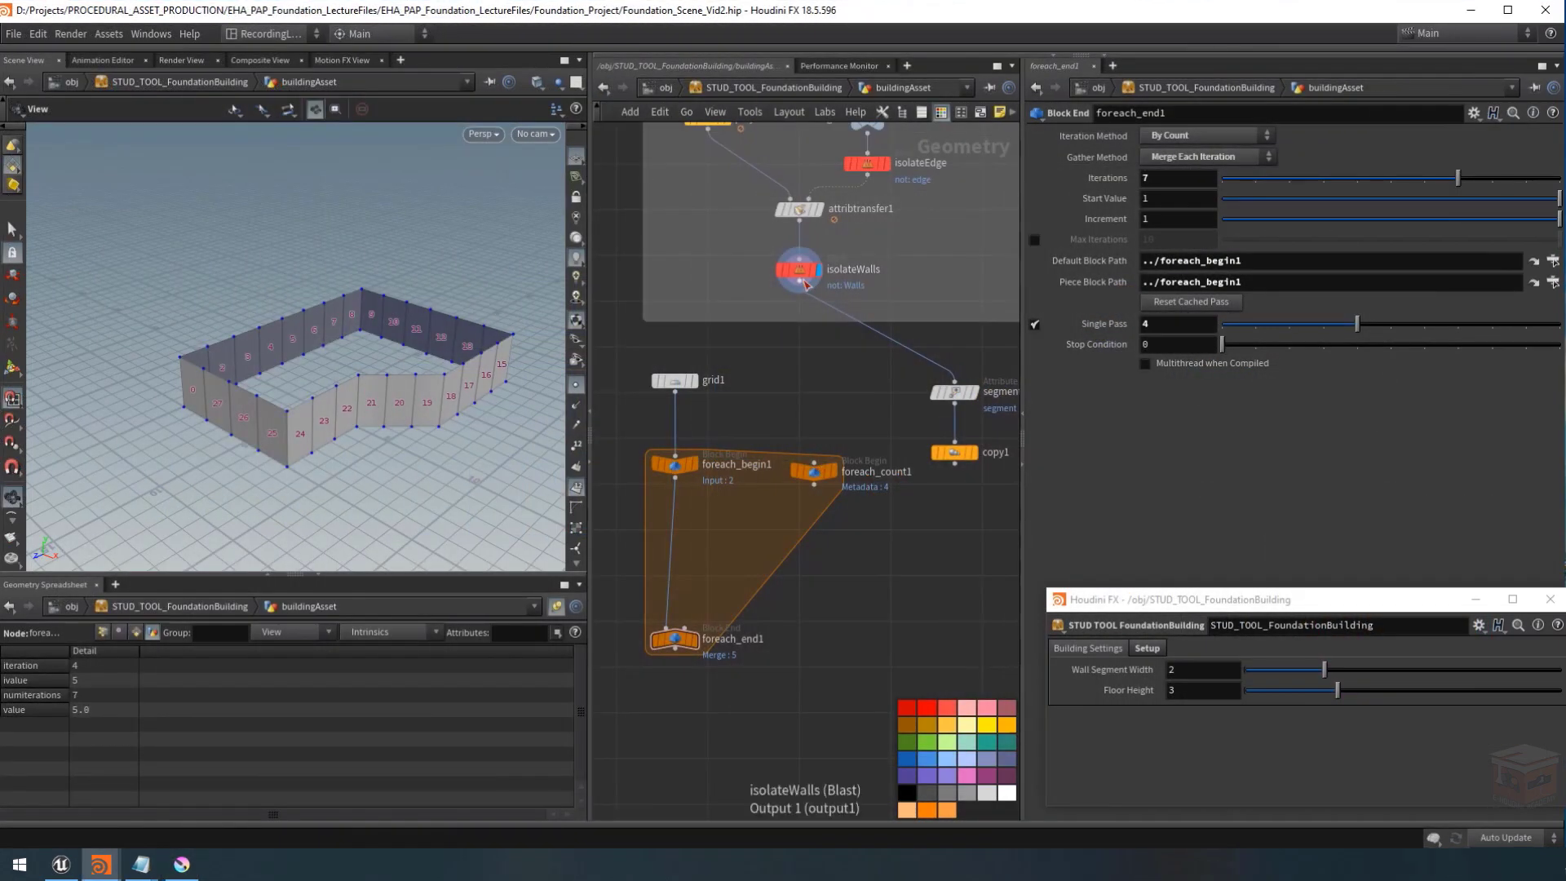
Back in Houdini, place segmentNumber below isolateWalls, display it, and connect its output to foreach_begin1 in place of the grid.
{"action": "left_click", "coordinate": [798, 290]}
{"action": "left_click", "coordinate": [955, 384]}
{"action": "left_click_drag", "start_coordinate": [960, 397], "coordinate": [804, 396]}
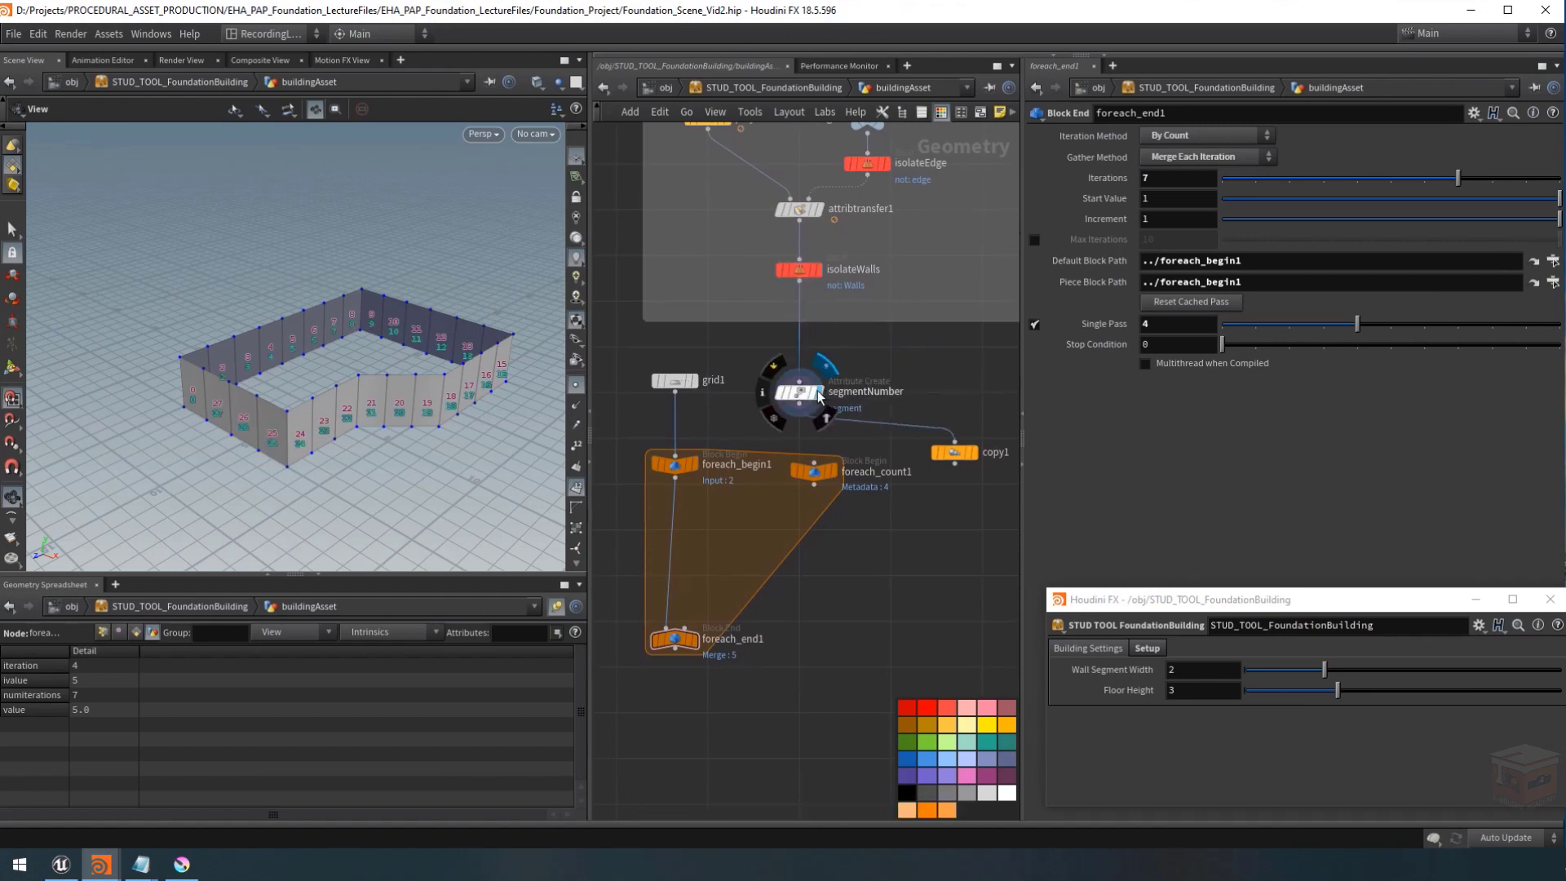
{"action": "left_click", "coordinate": [804, 396]}
{"action": "left_click", "coordinate": [799, 417]}
{"action": "left_click", "coordinate": [674, 454]}
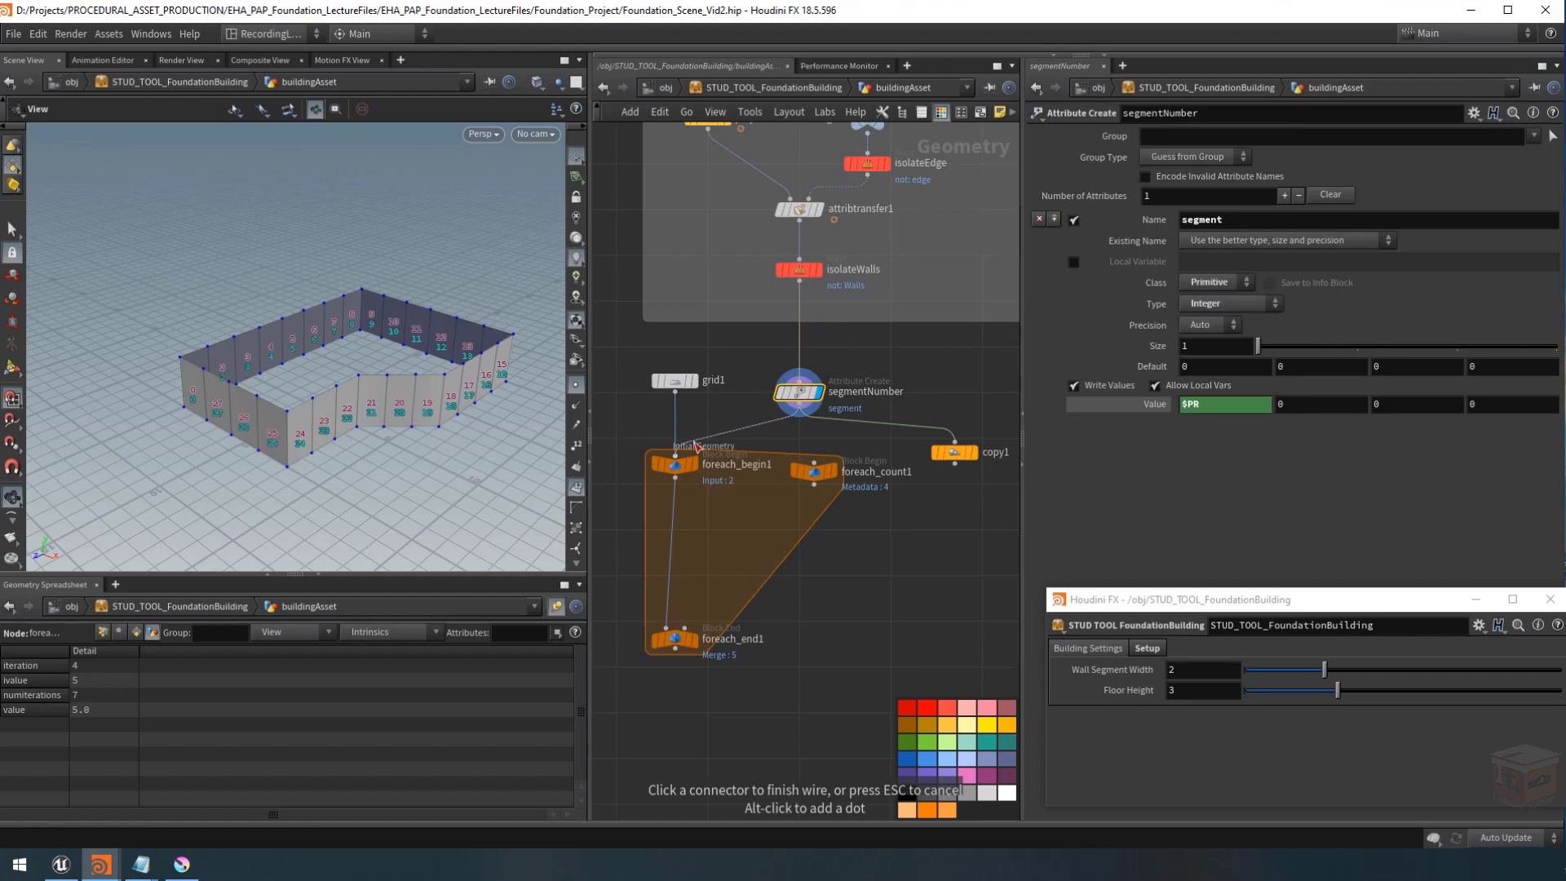
Display foreach_end1, disable its Single Pass option, and set its iterations to 3.
{"action": "left_click", "coordinate": [675, 640]}
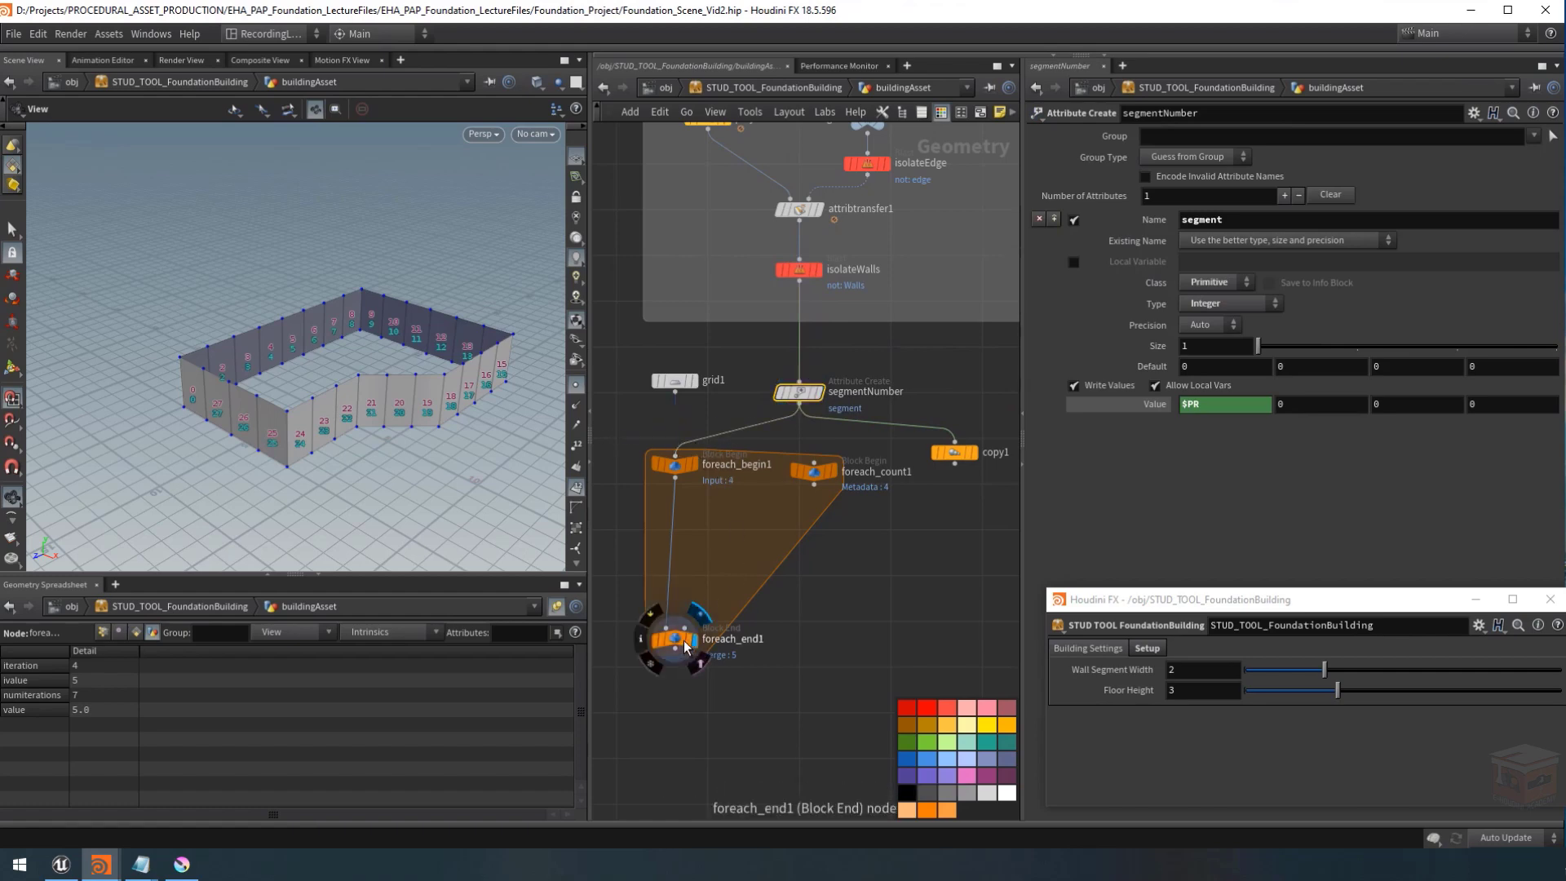
{"action": "left_click", "coordinate": [1034, 324]}
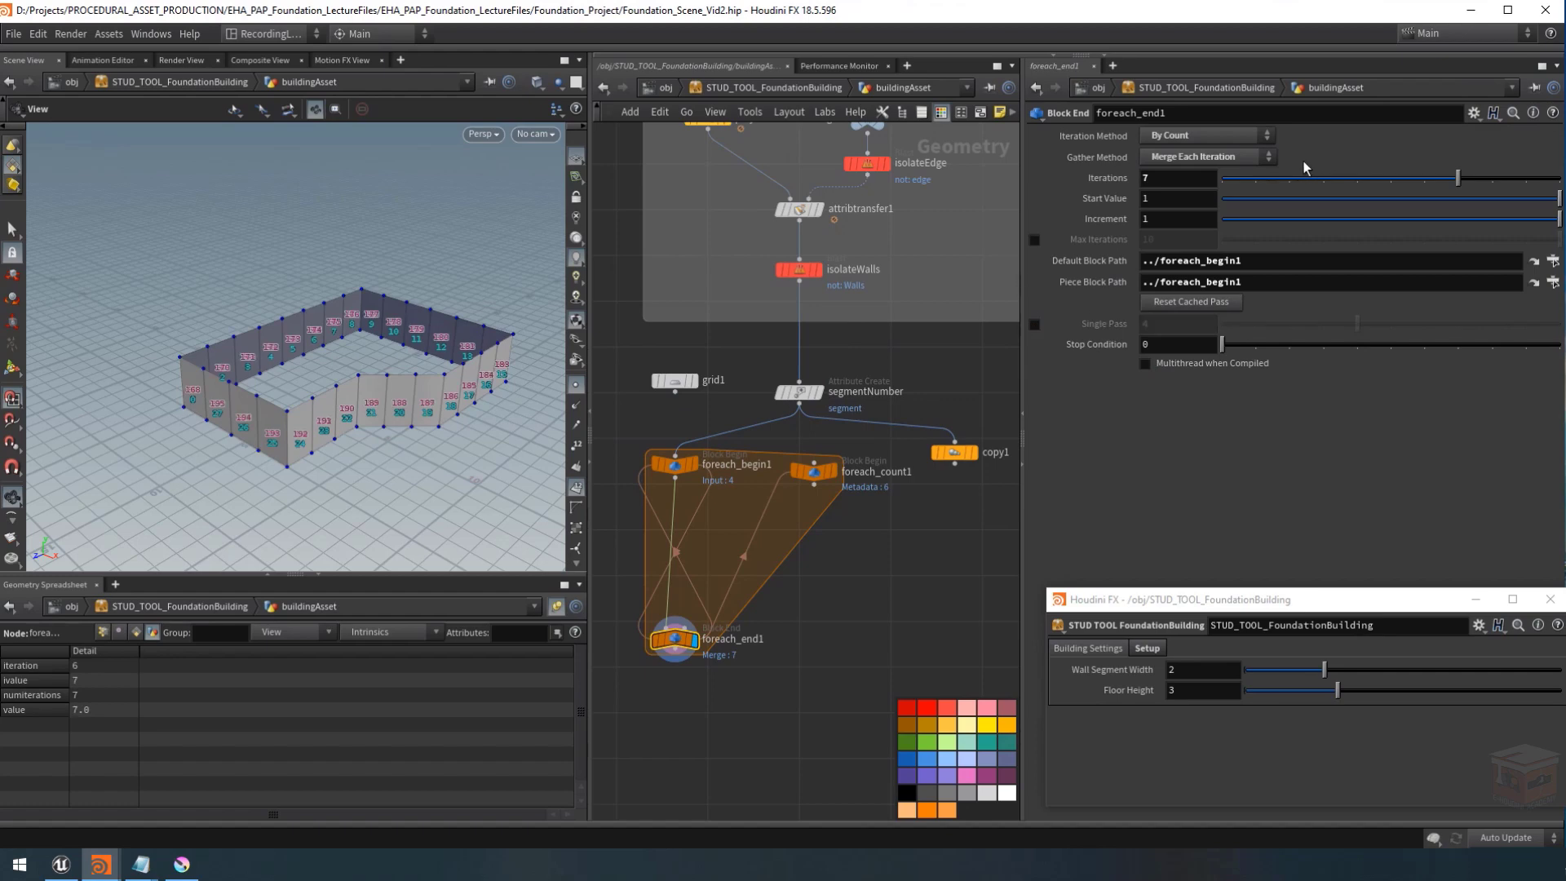
{"action": "left_click", "coordinate": [1322, 178]}
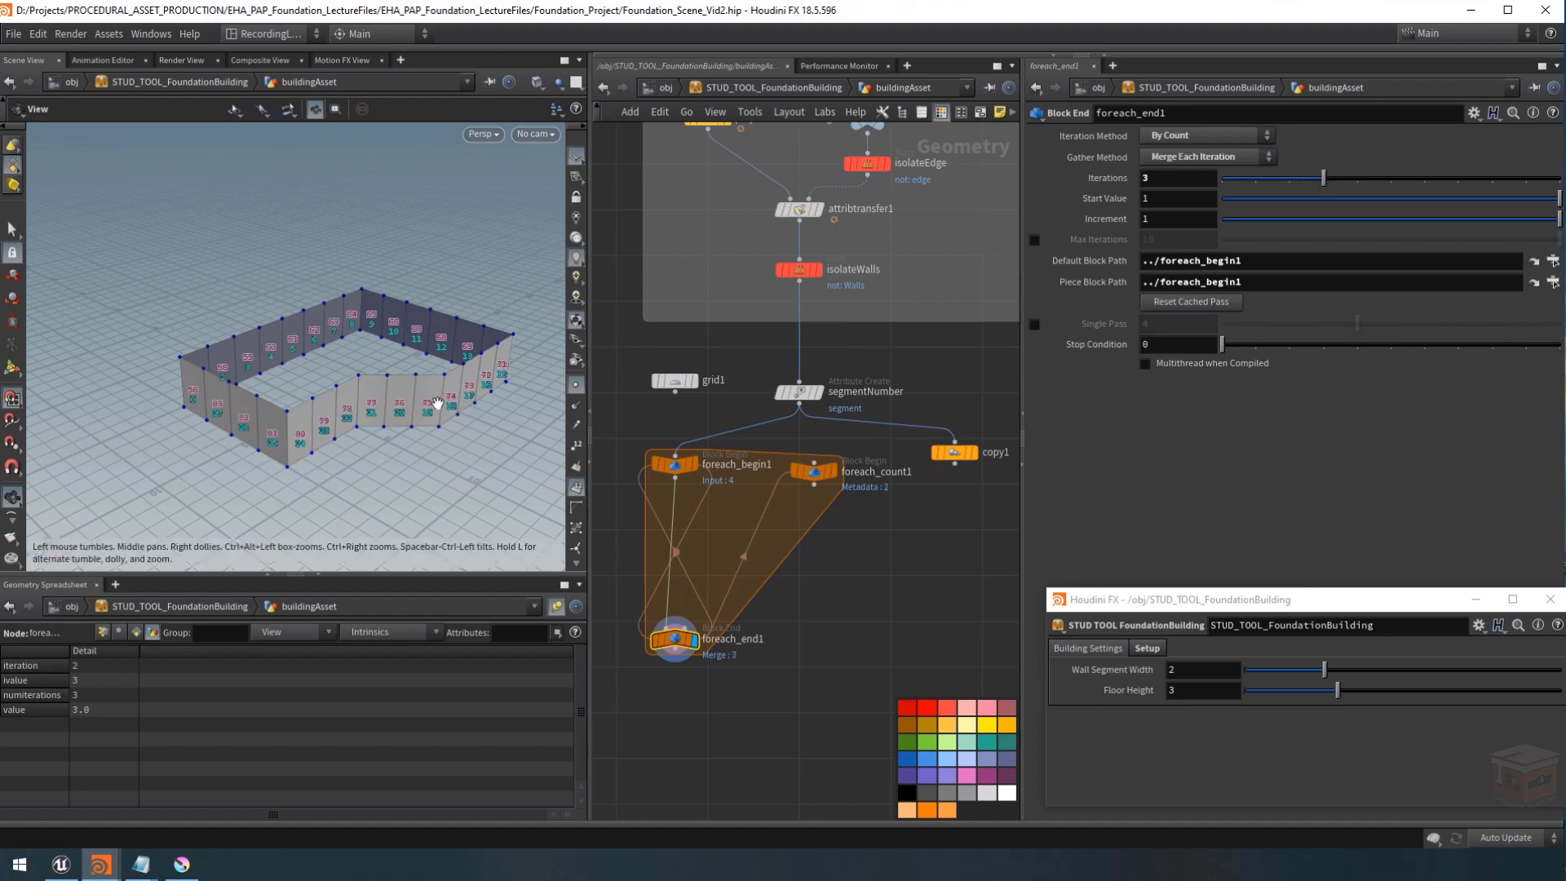
Delete the unused grid1 node beside segmentNumber.
{"action": "scroll", "coordinate": [695, 563], "scroll_direction": "up", "scroll_amount": 2}
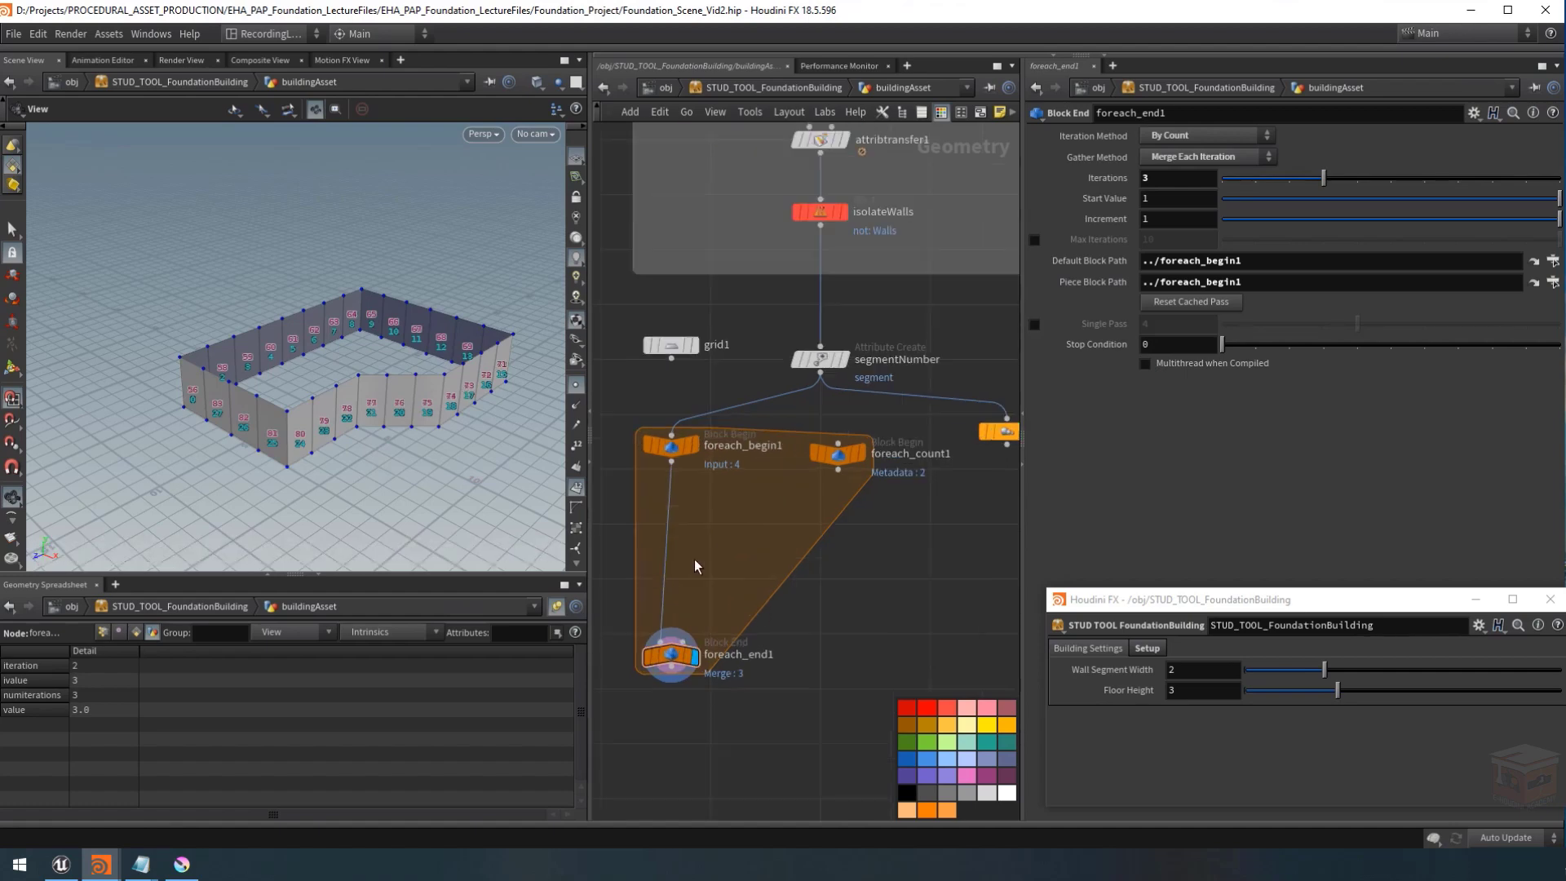
{"action": "middle_click_drag", "start_coordinate": [736, 532], "coordinate": [757, 526]}
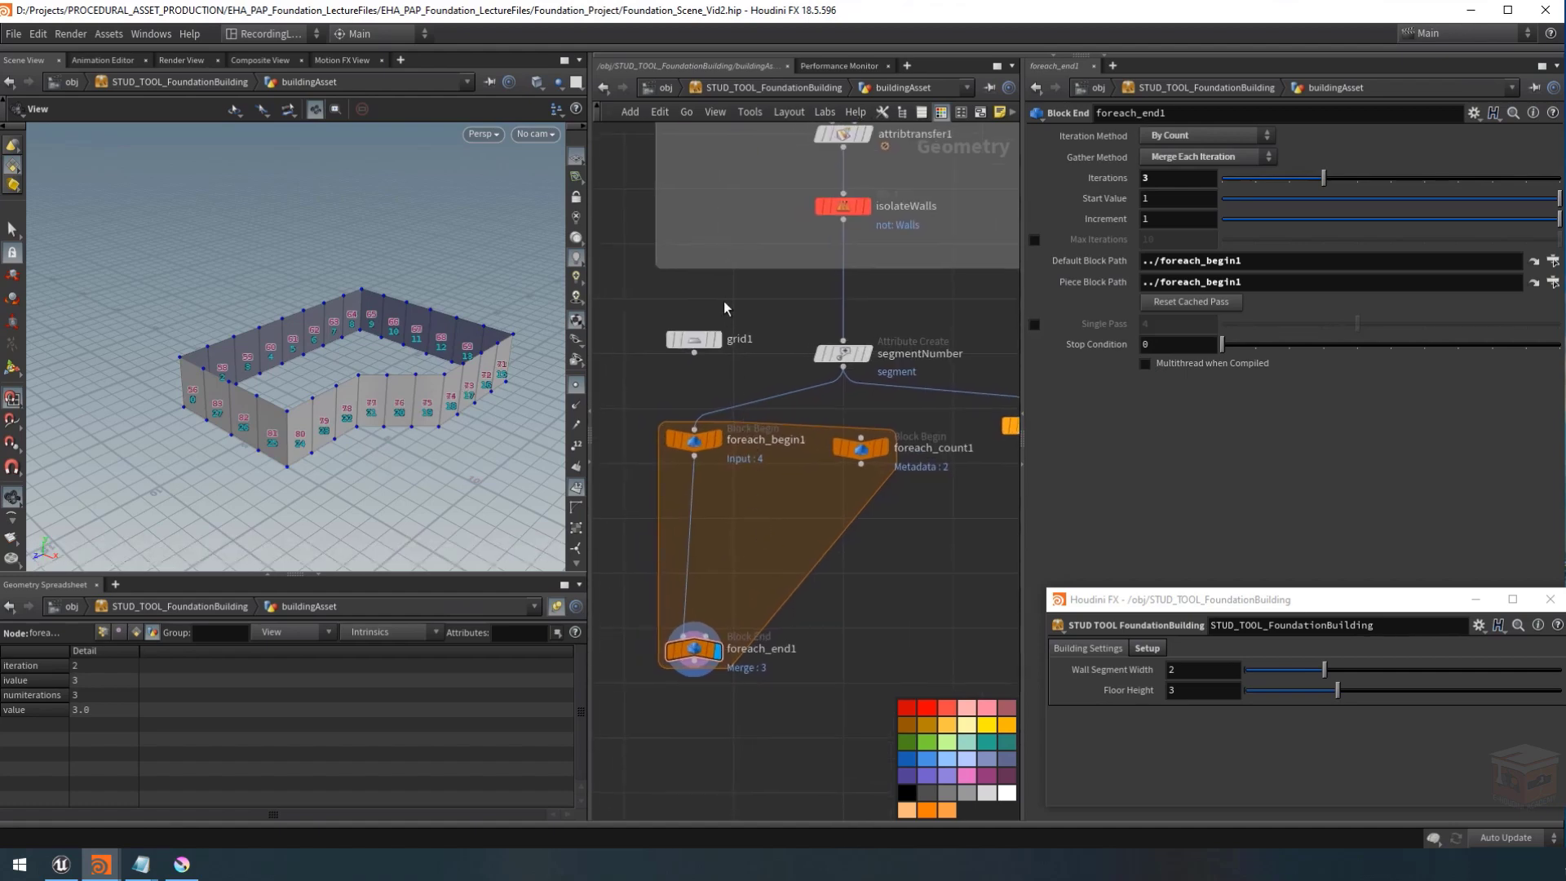
{"action": "key", "text": "Delete"}
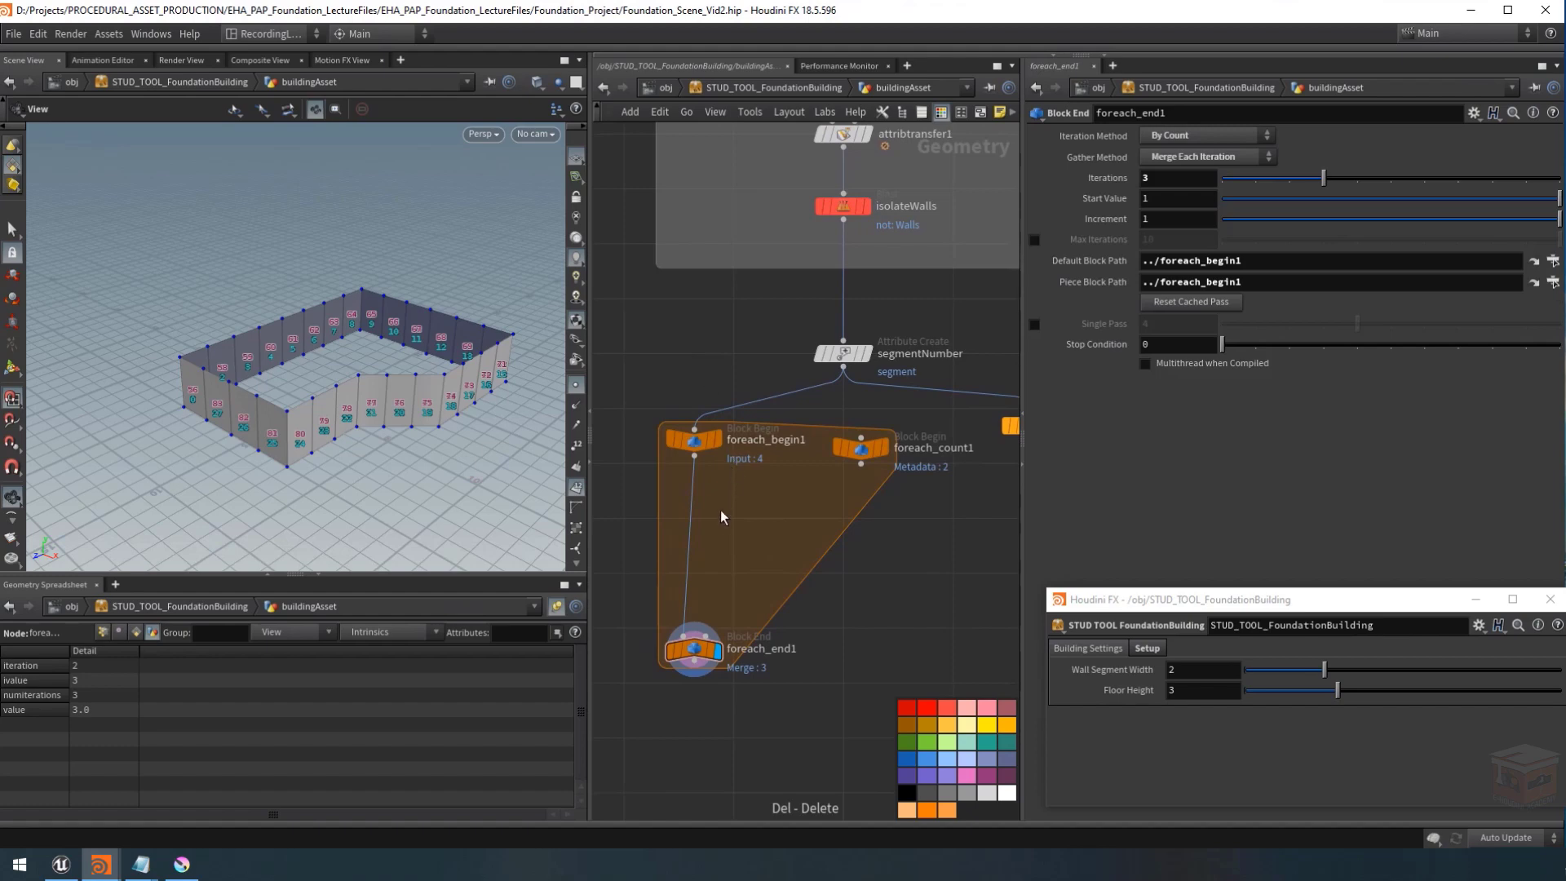
Add a Transform node inside the loop and insert it on the wire between foreach_begin1 and foreach_end1.
{"action": "key", "text": "Tab"}
{"action": "type", "text": "trans"}
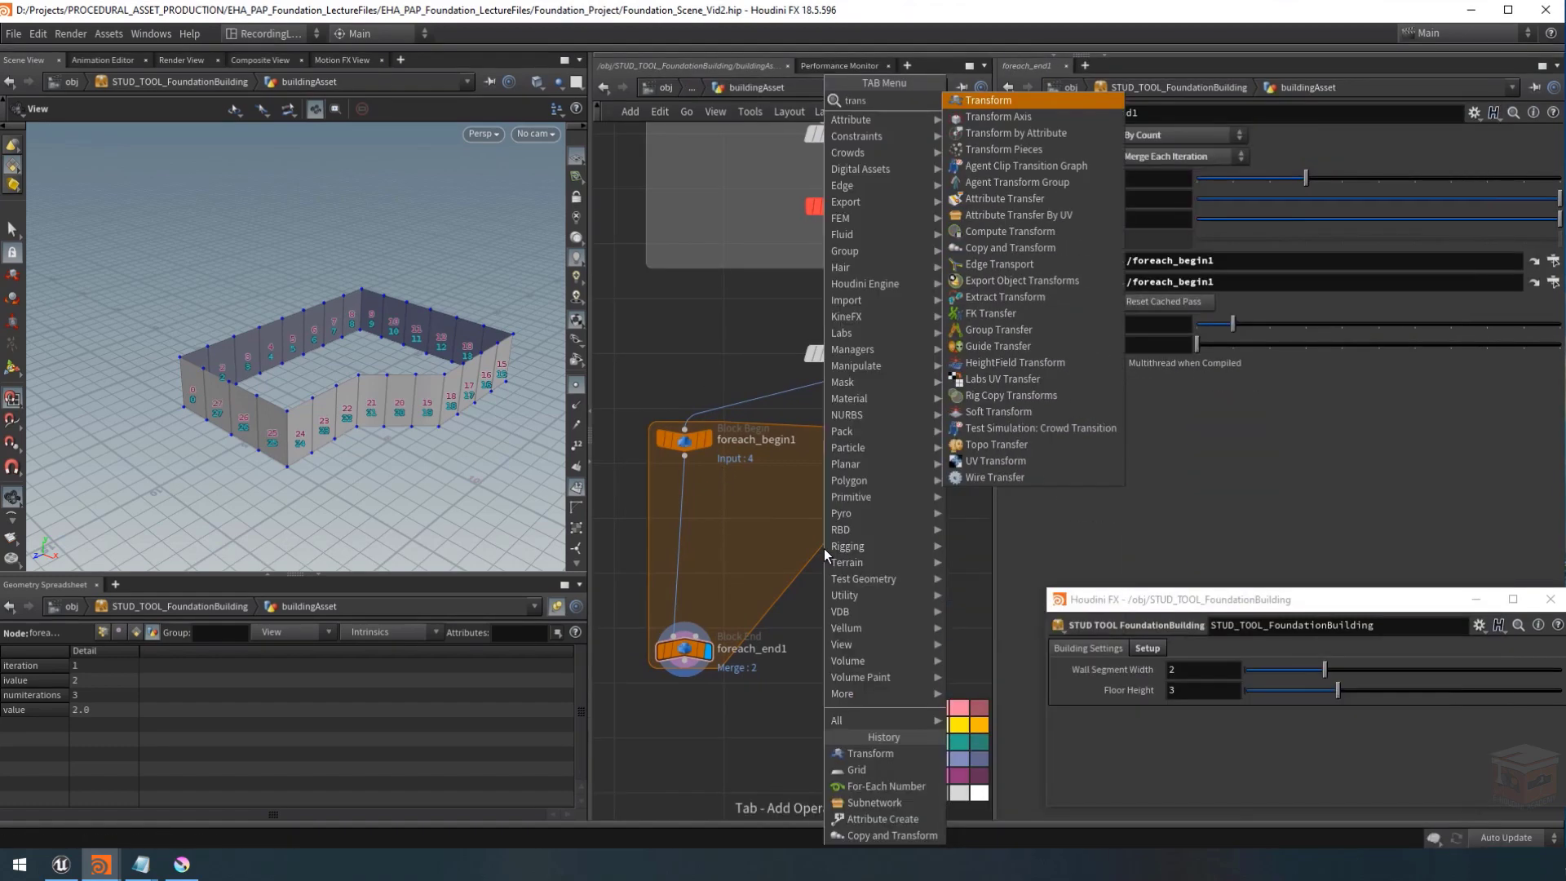
{"action": "key", "text": "Return"}
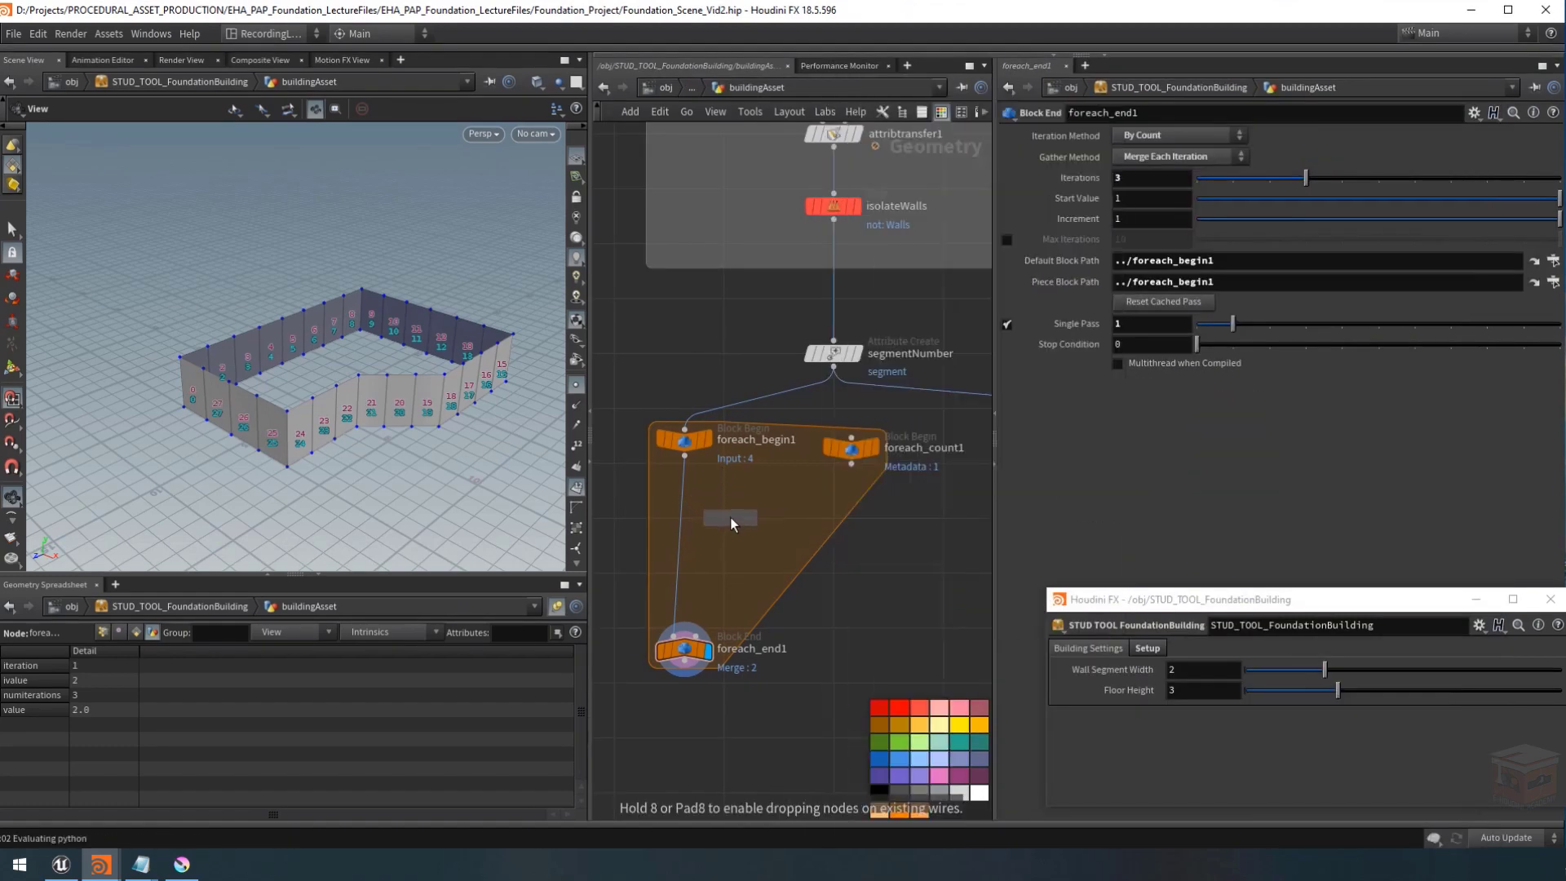
{"action": "left_click", "coordinate": [731, 517]}
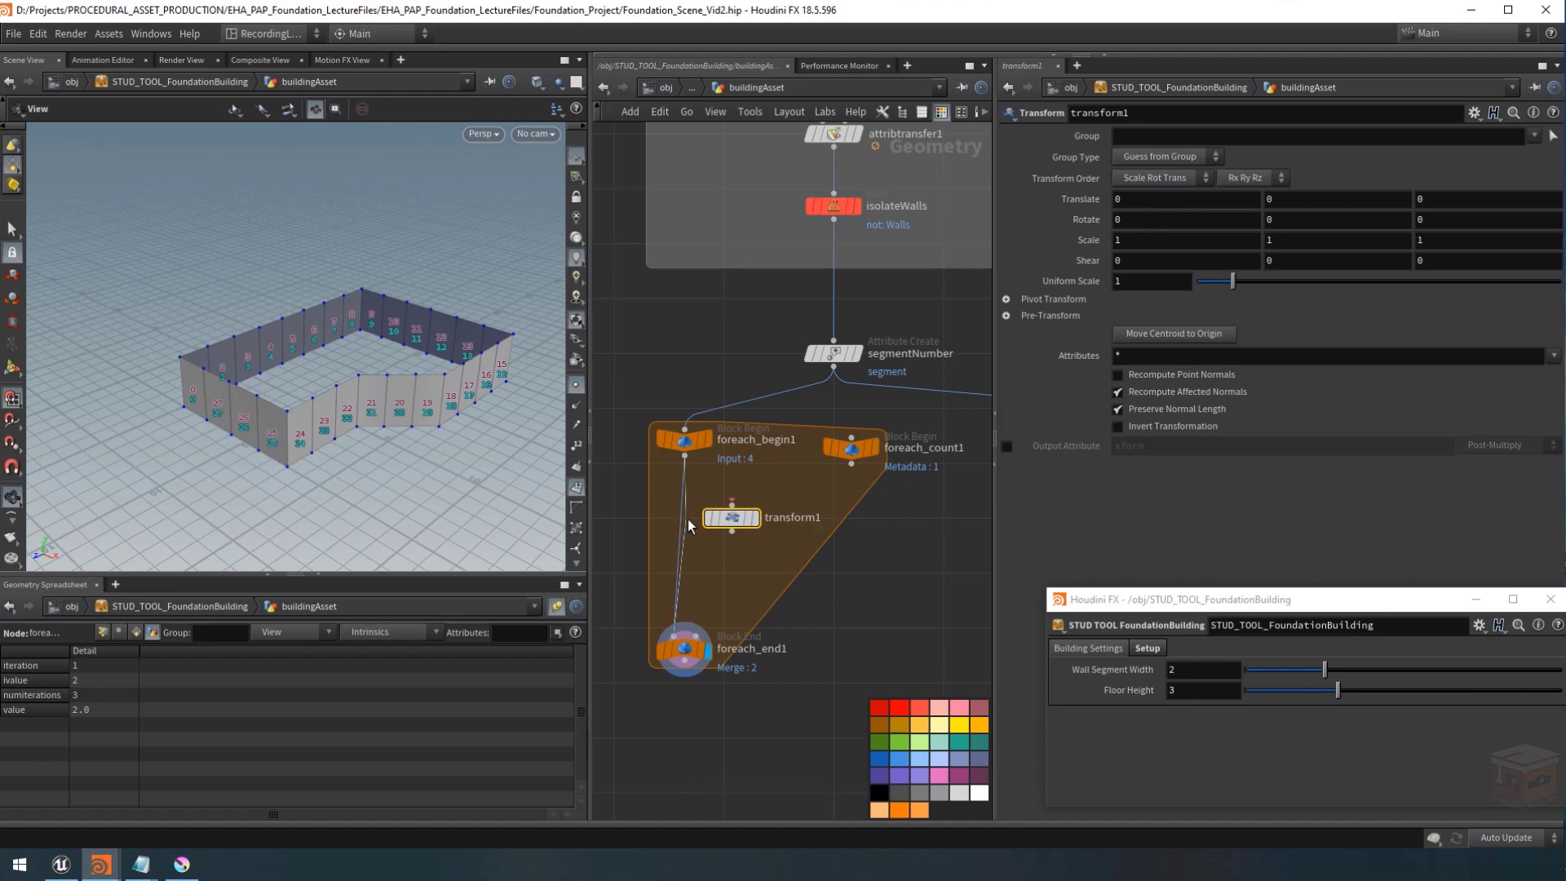
{"action": "left_click_drag", "start_coordinate": [741, 526], "coordinate": [695, 526]}
{"action": "left_click_drag", "start_coordinate": [771, 576], "coordinate": [633, 717]}
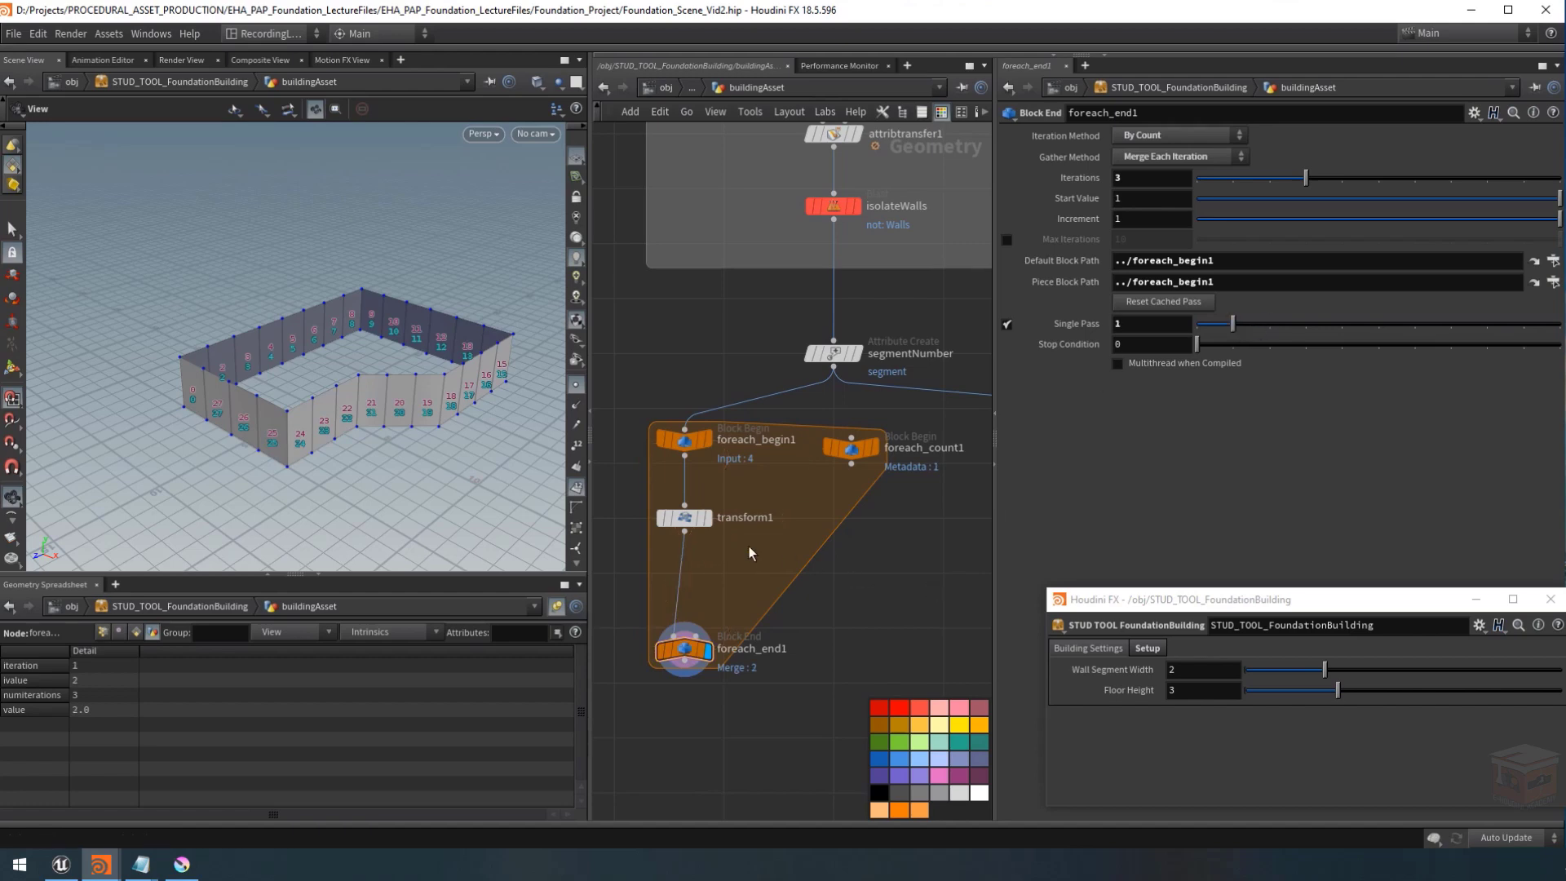
Check the floor sketch in Krita, return to Houdini, and link transform1's Translate Y to the asset's Floor Height with a relative reference.
{"action": "left_click", "coordinate": [685, 517]}
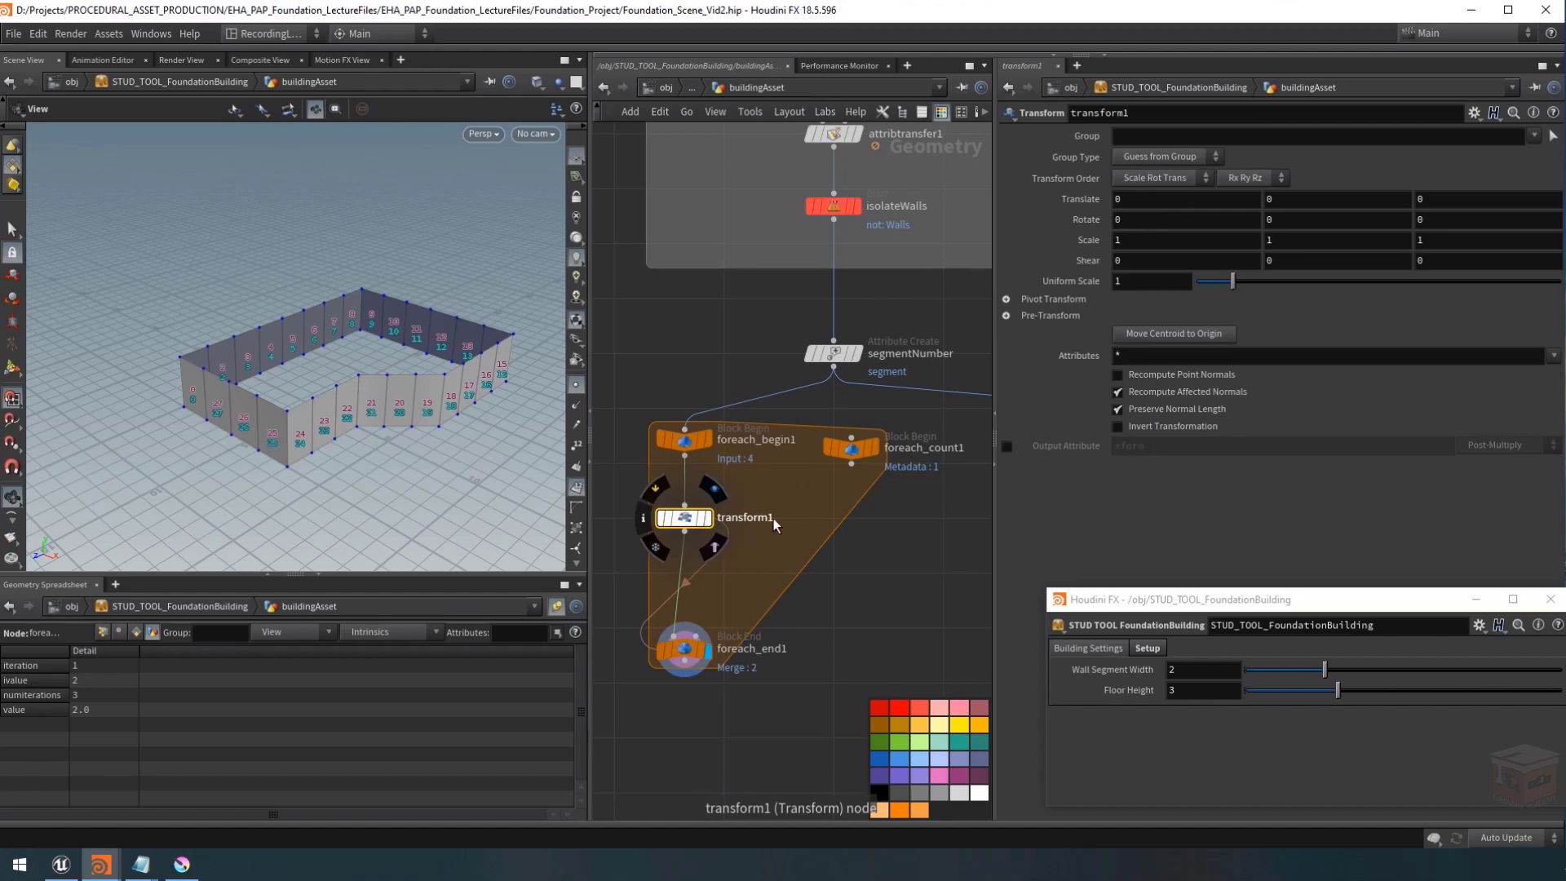
{"action": "left_click", "coordinate": [181, 865]}
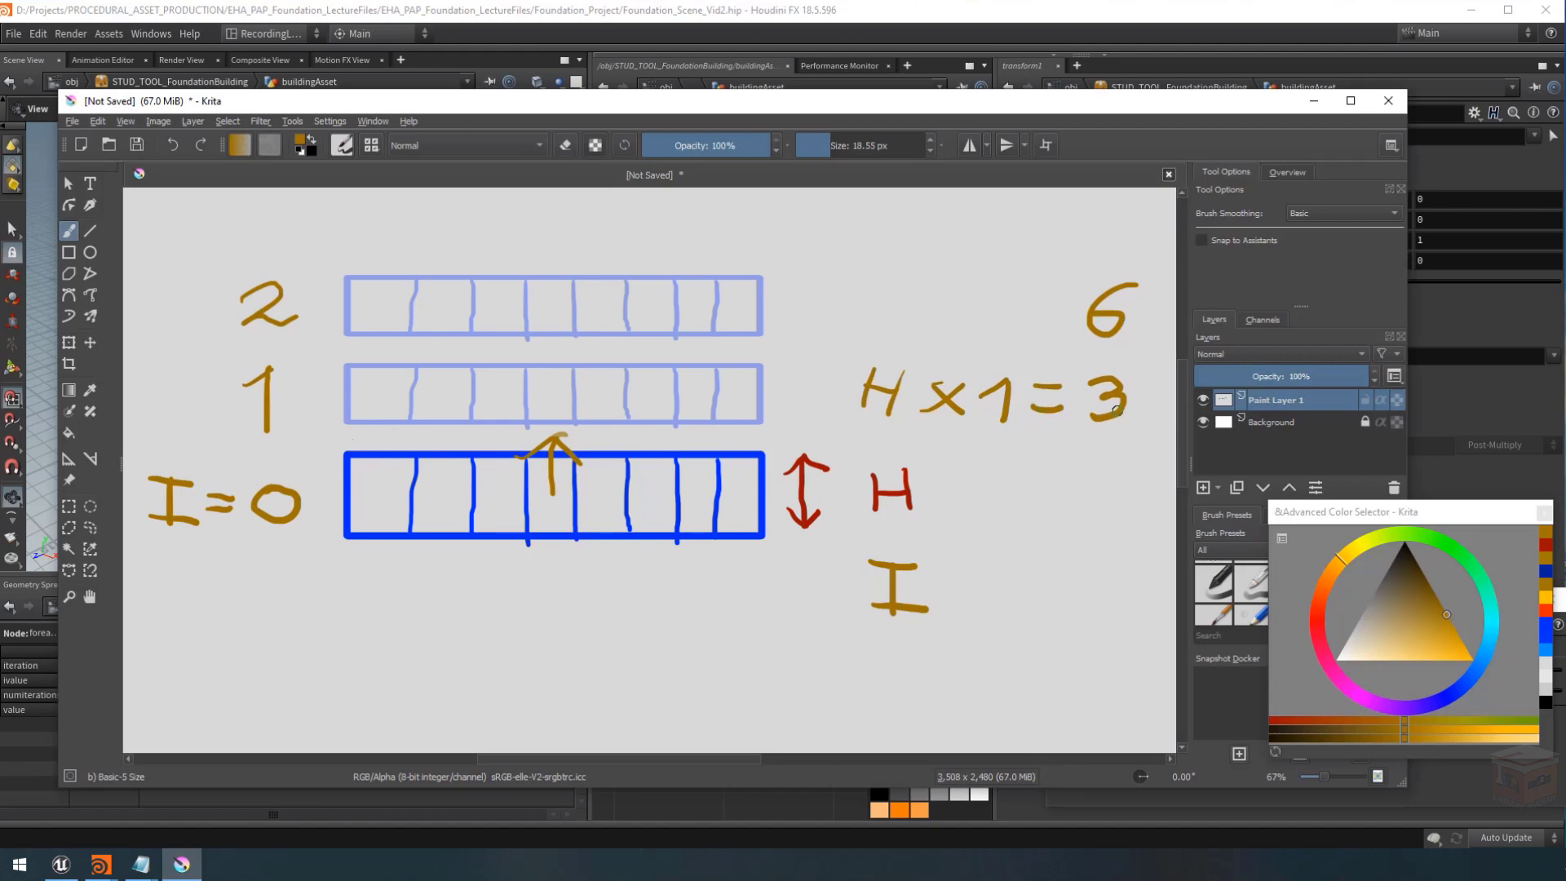
{"action": "left_click", "coordinate": [1085, 21]}
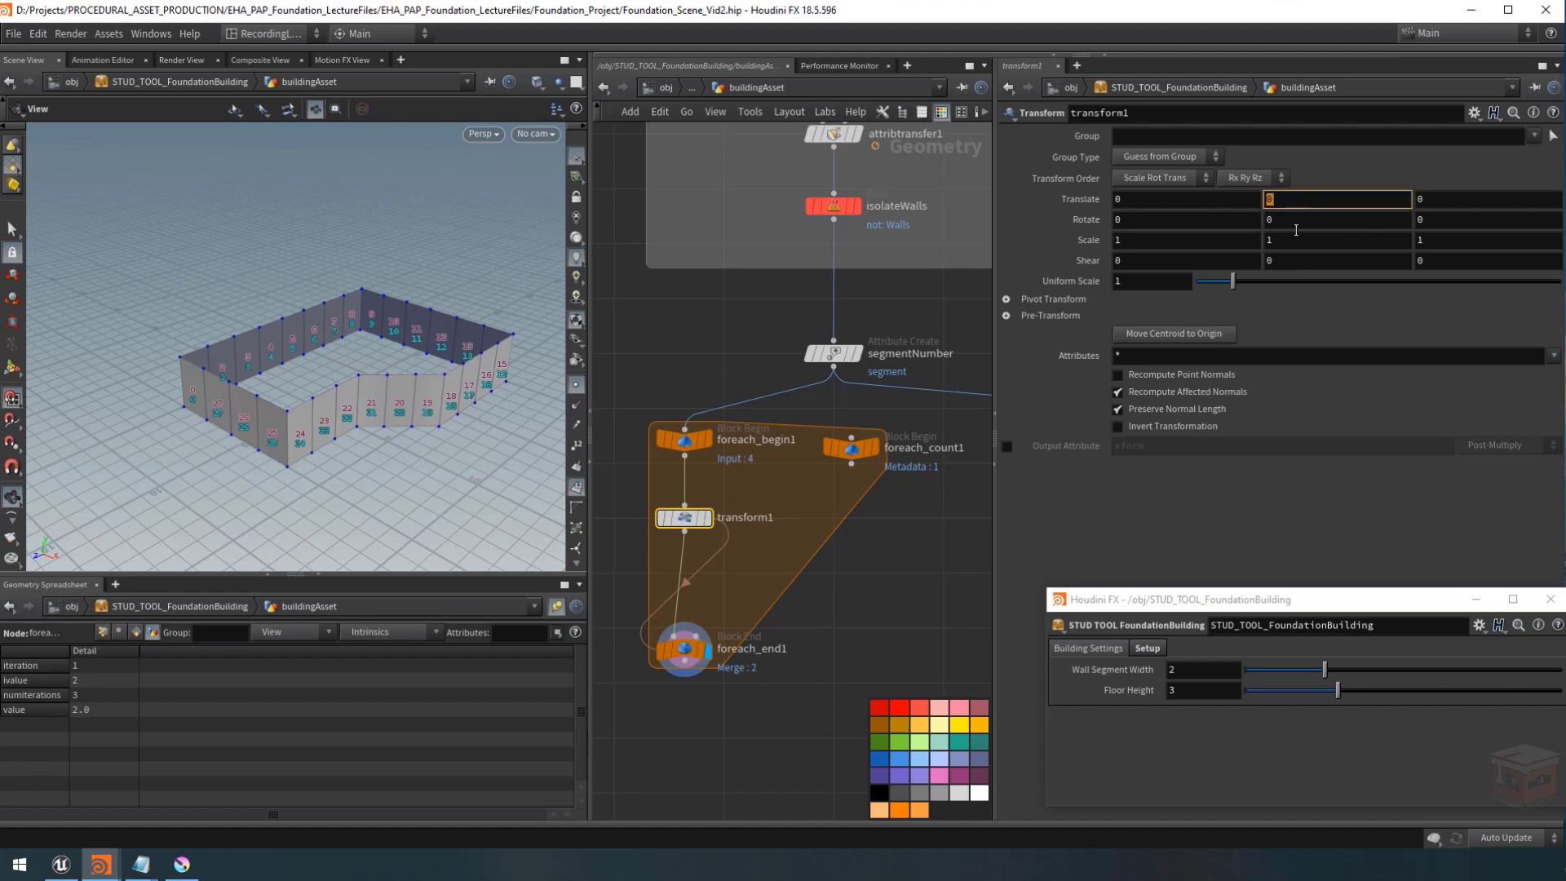
{"action": "right_click", "coordinate": [1119, 692]}
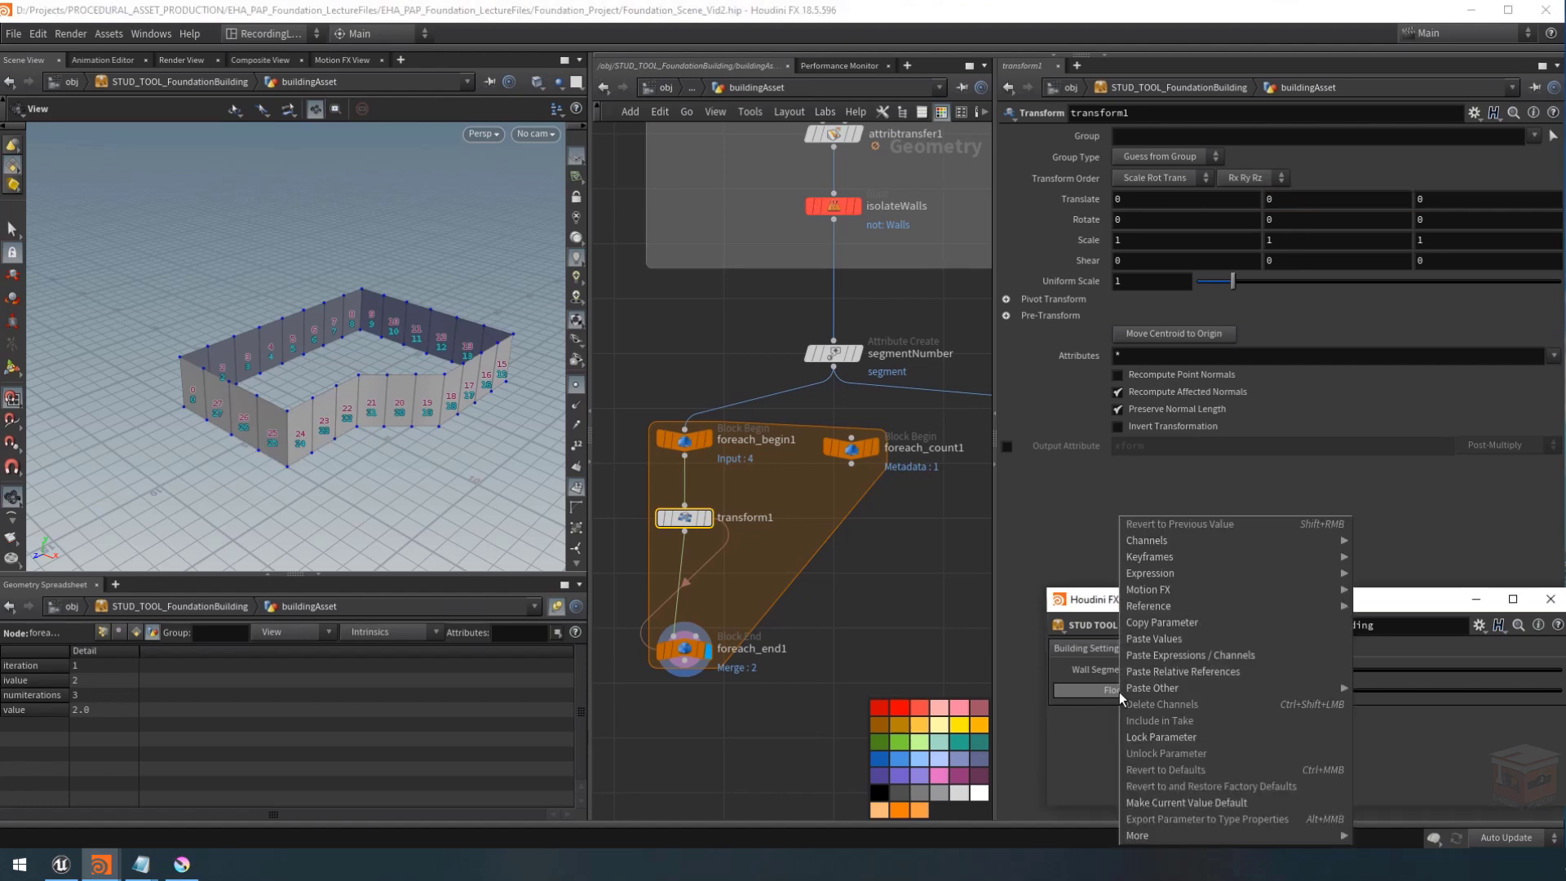
{"action": "left_click", "coordinate": [1174, 626]}
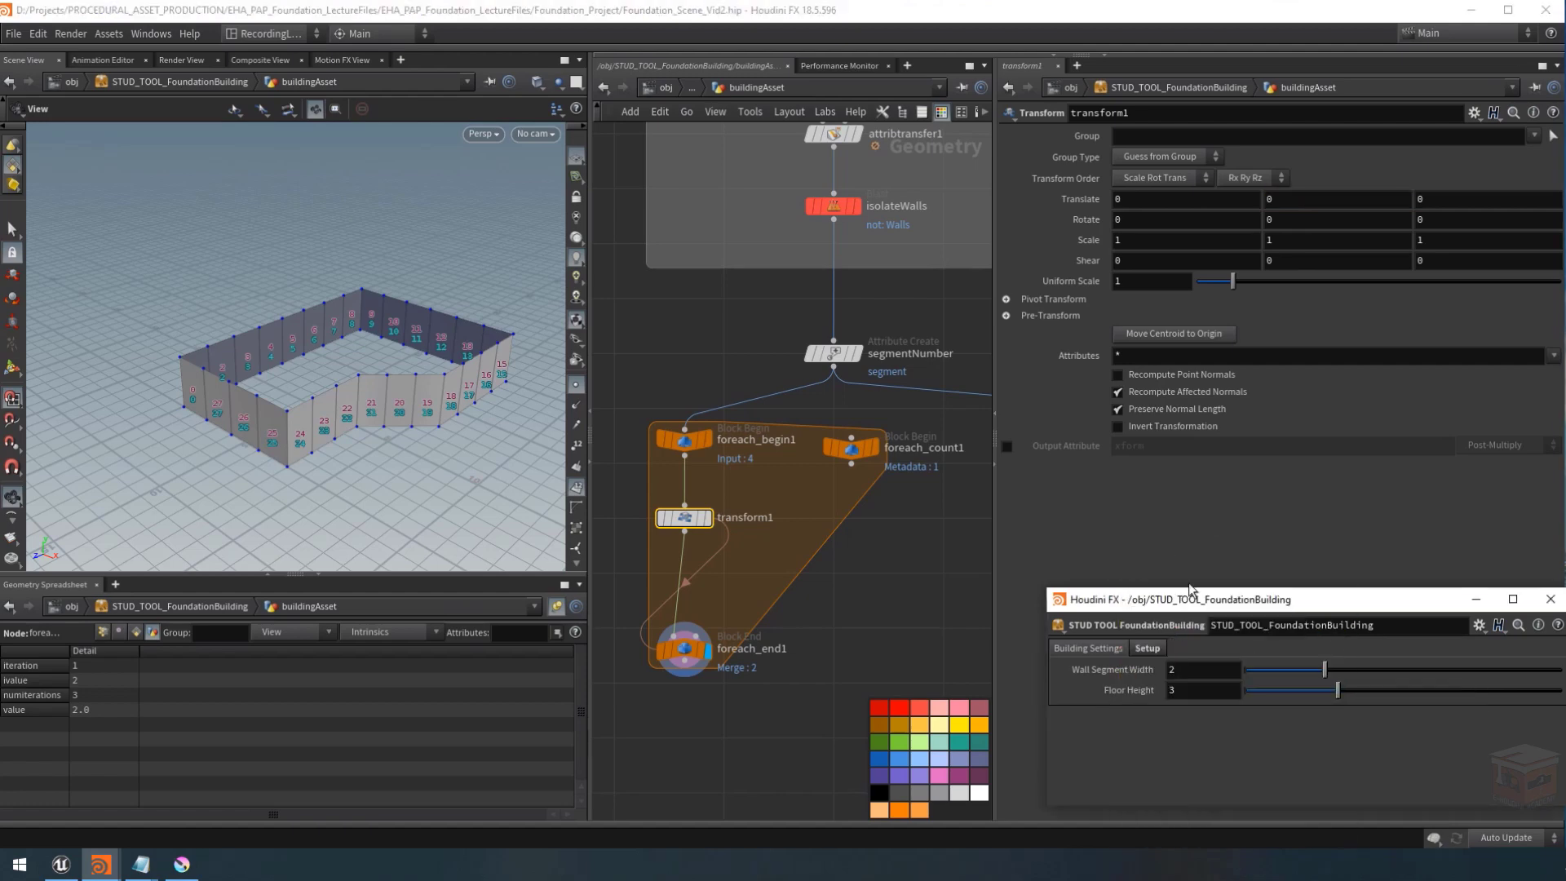
{"action": "right_click", "coordinate": [1280, 201]}
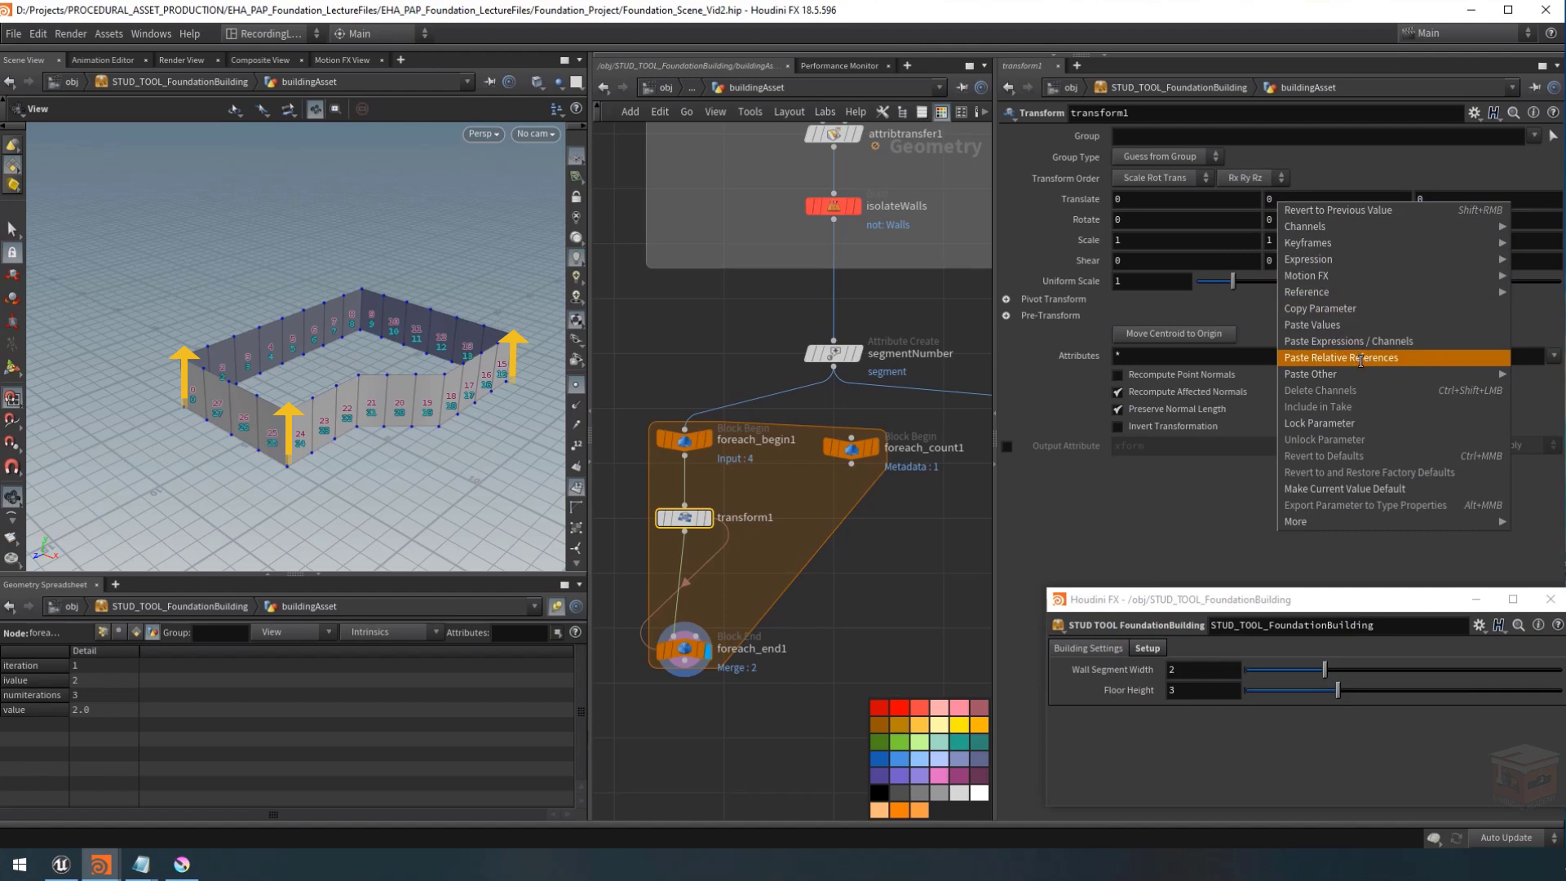
{"action": "left_click", "coordinate": [1361, 361]}
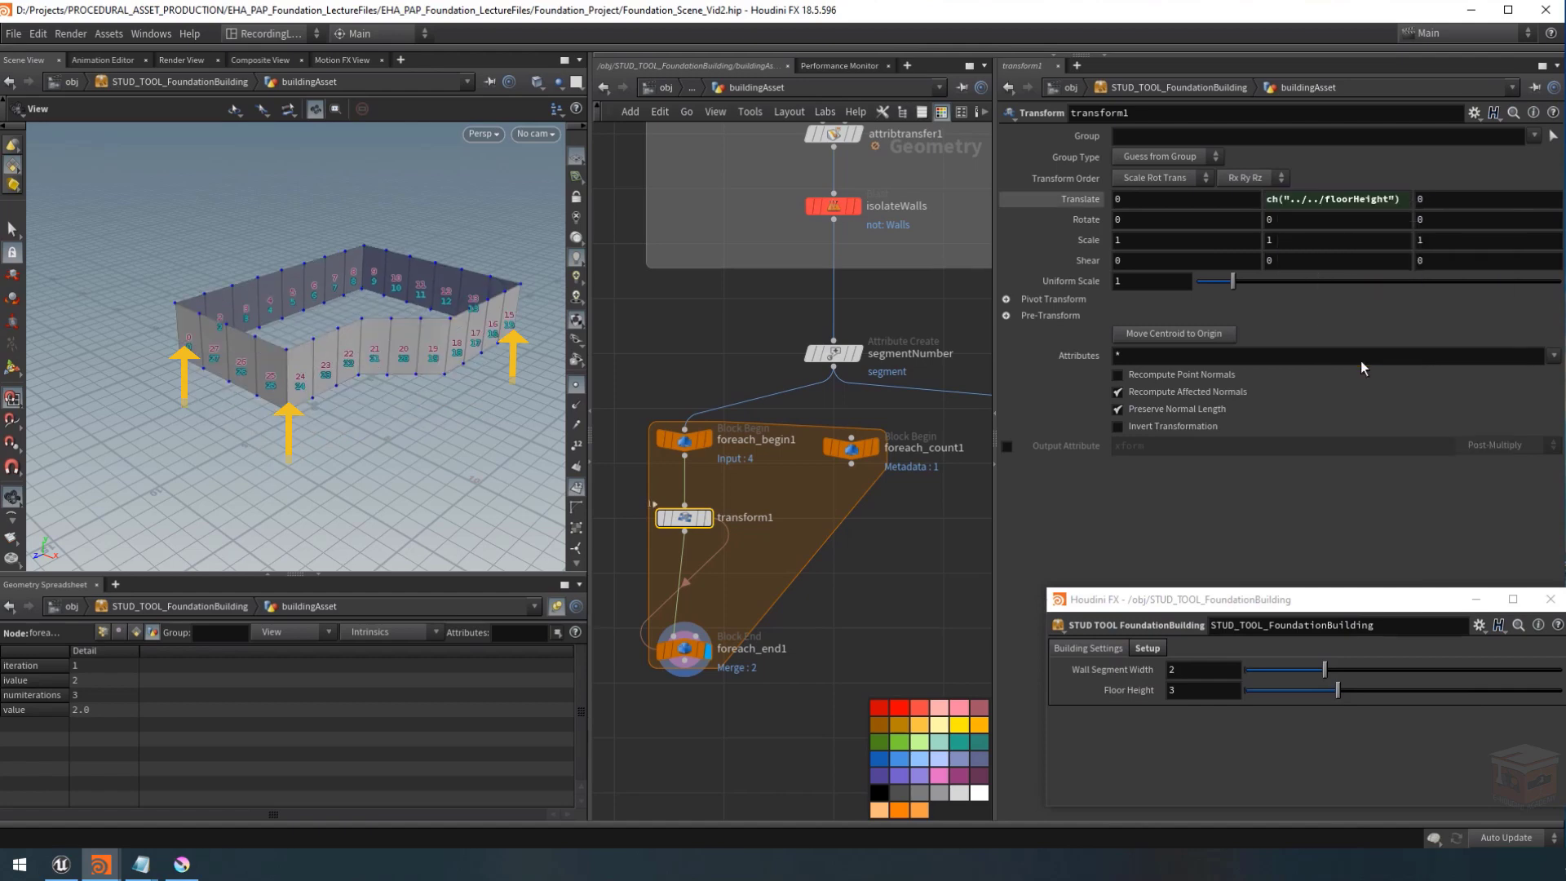
Multiply transform1's Translate Y floor-height expression by a relative reference to foreach_end1's Single Pass, ch("../foreach_end1/singlepass").
{"action": "left_click", "coordinate": [1402, 199]}
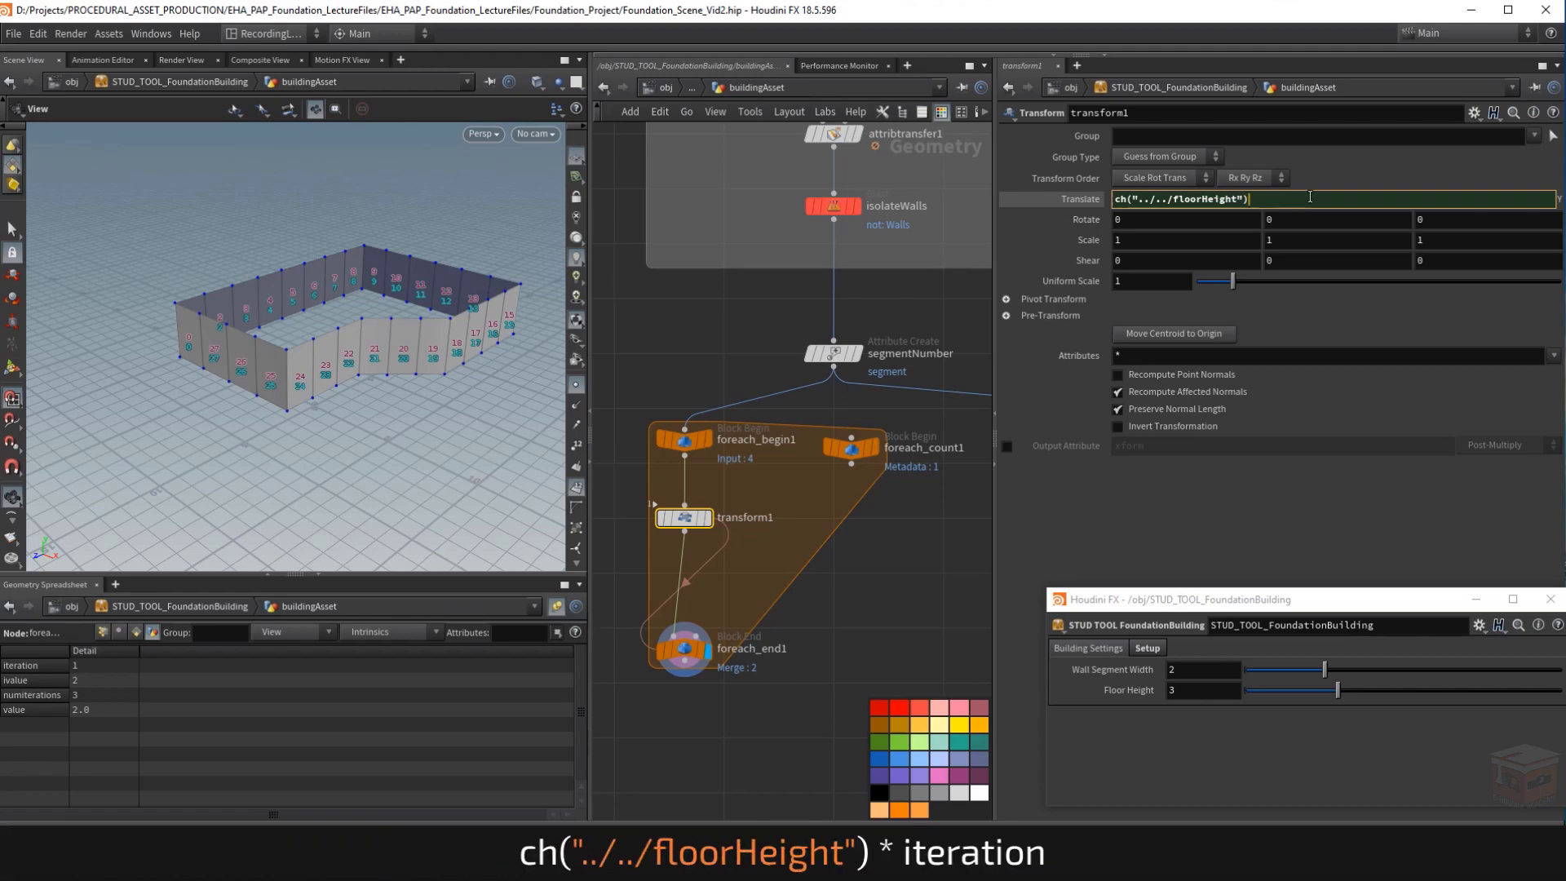
{"action": "left_click", "coordinate": [684, 650]}
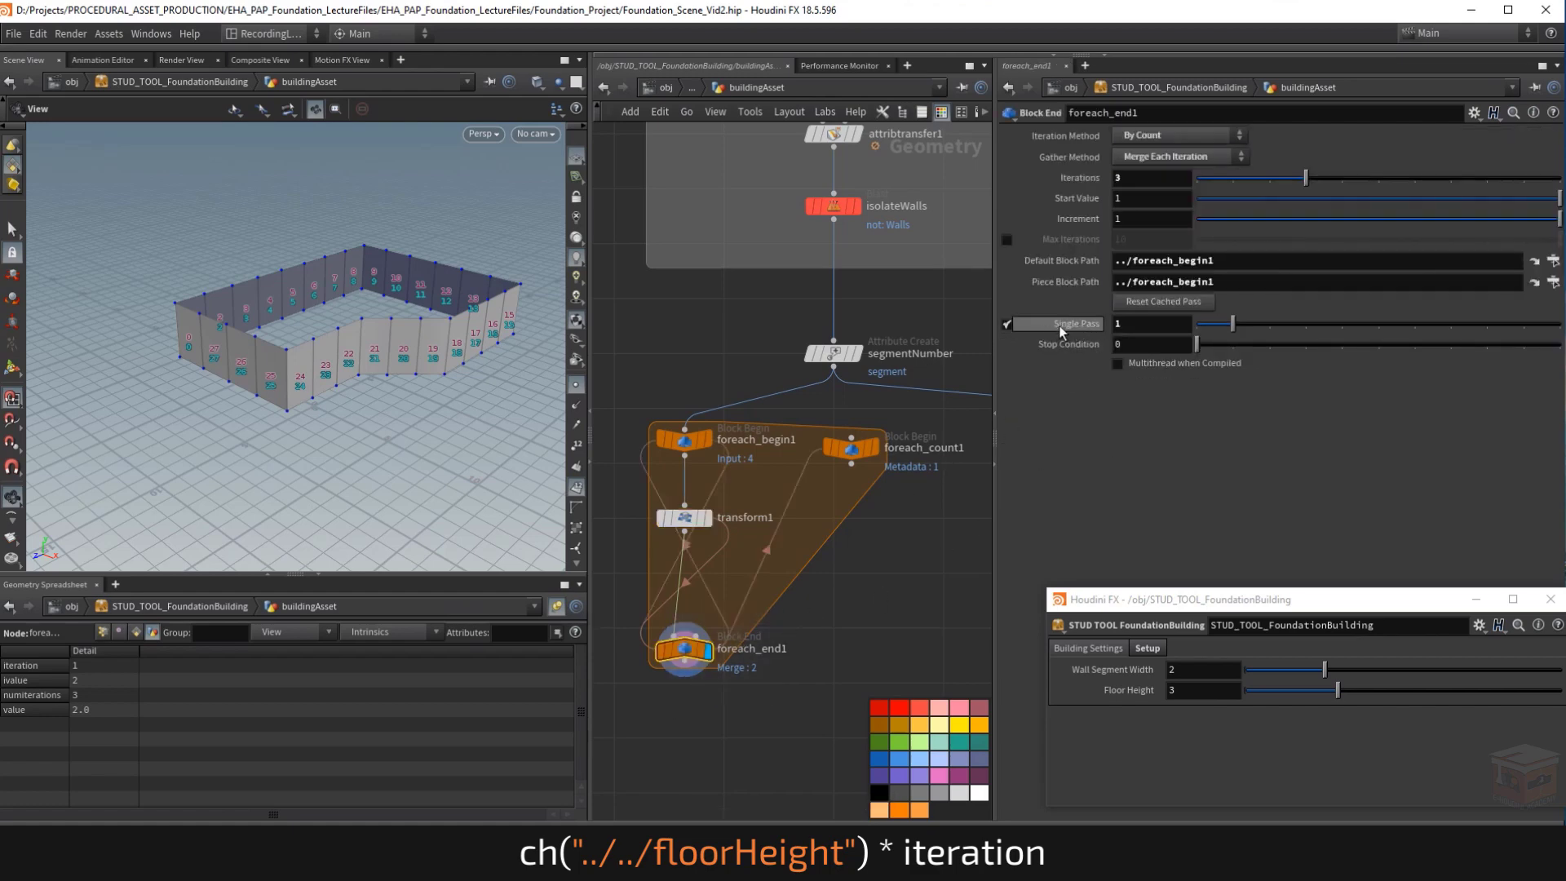
{"action": "right_click", "coordinate": [1084, 322]}
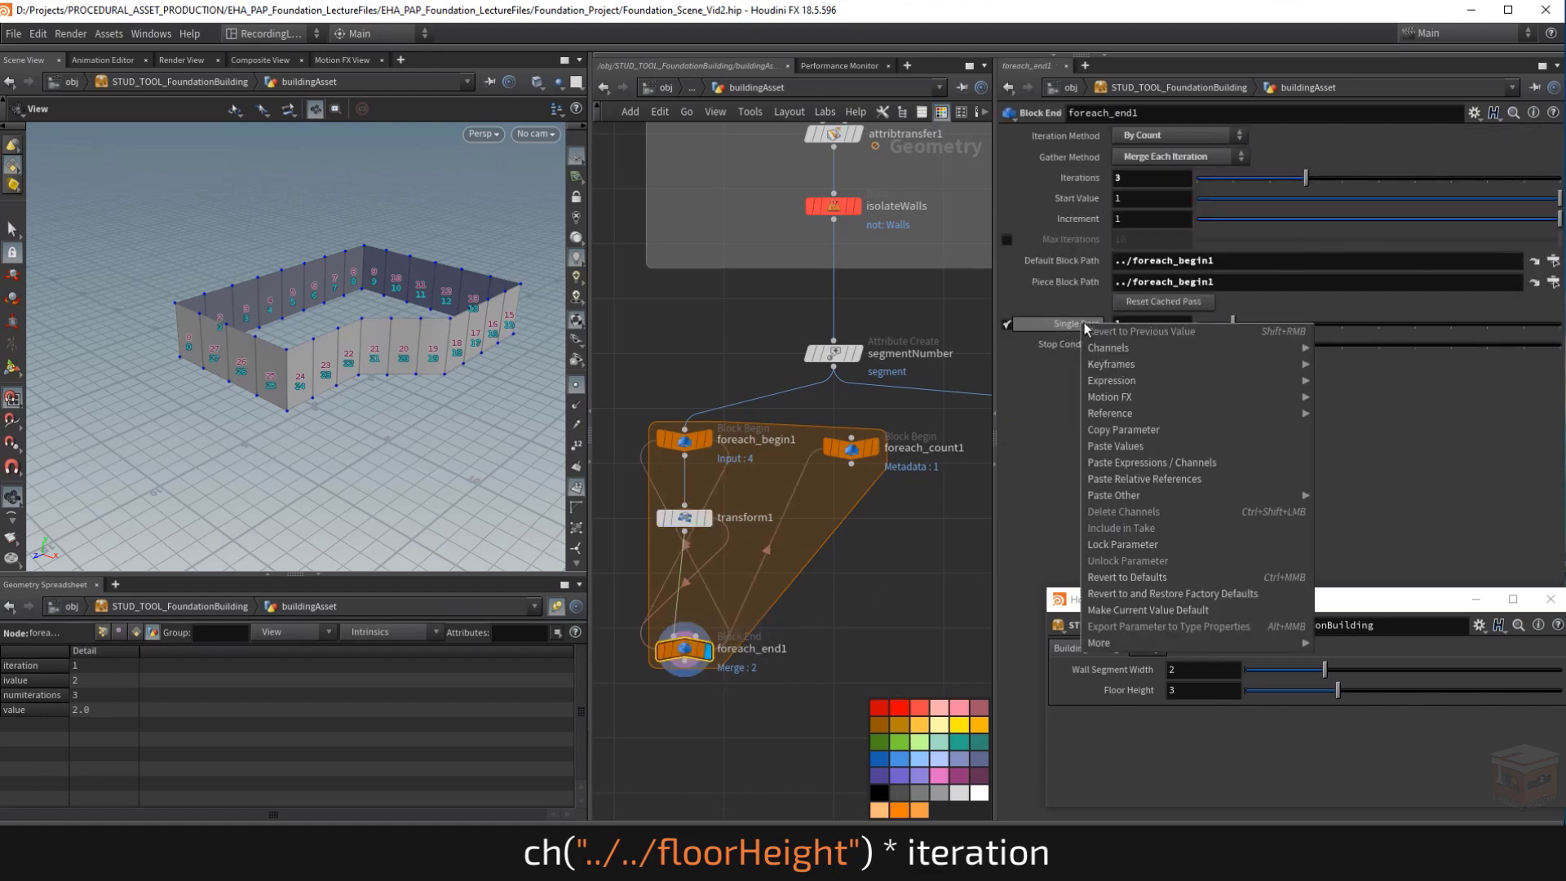
{"action": "left_click", "coordinate": [1122, 429]}
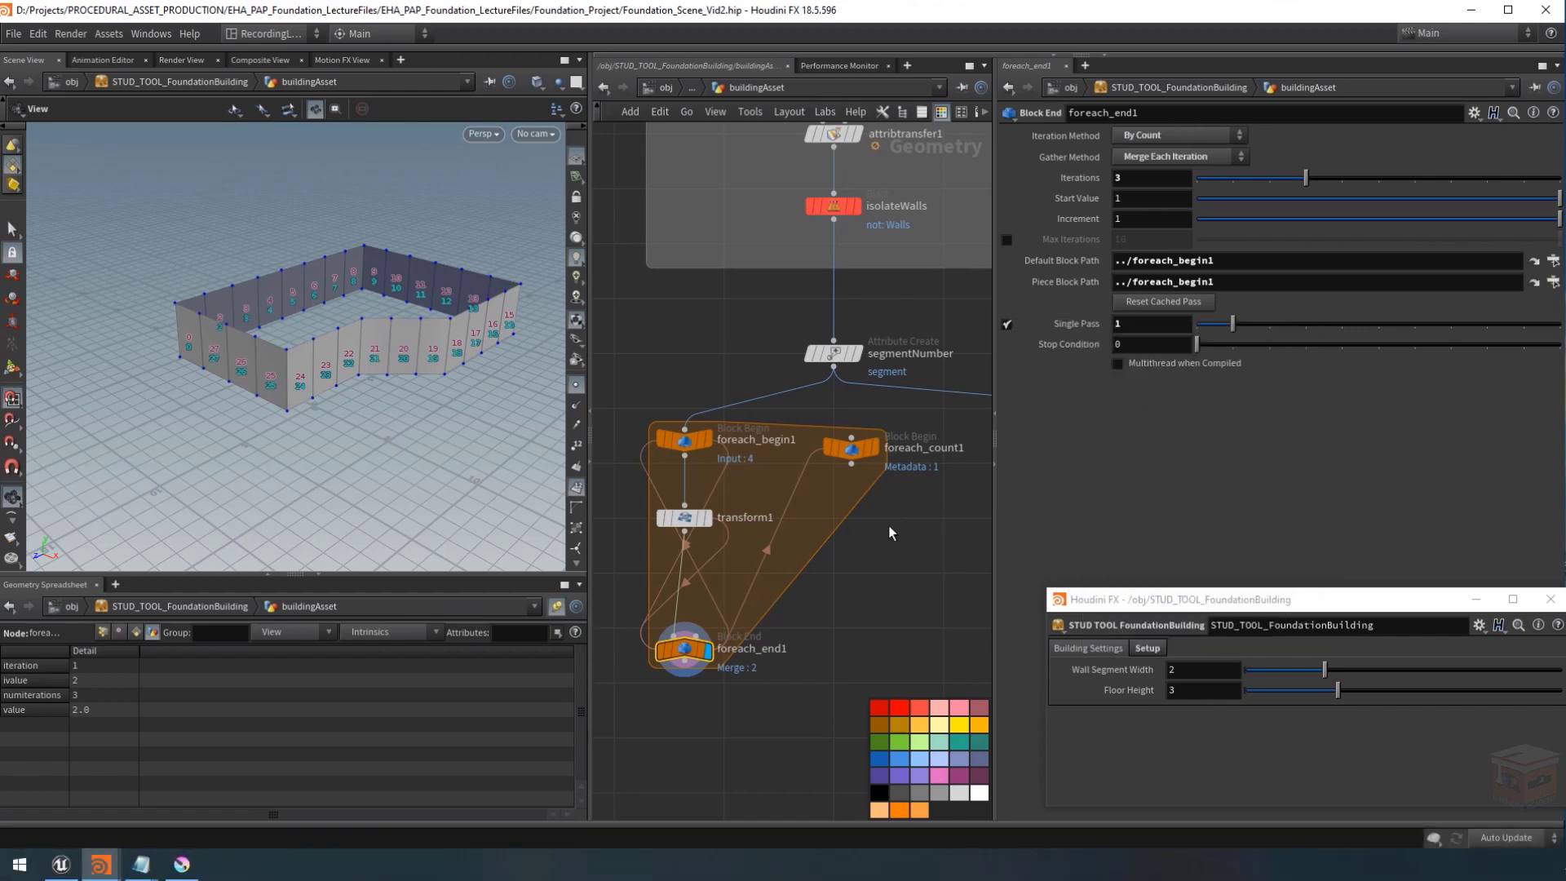
{"action": "left_click_drag", "start_coordinate": [850, 529], "coordinate": [639, 492]}
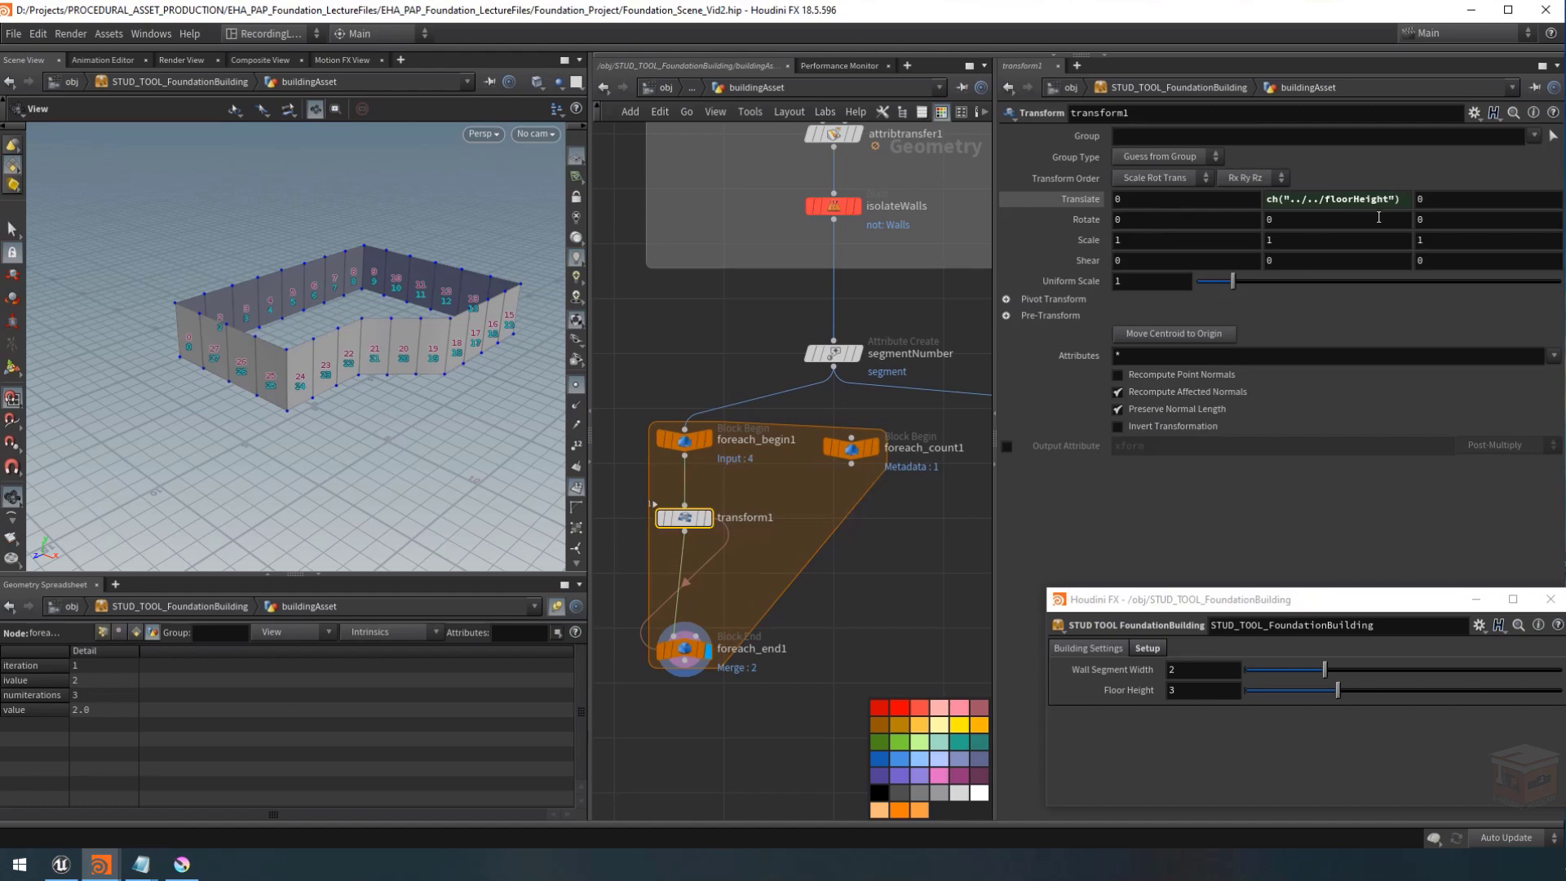
{"action": "left_click", "coordinate": [1405, 202]}
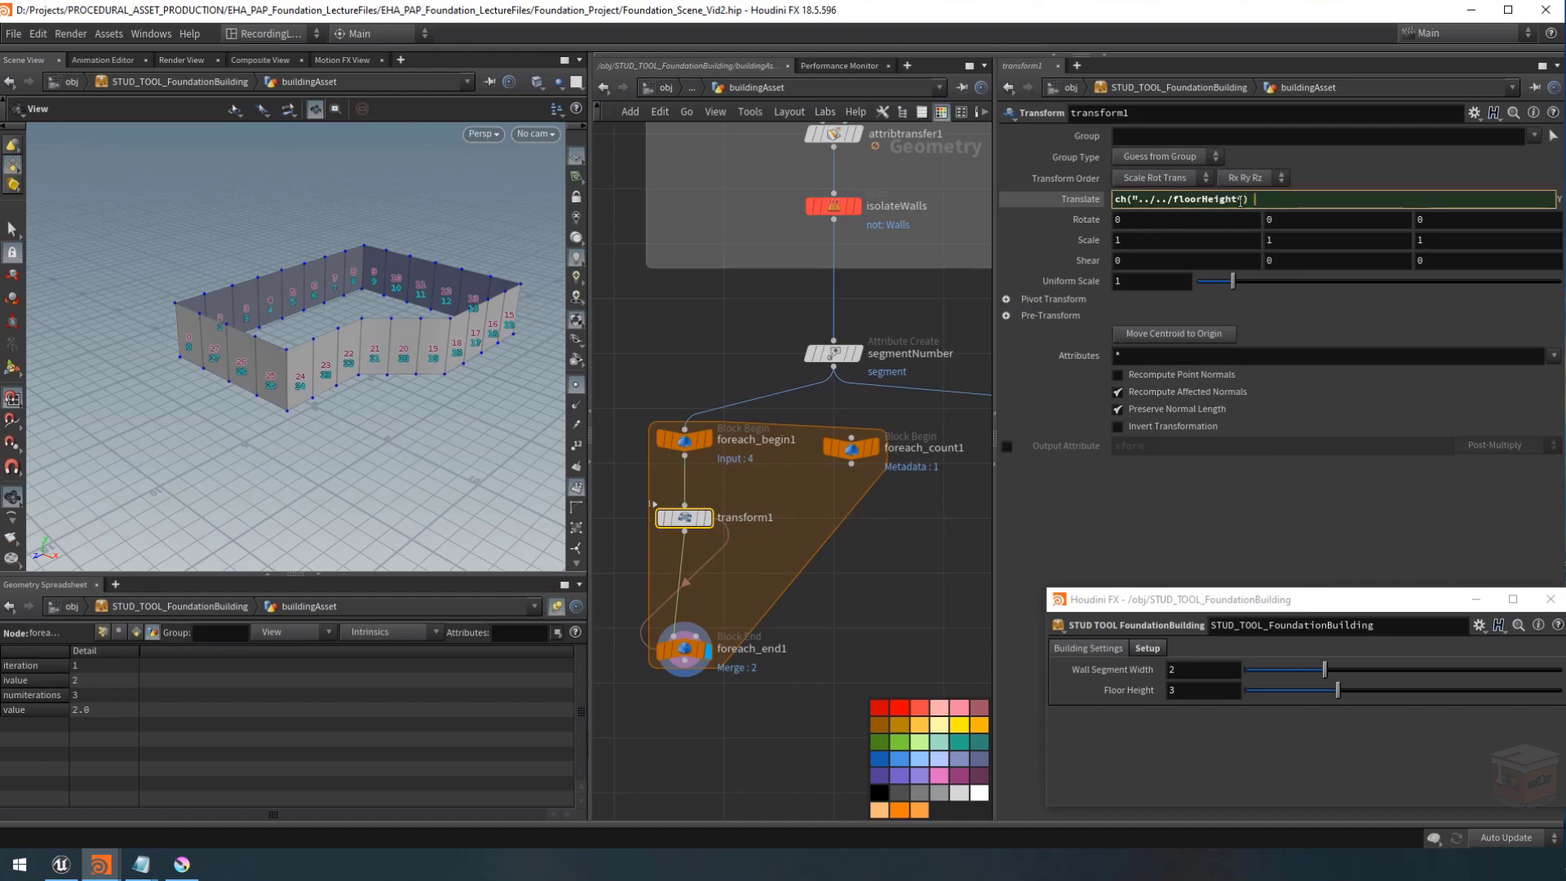
{"action": "right_click", "coordinate": [1272, 199]}
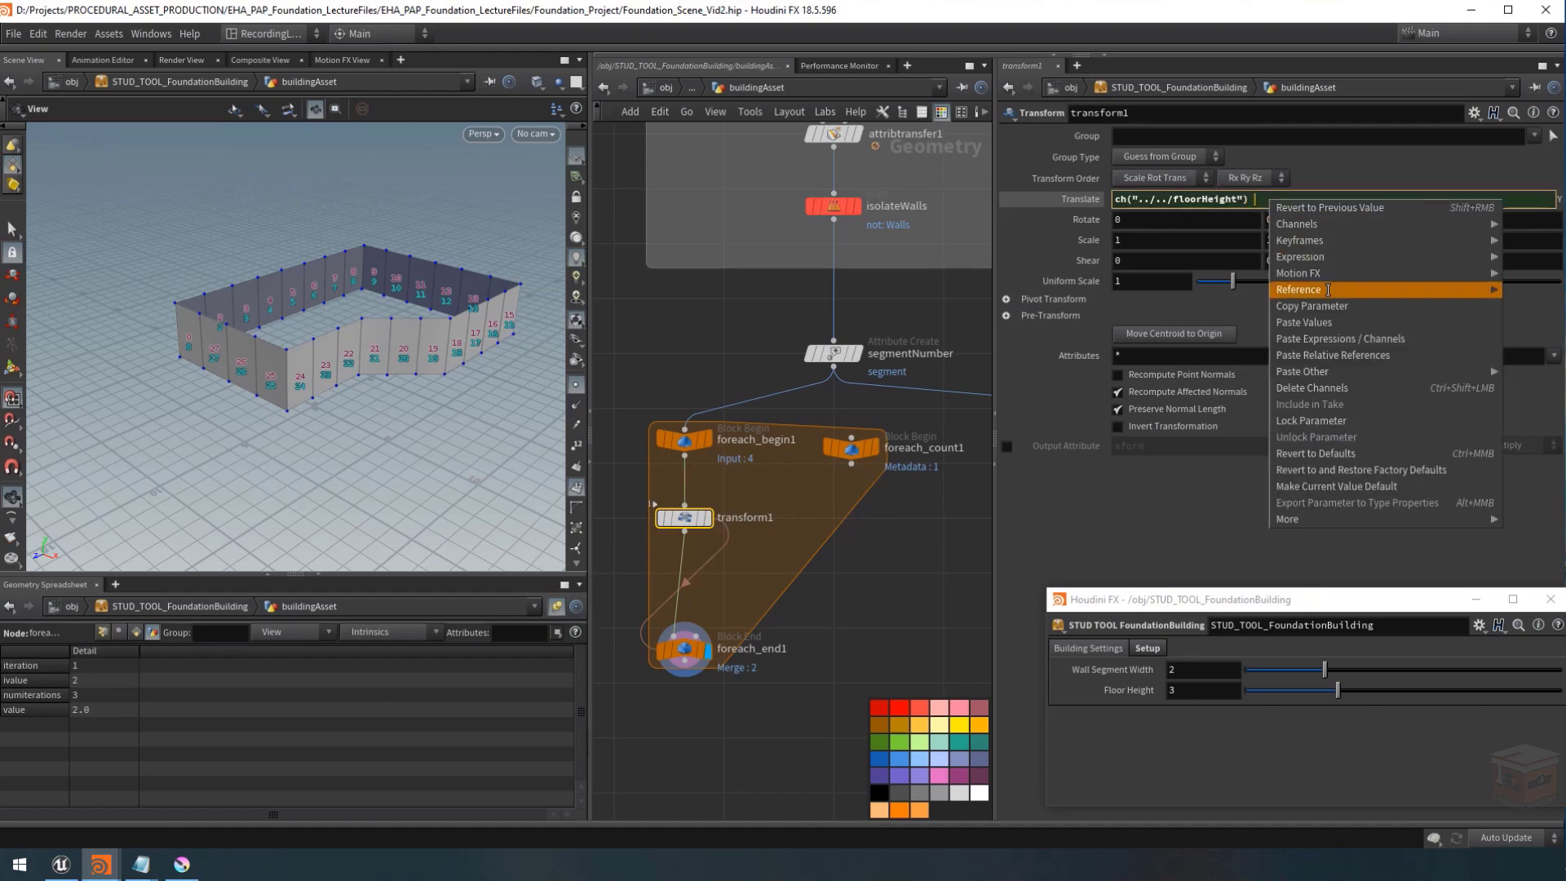
{"action": "left_click", "coordinate": [1318, 353]}
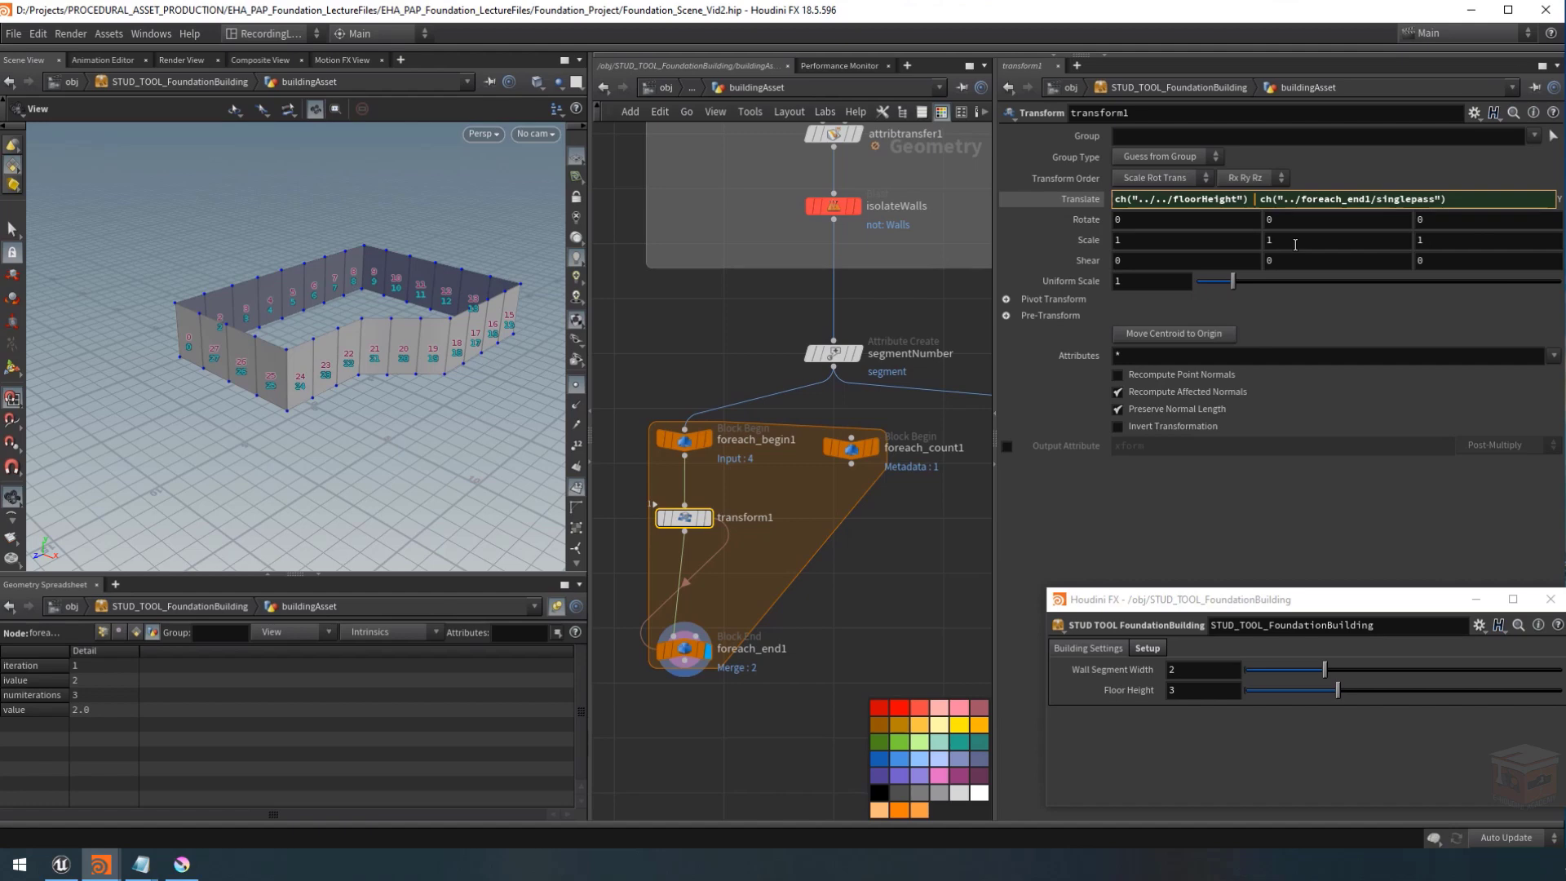
{"action": "type", "text": "*"}
{"action": "key", "text": "Return"}
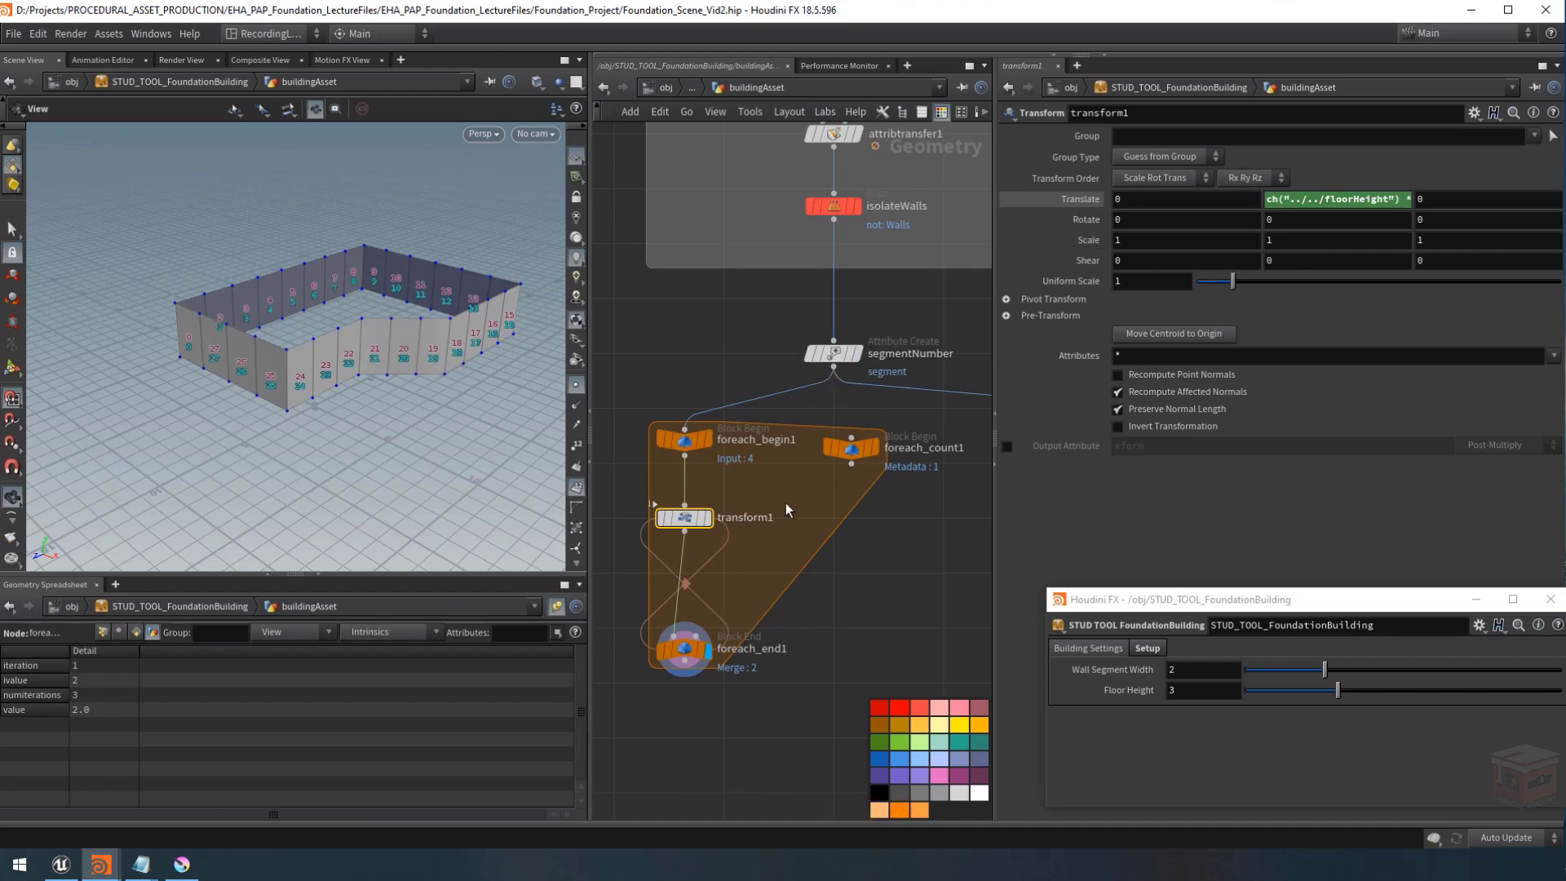
On foreach_end1, set Single Pass to 3 and raise Iterations to 7.
{"action": "left_click", "coordinate": [682, 650]}
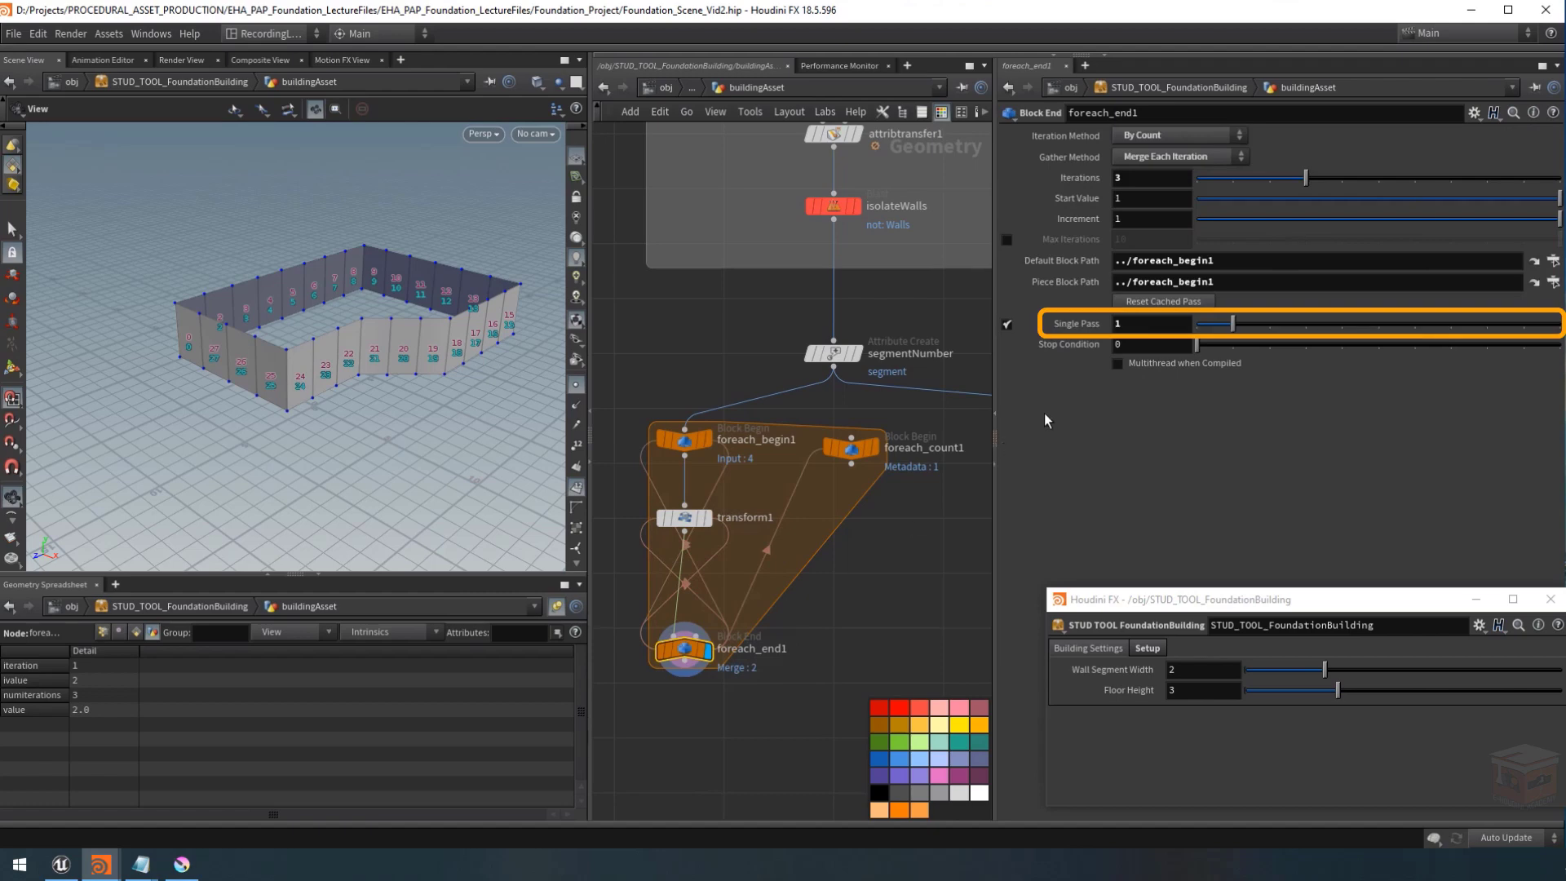
{"action": "left_click", "coordinate": [1270, 325]}
{"action": "left_click", "coordinate": [1306, 325]}
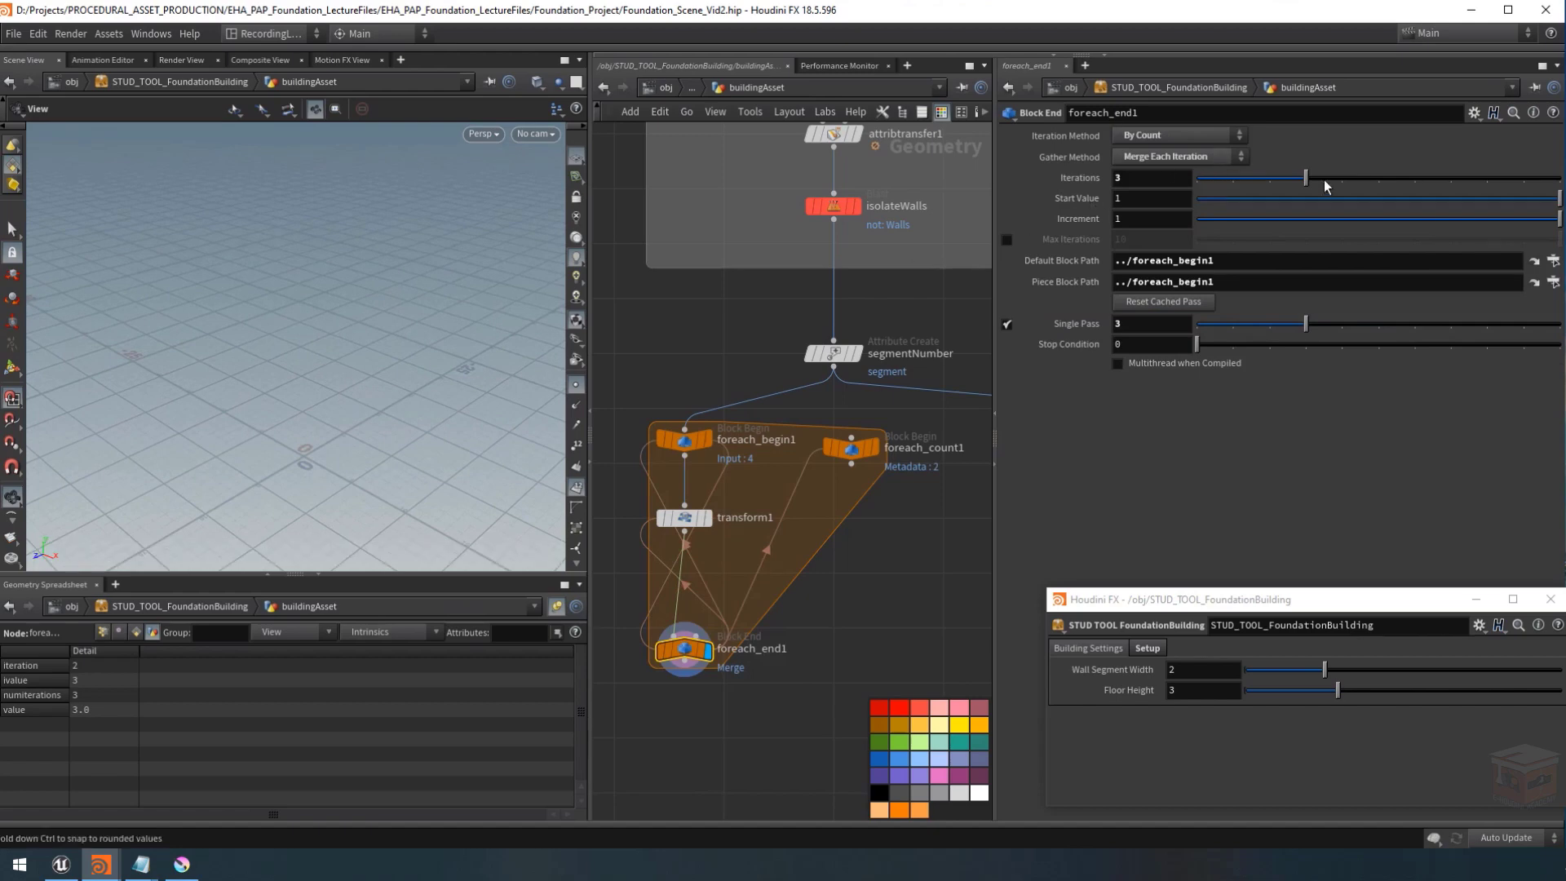
{"action": "left_click_drag", "start_coordinate": [1307, 178], "coordinate": [1375, 178]}
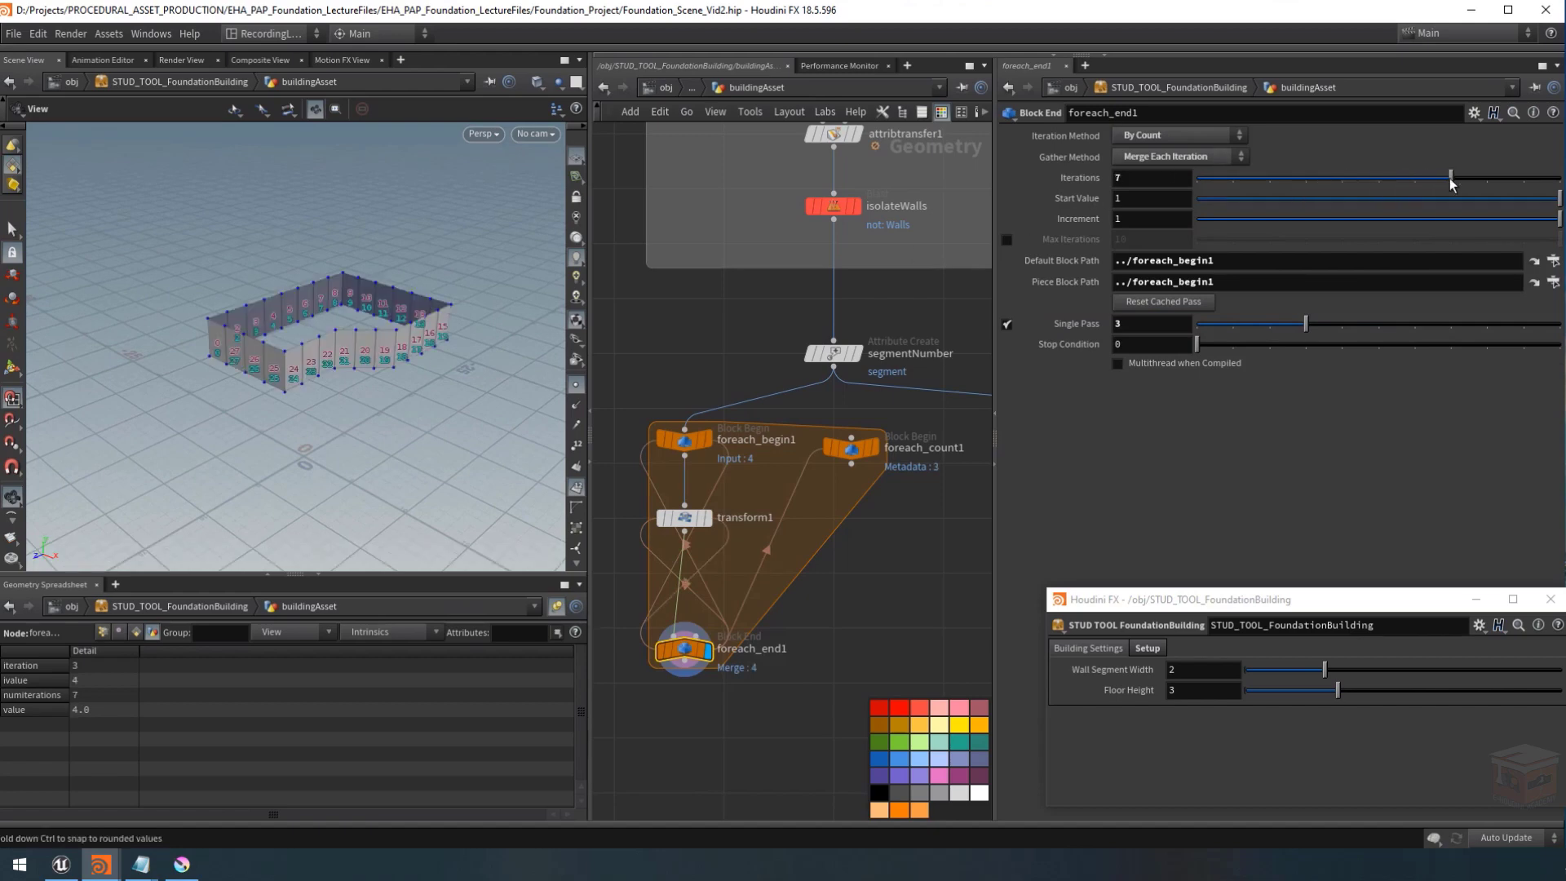
Vary foreach_end1's Single Pass value, leave it at 1, and disable and re-enable the option to compare the wall placement.
{"action": "left_click", "coordinate": [1249, 327]}
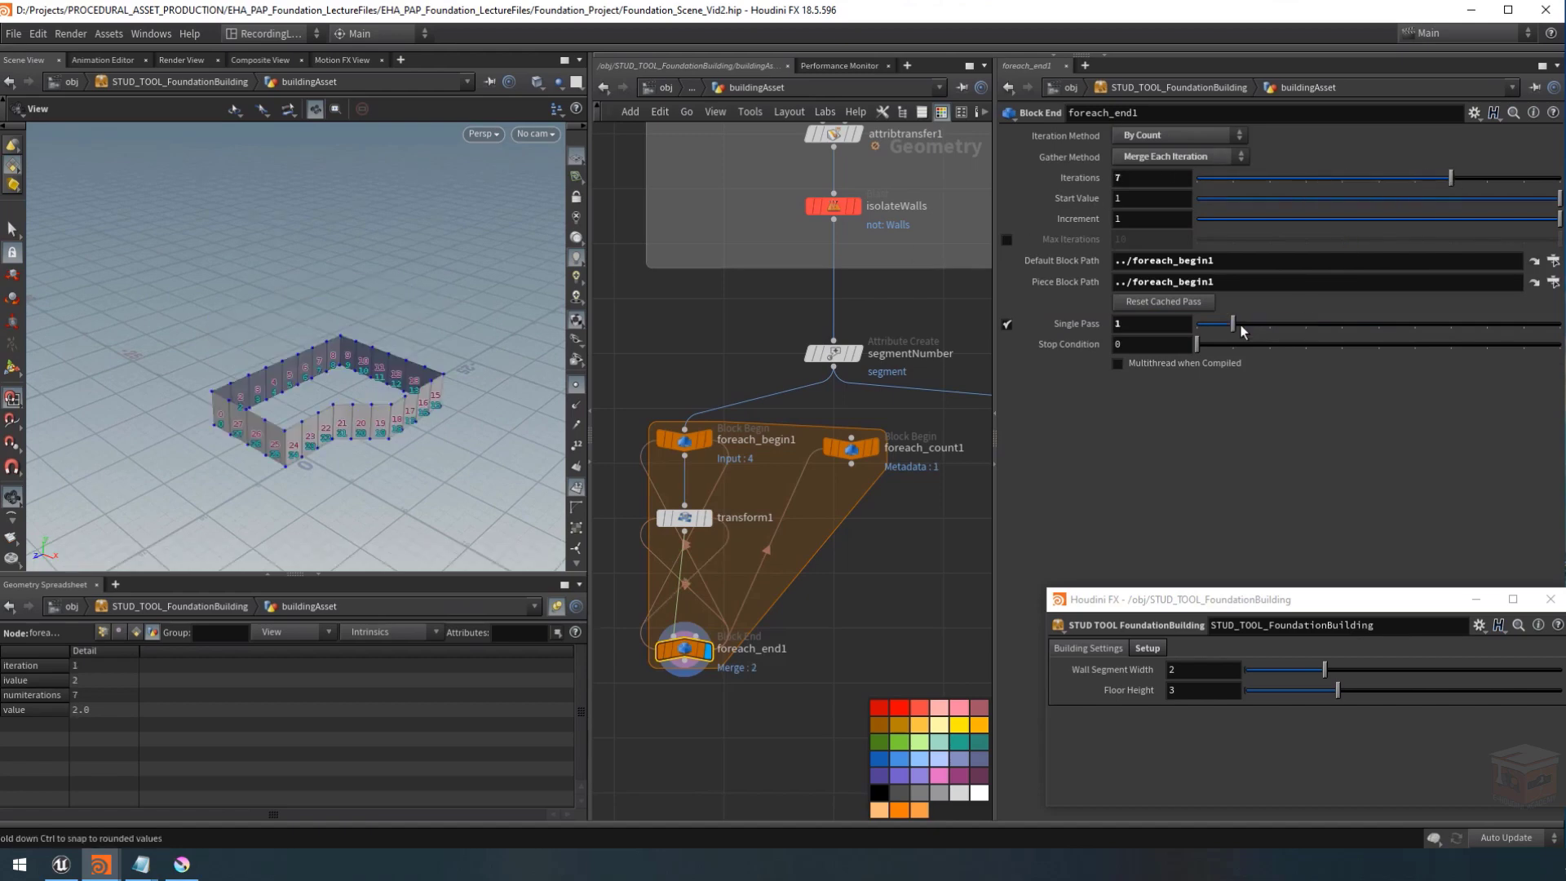
{"action": "mouse_move", "coordinate": [1241, 325]}
{"action": "left_mouse_down"}
{"action": "mouse_move", "coordinate": [1401, 325]}
{"action": "mouse_move", "coordinate": [1222, 330]}
{"action": "left_mouse_up"}
{"action": "left_click_drag", "start_coordinate": [1400, 324], "coordinate": [1248, 330]}
{"action": "left_click", "coordinate": [1008, 324]}
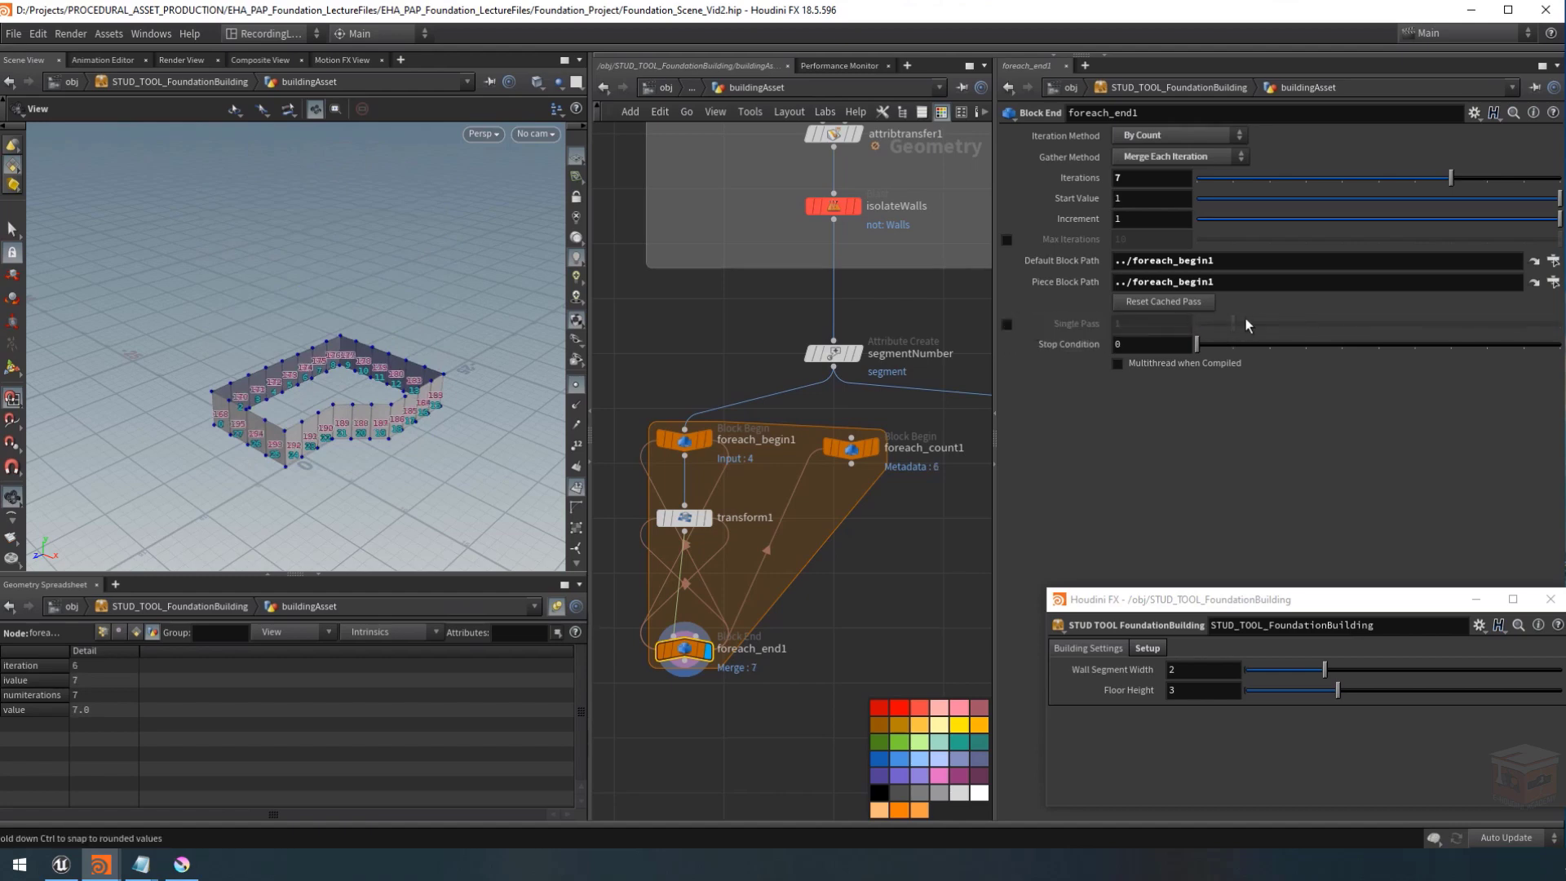
{"action": "left_click", "coordinate": [1006, 325]}
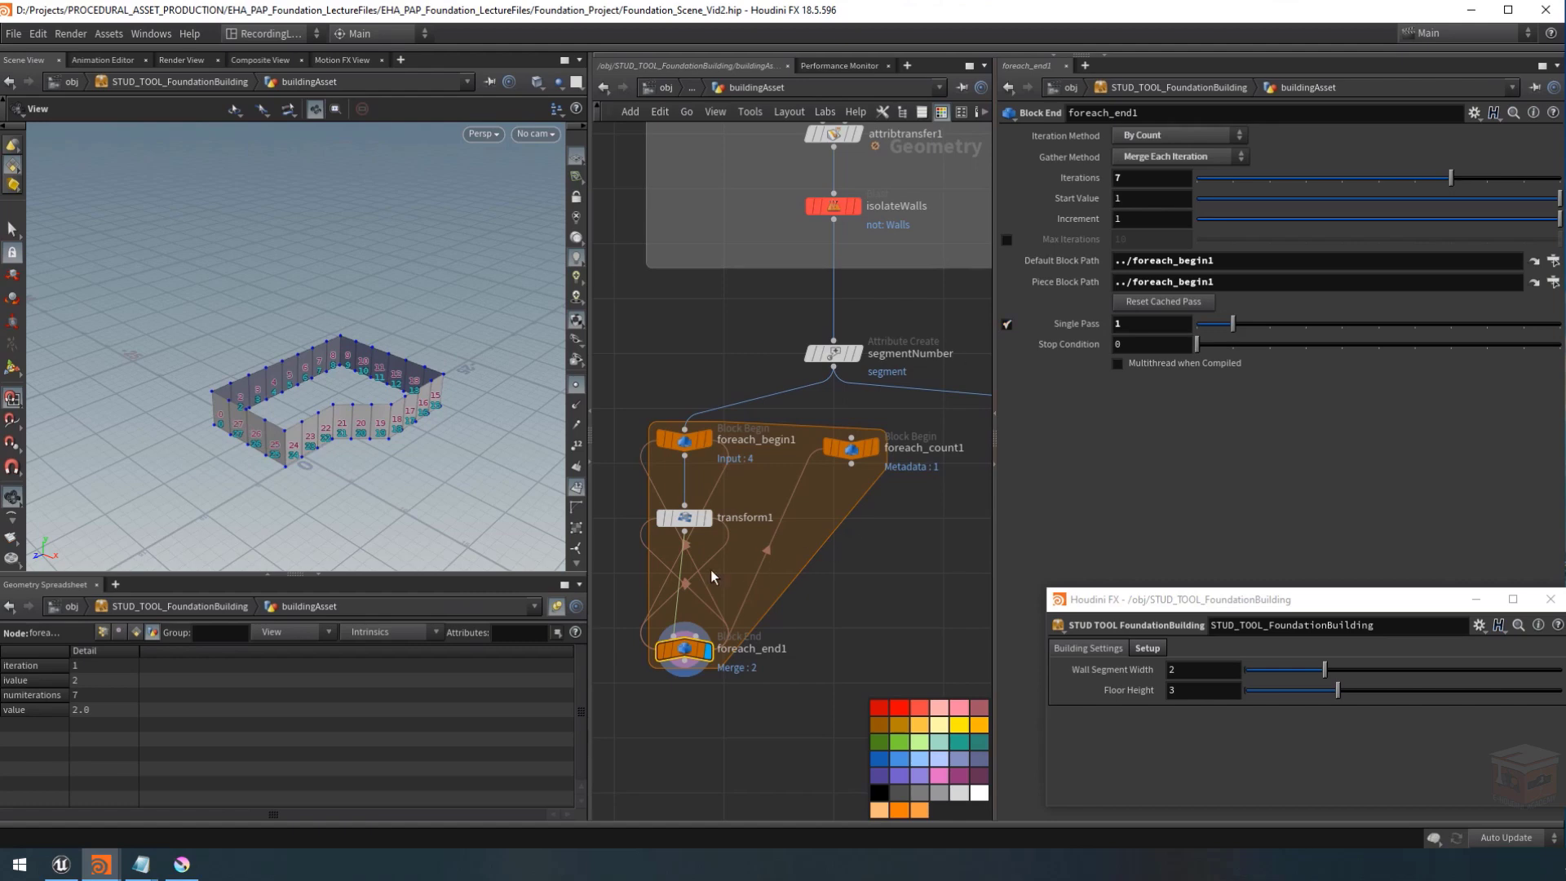
Save the scene and select the singlepass reference within transform1's Translate Y expression.
{"action": "left_click", "coordinate": [670, 515]}
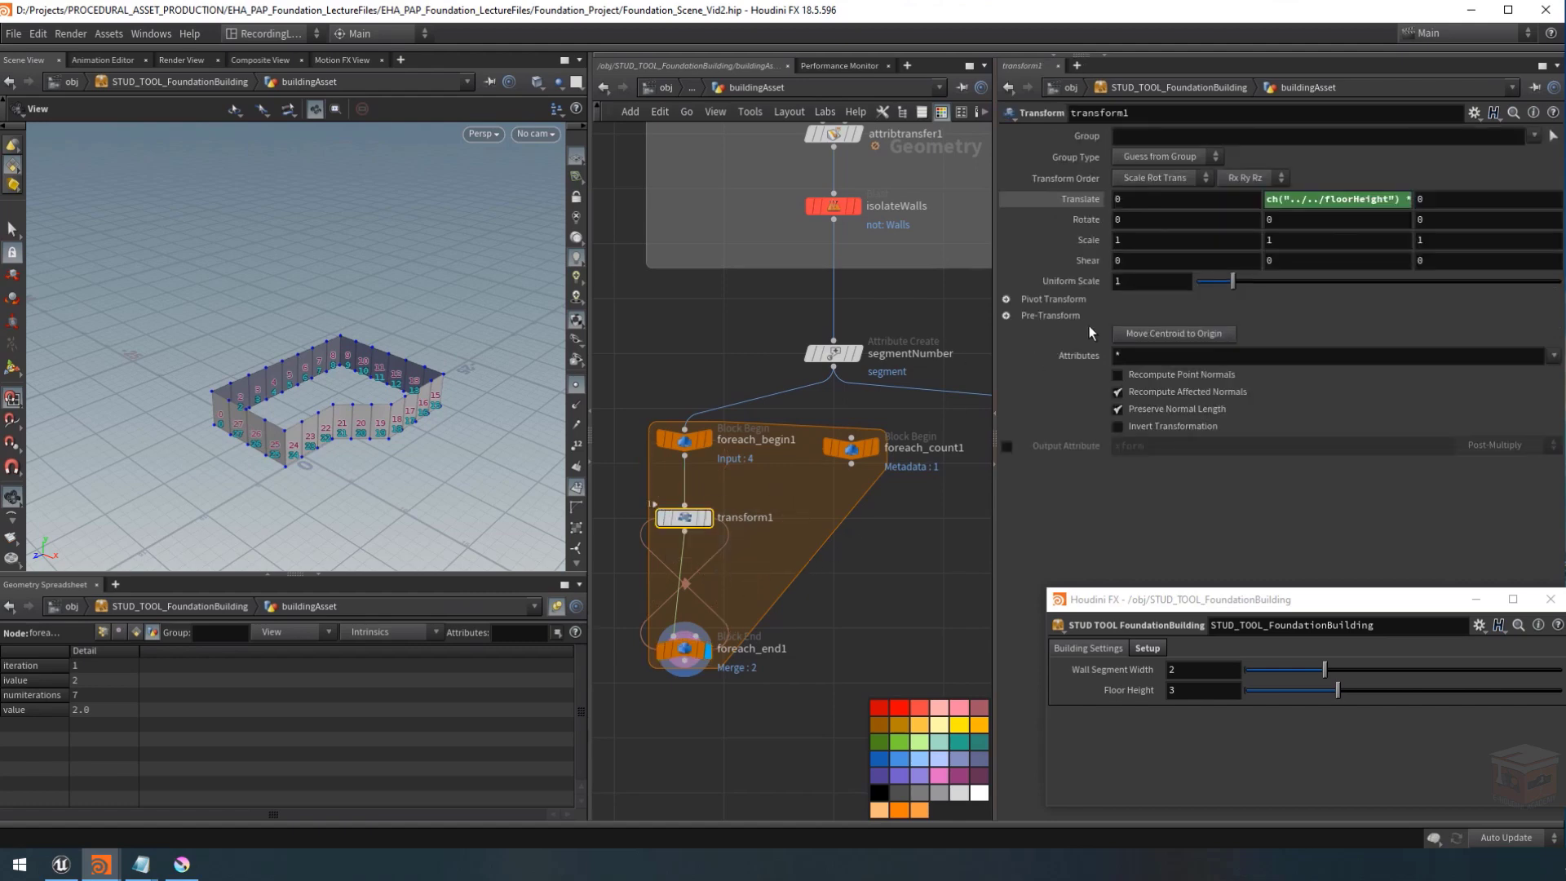
{"action": "key", "text": "ctrl+s"}
{"action": "left_click", "coordinate": [1373, 202]}
{"action": "left_click_drag", "start_coordinate": [1510, 200], "coordinate": [1263, 200]}
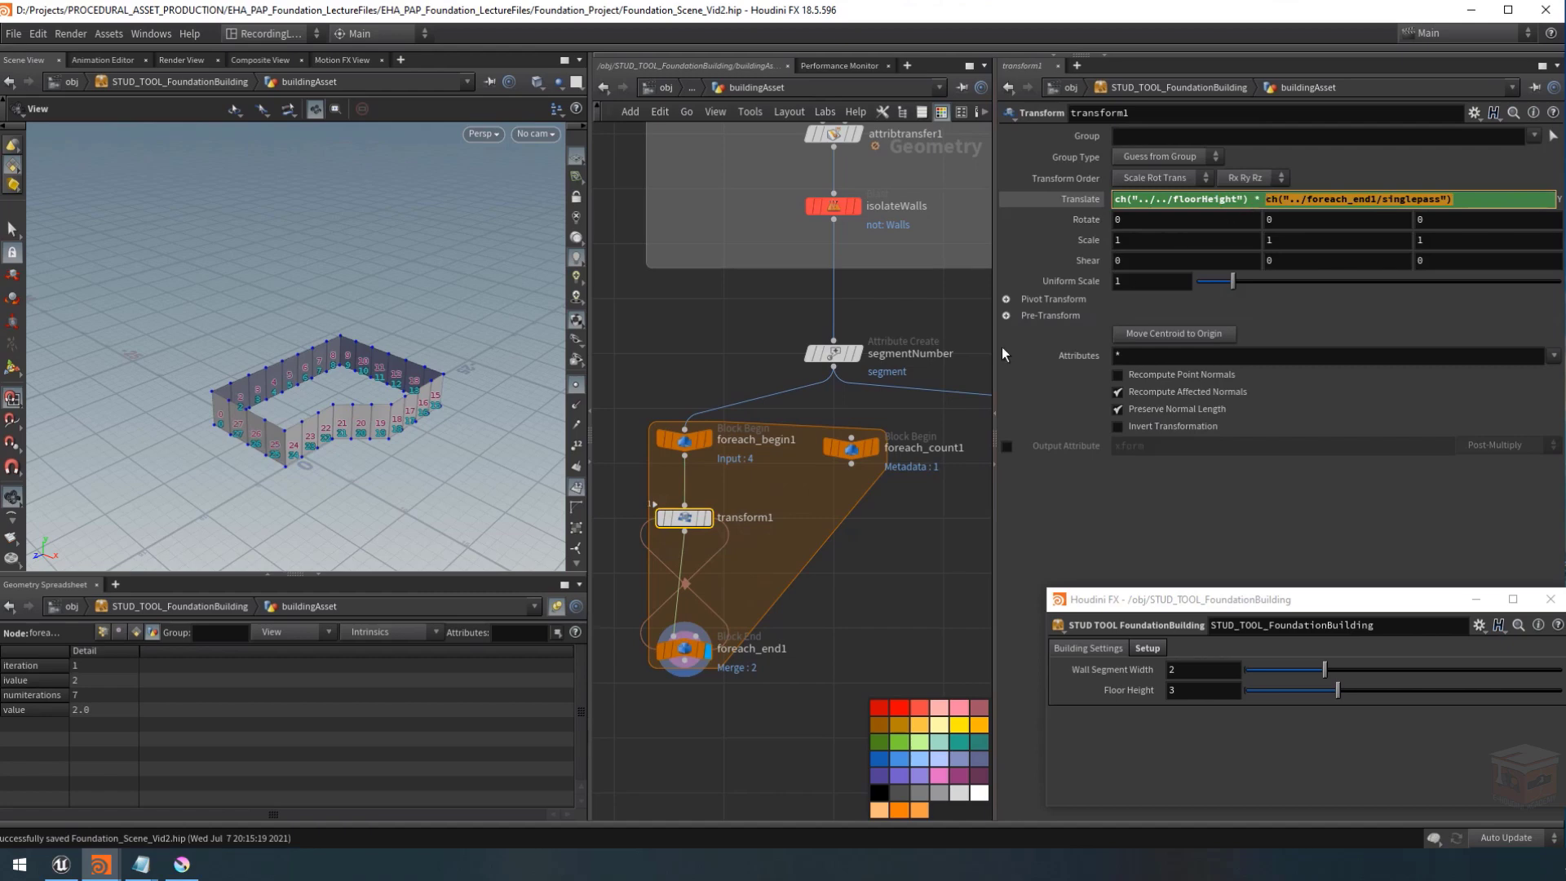
Select the foreach_count1 metadata node and examine its detail attributes.
{"action": "mouse_move", "coordinate": [865, 448]}
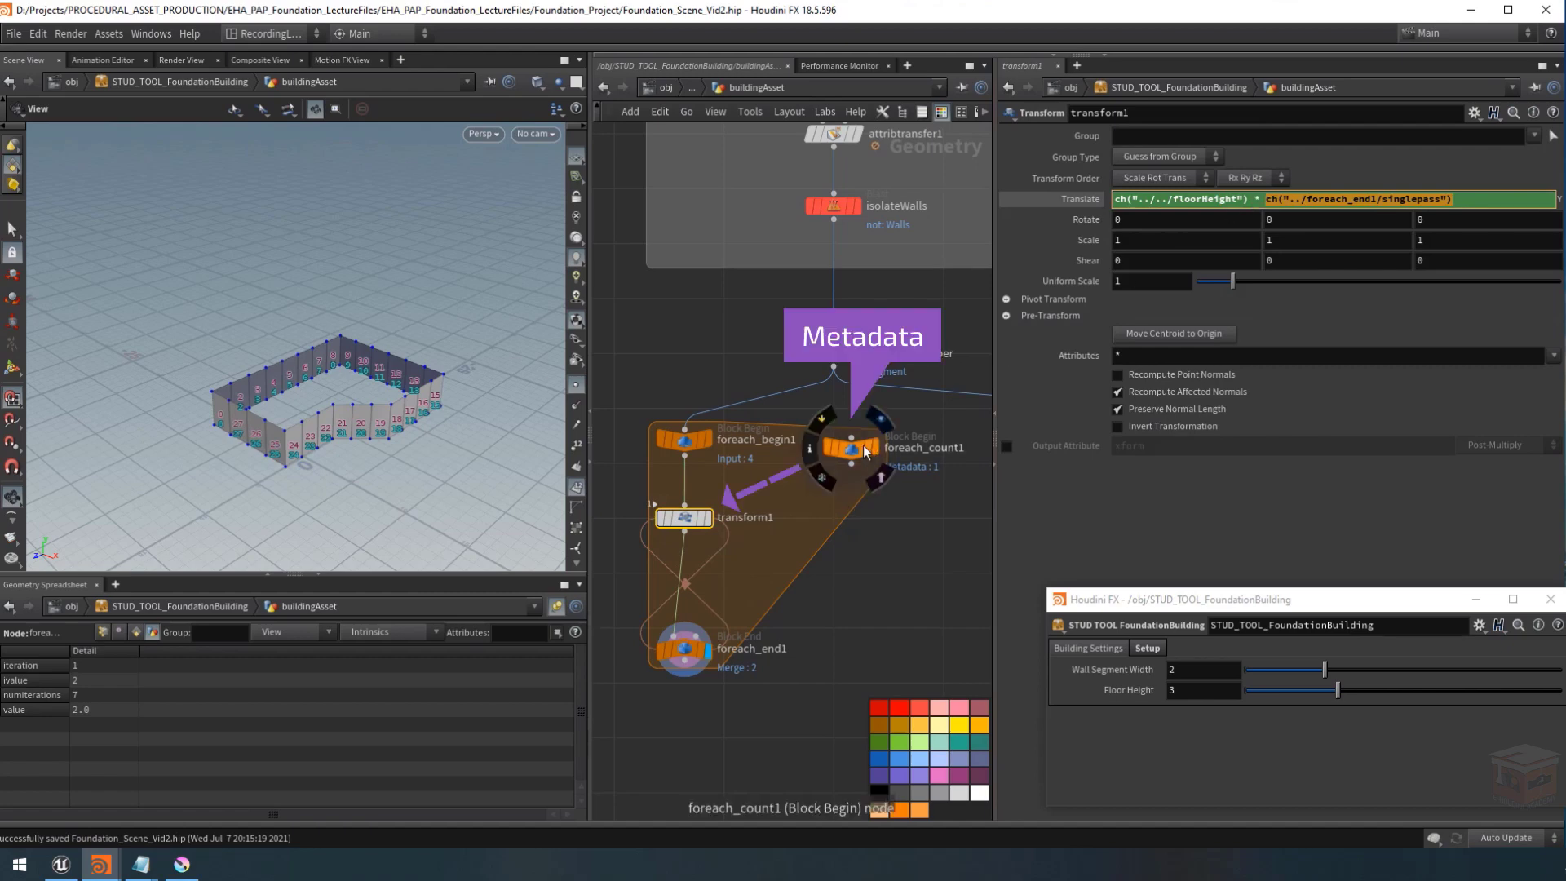
{"action": "left_click", "coordinate": [853, 450]}
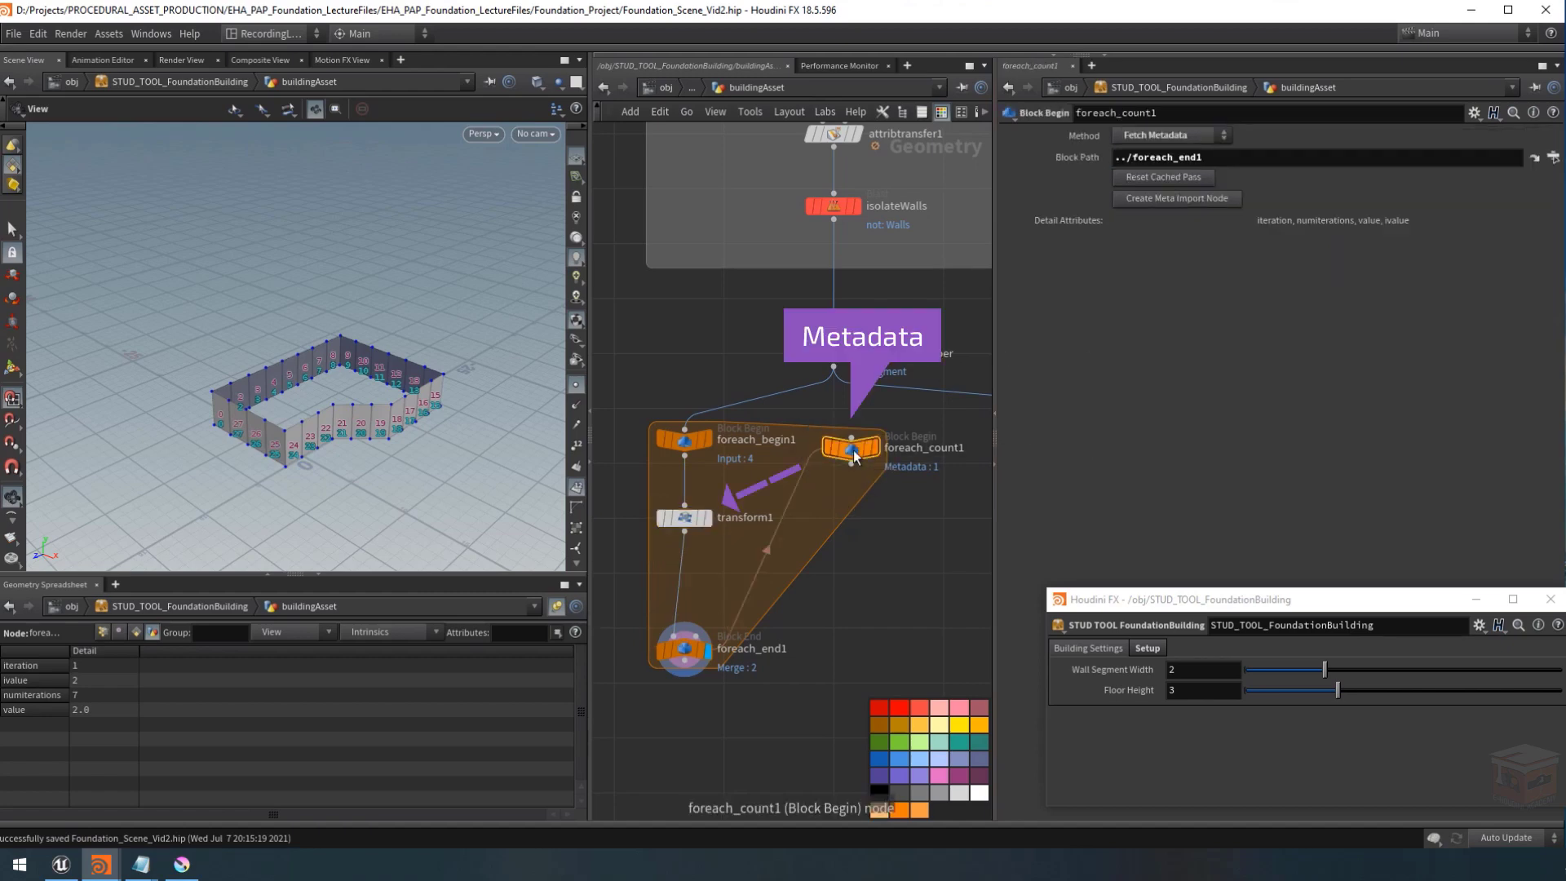
{"action": "mouse_move", "coordinate": [853, 454]}
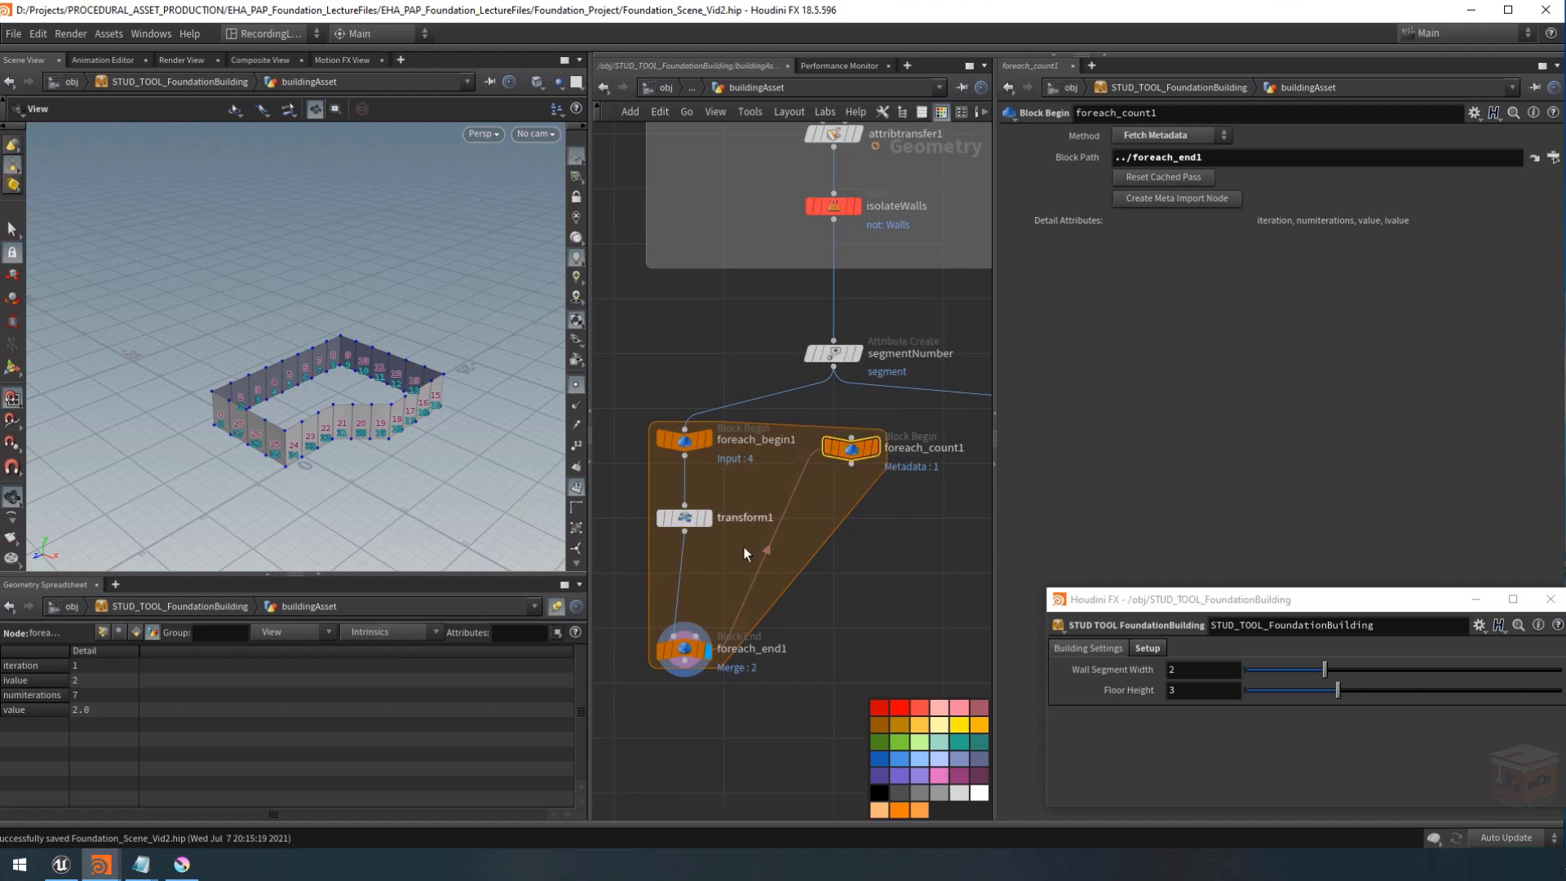
{"action": "middle_click_drag", "start_coordinate": [662, 624], "coordinate": [680, 623]}
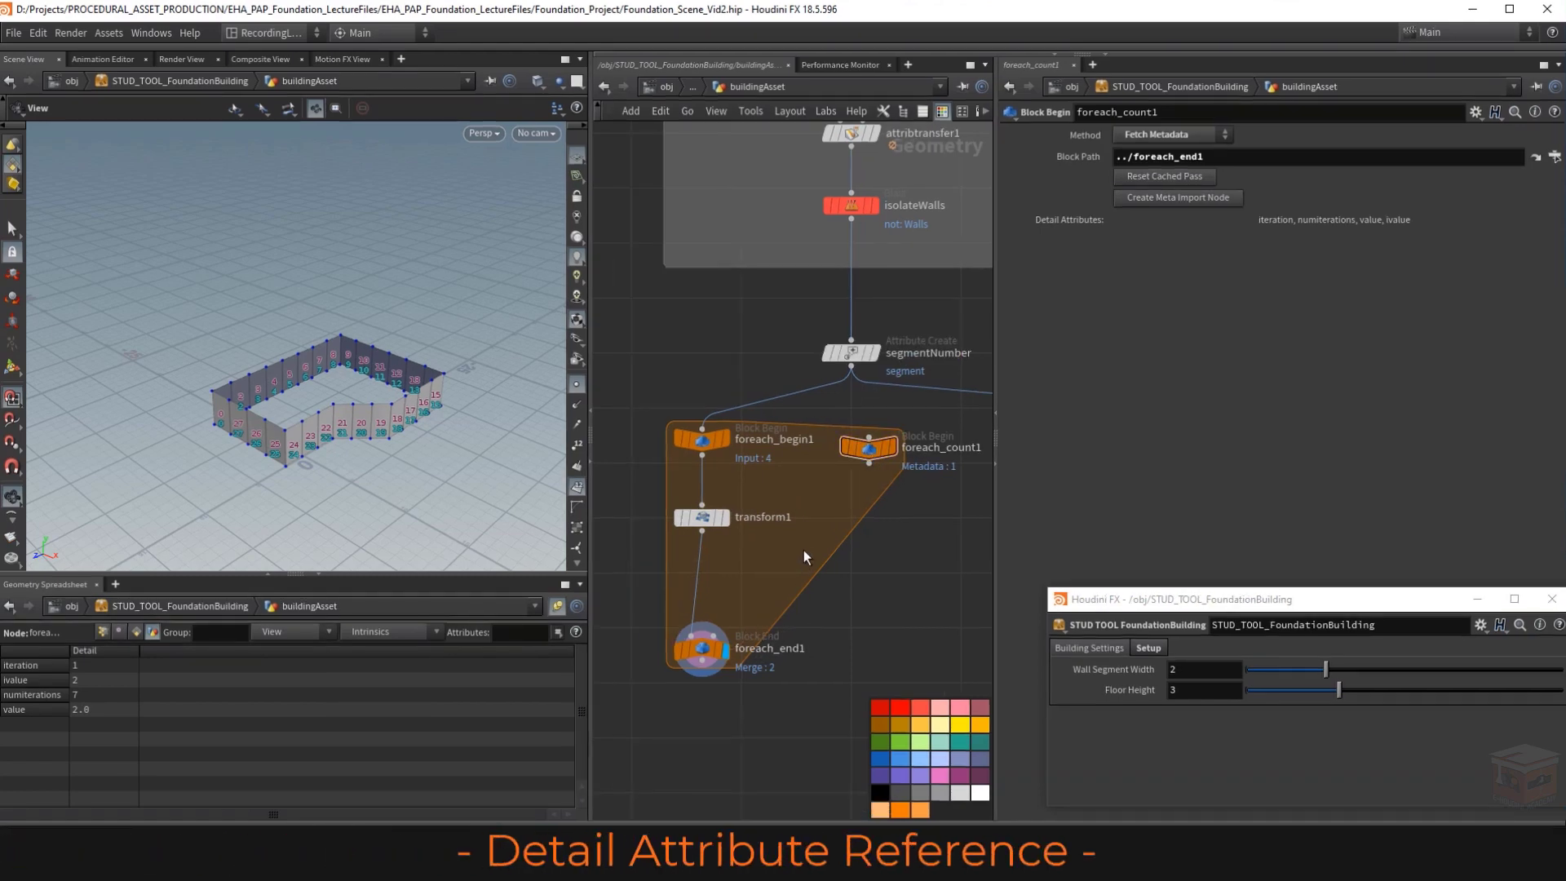
Review the foreach_end1 and foreach_count1 nodes and select the singlepass reference in transform1's Translate Y expression.
{"action": "left_click_drag", "start_coordinate": [804, 565], "coordinate": [624, 718]}
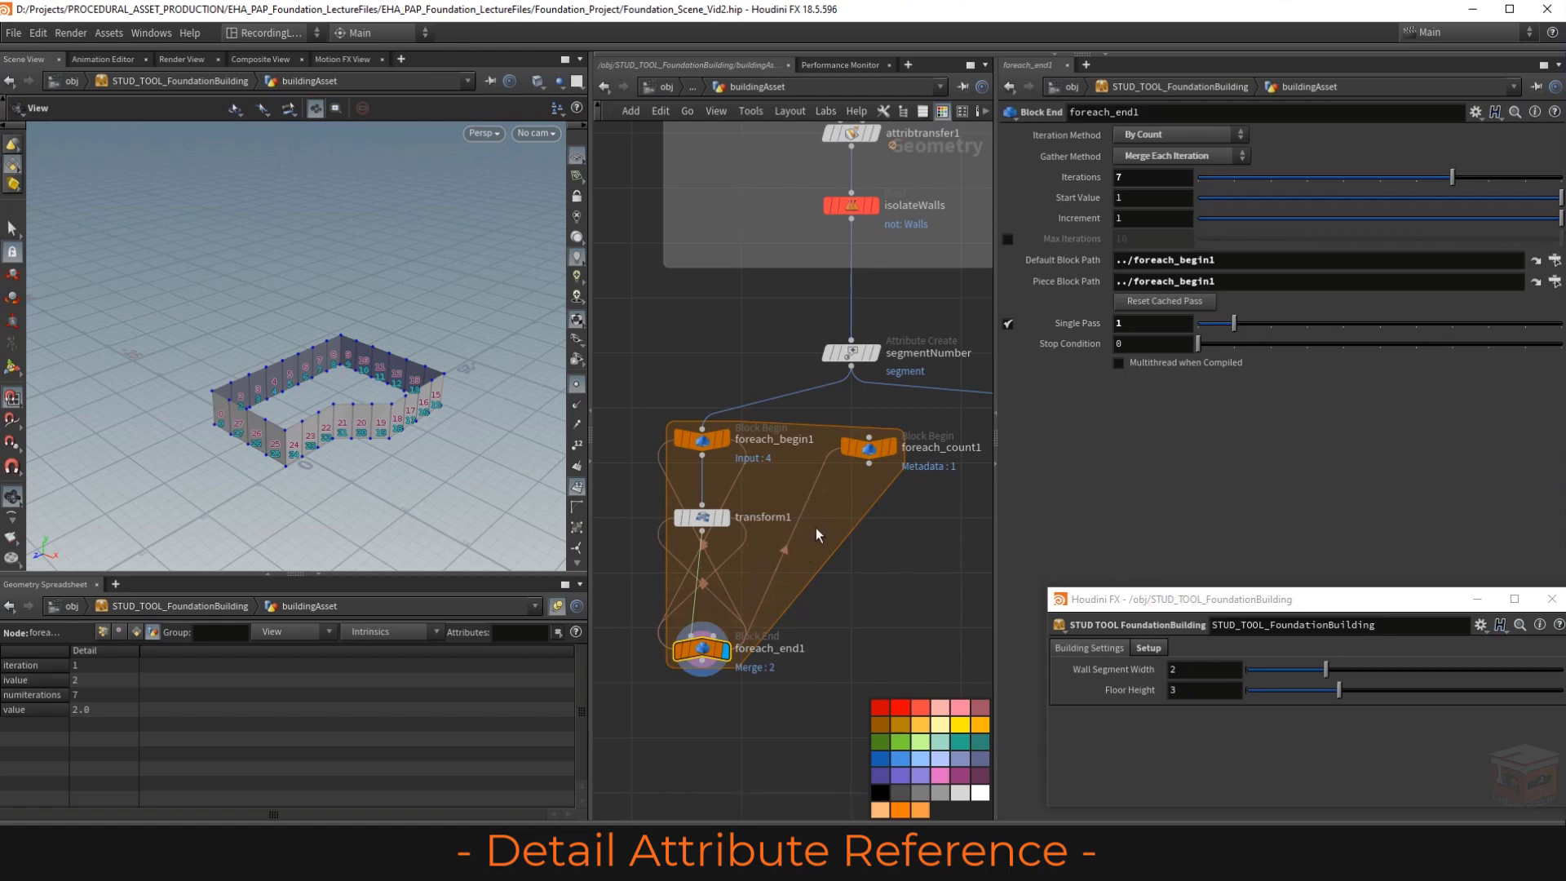
{"action": "left_click", "coordinate": [868, 450]}
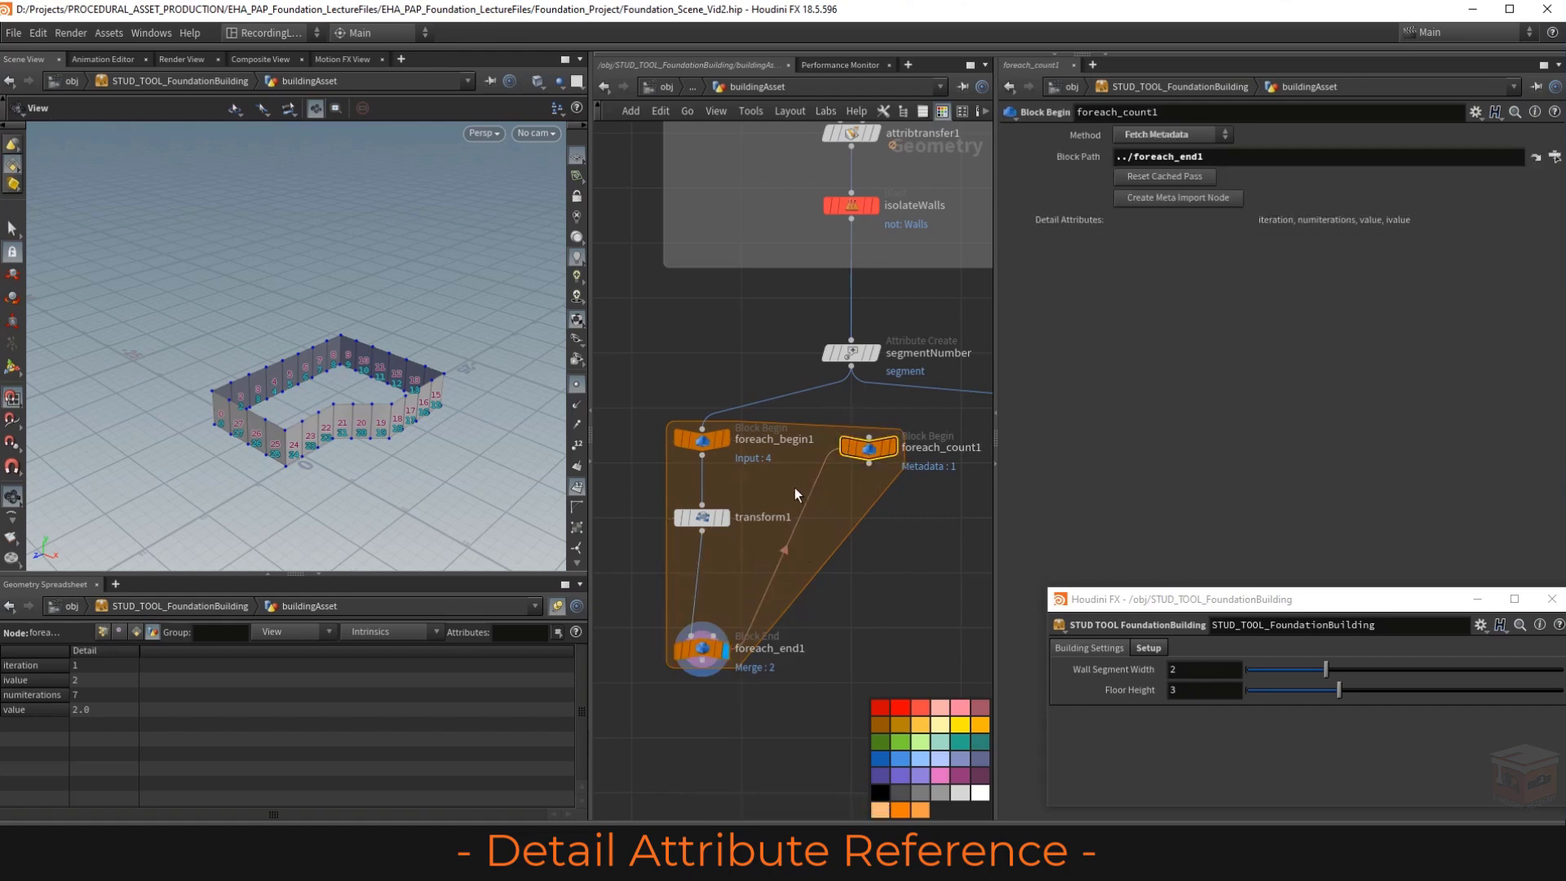
{"action": "left_click_drag", "start_coordinate": [795, 482], "coordinate": [650, 551]}
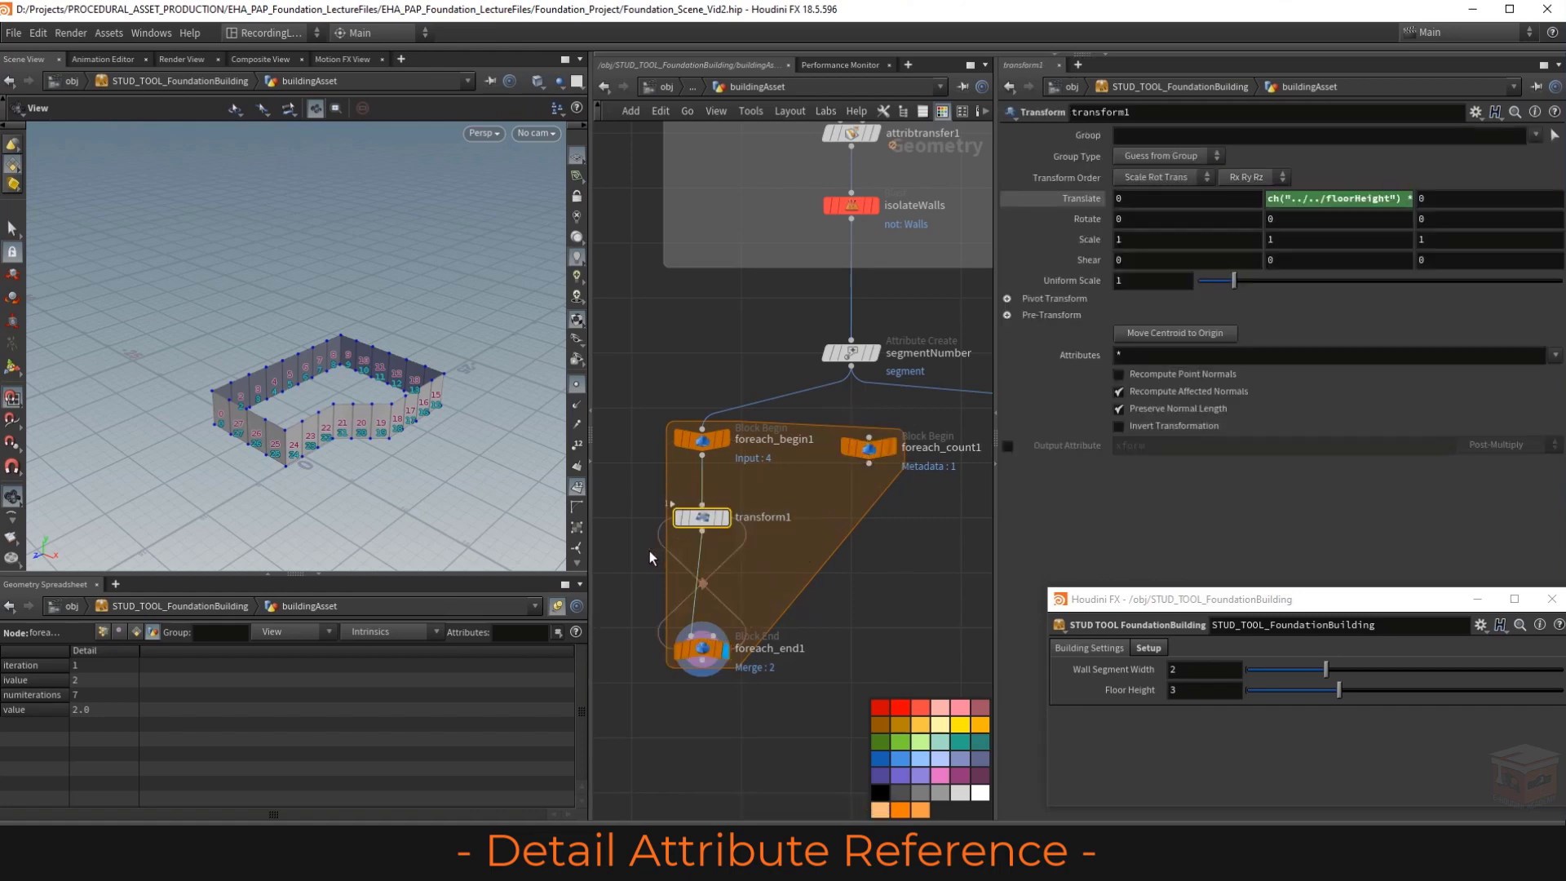
{"action": "left_click", "coordinate": [1360, 199]}
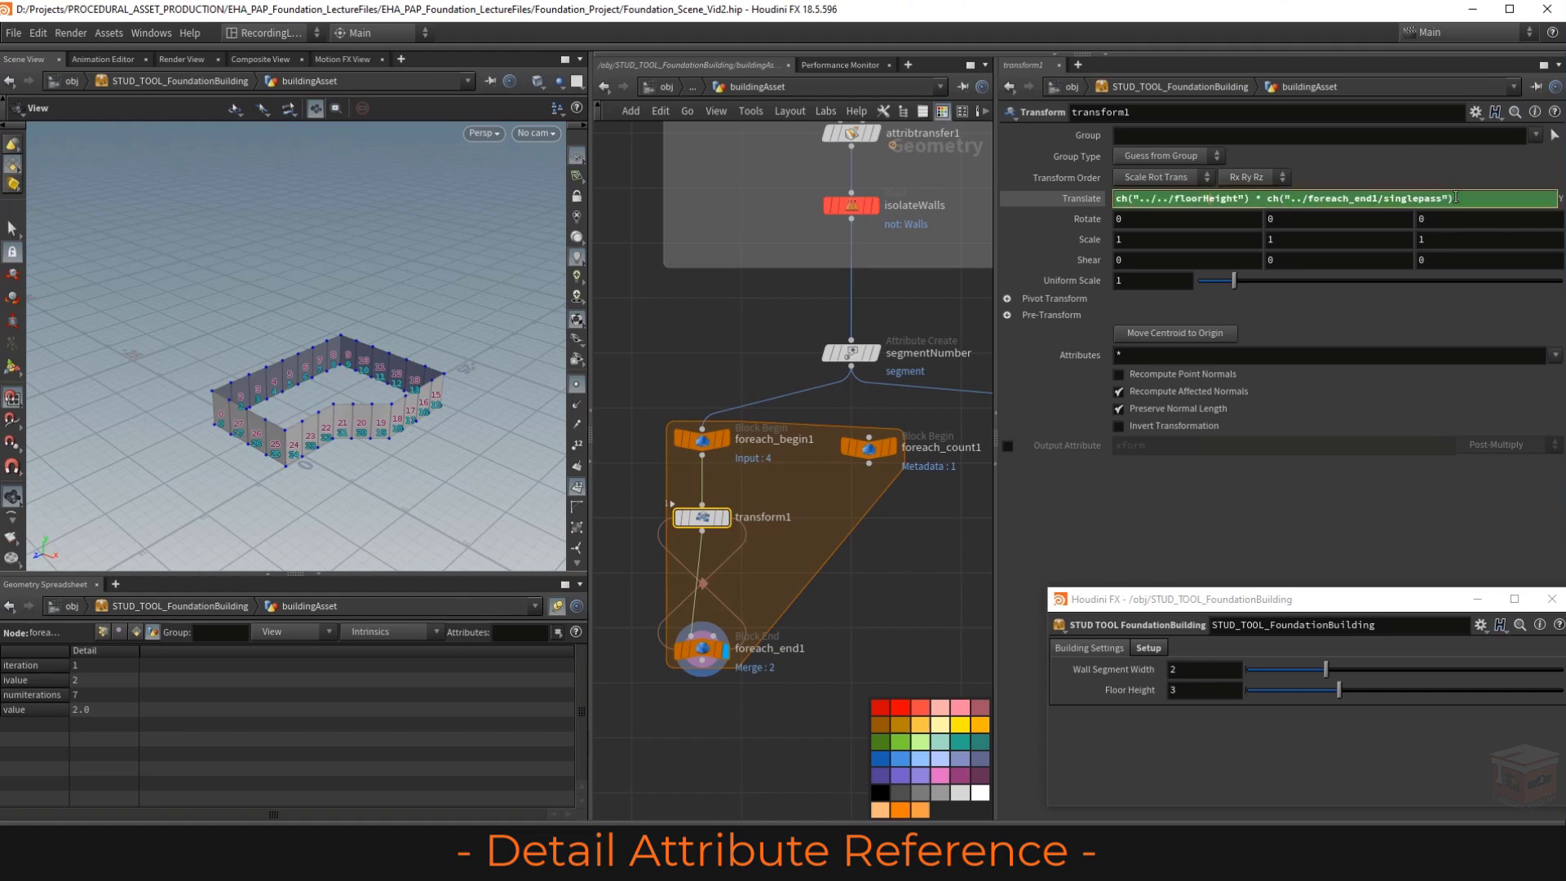
{"action": "left_click_drag", "start_coordinate": [1453, 198], "coordinate": [1264, 198]}
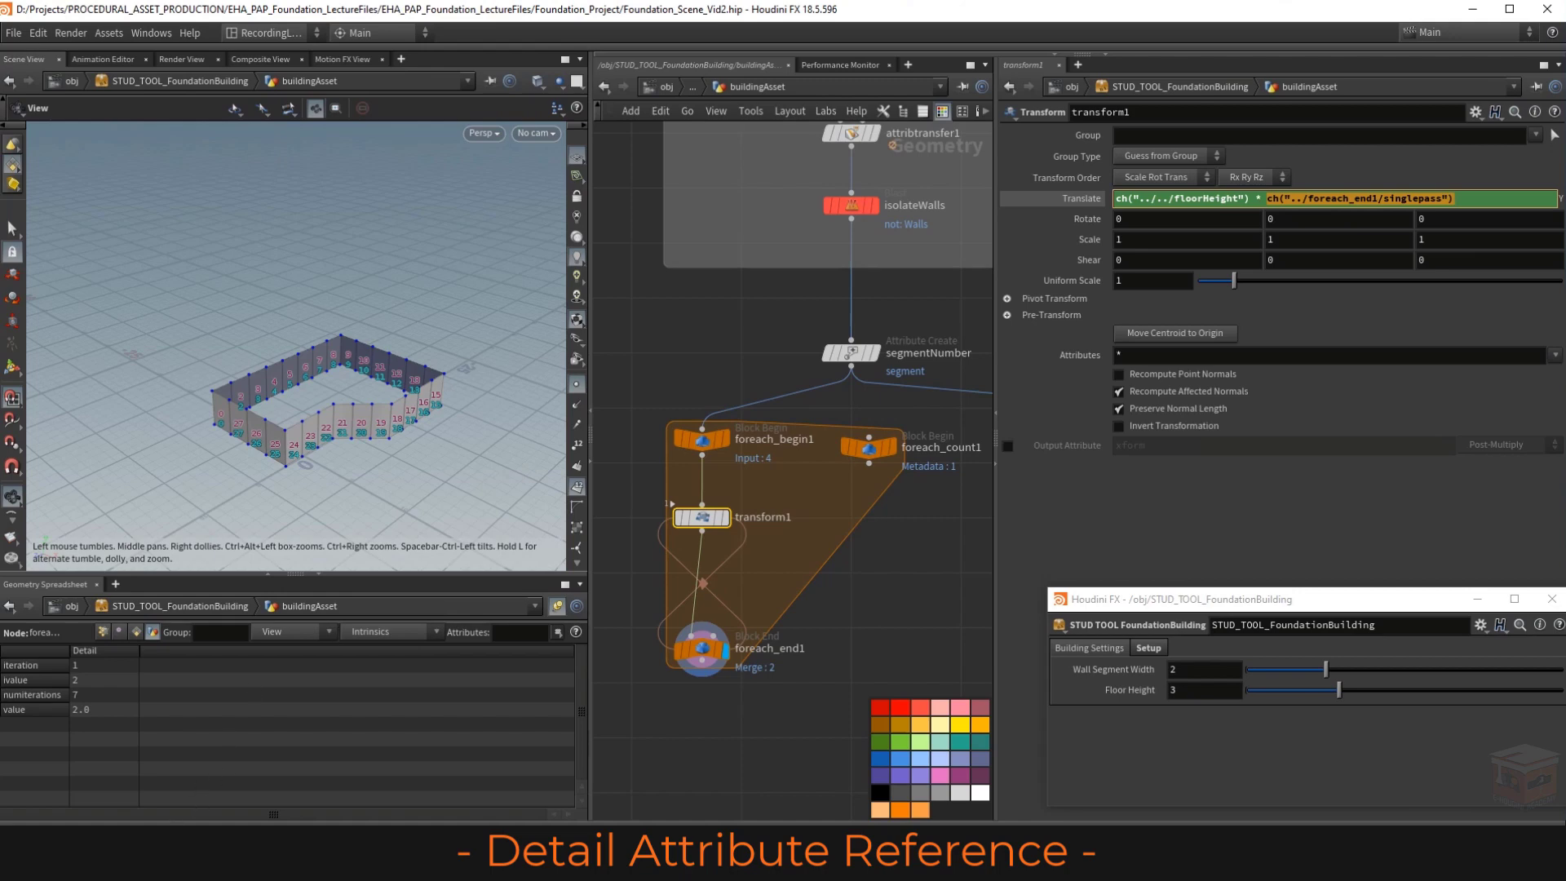
Switch to the Notepad note and insert a pair of double quotes inside detail(), removing the spaces within the parentheses.
{"action": "left_click", "coordinate": [122, 787]}
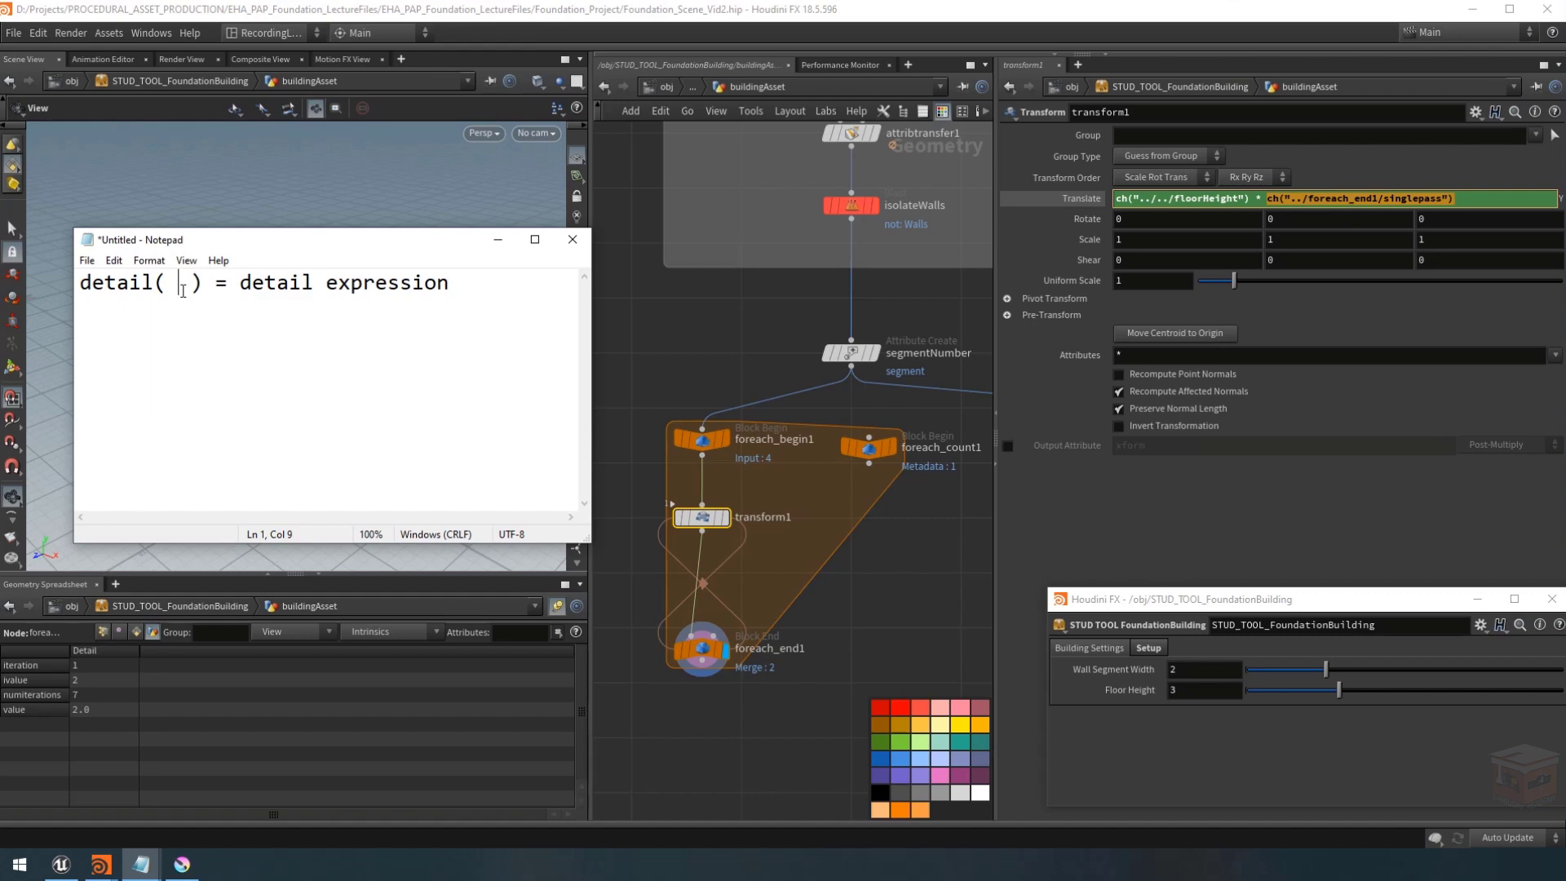
{"action": "type", "text": "\"\""}
{"action": "key", "text": "Left"}
{"action": "key", "text": "Left"}
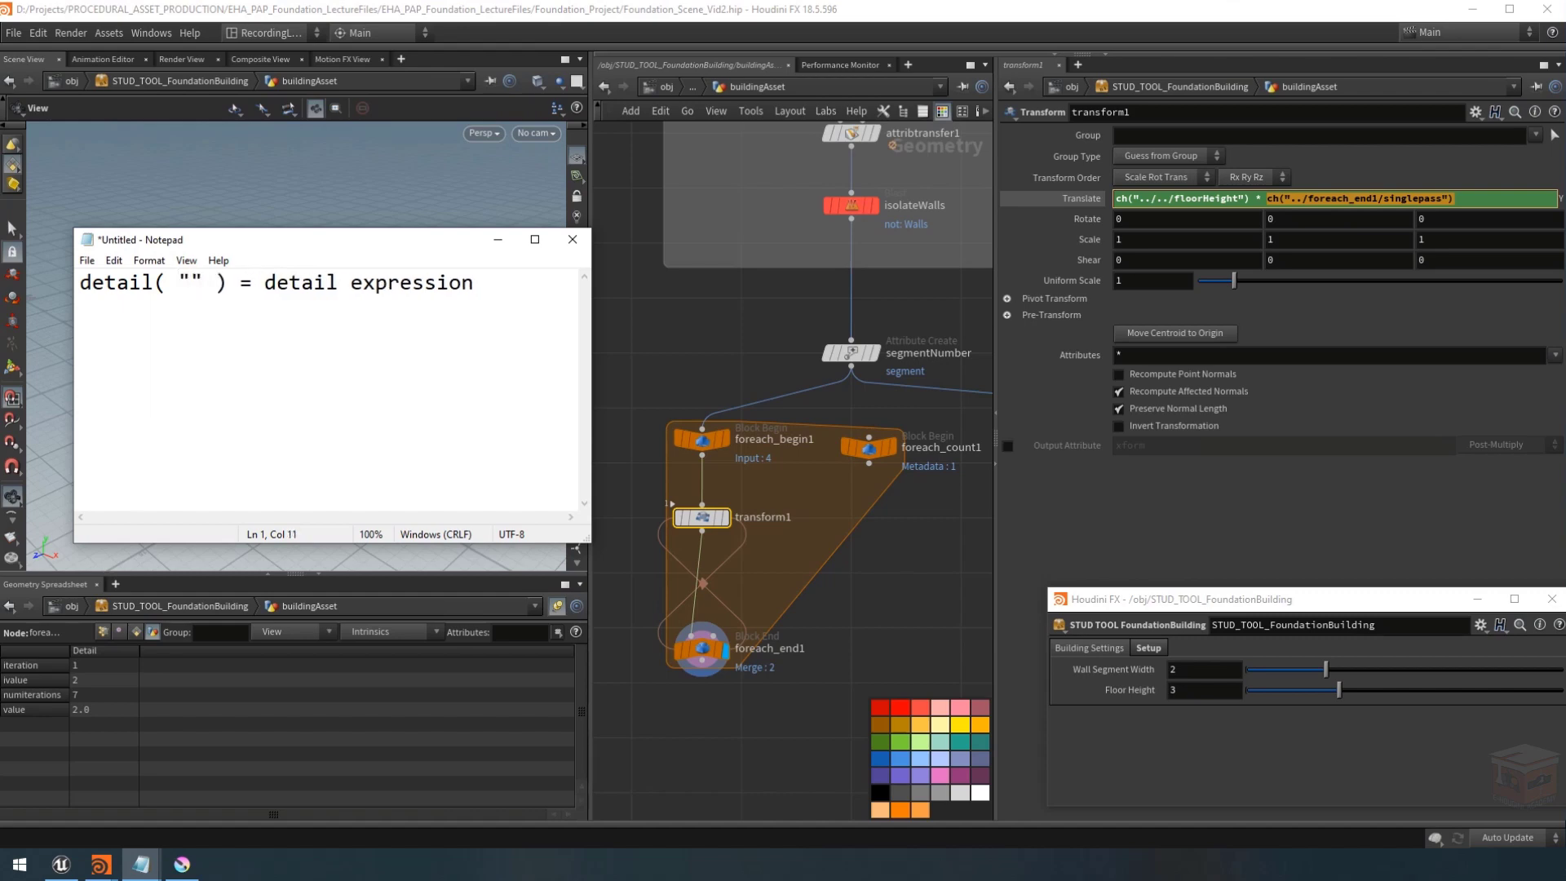
{"action": "key", "text": "BackSpace"}
{"action": "key", "text": "Right"}
{"action": "key", "text": "Right"}
{"action": "key", "text": "Delete"}
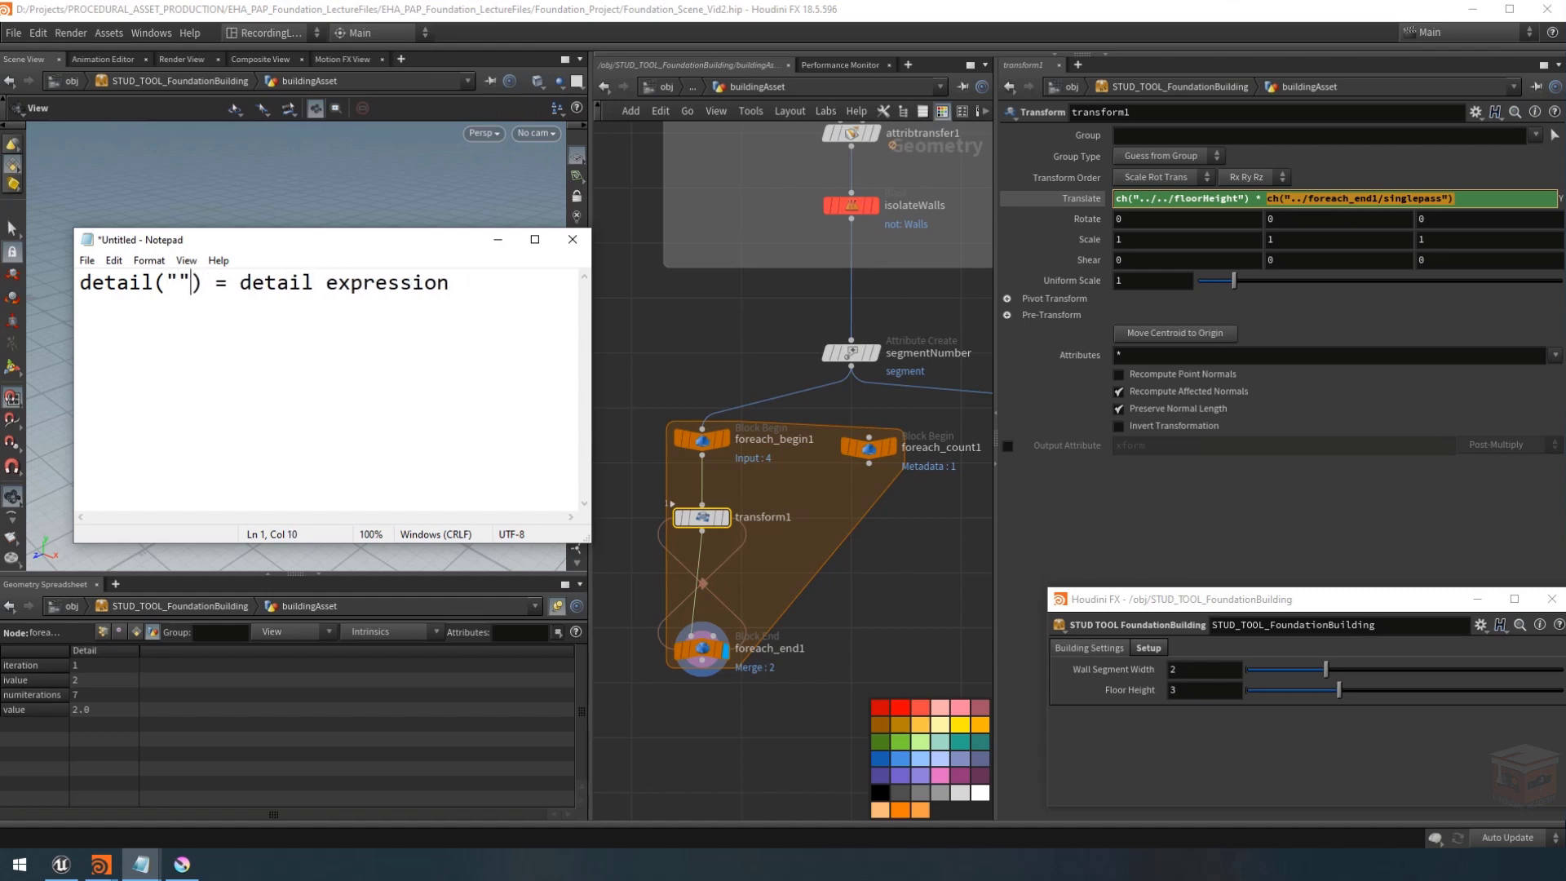
Enter ../foreach_count1 between the quotes as the node path of the detail expression.
{"action": "key", "text": "Left"}
{"action": "type", "text": "../"}
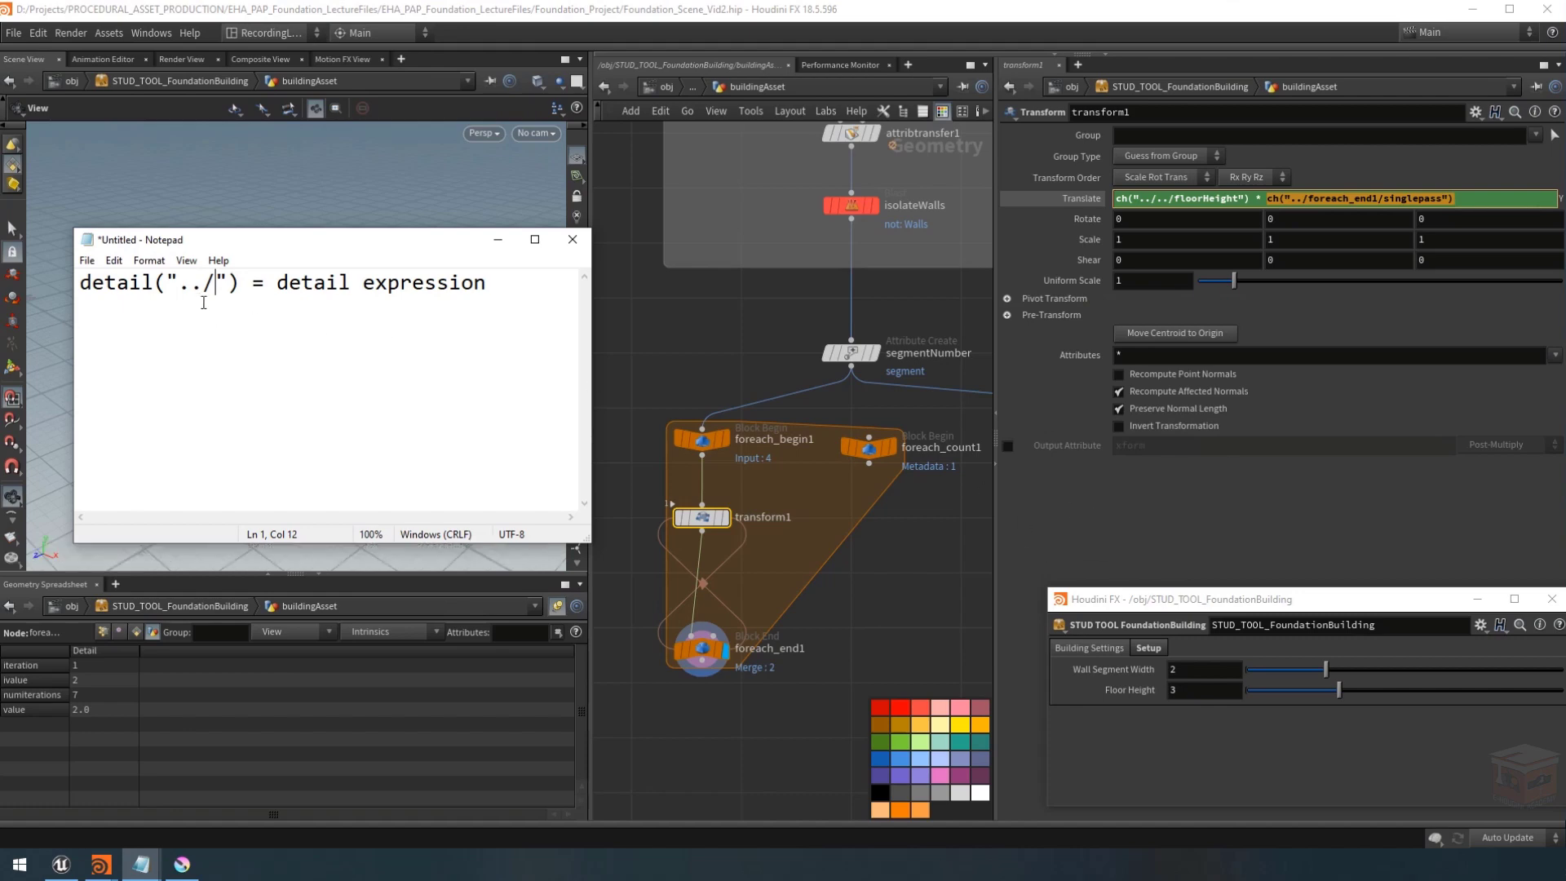
{"action": "mouse_move", "coordinate": [711, 526]}
{"action": "type", "text": "foreach_)"}
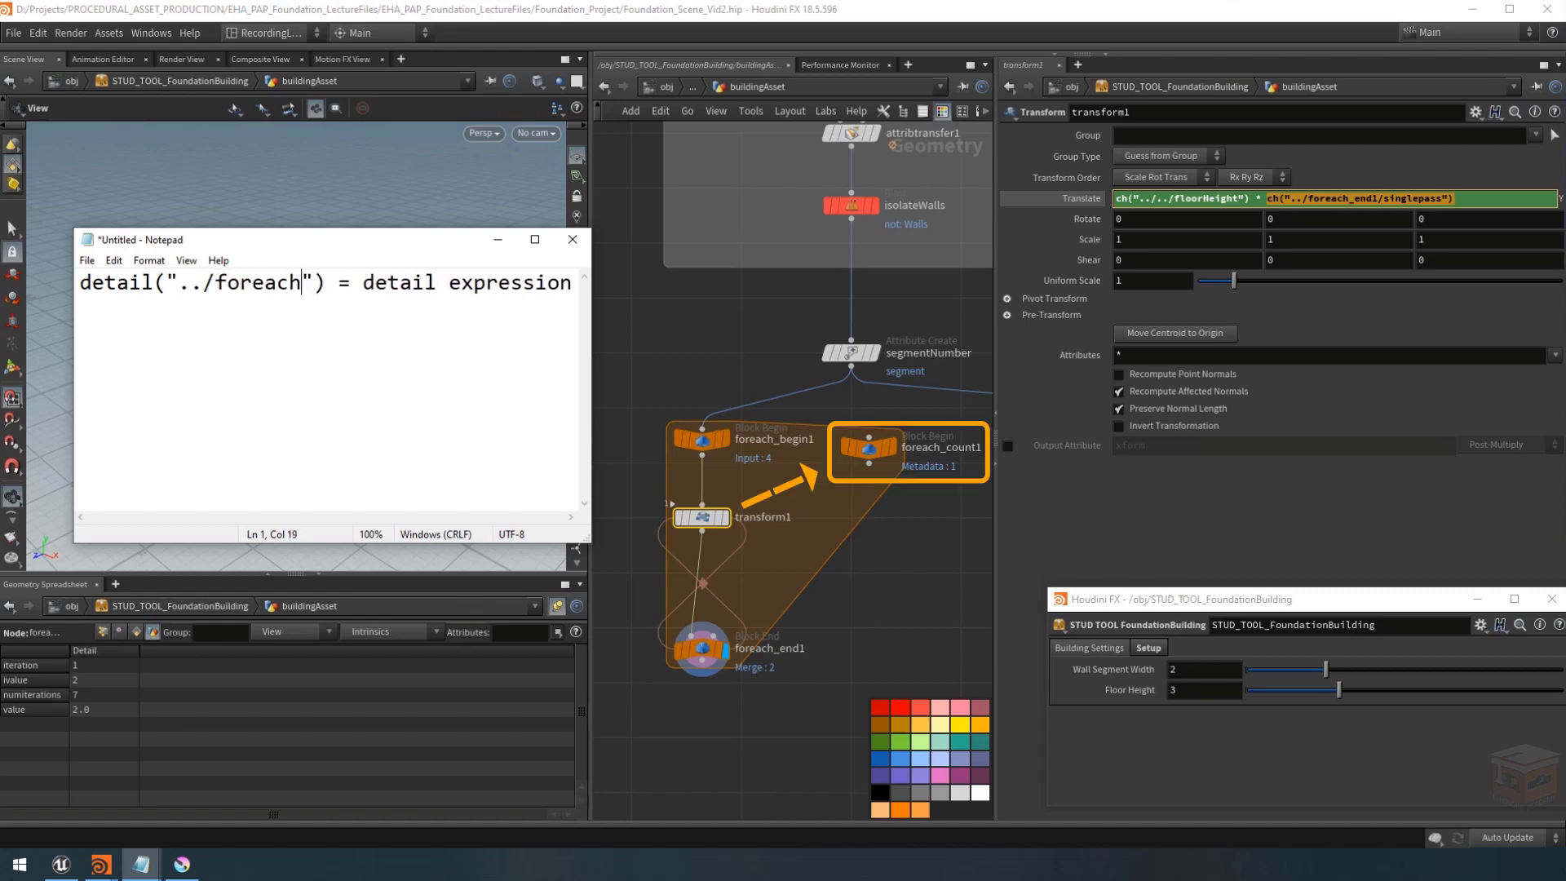
{"action": "key", "text": "BackSpace"}
{"action": "type", "text": "count1"}
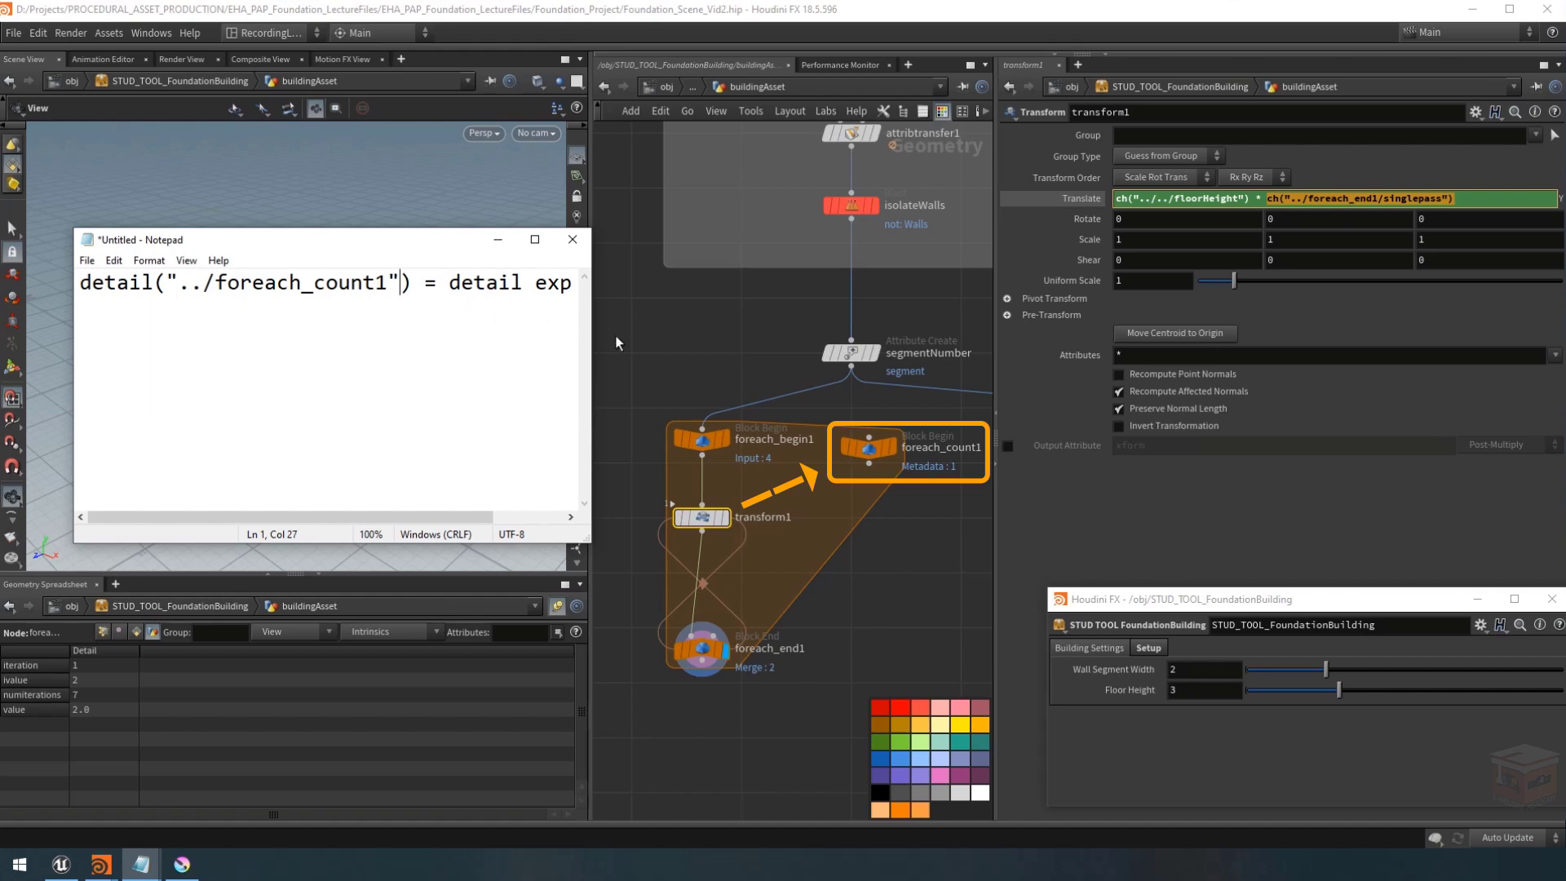
Widen the Notepad window and add the attribute name "iteration" and index 0 as the remaining arguments of the detail expression.
{"action": "left_click_drag", "start_coordinate": [597, 335], "coordinate": [743, 335]}
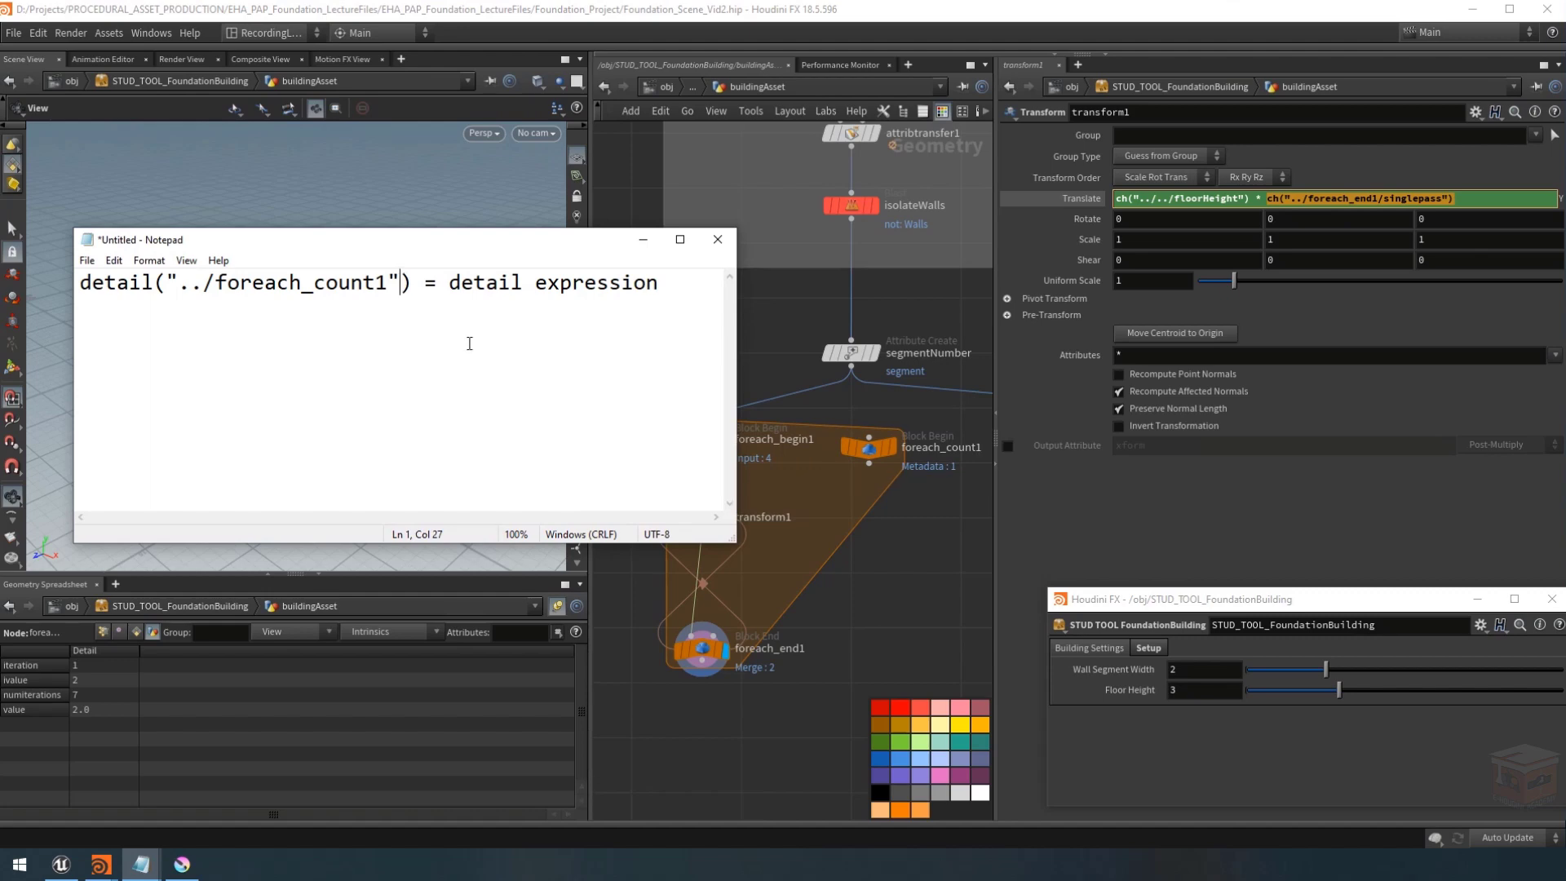
{"action": "type", "text": ","}
{"action": "type", "text": "\"\""}
{"action": "key", "text": "Left"}
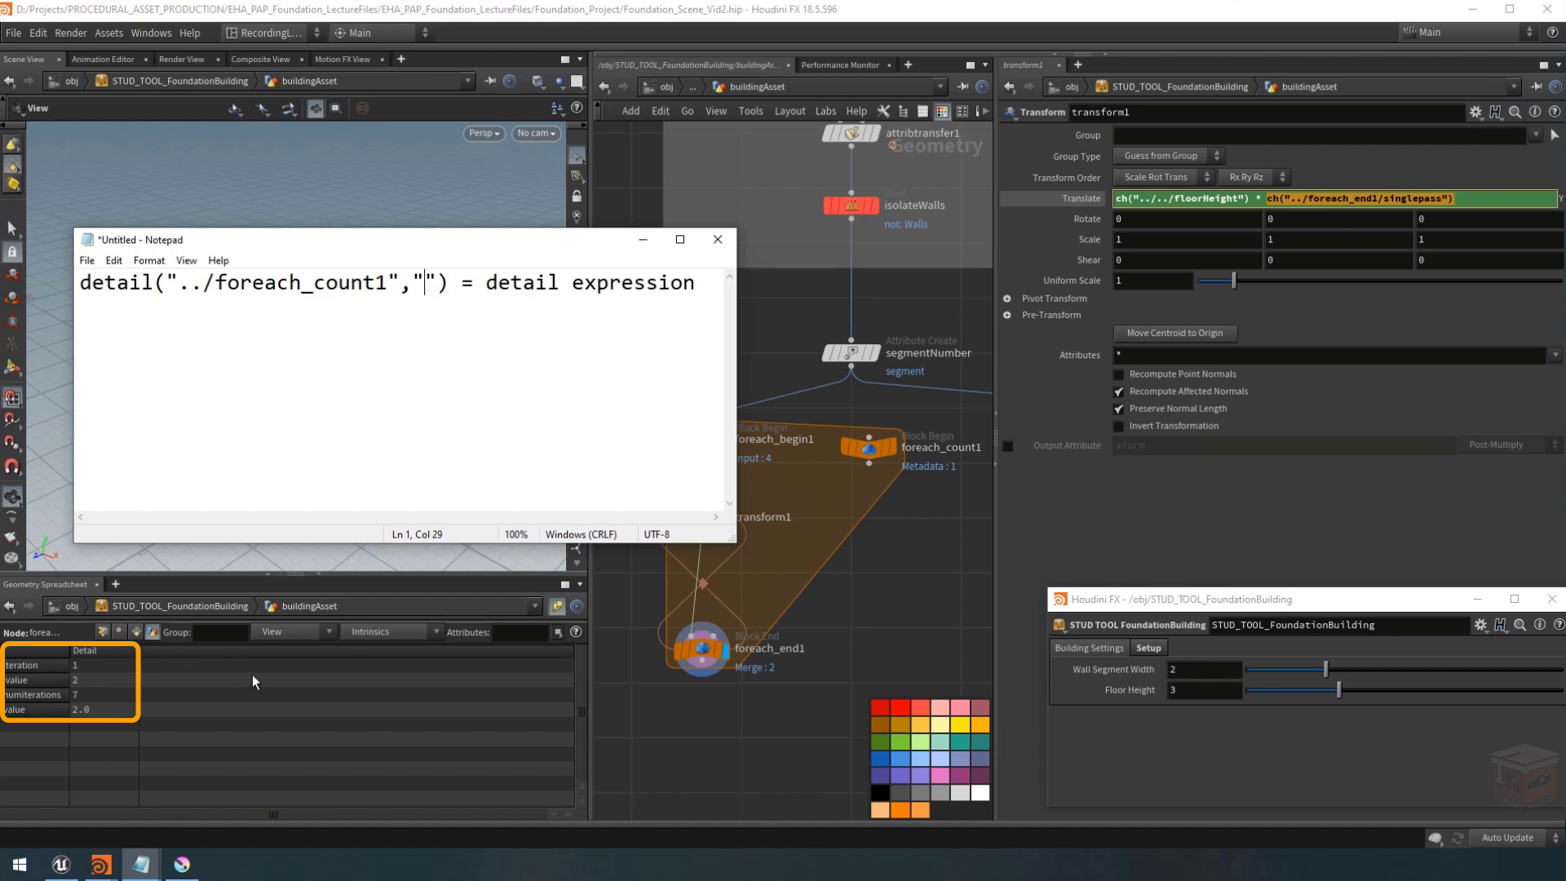
{"action": "type", "text": "iteration"}
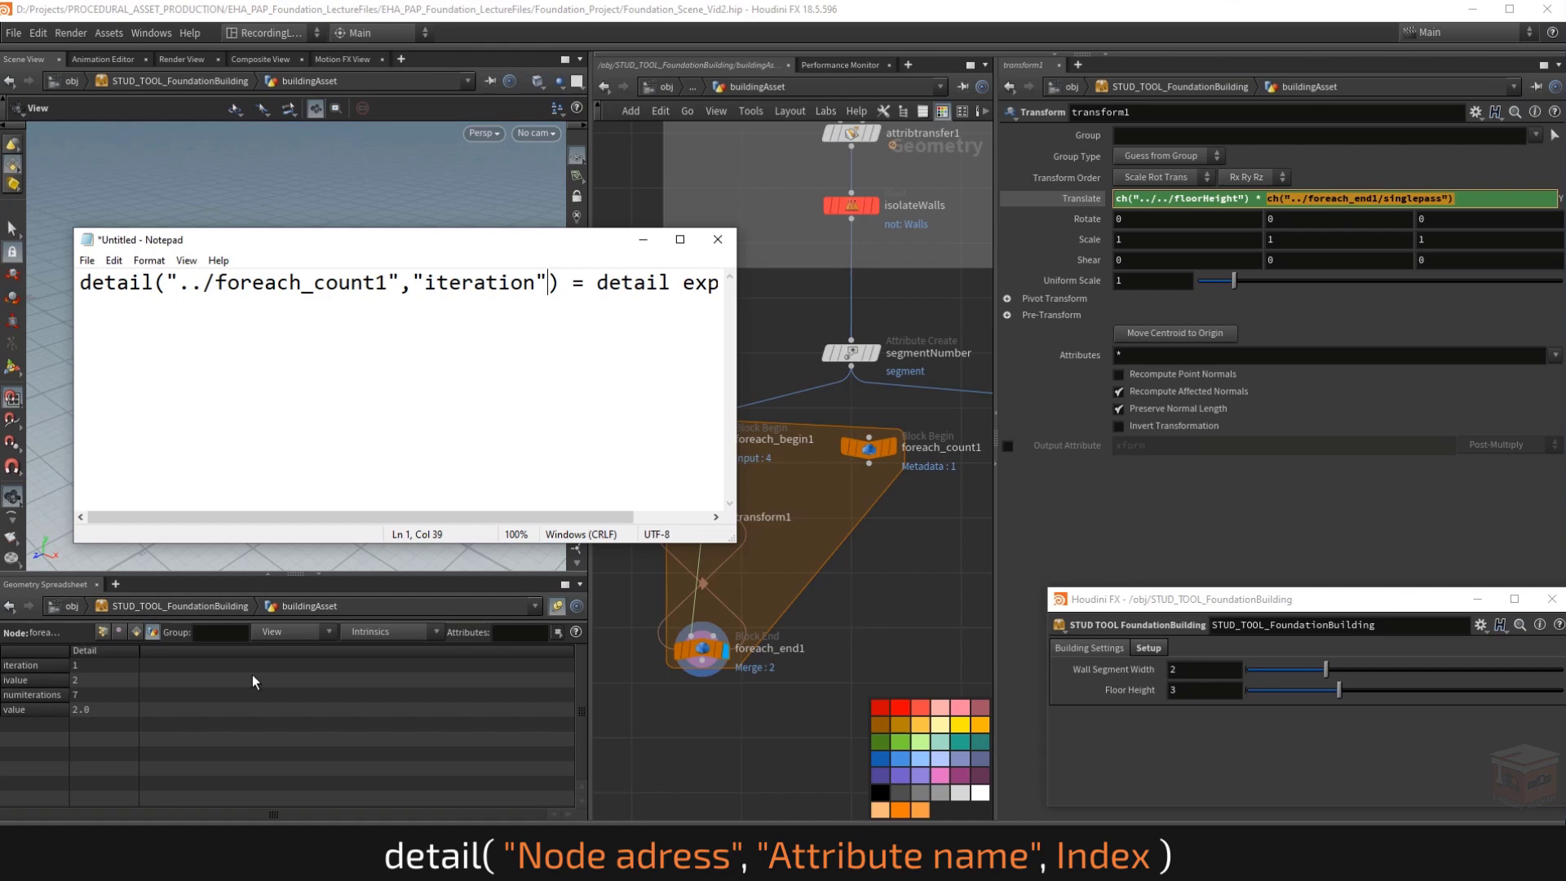
{"action": "type", "text": ","}
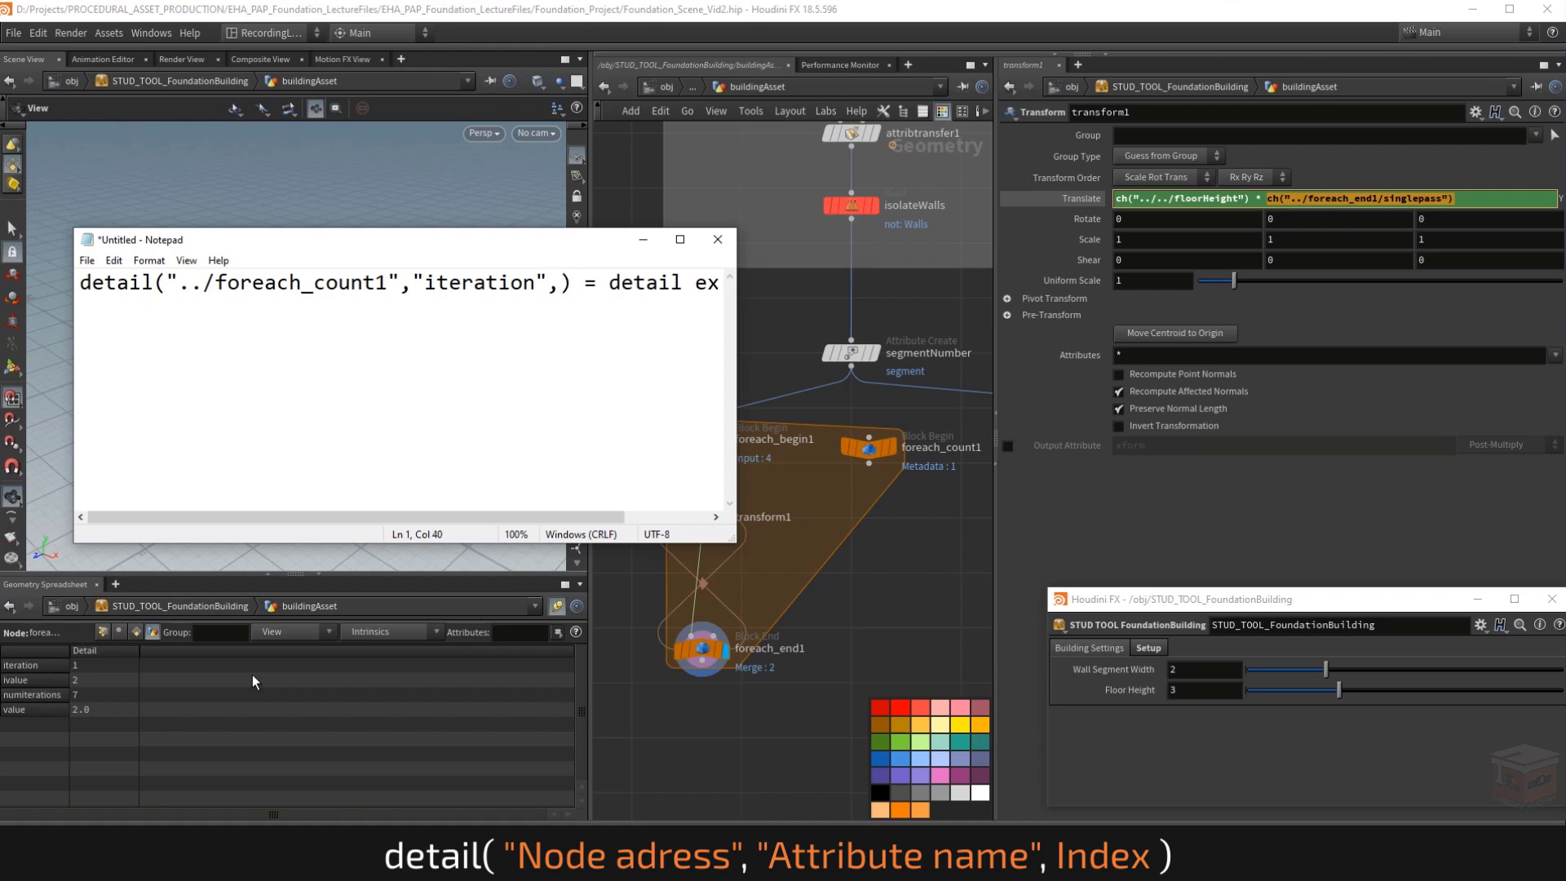
{"action": "type", "text": "0"}
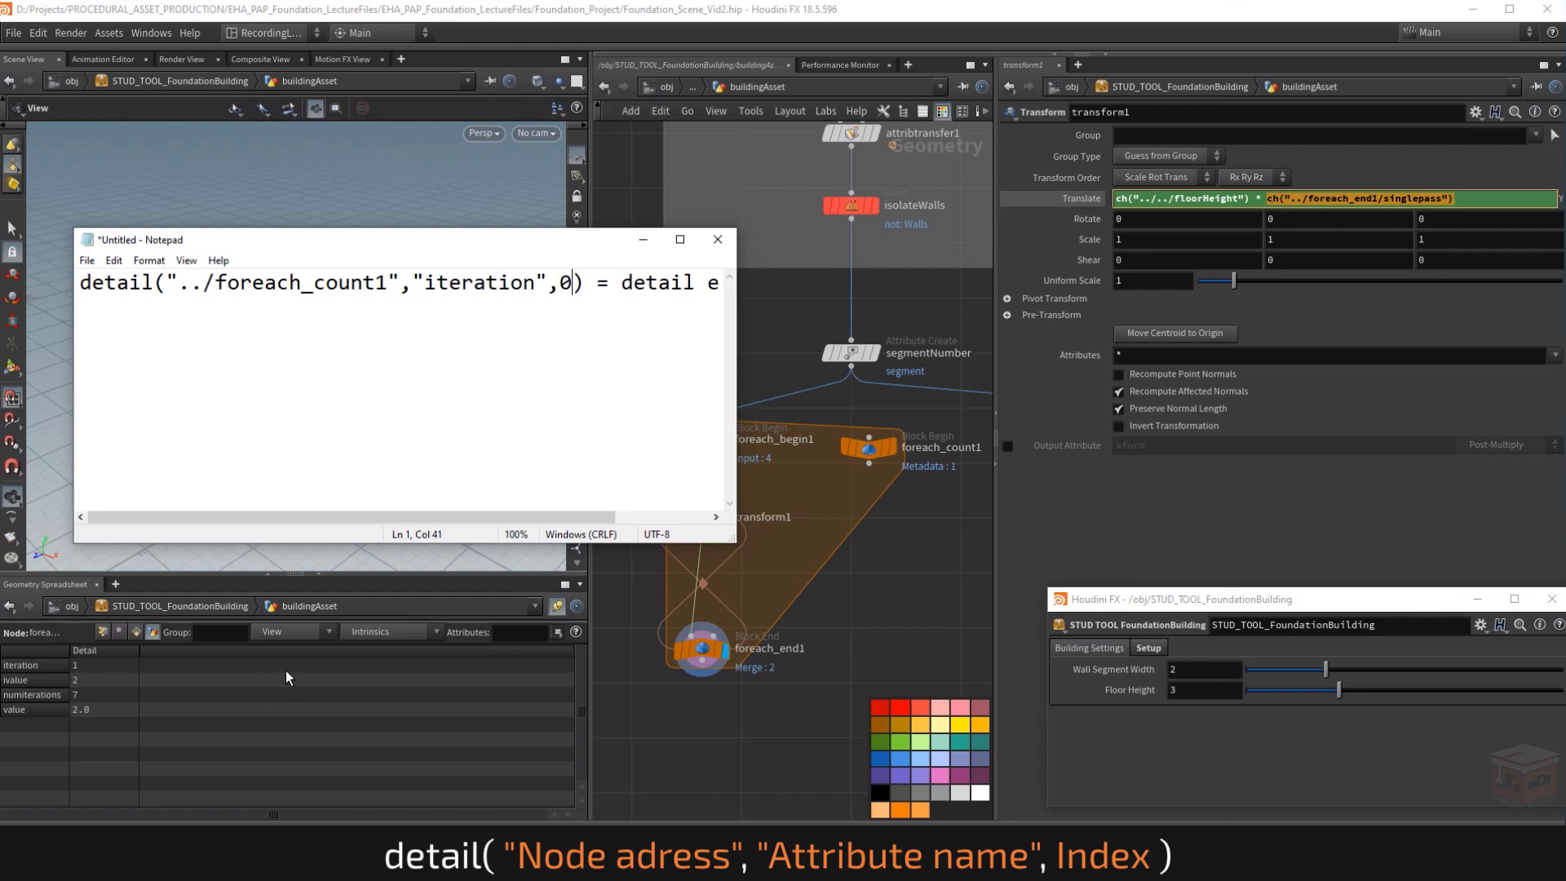
{"action": "key", "text": "Right"}
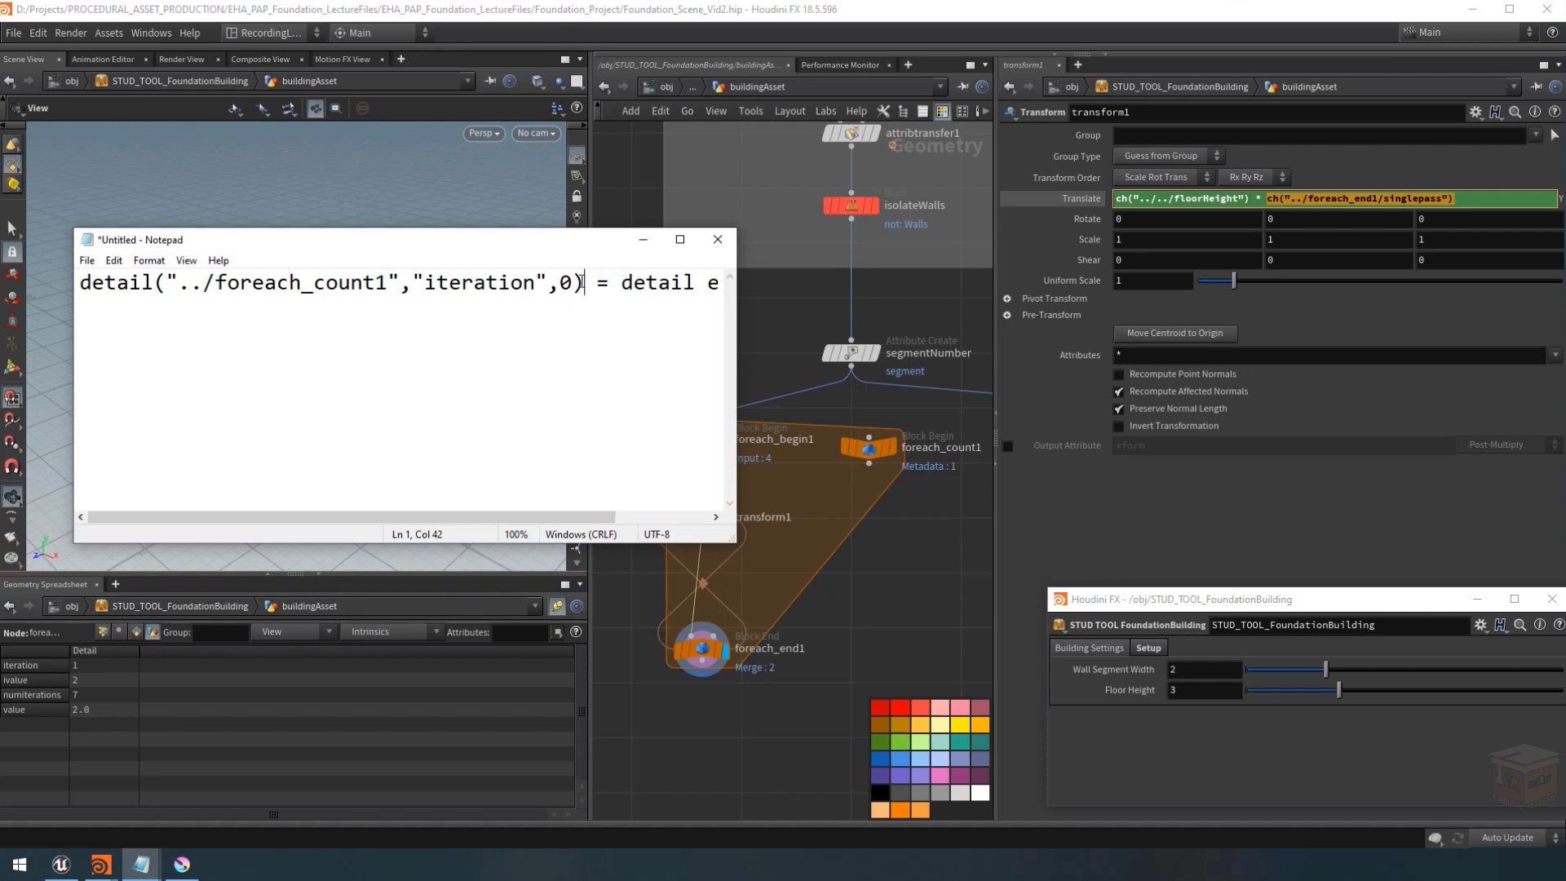
Copy detail("../foreach_count1","iteration",0) and, back in Houdini, replace the singlepass reference in transform1's Translate Y expression with it.
{"action": "left_click_drag", "start_coordinate": [585, 282], "coordinate": [79, 283]}
{"action": "key", "text": "ctrl+c"}
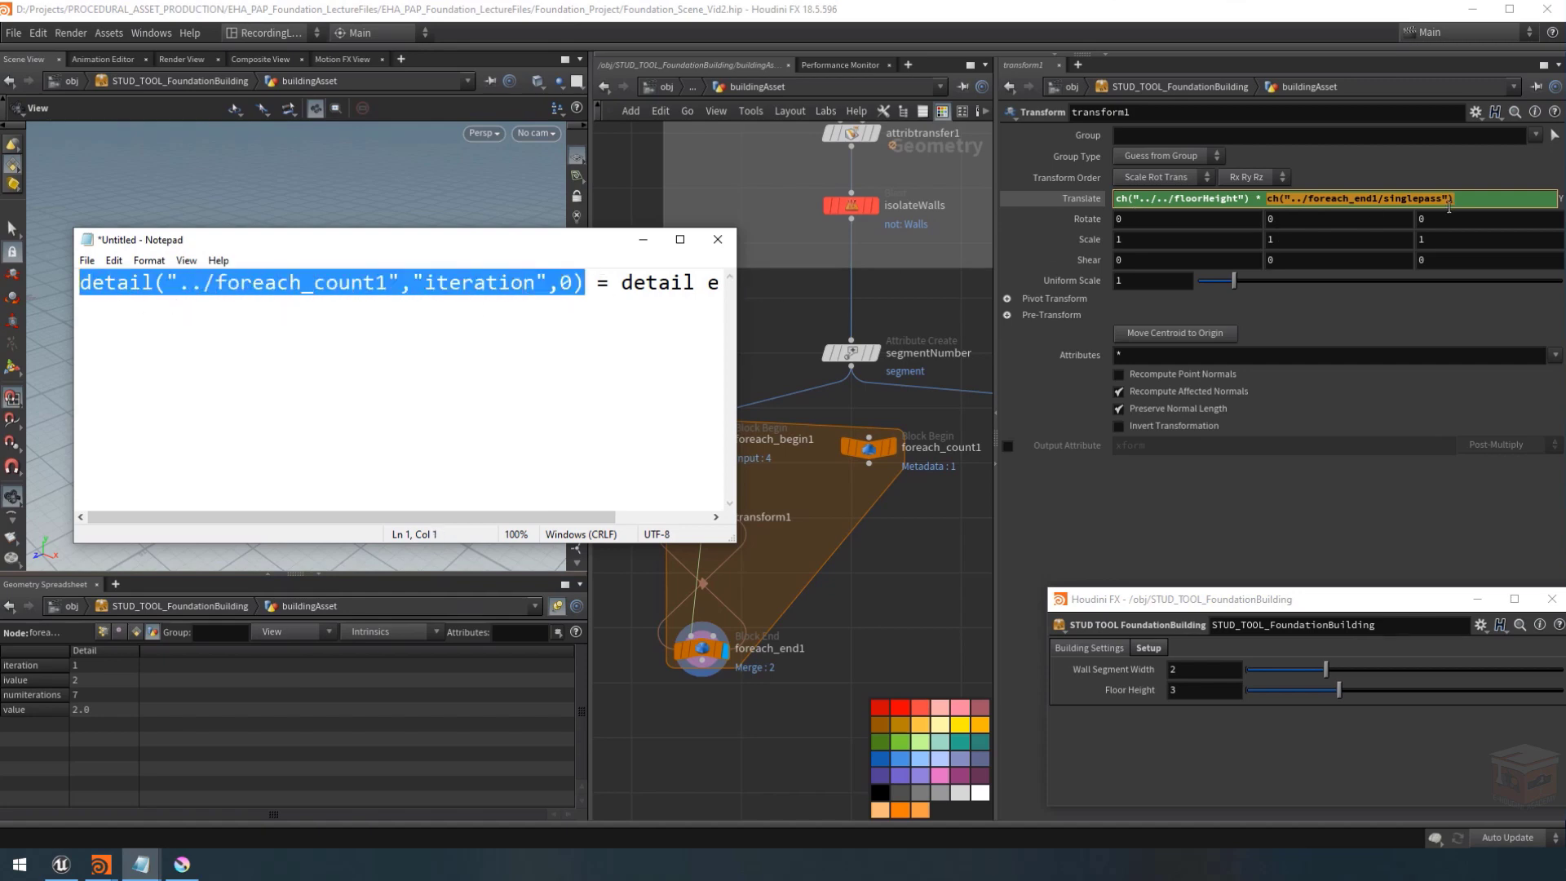
{"action": "left_click", "coordinate": [1479, 188]}
{"action": "left_click", "coordinate": [1506, 196]}
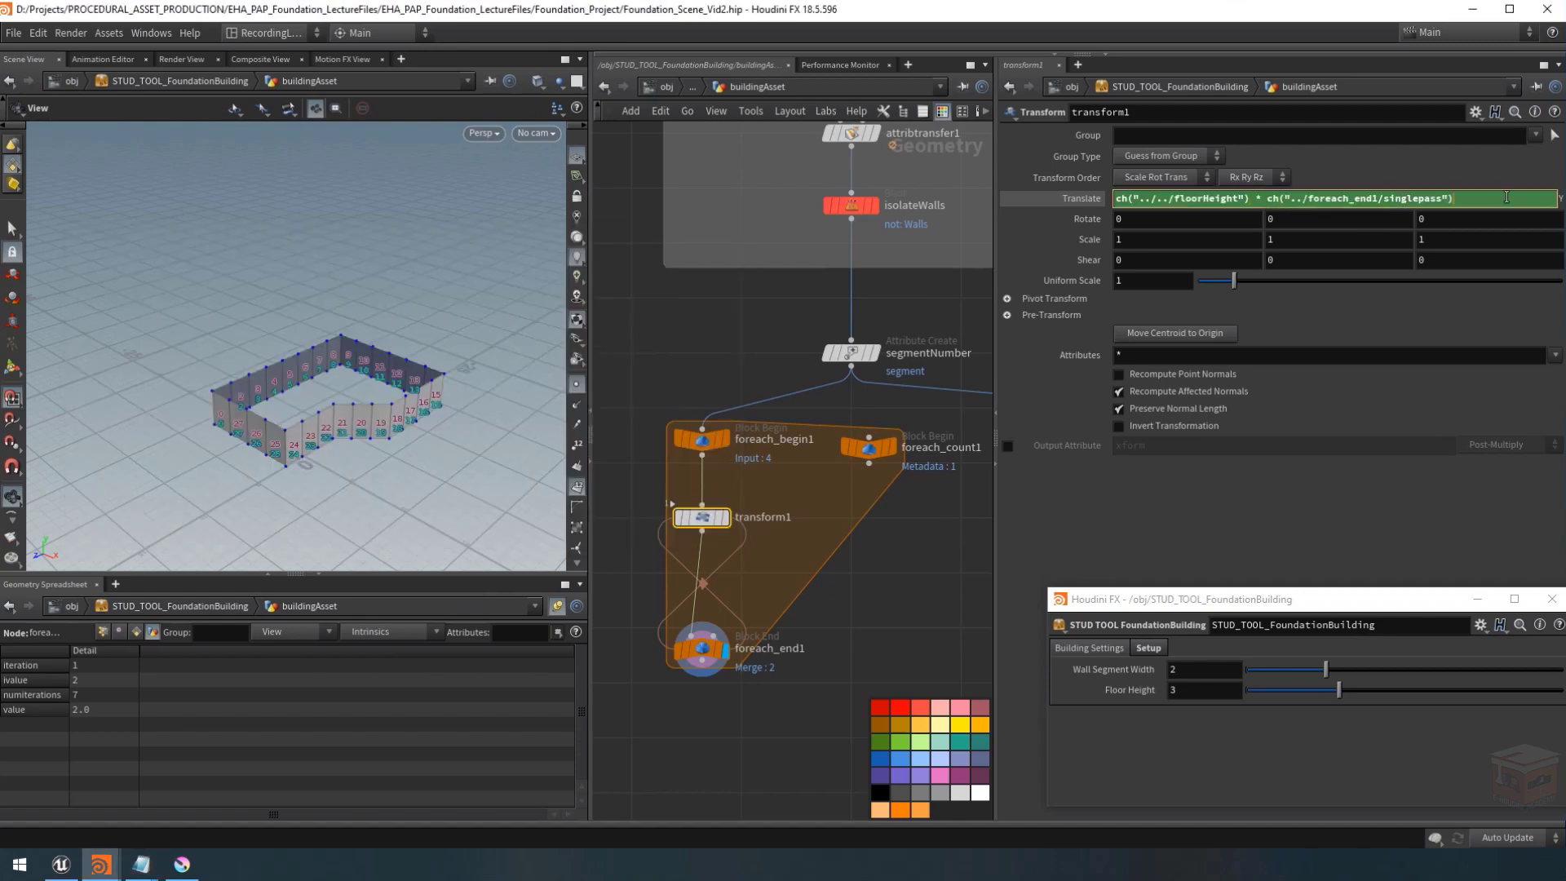
{"action": "left_click_drag", "start_coordinate": [1506, 197], "coordinate": [1262, 199]}
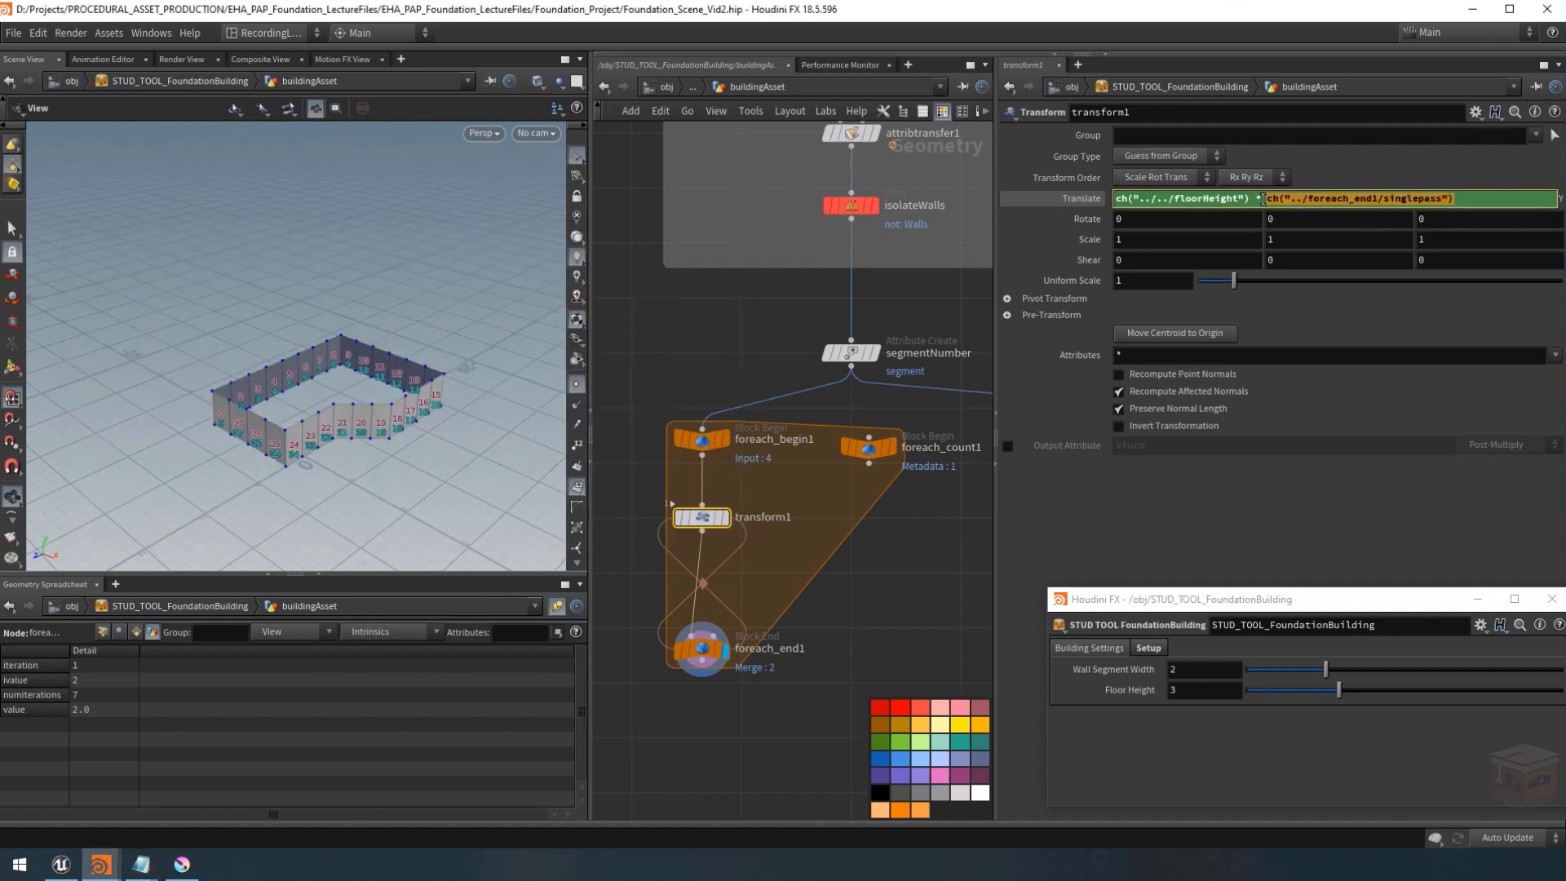
{"action": "key", "text": "ctrl+v"}
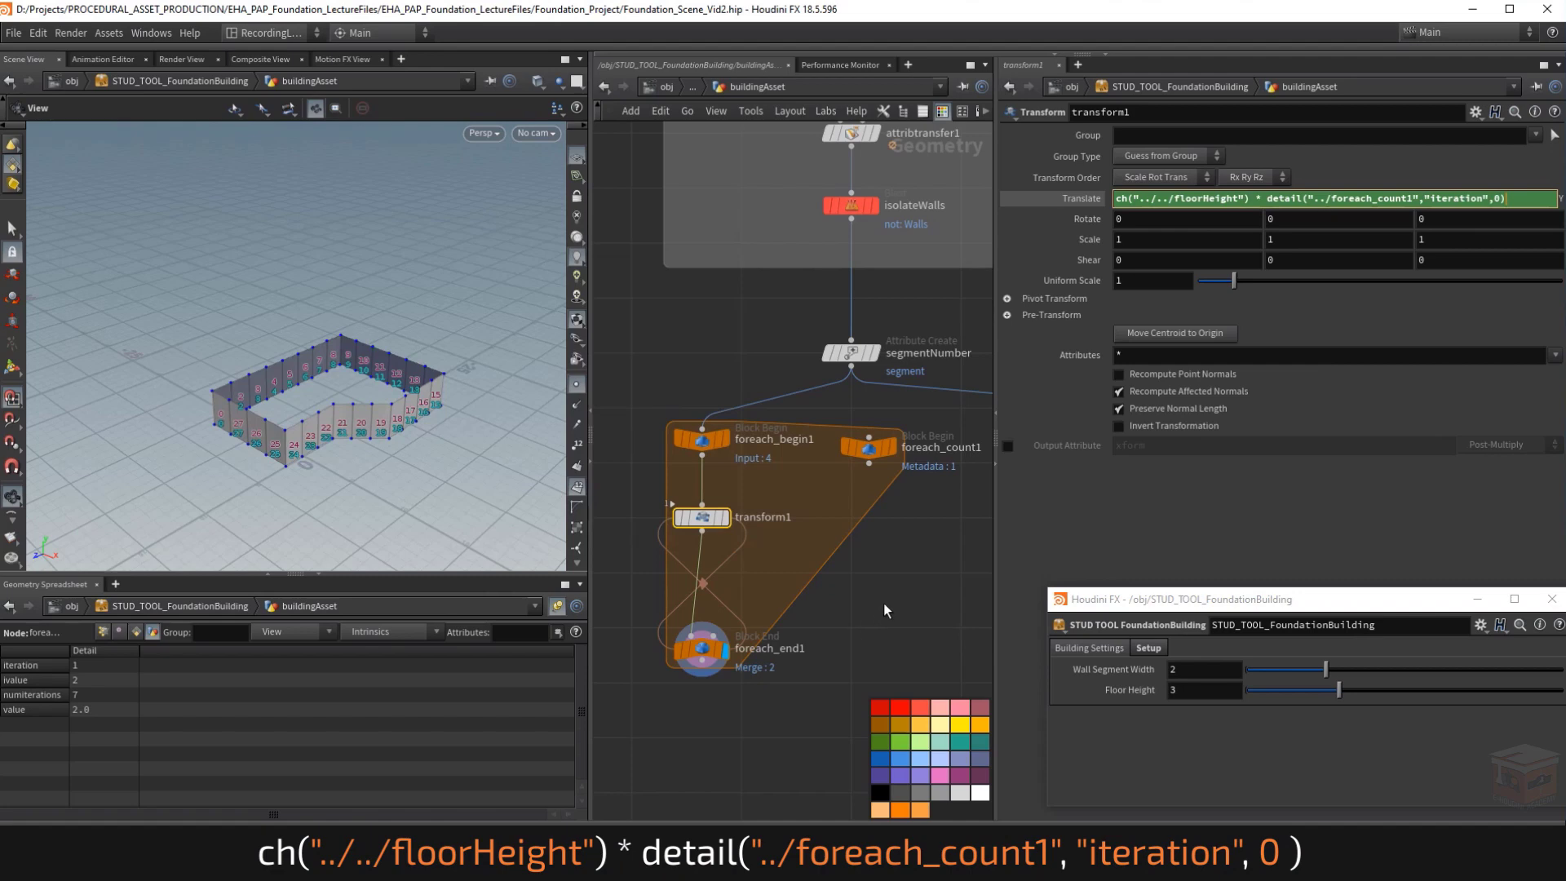
{"action": "key", "text": "Return"}
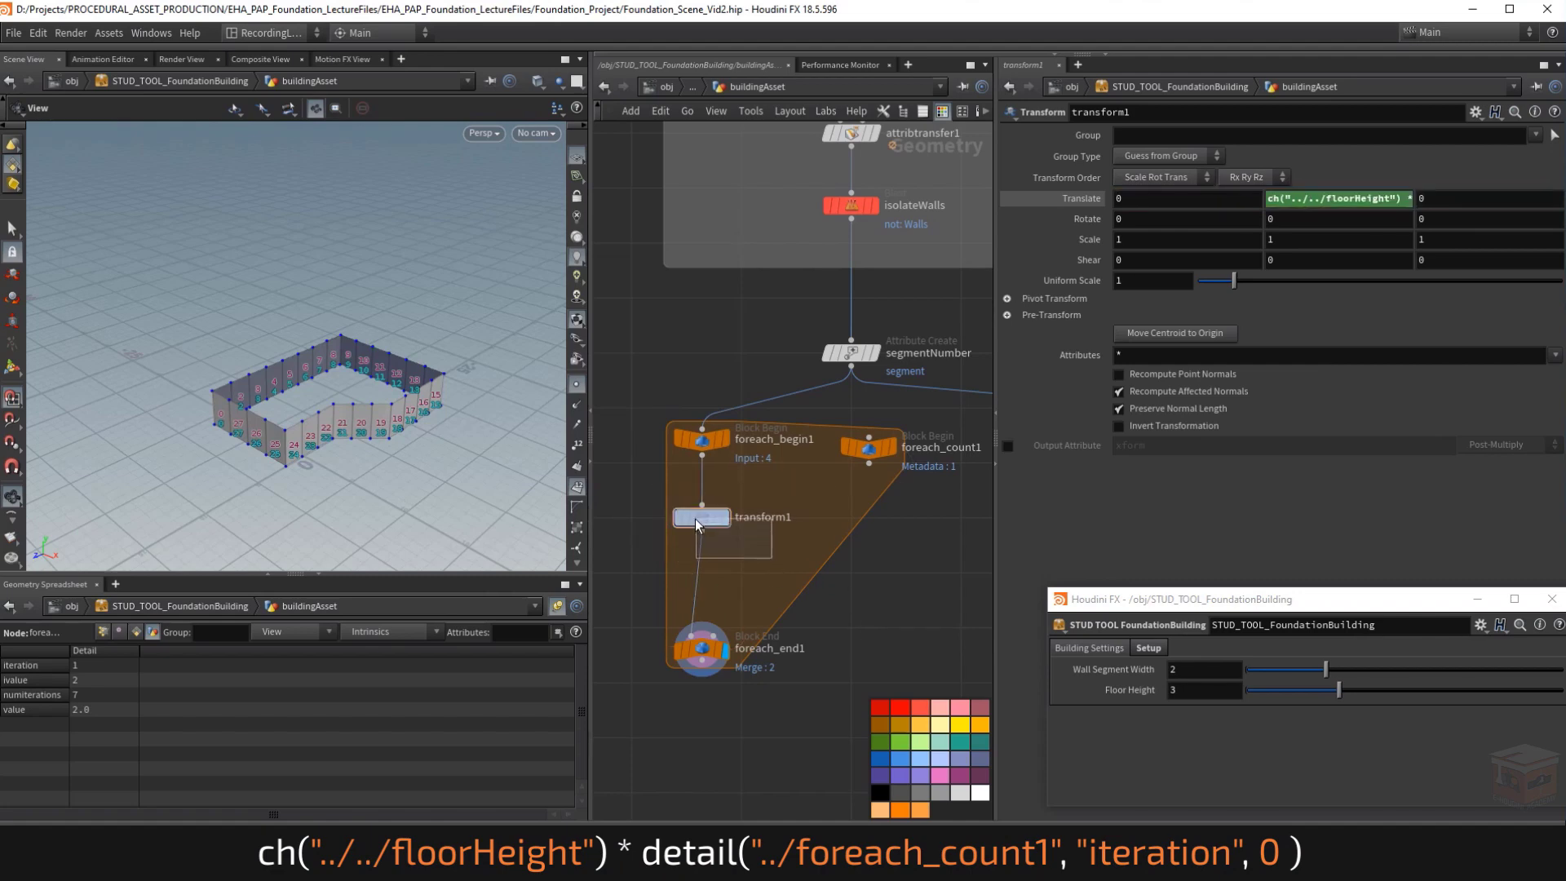
Disable Single Pass on foreach_end1 so that all wall floors are generated.
{"action": "left_click_drag", "start_coordinate": [695, 522], "coordinate": [696, 522]}
{"action": "mouse_move", "coordinate": [721, 525]}
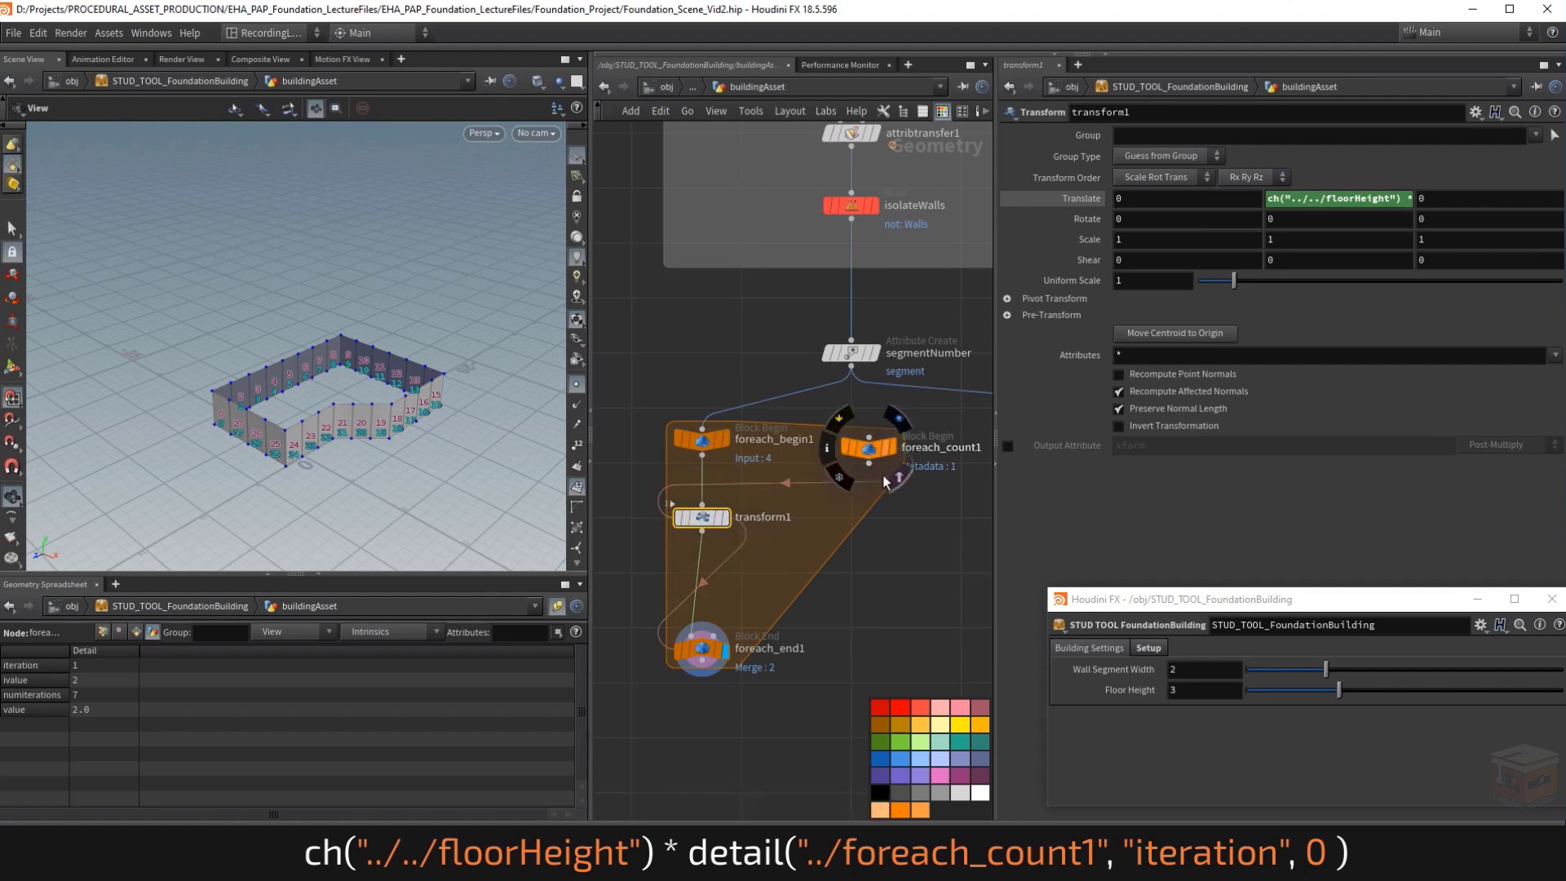
{"action": "left_click", "coordinate": [702, 652]}
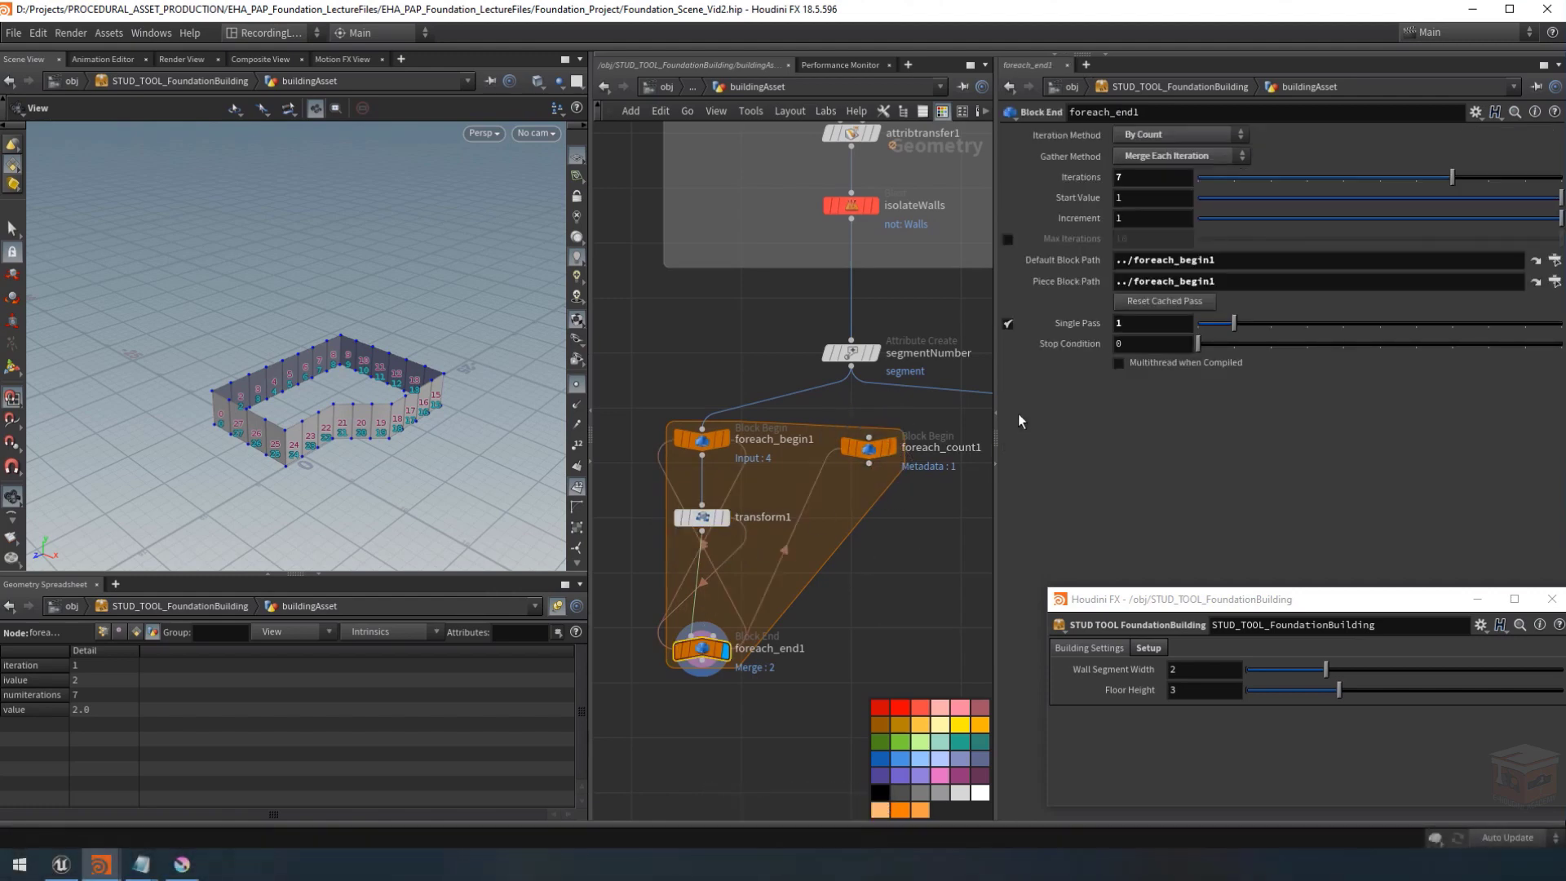
{"action": "left_click", "coordinate": [1010, 324]}
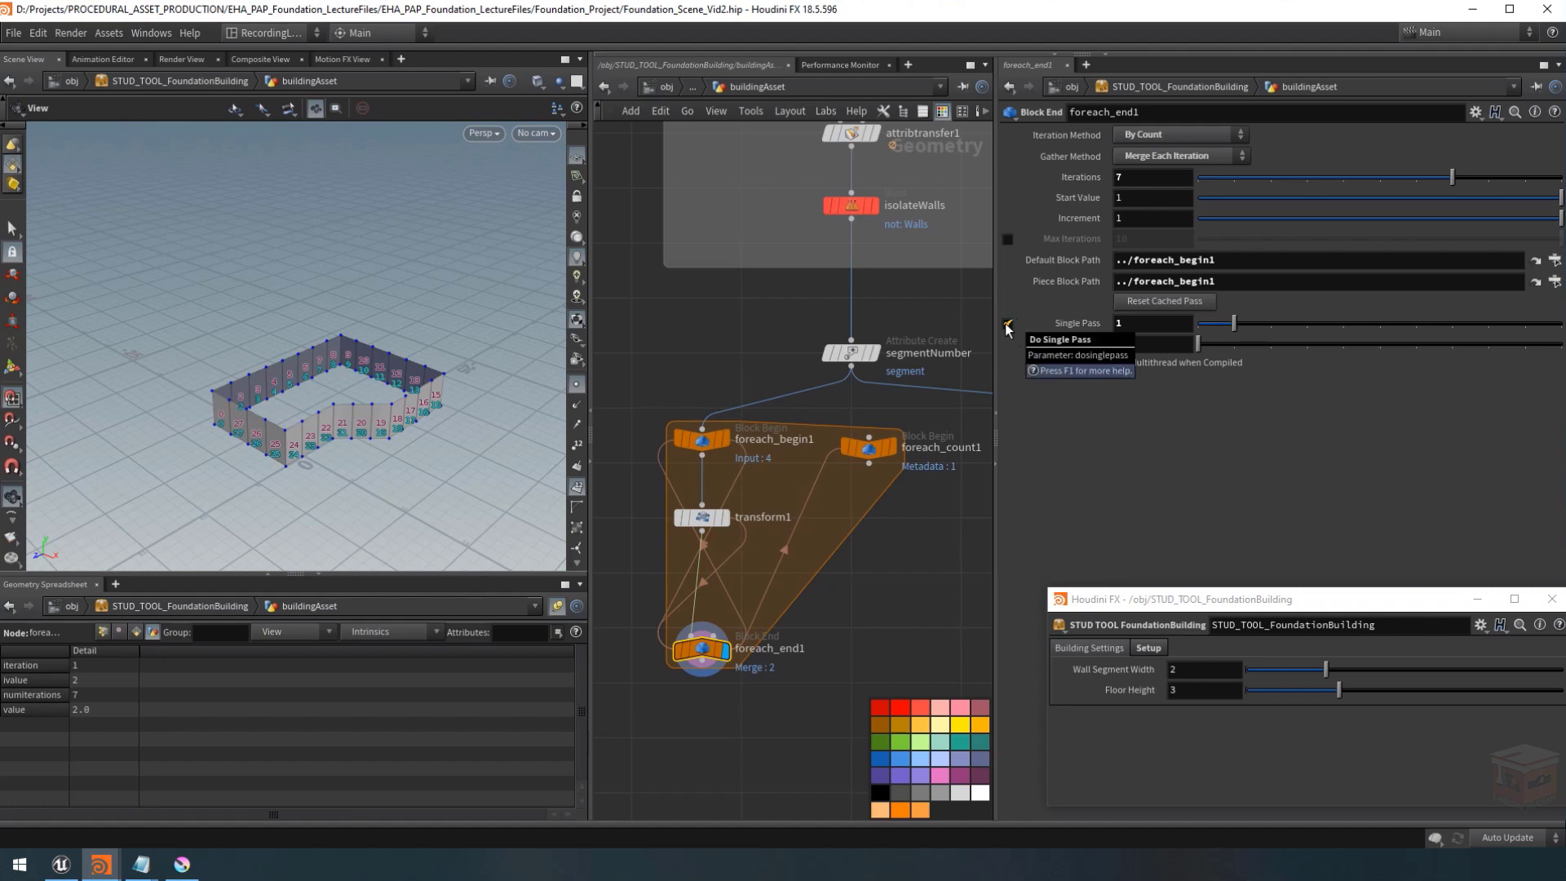
{"action": "left_click", "coordinate": [1007, 325]}
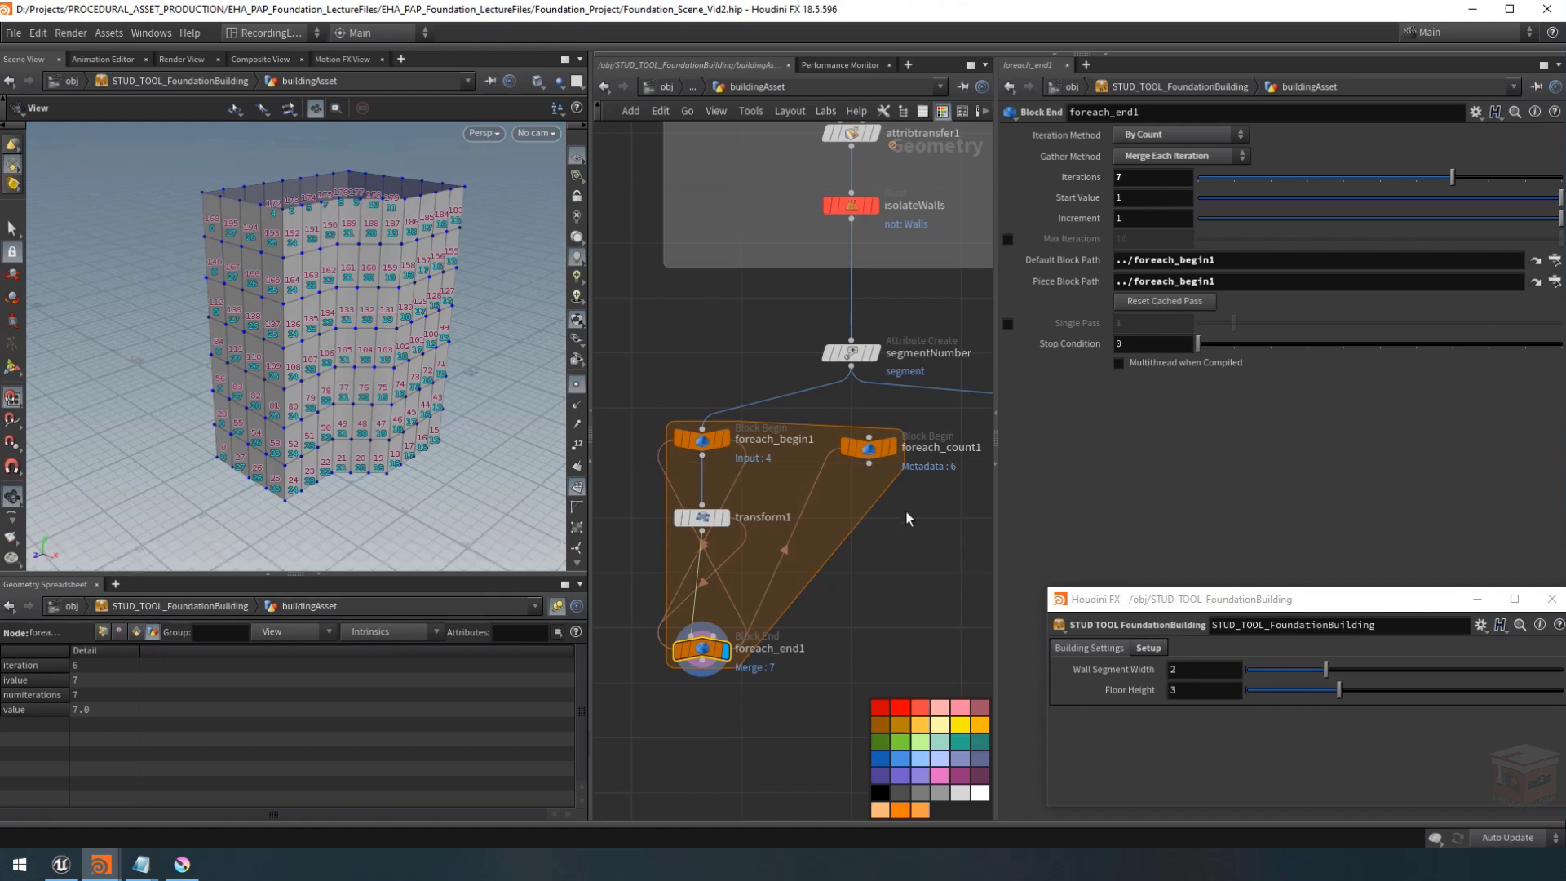
Review transform1's Translate Y expression and test foreach_end1 with Single Pass enabled at 2, disabling it again.
{"action": "left_click", "coordinate": [701, 518]}
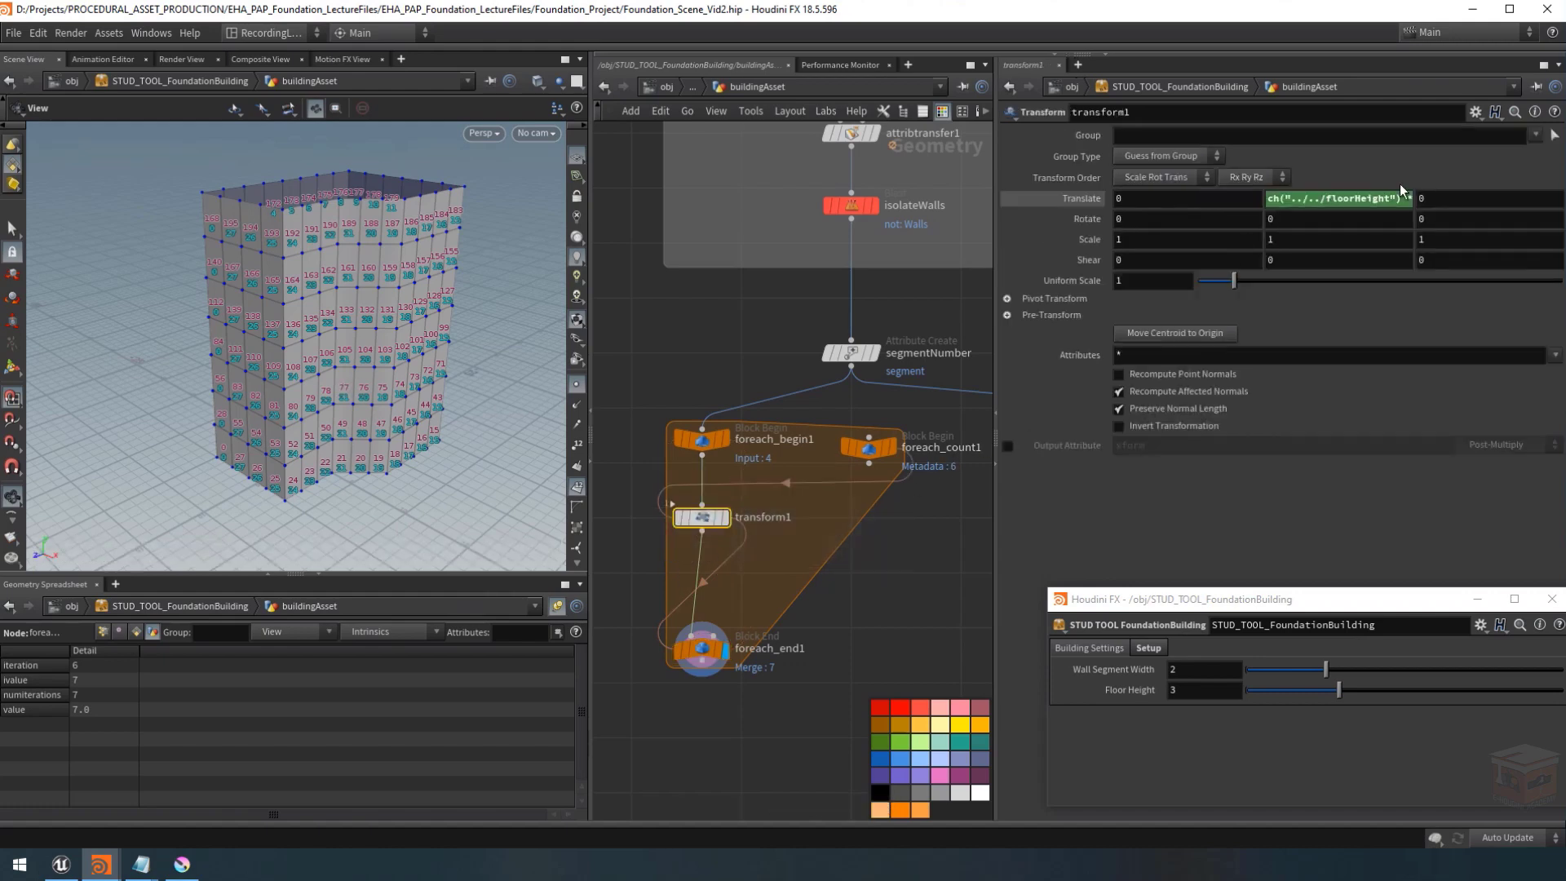
{"action": "left_click", "coordinate": [1287, 202]}
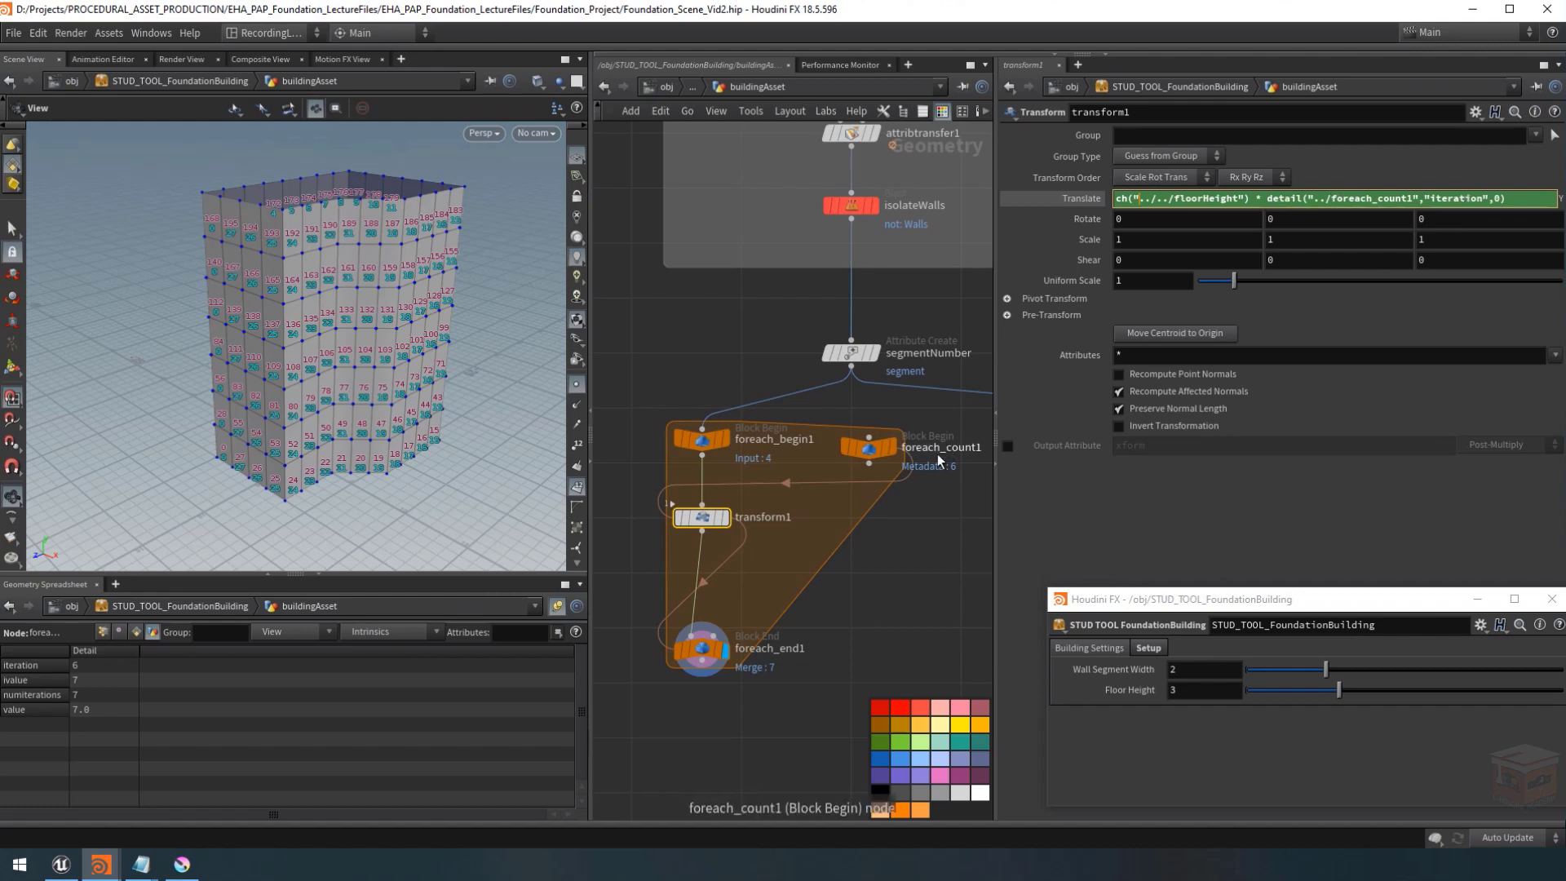
{"action": "mouse_move", "coordinate": [870, 449]}
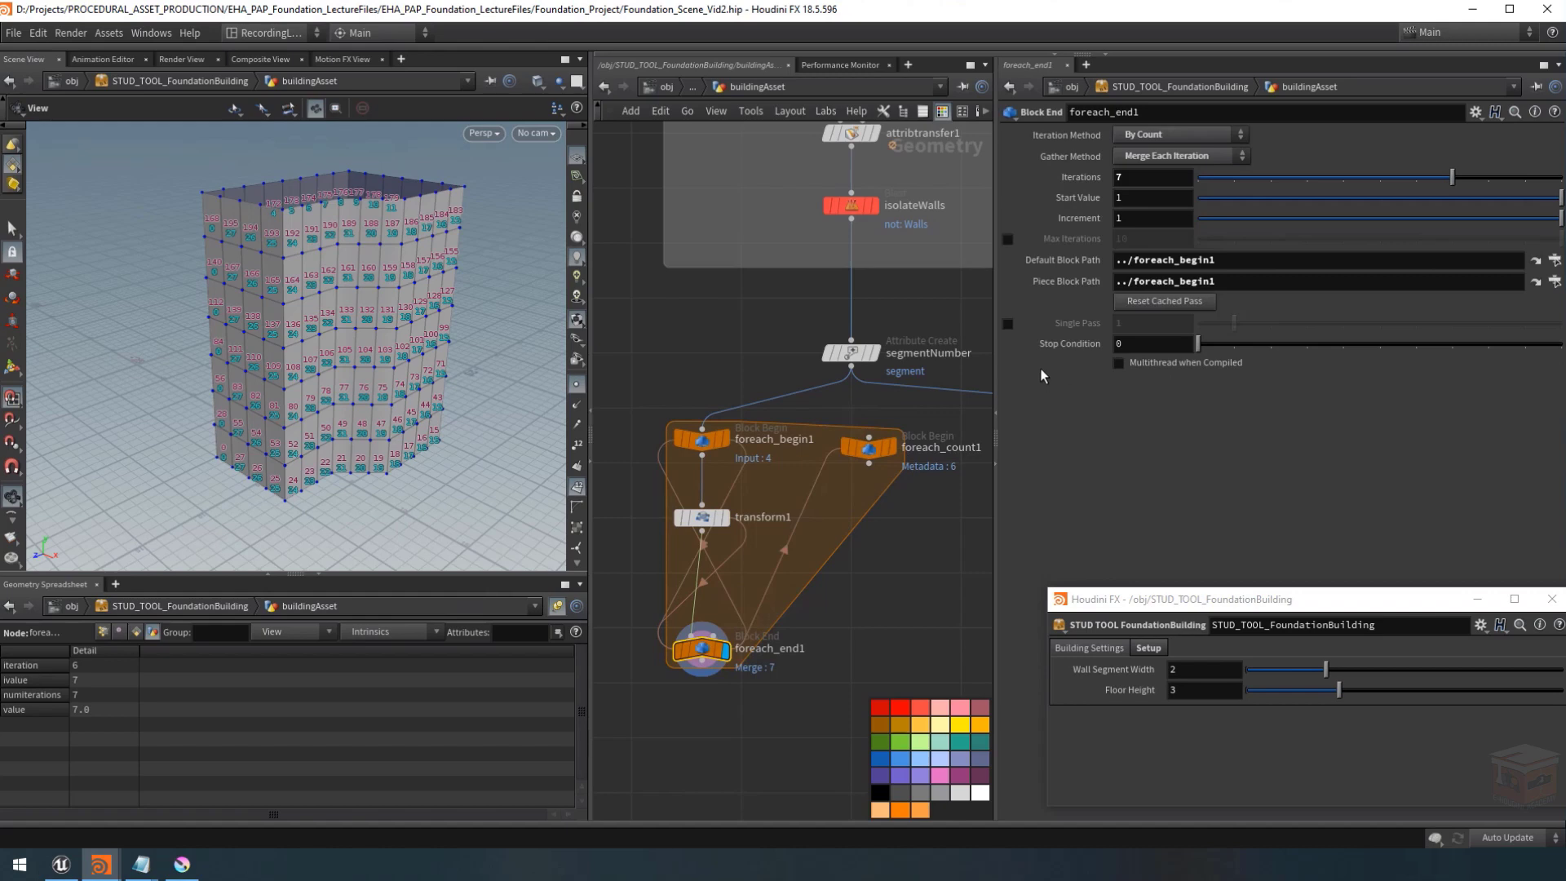
{"action": "left_click", "coordinate": [1008, 323]}
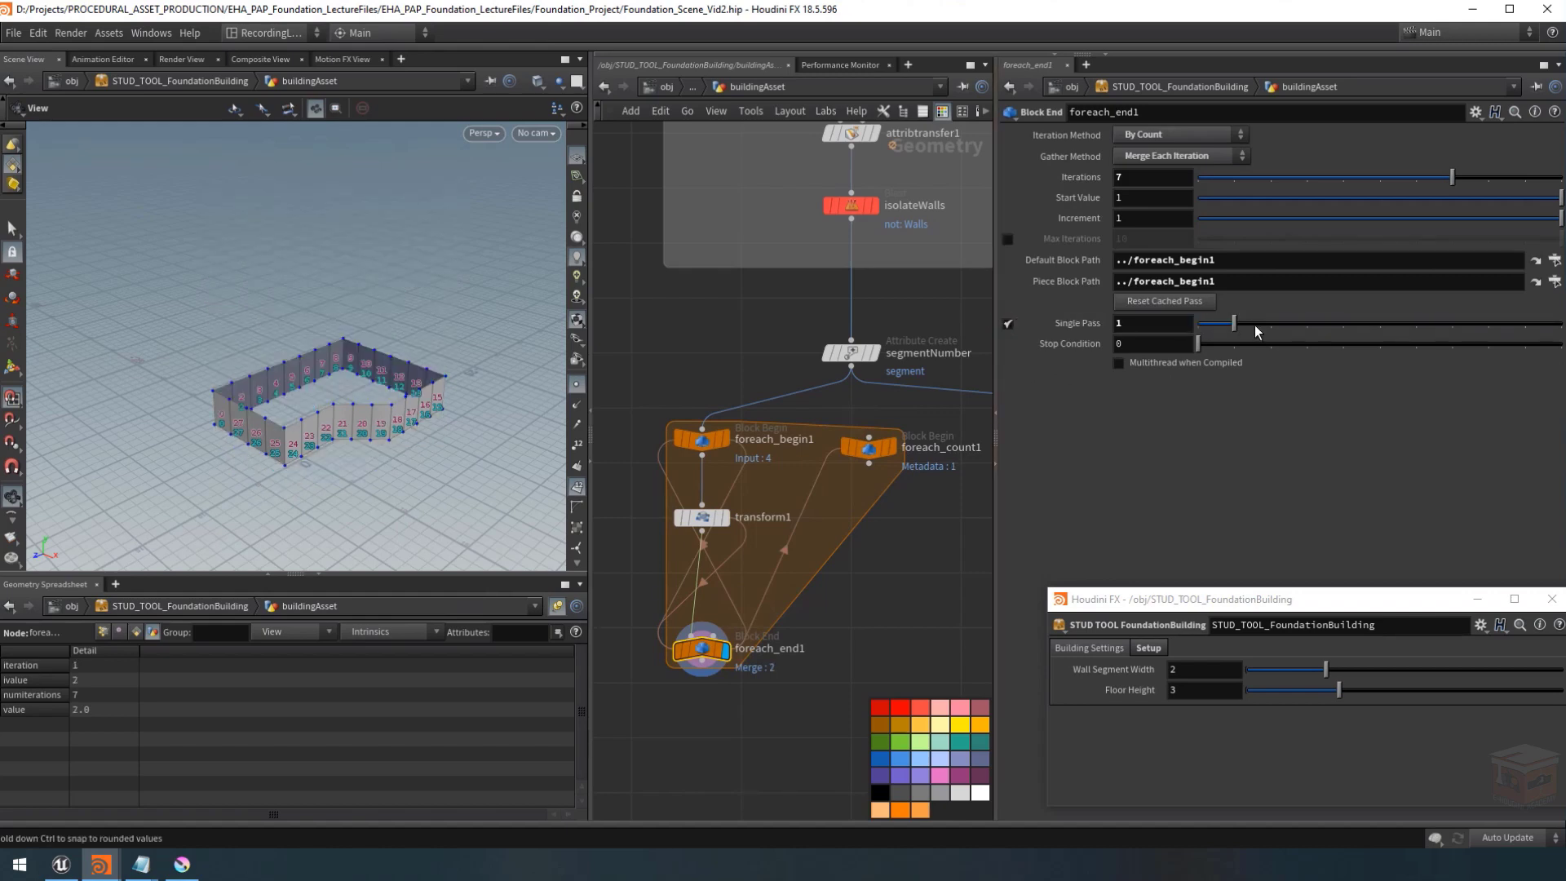
{"action": "mouse_move", "coordinate": [1255, 326]}
{"action": "left_mouse_down"}
{"action": "mouse_move", "coordinate": [1405, 330]}
{"action": "mouse_move", "coordinate": [1269, 329]}
{"action": "left_mouse_up"}
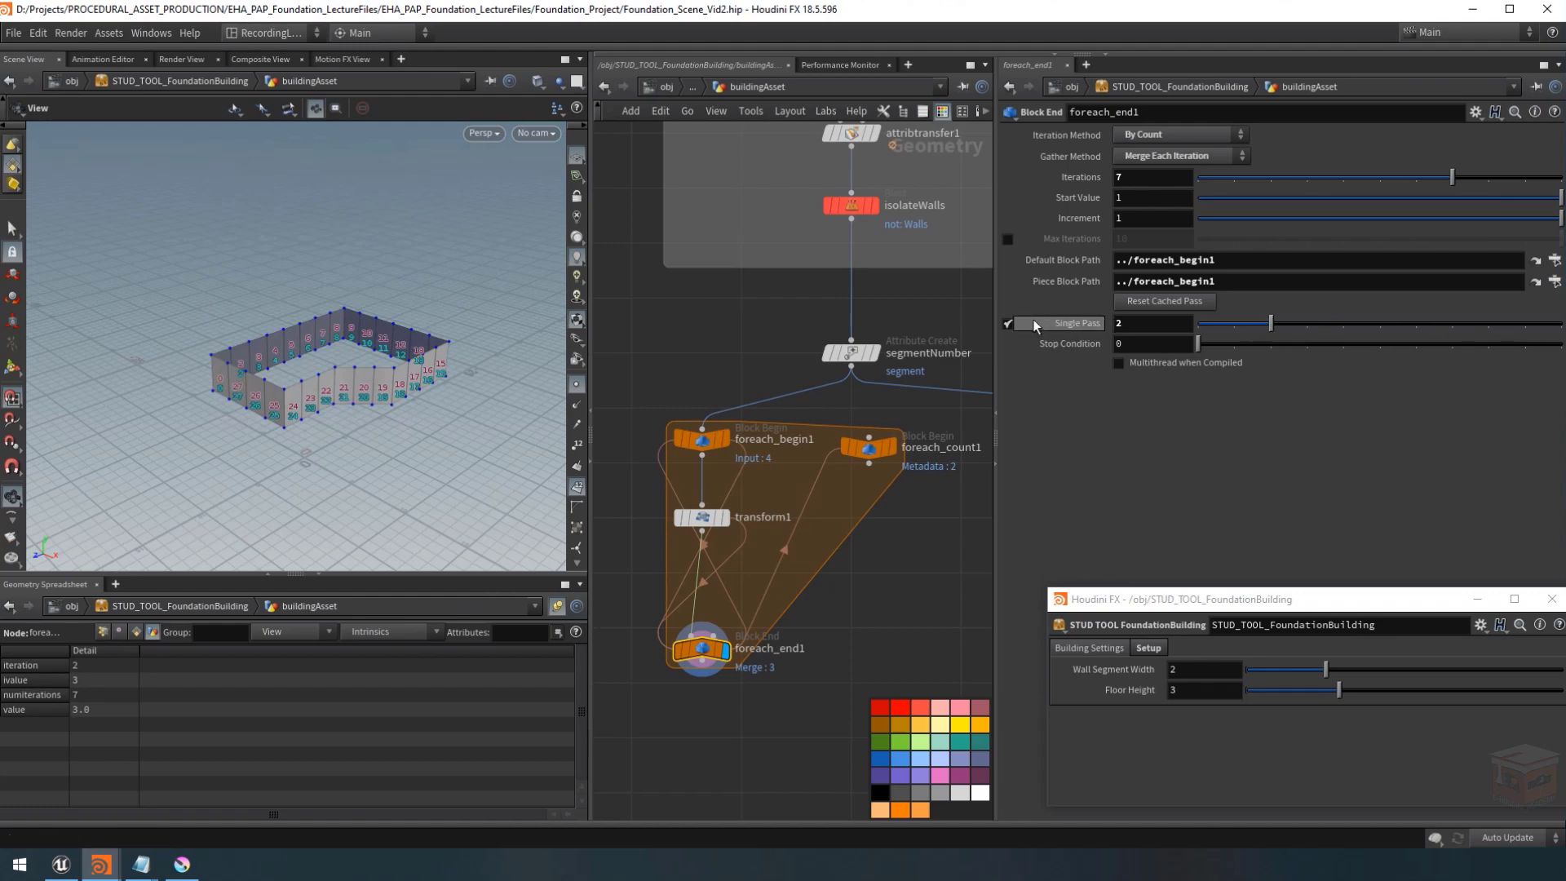
{"action": "left_click", "coordinate": [1008, 323]}
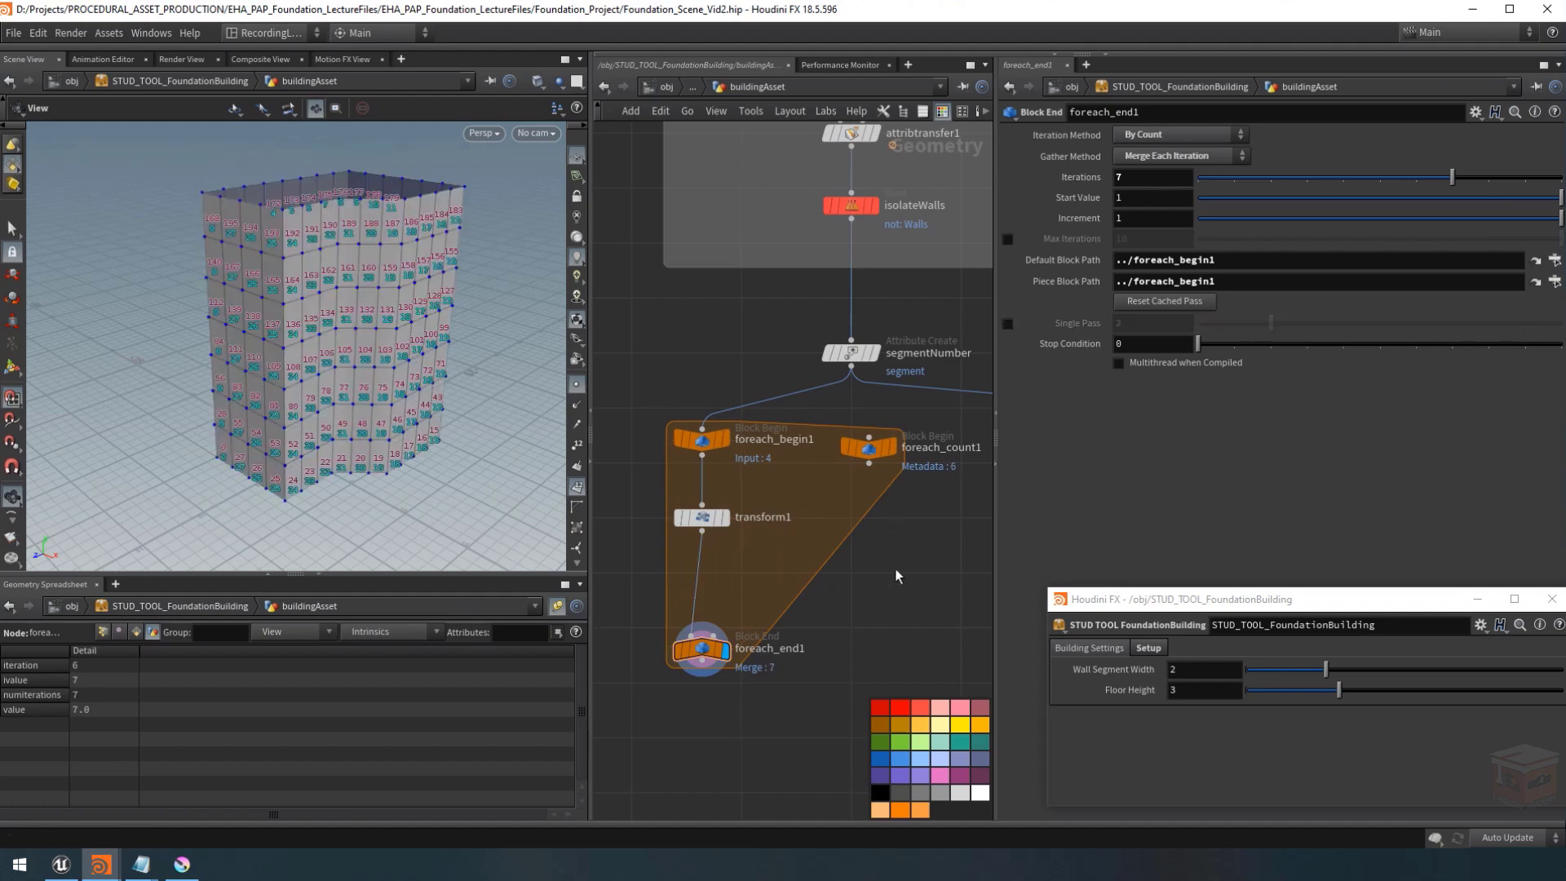
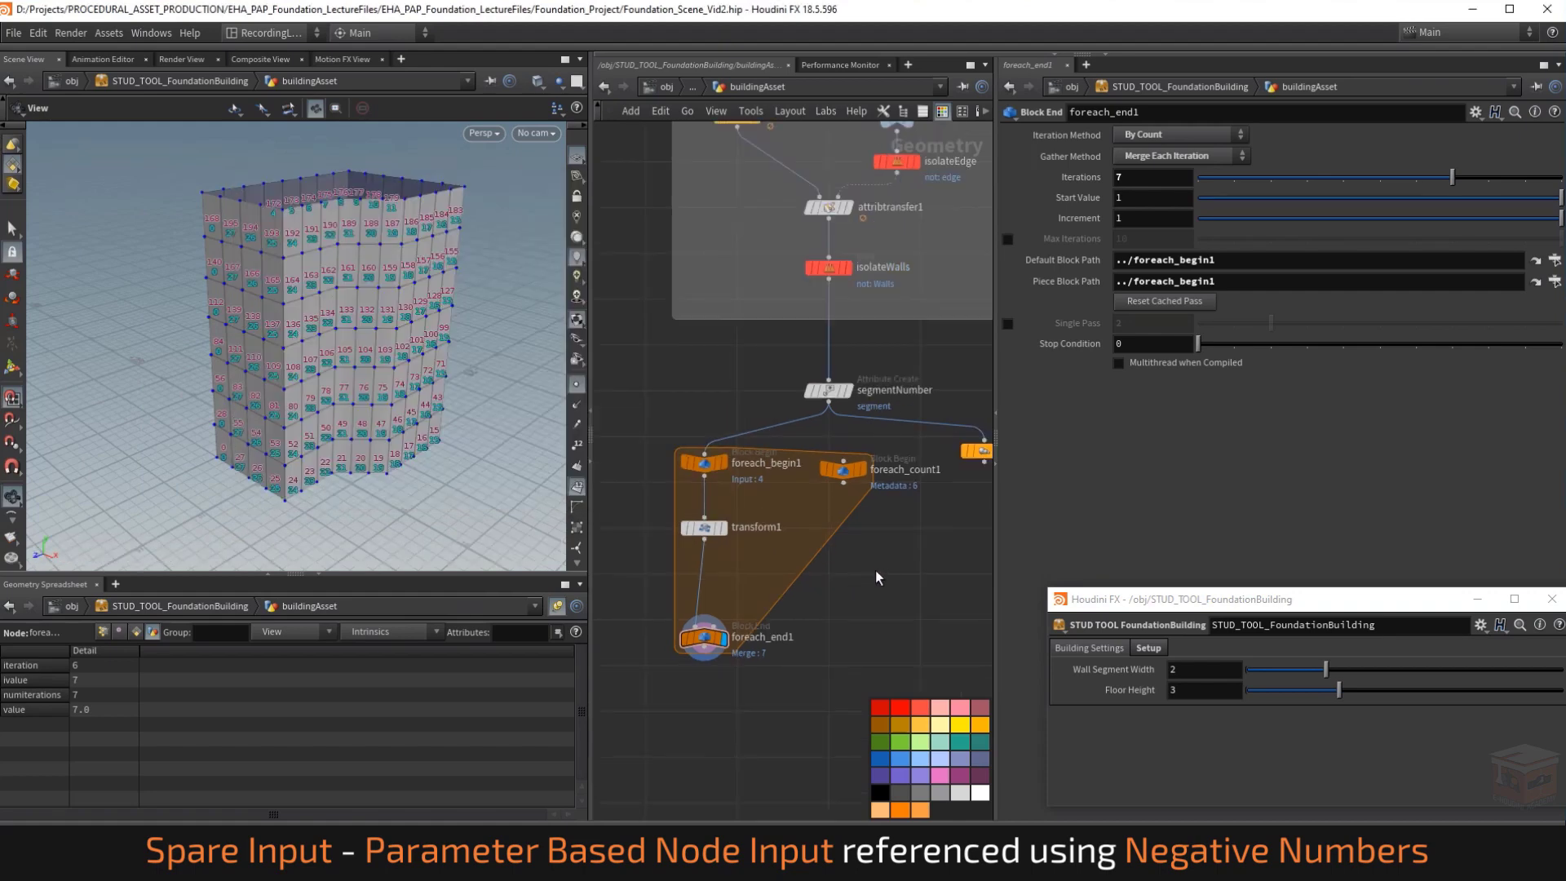
Add a Subnetwork node in the empty network area beside the for-each block.
{"action": "key", "text": "Tab"}
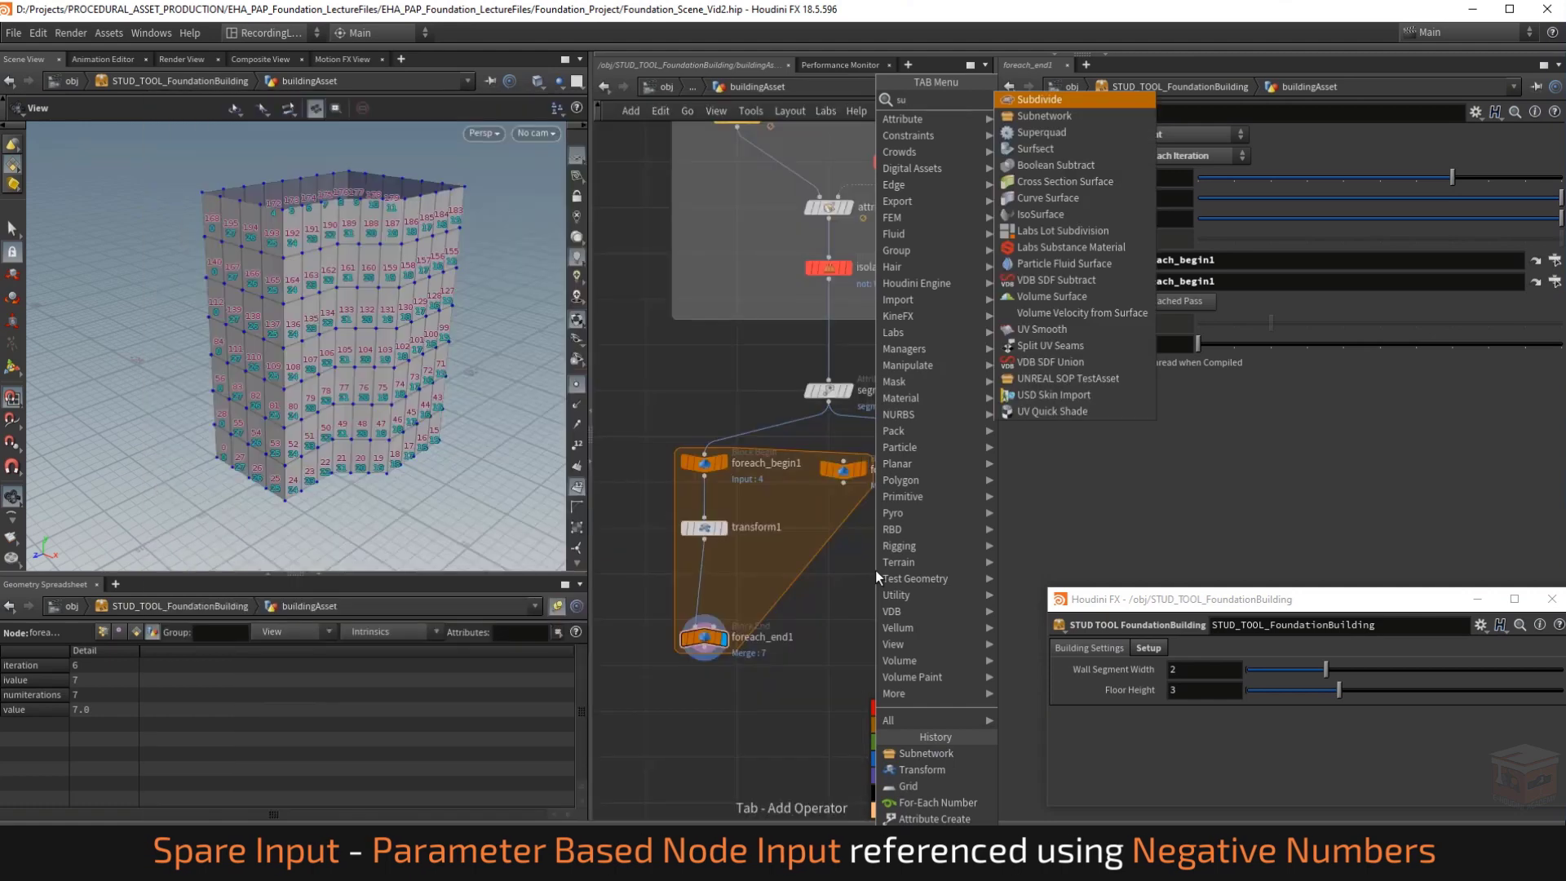
{"action": "key", "text": "Escape"}
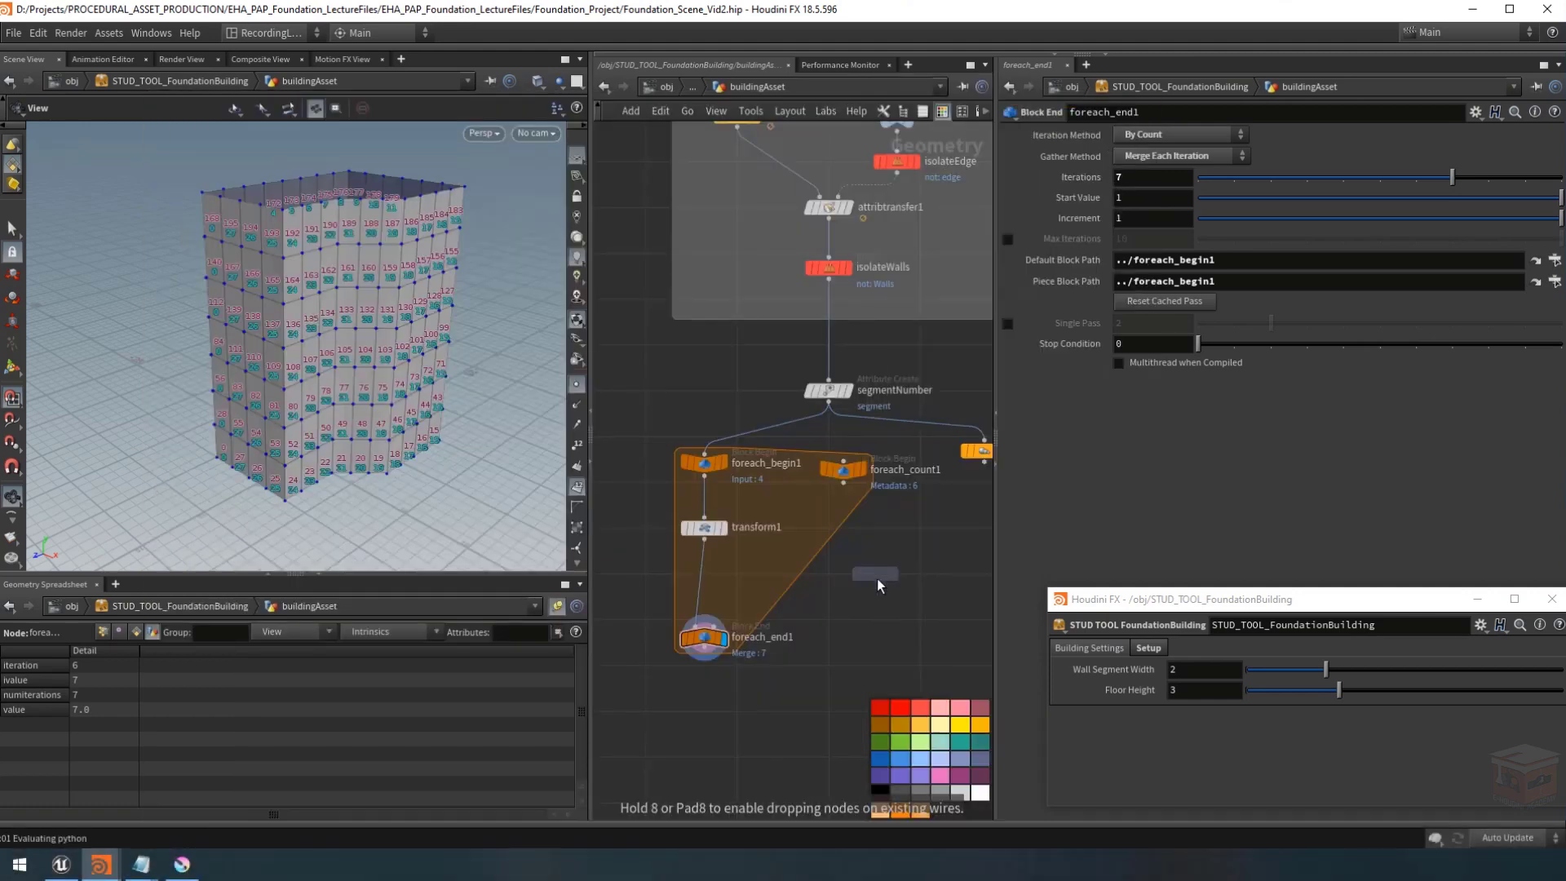
{"action": "left_click", "coordinate": [873, 614]}
{"action": "scroll", "coordinate": [851, 538], "scroll_direction": "up", "scroll_amount": 3}
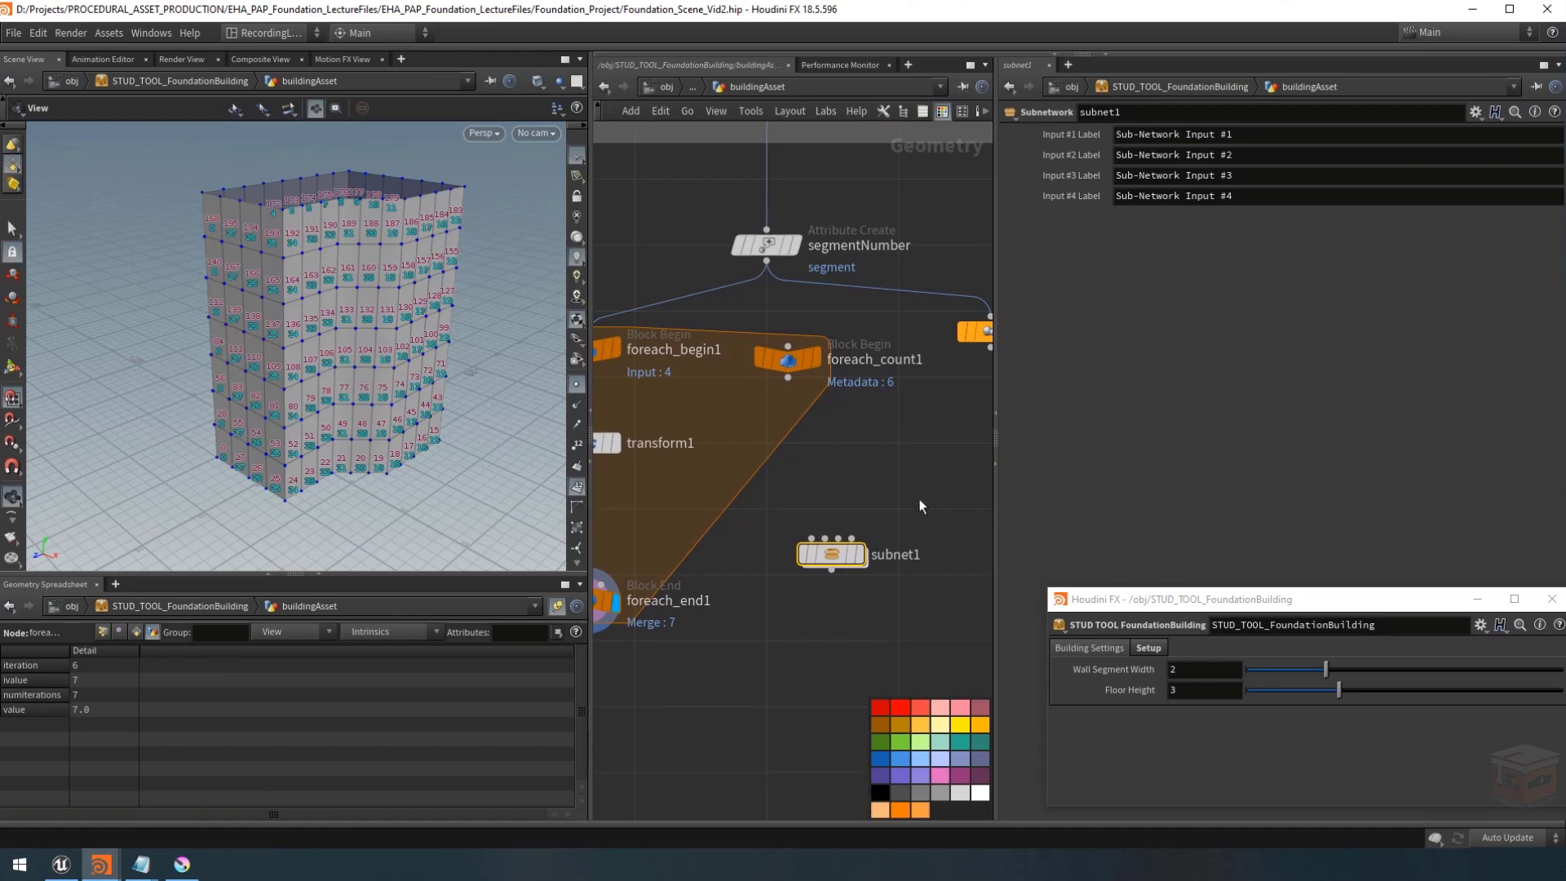
{"action": "middle_click_drag", "start_coordinate": [883, 515], "coordinate": [913, 523]}
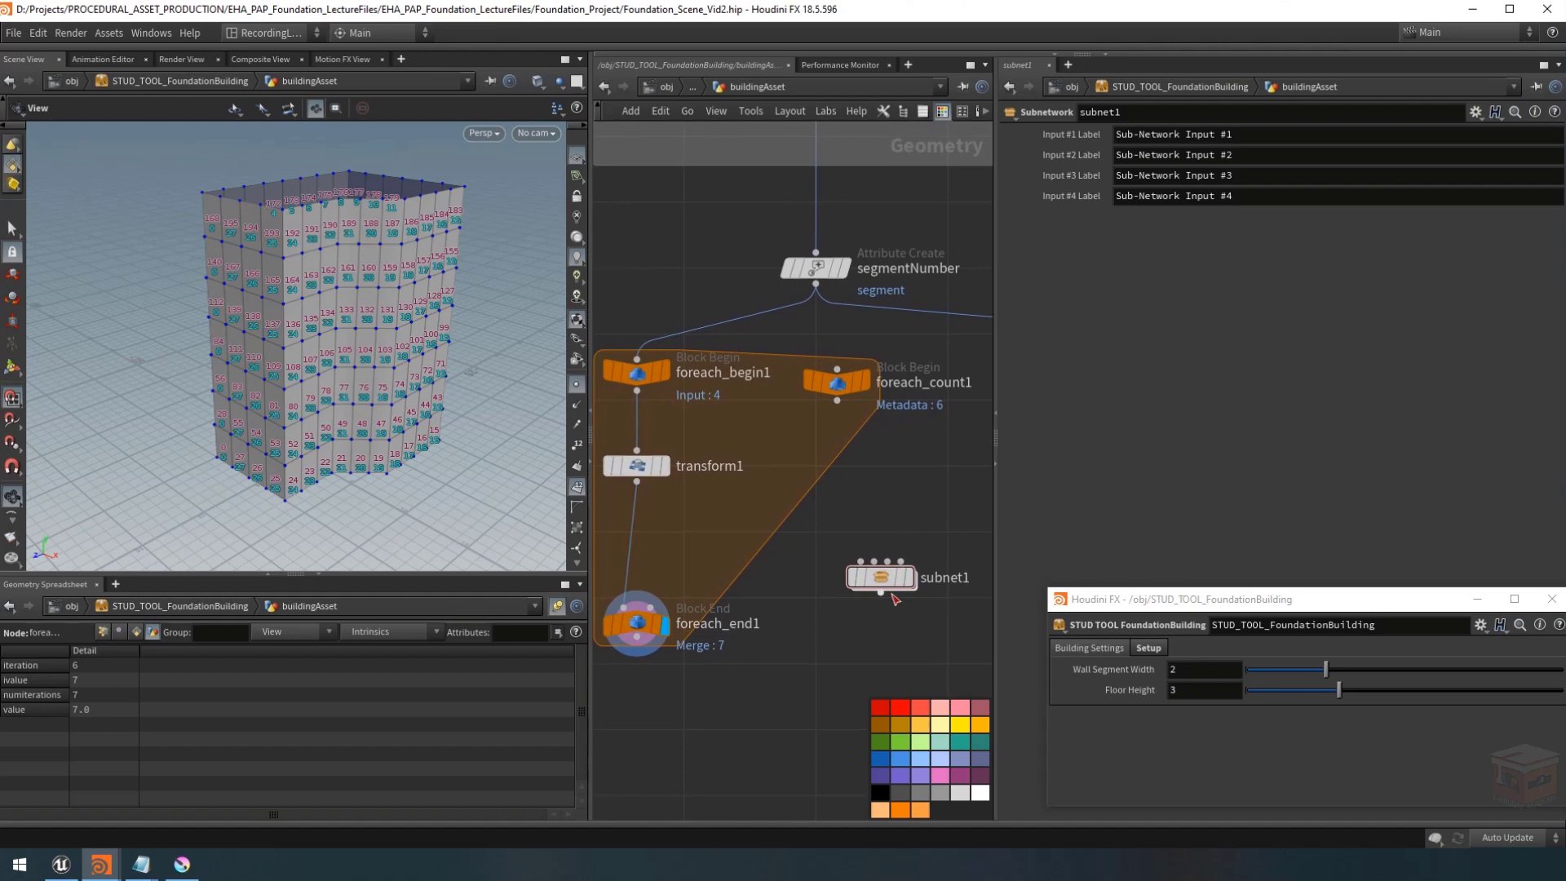
Open subnet1's parameter interface for editing and add a Float parameter below the four input label parameters.
{"action": "mouse_move", "coordinate": [868, 571]}
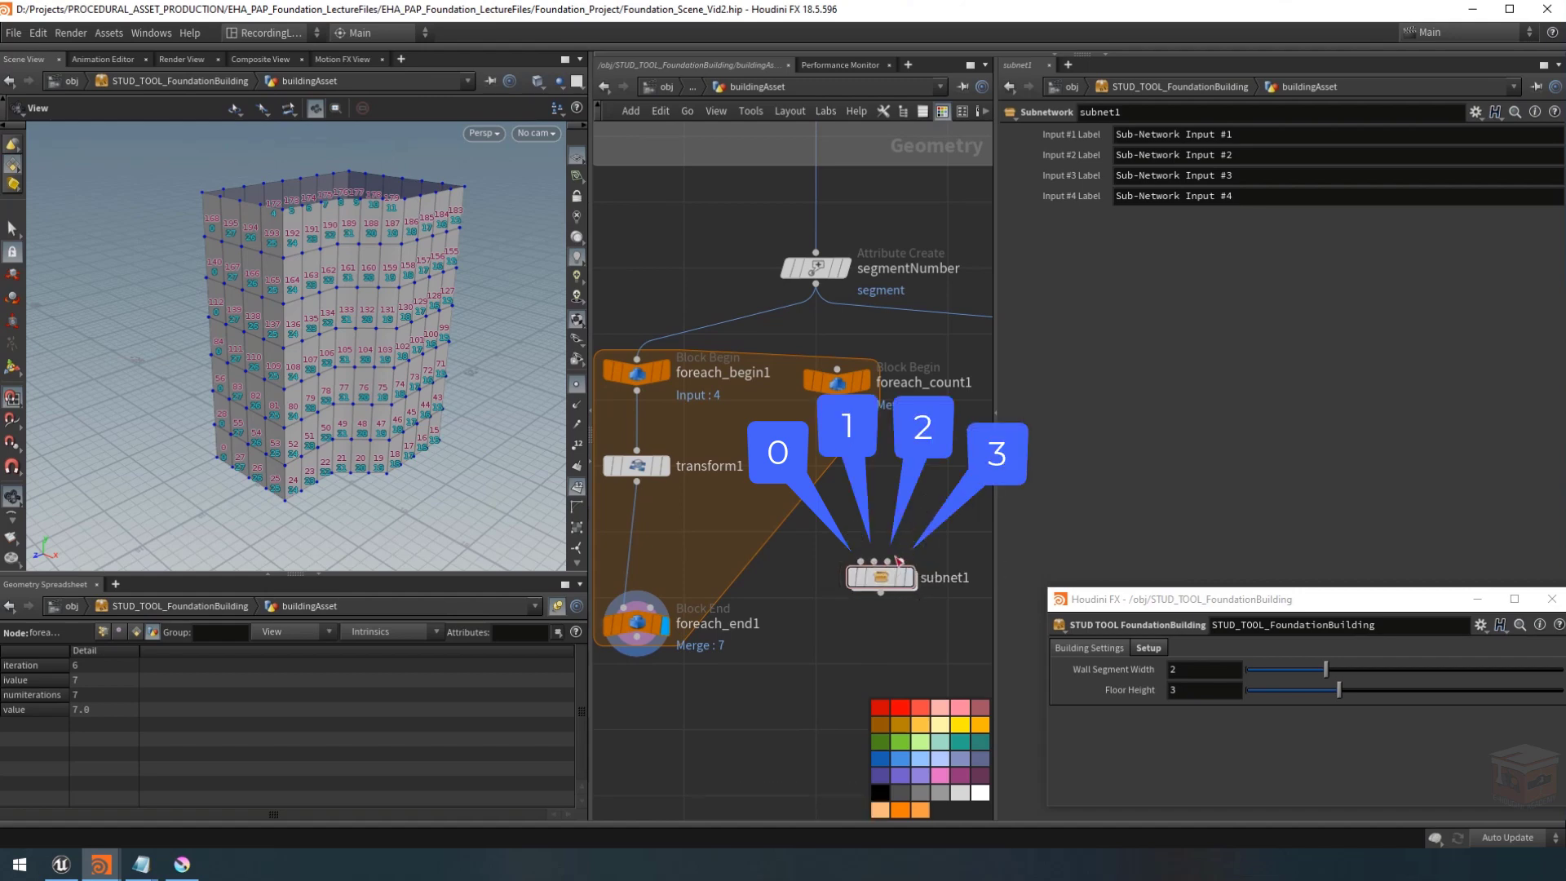
{"action": "right_click", "coordinate": [879, 576]}
{"action": "mouse_move", "coordinate": [994, 625]}
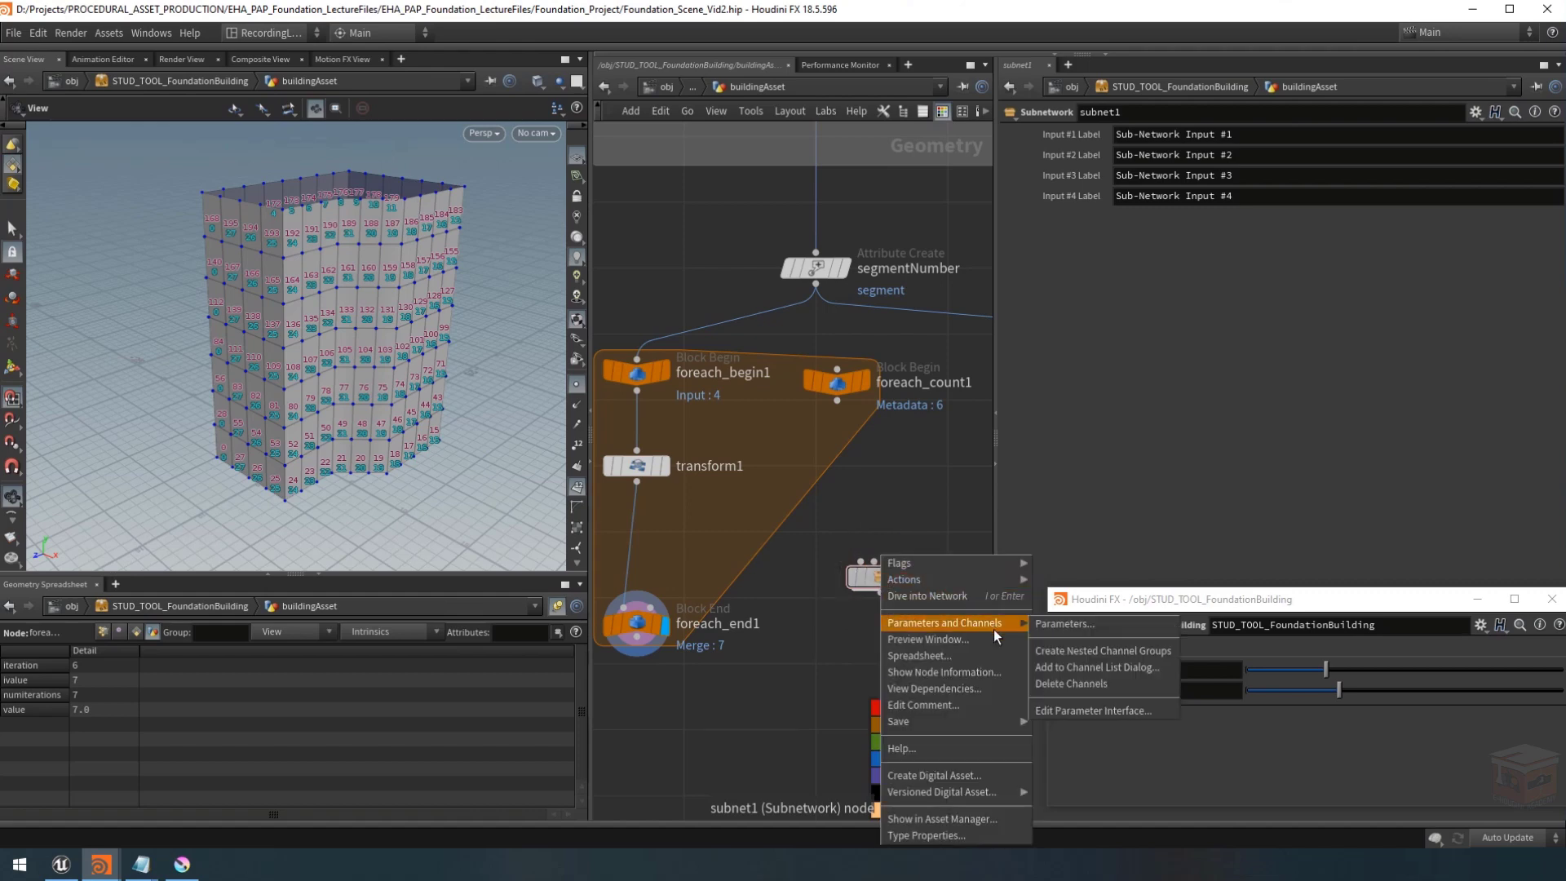
{"action": "left_click", "coordinate": [1057, 712]}
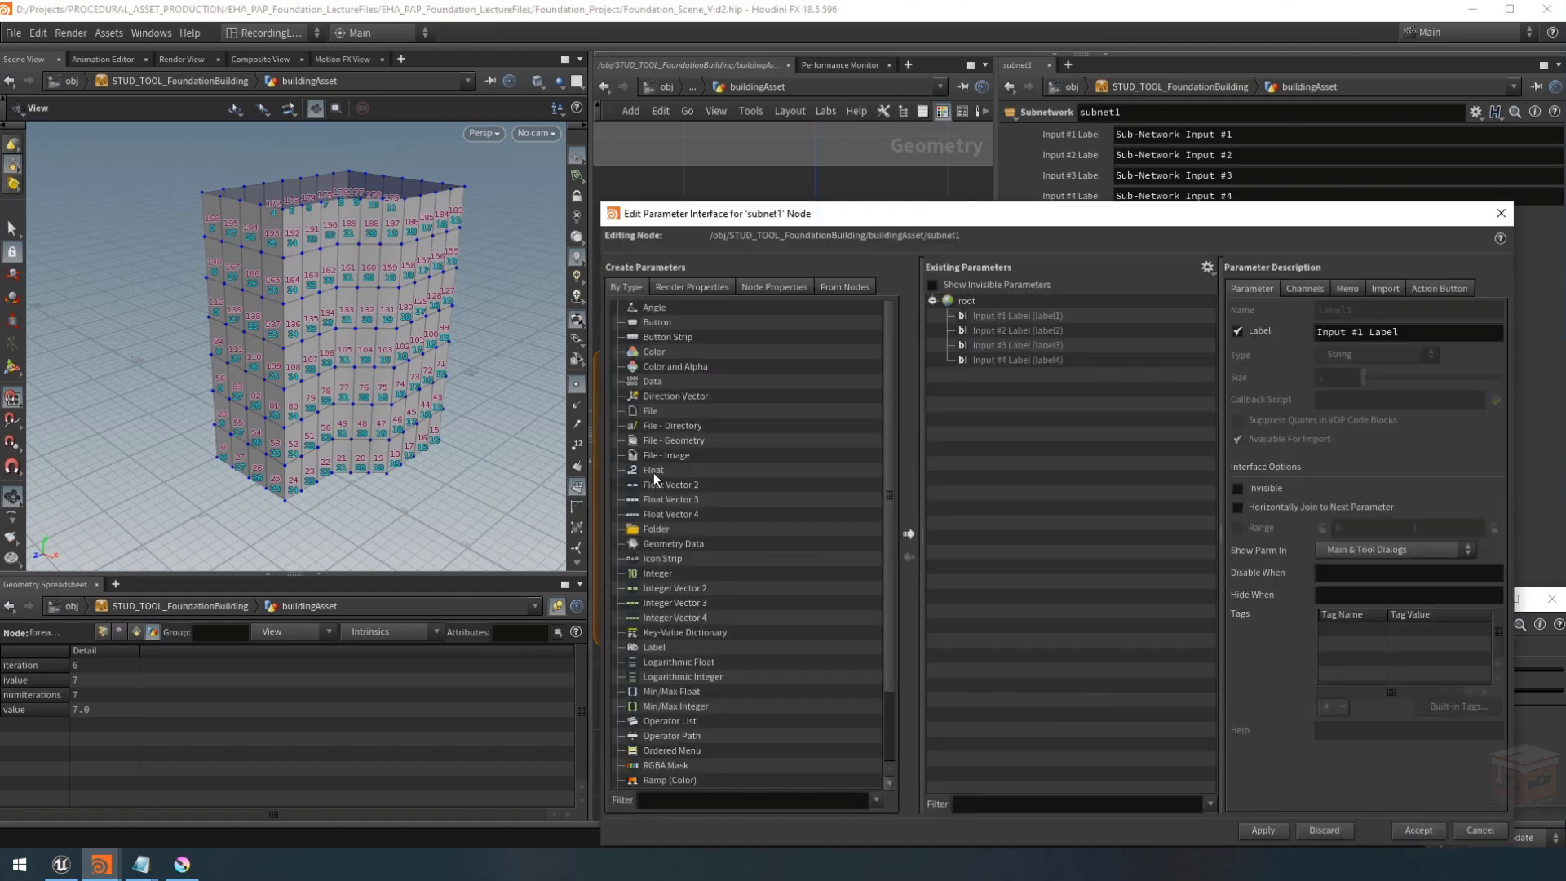
{"action": "left_click_drag", "start_coordinate": [653, 472], "coordinate": [991, 445]}
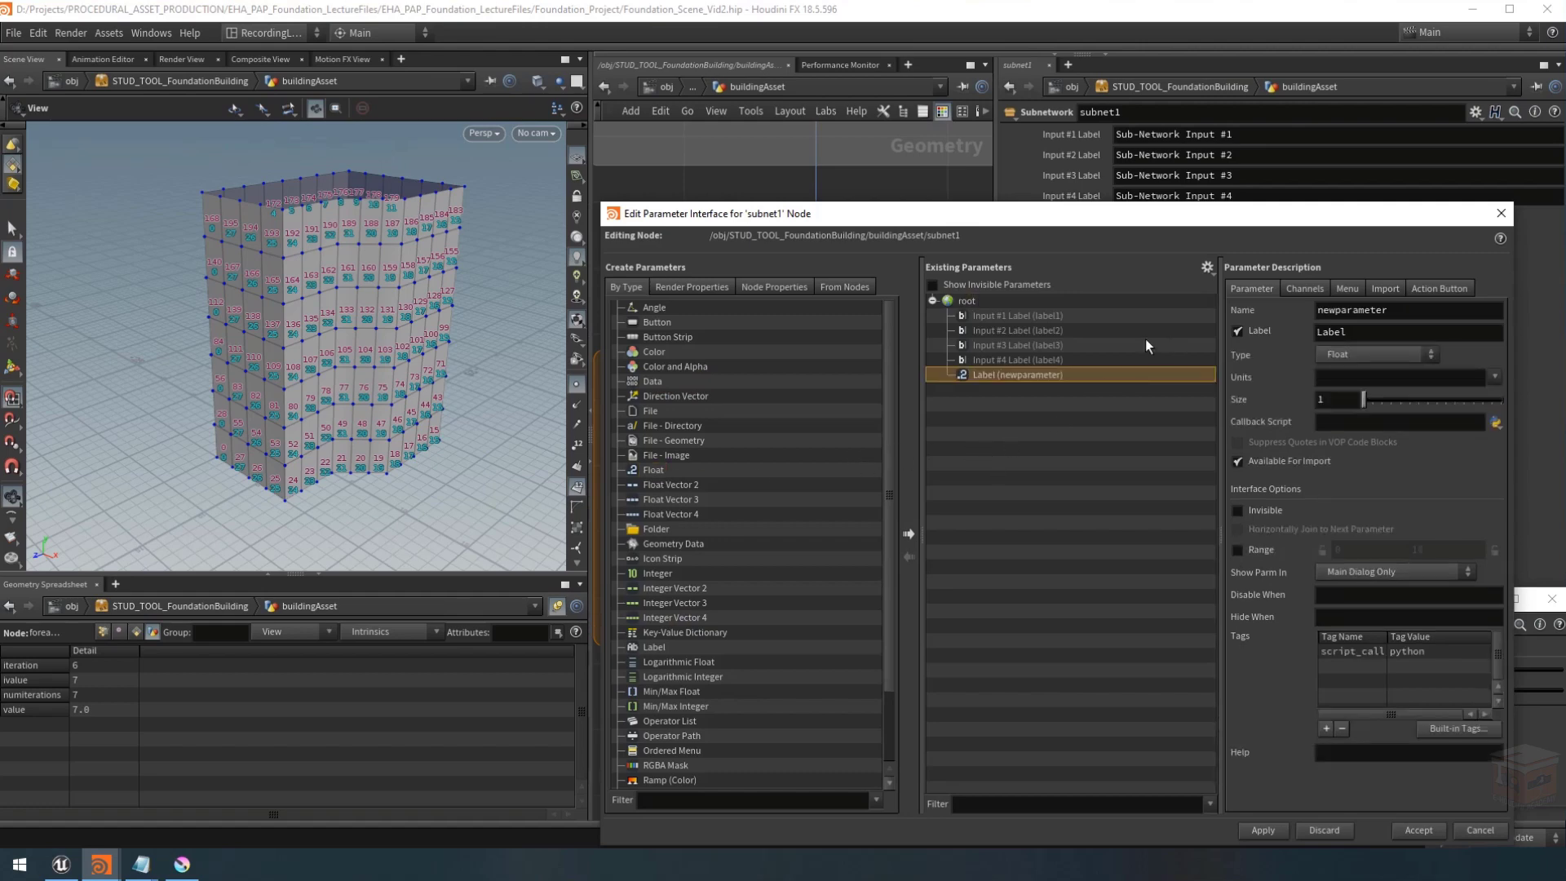
Make subnet1's four Input Label parameters invisible, apply the interface changes and close the editor.
{"action": "left_click", "coordinate": [1081, 318]}
{"action": "left_click", "coordinate": [1079, 359], "text": "shift"}
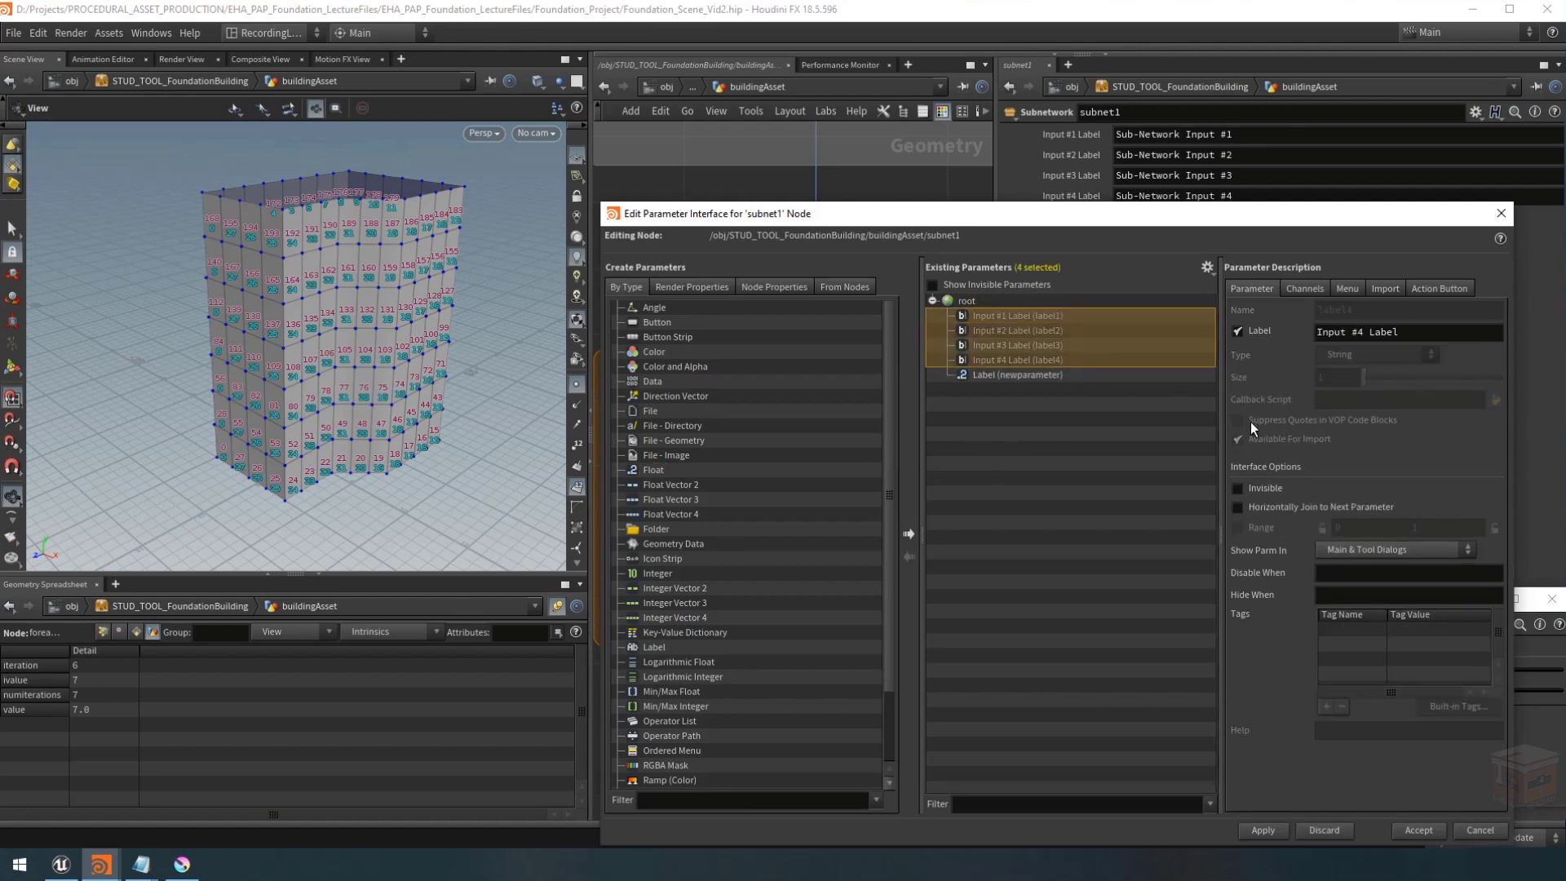
{"action": "left_click", "coordinate": [1243, 490]}
{"action": "left_click", "coordinate": [1263, 830]}
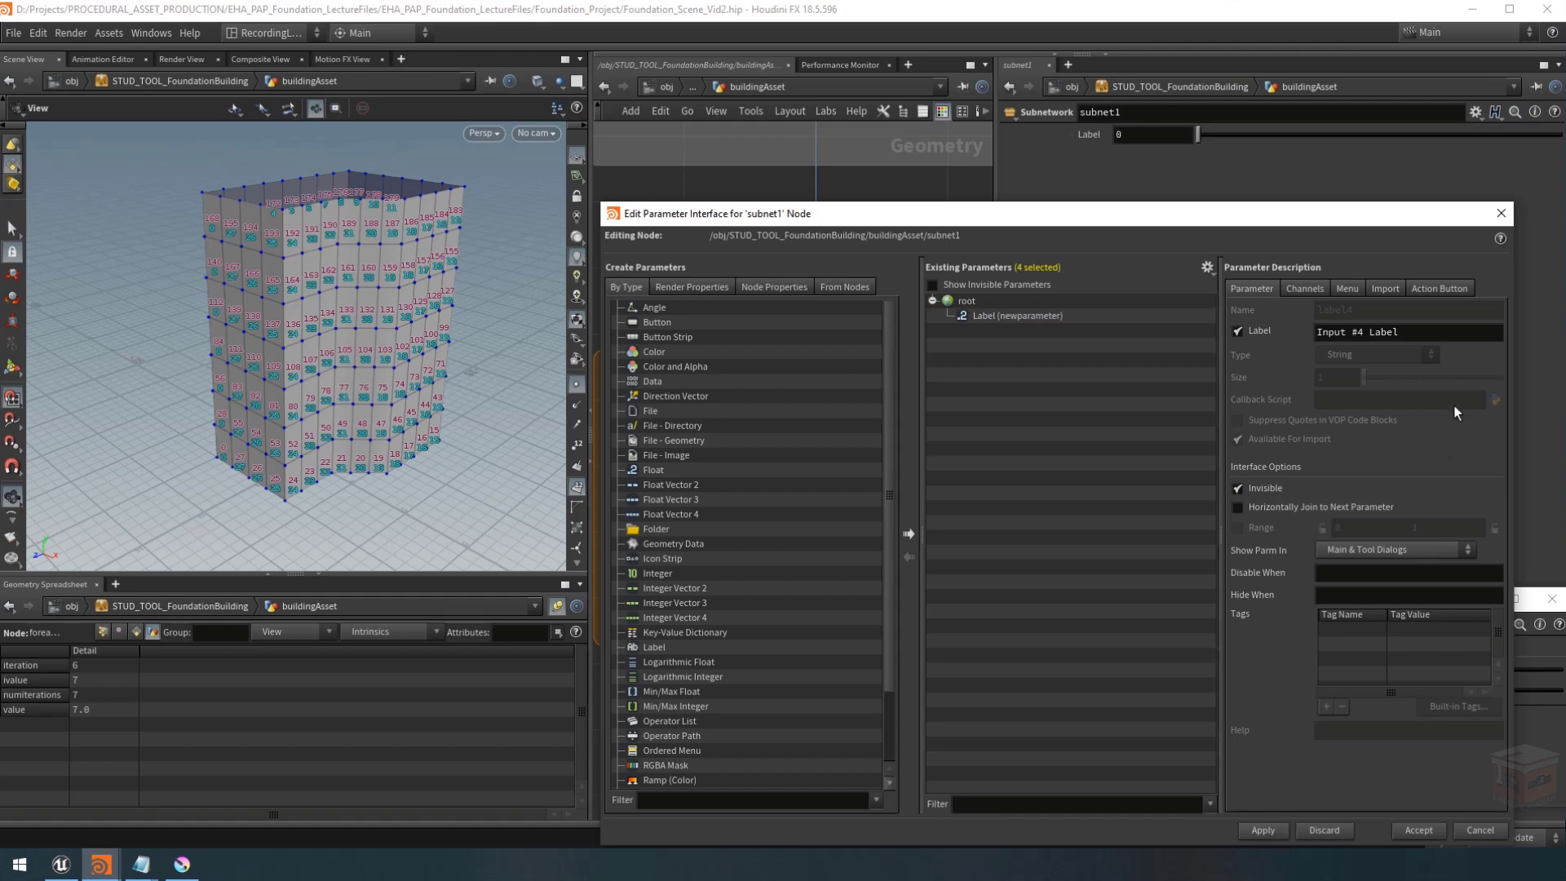
{"action": "left_click", "coordinate": [1495, 217]}
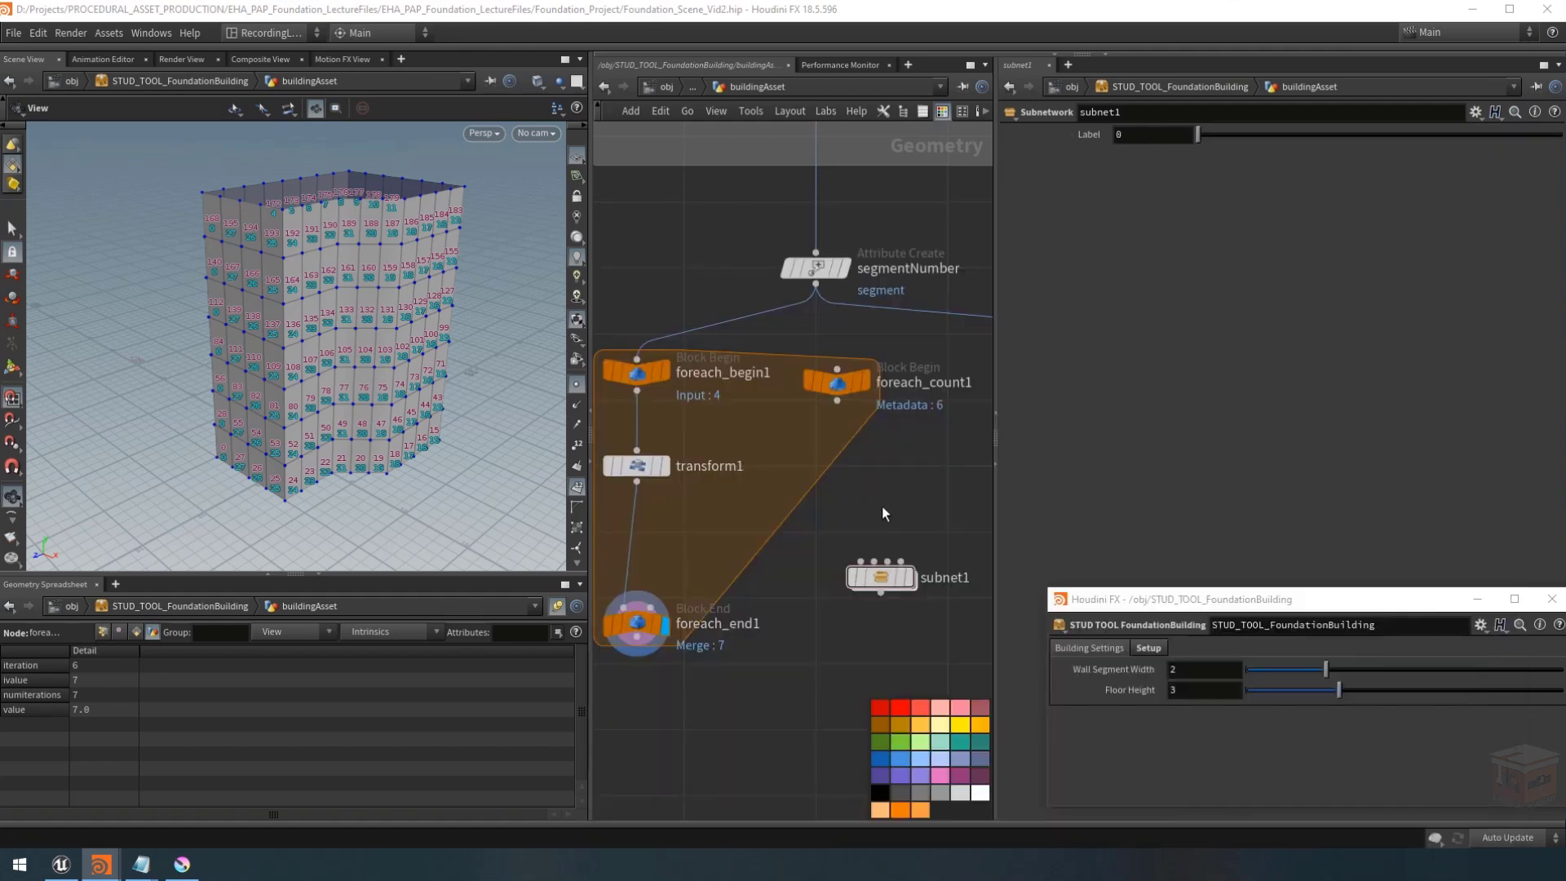
Move subnet1 down, place a displayed Add node above it and enable Point 0 at the origin.
{"action": "middle_click_drag", "start_coordinate": [883, 505], "coordinate": [796, 512]}
{"action": "left_click_drag", "start_coordinate": [796, 589], "coordinate": [835, 640]}
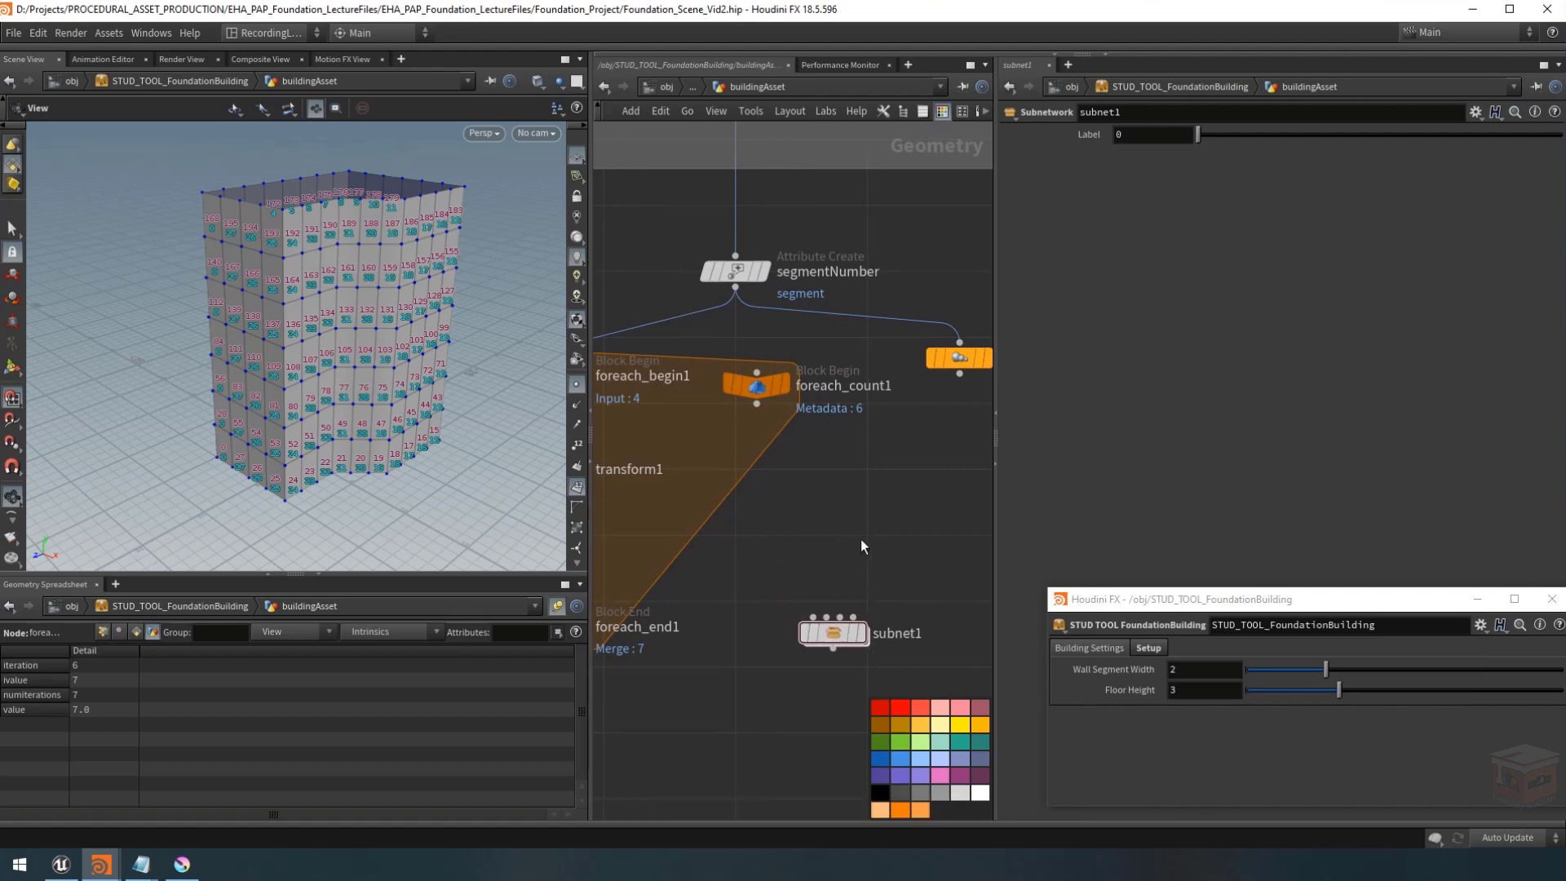
{"action": "middle_click_drag", "start_coordinate": [861, 540], "coordinate": [798, 509]}
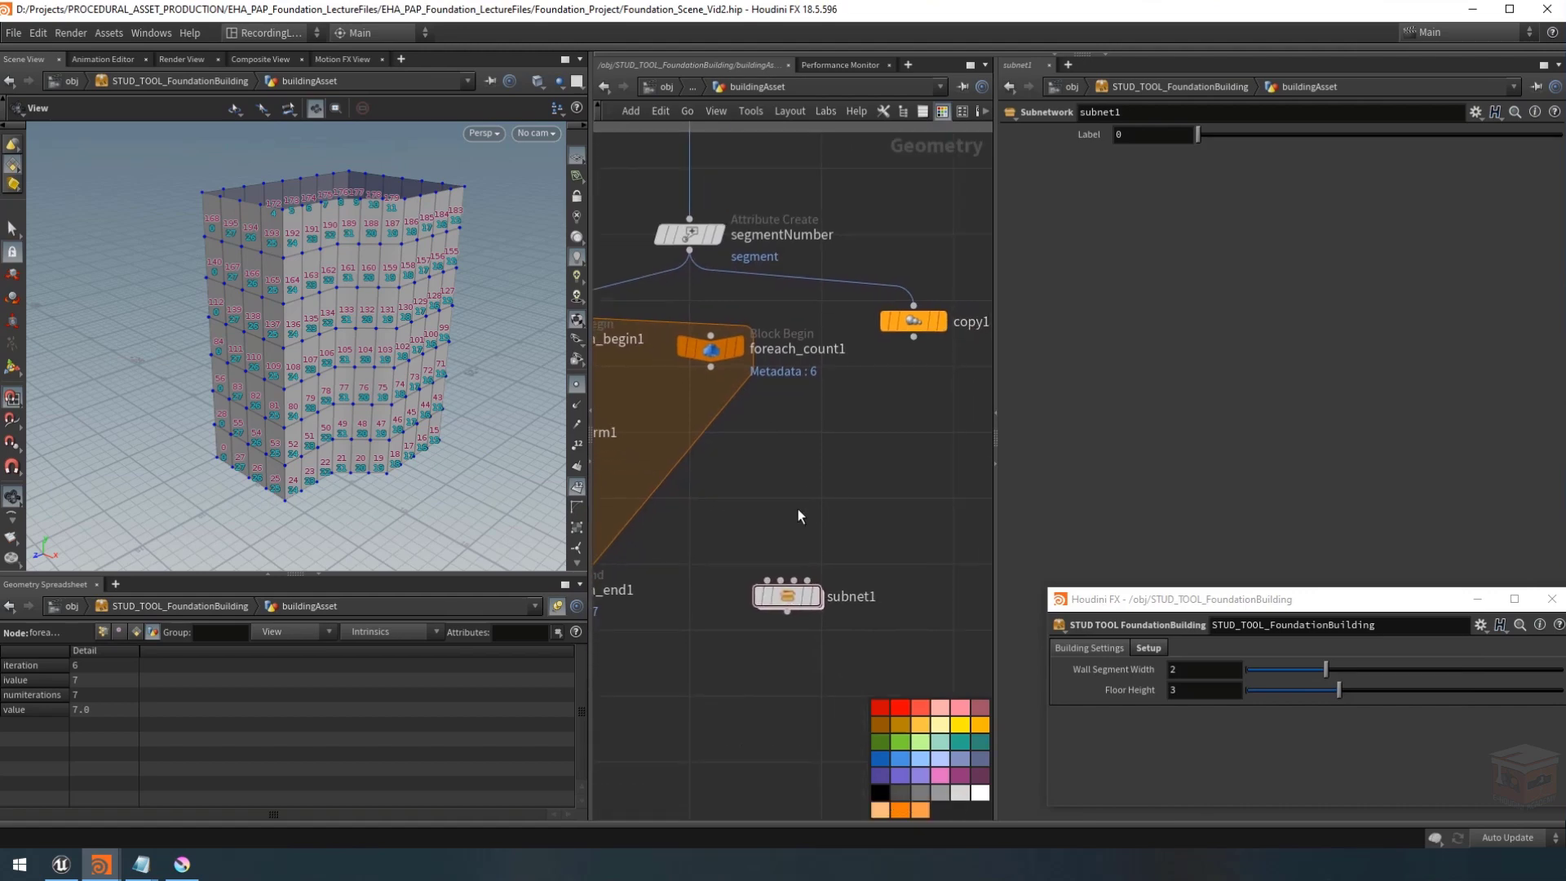
{"action": "key", "text": "Tab"}
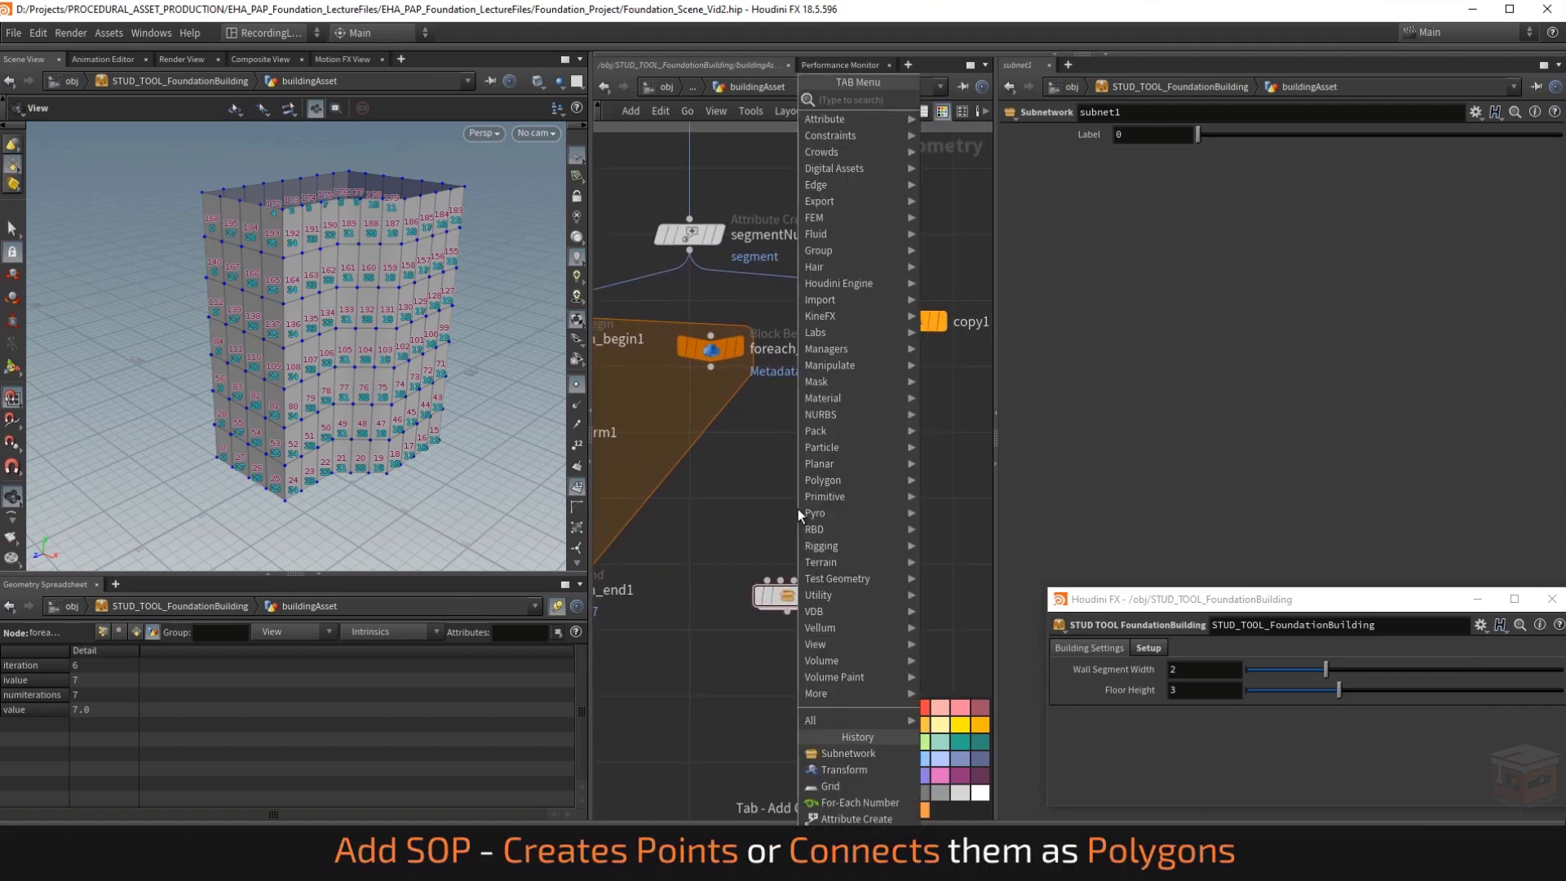
{"action": "type", "text": "add"}
{"action": "key", "text": "Return"}
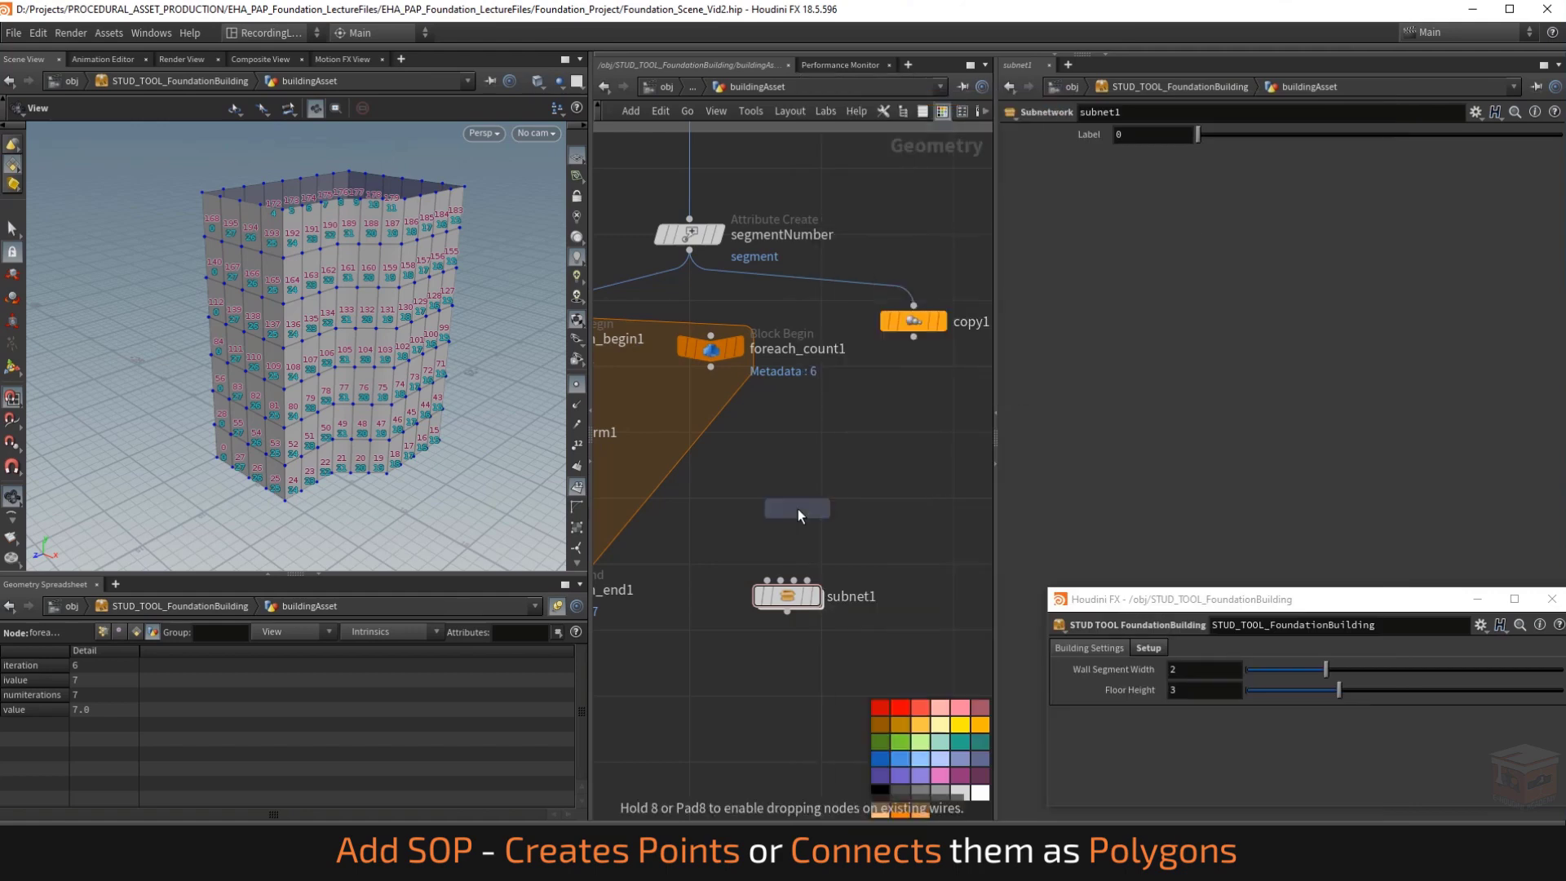
{"action": "left_click", "coordinate": [798, 481]}
{"action": "left_click", "coordinate": [797, 480]}
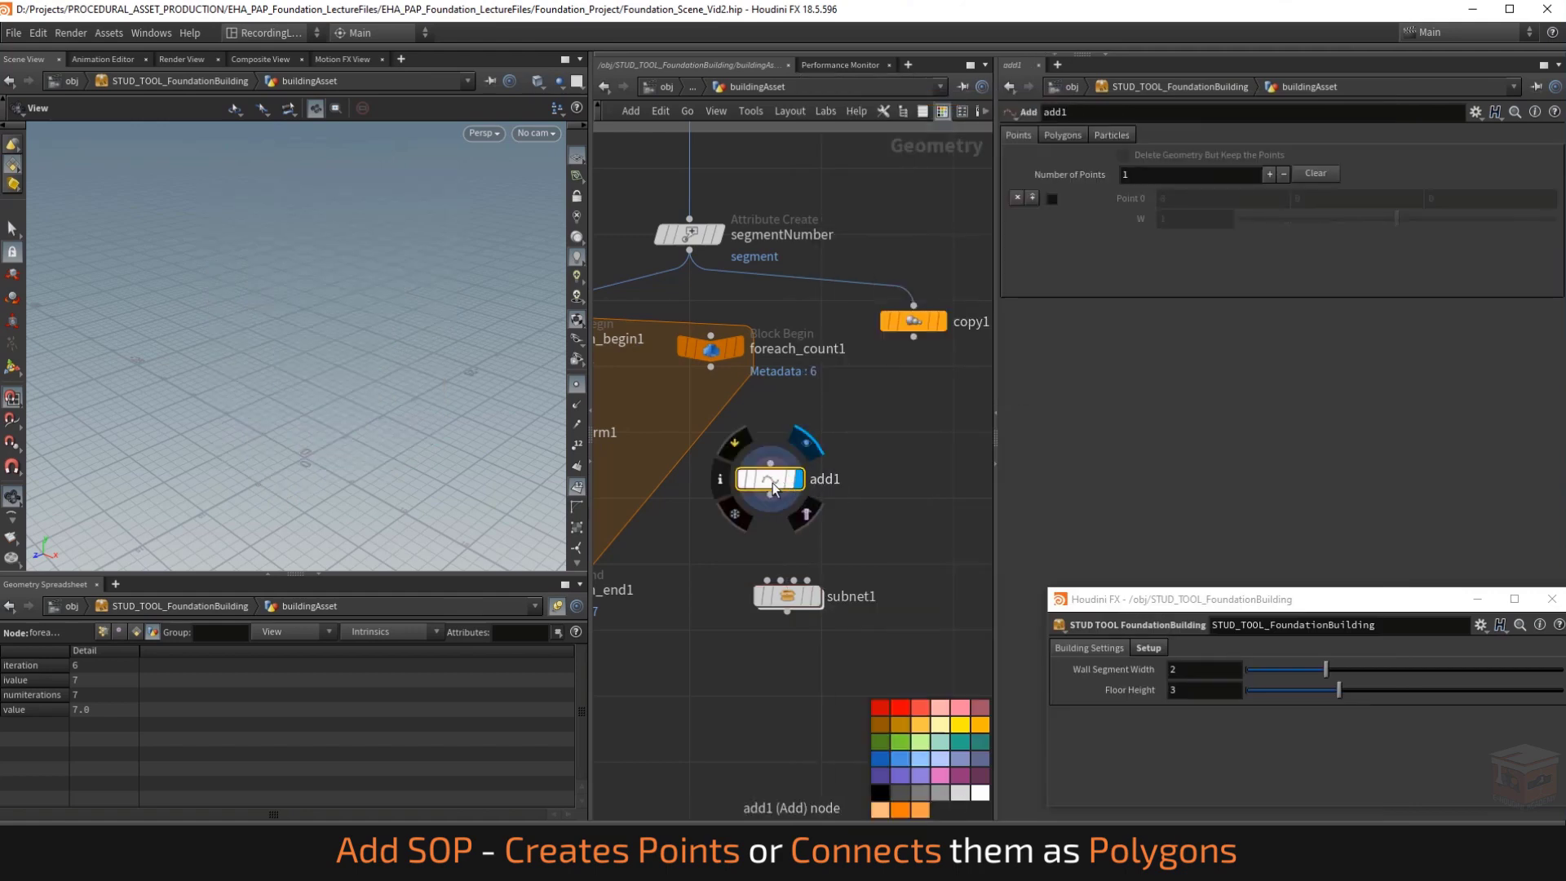
{"action": "left_click", "coordinate": [1052, 198]}
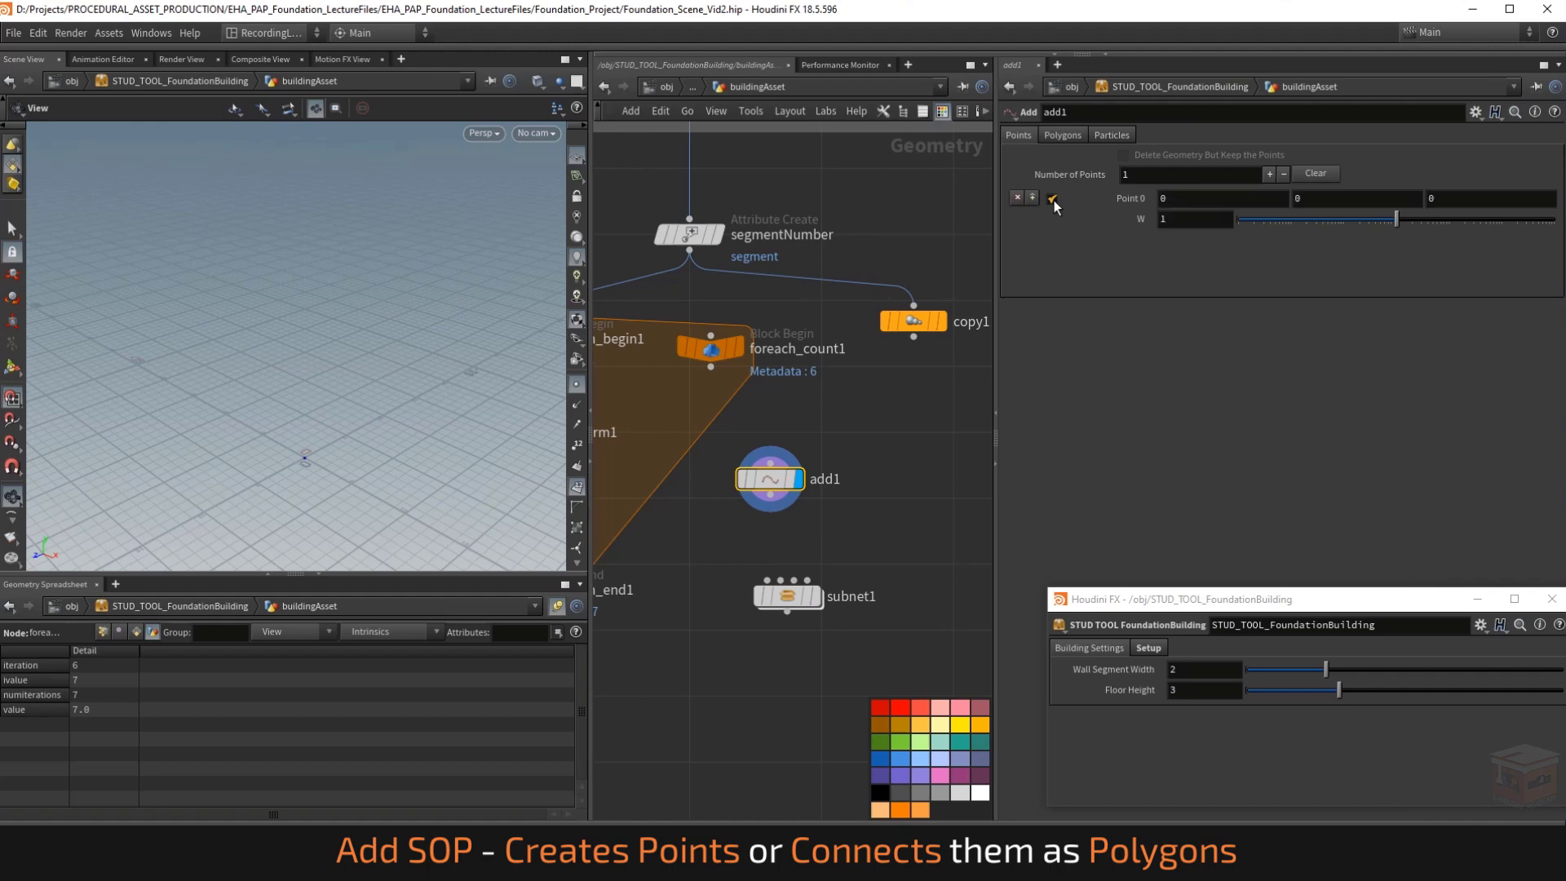
{"action": "left_click_drag", "start_coordinate": [297, 454], "coordinate": [307, 445]}
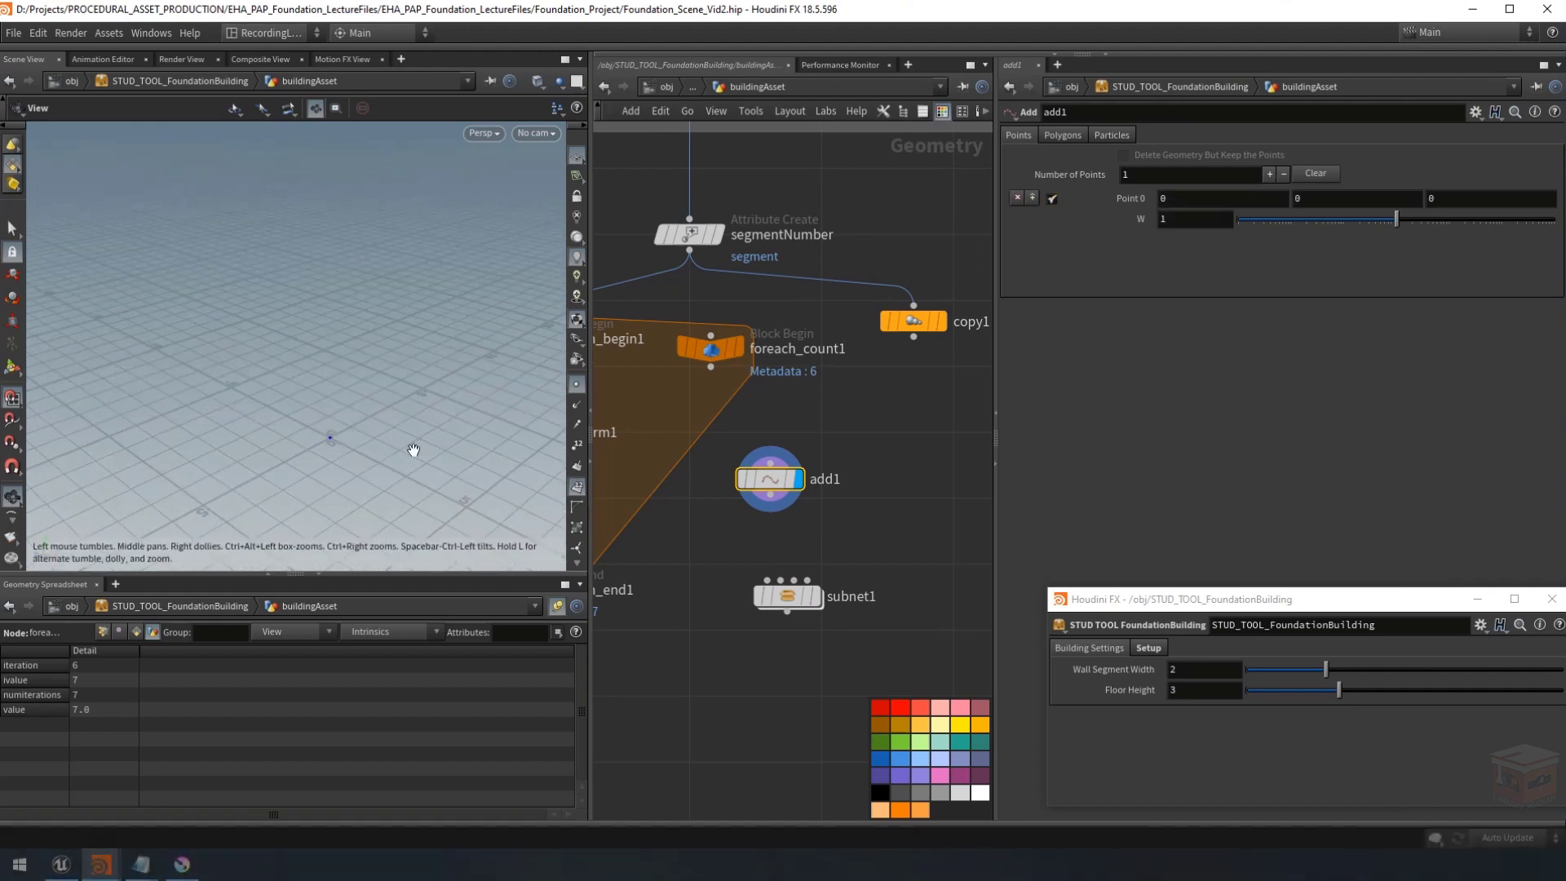
Connect add1 to subnet1's first input, display subnet1 and space the two nodes further apart.
{"action": "left_click", "coordinate": [770, 495]}
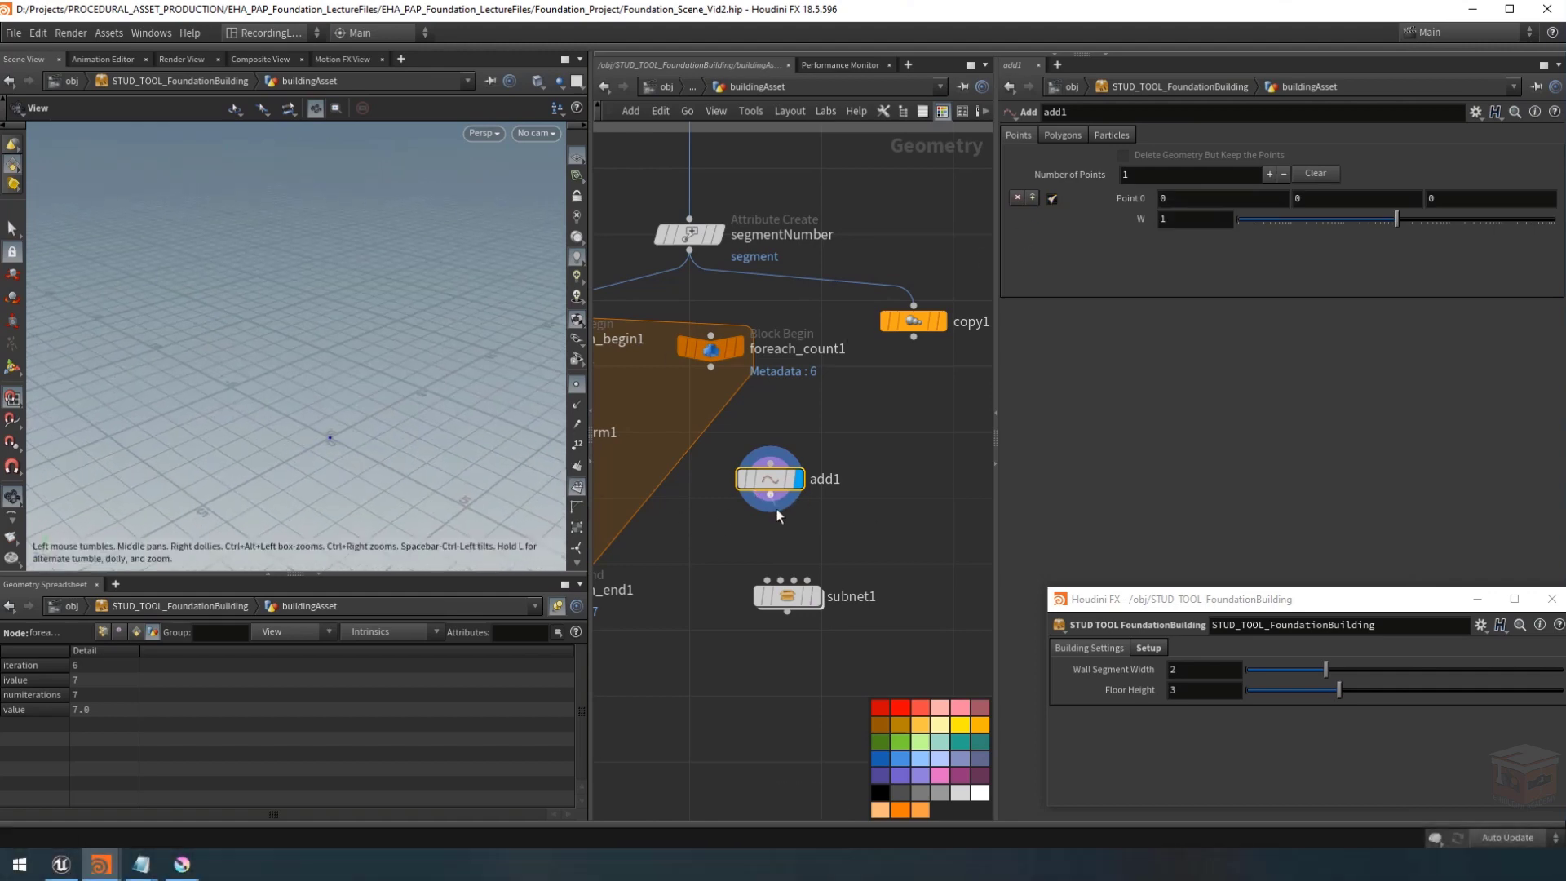
{"action": "left_click_drag", "start_coordinate": [769, 579], "coordinate": [771, 595]}
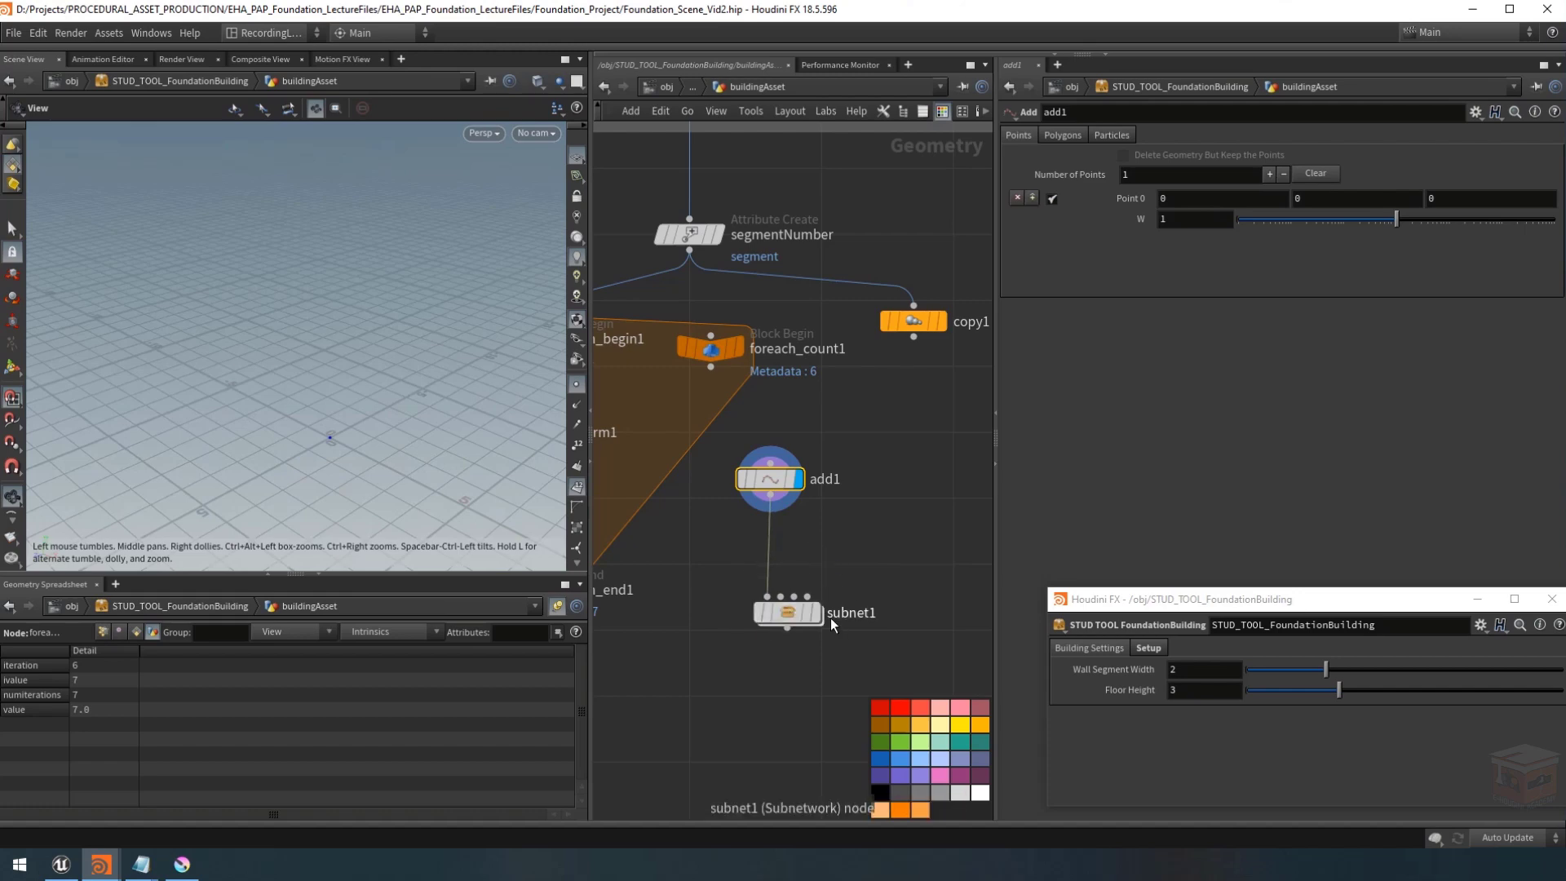
{"action": "left_click", "coordinate": [798, 613]}
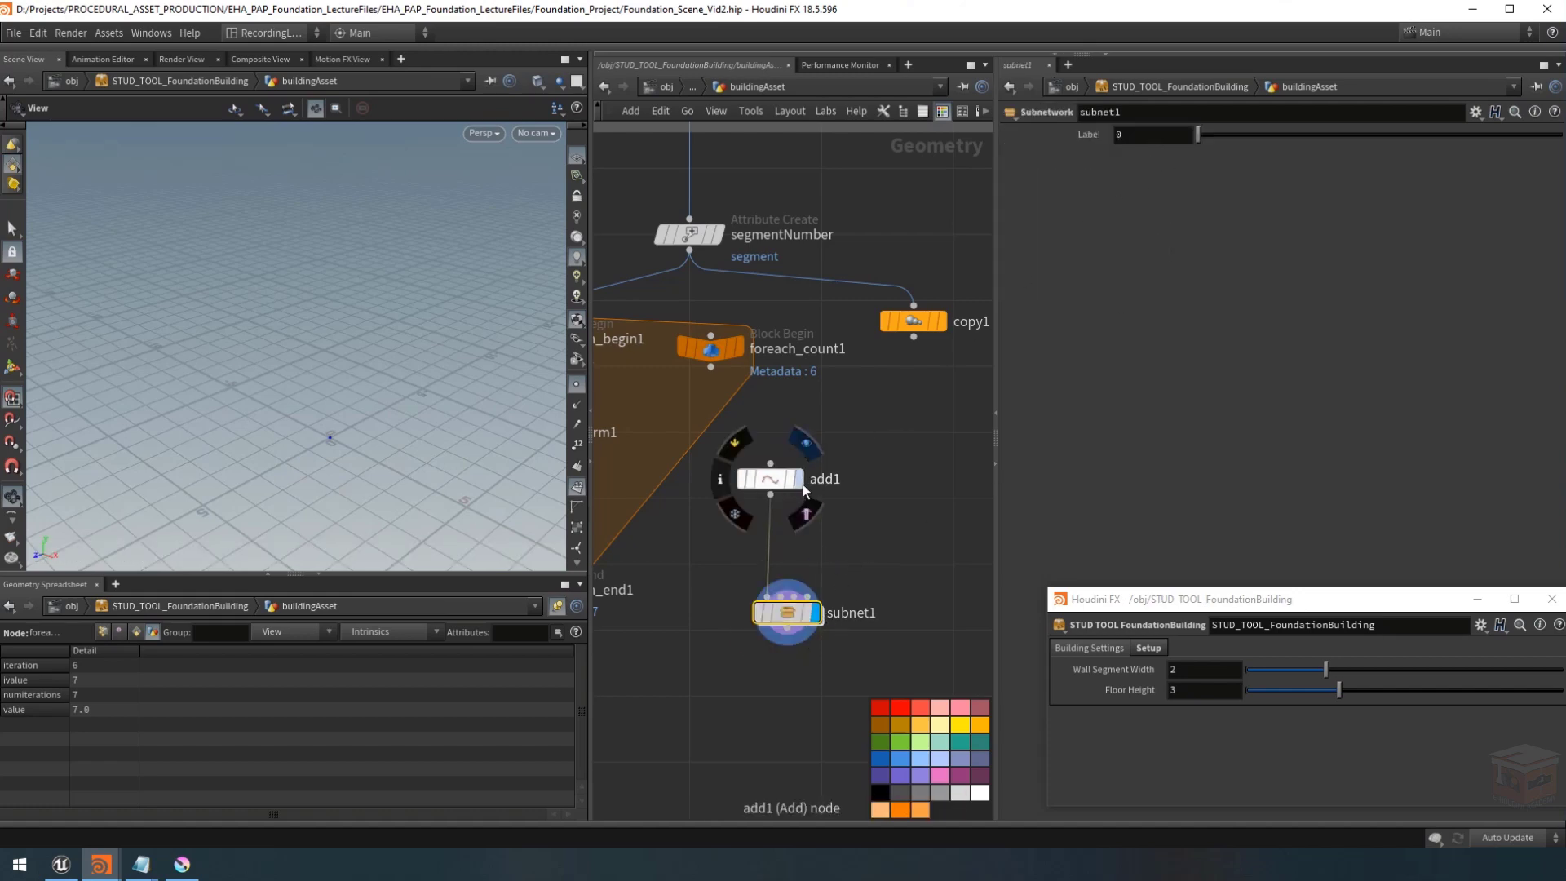
{"action": "left_click_drag", "start_coordinate": [770, 479], "coordinate": [772, 451]}
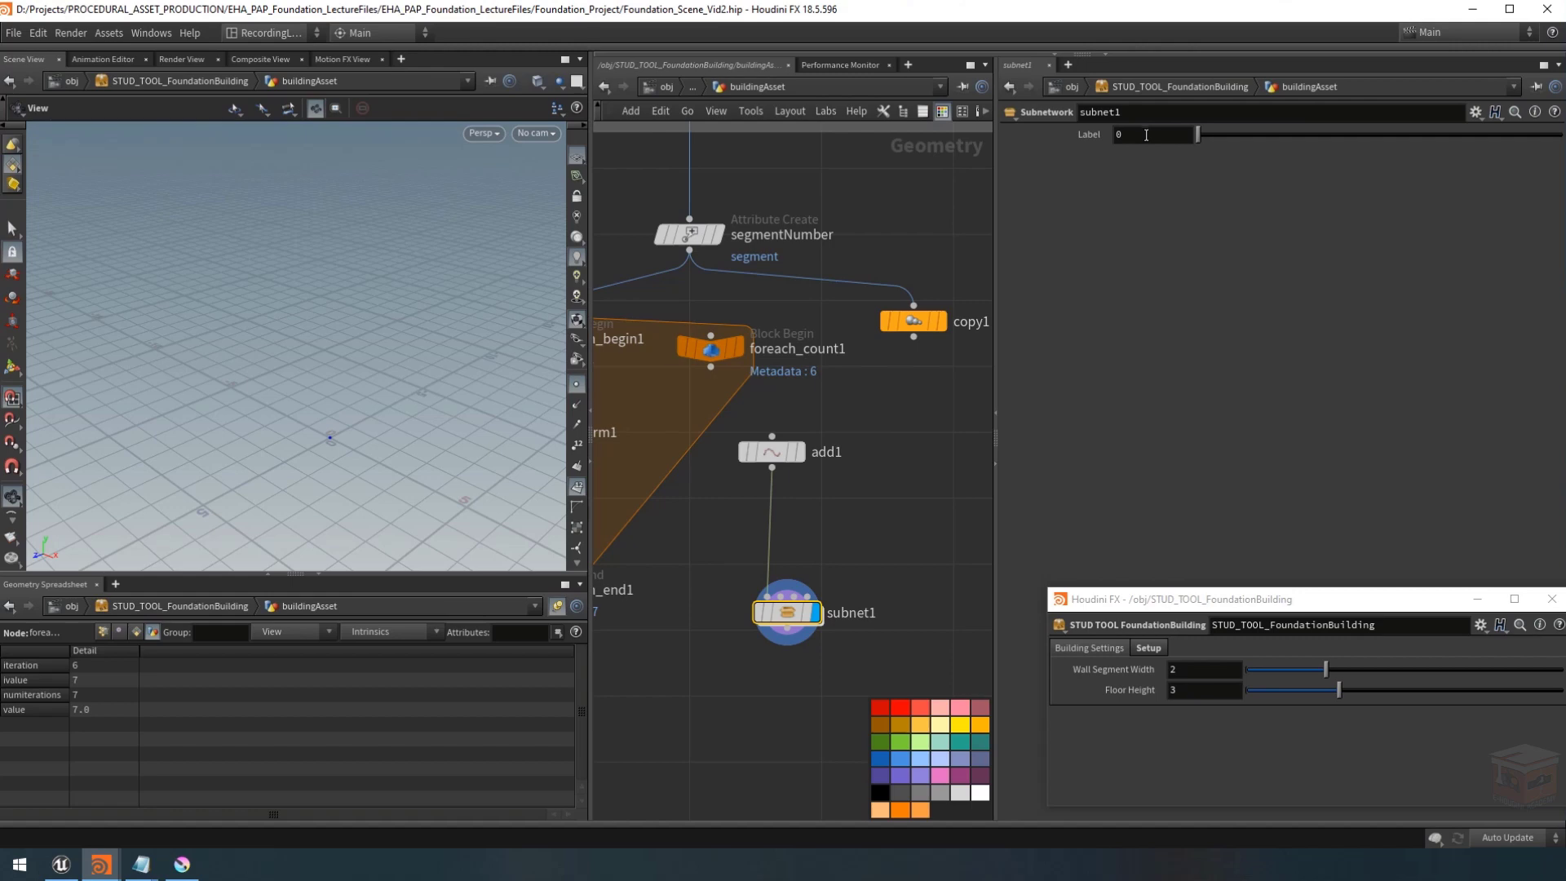
Set add1 to 3 points, enabling Point 1 at X 0.7 and Point 2 at X 1.7.
{"action": "left_click", "coordinate": [791, 453]}
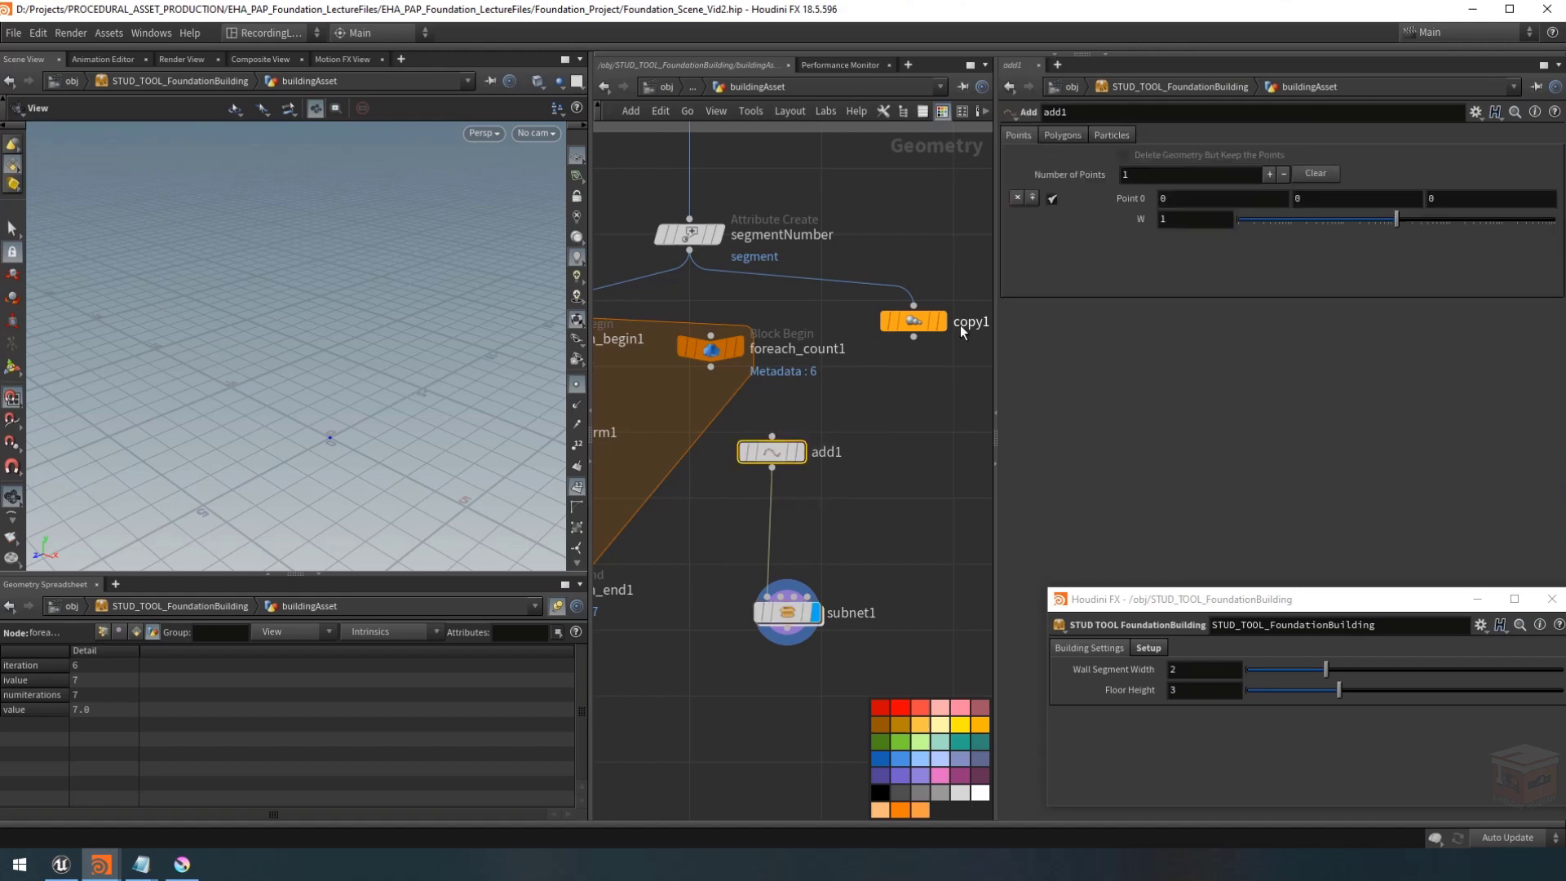
{"action": "left_click", "coordinate": [1269, 174]}
{"action": "left_click", "coordinate": [1270, 174]}
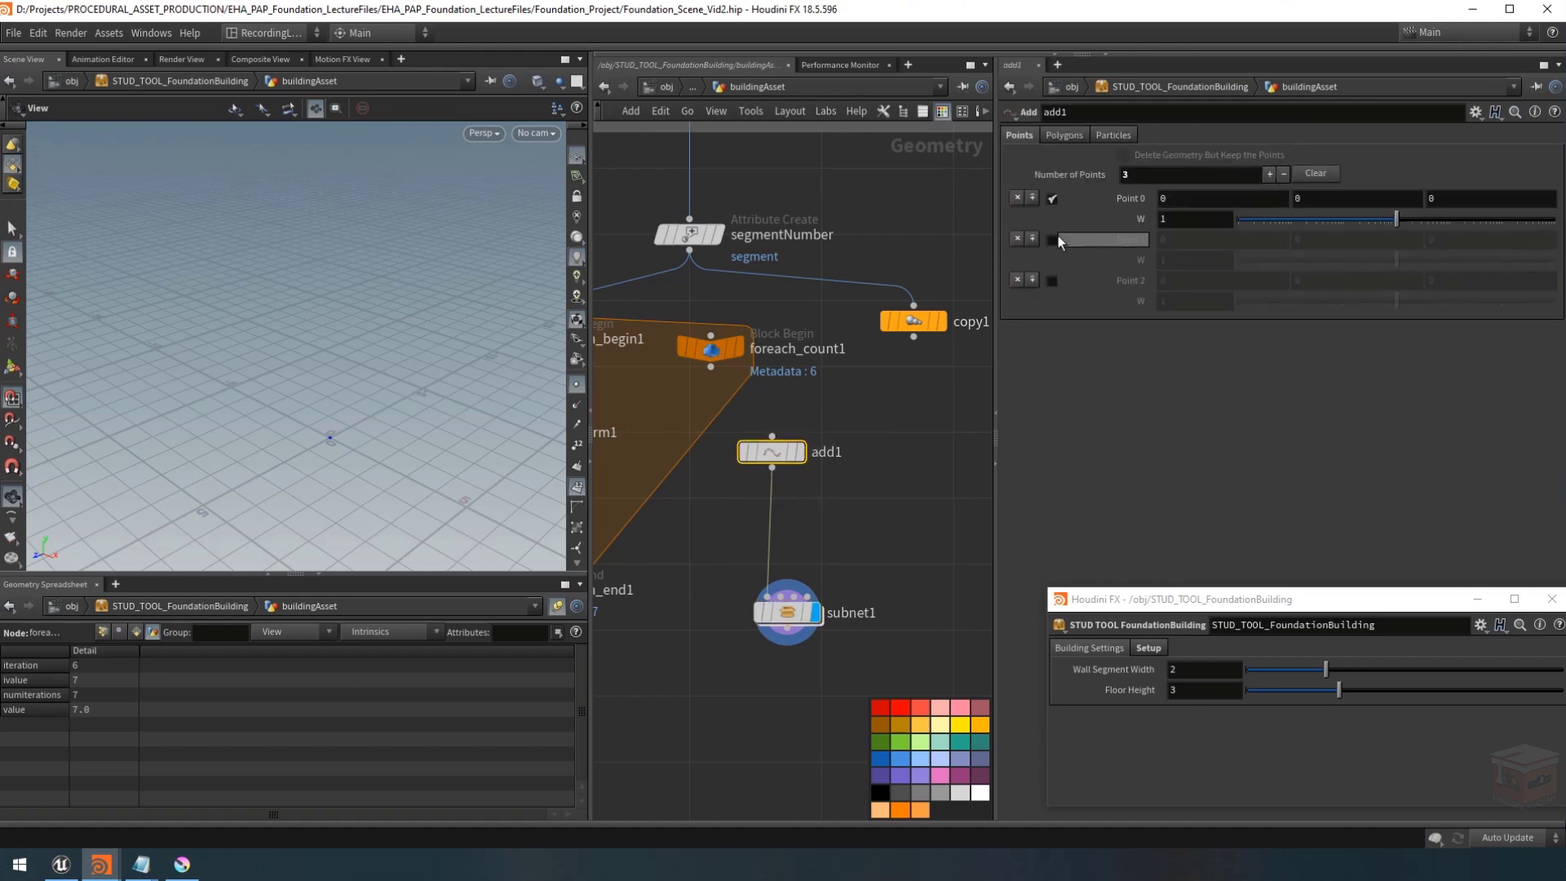
{"action": "left_click", "coordinate": [1053, 281]}
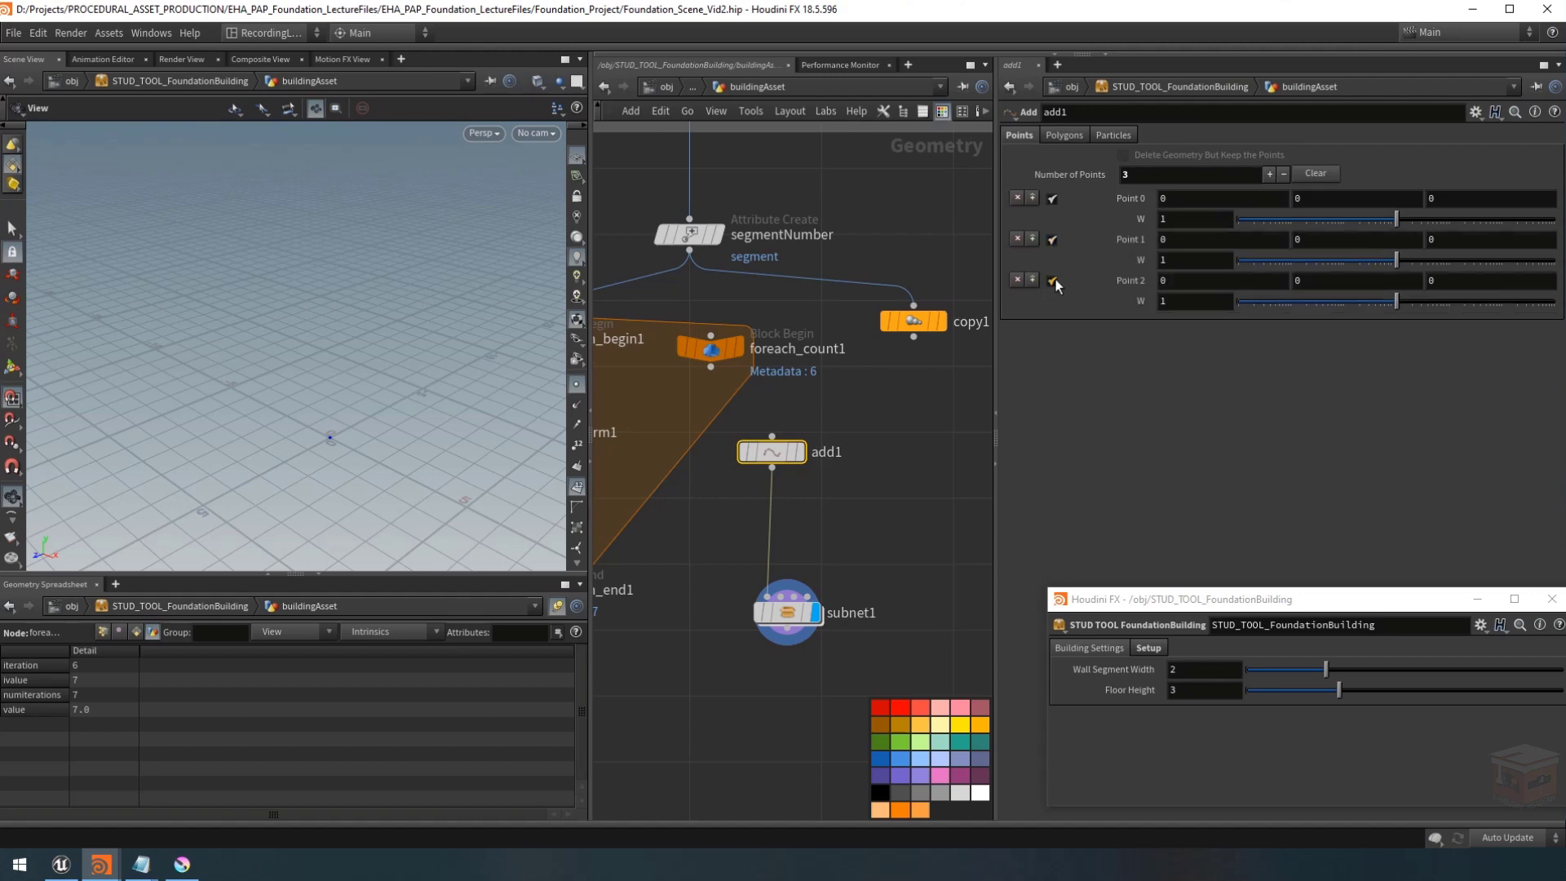
{"action": "middle_click_drag", "start_coordinate": [1196, 240], "coordinate": [1269, 246]}
{"action": "middle_click_drag", "start_coordinate": [1187, 281], "coordinate": [1315, 288]}
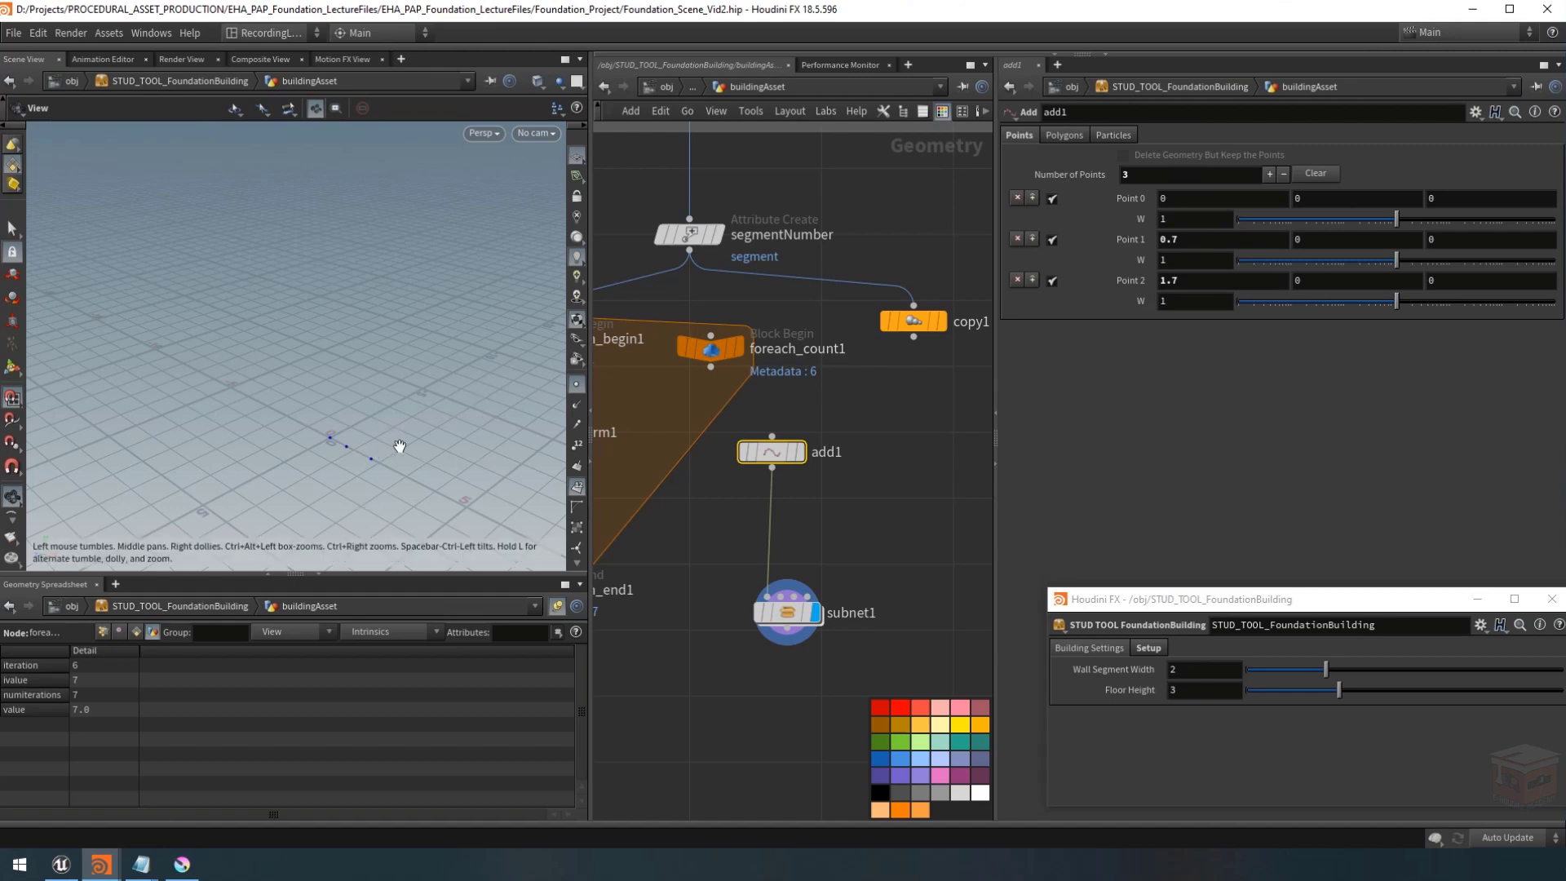
Enter the expression npoints(0) in subnet1's Label parameter and switch the field to its evaluated value.
{"action": "left_click", "coordinate": [785, 612]}
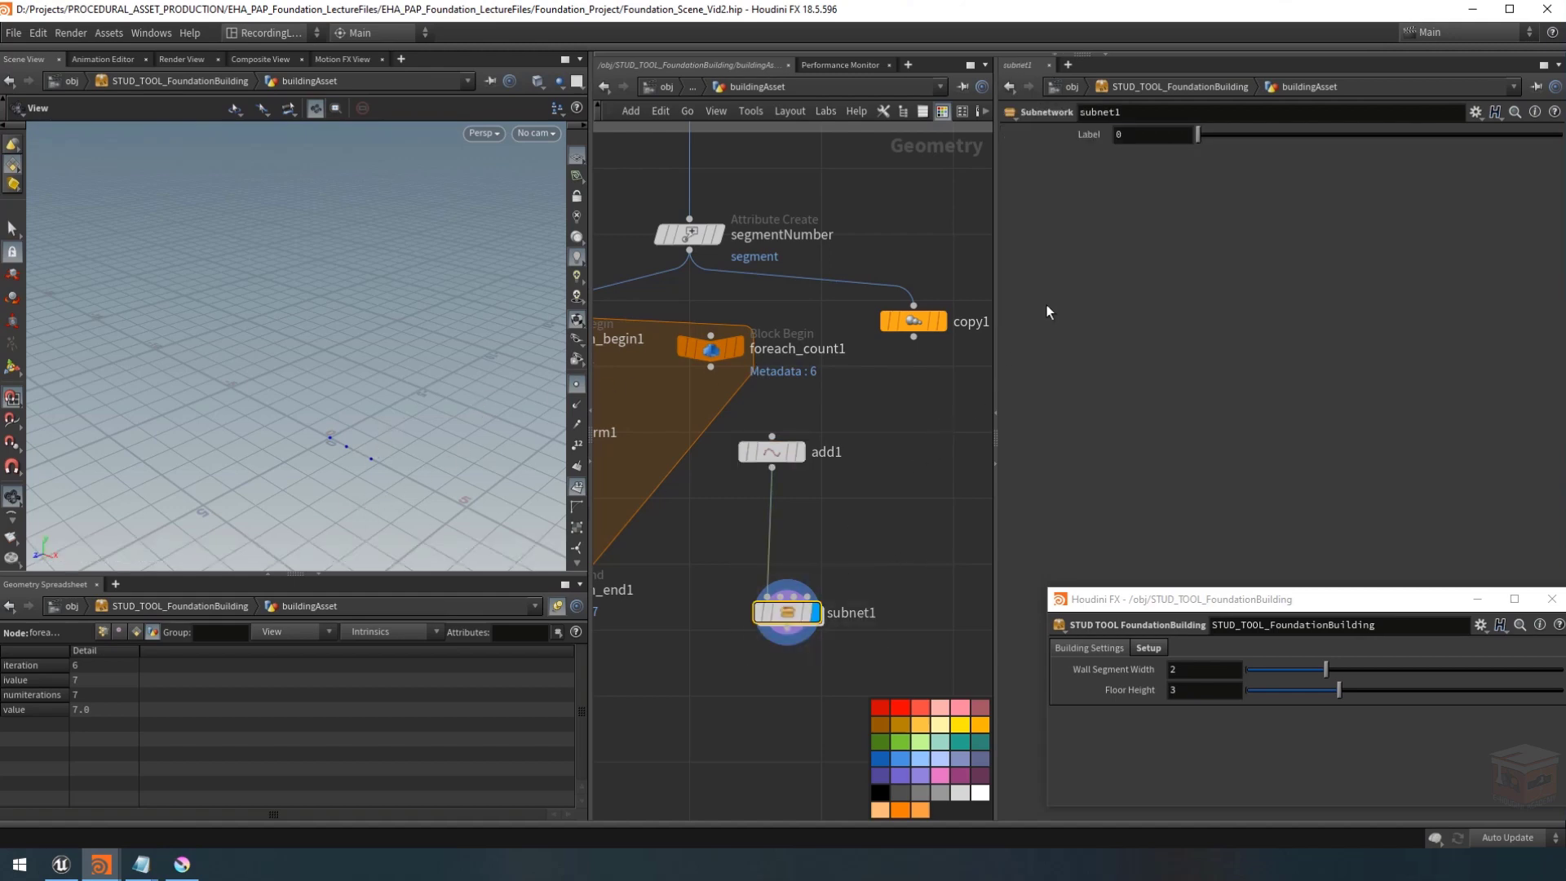
{"action": "left_click", "coordinate": [1146, 134]}
{"action": "type", "text": "np"}
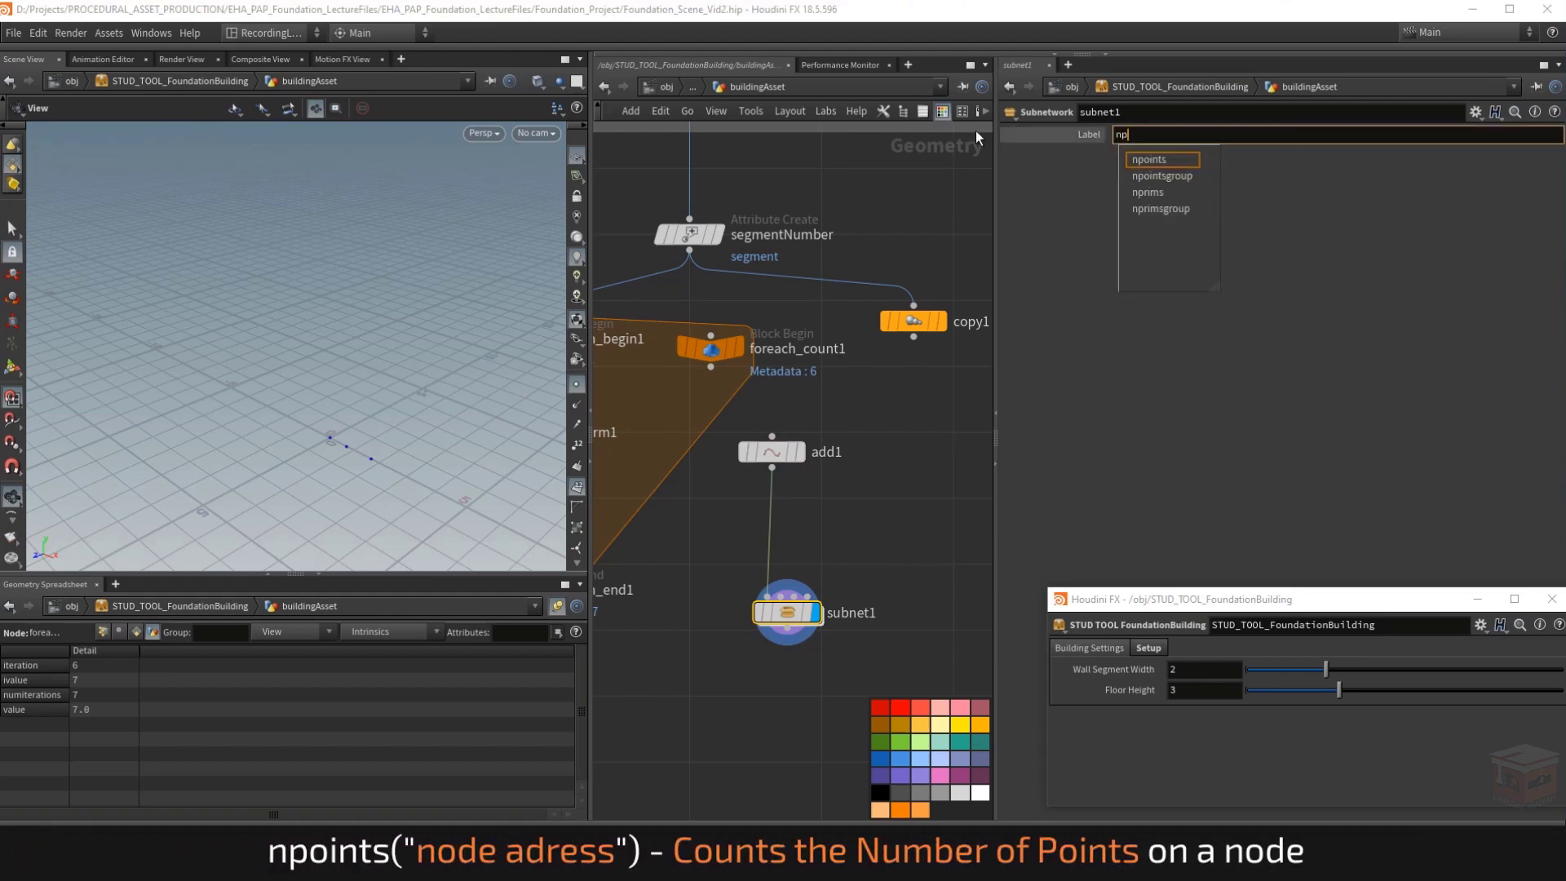
{"action": "type", "text": "oints()"}
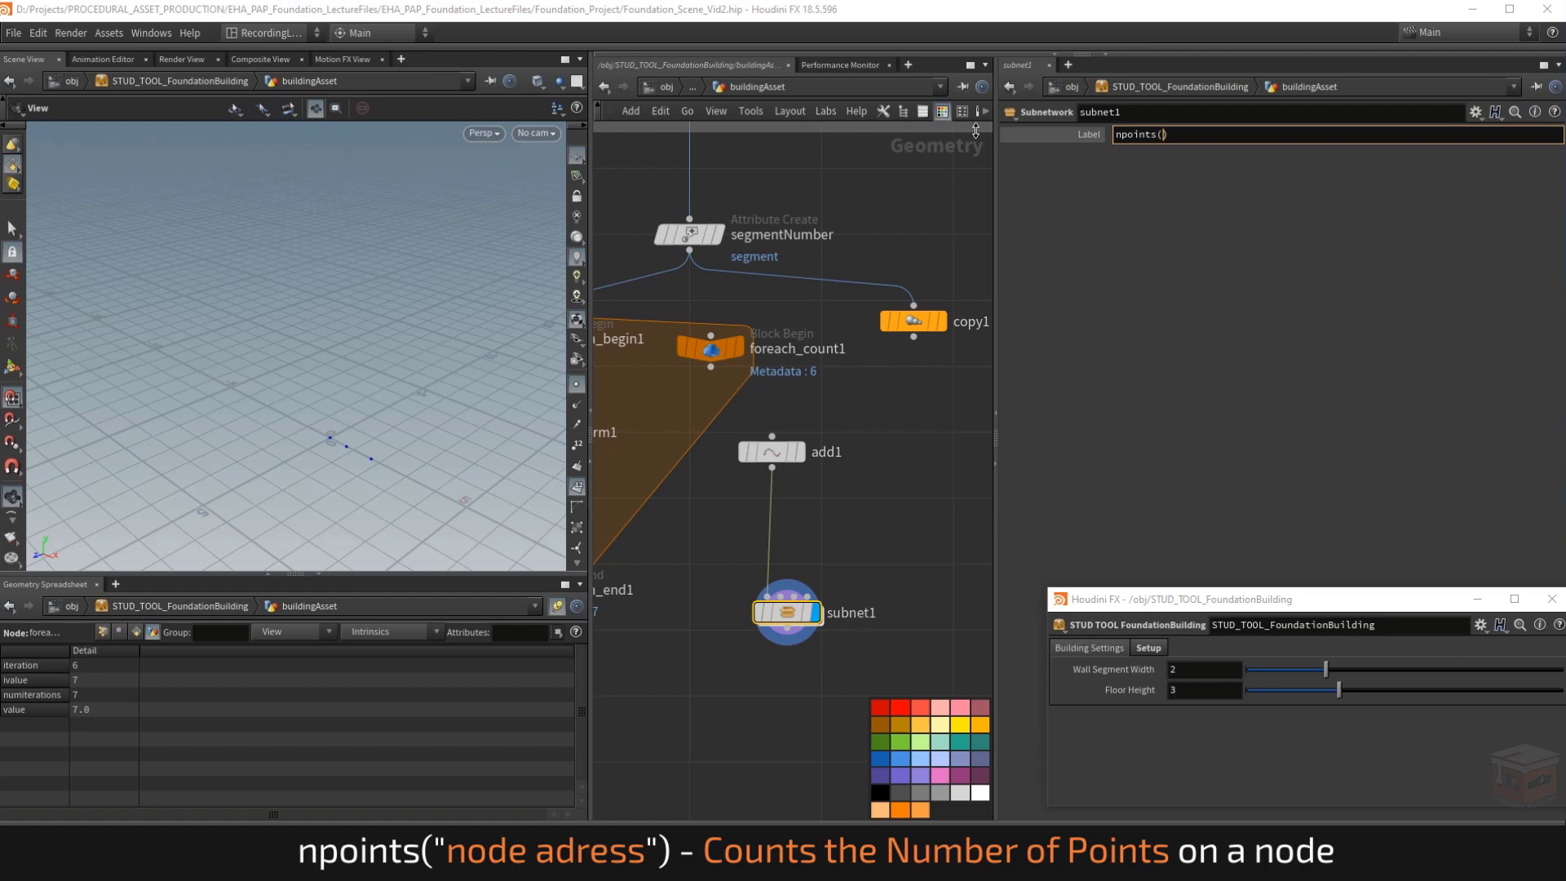
{"action": "type", "text": "0"}
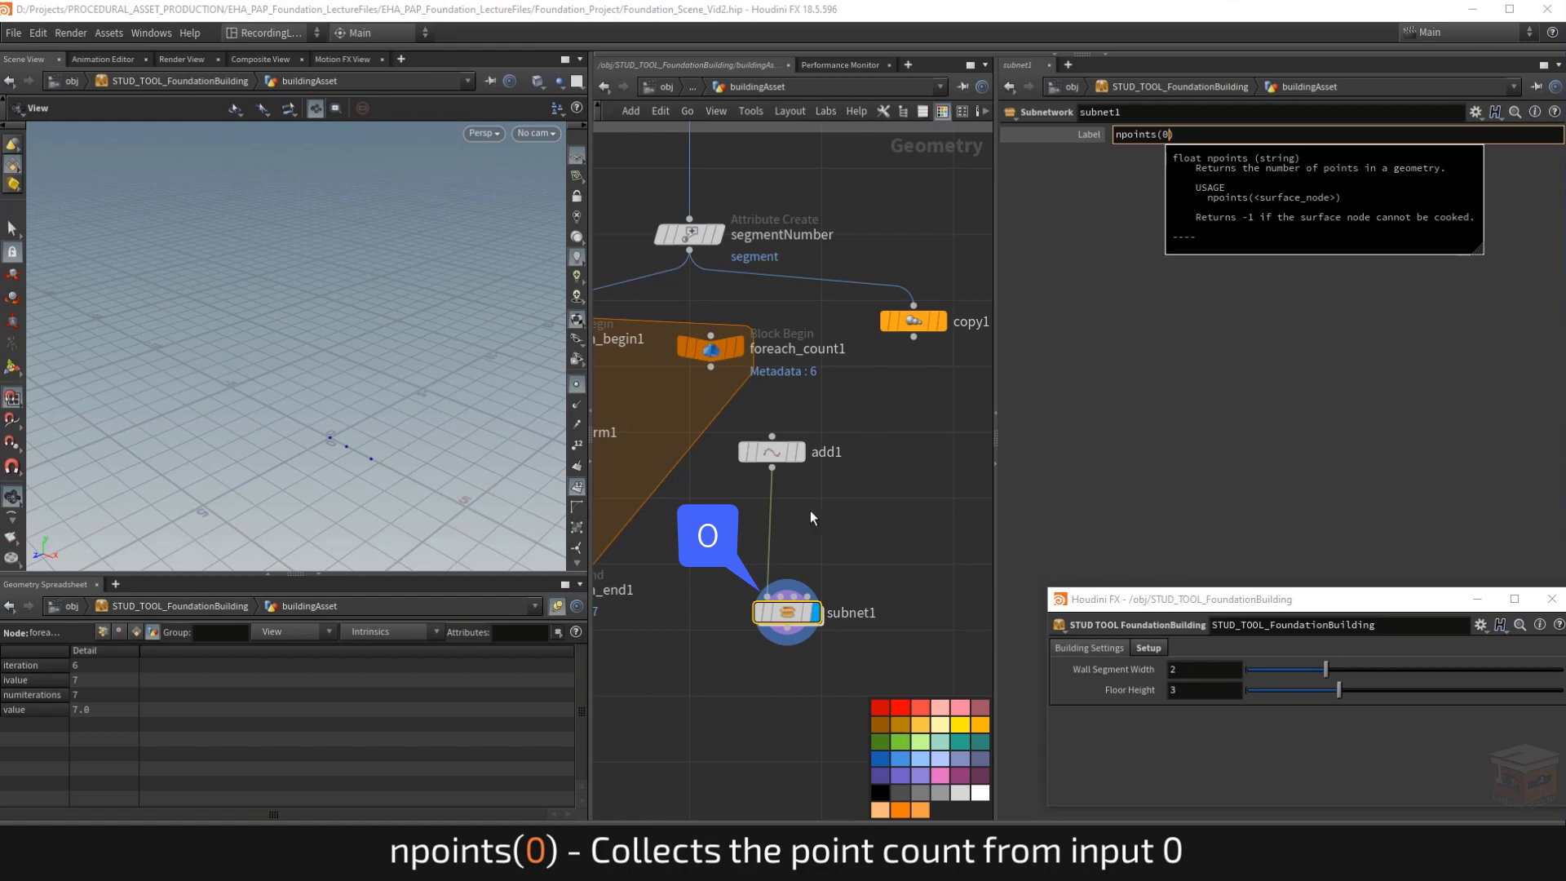
{"action": "mouse_move", "coordinate": [774, 618]}
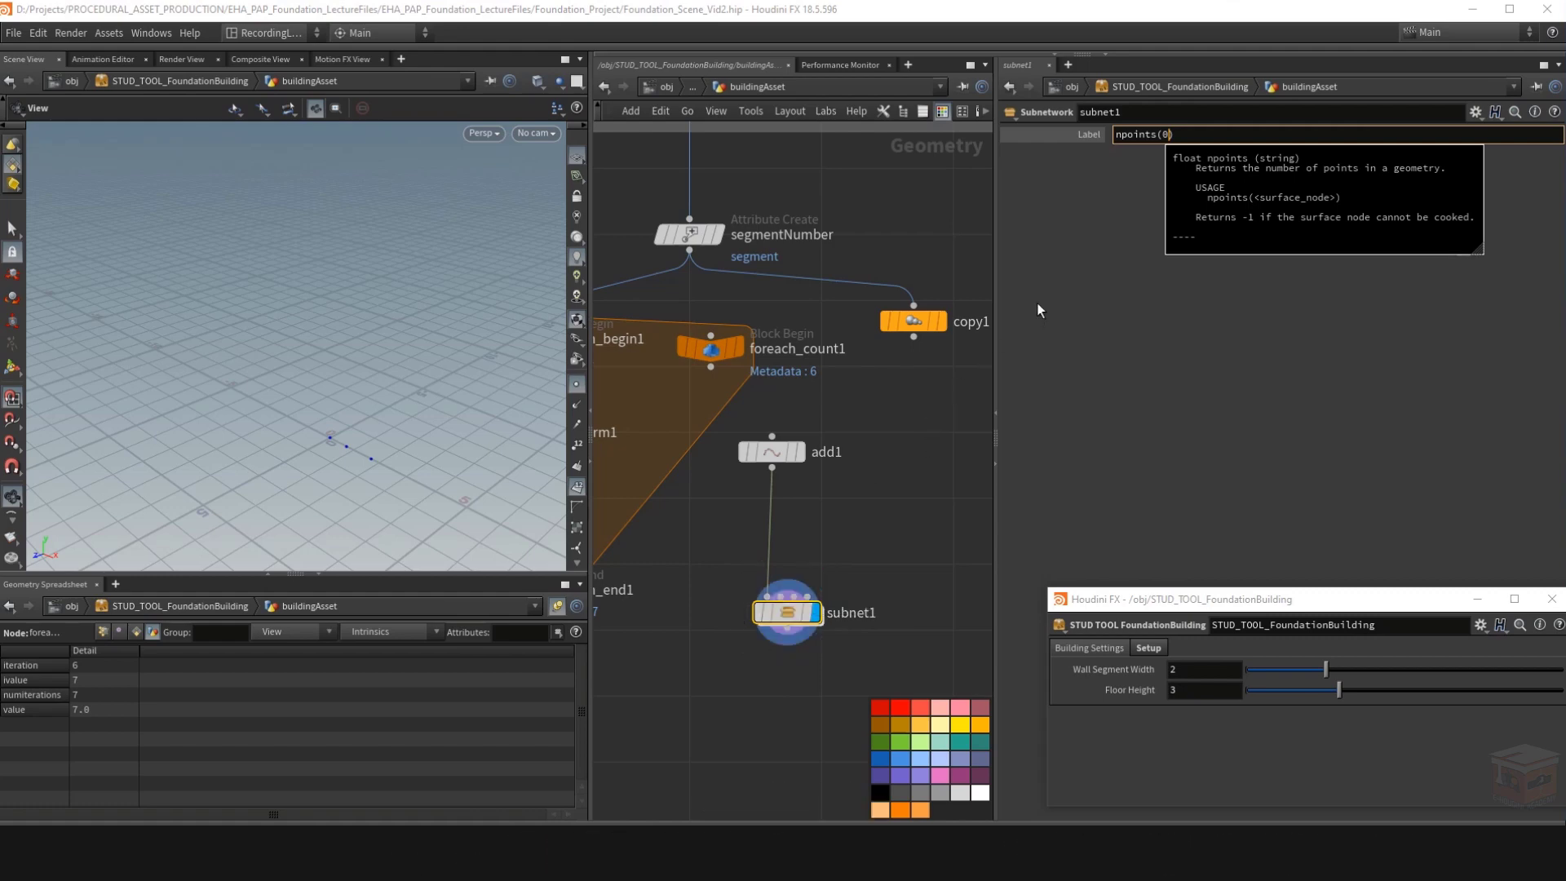
{"action": "left_click", "coordinate": [884, 476]}
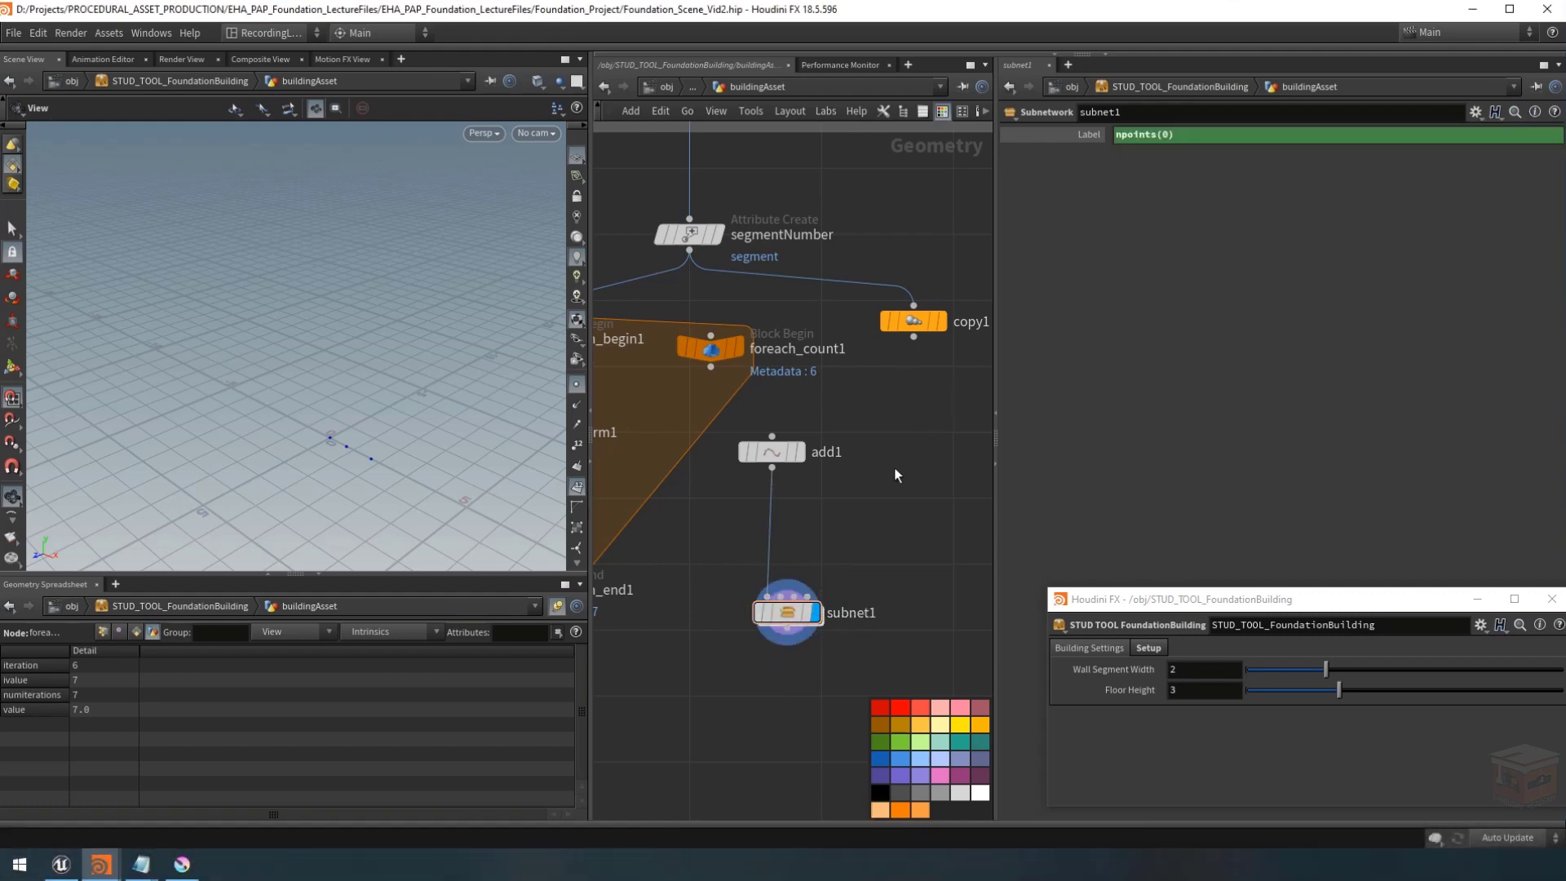
{"action": "left_click", "coordinate": [1098, 133]}
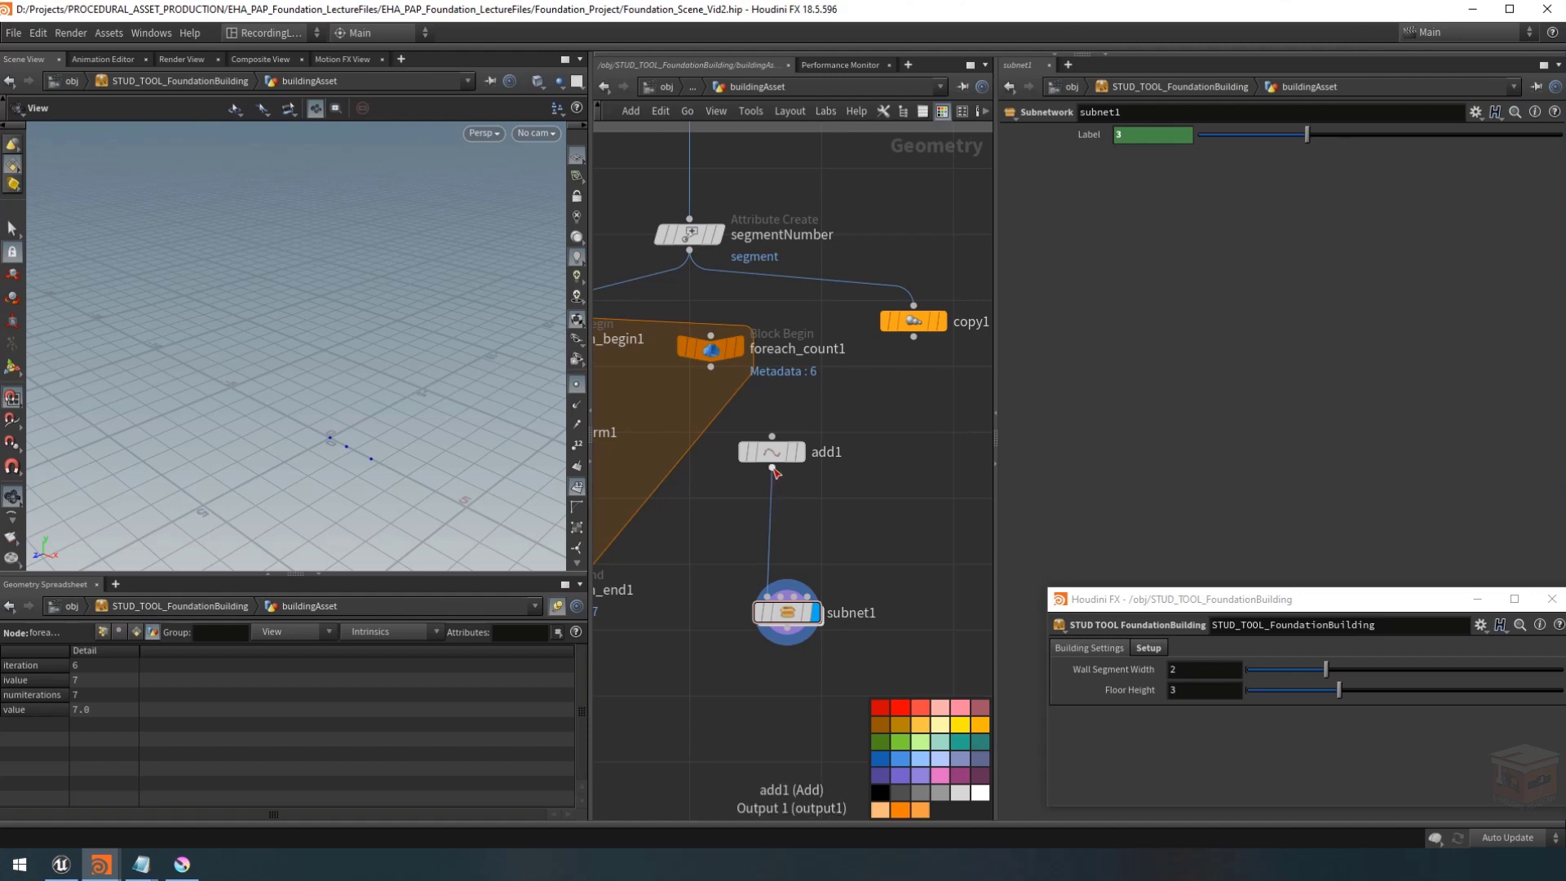
Shift add1 aside and paste a copy of it next to the original above subnet1.
{"action": "mouse_move", "coordinate": [773, 456]}
{"action": "left_click_drag", "start_coordinate": [773, 456], "coordinate": [714, 482]}
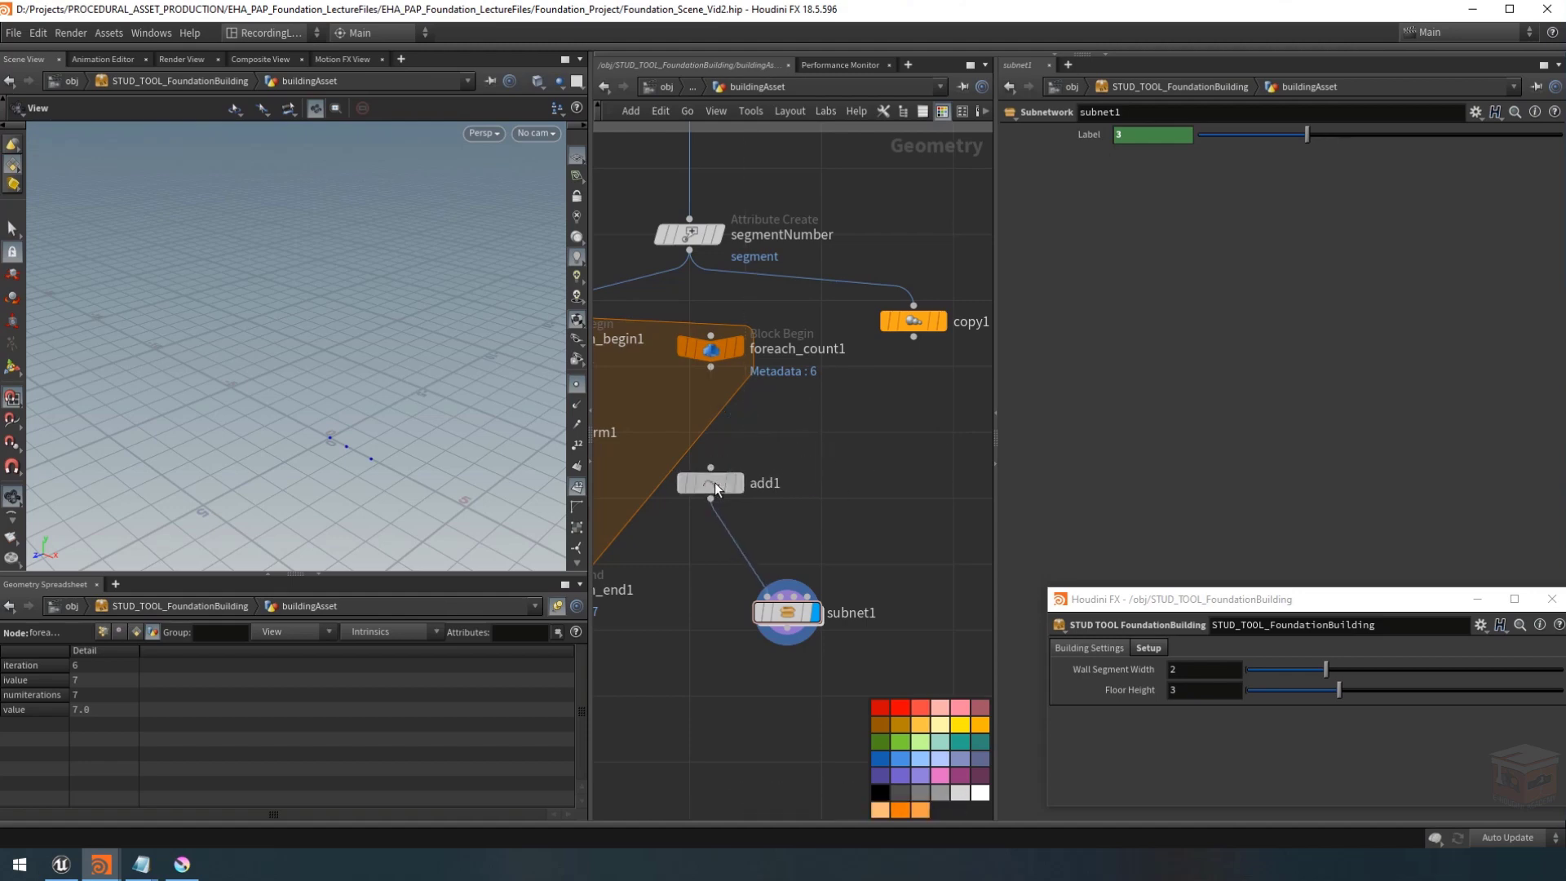
{"action": "key", "text": "ctrl+c"}
{"action": "key", "text": "ctrl+v"}
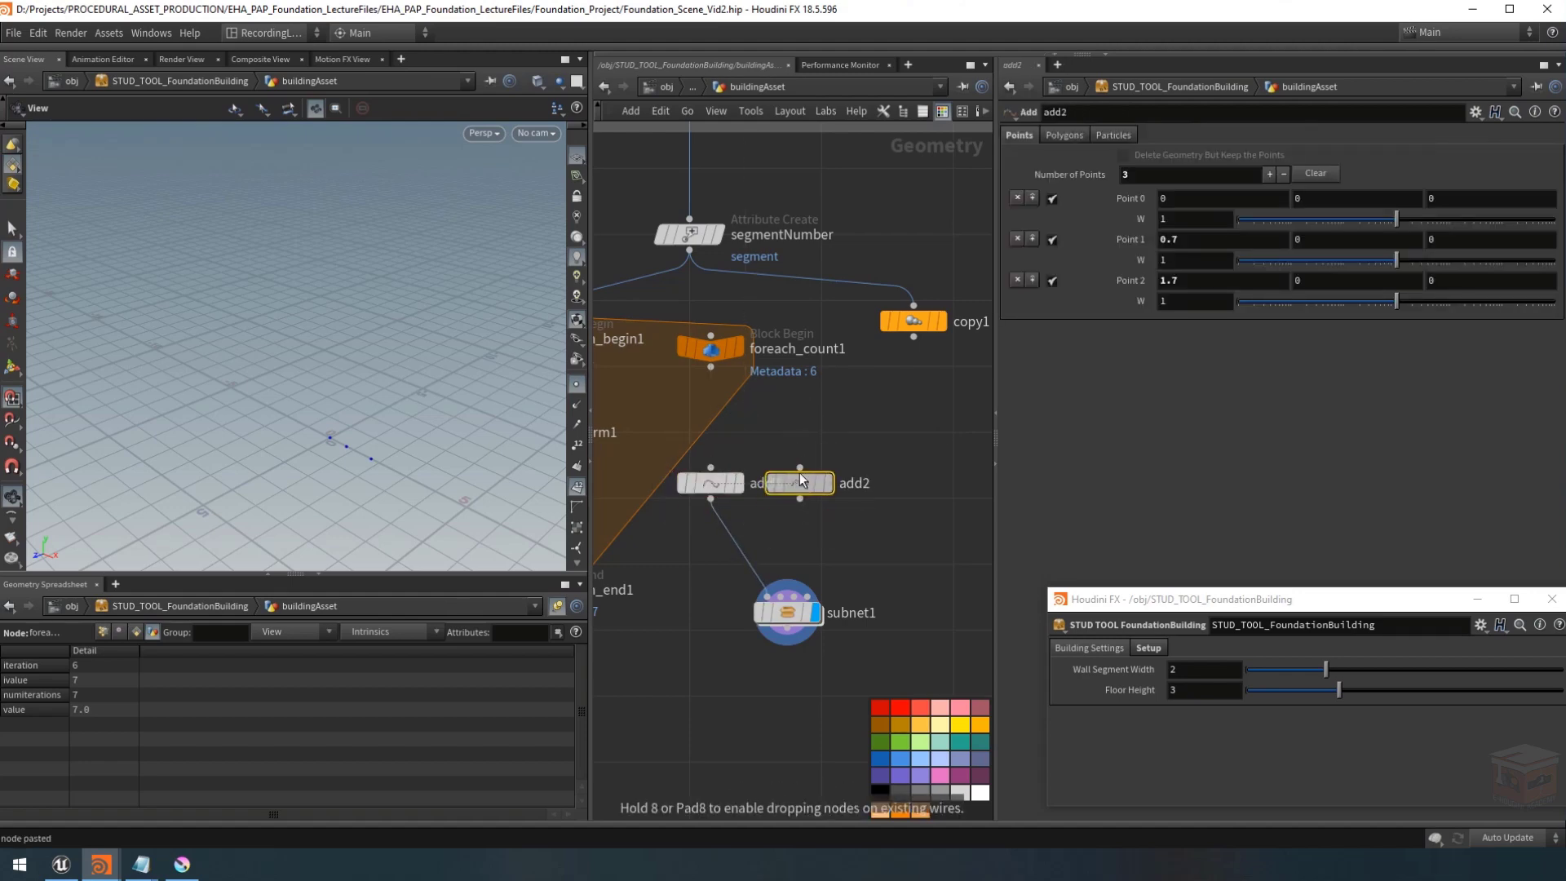
Move add2 clear of add1 and connect its output to subnet1's second input.
{"action": "left_click", "coordinate": [841, 461]}
{"action": "left_click", "coordinate": [841, 459]}
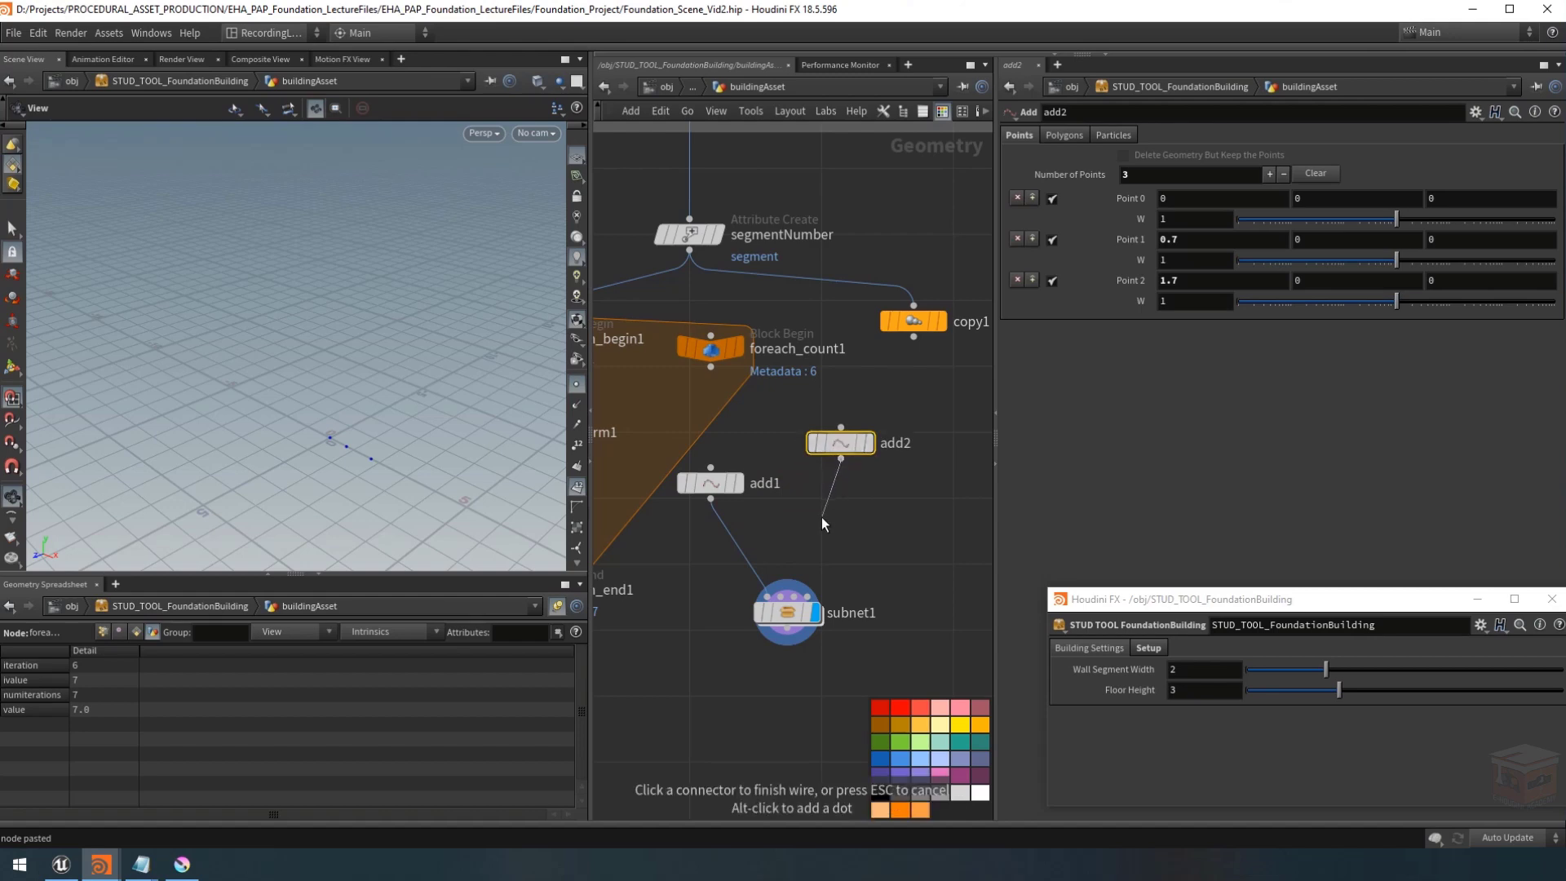
{"action": "left_click", "coordinate": [780, 576]}
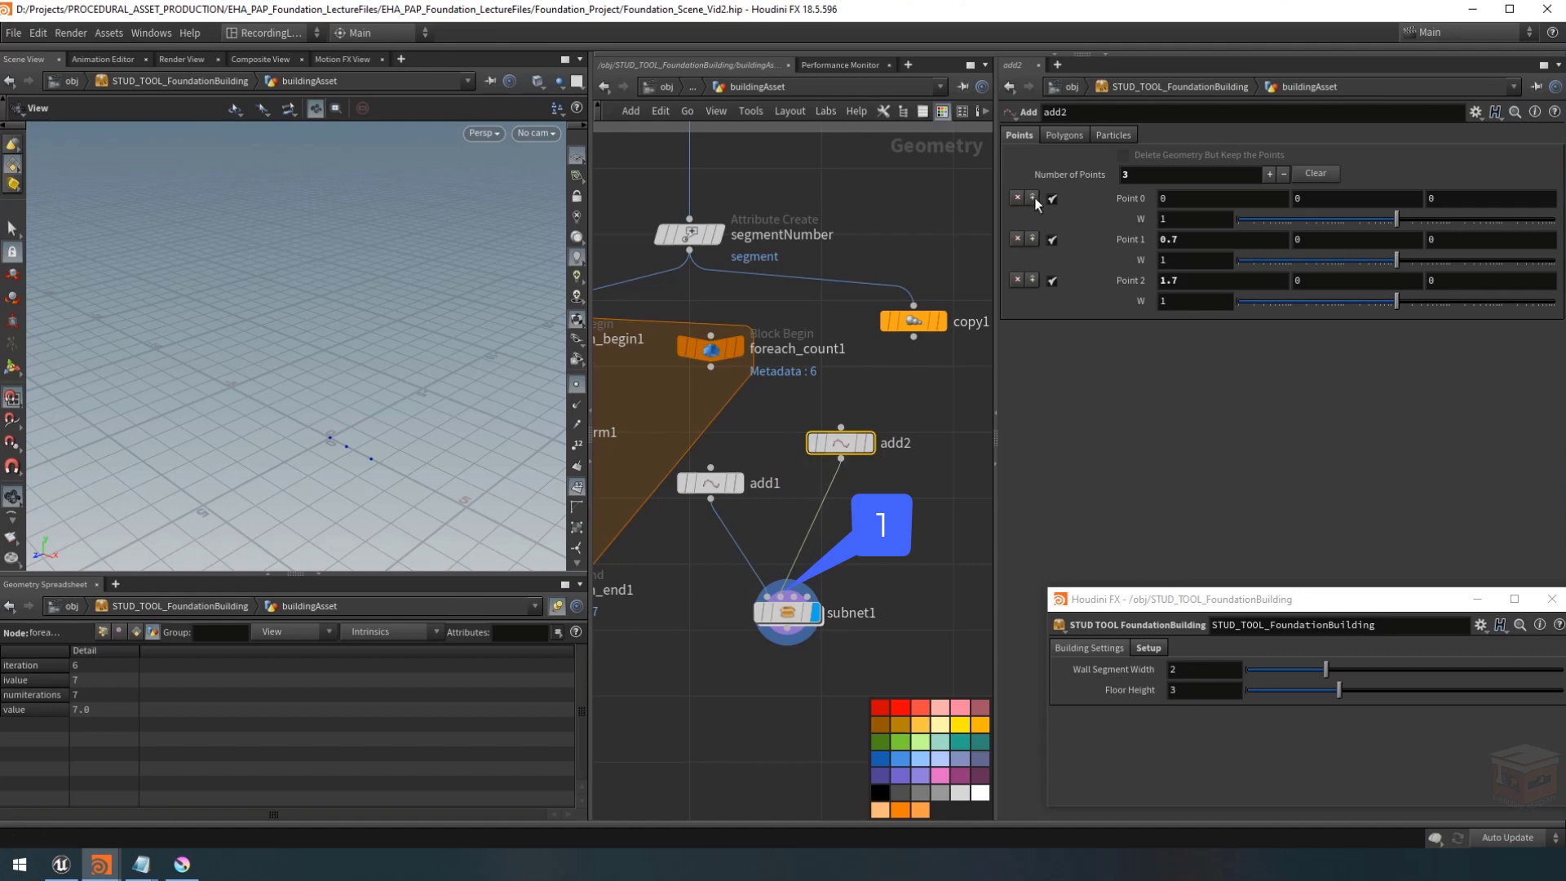
Disable Point 1 and Point 2 on add2, leaving only Point 0, and preview the node in the viewport.
{"action": "left_click", "coordinate": [1053, 279]}
{"action": "left_click", "coordinate": [1050, 241]}
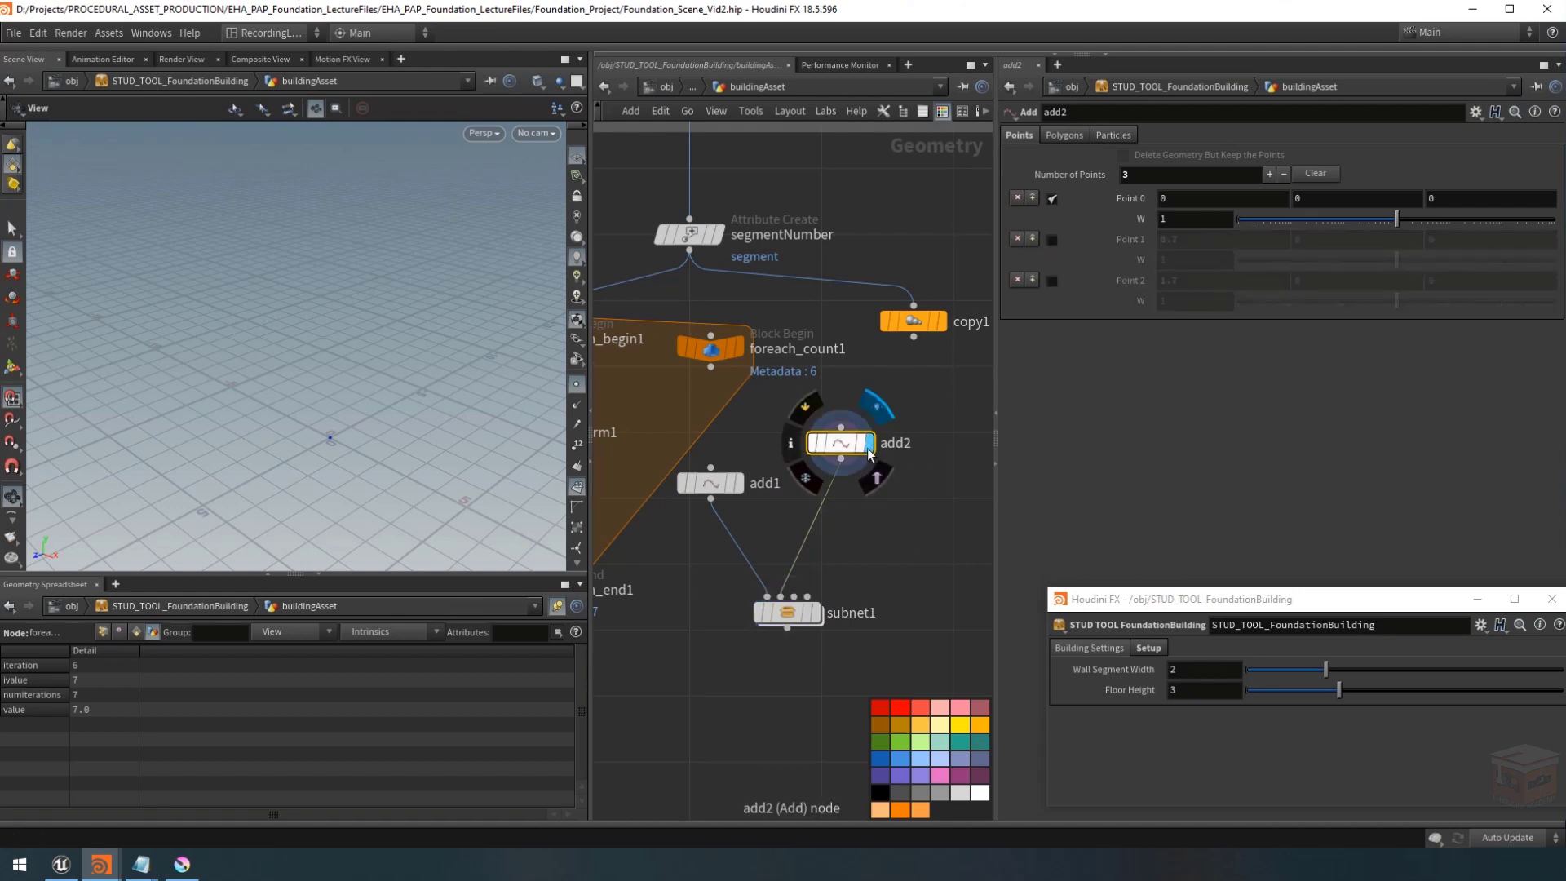
{"action": "left_click", "coordinate": [874, 410]}
Display subnet1 again, change its Label expression to npoints(1) and show the evaluated value.
{"action": "left_click", "coordinate": [813, 619]}
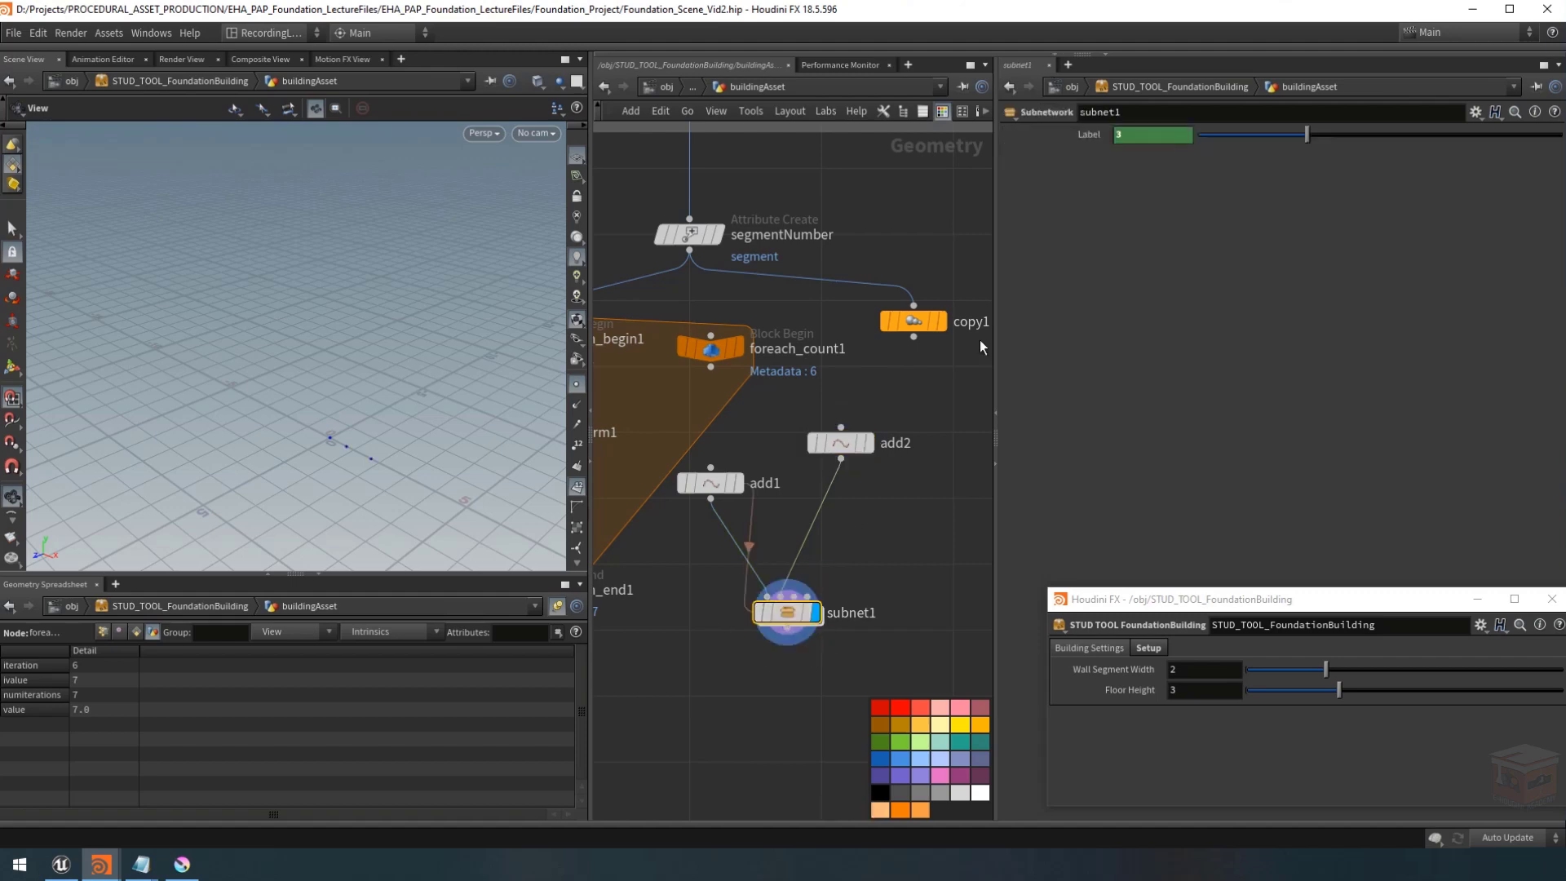
{"action": "left_click", "coordinate": [1086, 136]}
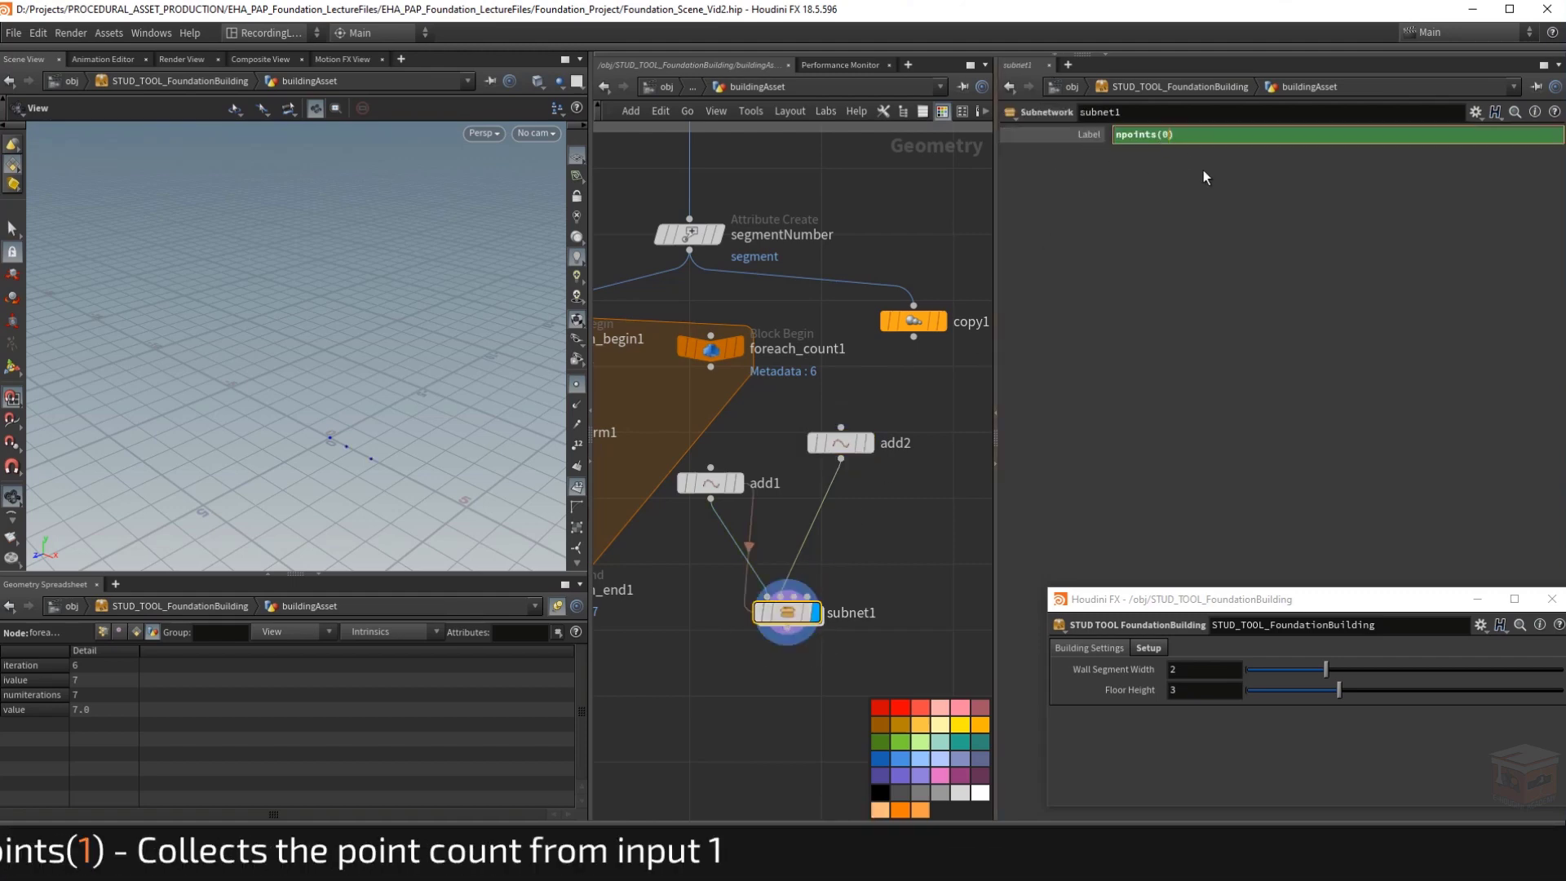
{"action": "type", "text": "1"}
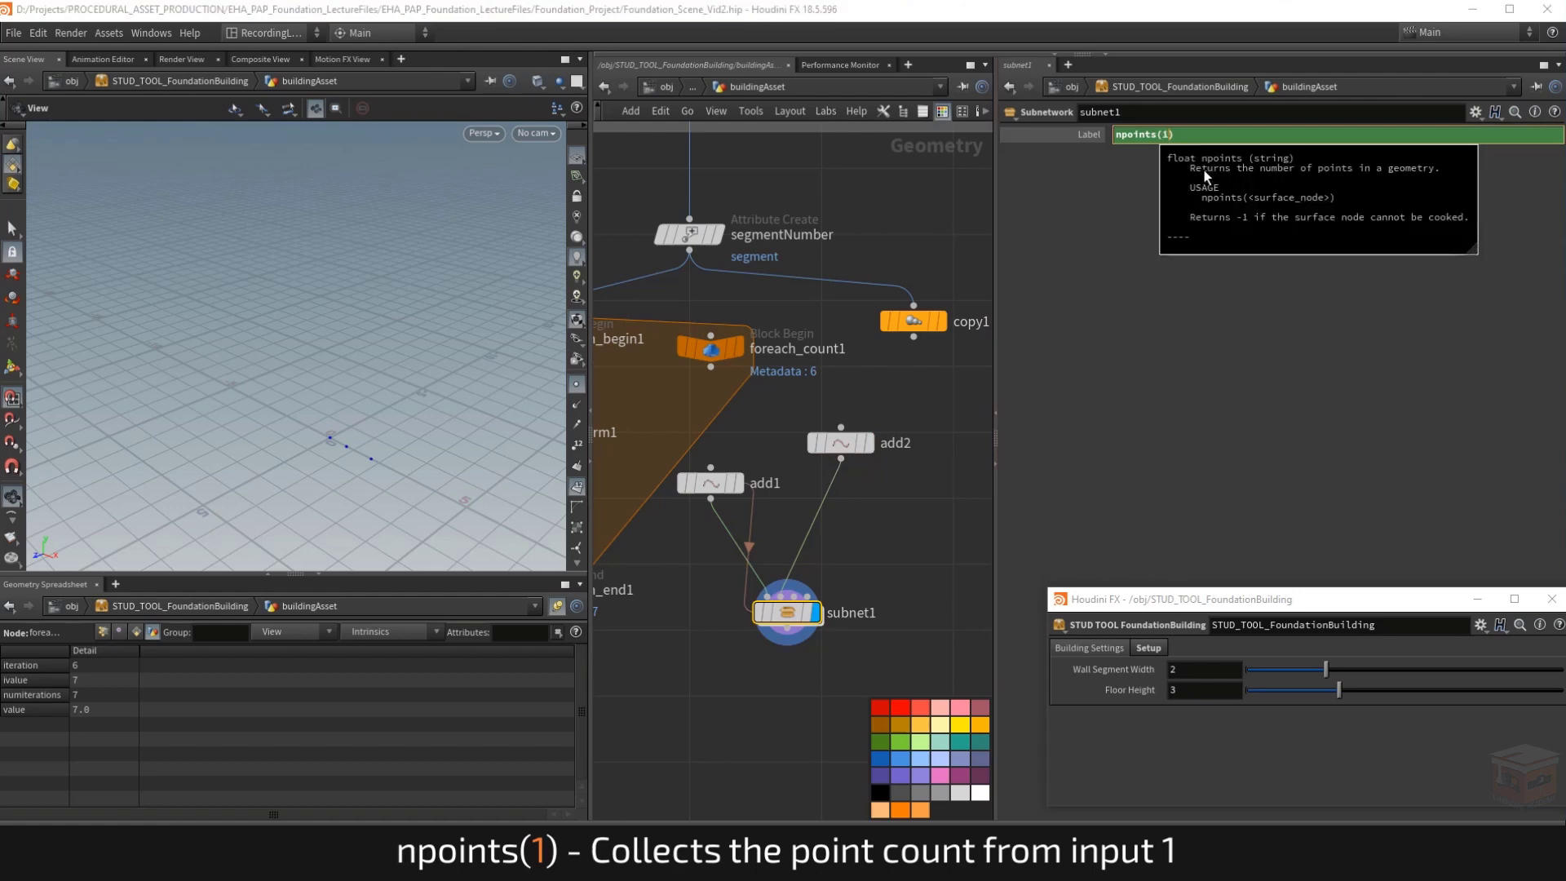
{"action": "key", "text": "Return"}
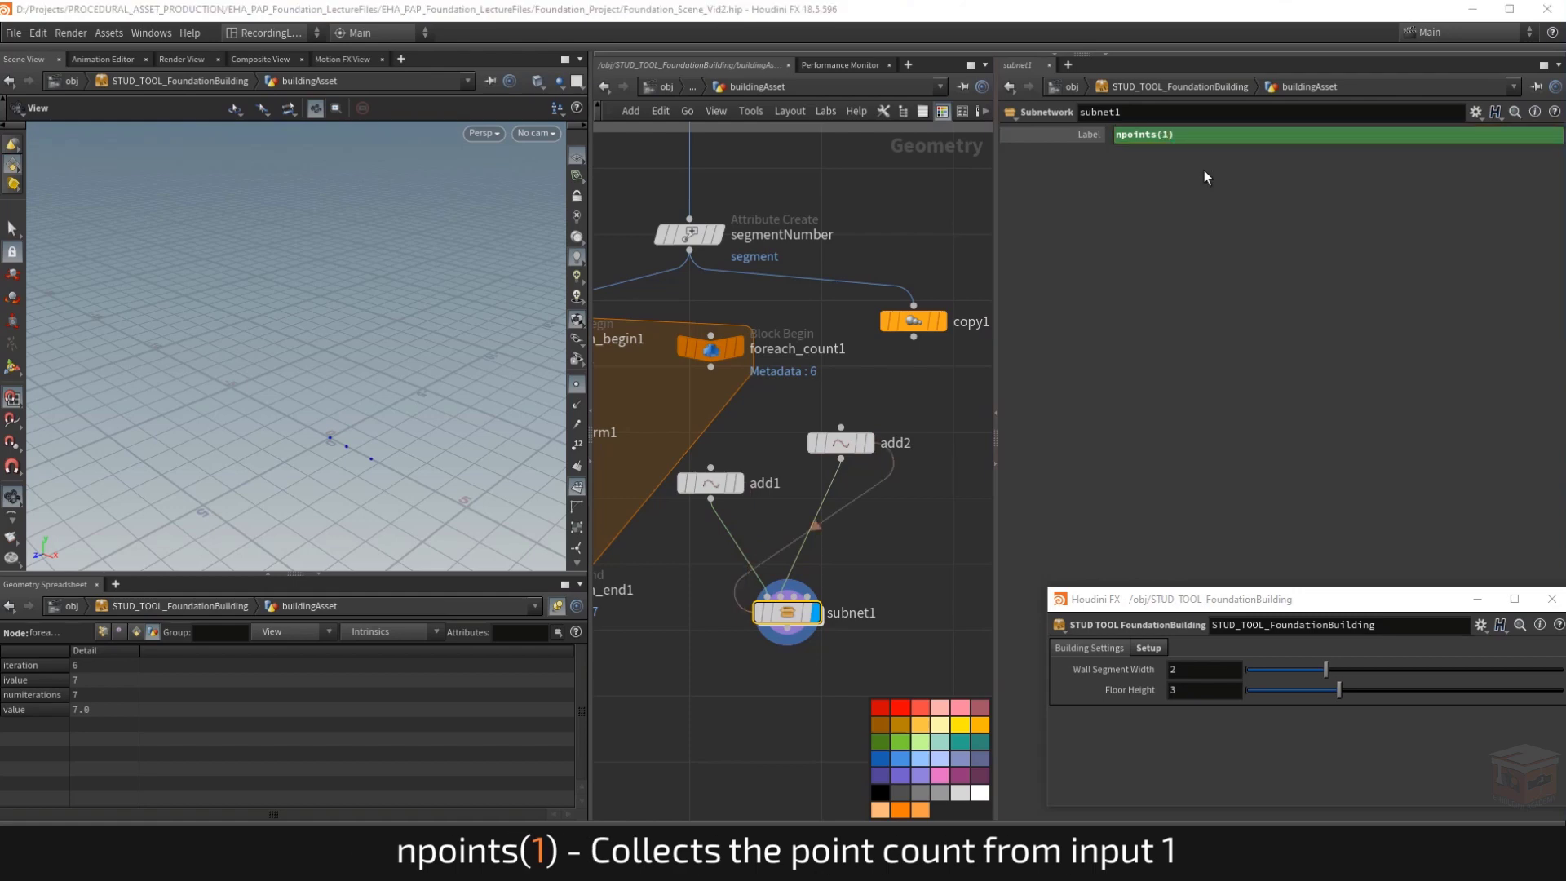
{"action": "left_click", "coordinate": [1091, 135]}
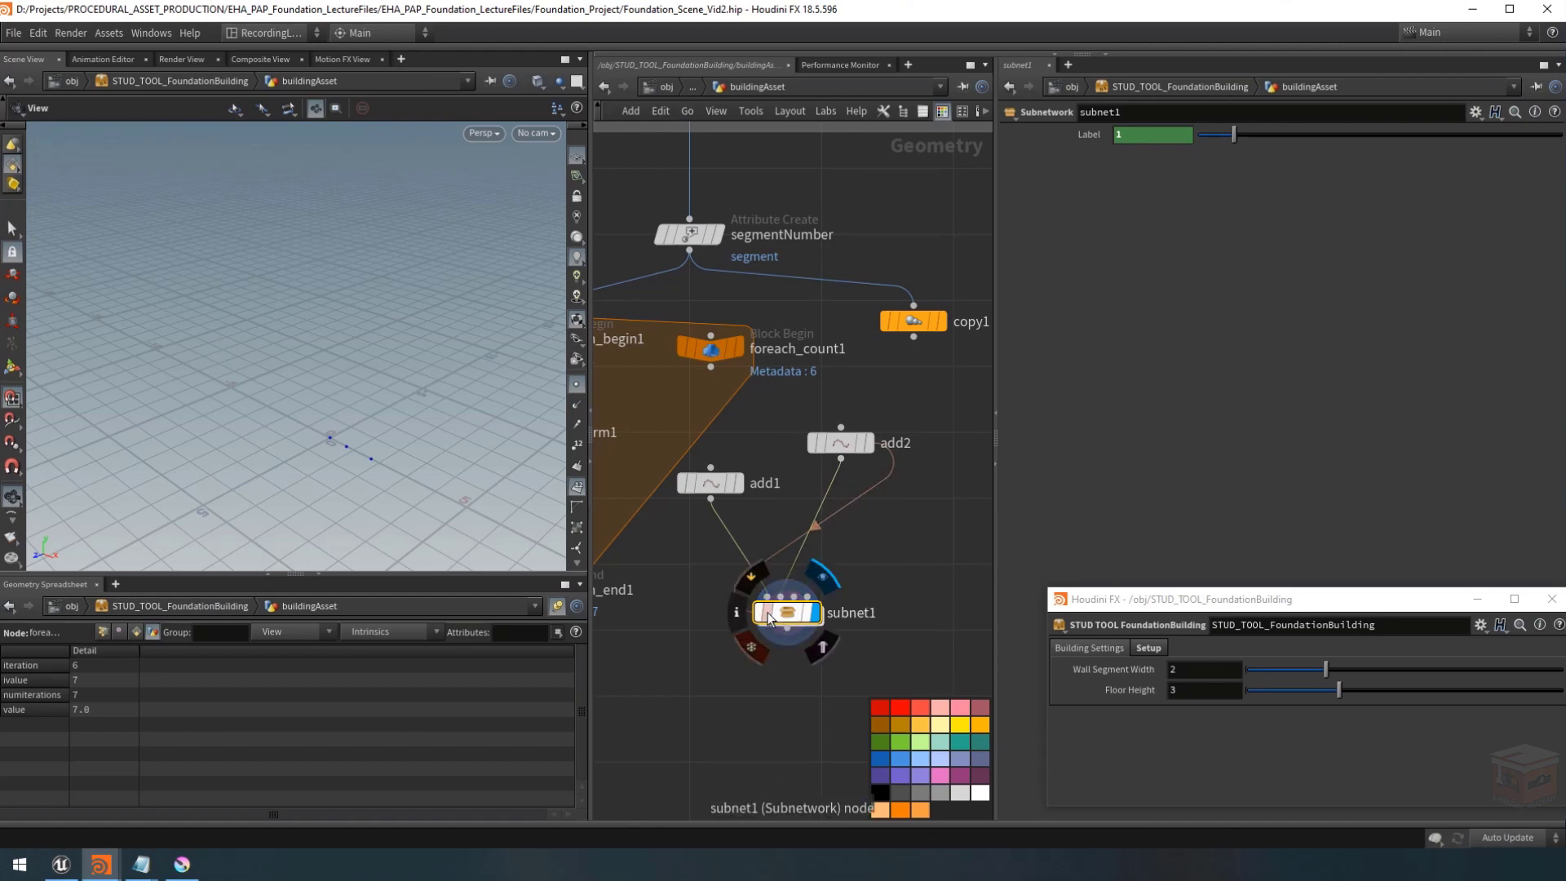
Nudge add2 and subnet1 slightly and switch subnet1's Label back to showing its expression.
{"action": "mouse_move", "coordinate": [849, 447]}
{"action": "left_mouse_down"}
{"action": "mouse_move", "coordinate": [842, 467]}
{"action": "mouse_move", "coordinate": [850, 453]}
{"action": "left_mouse_up"}
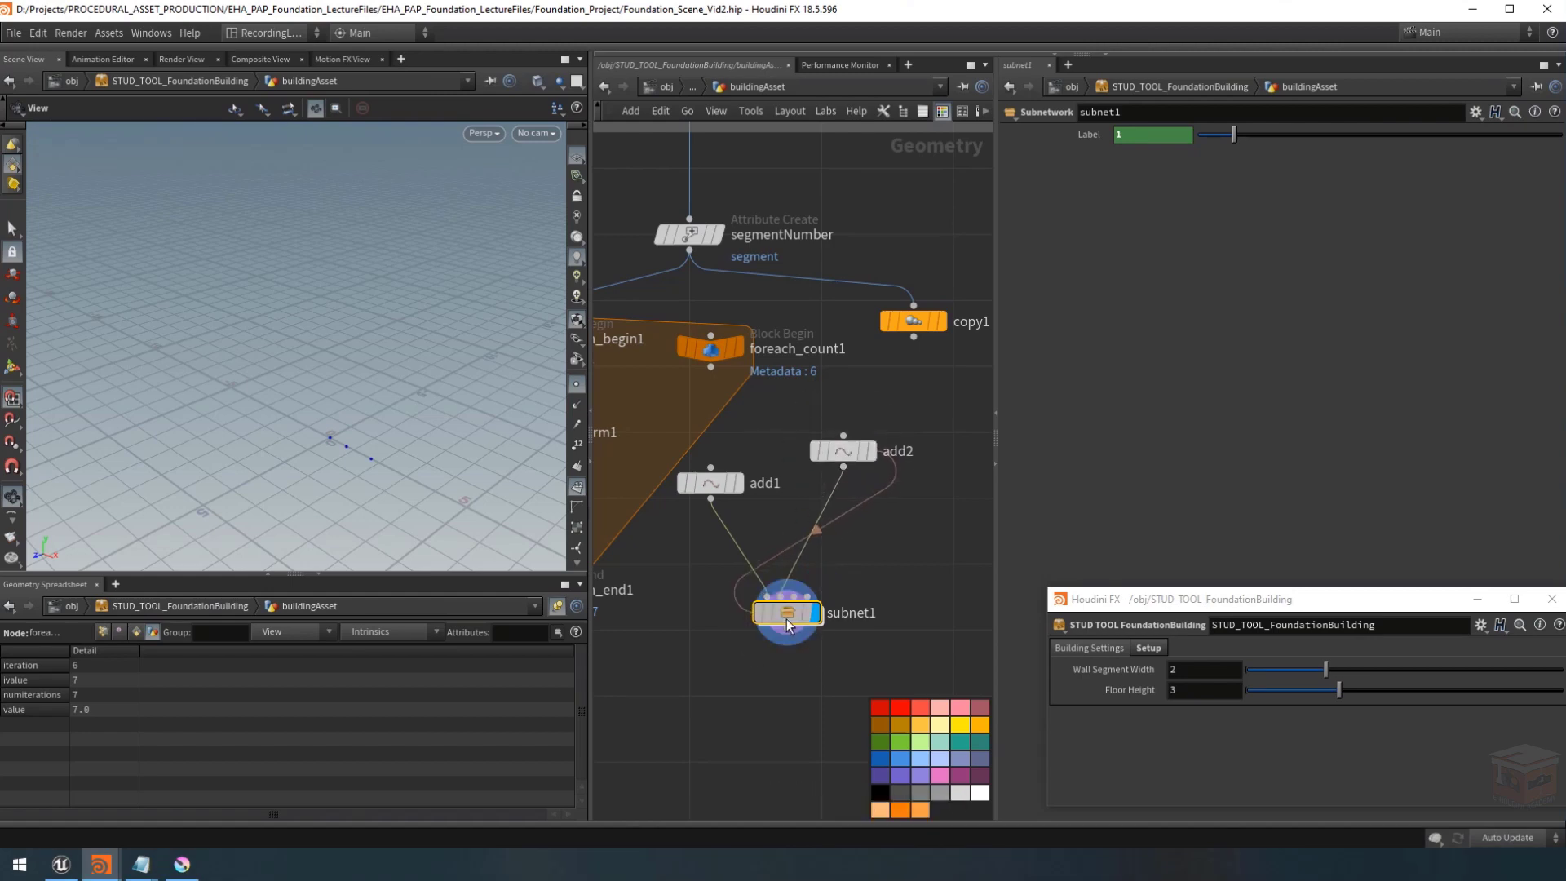
{"action": "left_click_drag", "start_coordinate": [788, 628], "coordinate": [789, 629]}
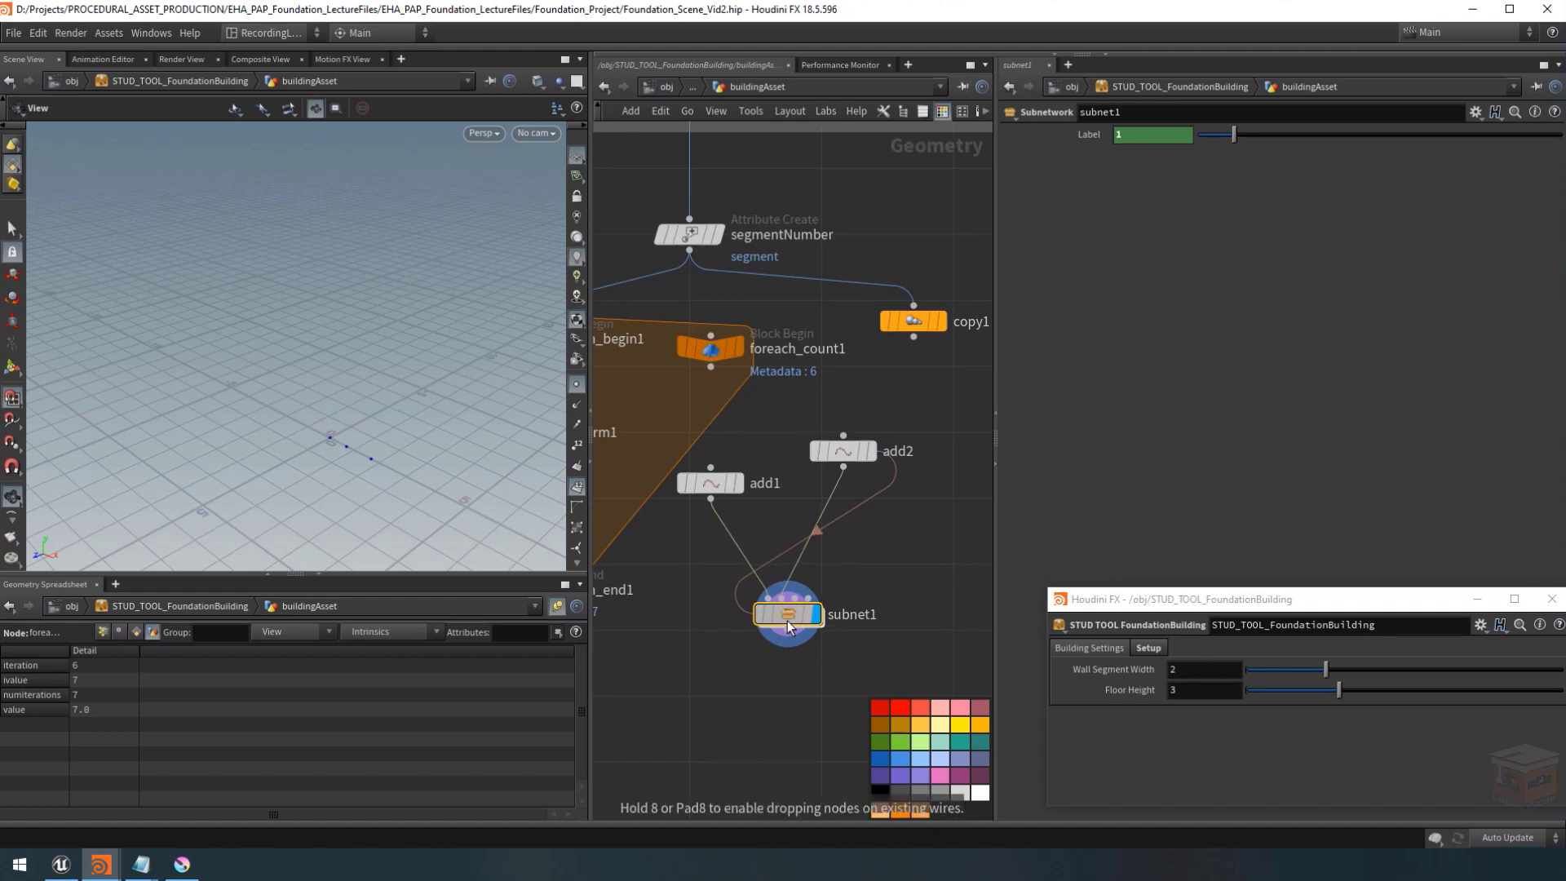
{"action": "left_click", "coordinate": [1098, 134]}
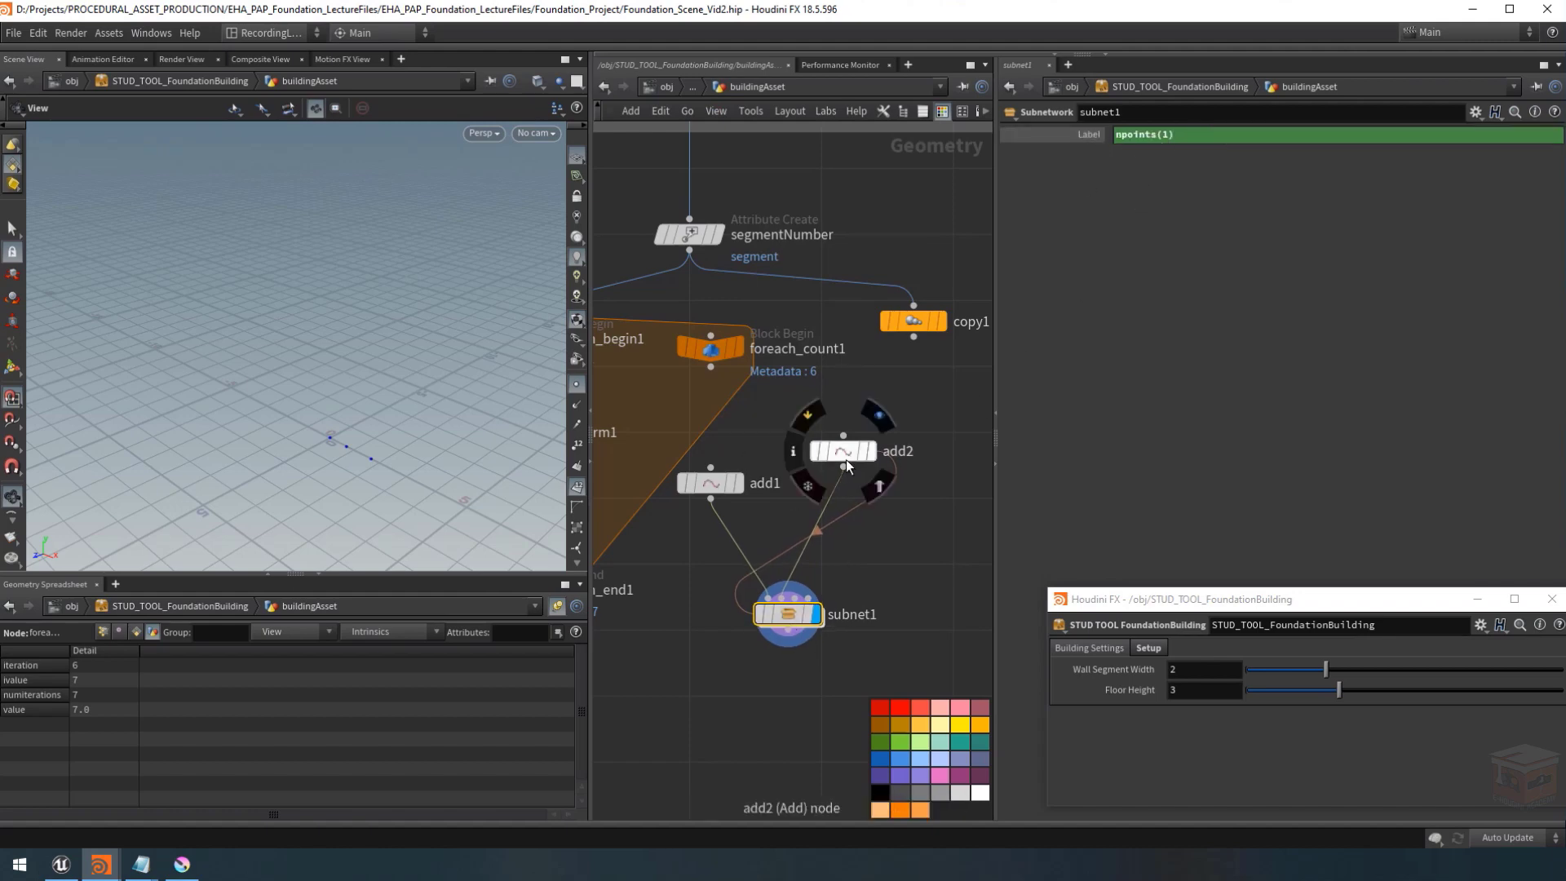
{"action": "mouse_move", "coordinate": [788, 618]}
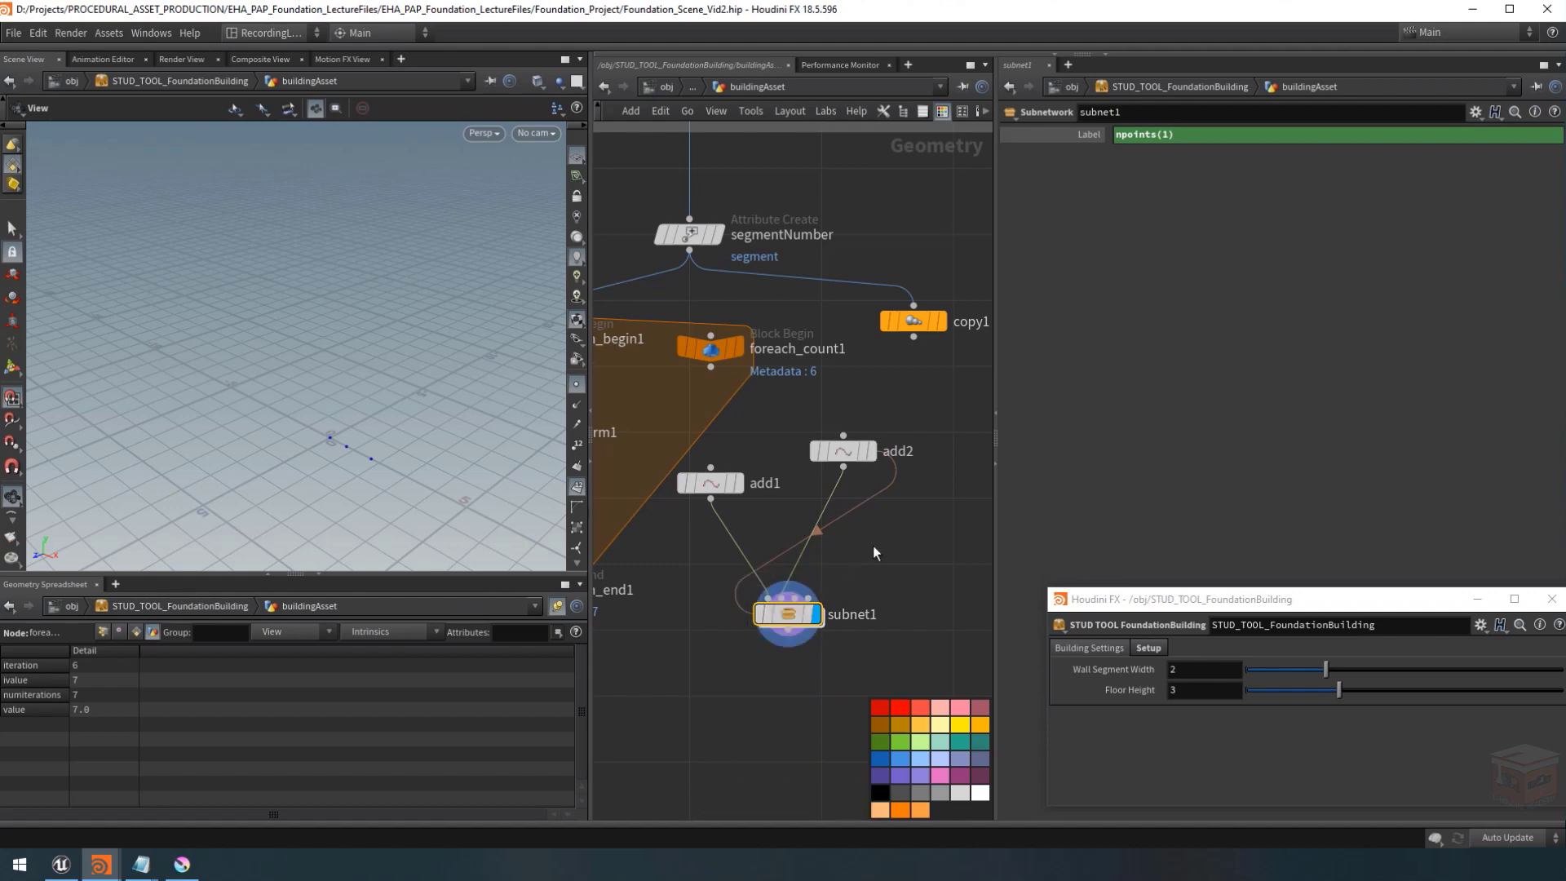
Paste a copy of add2 beside it and connect the copy to subnet1's third input.
{"action": "left_click", "coordinate": [851, 454]}
{"action": "key", "text": "ctrl+c"}
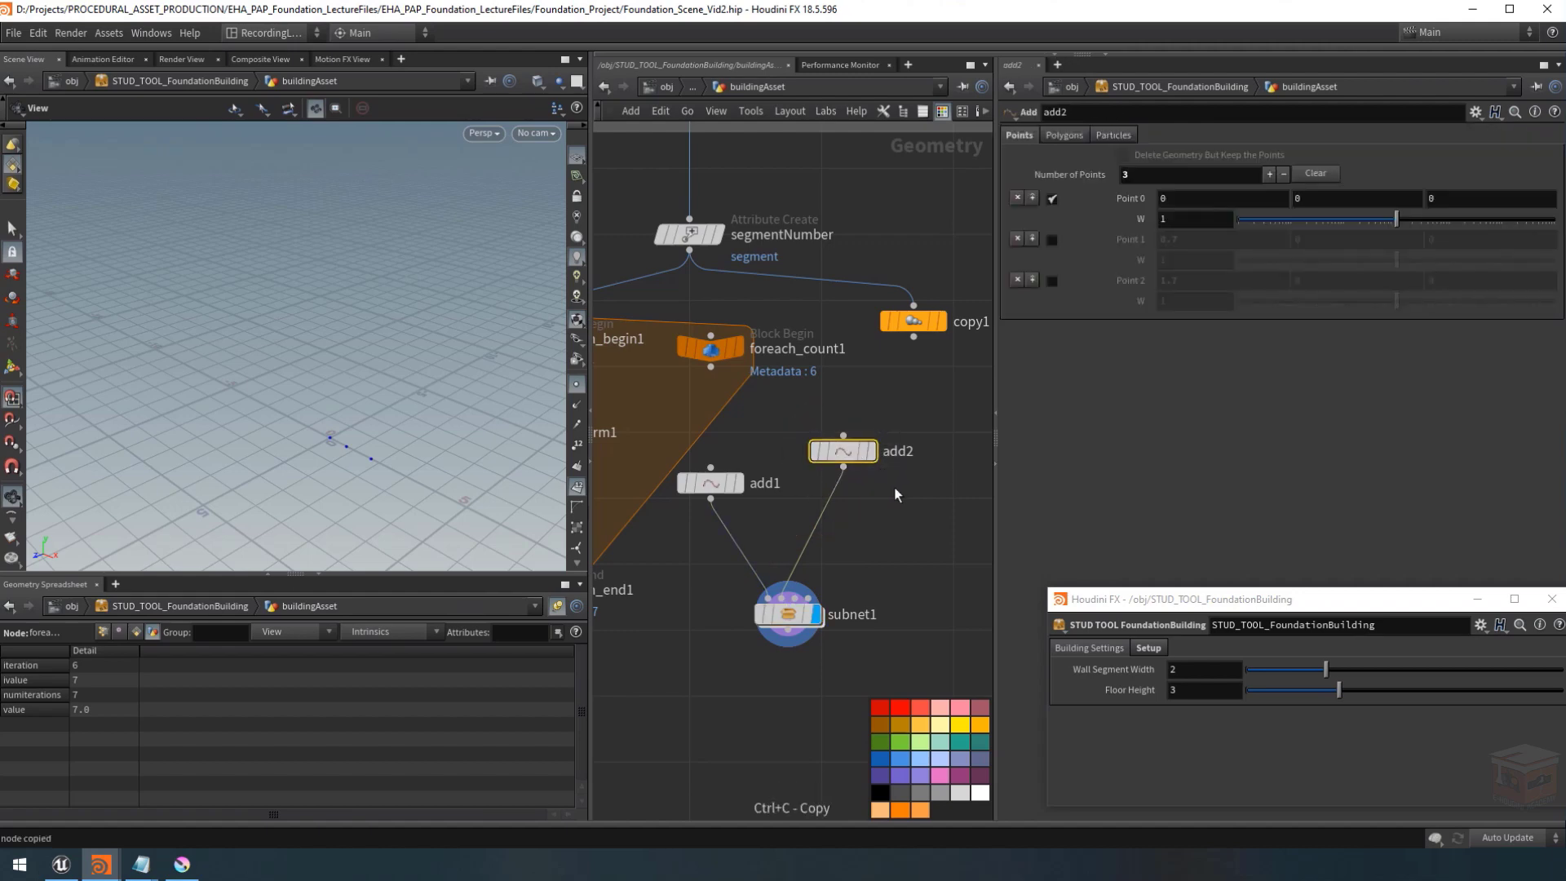
{"action": "key", "text": "ctrl+v"}
{"action": "left_click", "coordinate": [895, 503]}
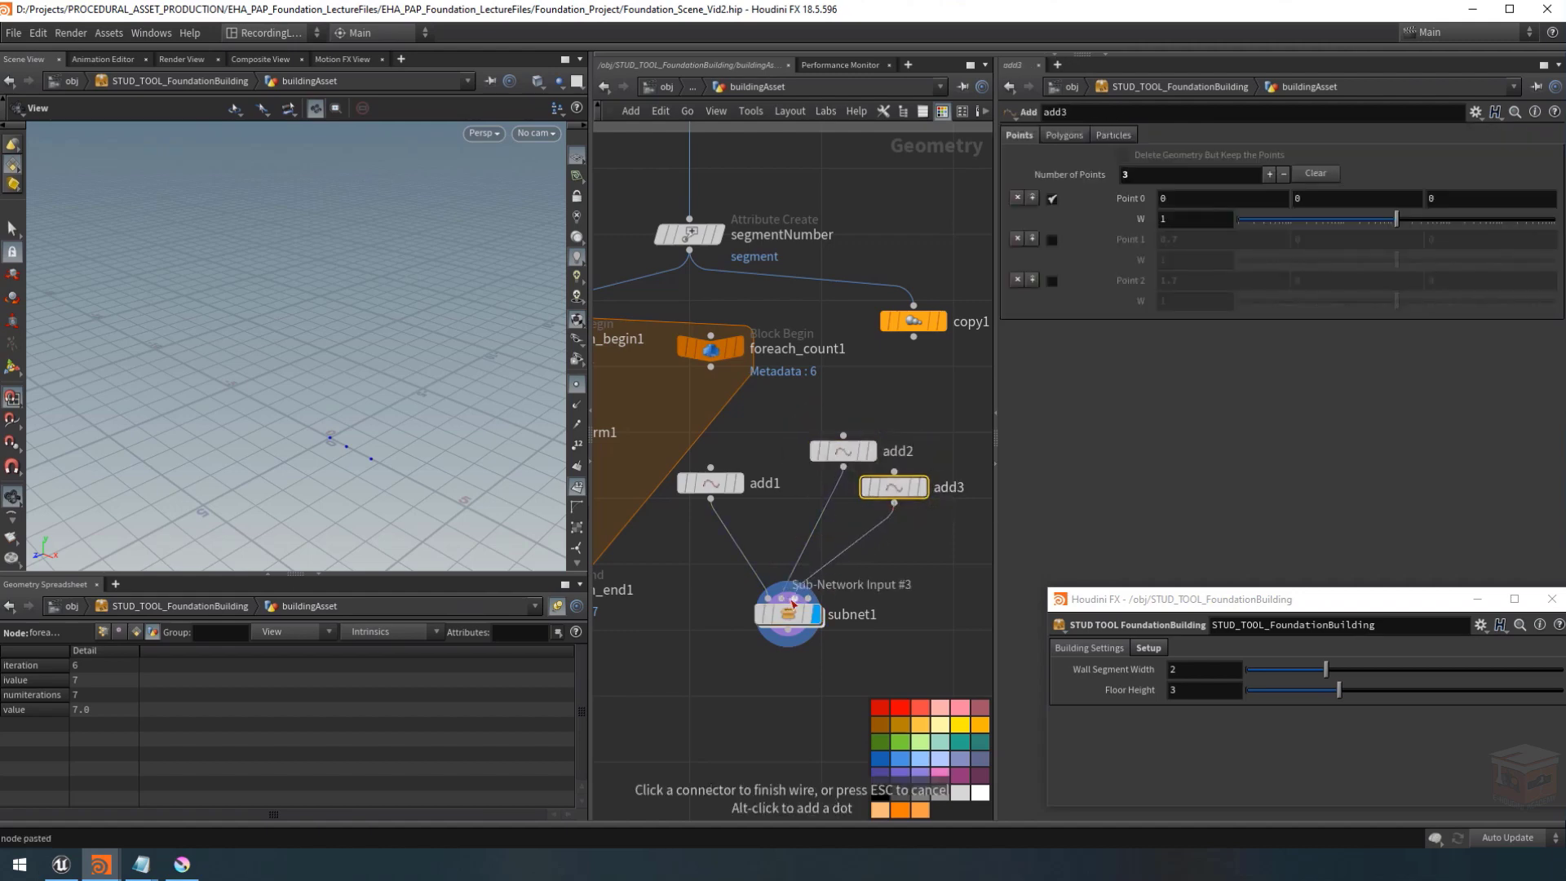
{"action": "left_click", "coordinate": [806, 598]}
Paste another copy of add2, connect it to subnet1's fourth input and move subnet1 further down.
{"action": "key", "text": "ctrl+v"}
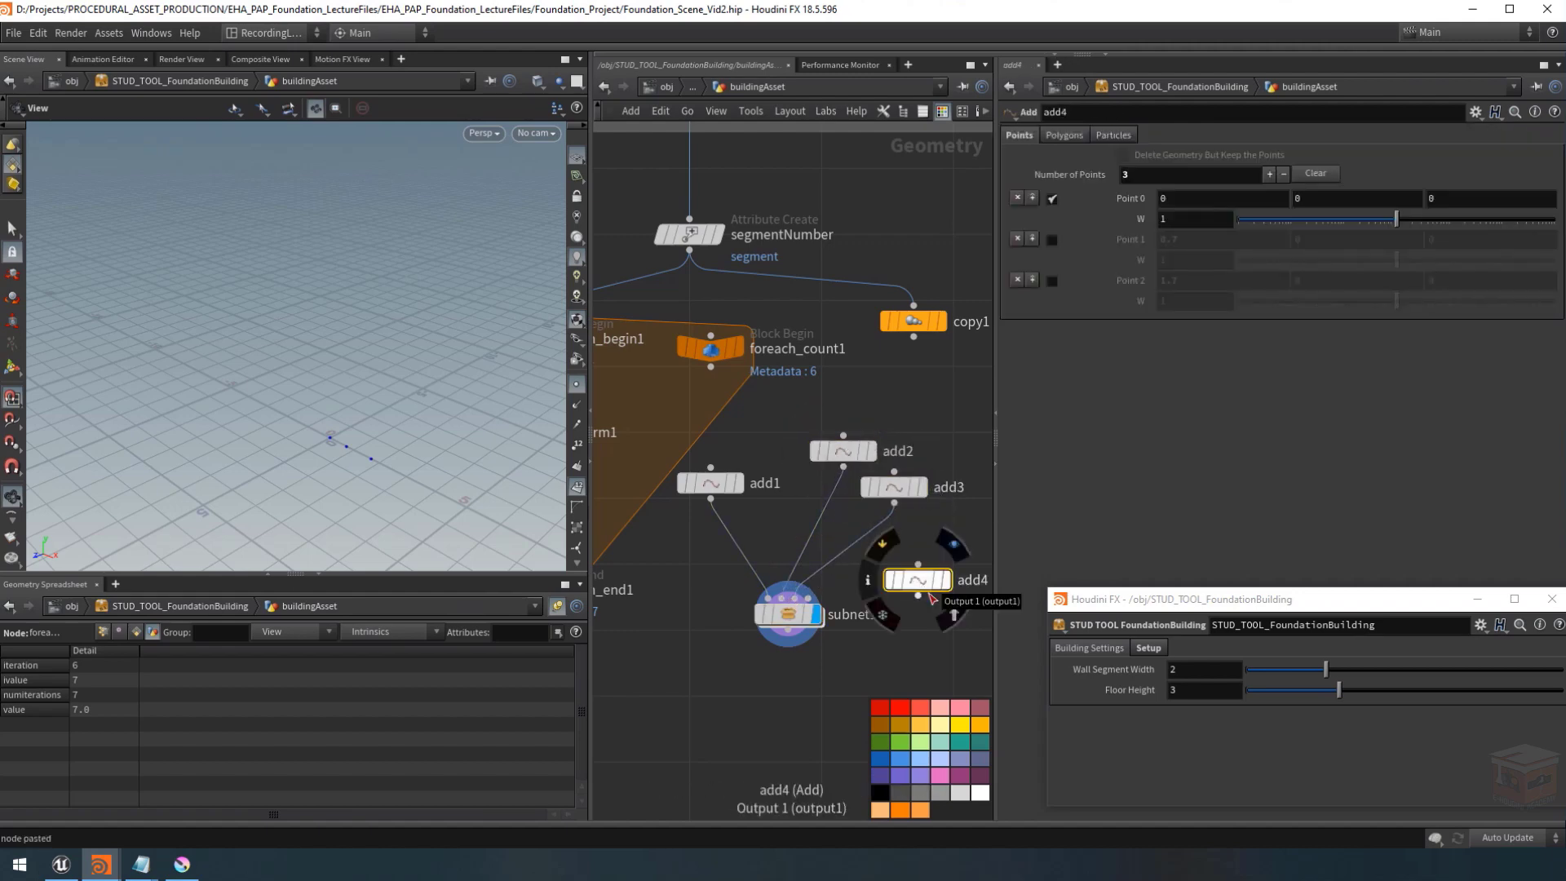
{"action": "left_click", "coordinate": [918, 596]}
{"action": "left_click", "coordinate": [807, 601]}
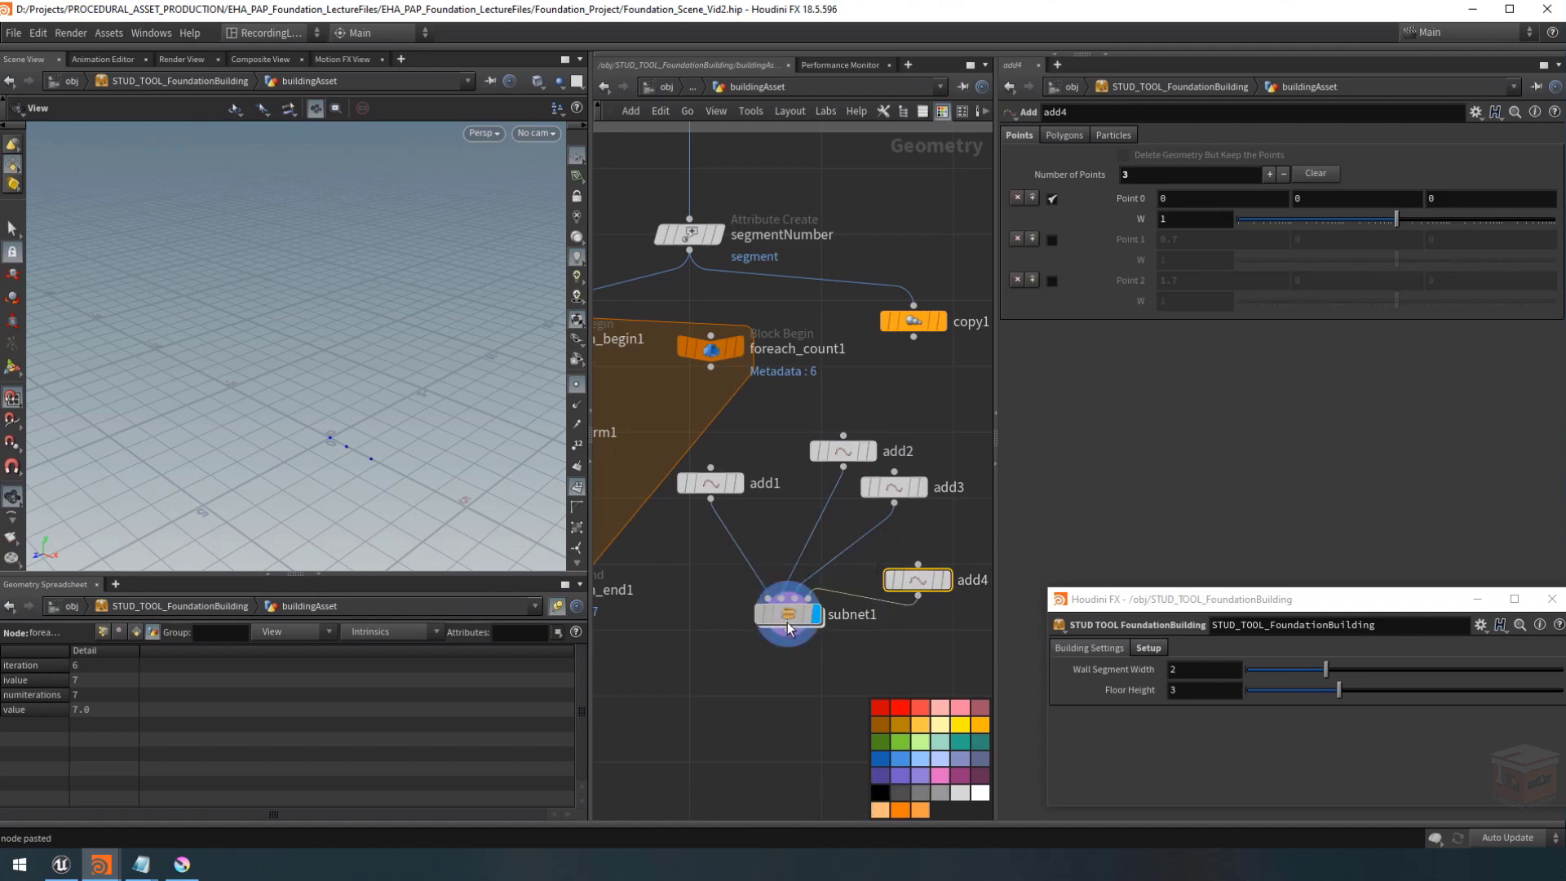
{"action": "left_click_drag", "start_coordinate": [787, 613], "coordinate": [769, 675]}
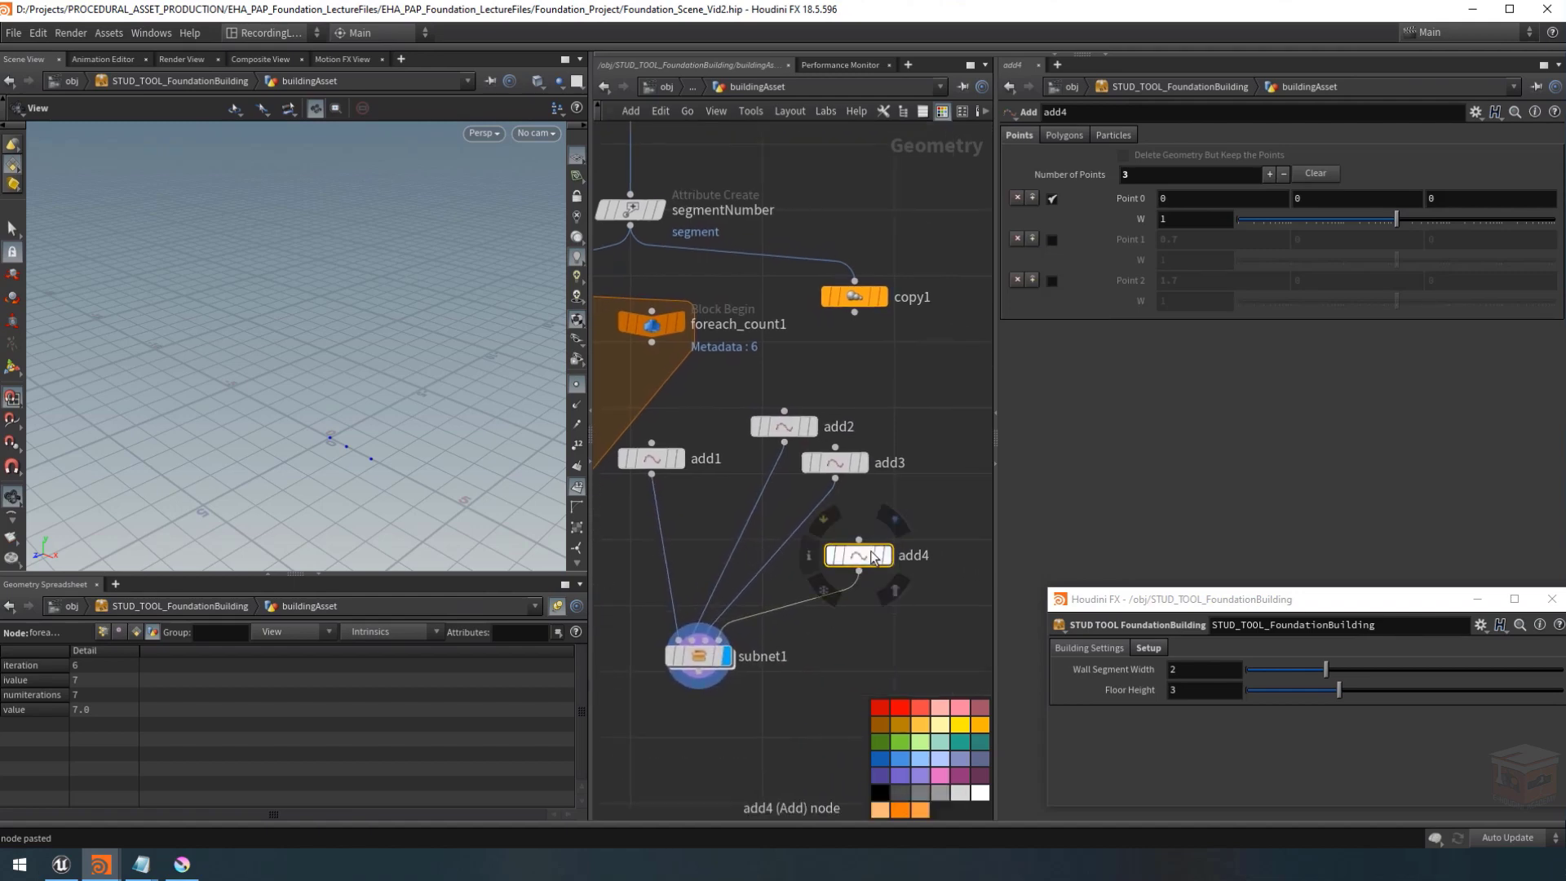
Paste one more Add node below add4, leave it unconnected and space the two nodes apart.
{"action": "key", "text": "ctrl+v"}
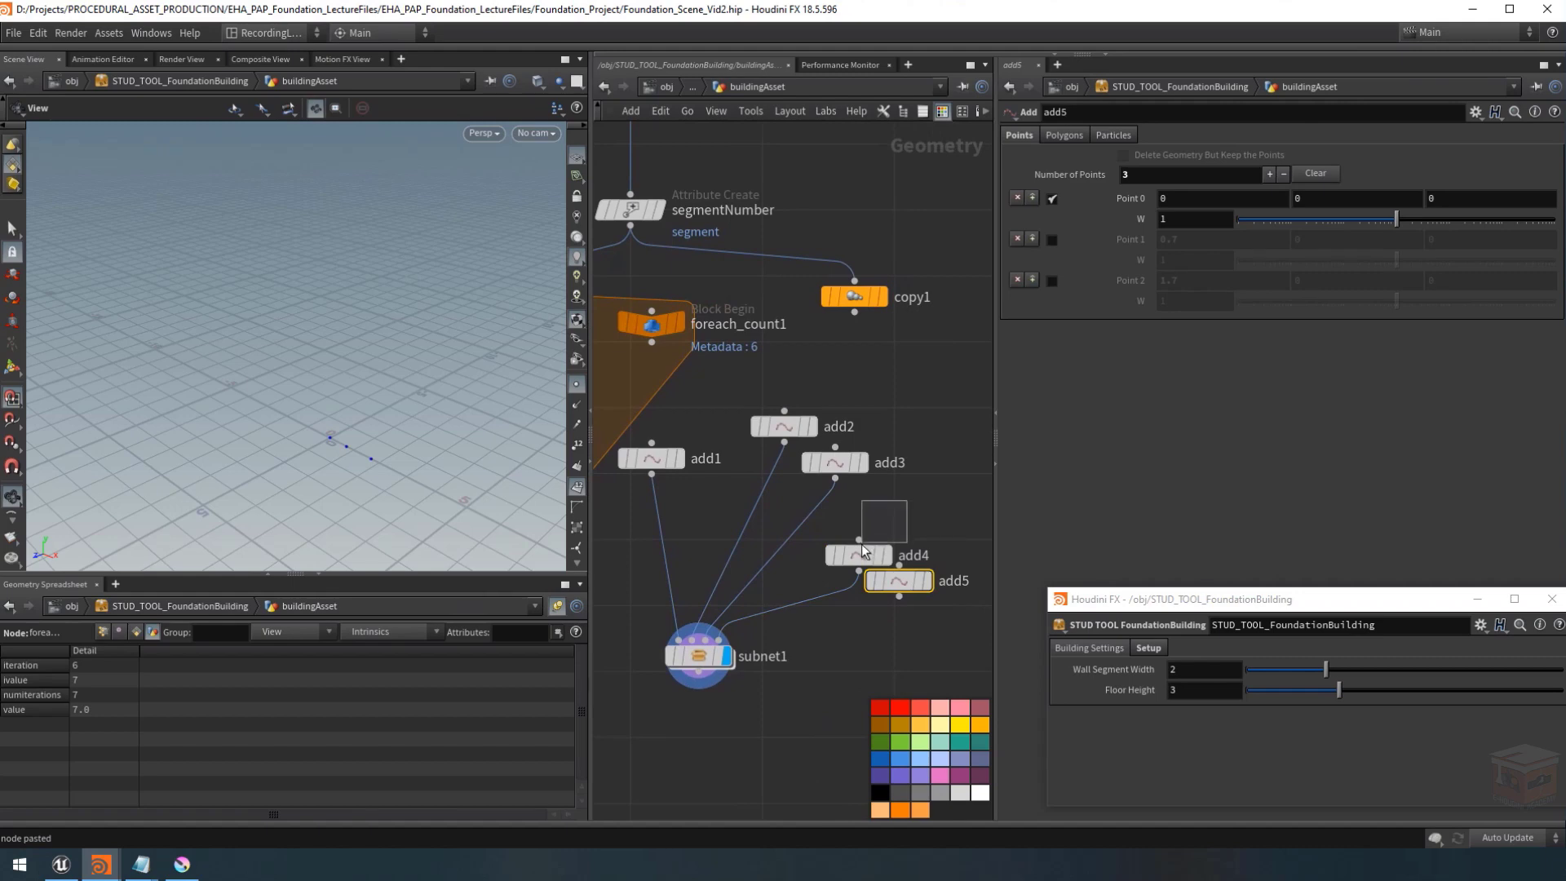
{"action": "left_click_drag", "start_coordinate": [860, 555], "coordinate": [877, 513]}
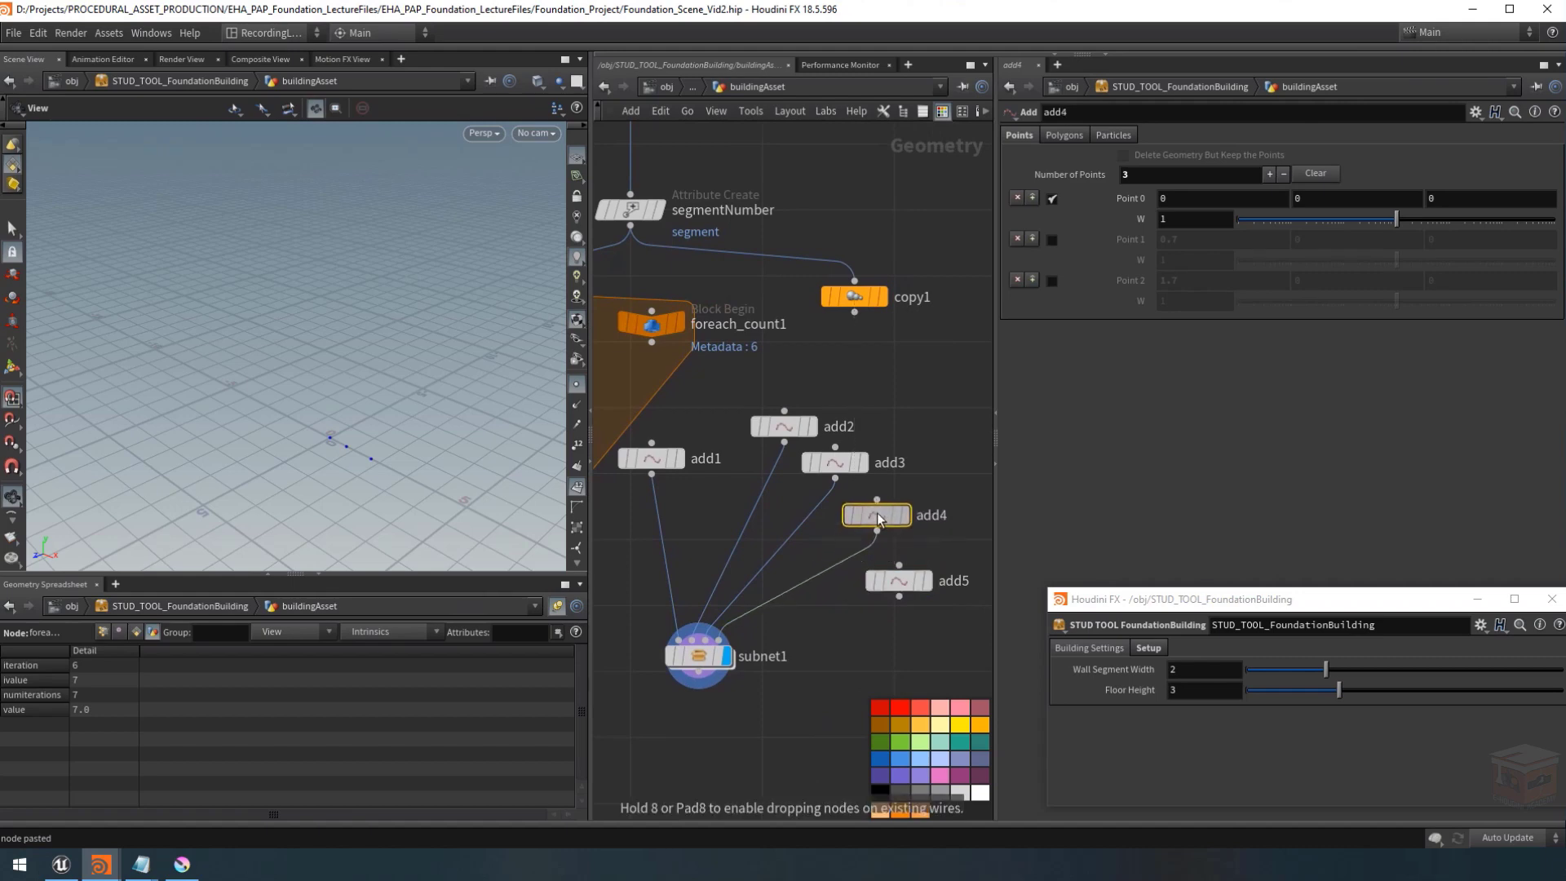
{"action": "mouse_move", "coordinate": [904, 581]}
{"action": "left_mouse_down"}
{"action": "mouse_move", "coordinate": [910, 553]}
{"action": "mouse_move", "coordinate": [915, 583]}
{"action": "left_mouse_up"}
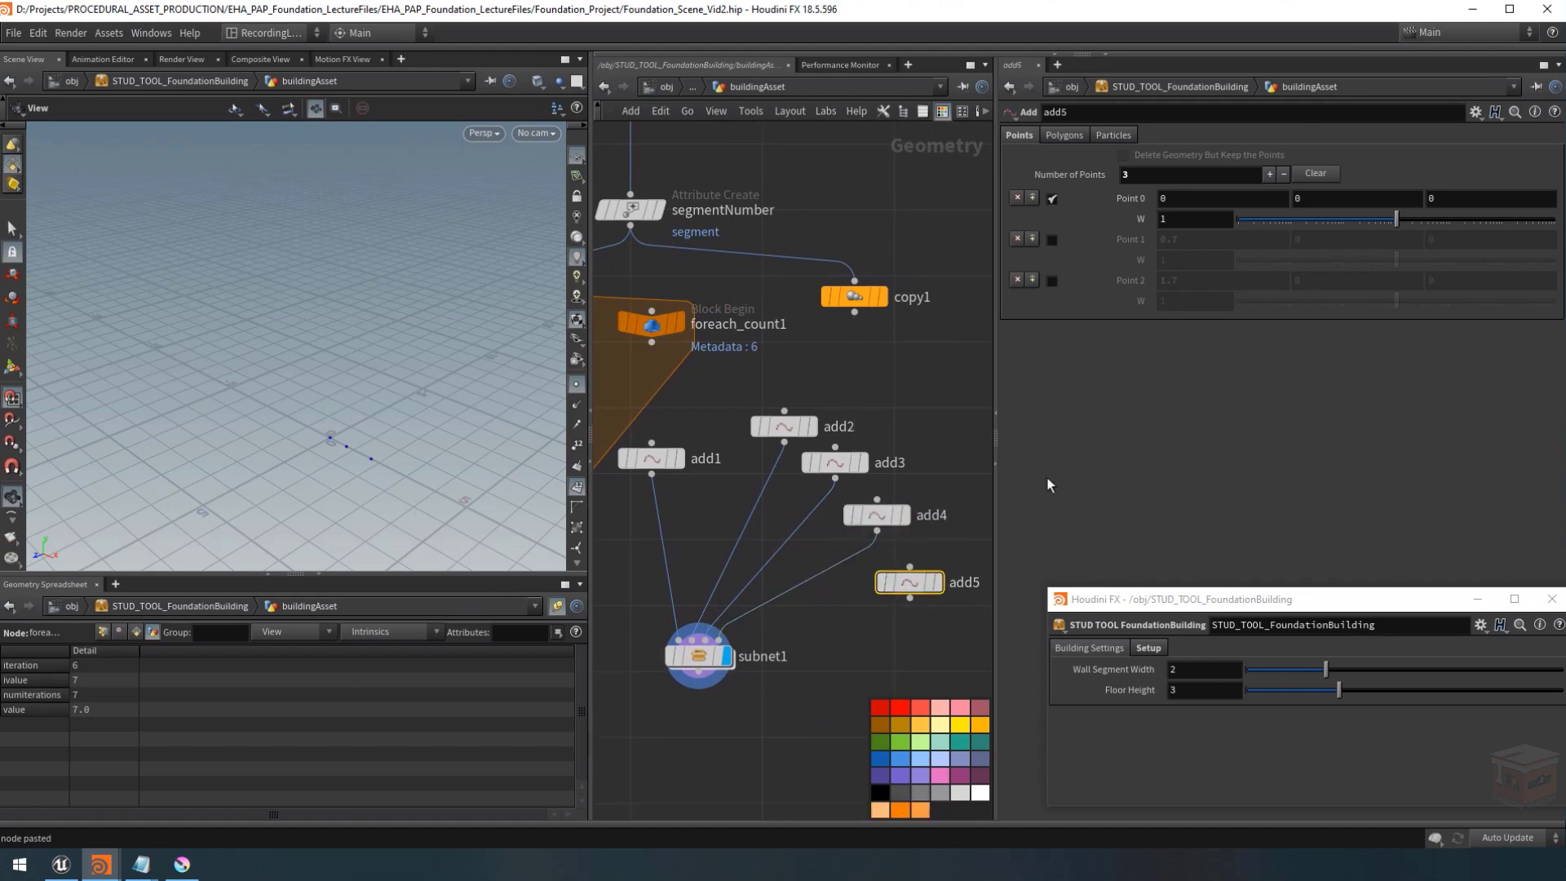
Set add5 to 4 points and enable Point 1, Point 2 and Point 3.
{"action": "left_click", "coordinate": [1270, 173]}
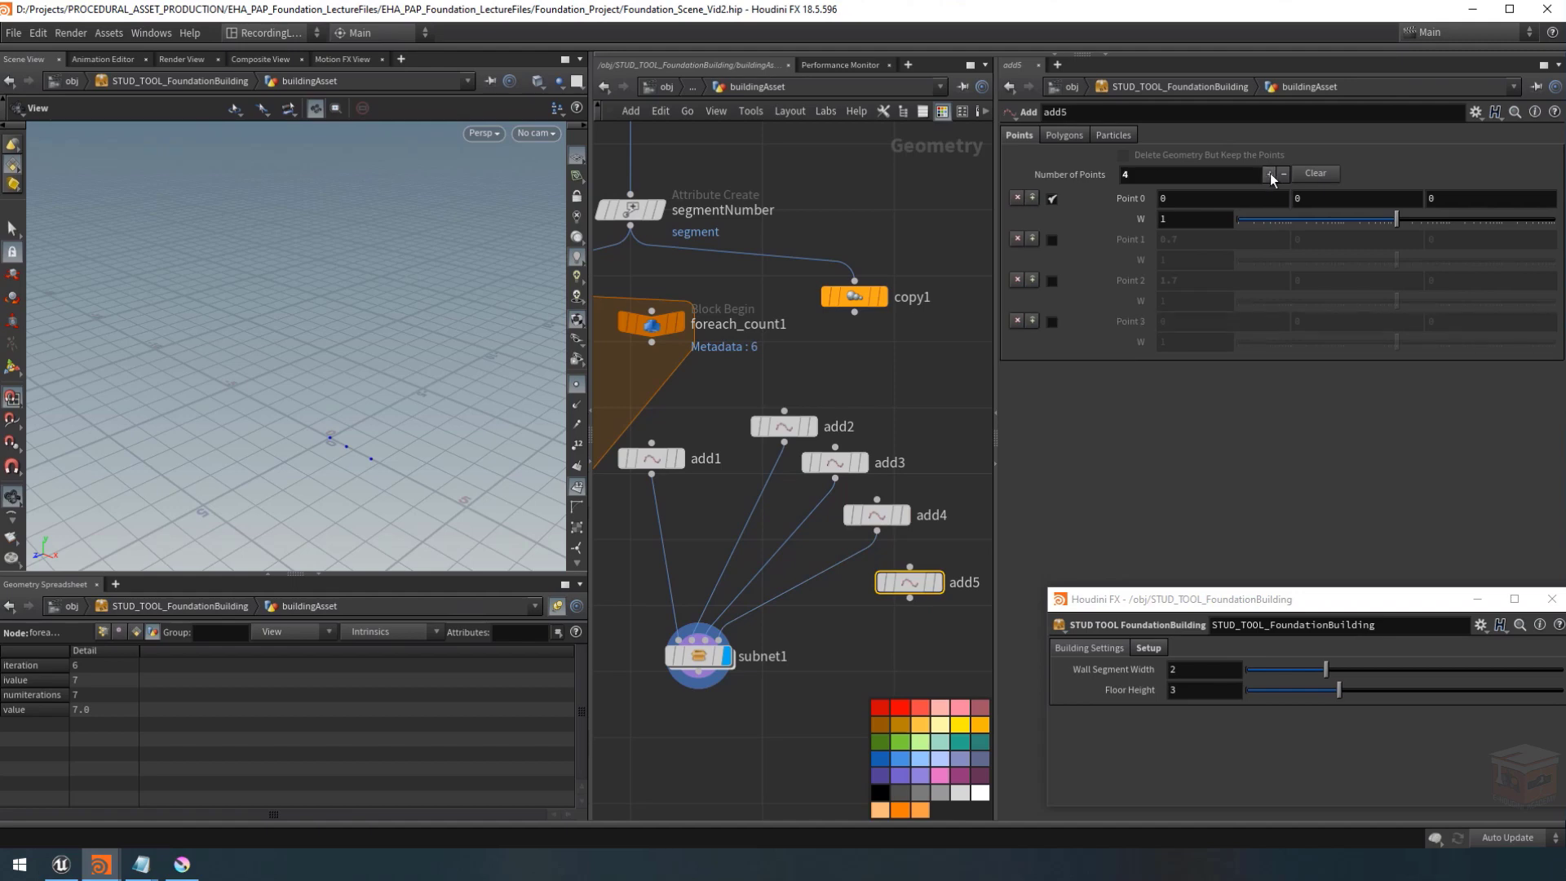
{"action": "left_click", "coordinate": [1052, 240]}
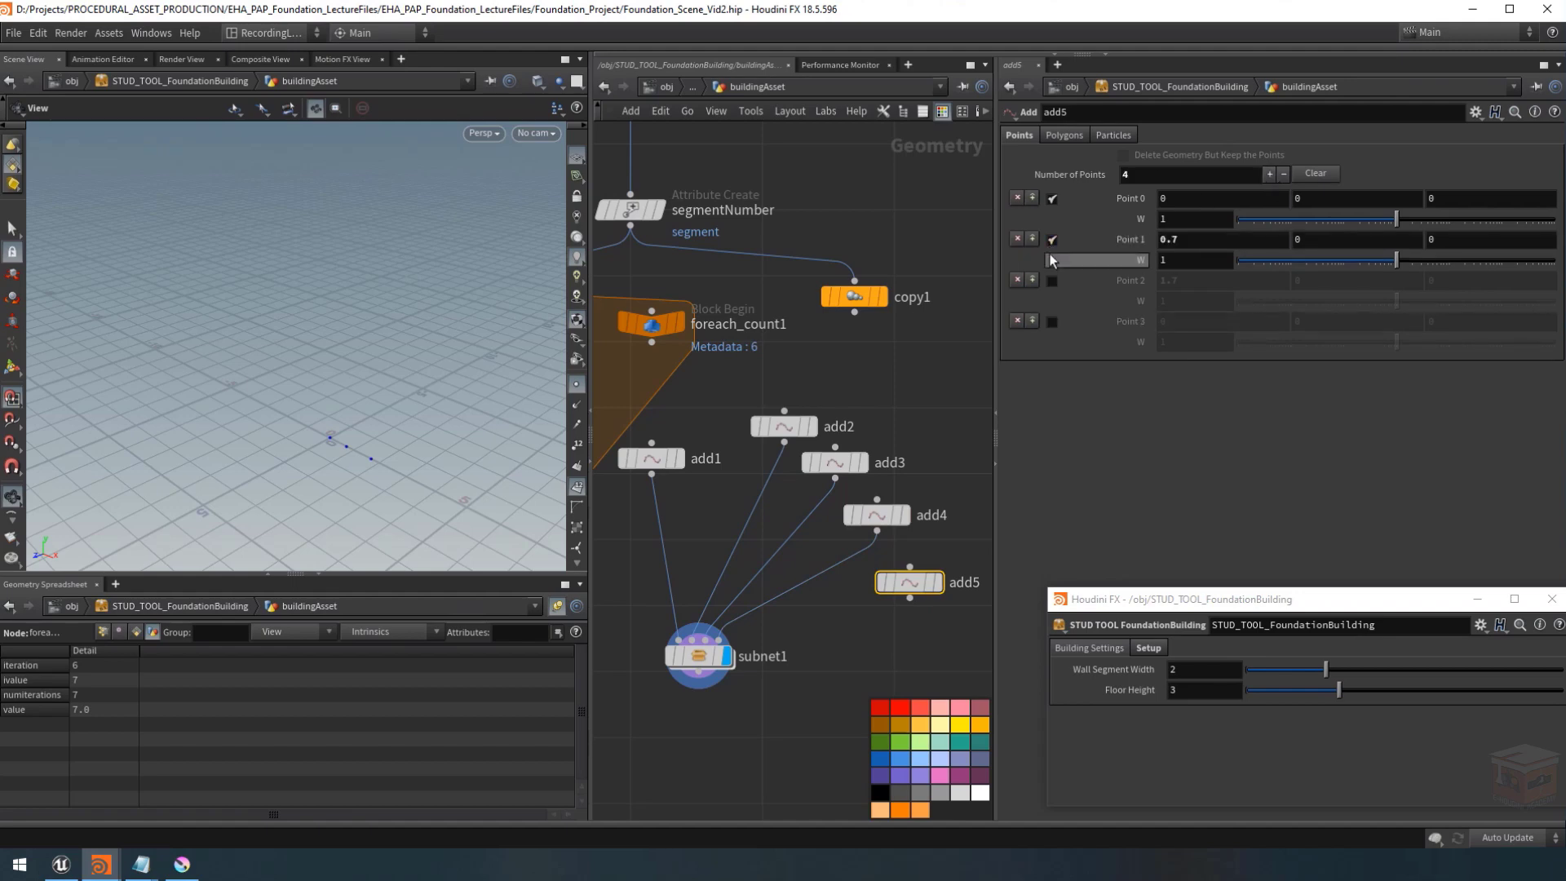
{"action": "left_click", "coordinate": [1052, 281]}
{"action": "left_click", "coordinate": [1052, 322]}
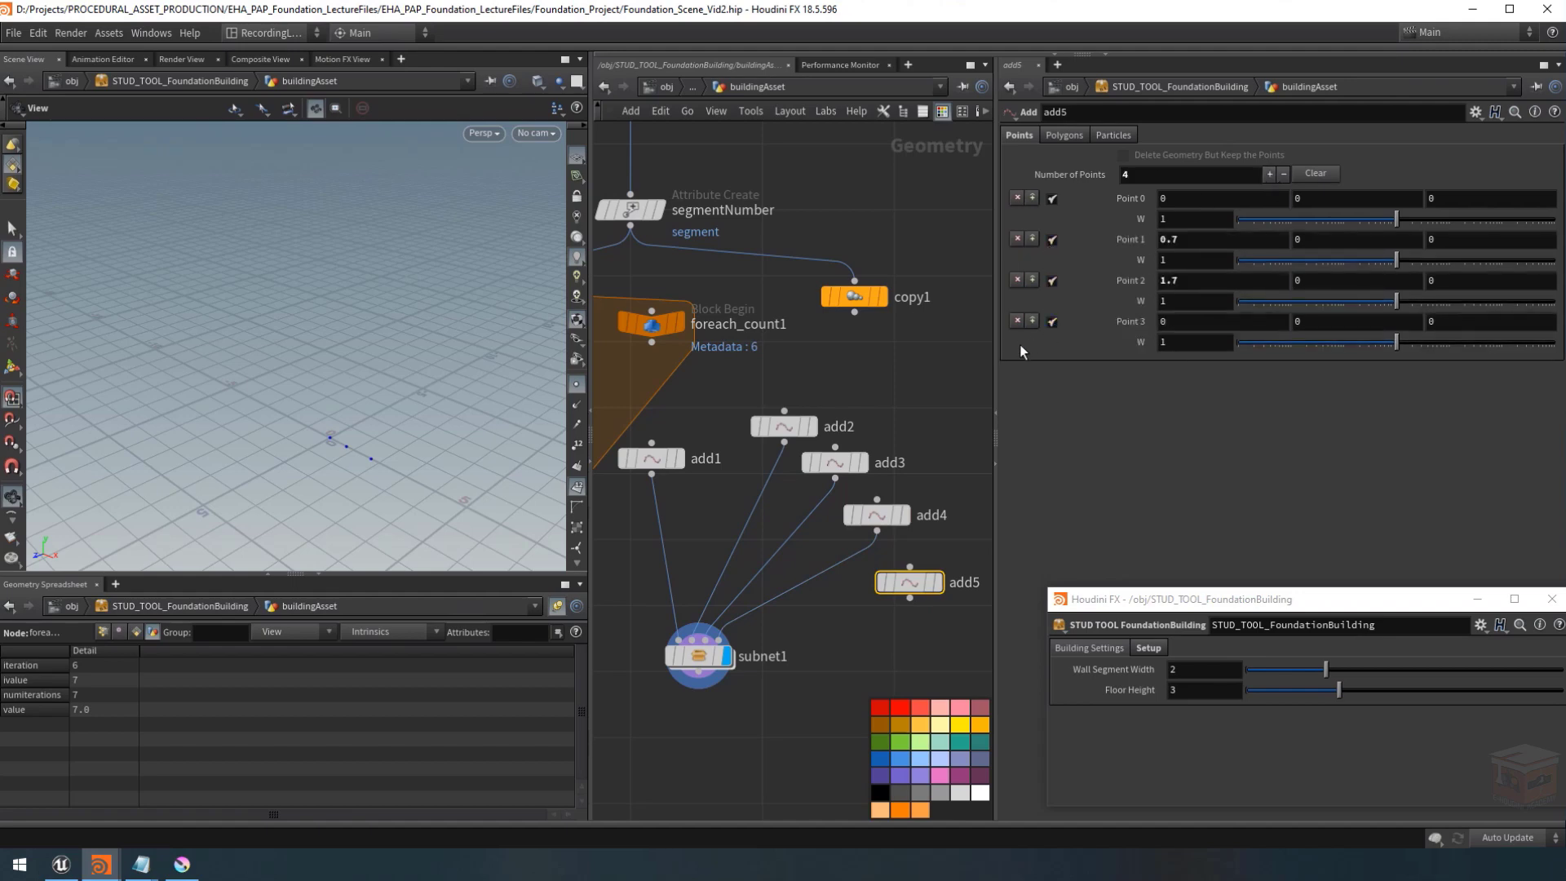
Add a spare input to subnet1.
{"action": "left_click", "coordinate": [722, 659]}
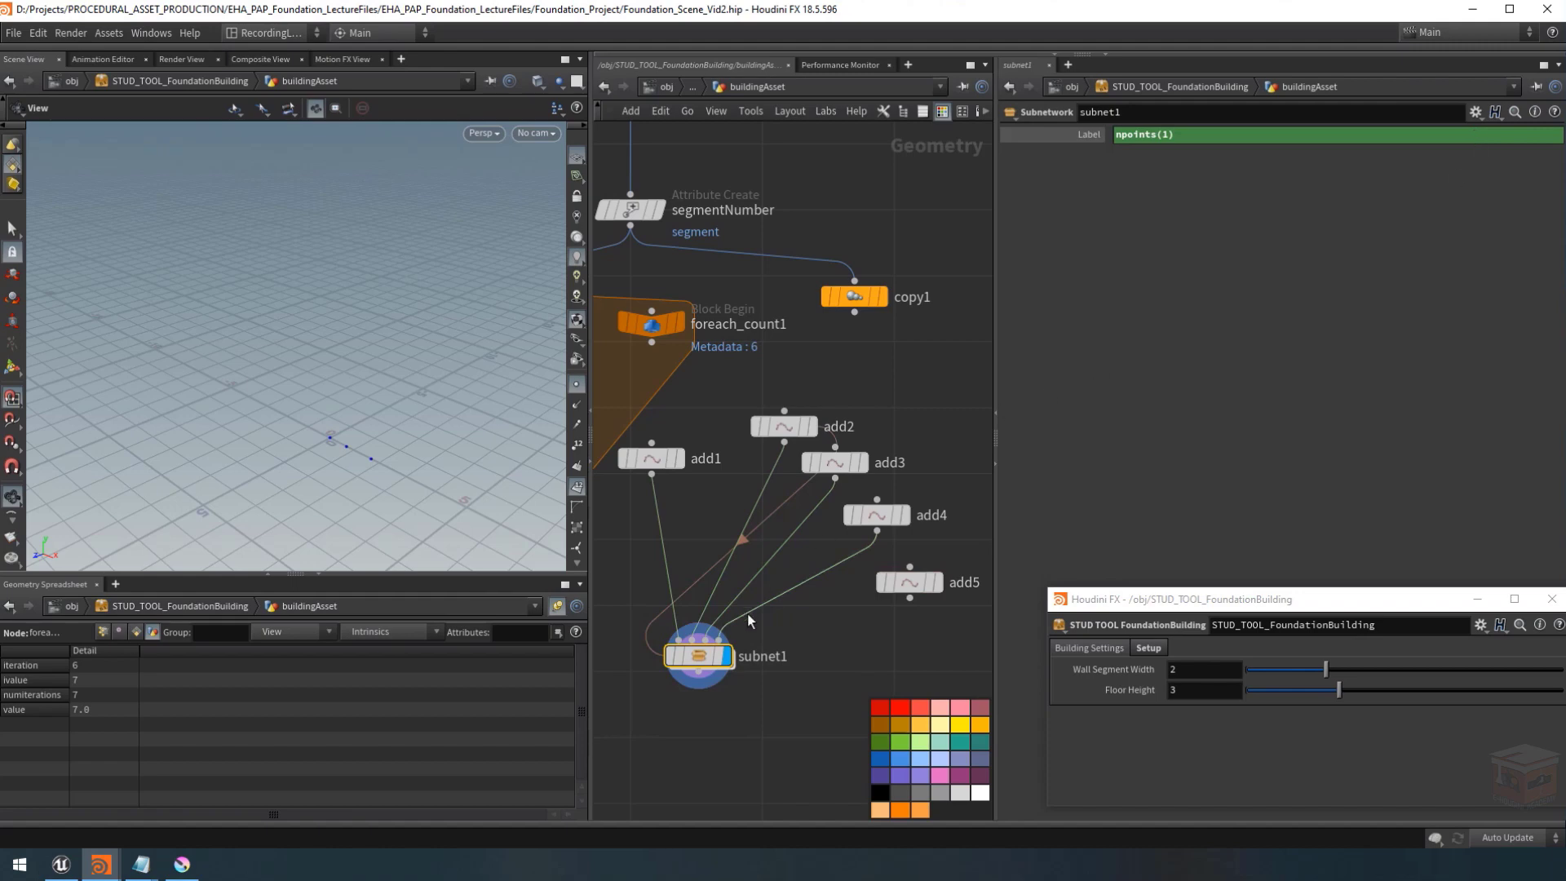
{"action": "mouse_move", "coordinate": [702, 659]}
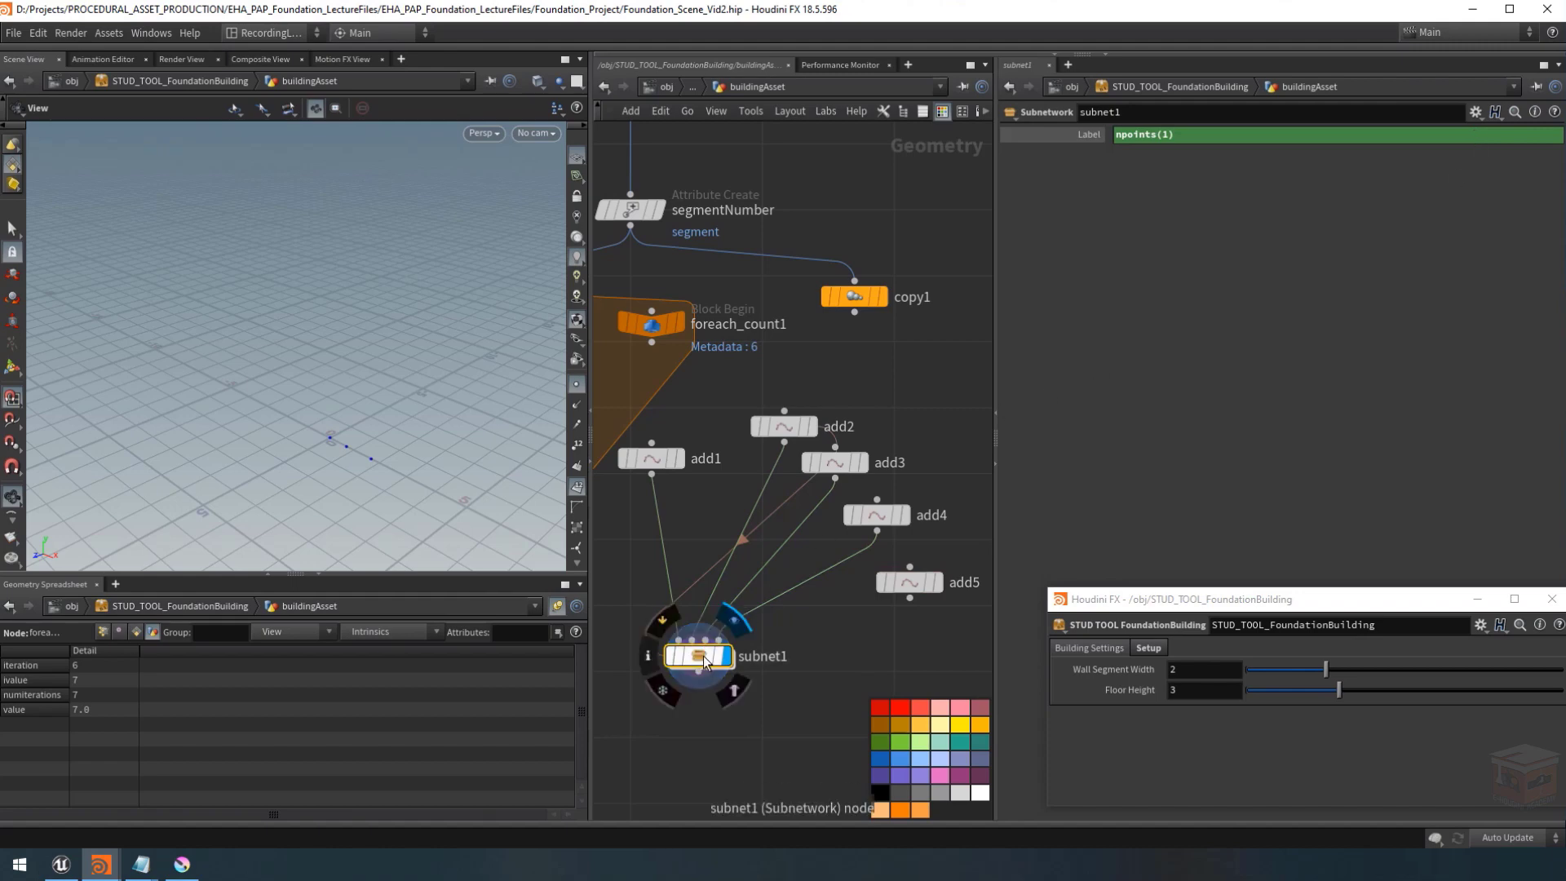
{"action": "left_click", "coordinate": [1475, 112]}
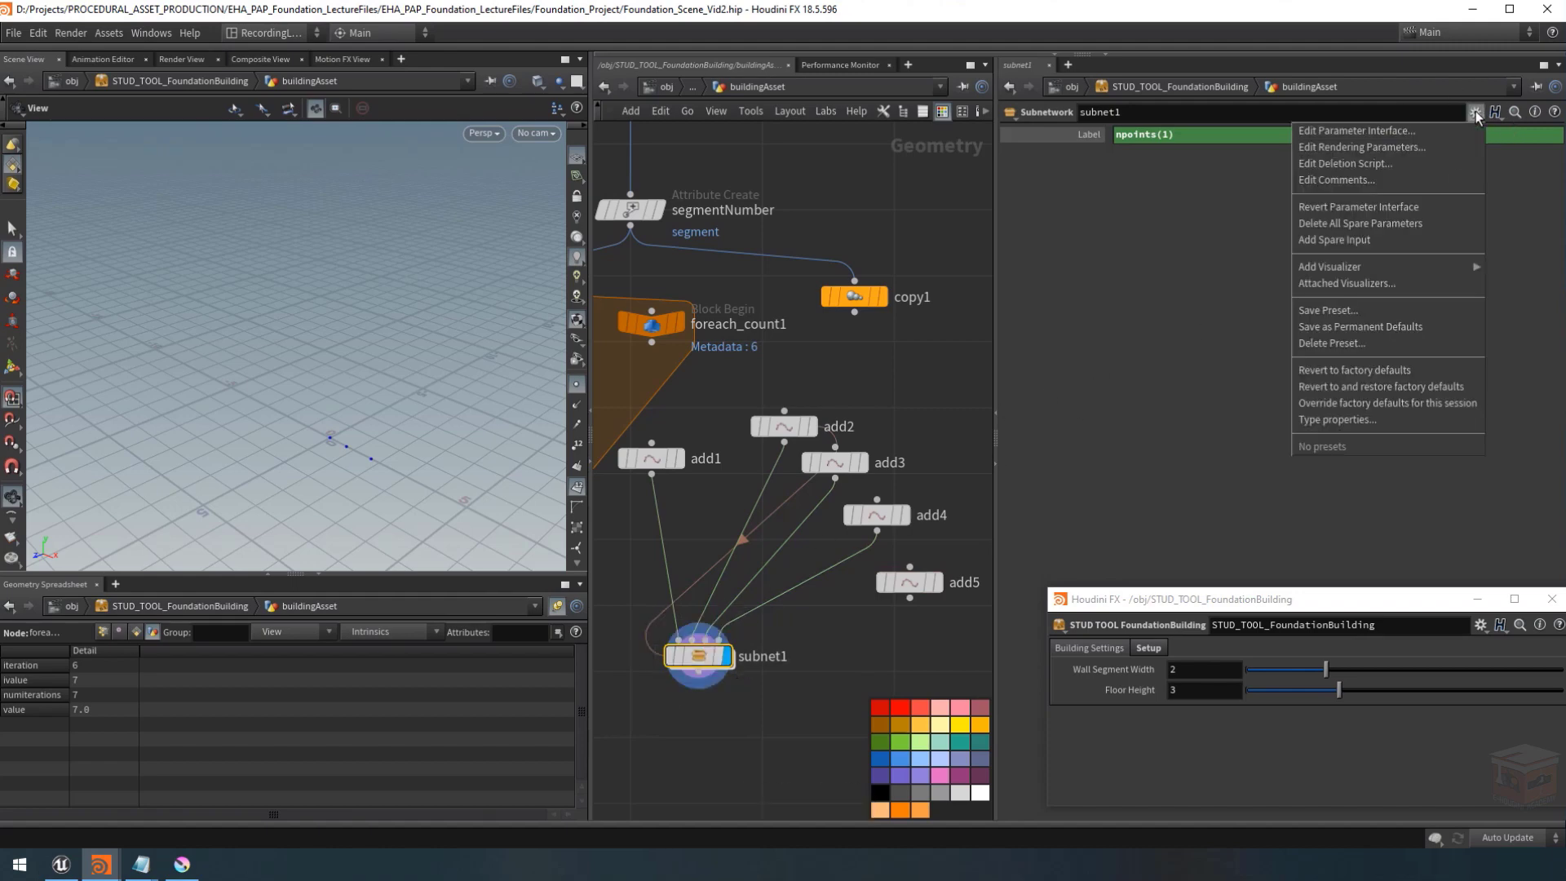
{"action": "left_click", "coordinate": [1337, 240]}
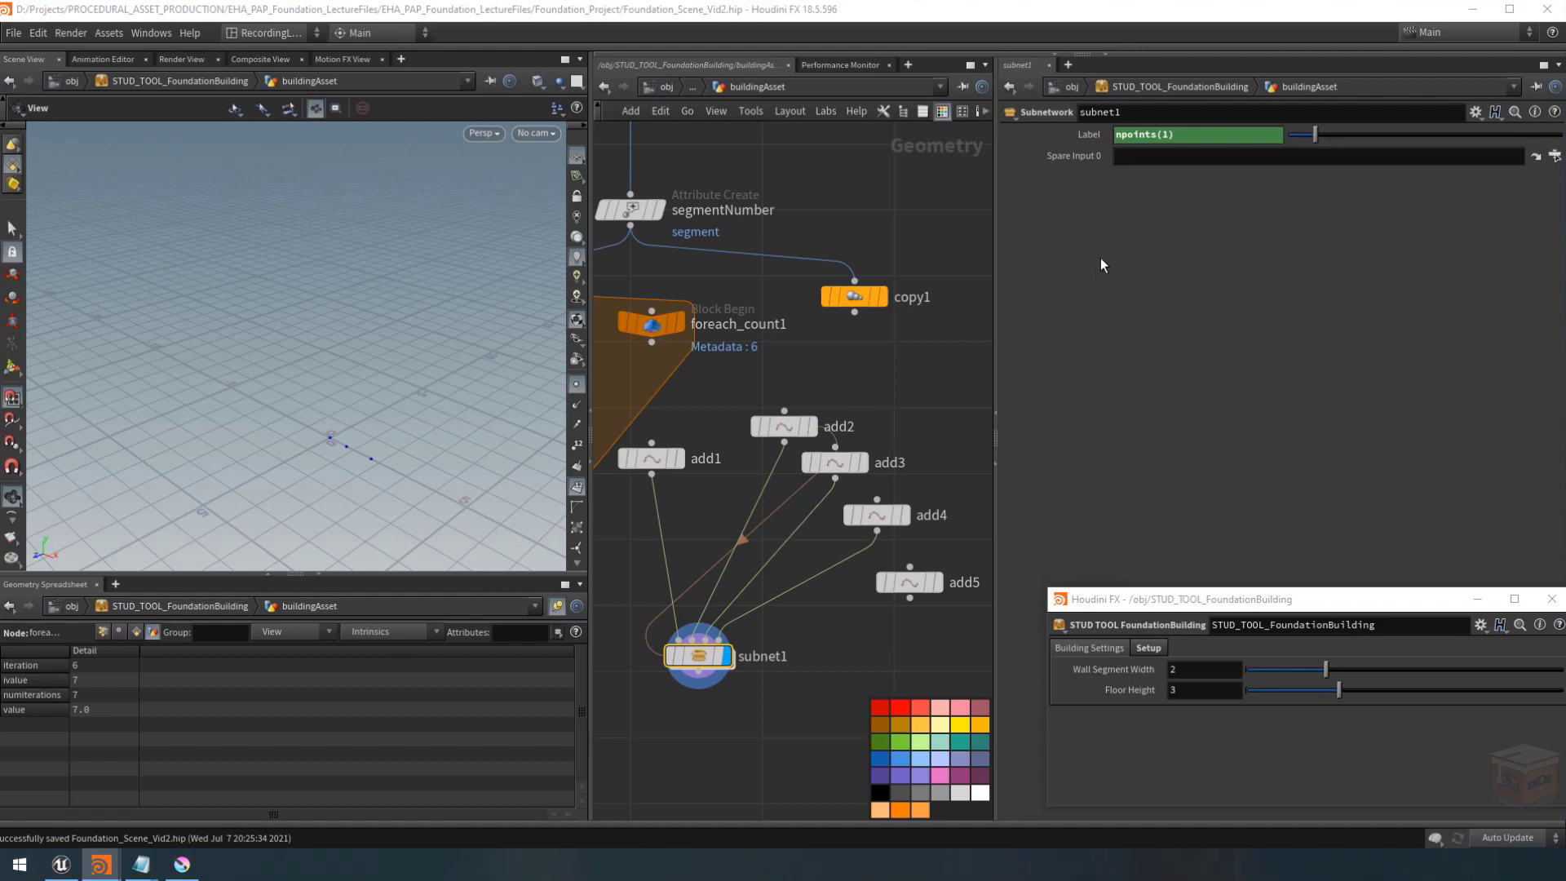
Set subnet1's Spare Input 0 to the node path ../add5.
{"action": "mouse_move", "coordinate": [1085, 160]}
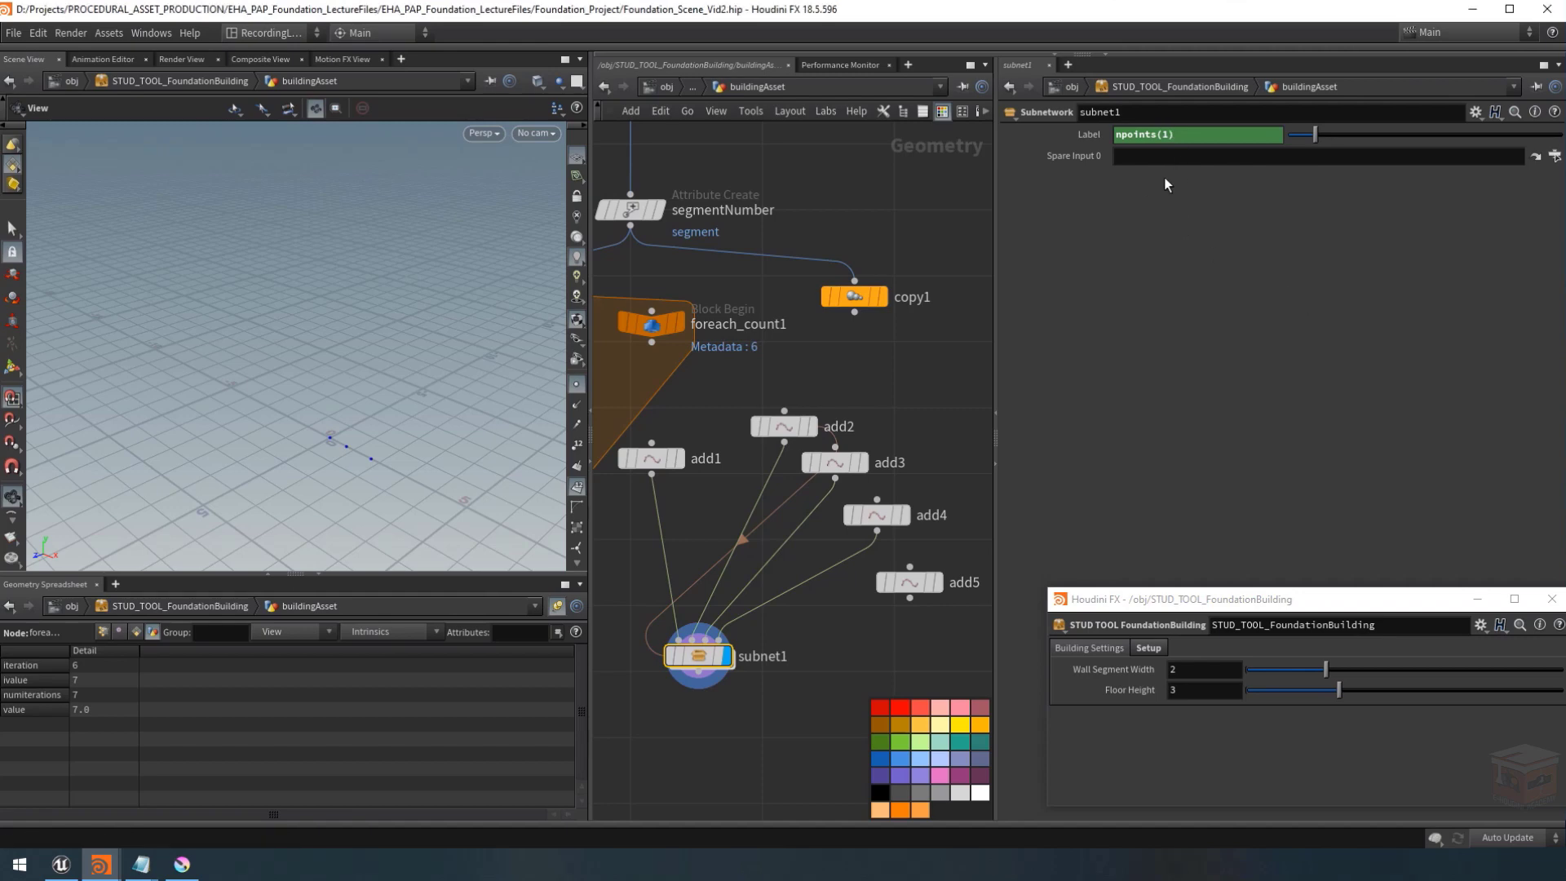
{"action": "left_click", "coordinate": [1159, 158]}
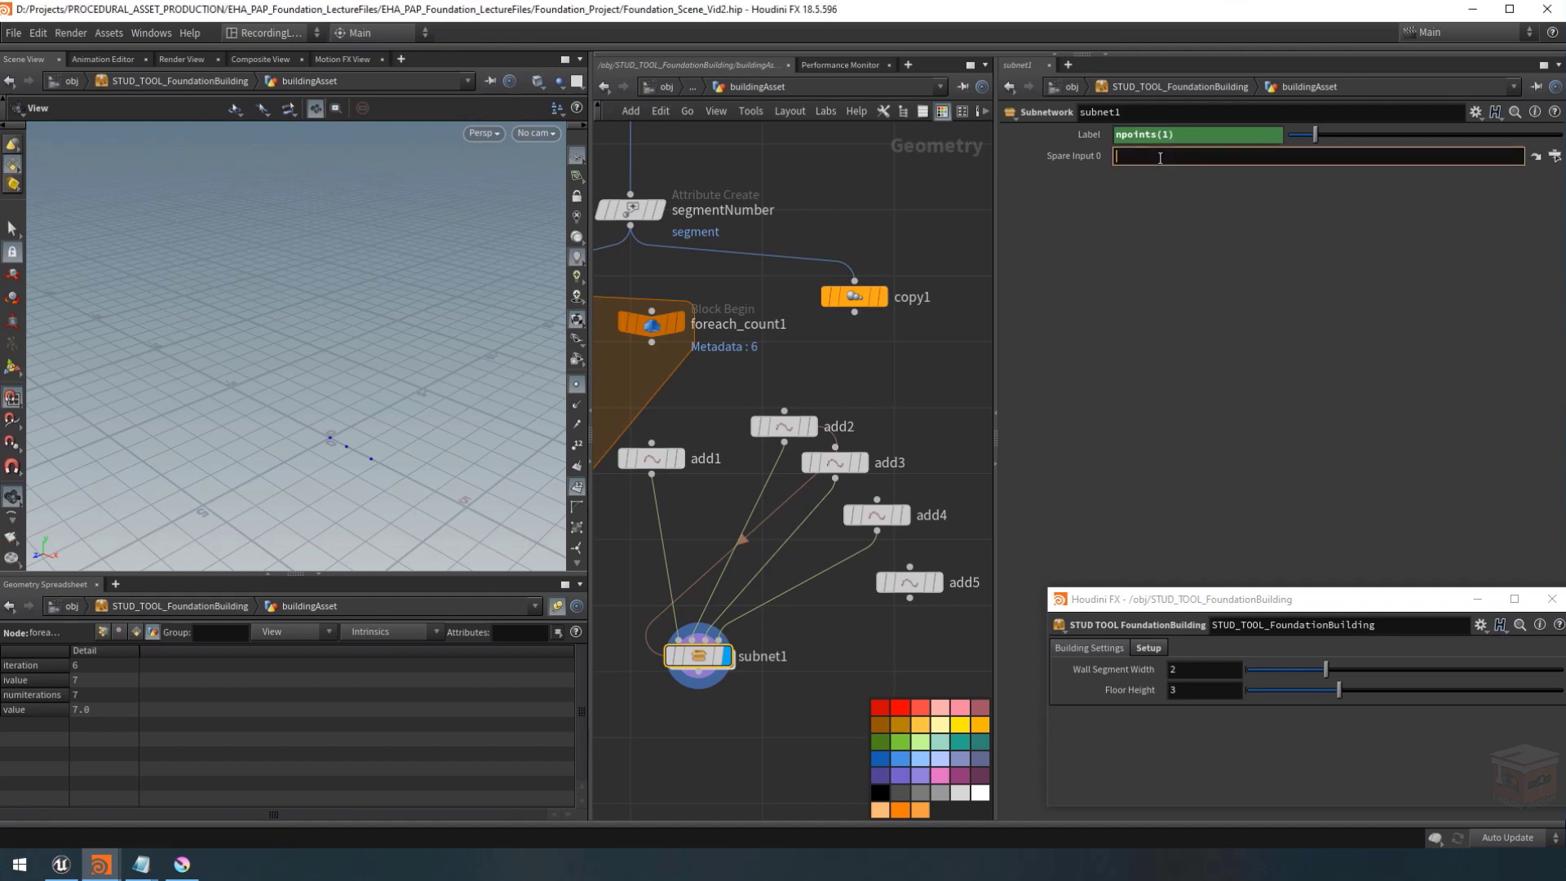
{"action": "type", "text": "../"}
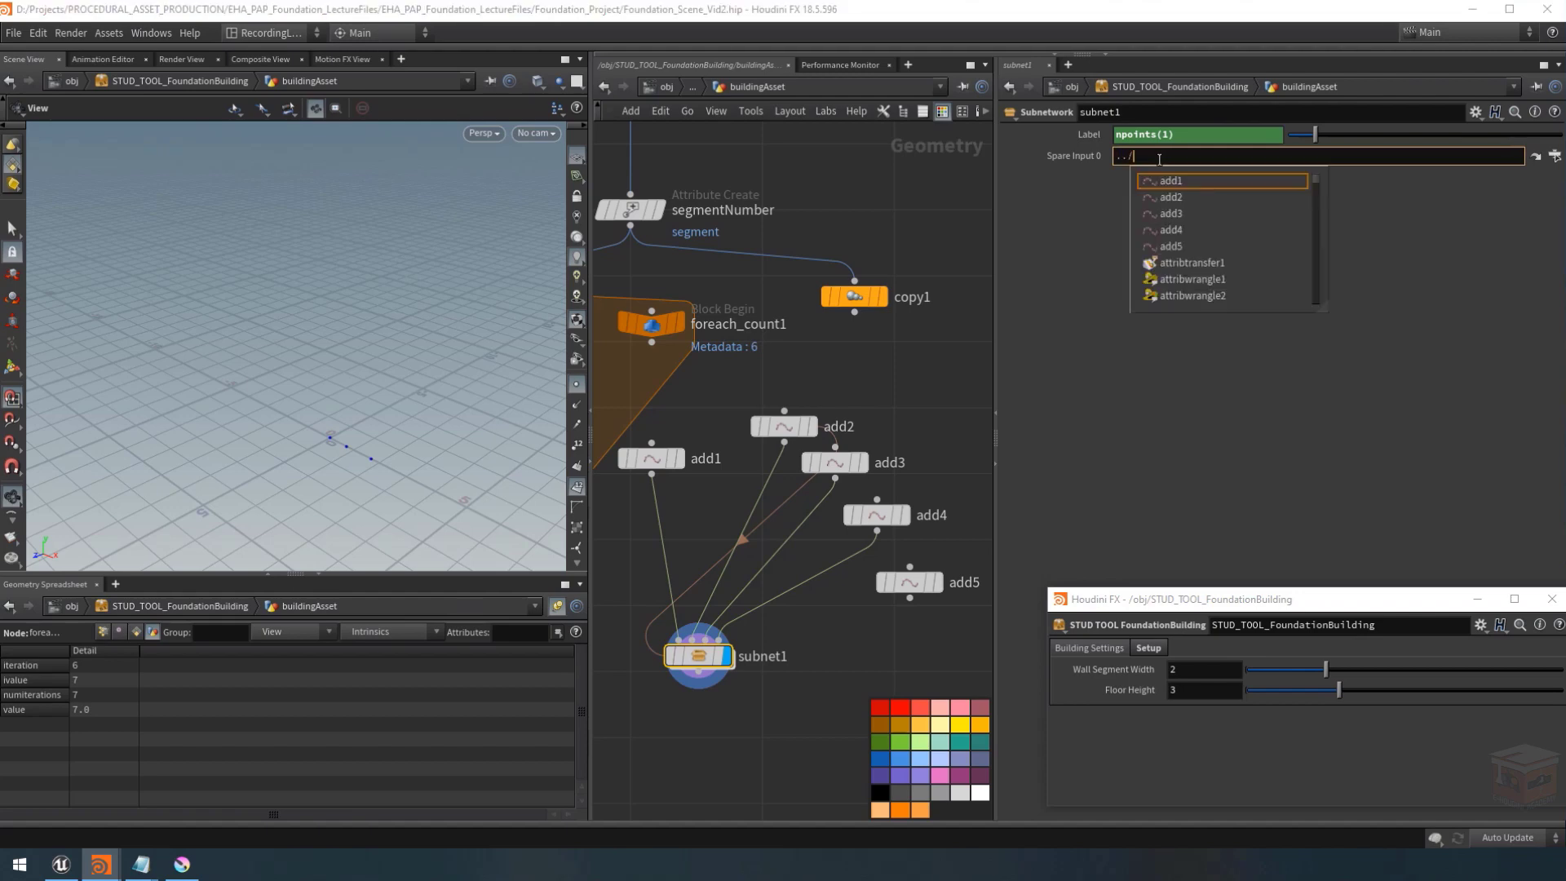
{"action": "type", "text": "add5"}
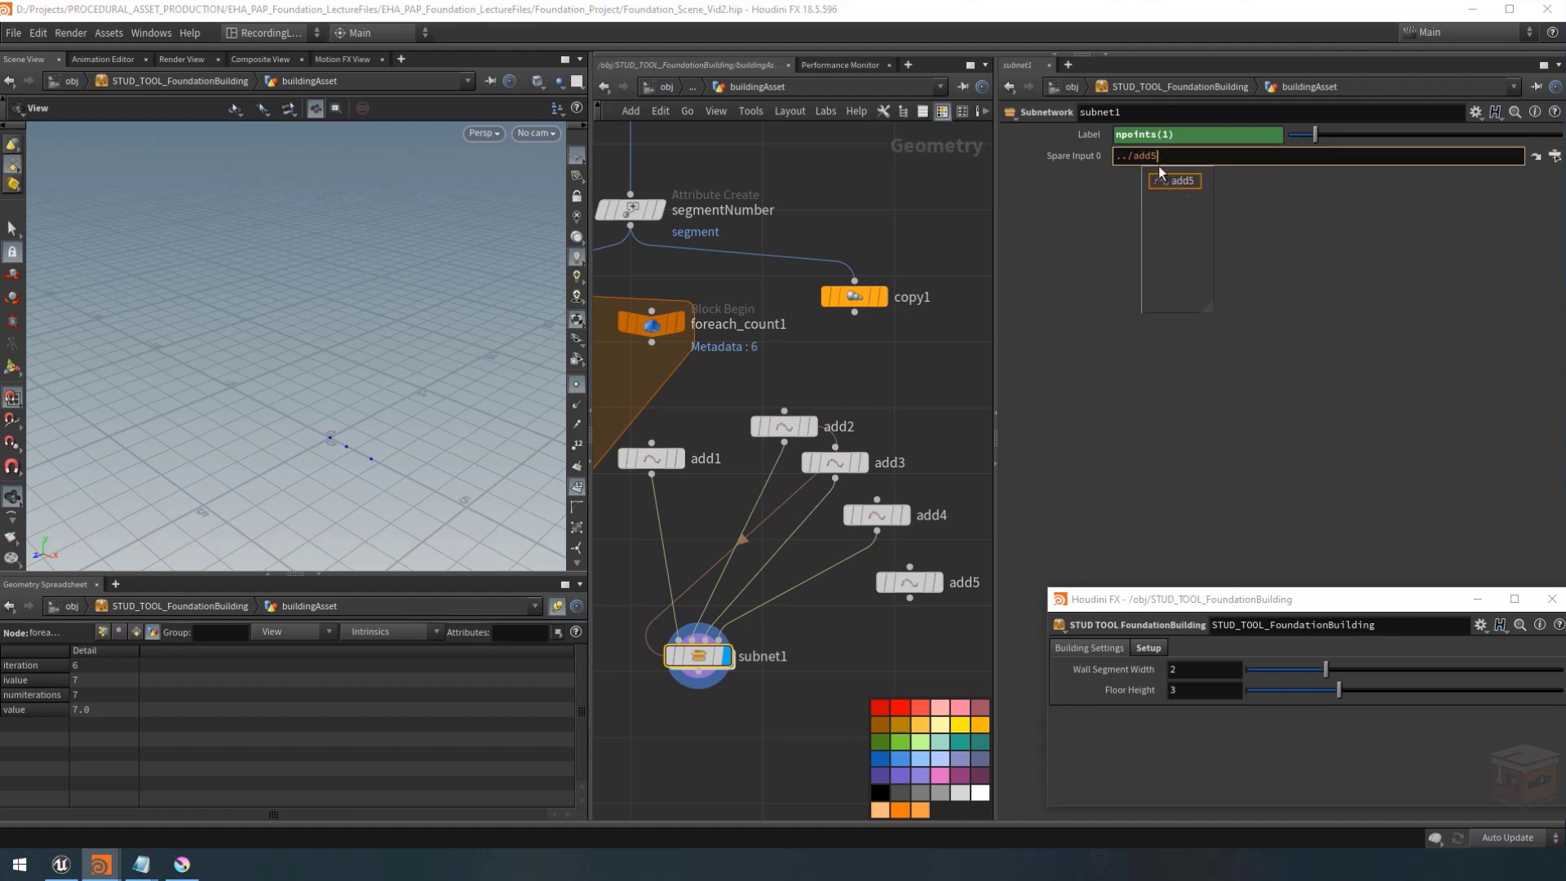
{"action": "left_click", "coordinate": [1180, 181]}
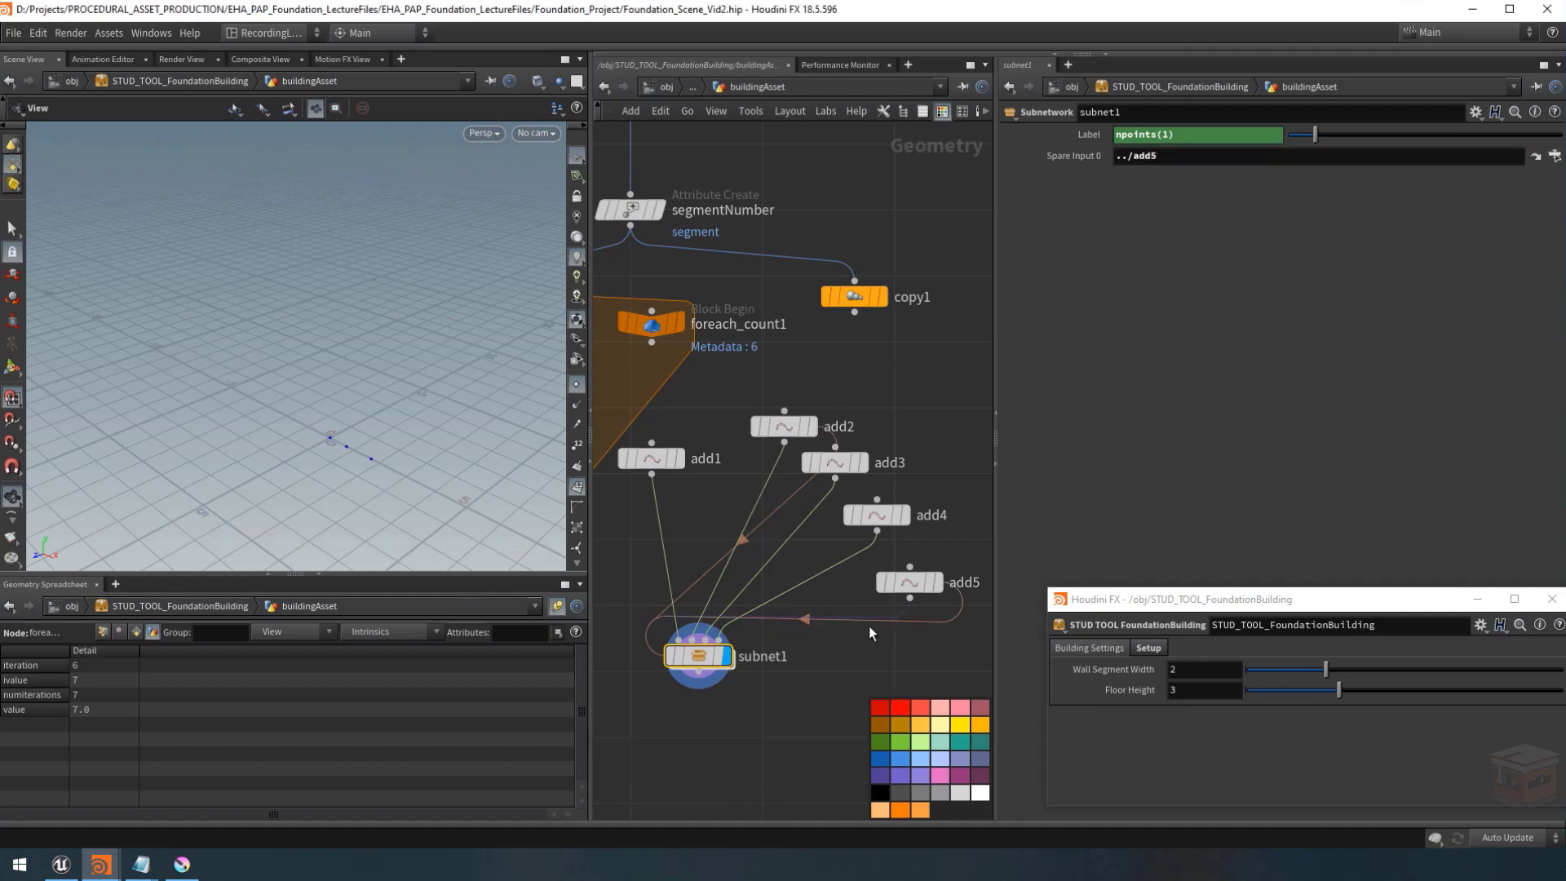
{"action": "scroll", "coordinate": [869, 625], "scroll_direction": "up", "scroll_amount": 5}
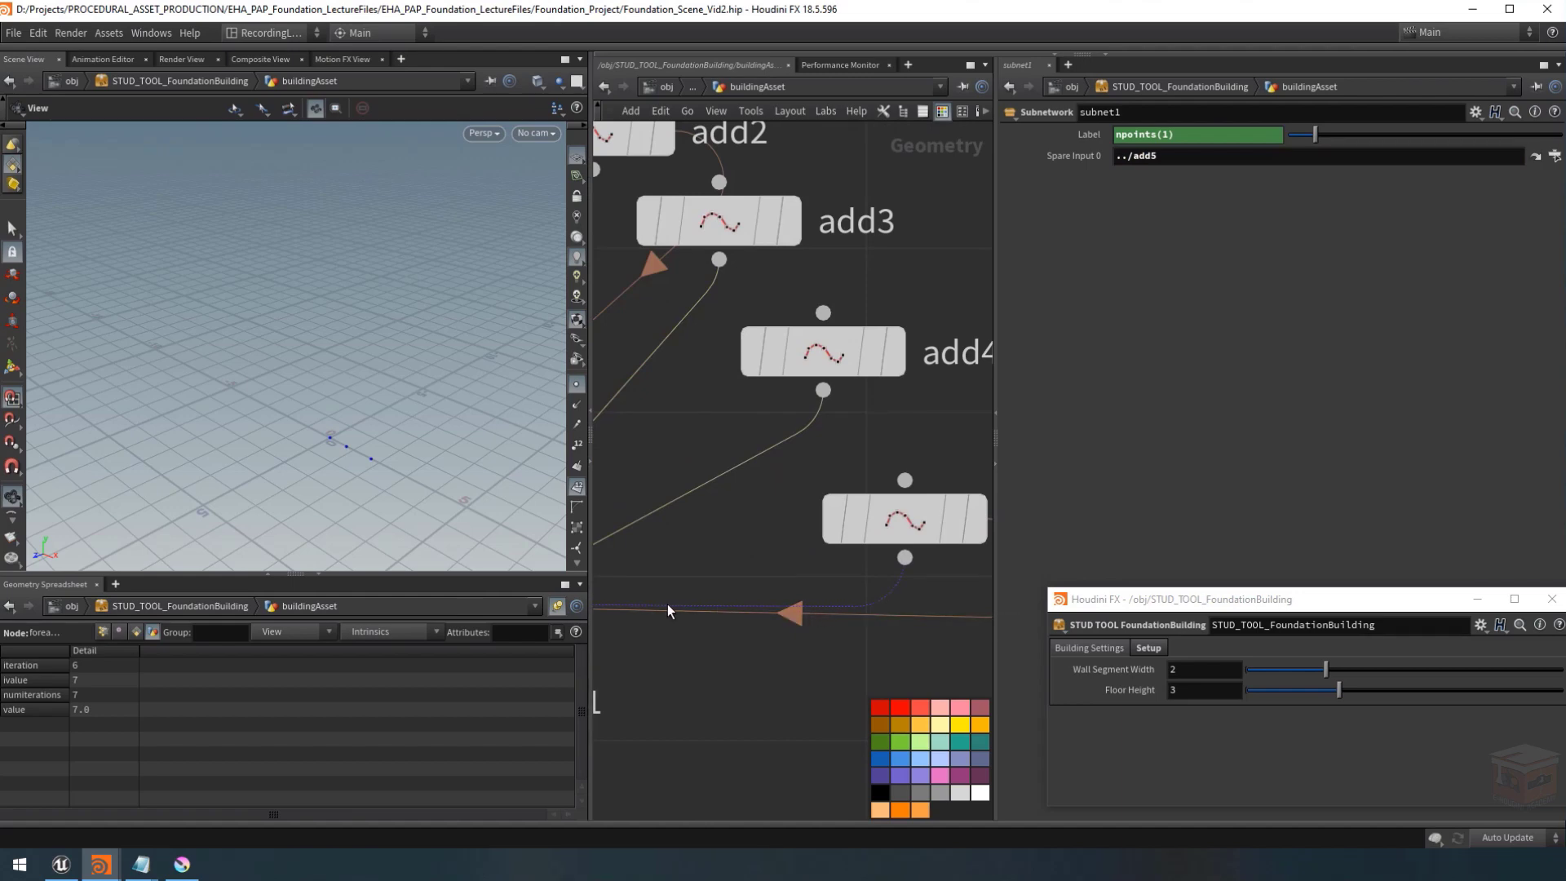
{"action": "scroll", "coordinate": [768, 630], "scroll_direction": "down", "scroll_amount": 6}
{"action": "middle_click_drag", "start_coordinate": [729, 648], "coordinate": [793, 648]}
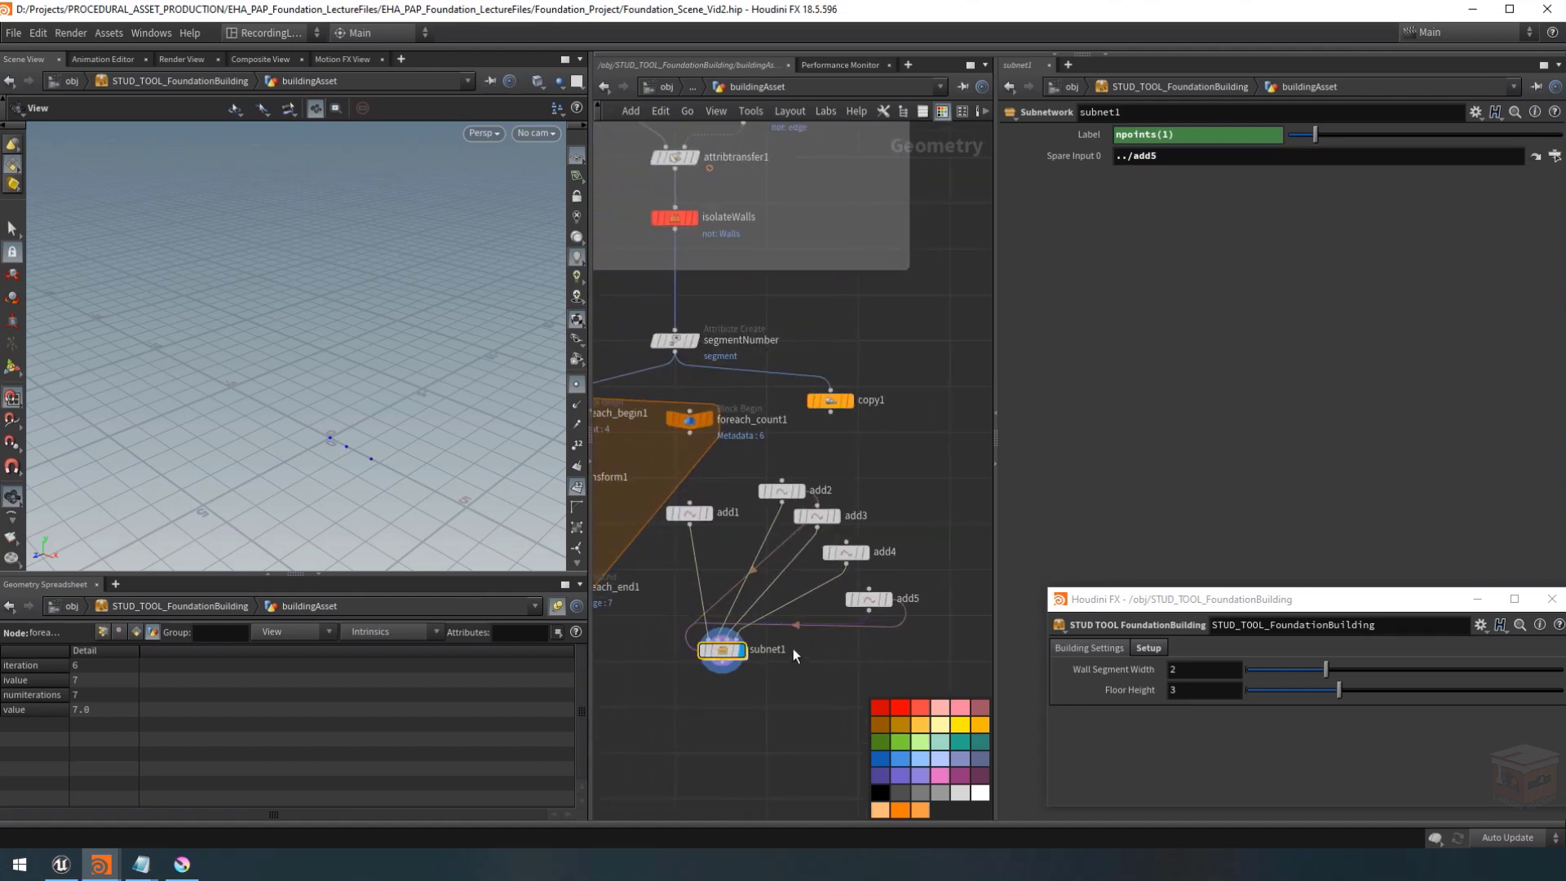
{"action": "mouse_move", "coordinate": [732, 652]}
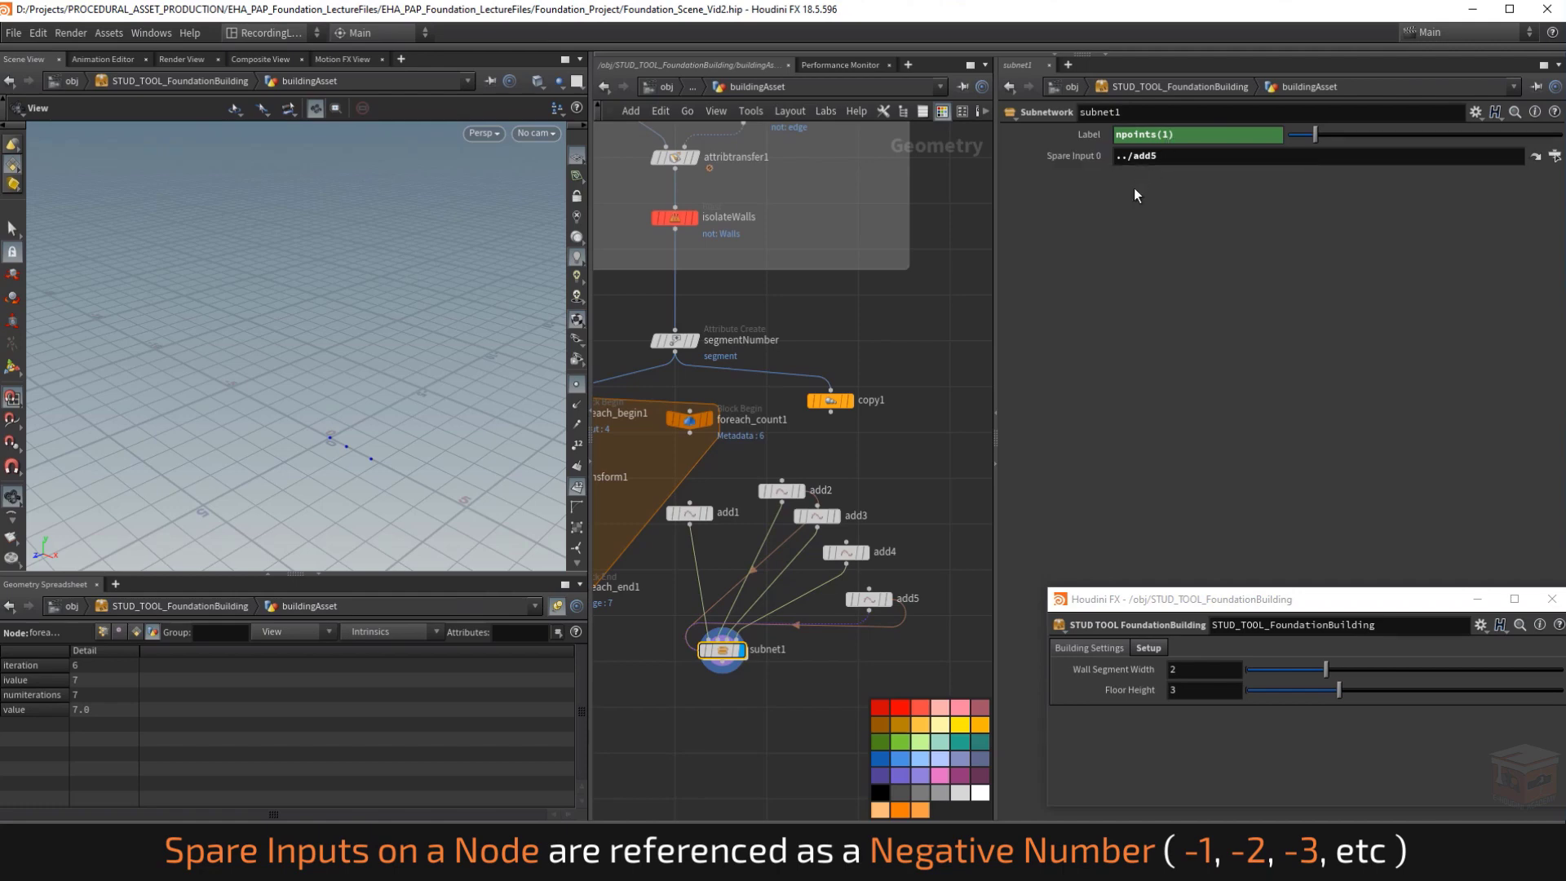
Change subnet1's Label expression to npoints(-1) and show its evaluated value.
{"action": "left_click_drag", "start_coordinate": [937, 578], "coordinate": [855, 618]}
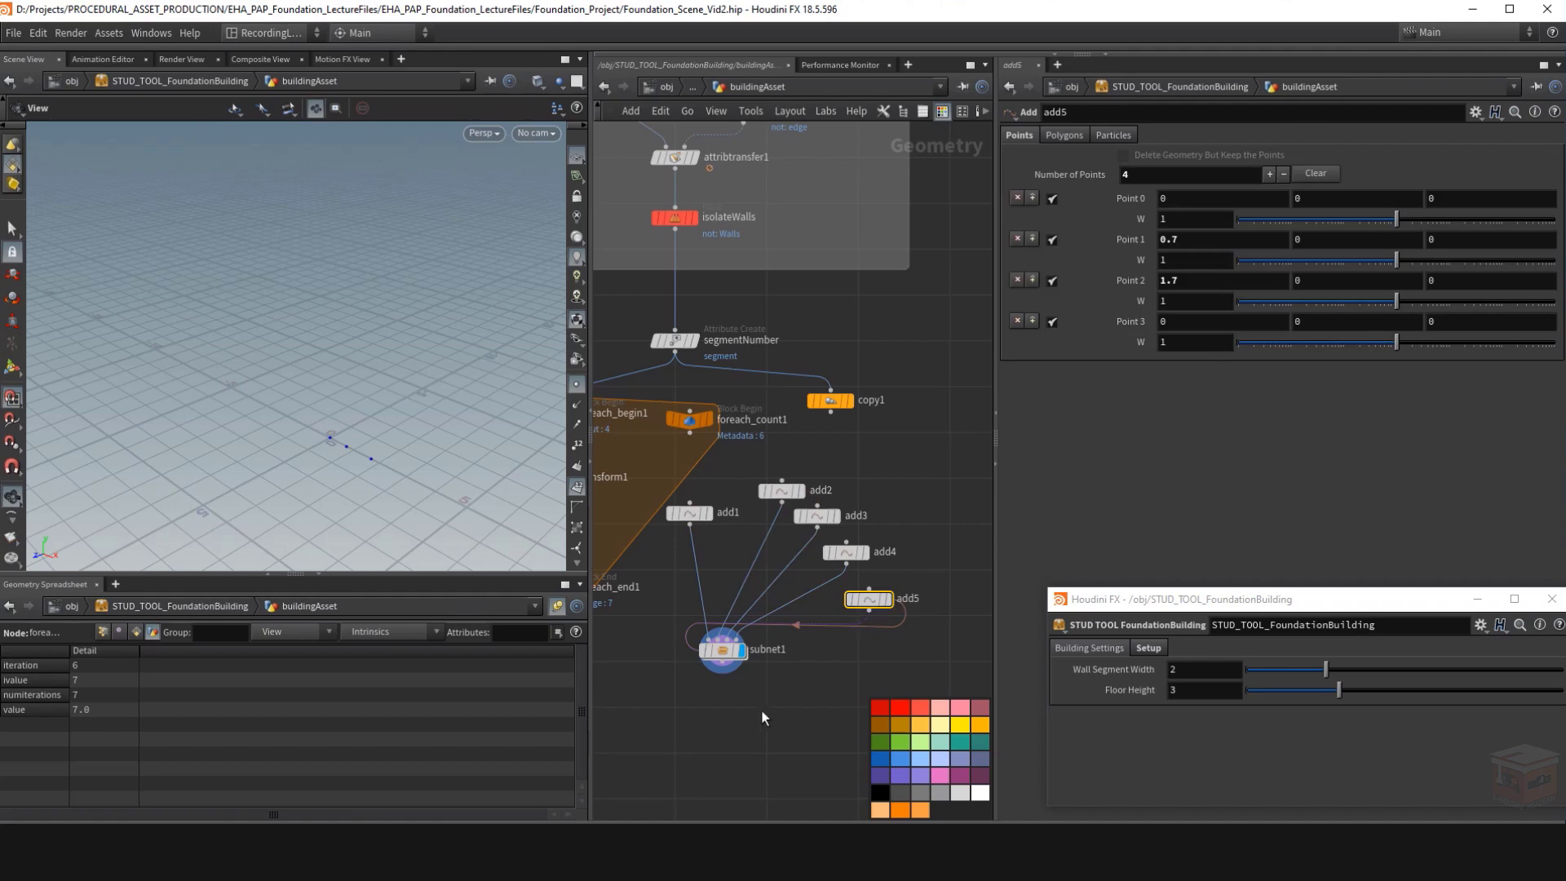
{"action": "left_click_drag", "start_coordinate": [761, 717], "coordinate": [676, 634]}
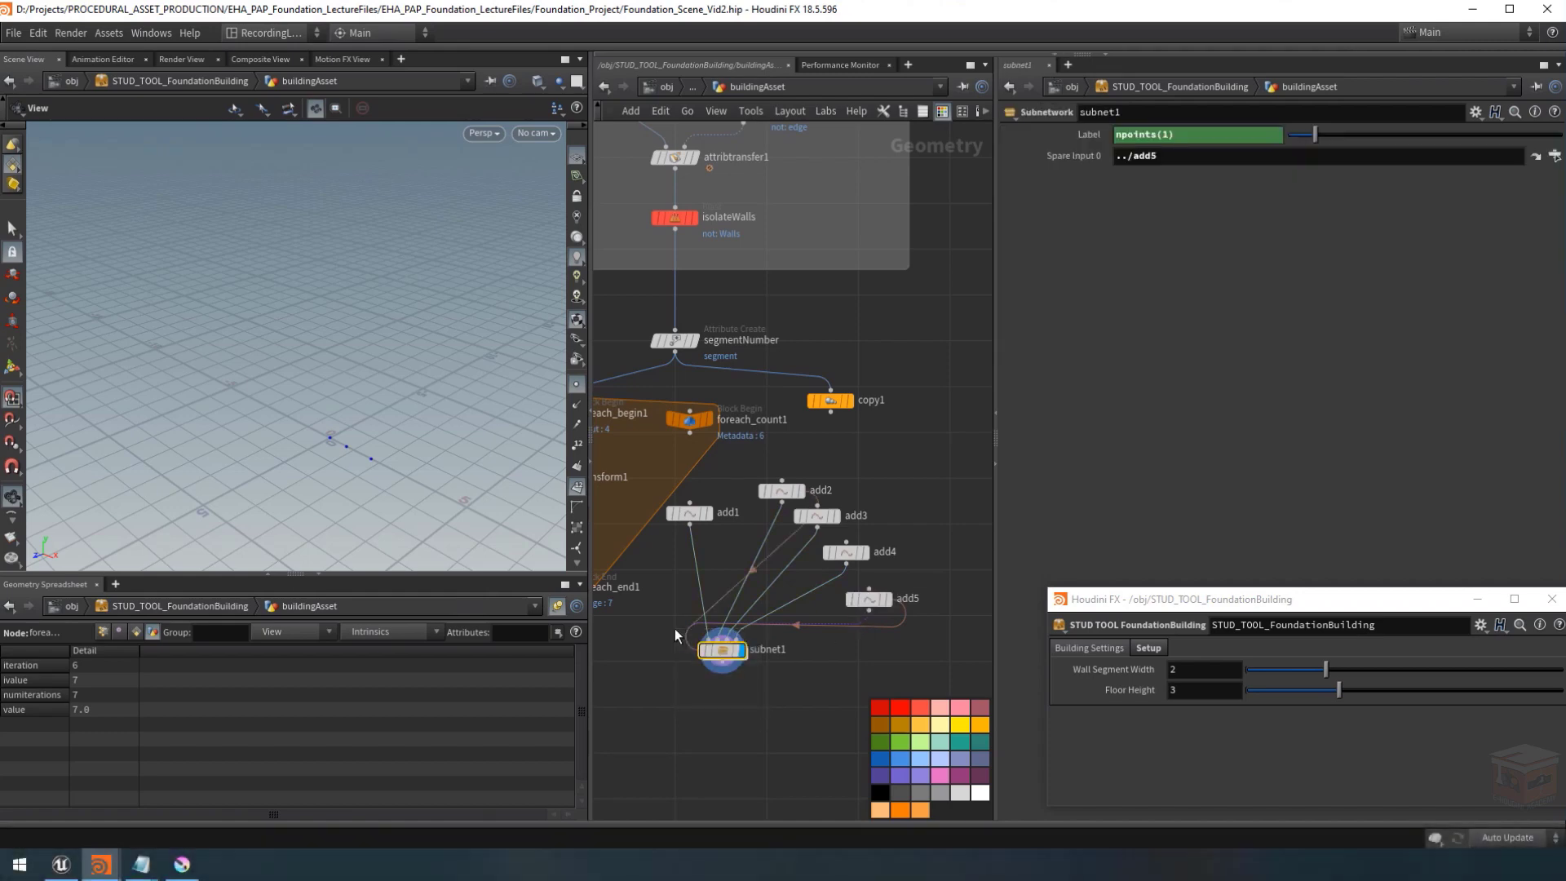
{"action": "left_click", "coordinate": [1169, 134]}
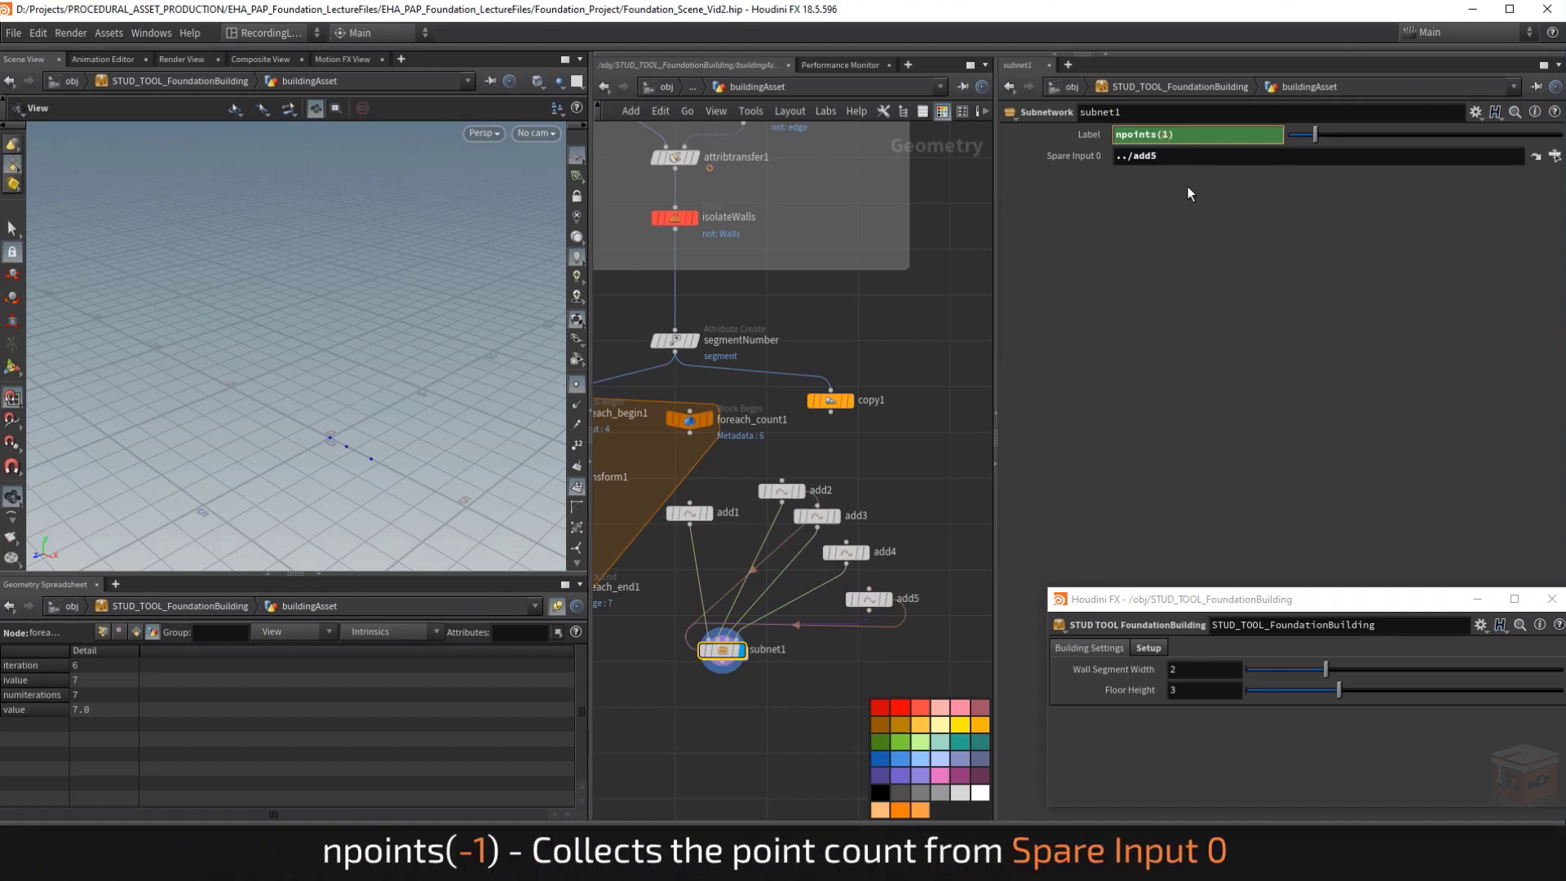
{"action": "type", "text": "-"}
{"action": "key", "text": "Return"}
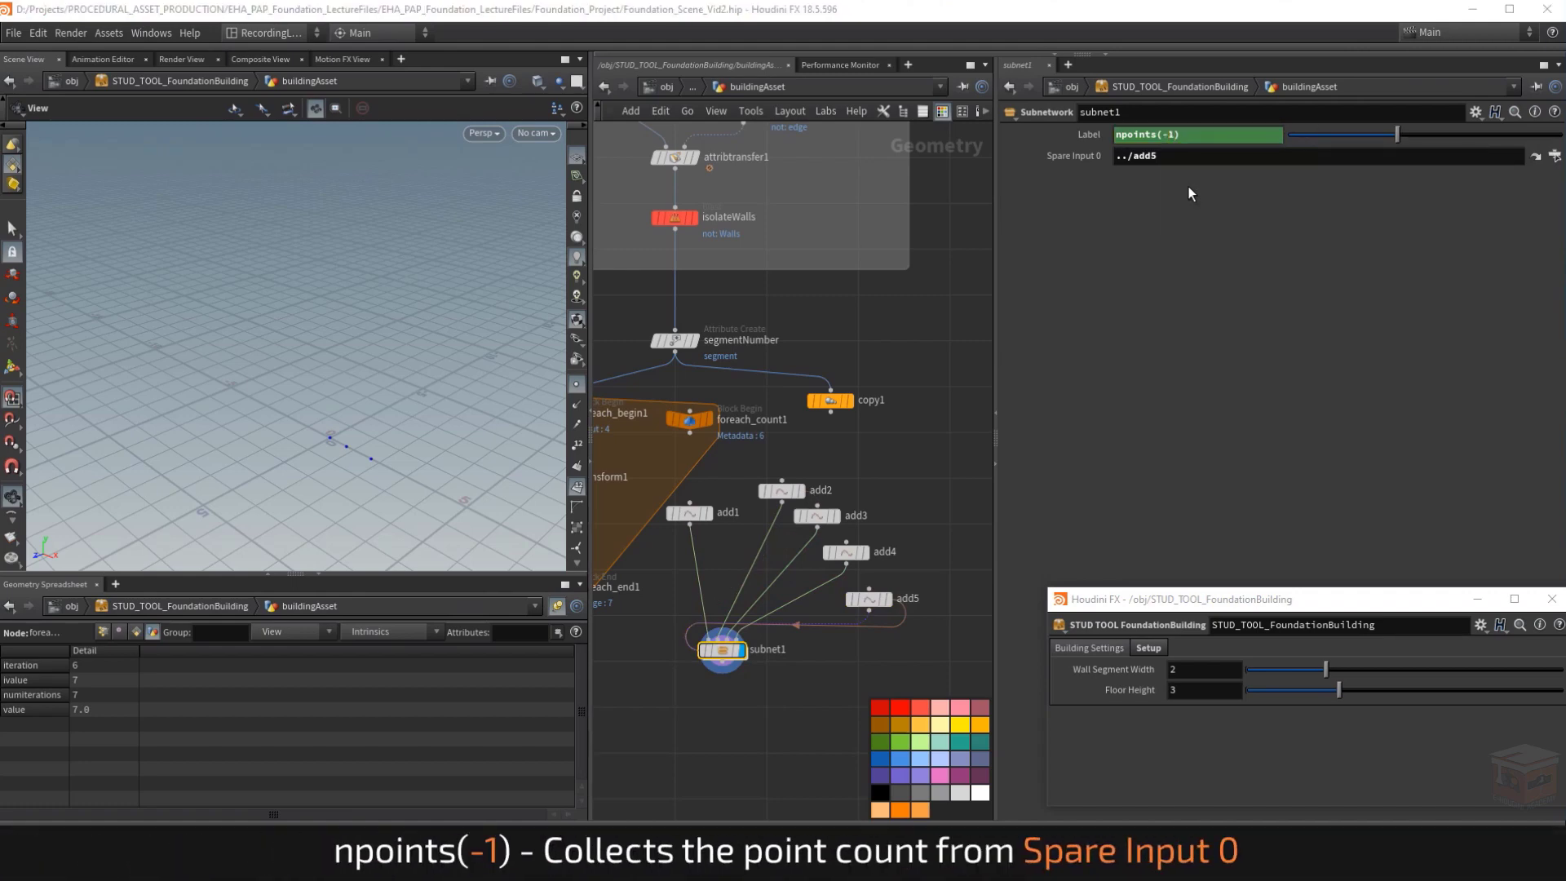
{"action": "left_click", "coordinate": [1079, 137]}
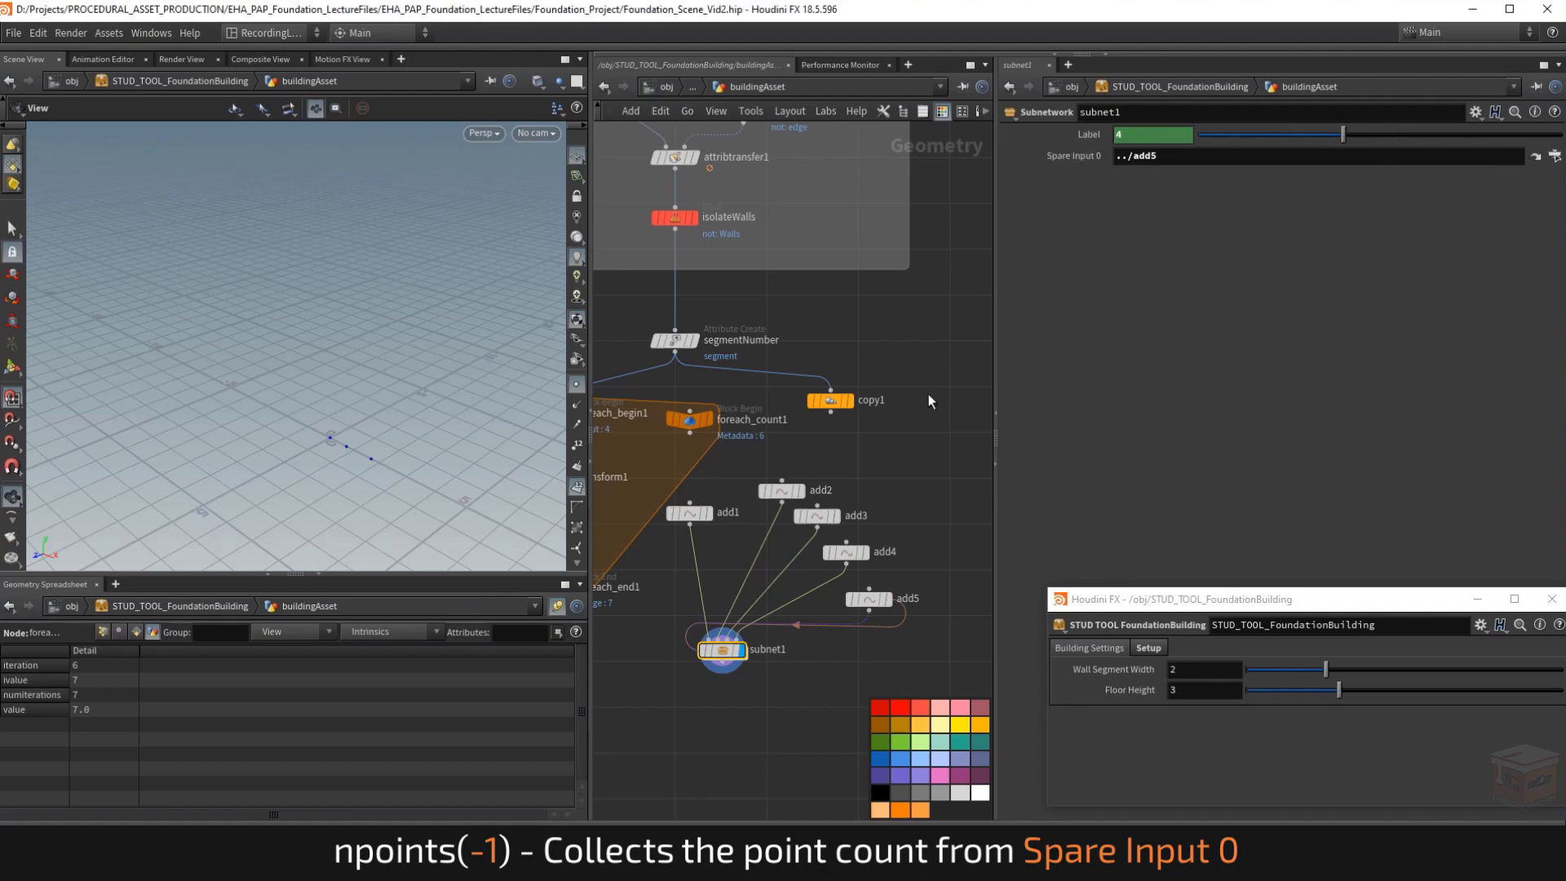
Test the spare input reference by toggling the bypass of add5 on and off.
{"action": "mouse_move", "coordinate": [871, 599]}
{"action": "left_mouse_down"}
{"action": "mouse_move", "coordinate": [930, 478]}
{"action": "mouse_move", "coordinate": [908, 576]}
{"action": "mouse_move", "coordinate": [884, 600]}
{"action": "left_mouse_up"}
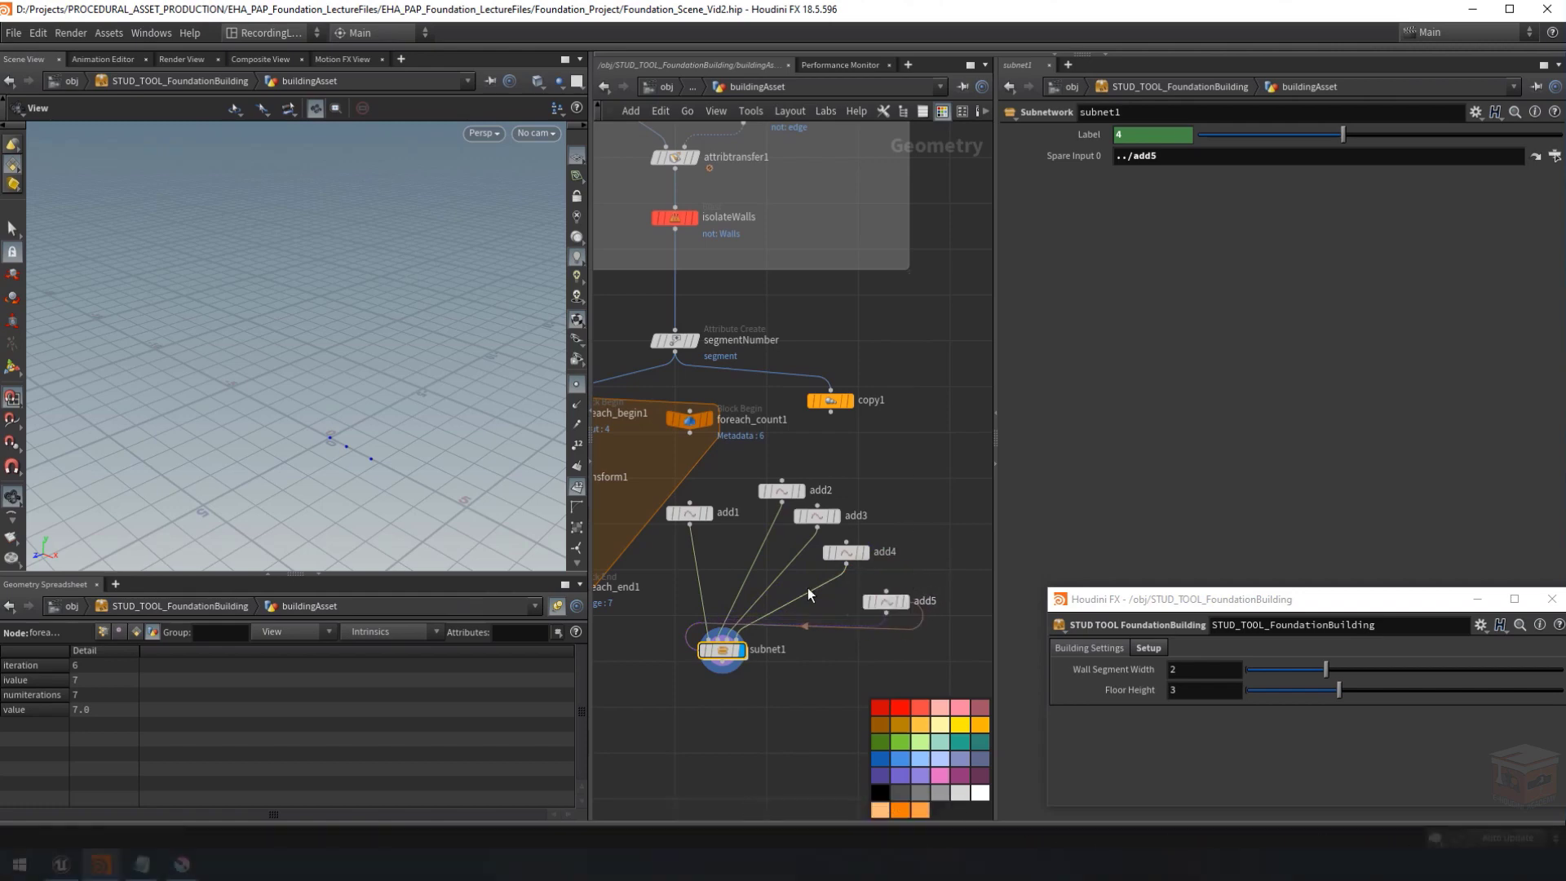
{"action": "left_click", "coordinate": [865, 601]}
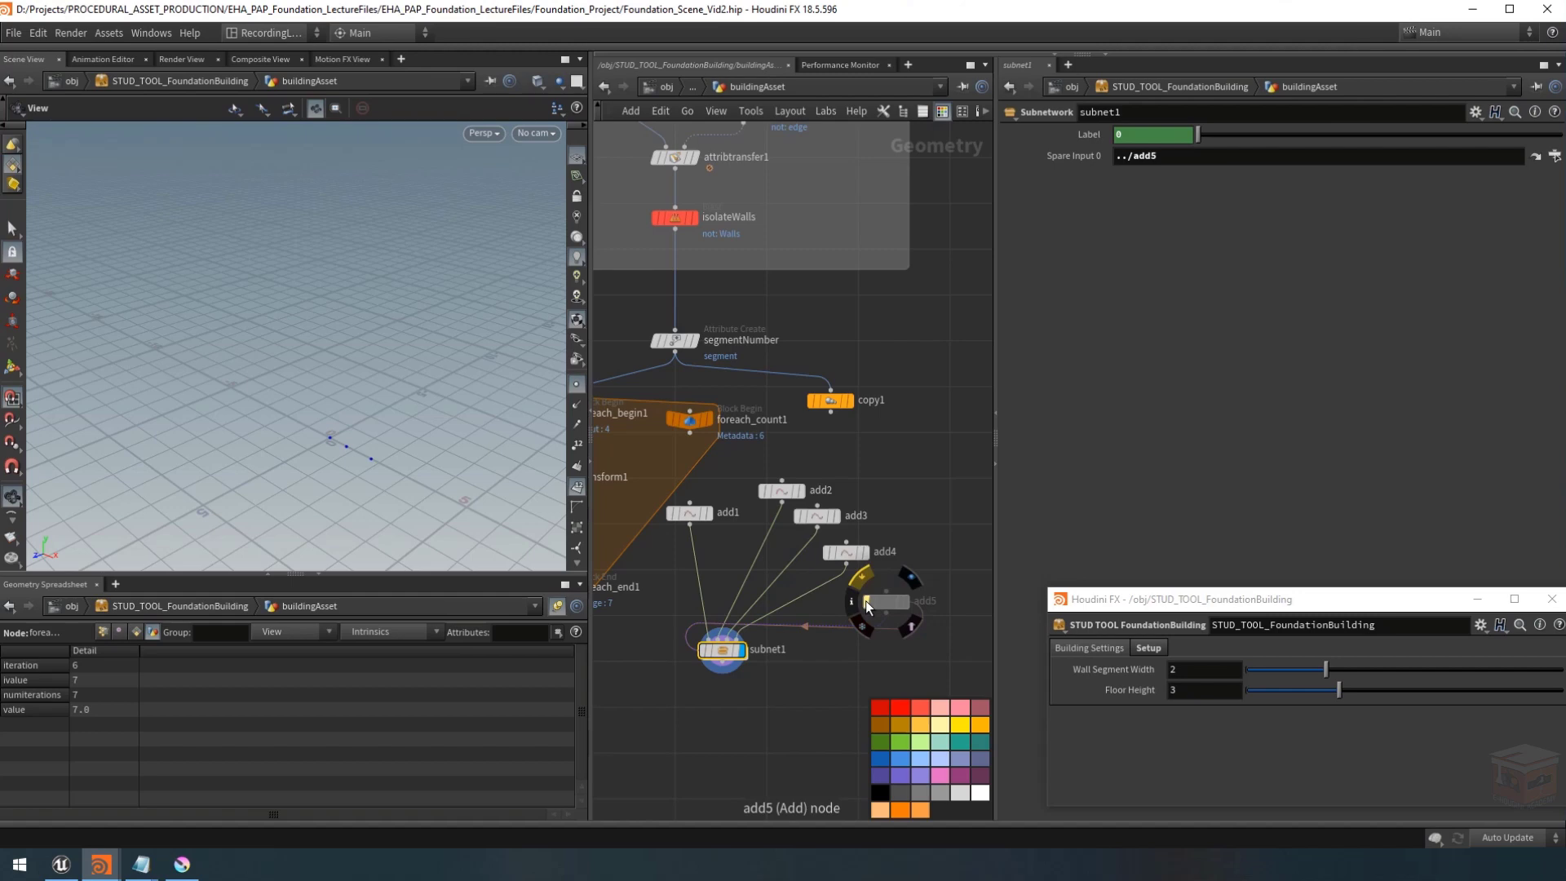
{"action": "left_click", "coordinate": [865, 600]}
{"action": "left_click", "coordinate": [865, 600]}
{"action": "left_click", "coordinate": [864, 600]}
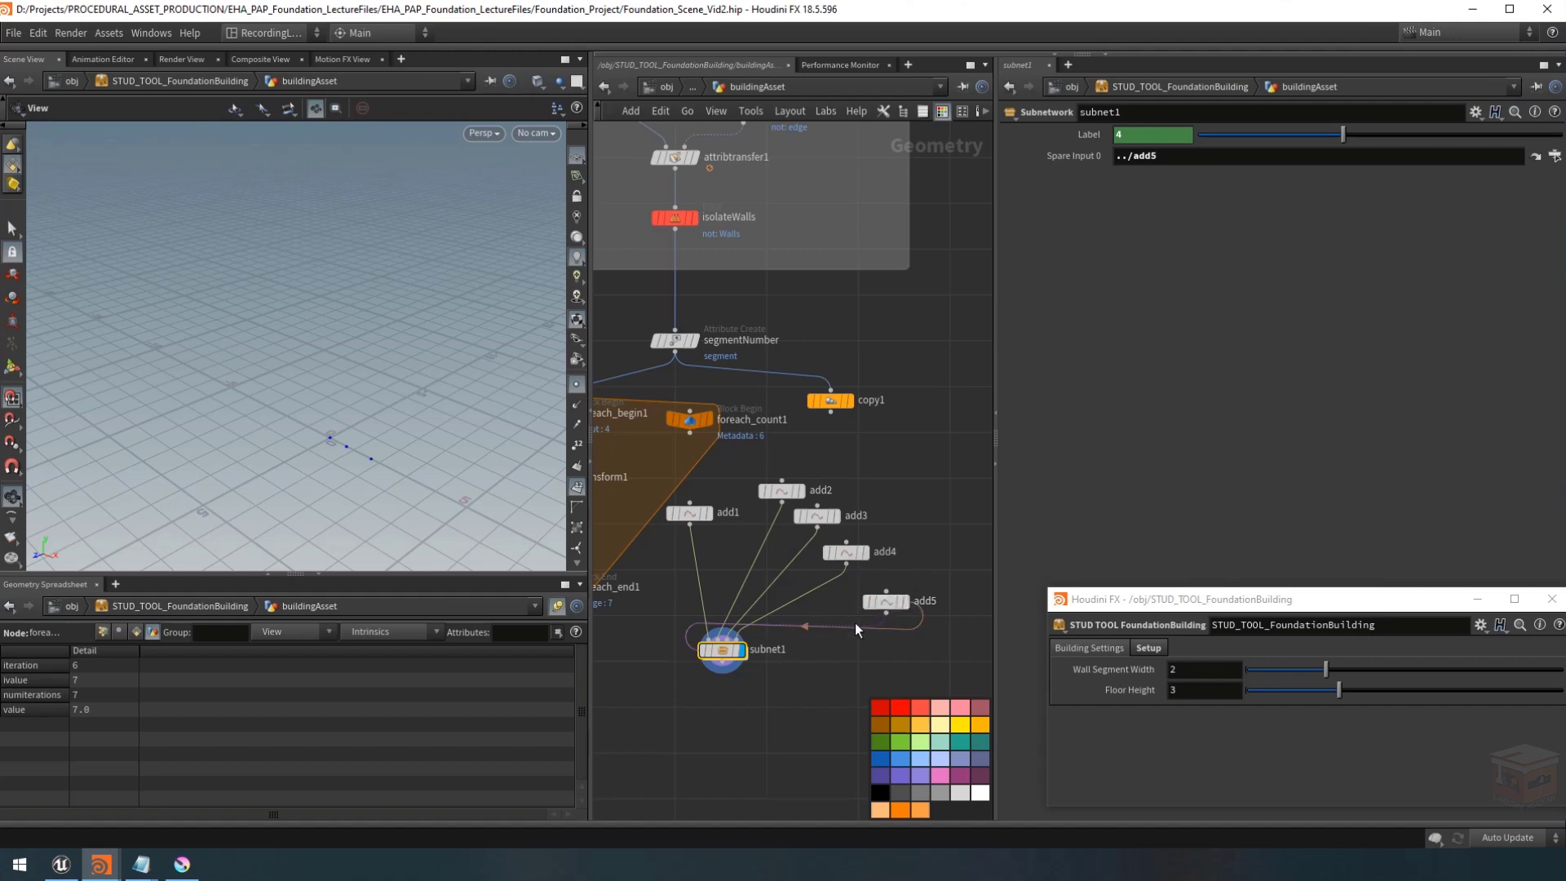
Examine transform1's Translate Y expression and its reference to the foreach_count1 node.
{"action": "scroll", "coordinate": [782, 697], "scroll_direction": "down", "scroll_amount": 5}
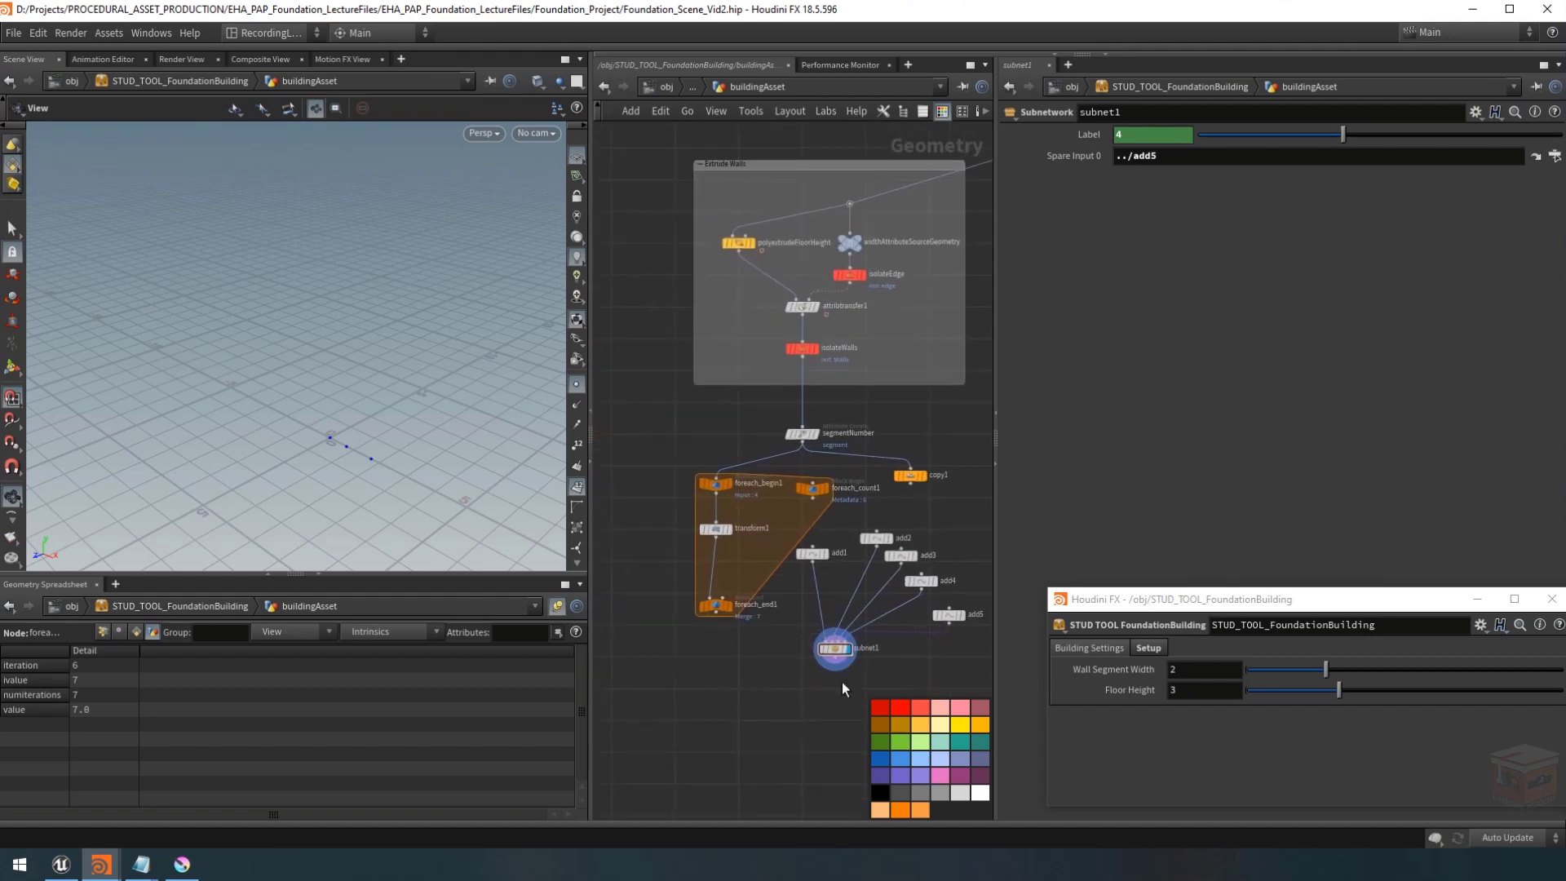
{"action": "middle_click_drag", "start_coordinate": [823, 687], "coordinate": [760, 682]}
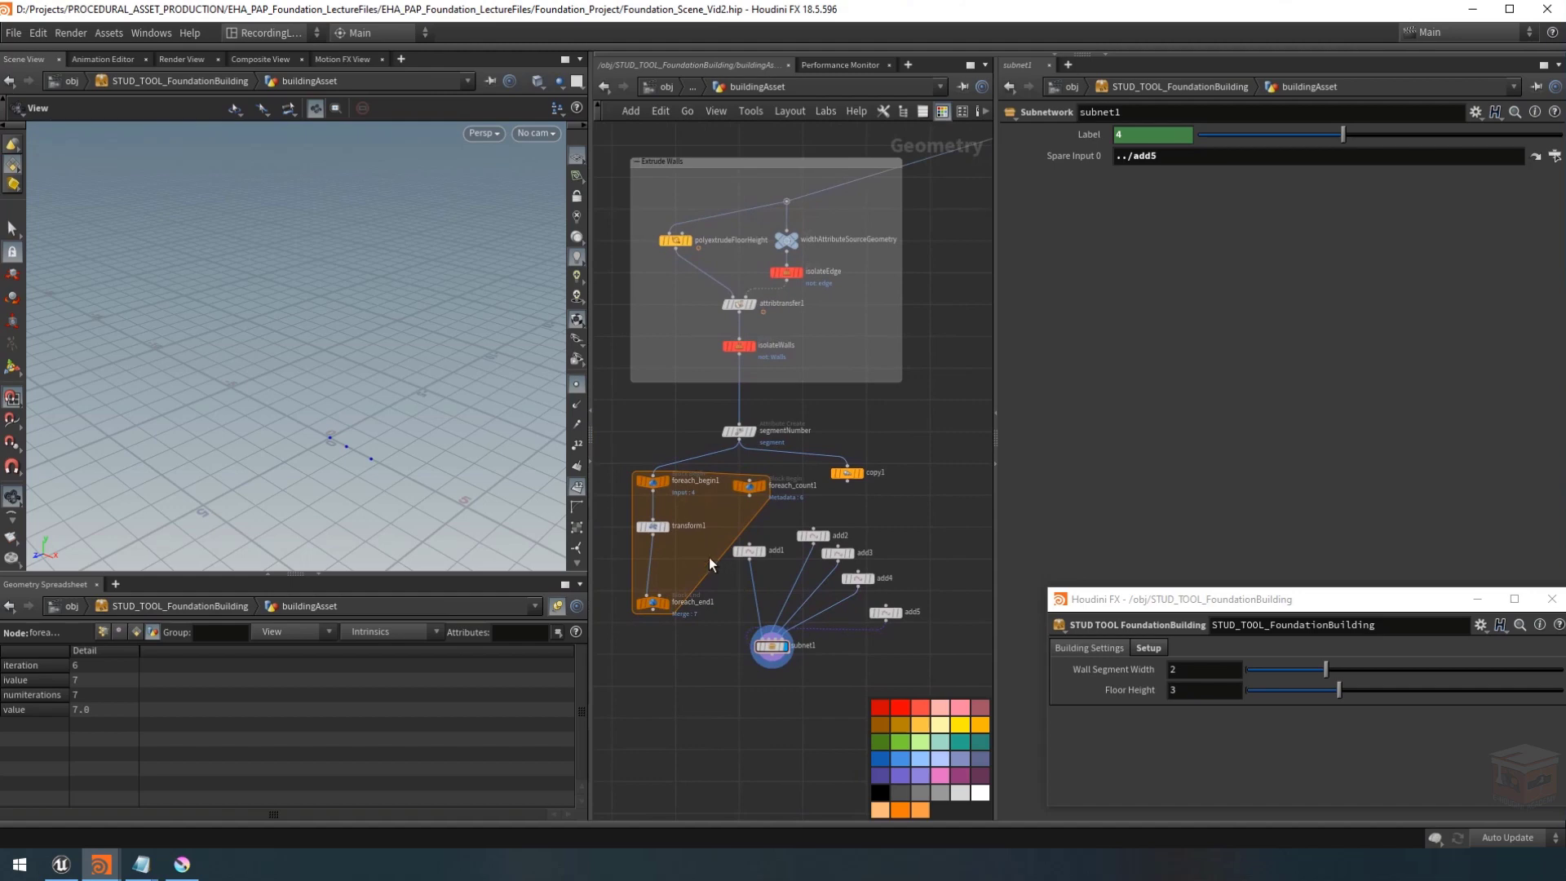
{"action": "left_click_drag", "start_coordinate": [640, 511], "coordinate": [639, 512]}
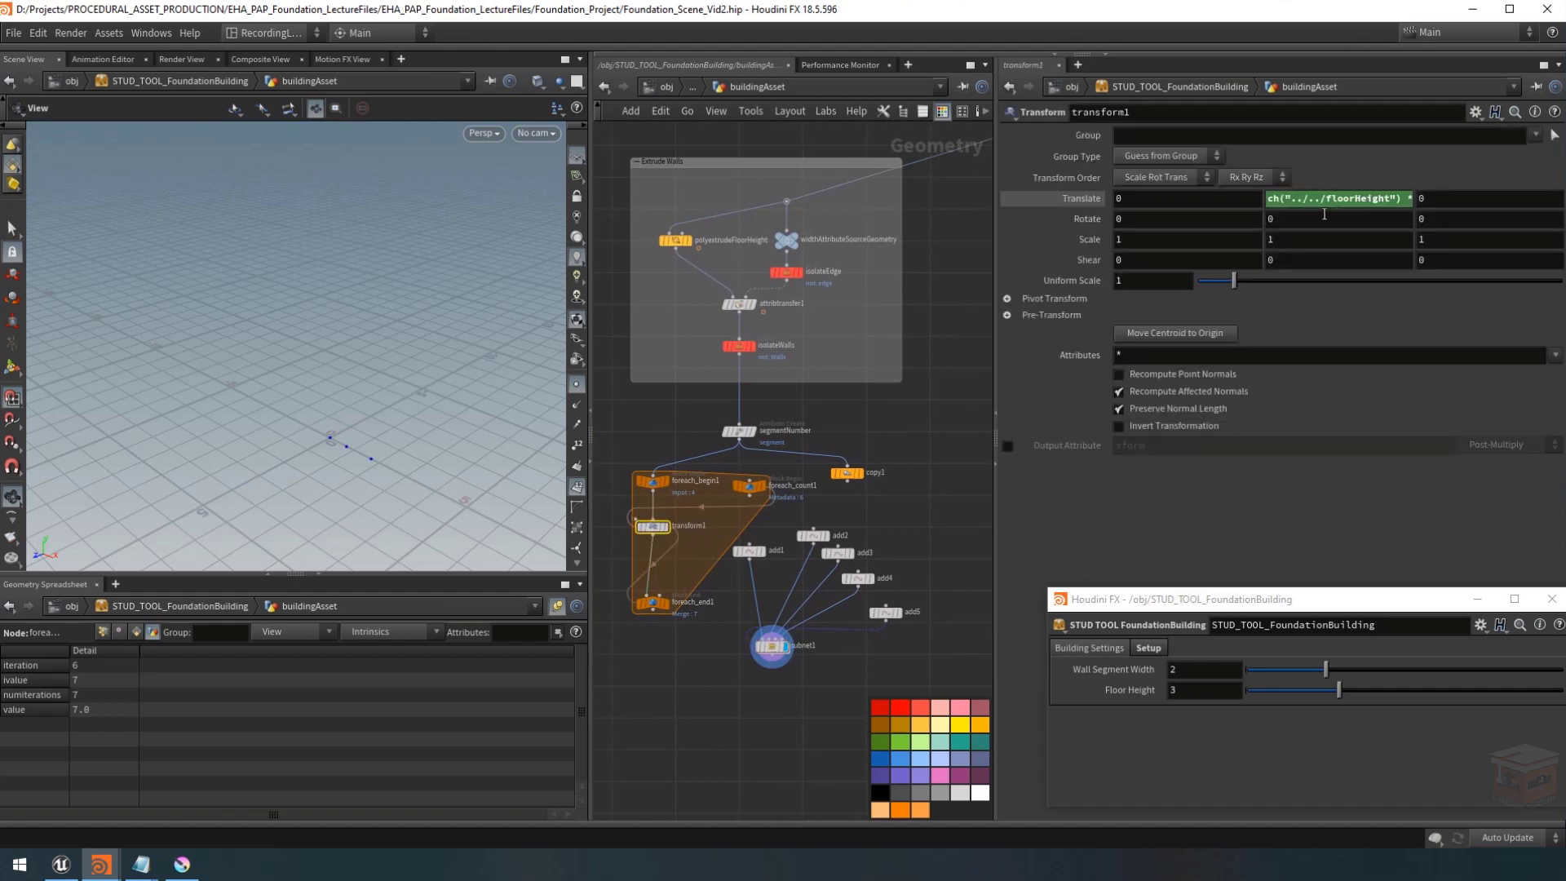
{"action": "left_click", "coordinate": [1384, 199]}
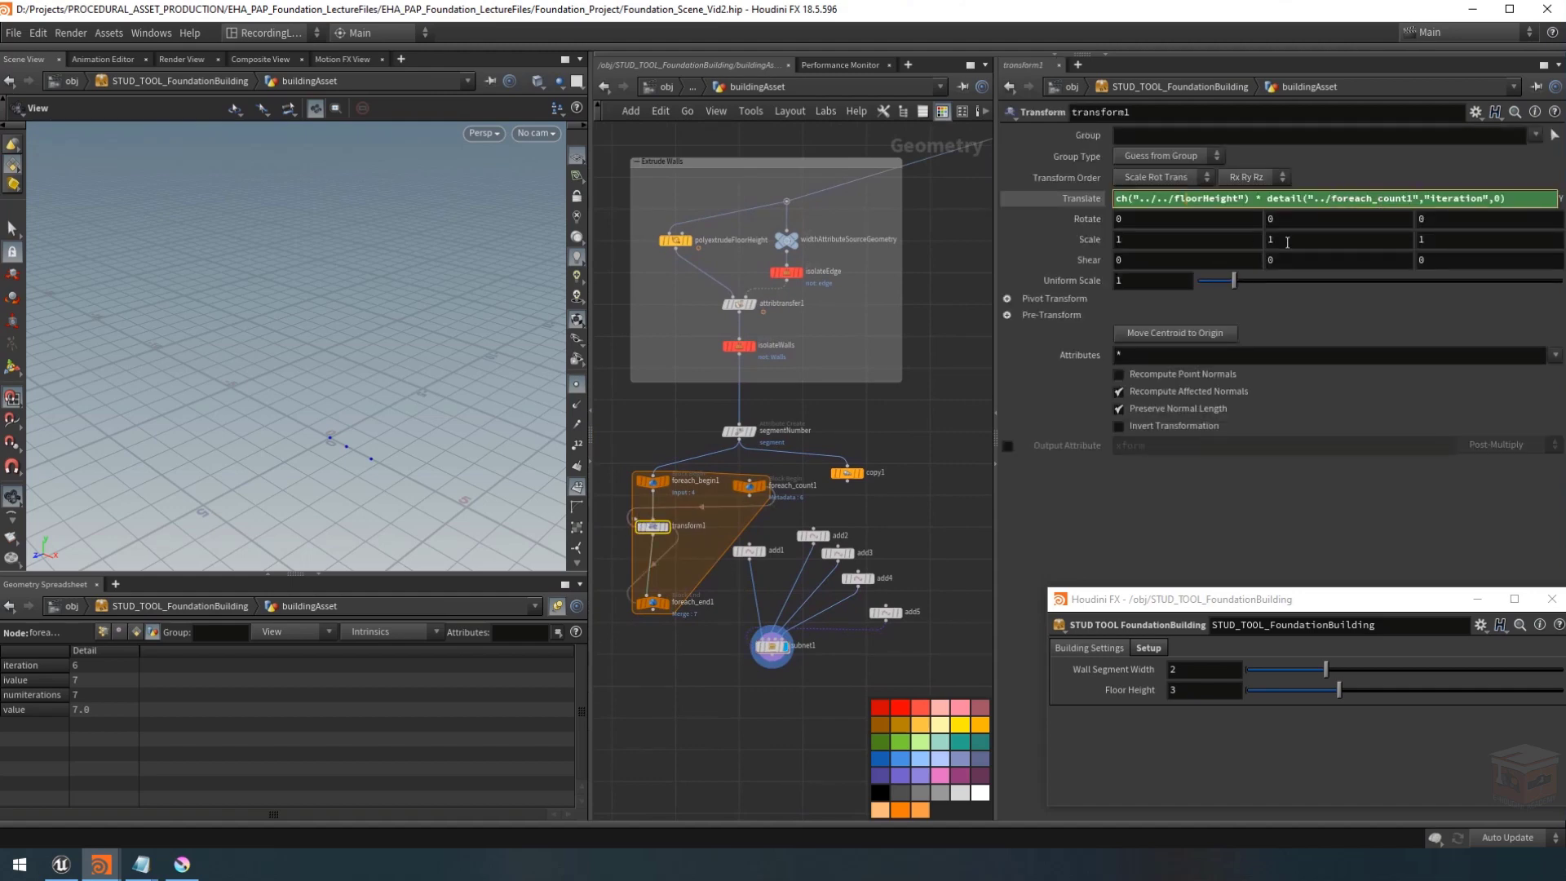
{"action": "scroll", "coordinate": [710, 494], "scroll_direction": "up", "scroll_amount": 4}
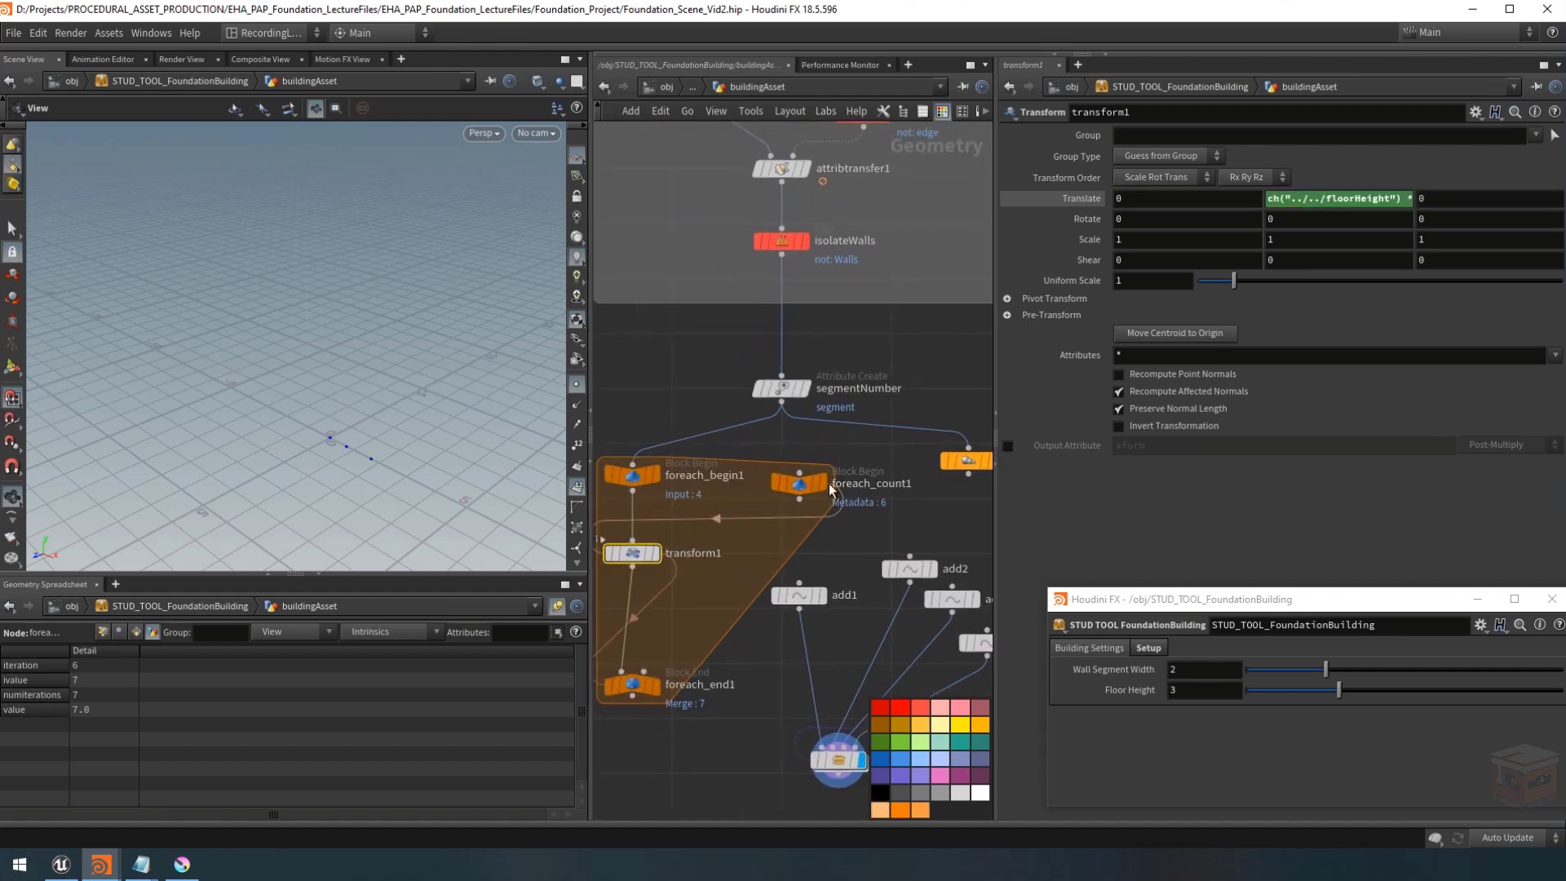
{"action": "middle_click_drag", "start_coordinate": [751, 532], "coordinate": [836, 541]}
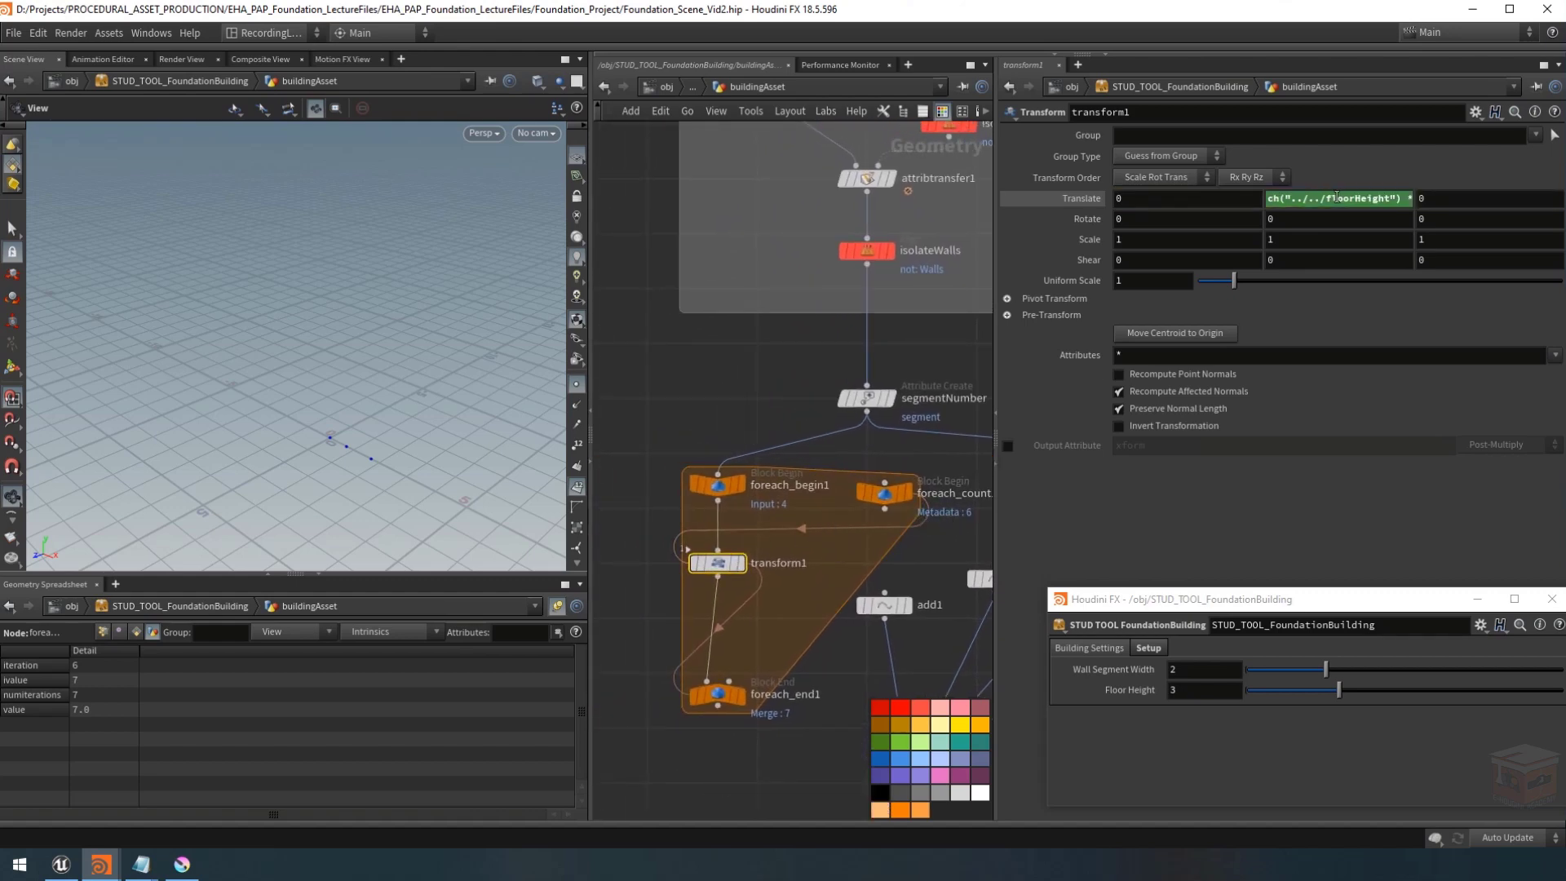
In transform1's Translate Y expression, replace the "../foreach_count1" argument of detail() with -1 and accept the edit.
{"action": "left_click", "coordinate": [1383, 194]}
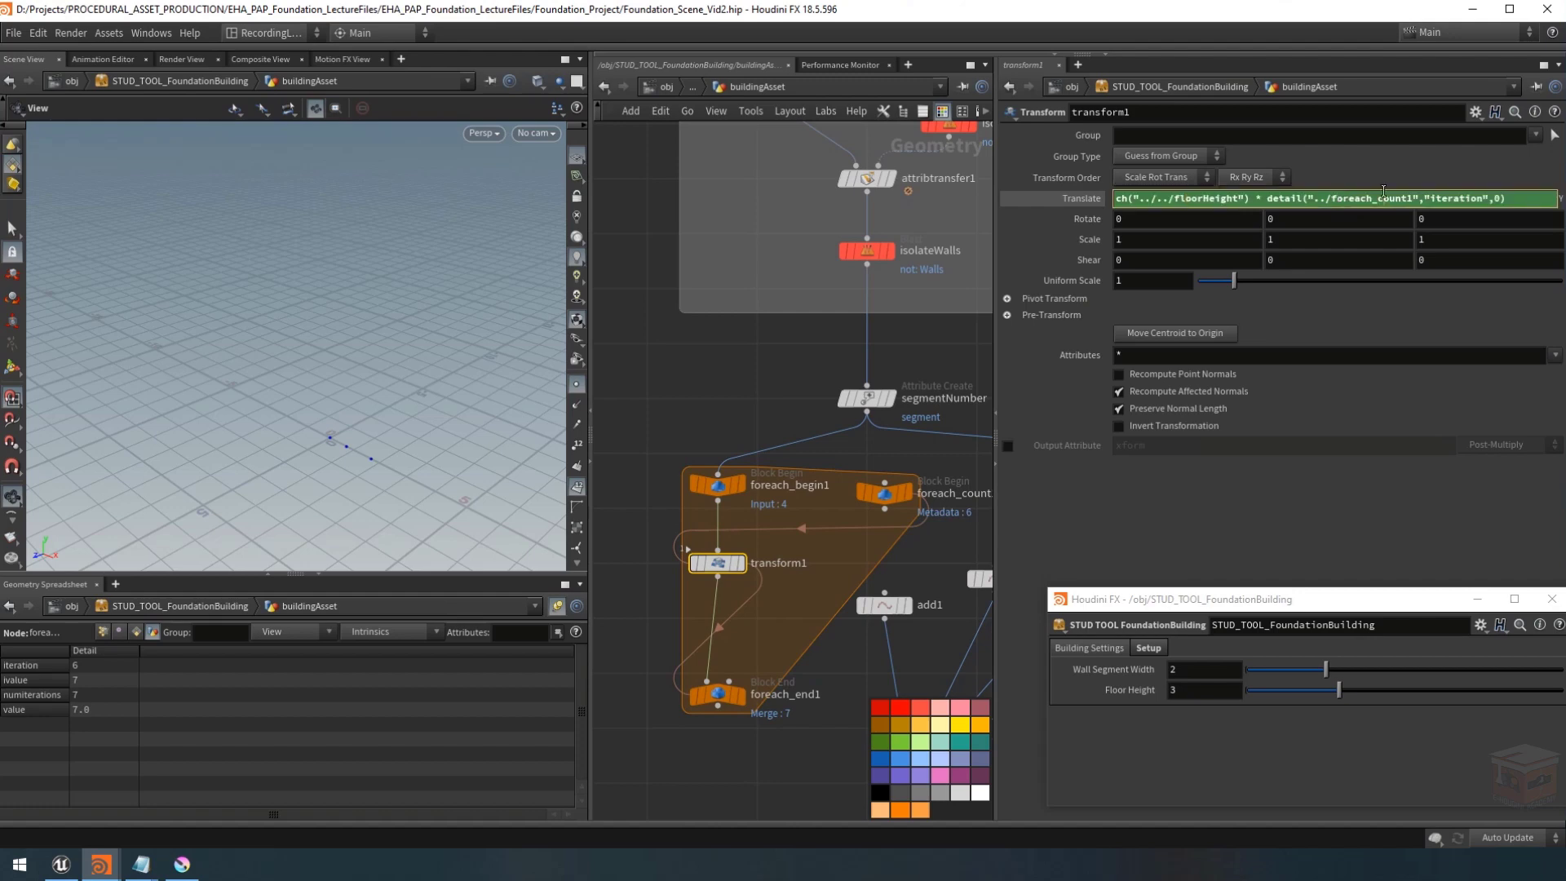
{"action": "key", "text": "alt+e"}
{"action": "left_click_drag", "start_coordinate": [1266, 174], "coordinate": [420, 189]}
{"action": "left_click", "coordinate": [370, 236]}
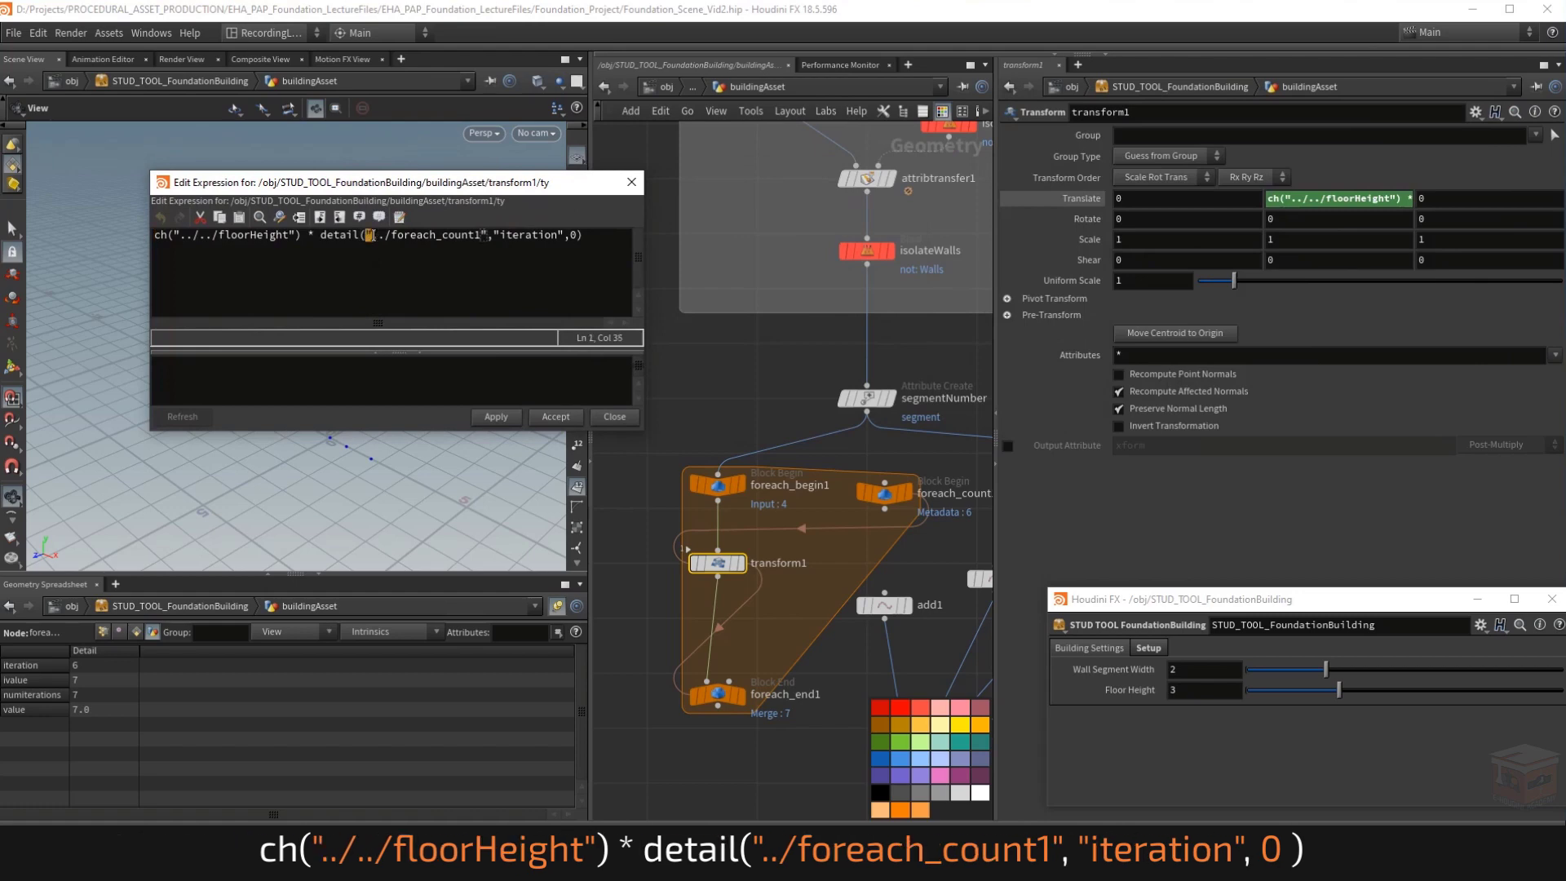
{"action": "left_click_drag", "start_coordinate": [369, 236], "coordinate": [488, 236]}
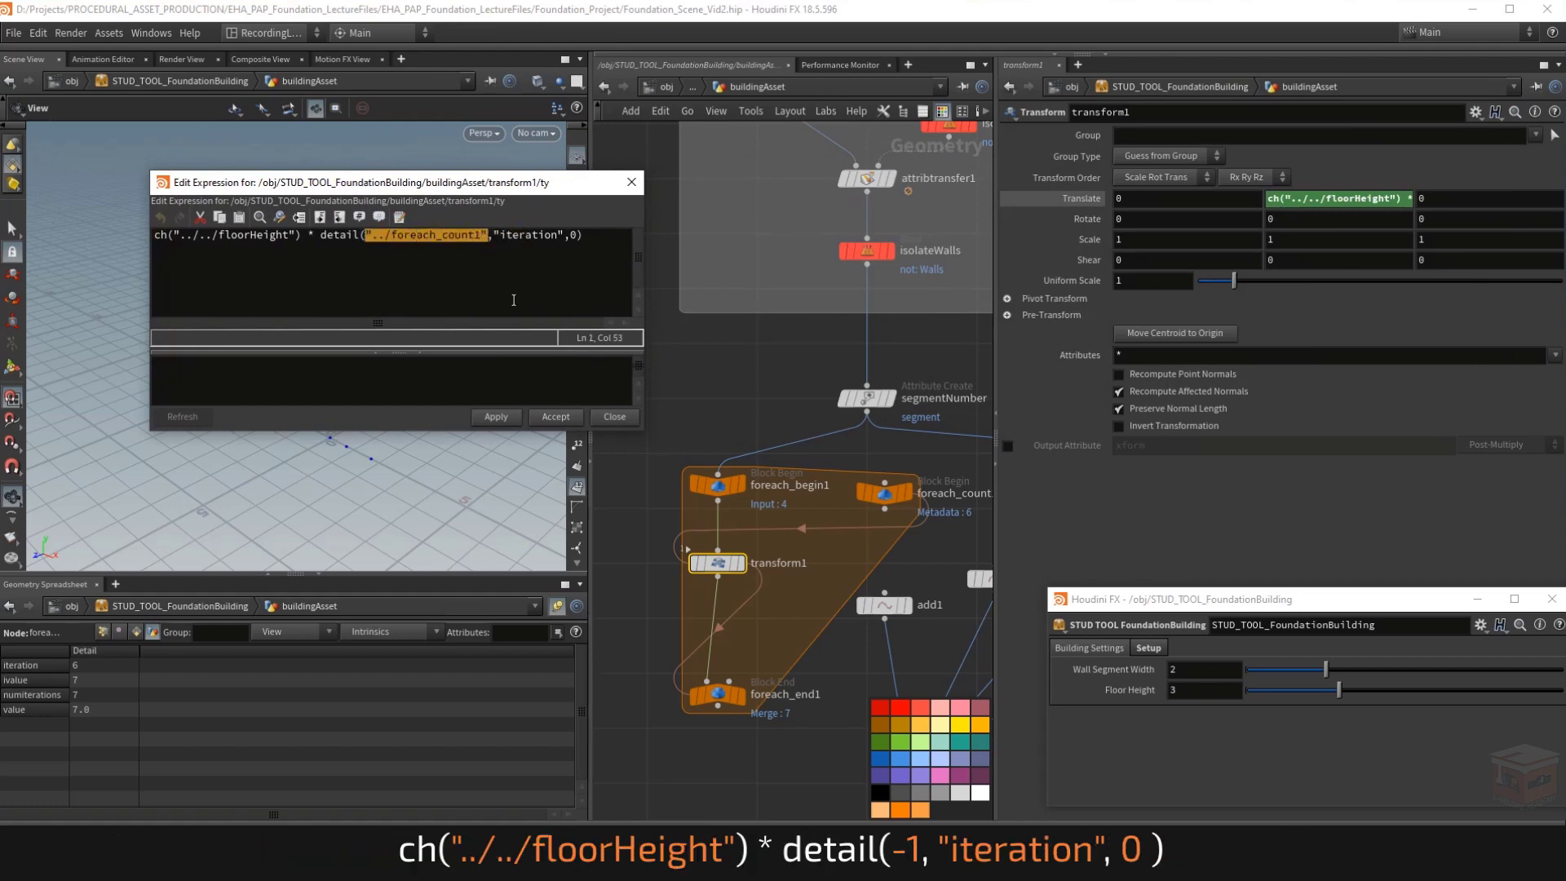
{"action": "type", "text": "-1"}
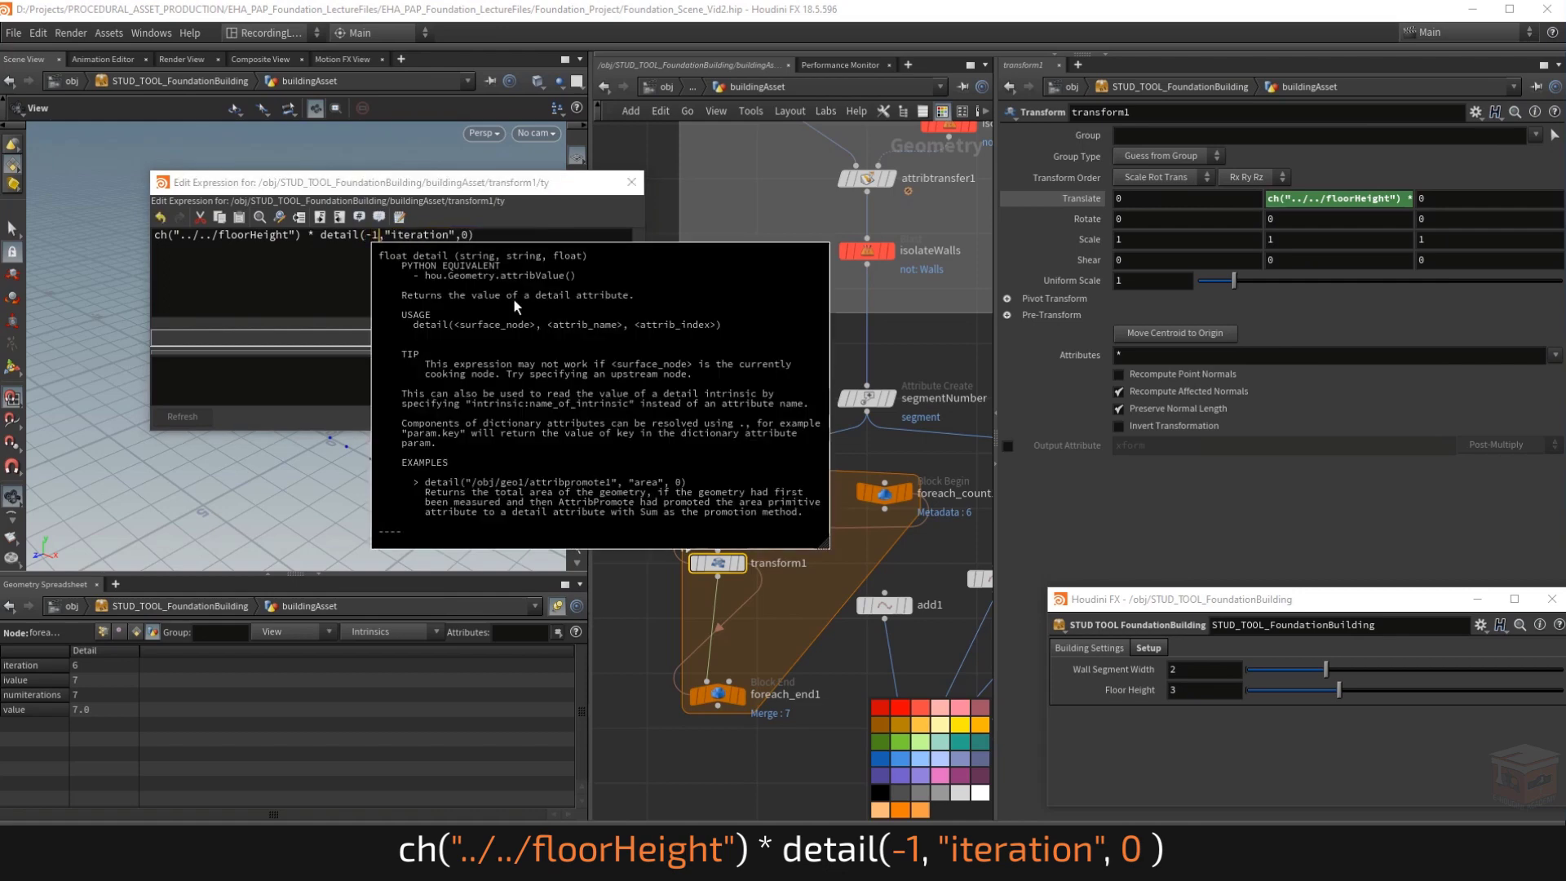
{"action": "key", "text": "Return"}
{"action": "key", "text": "BackSpace"}
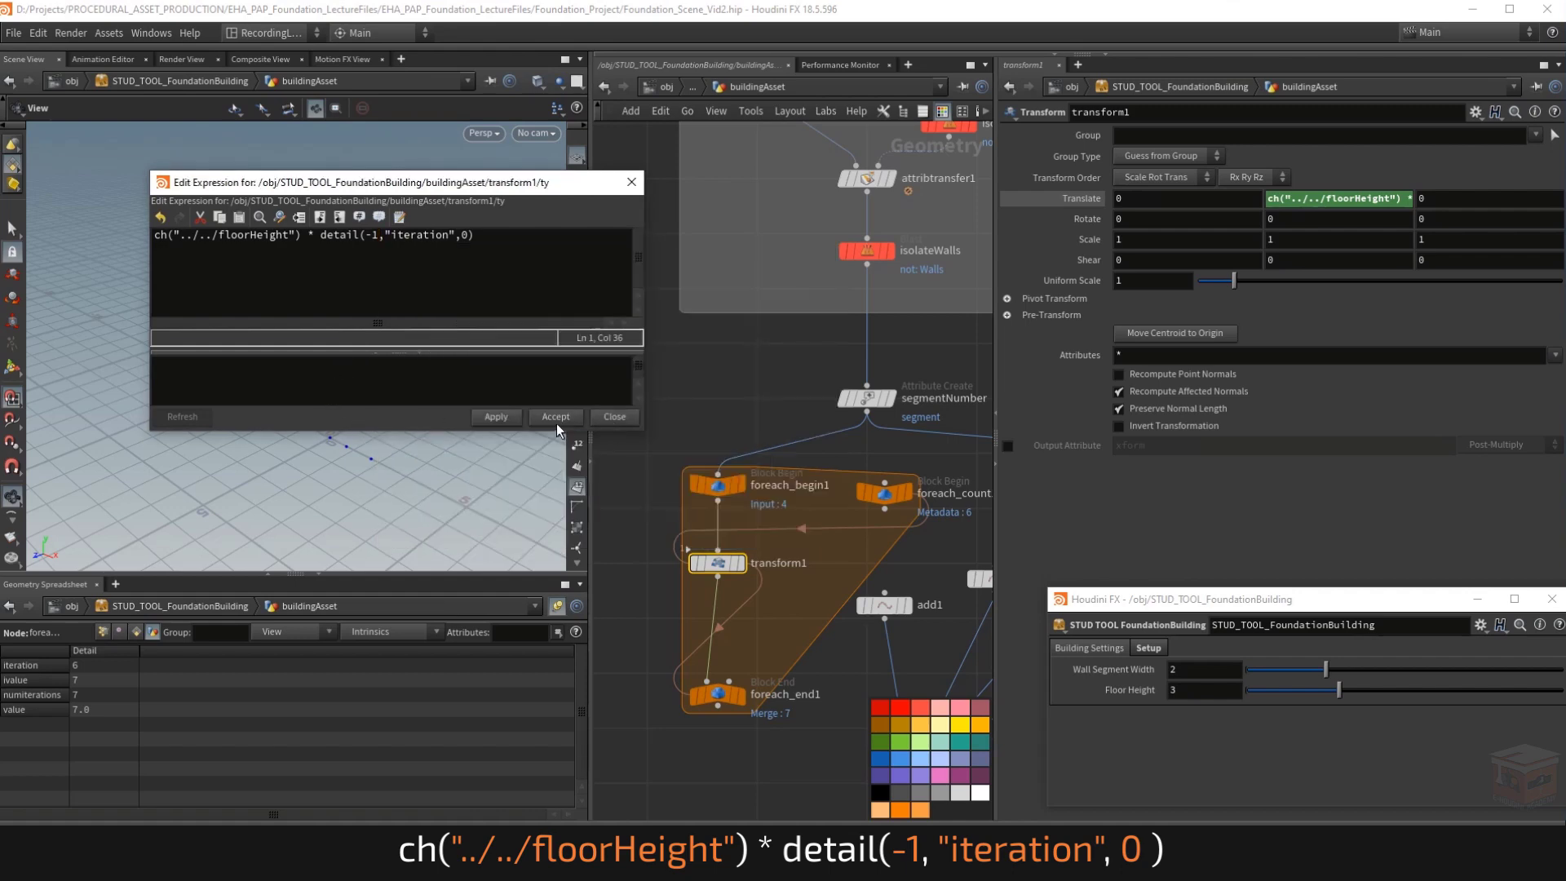
{"action": "left_click", "coordinate": [556, 418]}
Delete subnet1 and the add1 to add5 demonstration nodes, and select transform1 again.
{"action": "mouse_move", "coordinate": [716, 564]}
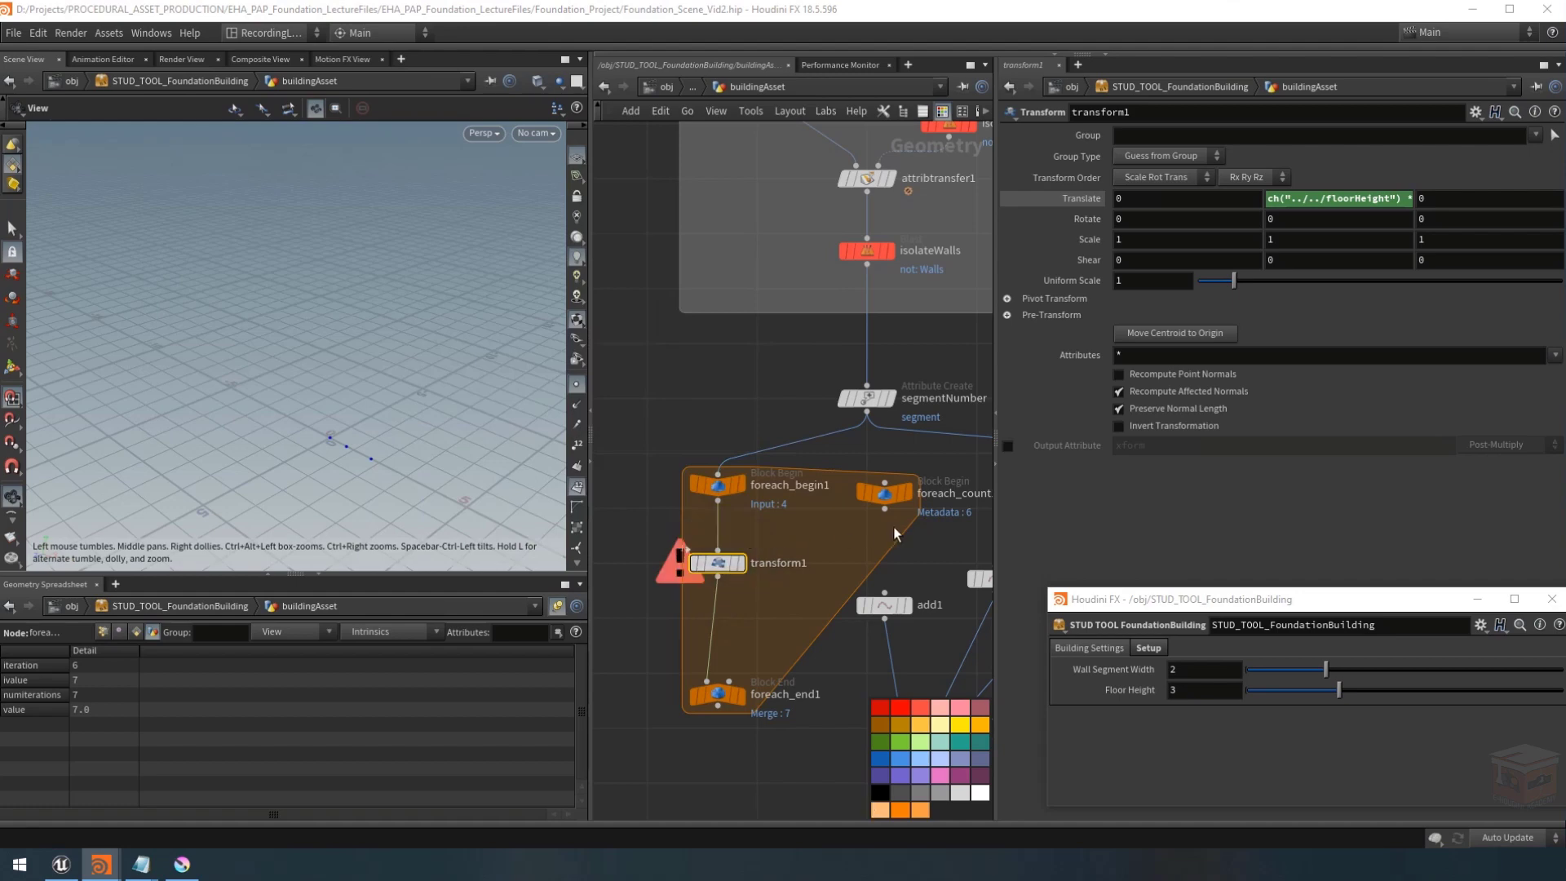
{"action": "scroll", "coordinate": [865, 540], "scroll_direction": "down", "scroll_amount": 3}
{"action": "left_click_drag", "start_coordinate": [754, 534], "coordinate": [969, 698]}
{"action": "left_click", "coordinate": [669, 542]}
{"action": "scroll", "coordinate": [734, 555], "scroll_direction": "up", "scroll_amount": 2}
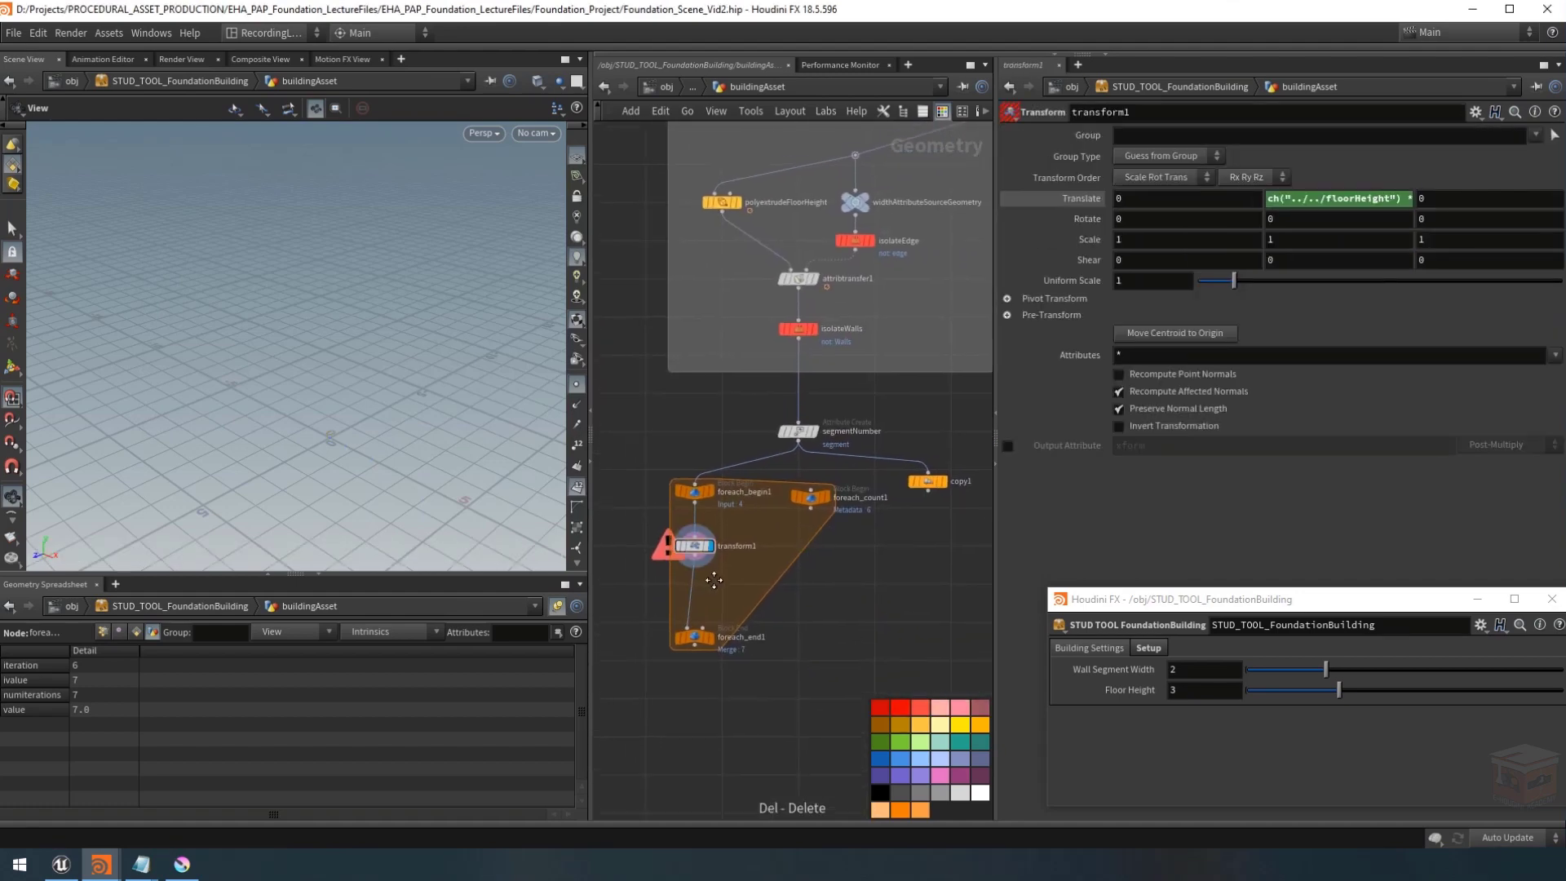
{"action": "scroll", "coordinate": [781, 559], "scroll_direction": "up", "scroll_amount": 1}
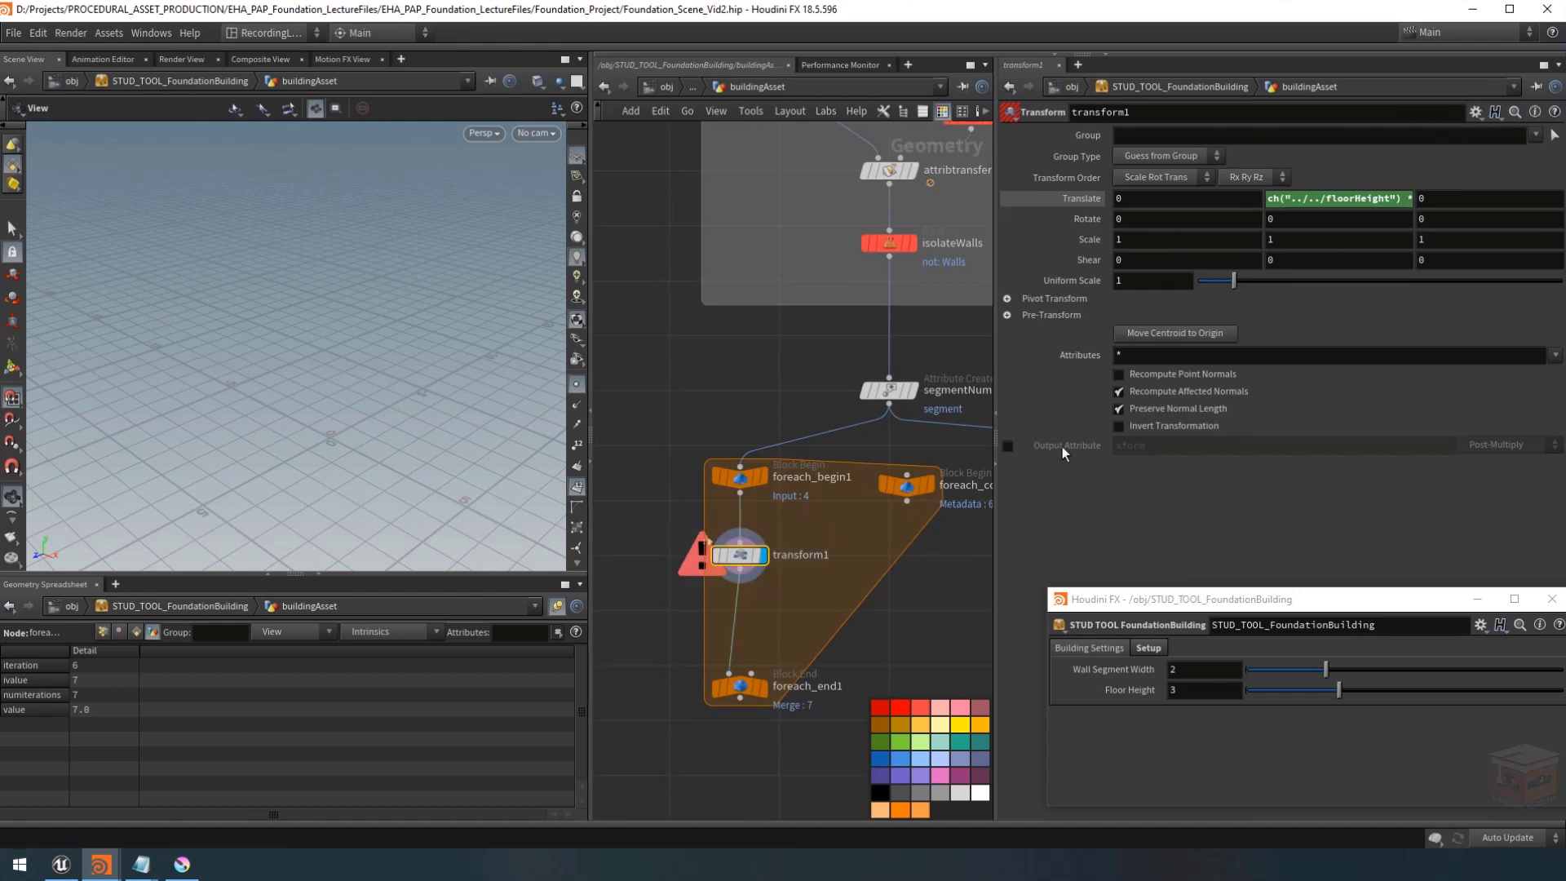
Add a spare input to transform1.
{"action": "middle_click_drag", "start_coordinate": [882, 628], "coordinate": [824, 630]}
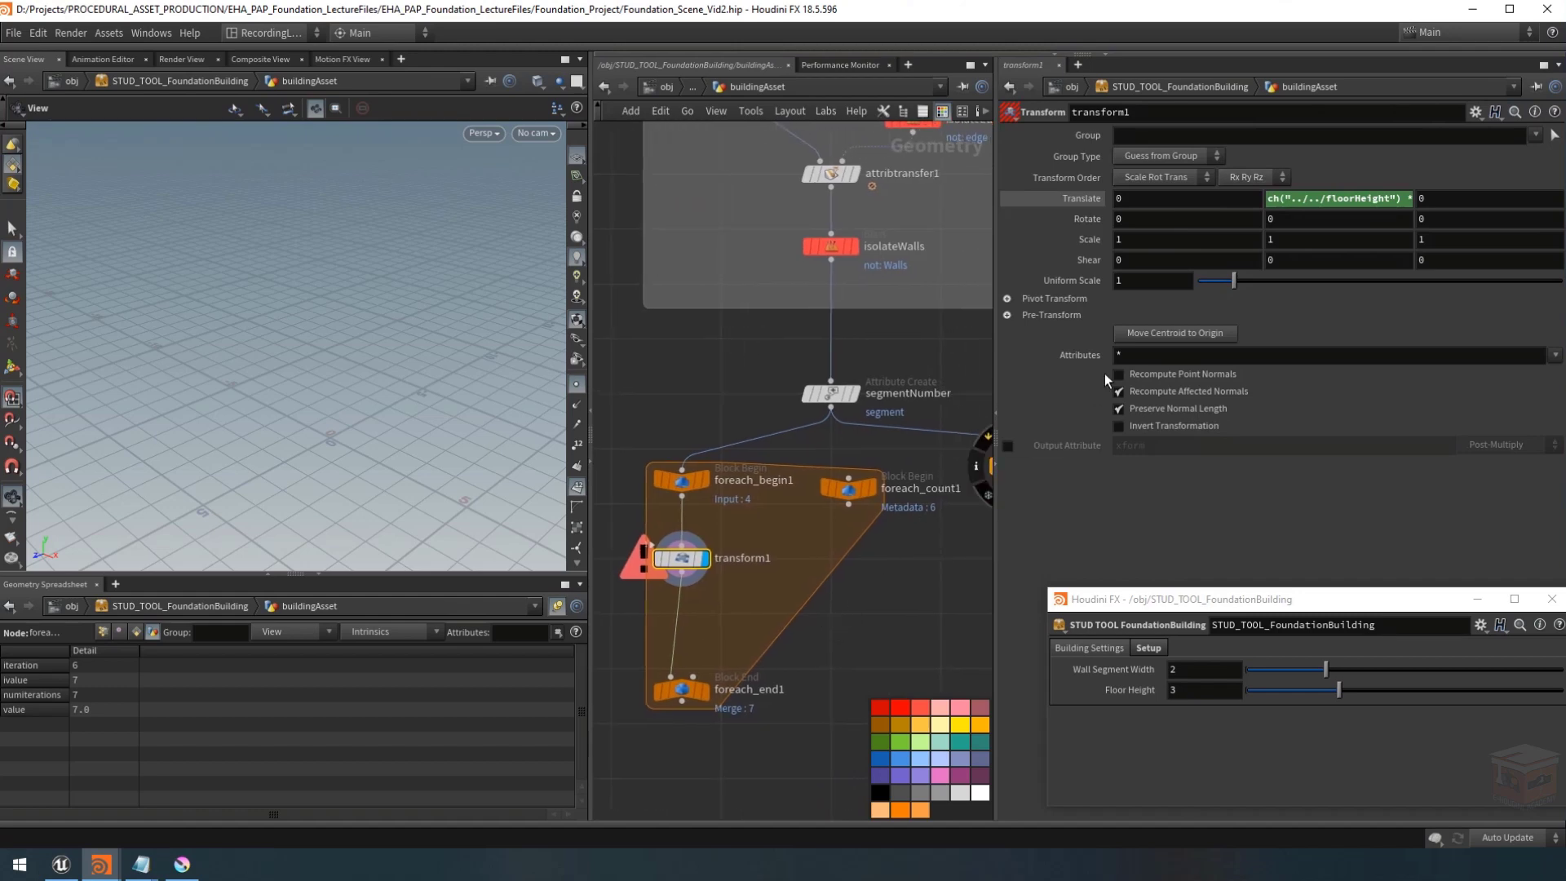
{"action": "left_click", "coordinate": [1475, 112]}
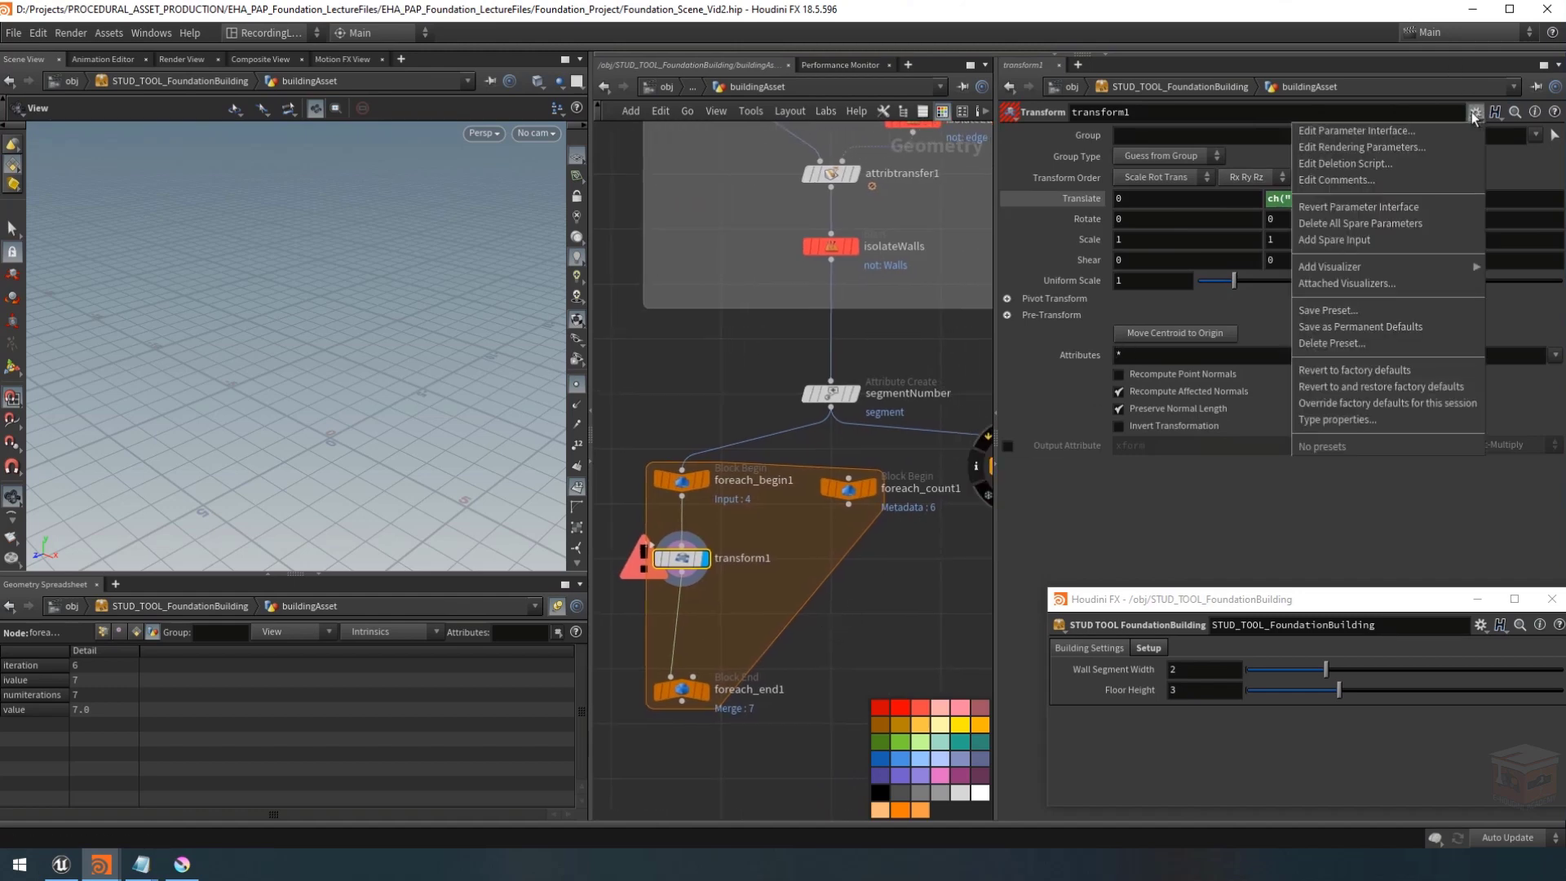
{"action": "left_click", "coordinate": [1359, 240]}
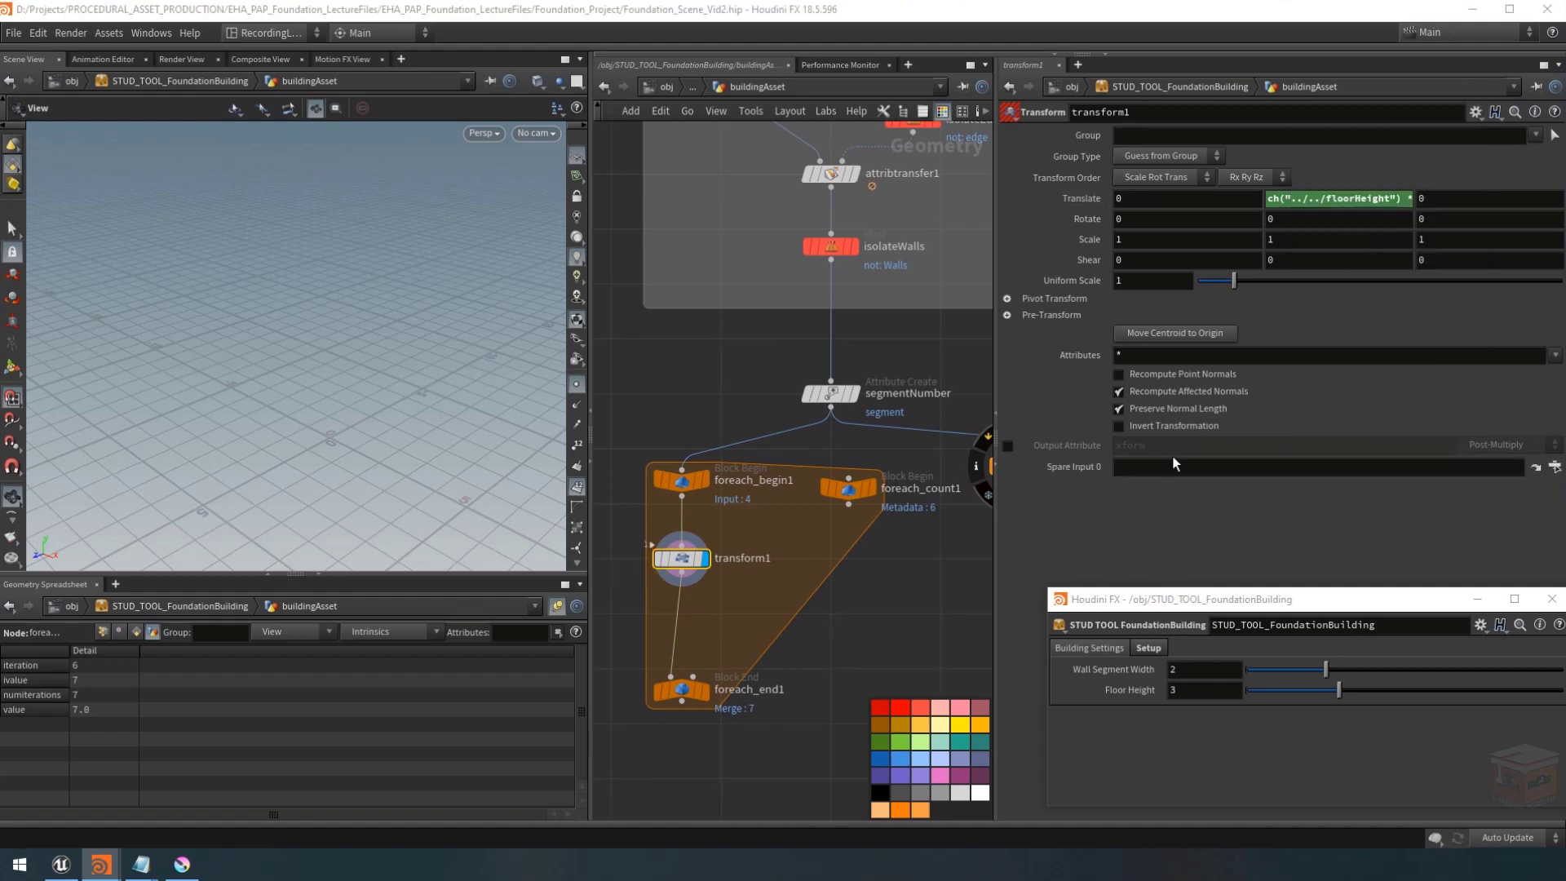
Copy the foreach_count1 node name and set transform1's Spare Input 0 to ../foreach_count1.
{"action": "double_click", "coordinate": [928, 490]}
{"action": "key", "text": "ctrl+c"}
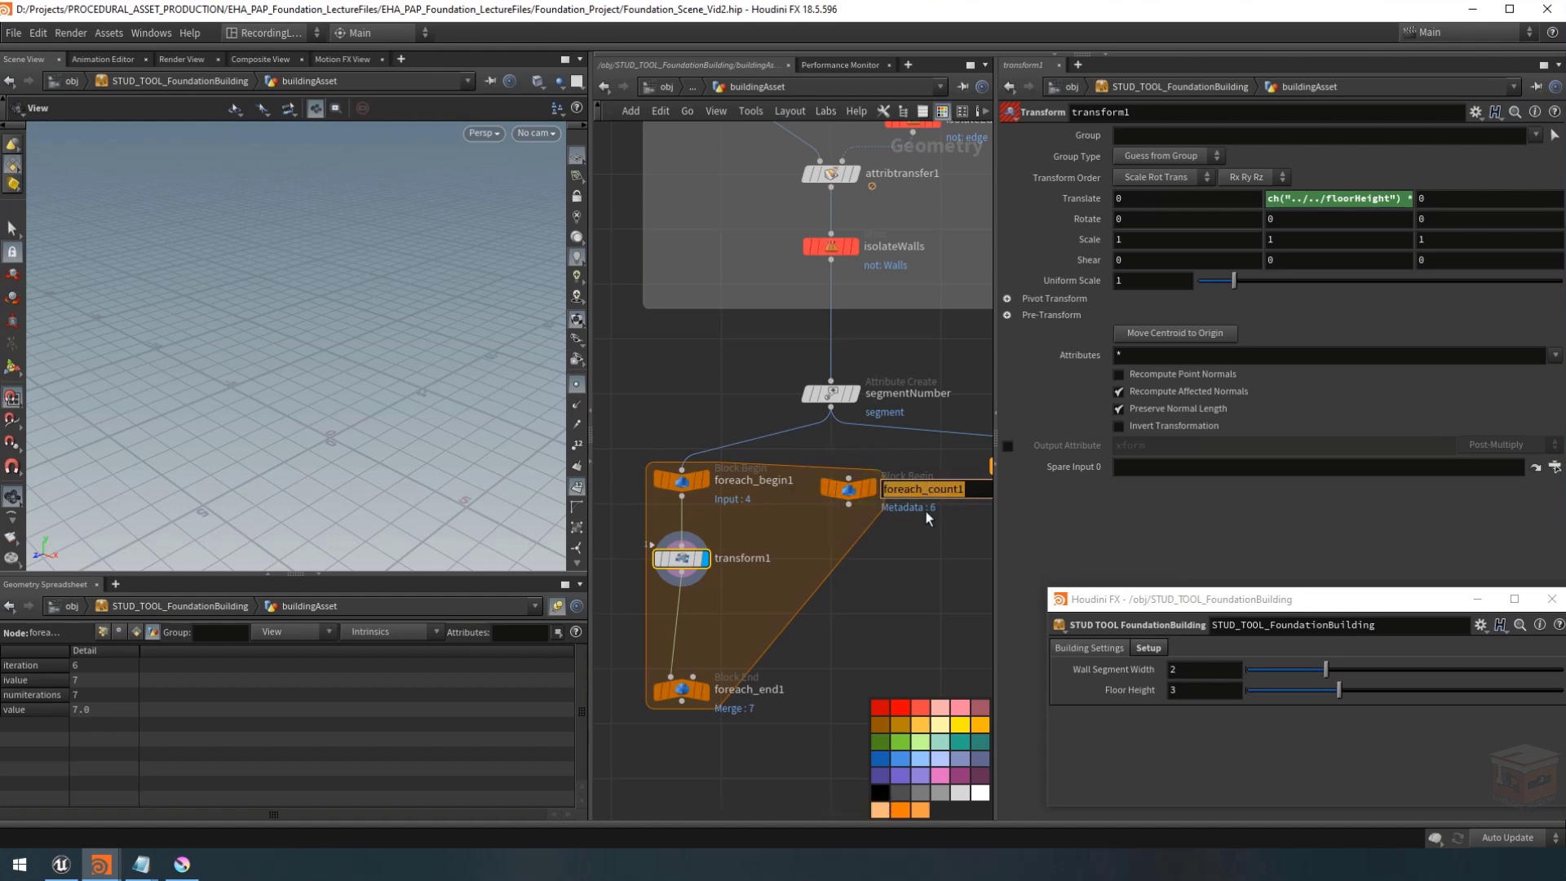
{"action": "left_click", "coordinate": [1177, 469]}
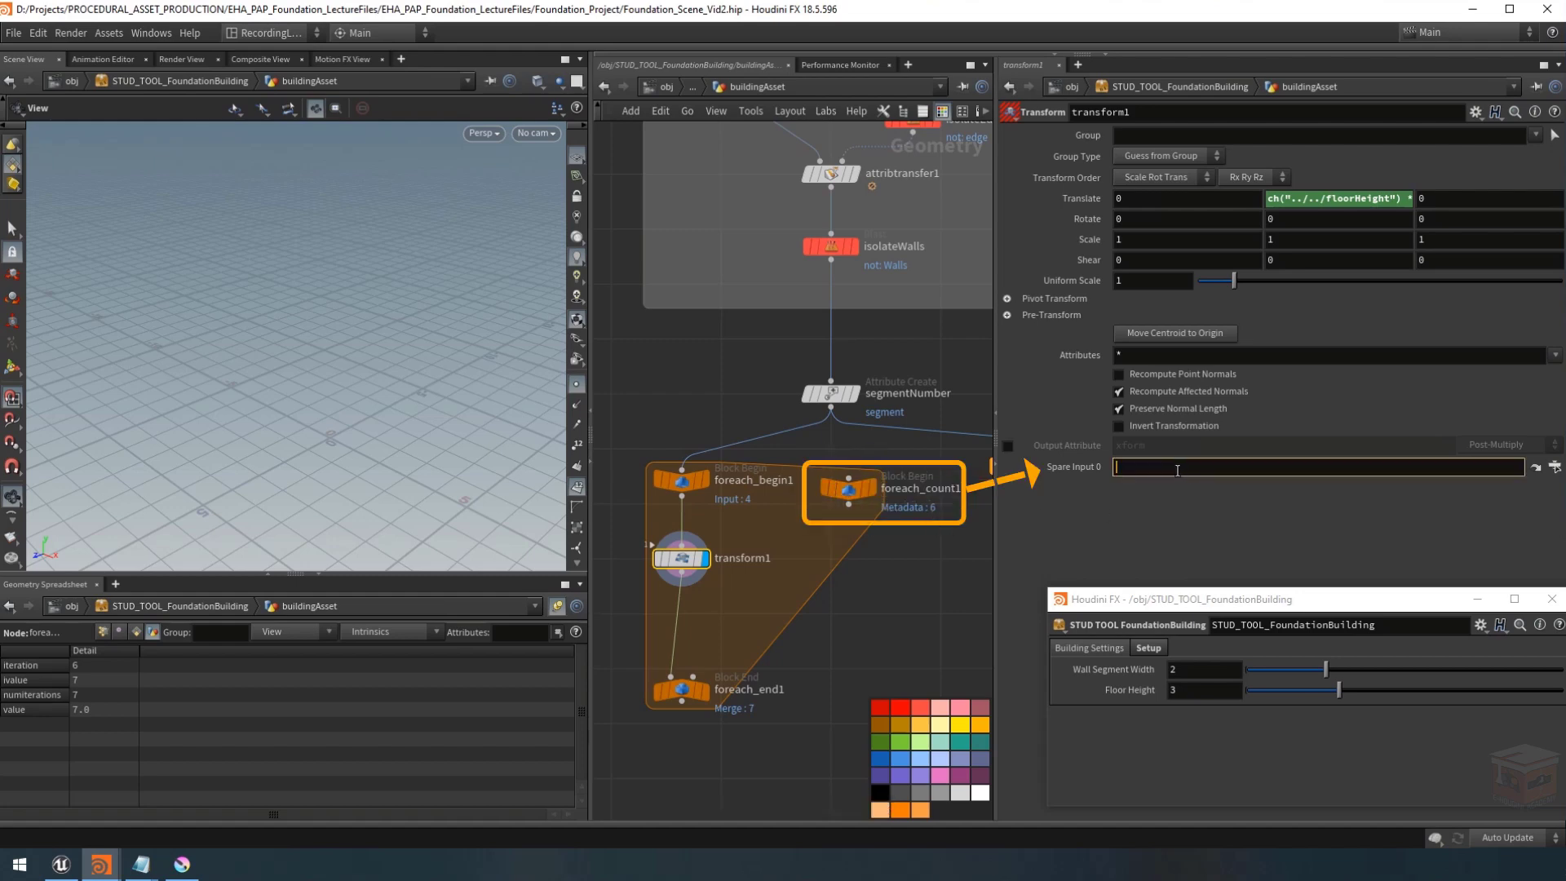
{"action": "type", "text": "../"}
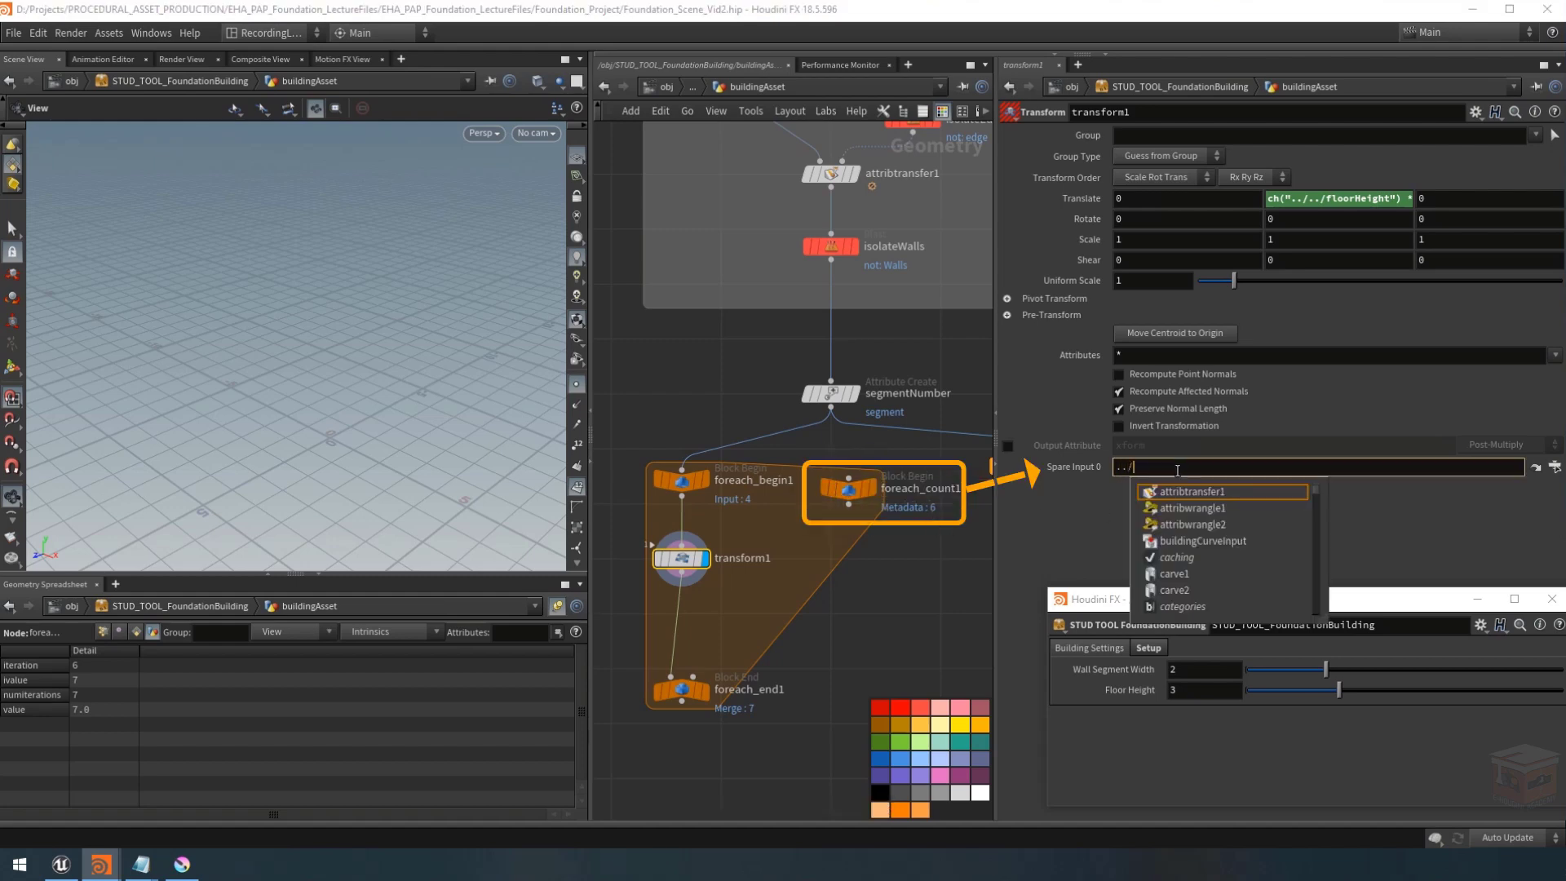
{"action": "key", "text": "ctrl+v"}
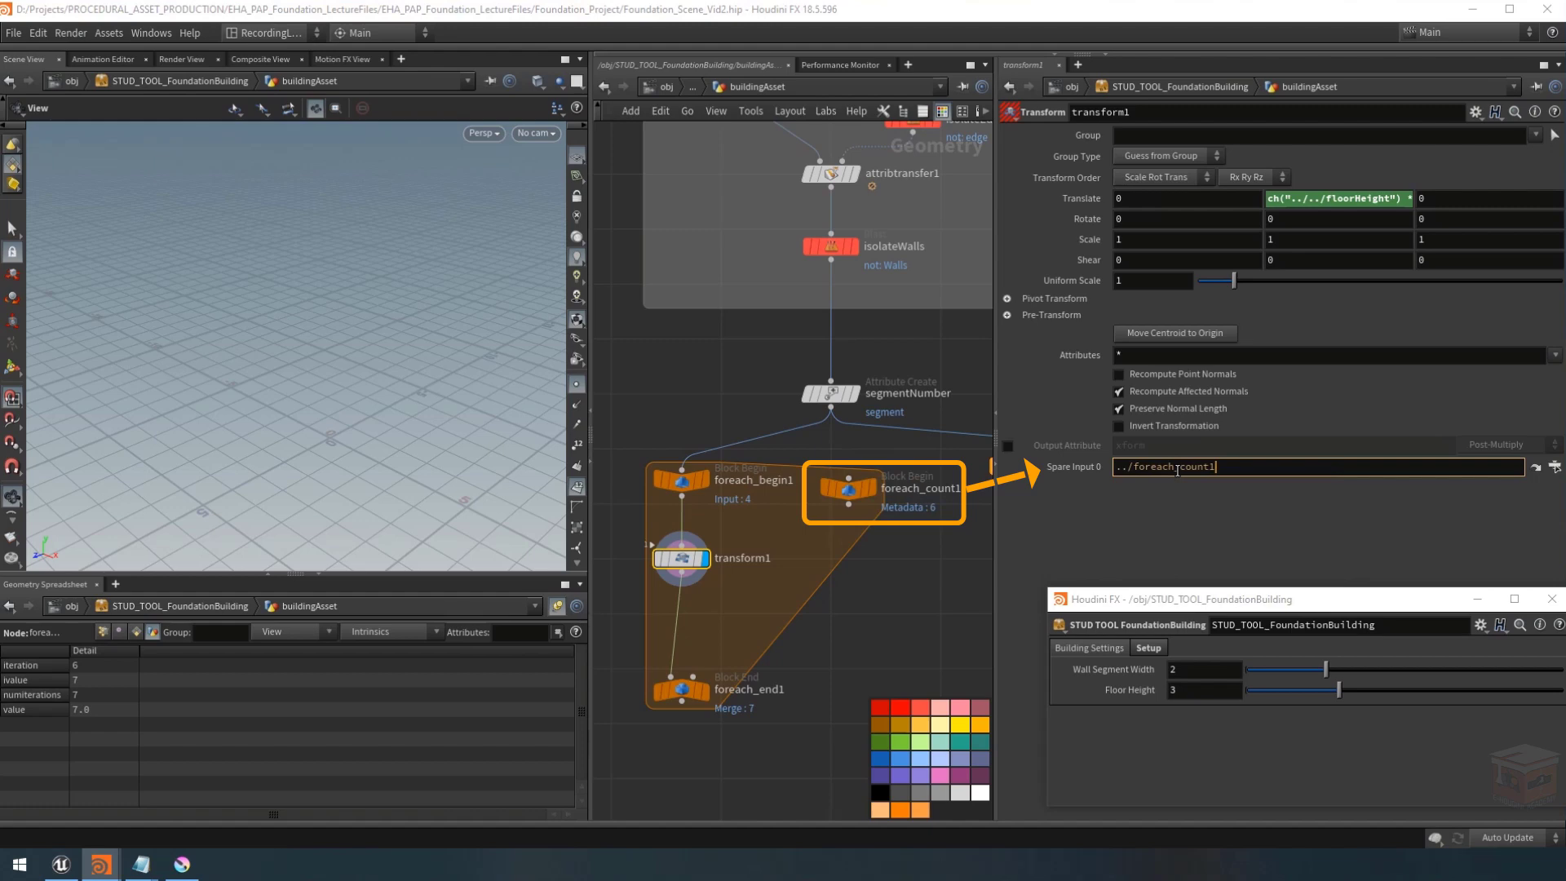
{"action": "key", "text": "Return"}
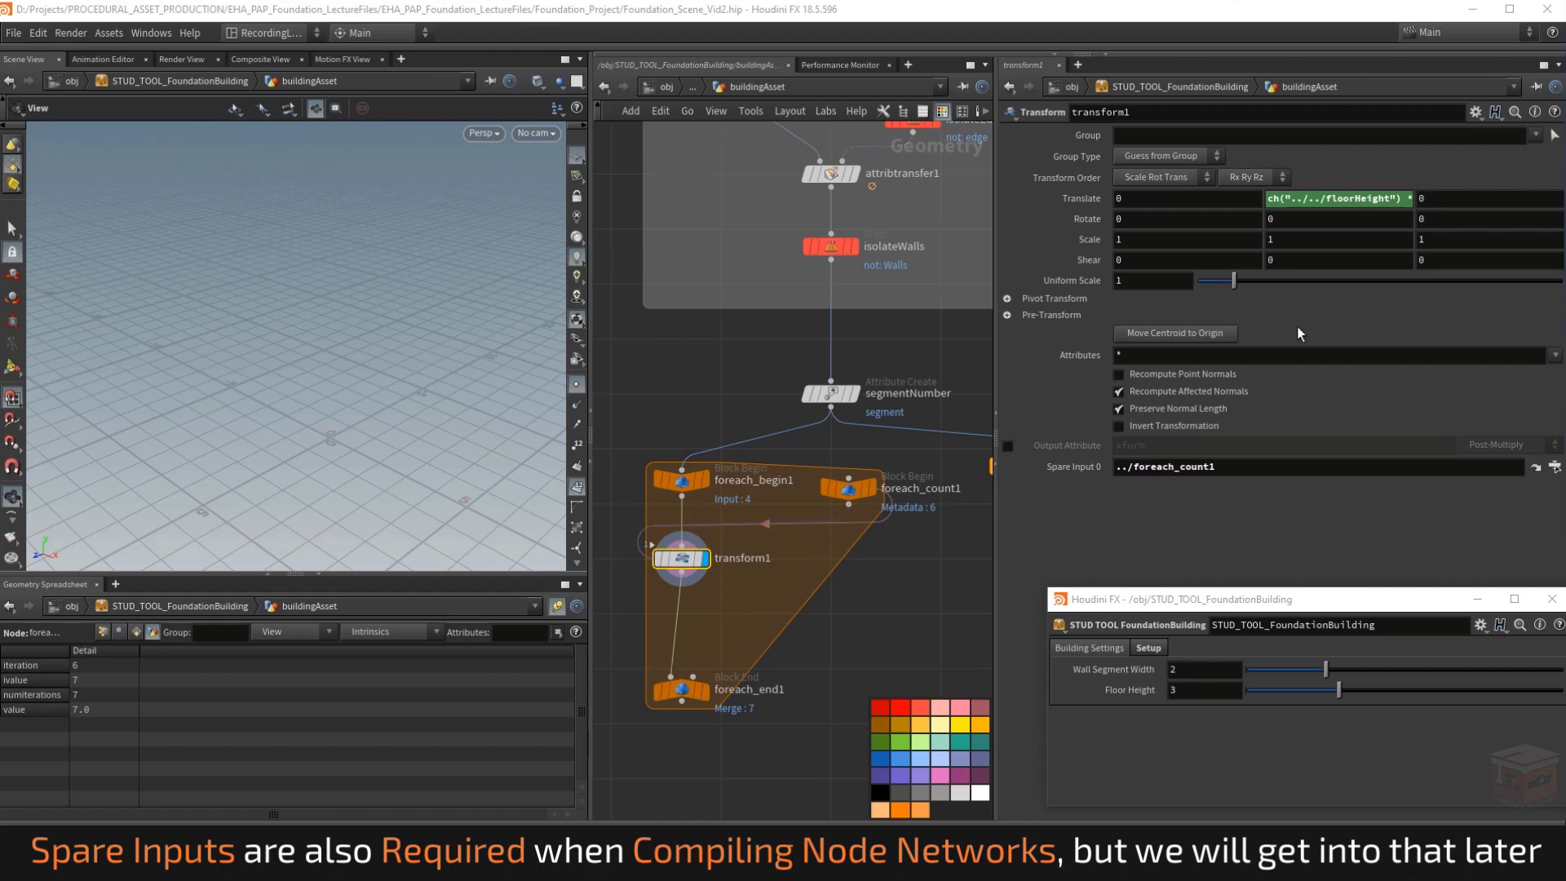
Display and select foreach_end1, view the whole building, and turn off point markers and primitive numbers in the viewport.
{"action": "mouse_move", "coordinate": [690, 694]}
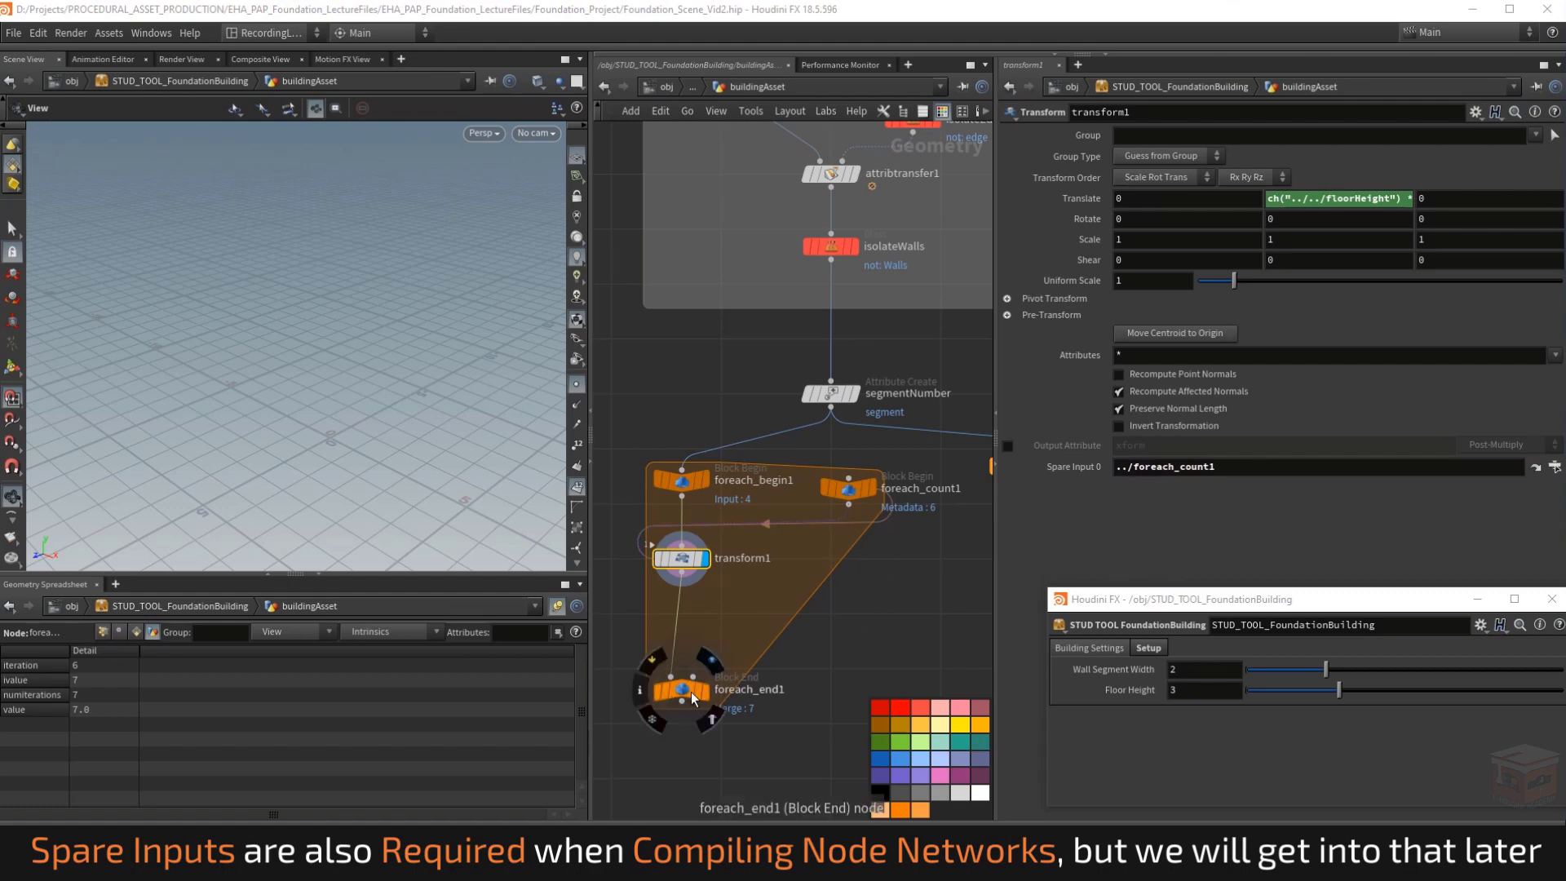
{"action": "left_click", "coordinate": [704, 690]}
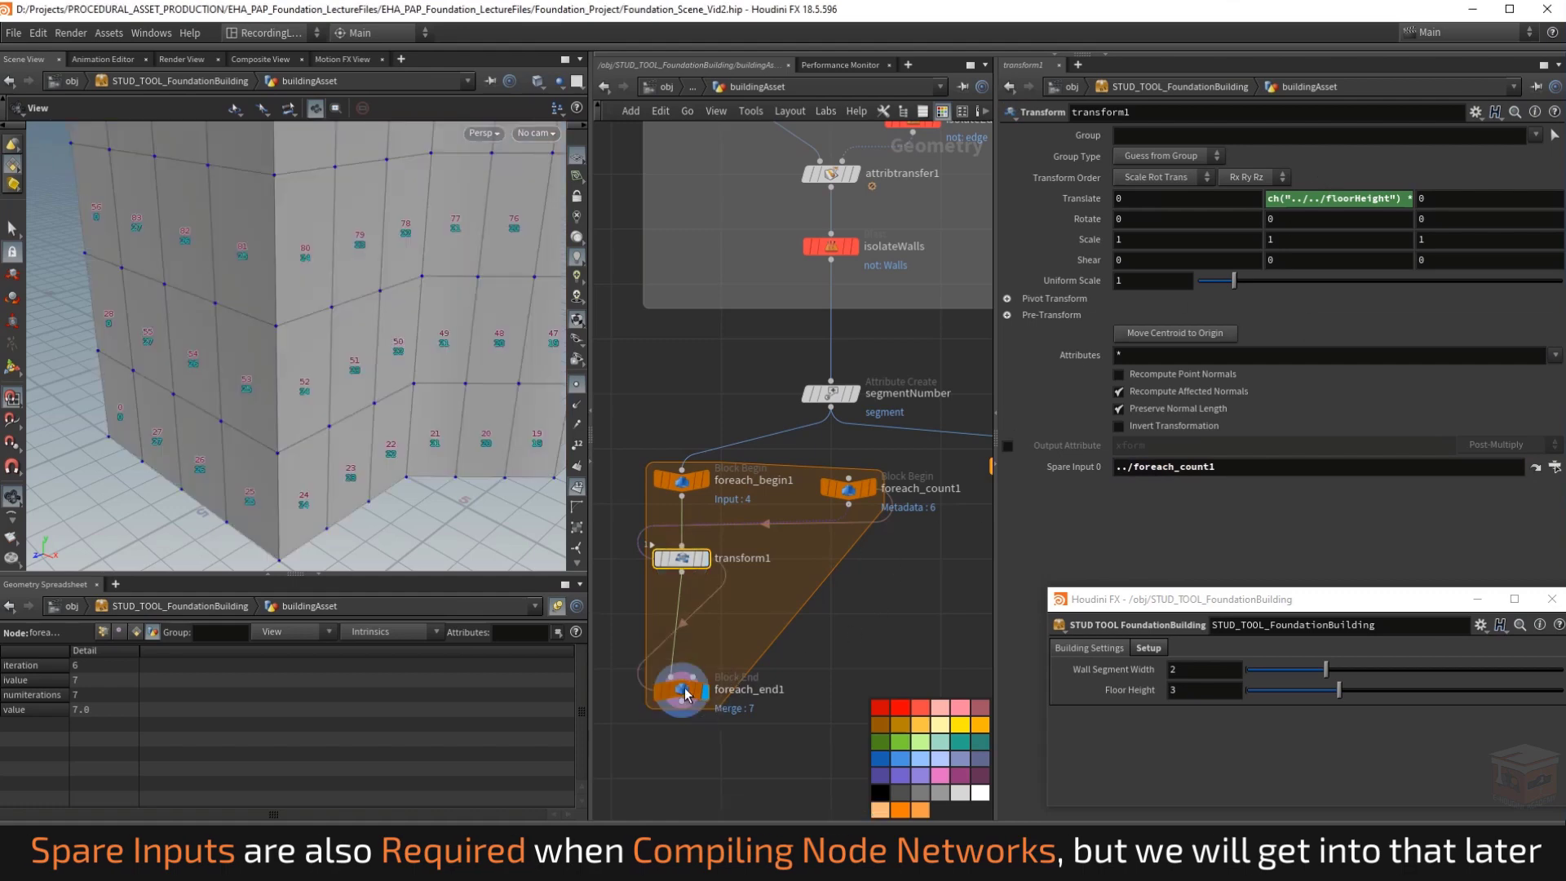
{"action": "left_click", "coordinate": [682, 690]}
{"action": "left_click_drag", "start_coordinate": [375, 265], "coordinate": [471, 368]}
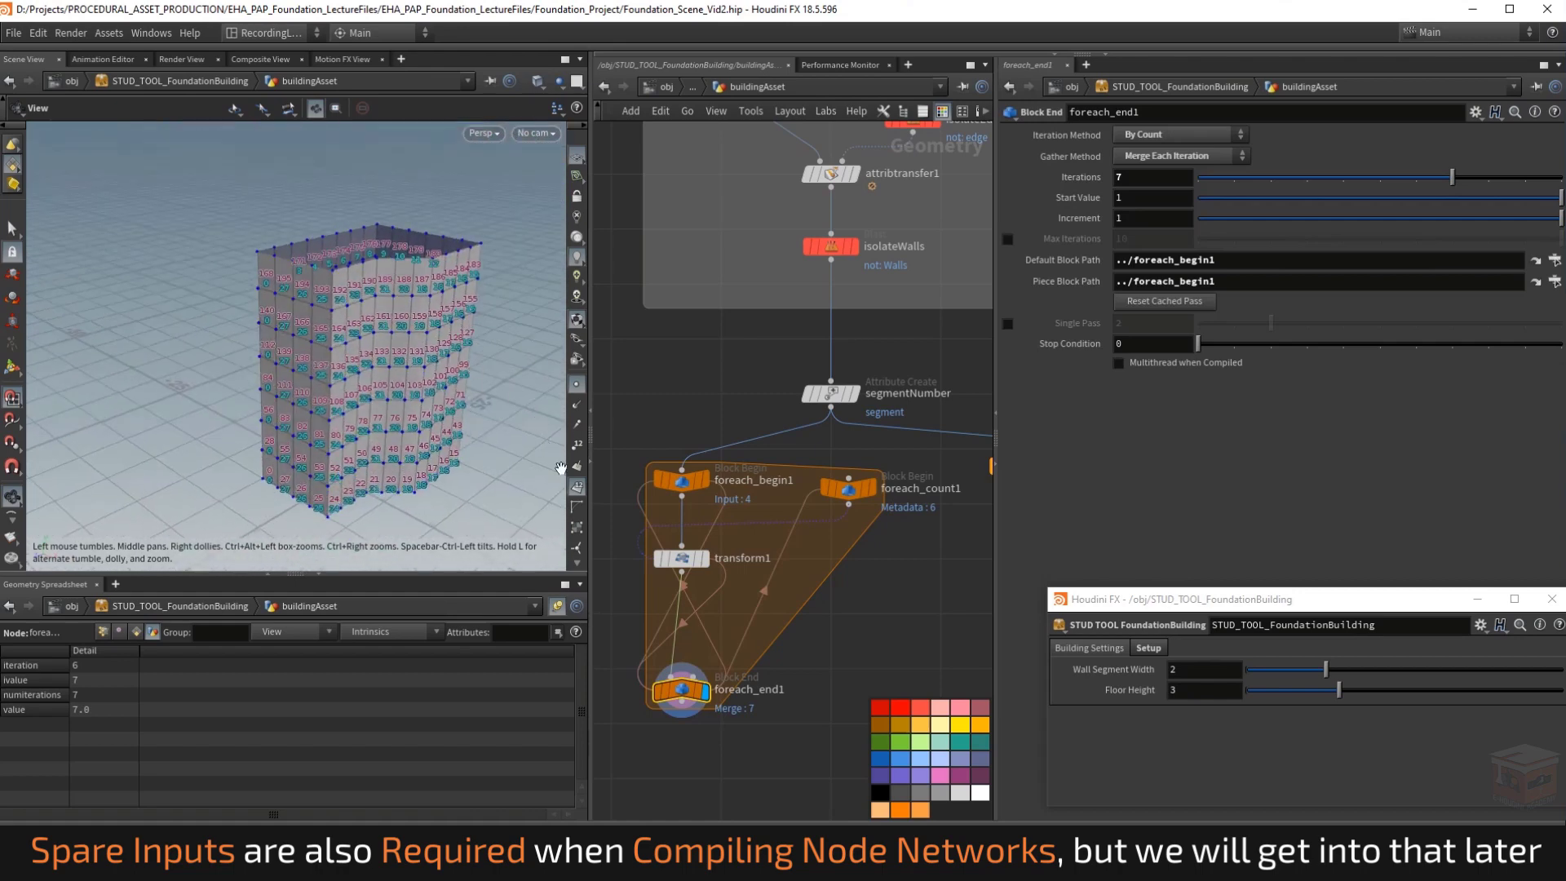
{"action": "left_click", "coordinate": [576, 385]}
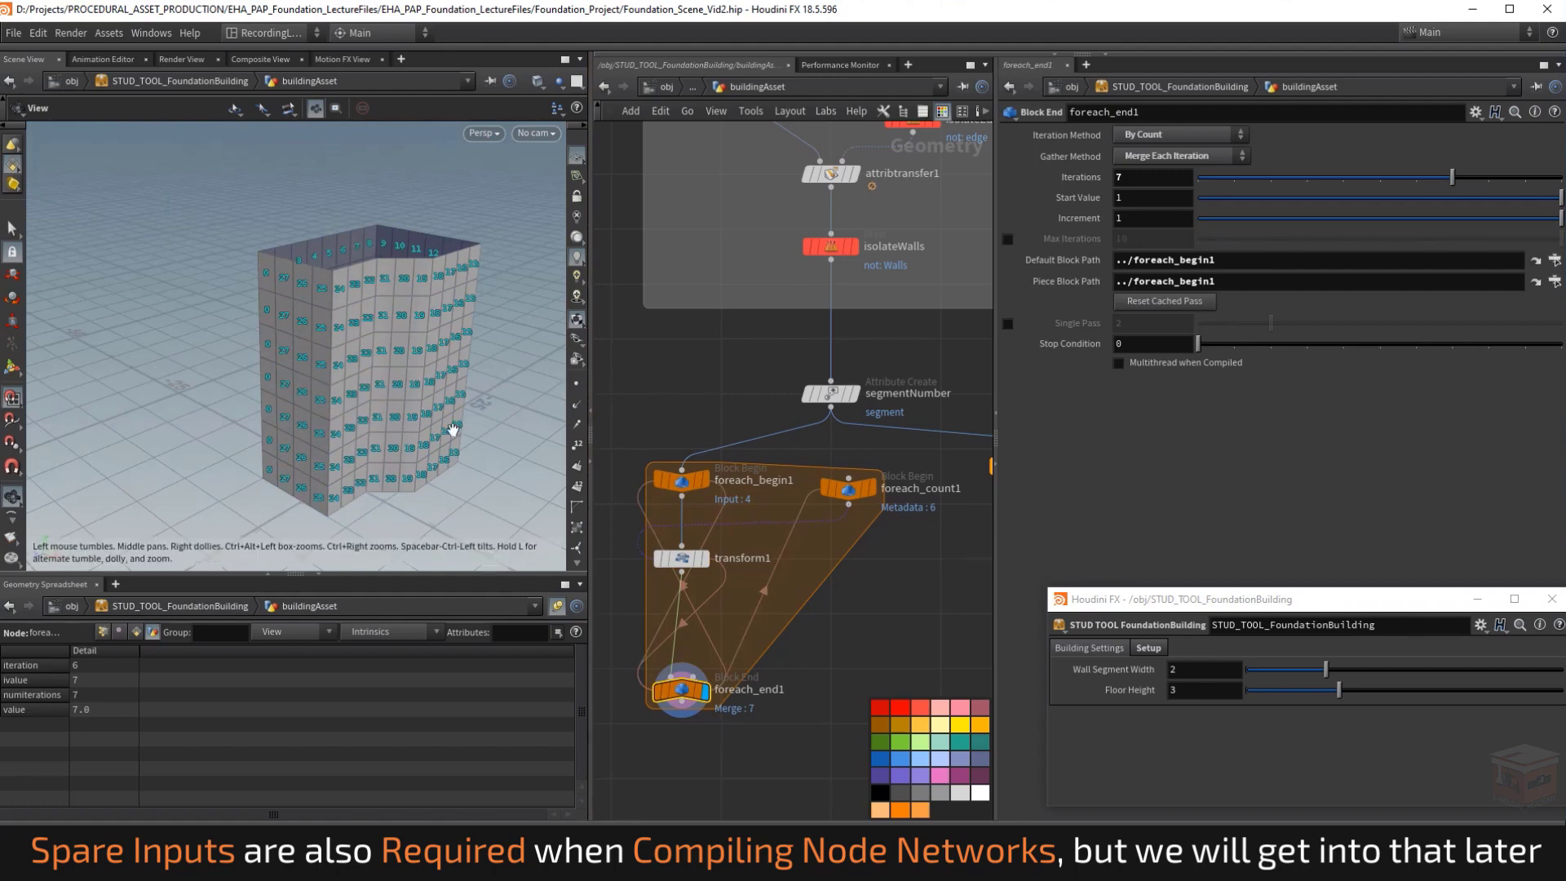
{"action": "middle_click_drag", "start_coordinate": [826, 618], "coordinate": [811, 590]}
{"action": "scroll", "coordinate": [827, 599], "scroll_direction": "down", "scroll_amount": 2}
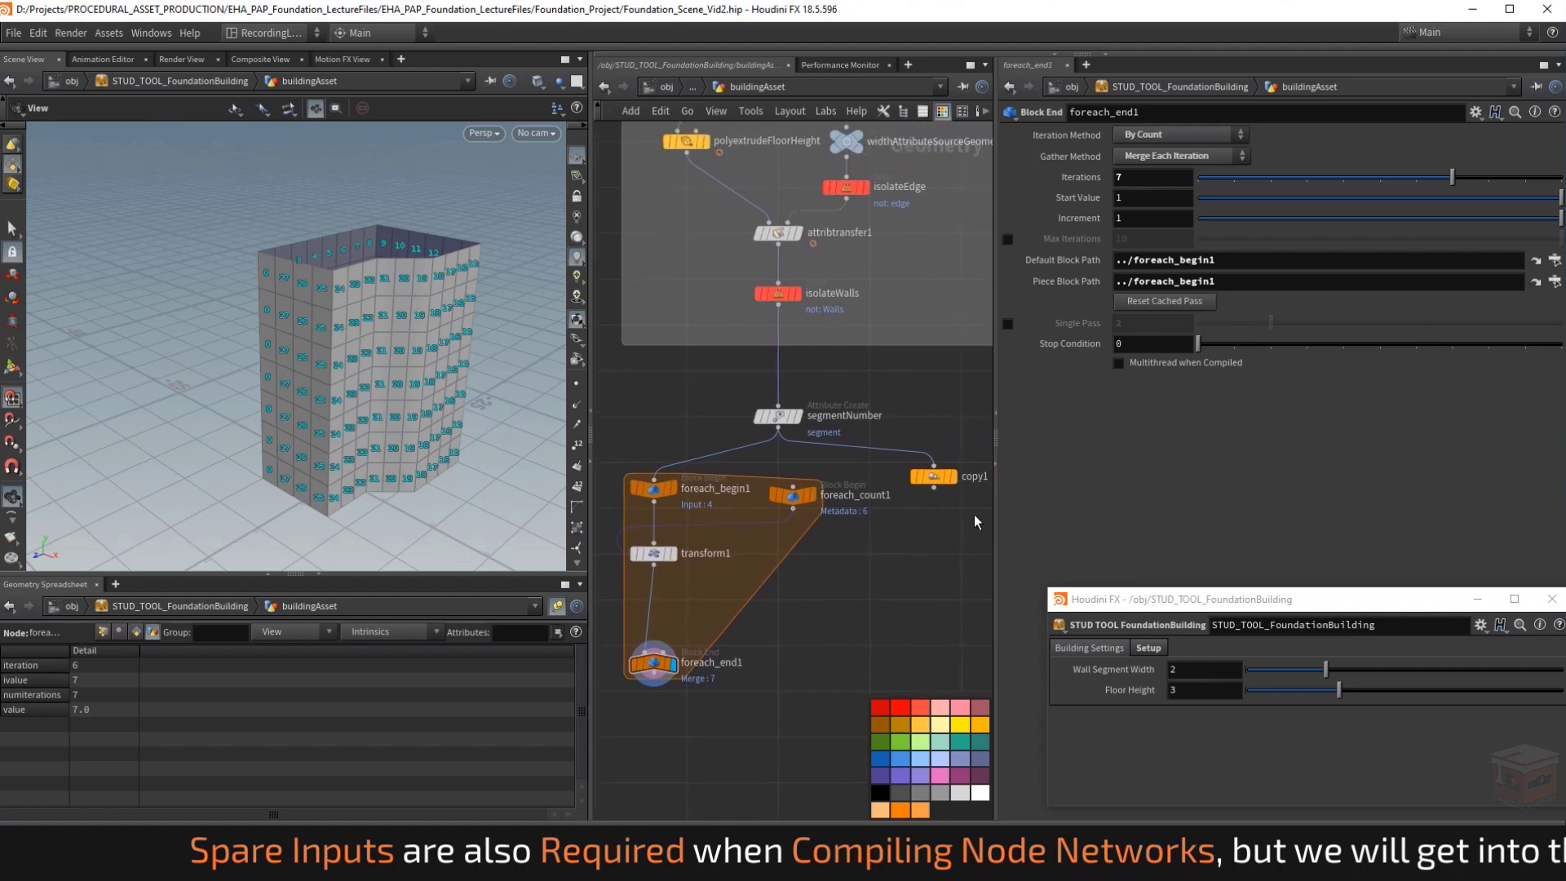
Display the copy1 node's result, inspect its stacked floors from several angles, and select foreach_count1.
{"action": "left_click", "coordinate": [951, 476]}
{"action": "left_click", "coordinate": [932, 481]}
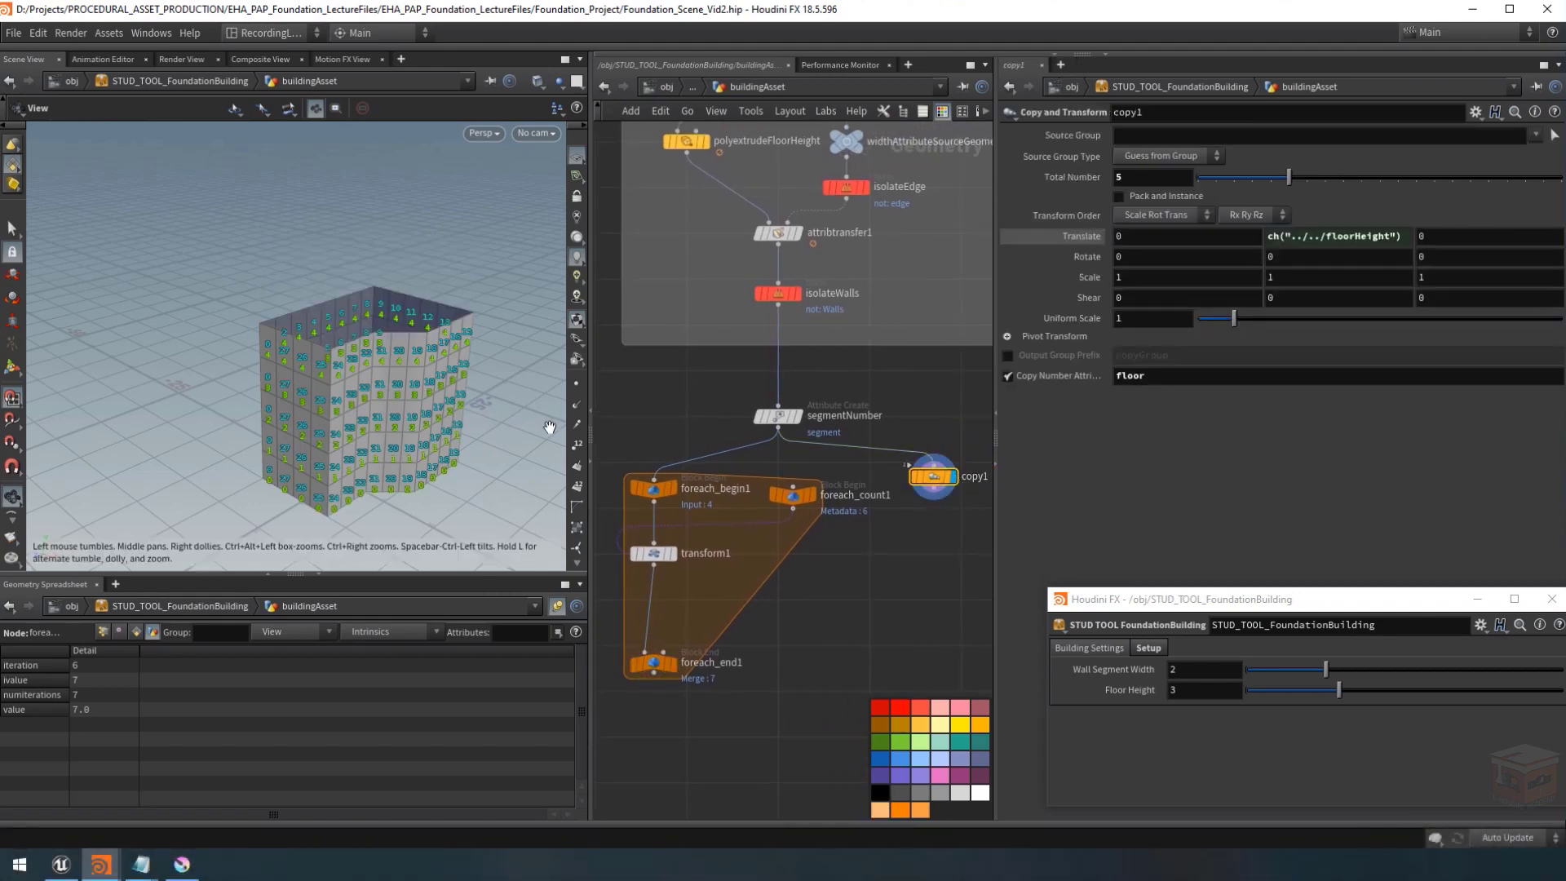
{"action": "left_click_drag", "start_coordinate": [379, 421], "coordinate": [390, 475]}
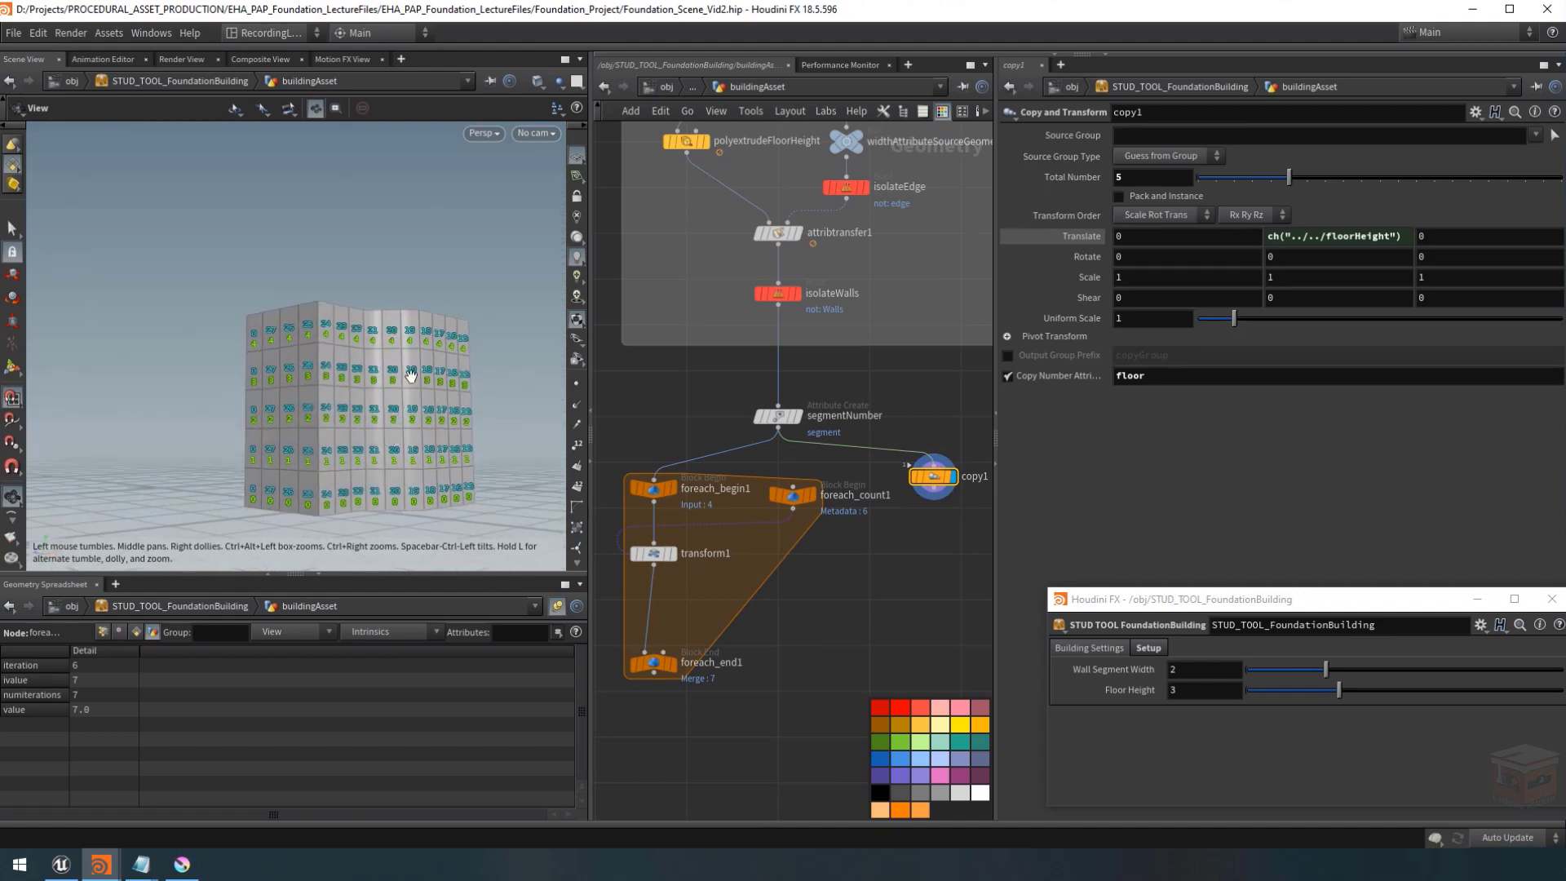
{"action": "left_click_drag", "start_coordinate": [411, 377], "coordinate": [406, 433]}
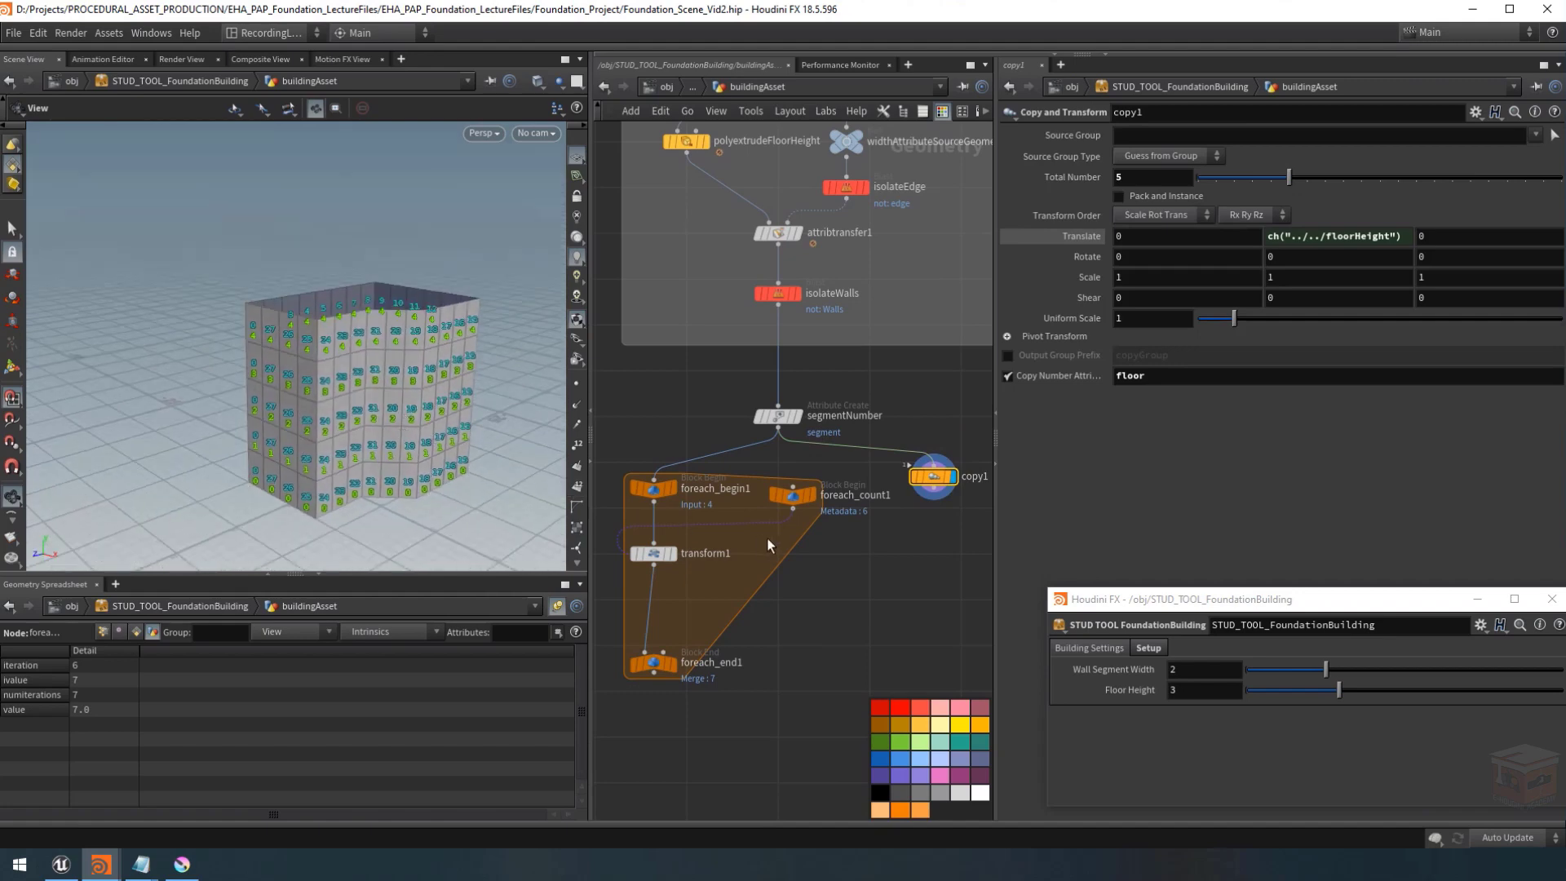
{"action": "left_click_drag", "start_coordinate": [840, 548], "coordinate": [783, 468]}
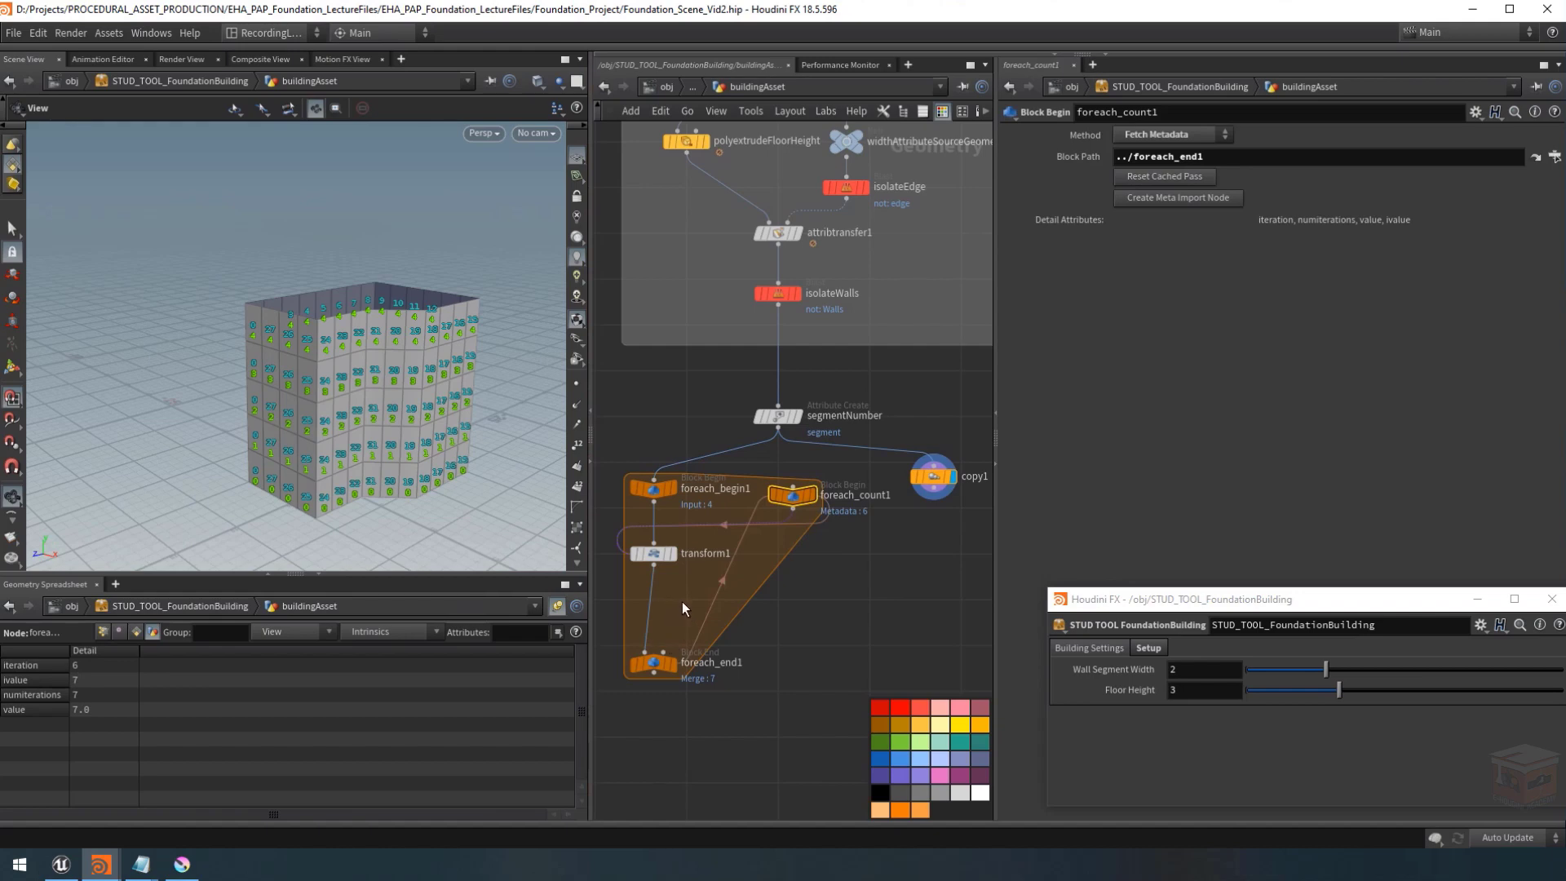
Add an Attribute Create node and insert it between transform1 and foreach_end1 inside the for-each loop.
{"action": "middle_click_drag", "start_coordinate": [682, 601], "coordinate": [726, 590]}
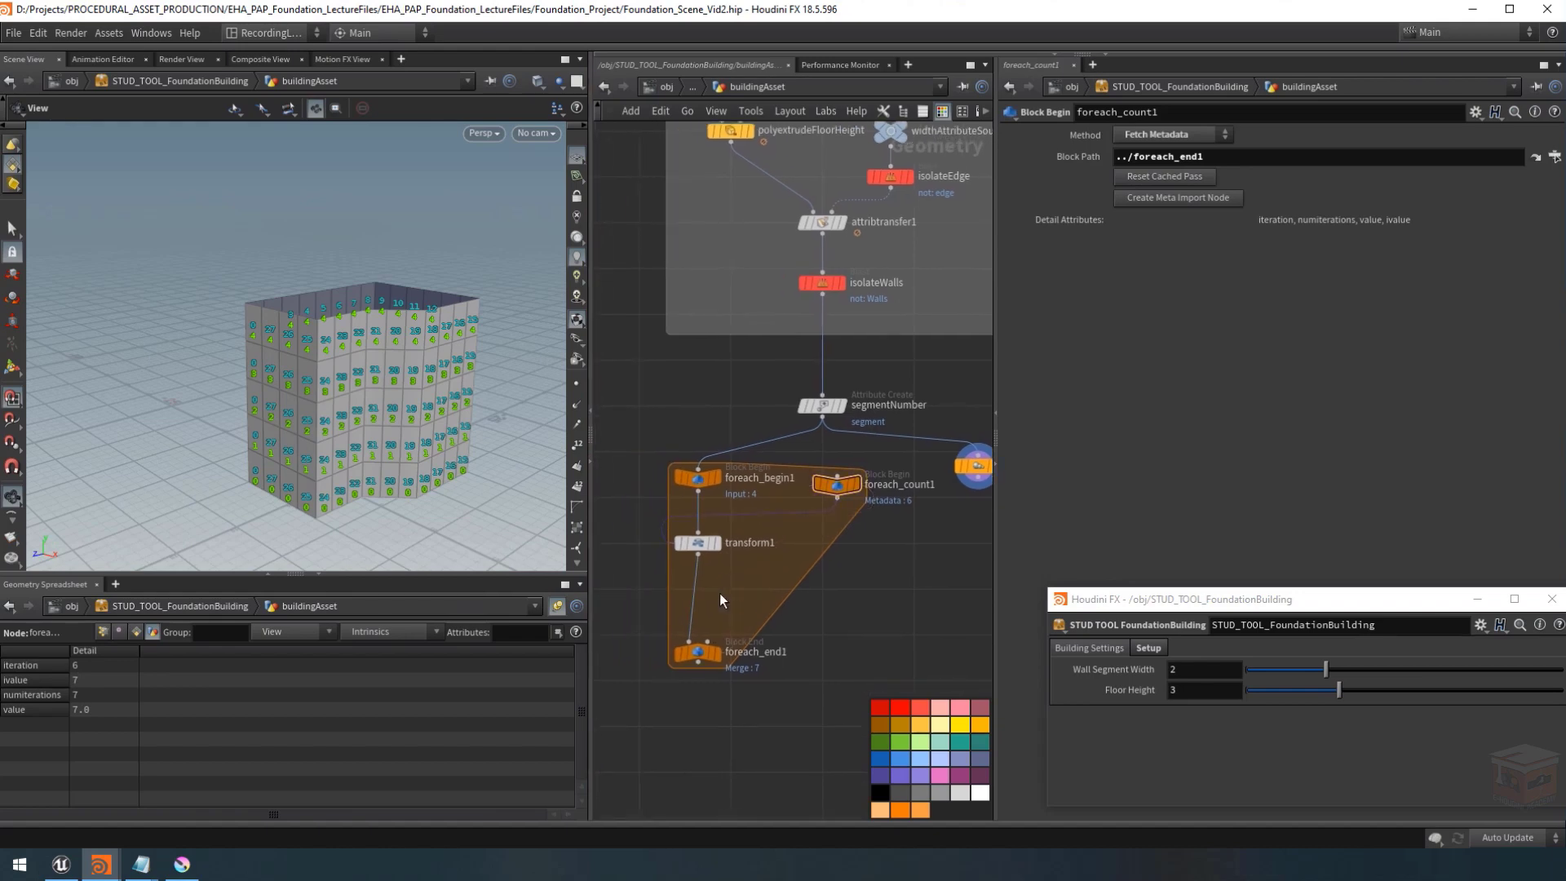
{"action": "key", "text": "Tab"}
{"action": "type", "text": "attribwra"}
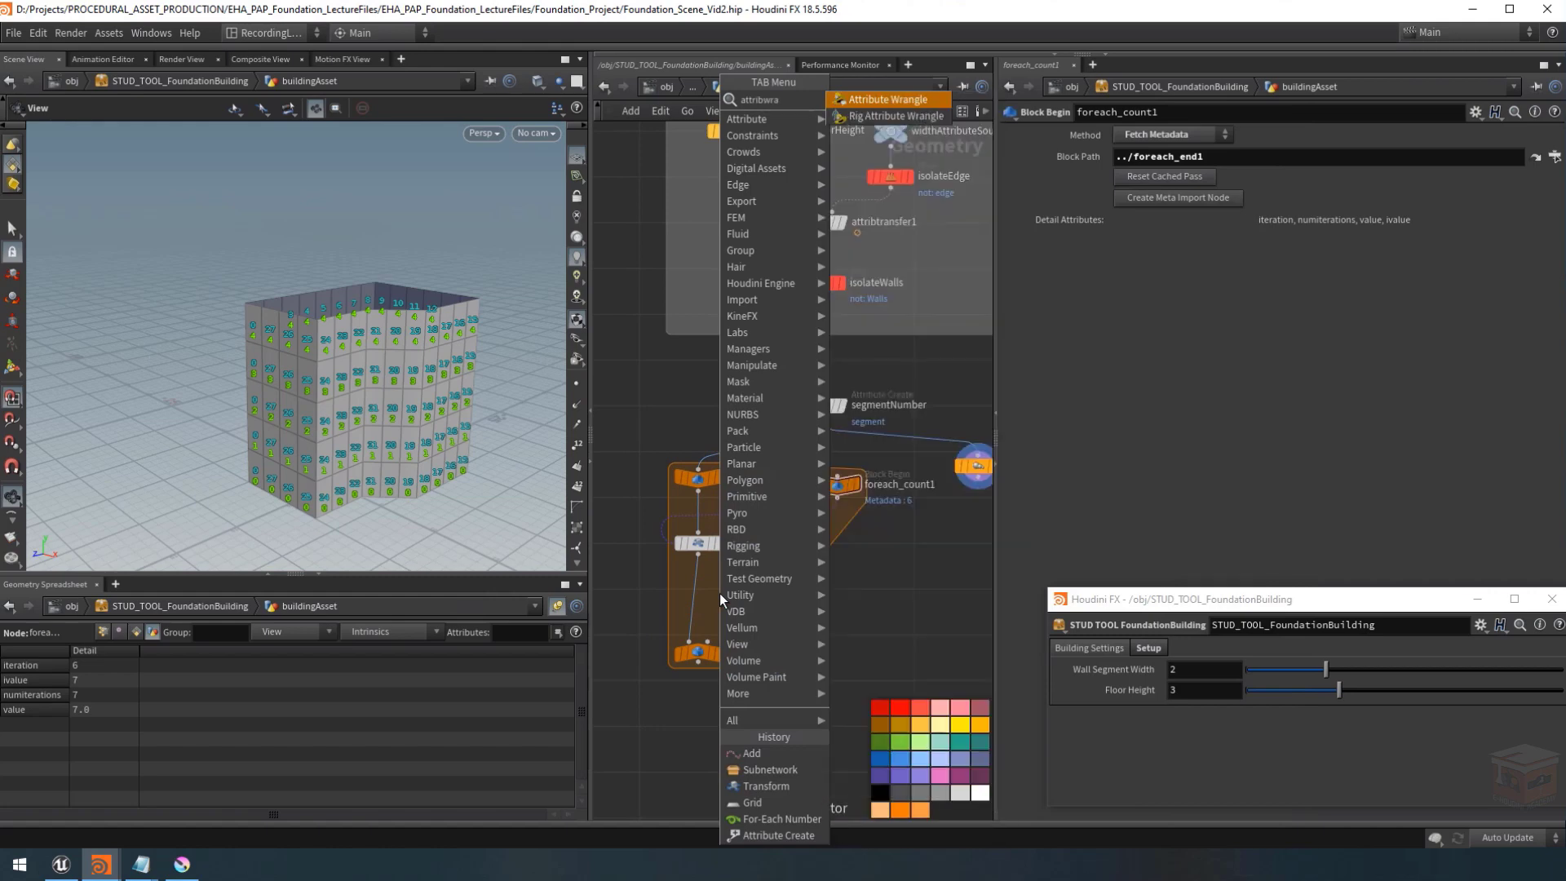
{"action": "key", "text": "BackSpace"}
{"action": "key", "text": "BackSpace"}
{"action": "key", "text": "BackSpace"}
{"action": "type", "text": "create"}
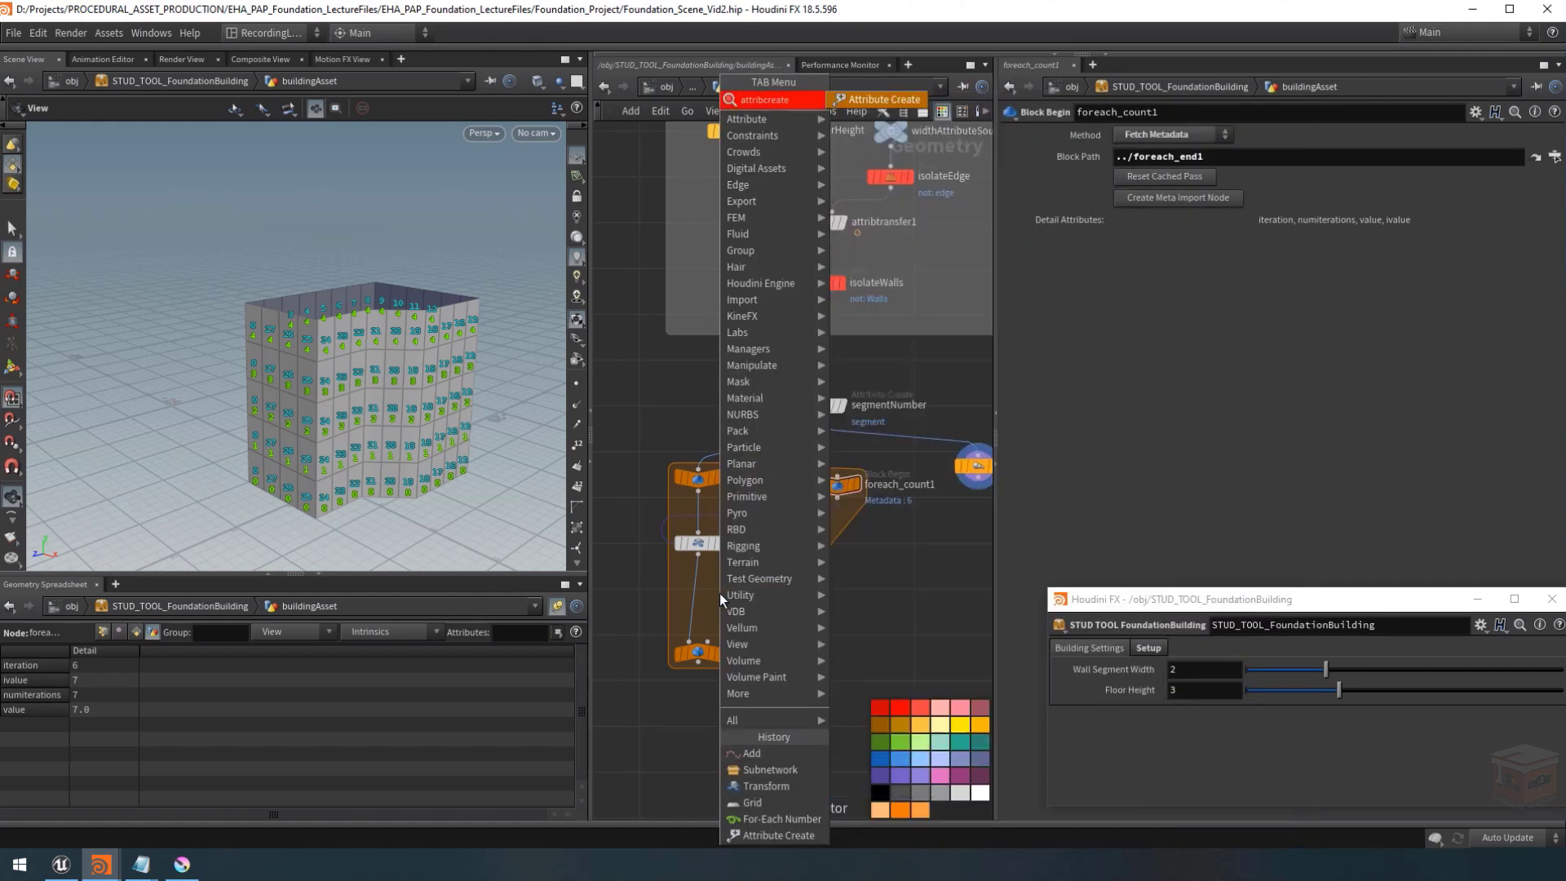
{"action": "key", "text": "Return"}
{"action": "left_click", "coordinate": [737, 591]}
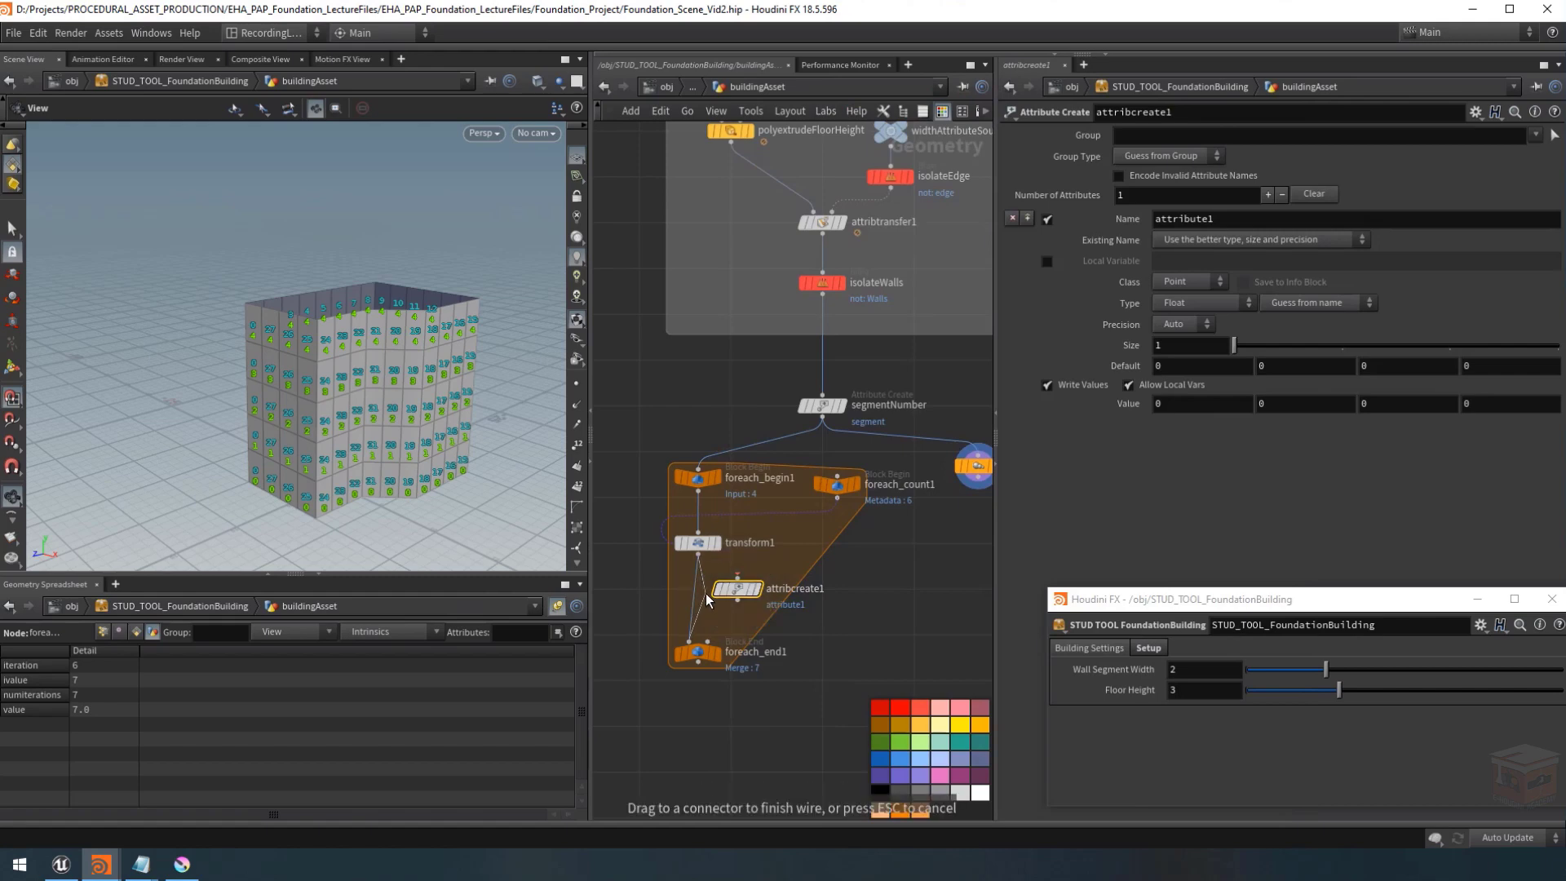
{"action": "left_click_drag", "start_coordinate": [741, 598], "coordinate": [704, 608]}
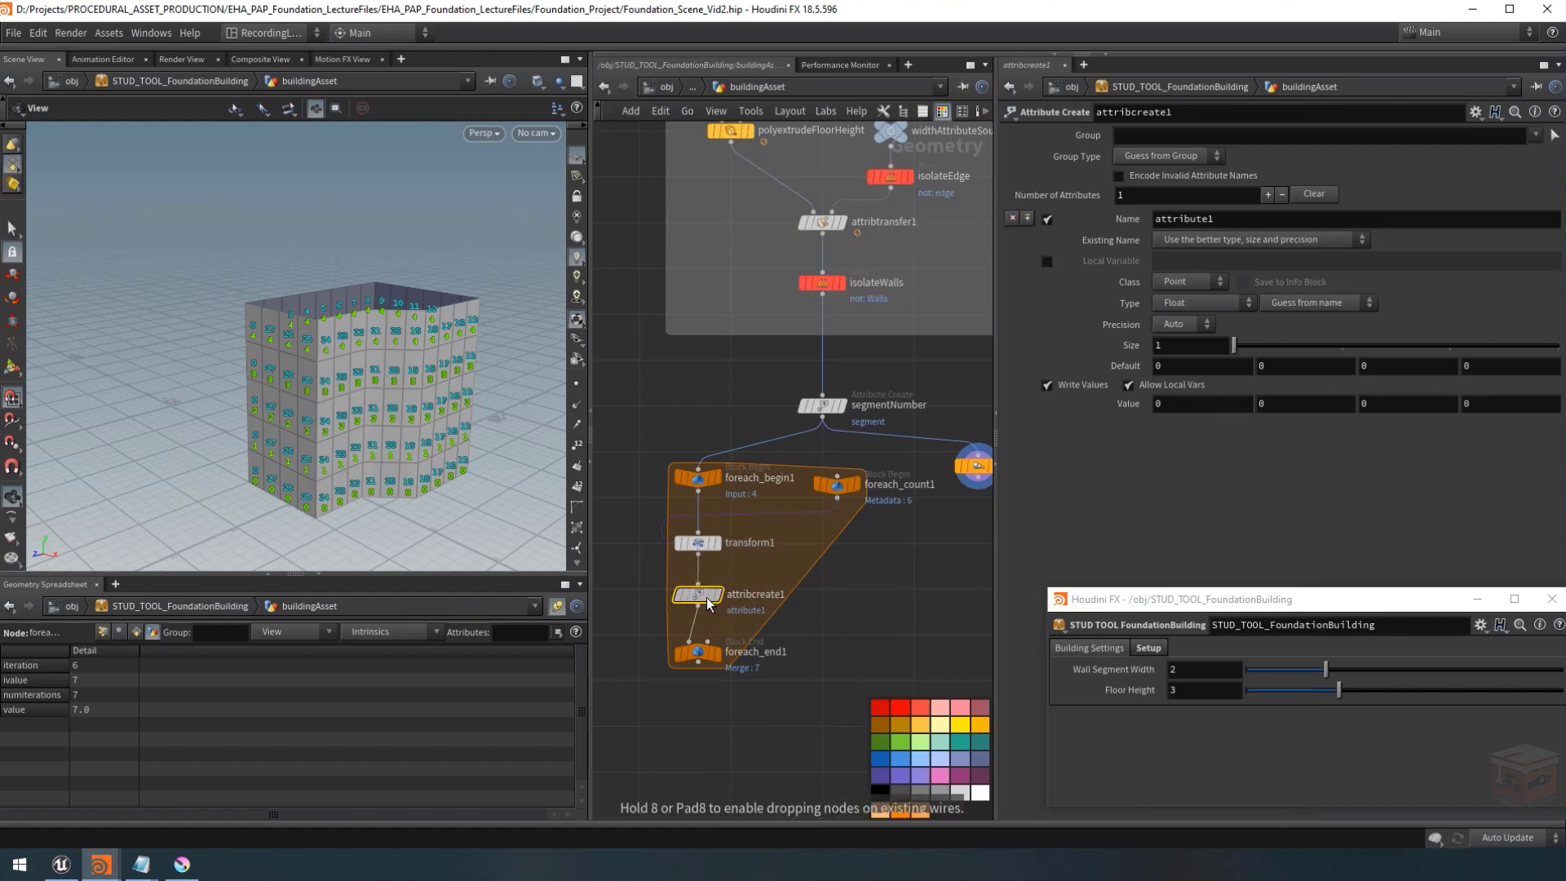
Rename the new Attribute Create node to floorNumber and transform1 to offsetCopy.
{"action": "double_click", "coordinate": [754, 595]}
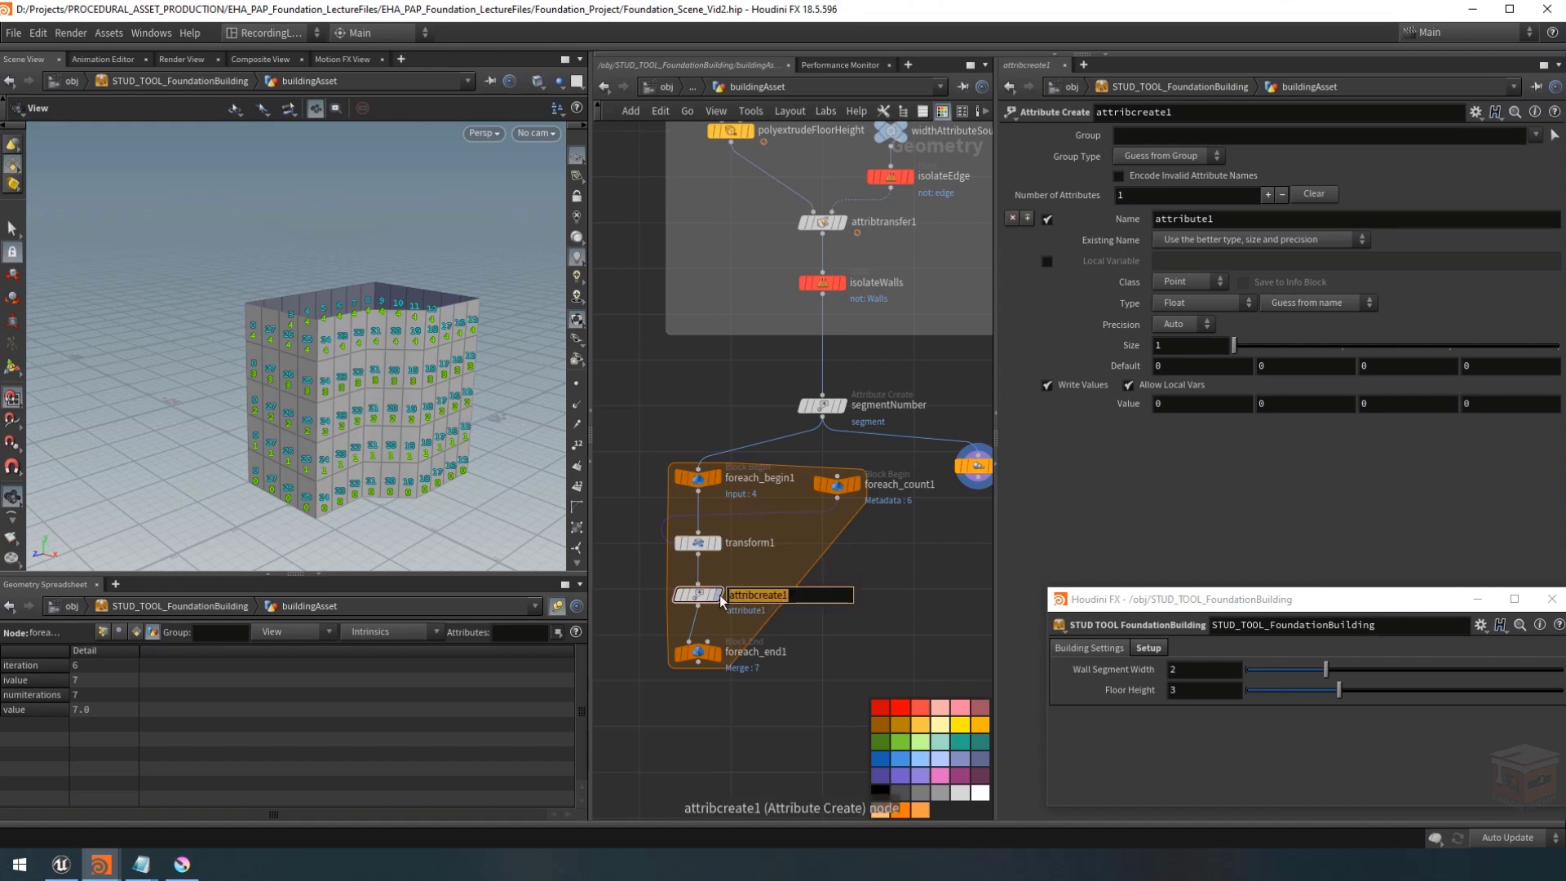
{"action": "type", "text": "floorNumber"}
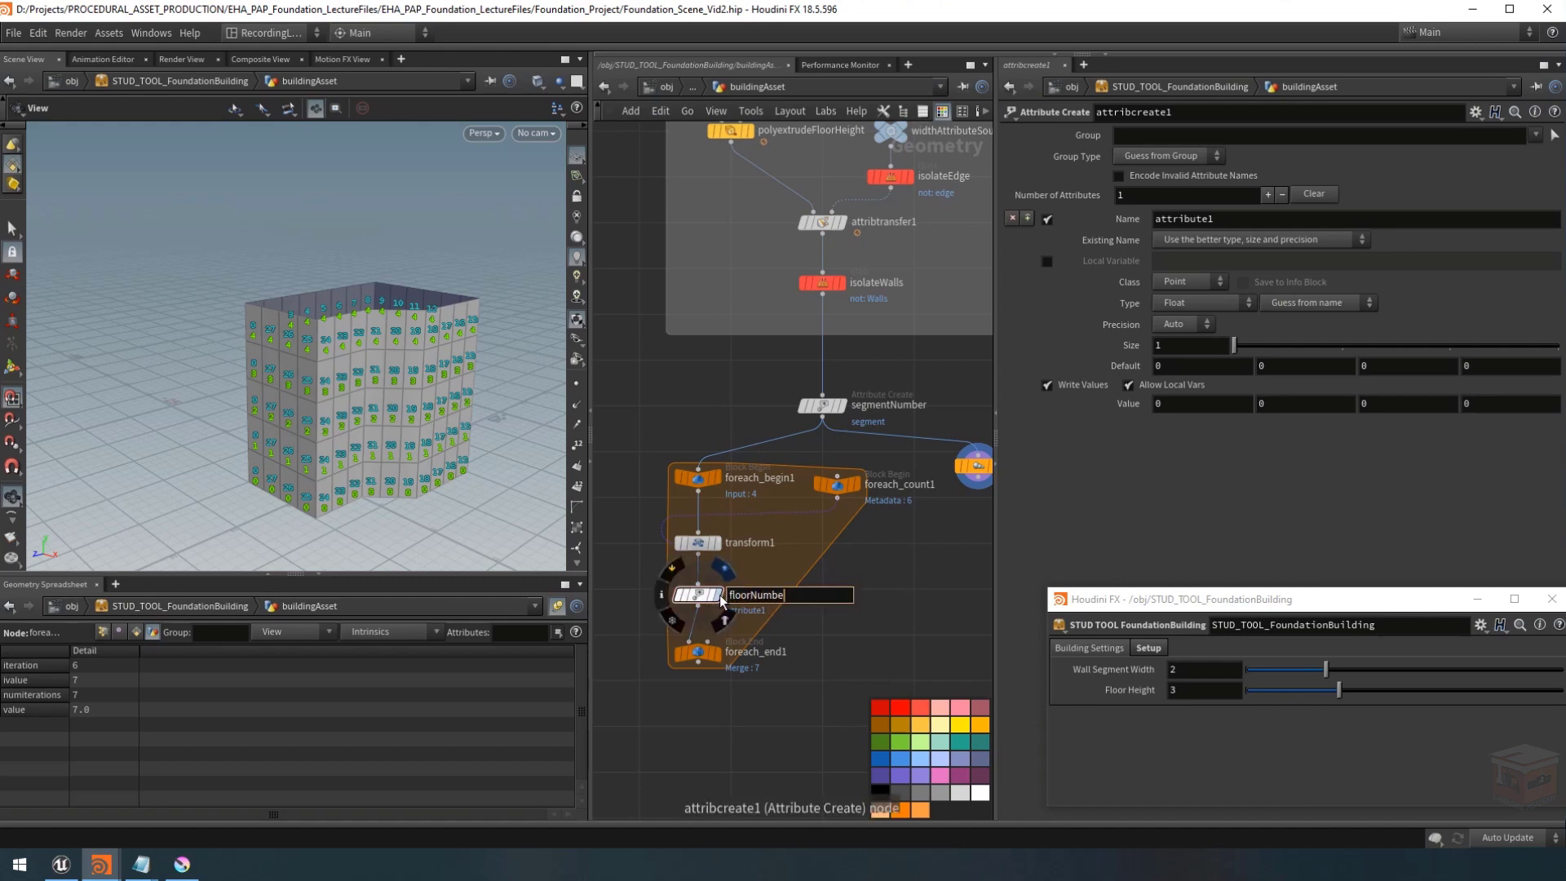
{"action": "key", "text": "Return"}
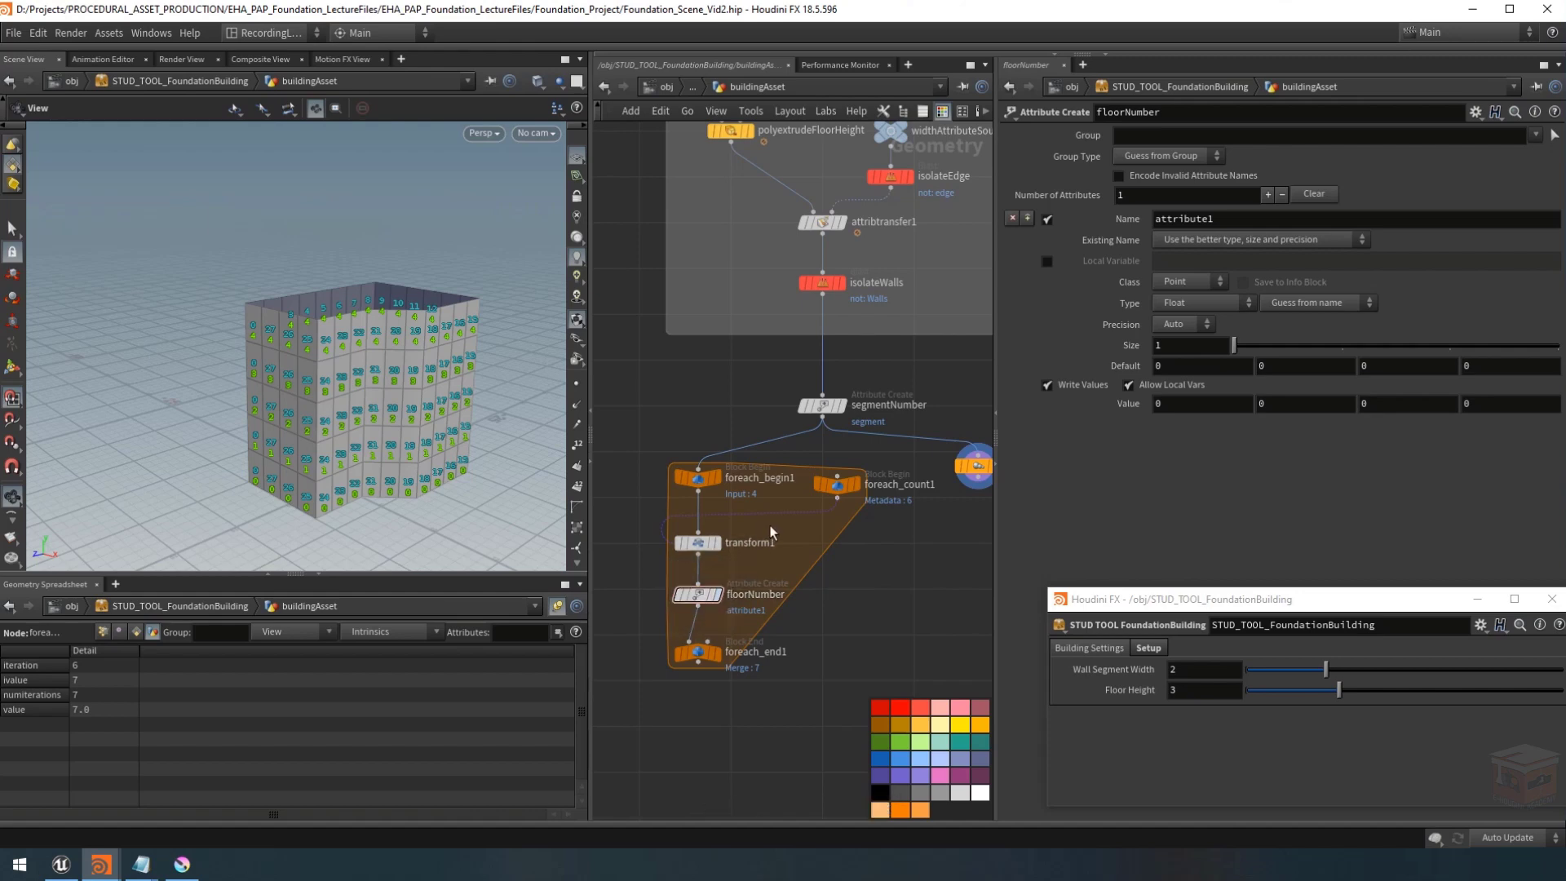
{"action": "double_click", "coordinate": [718, 544]}
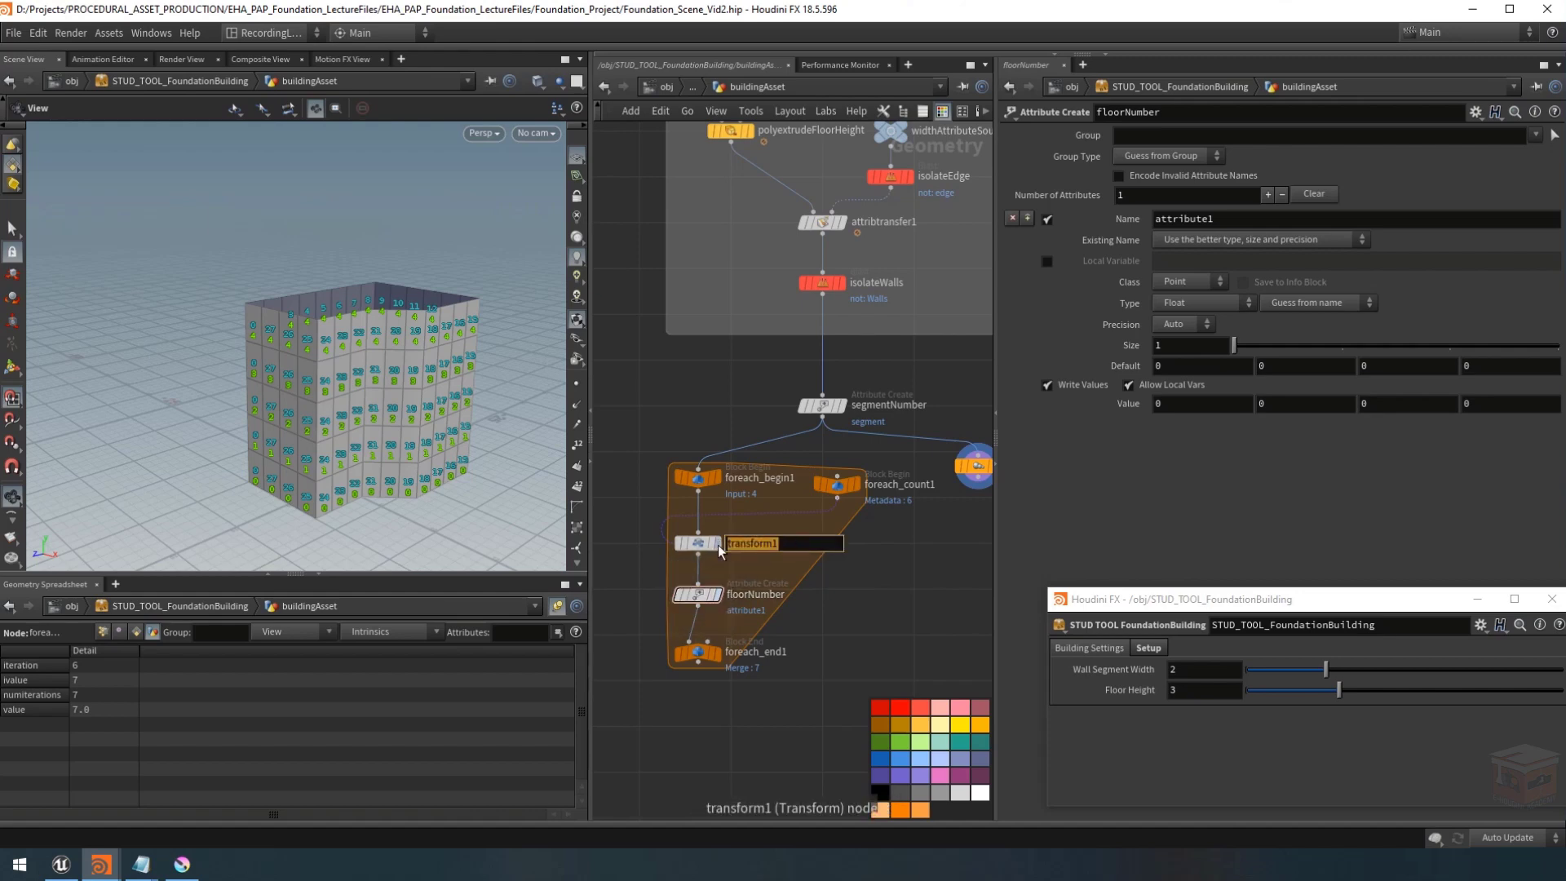
{"action": "type", "text": "offsetCopy"}
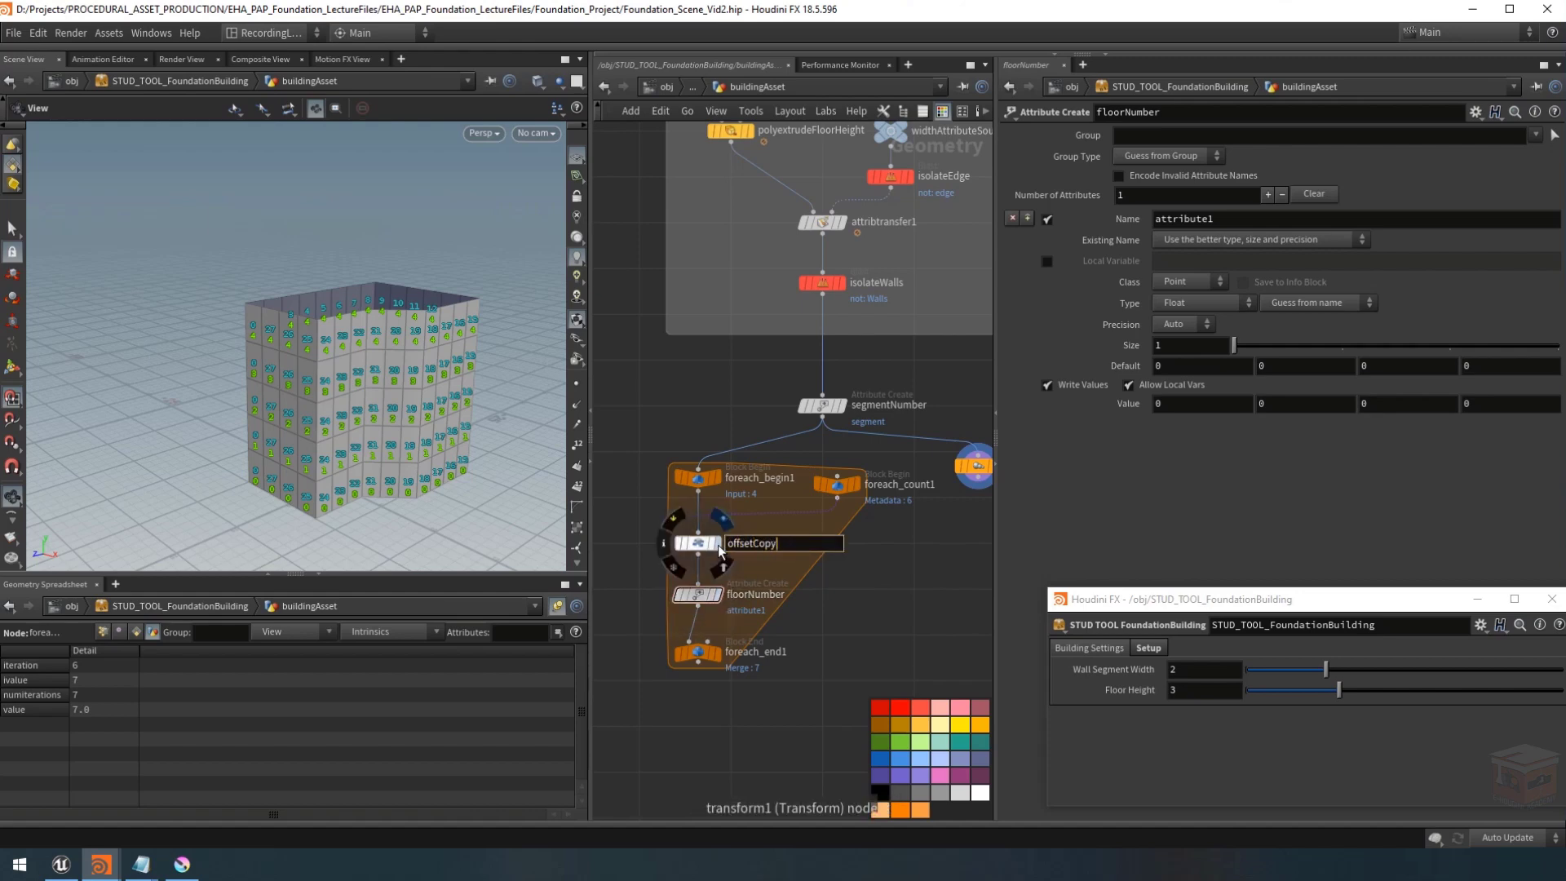
{"action": "key", "text": "Return"}
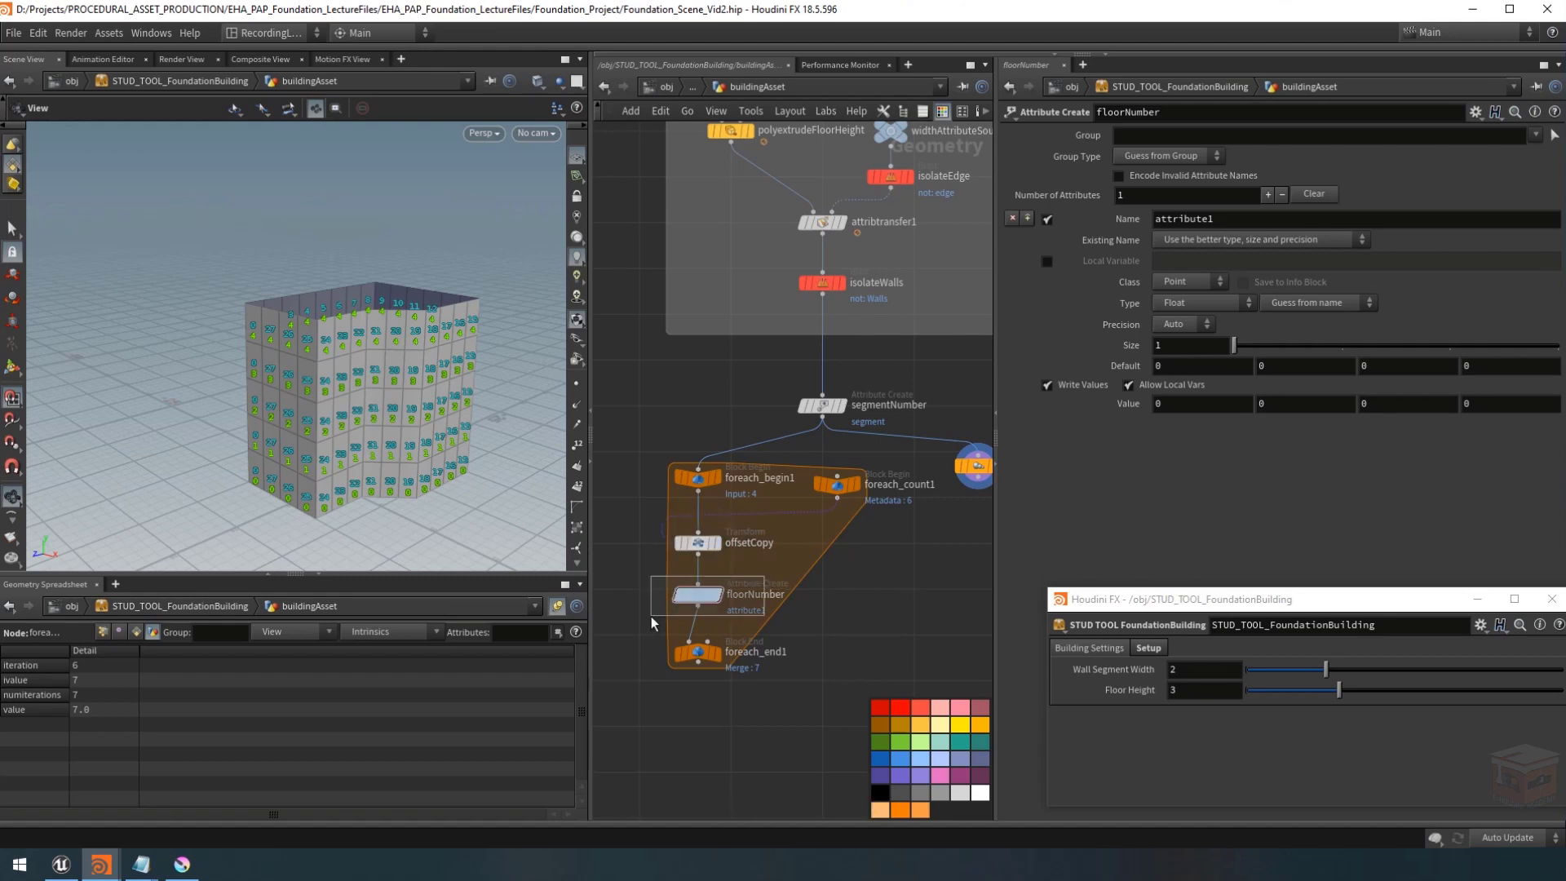
Add a spare input to the floorNumber node and set it to ../foreach_count1.
{"action": "mouse_move", "coordinate": [699, 601]}
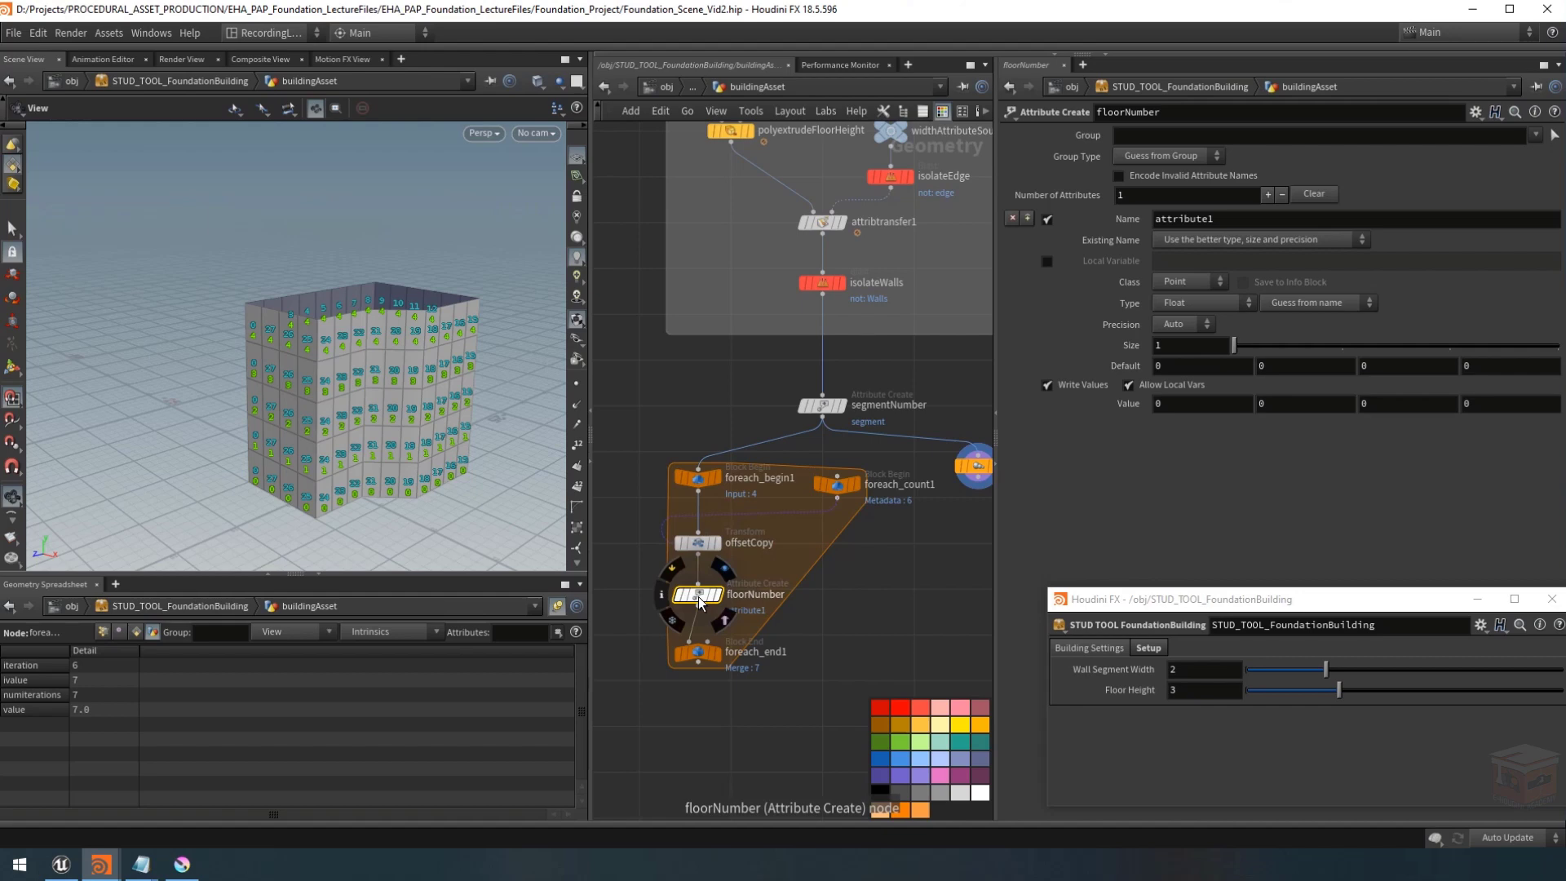
{"action": "left_click", "coordinate": [1475, 112]}
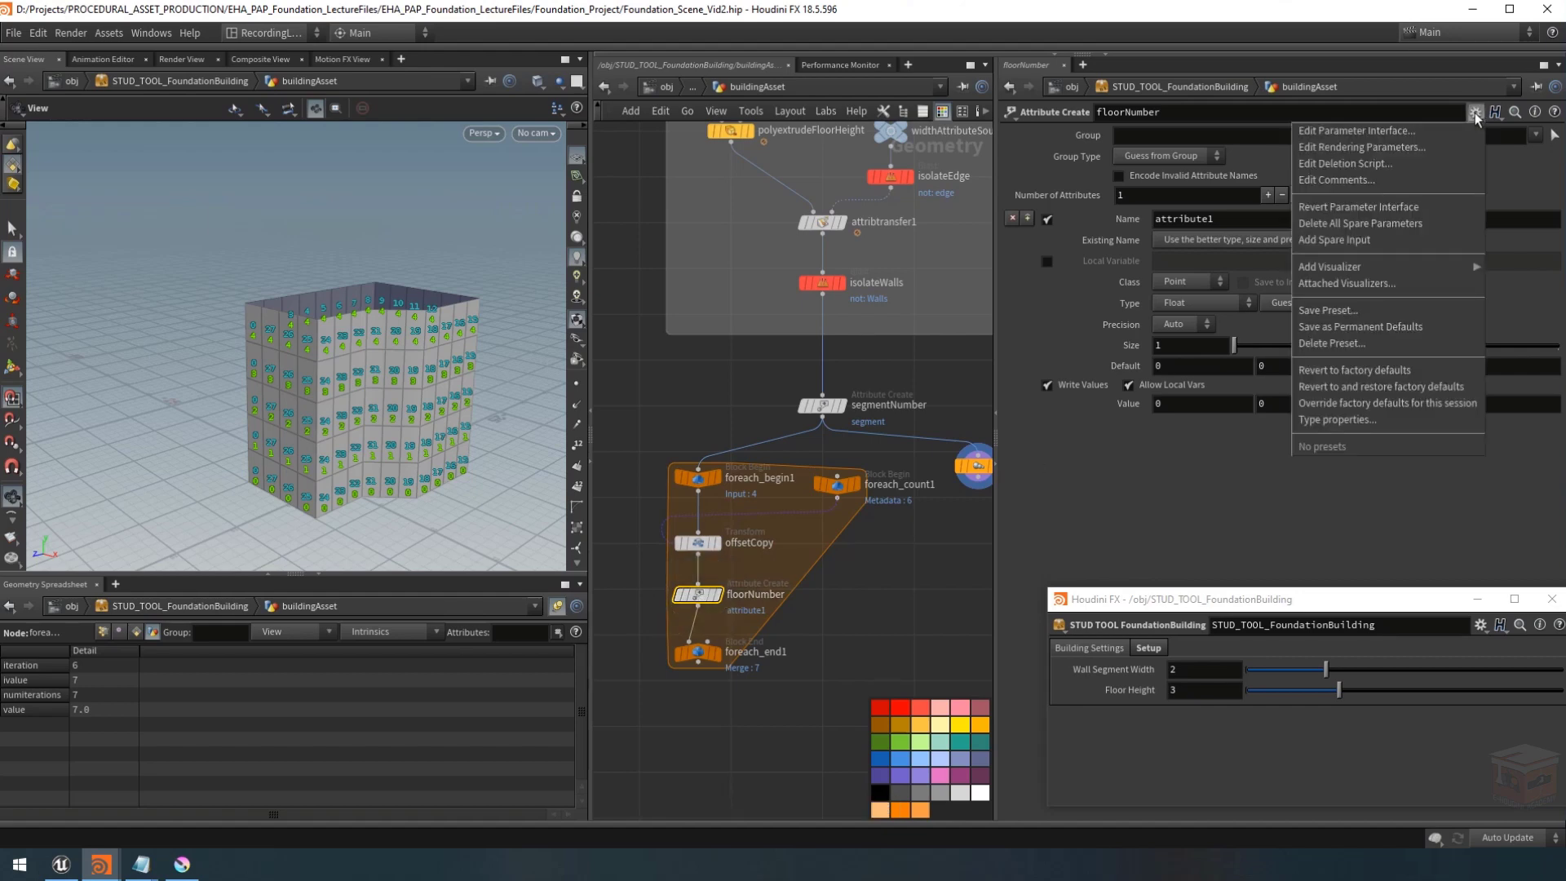
{"action": "left_click", "coordinate": [1364, 240]}
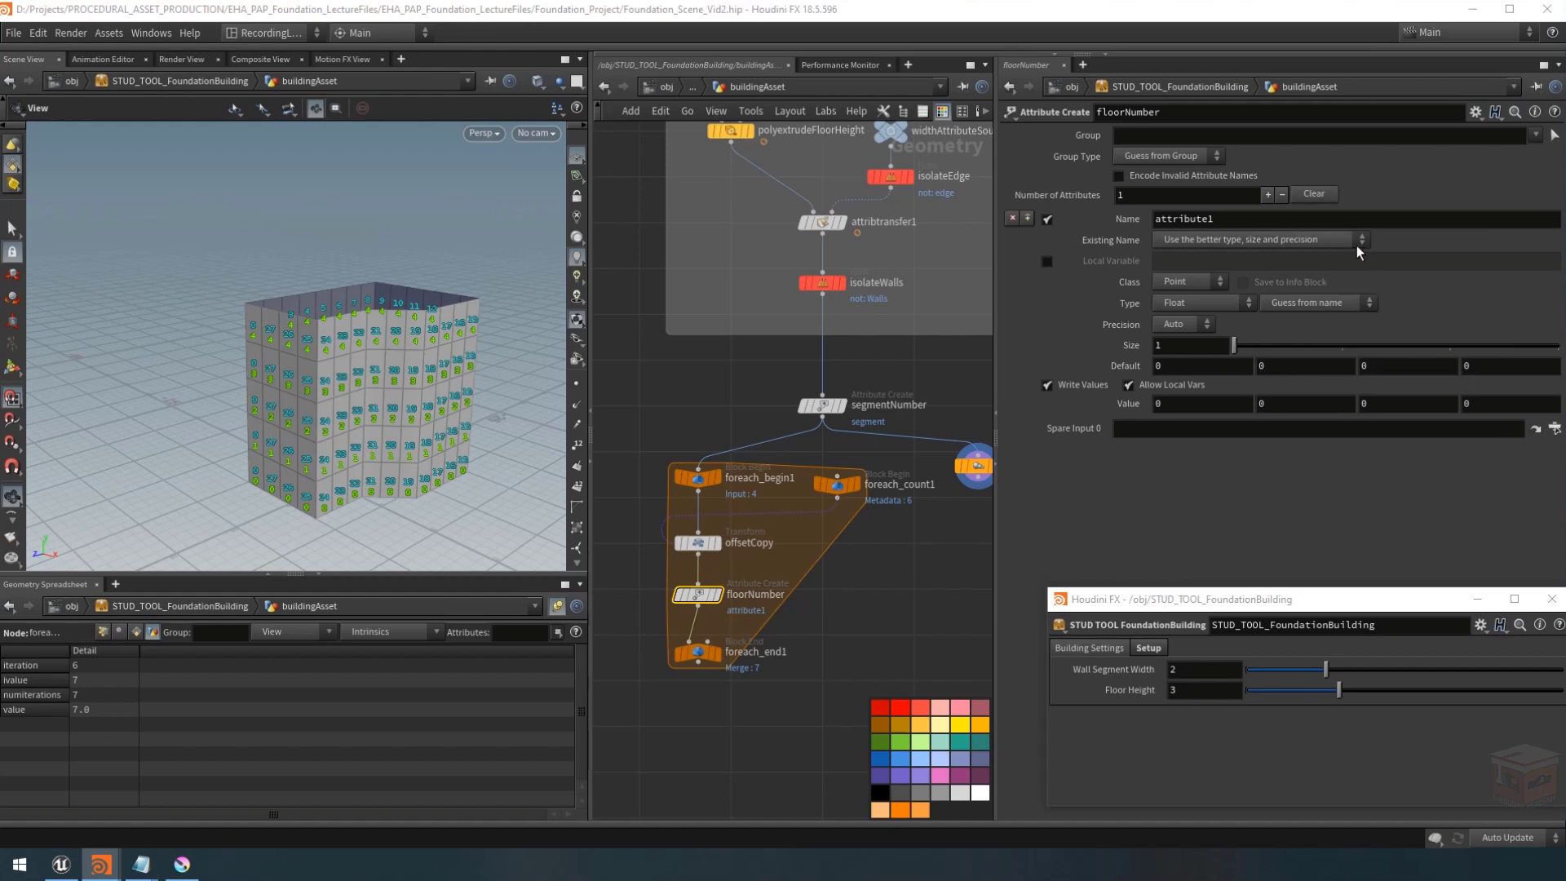
{"action": "double_click", "coordinate": [927, 483]}
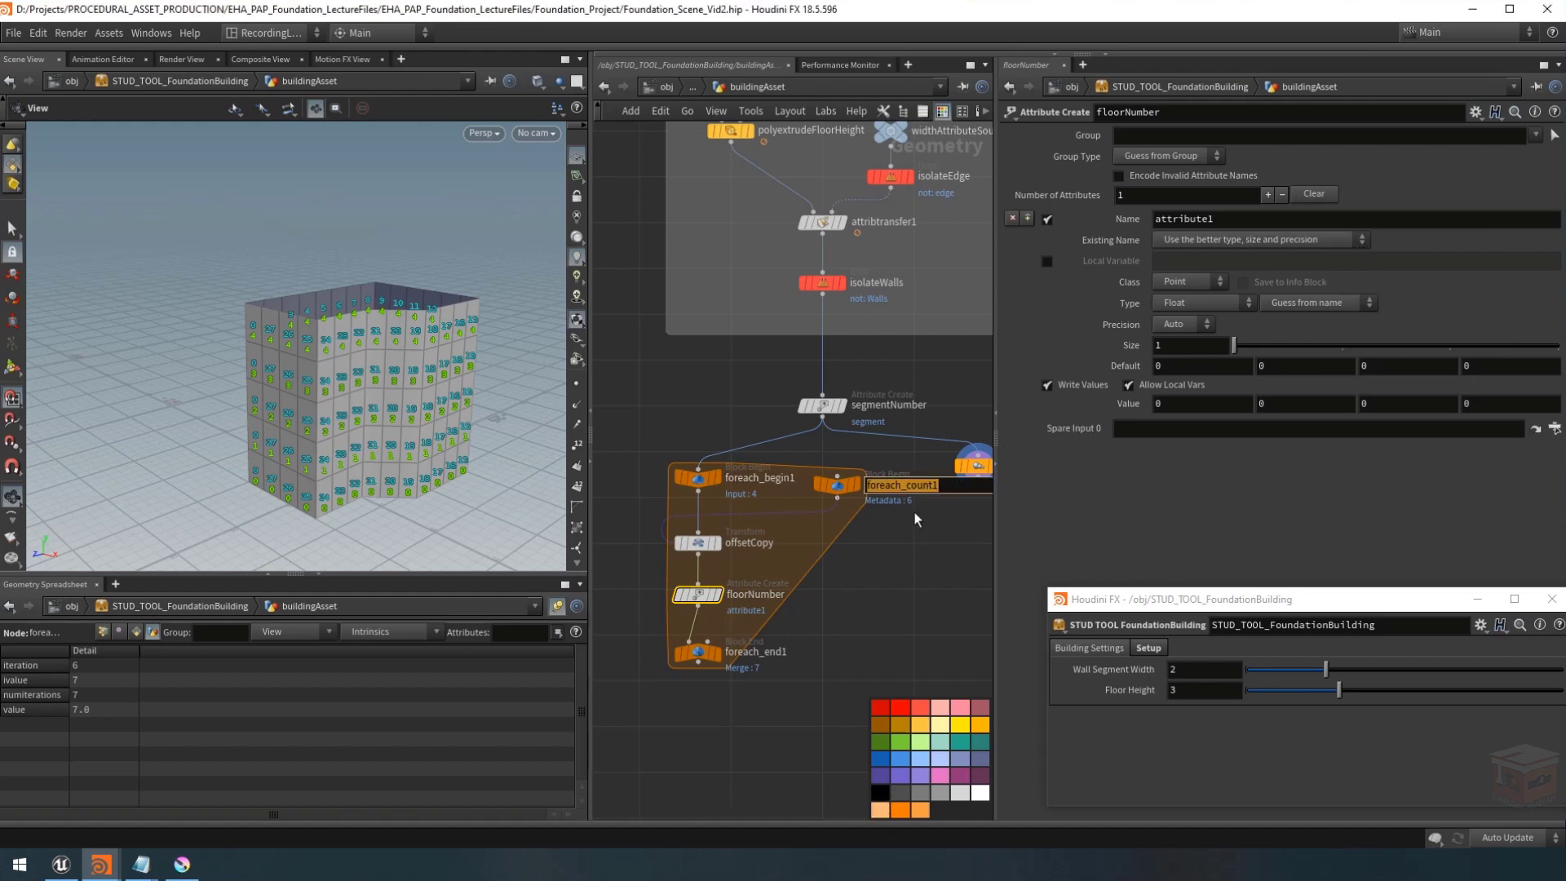
{"action": "key", "text": "Return"}
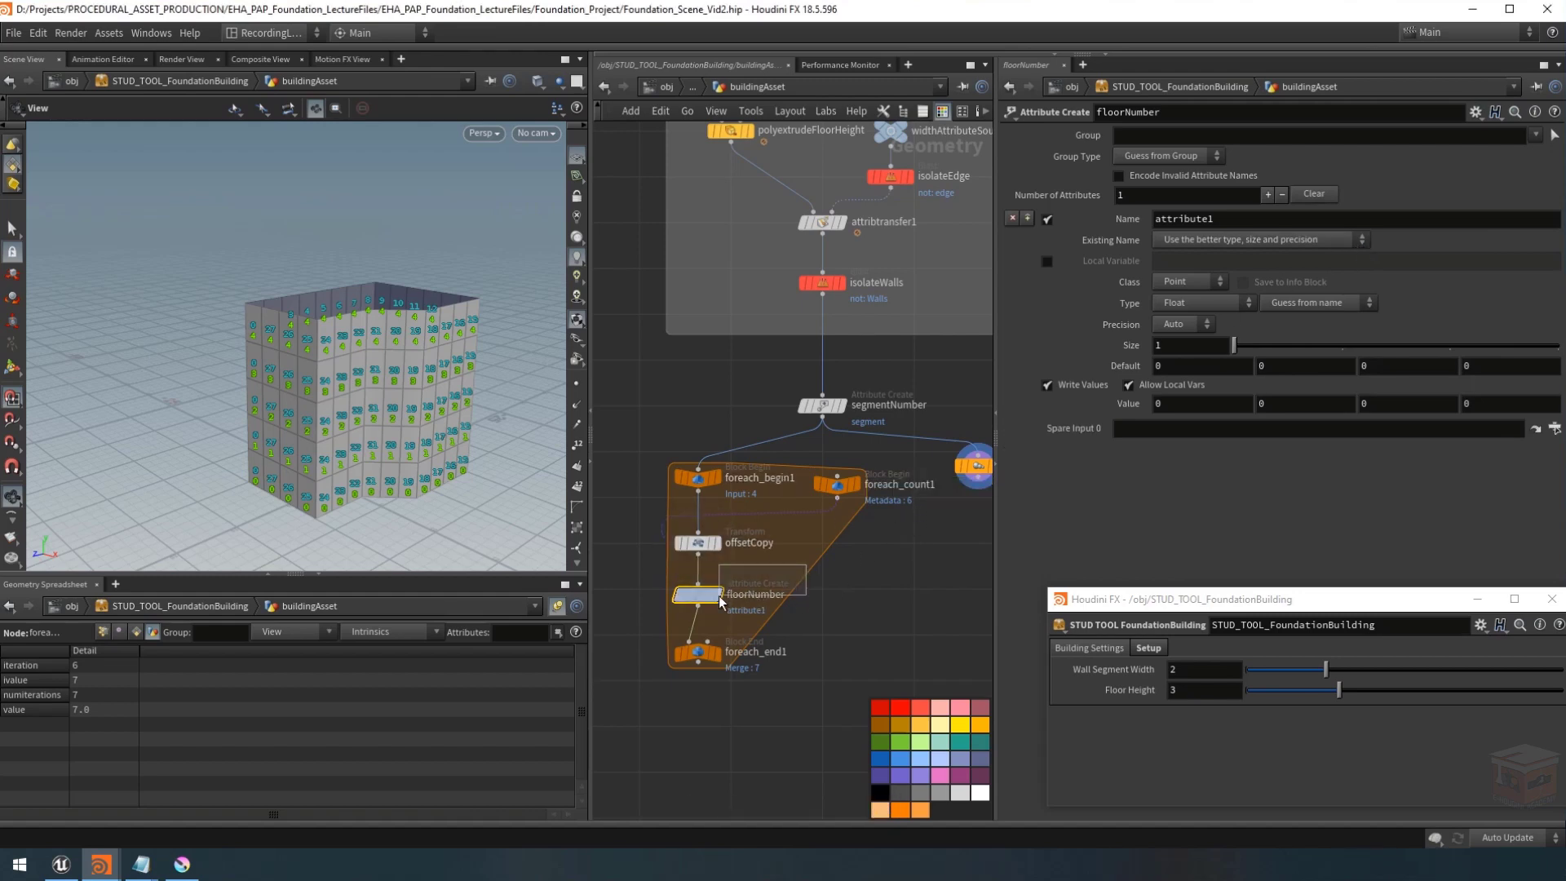
{"action": "left_click", "coordinate": [1137, 430]}
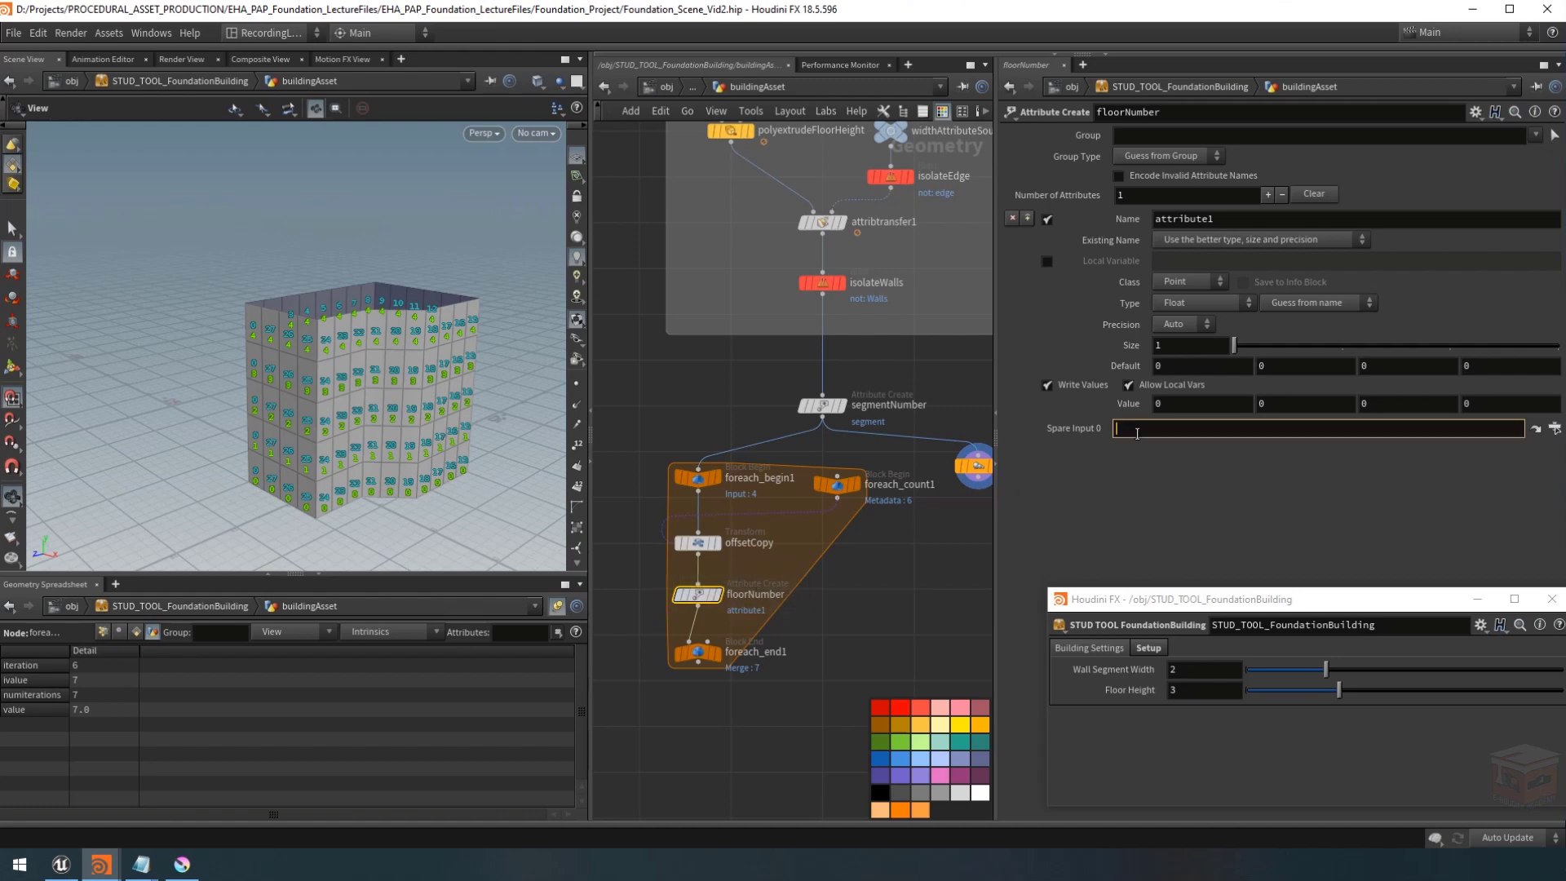
{"action": "type", "text": "../foreach_count1"}
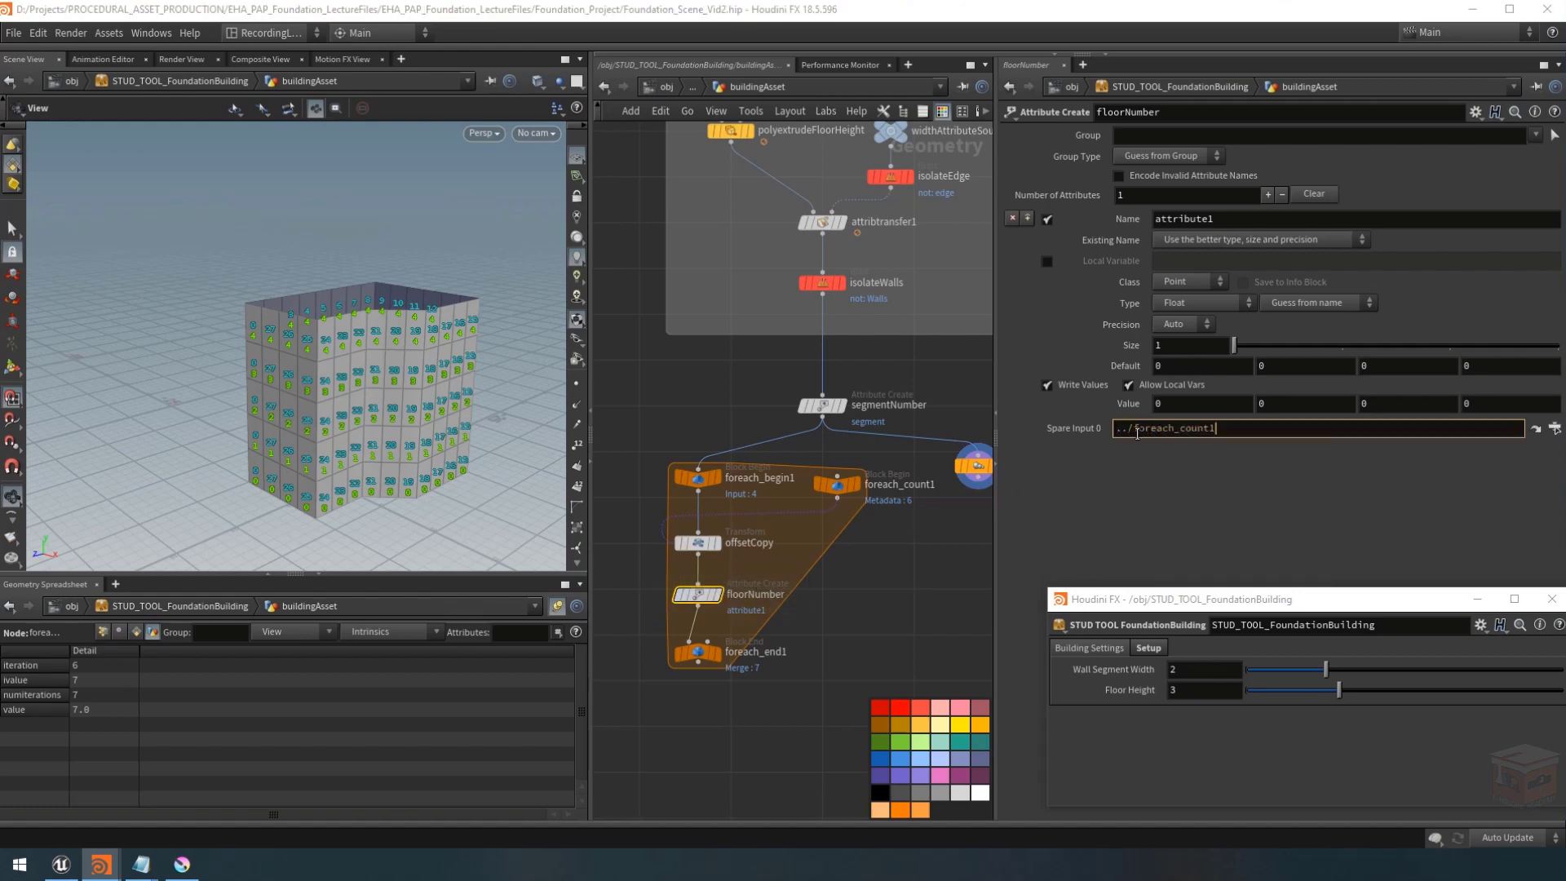
{"action": "key", "text": "Return"}
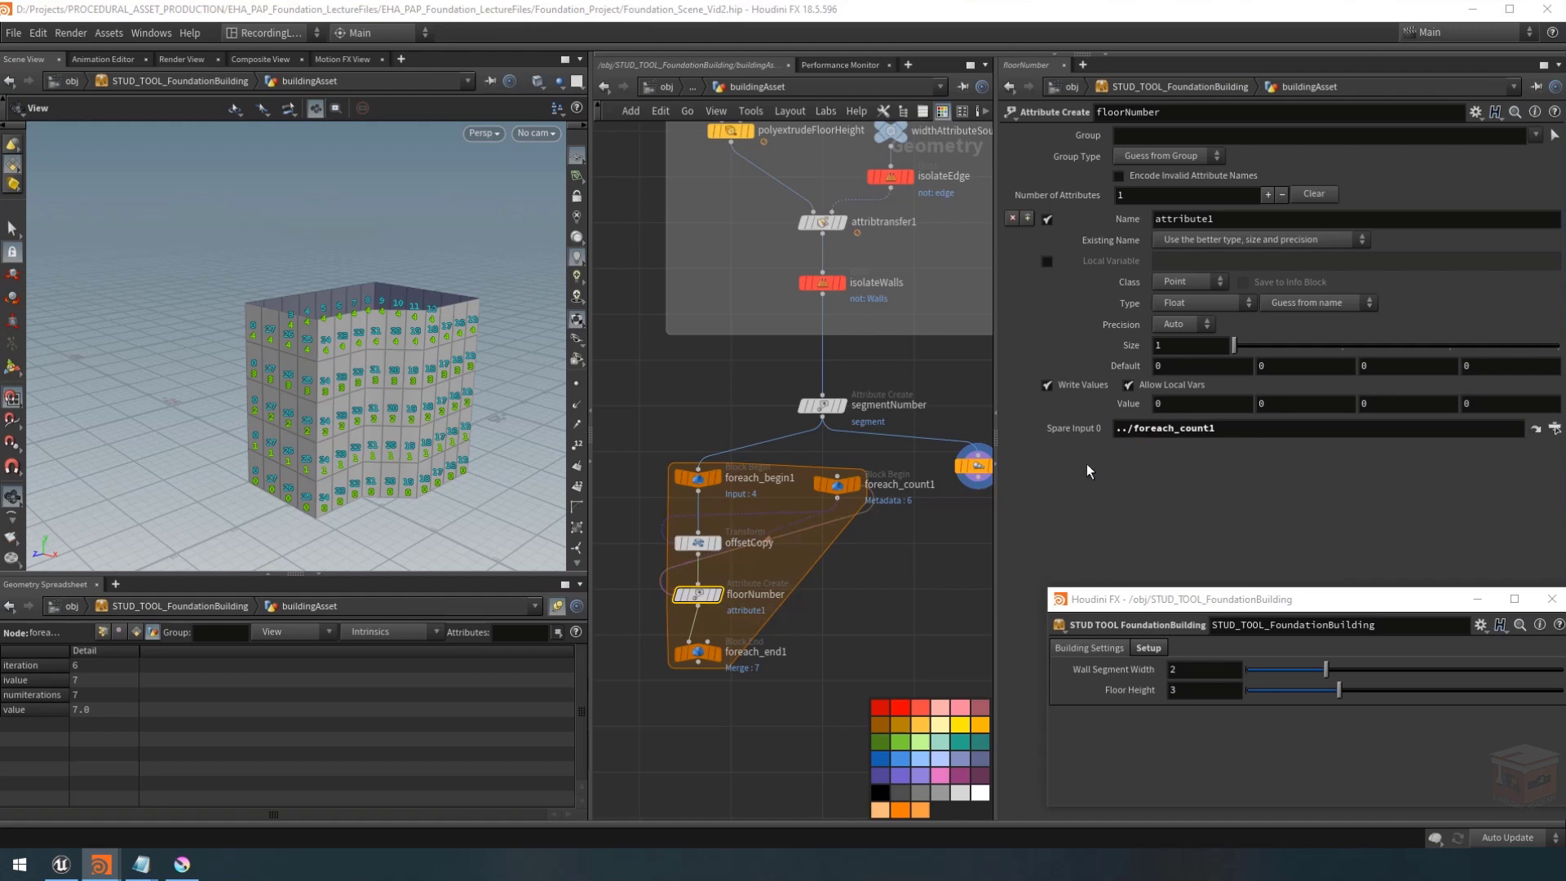
{"action": "left_click", "coordinate": [823, 604]}
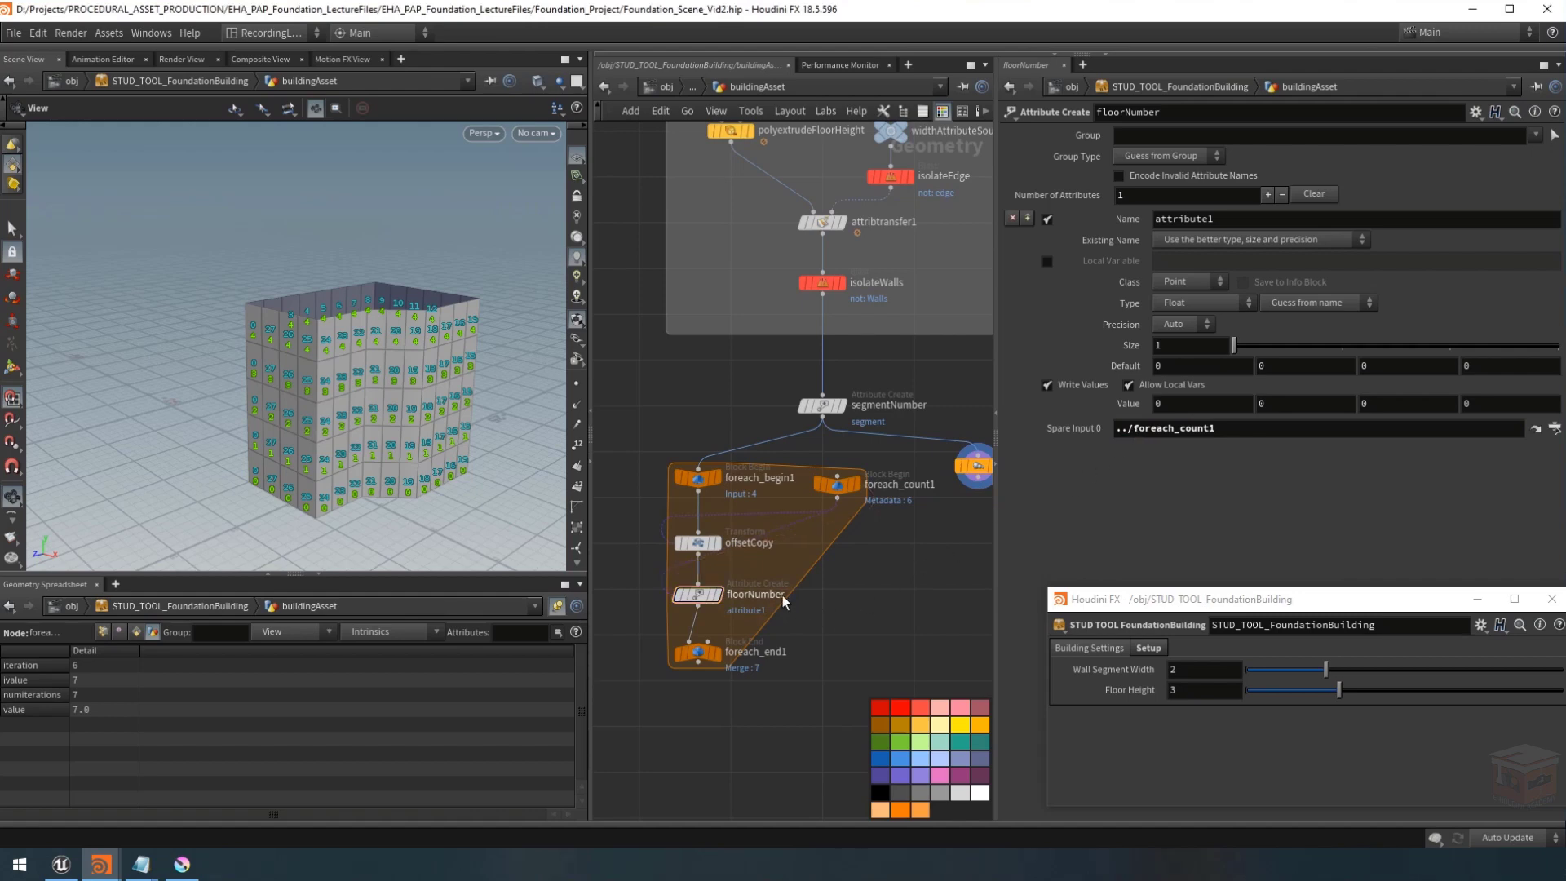
Copy the detail(-1,"iteration",0) expression from offsetCopy's Y translate into the first Value component of floorNumber.
{"action": "left_click_drag", "start_coordinate": [781, 558], "coordinate": [619, 521]}
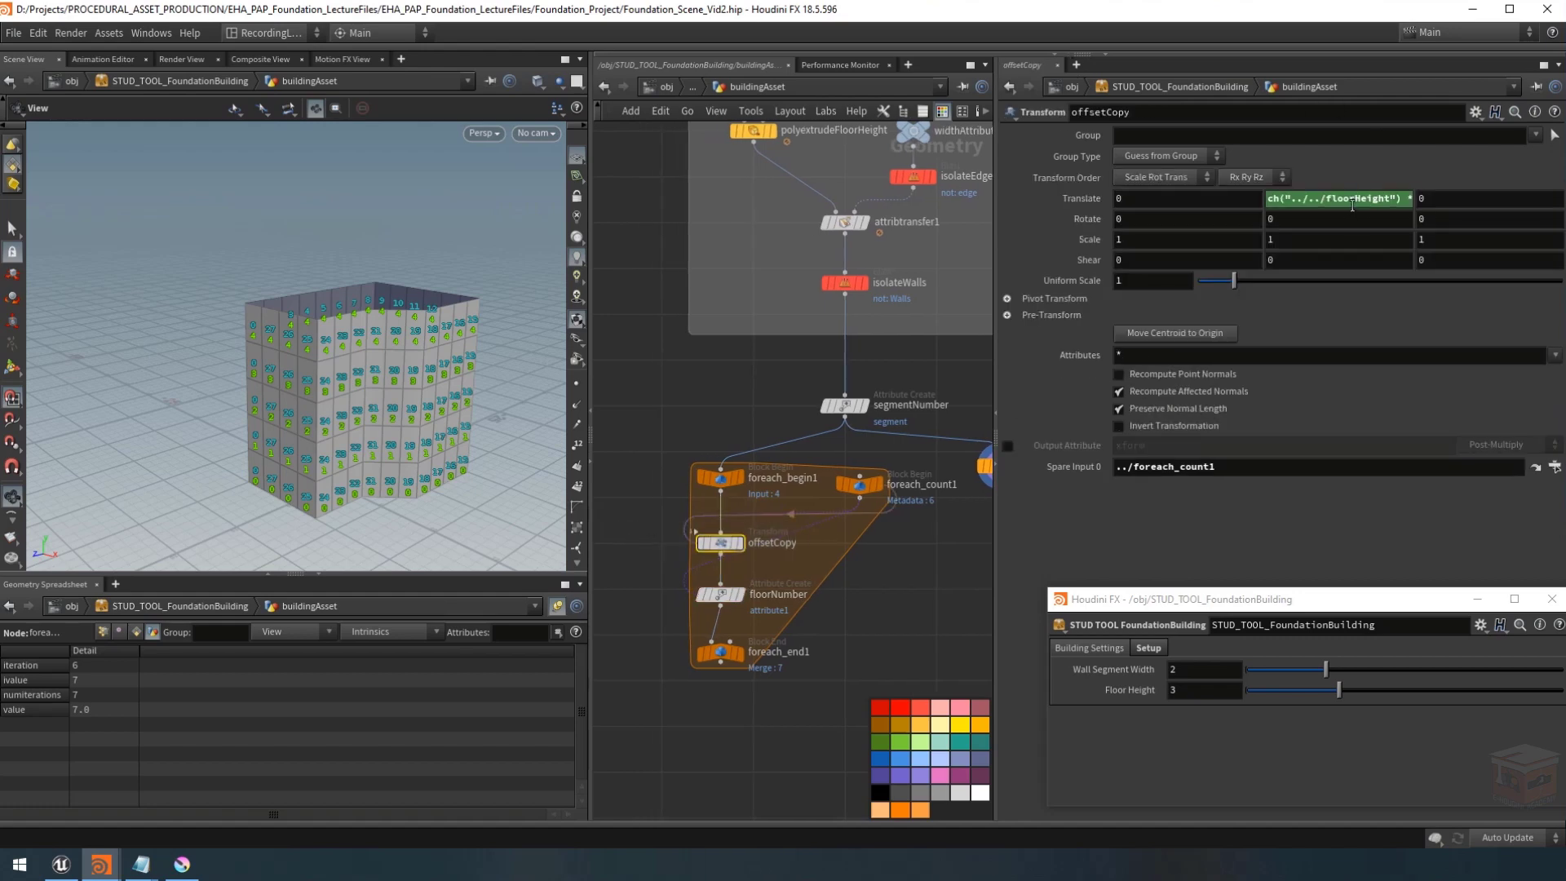
{"action": "left_click", "coordinate": [1309, 200]}
{"action": "left_click_drag", "start_coordinate": [1451, 199], "coordinate": [1264, 205]}
{"action": "key", "text": "ctrl+c"}
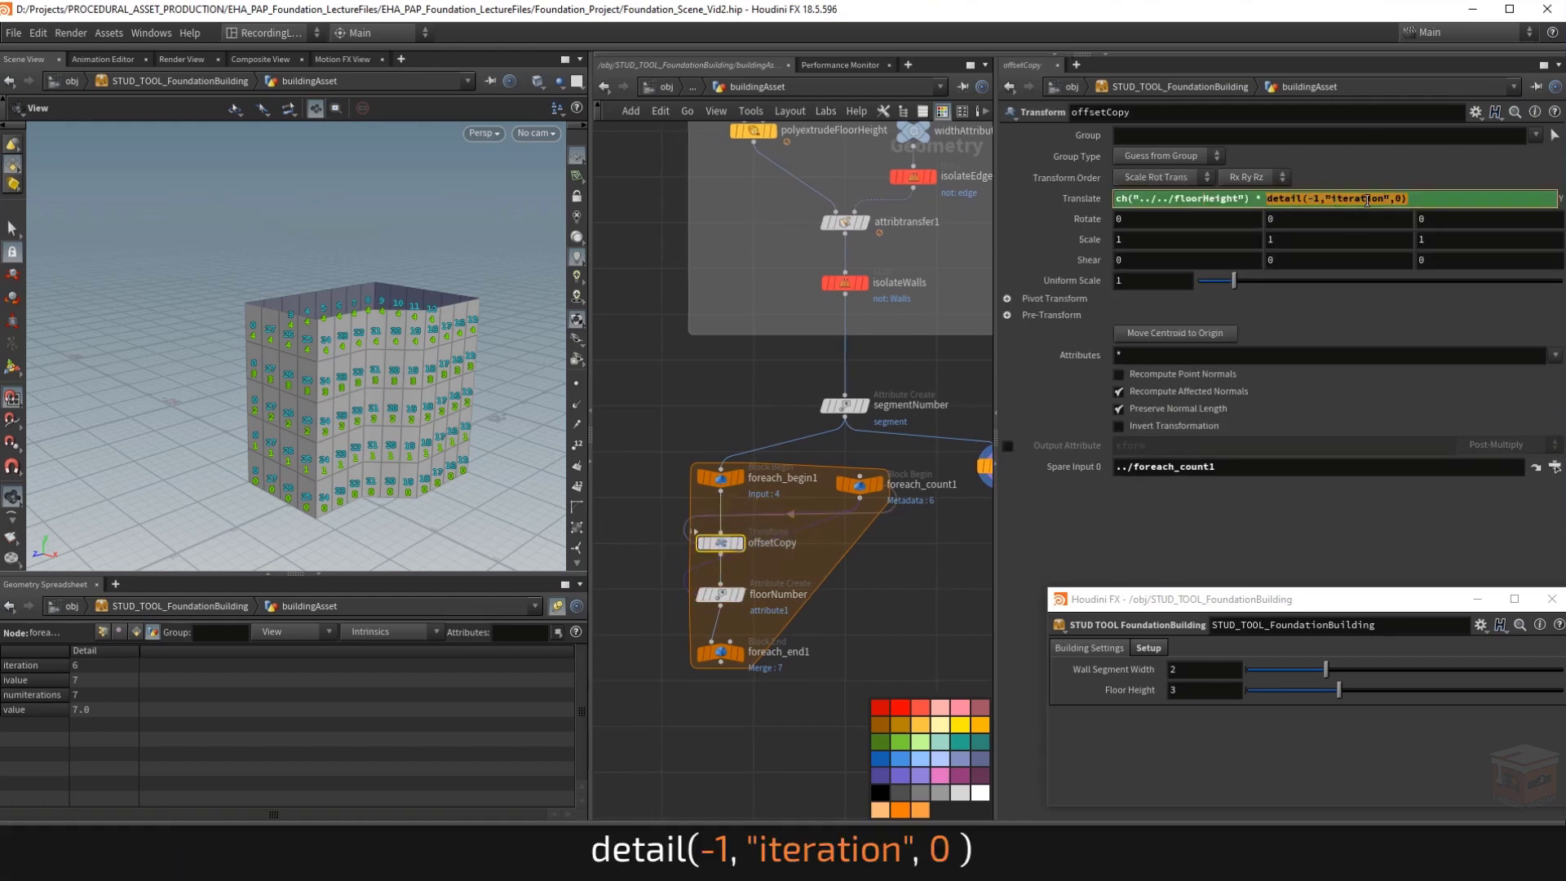
{"action": "left_click", "coordinate": [919, 598]}
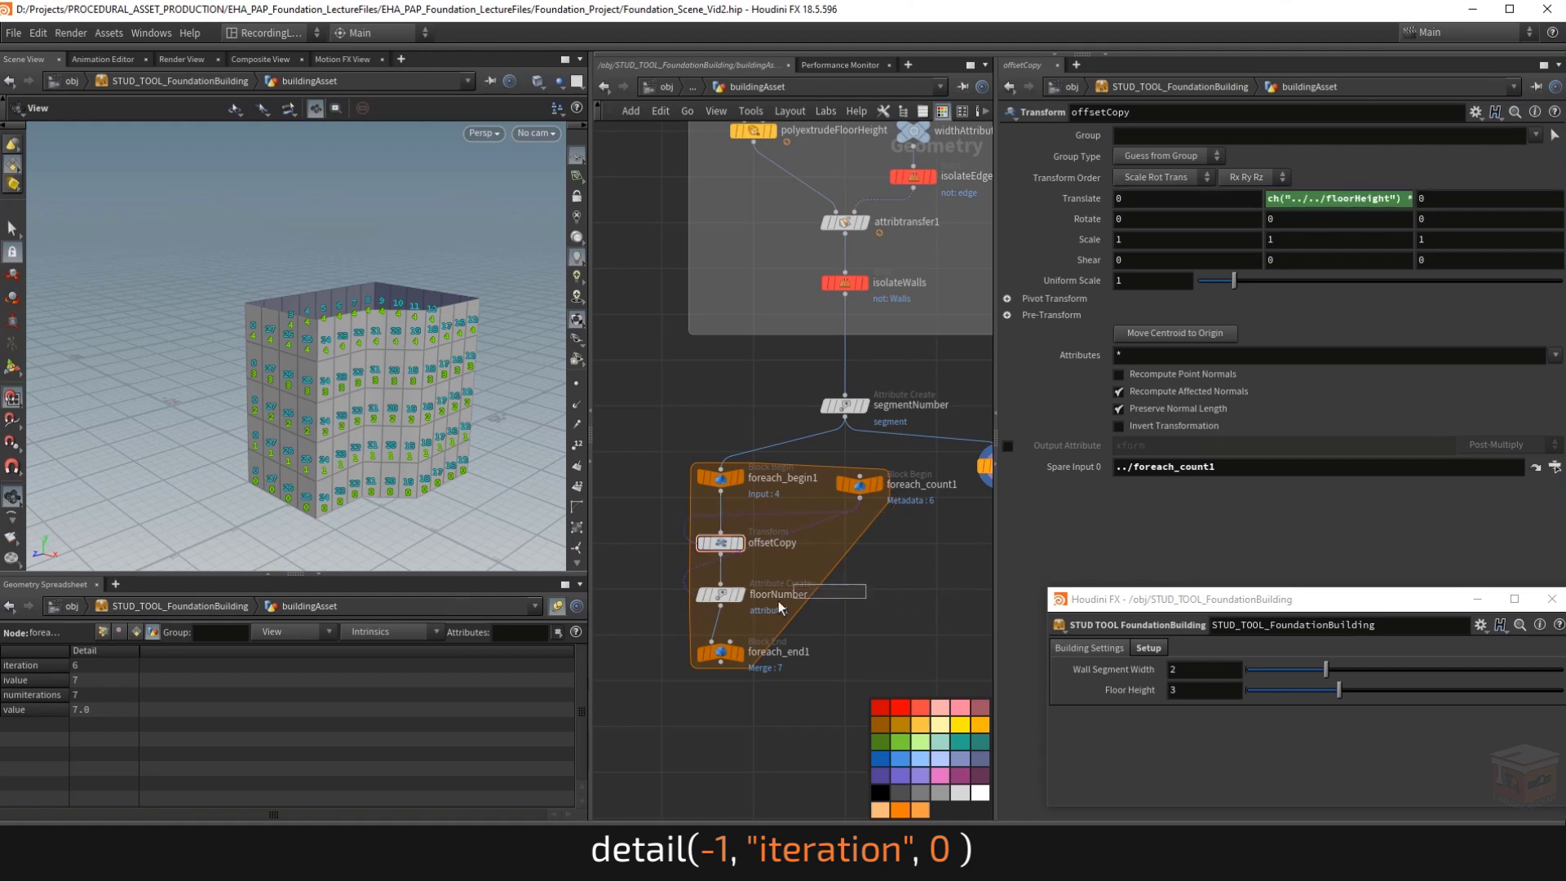
{"action": "left_click", "coordinate": [718, 595]}
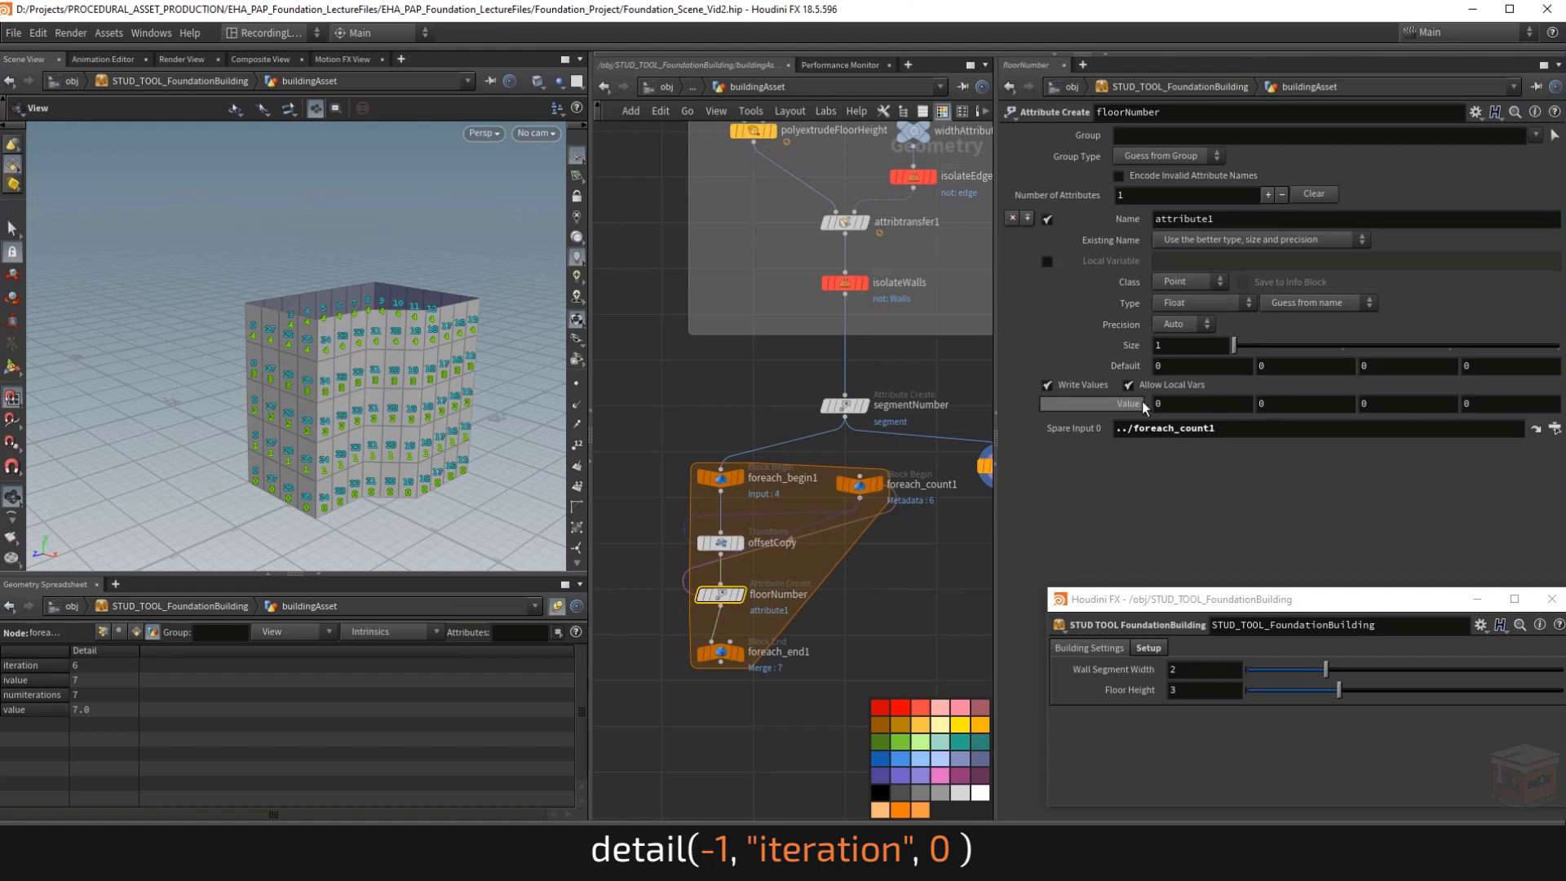
{"action": "left_click", "coordinate": [1218, 403]}
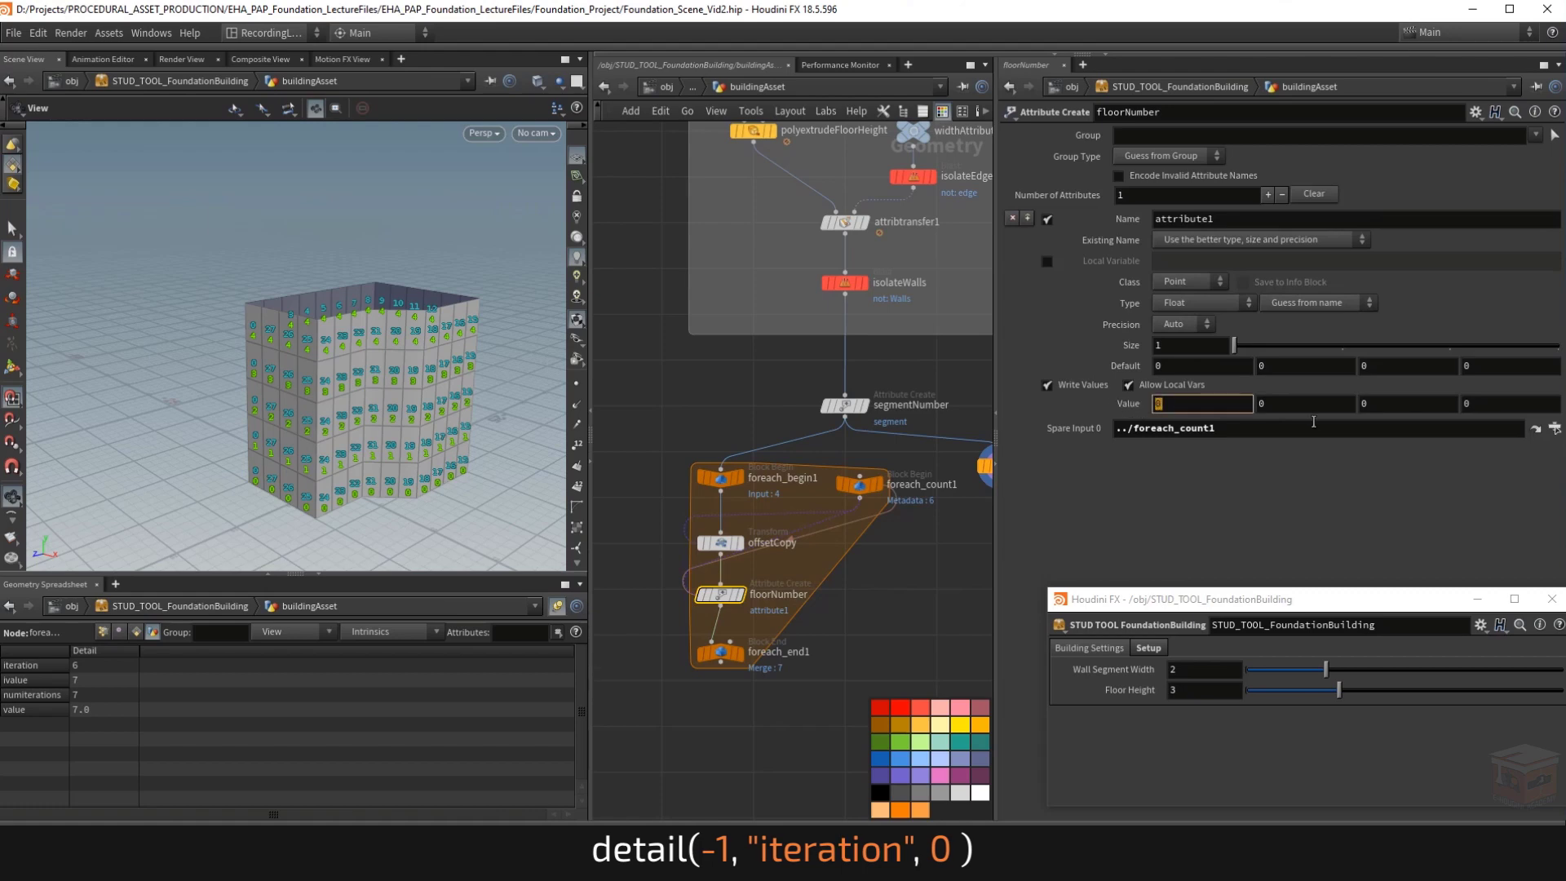
{"action": "key", "text": "ctrl+v"}
{"action": "key", "text": "Return"}
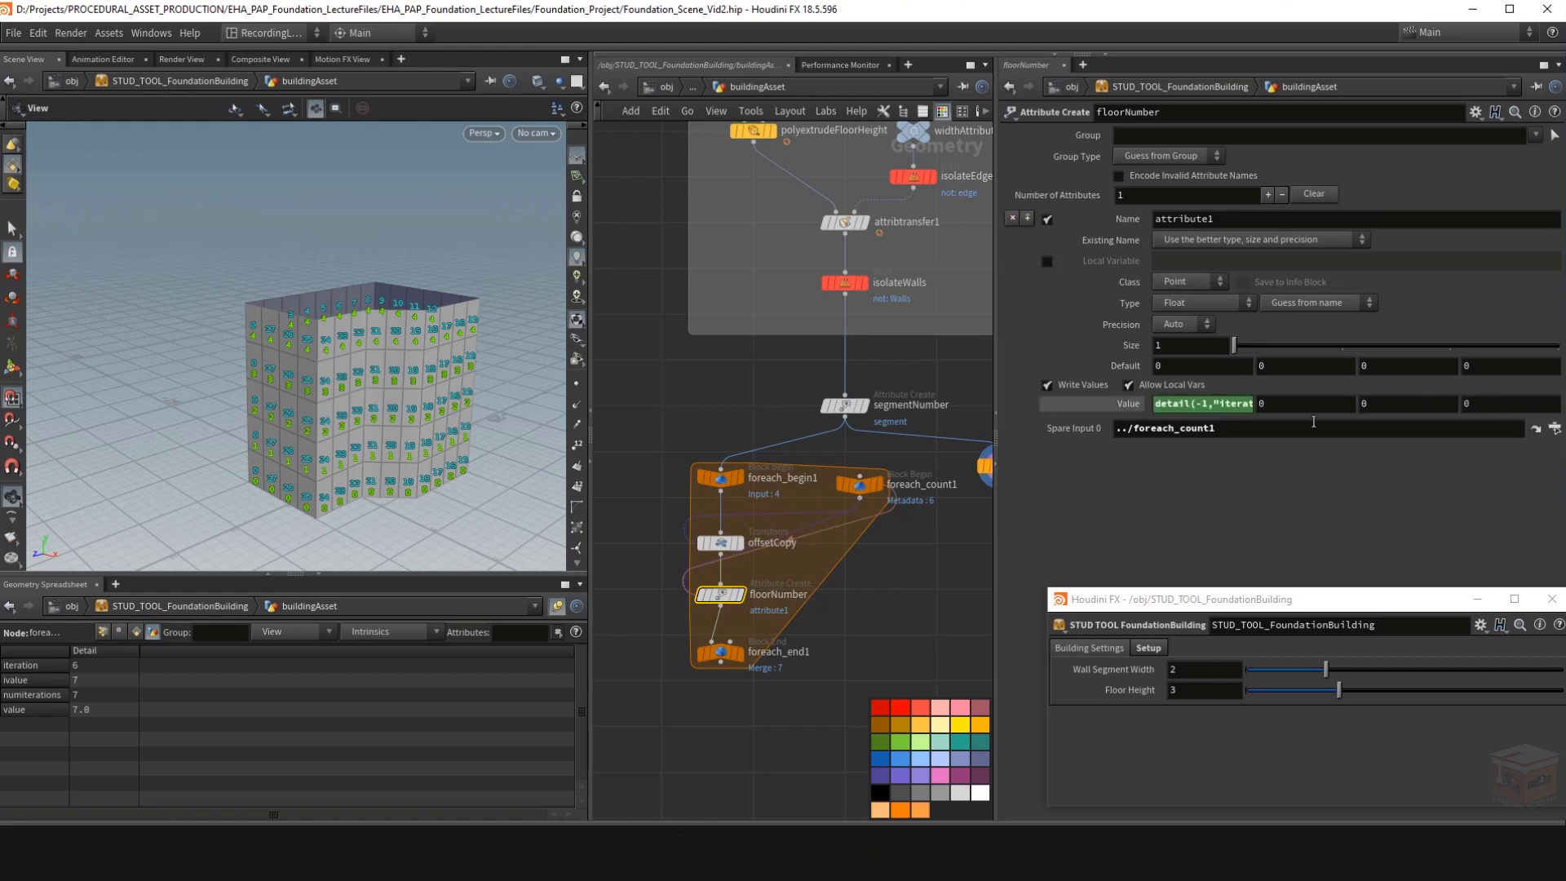
{"action": "left_click", "coordinate": [1175, 403]}
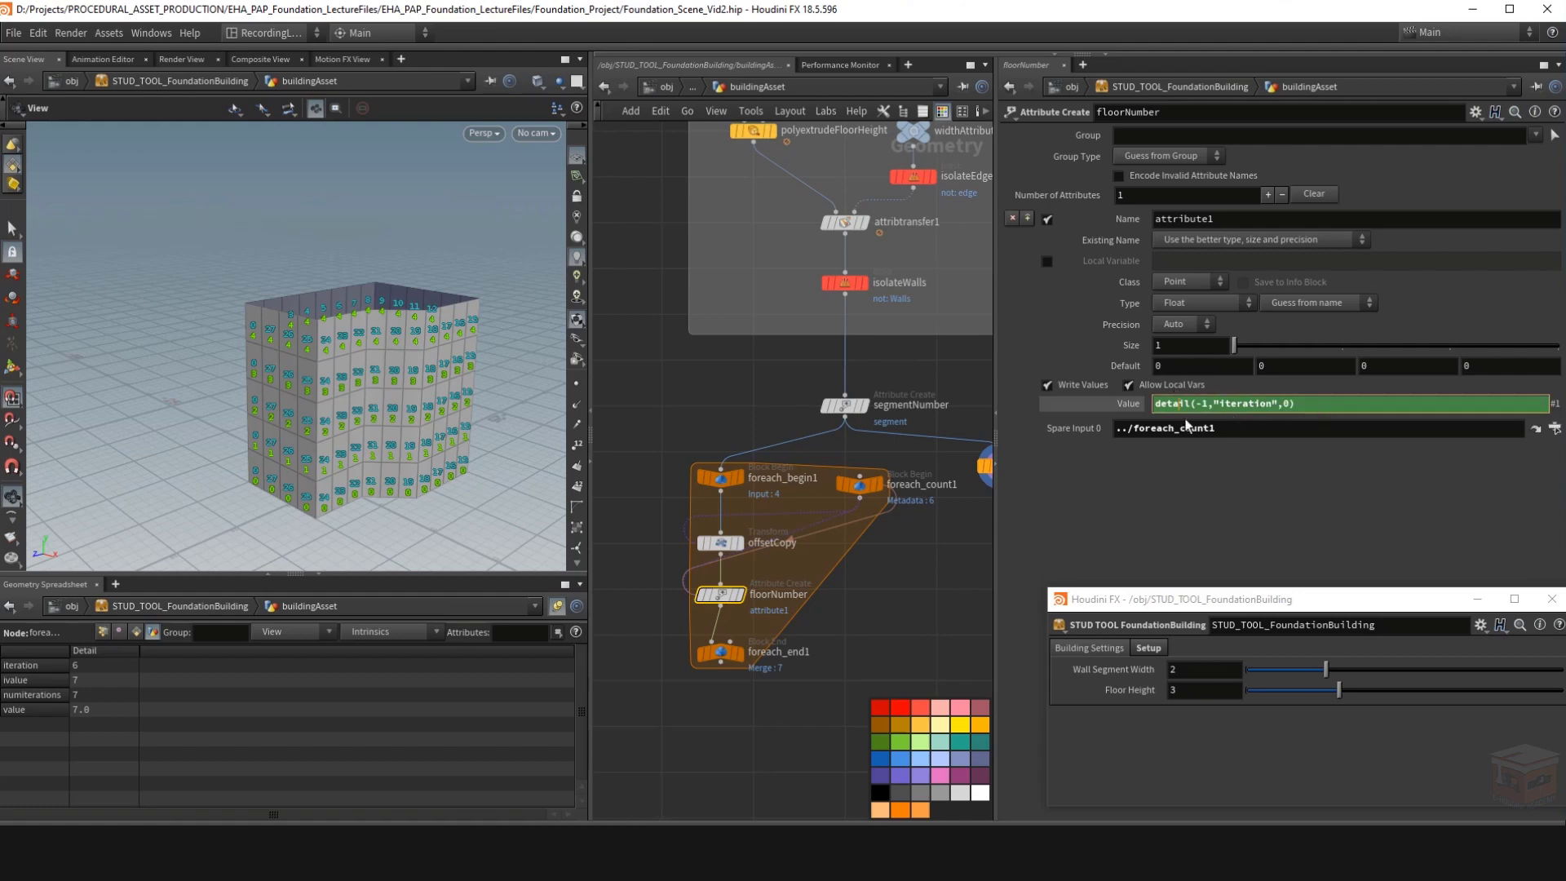
{"action": "left_click", "coordinate": [1123, 409]}
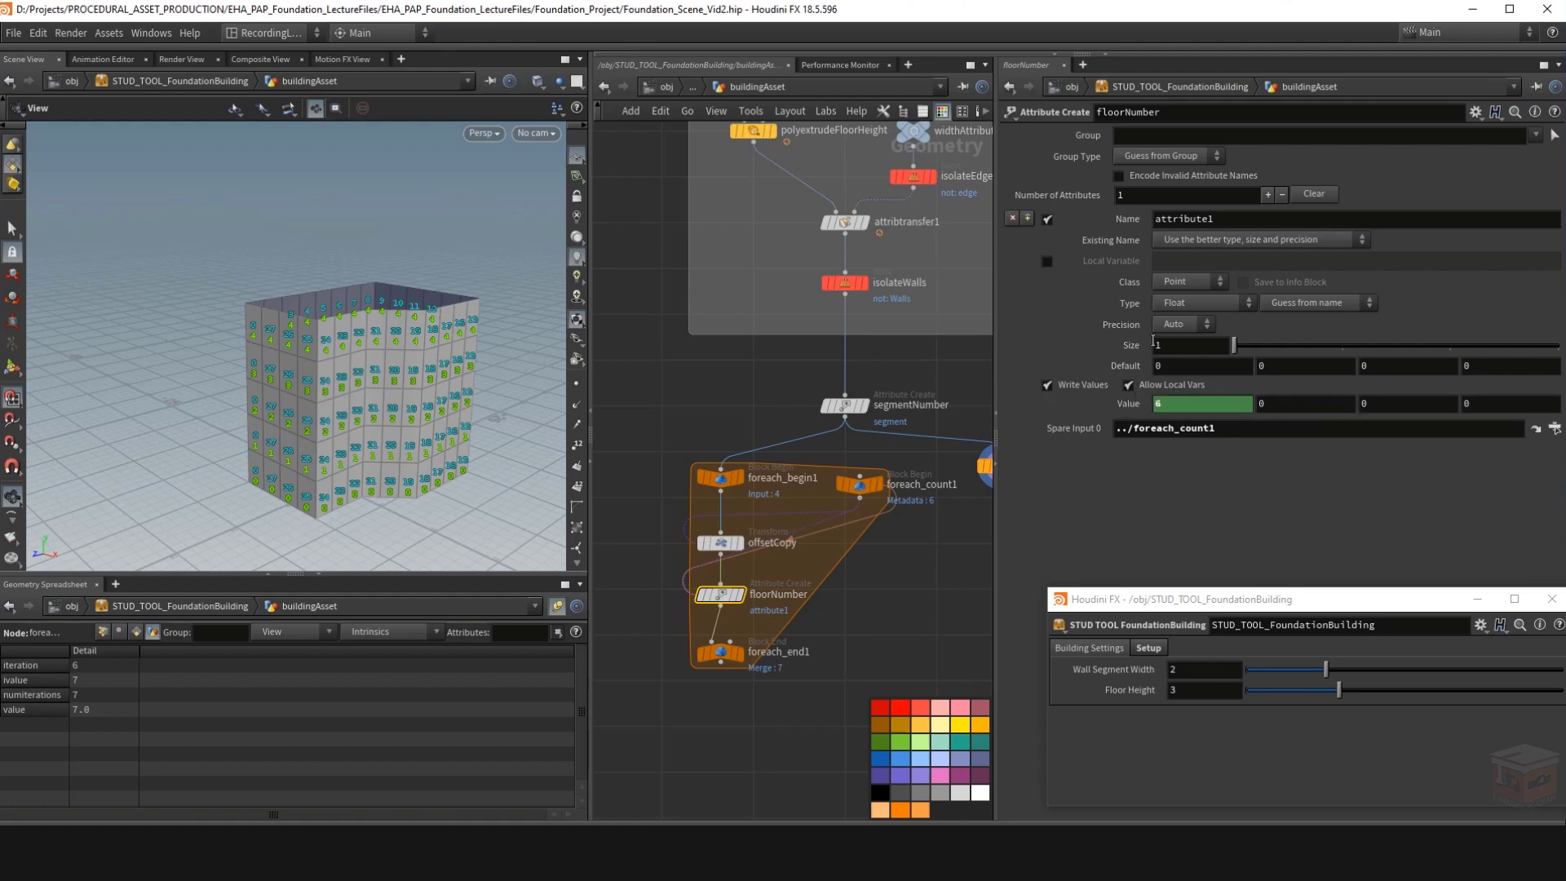
Set floorNumber's attribute class to Primitive and its type to Integer.
{"action": "left_click", "coordinate": [1192, 282]}
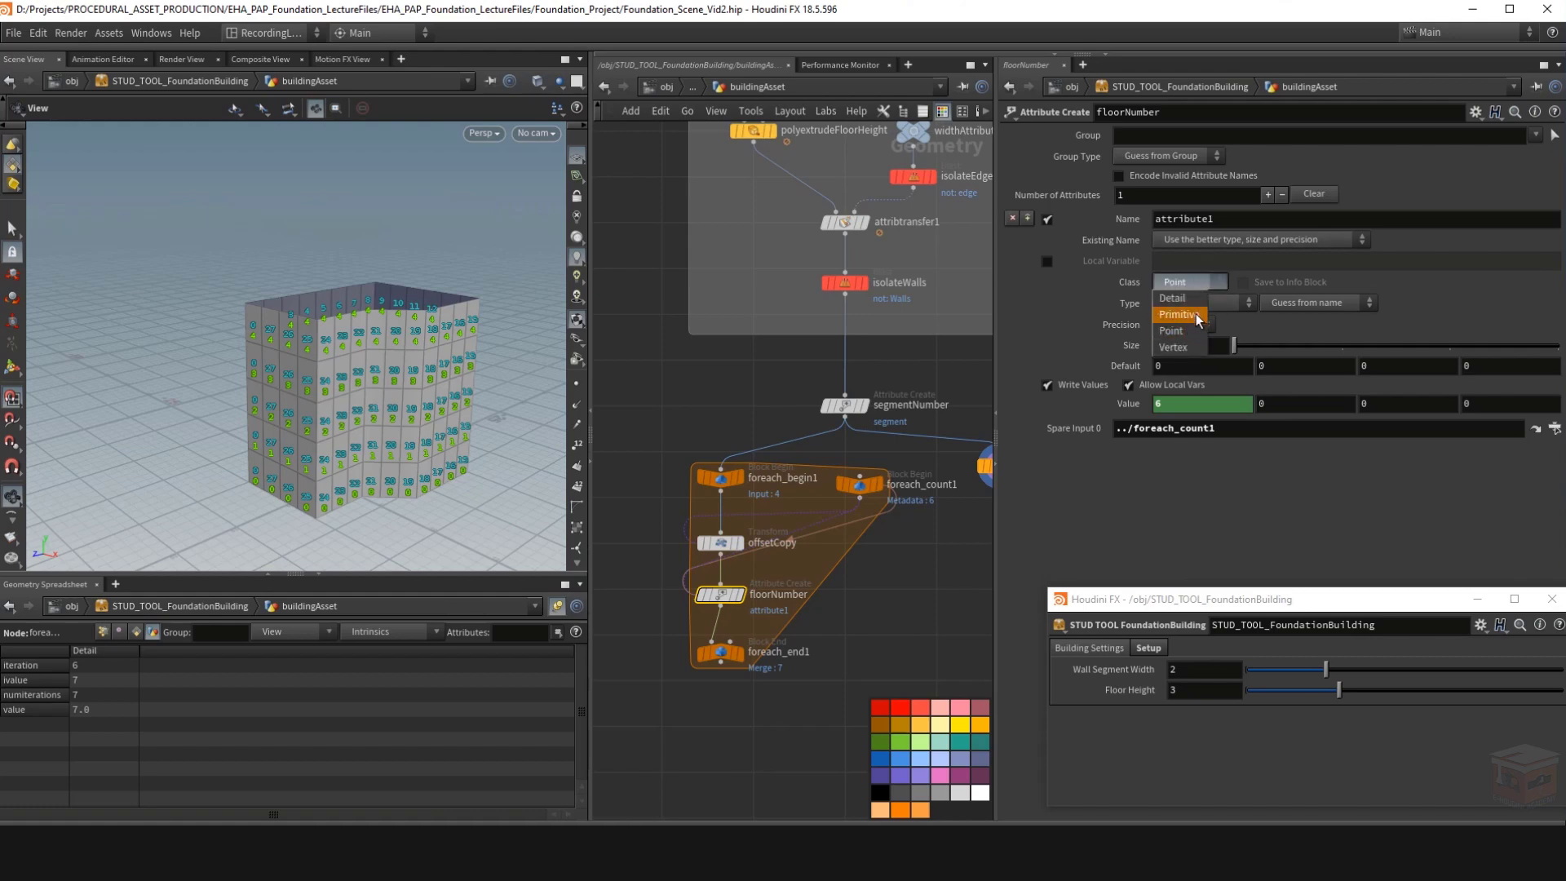
{"action": "left_click", "coordinate": [1197, 315]}
{"action": "left_click", "coordinate": [1197, 305]}
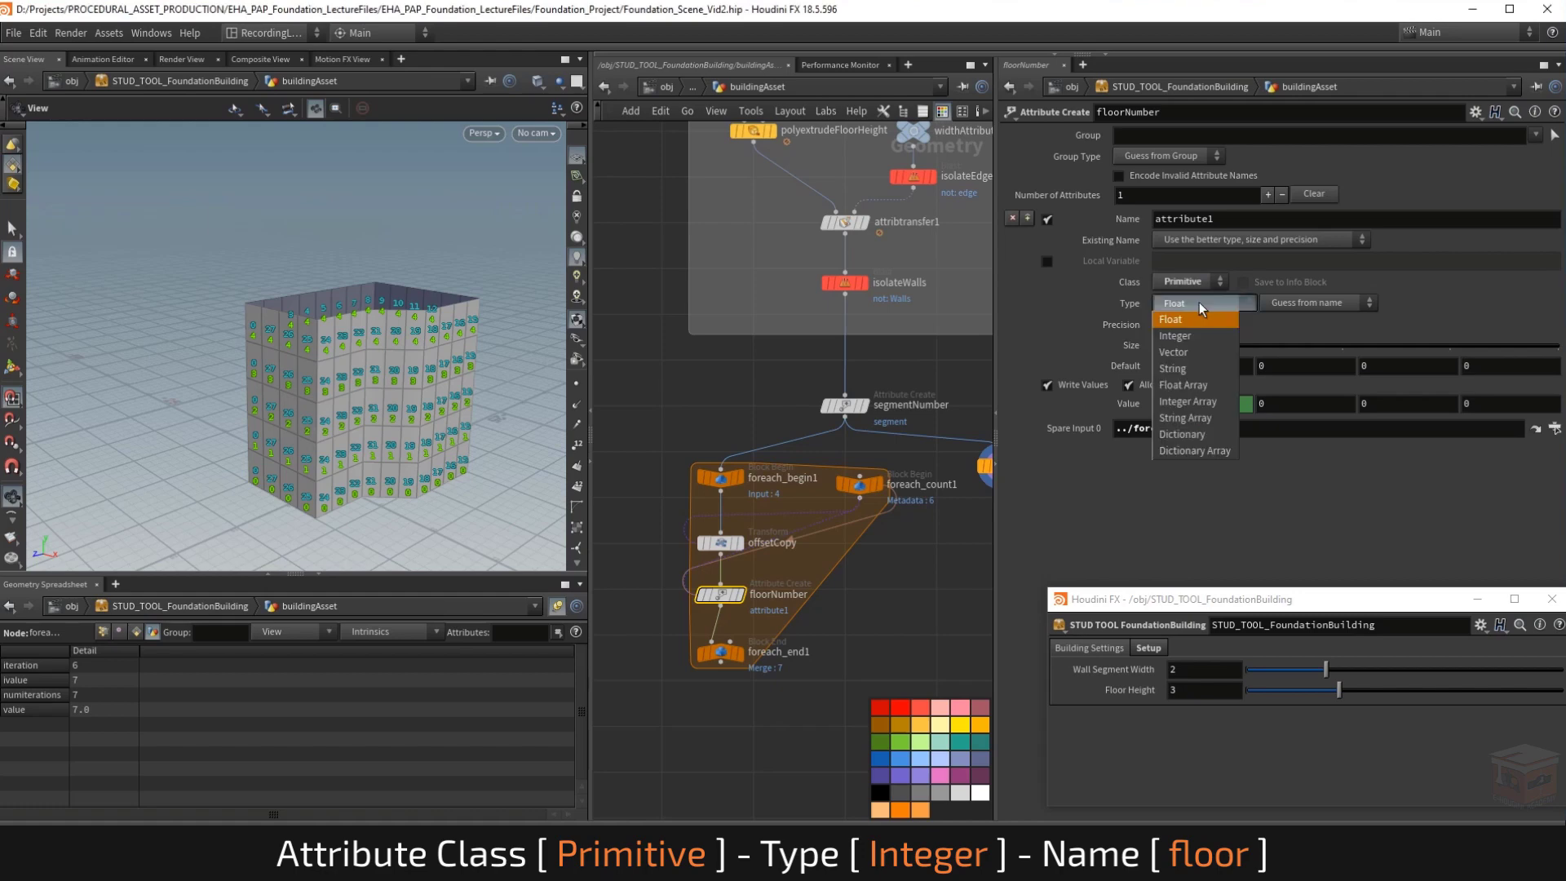
{"action": "left_click", "coordinate": [1196, 336]}
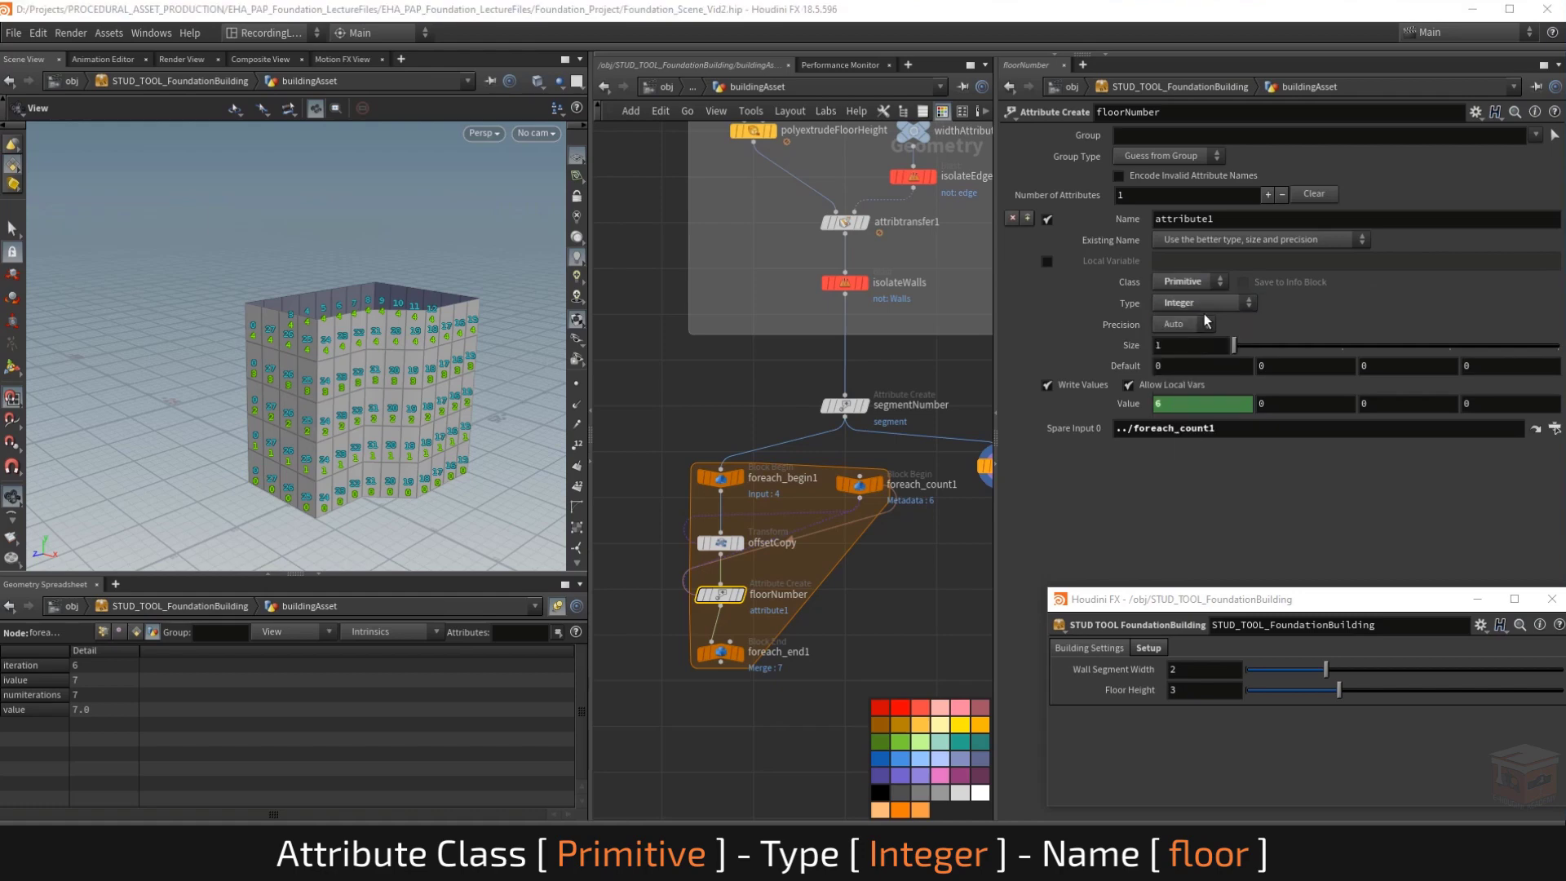
Name the attribute on the floorNumber node floor and display the output of foreach_end1.
{"action": "double_click", "coordinate": [1257, 217]}
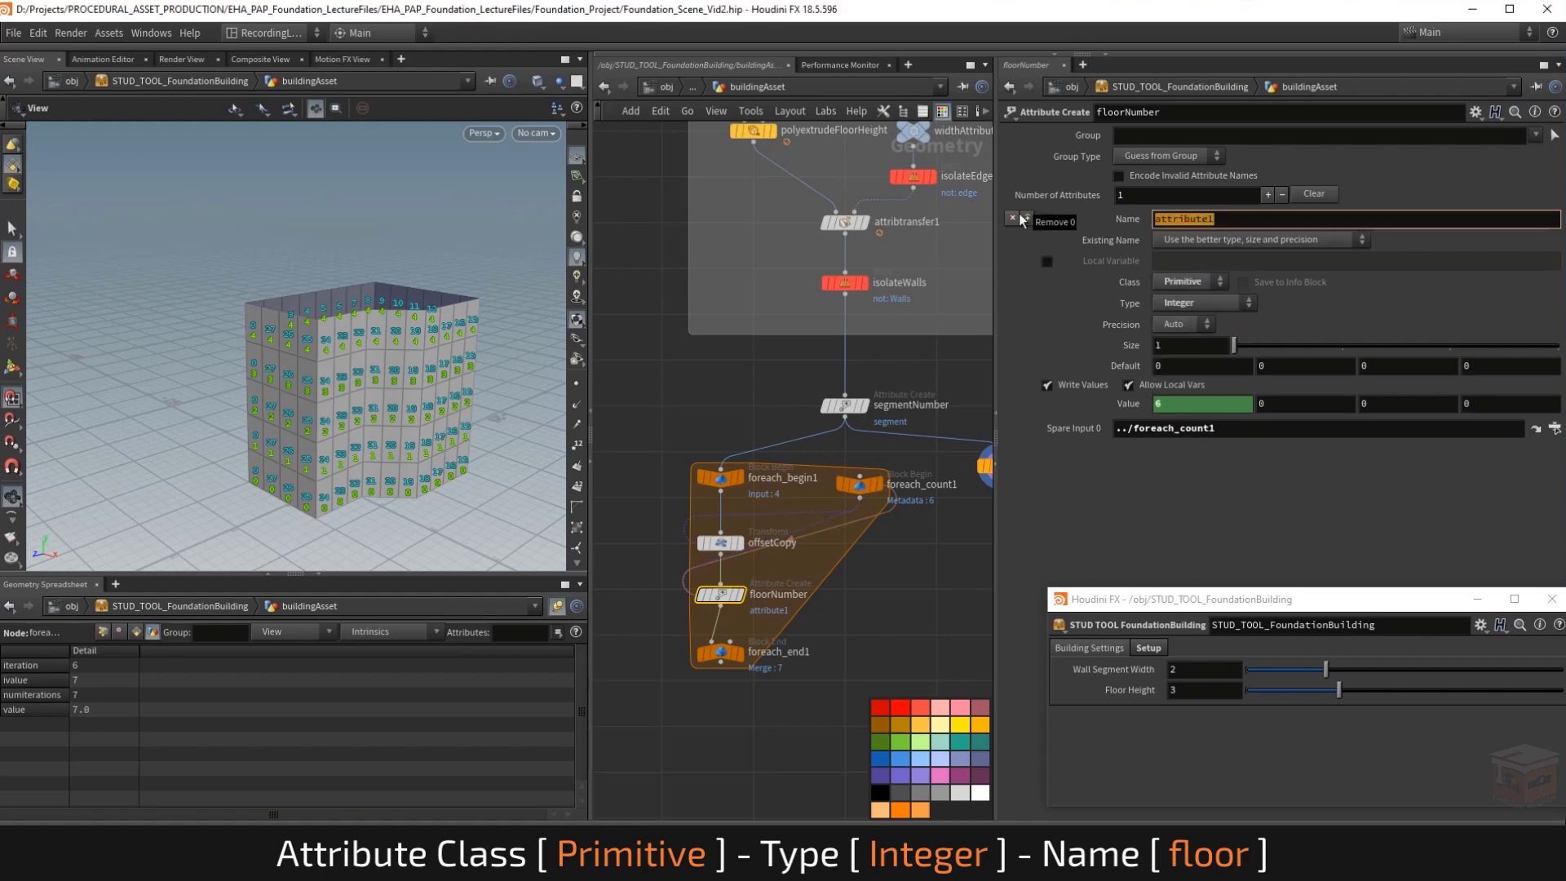
{"action": "type", "text": "floor"}
{"action": "key", "text": "Return"}
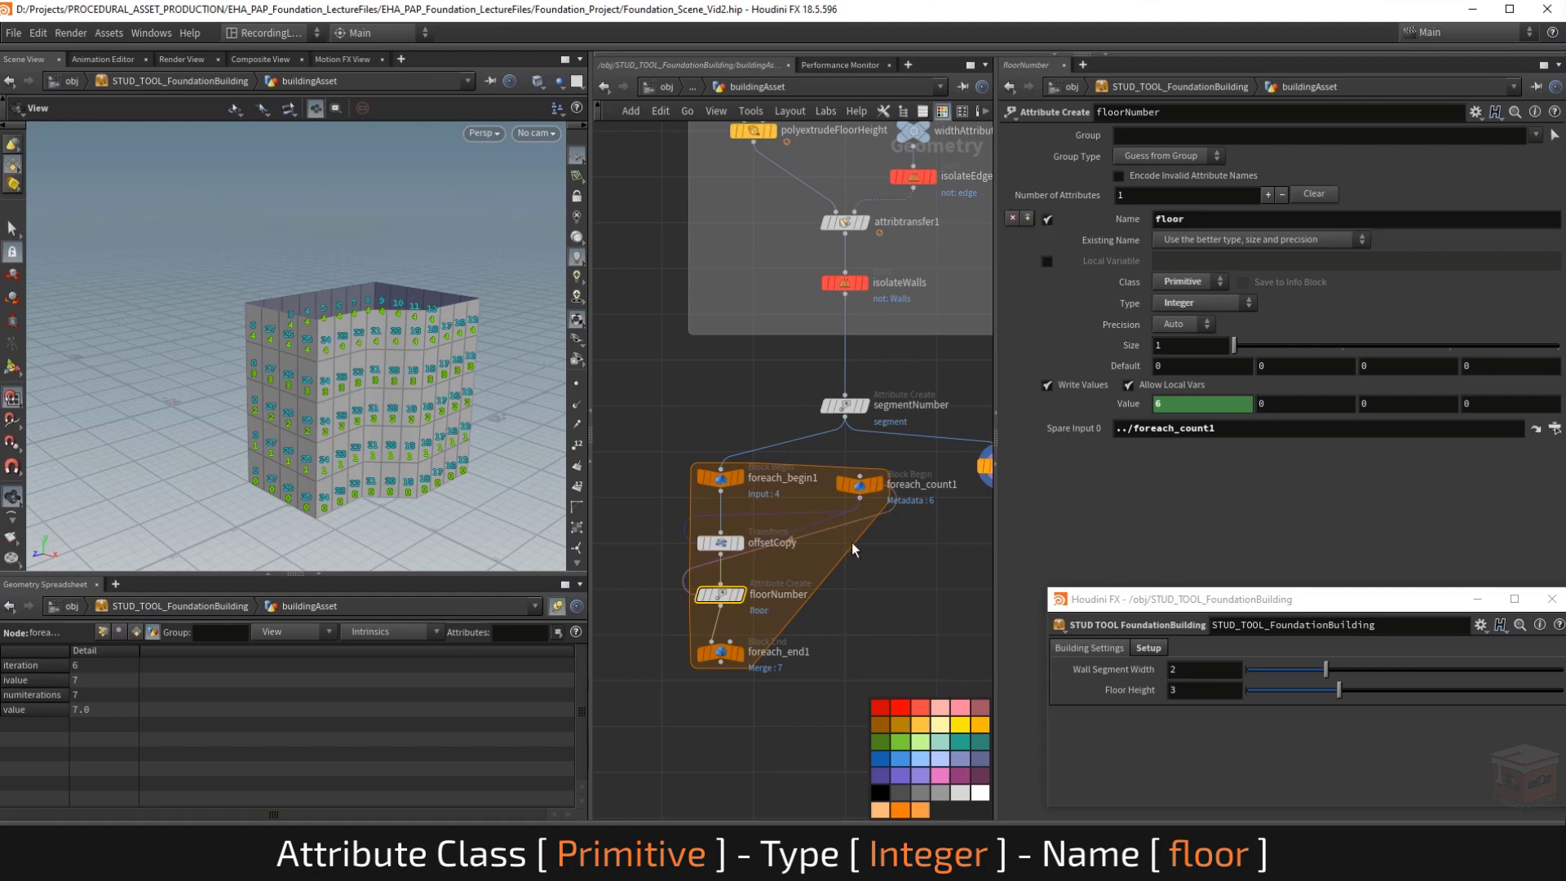
{"action": "left_click", "coordinate": [739, 653]}
{"action": "left_click", "coordinate": [721, 652]}
{"action": "left_click_drag", "start_coordinate": [359, 403], "coordinate": [245, 473]}
{"action": "scroll", "coordinate": [896, 578], "scroll_direction": "down", "scroll_amount": 2}
{"action": "middle_click_drag", "start_coordinate": [896, 578], "coordinate": [833, 577]}
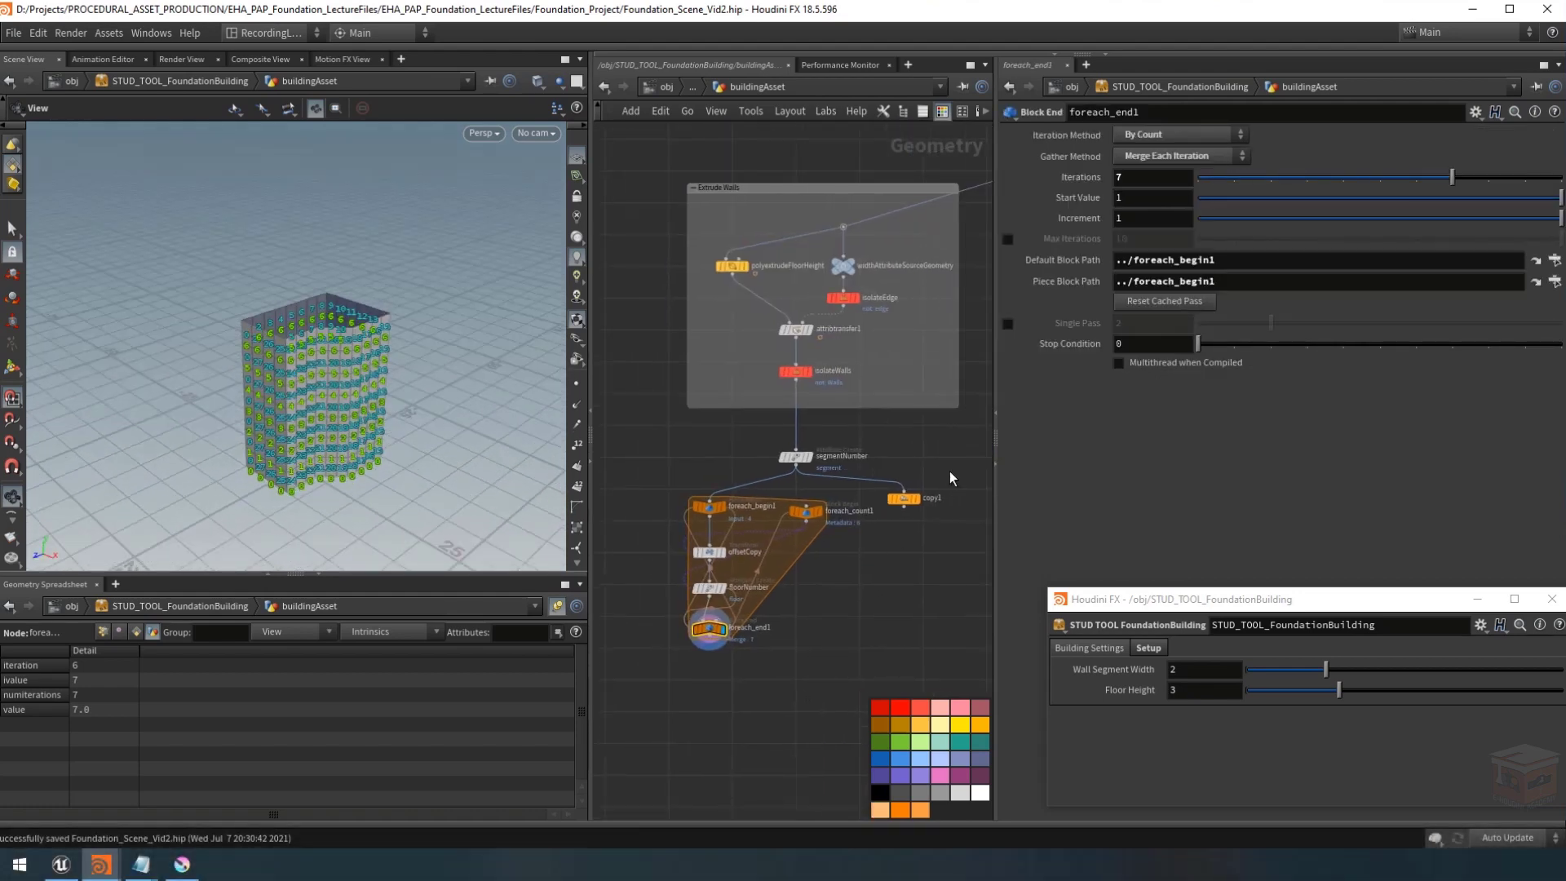
Space the whole for-each loop block and the copy1 node apart beneath segmentNumber.
{"action": "left_click", "coordinate": [965, 499]}
{"action": "left_click_drag", "start_coordinate": [909, 508], "coordinate": [913, 516]}
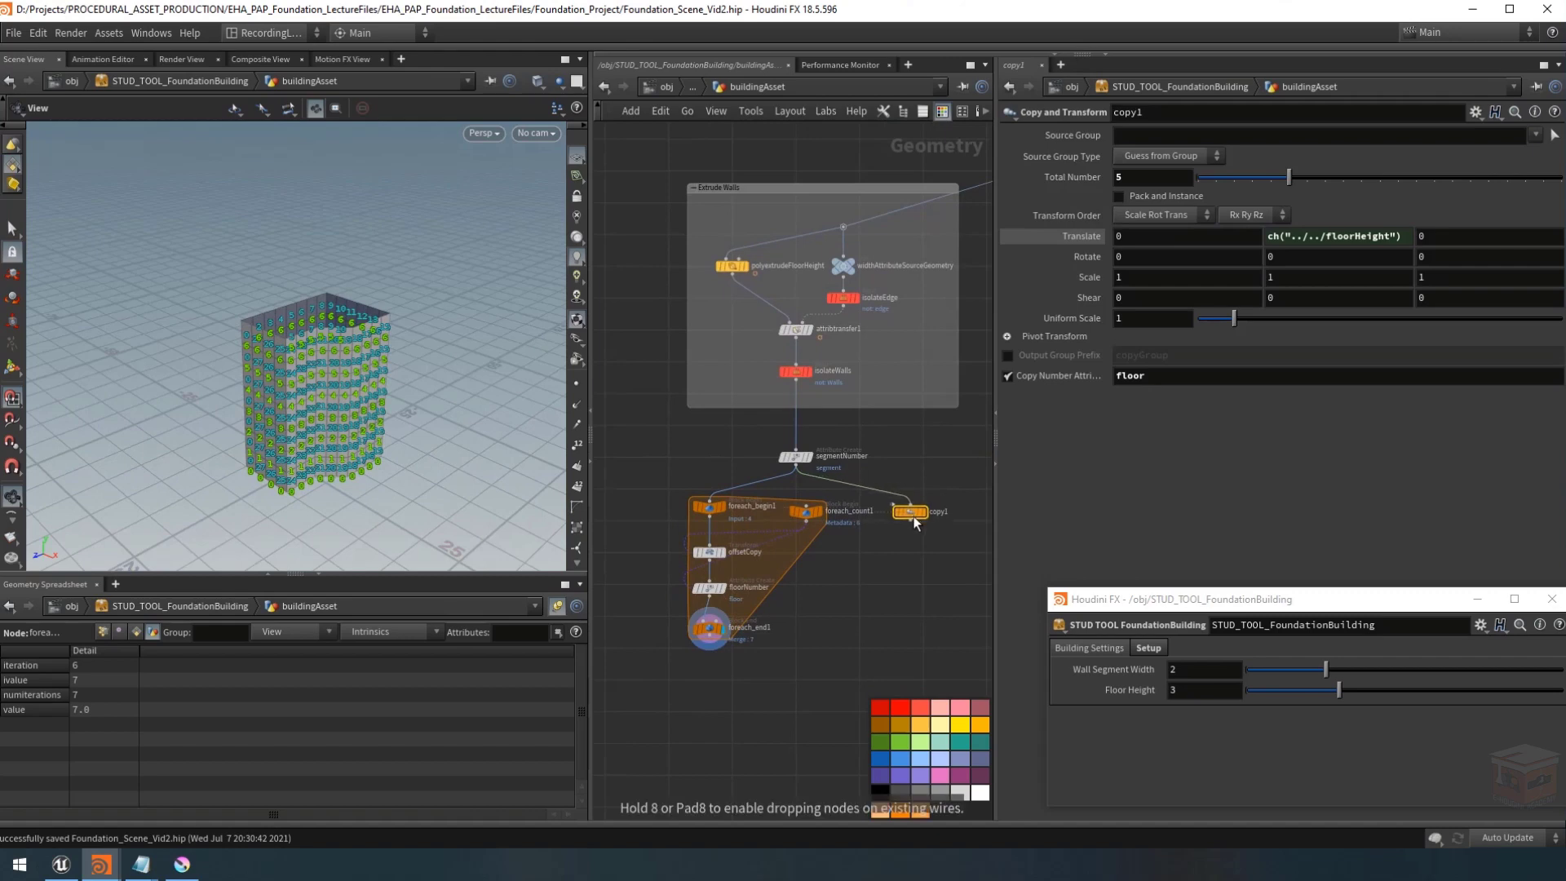
{"action": "mouse_move", "coordinate": [806, 600]}
{"action": "middle_mouse_down"}
{"action": "mouse_move", "coordinate": [833, 594]}
{"action": "mouse_move", "coordinate": [807, 599]}
{"action": "middle_mouse_up"}
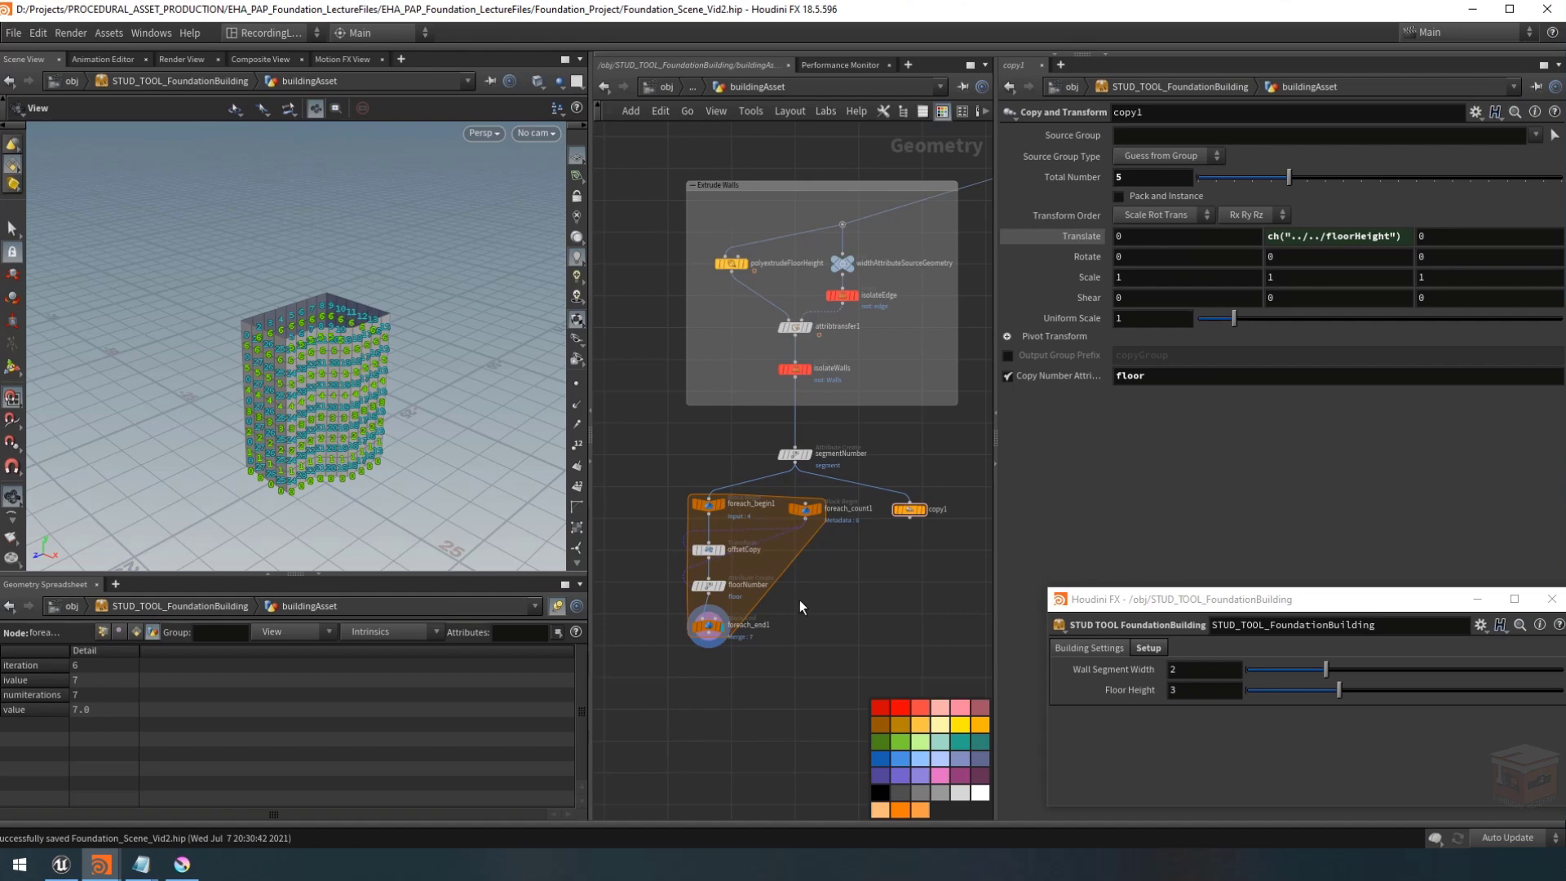
{"action": "left_click_drag", "start_coordinate": [833, 636], "coordinate": [679, 516]}
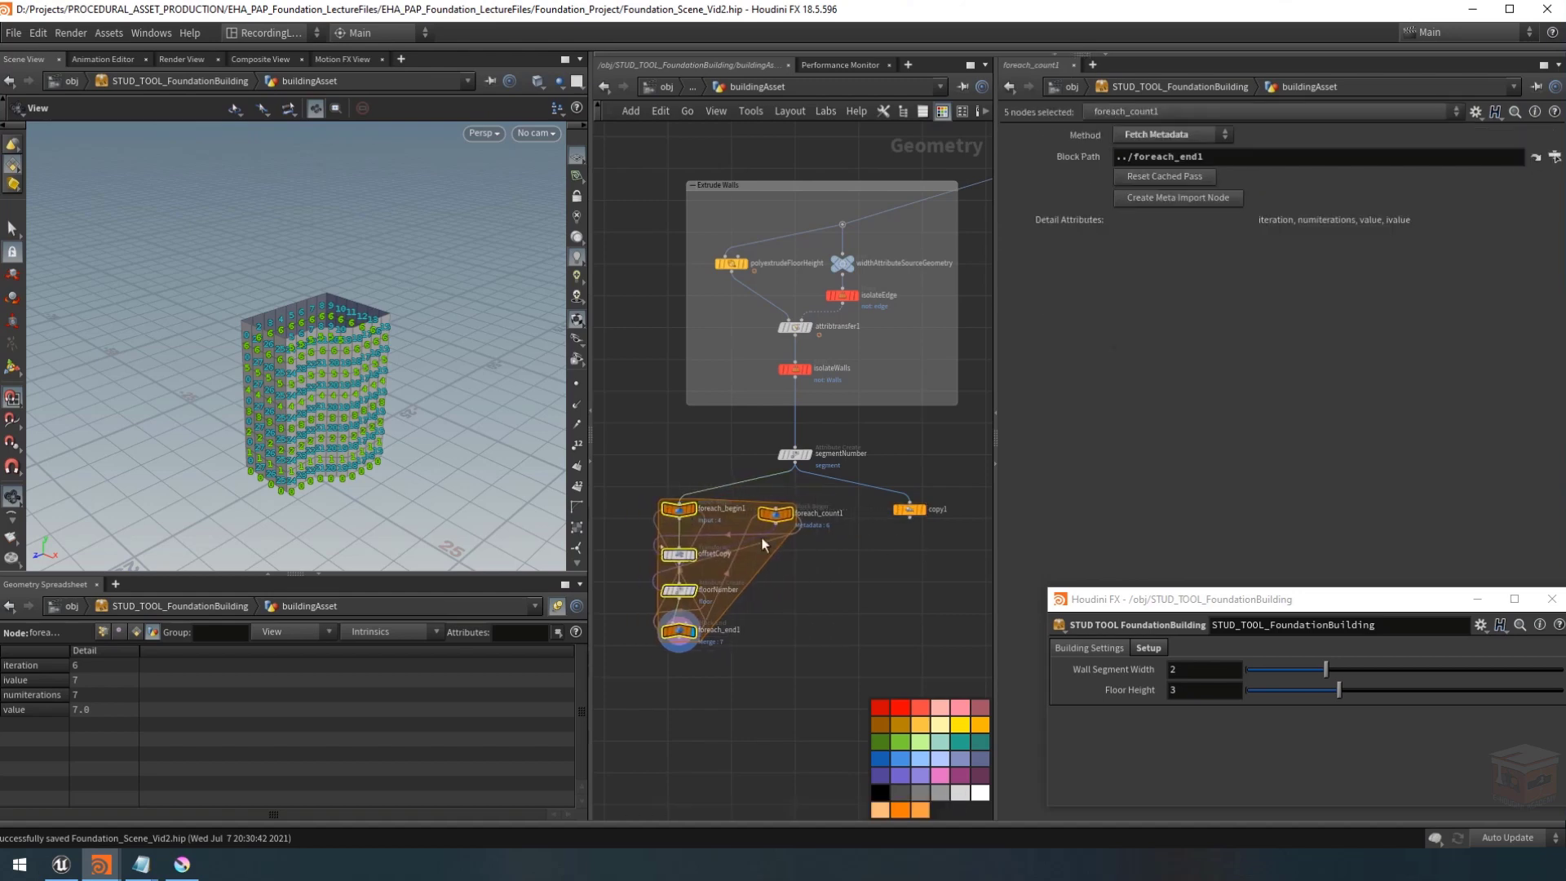
{"action": "left_click", "coordinate": [814, 577]}
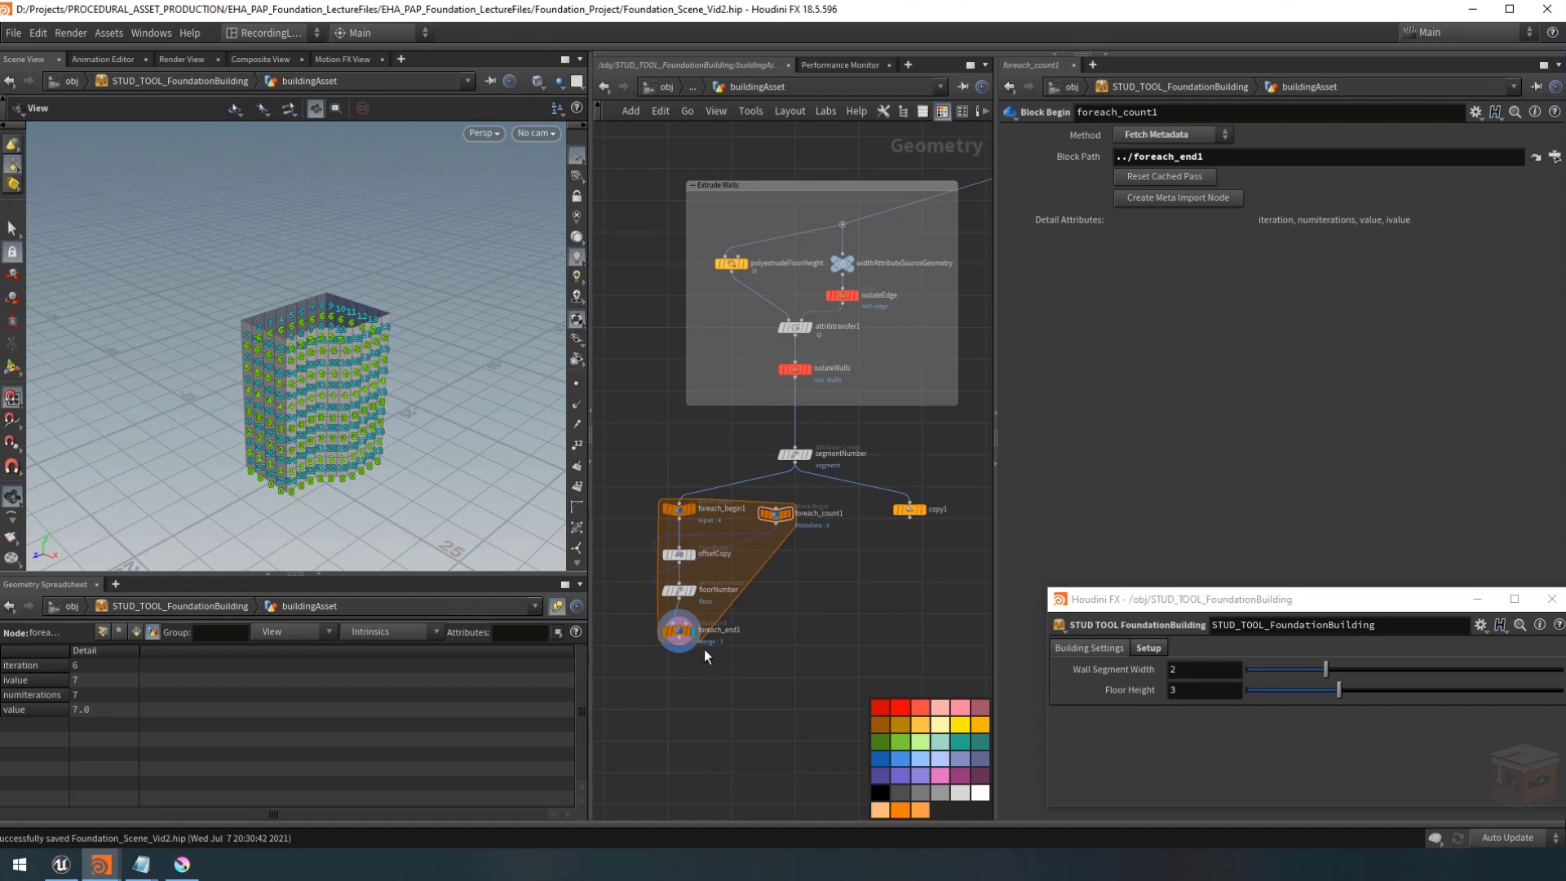
Rename the loop's end node to foreach_Floor_end1 and its begin node to foreach_Floor_begin1.
{"action": "scroll", "coordinate": [708, 635], "scroll_direction": "up", "scroll_amount": 1}
{"action": "scroll", "coordinate": [726, 633], "scroll_direction": "down", "scroll_amount": 1}
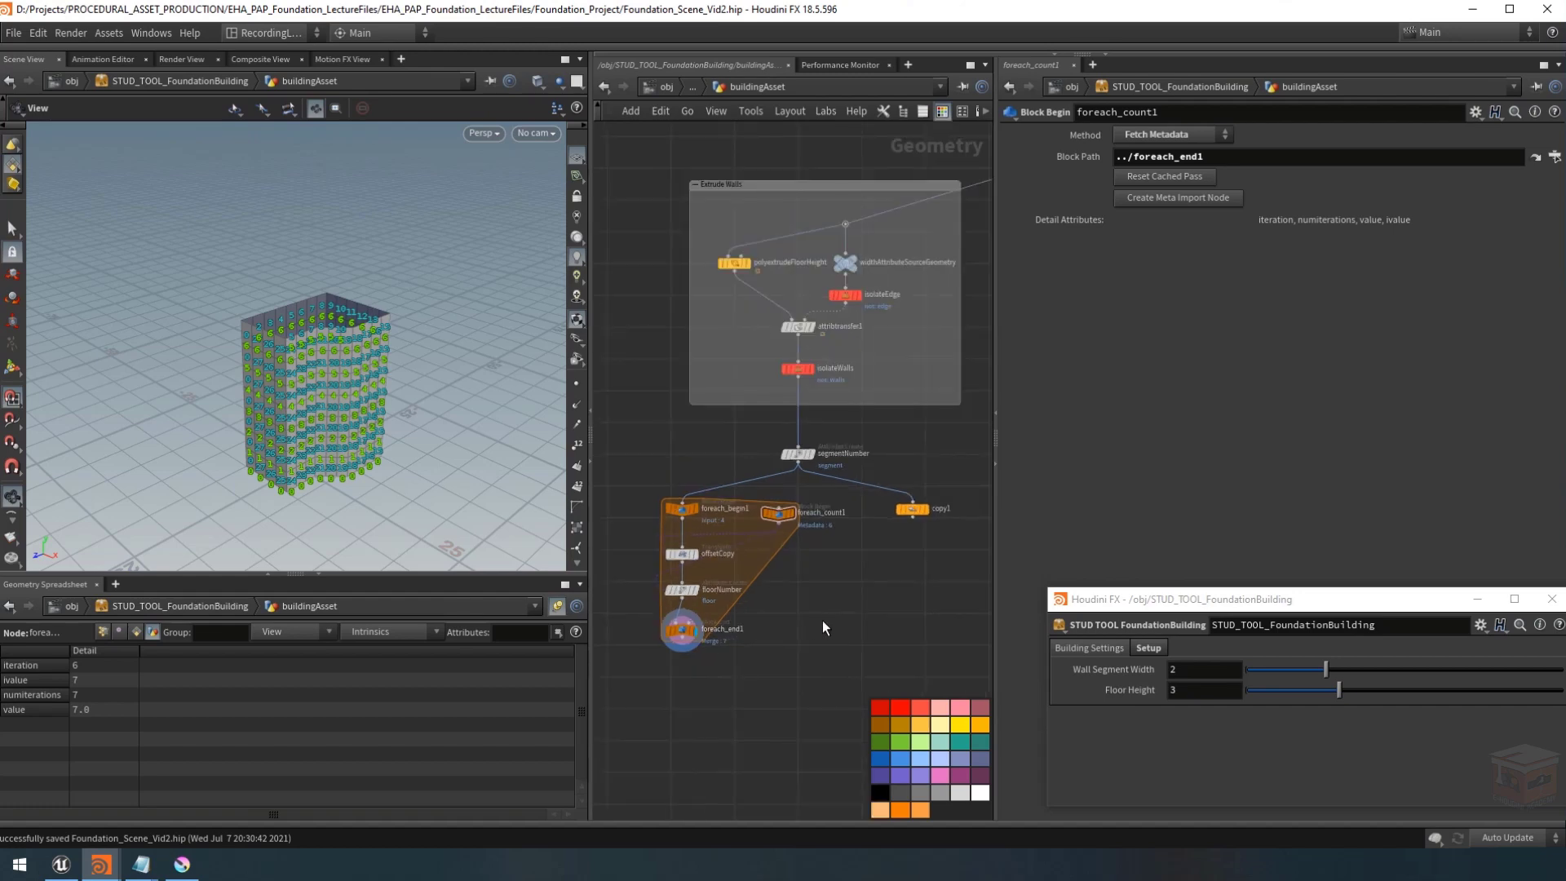
{"action": "scroll", "coordinate": [730, 630], "scroll_direction": "up", "scroll_amount": 3}
{"action": "double_click", "coordinate": [731, 630]}
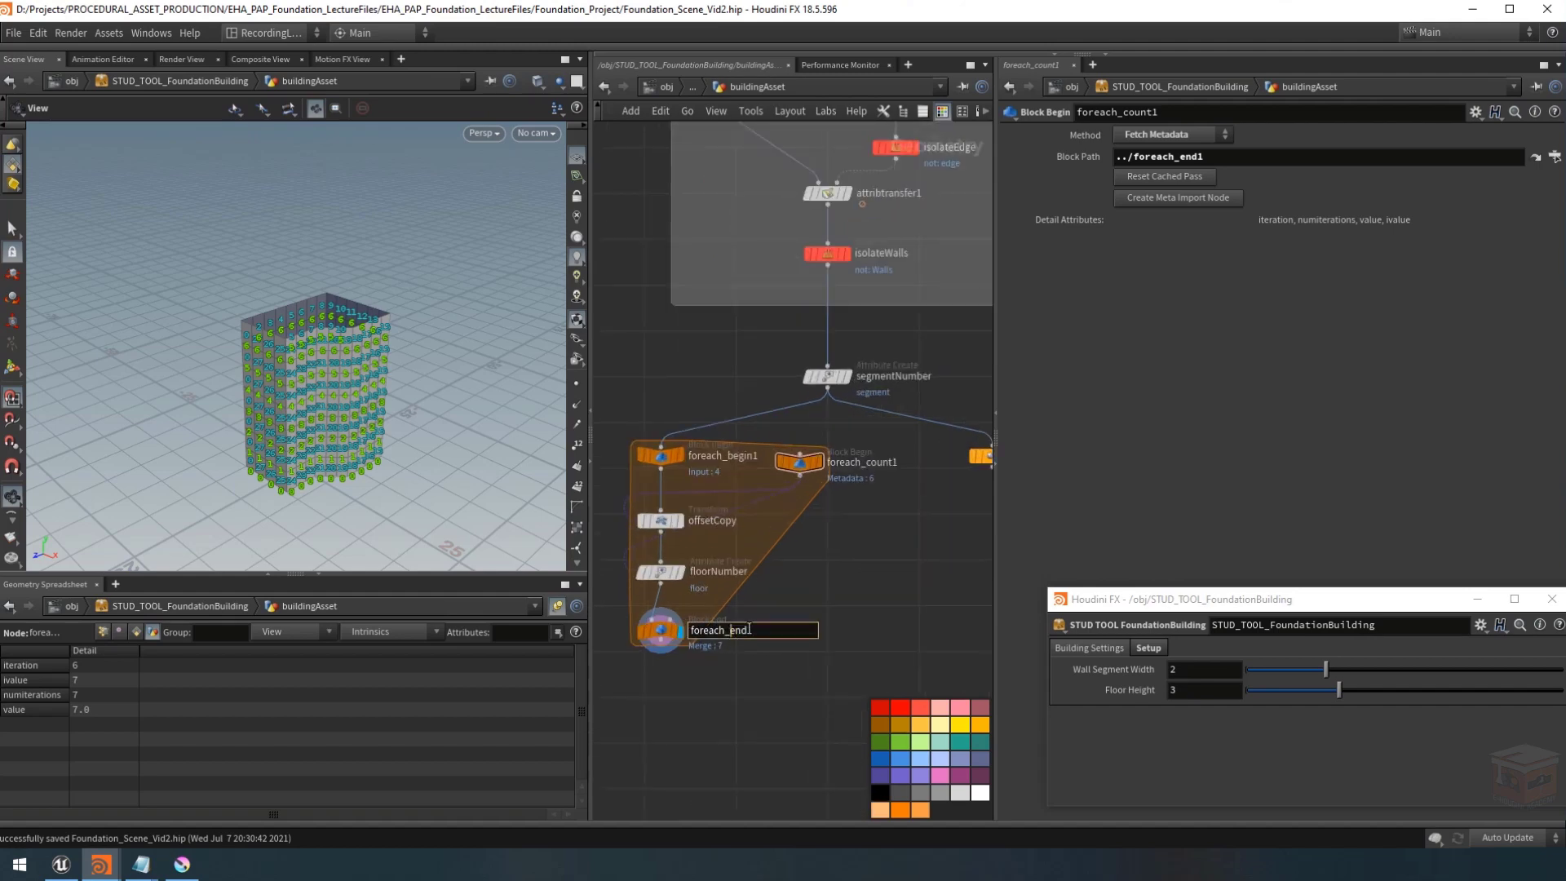
{"action": "type", "text": "Floor_"}
{"action": "key", "text": "shift+Left"}
{"action": "key", "text": "shift+Left"}
{"action": "key", "text": "shift+Left"}
{"action": "key", "text": "shift+Left"}
{"action": "key", "text": "shift+Left"}
{"action": "key", "text": "shift+Left"}
{"action": "double_click", "coordinate": [724, 455]}
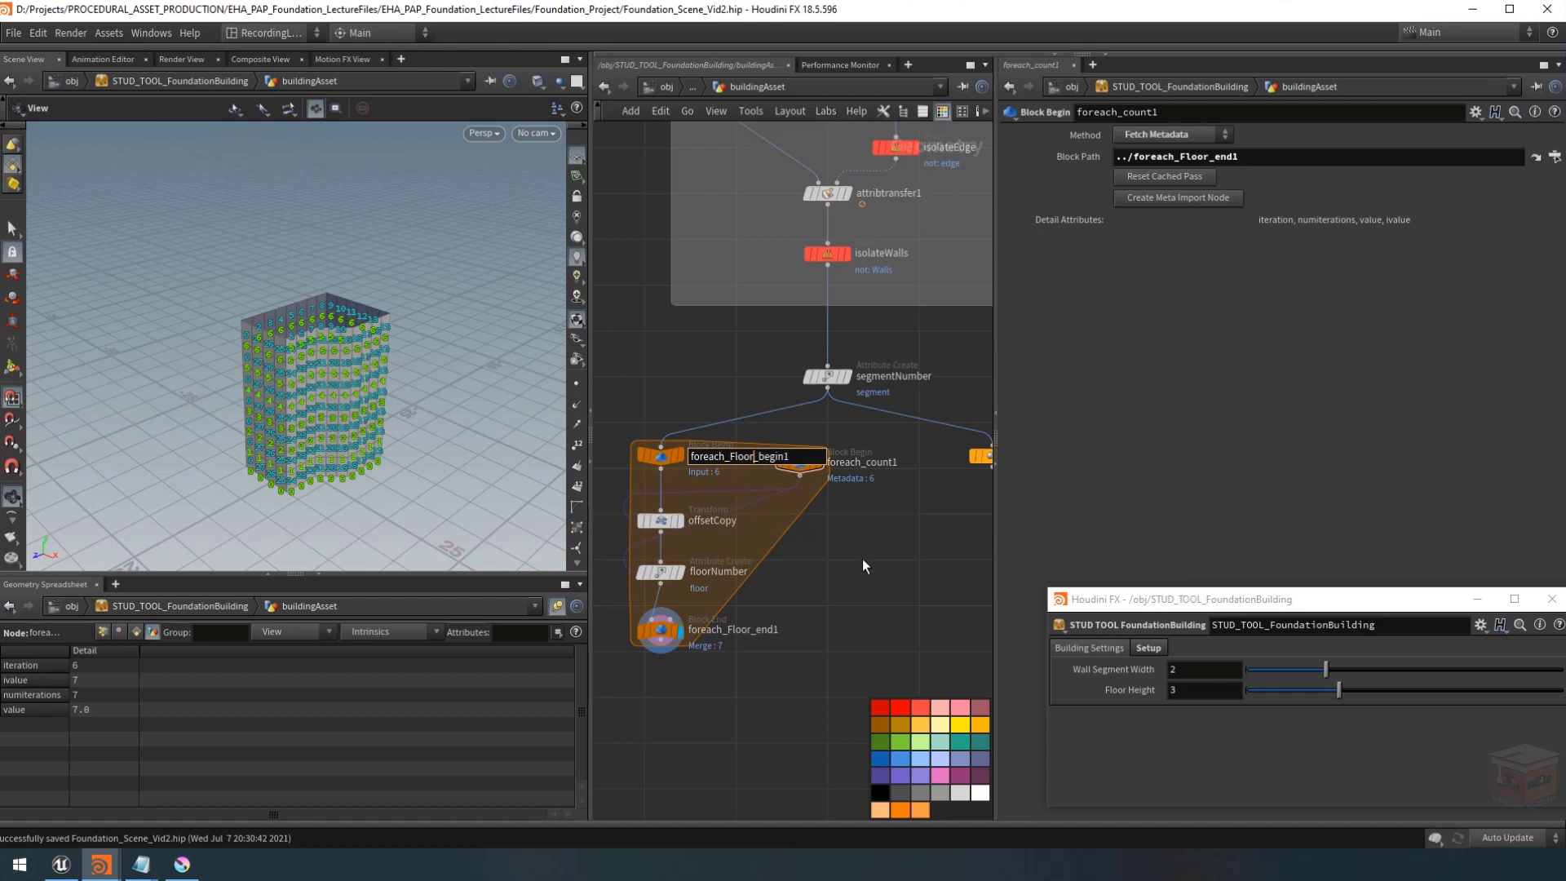
{"action": "key", "text": "Return"}
{"action": "scroll", "coordinate": [829, 545], "scroll_direction": "down", "scroll_amount": 5}
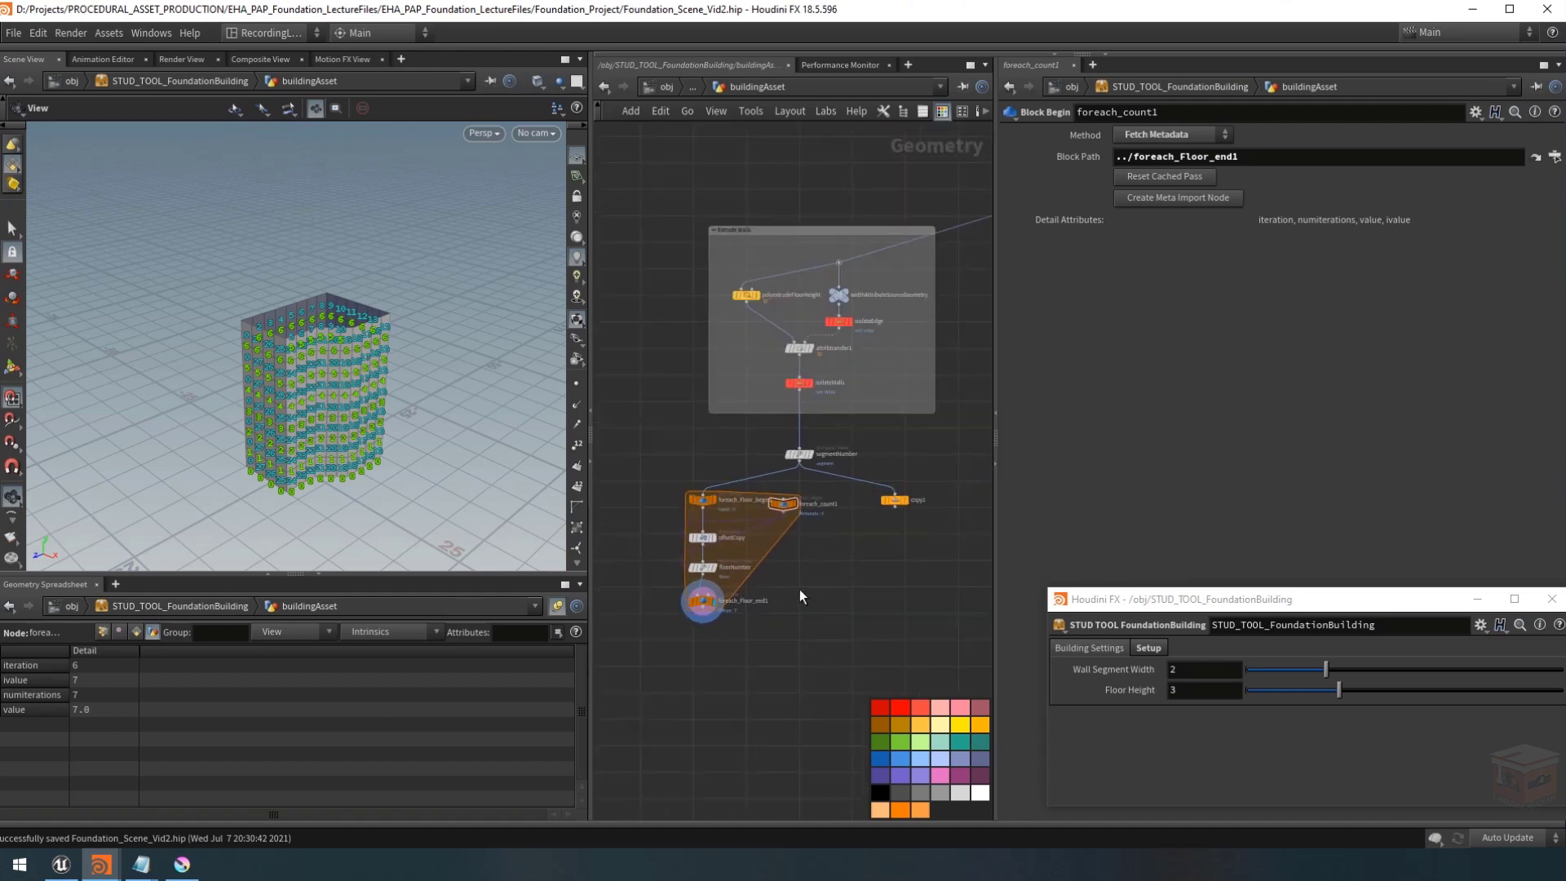
Edit the asset's type properties and add copy1's Total Number parameter to the Building Settings folder below Floor Height.
{"action": "right_click", "coordinate": [1060, 623]}
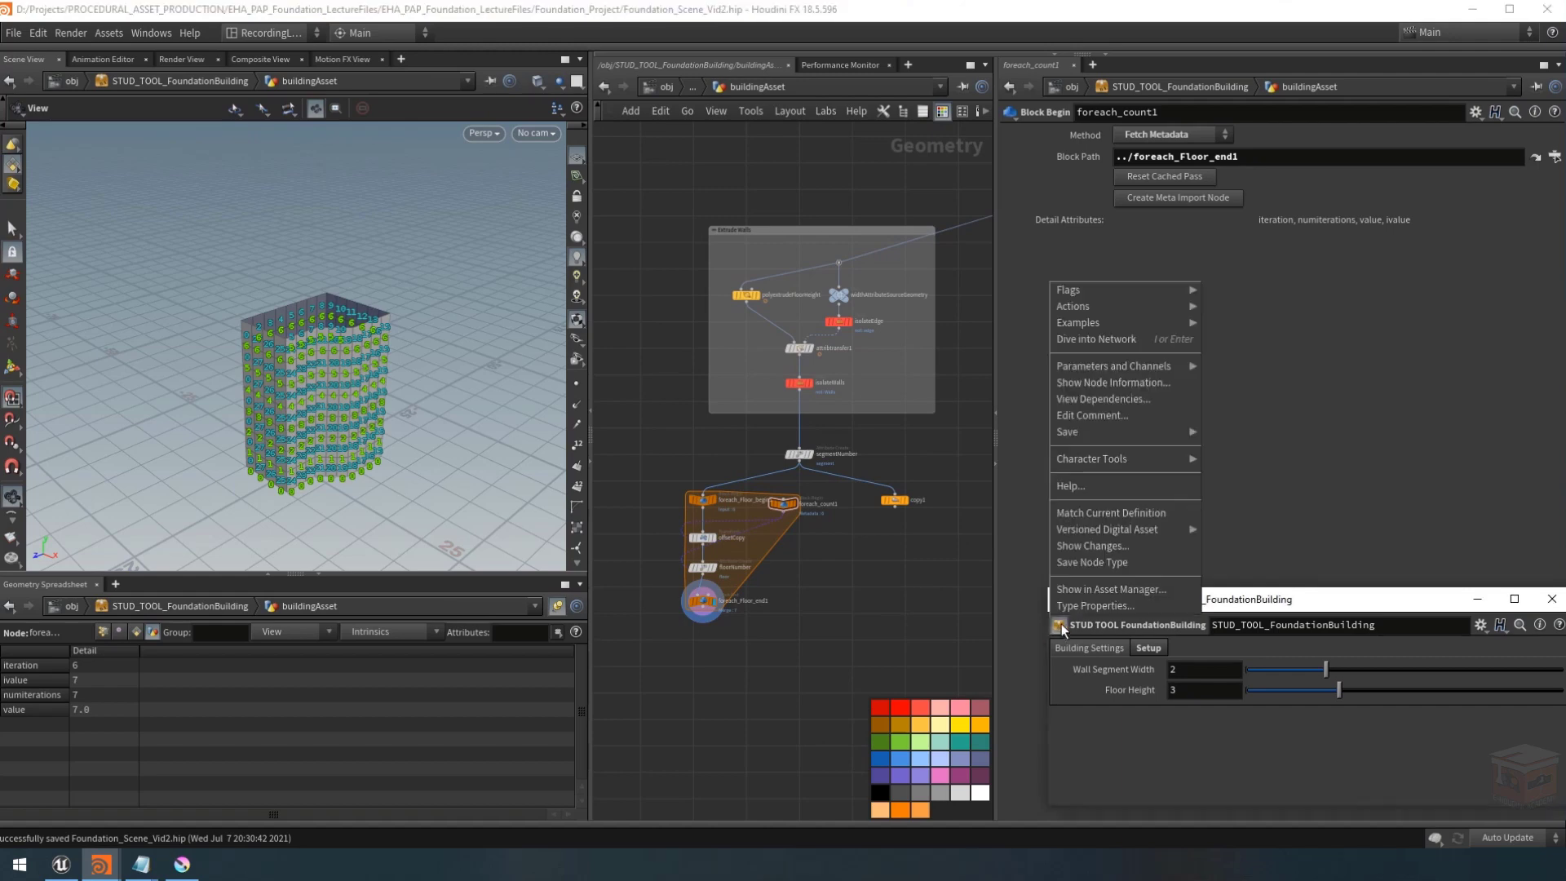
{"action": "left_click", "coordinate": [1078, 605]}
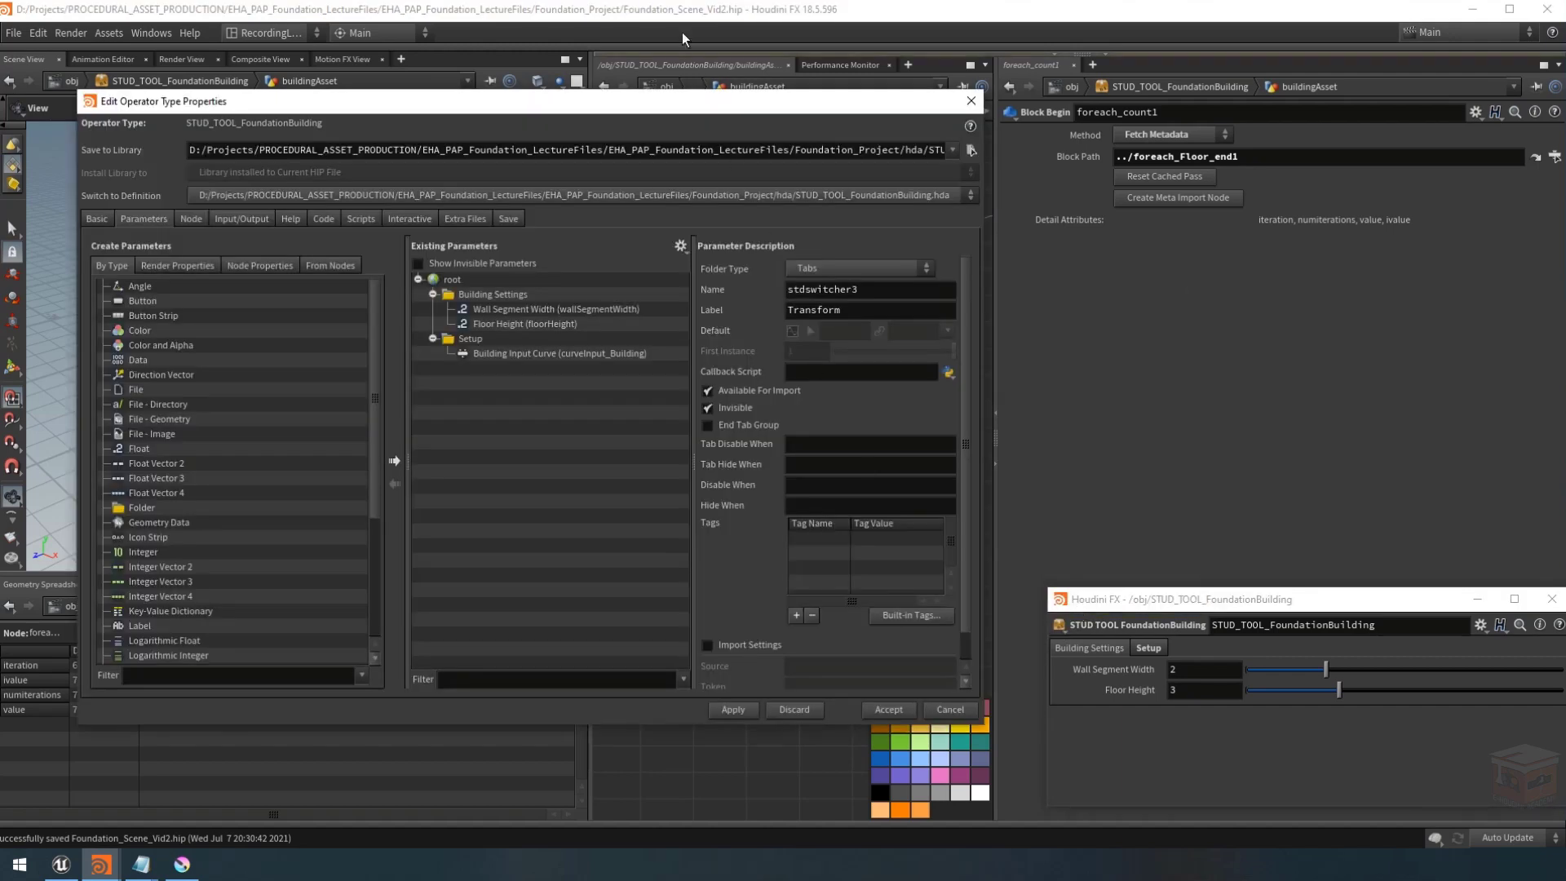
{"action": "left_click_drag", "start_coordinate": [693, 110], "coordinate": [310, 114]}
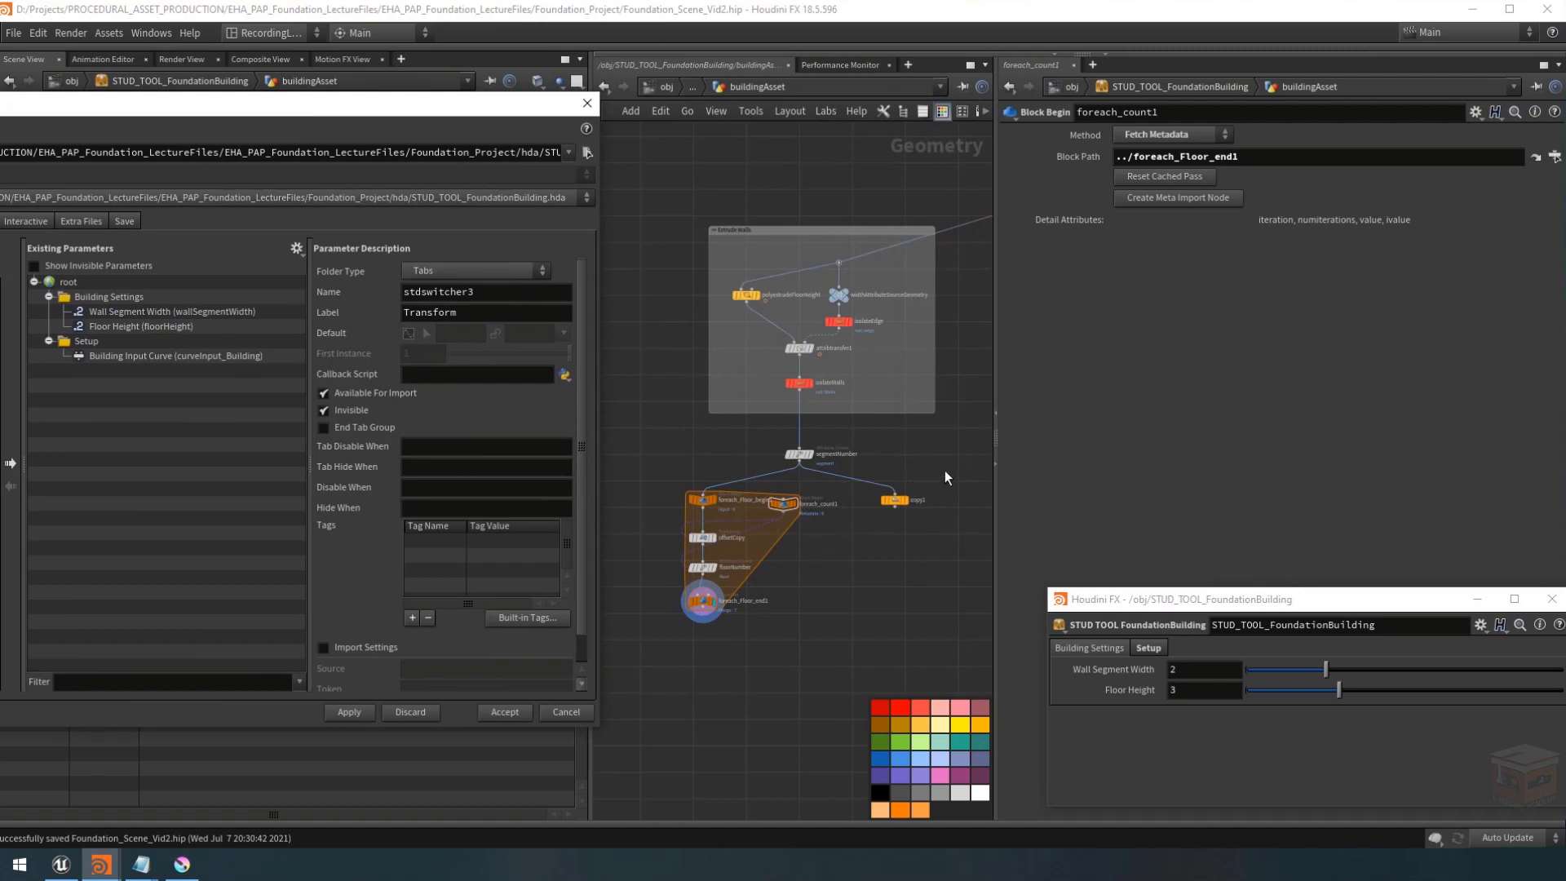
{"action": "left_click", "coordinate": [897, 500]}
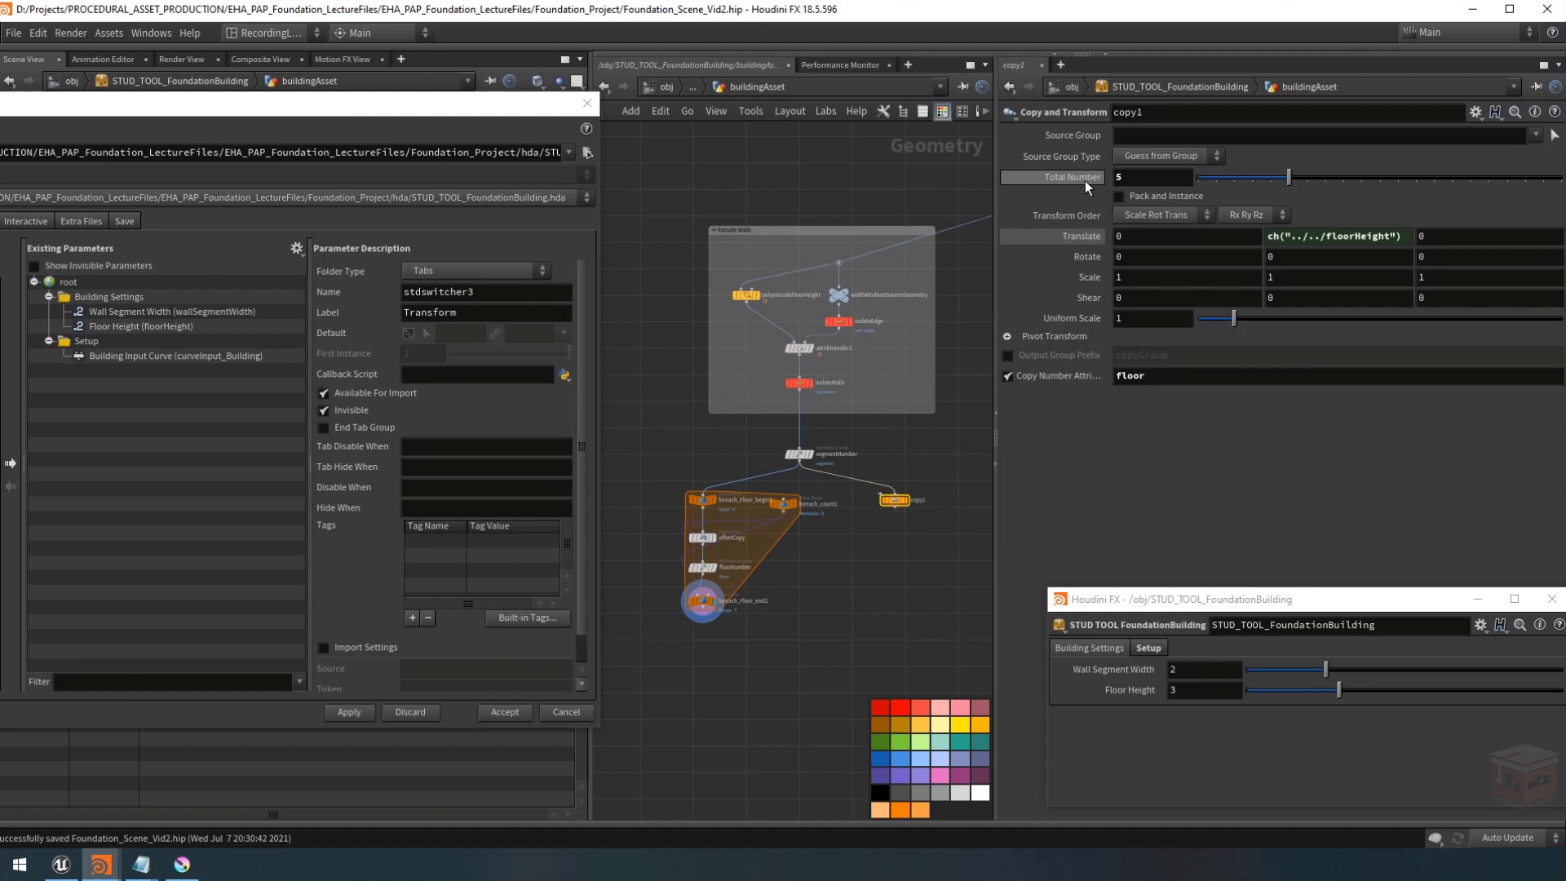
{"action": "mouse_move", "coordinate": [1085, 179]}
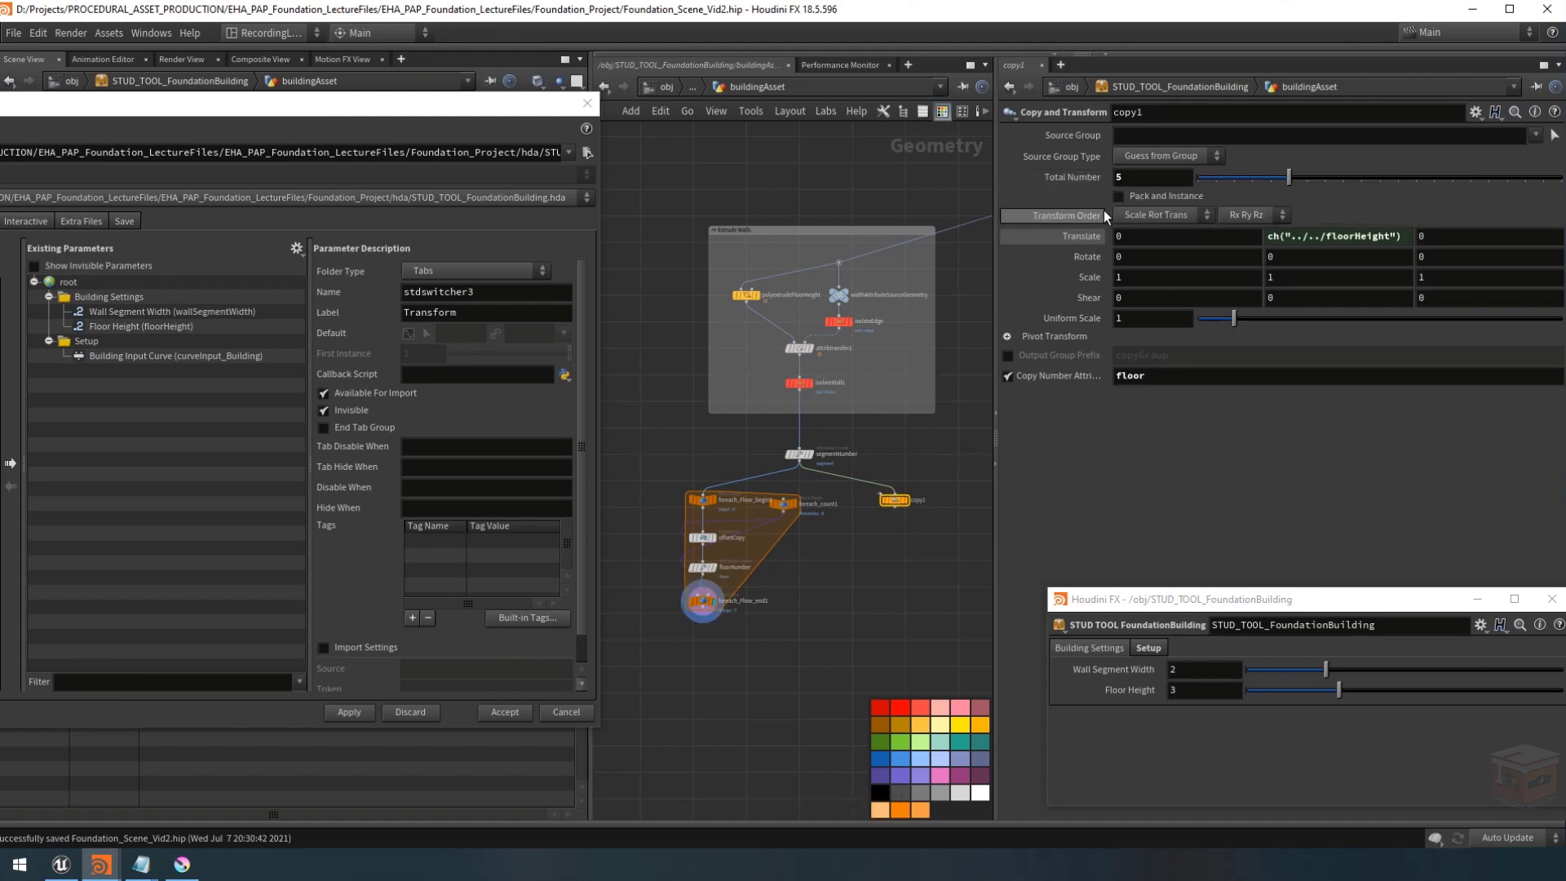
{"action": "left_click_drag", "start_coordinate": [1085, 176], "coordinate": [100, 297]}
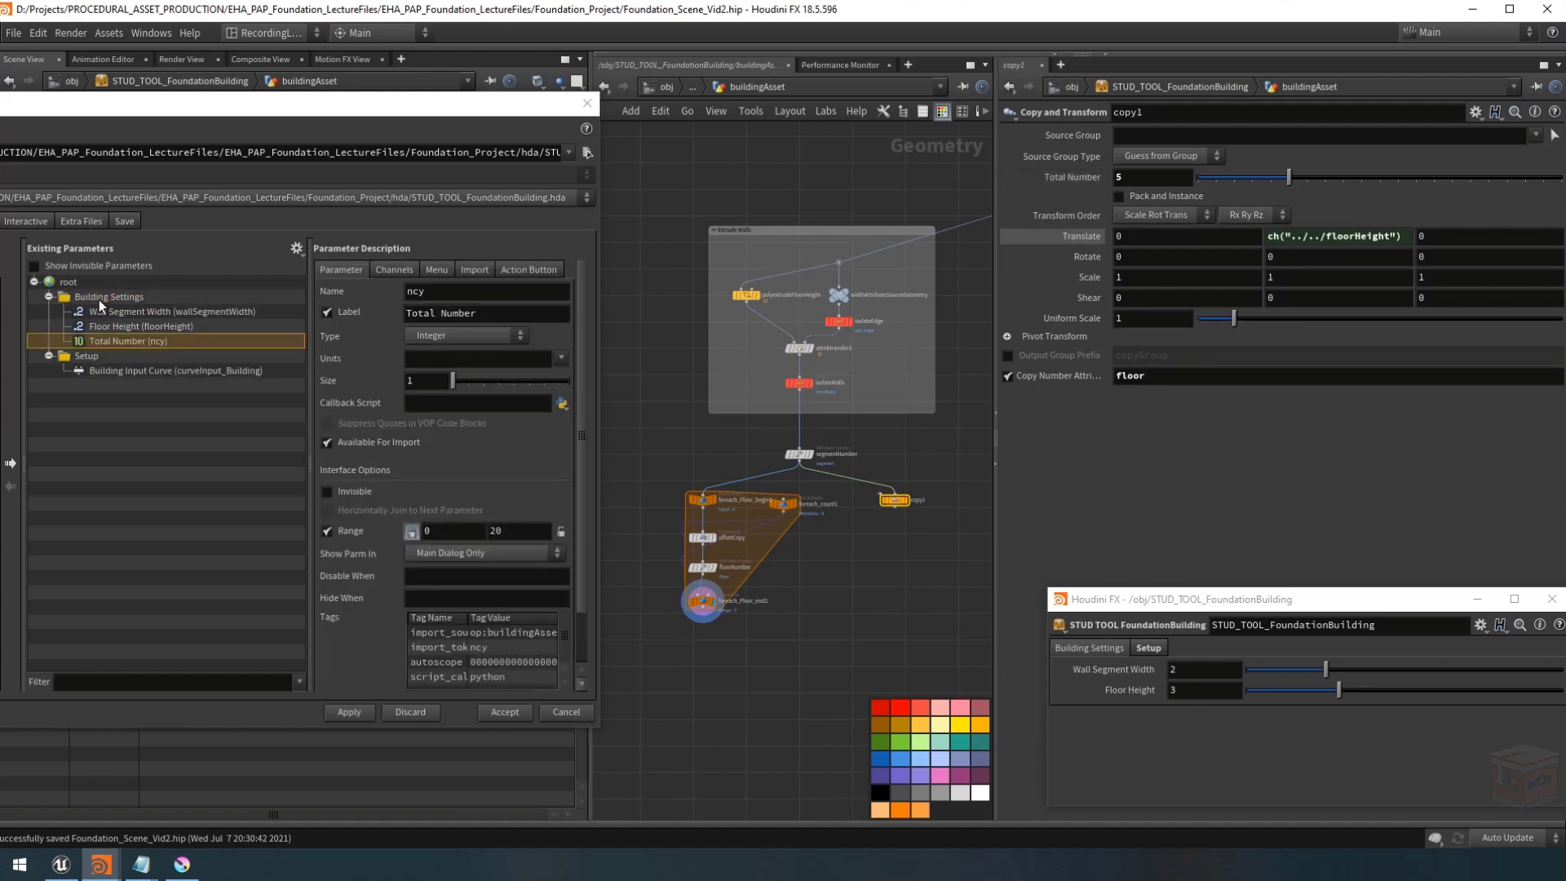
Name the added Total Number parameter floorCount and label it Floor Count.
{"action": "double_click", "coordinate": [502, 293]}
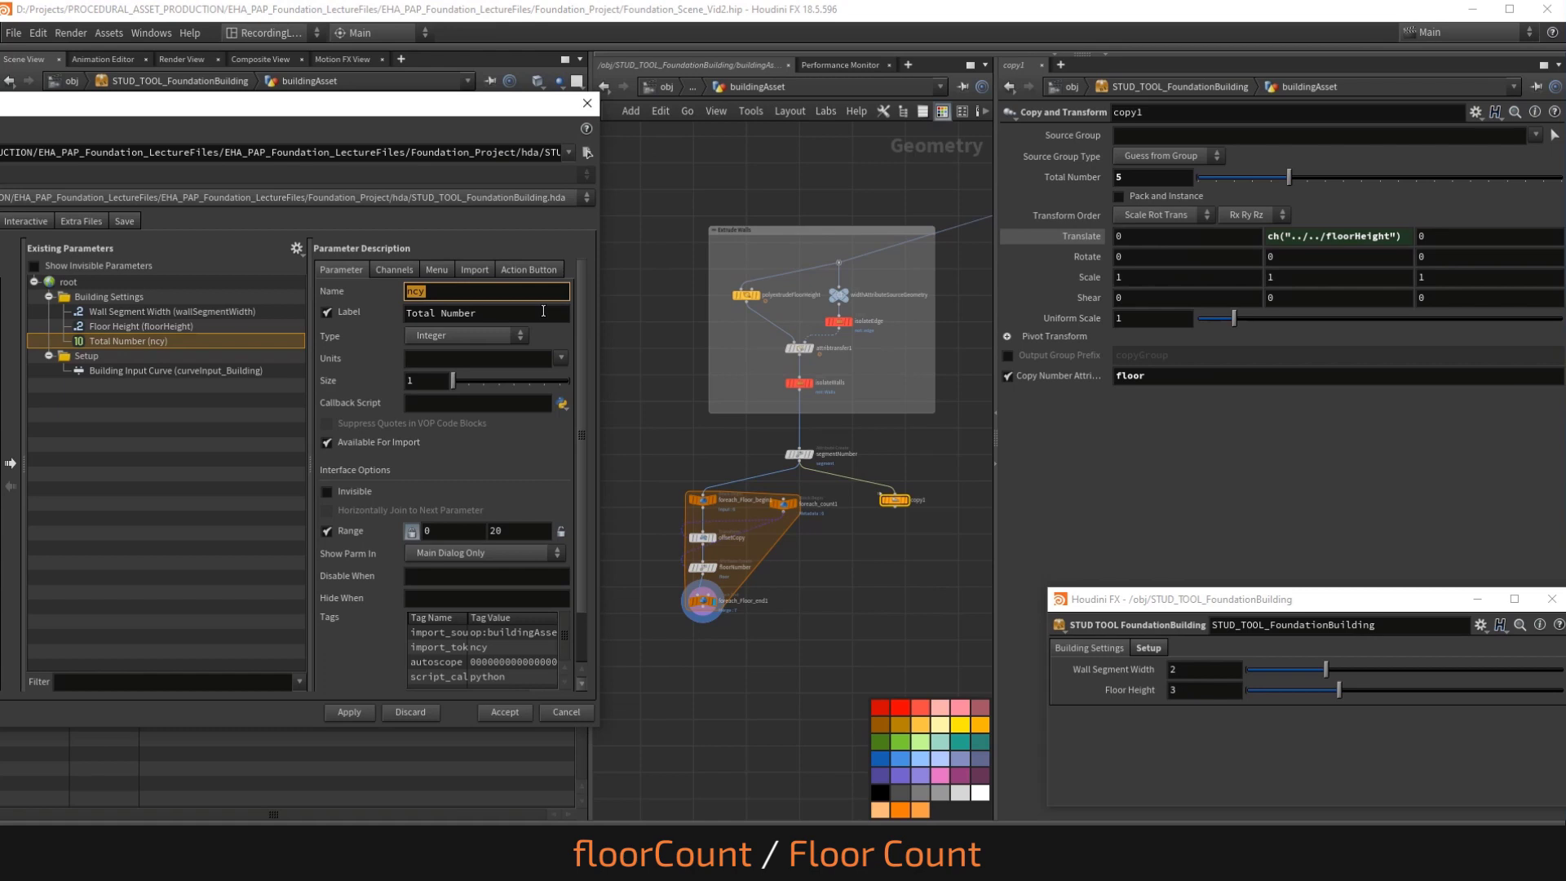
{"action": "type", "text": "floorCount"}
{"action": "key", "text": "Tab"}
{"action": "type", "text": "F"}
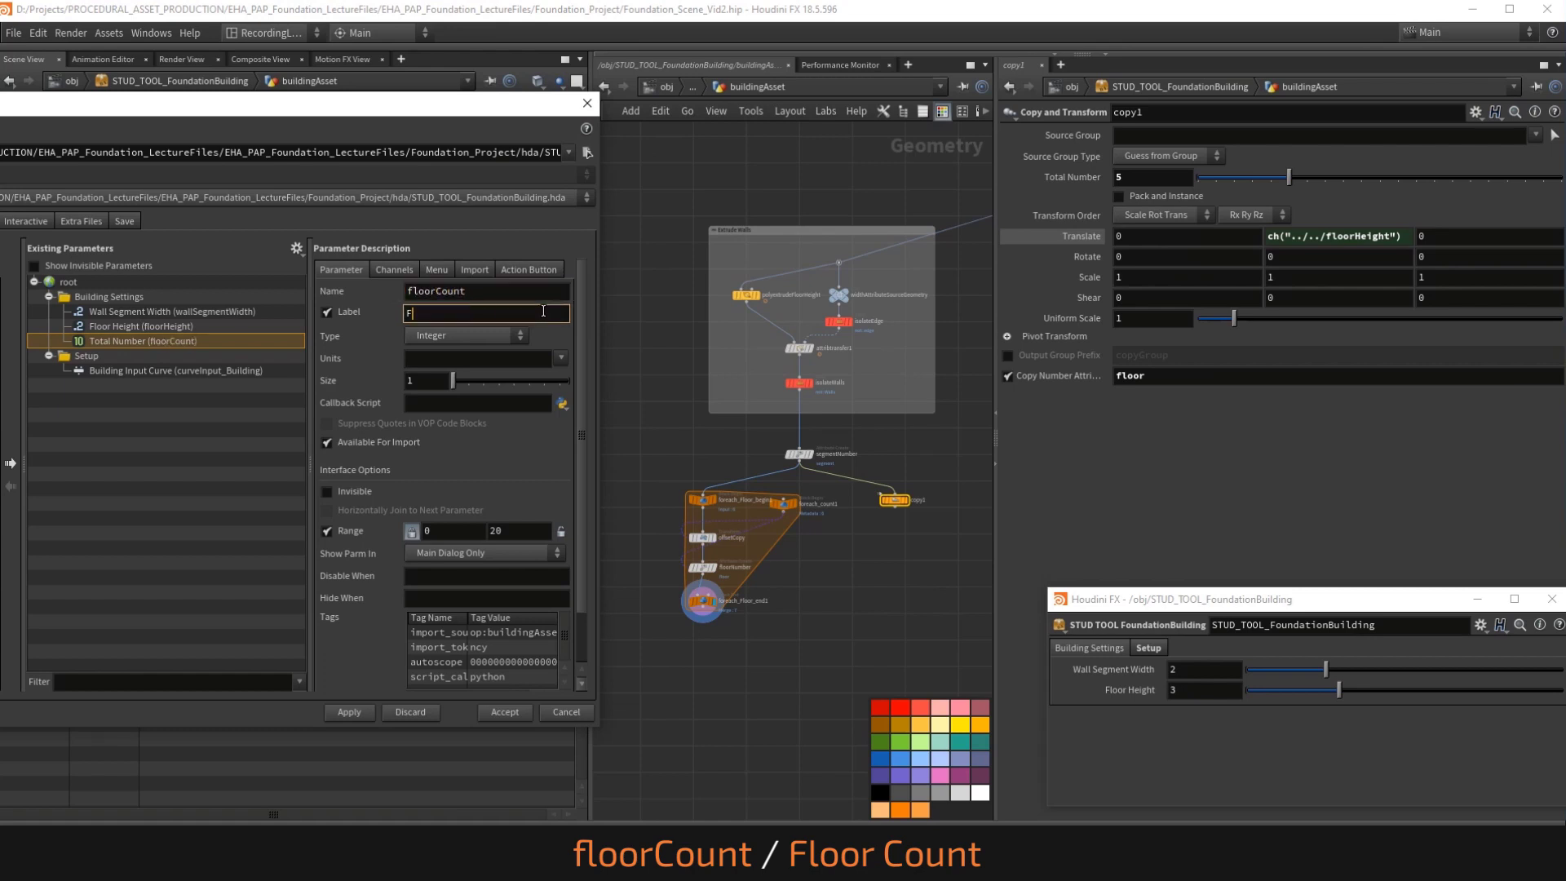
{"action": "type", "text": "loor Count"}
{"action": "key", "text": "Tab"}
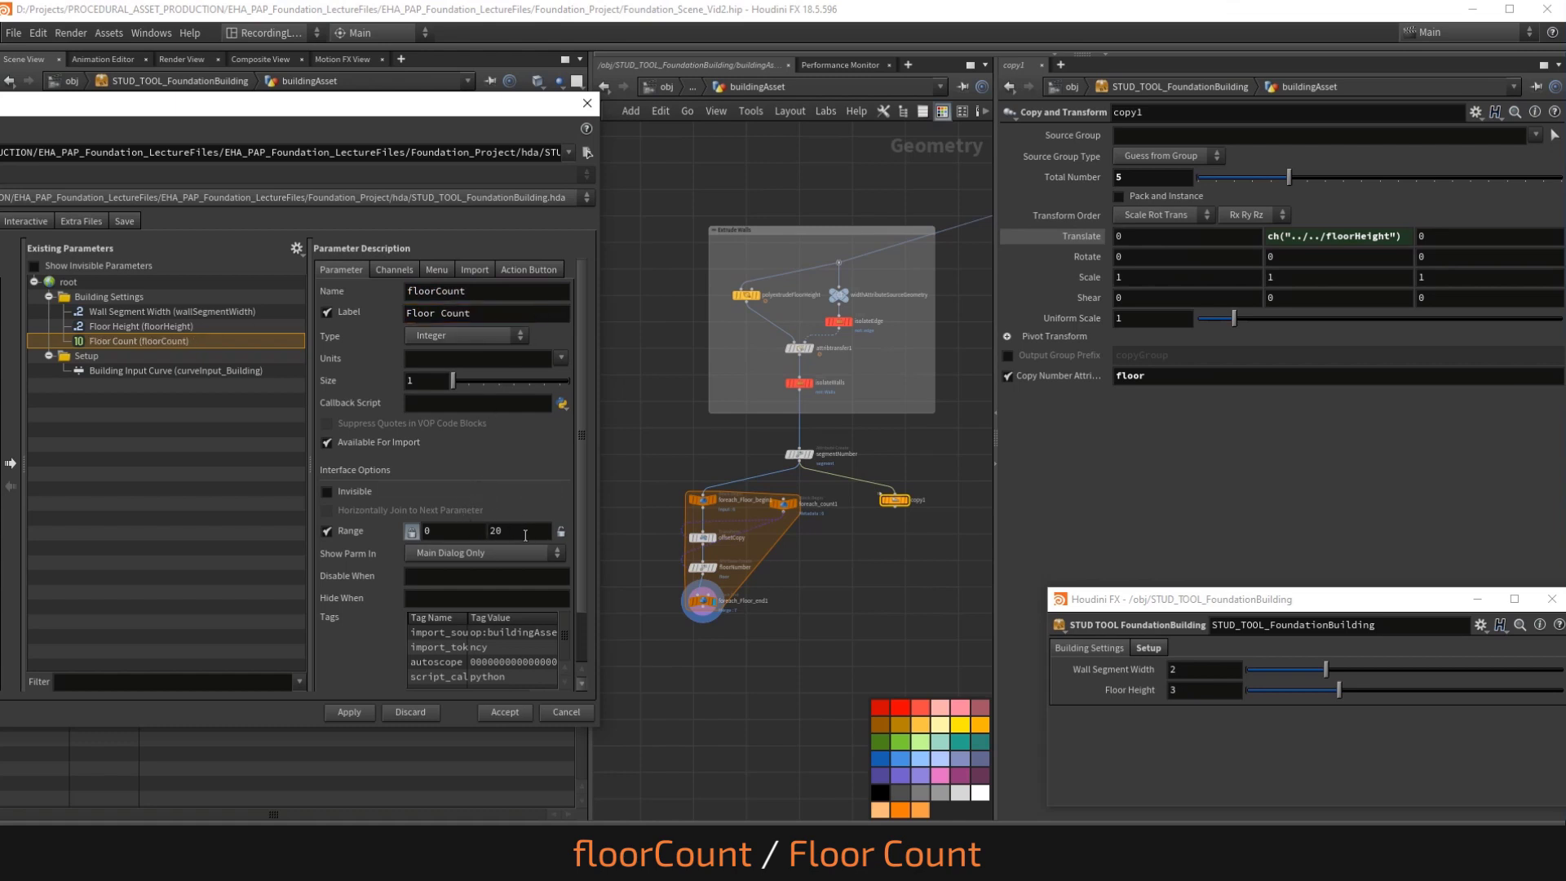
Set the Floor Count parameter's default to 4 and accept the type property changes.
{"action": "left_click", "coordinate": [398, 270]}
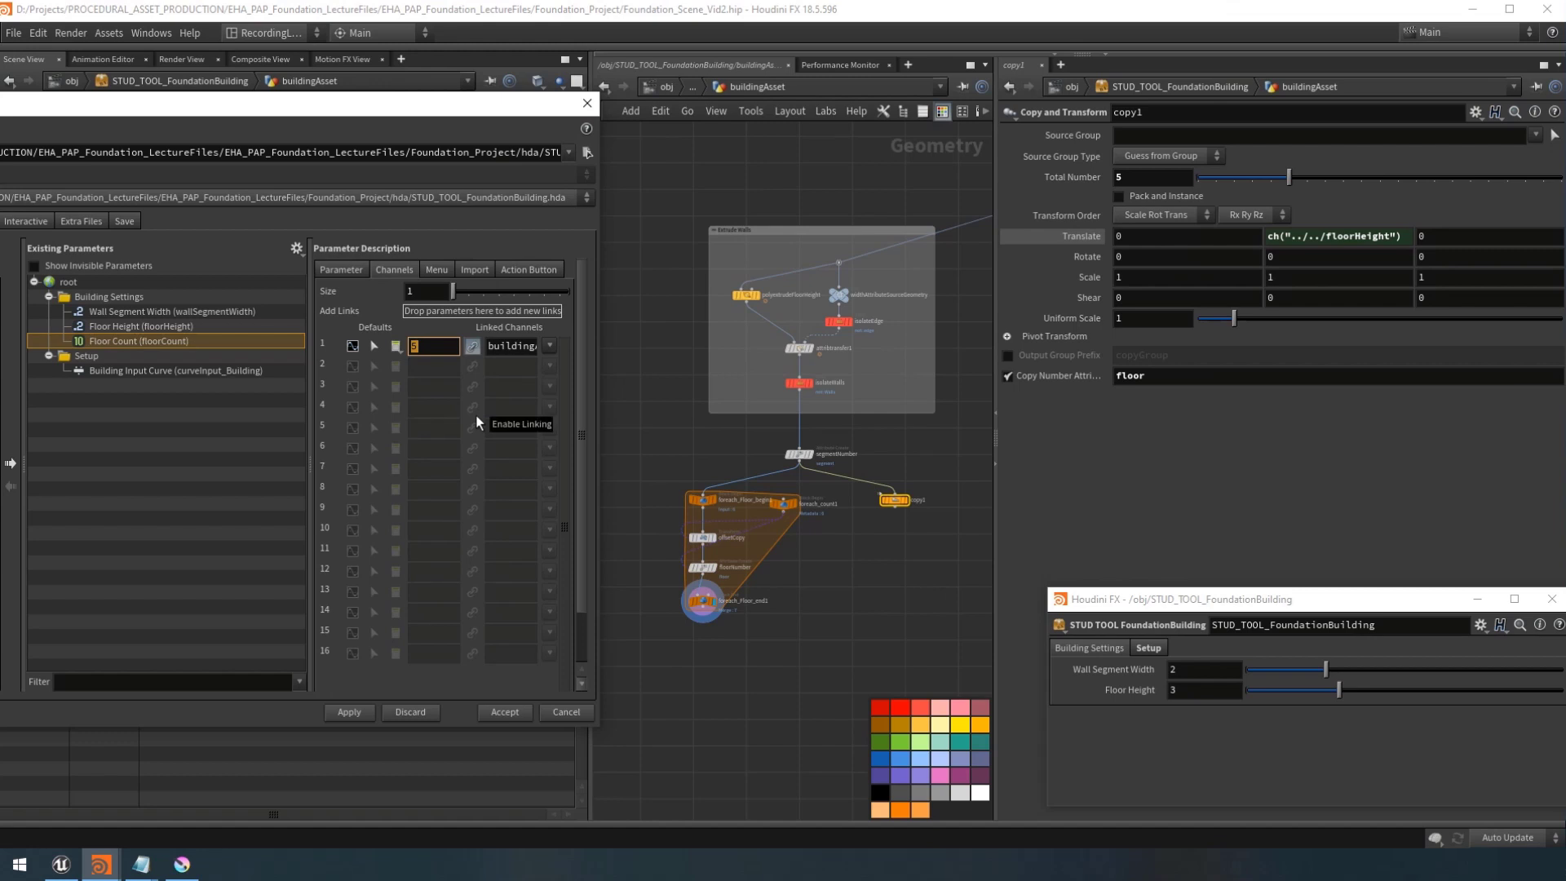
{"action": "type", "text": "4"}
{"action": "key", "text": "Return"}
{"action": "left_click", "coordinate": [351, 712]}
{"action": "left_click", "coordinate": [505, 712]}
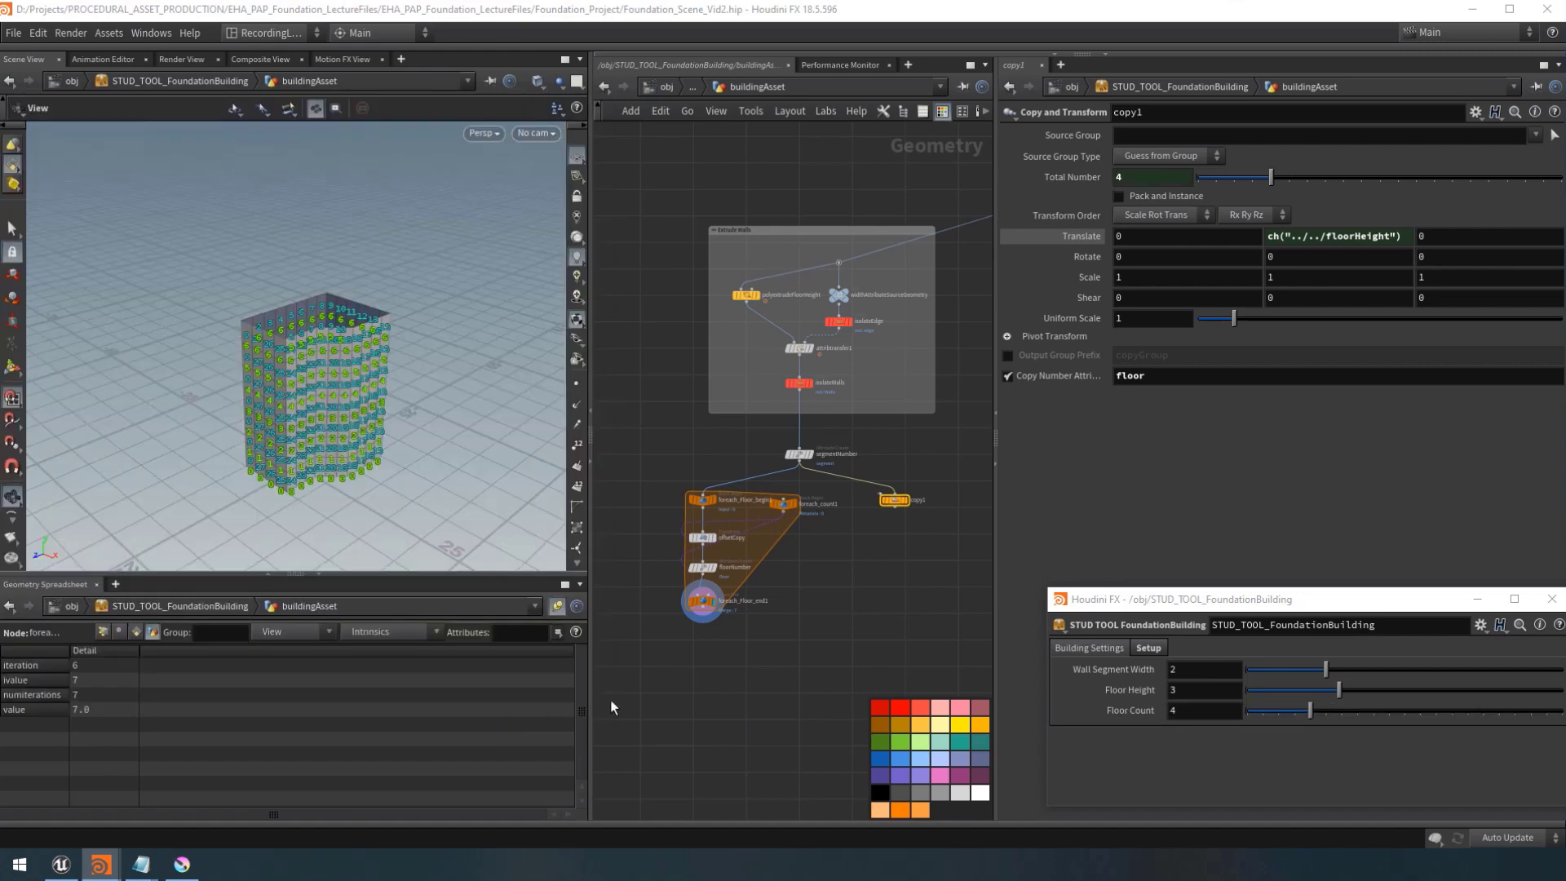
Display the copy1 node and test the asset's Floor Count slider on it.
{"action": "left_click", "coordinate": [903, 500]}
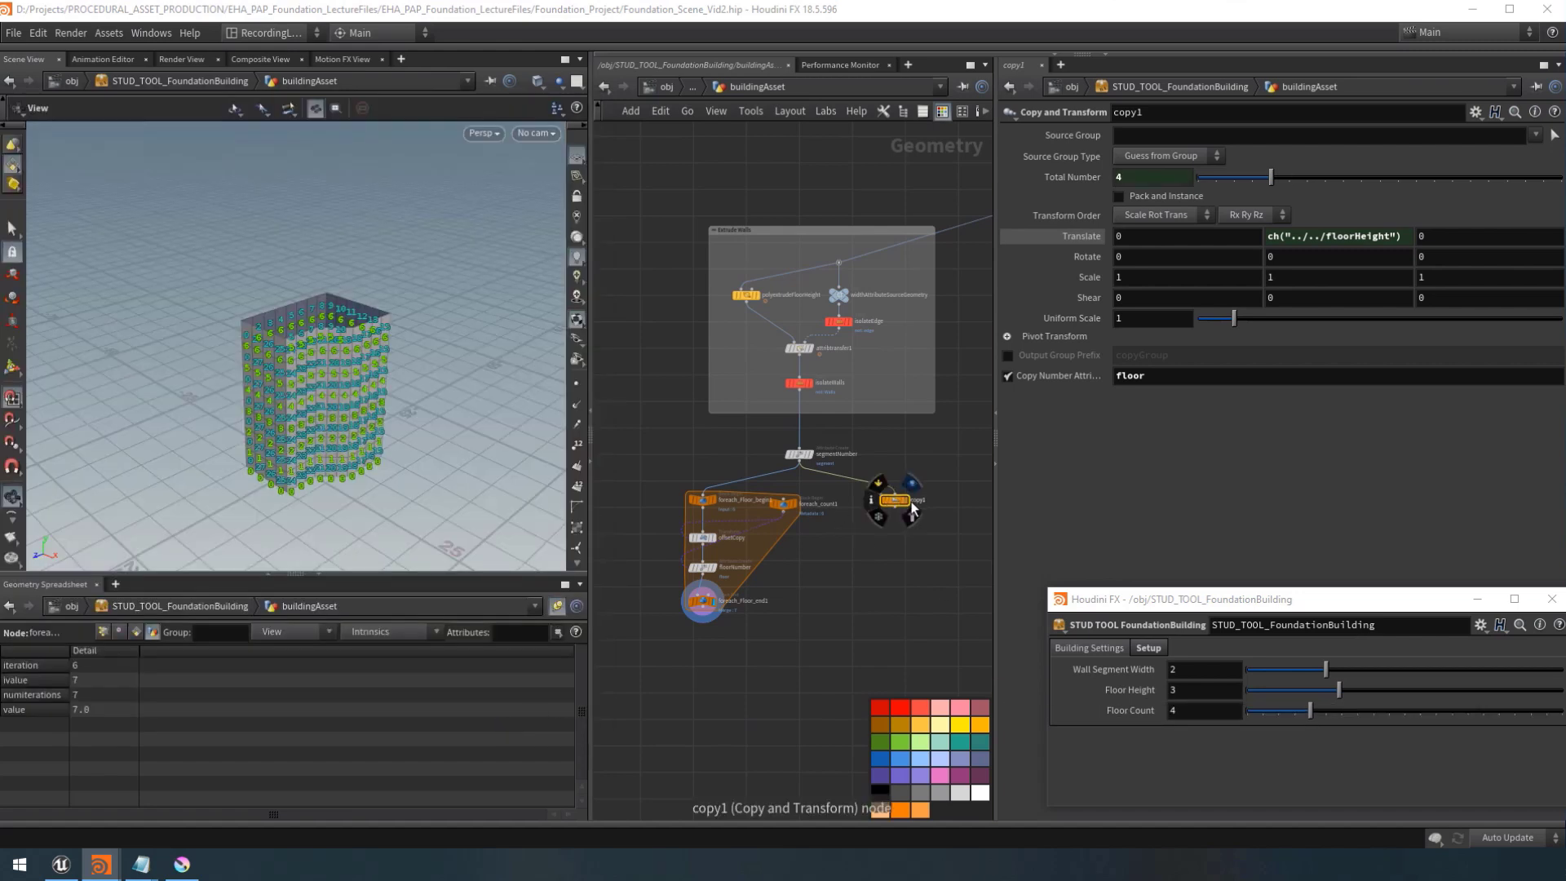
{"action": "right_click_drag", "start_coordinate": [400, 446], "coordinate": [563, 473]}
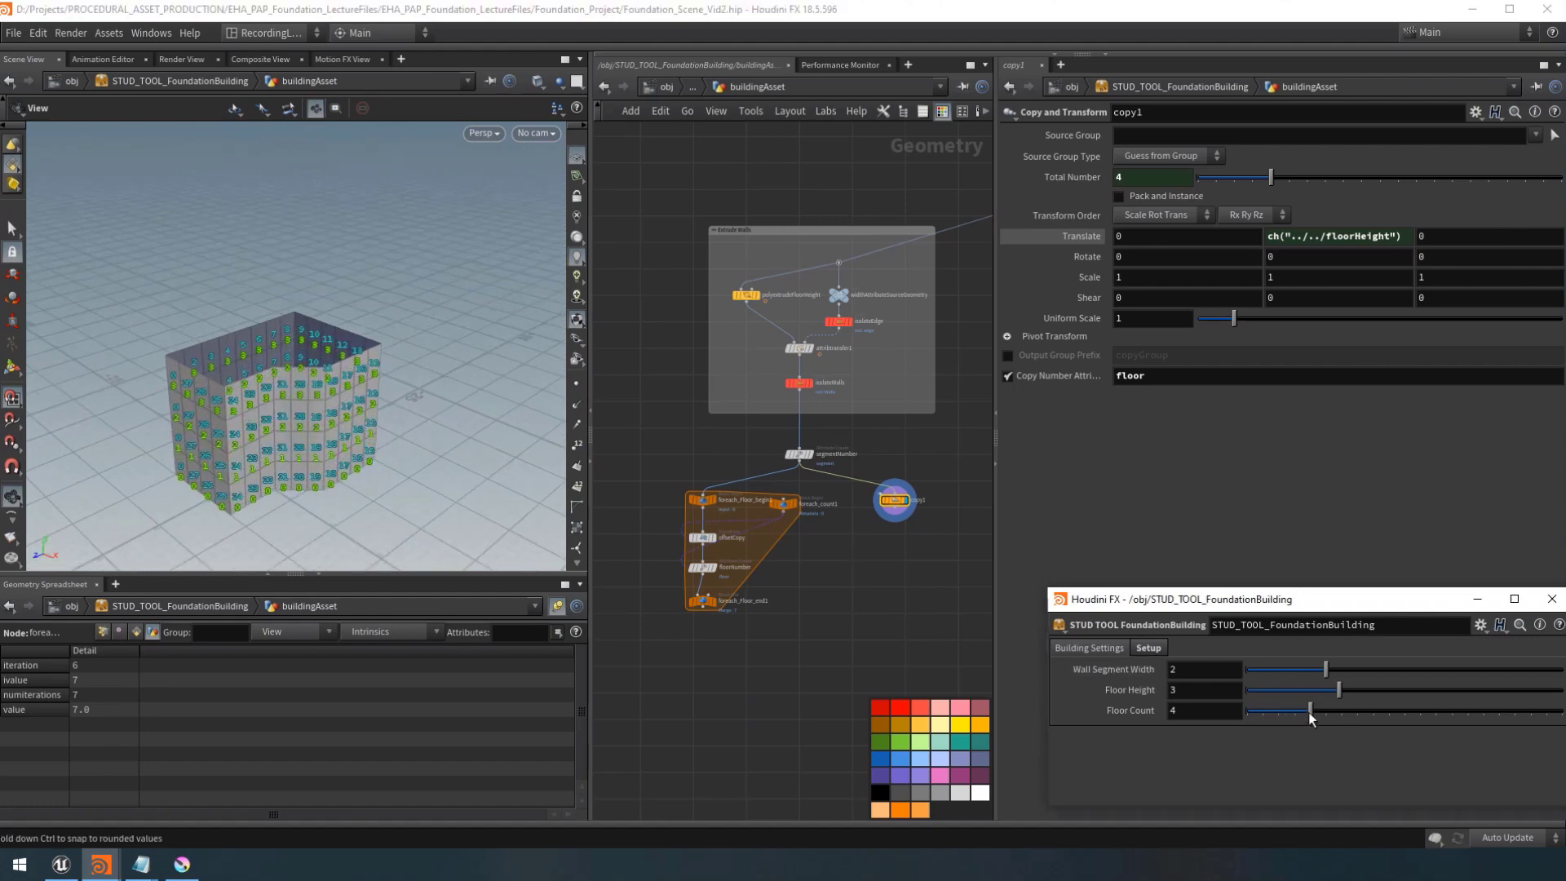
{"action": "mouse_move", "coordinate": [1309, 712]}
{"action": "left_mouse_down"}
{"action": "mouse_move", "coordinate": [1258, 718]}
{"action": "mouse_move", "coordinate": [1391, 715]}
{"action": "mouse_move", "coordinate": [1279, 729]}
{"action": "mouse_move", "coordinate": [1376, 722]}
{"action": "mouse_move", "coordinate": [1246, 717]}
{"action": "mouse_move", "coordinate": [1310, 716]}
{"action": "left_mouse_up"}
Set the minimum of Floor Count's range to 1 in the type properties, accept, and test the slider.
{"action": "left_click", "coordinate": [1060, 626]}
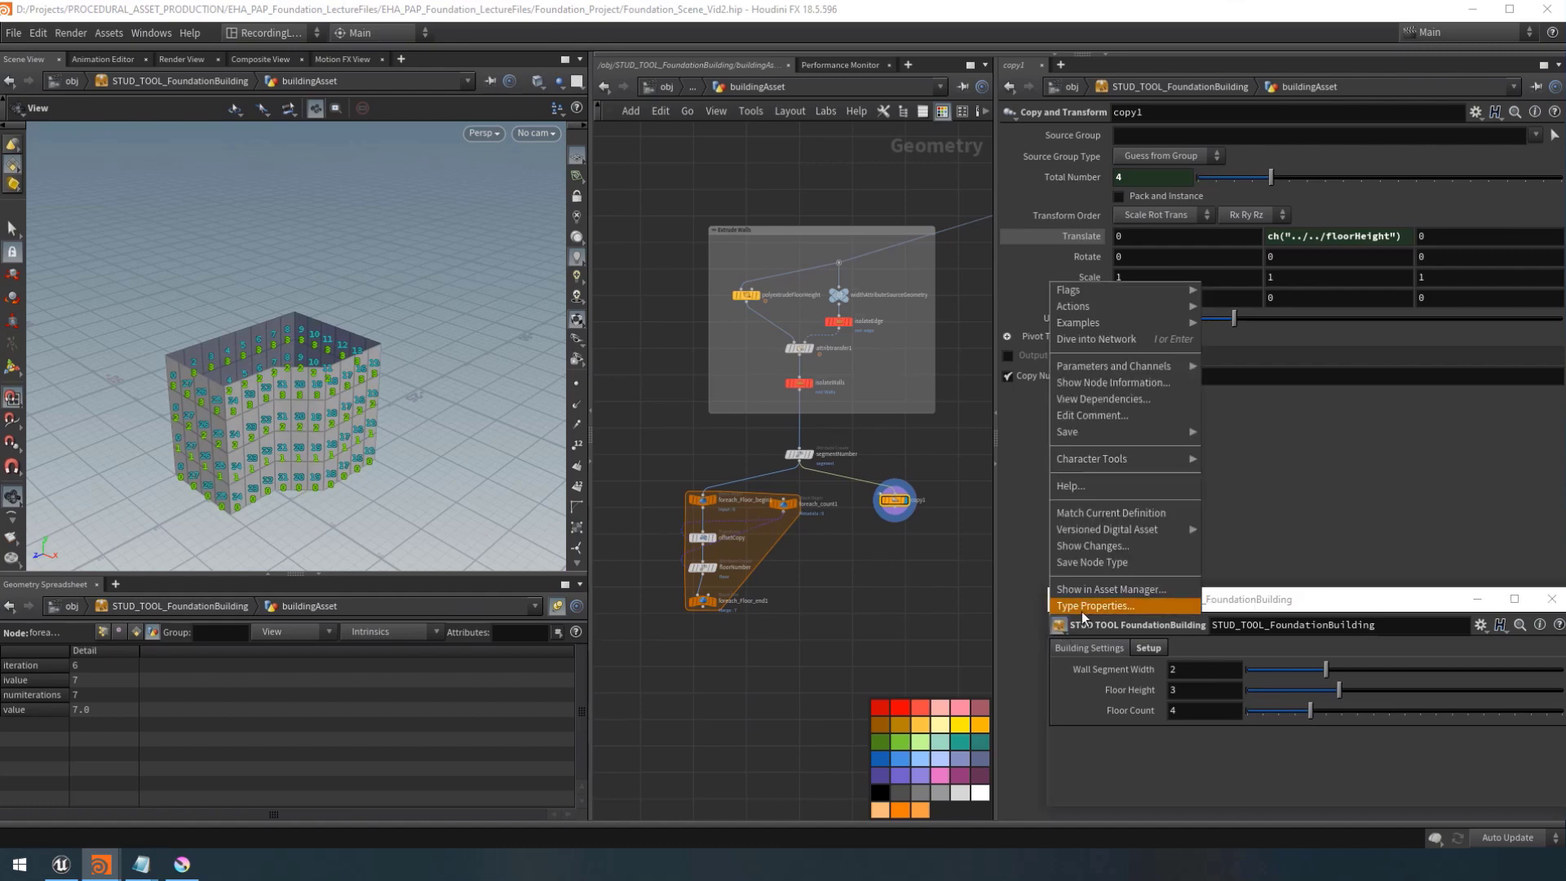
{"action": "left_click", "coordinate": [1082, 609]}
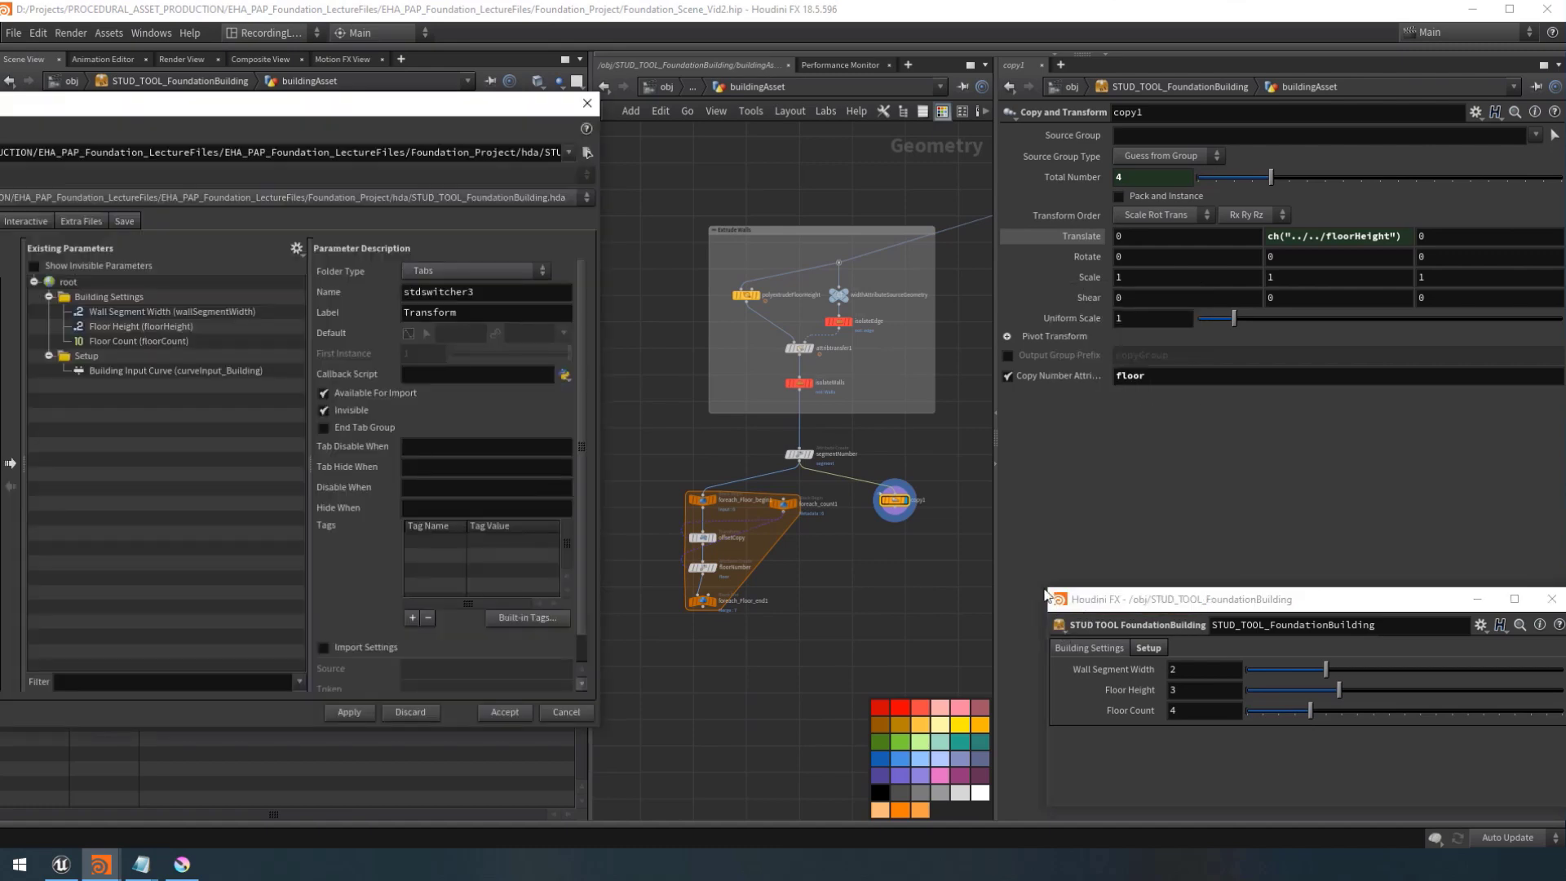
{"action": "left_click", "coordinate": [111, 342]}
{"action": "left_click", "coordinate": [340, 270]}
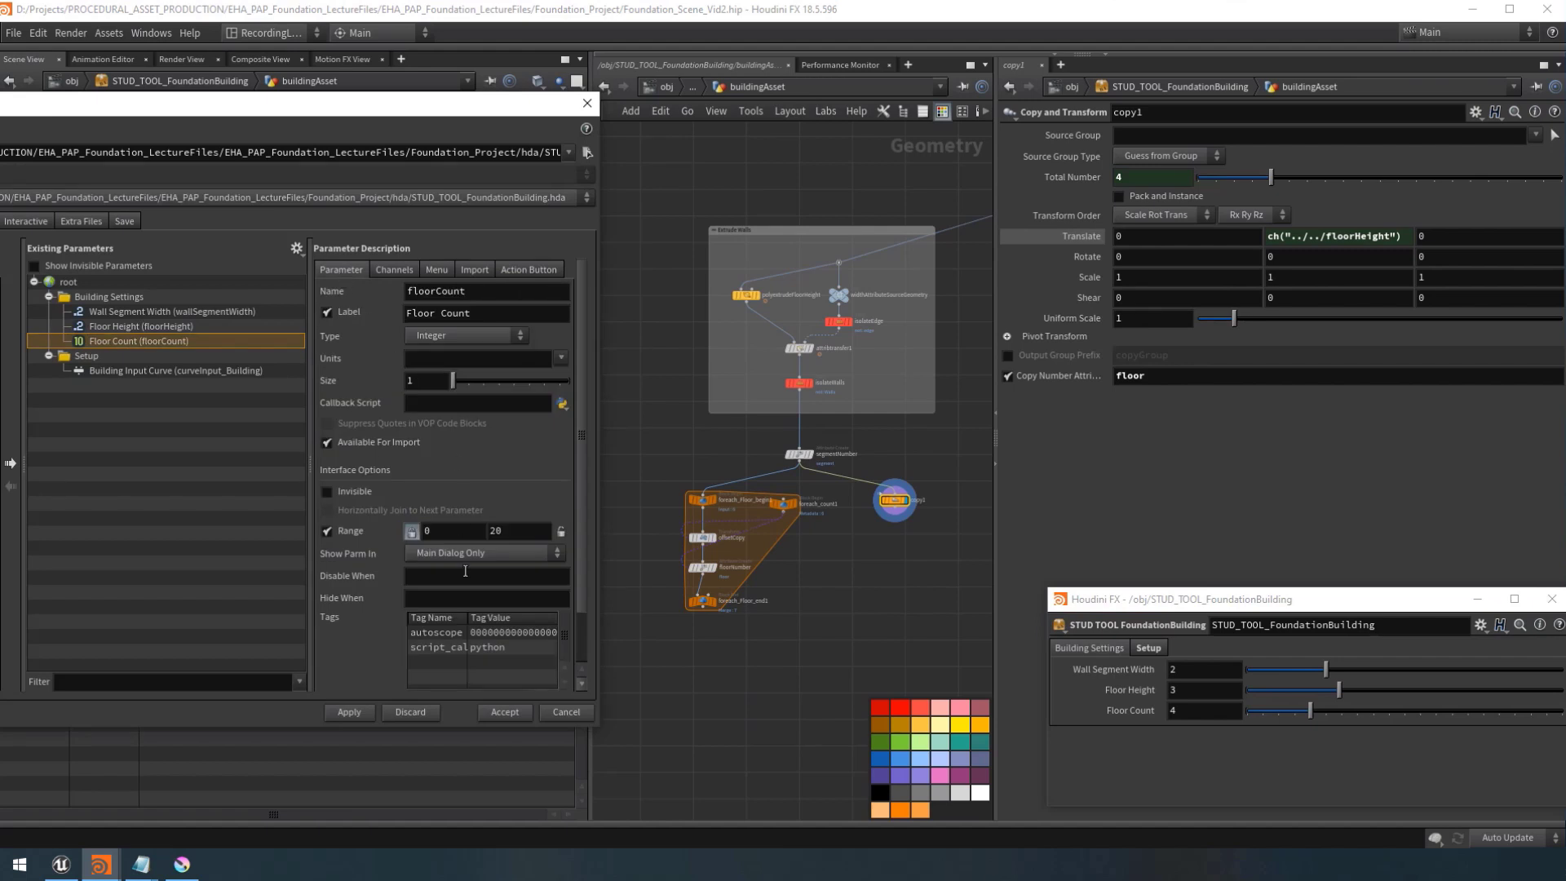
{"action": "left_click", "coordinate": [444, 531]}
{"action": "type", "text": "1"}
{"action": "key", "text": "Return"}
{"action": "left_click", "coordinate": [505, 712]}
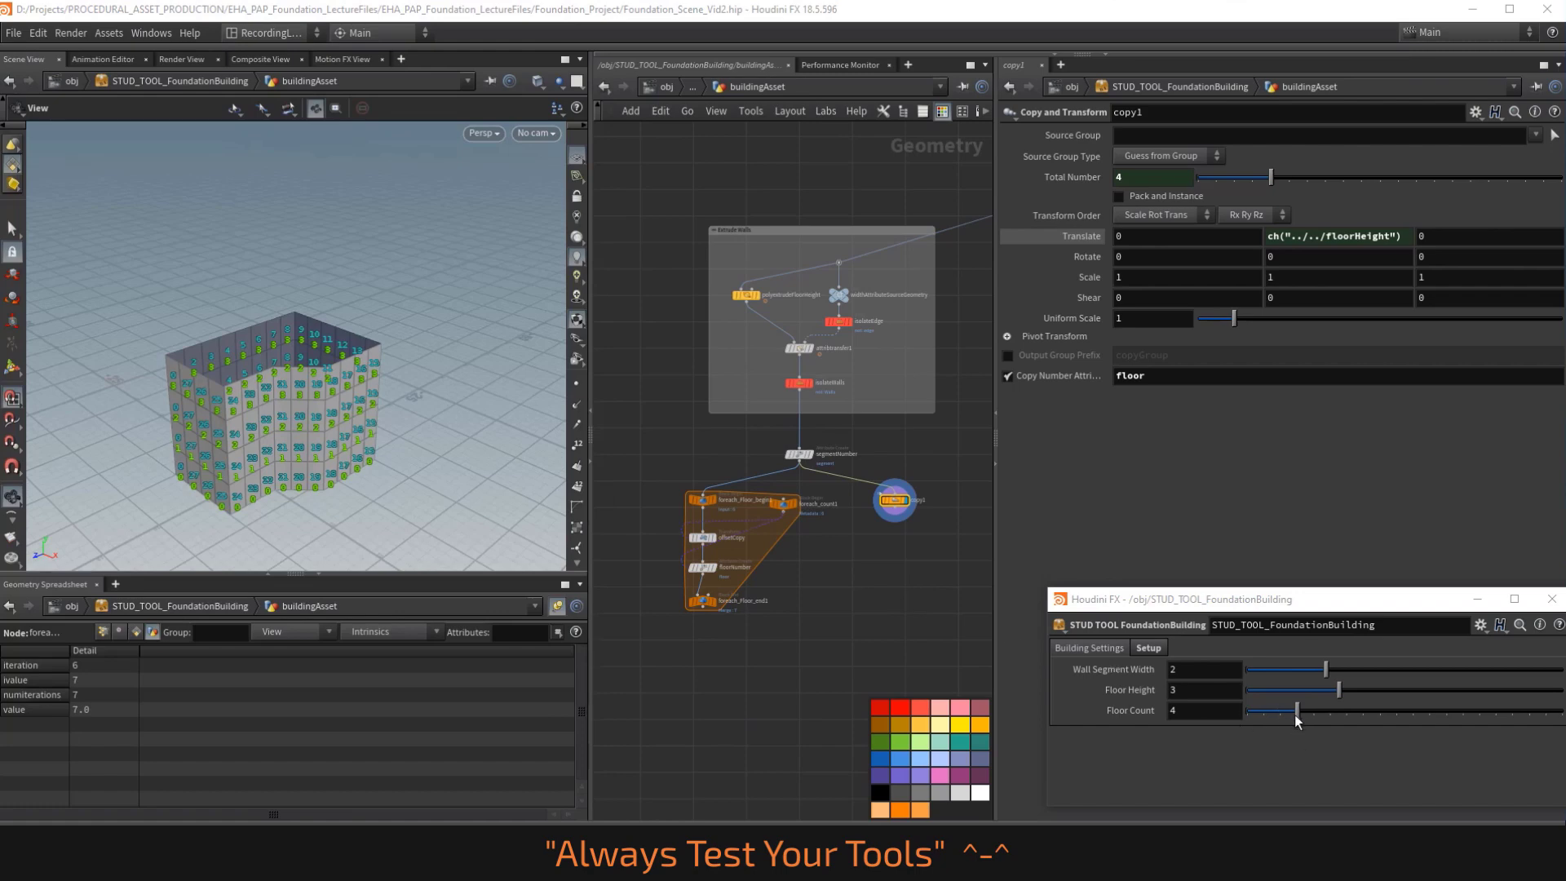
{"action": "mouse_move", "coordinate": [1296, 715]}
{"action": "left_mouse_down"}
{"action": "mouse_move", "coordinate": [1230, 714]}
{"action": "mouse_move", "coordinate": [1358, 714]}
{"action": "mouse_move", "coordinate": [1163, 717]}
{"action": "mouse_move", "coordinate": [1294, 721]}
{"action": "left_mouse_up"}
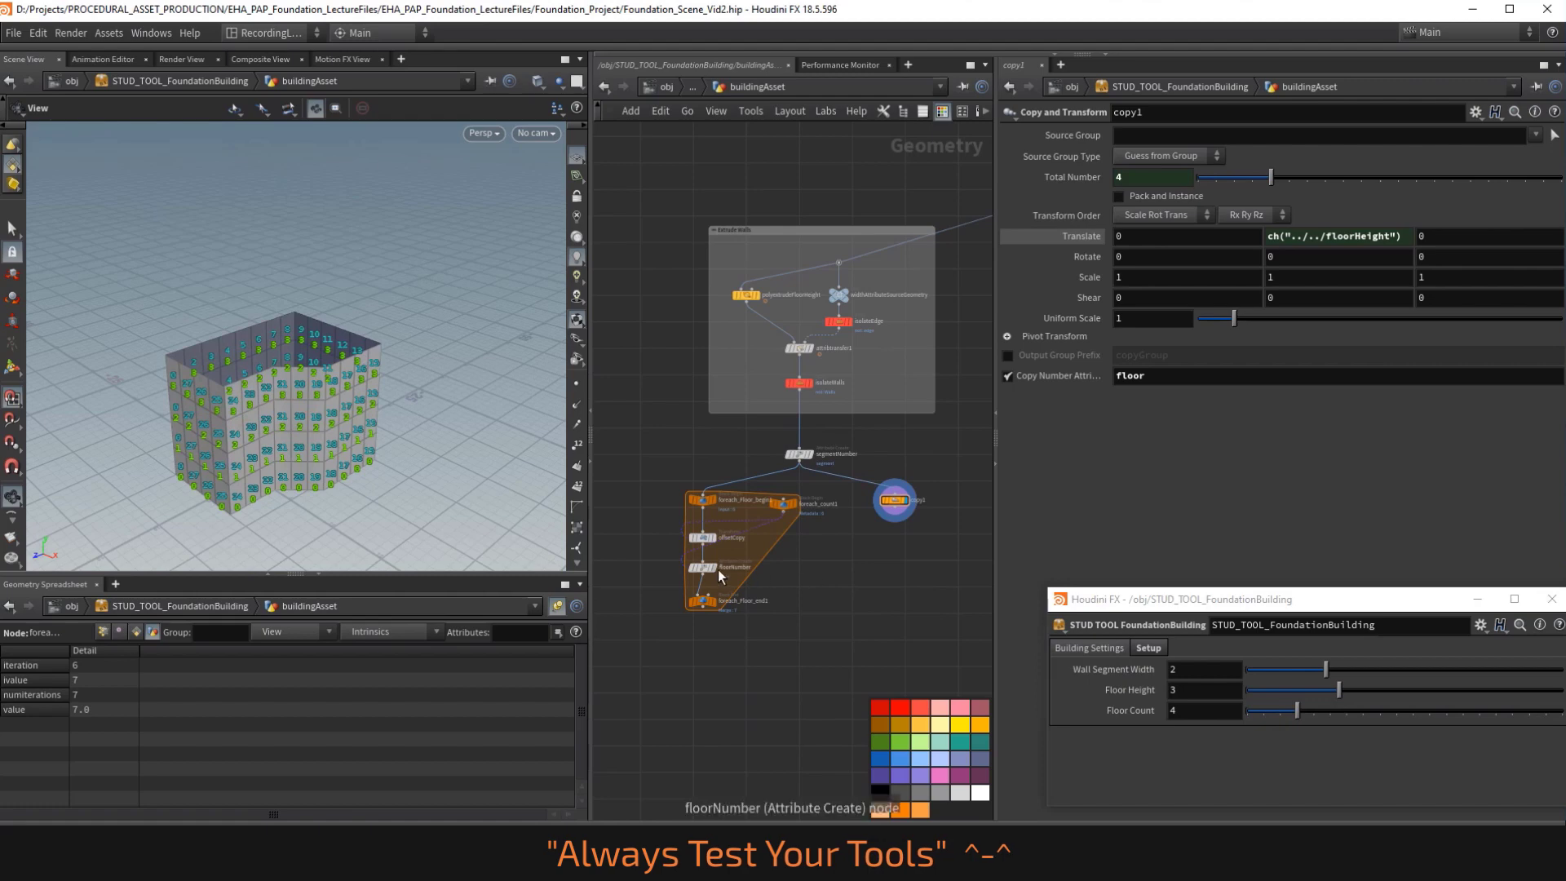
Link foreach_Floor_end1's Iterations to the asset's Floor Count with ch("../../floorCount") and test the displayed loop with a Floor Count of 6.
{"action": "right_click", "coordinate": [1117, 713]}
{"action": "left_click", "coordinate": [1179, 624]}
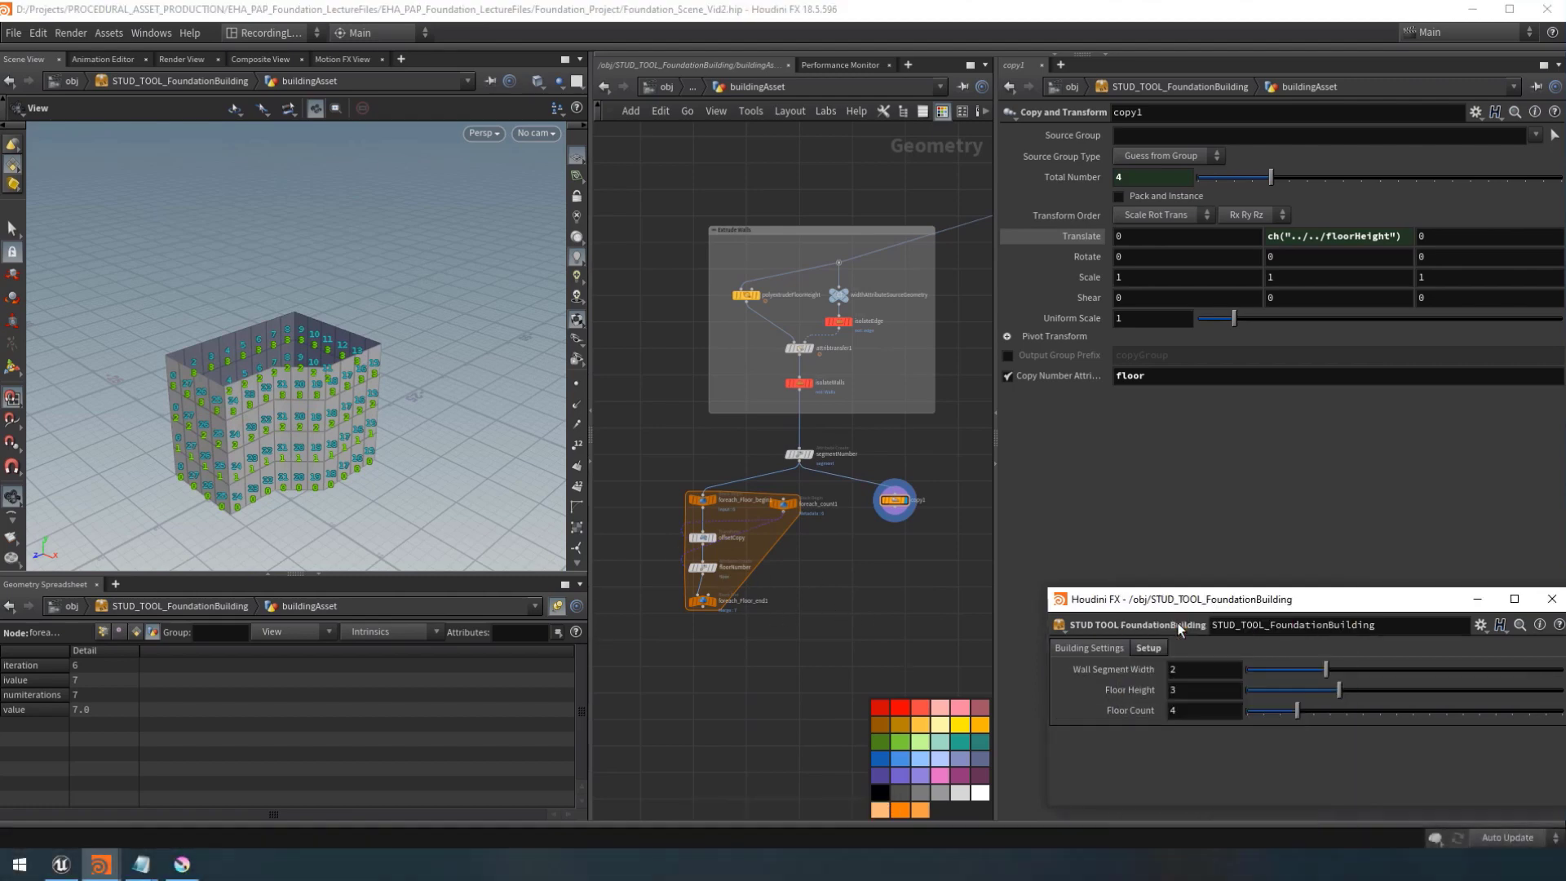
{"action": "left_click_drag", "start_coordinate": [814, 584], "coordinate": [654, 628]}
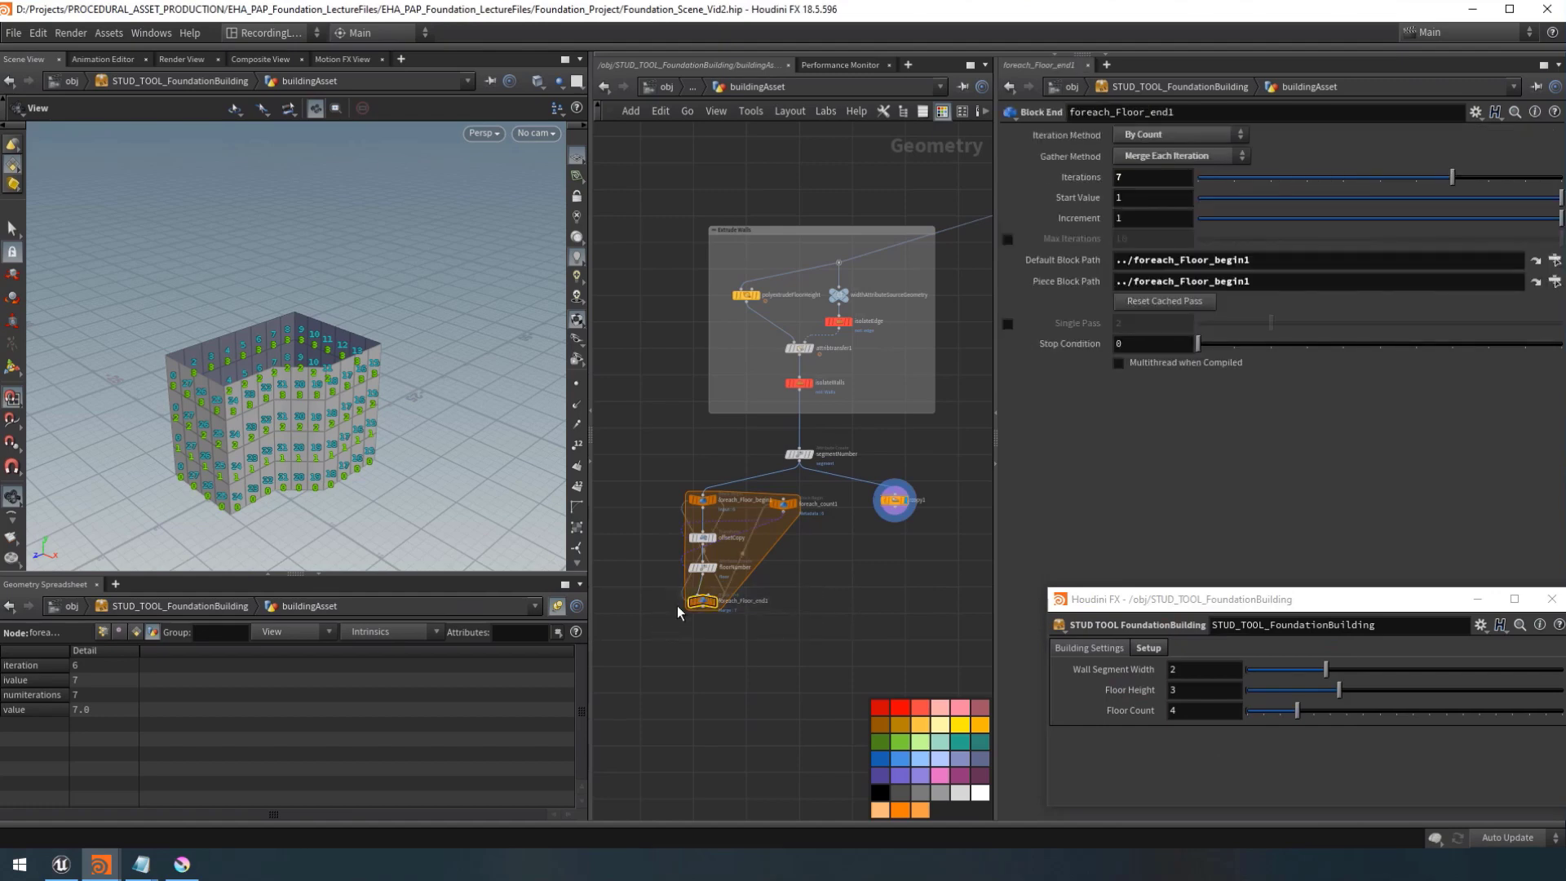
{"action": "scroll", "coordinate": [677, 605], "scroll_direction": "up", "scroll_amount": 4}
{"action": "mouse_move", "coordinate": [770, 600]}
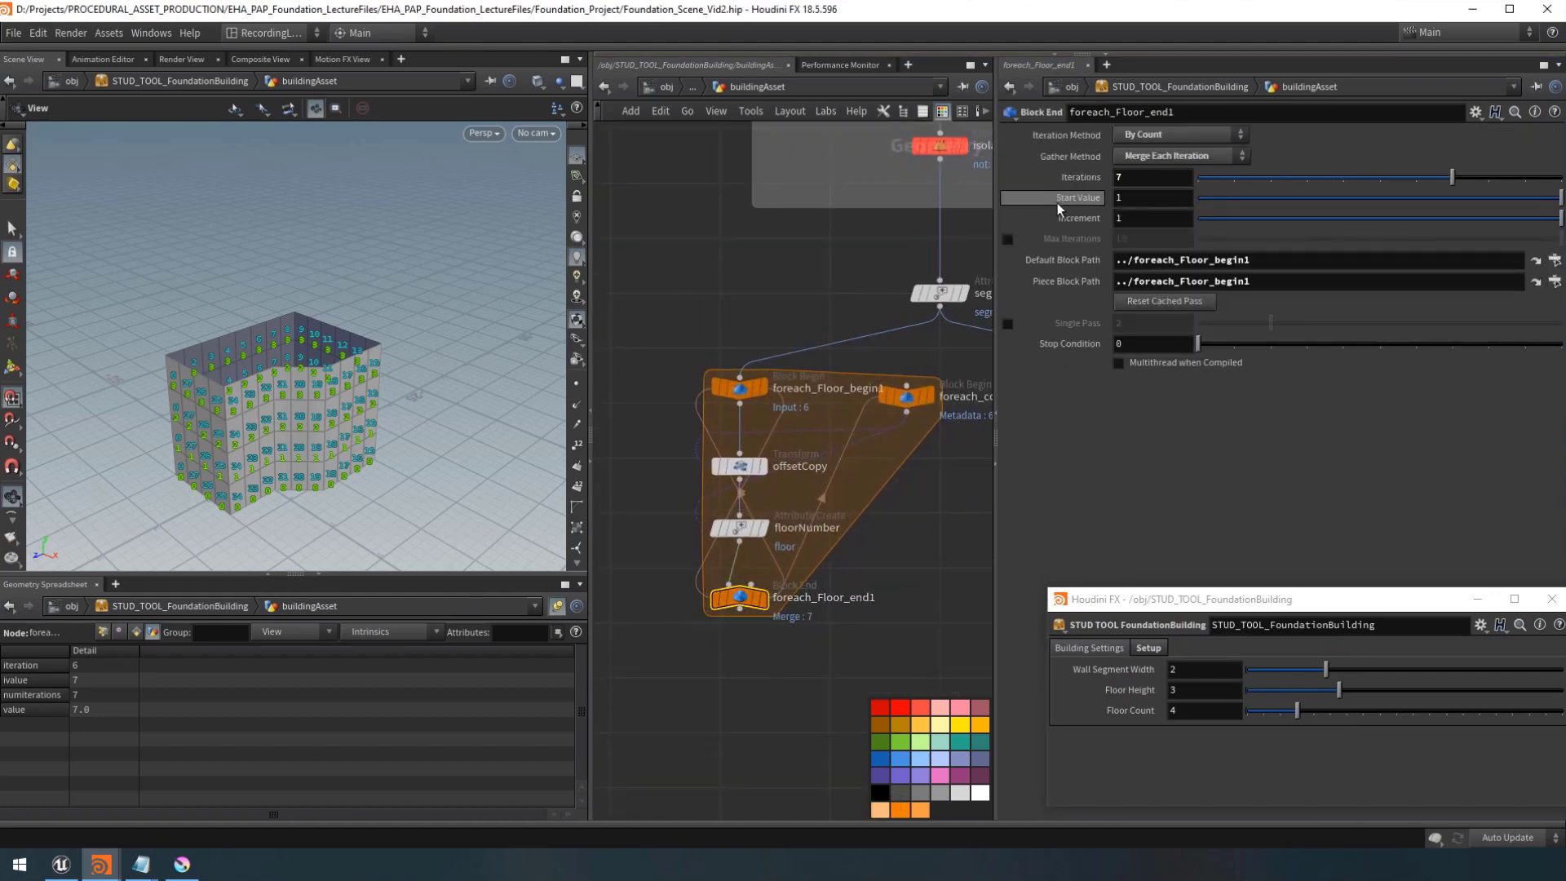
{"action": "right_click", "coordinate": [1128, 177]}
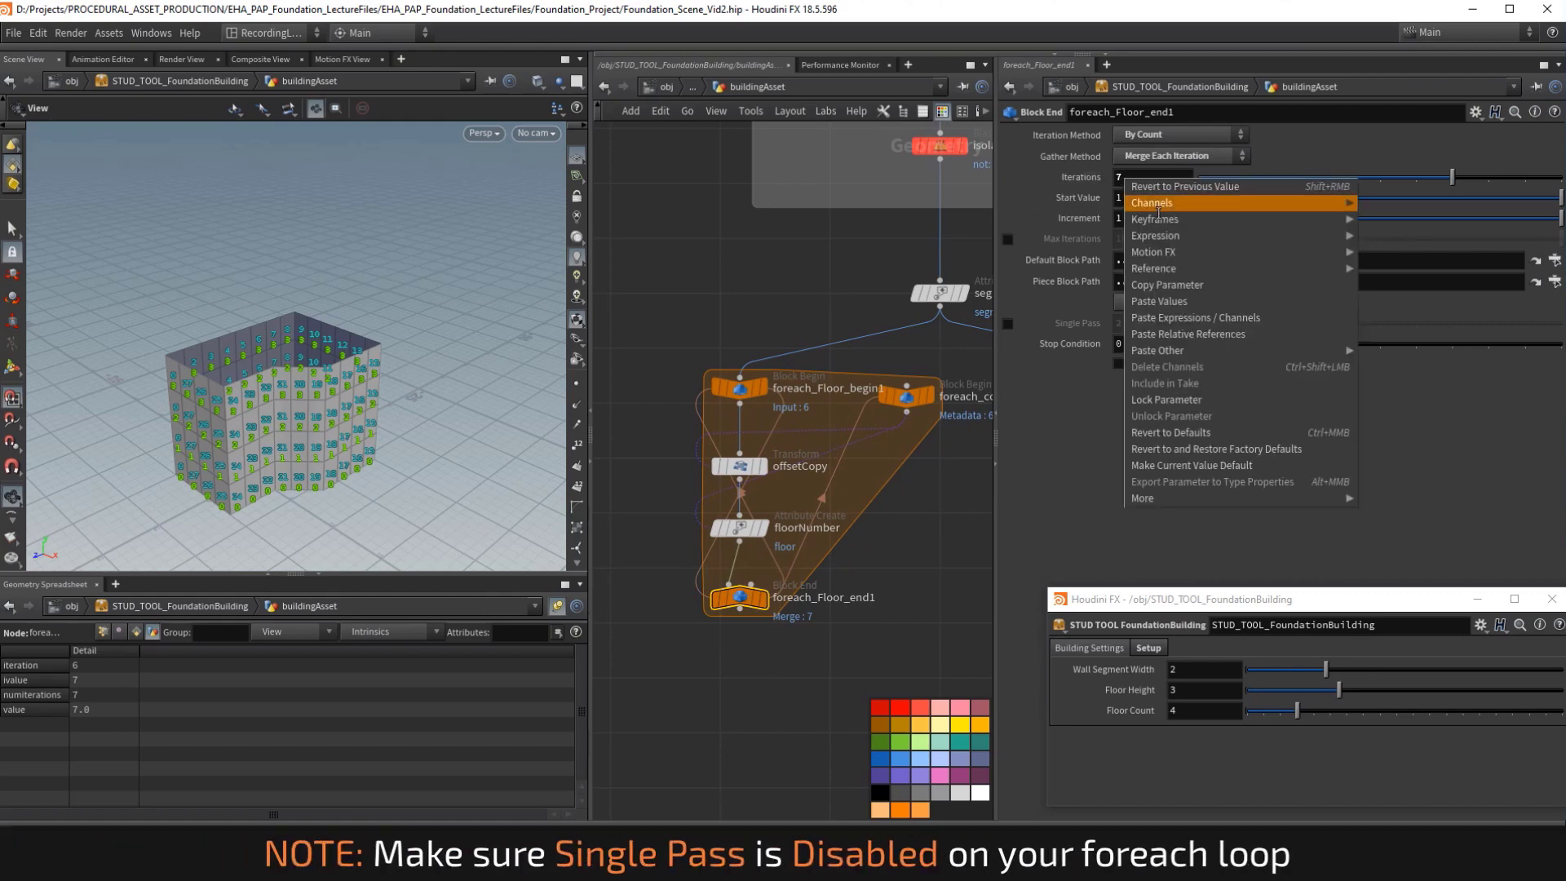
{"action": "left_click", "coordinate": [1192, 332]}
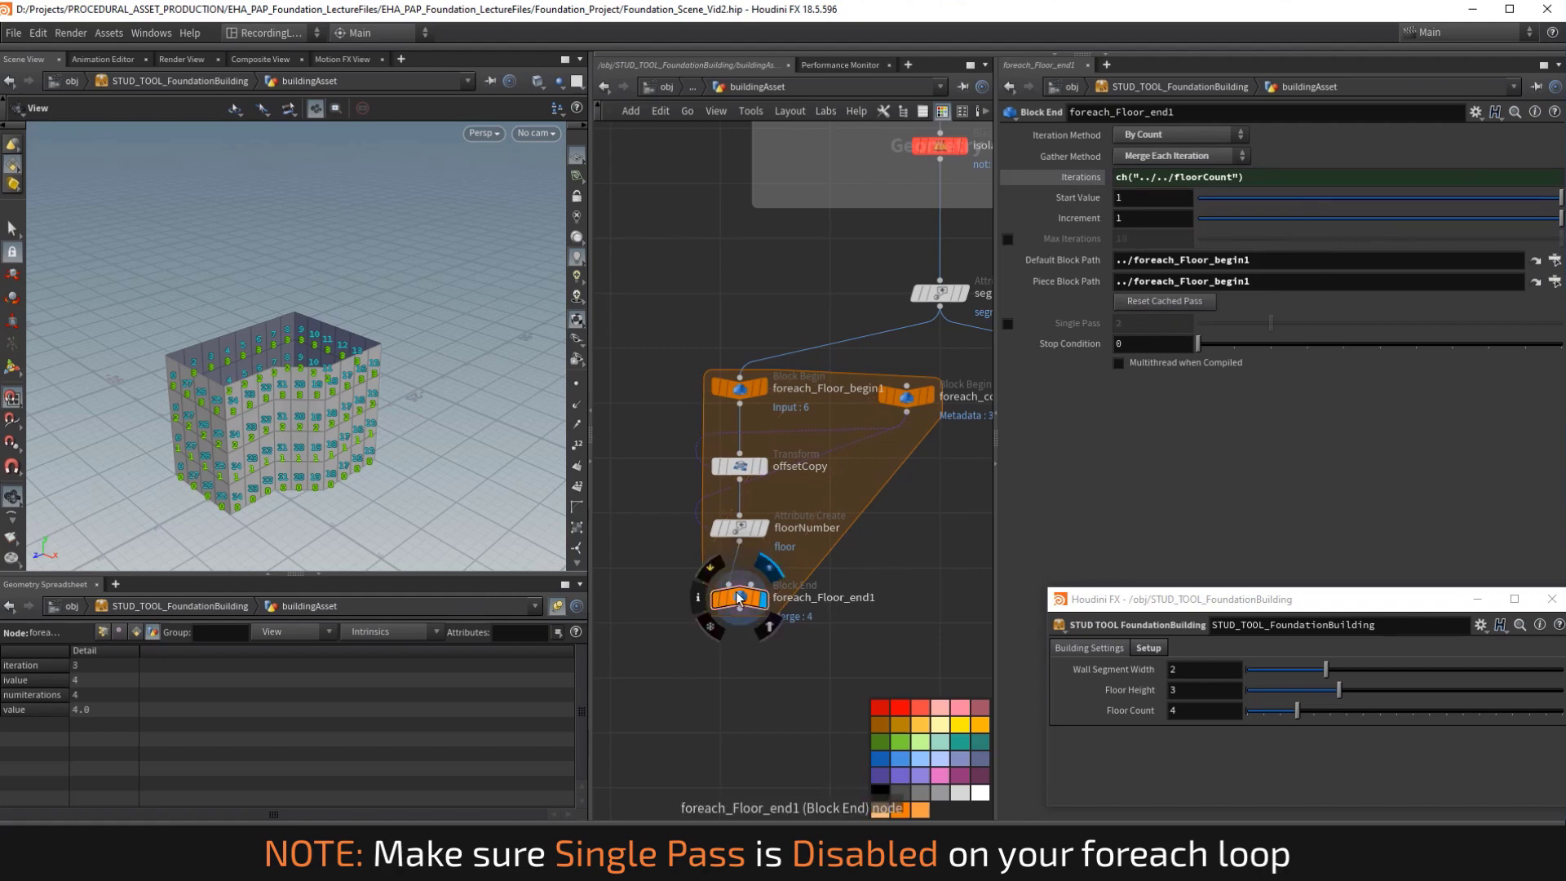
{"action": "left_click_drag", "start_coordinate": [1297, 710], "coordinate": [1329, 716]}
{"action": "scroll", "coordinate": [943, 582], "scroll_direction": "down", "scroll_amount": 4}
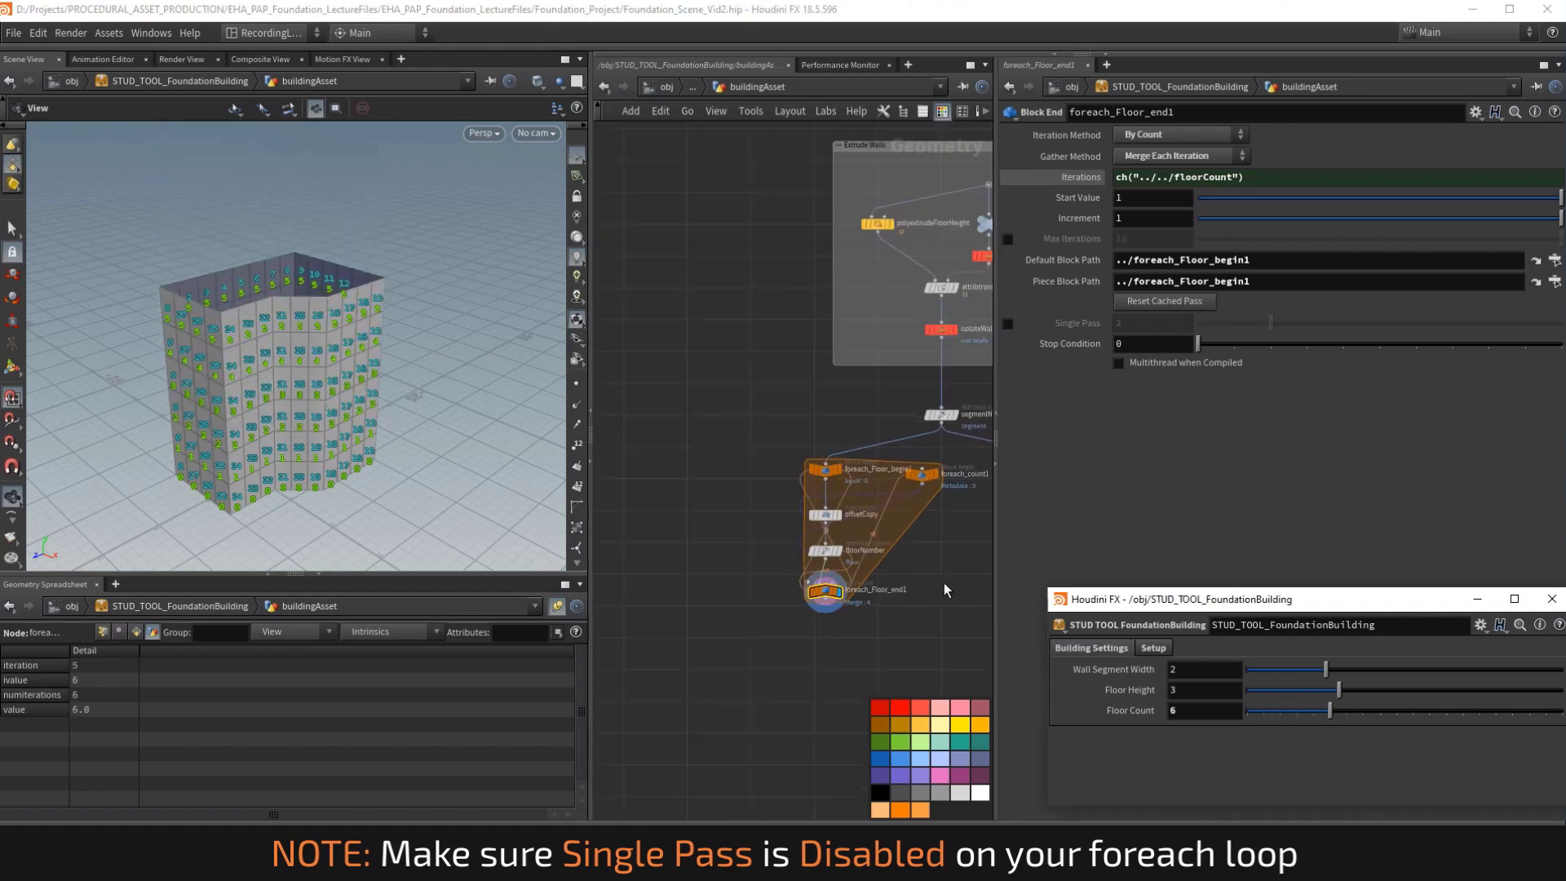
Create a network box around segmentNumber, the foreach_Floor loop nodes and copy1.
{"action": "scroll", "coordinate": [943, 582], "scroll_direction": "down", "scroll_amount": 3}
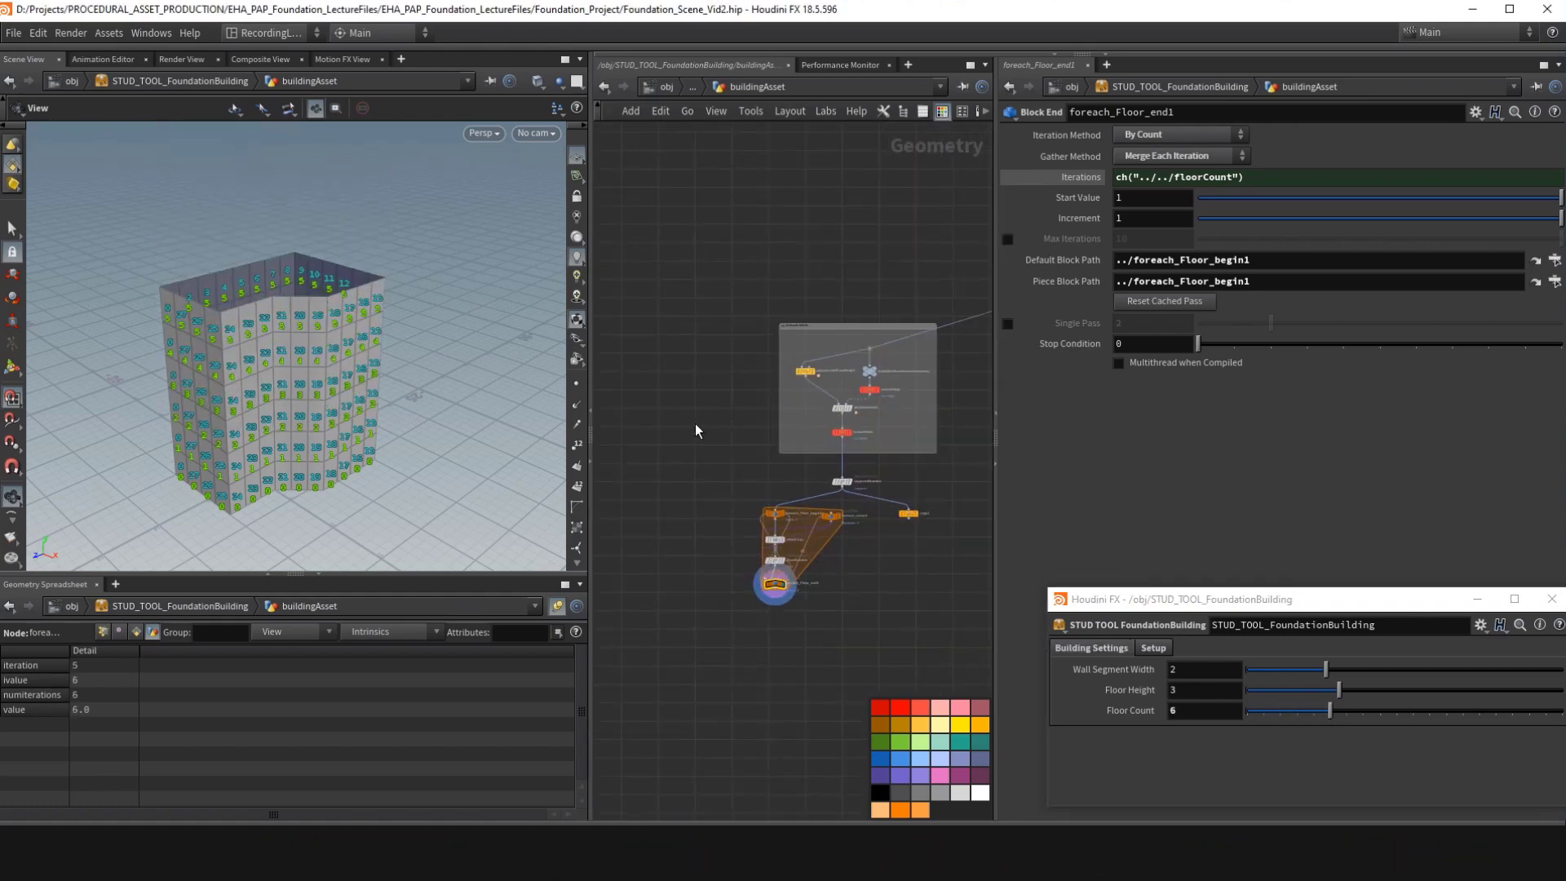
{"action": "left_click_drag", "start_coordinate": [729, 460], "coordinate": [997, 701]}
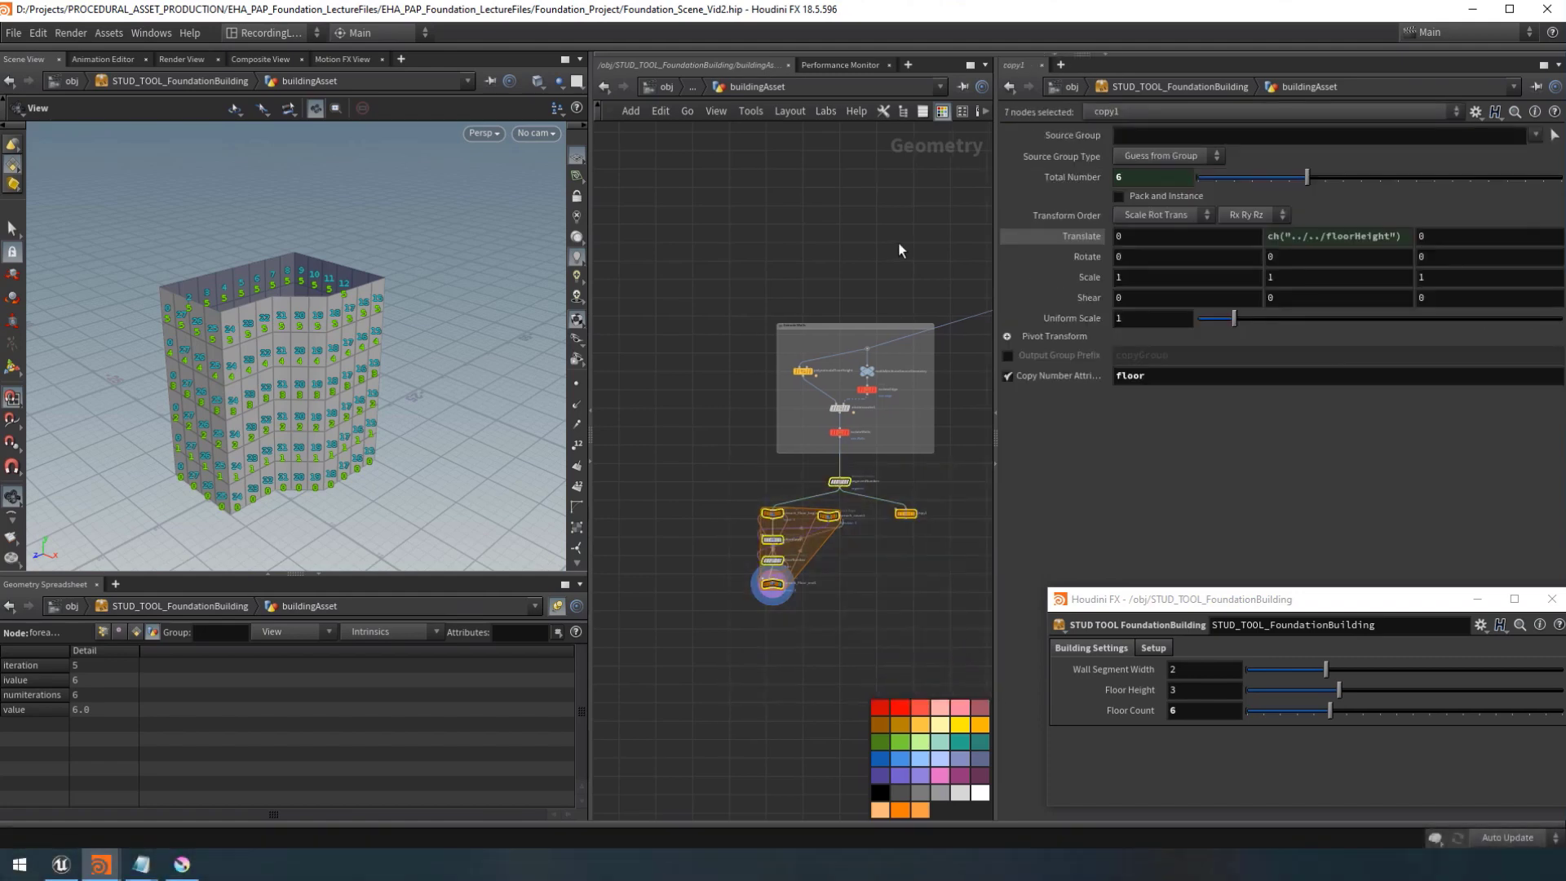
{"action": "left_click_drag", "start_coordinate": [995, 145], "coordinate": [1116, 145]}
{"action": "left_click_drag", "start_coordinate": [730, 448], "coordinate": [1024, 690]}
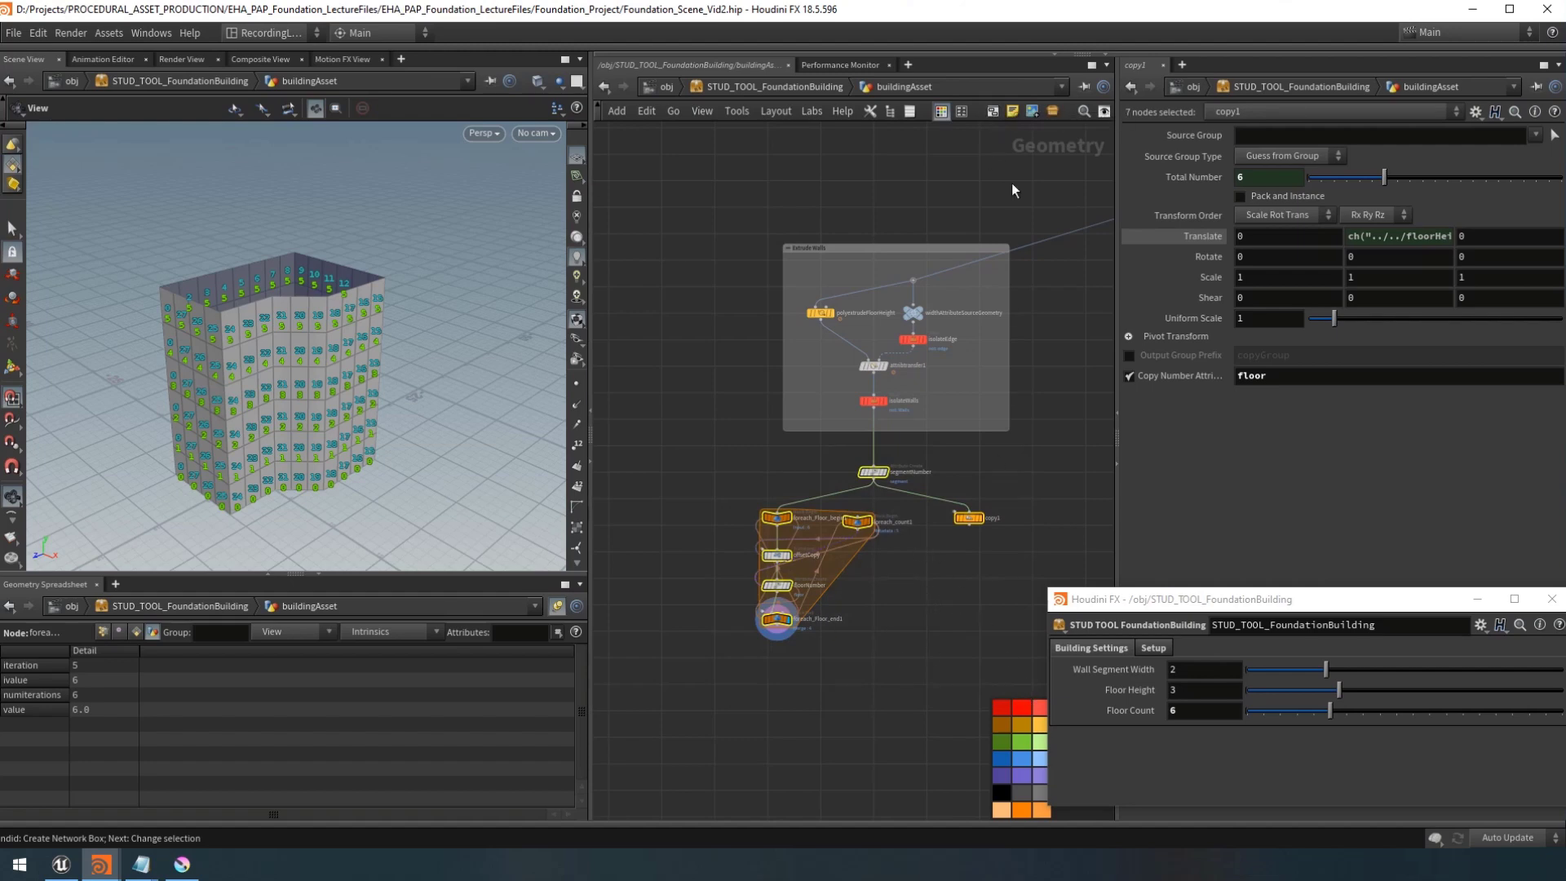
{"action": "key", "text": "shift+o"}
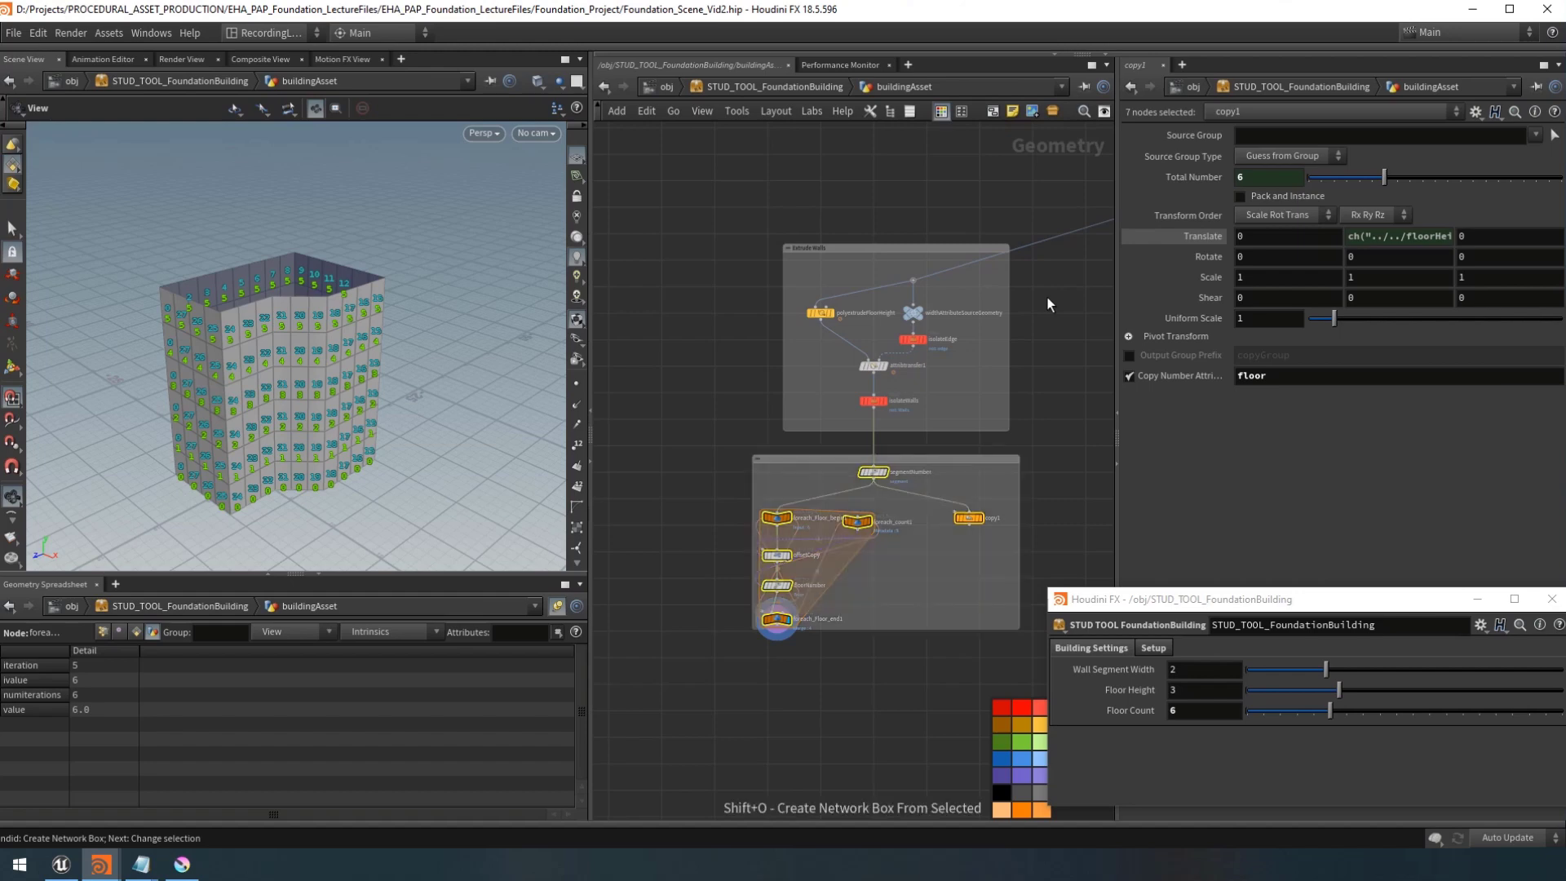
{"action": "left_click", "coordinate": [1050, 434]}
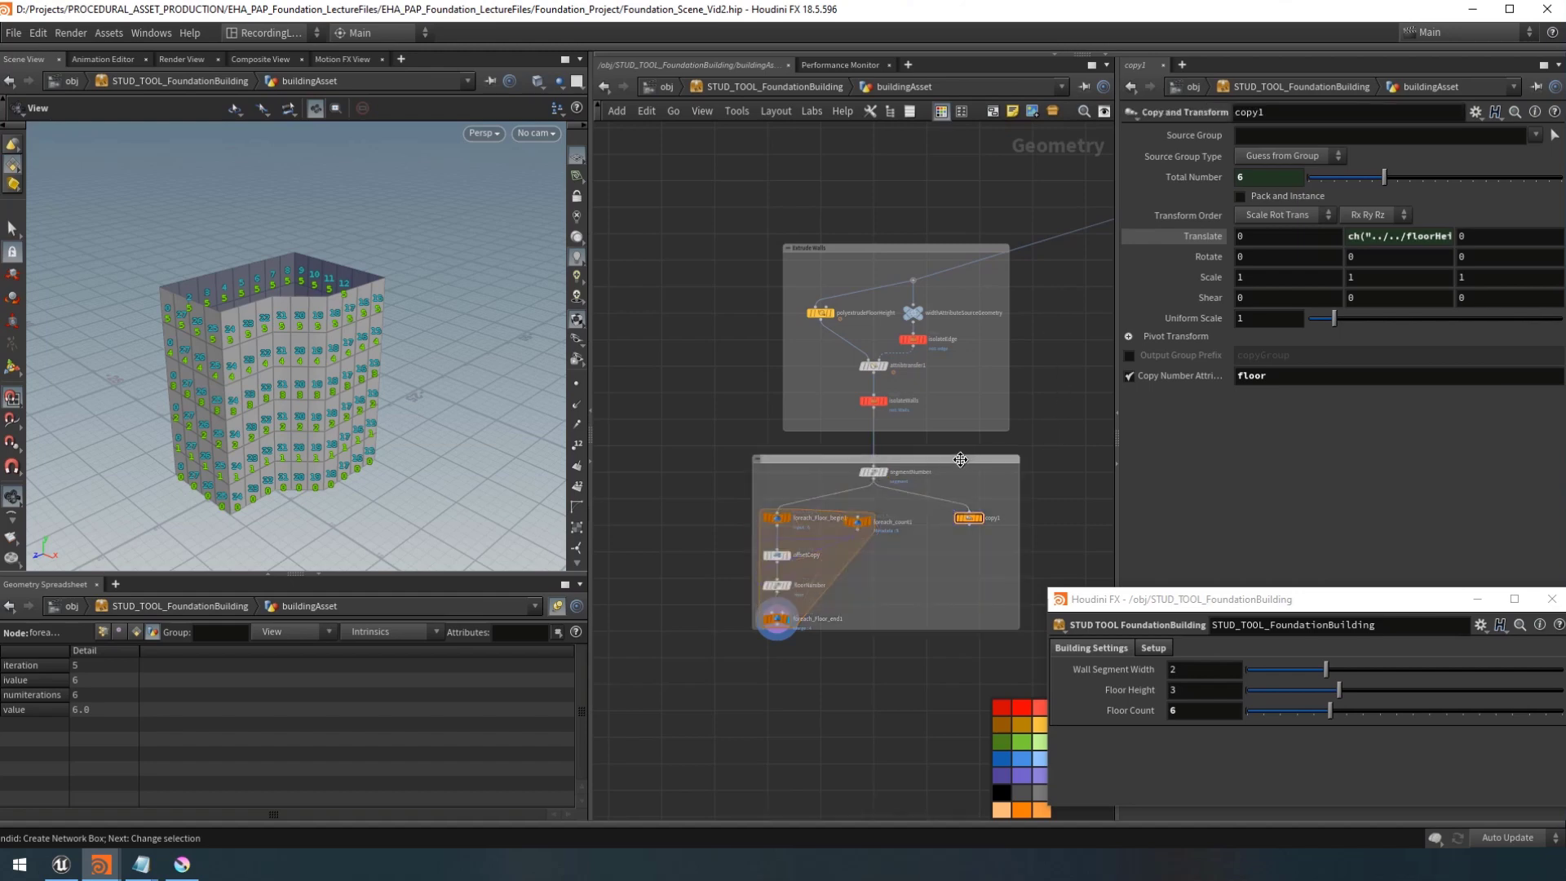
Title the new network box around the floor copying nodes "Copy Floors With Numbers".
{"action": "scroll", "coordinate": [824, 469], "scroll_direction": "up", "scroll_amount": 2}
{"action": "scroll", "coordinate": [824, 470], "scroll_direction": "up", "scroll_amount": 1}
{"action": "double_click", "coordinate": [785, 458]}
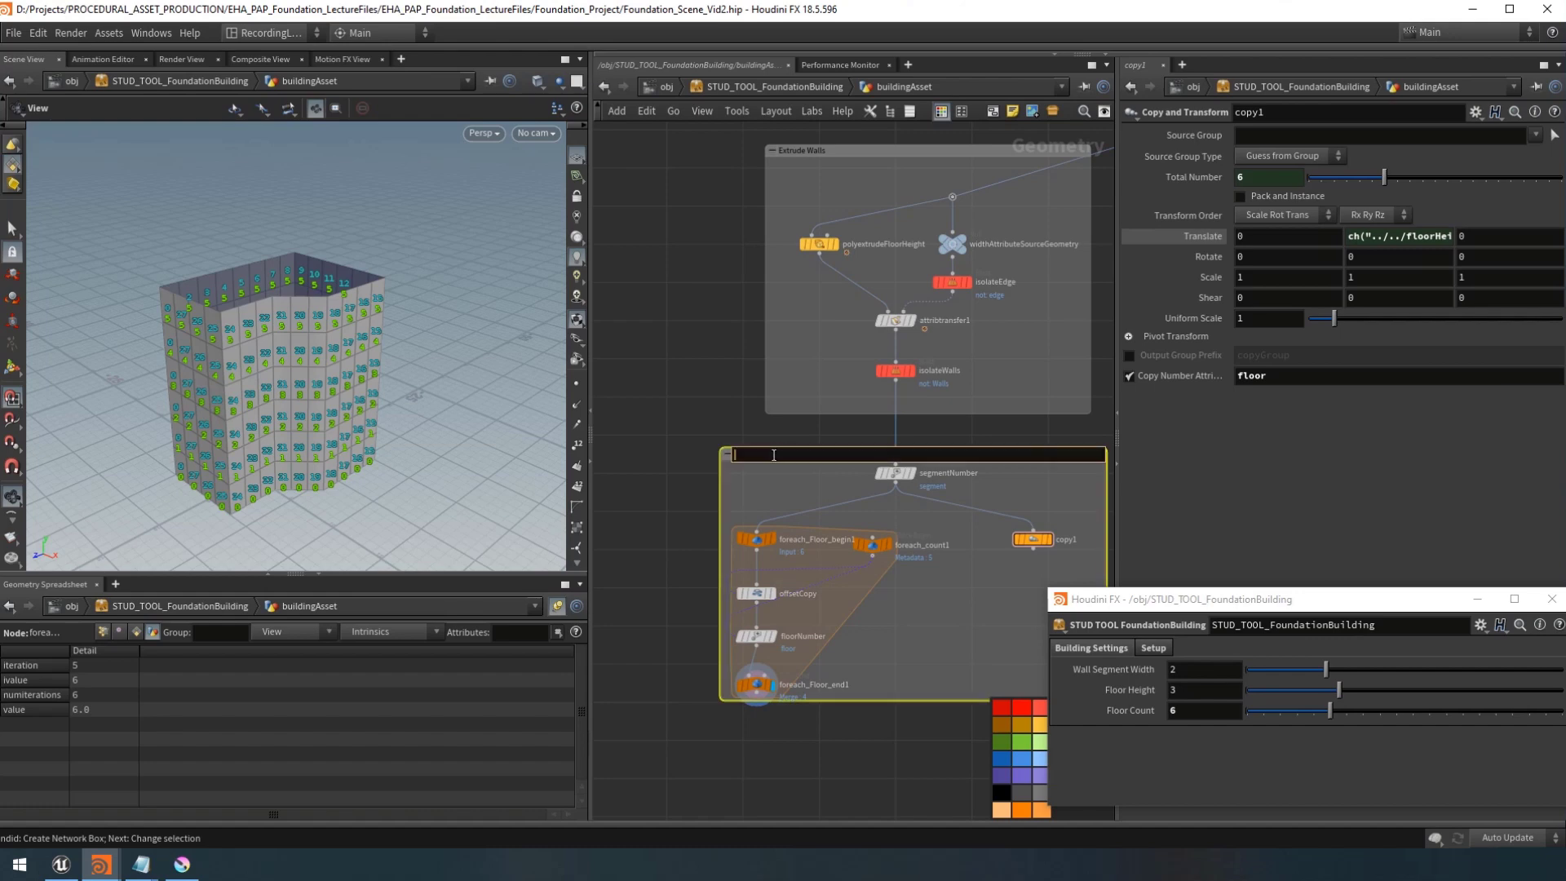
{"action": "type", "text": "Copy Floors With Numbers"}
{"action": "key", "text": "Return"}
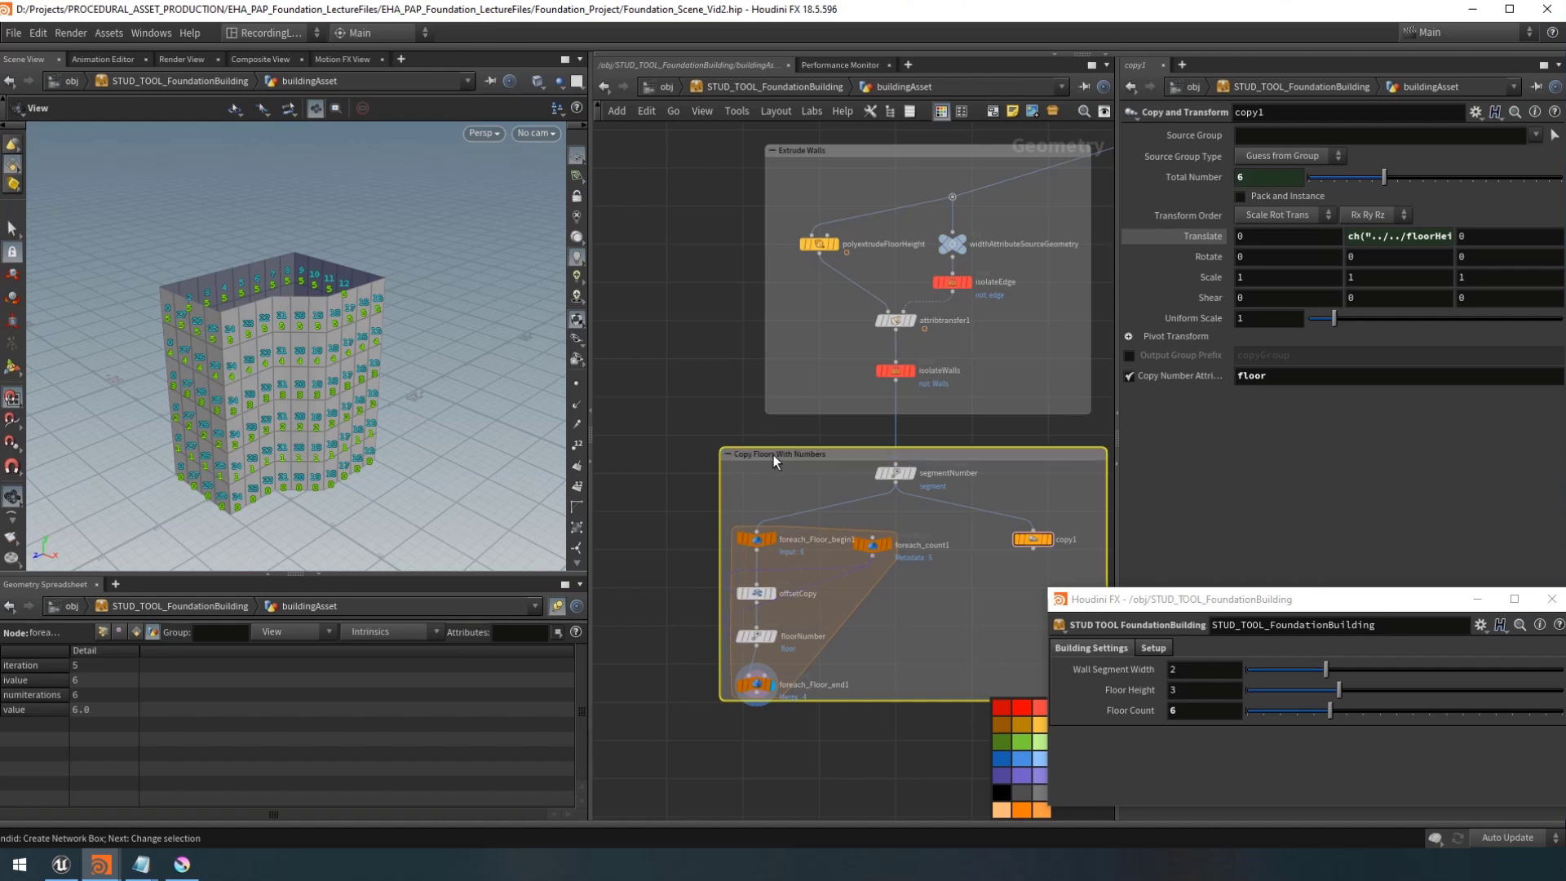
{"action": "left_click", "coordinate": [945, 629]}
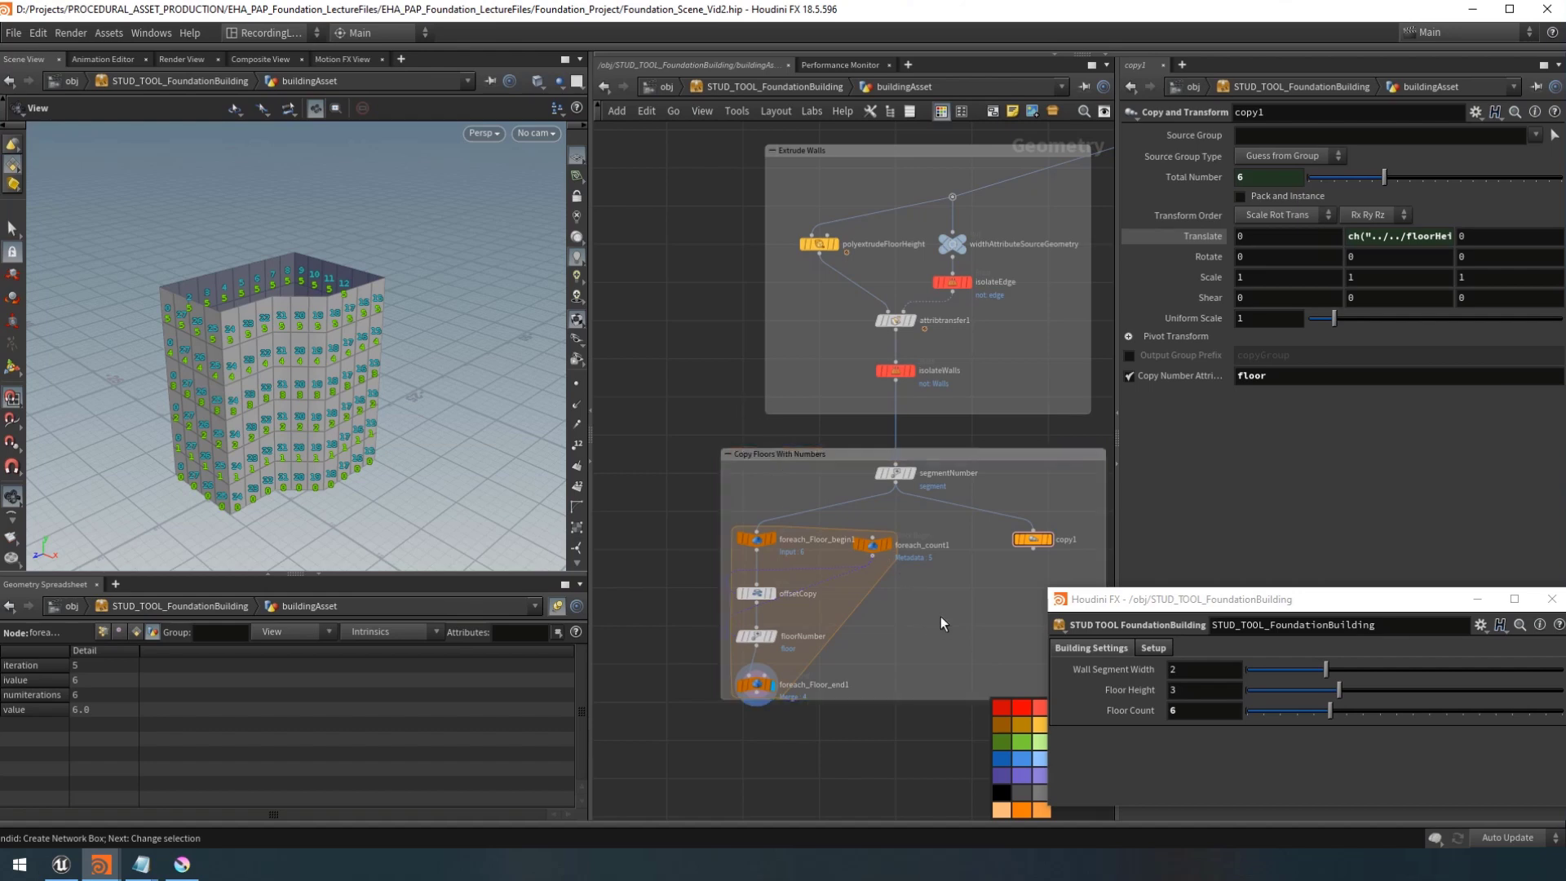
Rename the attribtransfer1 node in the Extrude Walls box to attribtransfer_Width.
{"action": "scroll", "coordinate": [914, 599], "scroll_direction": "down", "scroll_amount": 2}
{"action": "scroll", "coordinate": [915, 599], "scroll_direction": "down", "scroll_amount": 2}
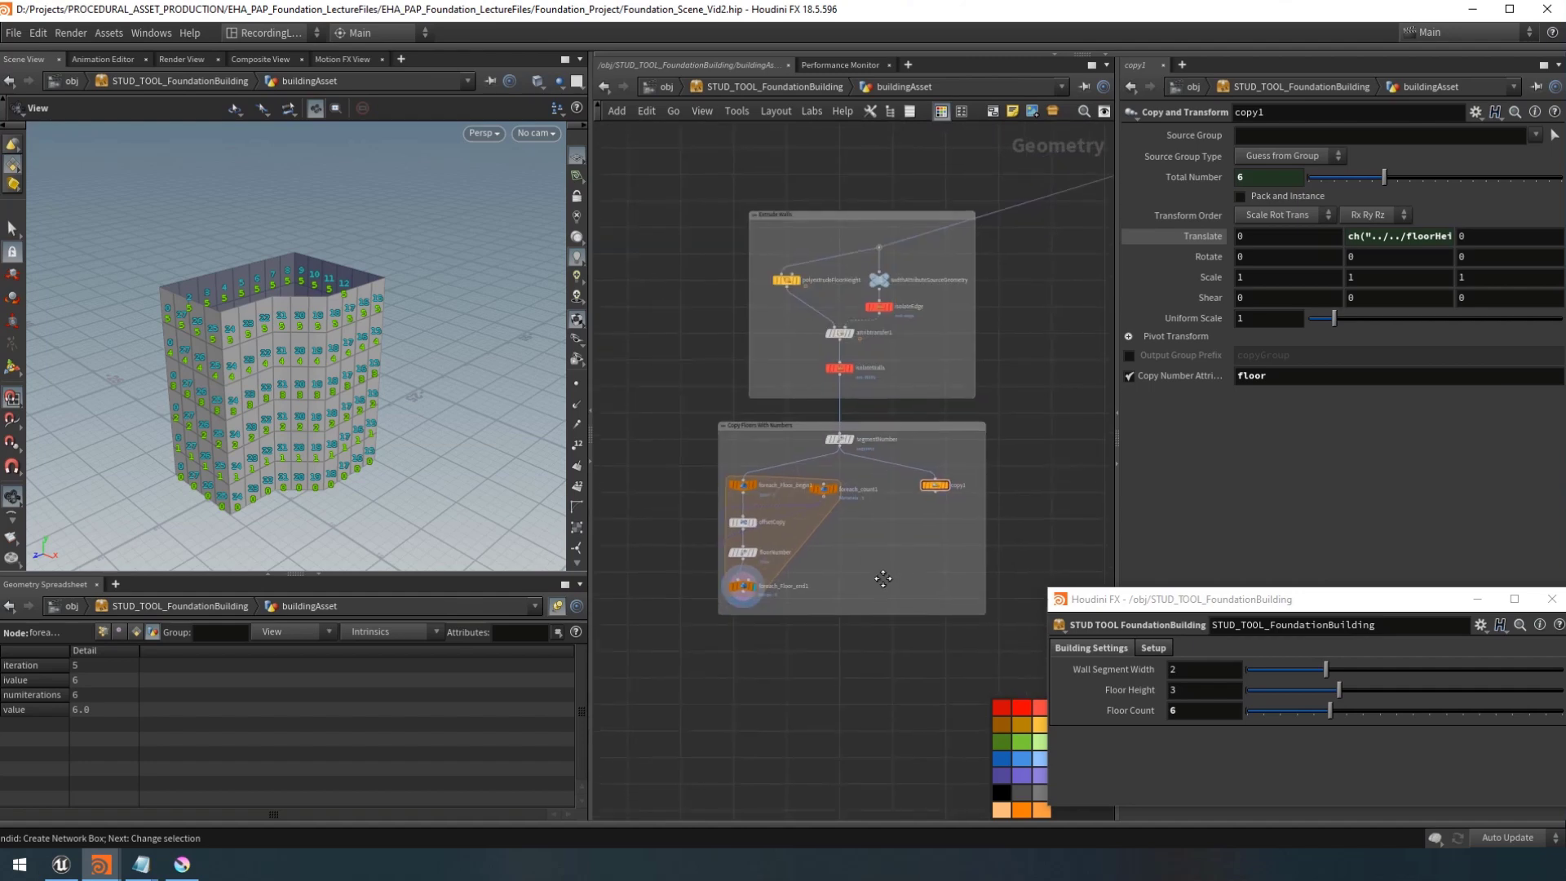
{"action": "mouse_move", "coordinate": [795, 281]}
{"action": "mouse_move", "coordinate": [836, 337]}
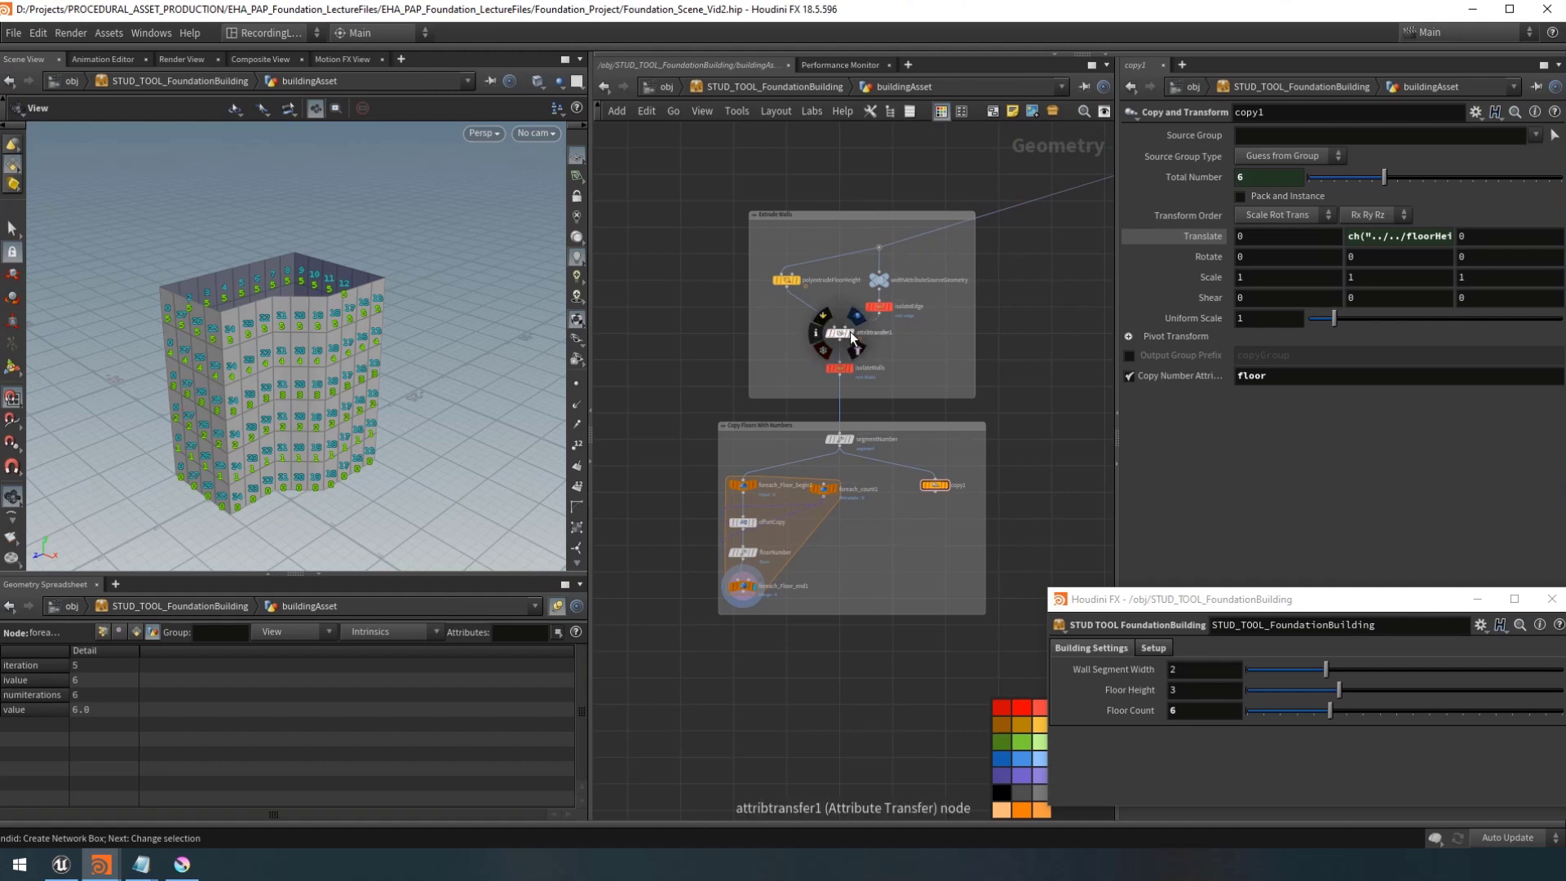
{"action": "scroll", "coordinate": [907, 346], "scroll_direction": "up", "scroll_amount": 4}
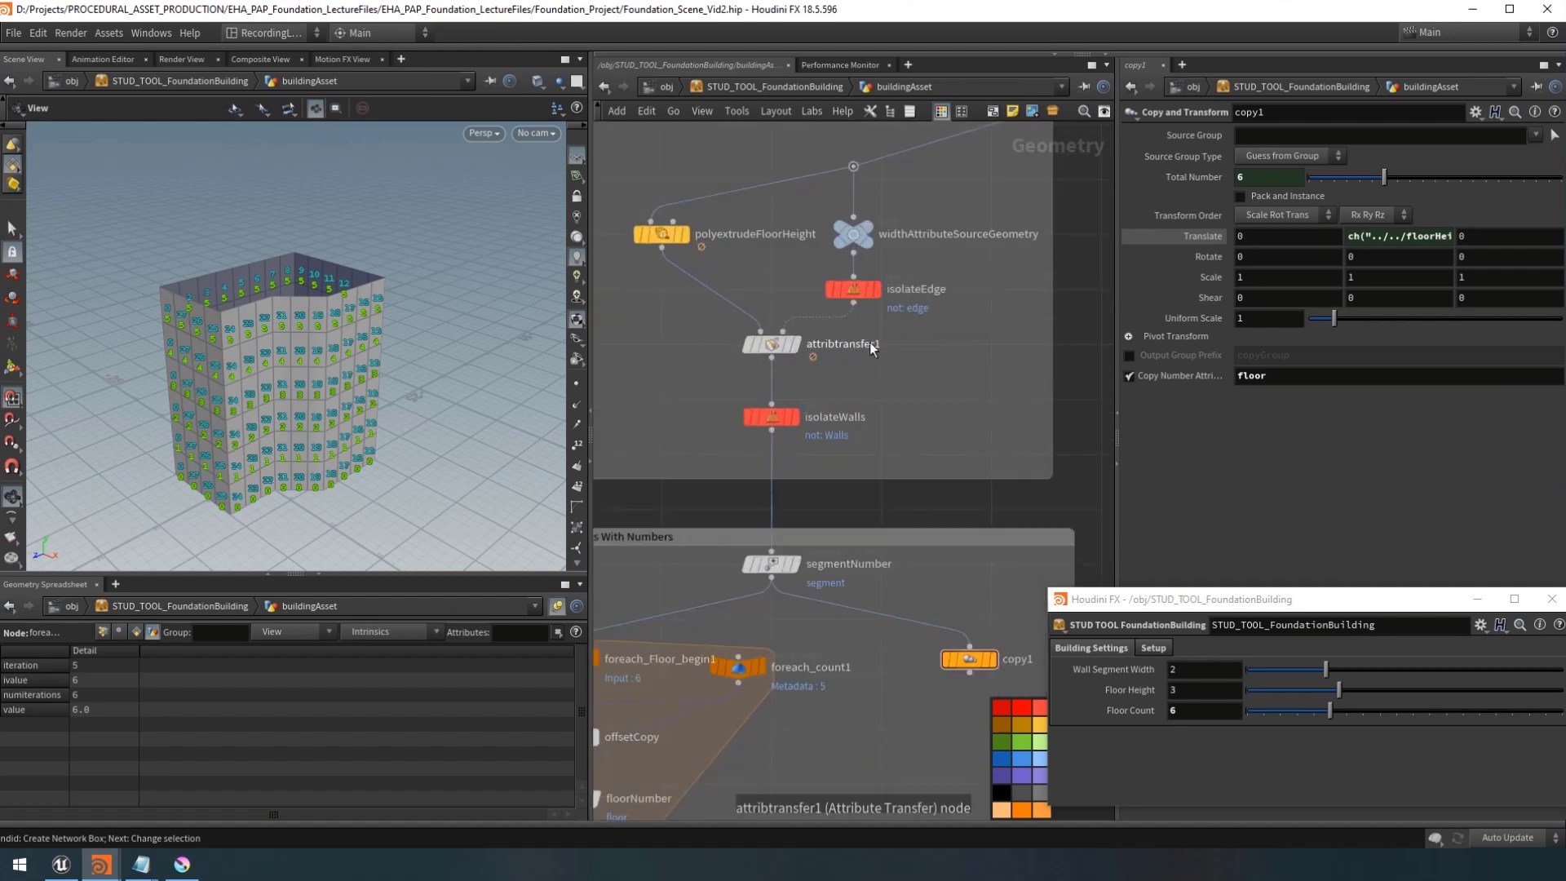
{"action": "double_click", "coordinate": [869, 343]}
{"action": "type", "text": "attribtransfer_Width"}
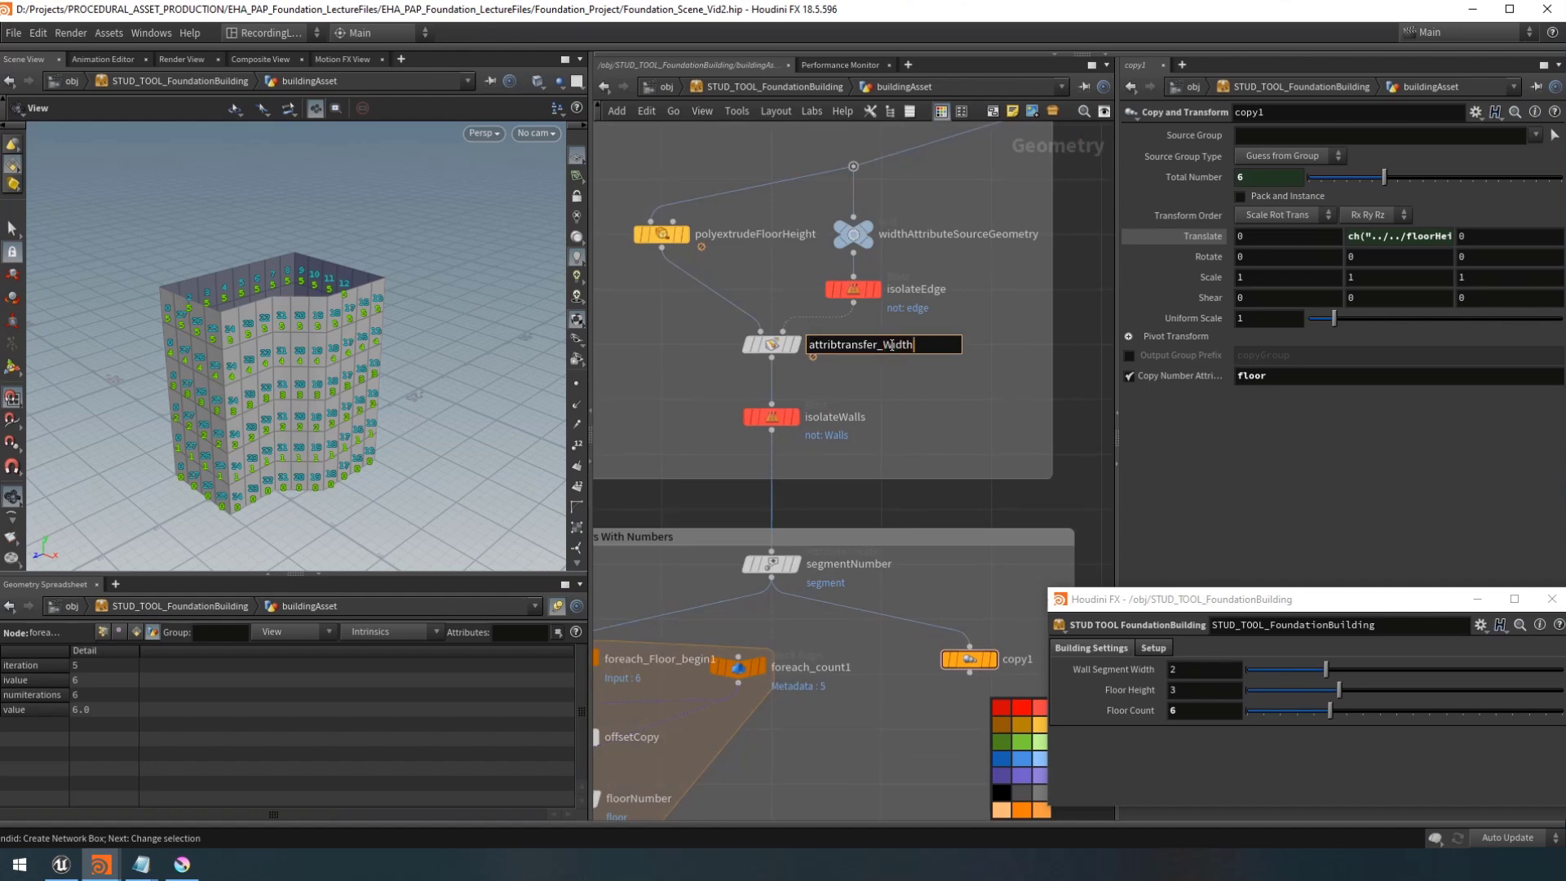
{"action": "key", "text": "Return"}
{"action": "scroll", "coordinate": [892, 345], "scroll_direction": "down", "scroll_amount": 4}
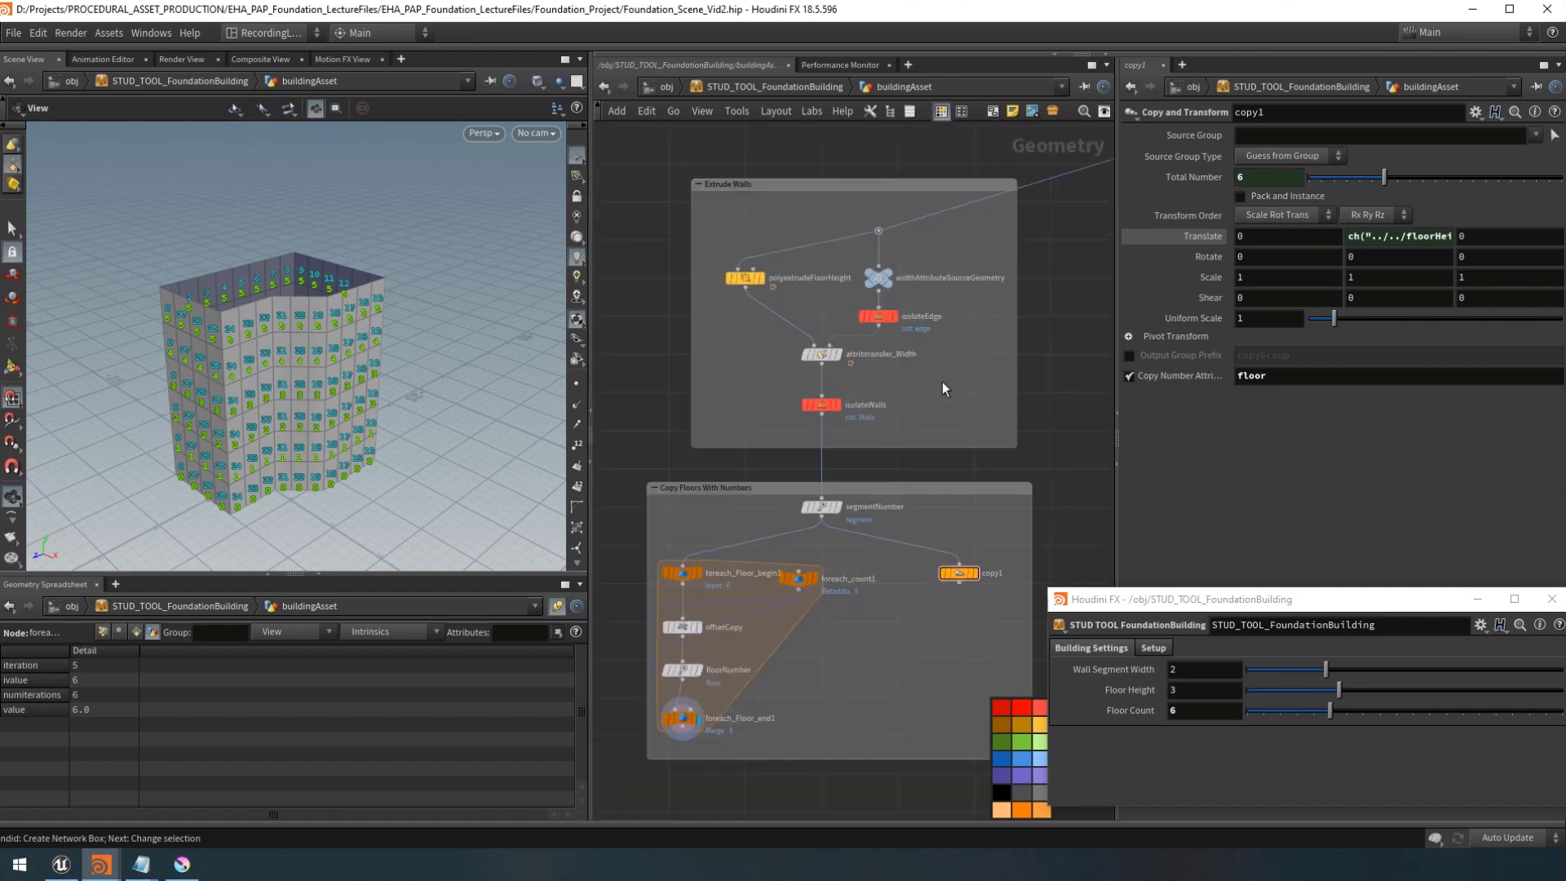
Review the floor copying network and the Y translate expression of offsetCopy in the expression editor.
{"action": "scroll", "coordinate": [967, 507], "scroll_direction": "up", "scroll_amount": 2}
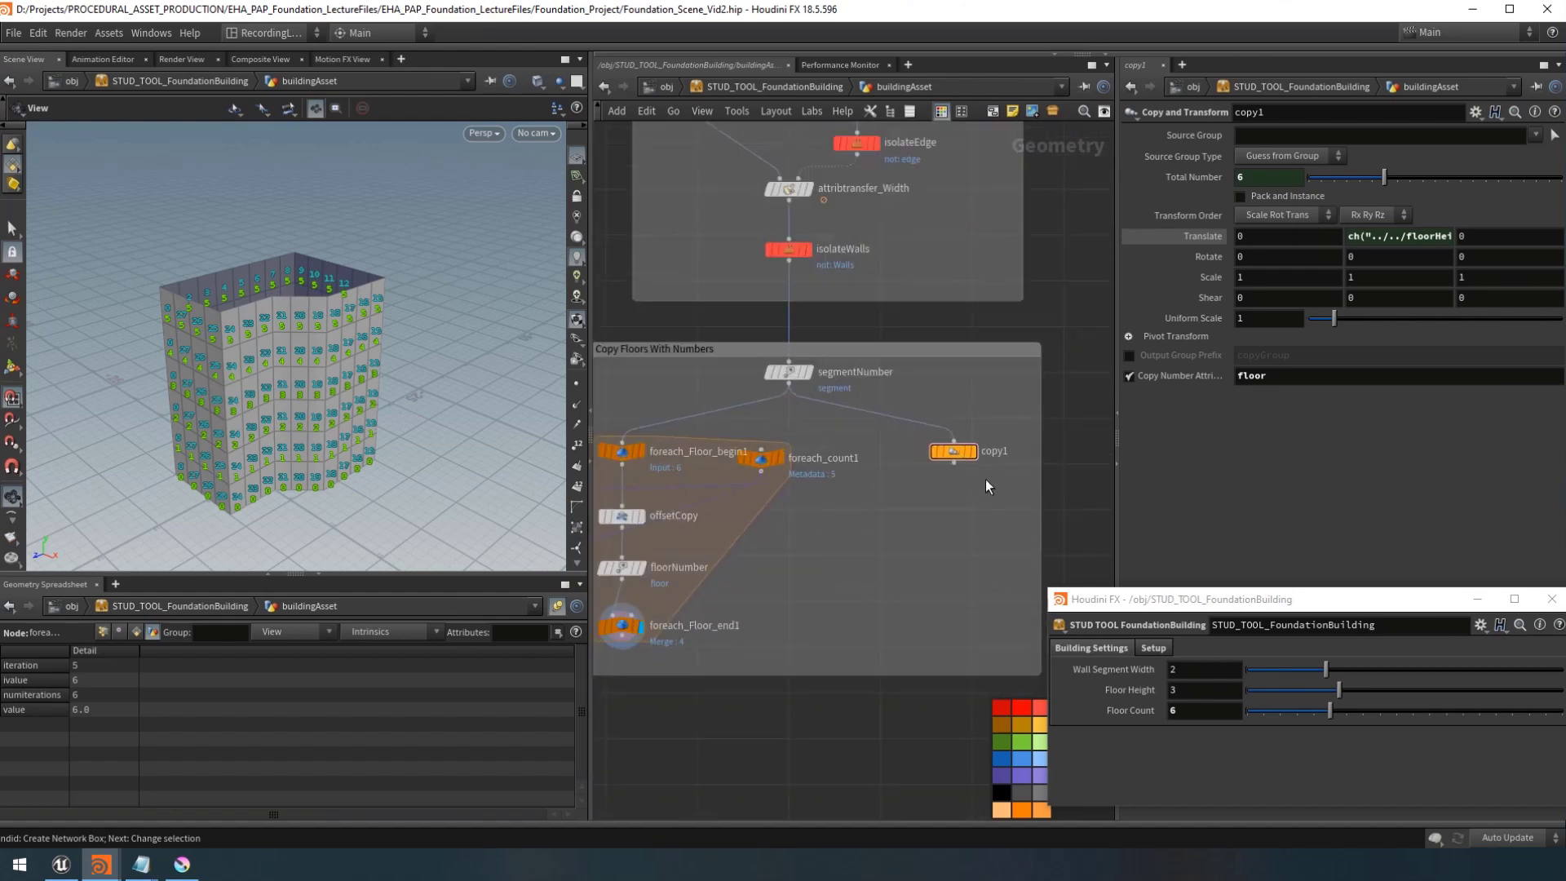
{"action": "left_click_drag", "start_coordinate": [931, 432], "coordinate": [925, 425]}
{"action": "scroll", "coordinate": [897, 490], "scroll_direction": "down", "scroll_amount": 2}
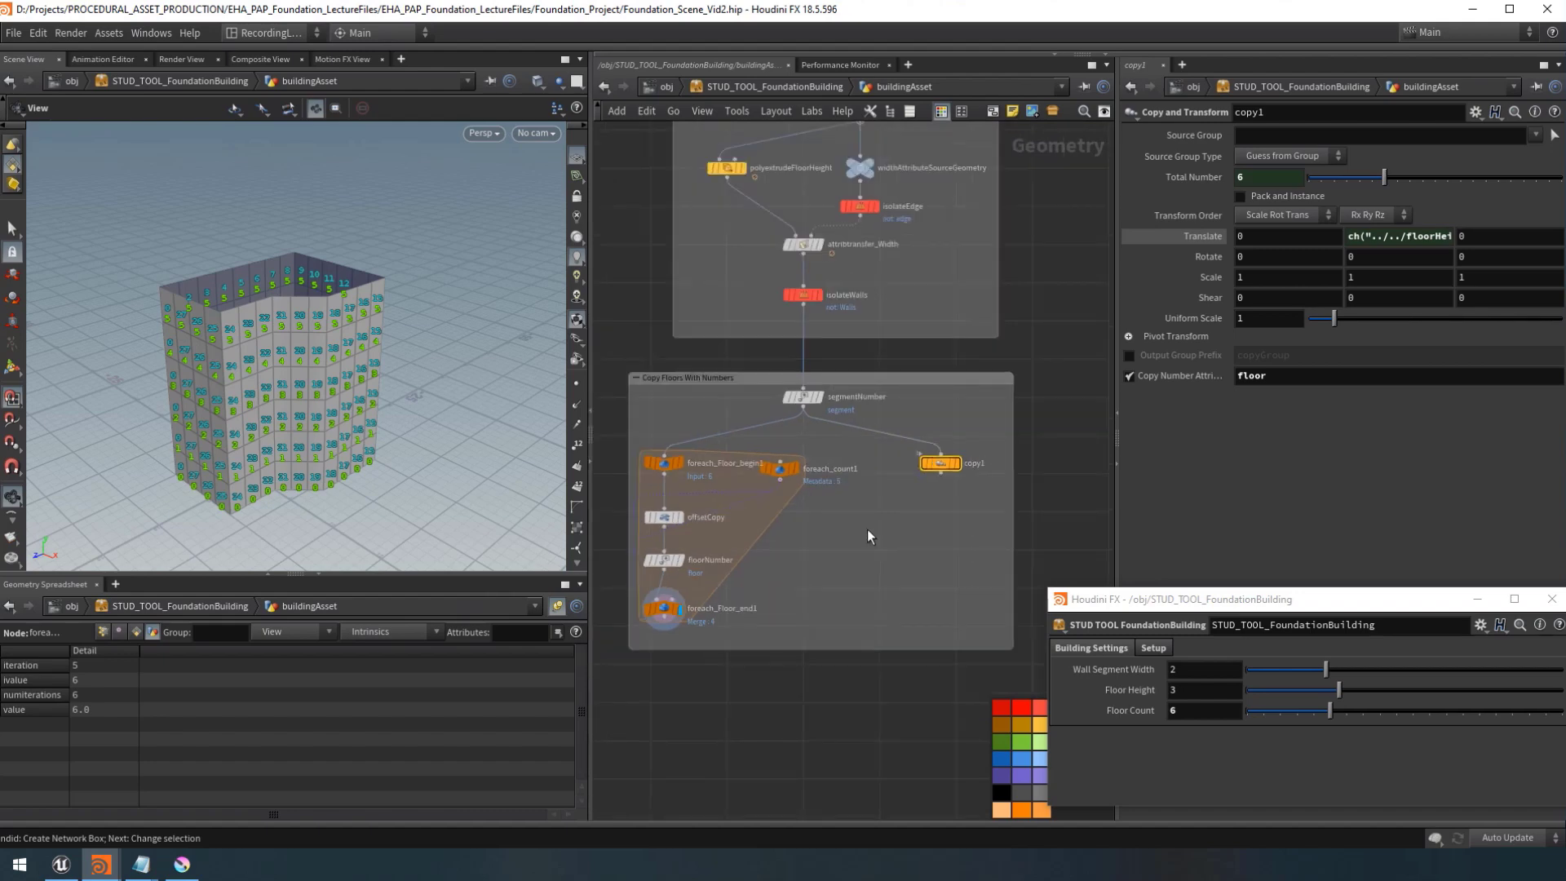
{"action": "middle_click_drag", "start_coordinate": [868, 531], "coordinate": [1026, 514]}
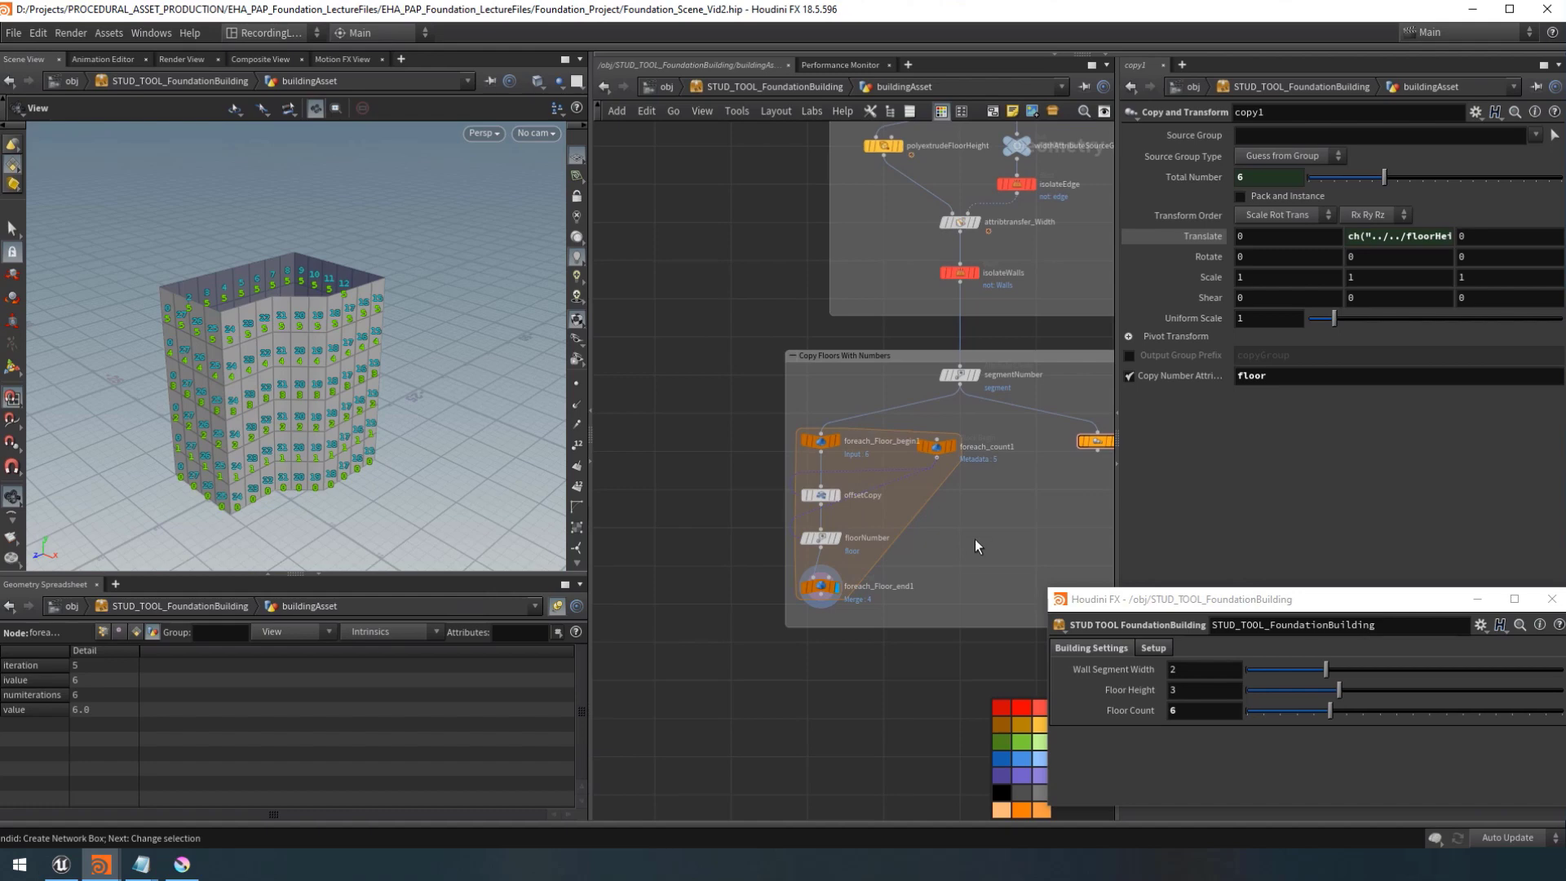
{"action": "scroll", "coordinate": [970, 547], "scroll_direction": "down", "scroll_amount": 2}
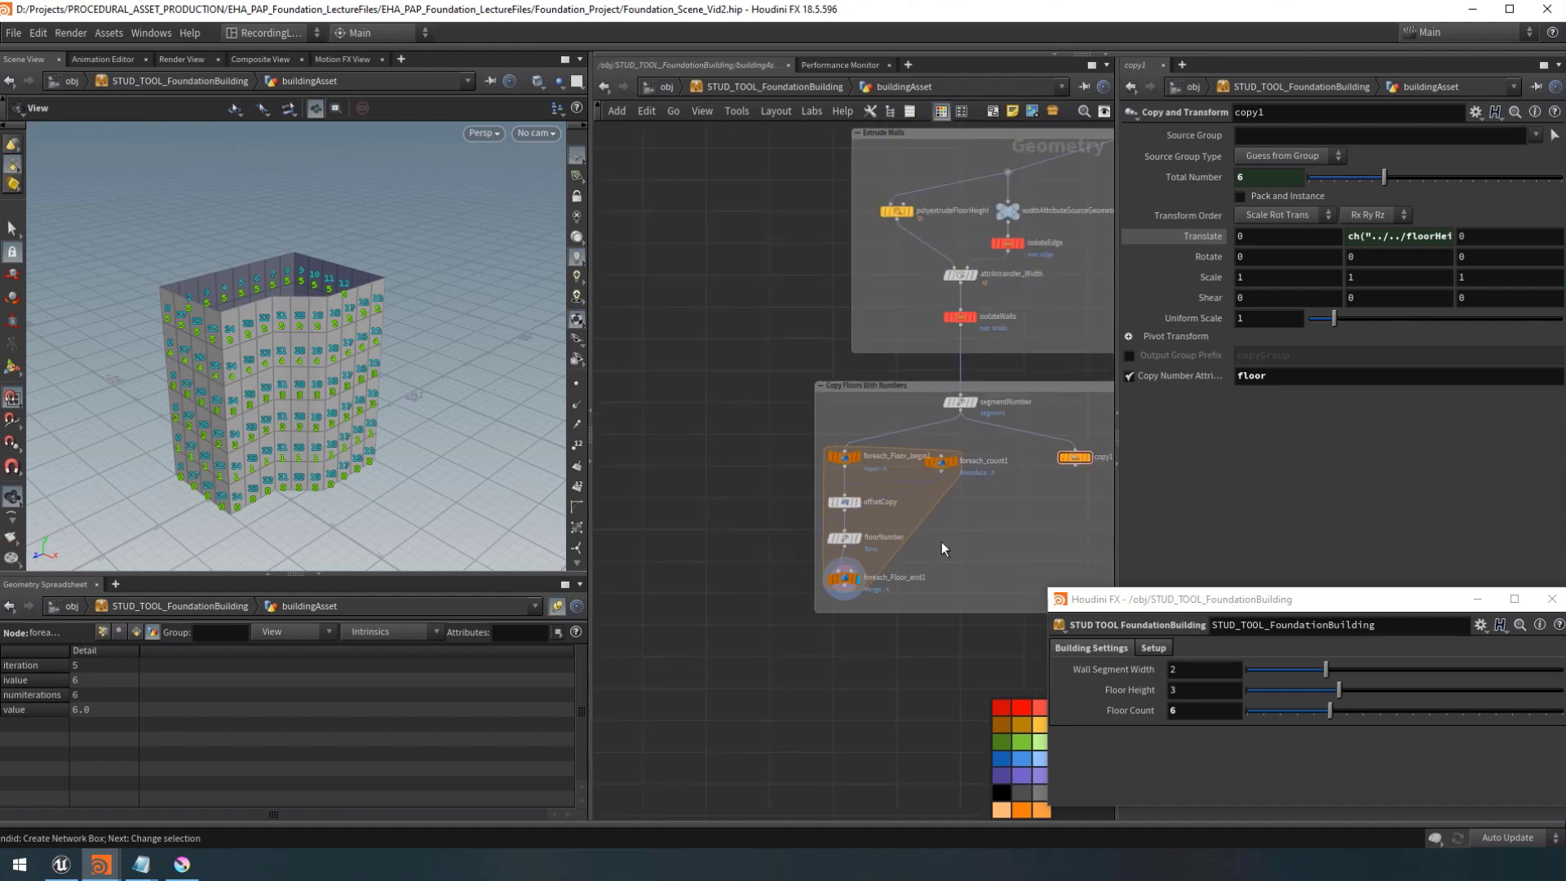
{"action": "middle_click_drag", "start_coordinate": [933, 570], "coordinate": [891, 515]}
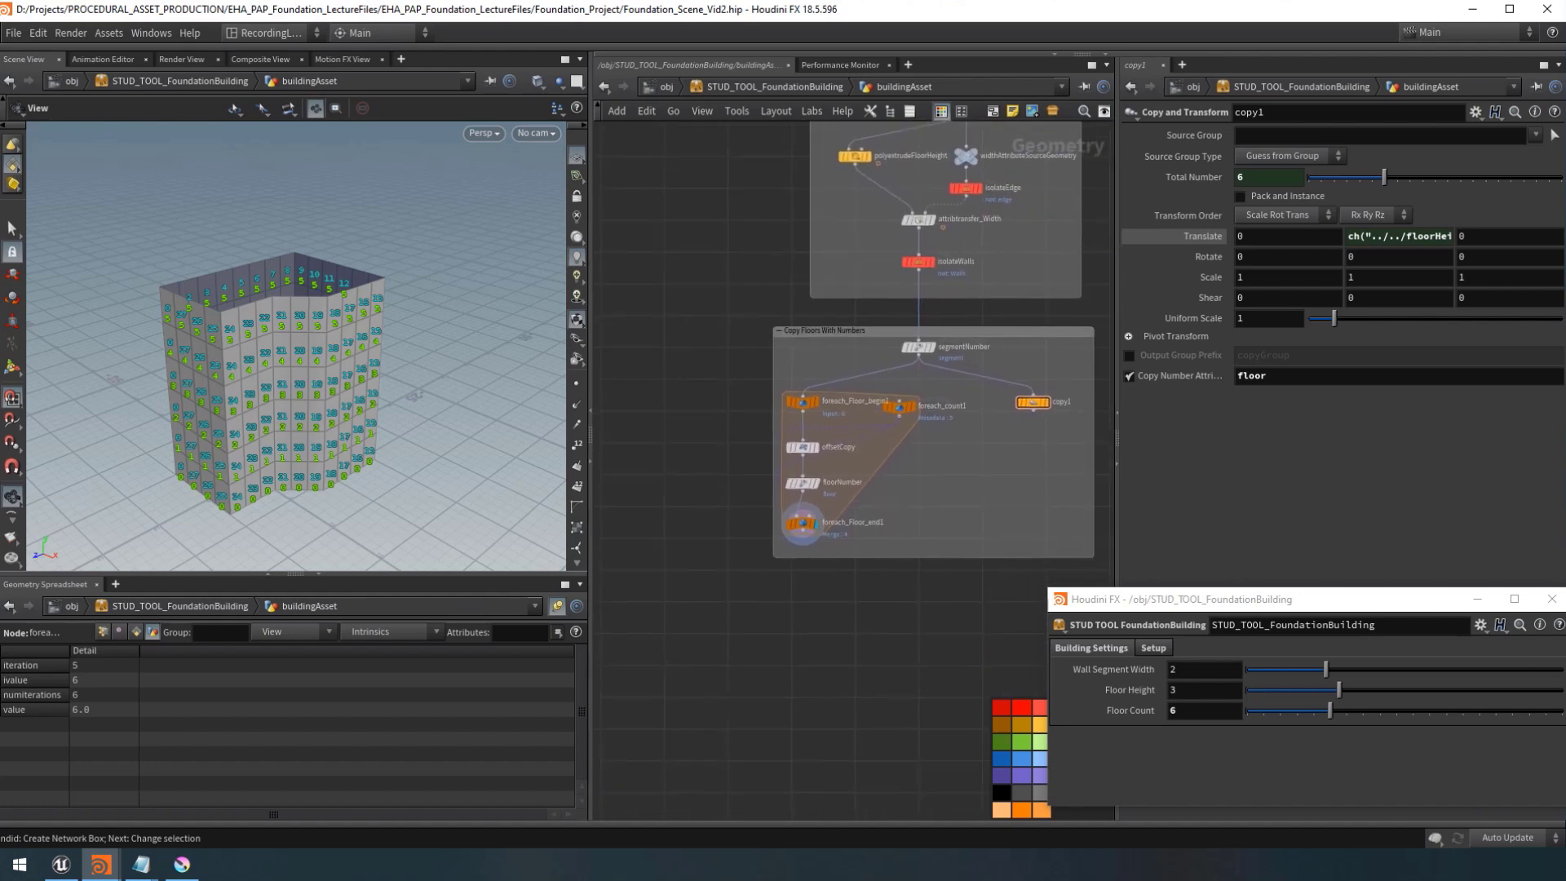
{"action": "key", "text": "alt+e"}
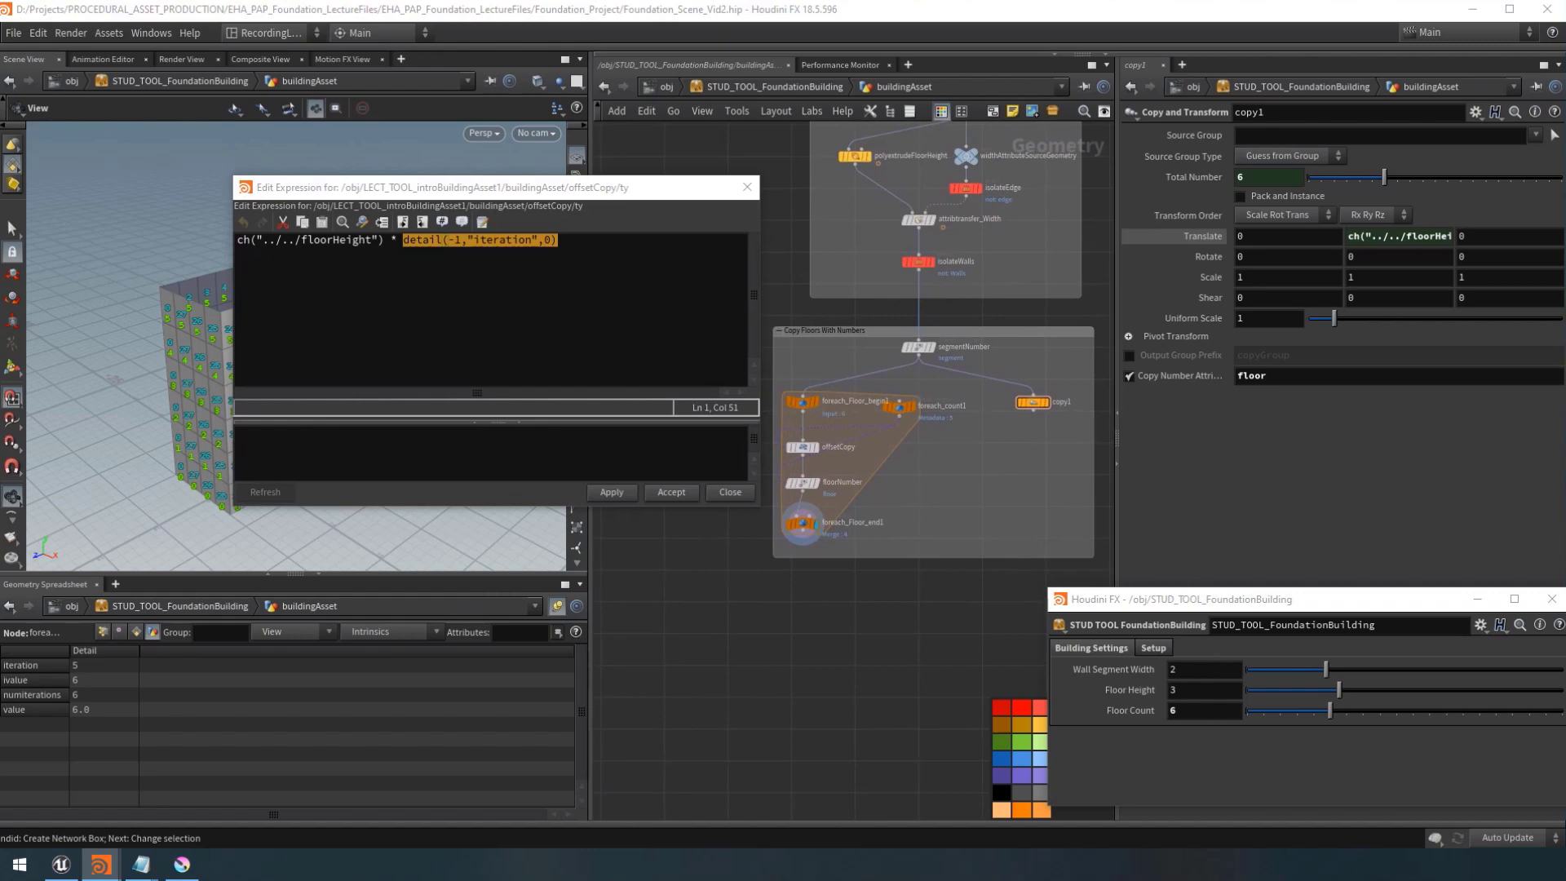
{"action": "left_click", "coordinate": [747, 187]}
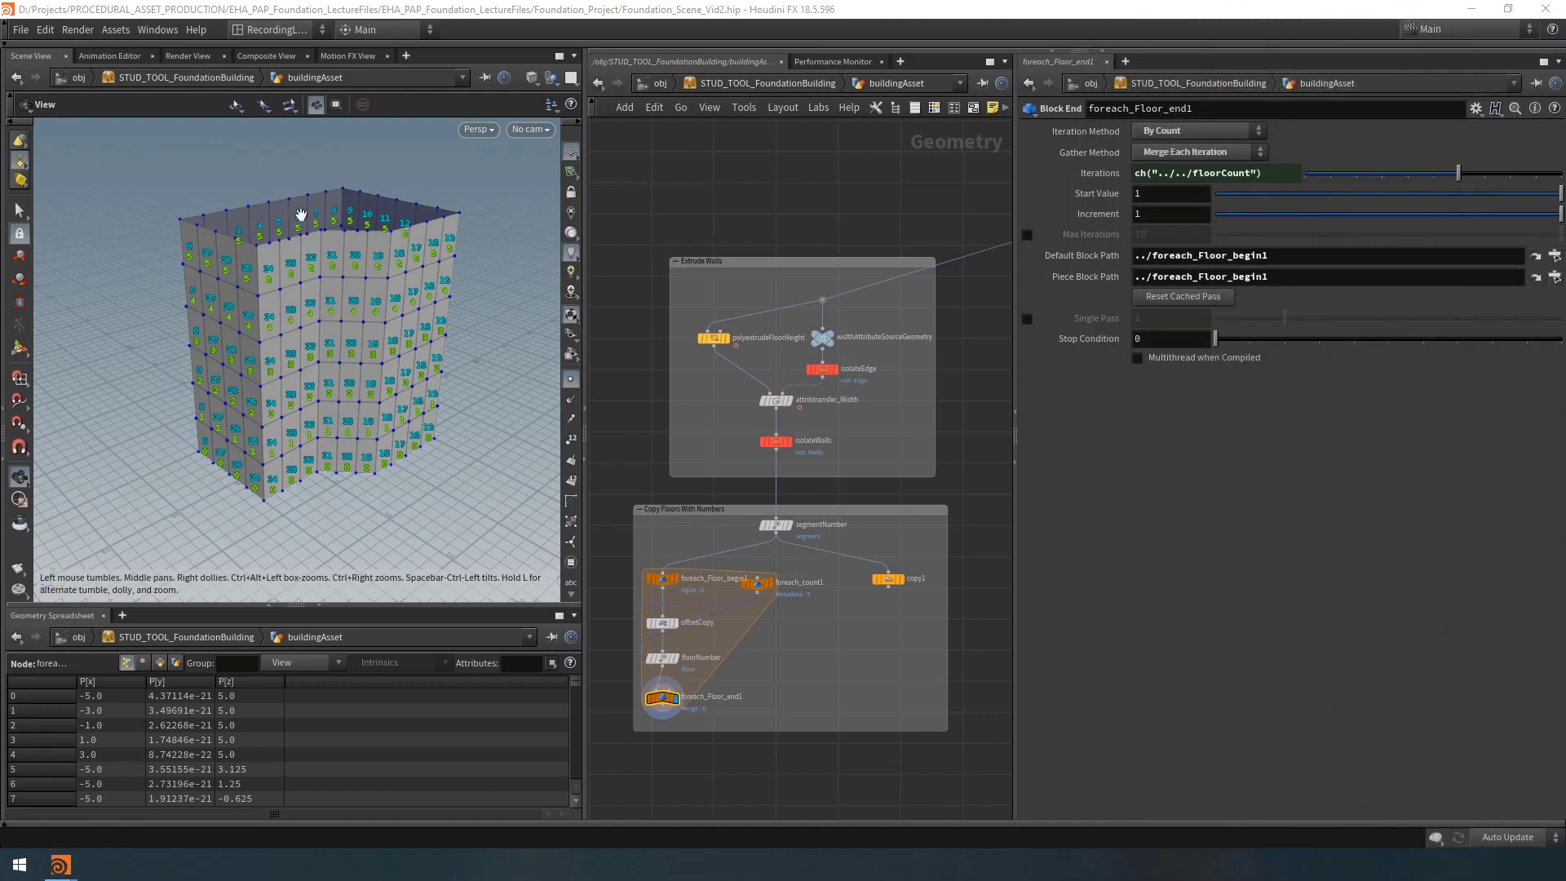
Save the scene file and save the STUD_TOOL_FoundationBuilding asset's node type.
{"action": "left_click", "coordinate": [21, 31]}
{"action": "left_click", "coordinate": [27, 123]}
{"action": "right_click", "coordinate": [713, 80]}
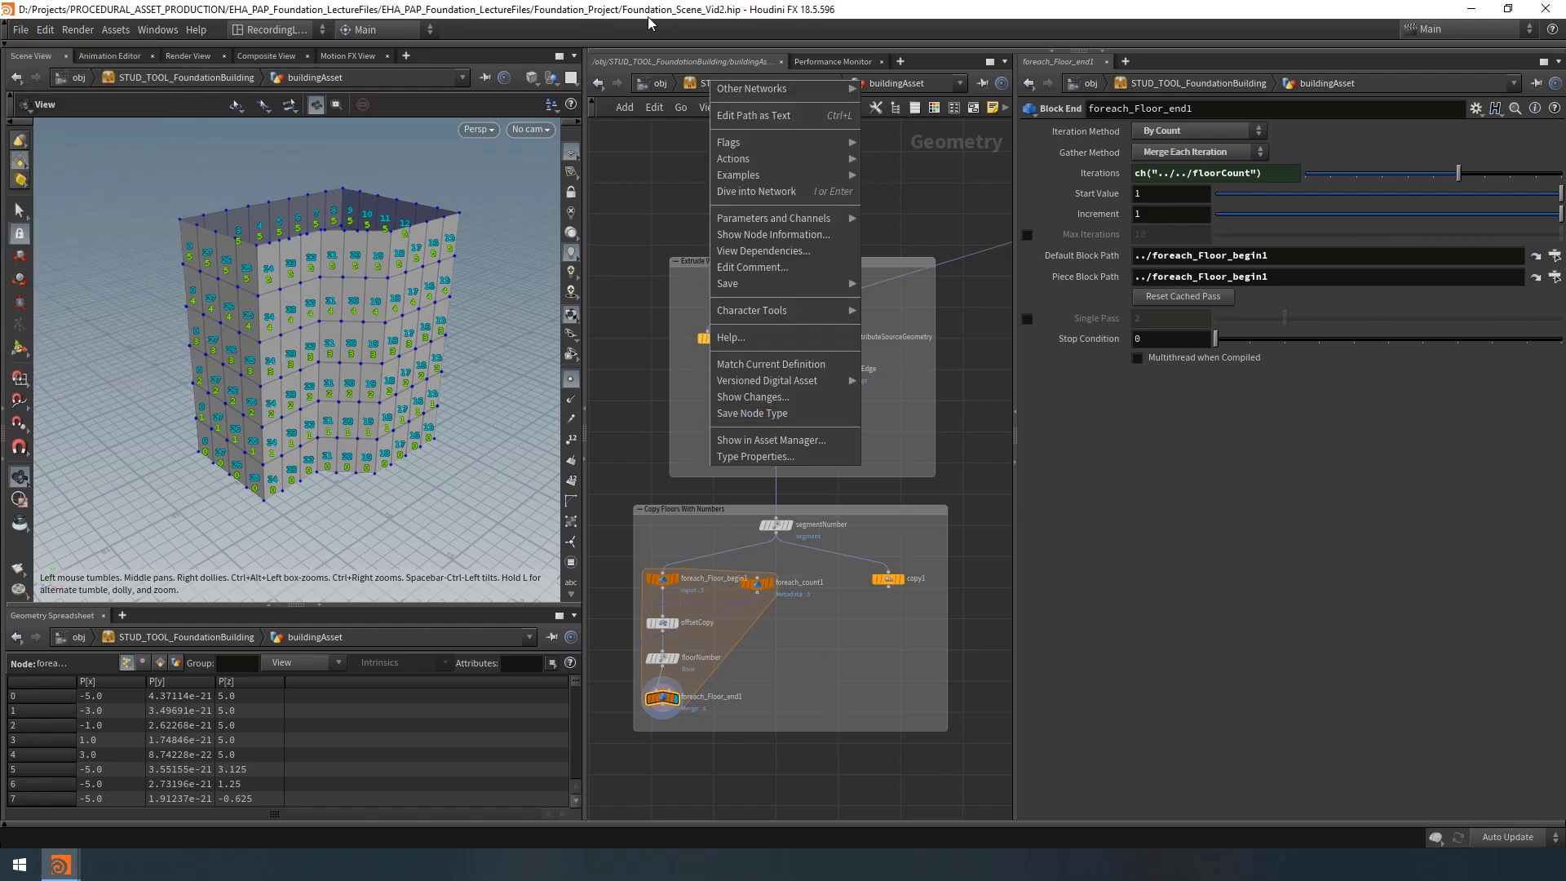
{"action": "left_click", "coordinate": [759, 413]}
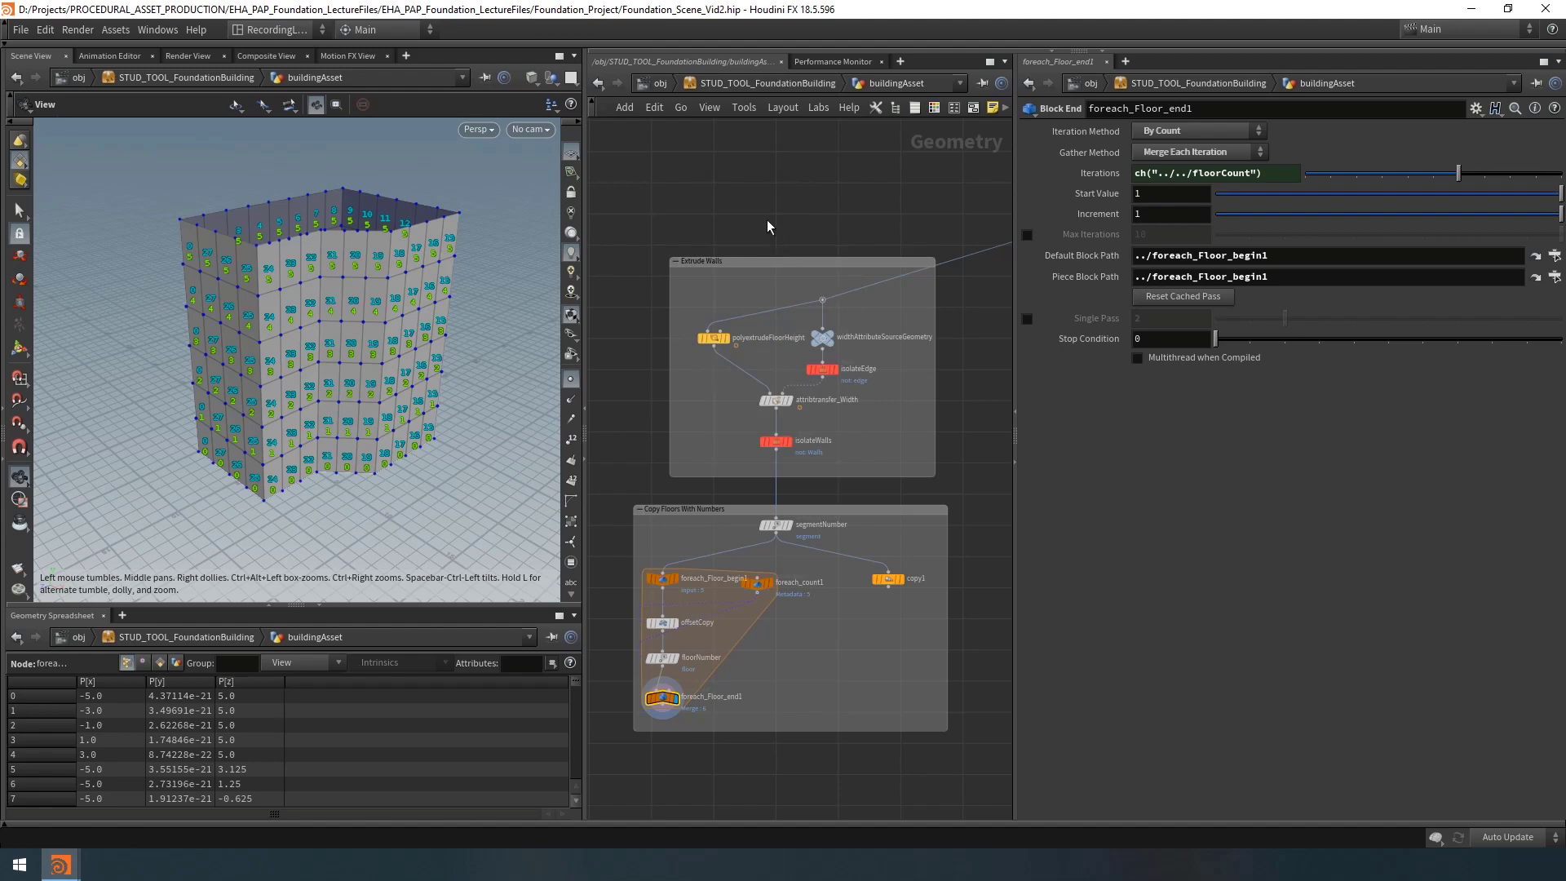